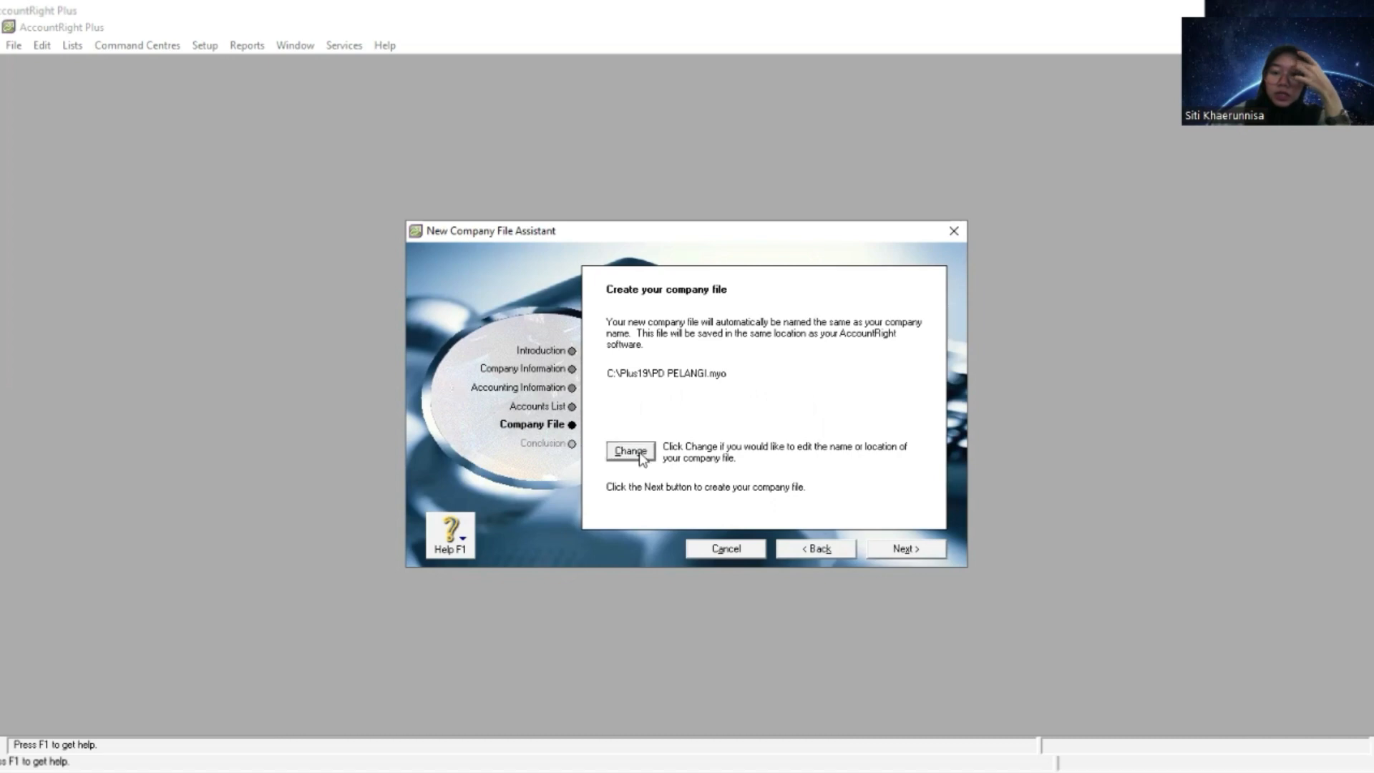
- Create the PD PELANGI company file in a new folder named Tugas MYOB on the data (D:) drive
{"action": "scroll", "coordinate": [535, 473], "scroll_direction": "down", "scroll_amount": 2}
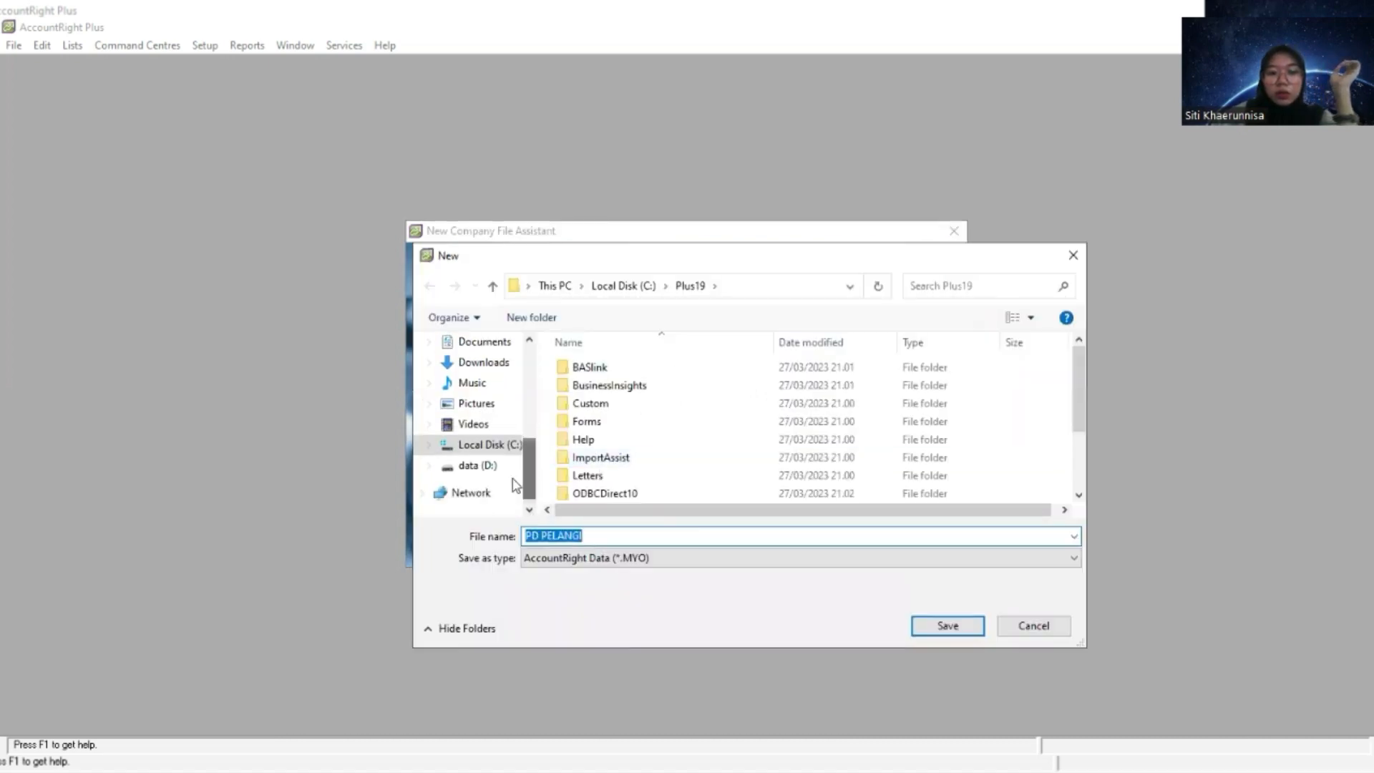
{"action": "left_click", "coordinate": [493, 466]}
{"action": "left_click", "coordinate": [544, 321]}
{"action": "type", "text": "Tug"}
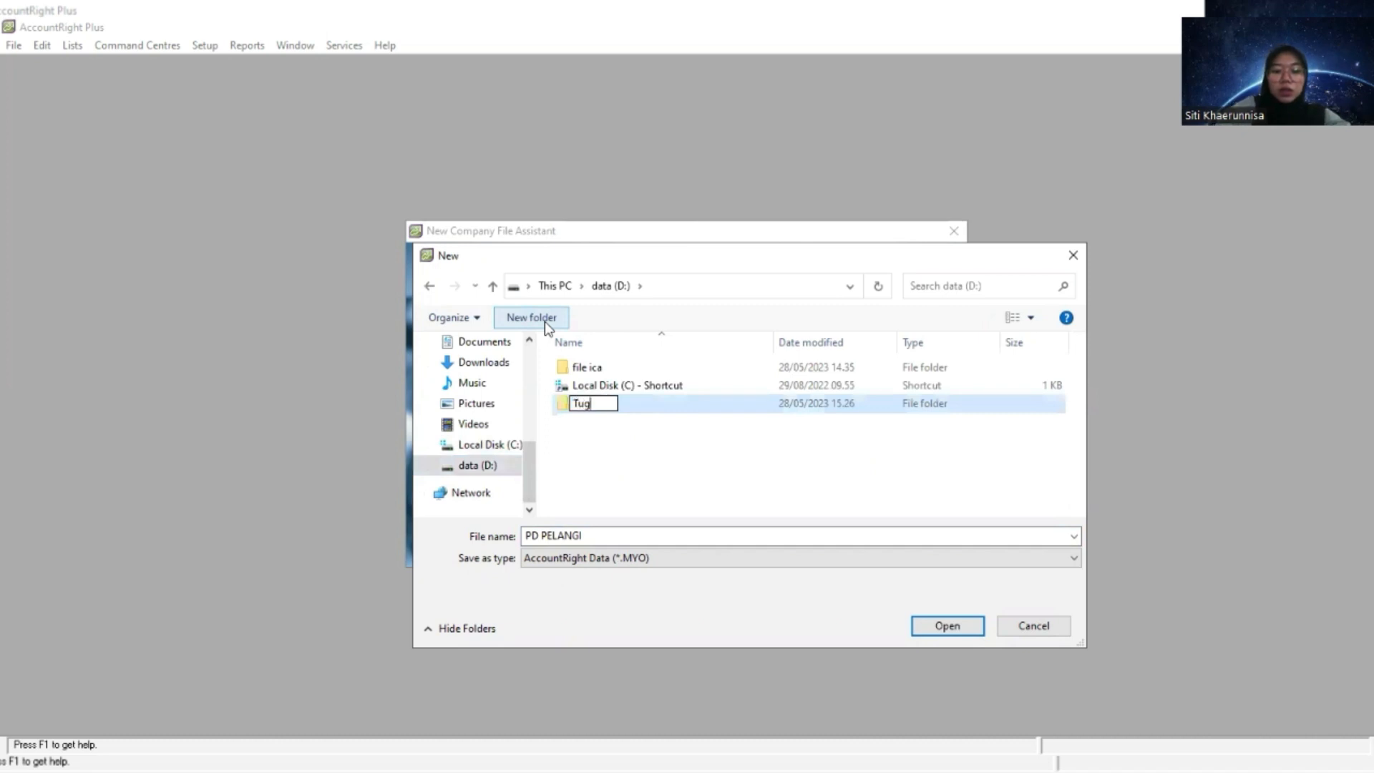
{"action": "type", "text": "as MYOB"}
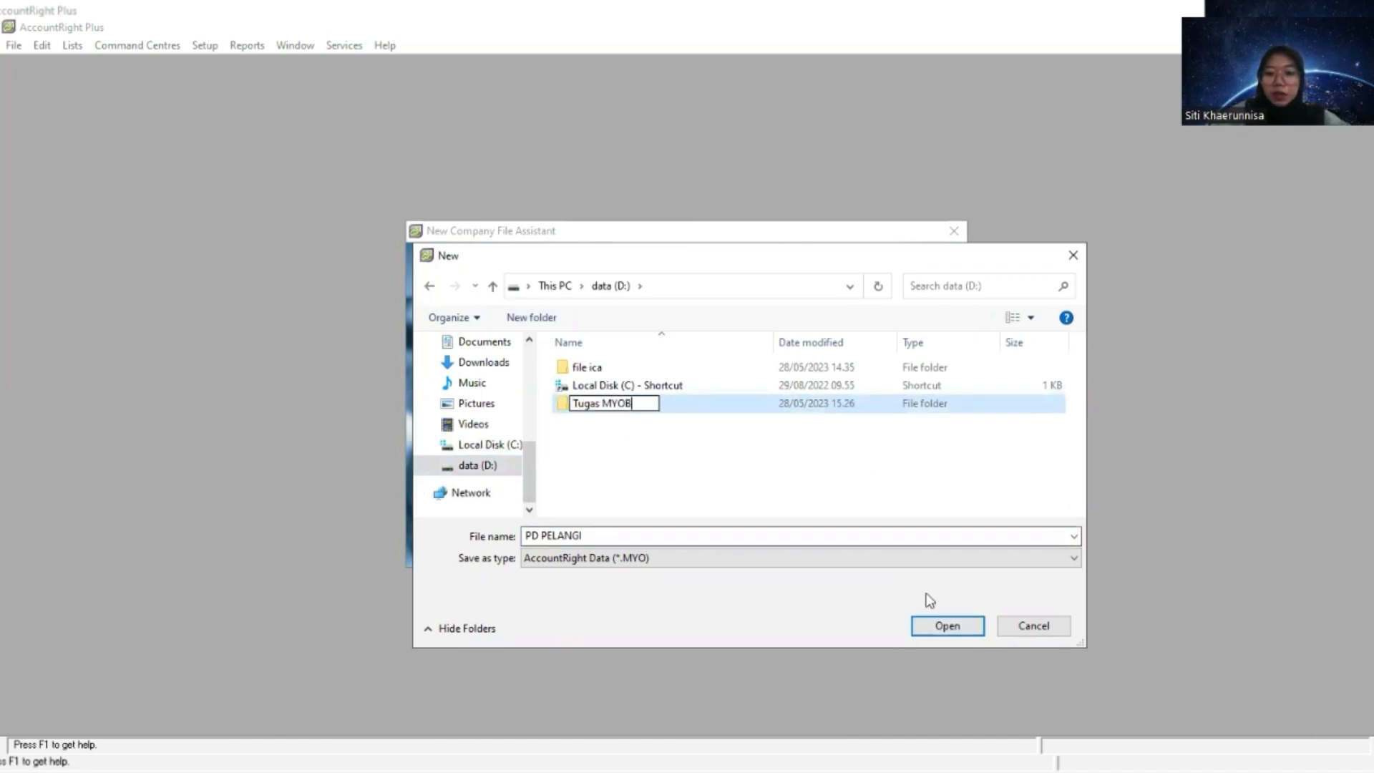
{"action": "left_click", "coordinate": [864, 418]}
{"action": "double_click", "coordinate": [860, 408]}
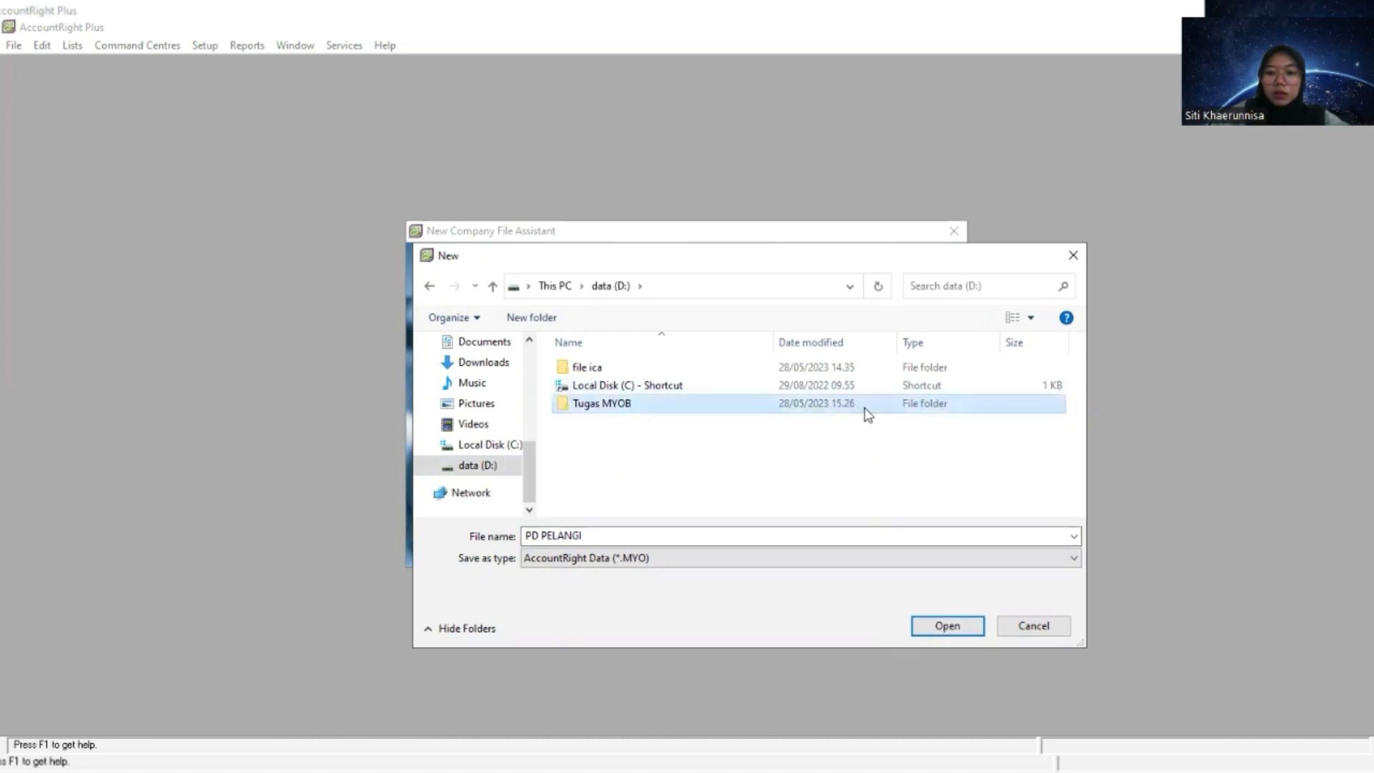
{"action": "left_click", "coordinate": [946, 627]}
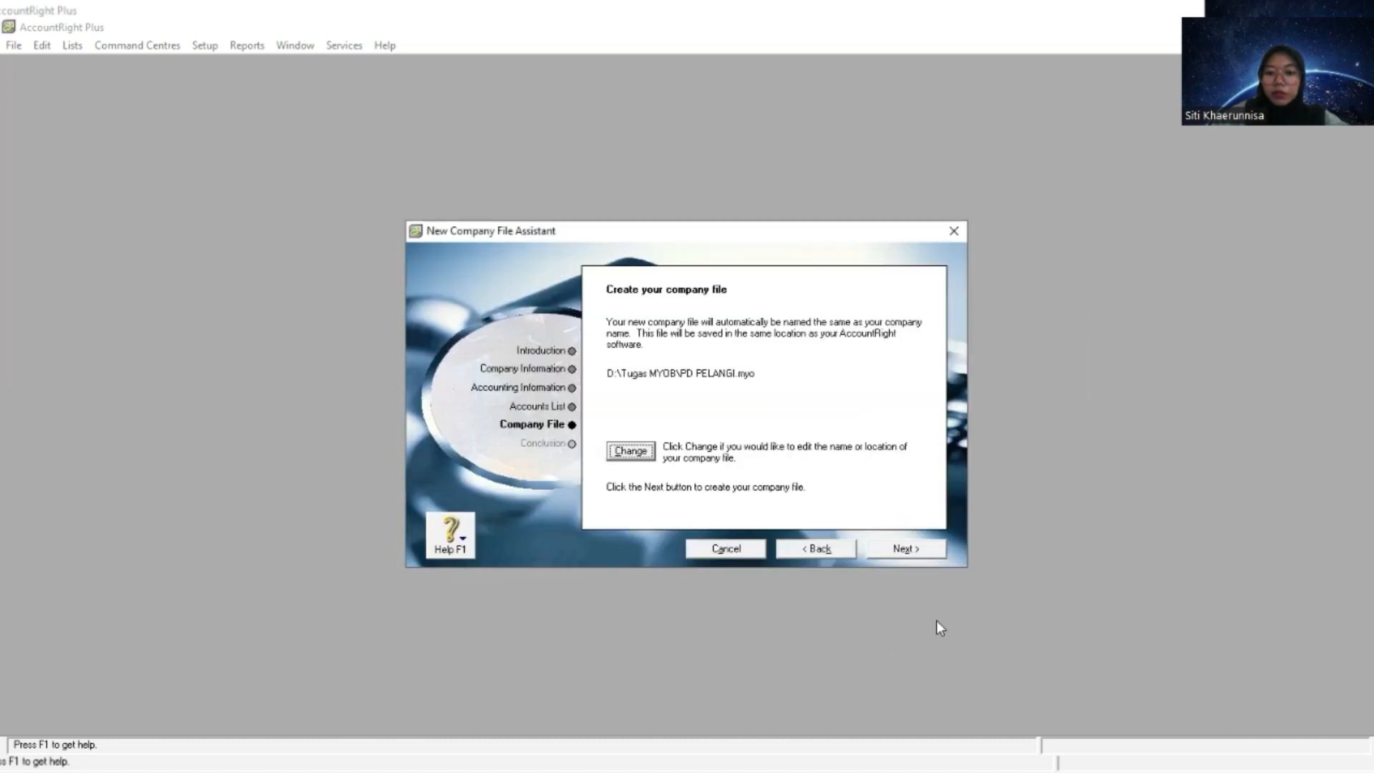
{"action": "left_click", "coordinate": [893, 553]}
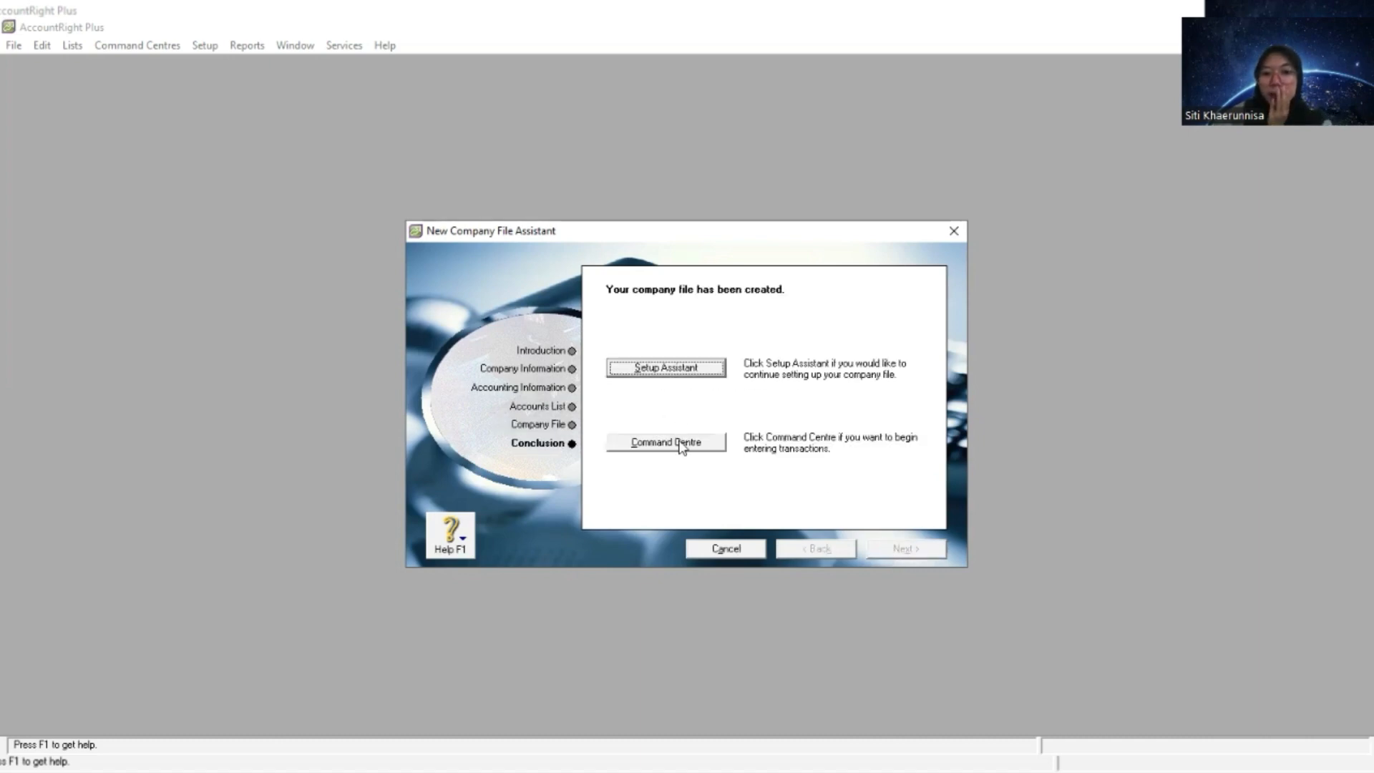
- Go to the Command Centre of the new company file and open its Accounts List
{"action": "left_click", "coordinate": [683, 445]}
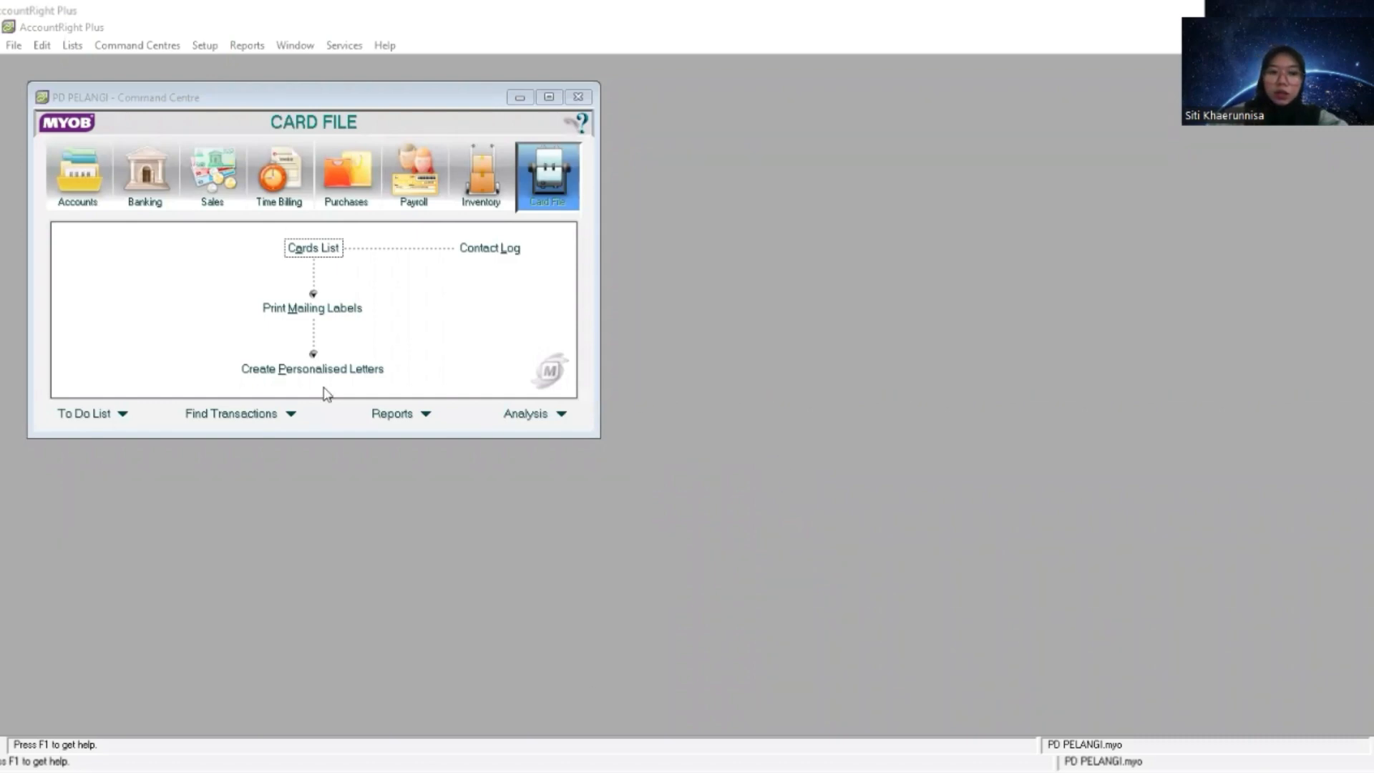
{"action": "left_click", "coordinate": [91, 182]}
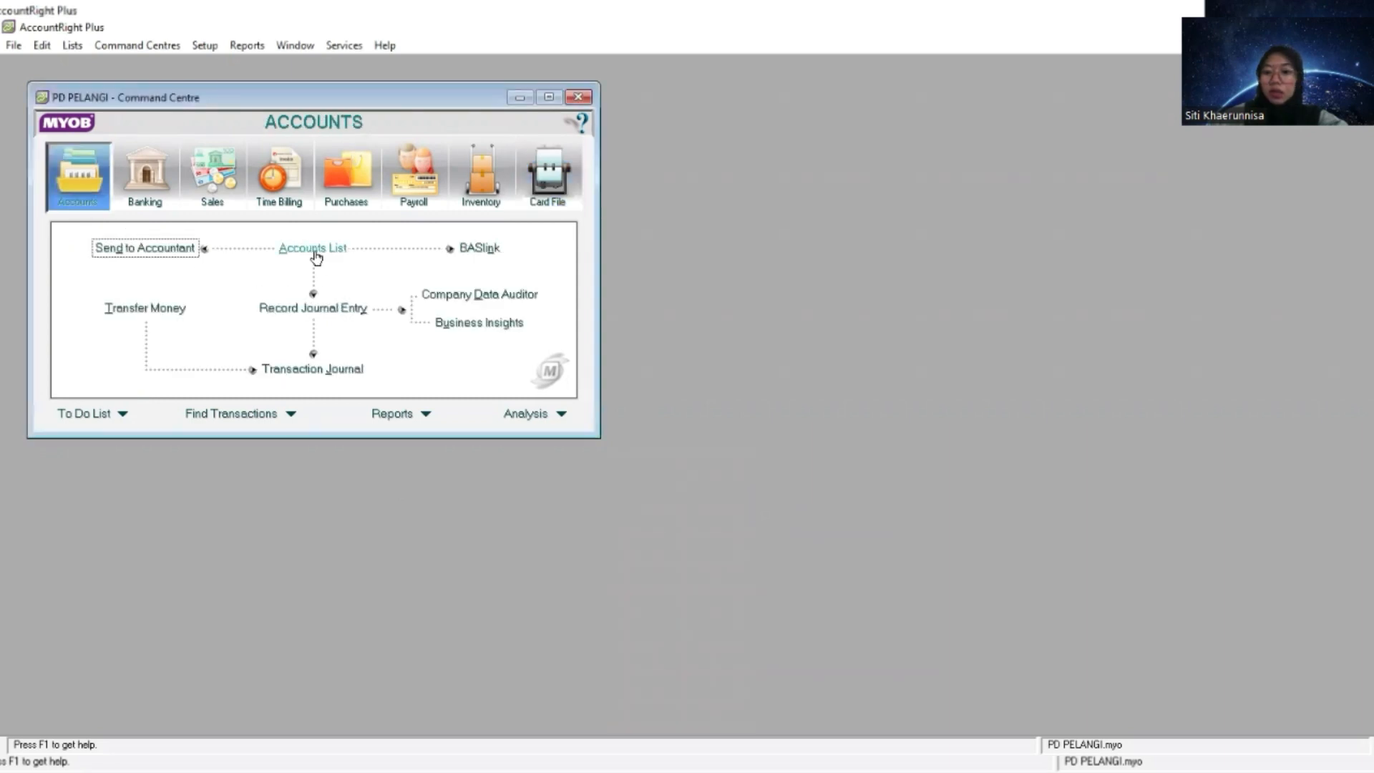
{"action": "left_click", "coordinate": [317, 256]}
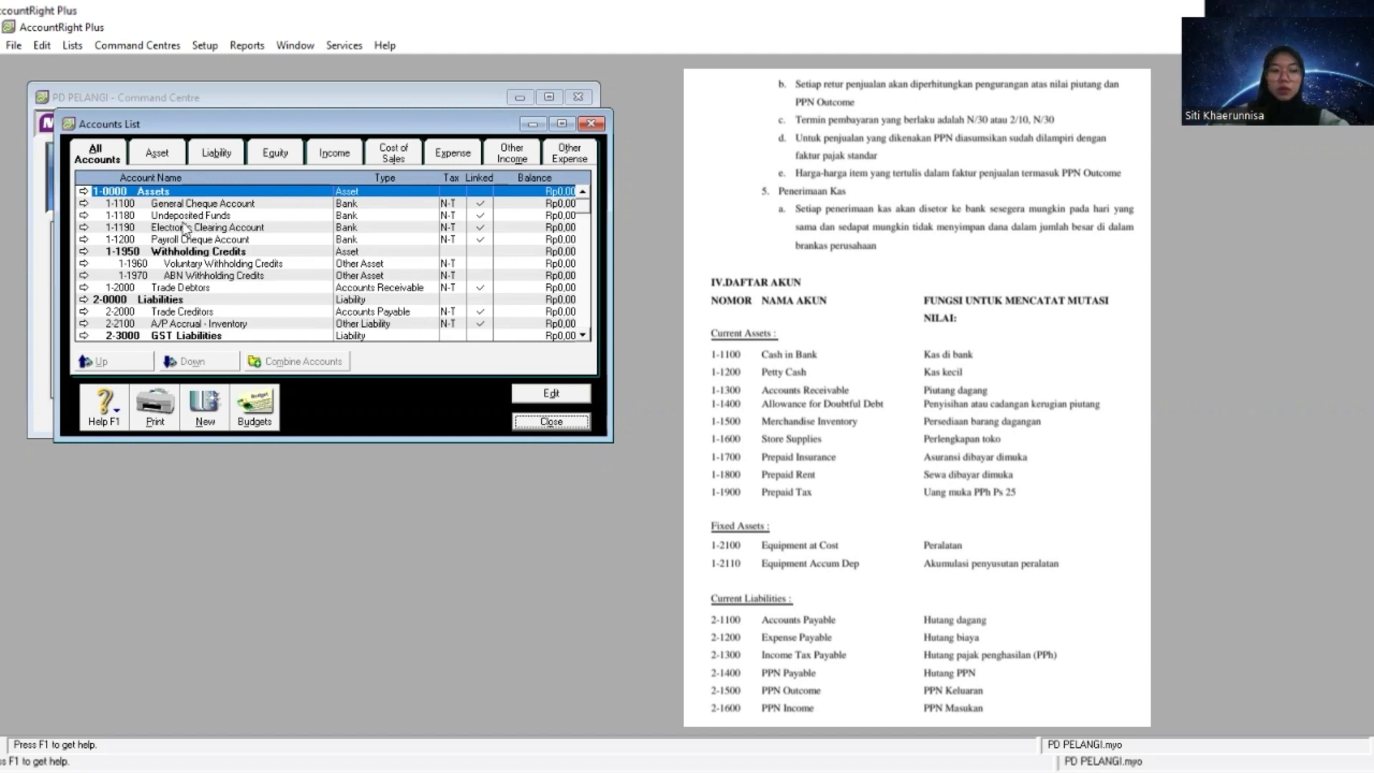
- Change the ledger number of the Payroll Cheque Account to 1-1201
{"action": "left_click", "coordinate": [140, 240]}
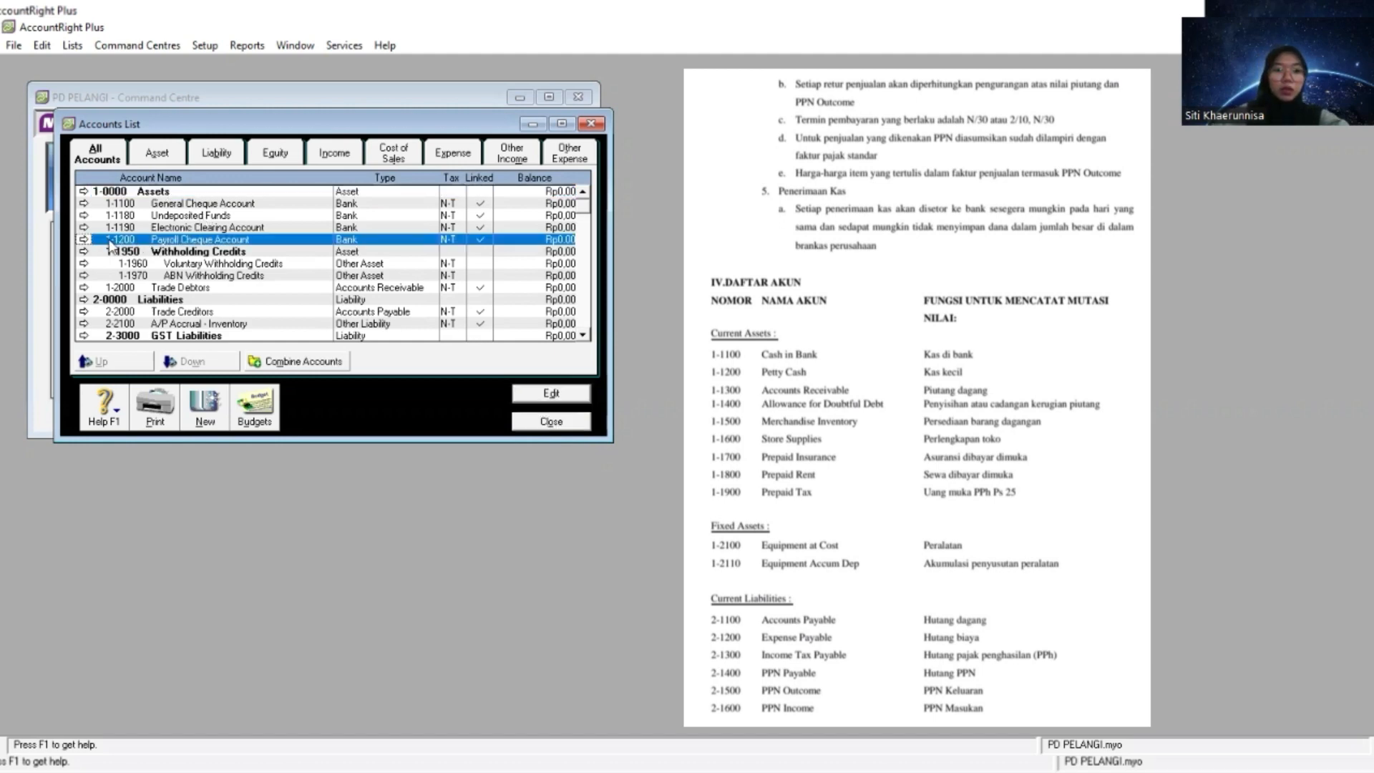
{"action": "left_click", "coordinate": [83, 241]}
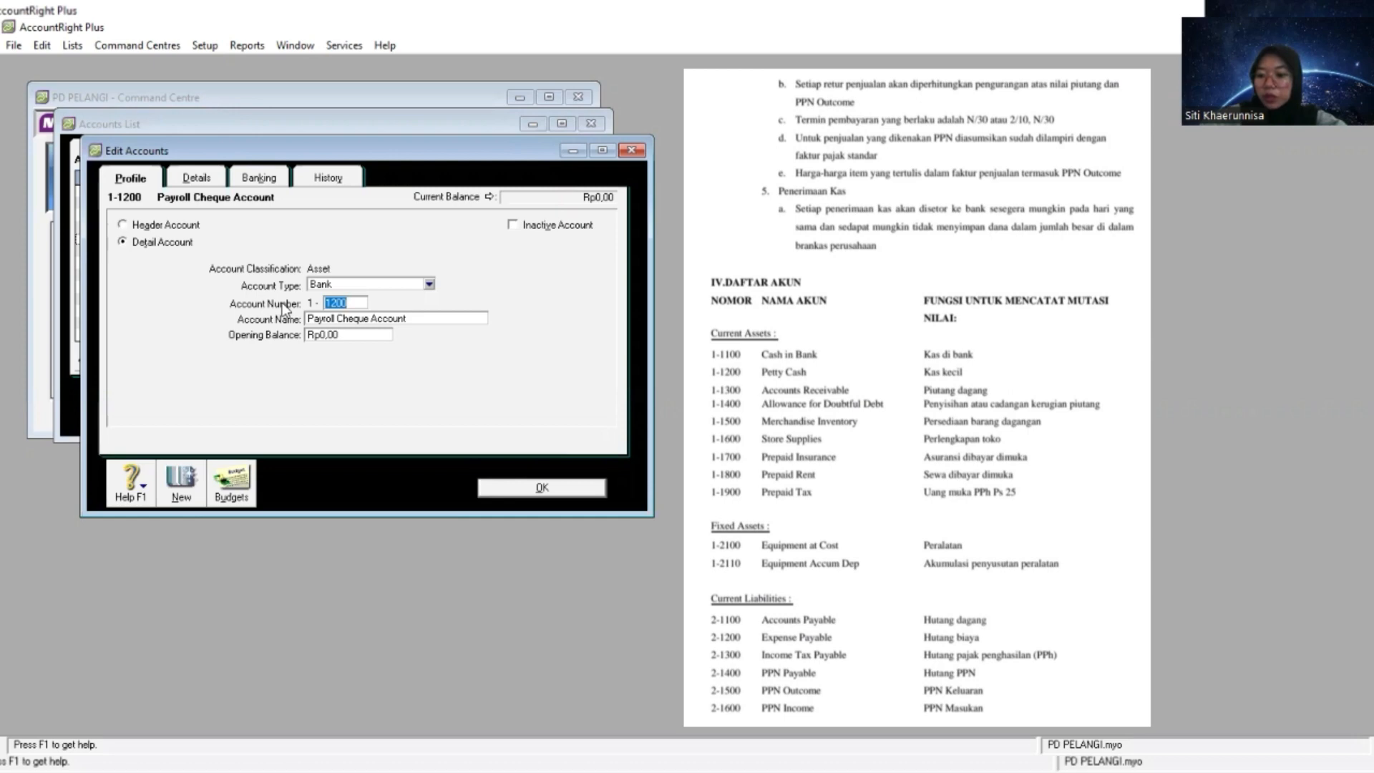
{"action": "left_click", "coordinate": [352, 301]}
{"action": "key", "text": "BackSpace"}
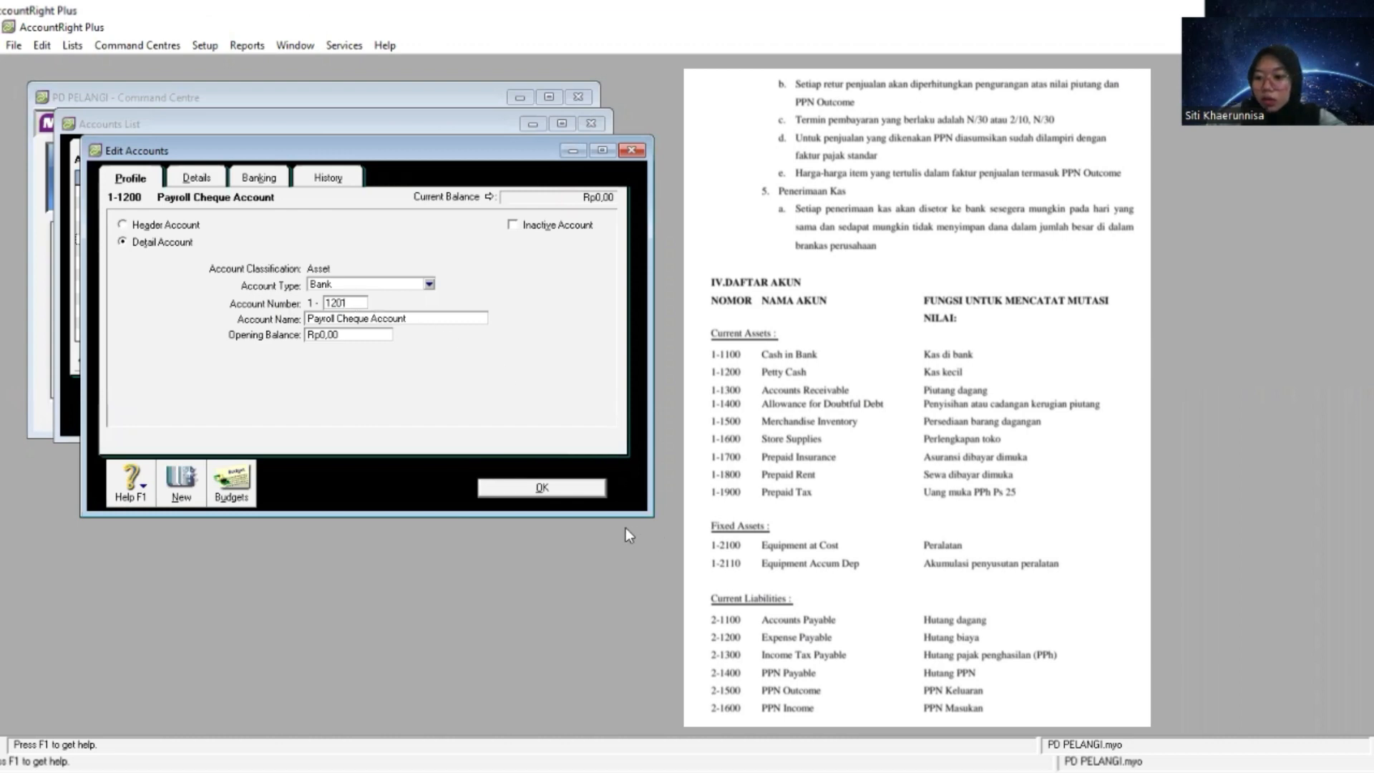
{"action": "left_click", "coordinate": [544, 489]}
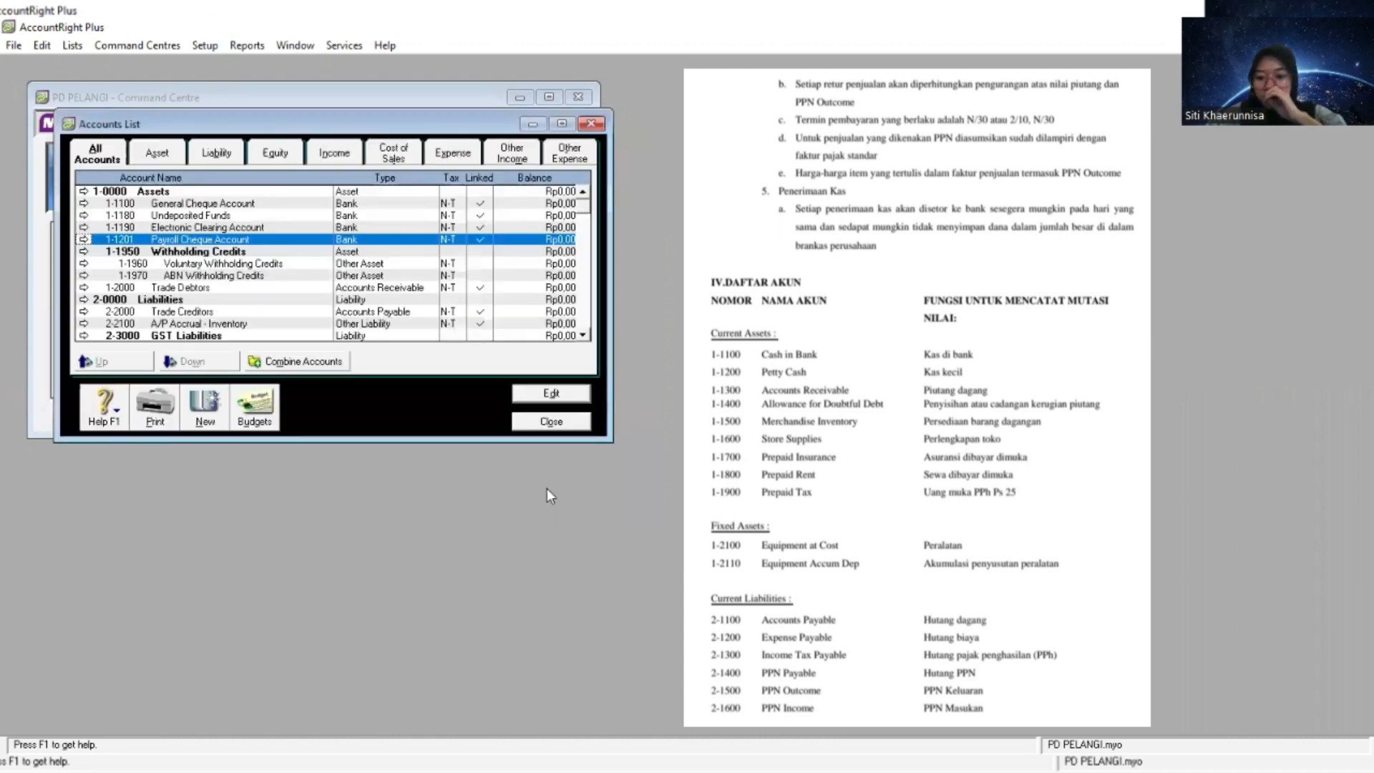
- Renumber the Undeposited Funds account as 1-1200 and rename it Petty Cash
{"action": "left_click", "coordinate": [89, 216]}
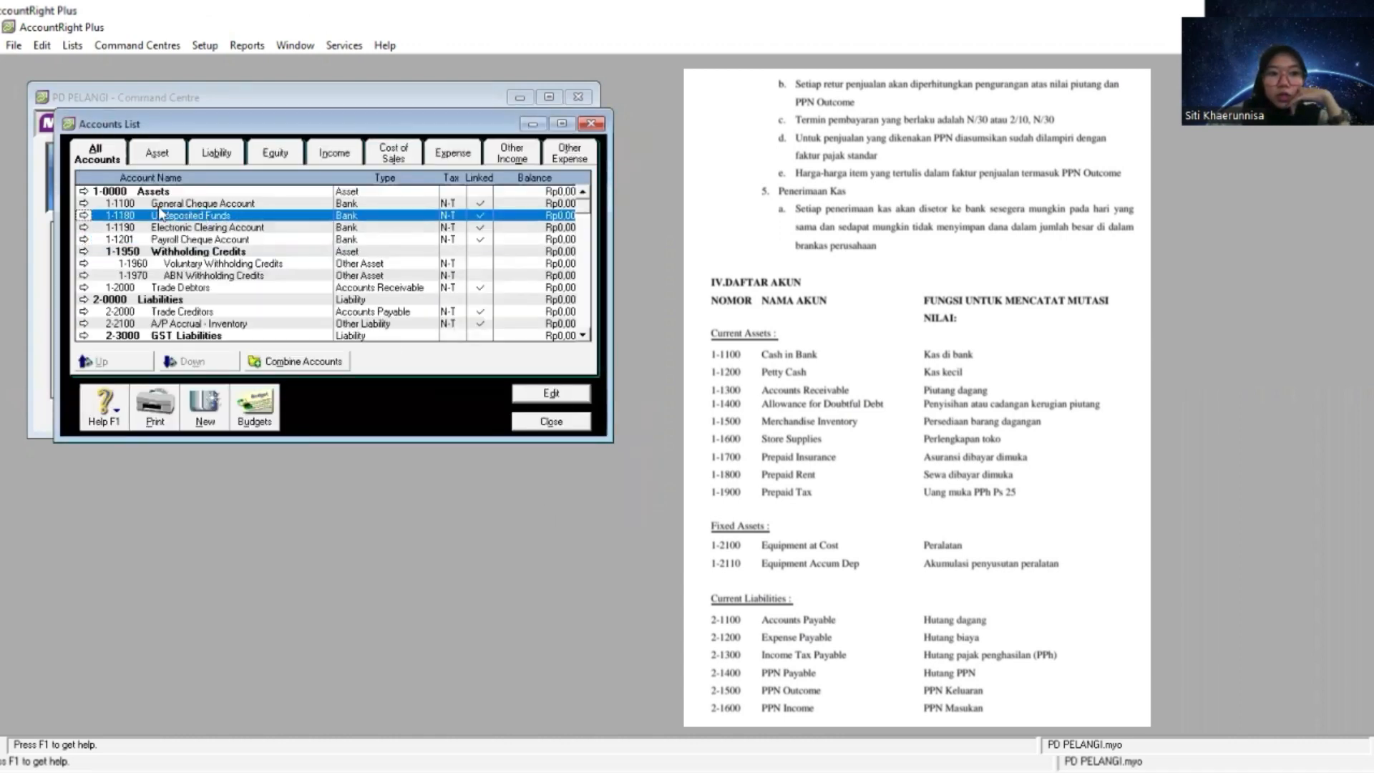
{"action": "left_click", "coordinate": [85, 216]}
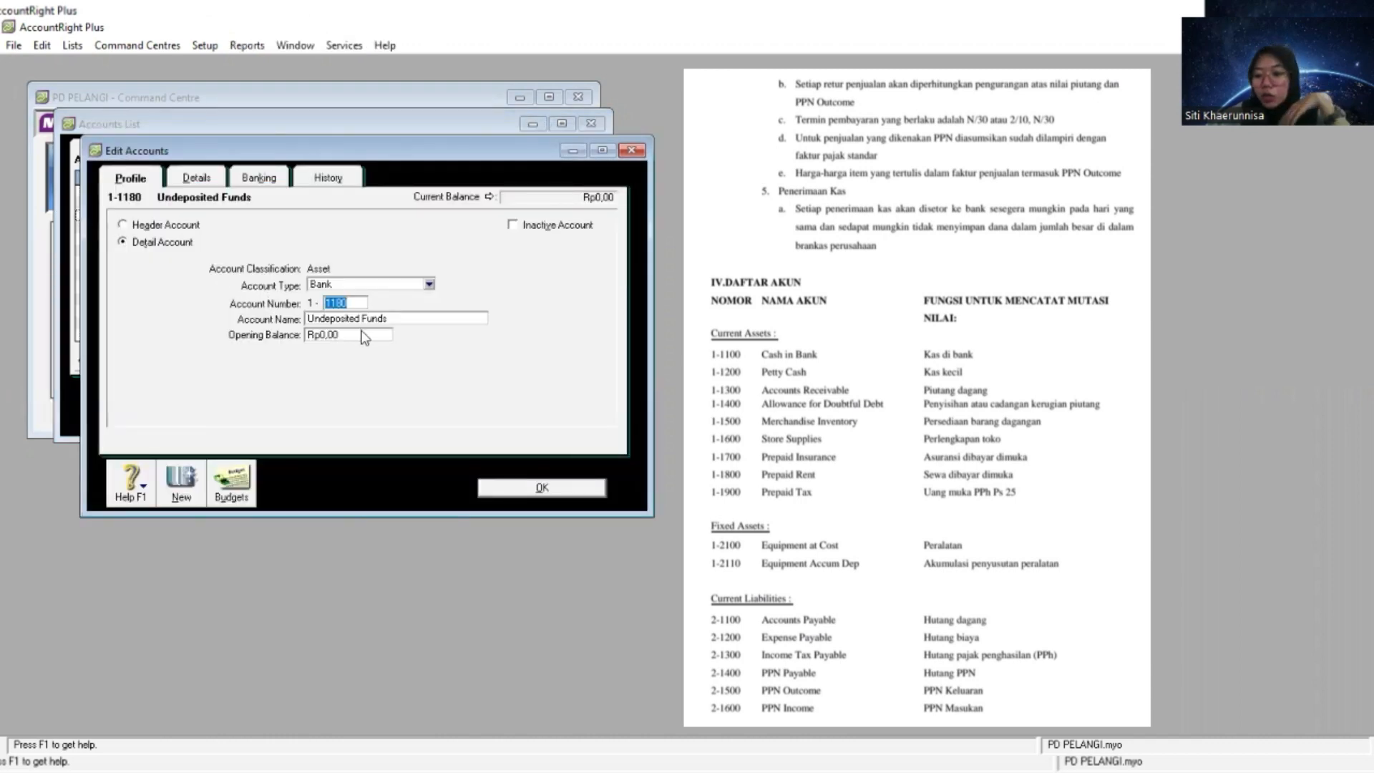
{"action": "type", "text": "1200"}
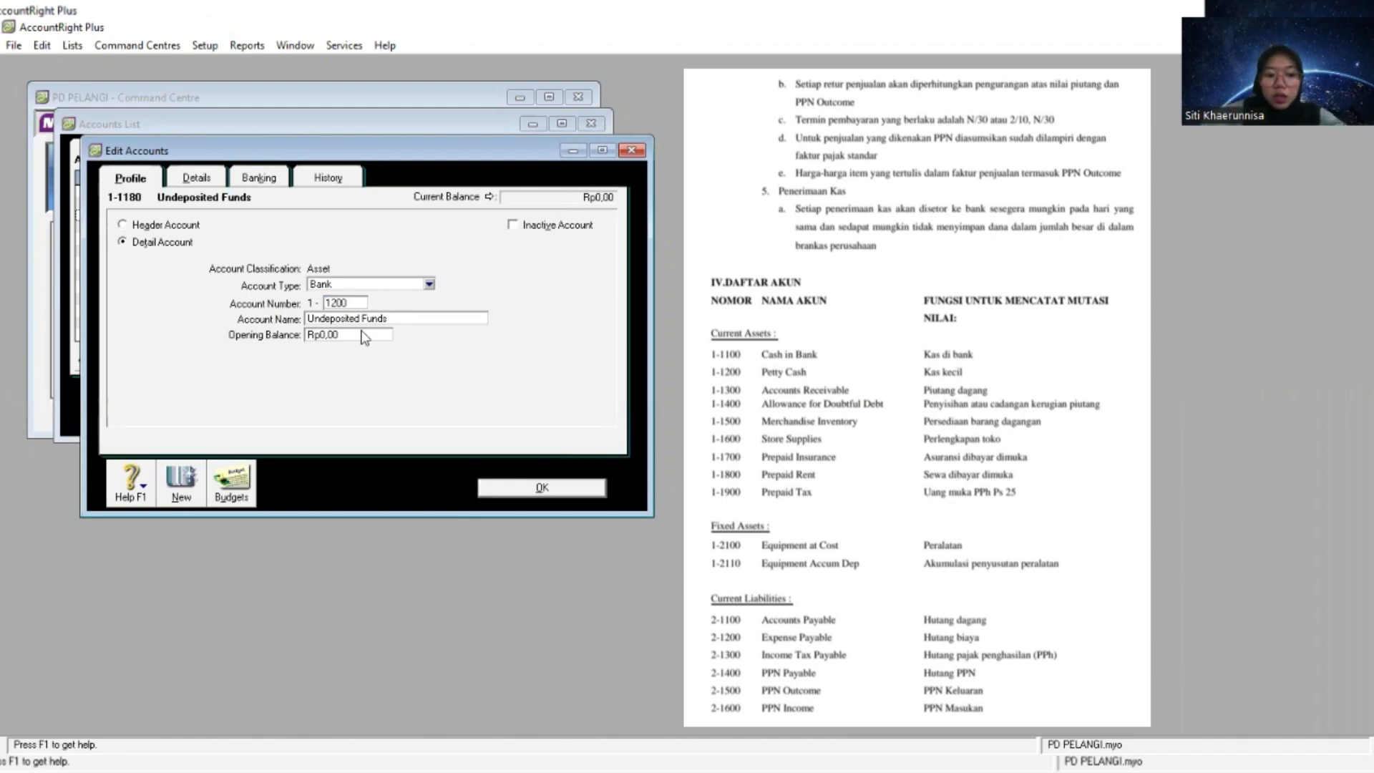
{"action": "key", "text": "Tab"}
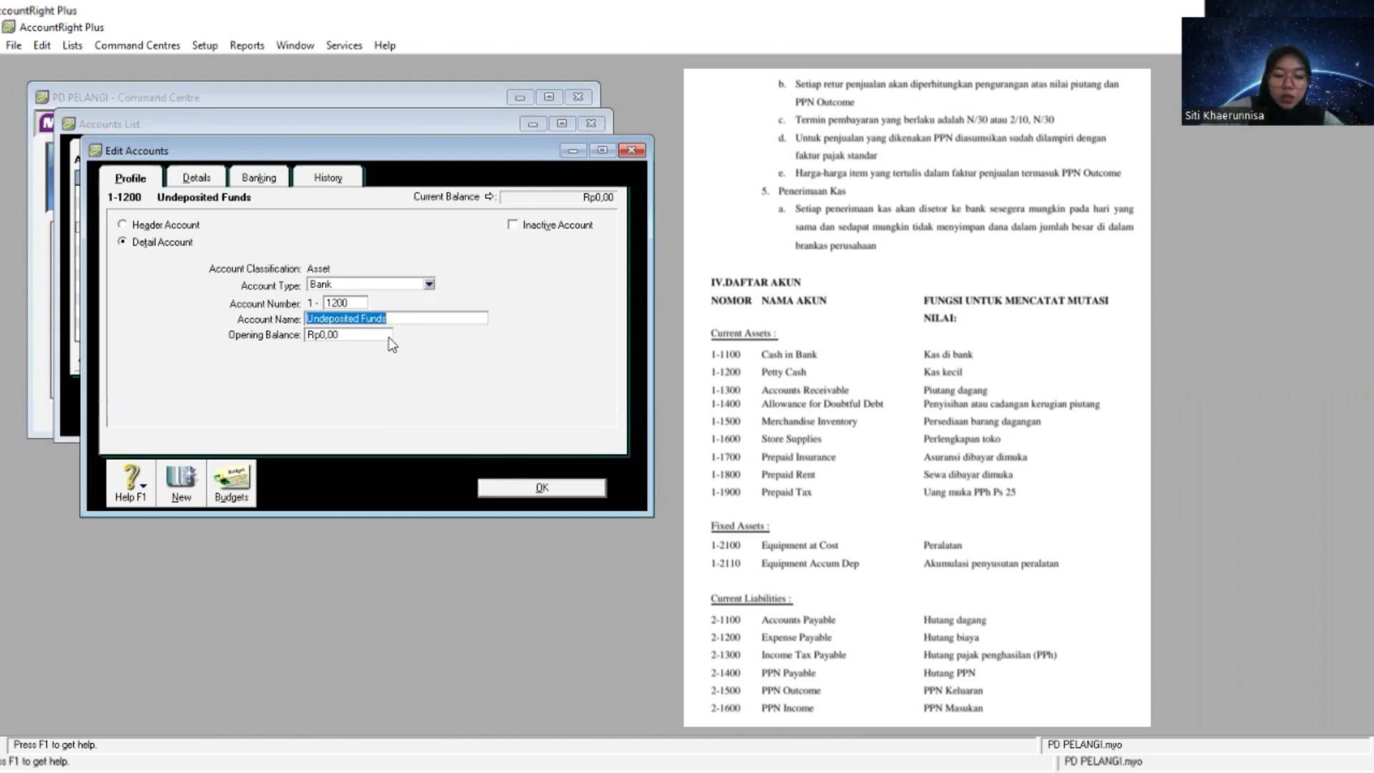
{"action": "type", "text": "Petty Cash"}
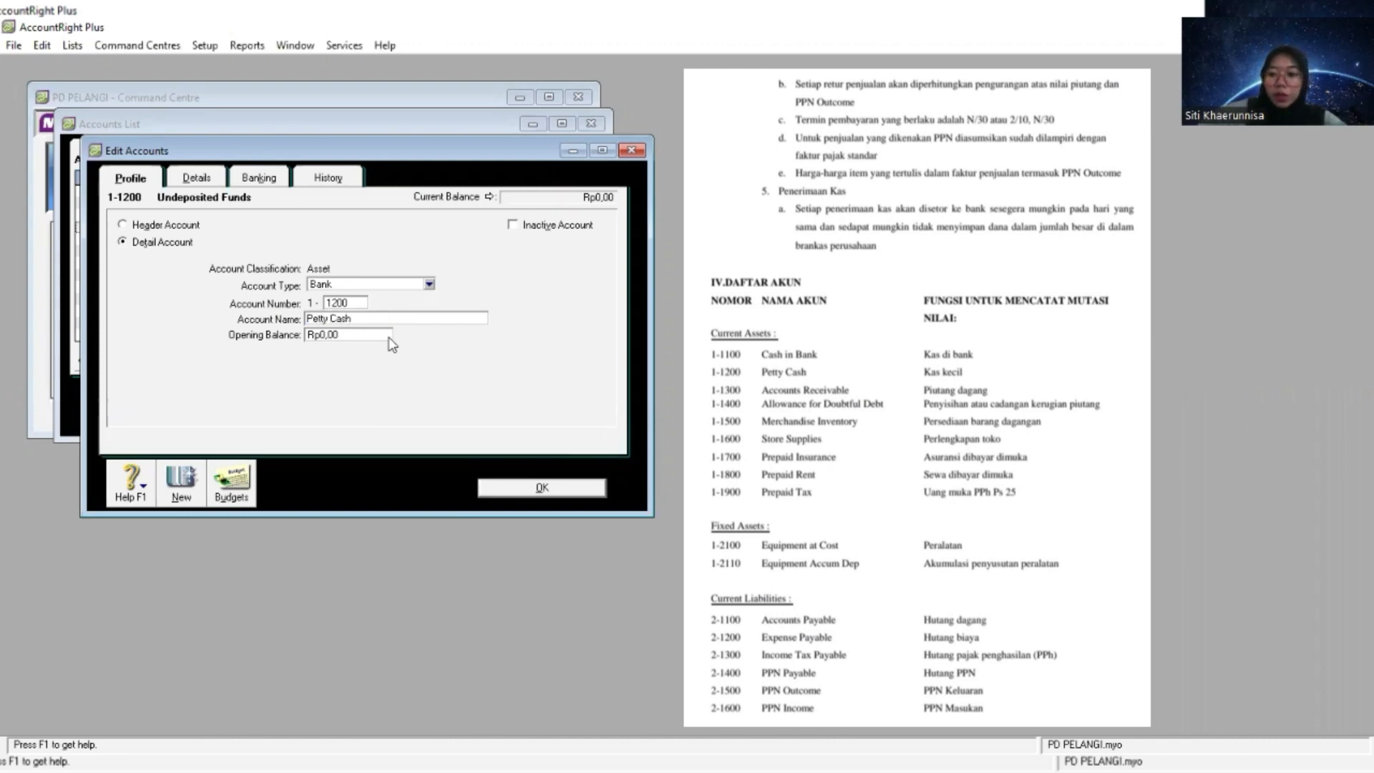
{"action": "left_click", "coordinate": [521, 488]}
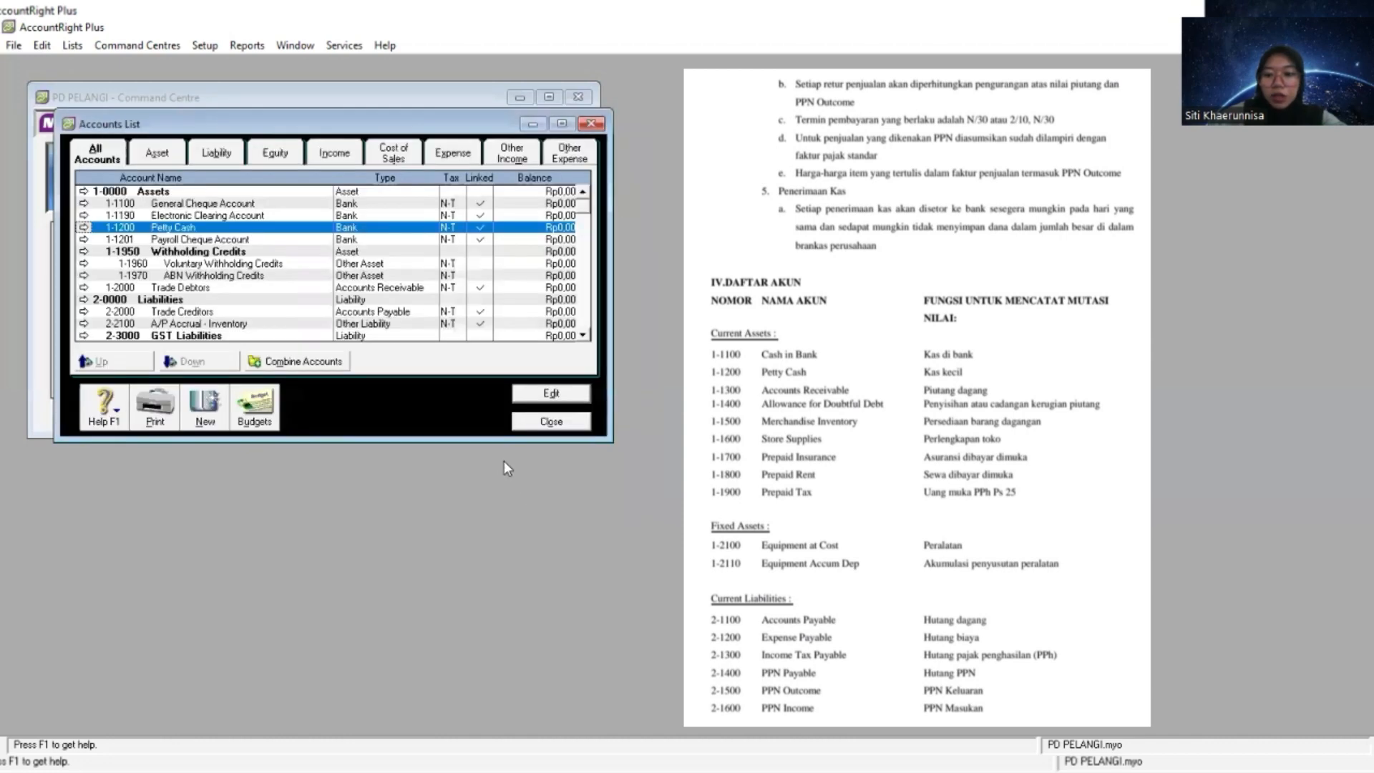
- Renumber the Trade Debtors account as 1-1300 and rename it Account Receivable
{"action": "left_click", "coordinate": [203, 289]}
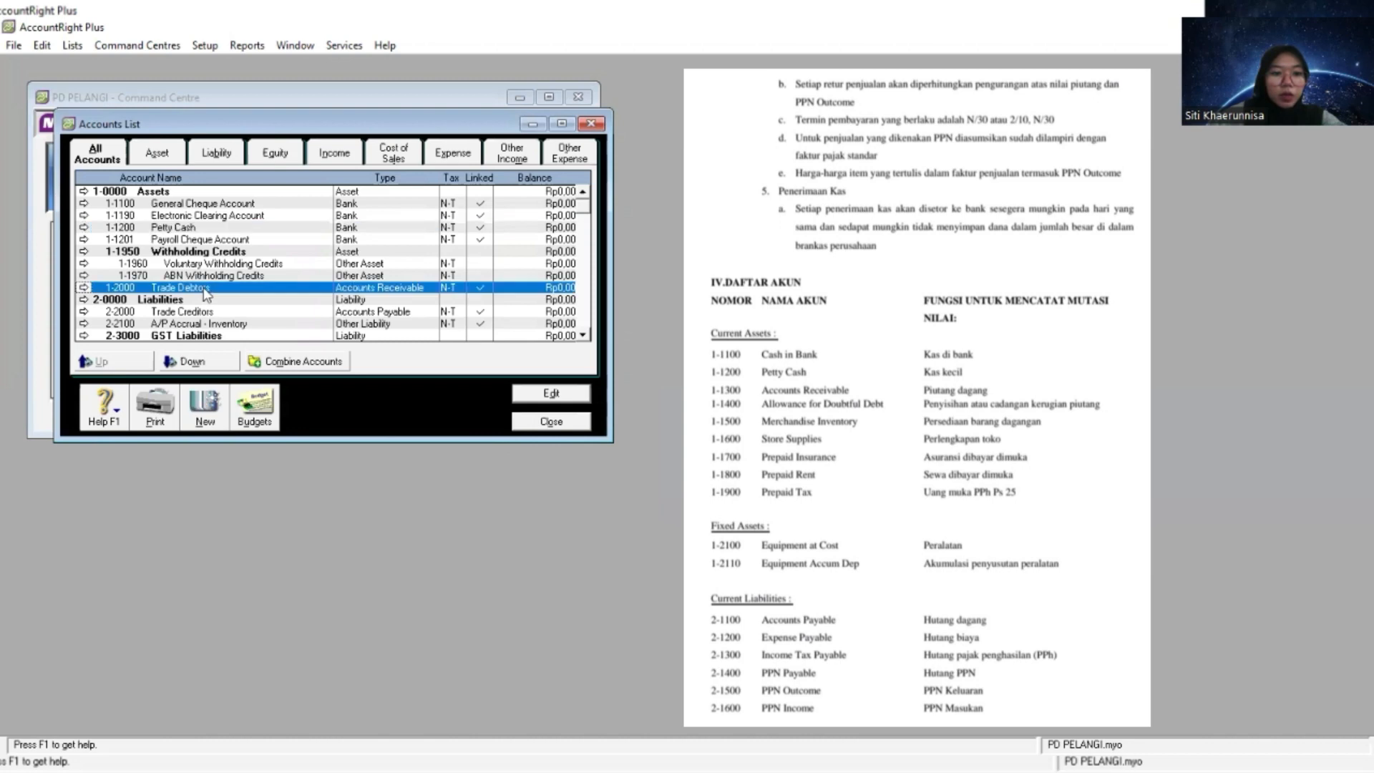
{"action": "left_click", "coordinate": [83, 288]}
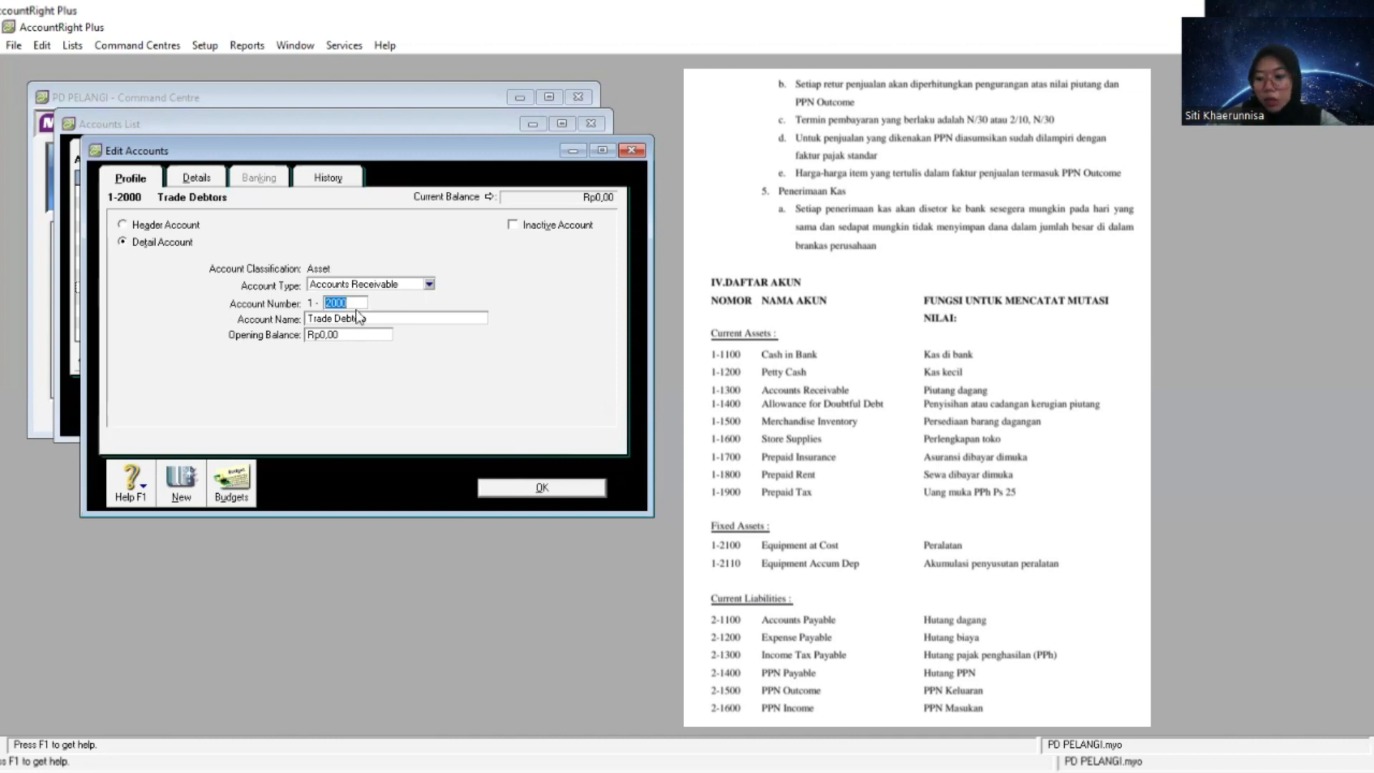
{"action": "type", "text": "1300"}
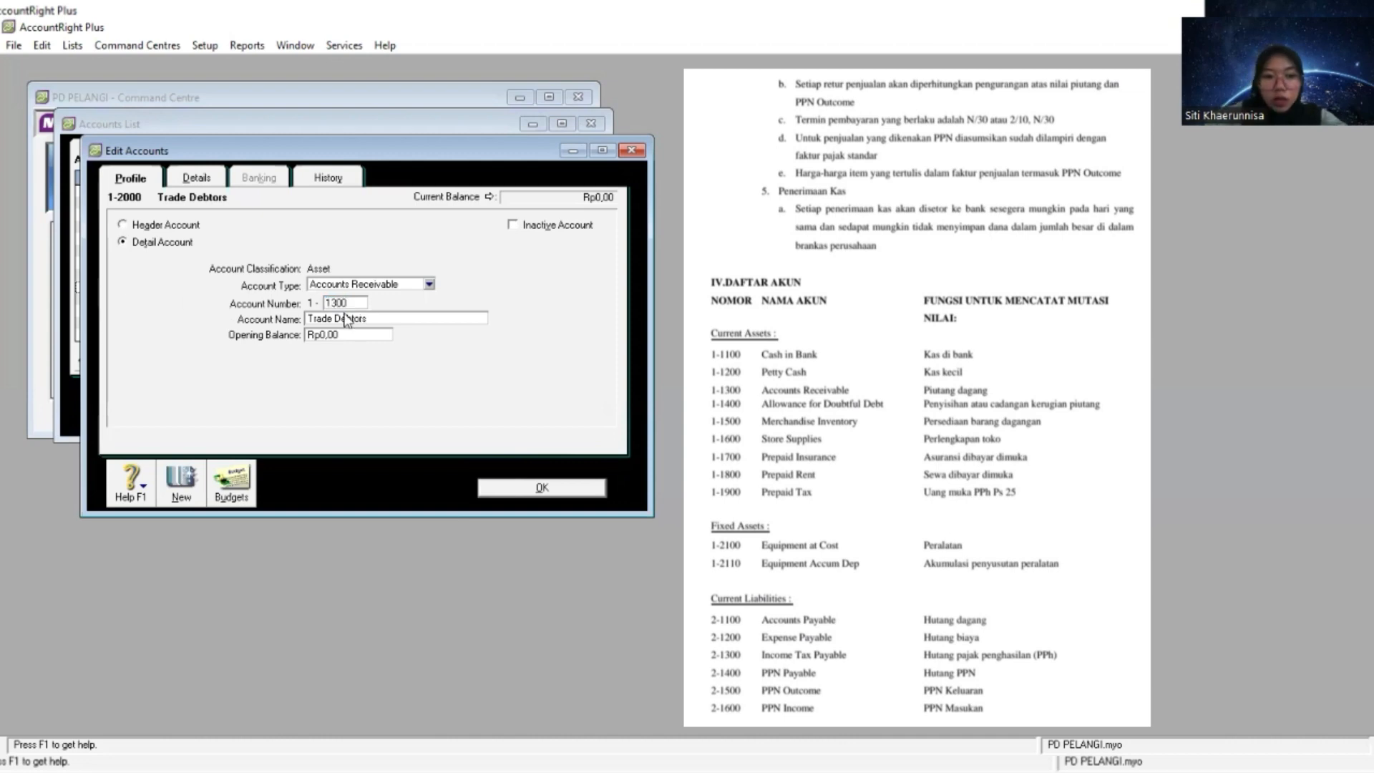
{"action": "key", "text": "Tab"}
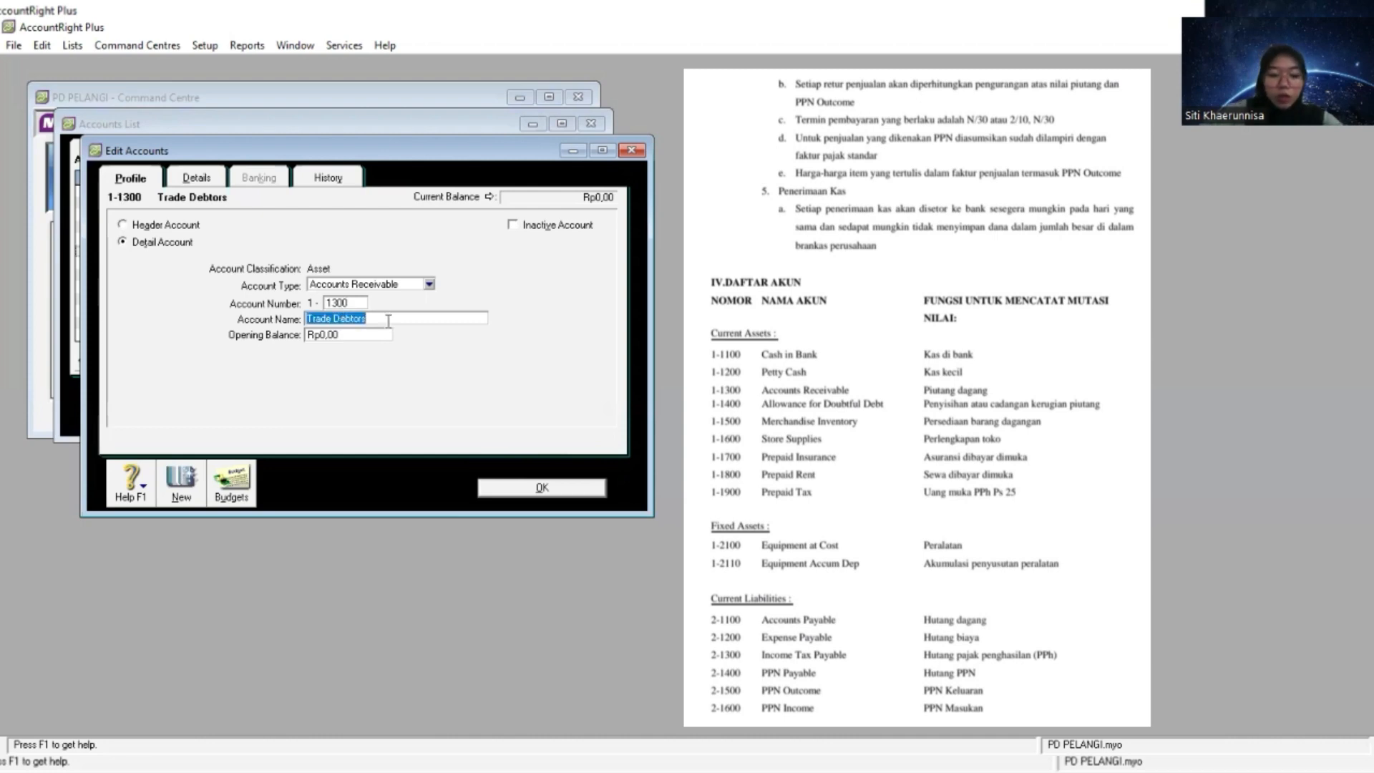
{"action": "type", "text": "Account Rec"}
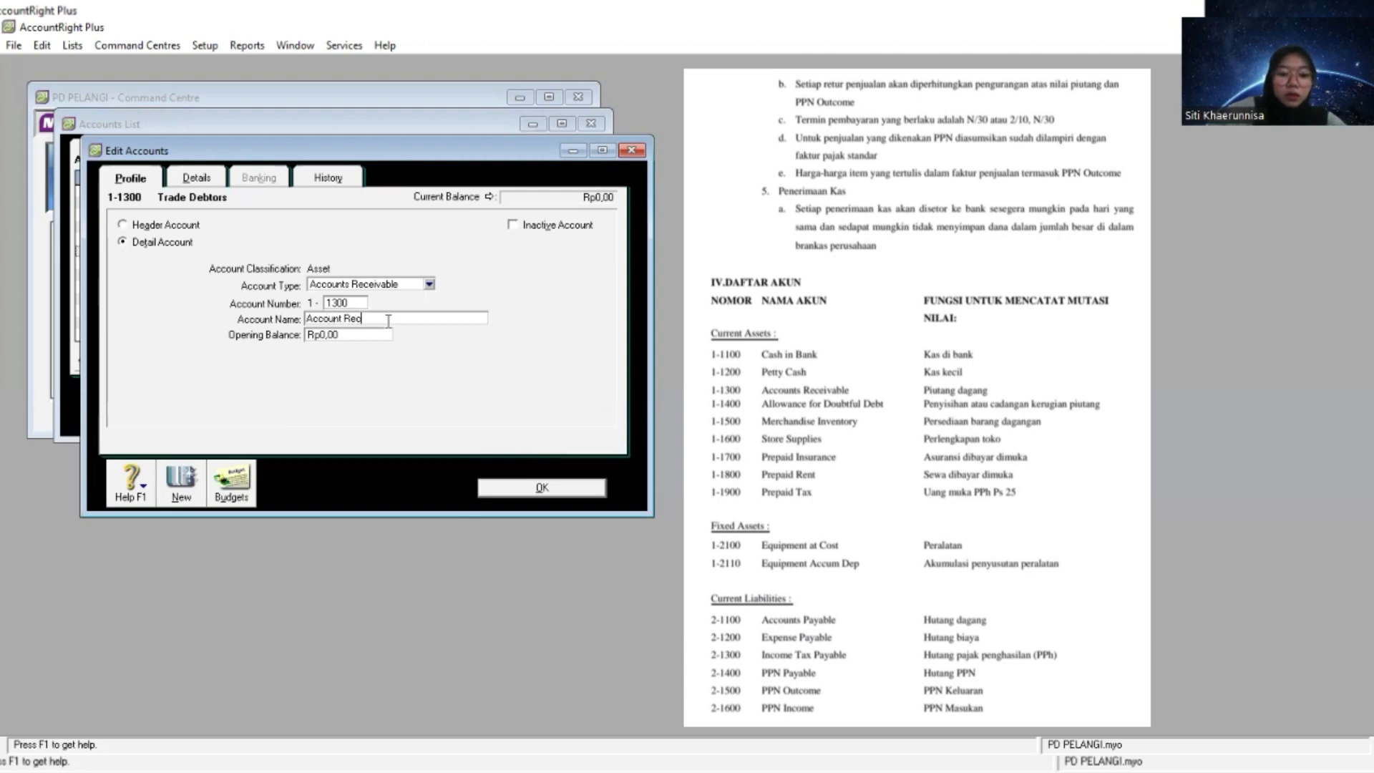
{"action": "type", "text": "eivable"}
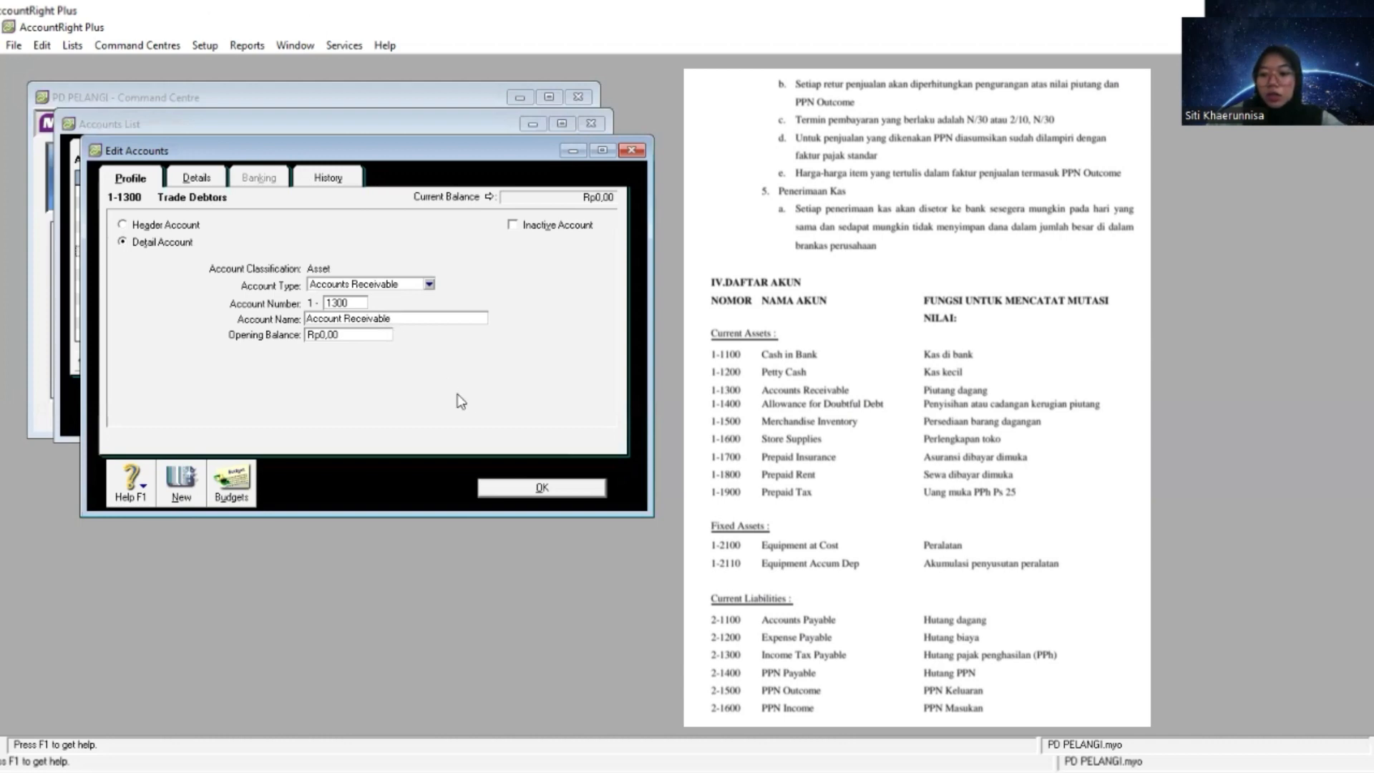
{"action": "left_click", "coordinate": [518, 490]}
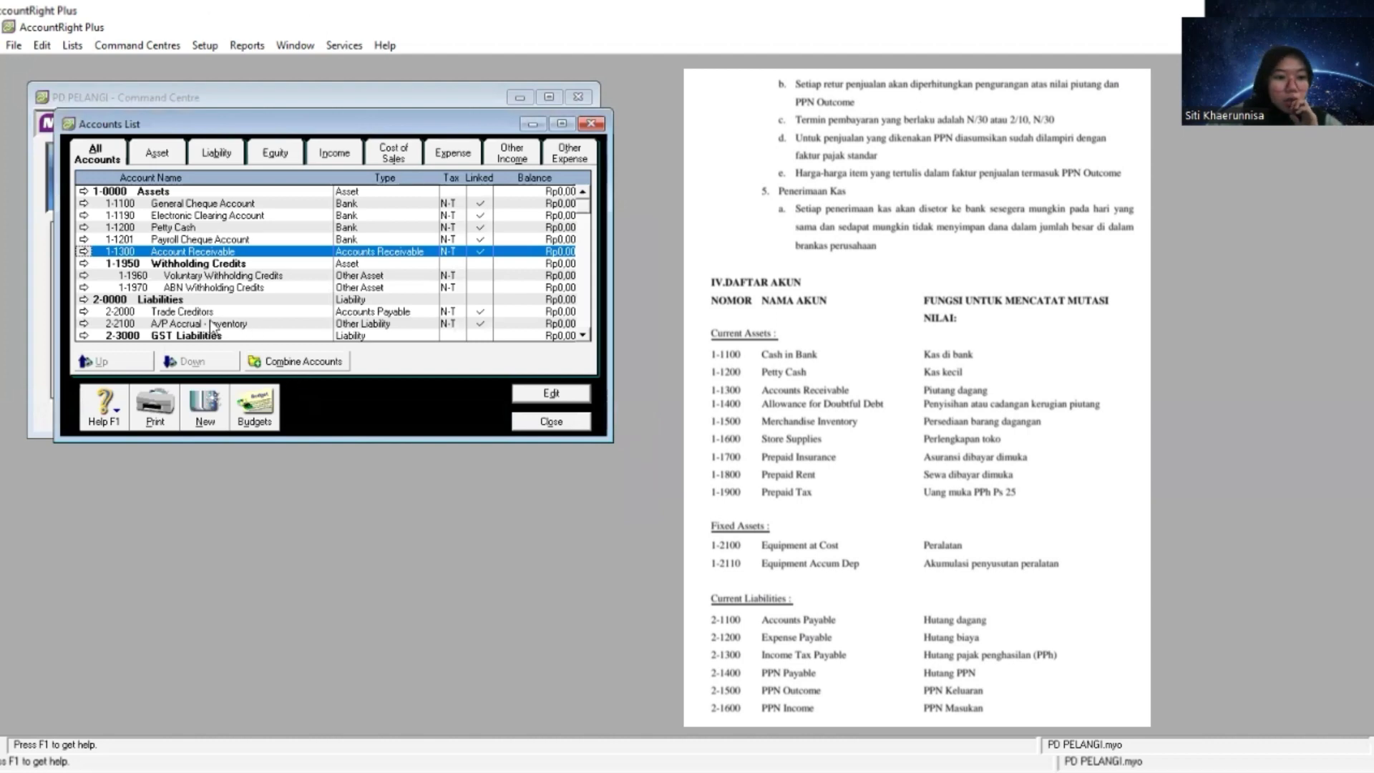
- Renumber the Trade Creditors account under Liabilities as 2-1100 and rename it Account Payable
{"action": "scroll", "coordinate": [210, 282], "scroll_direction": "down", "scroll_amount": 1}
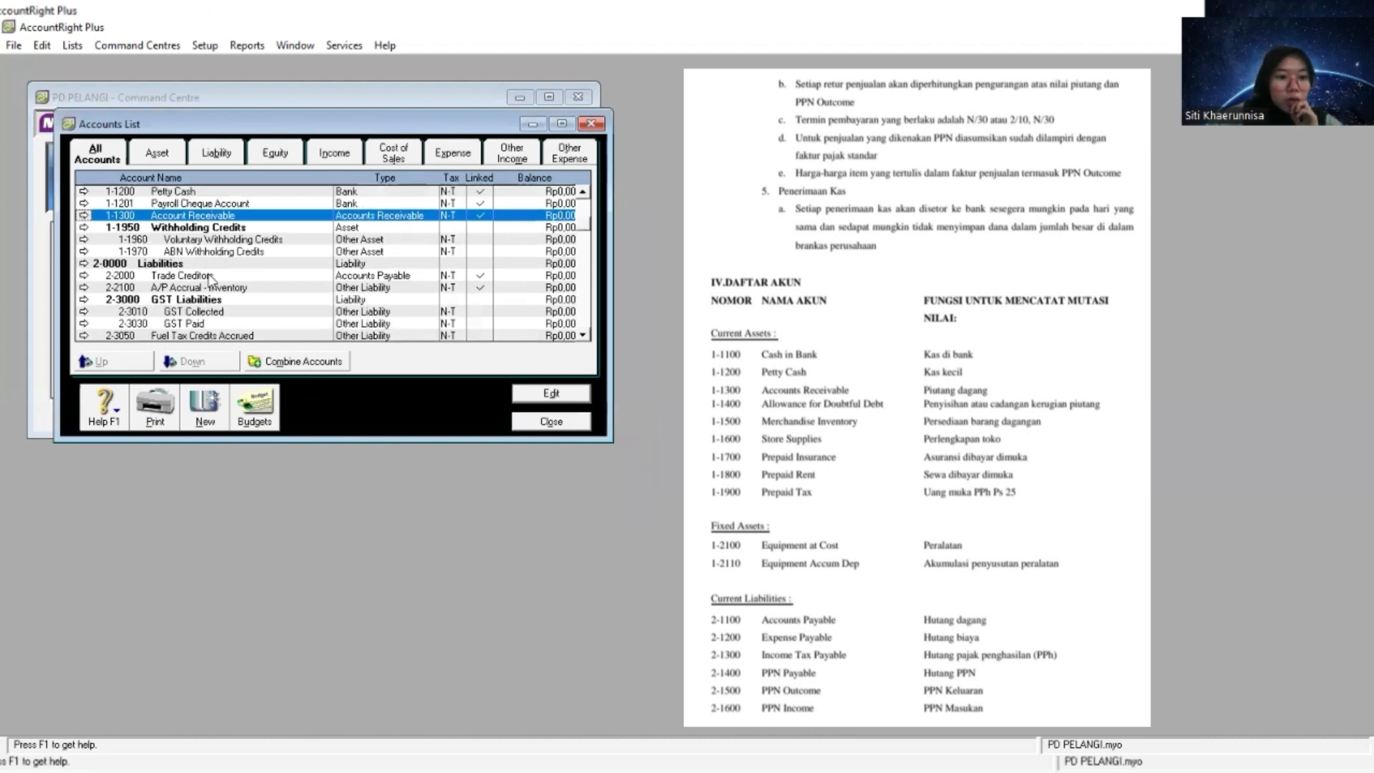
{"action": "left_click", "coordinate": [171, 278]}
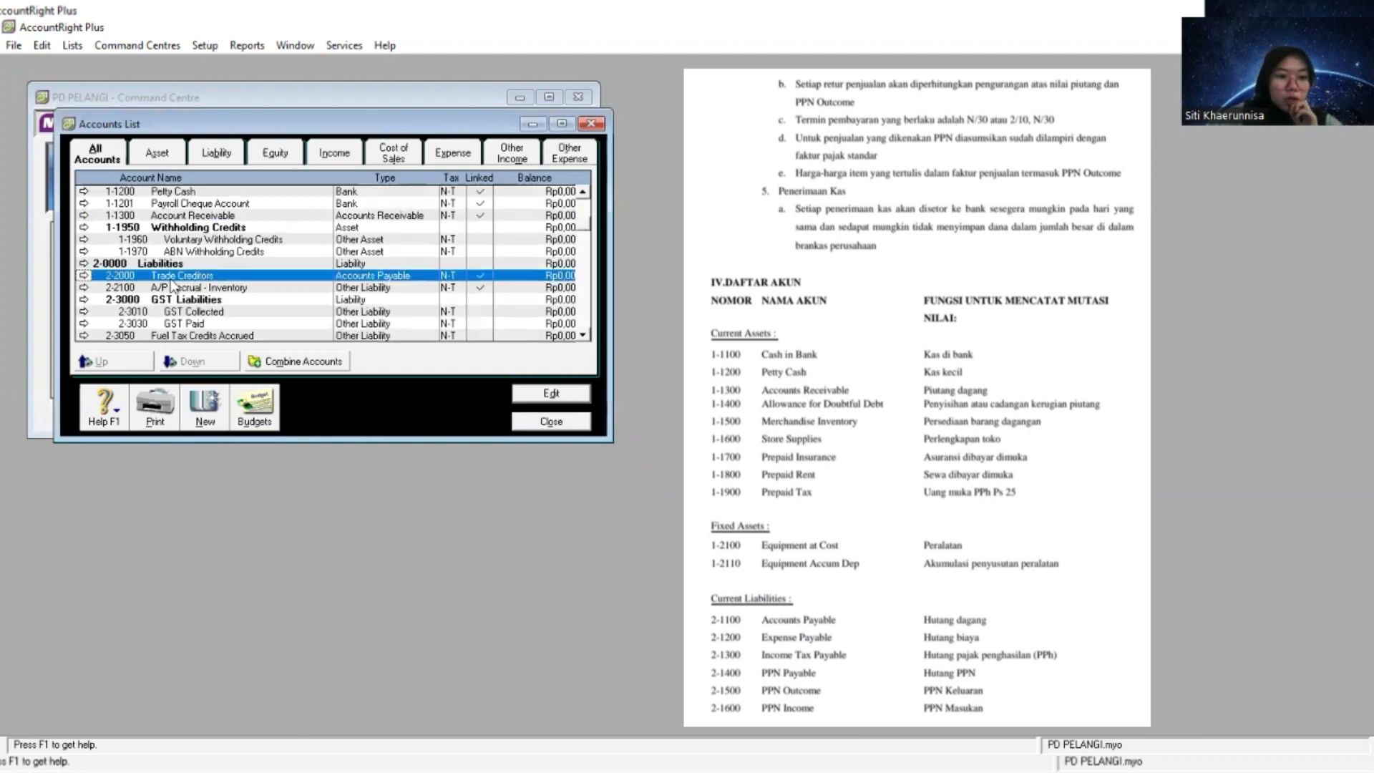
{"action": "left_click", "coordinate": [83, 275]}
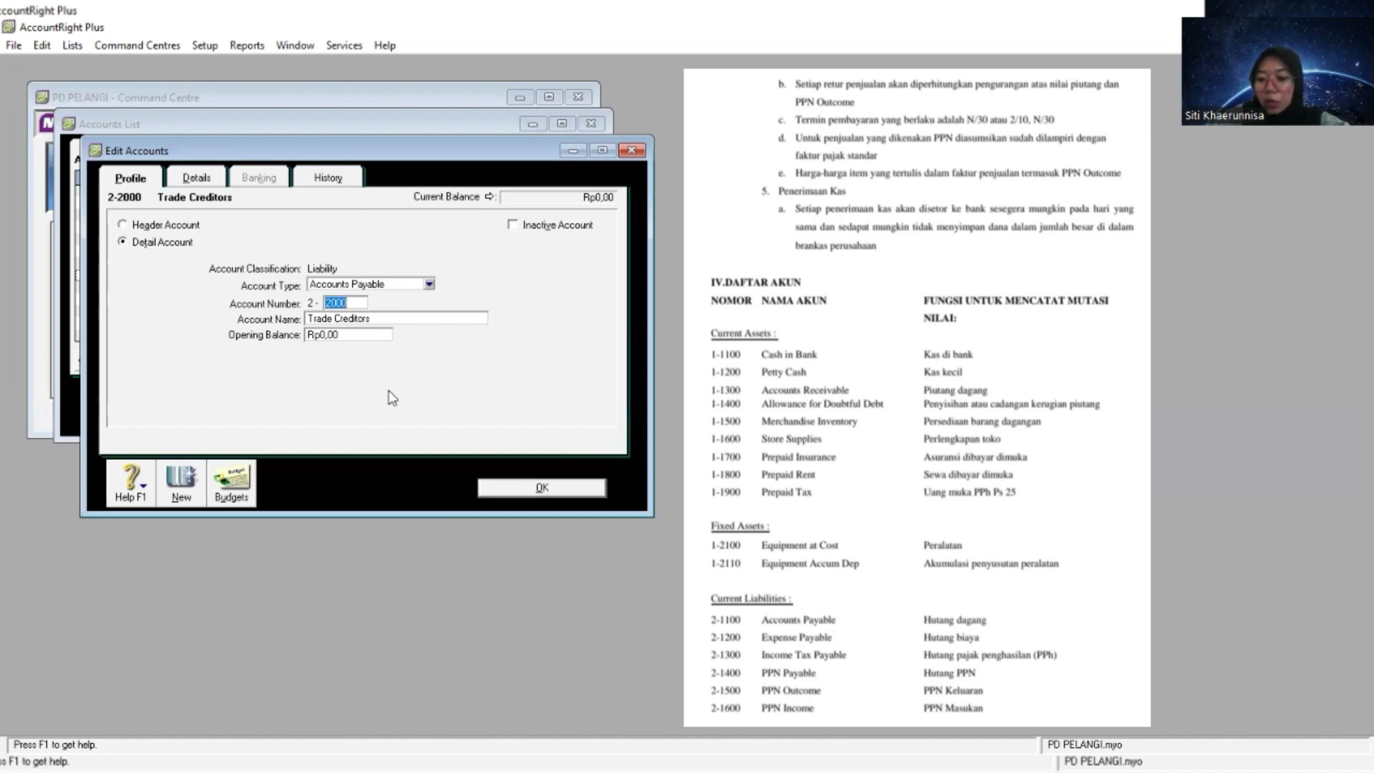
{"action": "type", "text": "1100"}
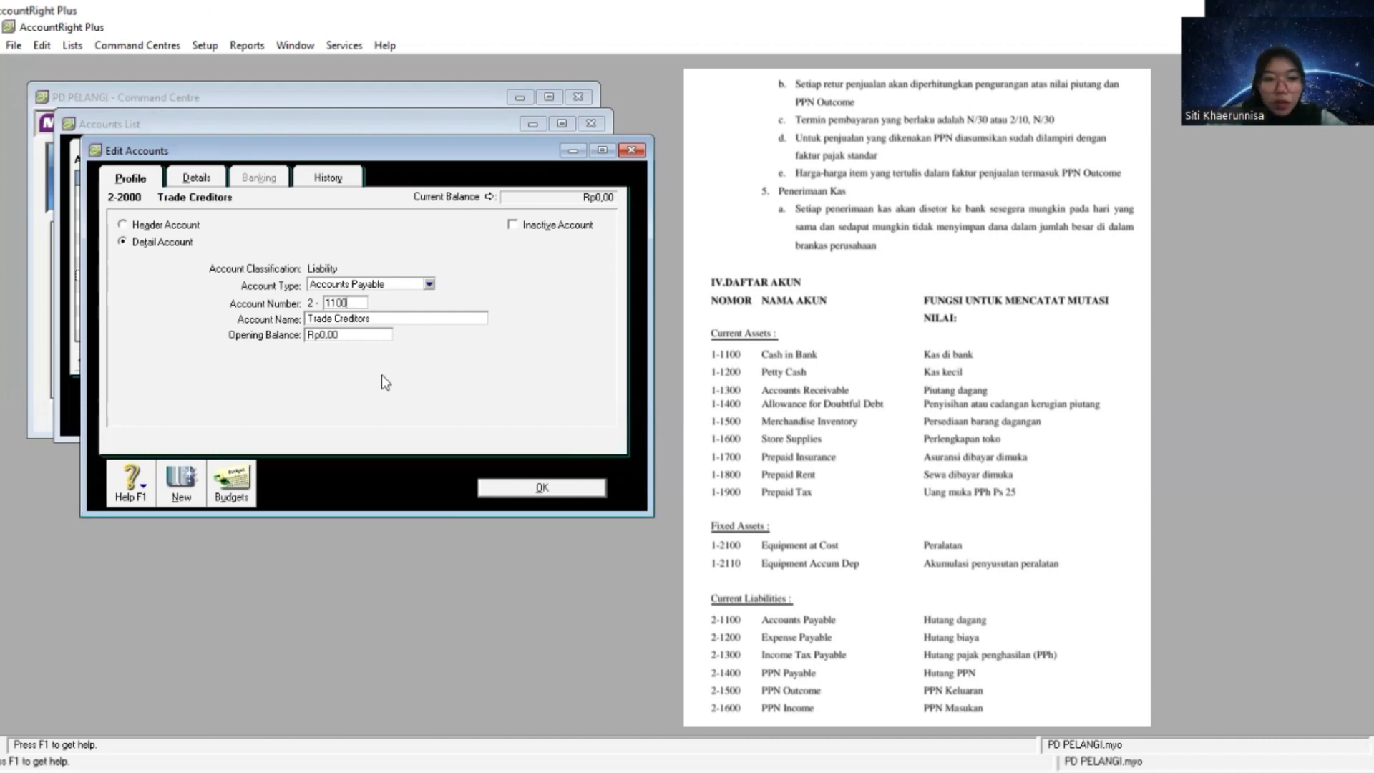
{"action": "key", "text": "Tab"}
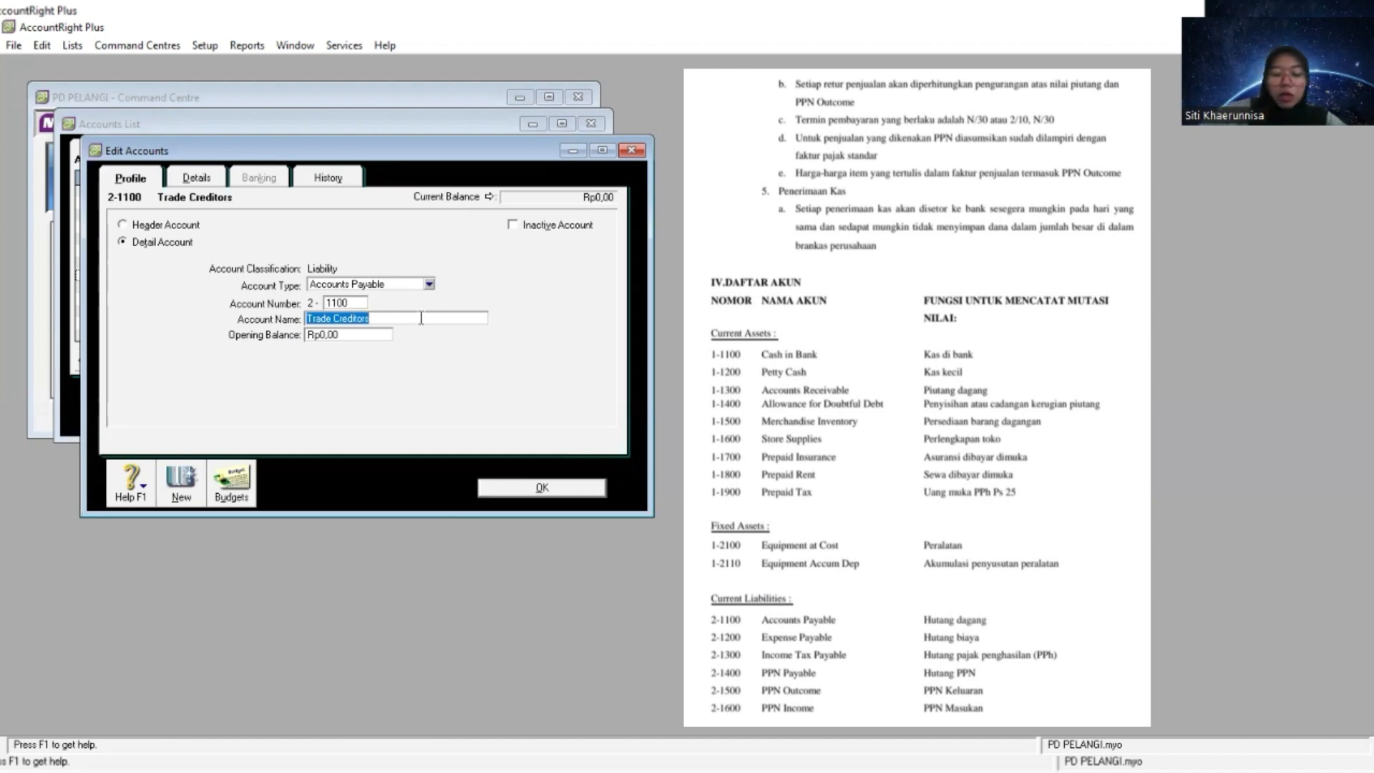
{"action": "type", "text": "Accou"}
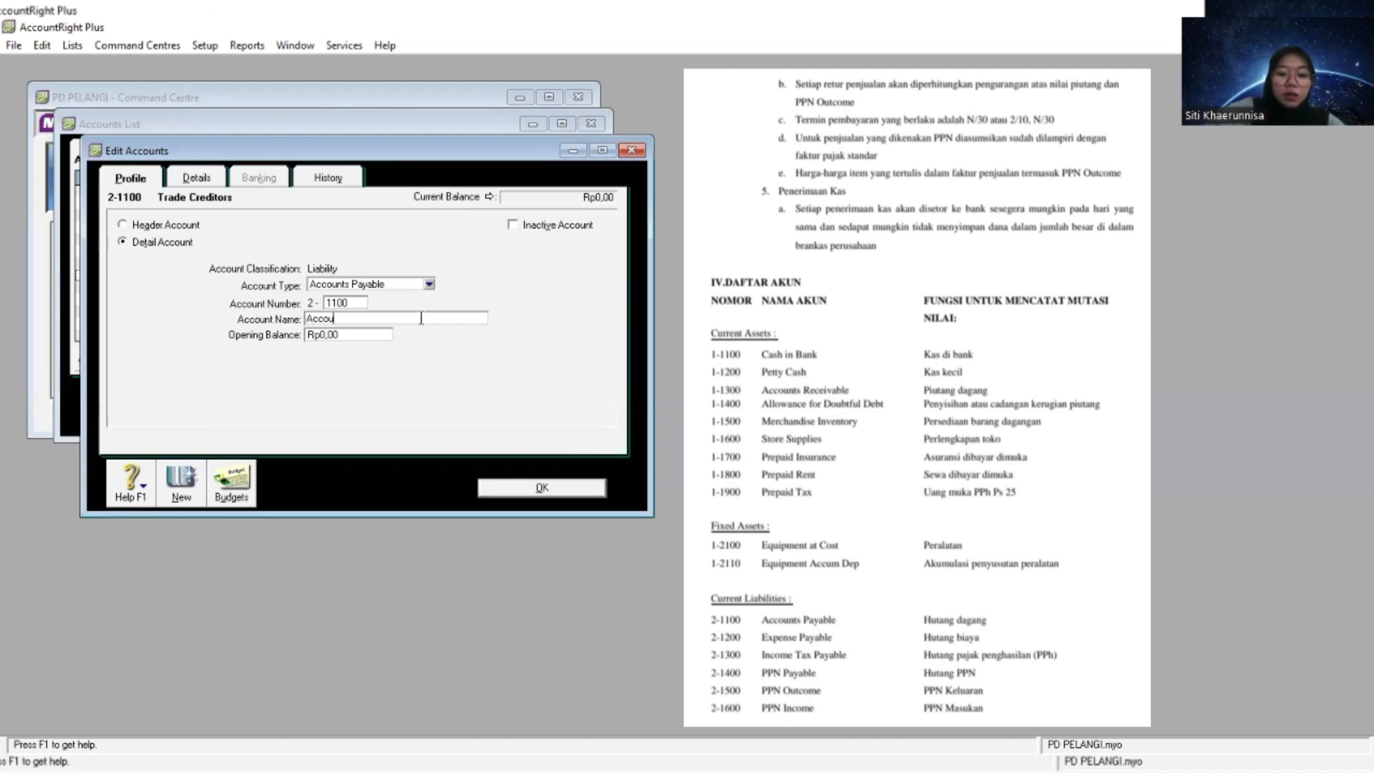
{"action": "type", "text": "nt Paya"}
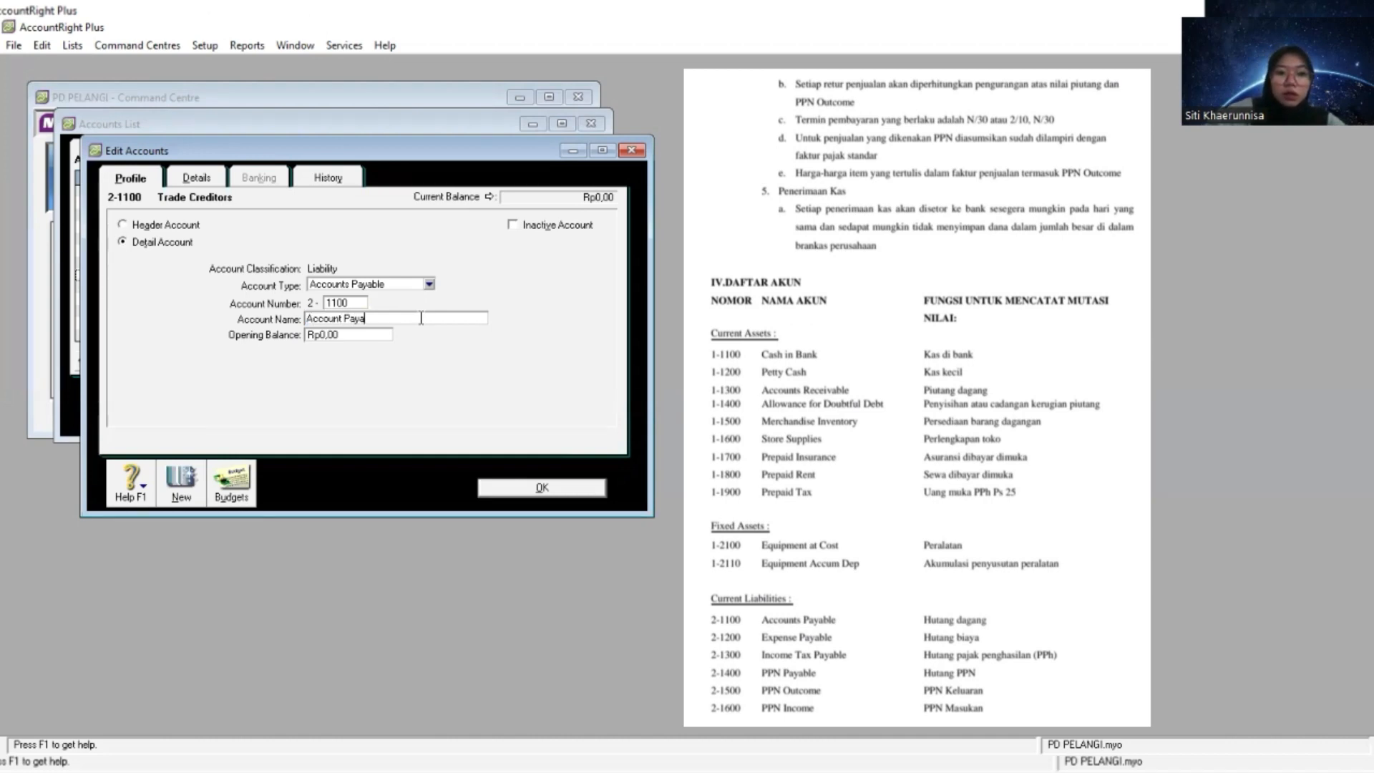
{"action": "type", "text": "ble"}
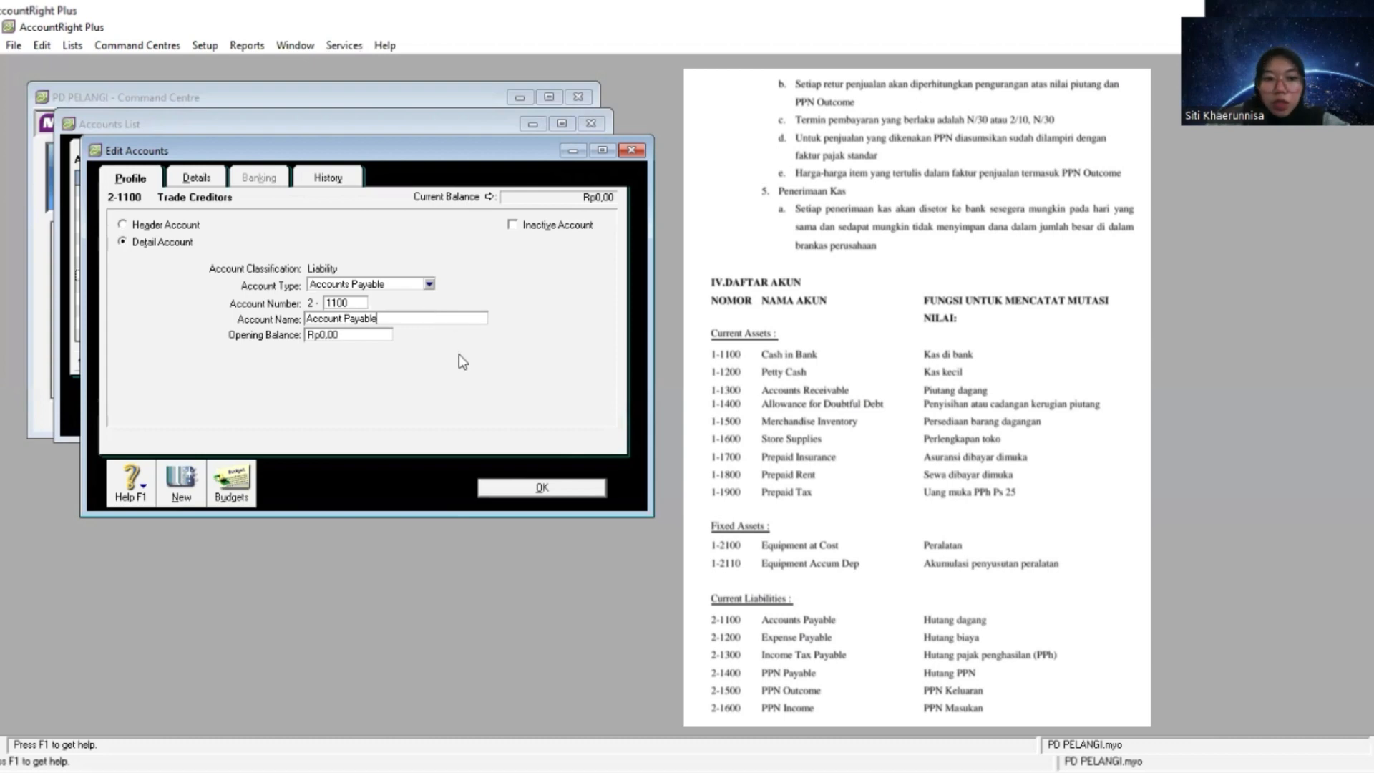
{"action": "left_click", "coordinate": [530, 487]}
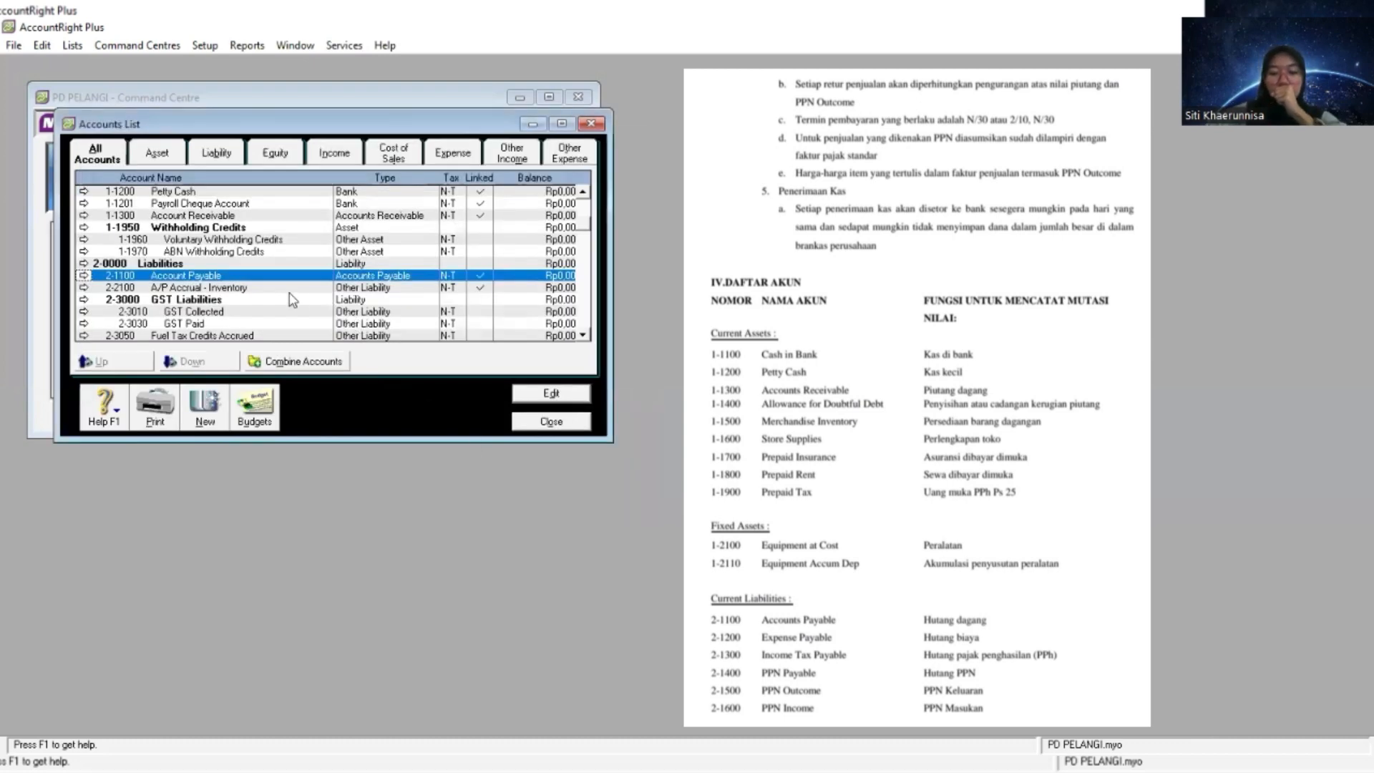
- Renumber the GST Collected account under Liabilities as 2-1500 and rename it PPN Outcome
{"action": "scroll", "coordinate": [259, 298], "scroll_direction": "down", "scroll_amount": 1}
{"action": "left_click", "coordinate": [230, 279]}
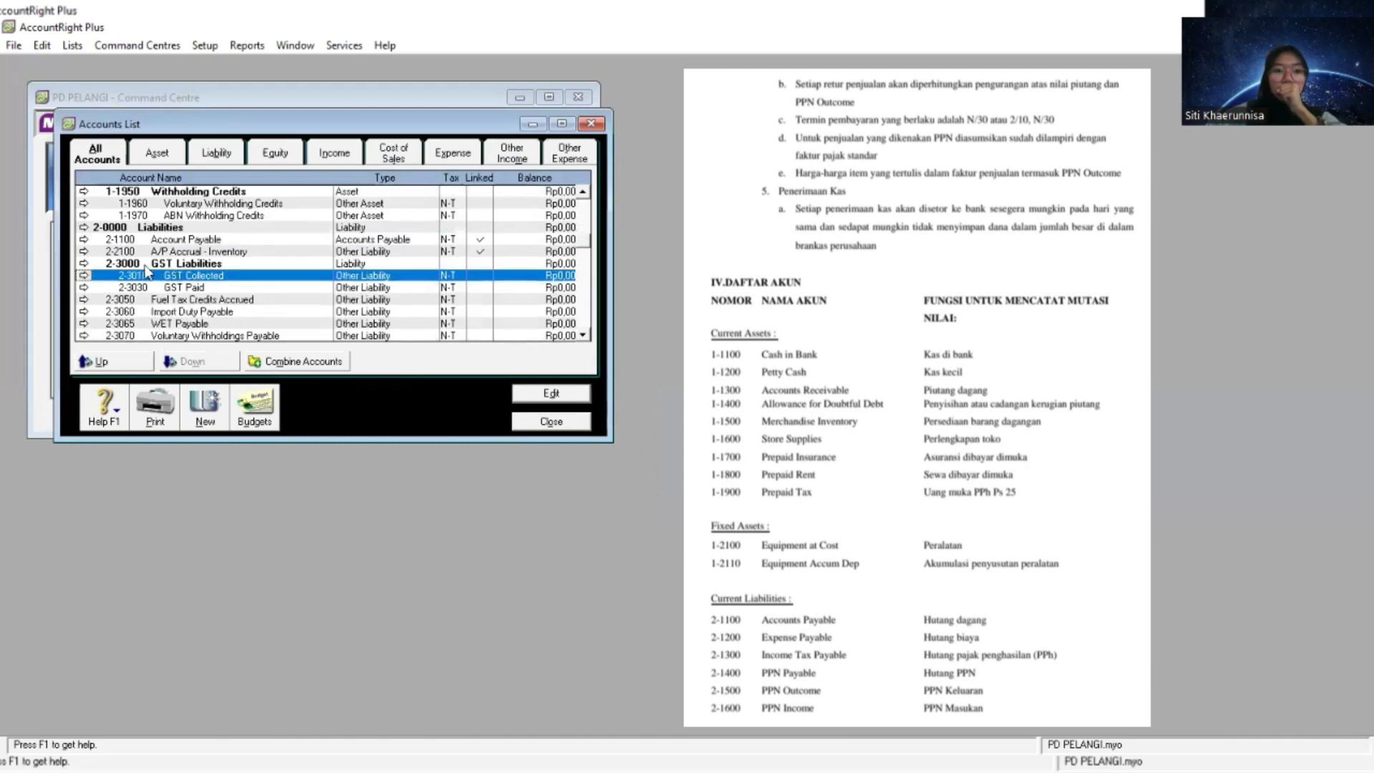
{"action": "left_click", "coordinate": [84, 277]}
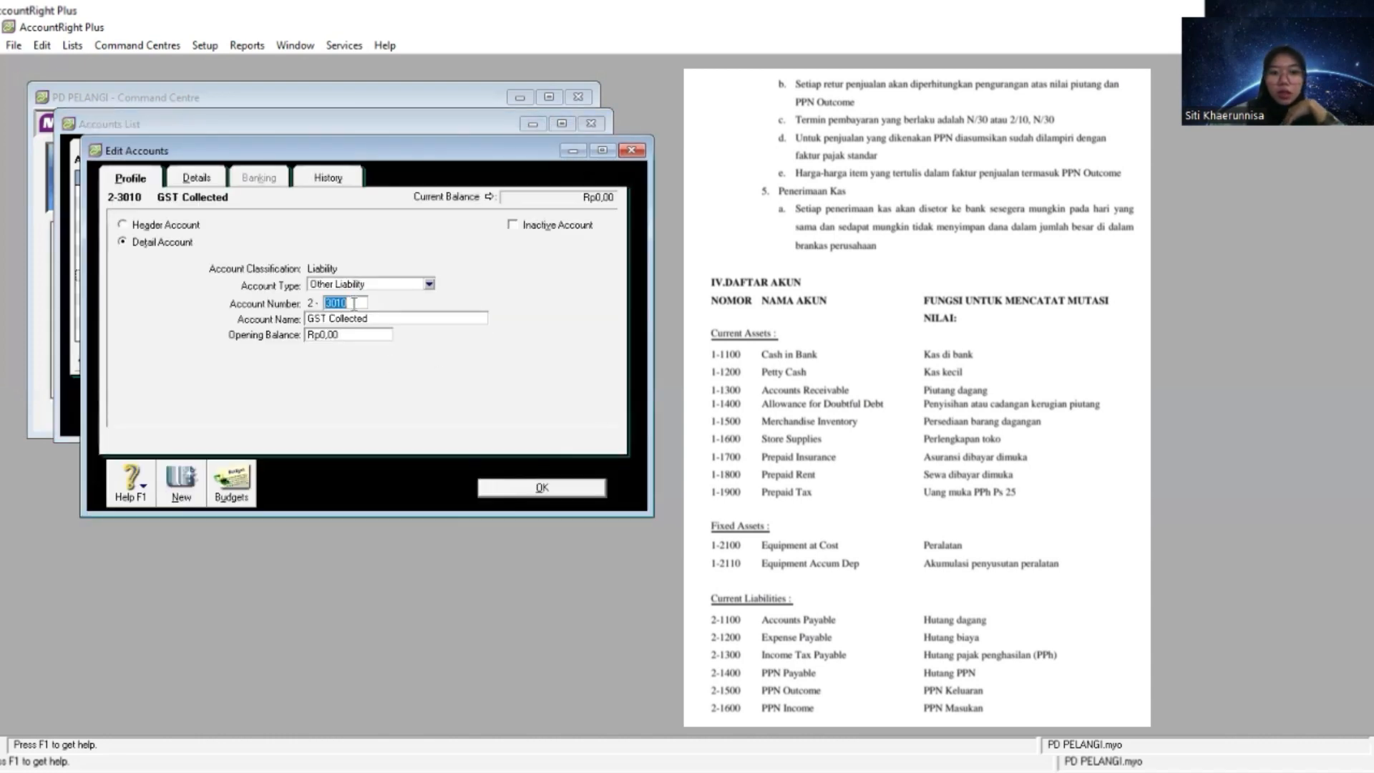
{"action": "type", "text": "1500"}
{"action": "key", "text": "Tab"}
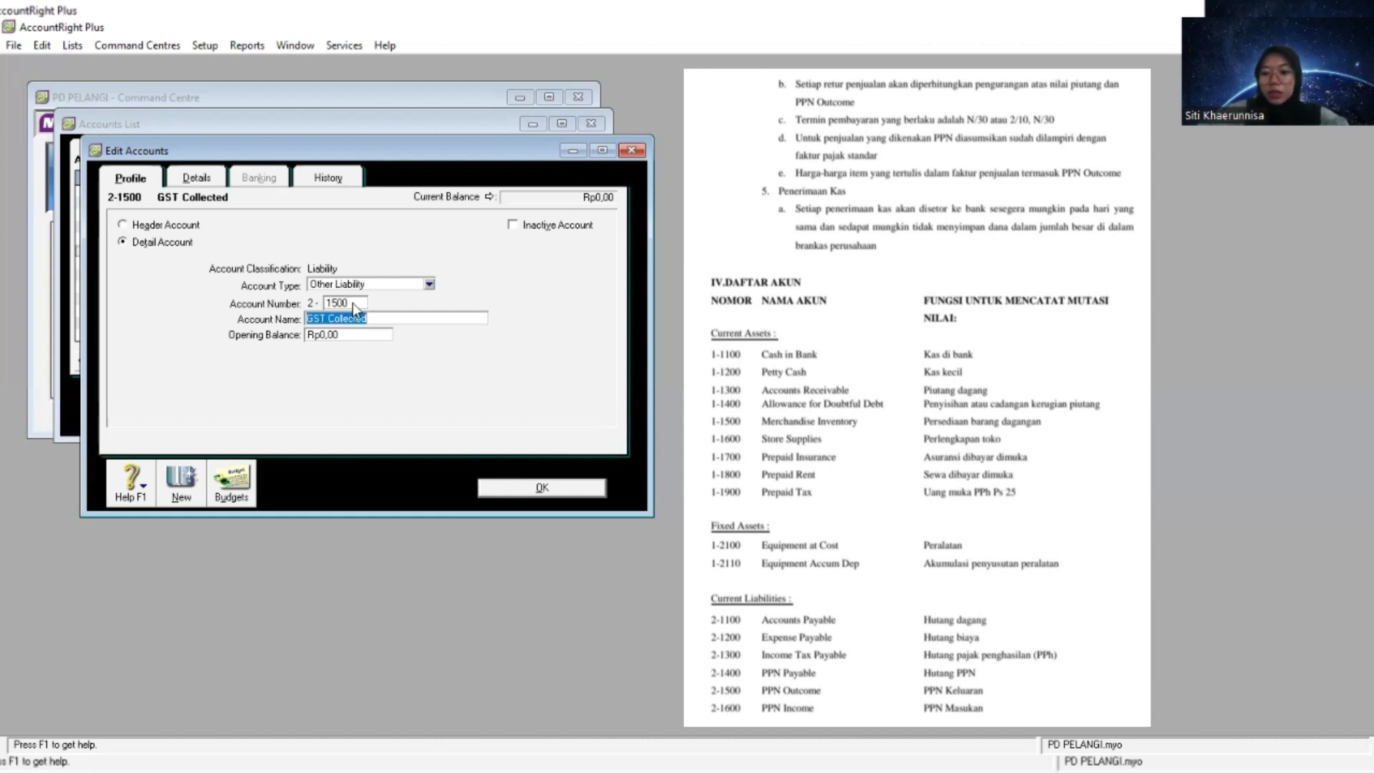
{"action": "type", "text": "PPN "}
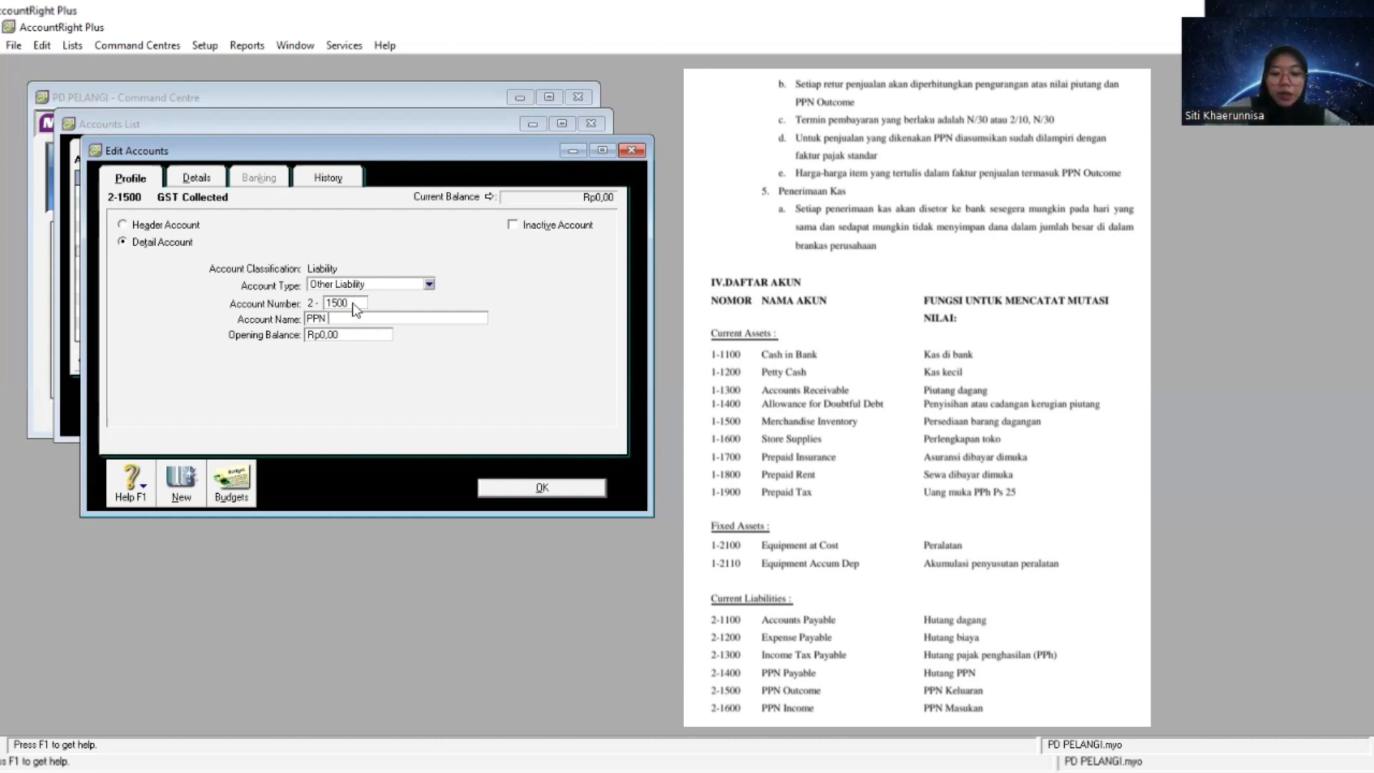
{"action": "type", "text": "Outcome"}
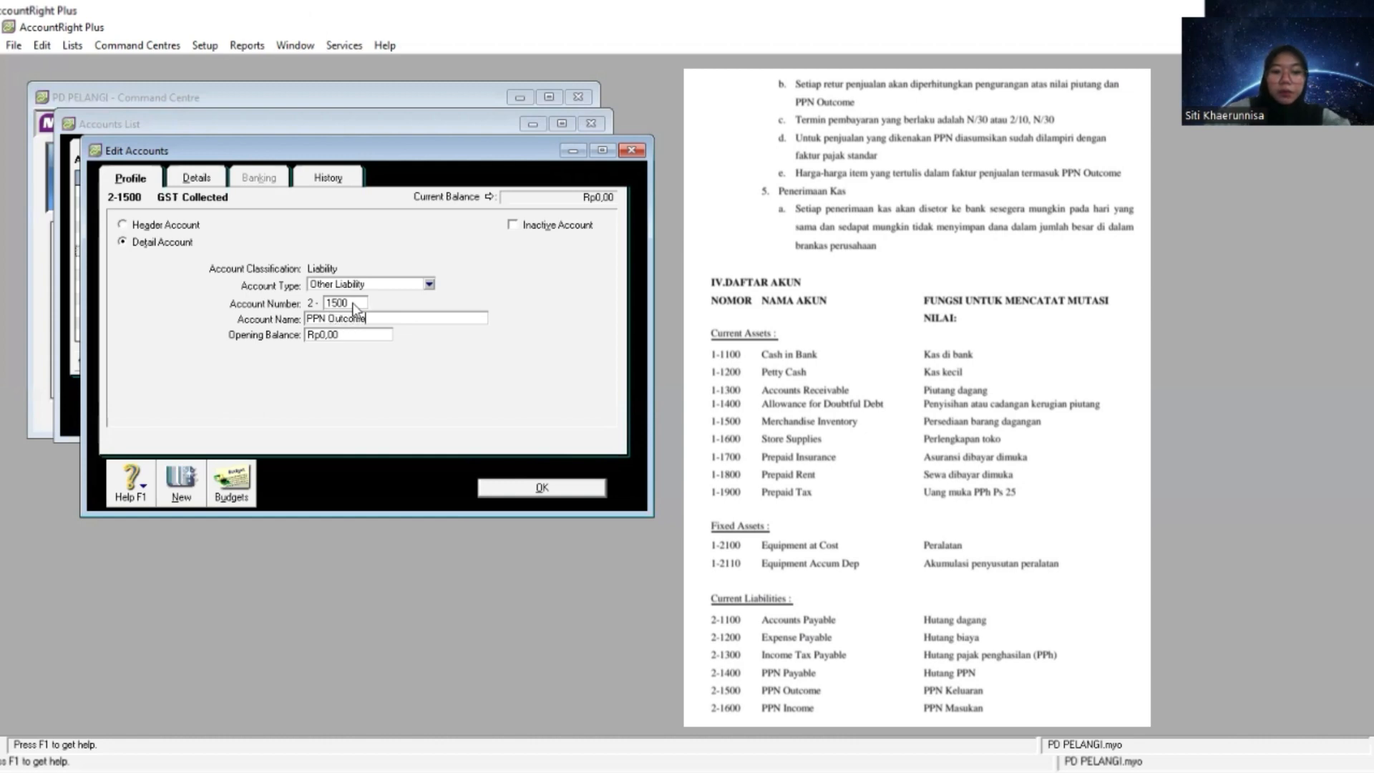
{"action": "left_click", "coordinate": [542, 488]}
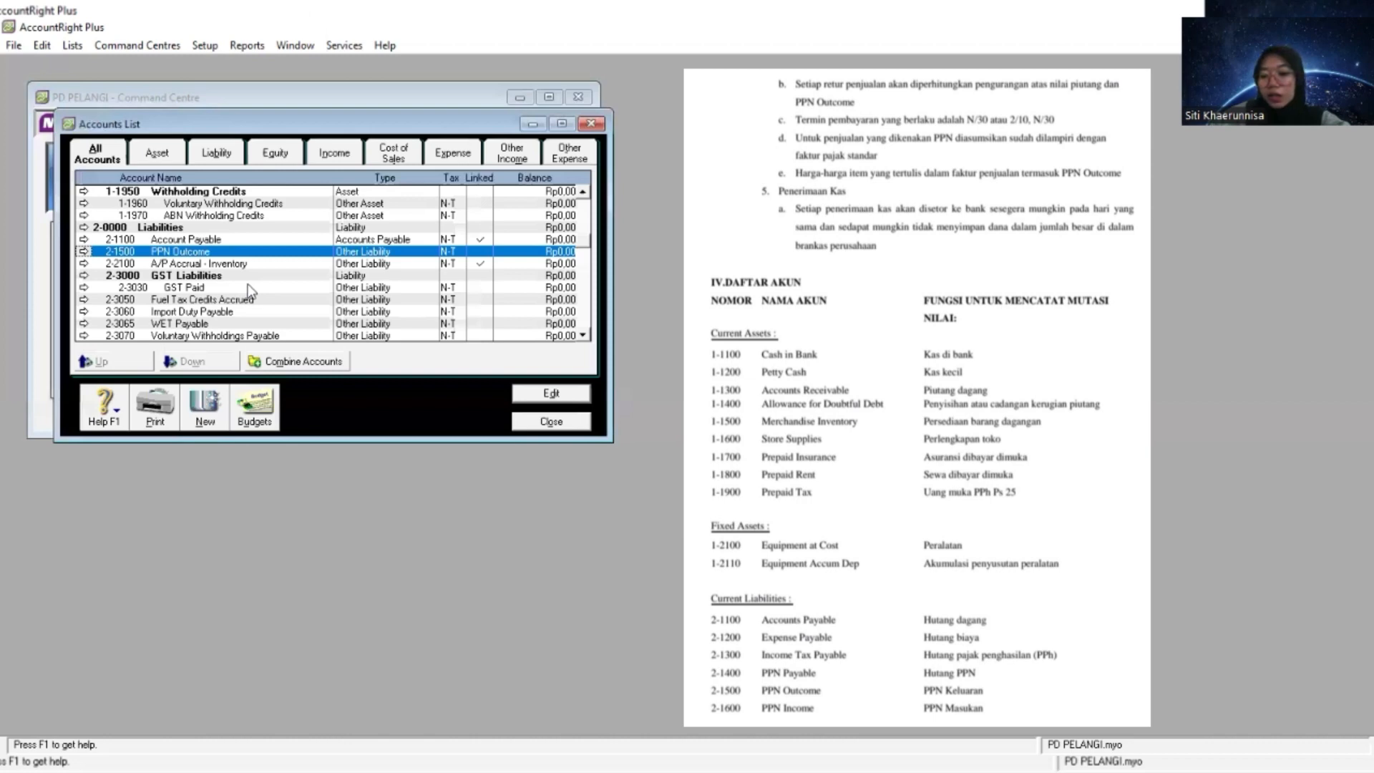
- Renumber the GST Paid account under GST Liabilities as 2-1600 and rename it PPN Income
{"action": "left_click", "coordinate": [192, 288]}
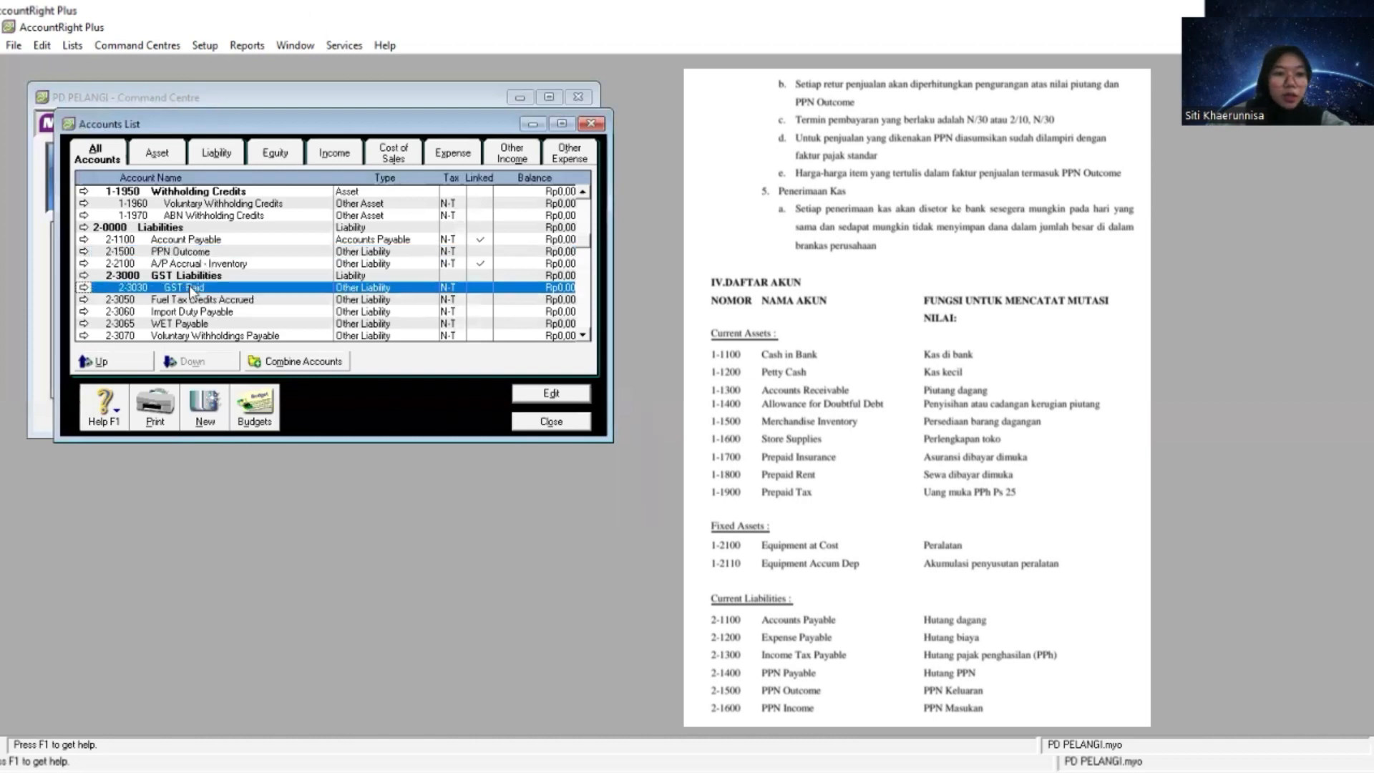
{"action": "left_click", "coordinate": [83, 288]}
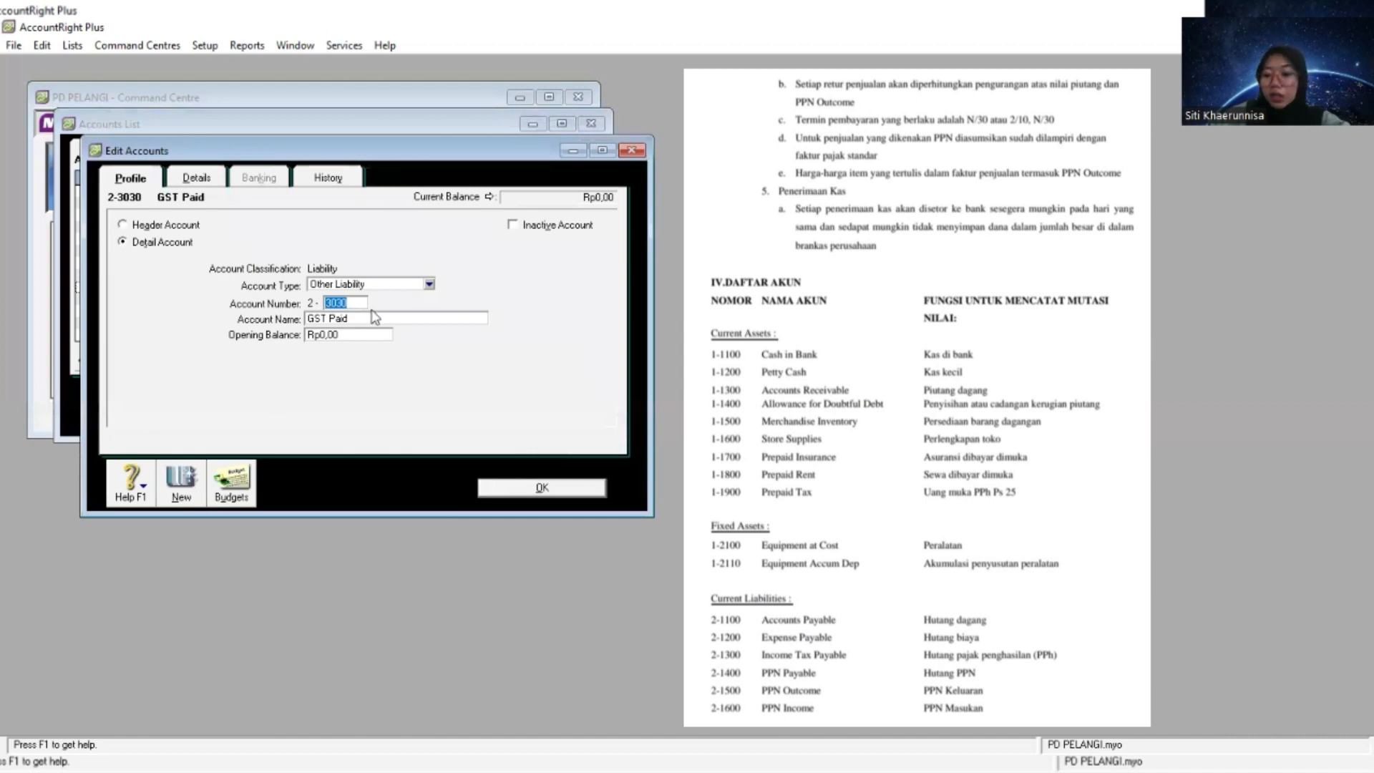
{"action": "type", "text": "1600"}
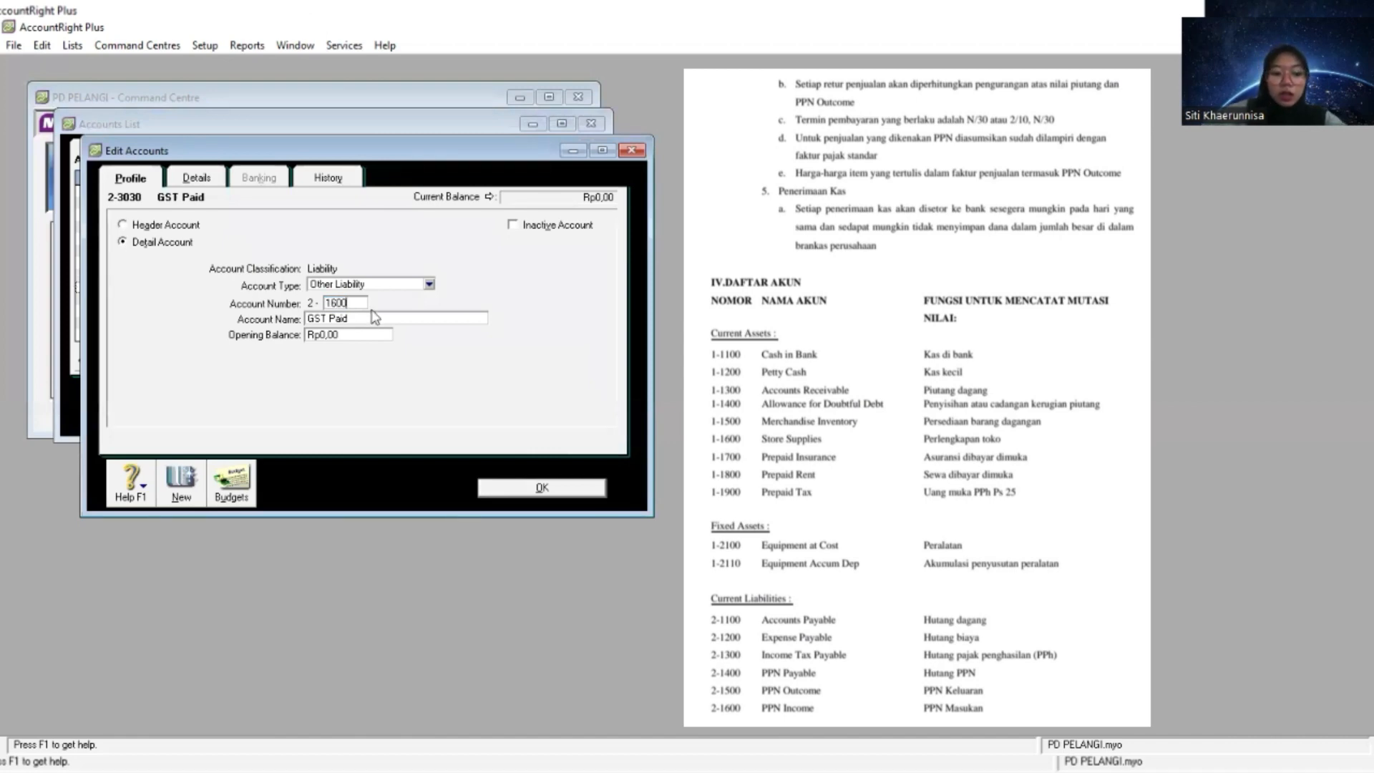
{"action": "key", "text": "Tab"}
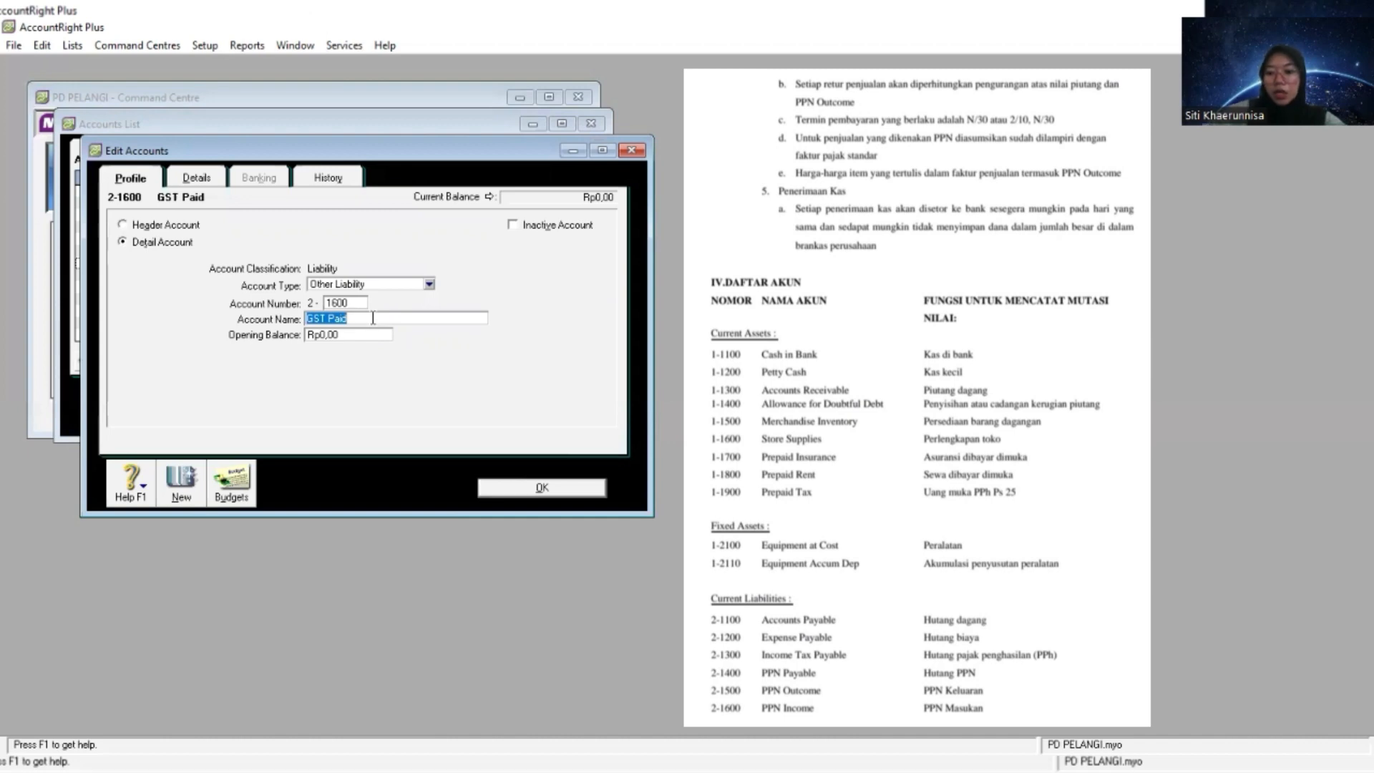
{"action": "type", "text": "PPN Income"}
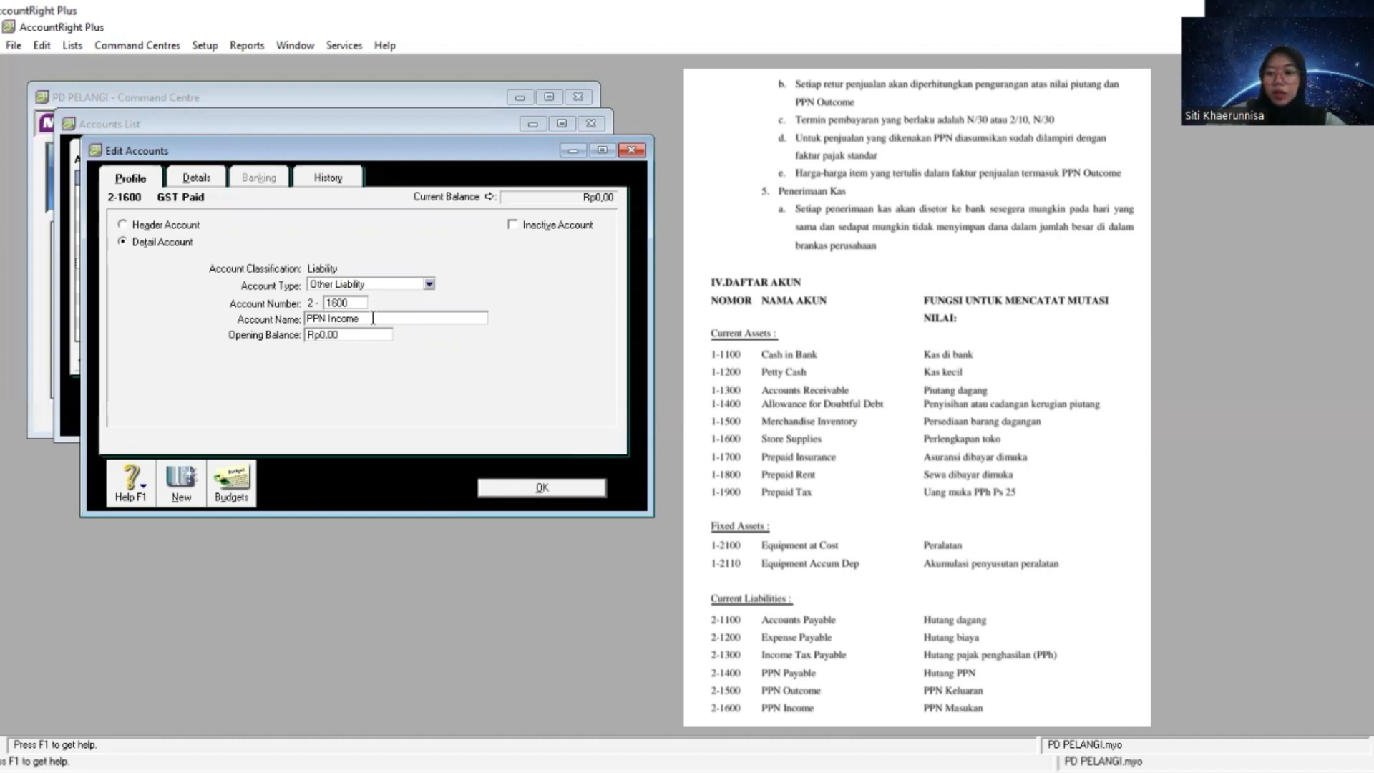
{"action": "left_click", "coordinate": [565, 491]}
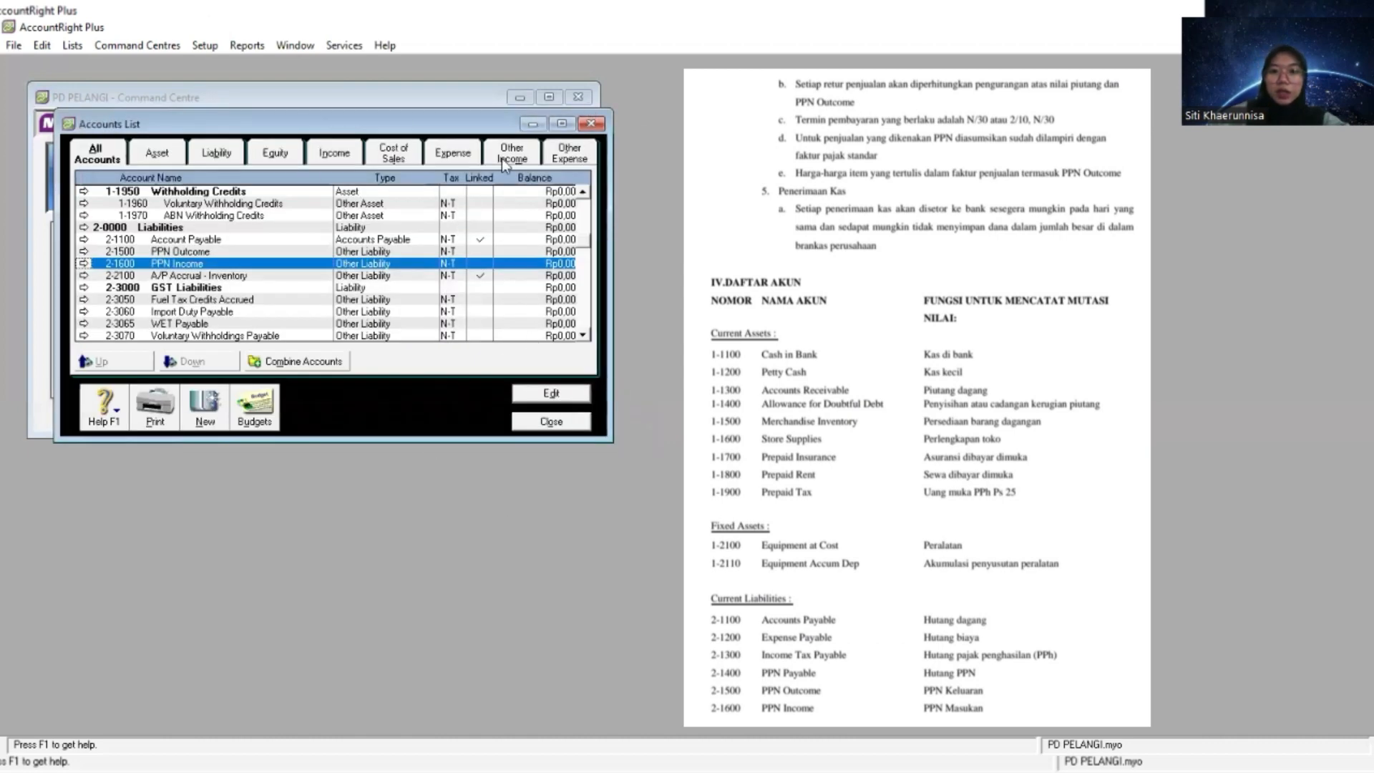
- Create a header account numbered 1-1000 in the asset accounts and name it Current Assets
{"action": "left_click", "coordinate": [1093, 61]}
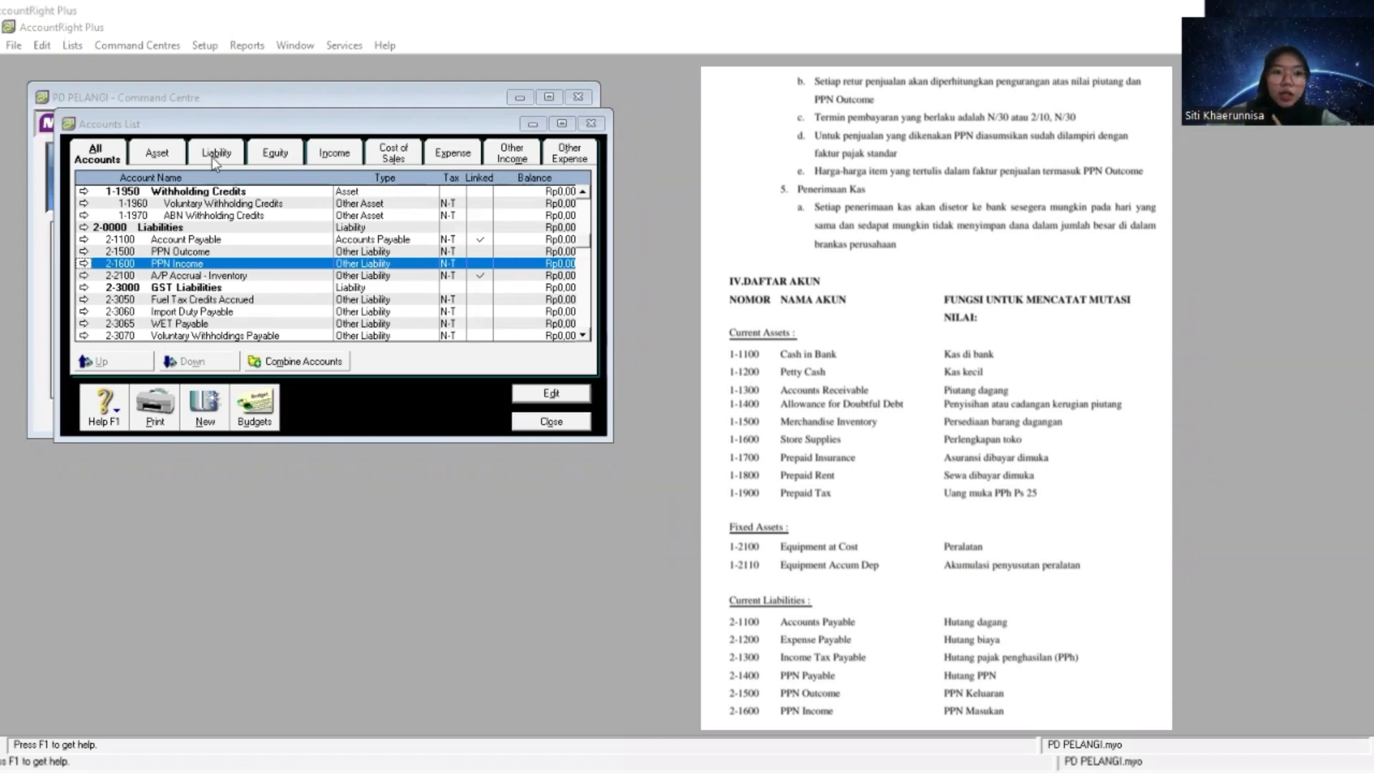
{"action": "left_click", "coordinate": [157, 155]}
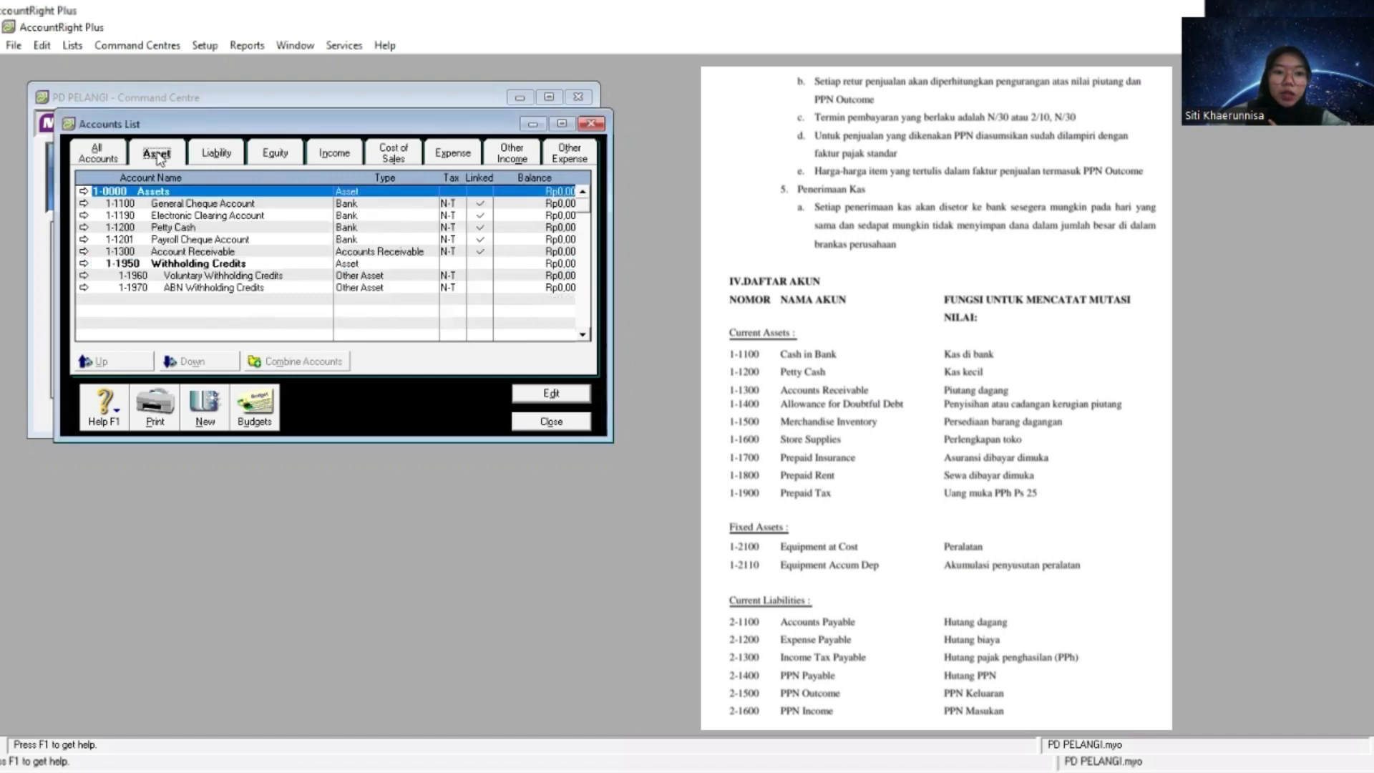
{"action": "left_click", "coordinate": [201, 415]}
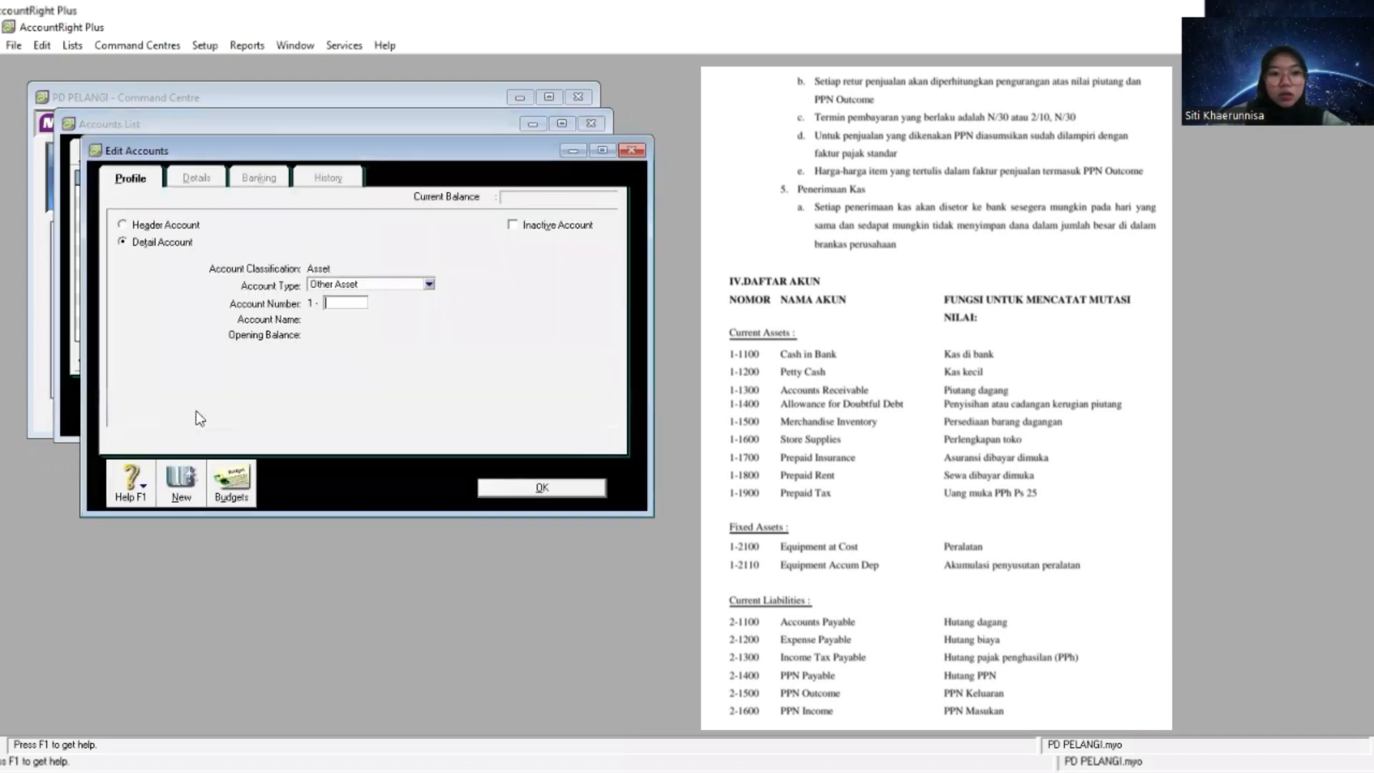
{"action": "left_click", "coordinate": [150, 226]}
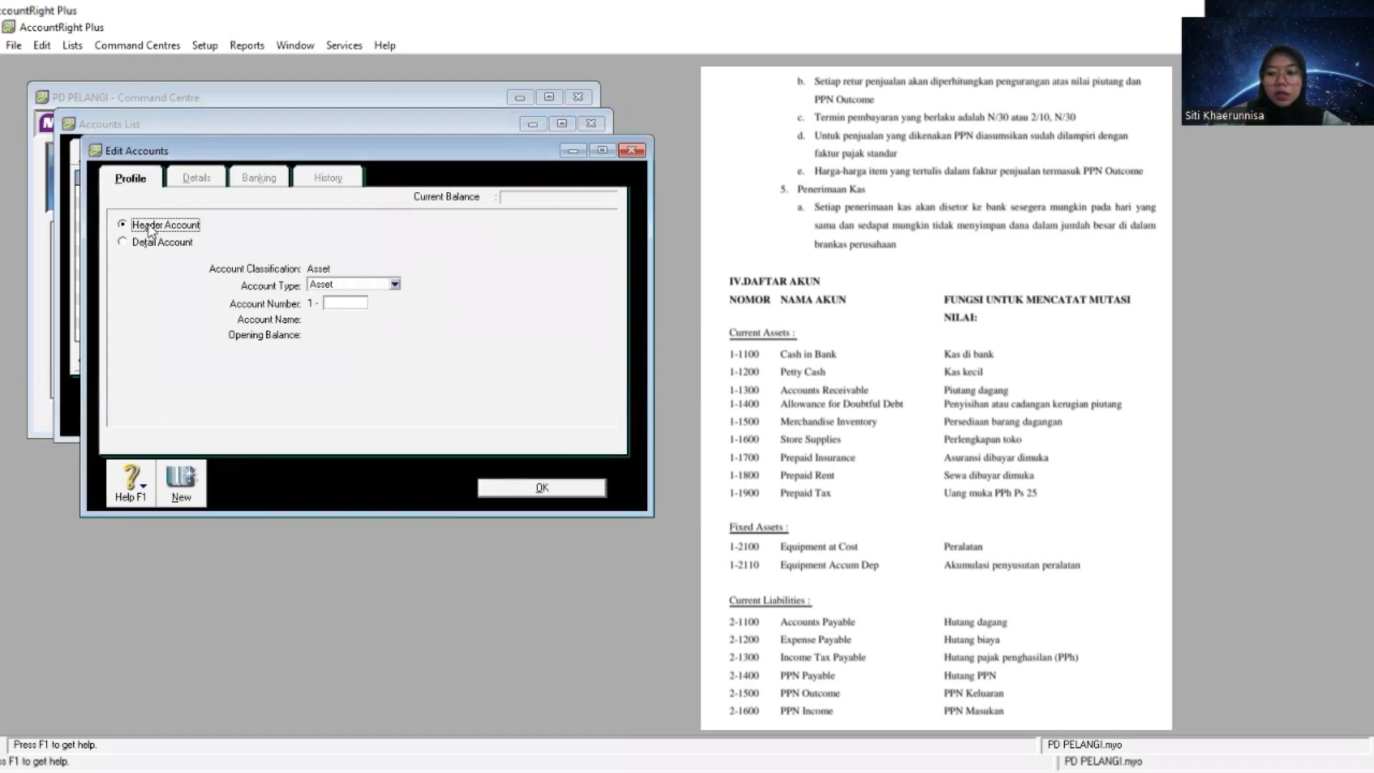
{"action": "left_click", "coordinate": [344, 304]}
{"action": "type", "text": "1000"}
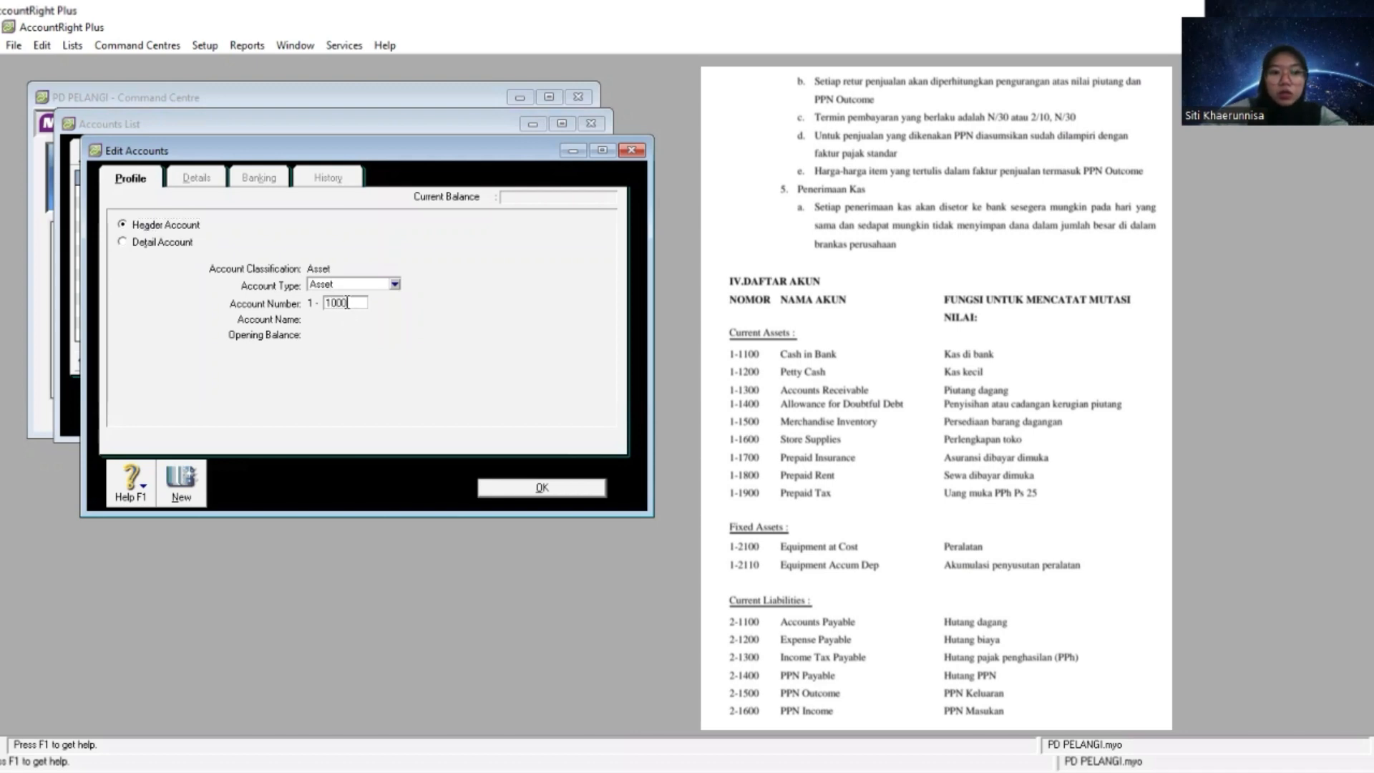
{"action": "key", "text": "Tab"}
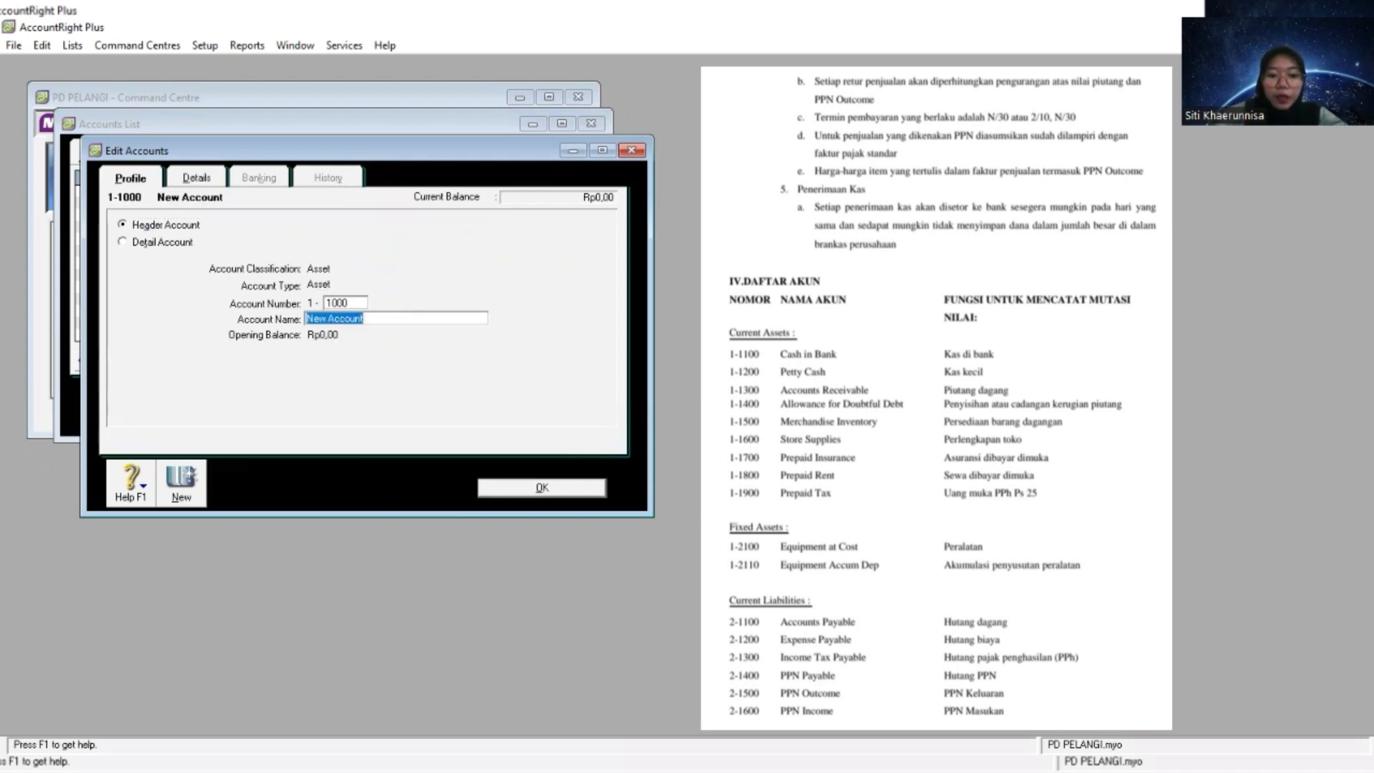
{"action": "left_click", "coordinate": [596, 585]}
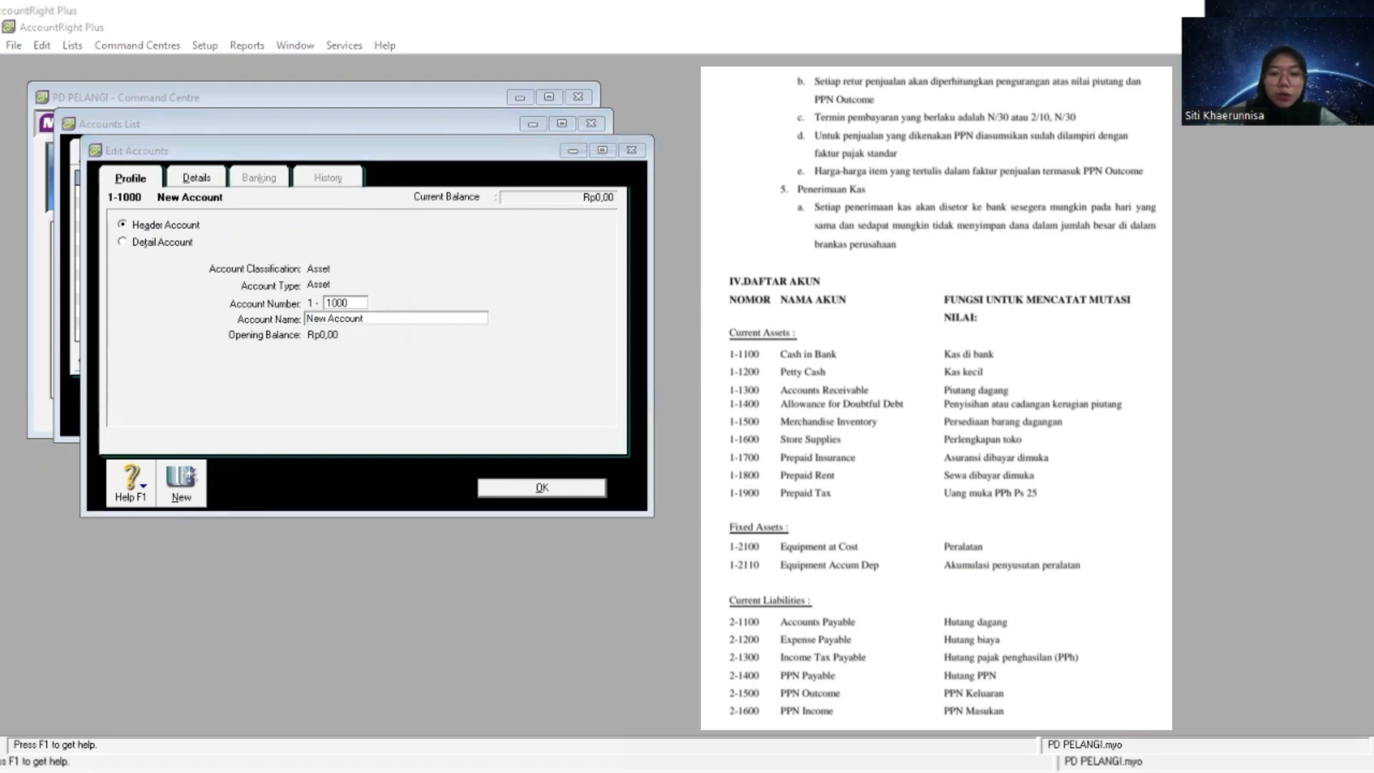
{"action": "left_click", "coordinate": [395, 323]}
{"action": "right_click", "coordinate": [393, 319]}
{"action": "left_click", "coordinate": [474, 397]}
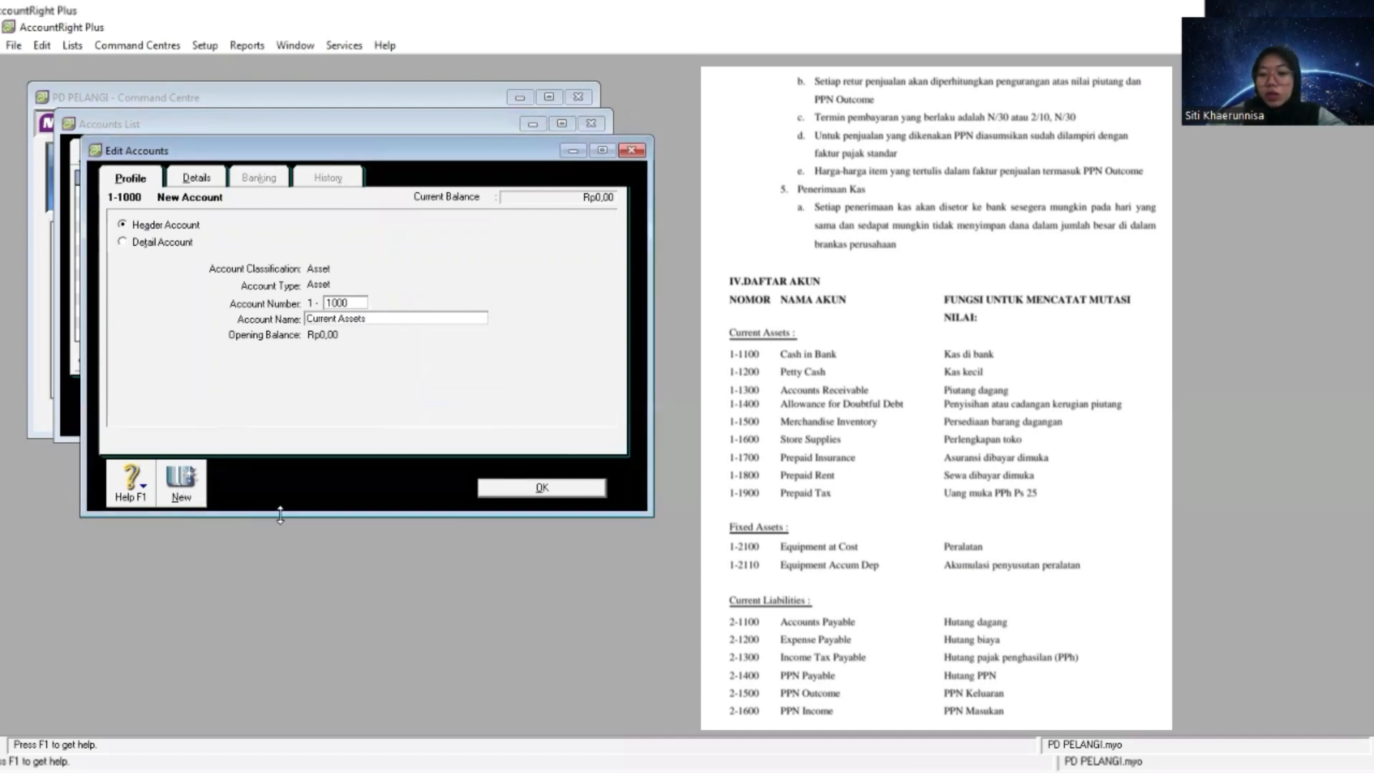
{"action": "left_click", "coordinate": [501, 487]}
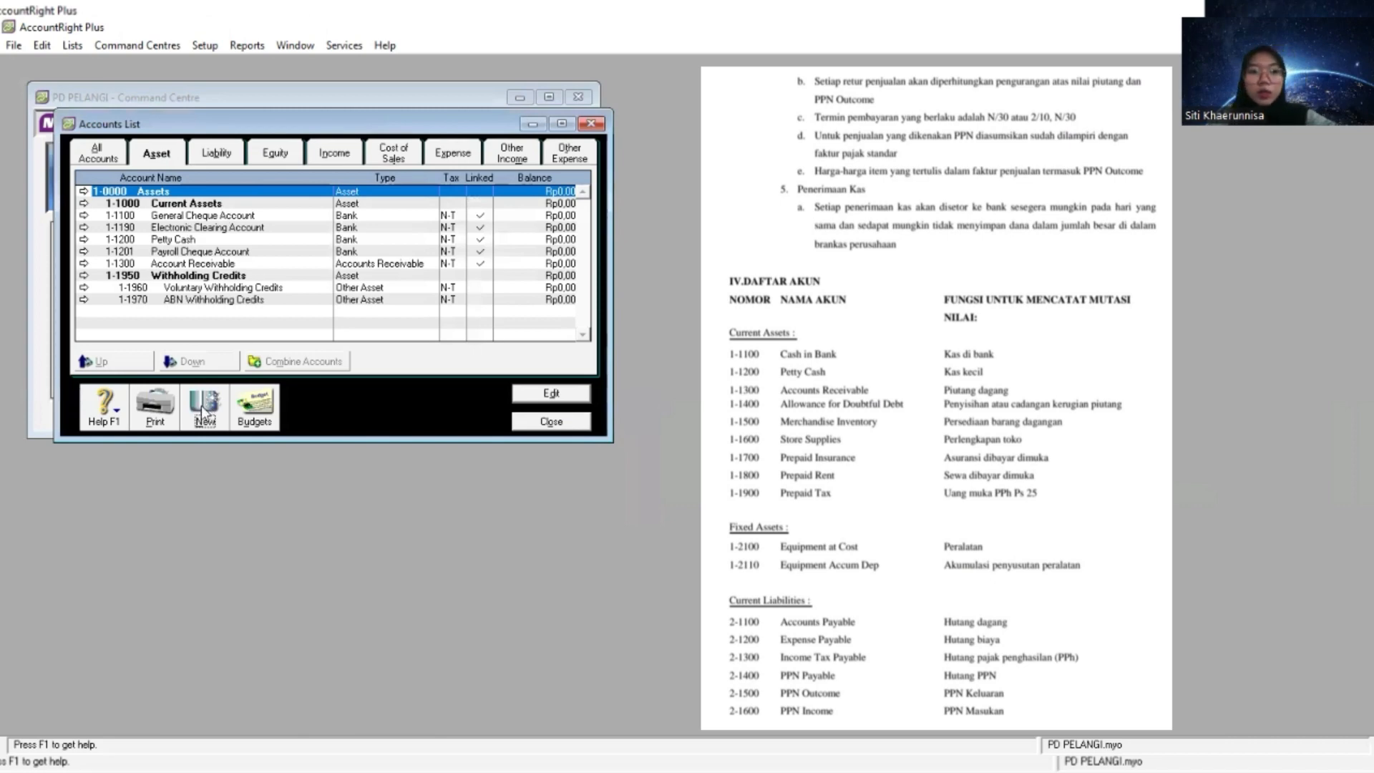
- Change the ledger number of the General Cheque Account to 1-1101
{"action": "left_click", "coordinate": [93, 216]}
{"action": "double_click", "coordinate": [97, 218]}
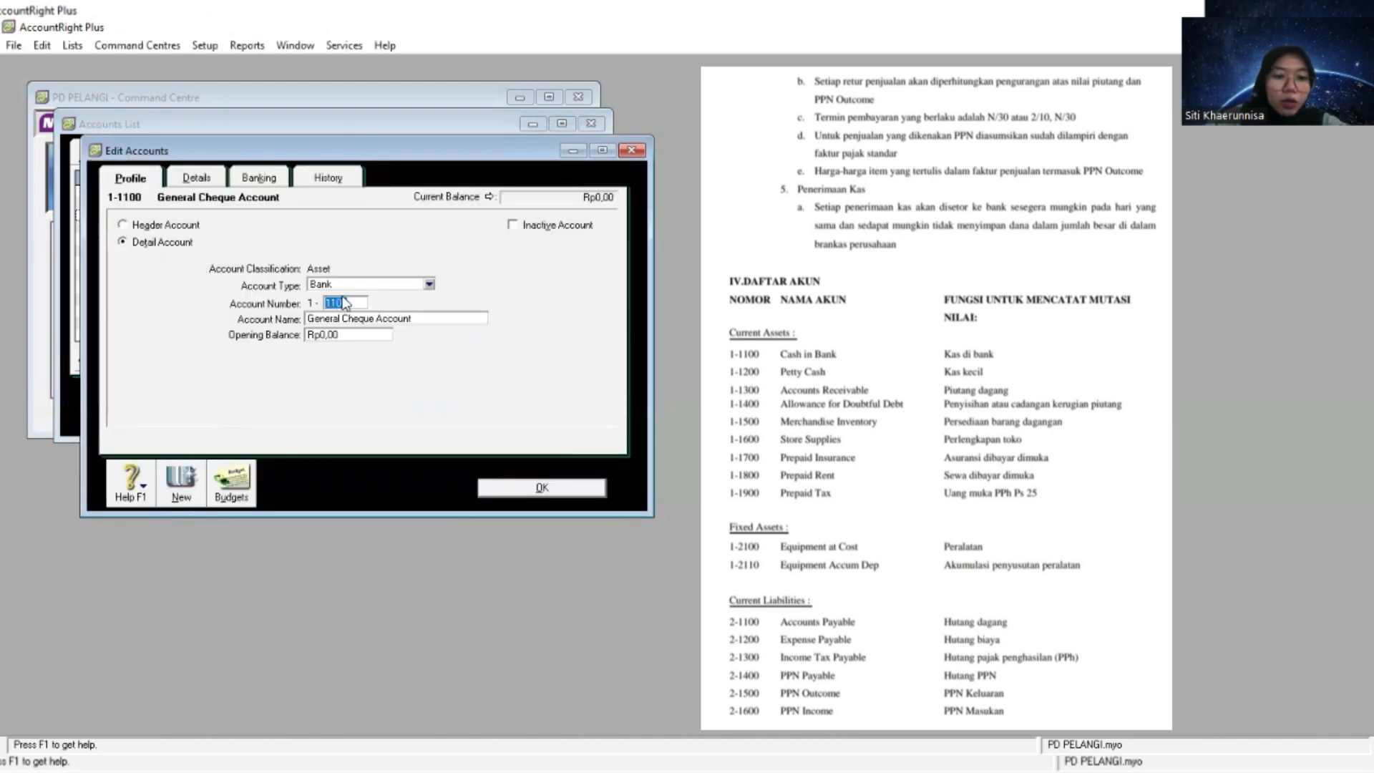
{"action": "left_click", "coordinate": [354, 303]}
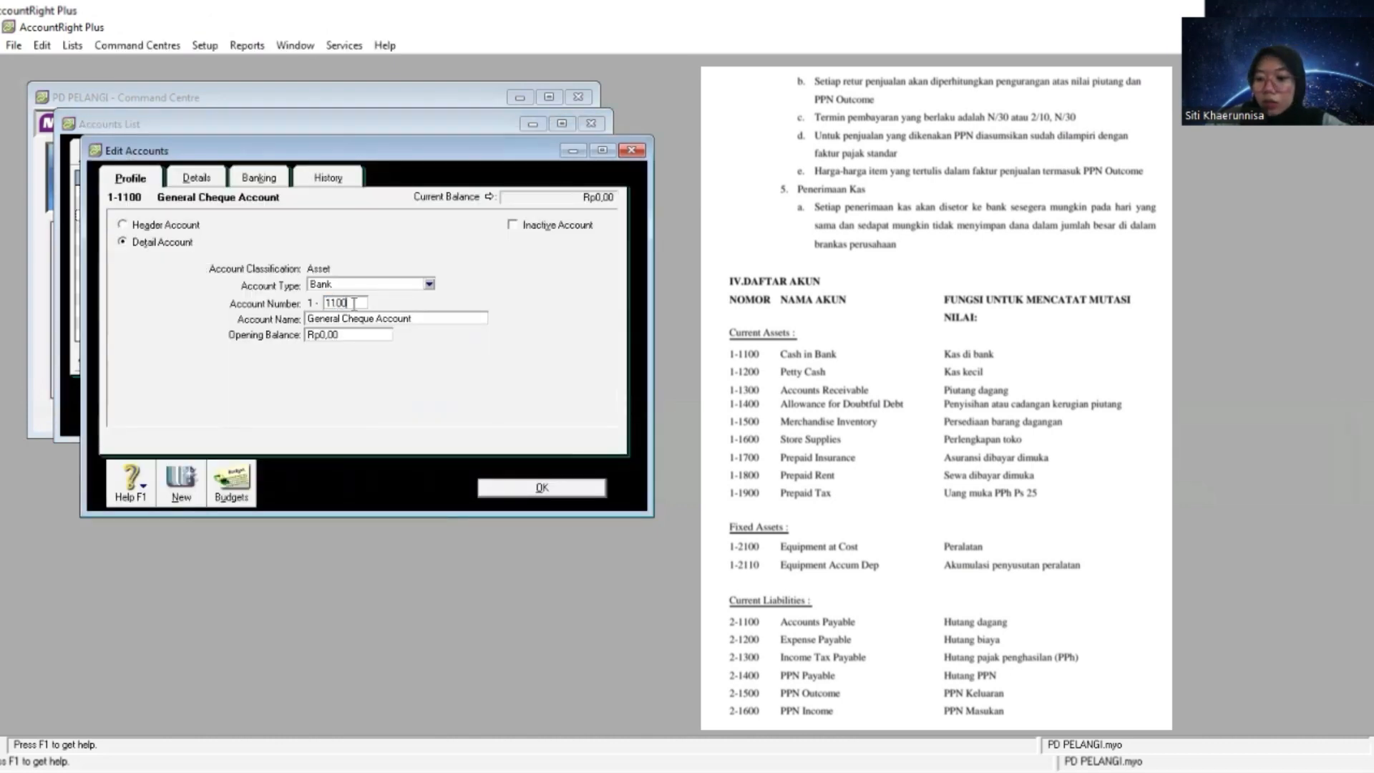
{"action": "key", "text": "BackSpace"}
{"action": "type", "text": "1"}
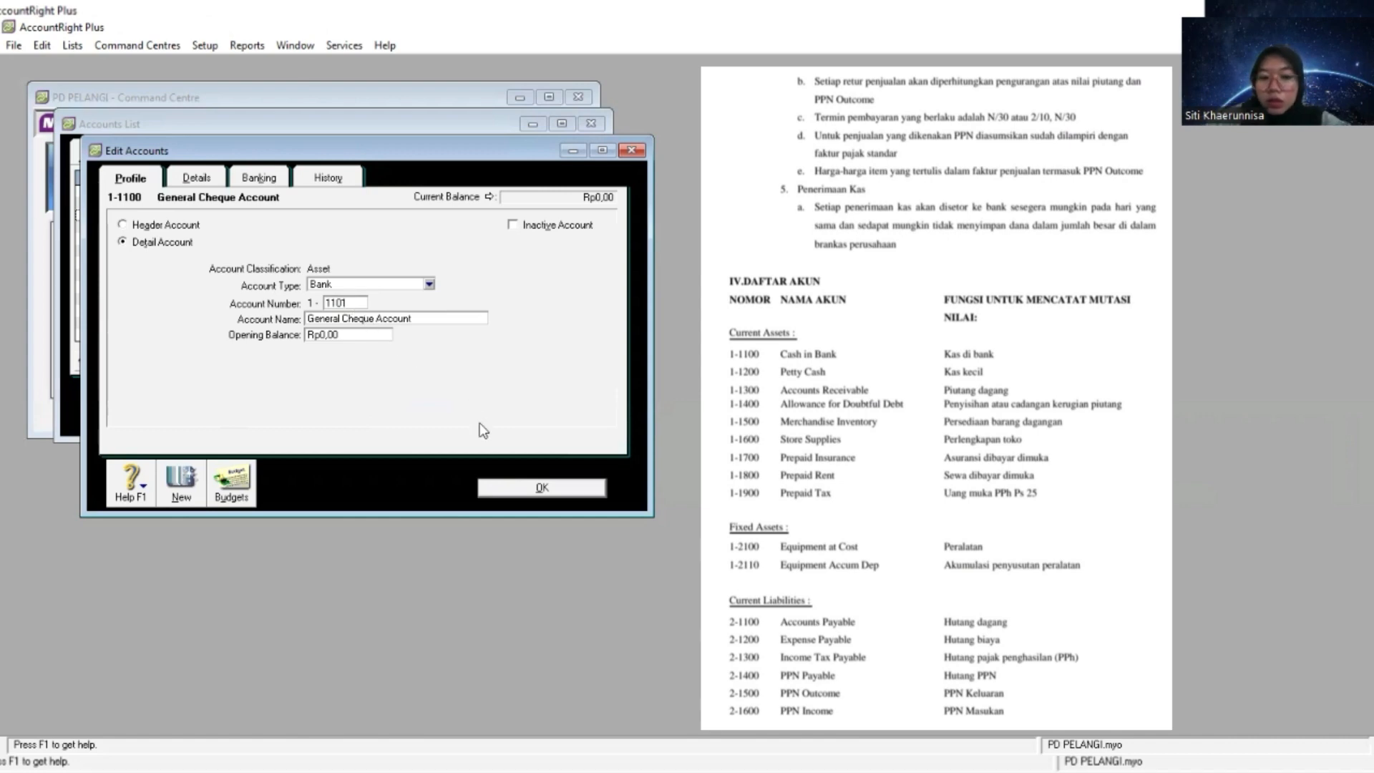
- Create a Bank-type detail account numbered 1-1100 and name it Cash in Bank
{"action": "left_click", "coordinate": [184, 490]}
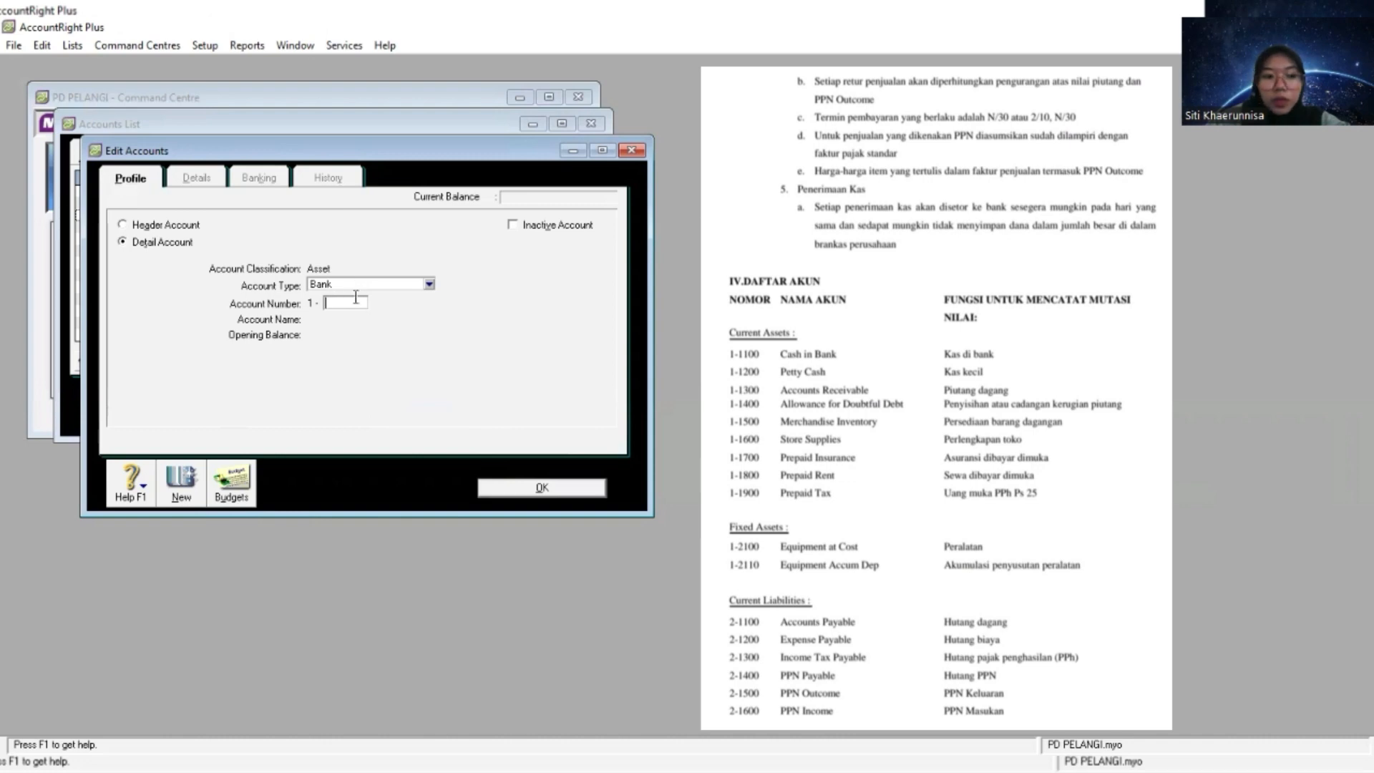
{"action": "type", "text": "1100"}
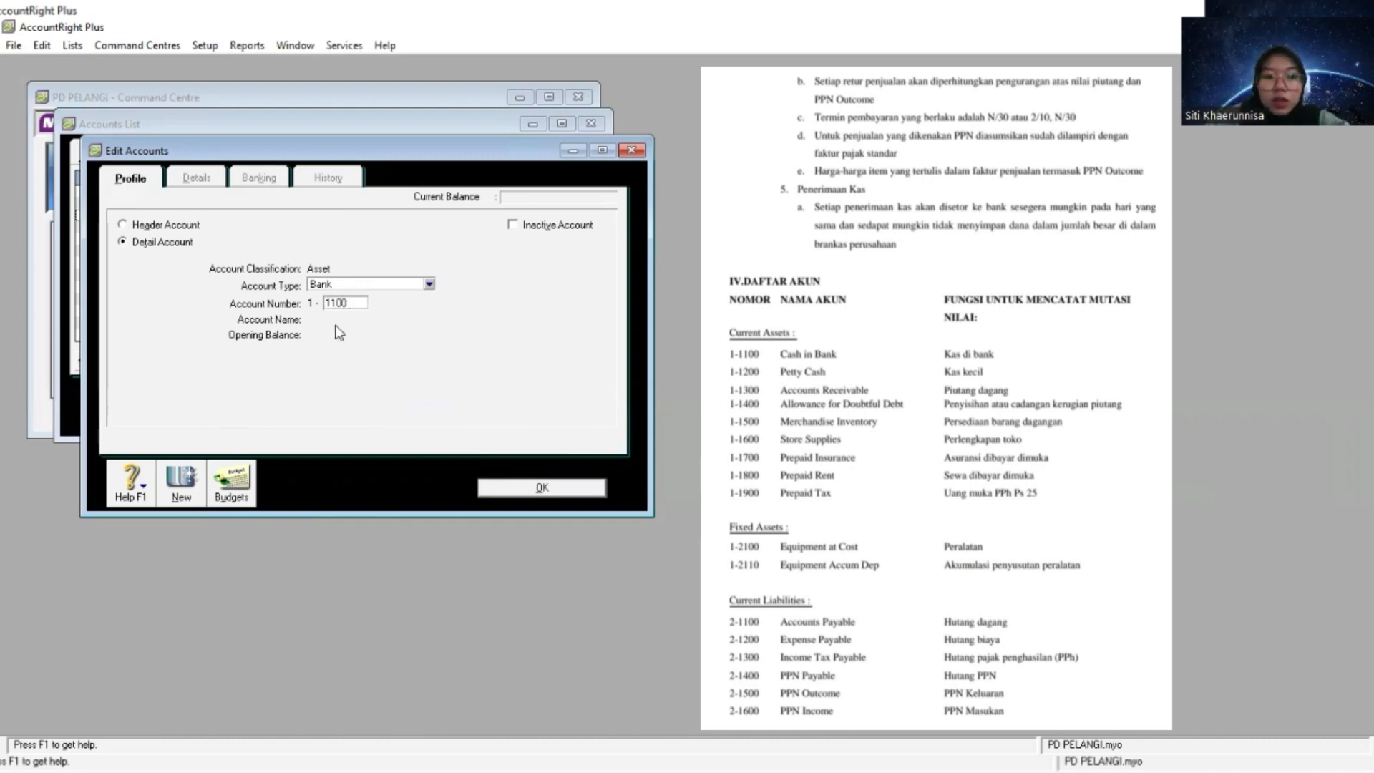
{"action": "key", "text": "Tab"}
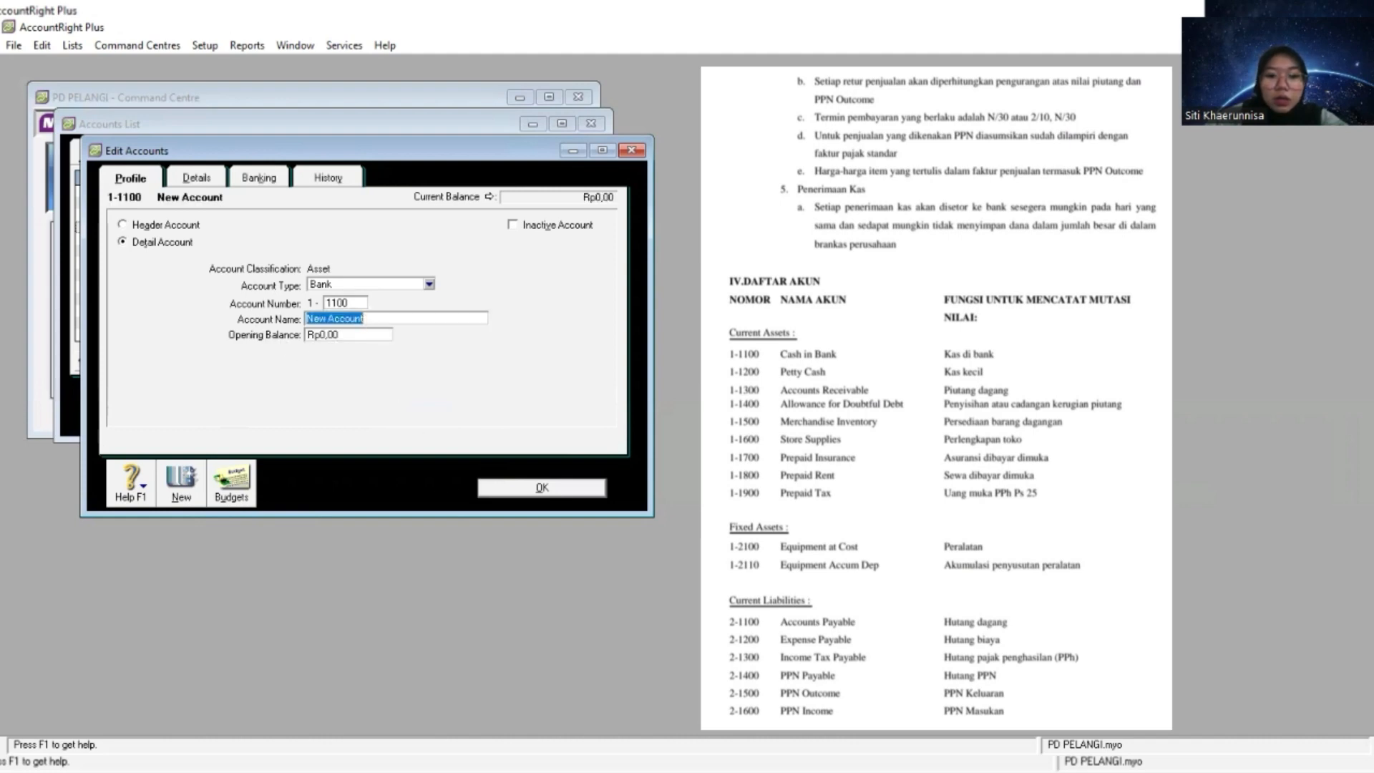
{"action": "key", "text": "alt+Tab"}
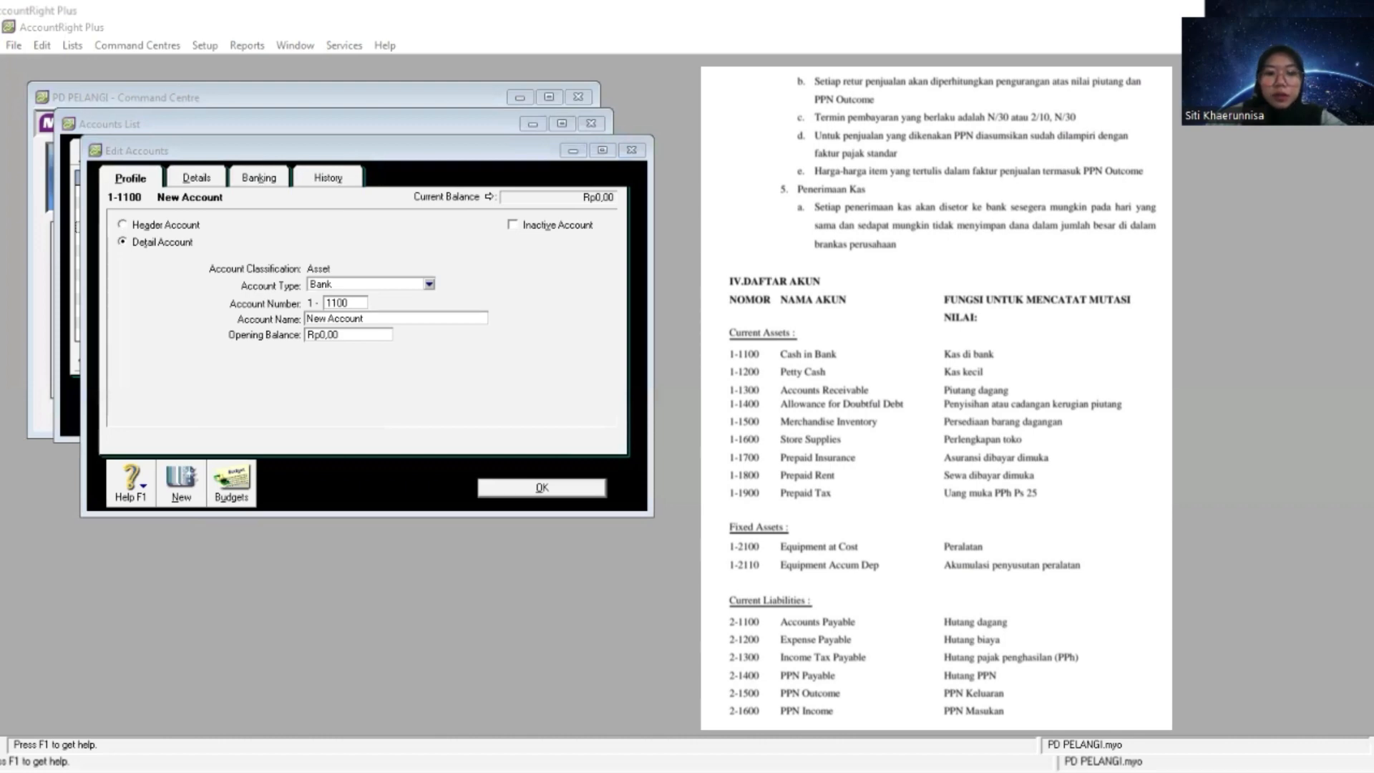
{"action": "right_click", "coordinate": [403, 320]}
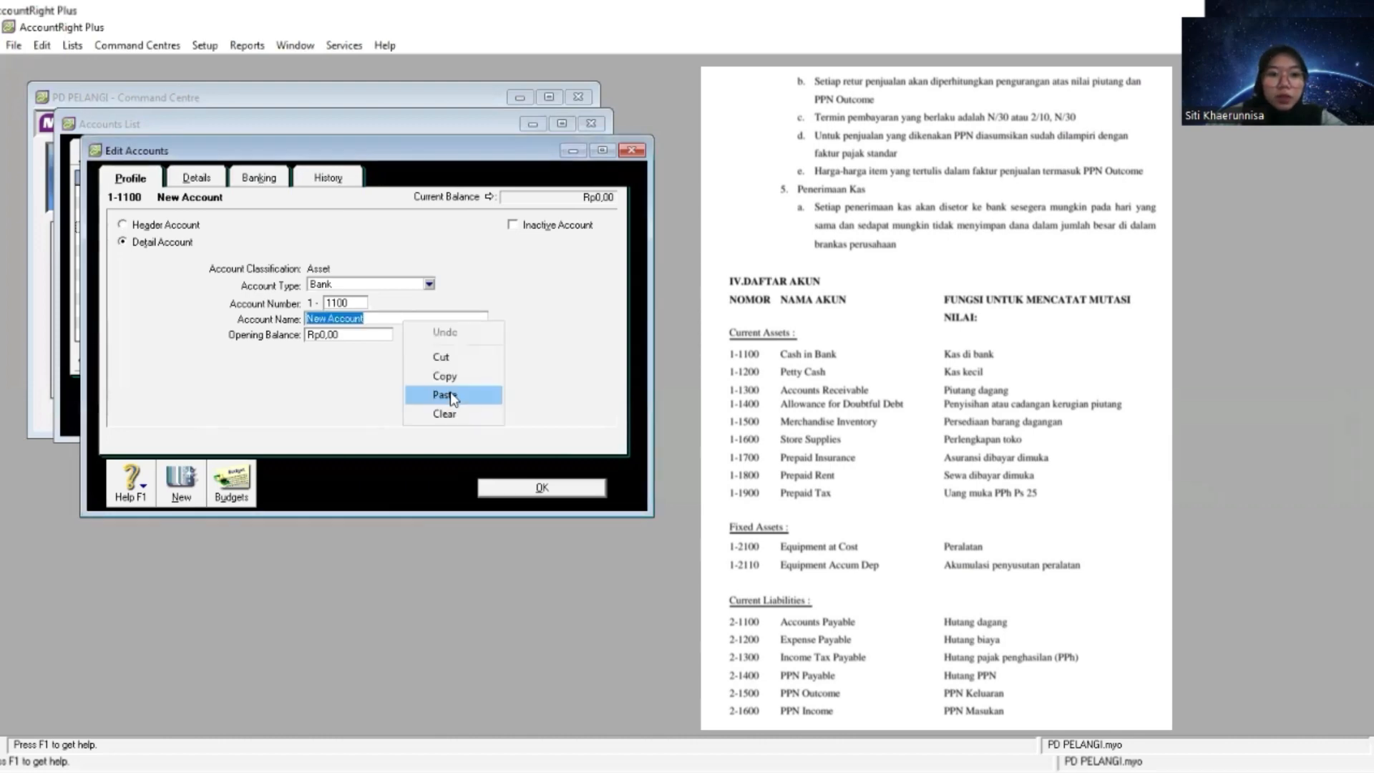
{"action": "left_click", "coordinate": [451, 395]}
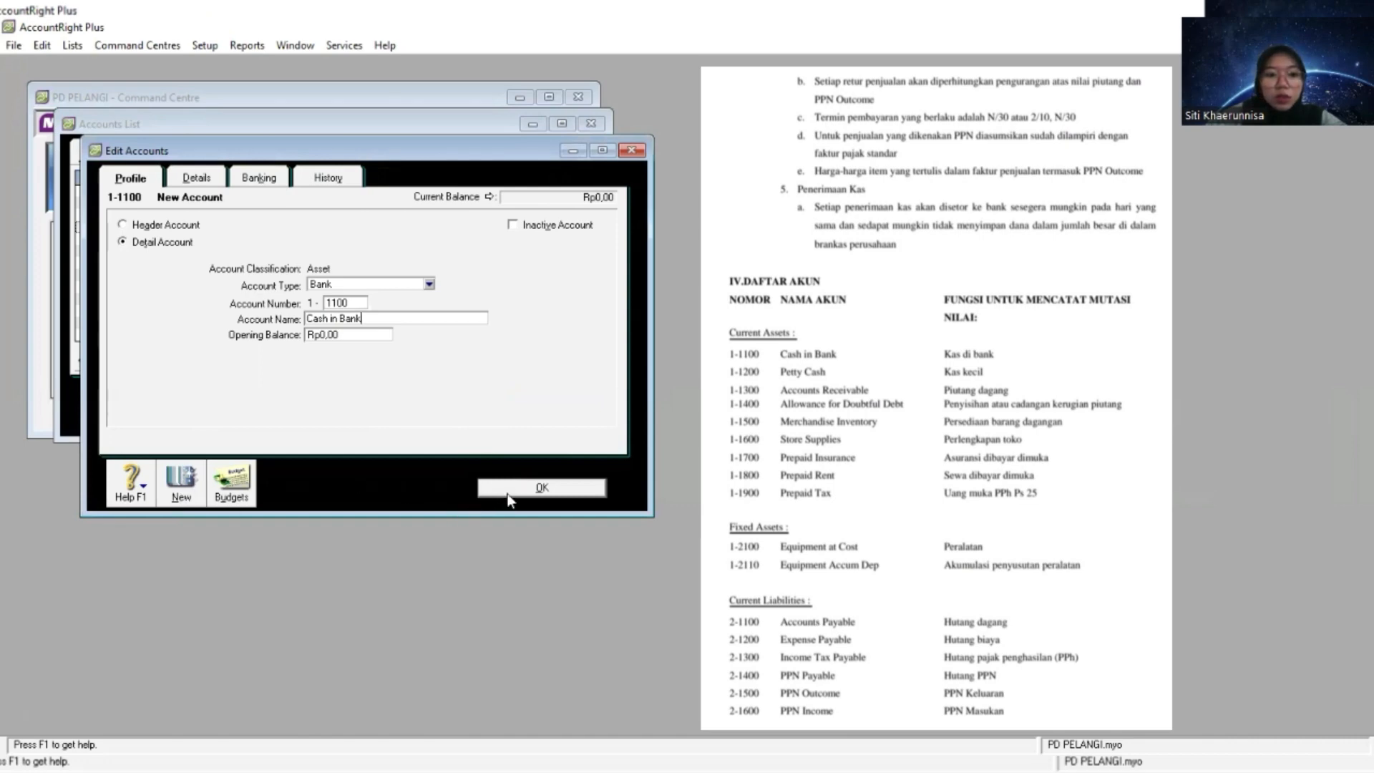
- Create an Accounts Receivable-type detail account numbered 1-1400 and name it Allowance for Doubtful Debt
{"action": "left_click", "coordinate": [179, 485]}
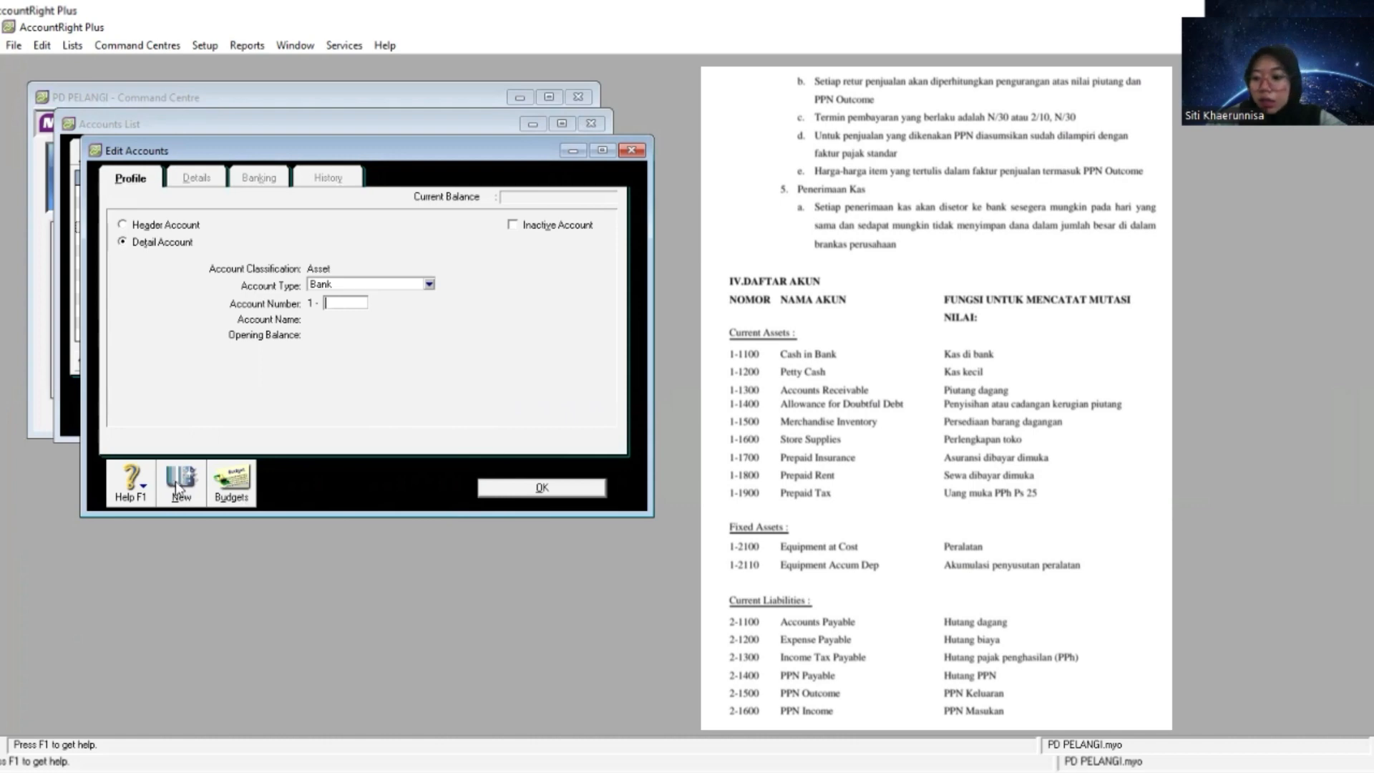
{"action": "left_click", "coordinate": [429, 284]}
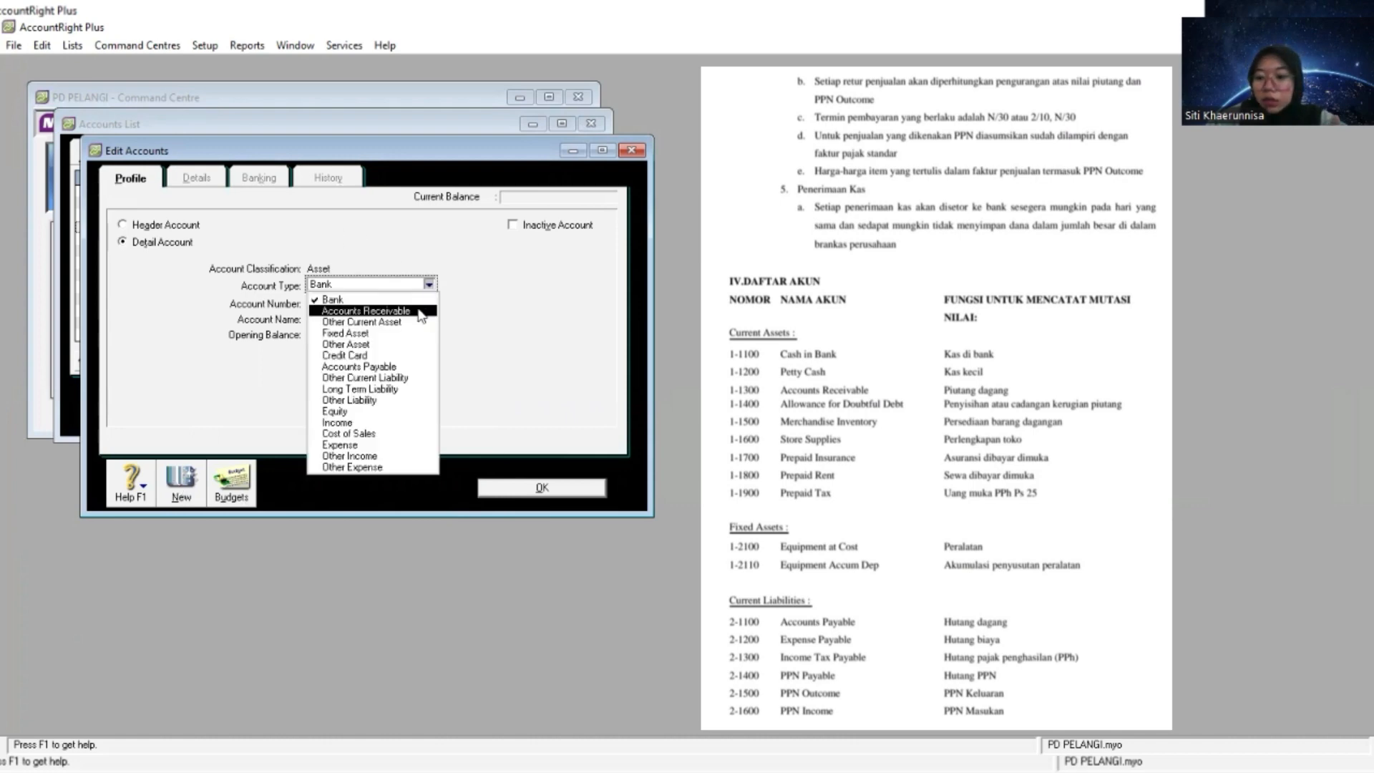
{"action": "left_click", "coordinate": [421, 315]}
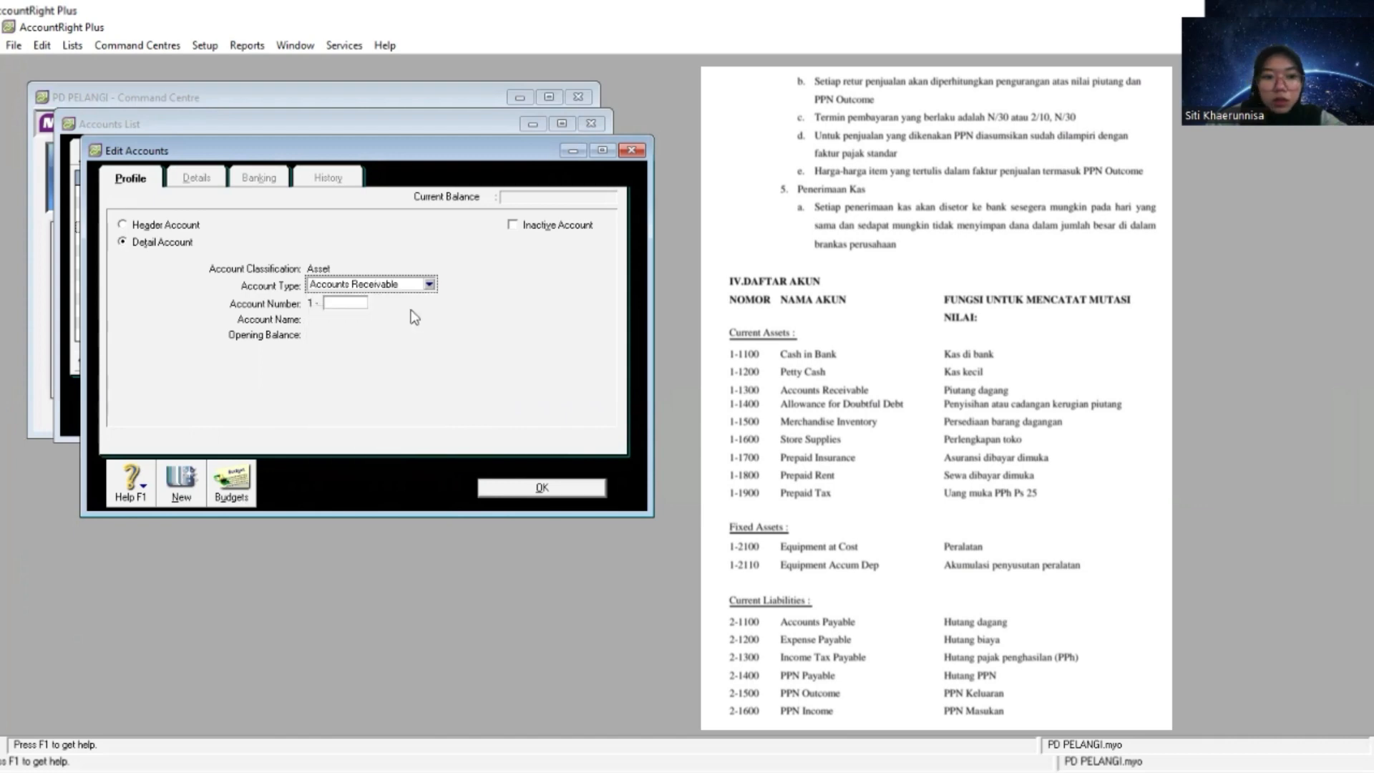
{"action": "type", "text": "1"}
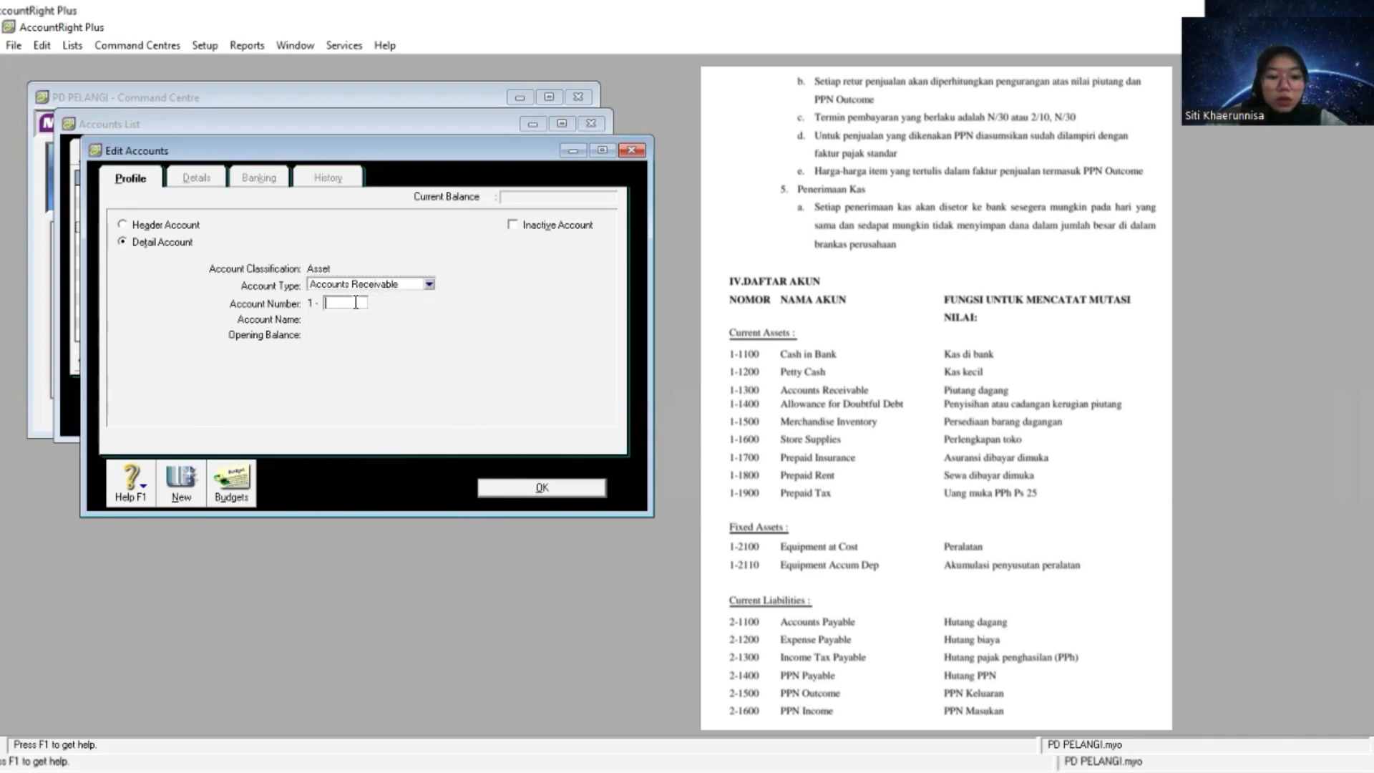
{"action": "type", "text": "400"}
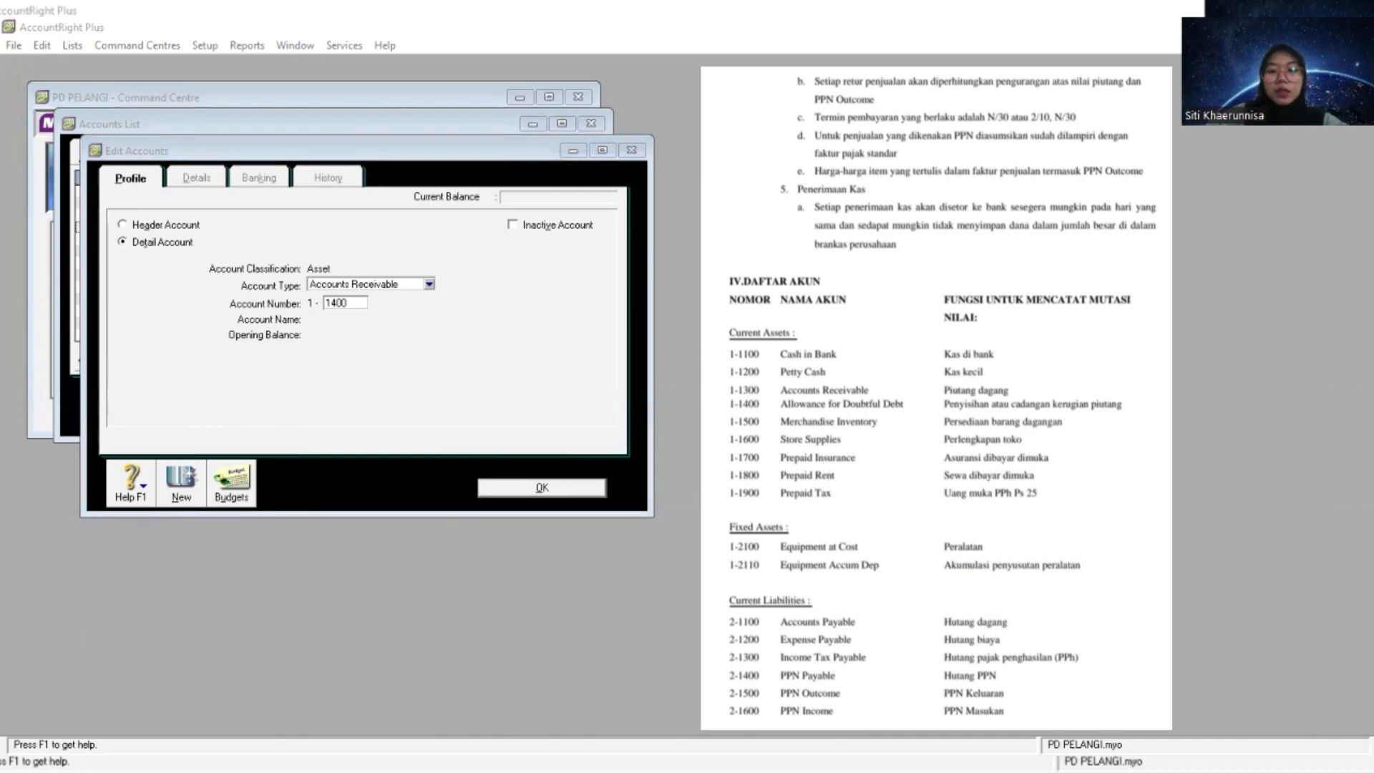
{"action": "left_click", "coordinate": [351, 364]}
{"action": "key", "text": "Tab"}
{"action": "right_click", "coordinate": [392, 315]}
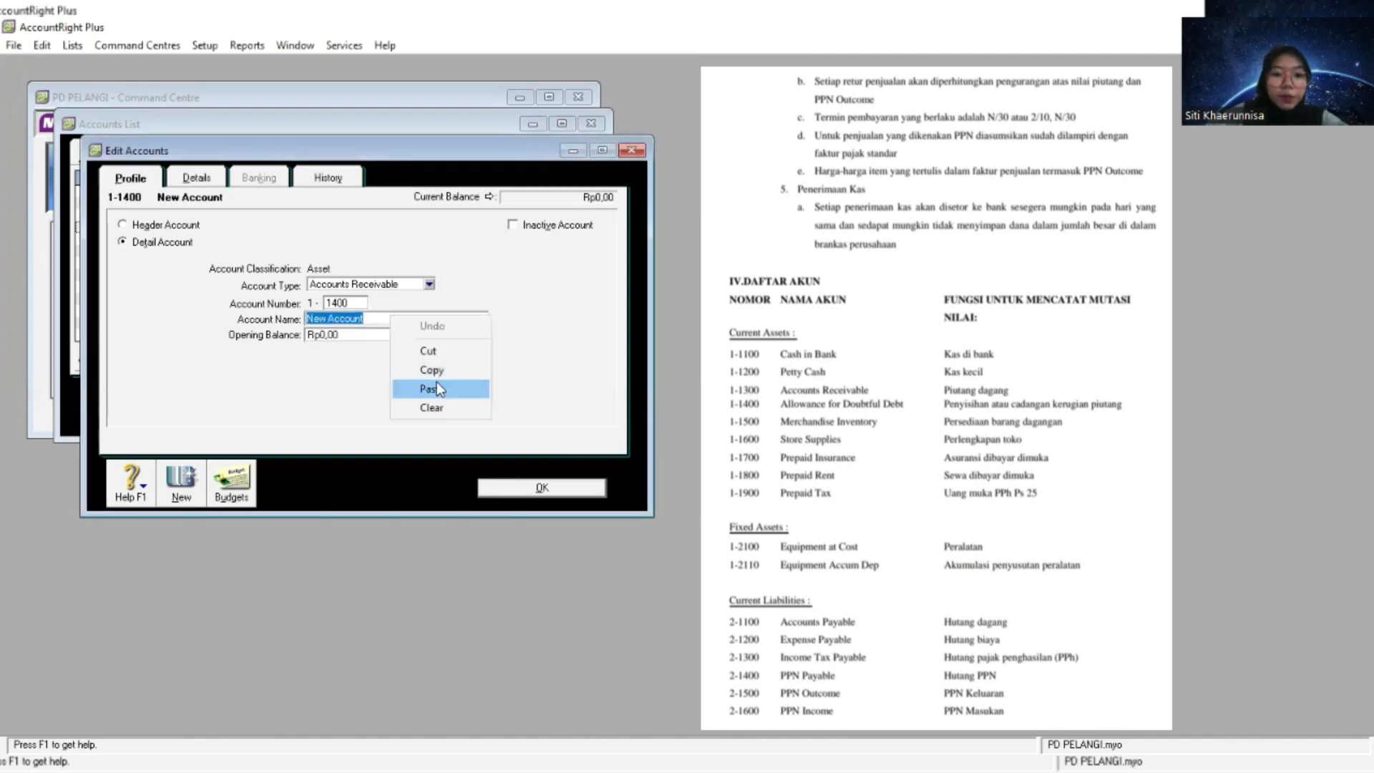
{"action": "left_click", "coordinate": [438, 389]}
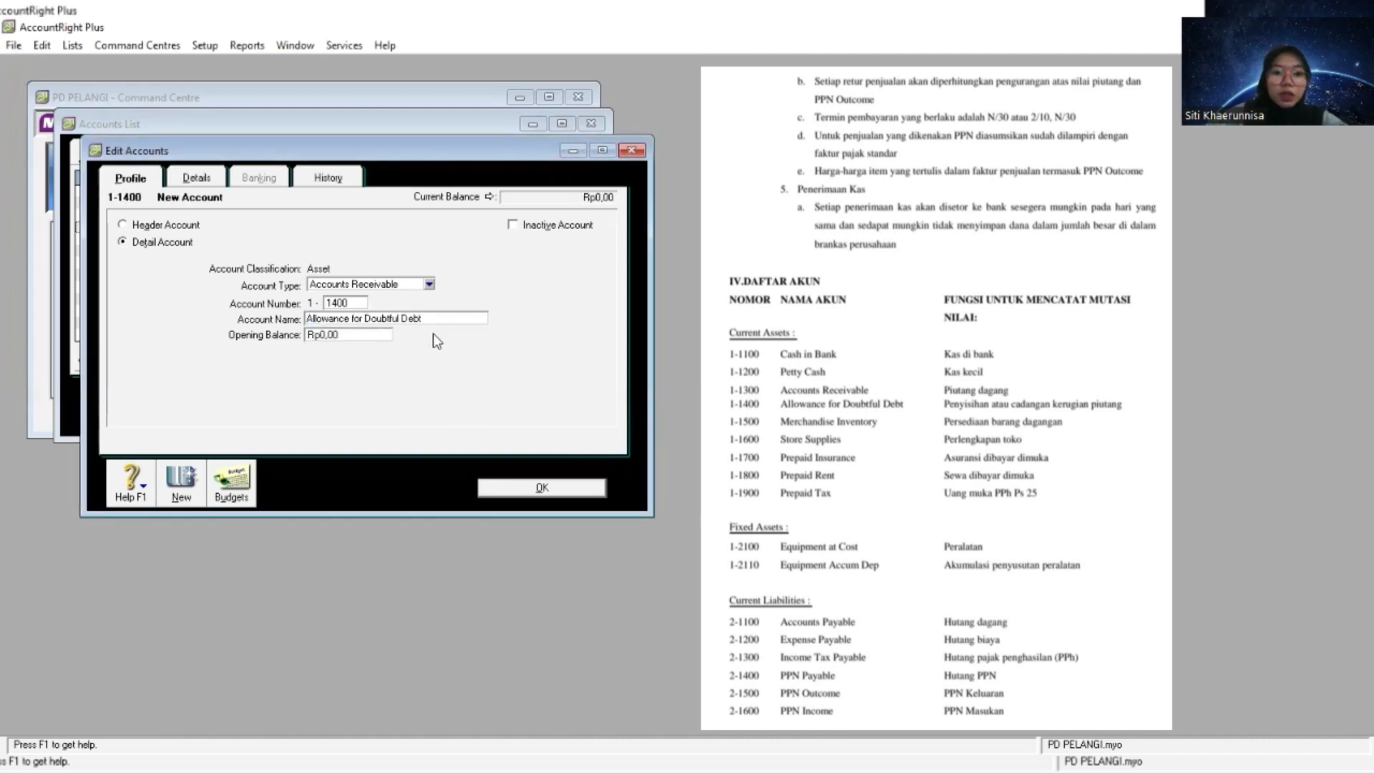
{"action": "left_click", "coordinate": [538, 489]}
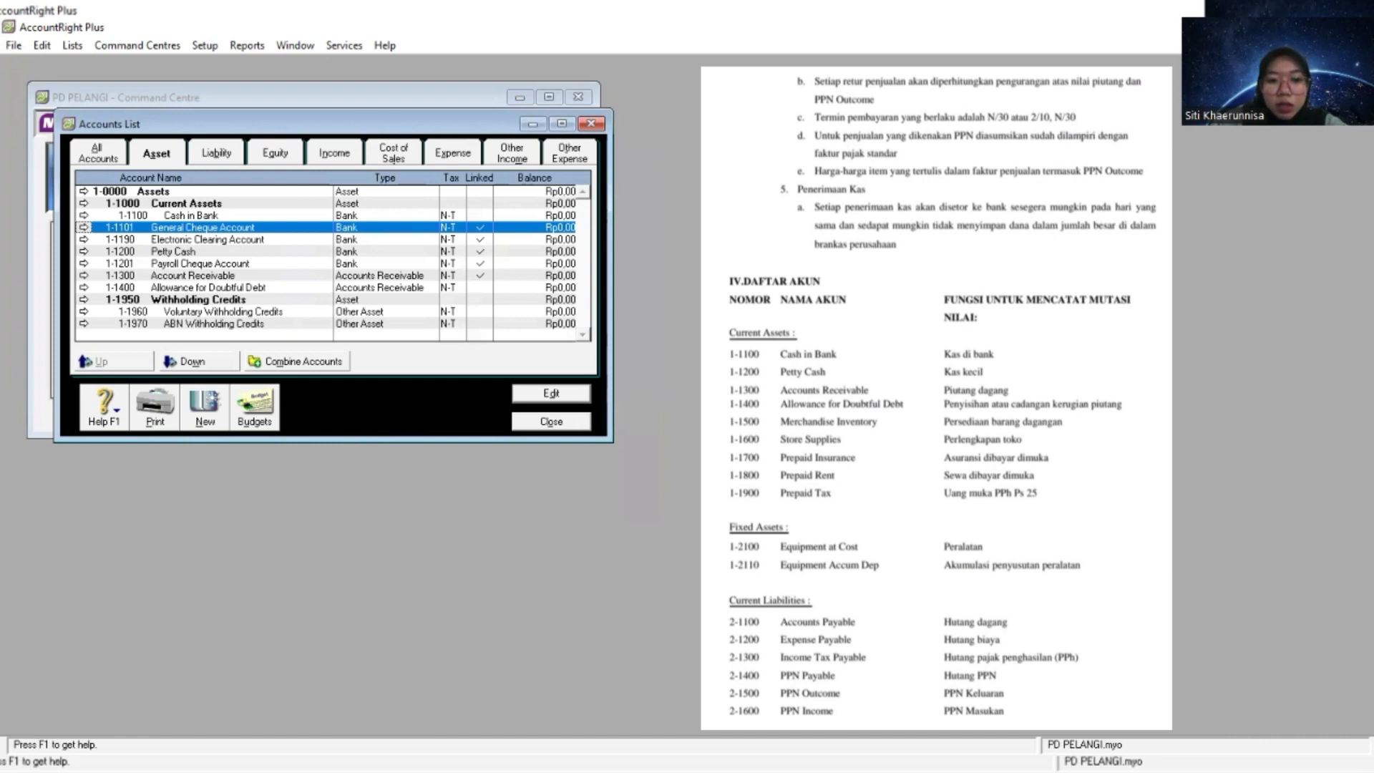
- Create an Other Current Asset detail account numbered 1-1500 and name it Merchandise Inventory
{"action": "left_click", "coordinate": [204, 414]}
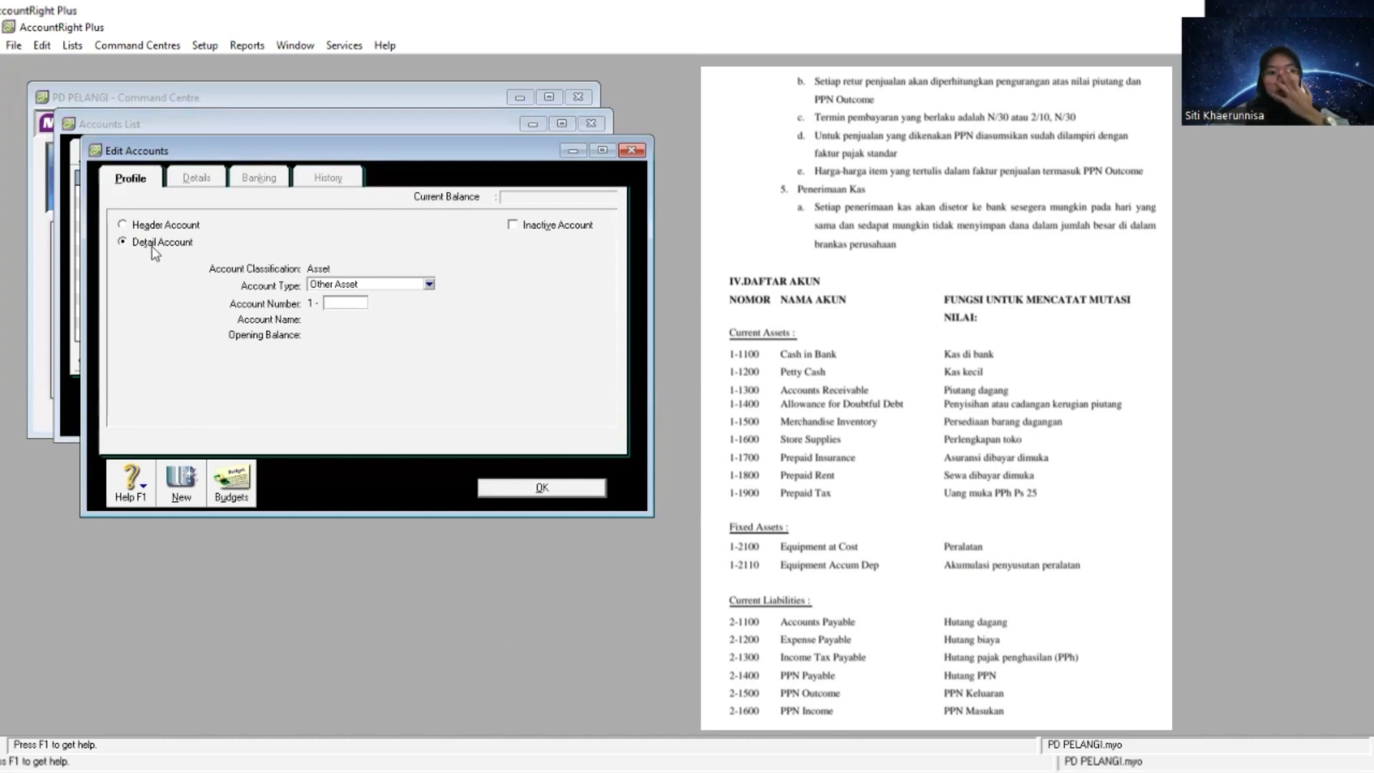
{"action": "left_click", "coordinate": [429, 286]}
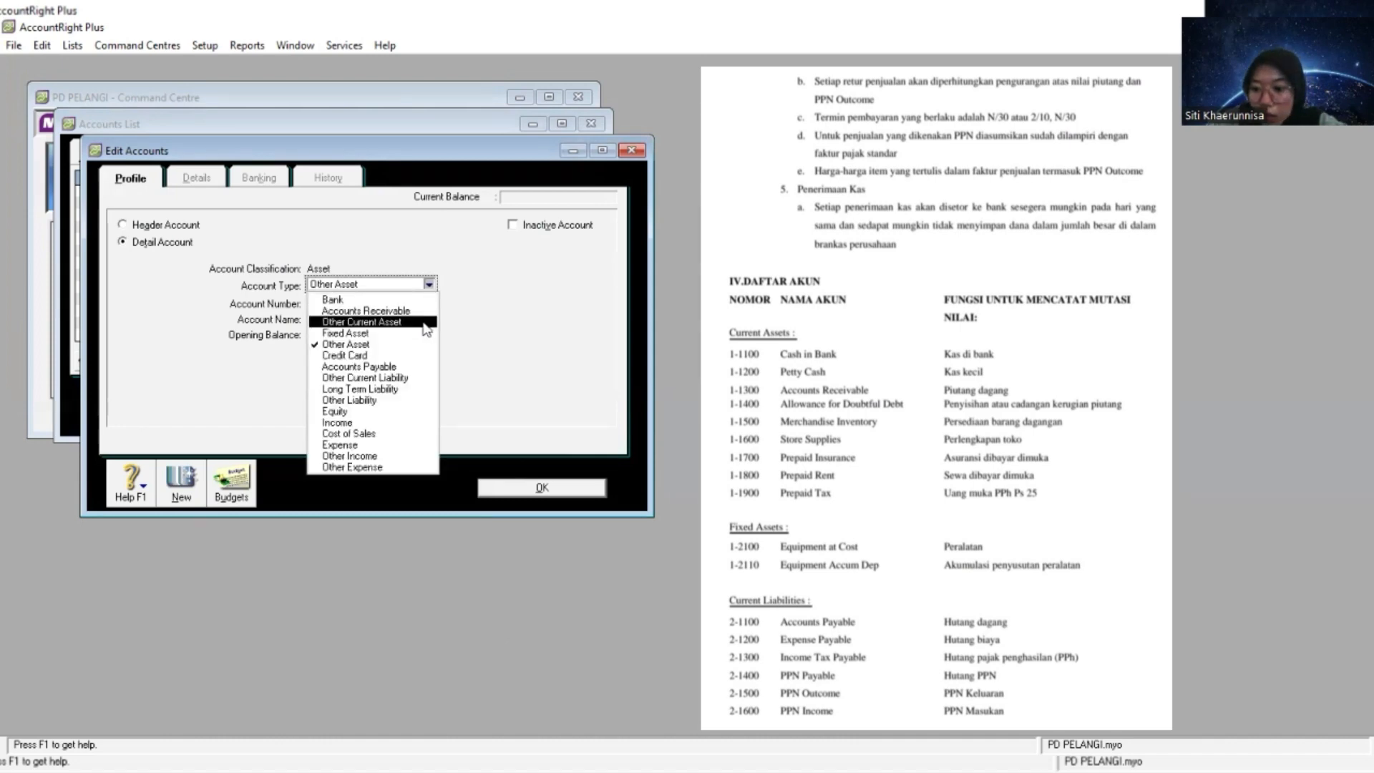
{"action": "left_click", "coordinate": [427, 322]}
{"action": "left_click", "coordinate": [341, 304]}
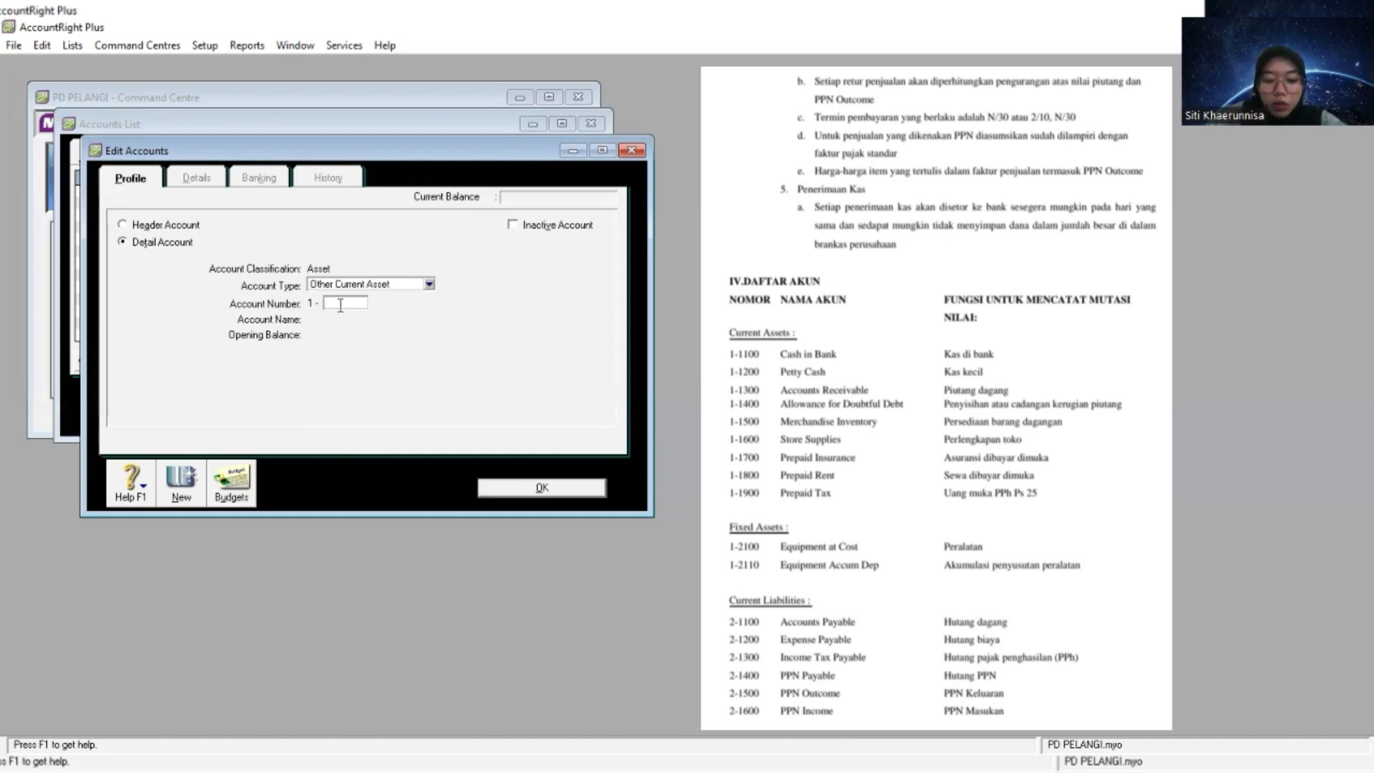
{"action": "type", "text": "1500"}
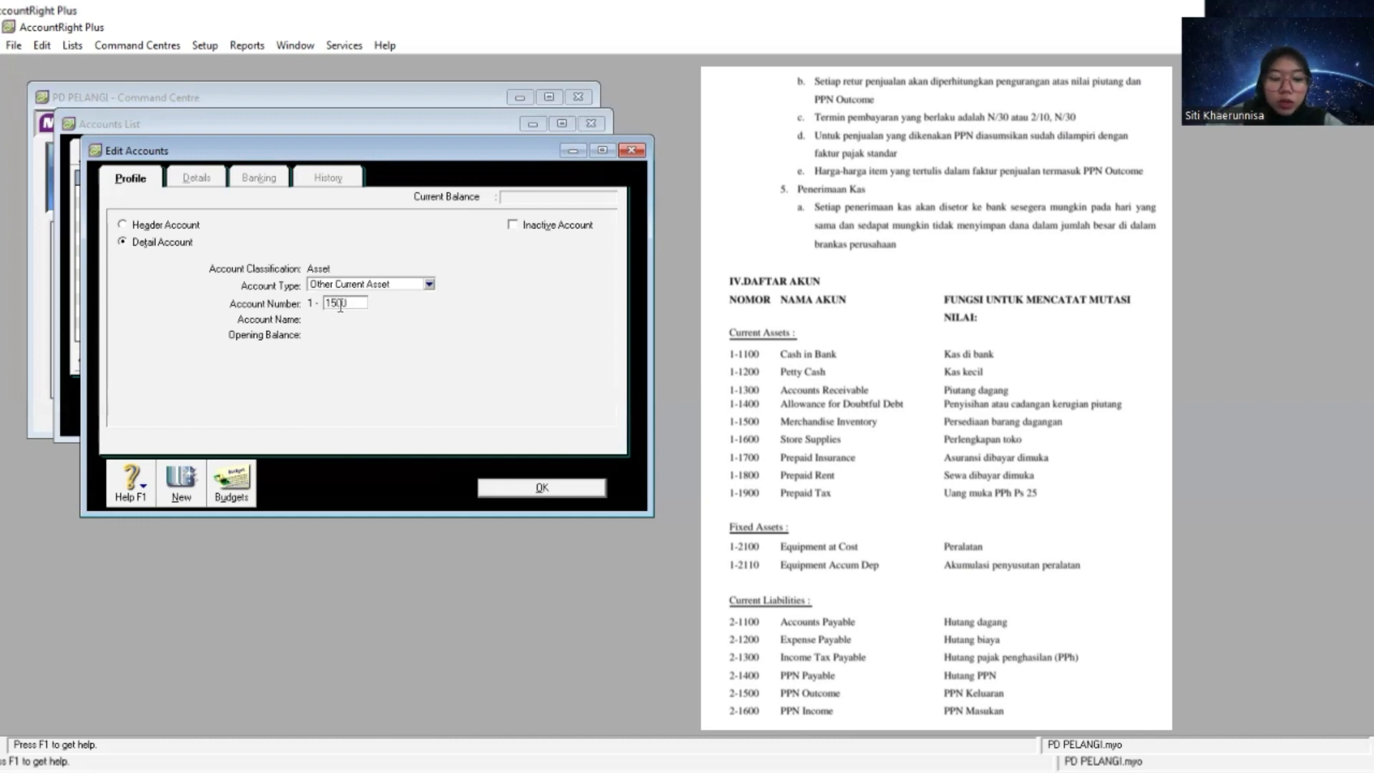
{"action": "key", "text": "Tab"}
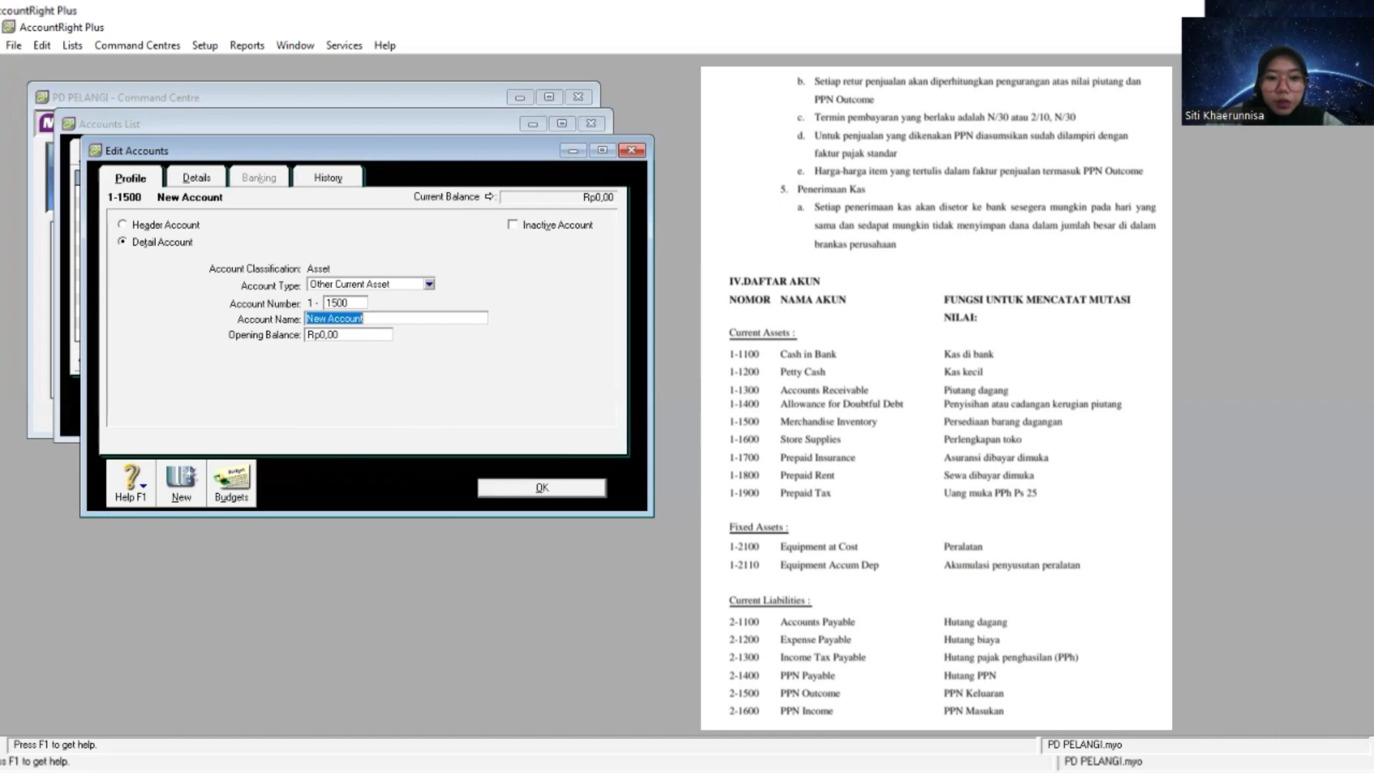
{"action": "key", "text": "alt+Tab"}
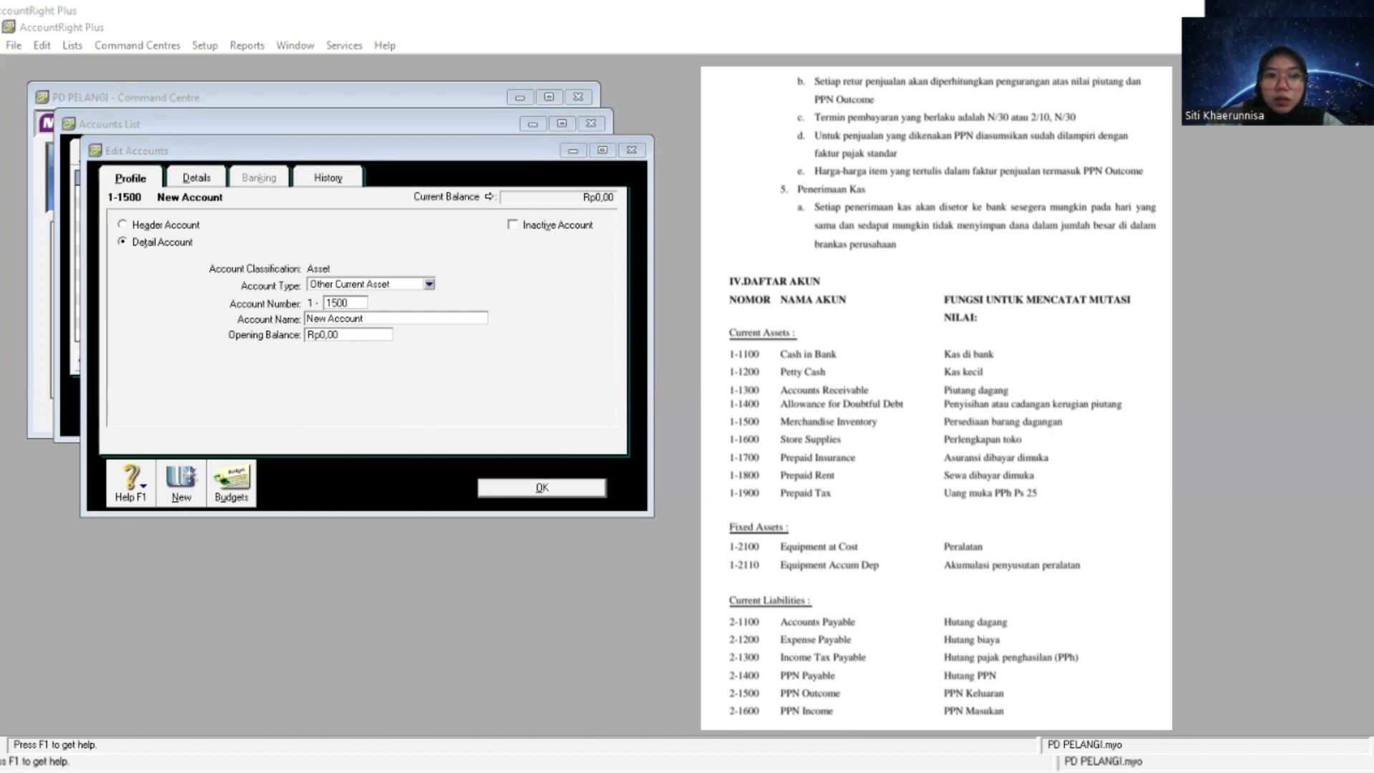
{"action": "left_click", "coordinate": [398, 318]}
{"action": "right_click", "coordinate": [399, 318]}
{"action": "left_click", "coordinate": [436, 390]}
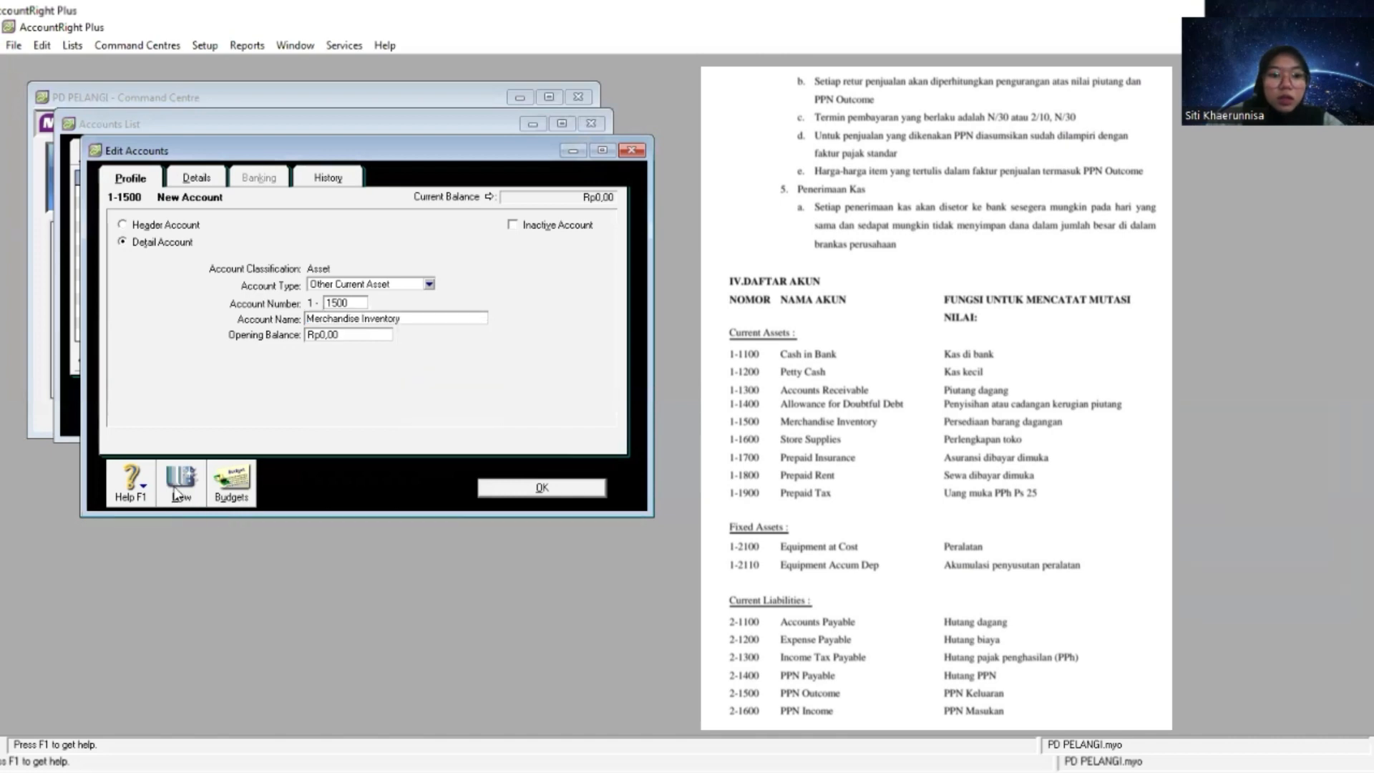
- Create an Other Current Asset detail account numbered 1-1600 and name it Store Supplies
{"action": "left_click", "coordinate": [177, 492]}
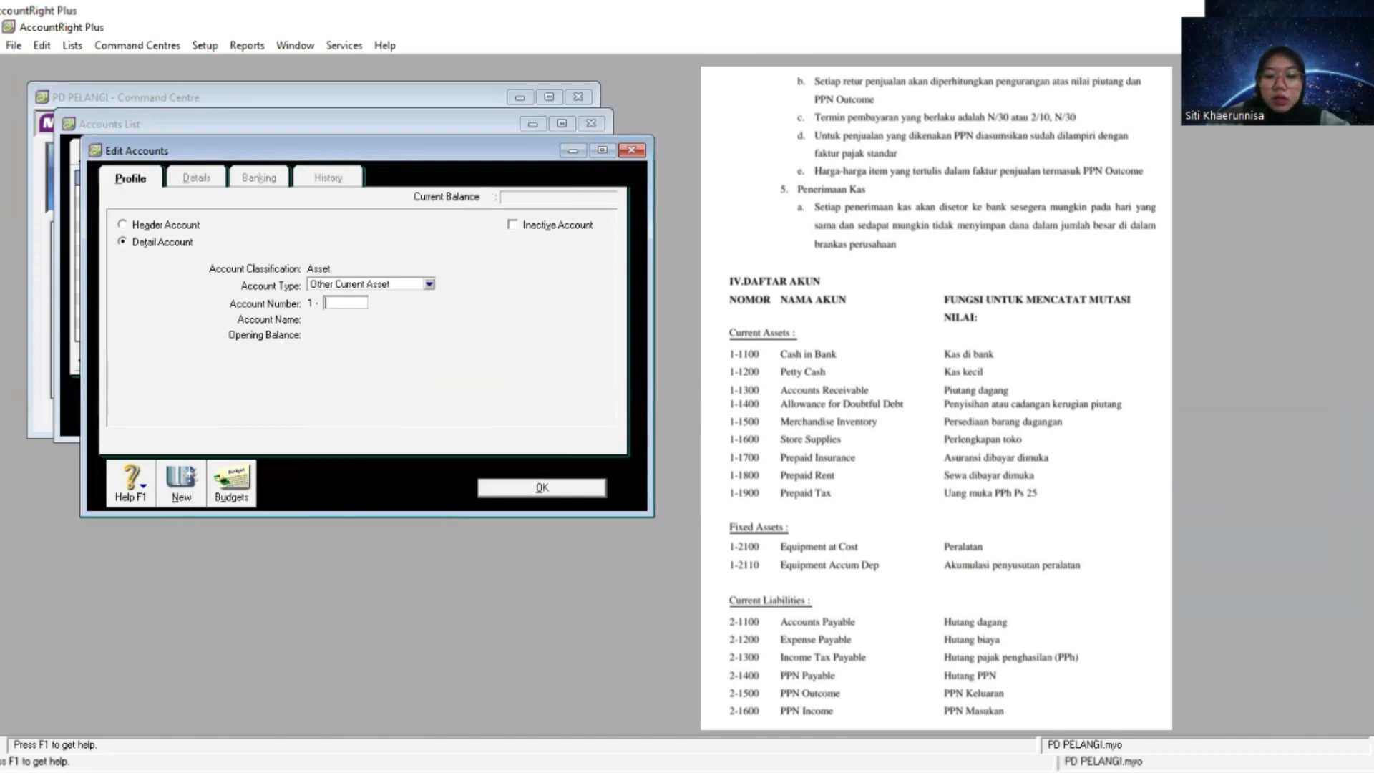
{"action": "key", "text": "alt+Tab"}
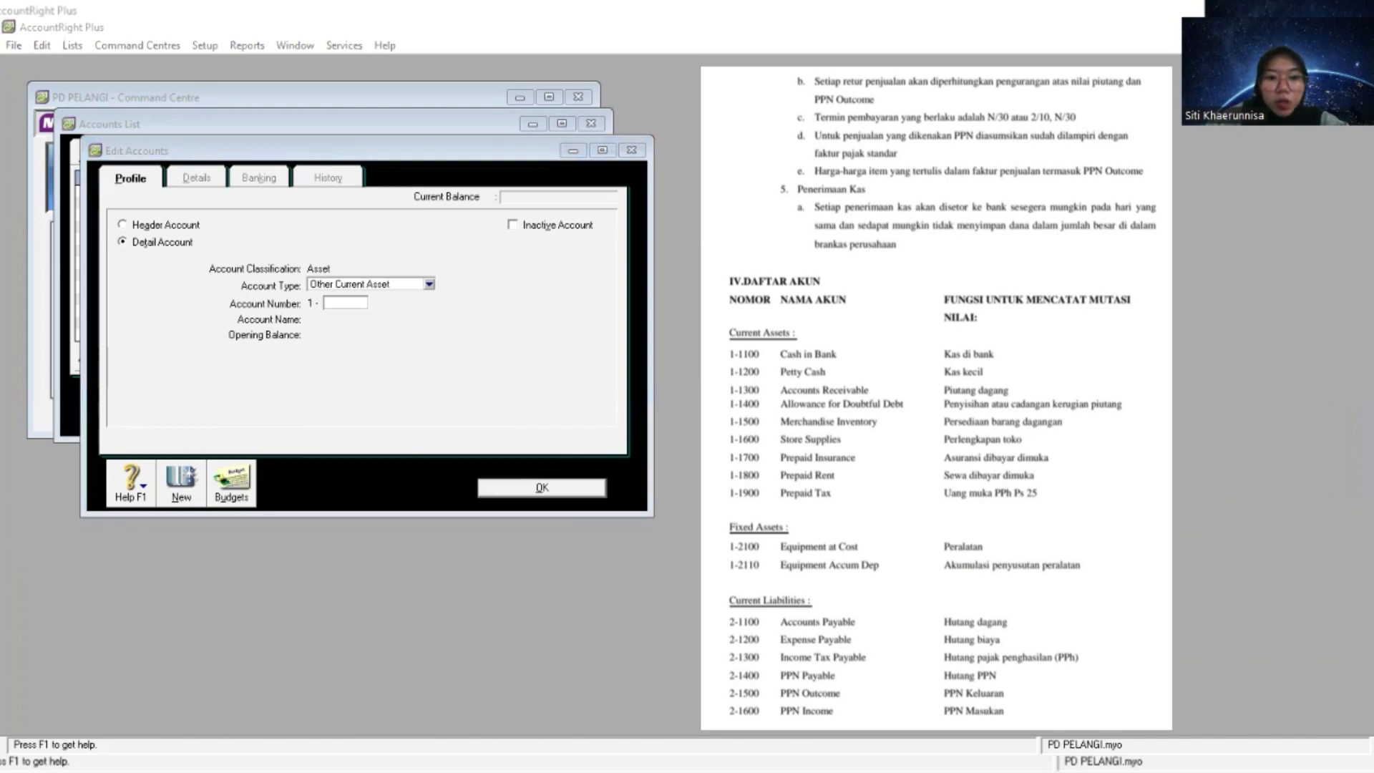
{"action": "left_click", "coordinate": [491, 432]}
{"action": "type", "text": "1600"}
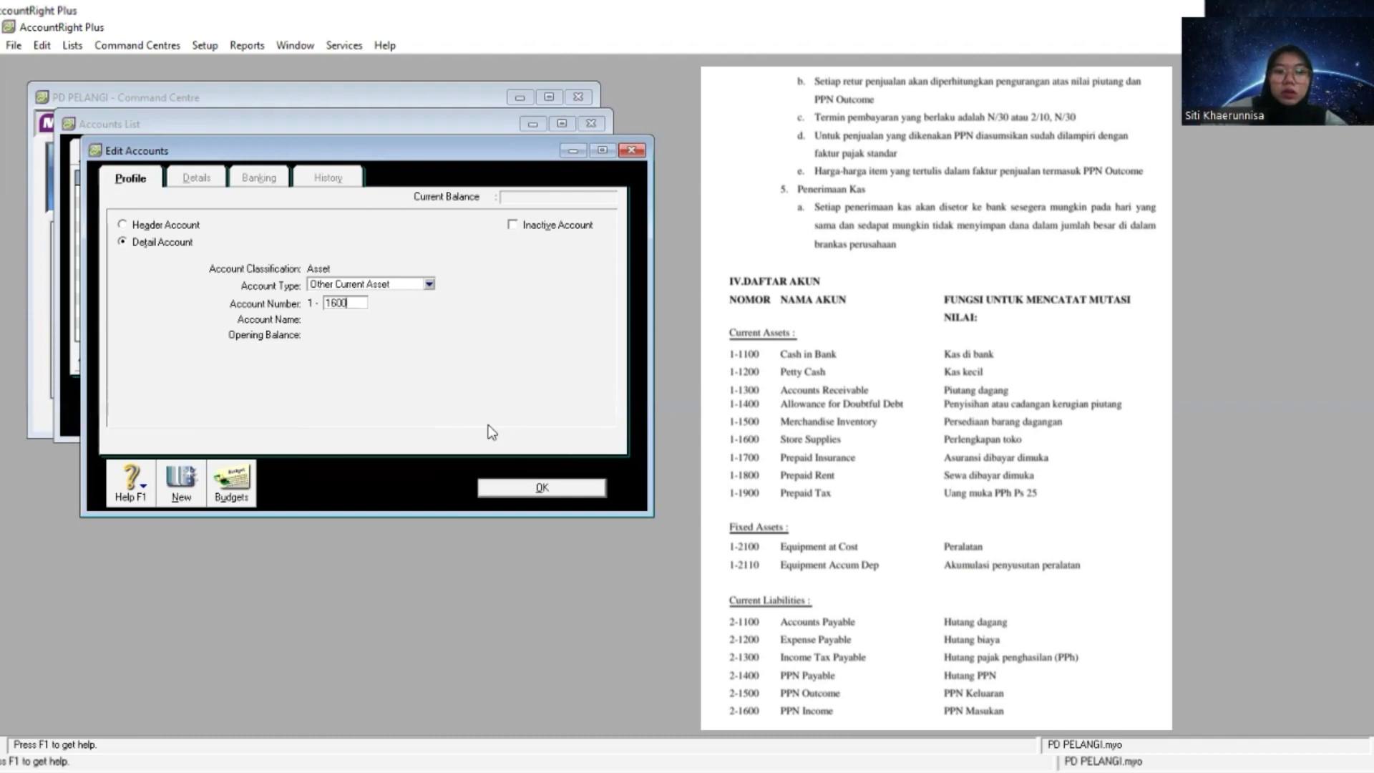
{"action": "key", "text": "Tab"}
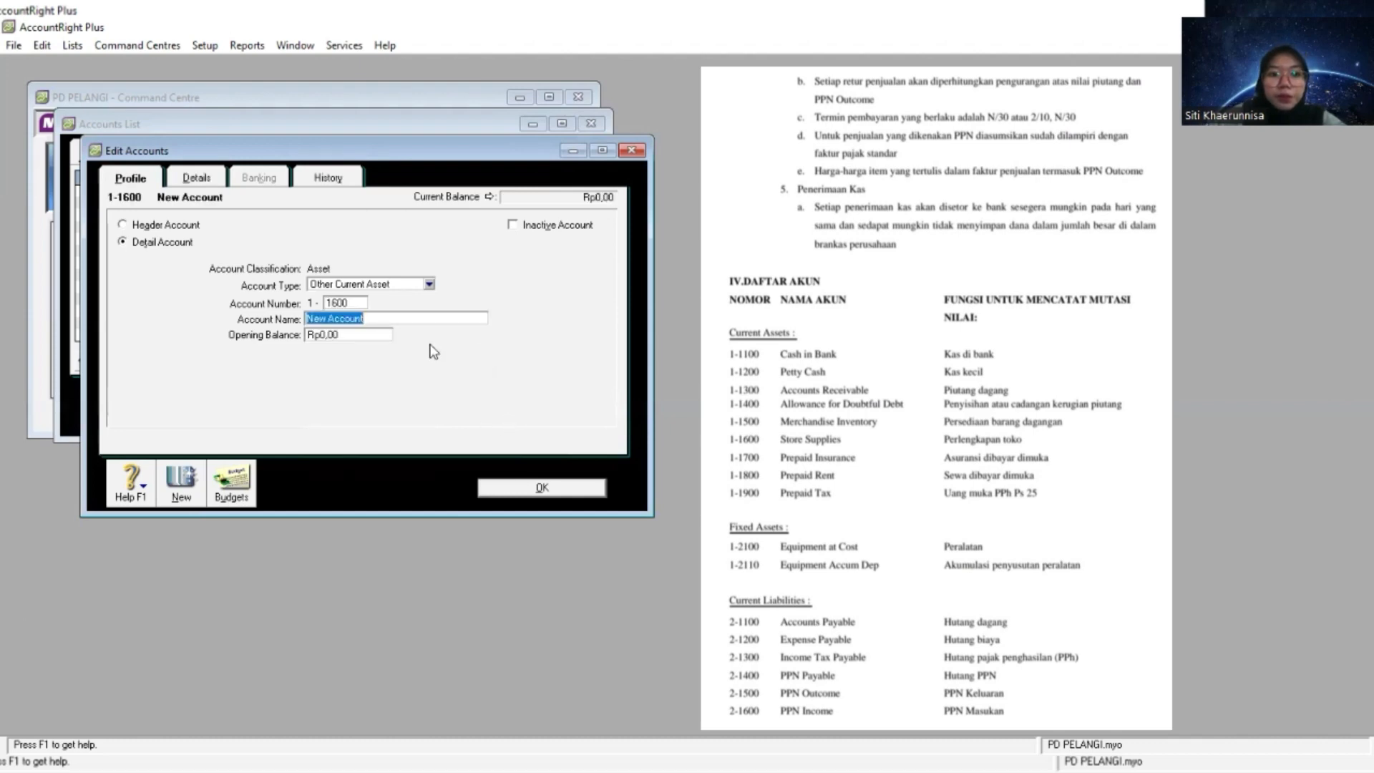
{"action": "right_click", "coordinate": [415, 318]}
{"action": "left_click", "coordinate": [456, 391]}
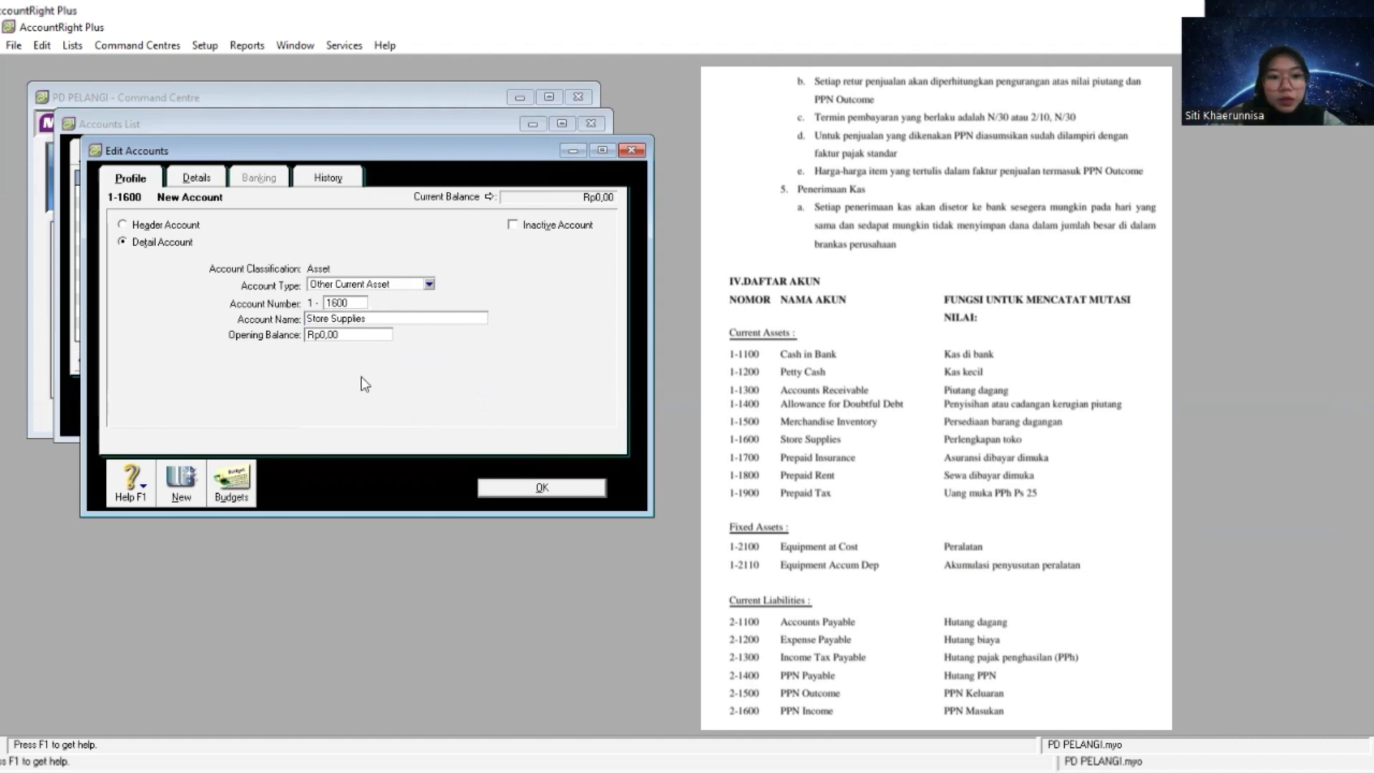
- Create an Other Current Asset detail account numbered 1-1700 and name it Prepaid Insurance
{"action": "left_click", "coordinate": [187, 488]}
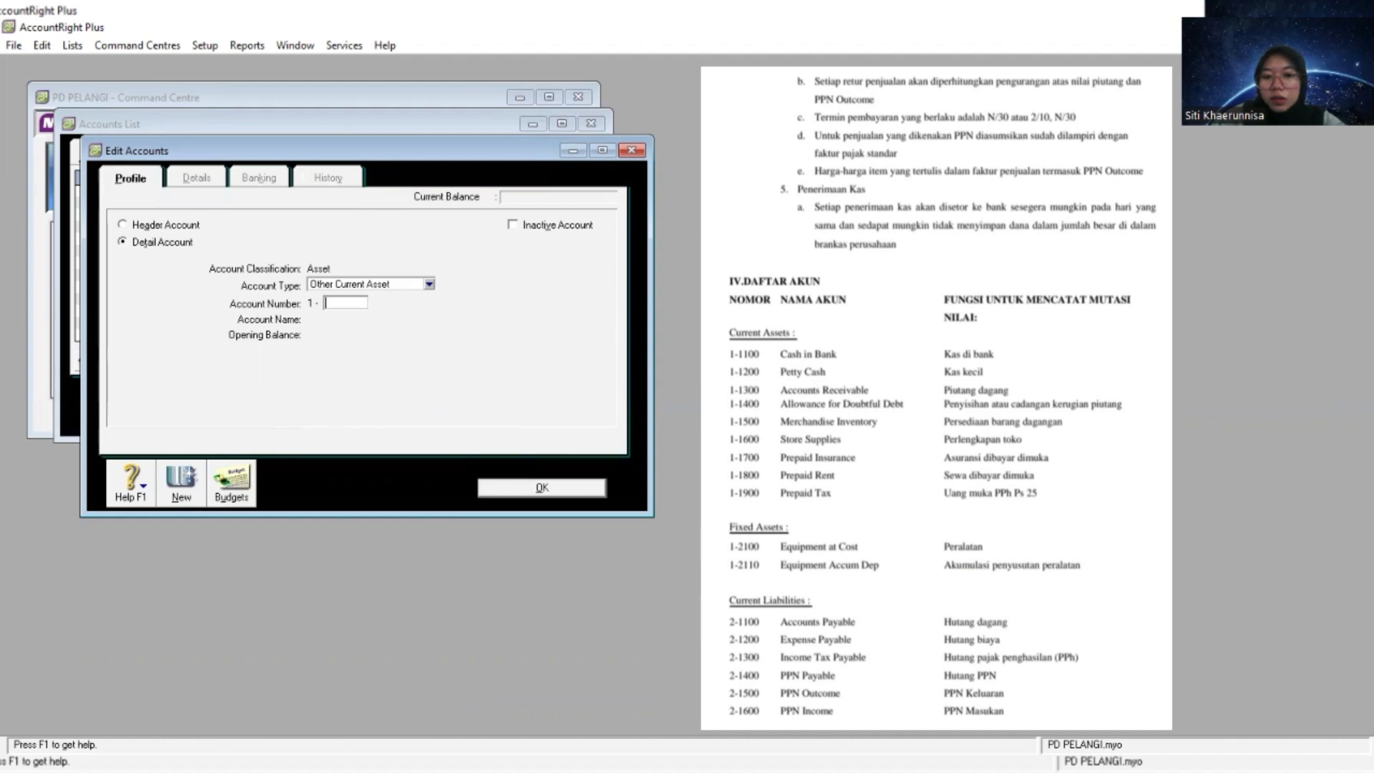
{"action": "key", "text": "alt+Tab"}
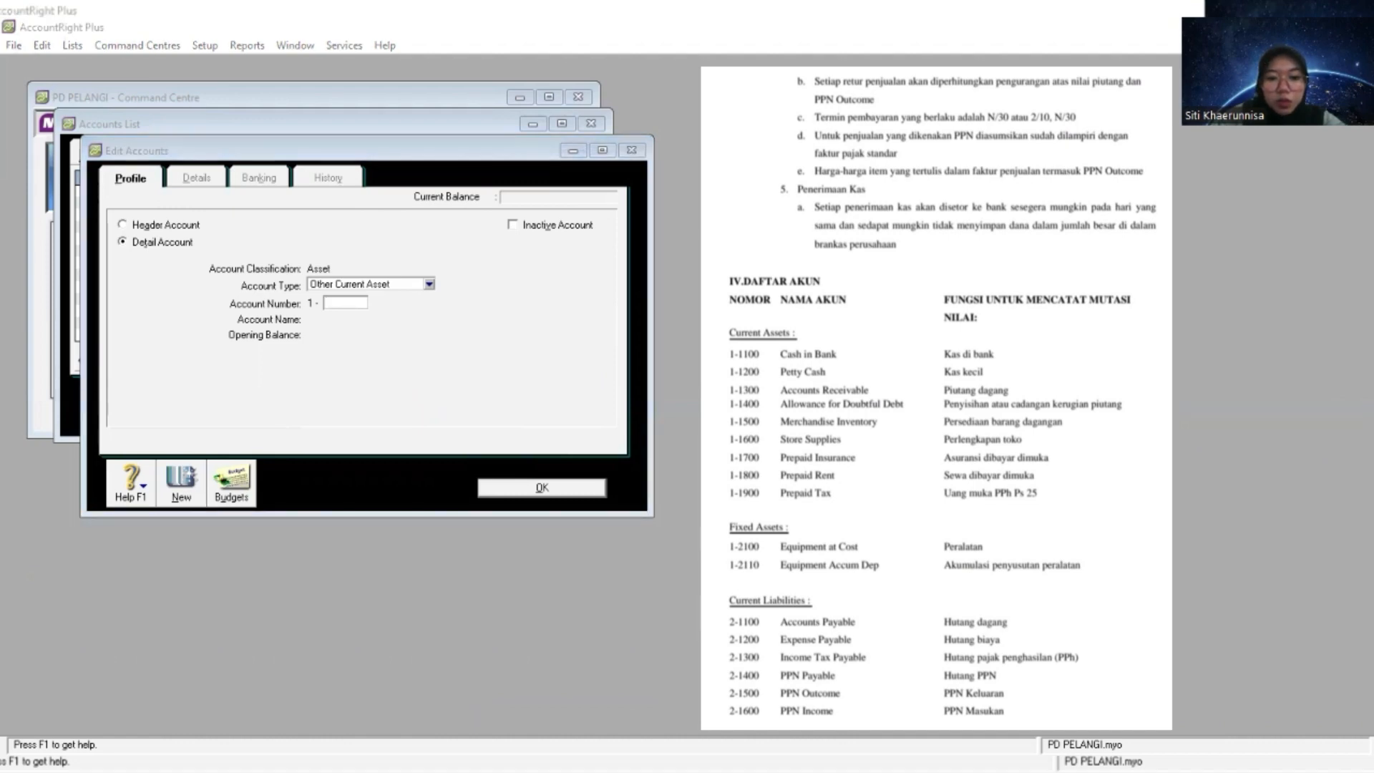
{"action": "left_click", "coordinate": [400, 390]}
{"action": "type", "text": "1"}
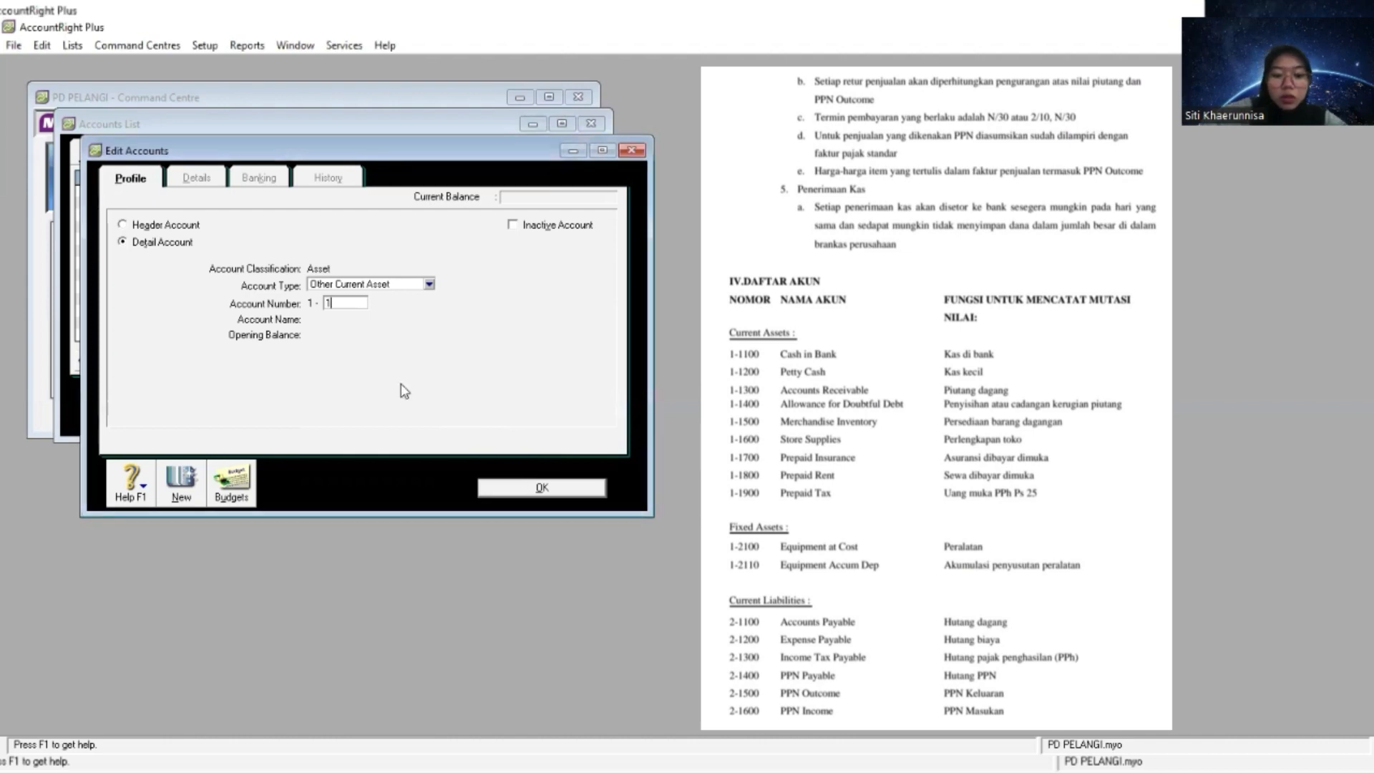
{"action": "type", "text": "700"}
{"action": "key", "text": "Tab"}
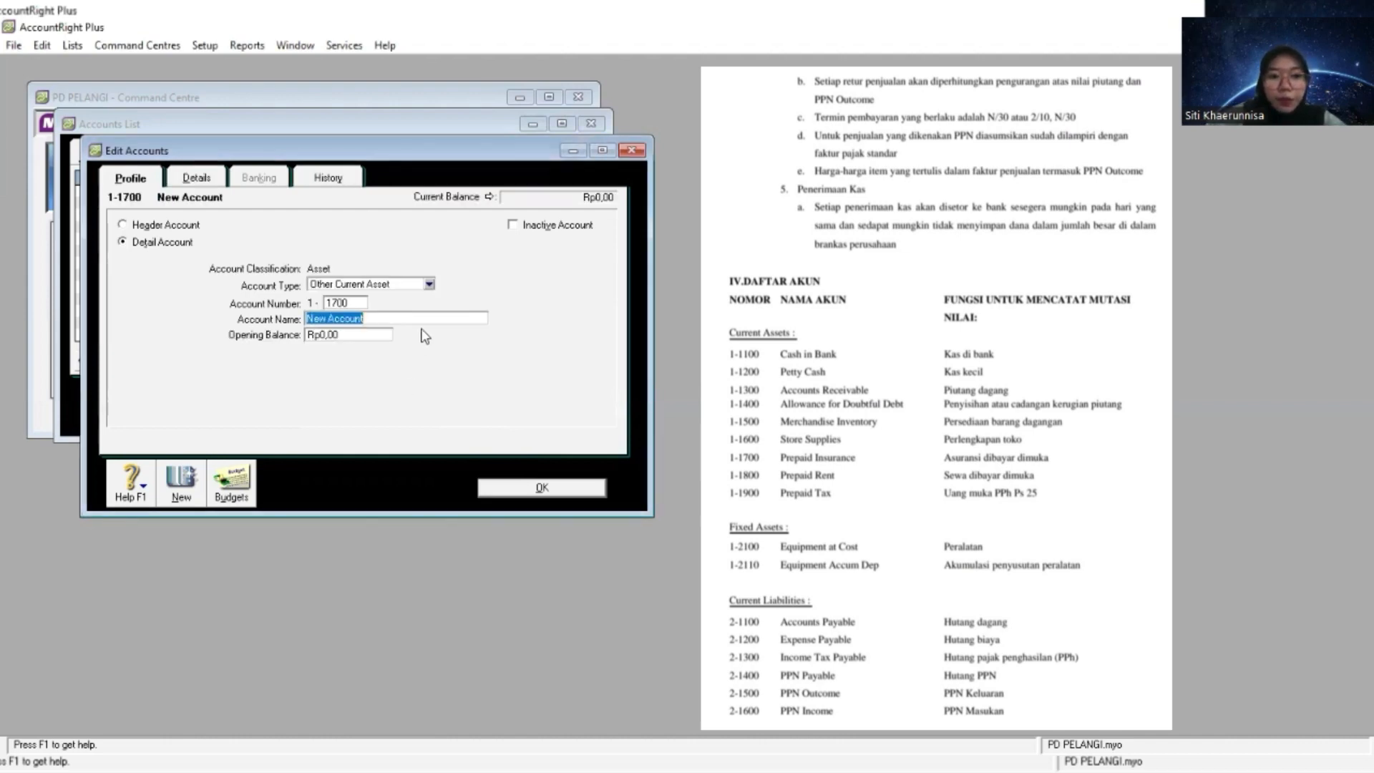
{"action": "right_click", "coordinate": [429, 317]}
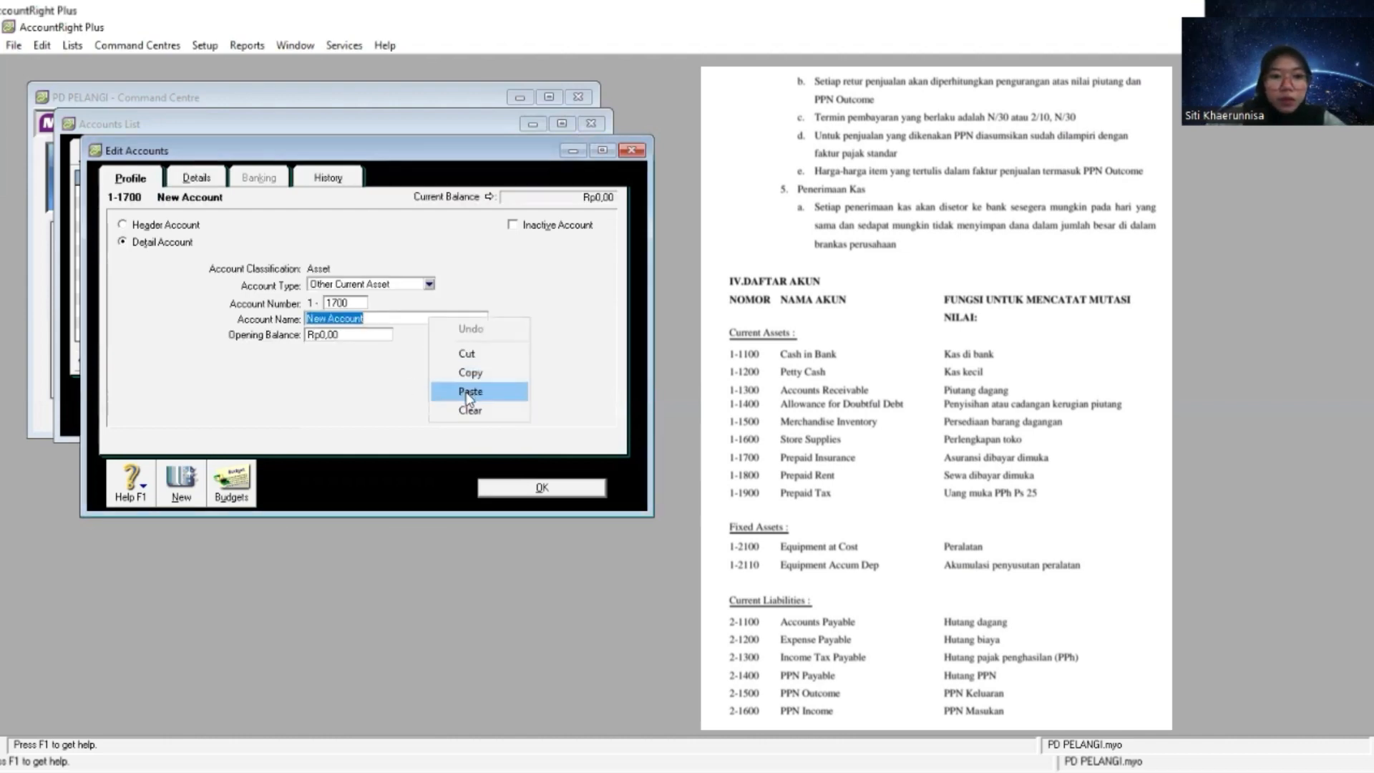
{"action": "left_click", "coordinate": [449, 389]}
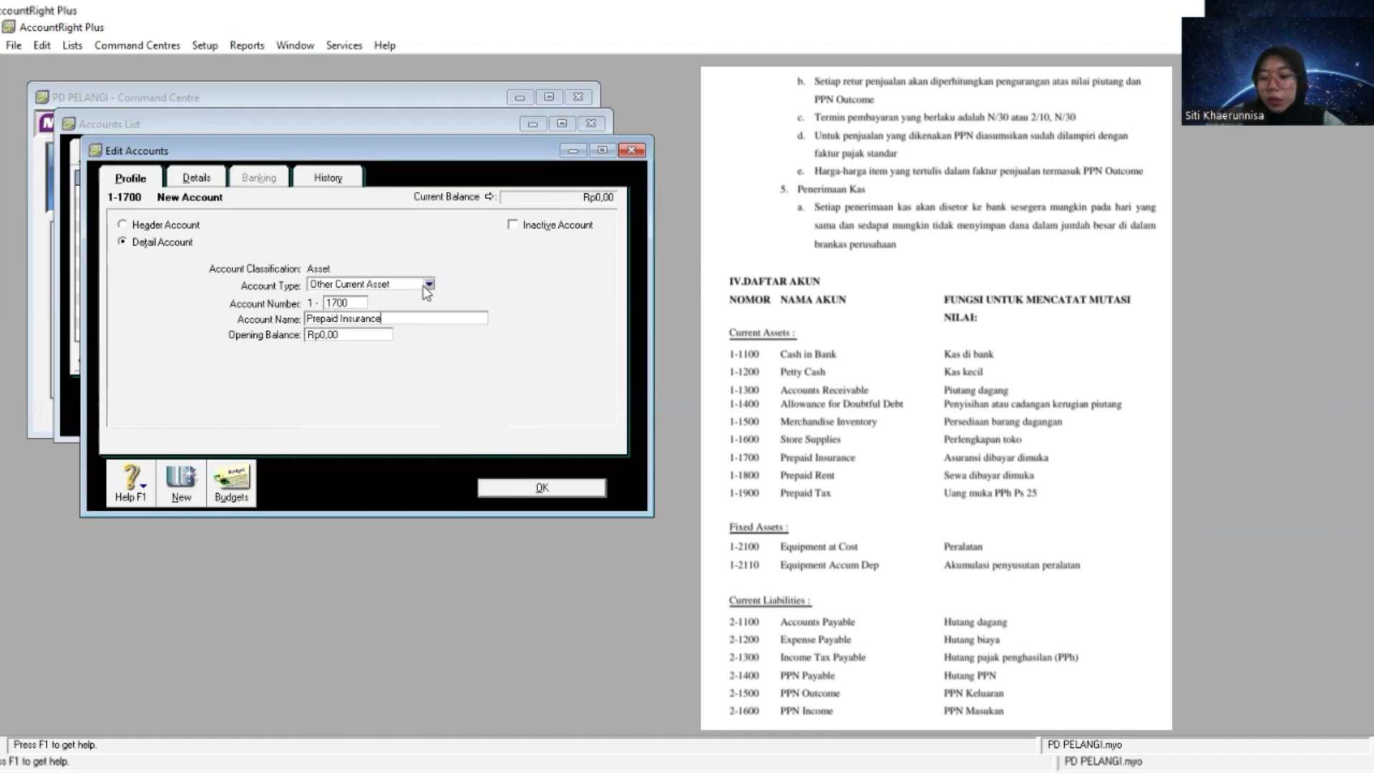
- Create an Other Current Asset detail account numbered 1-1800 and name it Prepaid Rent
{"action": "left_click", "coordinate": [182, 492]}
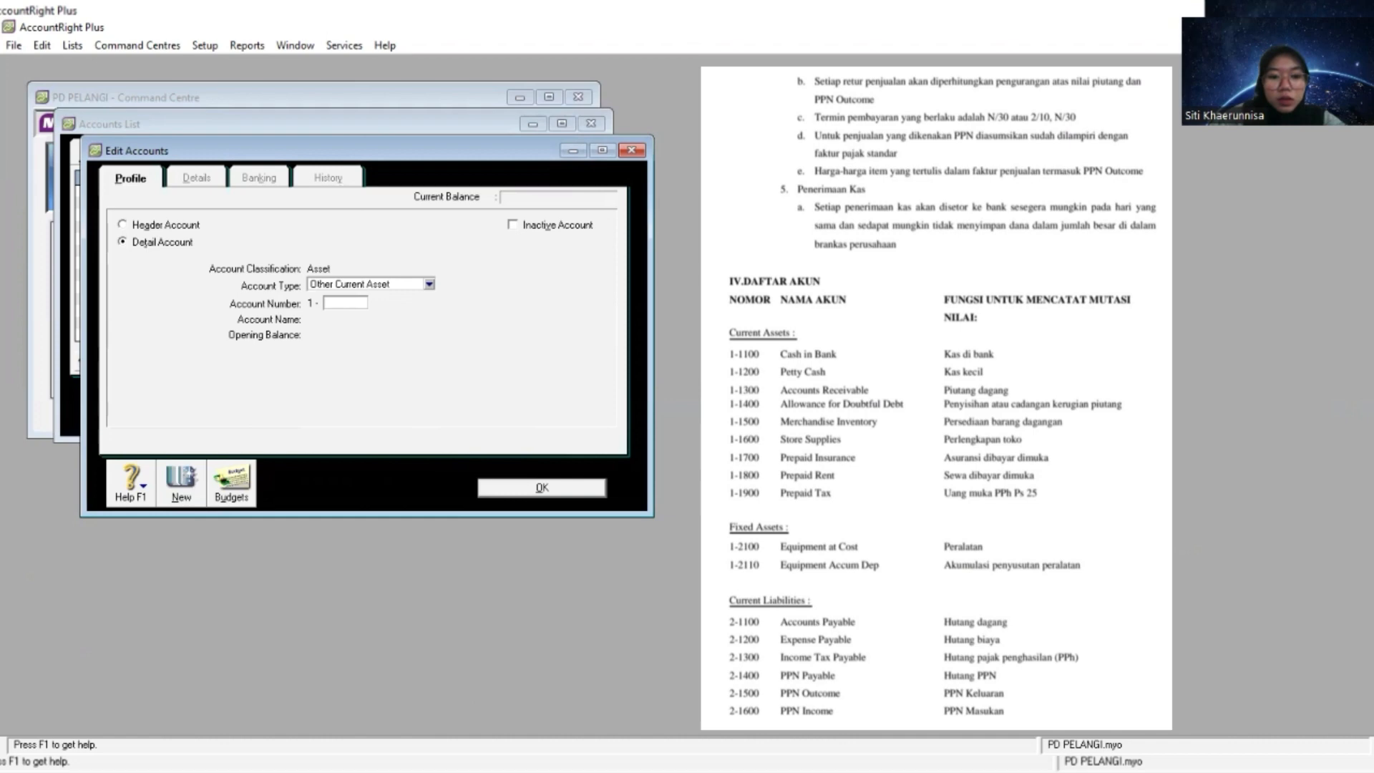
{"action": "key", "text": "alt+Tab"}
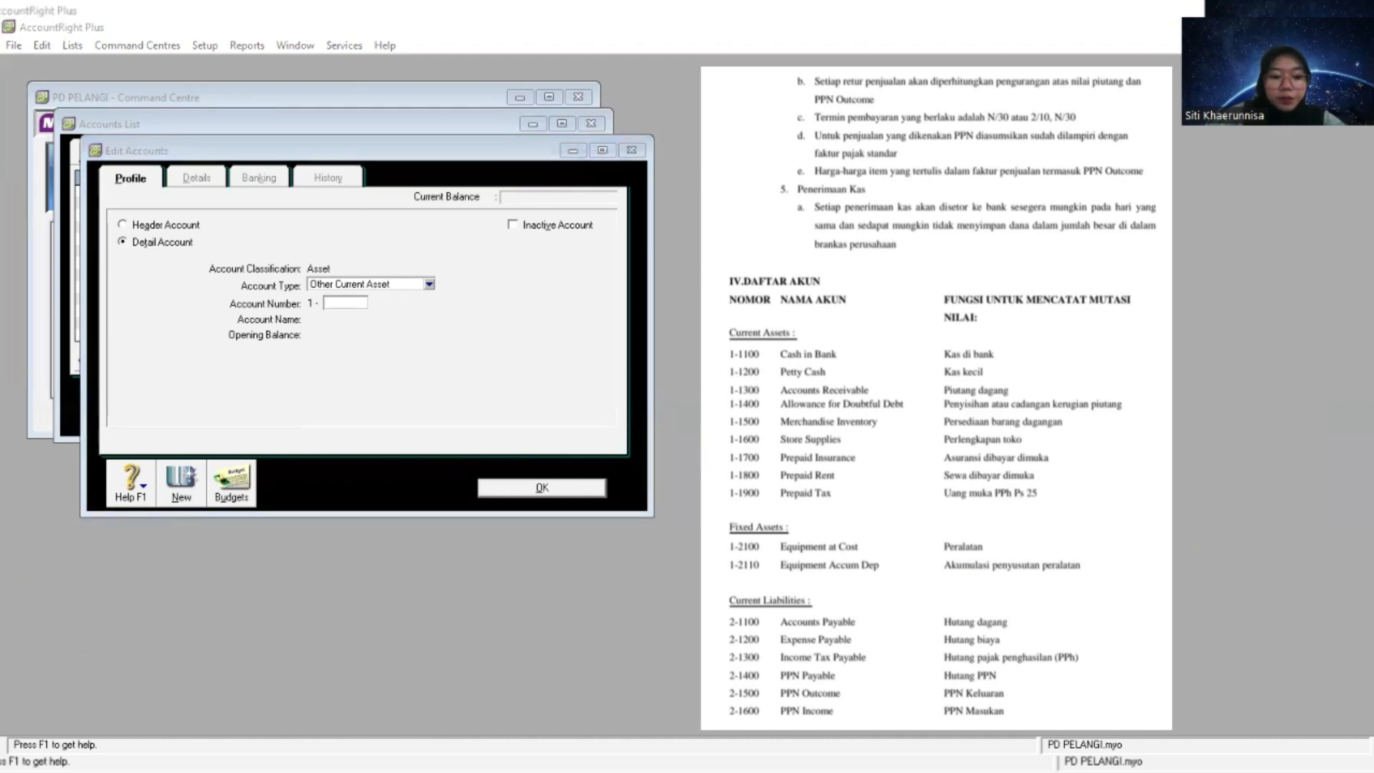
{"action": "key", "text": "alt+Tab"}
{"action": "type", "text": "1800"}
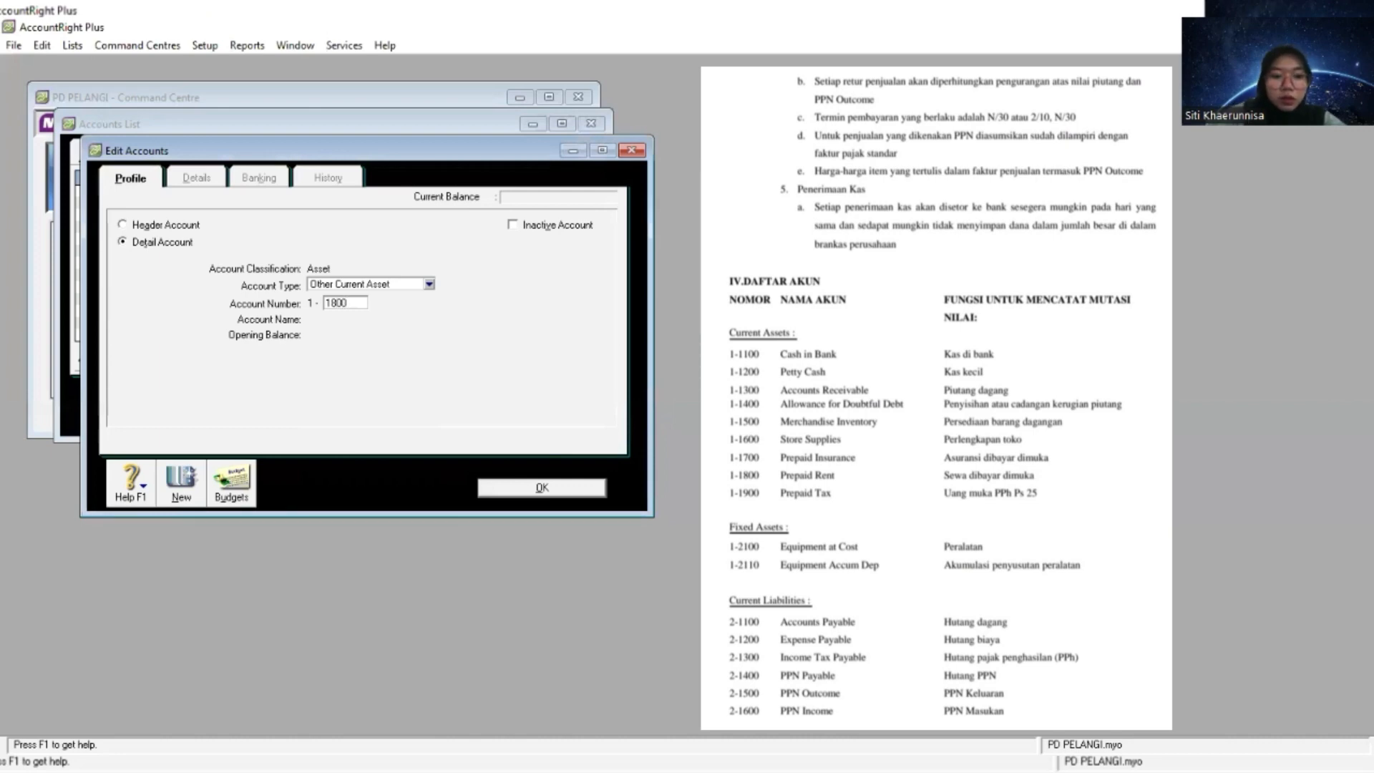
{"action": "key", "text": "Tab"}
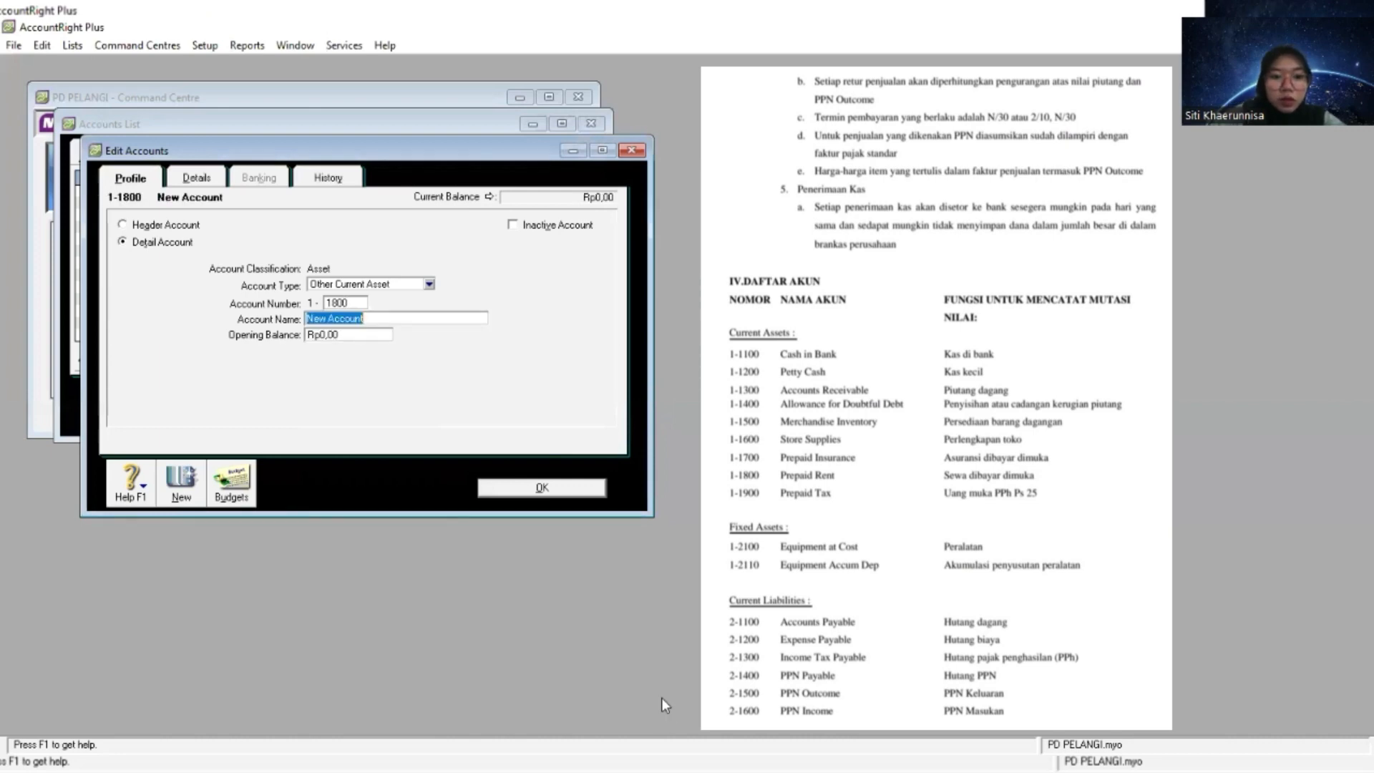
{"action": "right_click", "coordinate": [444, 316]}
{"action": "left_click", "coordinate": [484, 389]}
- Create an Other Current Asset detail account numbered 1-1900 and name it Prepaid Tax
{"action": "left_click", "coordinate": [181, 484]}
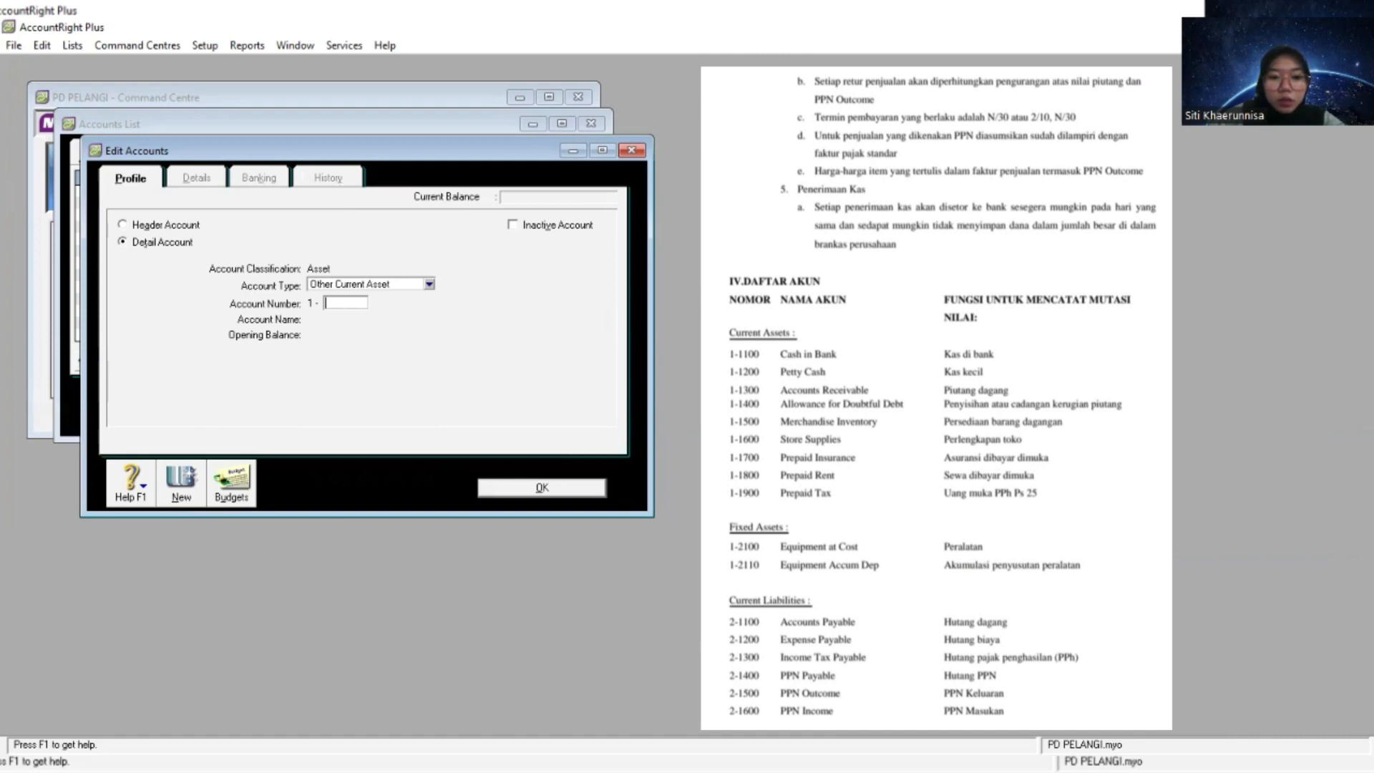
{"action": "key", "text": "alt+Tab"}
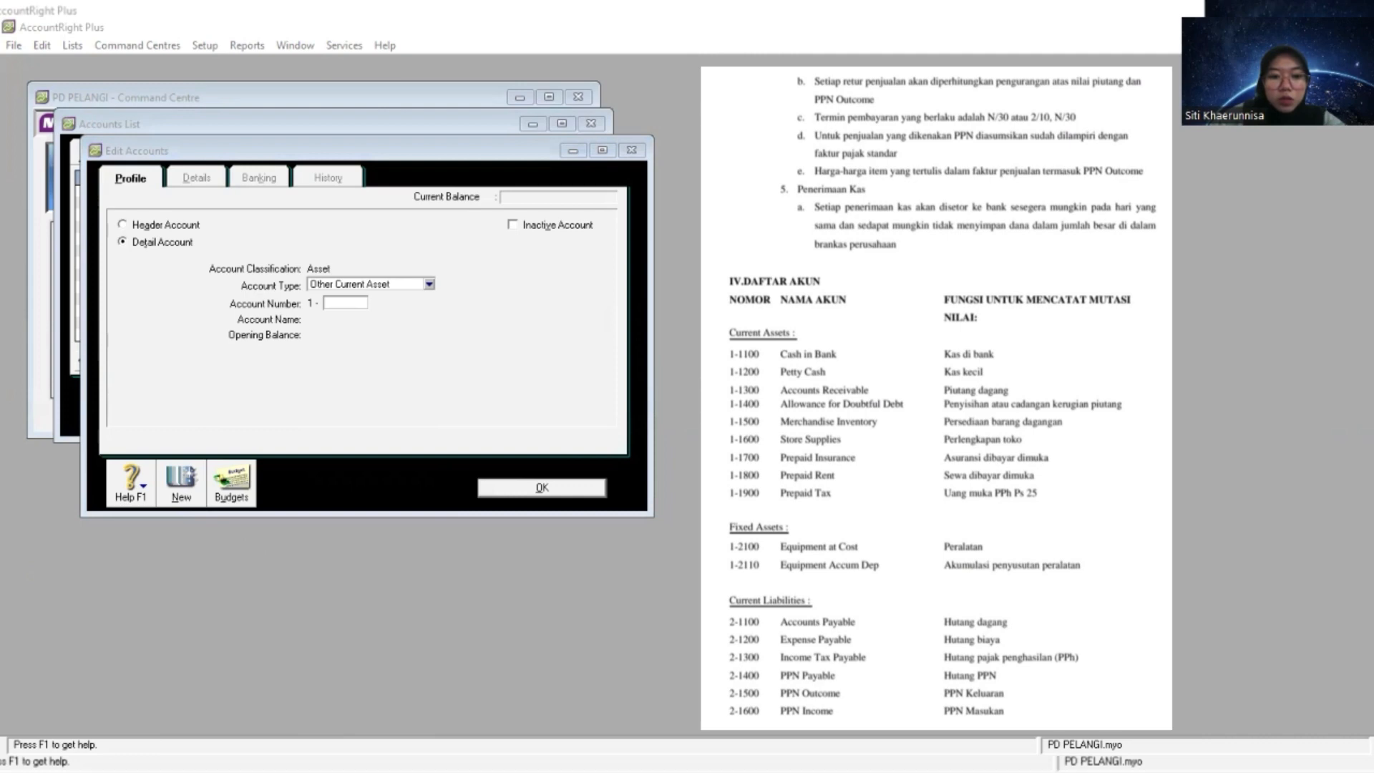
{"action": "left_click", "coordinate": [345, 303]}
{"action": "type", "text": "1900"}
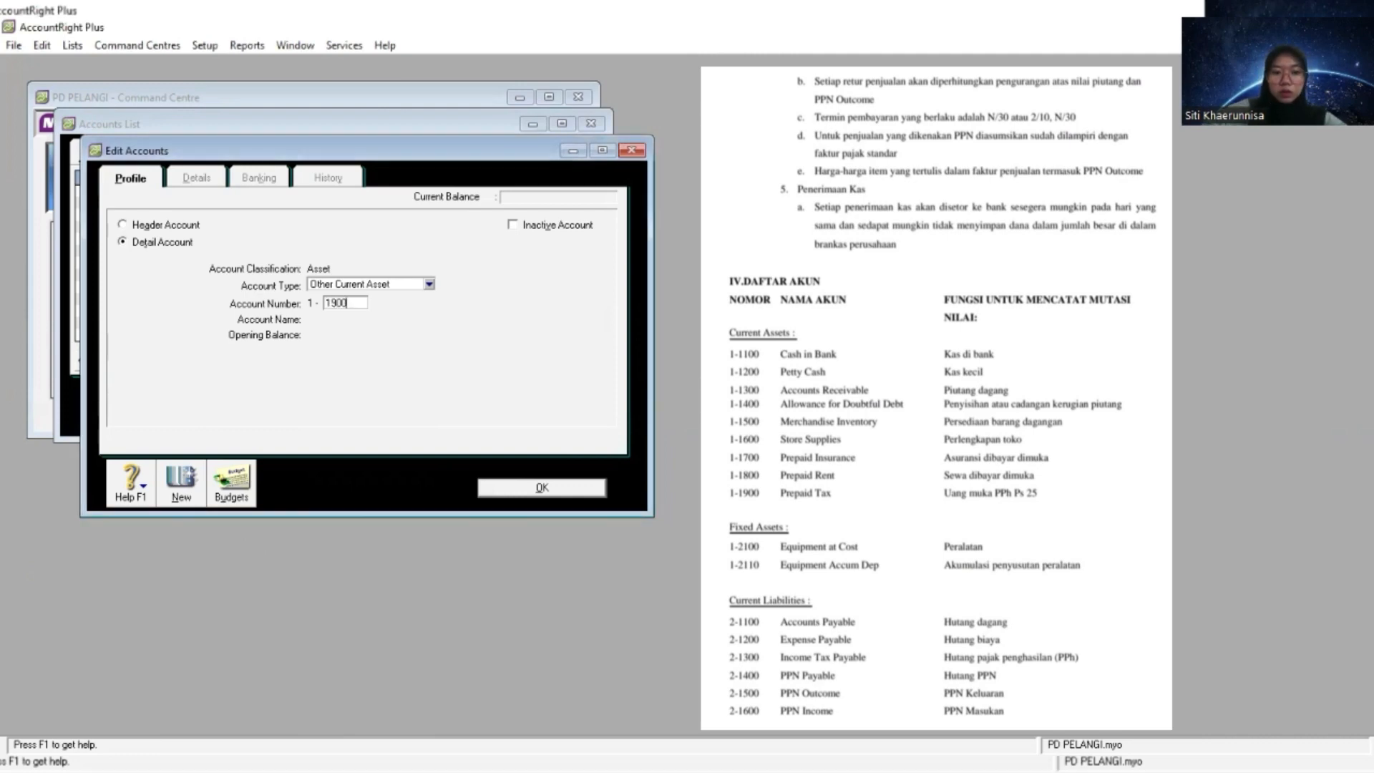
{"action": "key", "text": "Tab"}
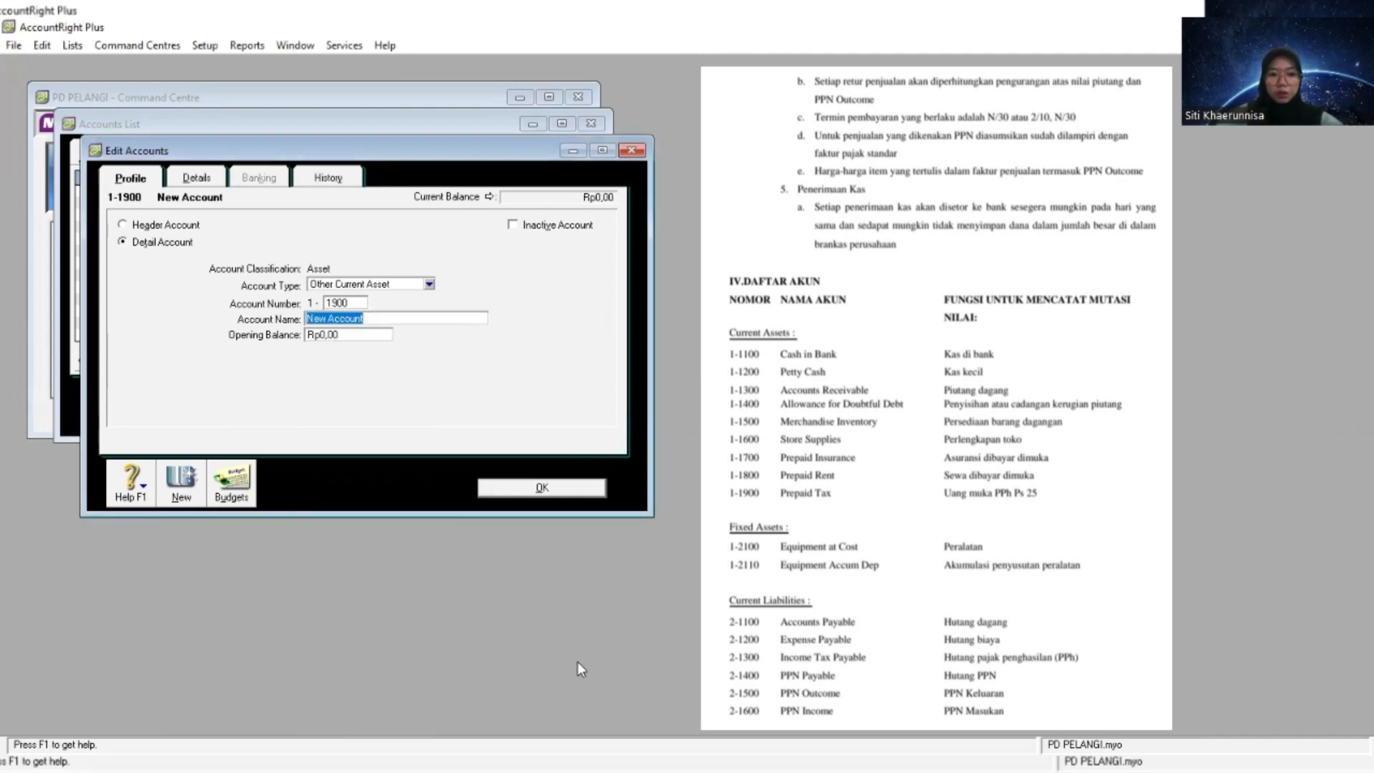
{"action": "right_click", "coordinate": [450, 315]}
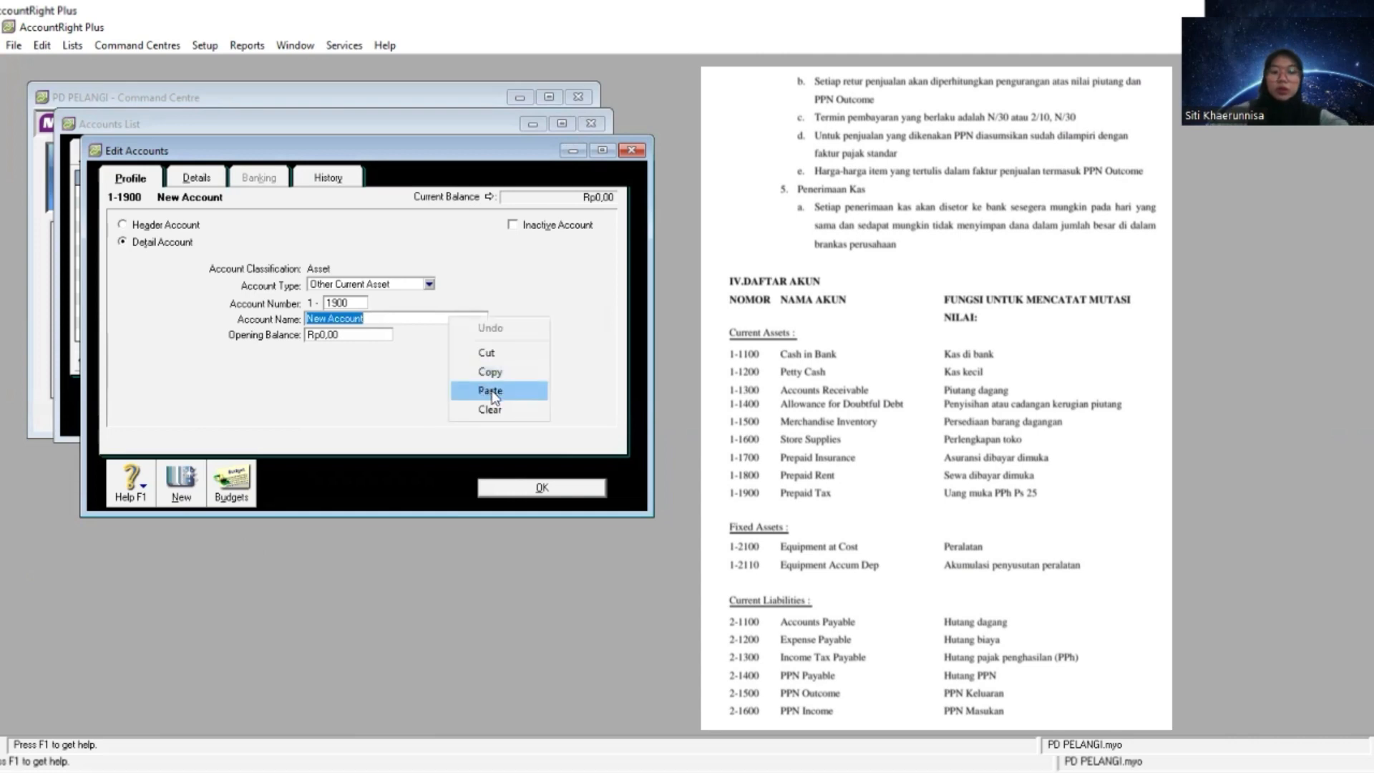
{"action": "left_click", "coordinate": [492, 389]}
{"action": "left_click", "coordinate": [544, 489]}
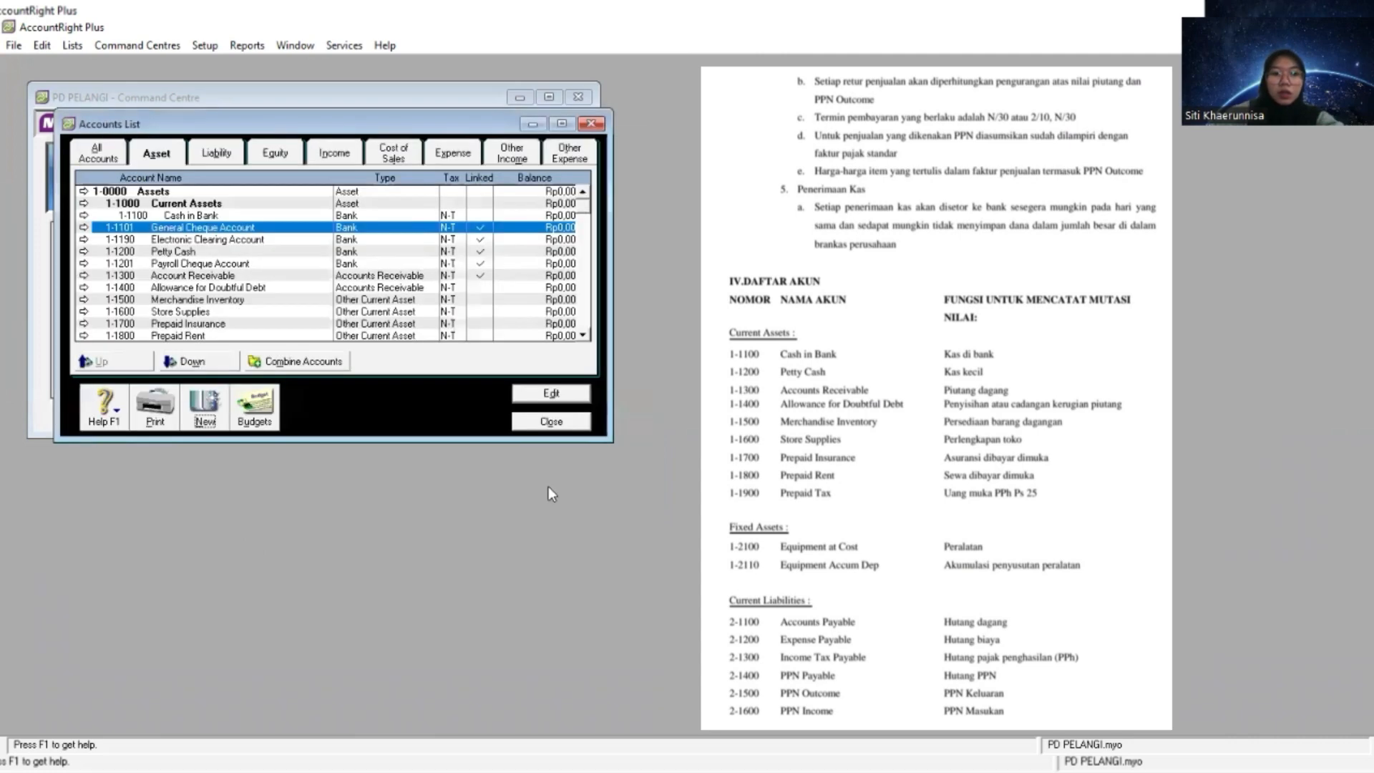
- Create an Asset header account numbered 1-2000 and name it Fixed Assets
{"action": "scroll", "coordinate": [199, 236], "scroll_direction": "down", "scroll_amount": 2}
{"action": "scroll", "coordinate": [199, 236], "scroll_direction": "down", "scroll_amount": 1}
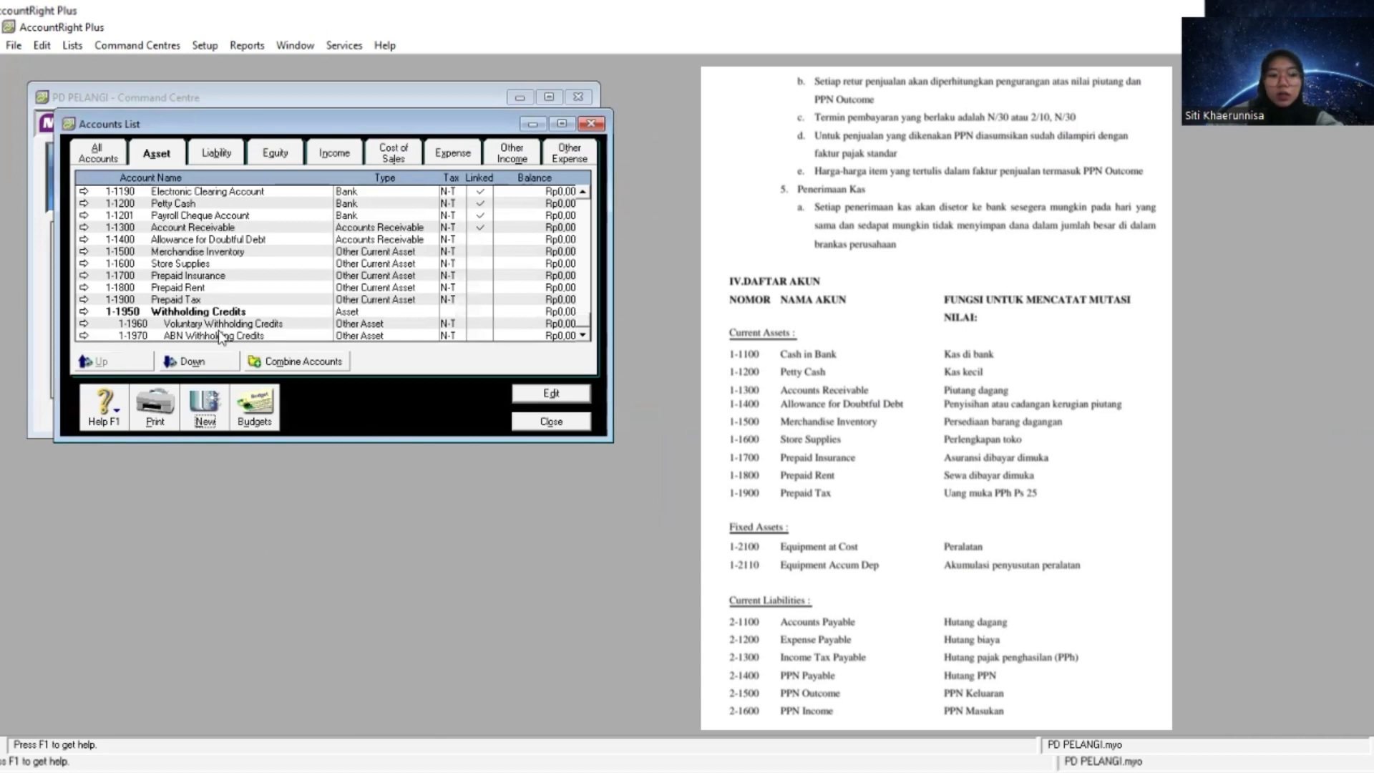
{"action": "left_click", "coordinate": [206, 408]}
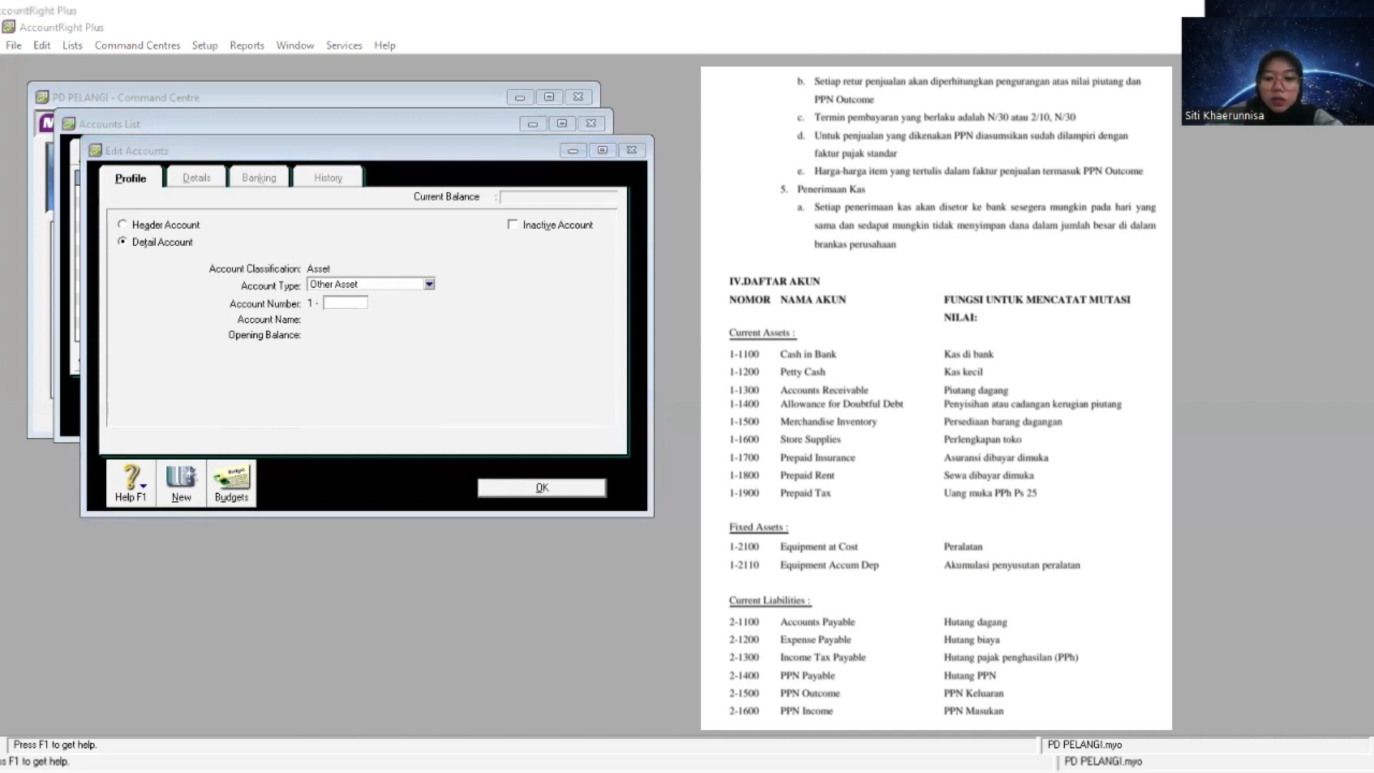
{"action": "left_click", "coordinate": [152, 227]}
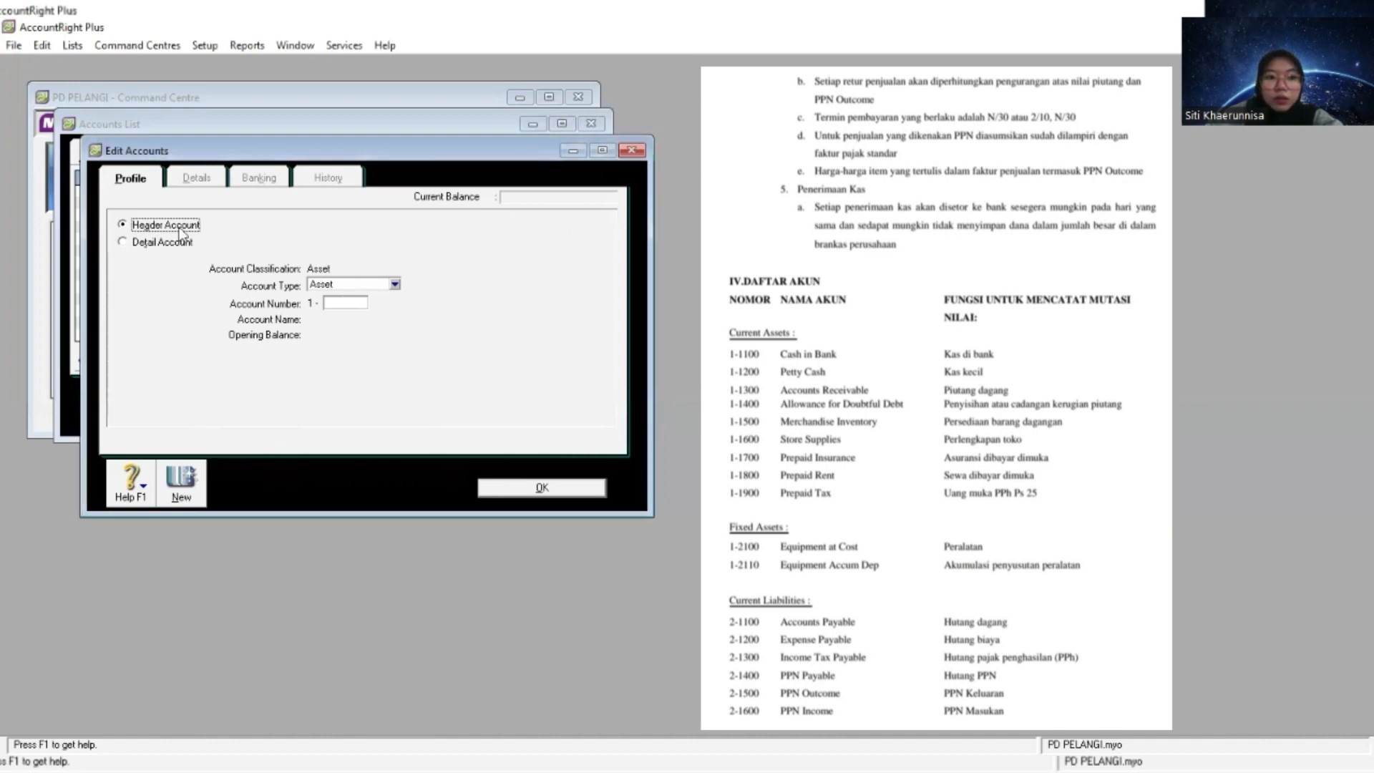
{"action": "left_click", "coordinate": [342, 308]}
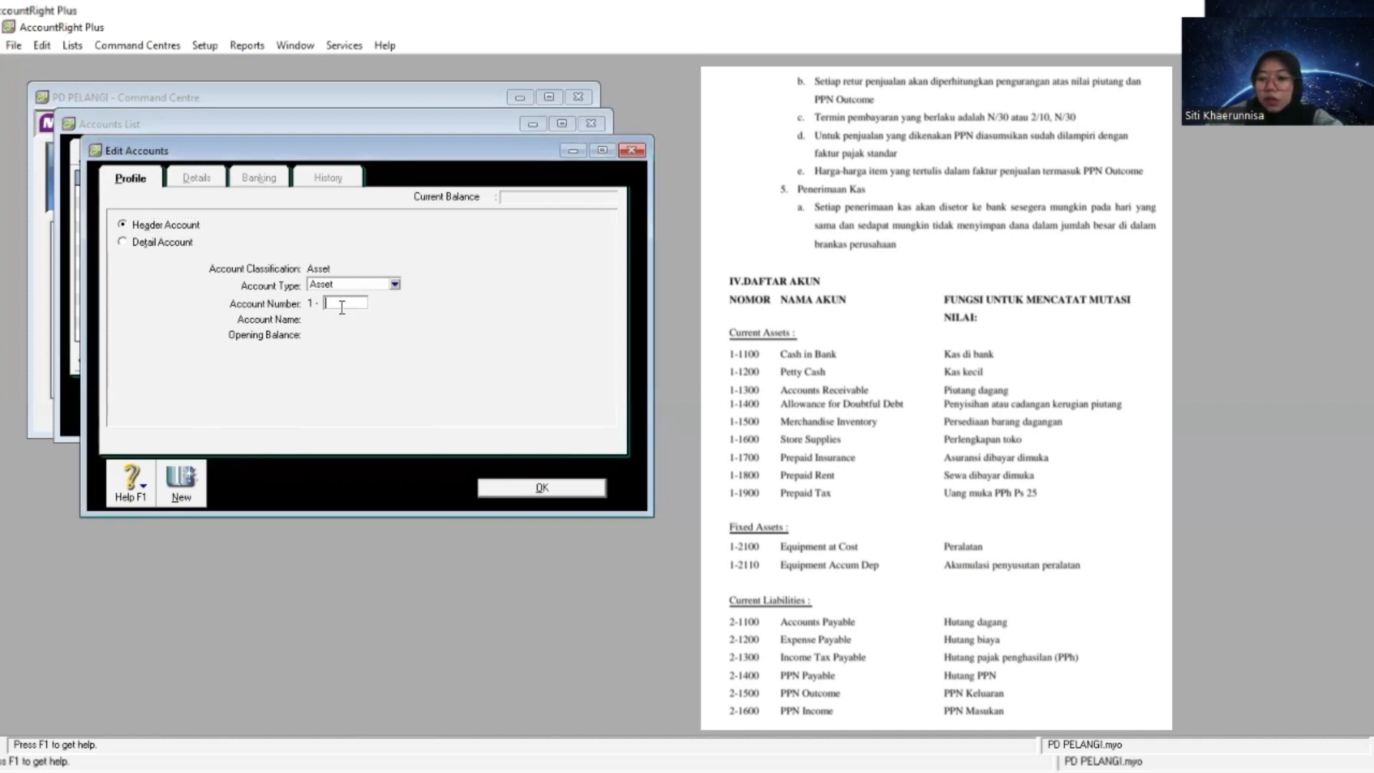
{"action": "type", "text": "2000"}
{"action": "key", "text": "Tab"}
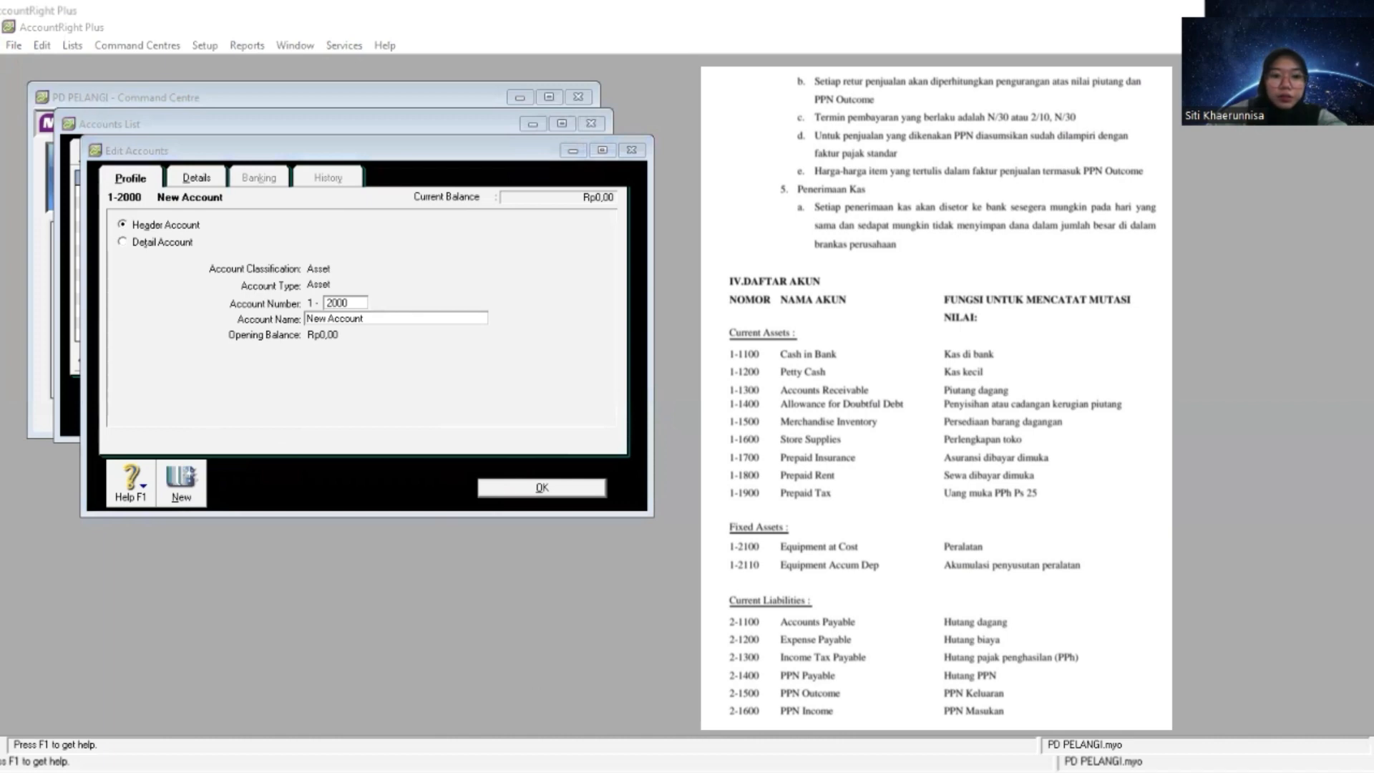
{"action": "key", "text": "alt+Tab"}
{"action": "right_click", "coordinate": [382, 318]}
{"action": "left_click", "coordinate": [432, 392]}
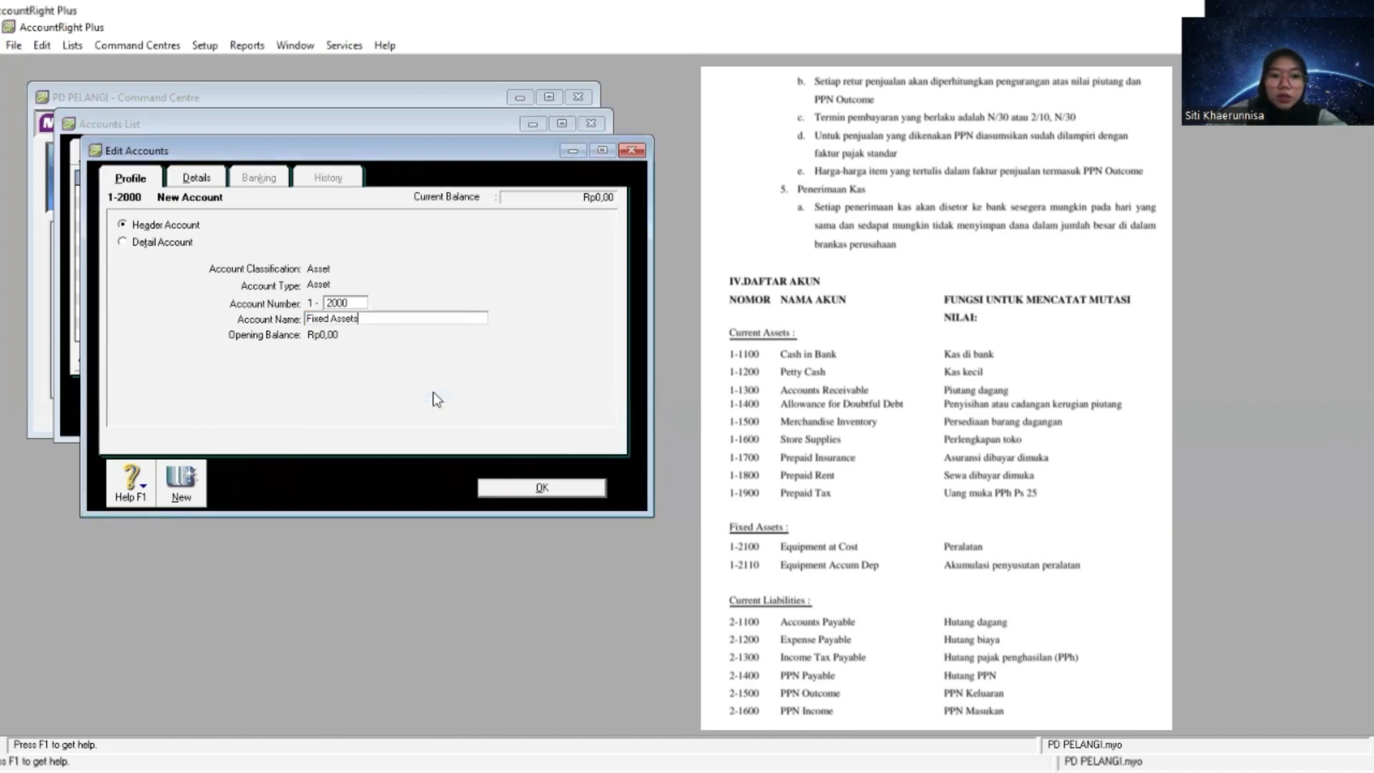
- Create an Other Asset detail account numbered 1-2100 and name it Equipment at Cost
{"action": "left_click", "coordinate": [179, 489]}
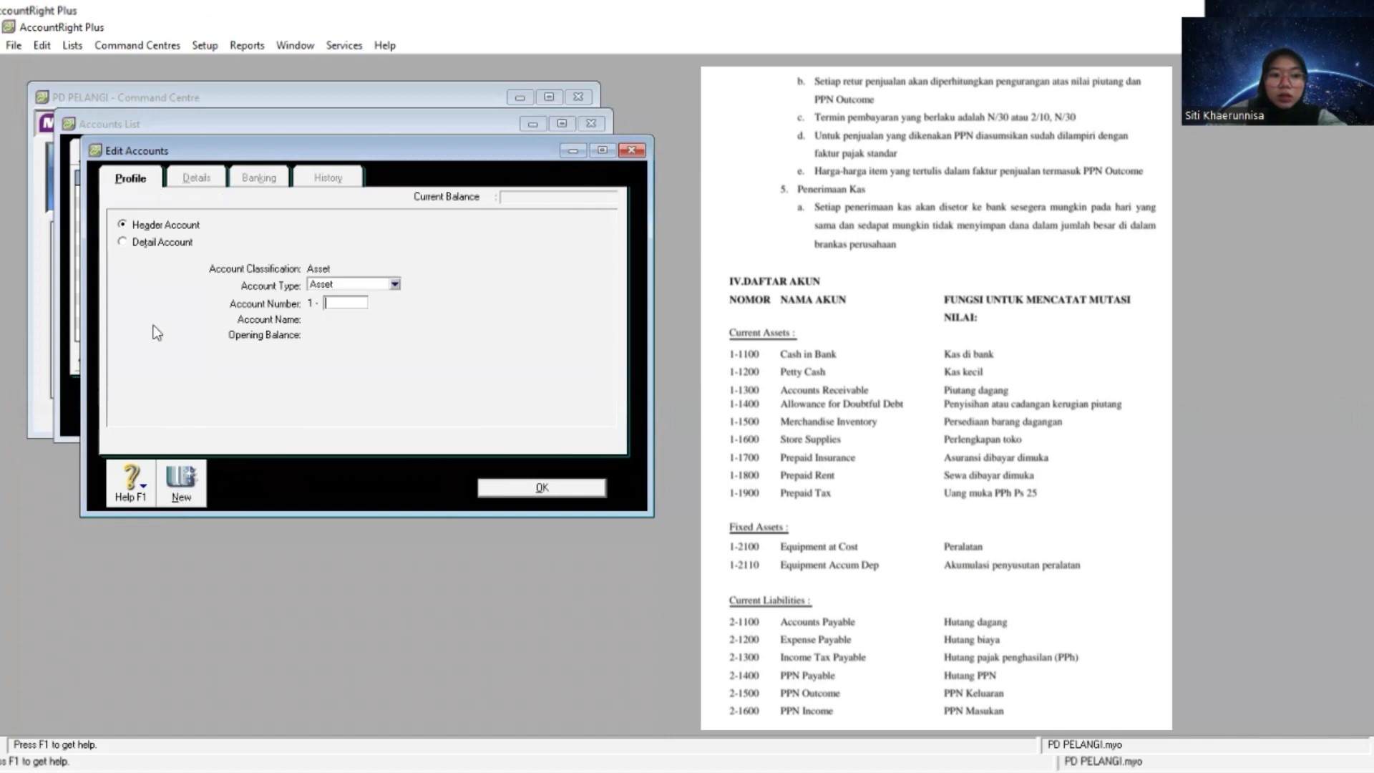
{"action": "left_click", "coordinate": [156, 243]}
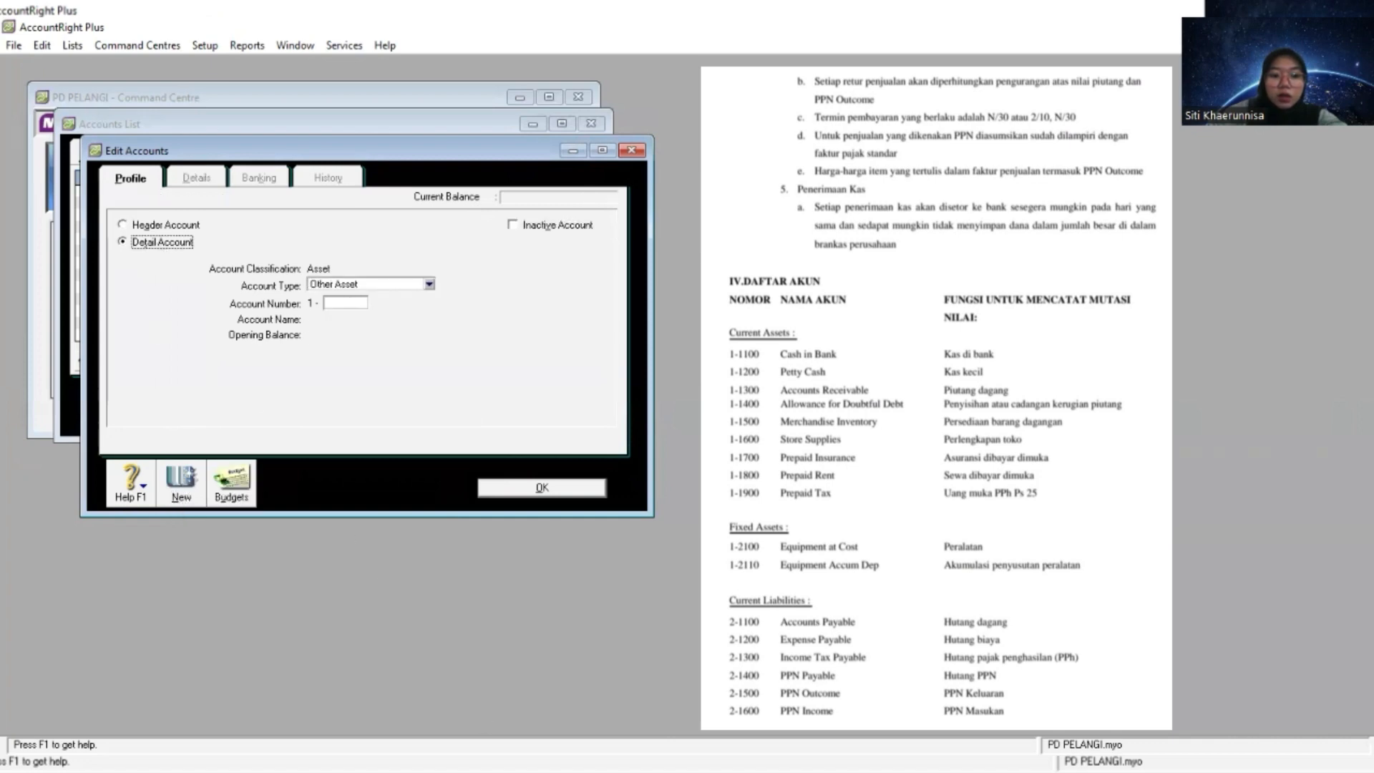
{"action": "key", "text": "alt+Tab"}
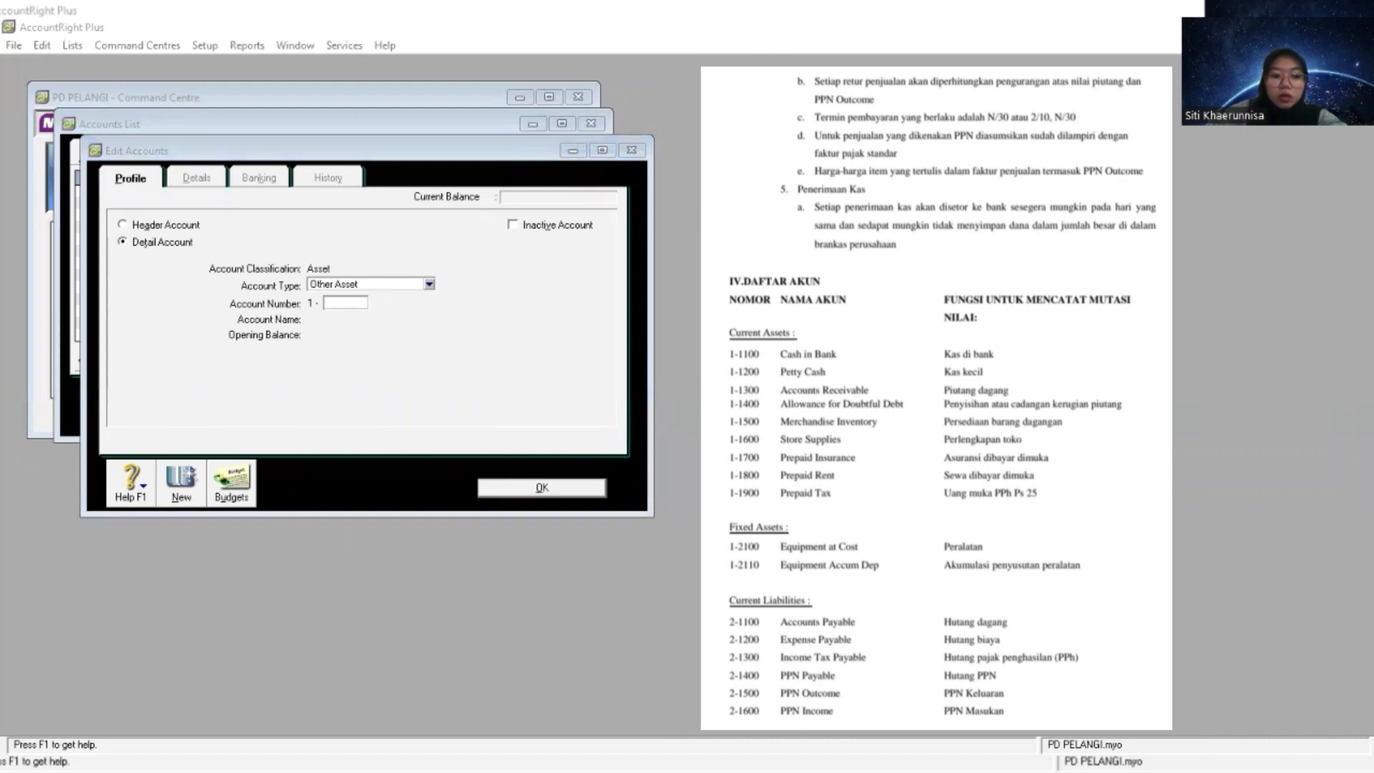
{"action": "key", "text": "alt+Tab"}
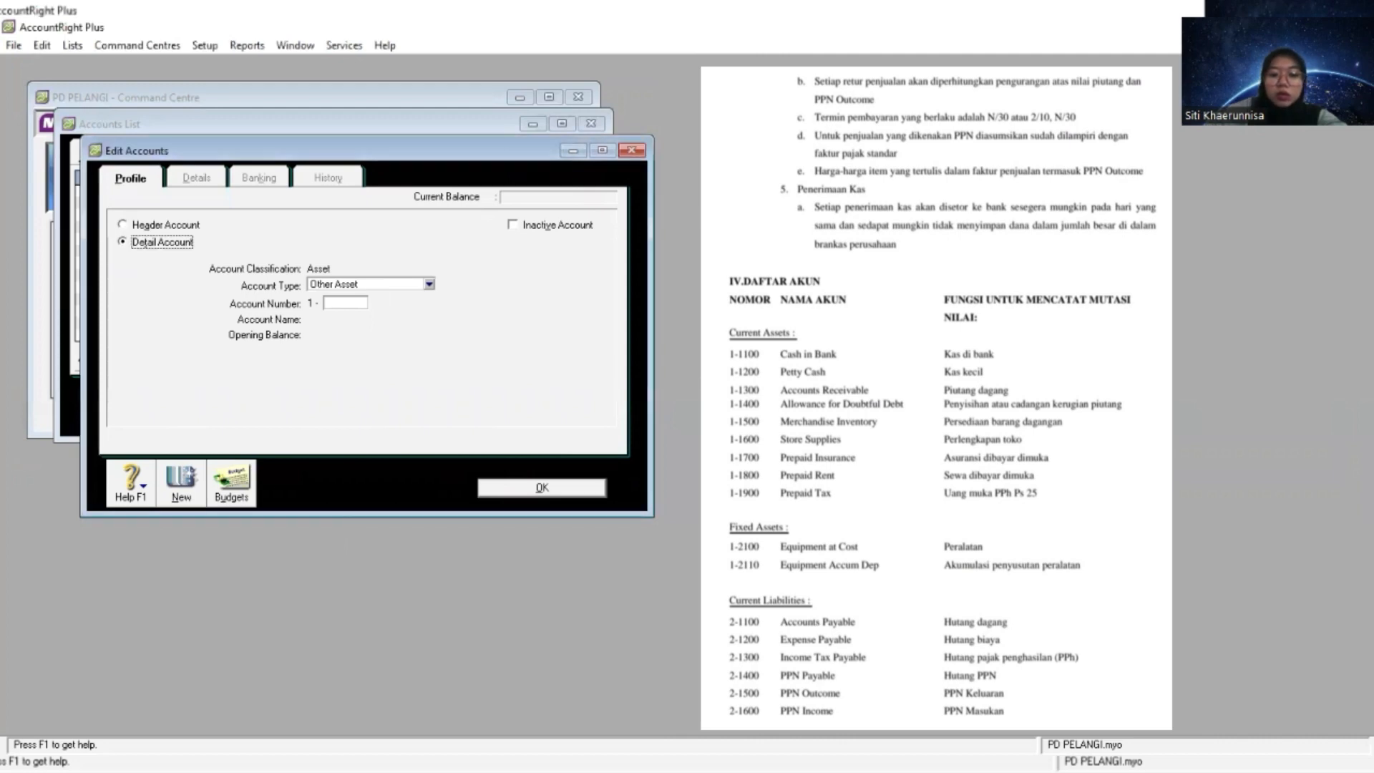
{"action": "left_click", "coordinate": [354, 303]}
{"action": "type", "text": "2100"}
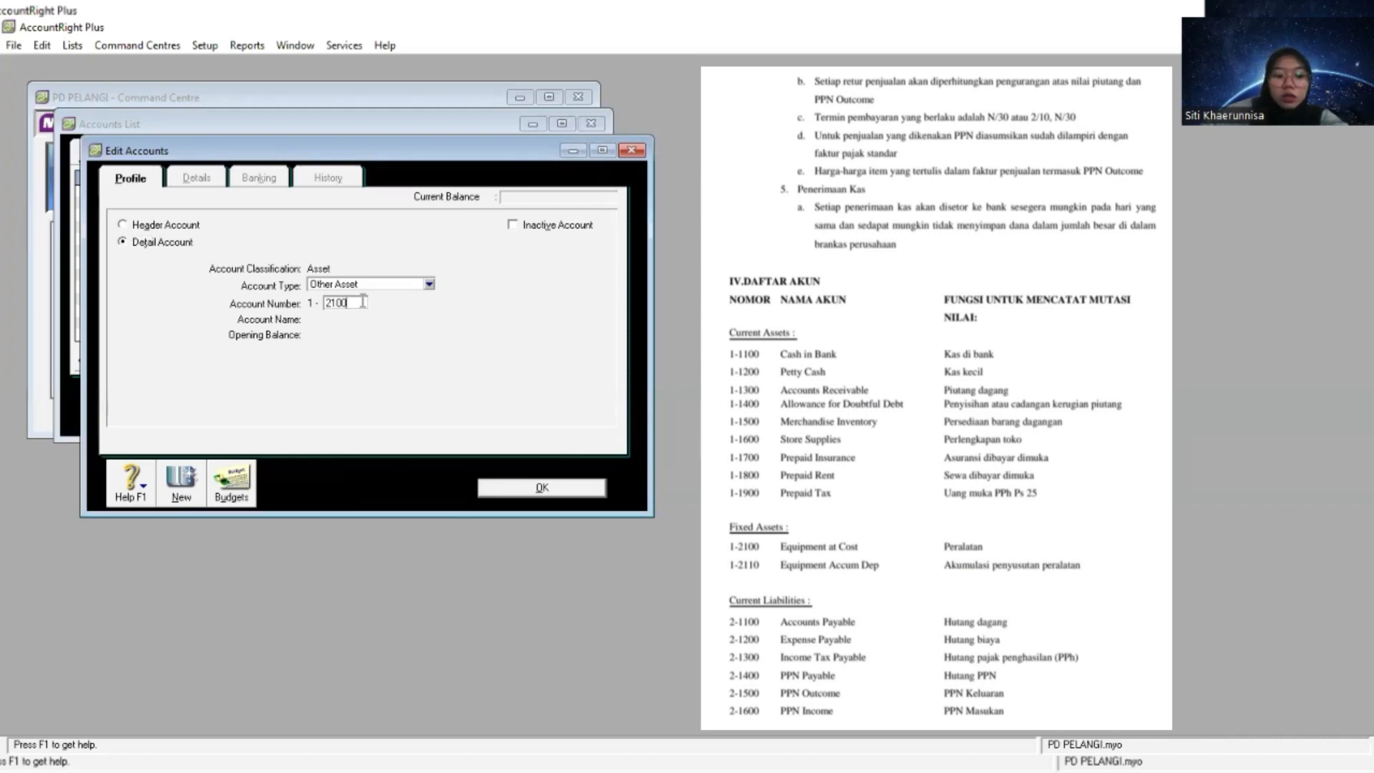
{"action": "key", "text": "Tab"}
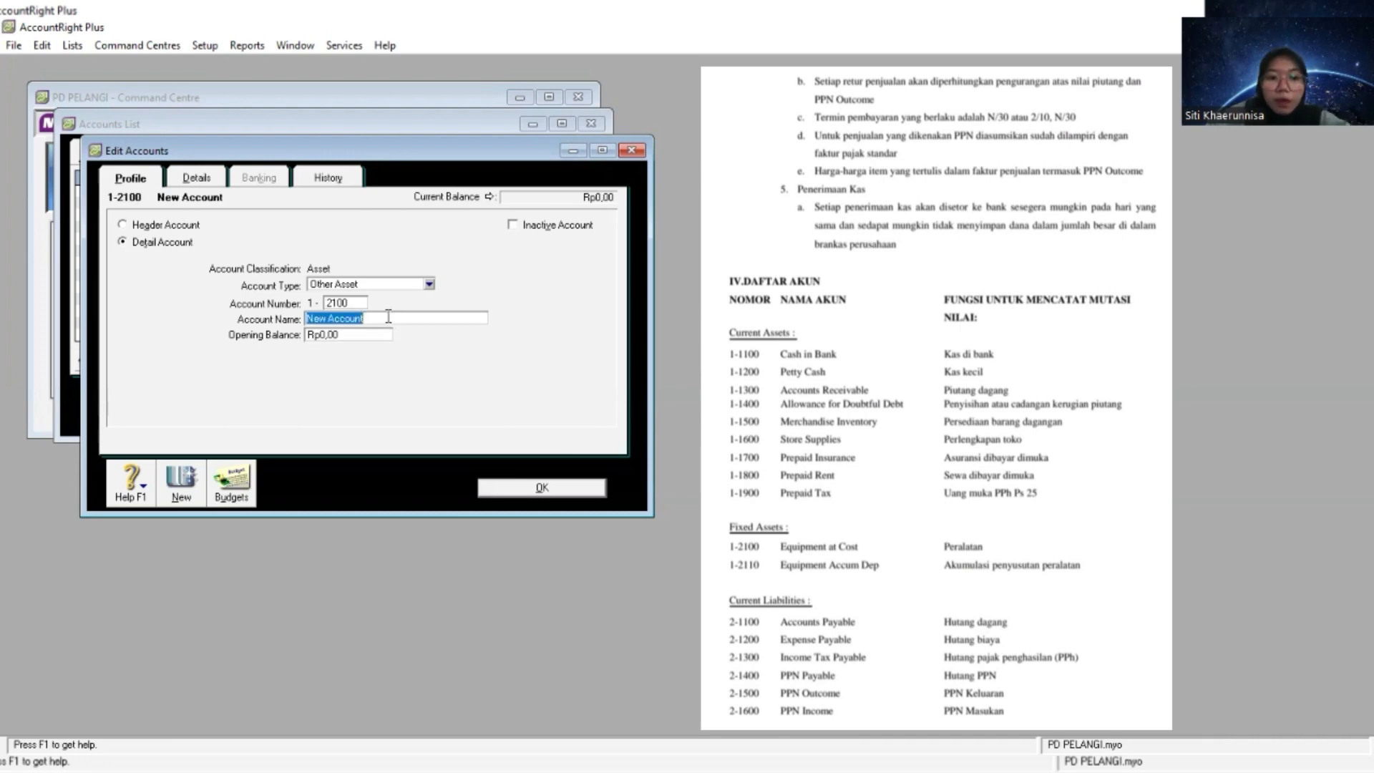
{"action": "right_click", "coordinate": [388, 319]}
{"action": "left_click", "coordinate": [466, 389]}
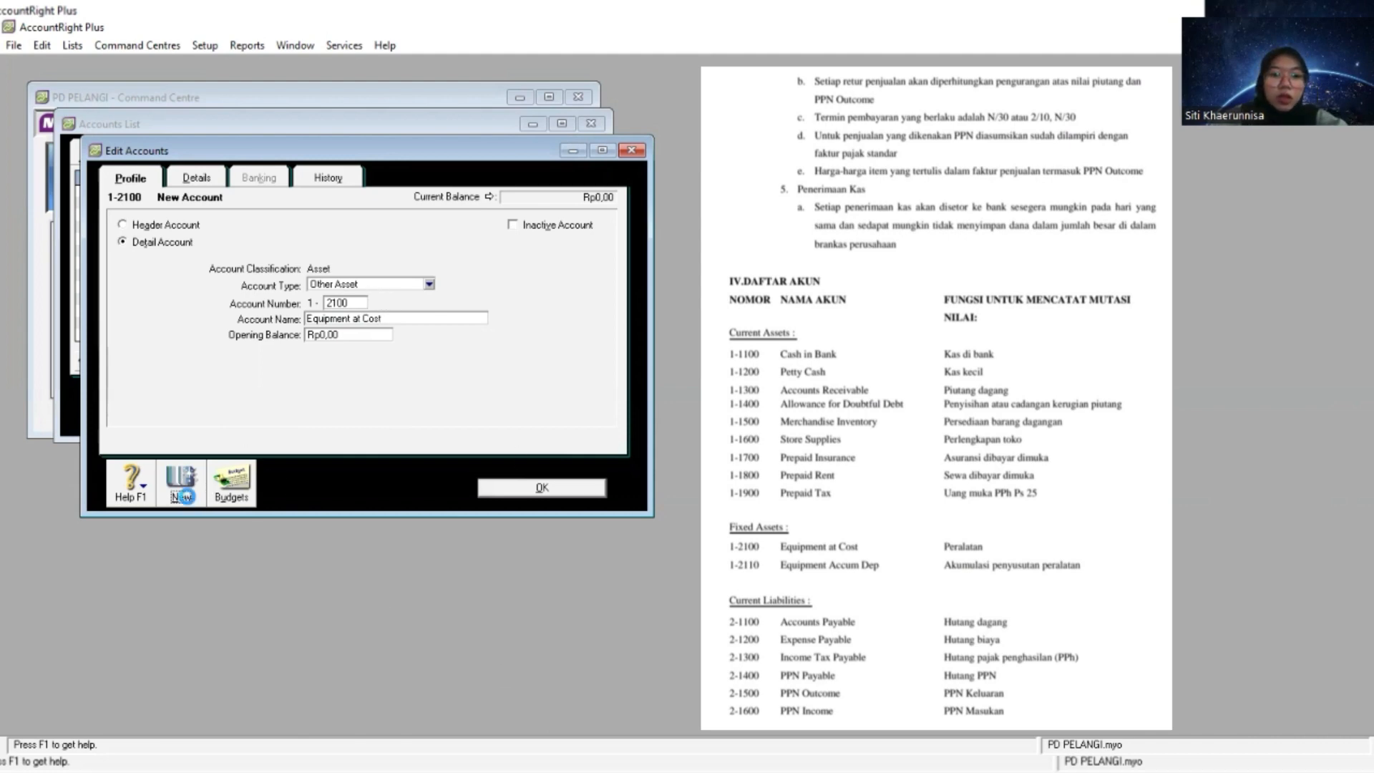
- Create an Other Asset detail account numbered 1-2110 and name it Equipment Accum Dep
{"action": "left_click", "coordinate": [181, 487]}
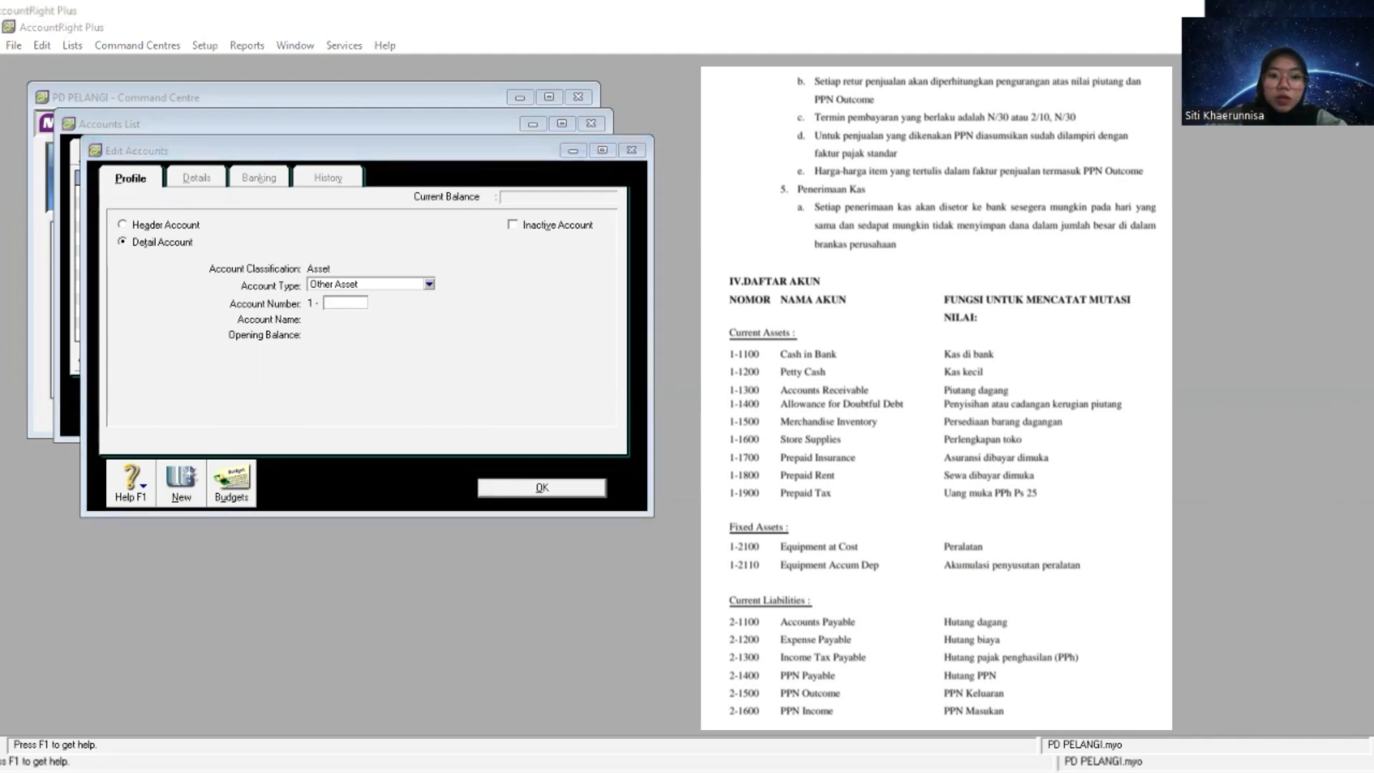
{"action": "key", "text": "alt+Tab"}
{"action": "type", "text": "2110"}
{"action": "key", "text": "Tab"}
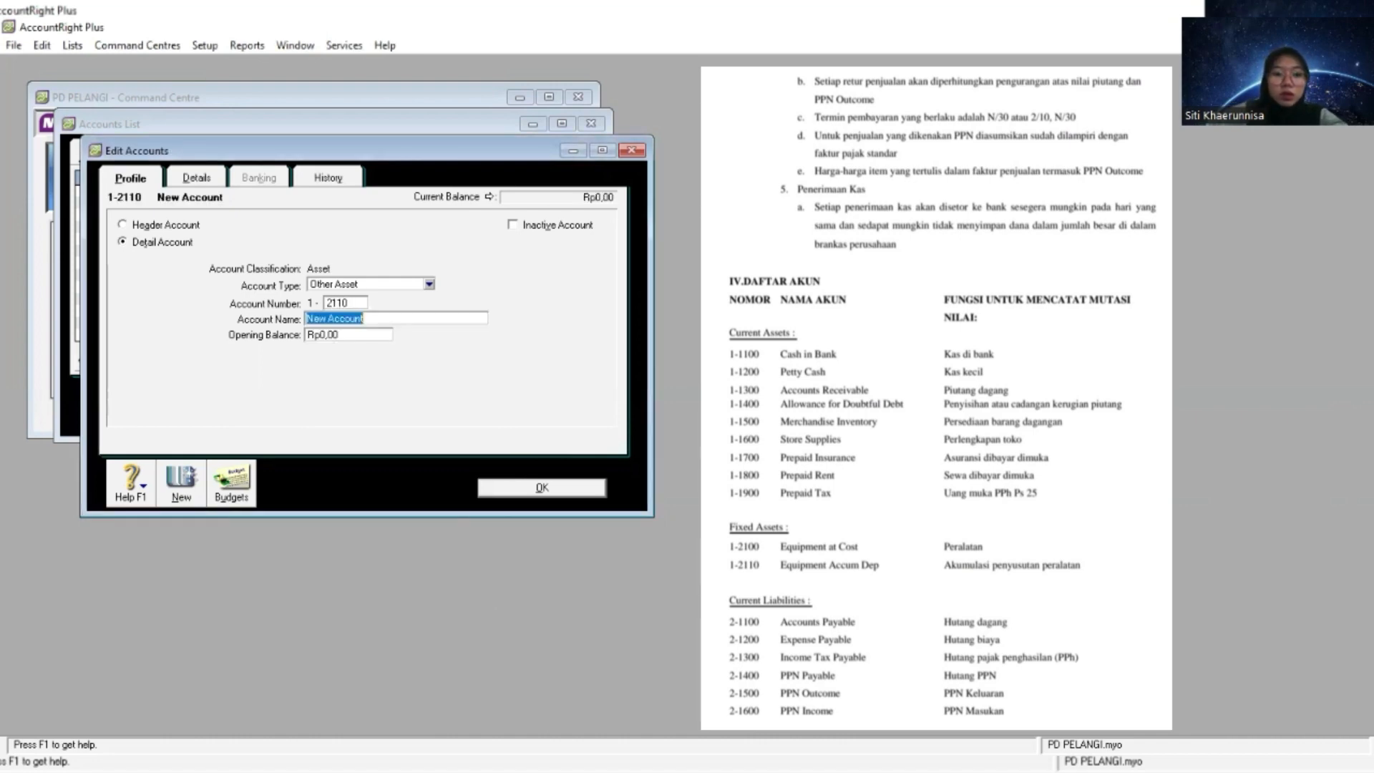
{"action": "right_click", "coordinate": [479, 315]}
{"action": "left_click", "coordinate": [518, 390]}
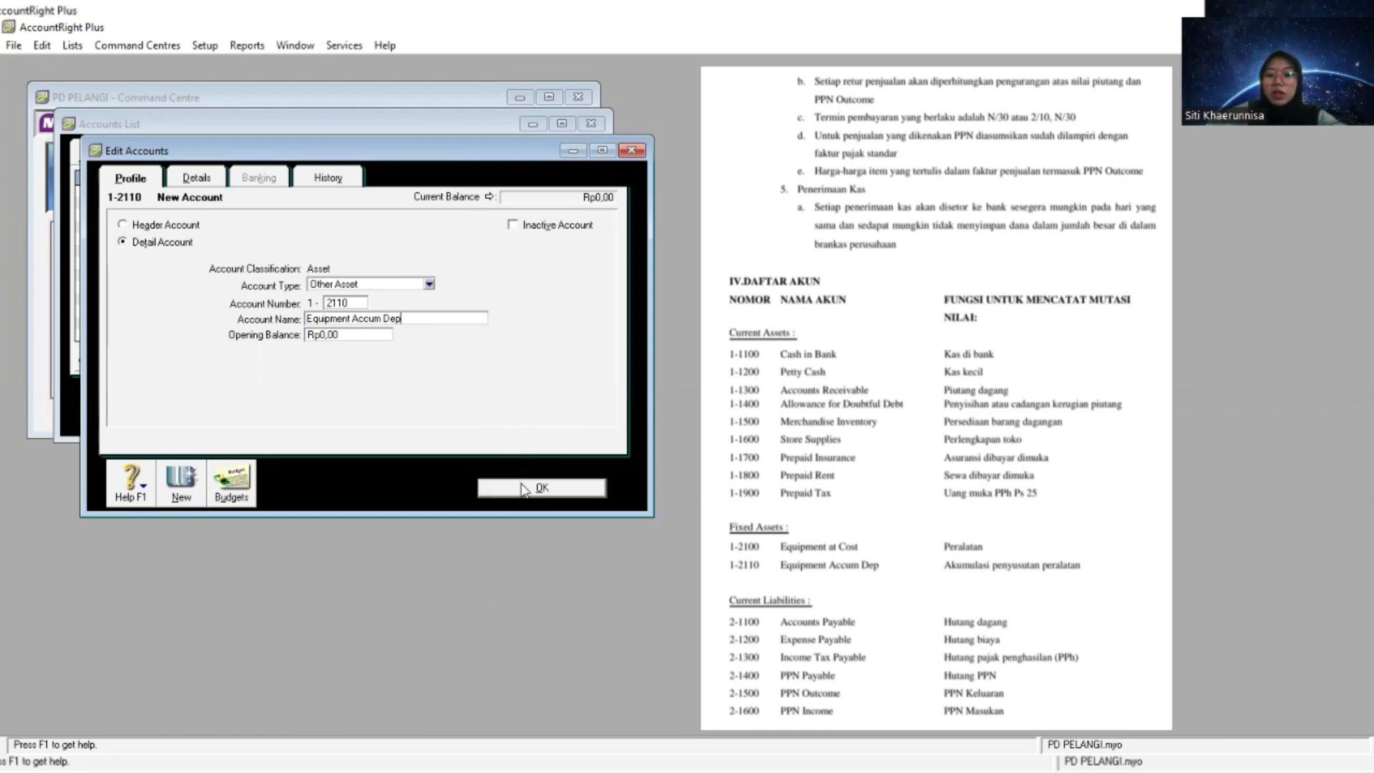
{"action": "left_click", "coordinate": [523, 489]}
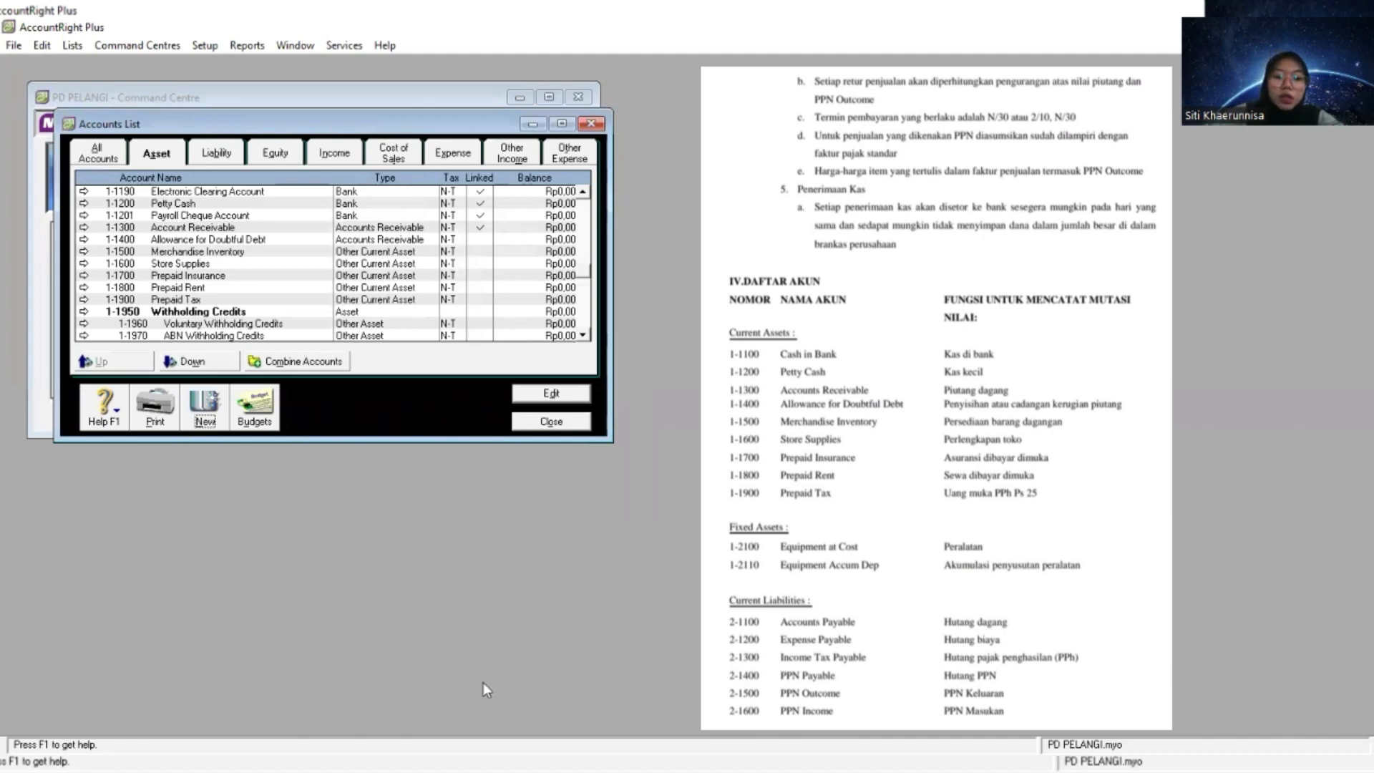
- Create a Liability header account numbered 2-1000 and name it Current Liabilities
{"action": "key", "text": "alt+Tab"}
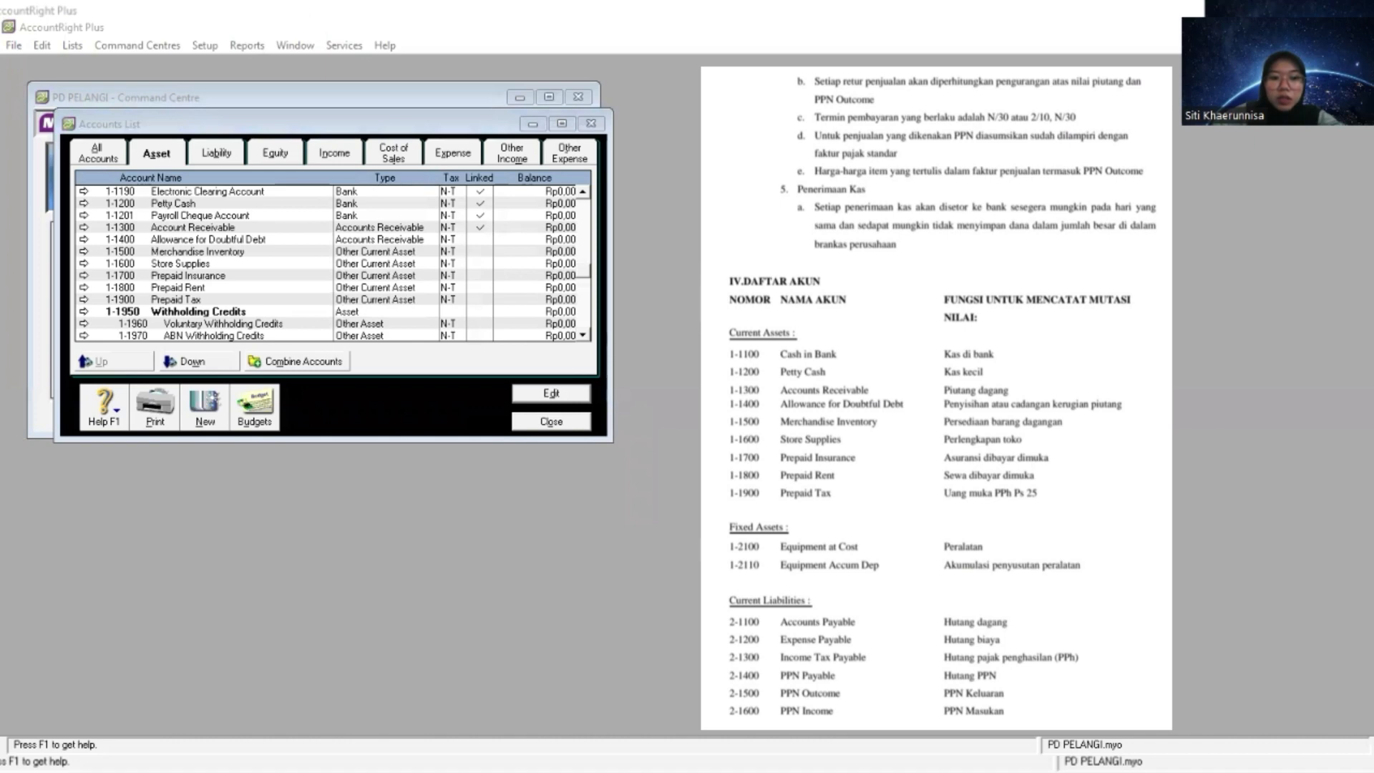
{"action": "key", "text": "alt+Tab"}
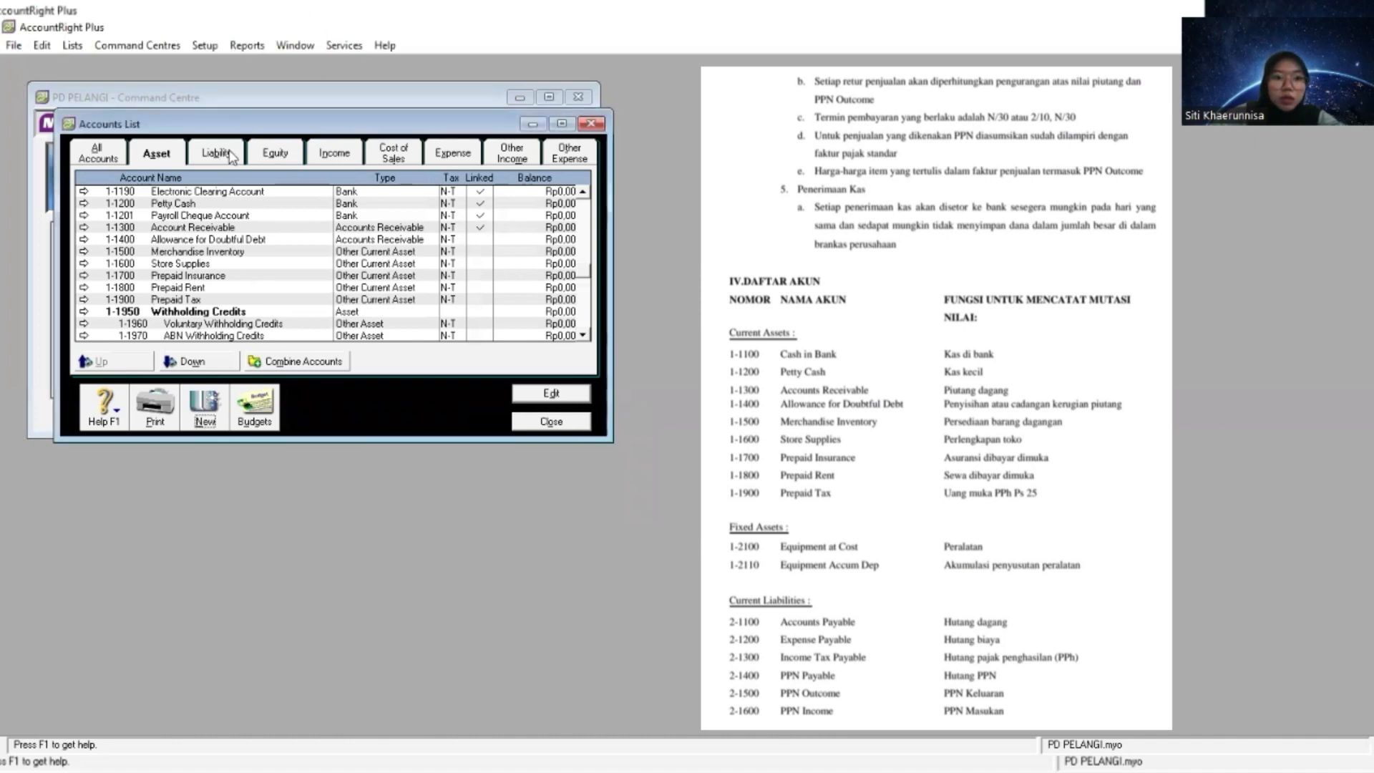
{"action": "left_click", "coordinate": [217, 154]}
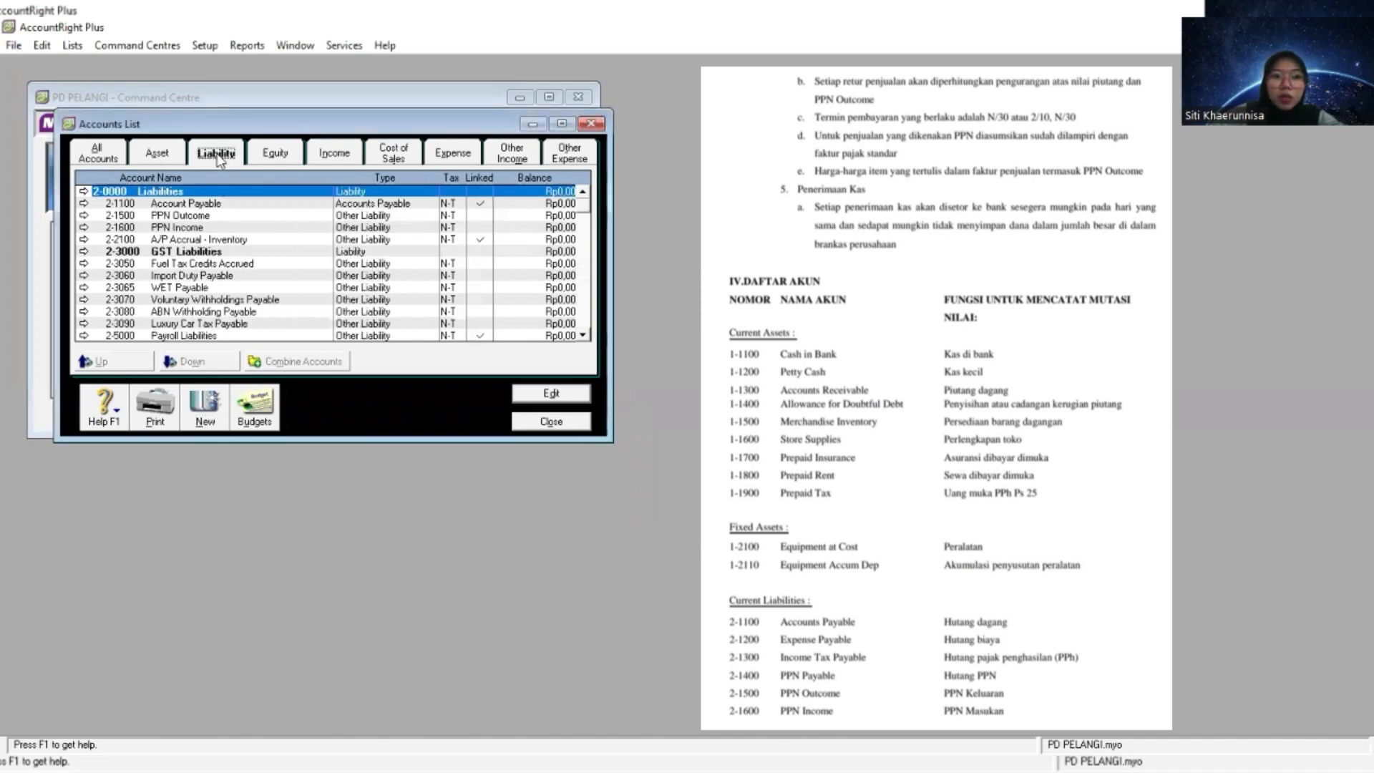
{"action": "left_click", "coordinate": [213, 402]}
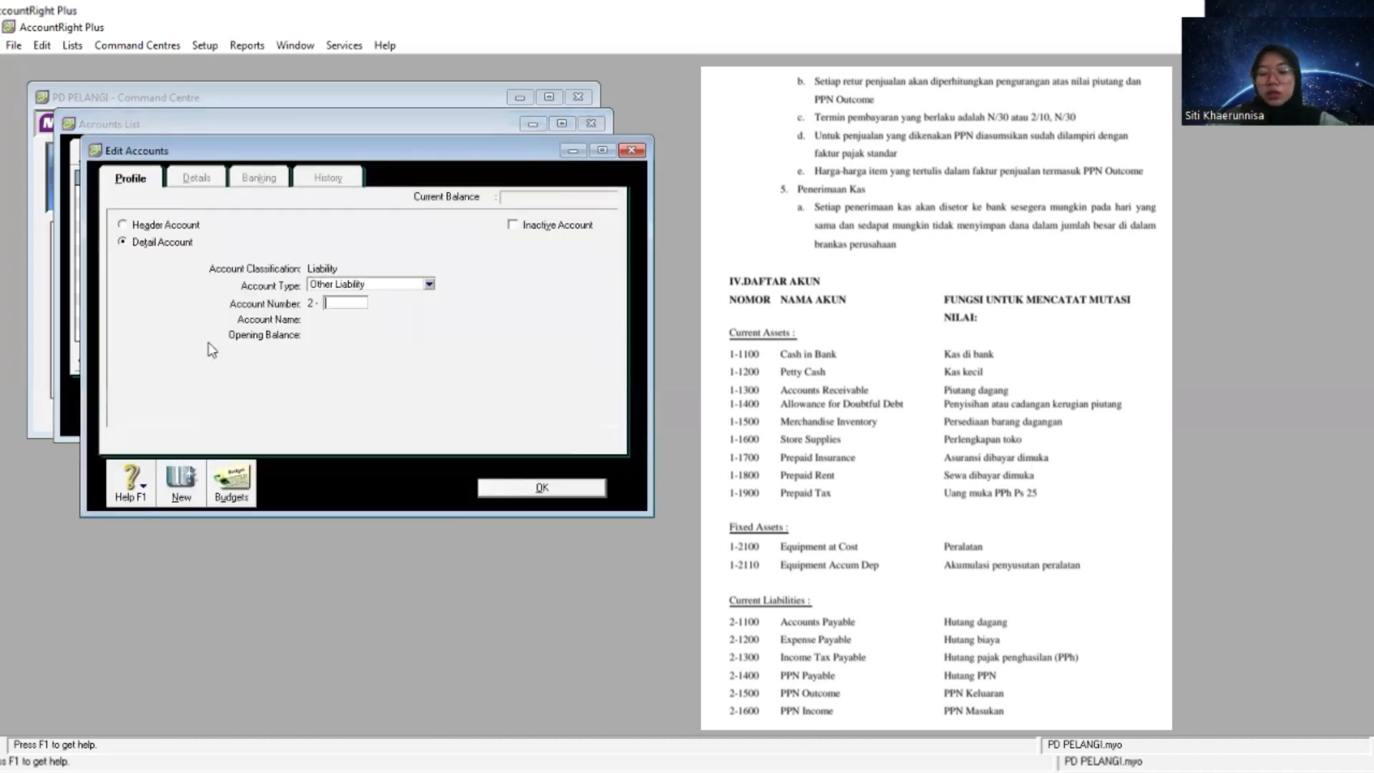
{"action": "left_click", "coordinate": [189, 226]}
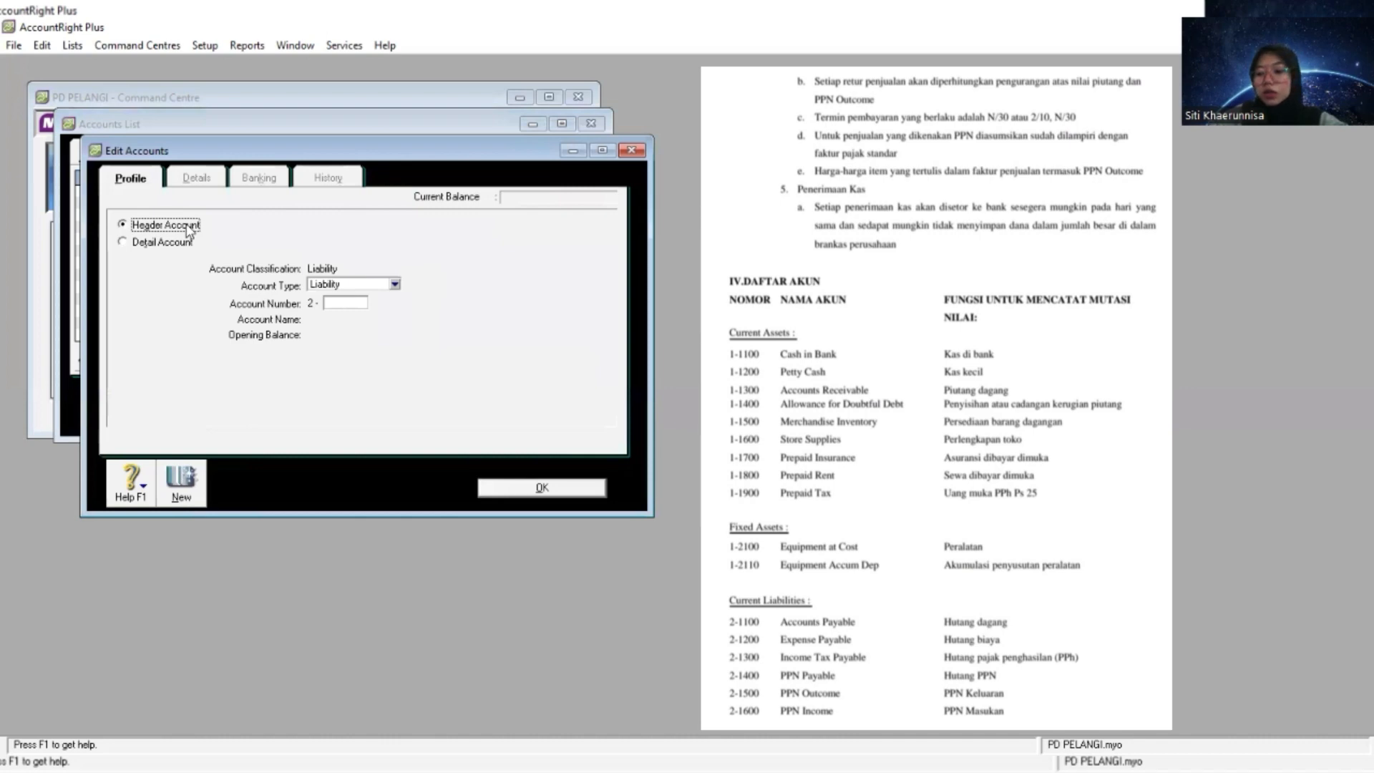
{"action": "left_click", "coordinate": [350, 302]}
{"action": "type", "text": "1000"}
{"action": "key", "text": "Tab"}
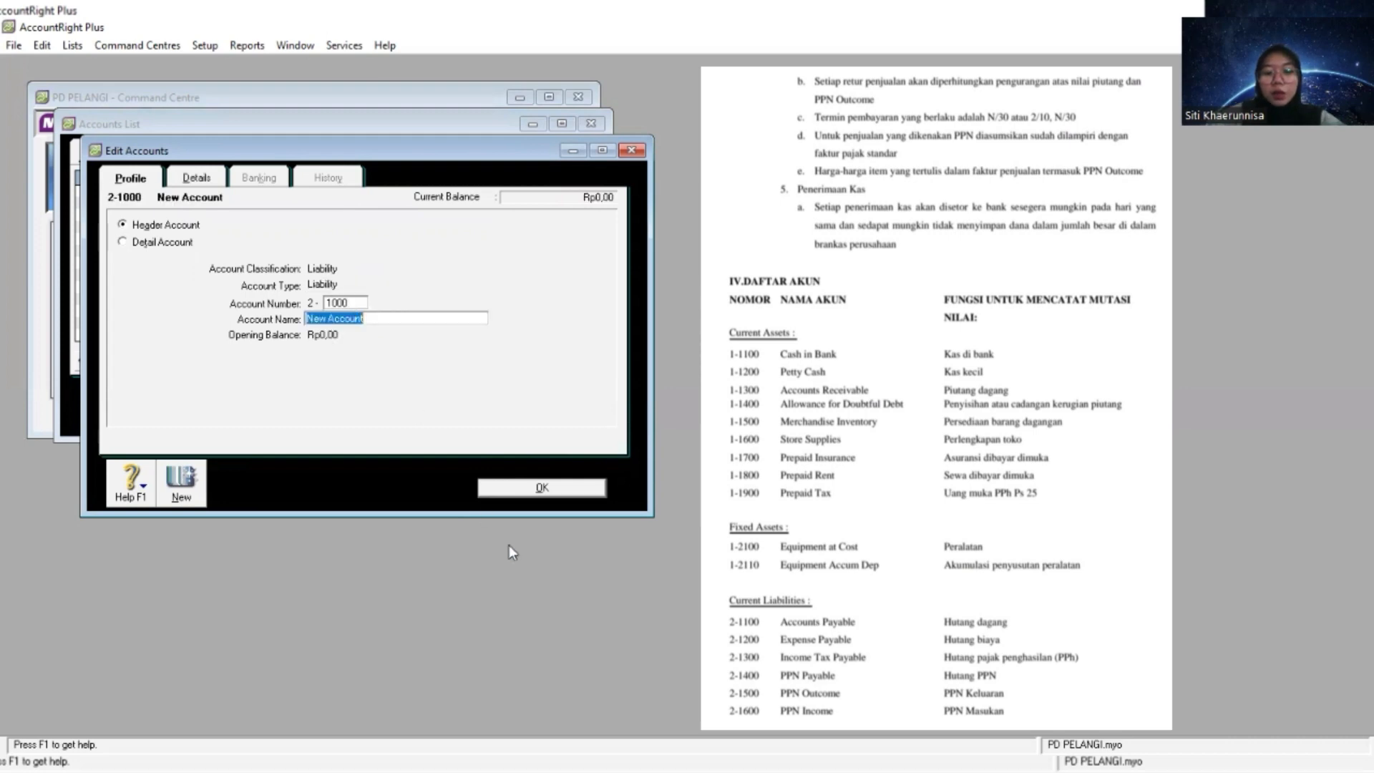
{"action": "key", "text": "alt+Tab"}
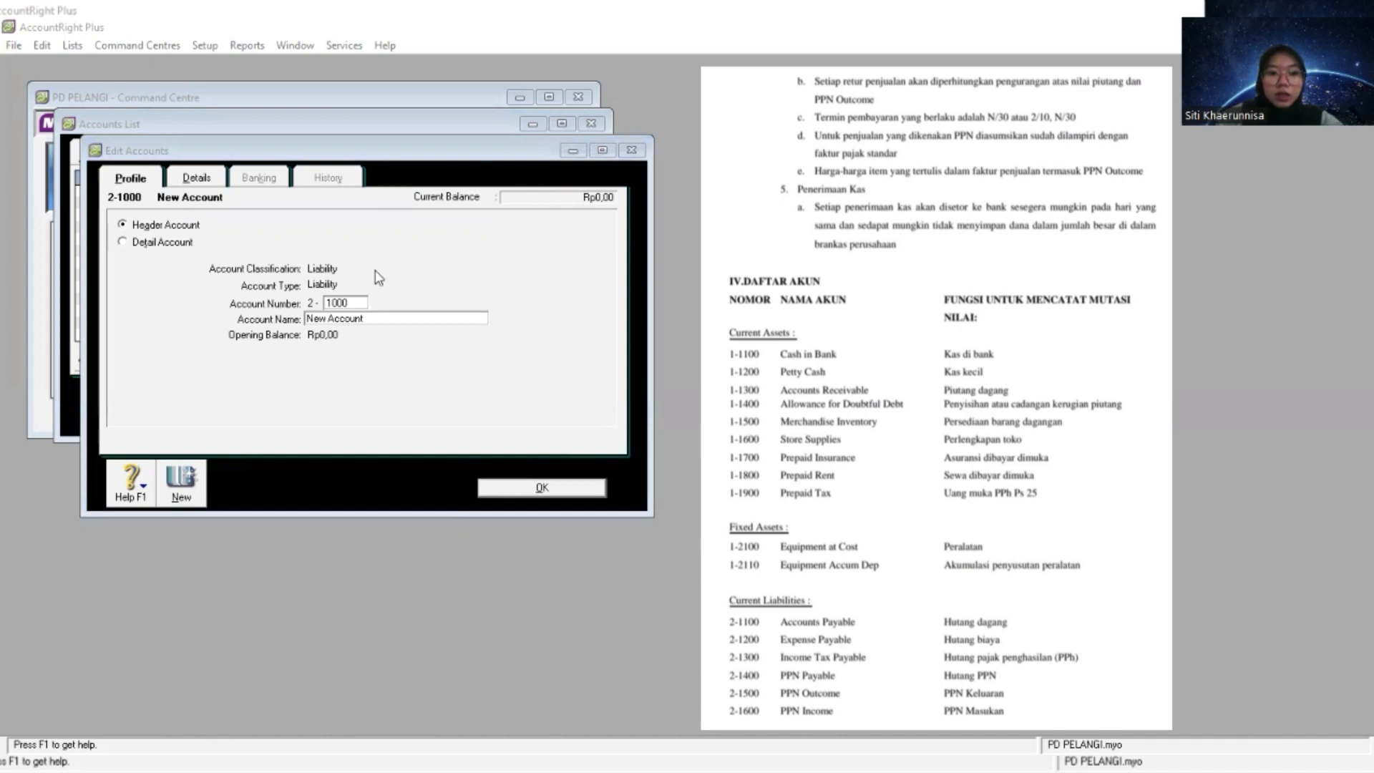
{"action": "left_click", "coordinate": [383, 318]}
{"action": "right_click", "coordinate": [381, 319]}
{"action": "left_click", "coordinate": [457, 397]}
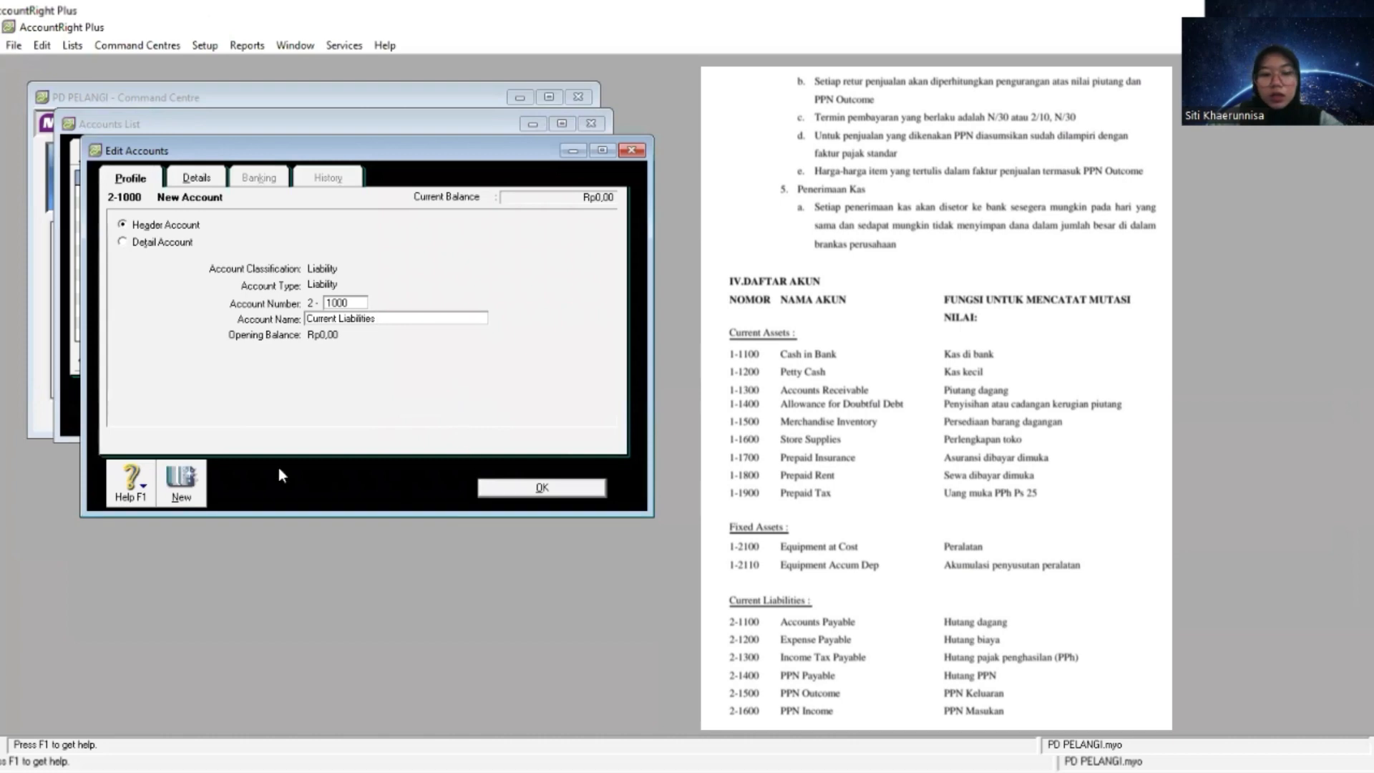
- Start a new detail account and set its type to Other Current Liability
{"action": "left_click", "coordinate": [184, 485]}
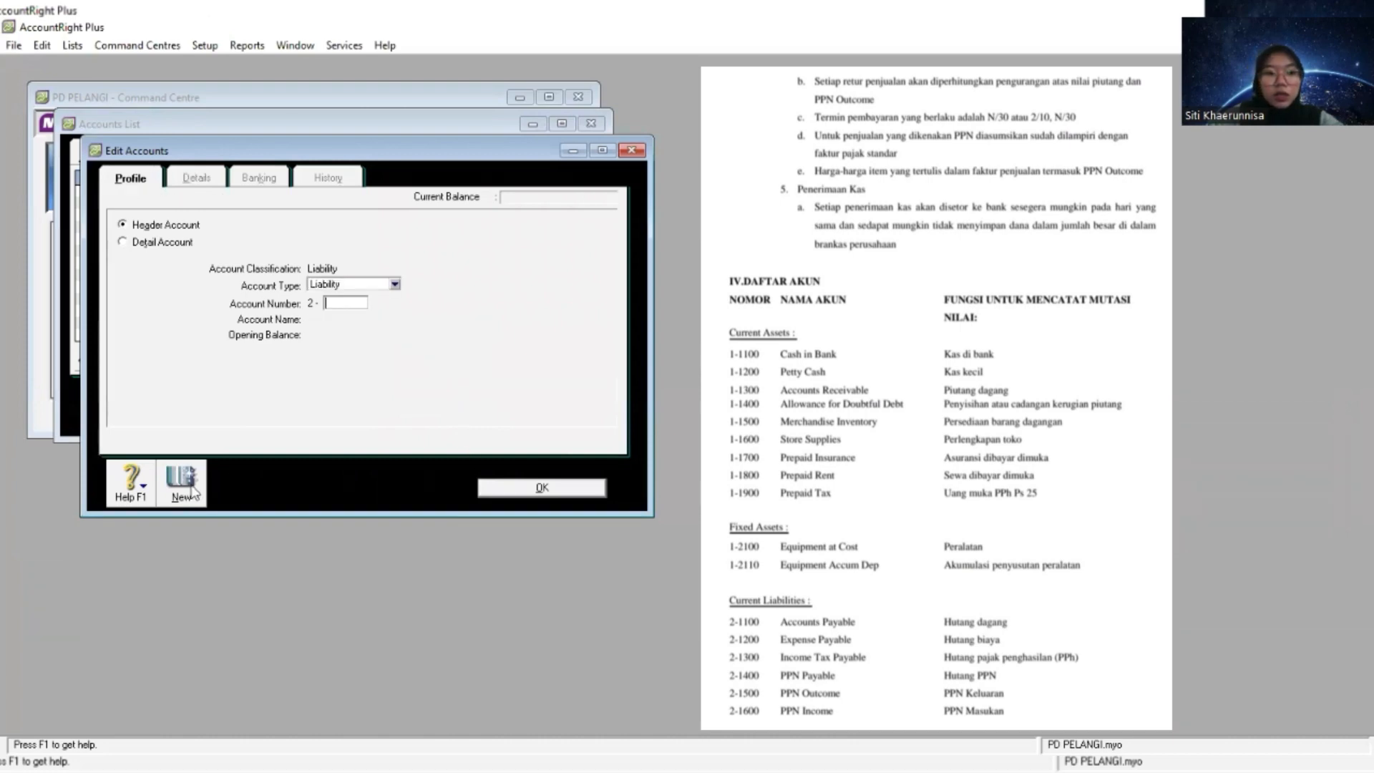
{"action": "left_click", "coordinate": [142, 246]}
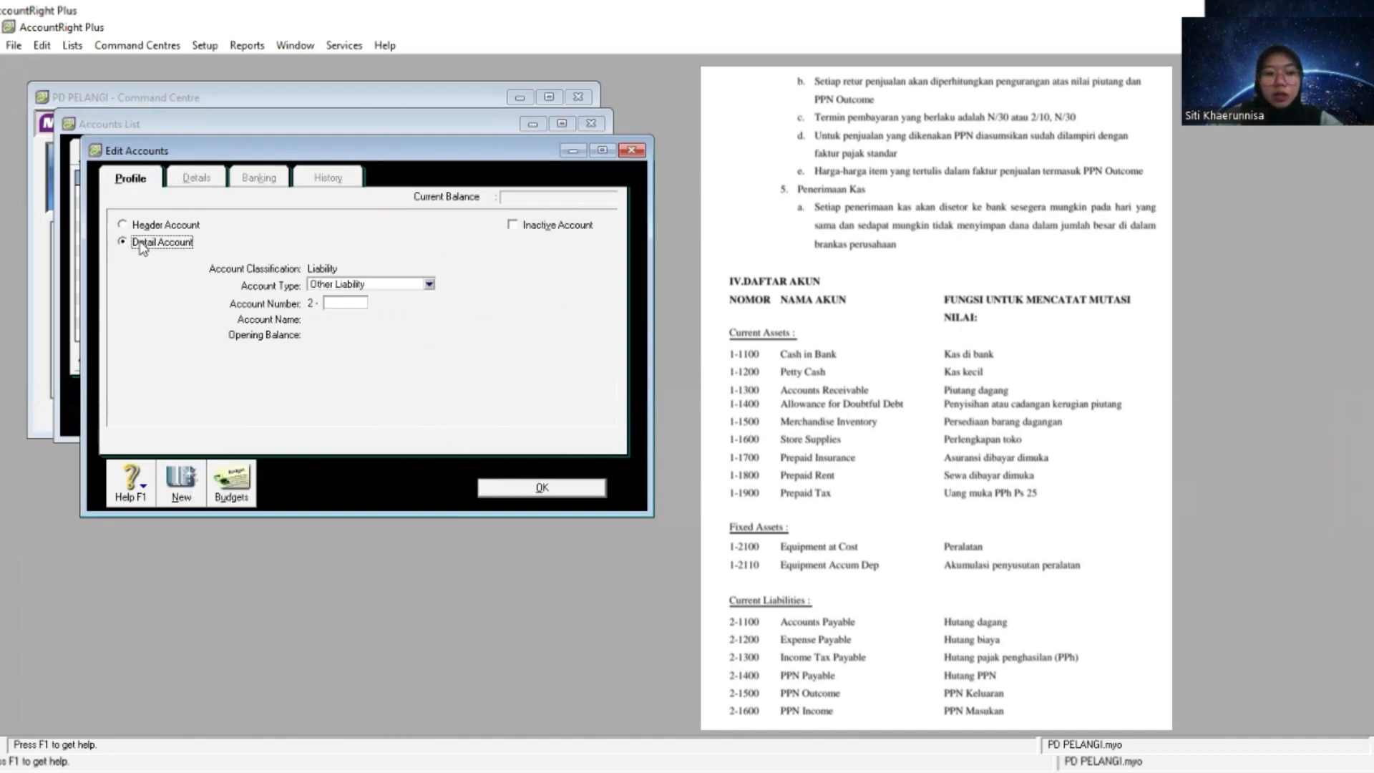
{"action": "left_click", "coordinate": [430, 284]}
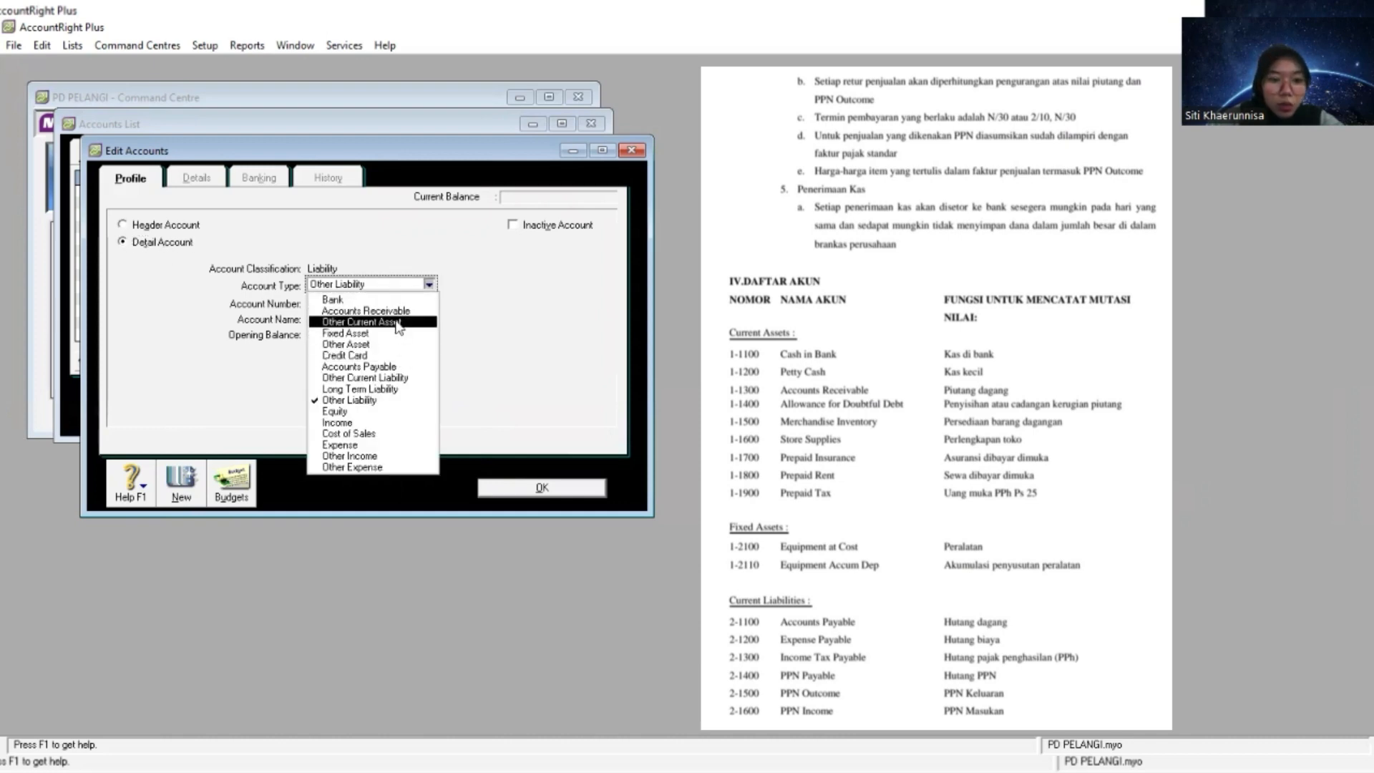
{"action": "left_click", "coordinate": [396, 378]}
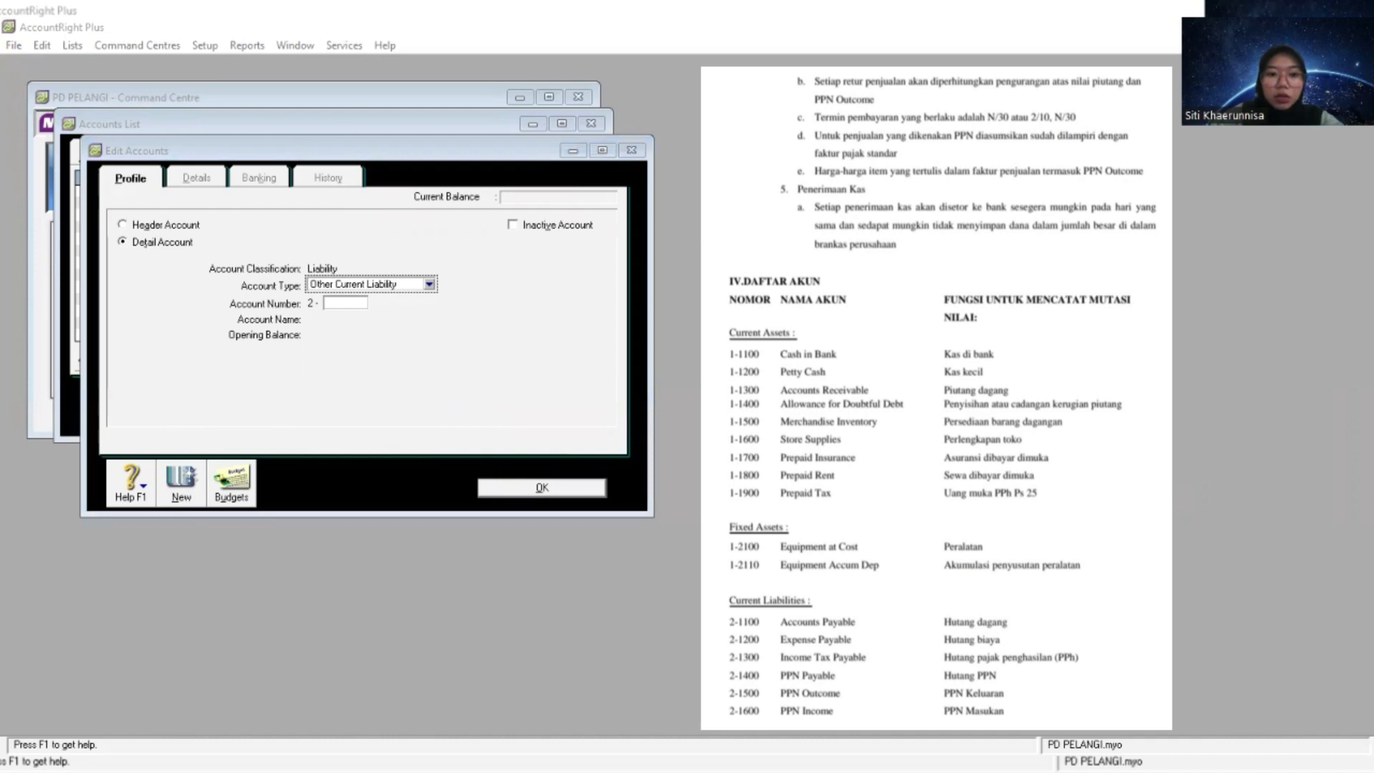
{"action": "left_click", "coordinate": [591, 666]}
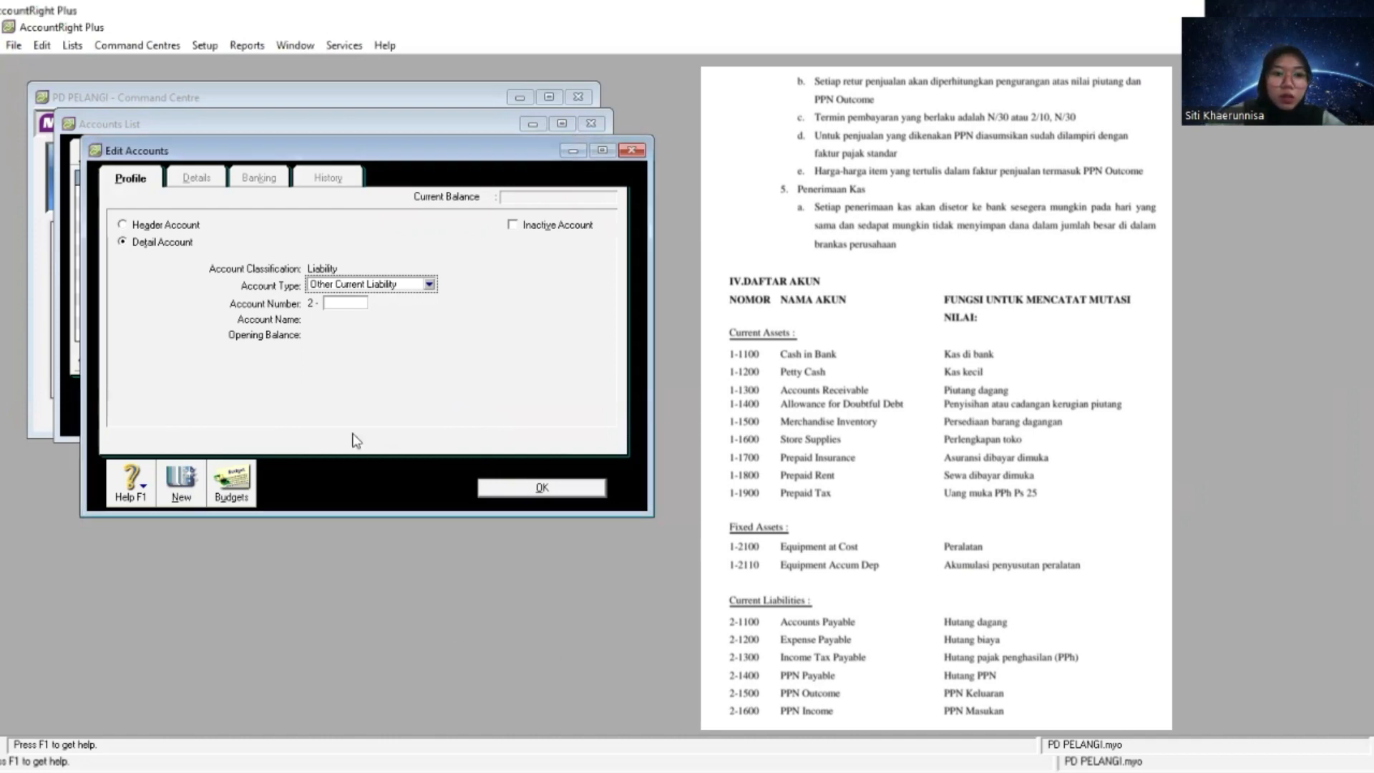
- Try to number the new liability account 2-1100
{"action": "left_click", "coordinate": [350, 303]}
{"action": "type", "text": "1100"}
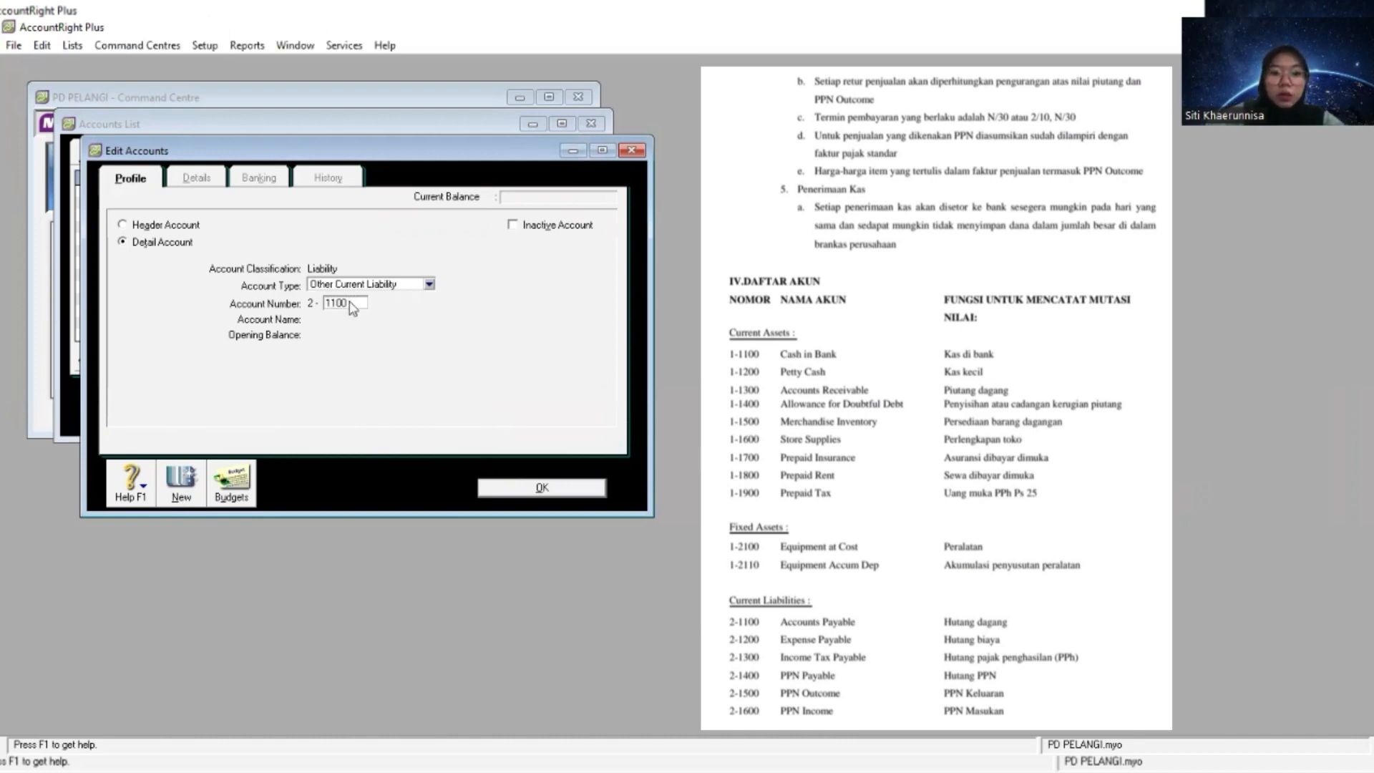
{"action": "key", "text": "Tab"}
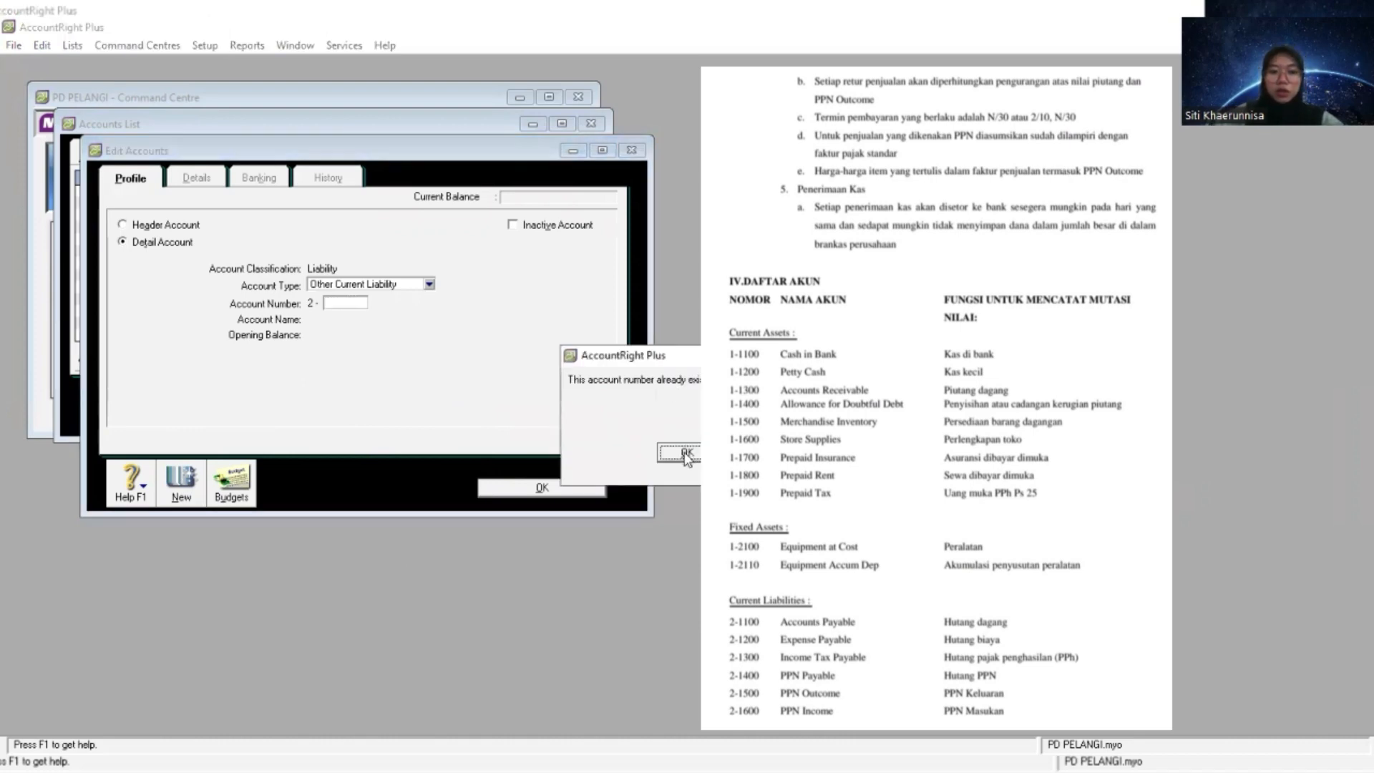
{"action": "left_click", "coordinate": [685, 454]}
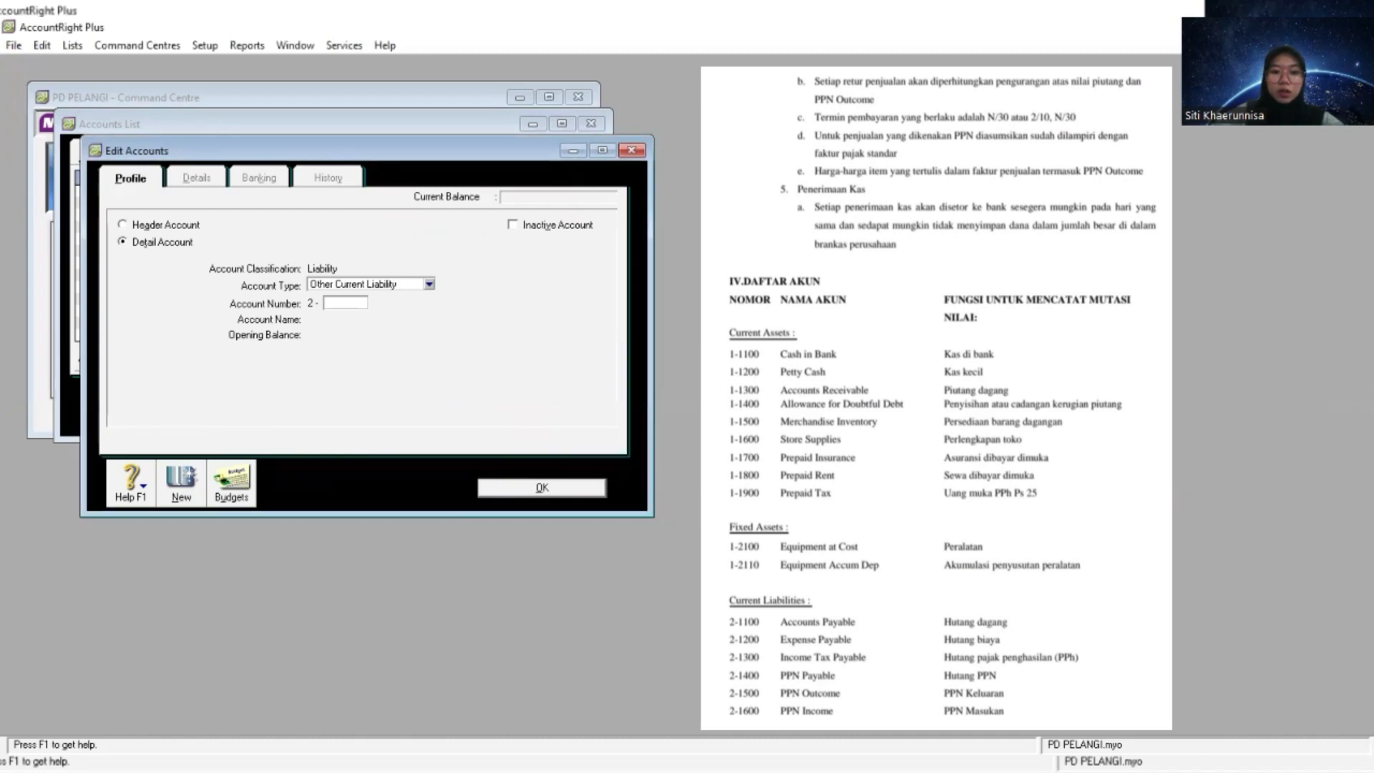
- Number the new Other Current Liability account 2-1200 and name it Expense Payable
{"action": "key", "text": "alt+Tab"}
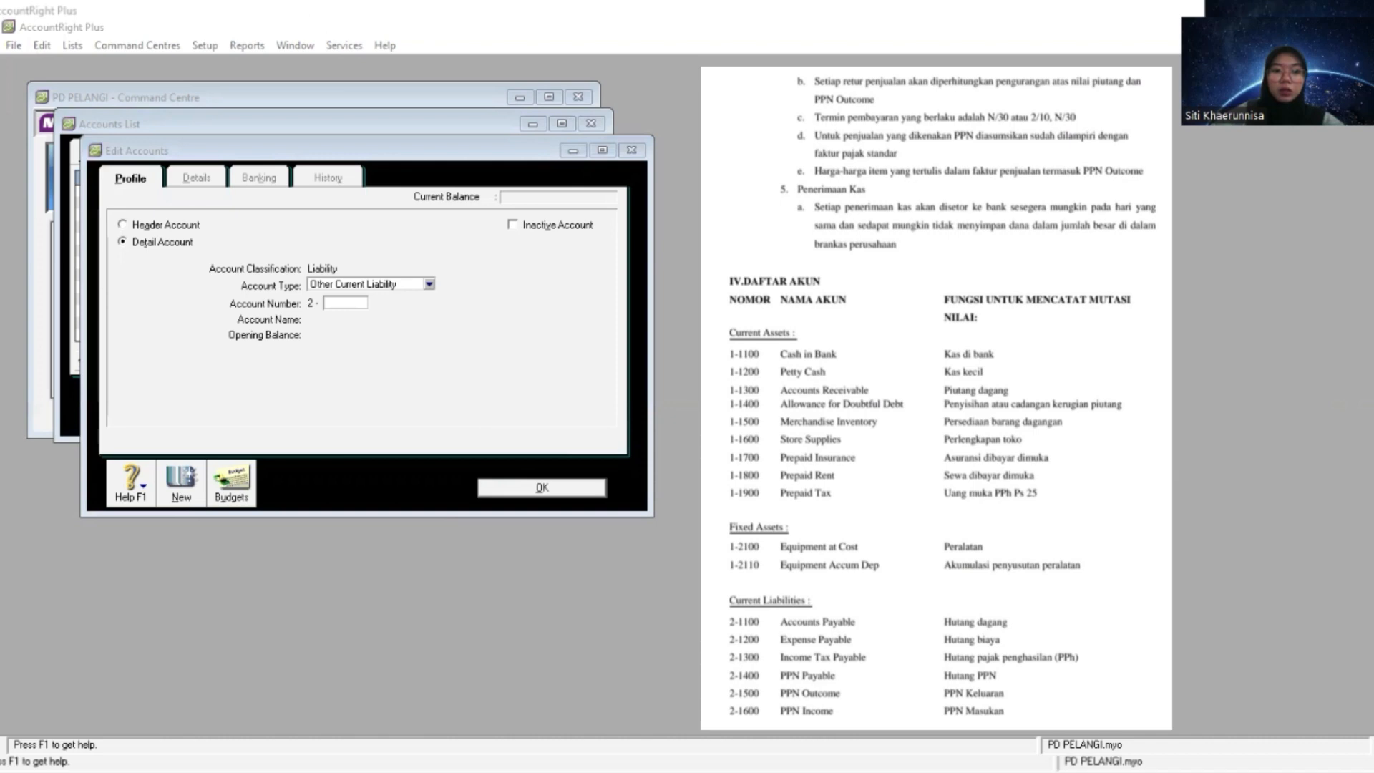
{"action": "left_click", "coordinate": [401, 368]}
{"action": "type", "text": "1200"}
{"action": "key", "text": "Tab"}
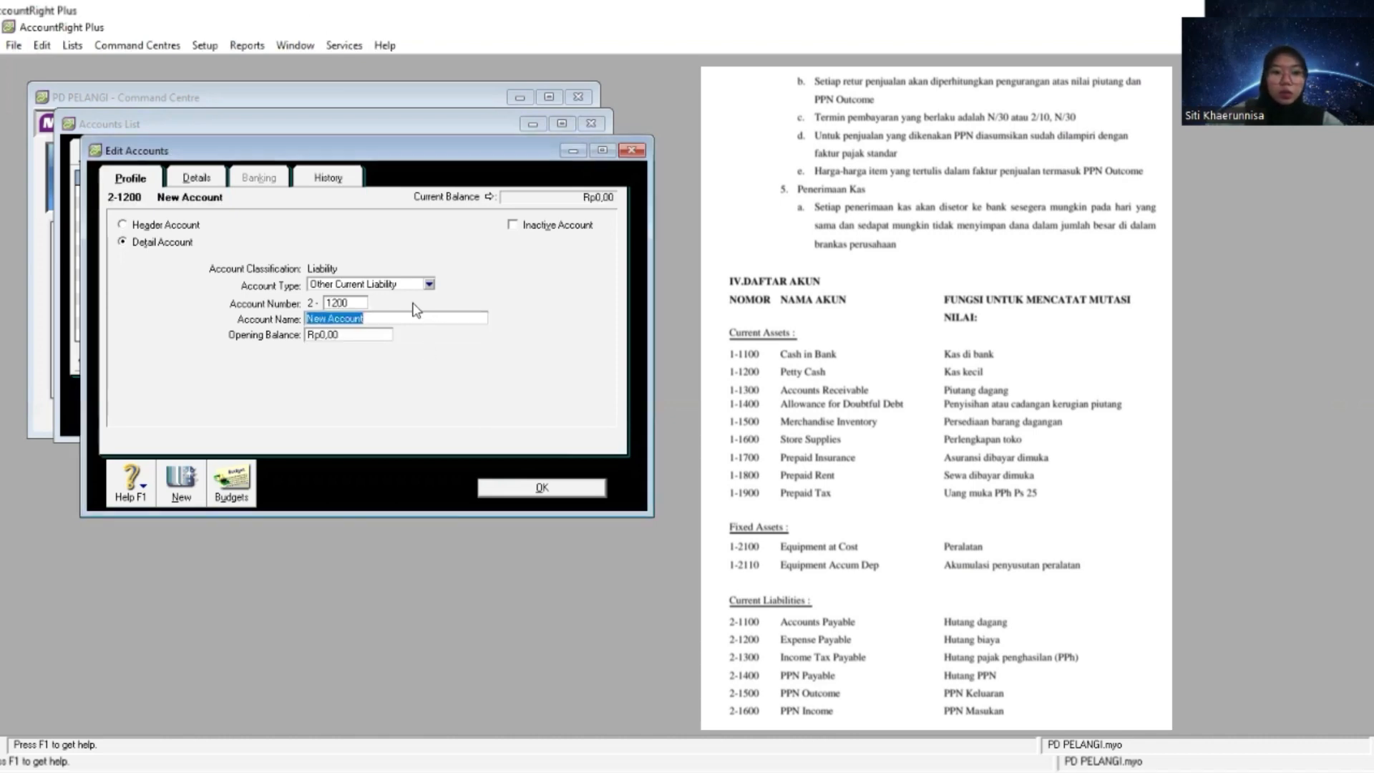
{"action": "right_click", "coordinate": [412, 319]}
{"action": "left_click", "coordinate": [466, 390]}
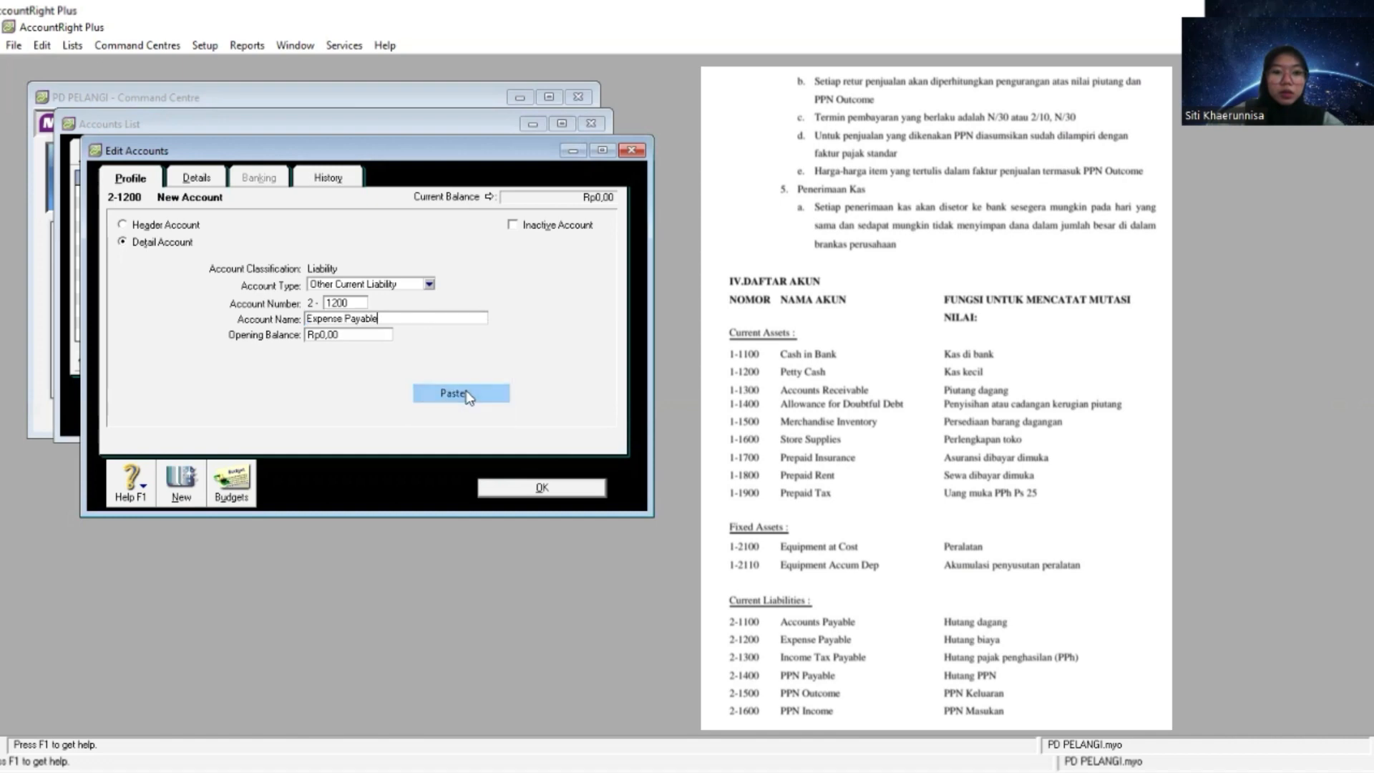
- Create an Other Current Liability detail account numbered 2-1300 and name it Income Tax Payable
{"action": "left_click", "coordinate": [179, 486]}
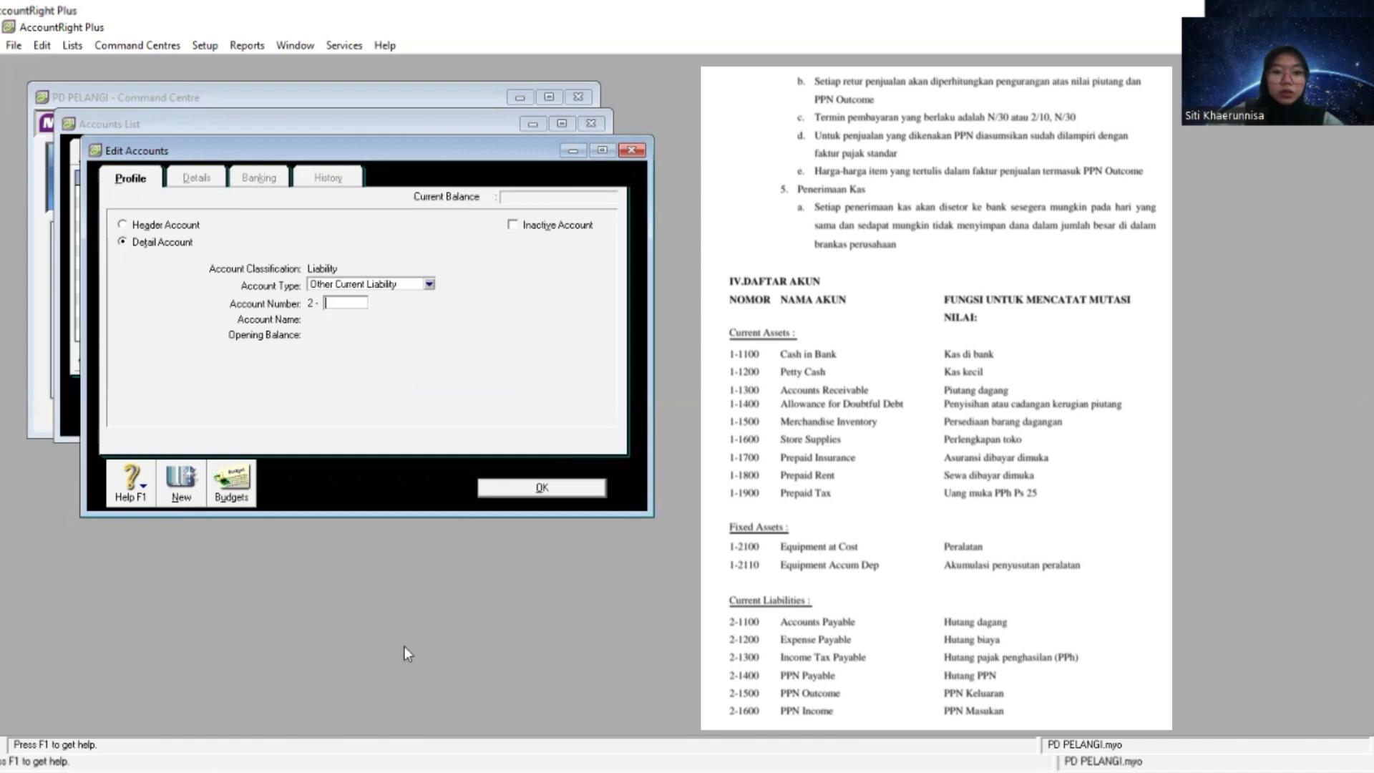
{"action": "key", "text": "alt+Tab"}
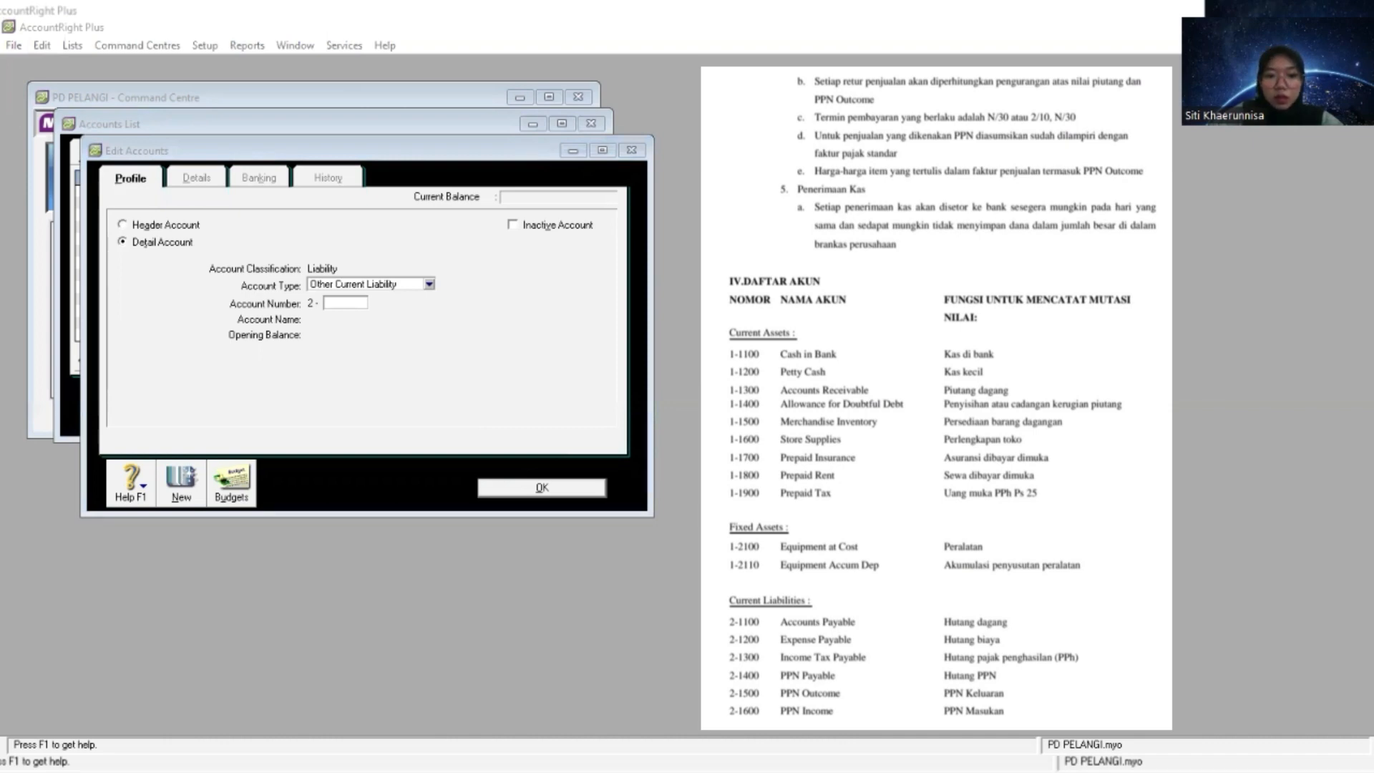
{"action": "left_click", "coordinate": [342, 303]}
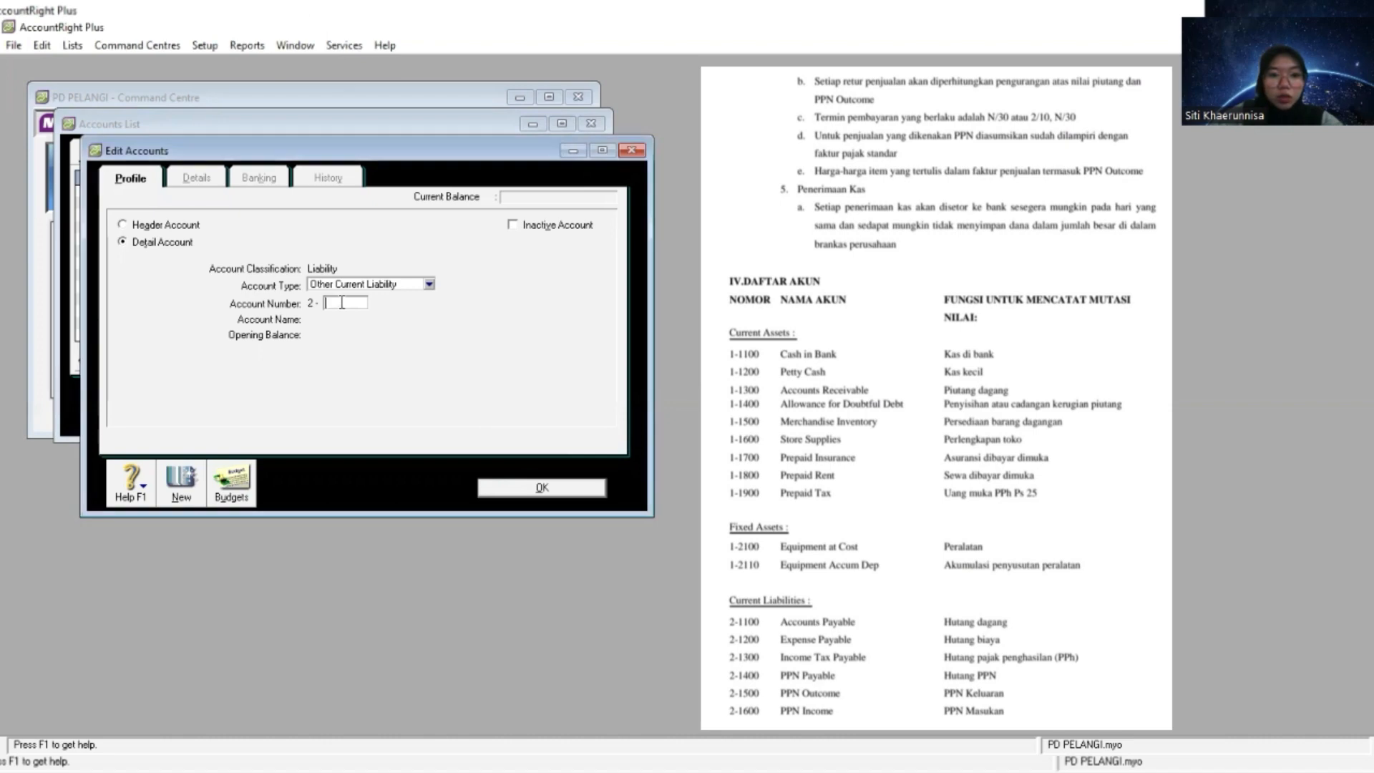
{"action": "type", "text": "1300"}
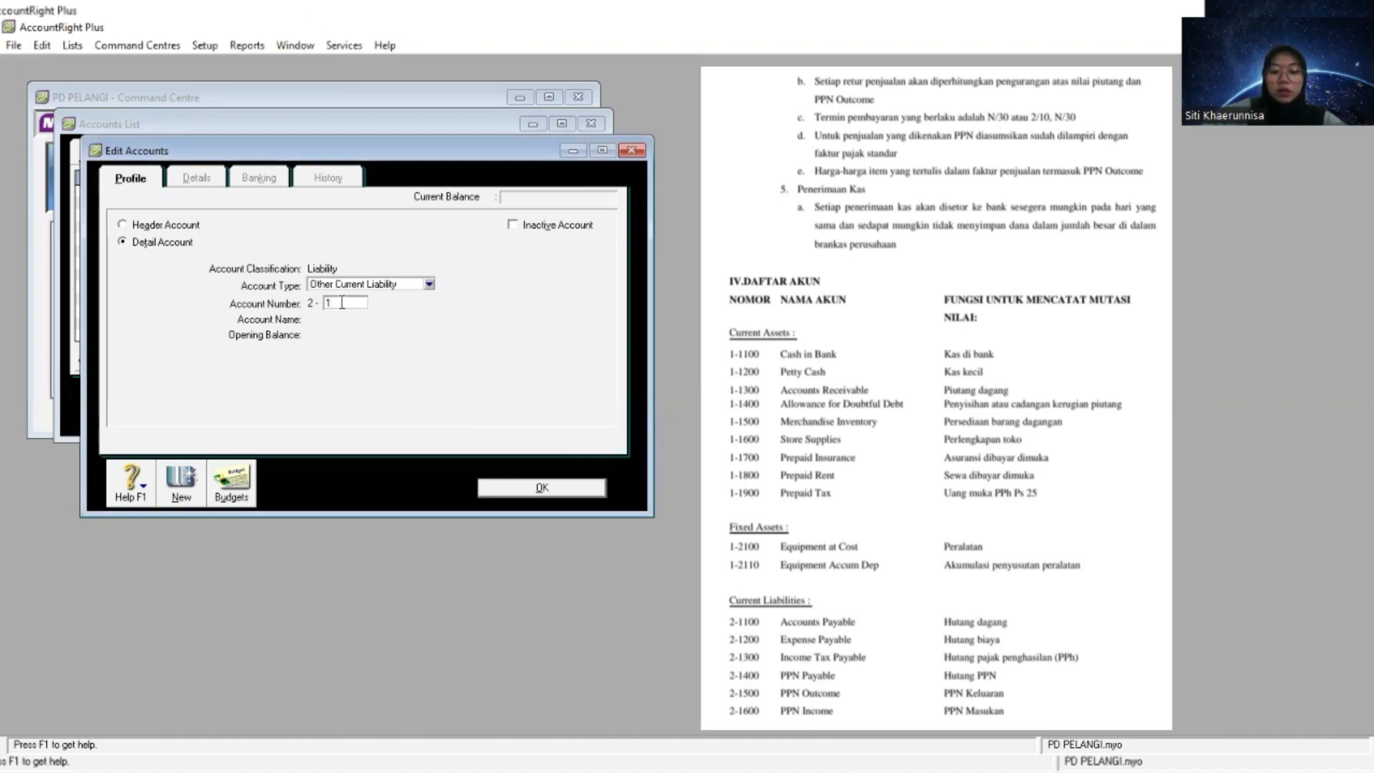
{"action": "key", "text": "Tab"}
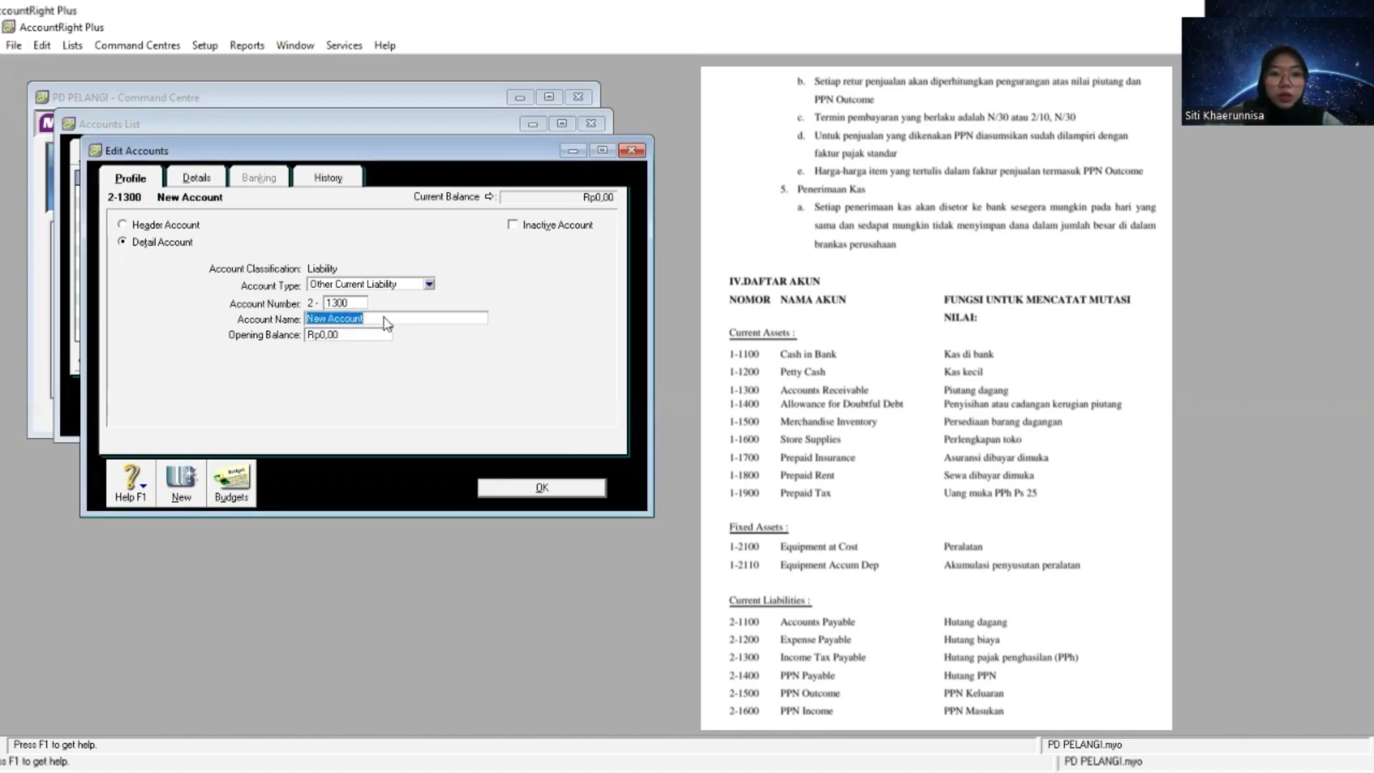
{"action": "right_click", "coordinate": [385, 321]}
{"action": "left_click", "coordinate": [455, 397]}
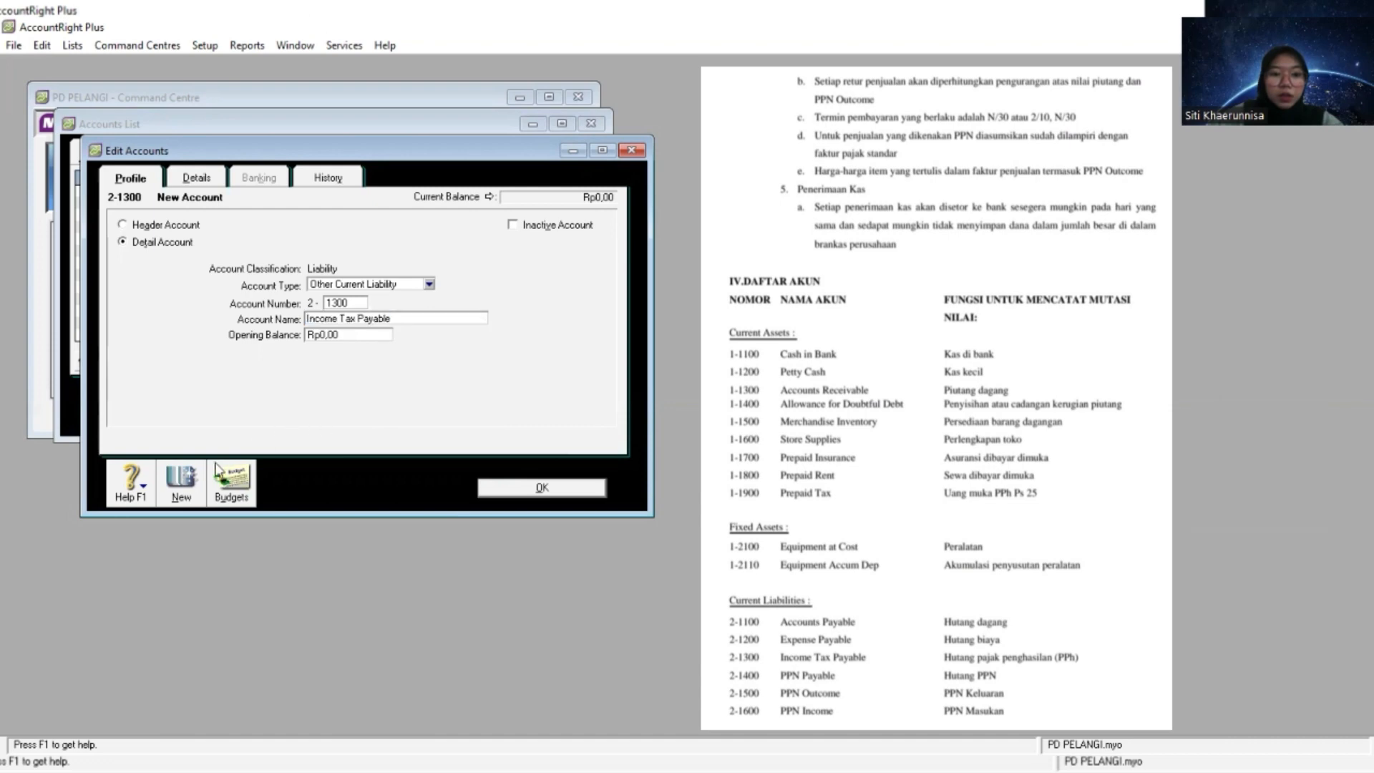
- Create an Other Current Liability detail account numbered 2-1400 and name it PPN Payable
{"action": "left_click", "coordinate": [180, 481]}
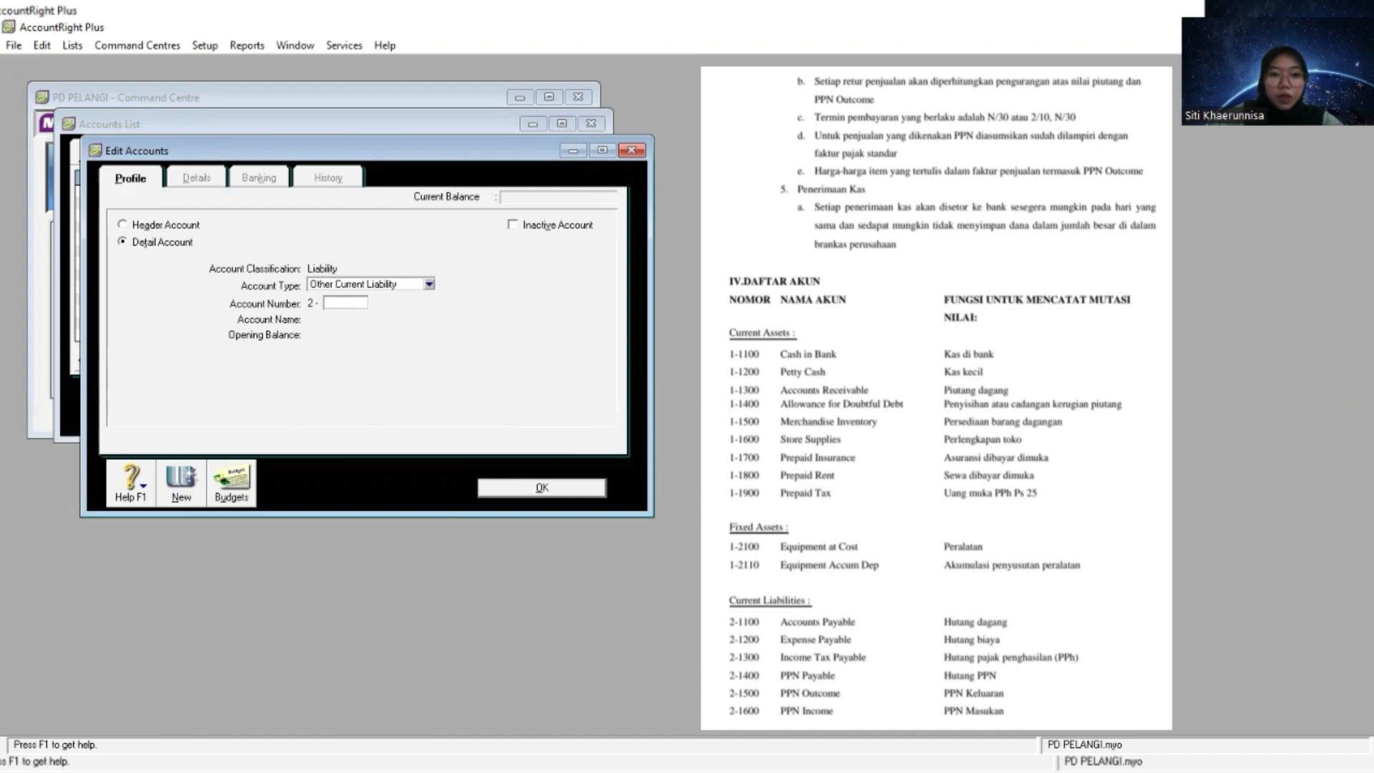
{"action": "key", "text": "alt+Tab"}
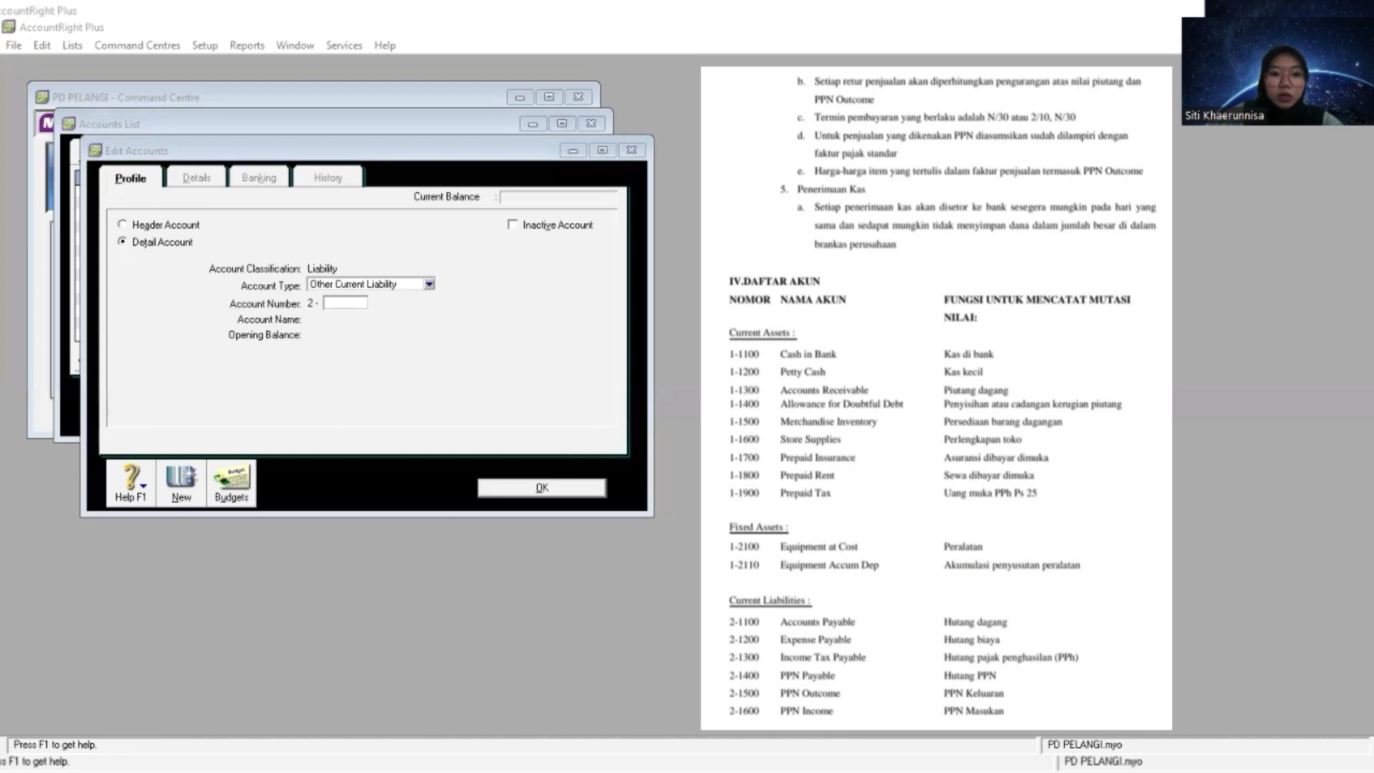
{"action": "key", "text": "alt+Tab"}
{"action": "type", "text": "1400"}
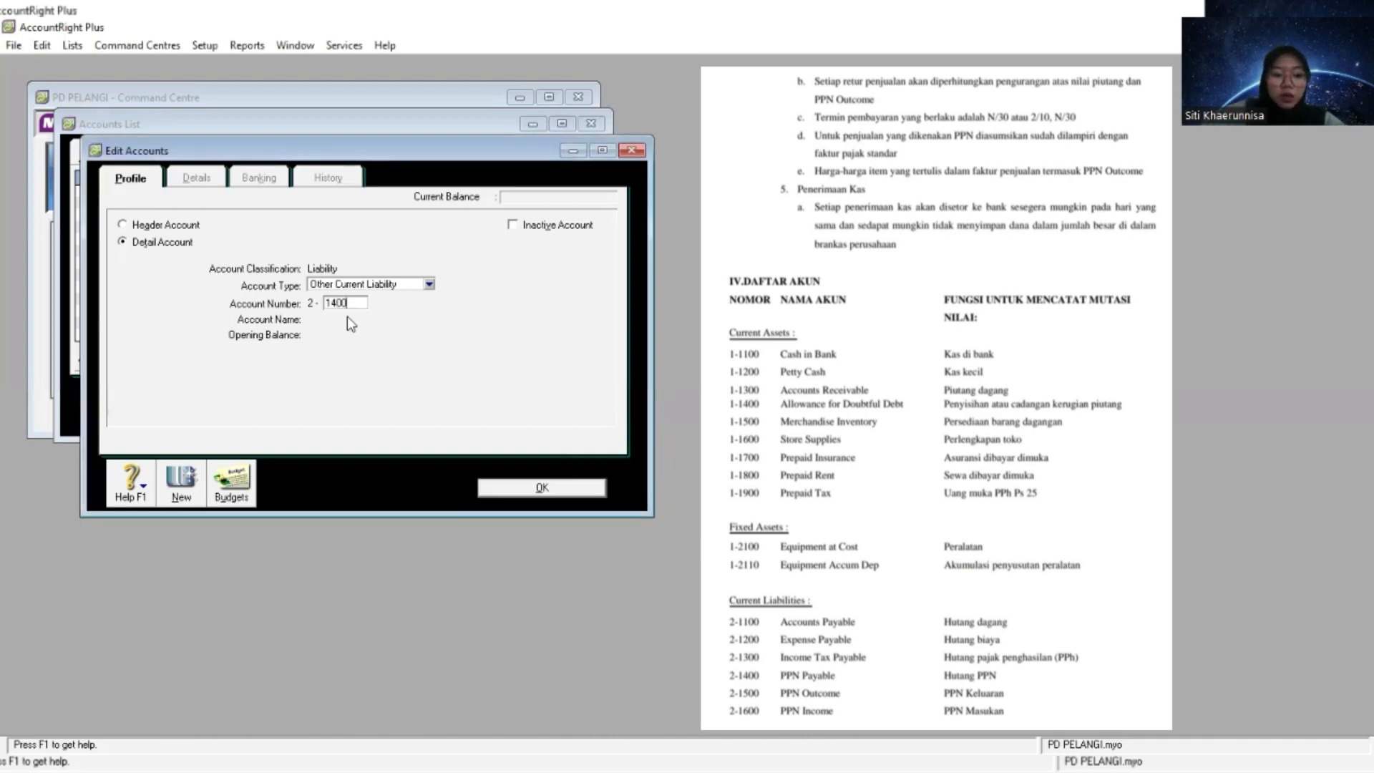
{"action": "key", "text": "Tab"}
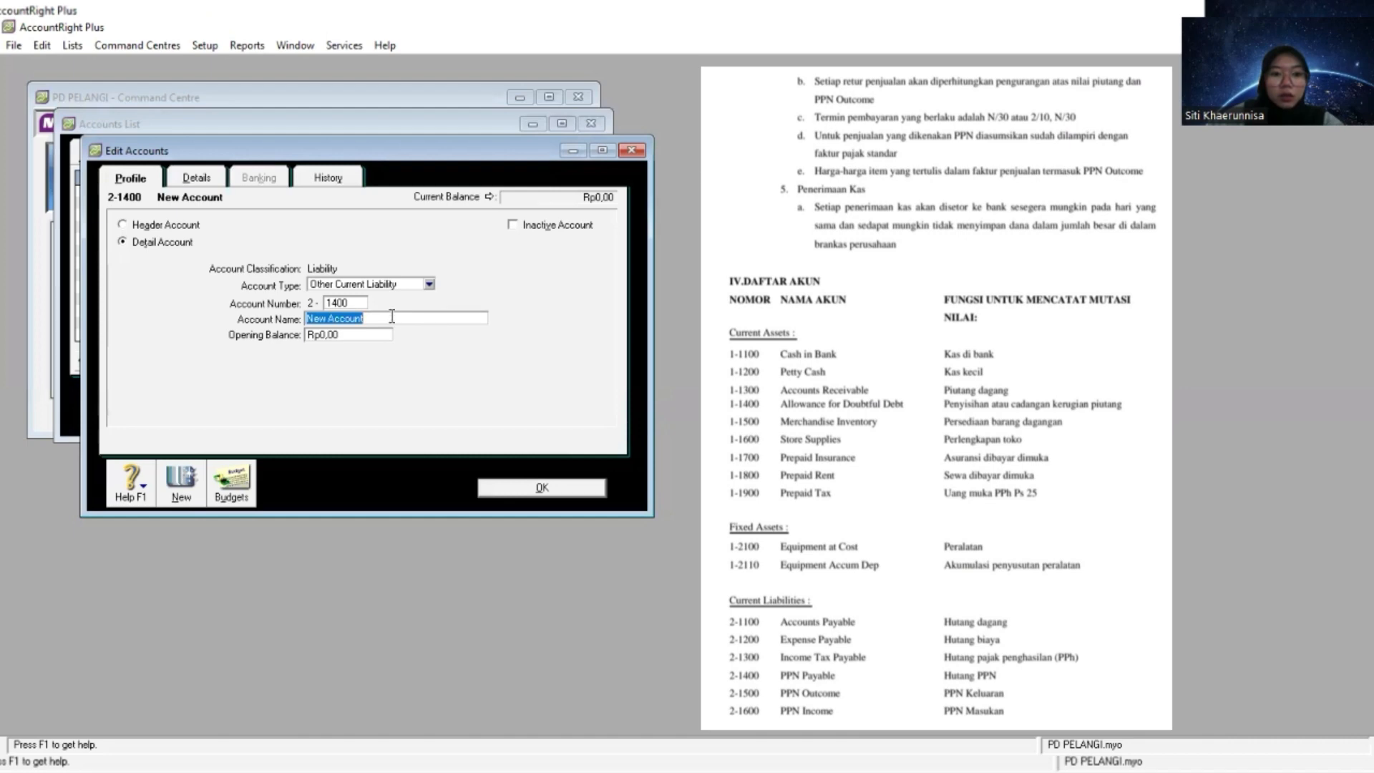
{"action": "right_click", "coordinate": [392, 317]}
{"action": "left_click", "coordinate": [431, 390]}
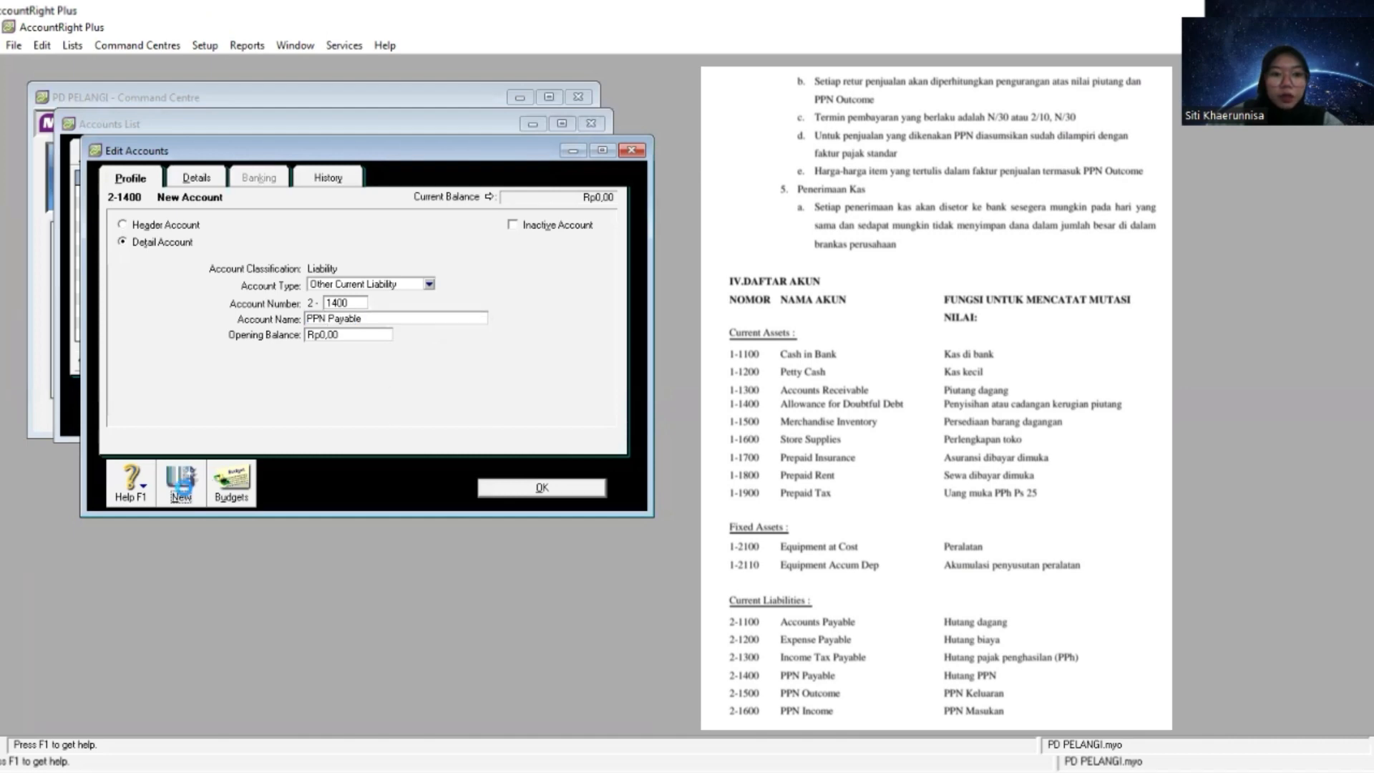
- Try to create an Other Current Liability detail account numbered 2-1500
{"action": "left_click", "coordinate": [181, 488]}
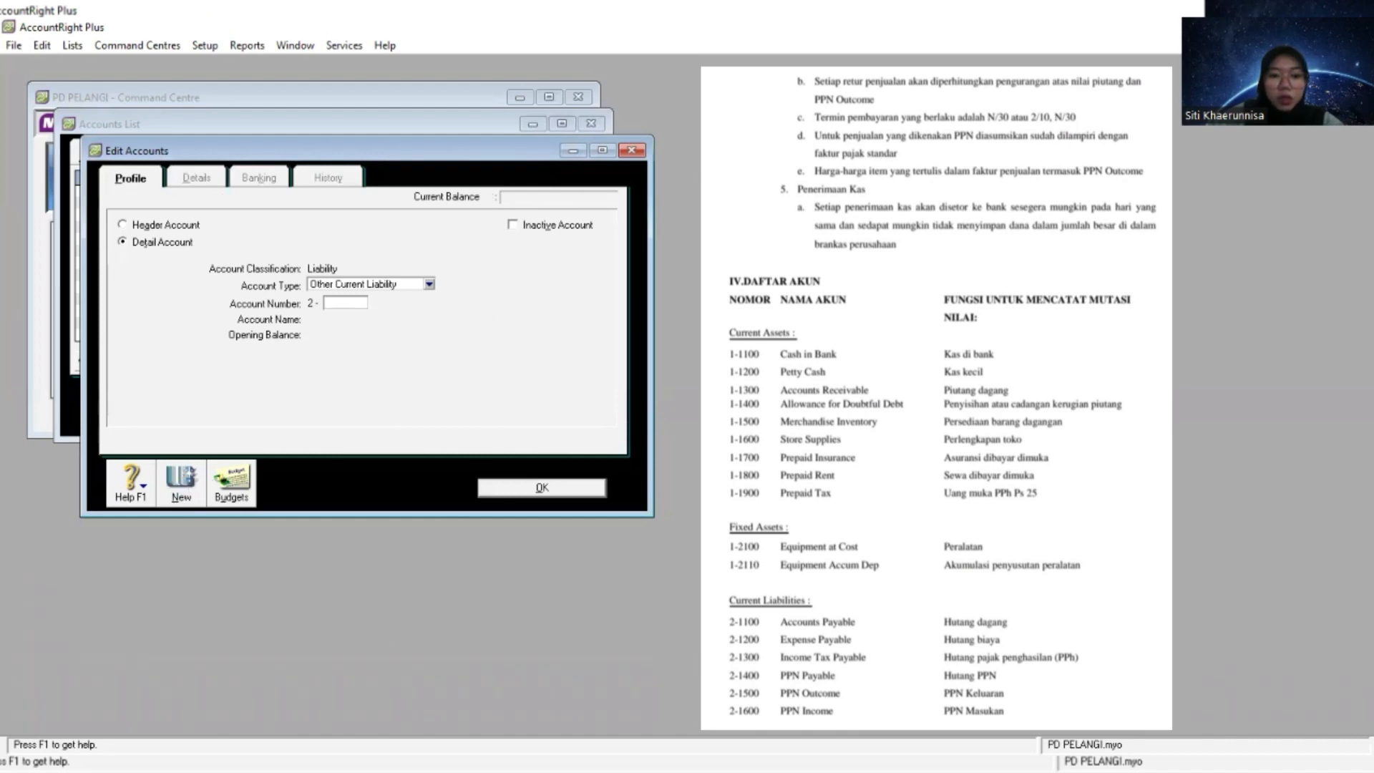
{"action": "key", "text": "alt+Tab"}
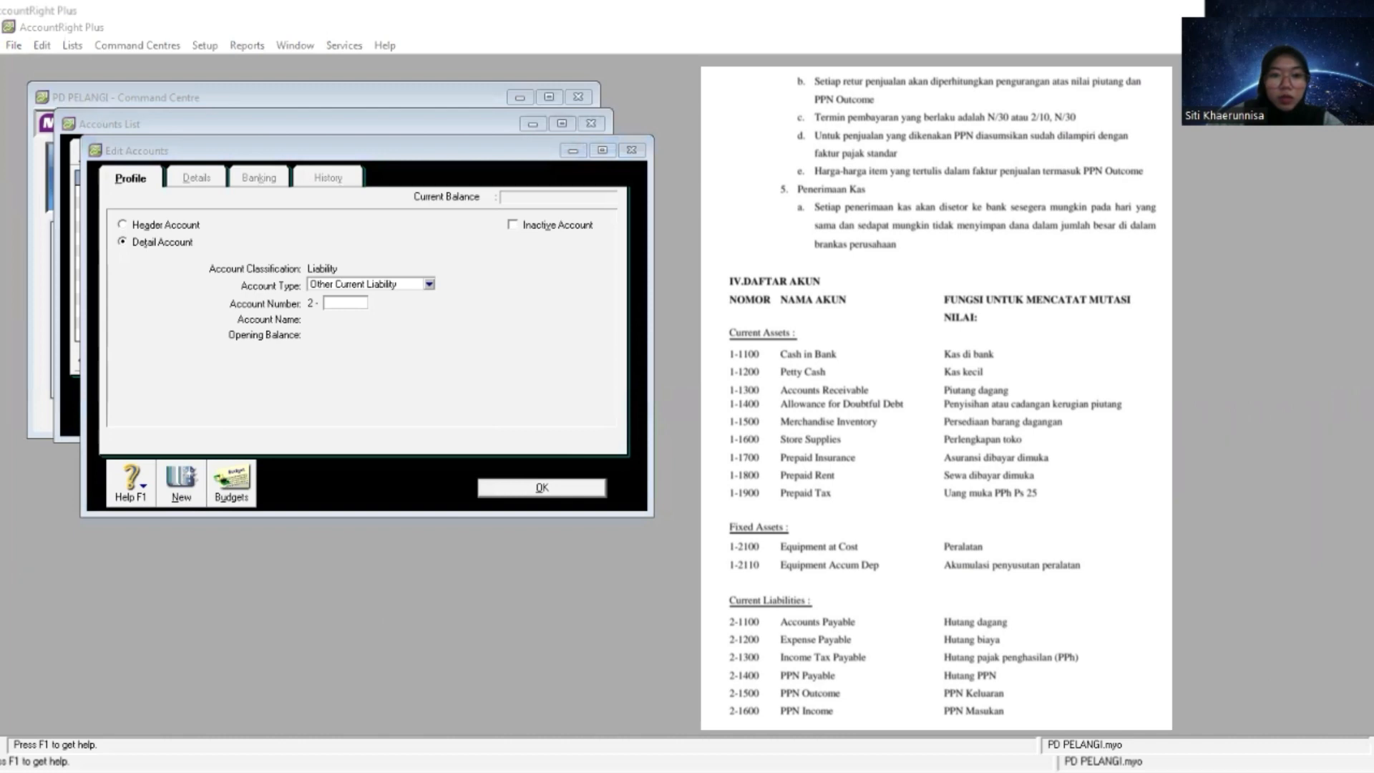
{"action": "left_click", "coordinate": [353, 325]}
{"action": "type", "text": "1500"}
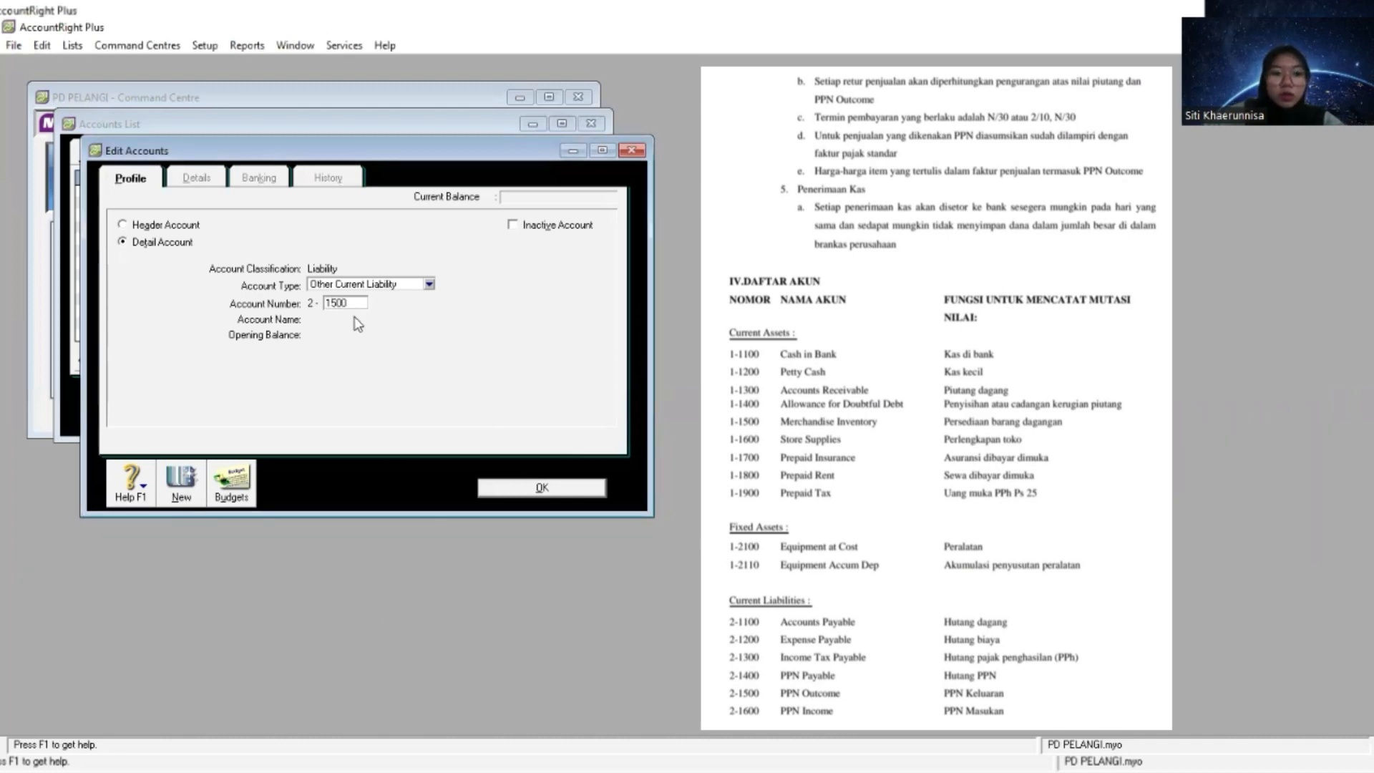
{"action": "key", "text": "Tab"}
{"action": "left_click", "coordinate": [687, 452]}
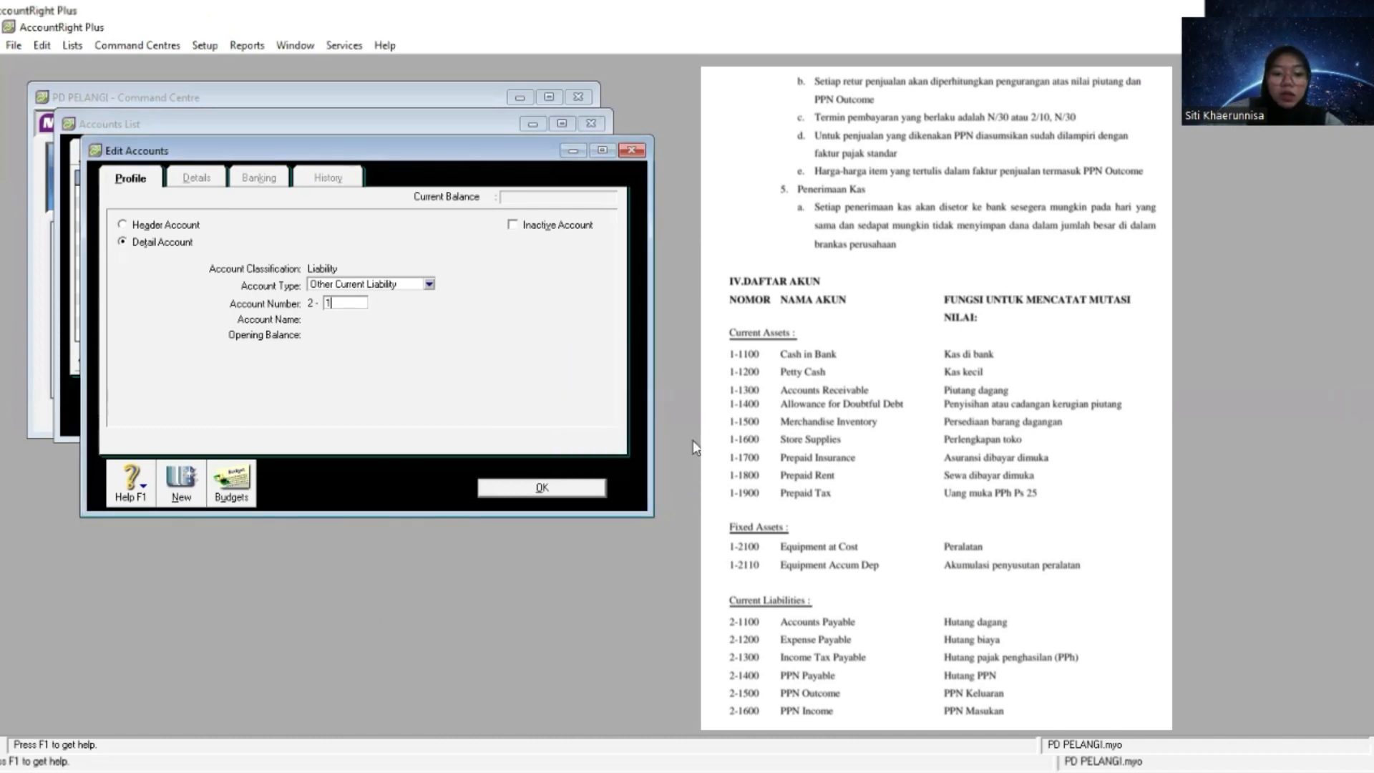
- Try account number 2-1600 for the new liability account and close the account editor
{"action": "type", "text": "1600"}
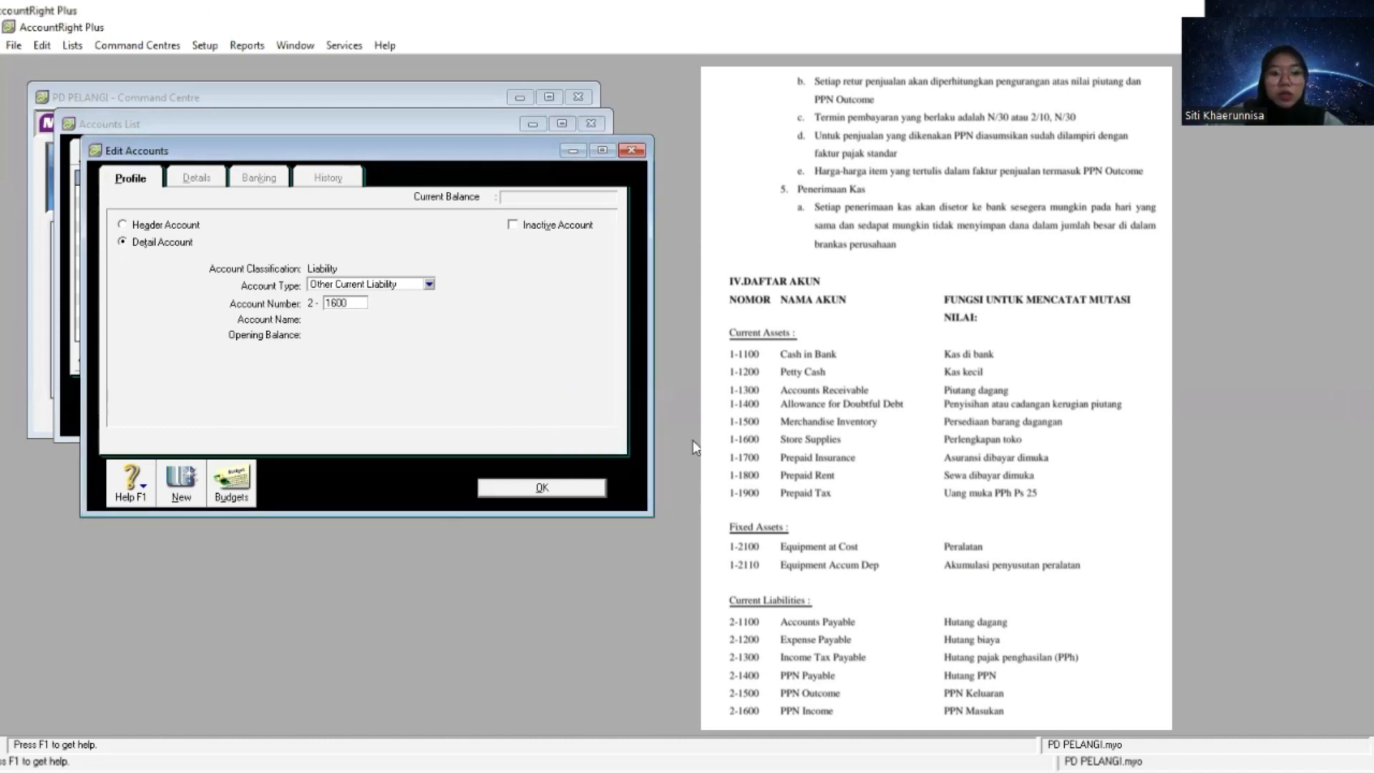
{"action": "key", "text": "Tab"}
{"action": "key", "text": "Return"}
{"action": "key", "text": "alt+Tab"}
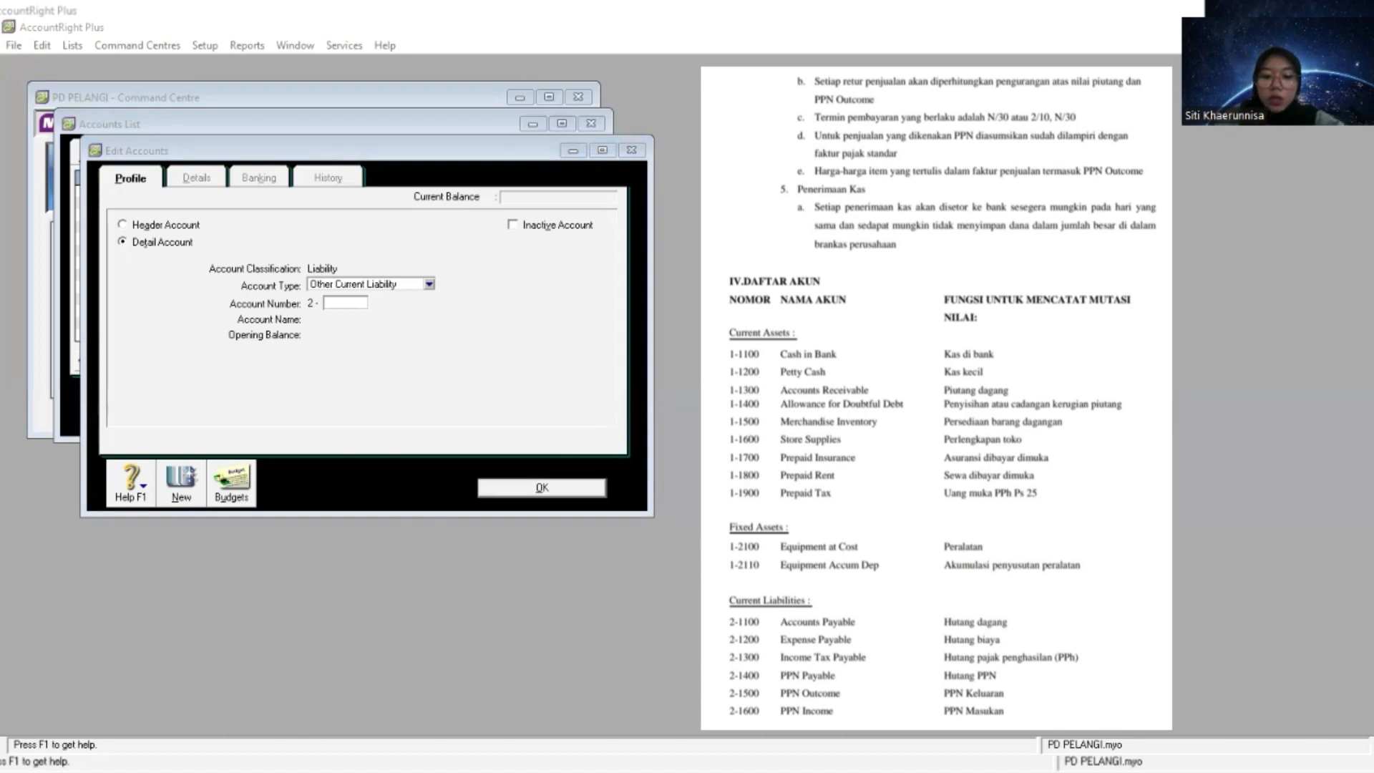
{"action": "left_click", "coordinate": [345, 302]}
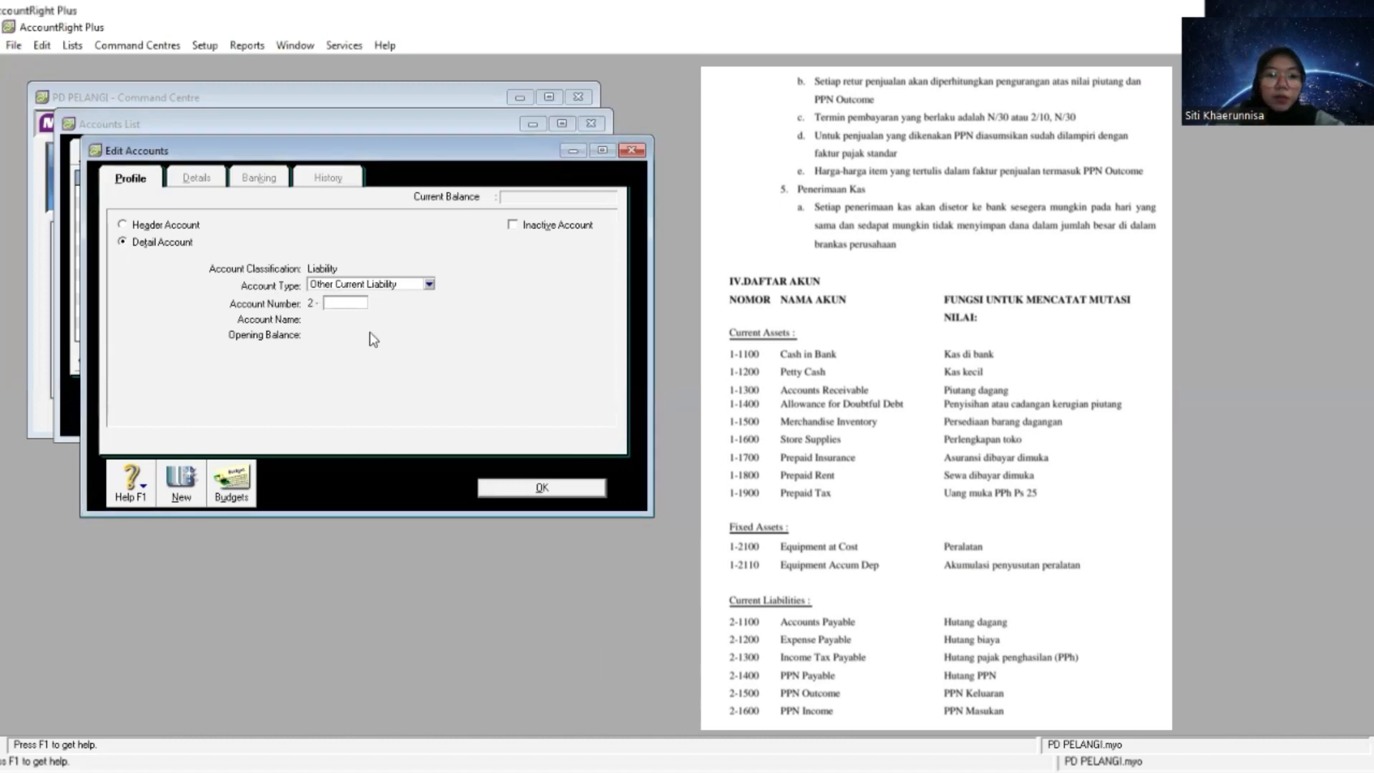
{"action": "left_click", "coordinate": [551, 488]}
- Create a Liability header account numbered 2-2000 and name it Long Term Liabilities
{"action": "scroll", "coordinate": [278, 320], "scroll_direction": "down", "scroll_amount": 1}
{"action": "scroll", "coordinate": [278, 320], "scroll_direction": "up", "scroll_amount": 1}
{"action": "left_click", "coordinate": [205, 409]}
{"action": "left_click", "coordinate": [166, 226]}
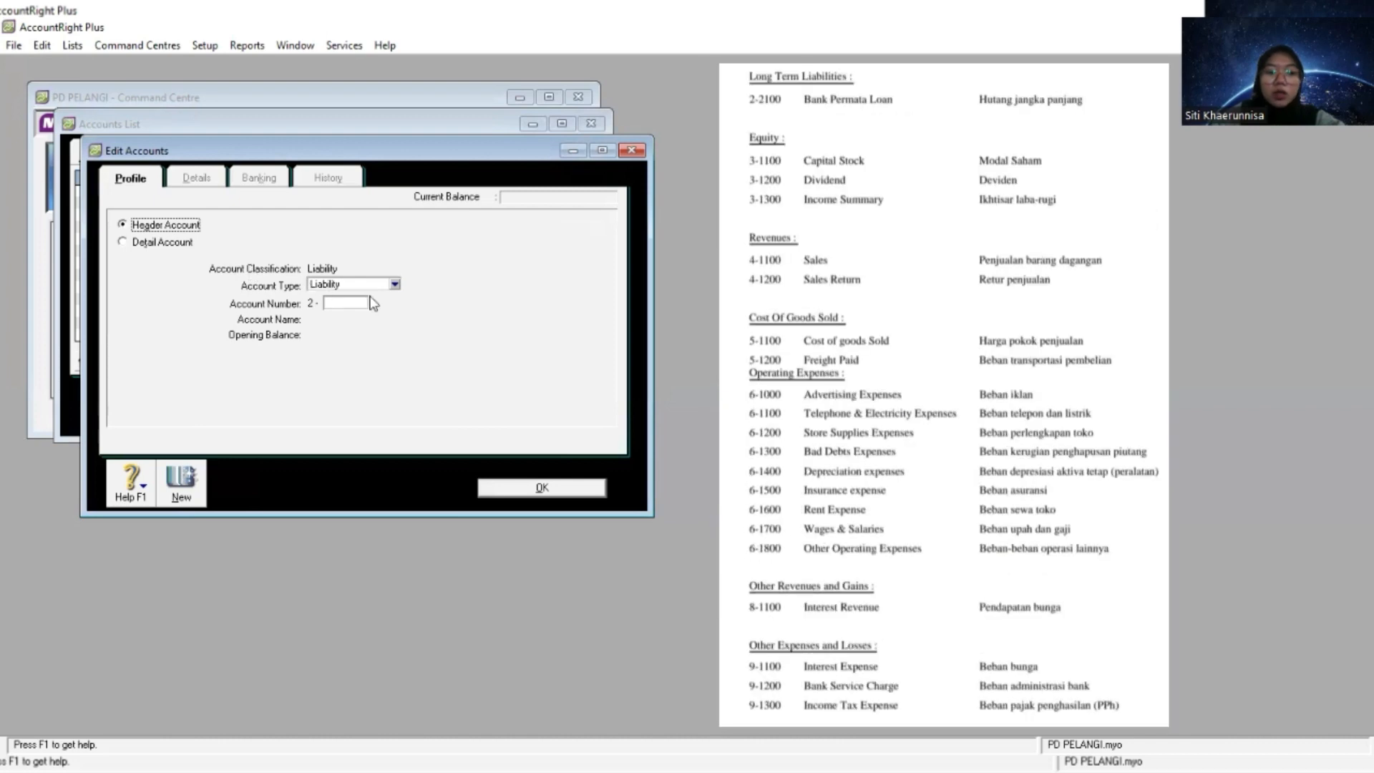
{"action": "left_click", "coordinate": [354, 308]}
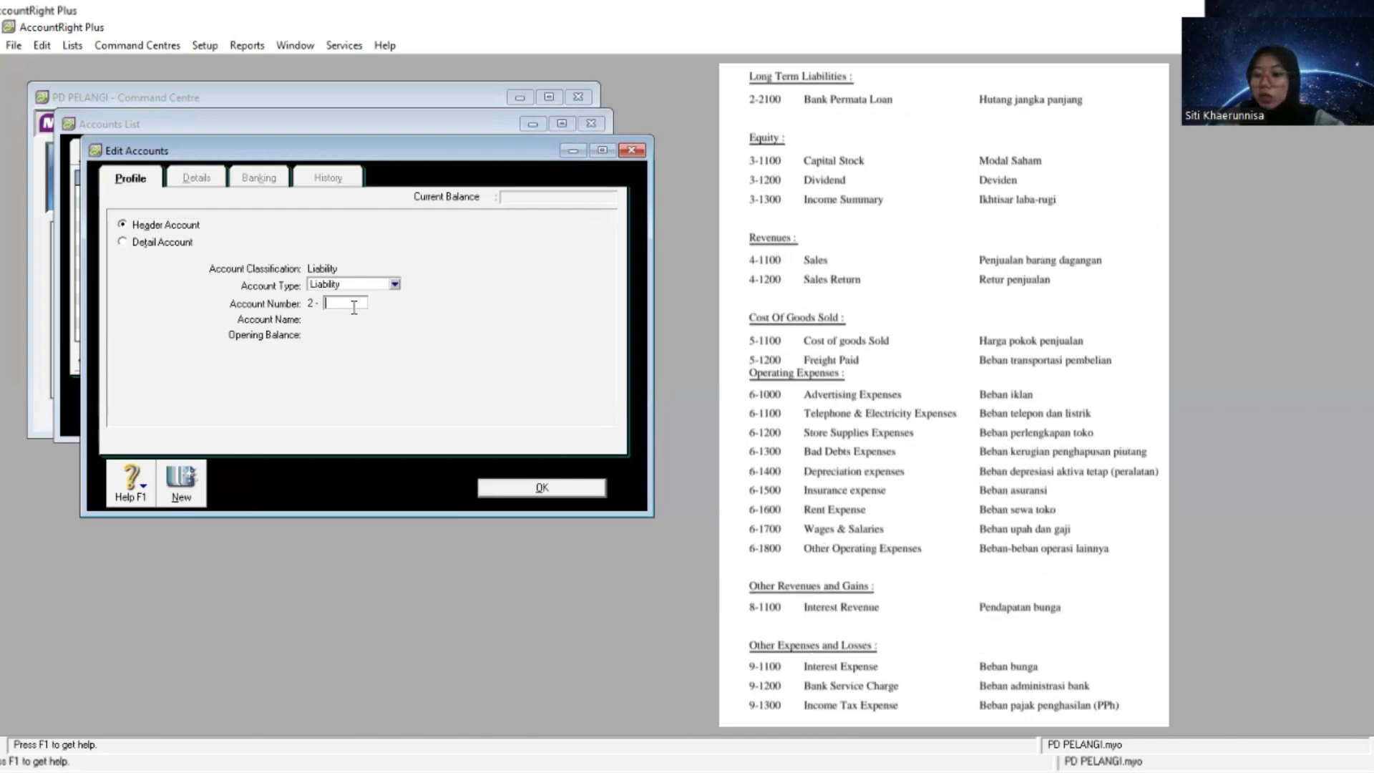
{"action": "type", "text": "2000"}
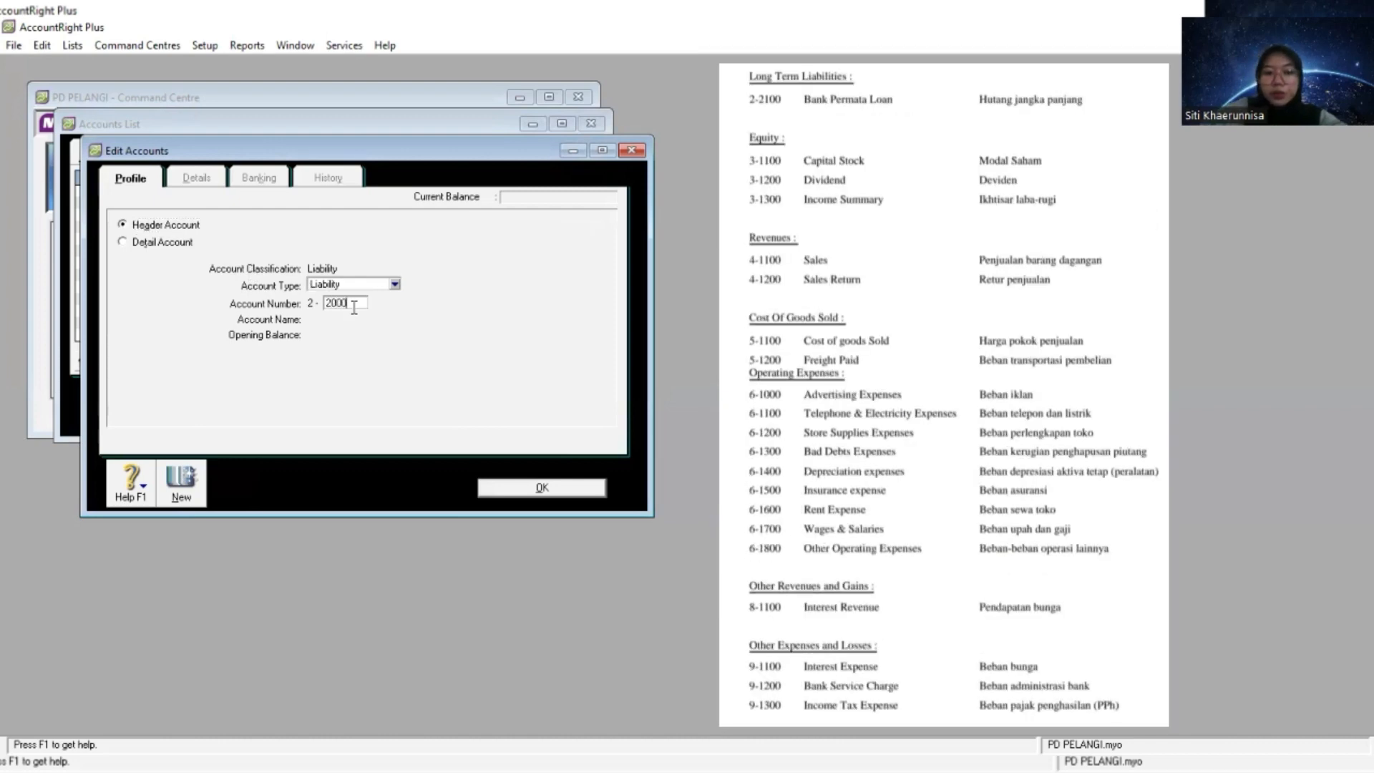
{"action": "key", "text": "Tab"}
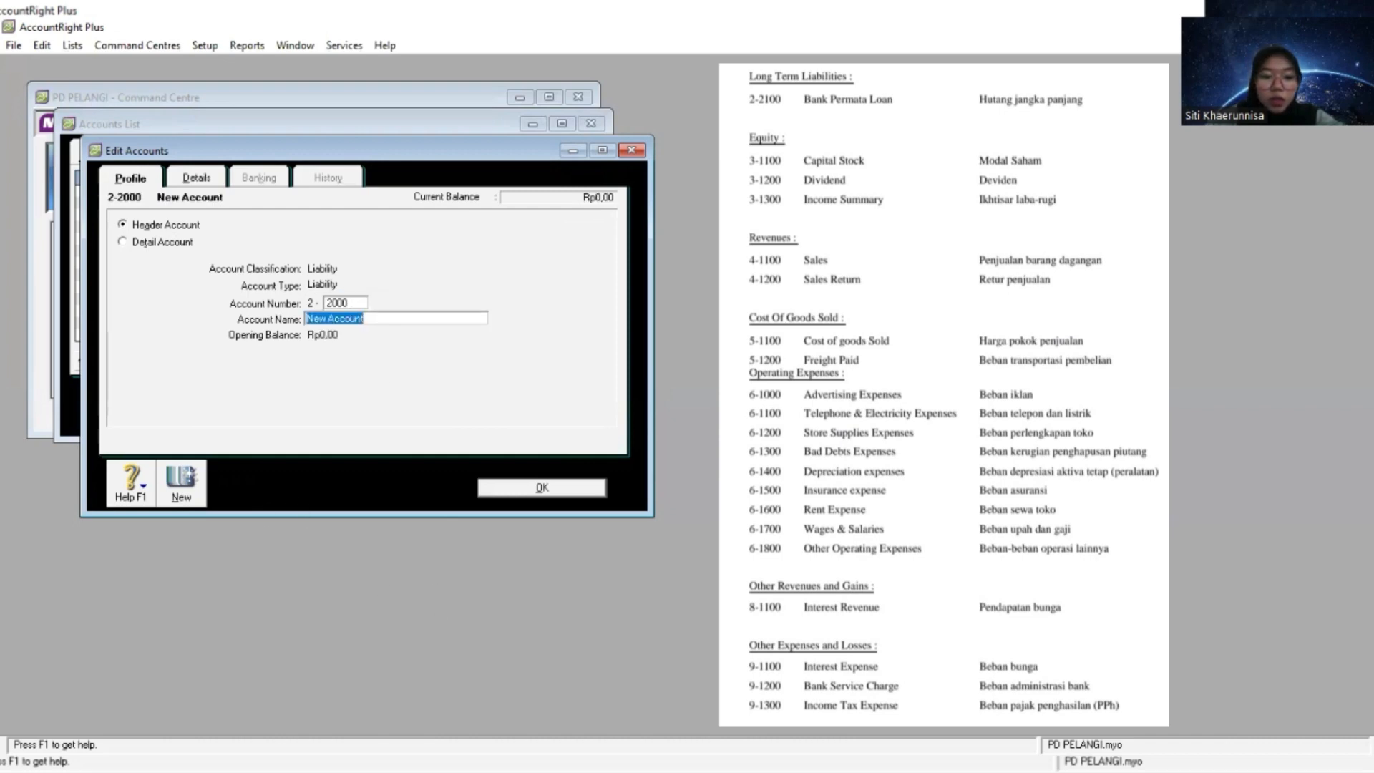
{"action": "key", "text": "alt+Tab"}
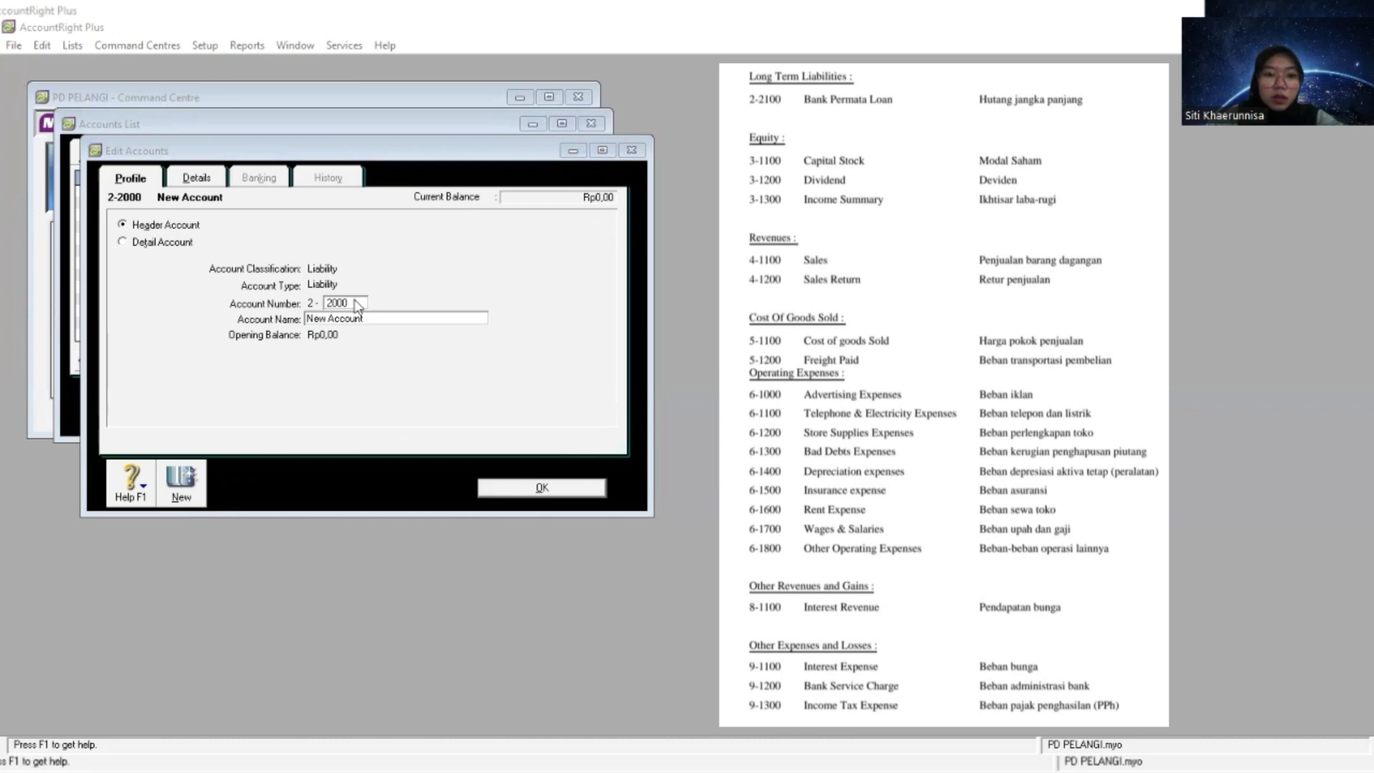
{"action": "left_click", "coordinate": [384, 323]}
{"action": "right_click", "coordinate": [384, 323]}
{"action": "left_click", "coordinate": [427, 393]}
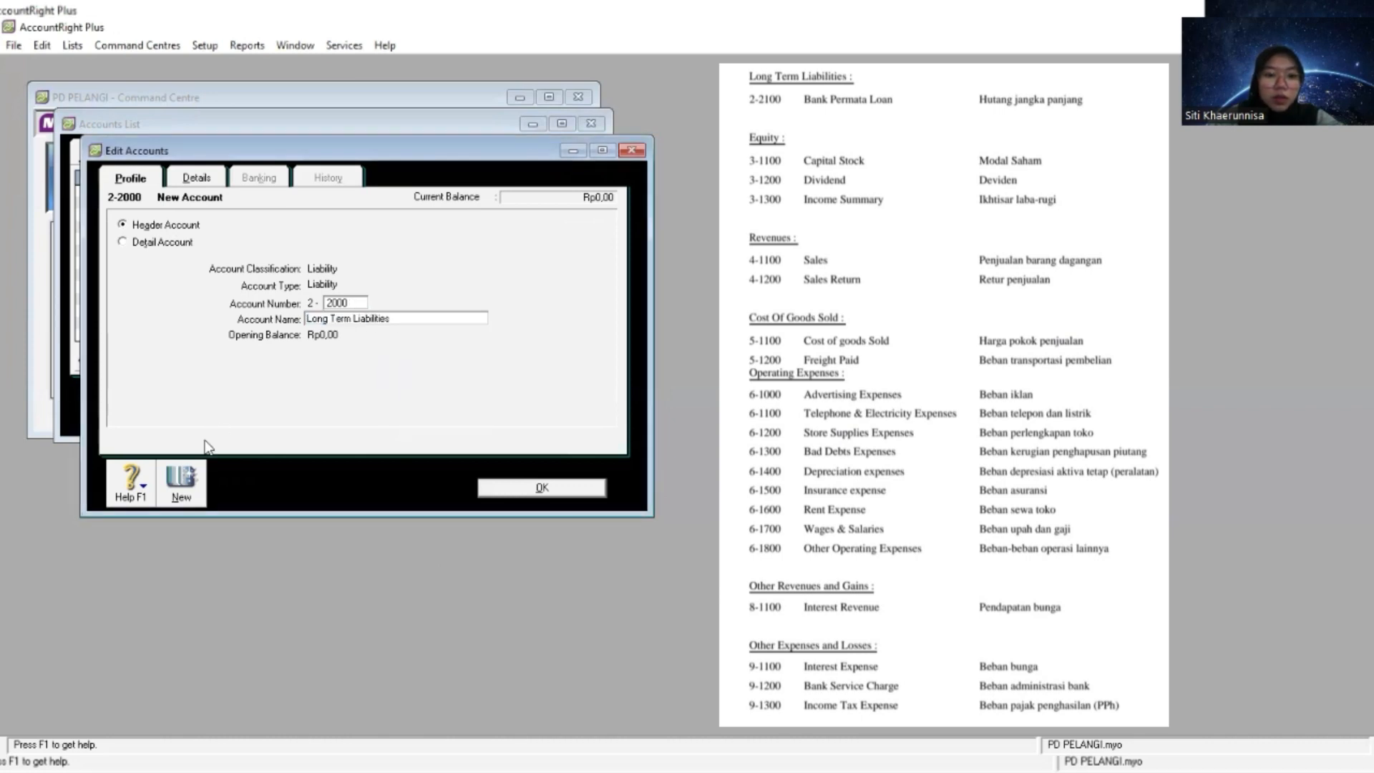
- Try to create an Other Liability detail account numbered 2-2100 and close the account editor
{"action": "left_click", "coordinate": [179, 481]}
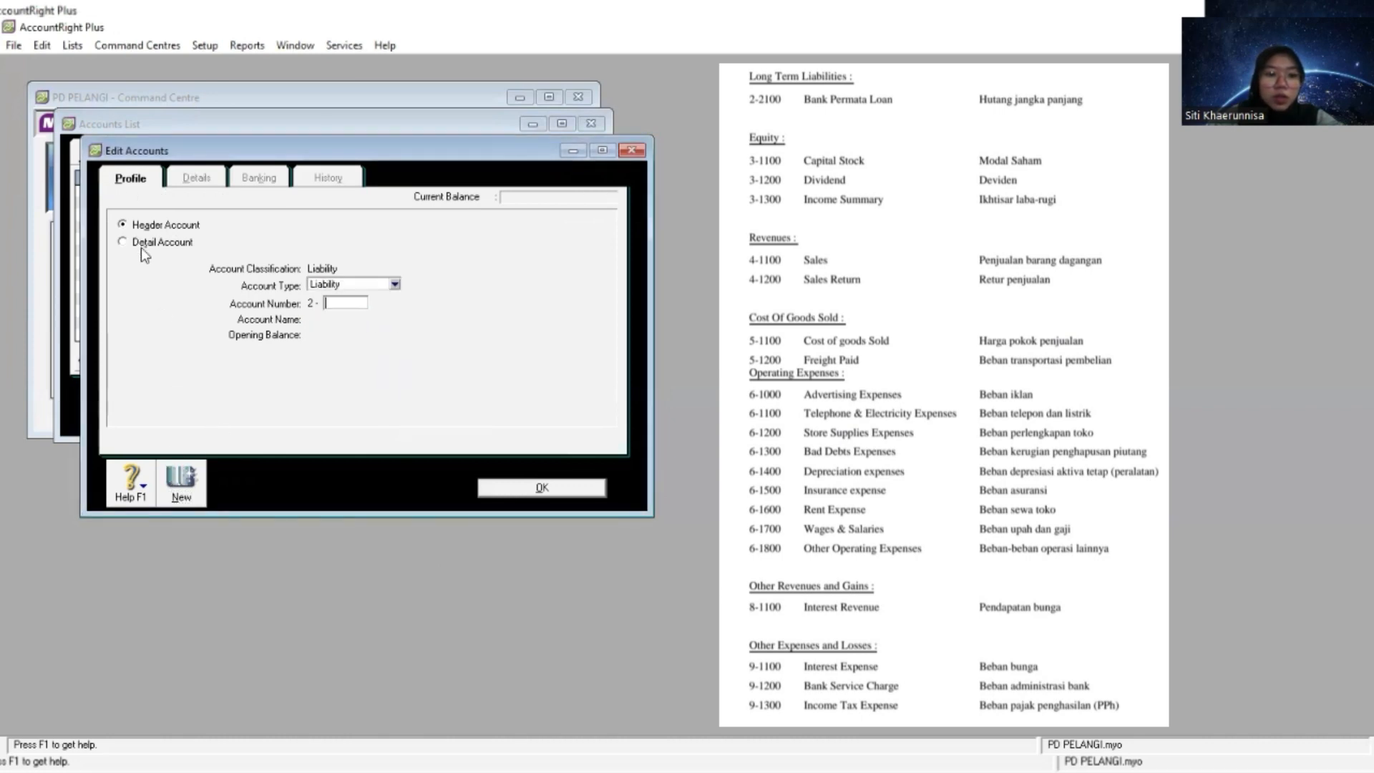
{"action": "left_click", "coordinate": [140, 243]}
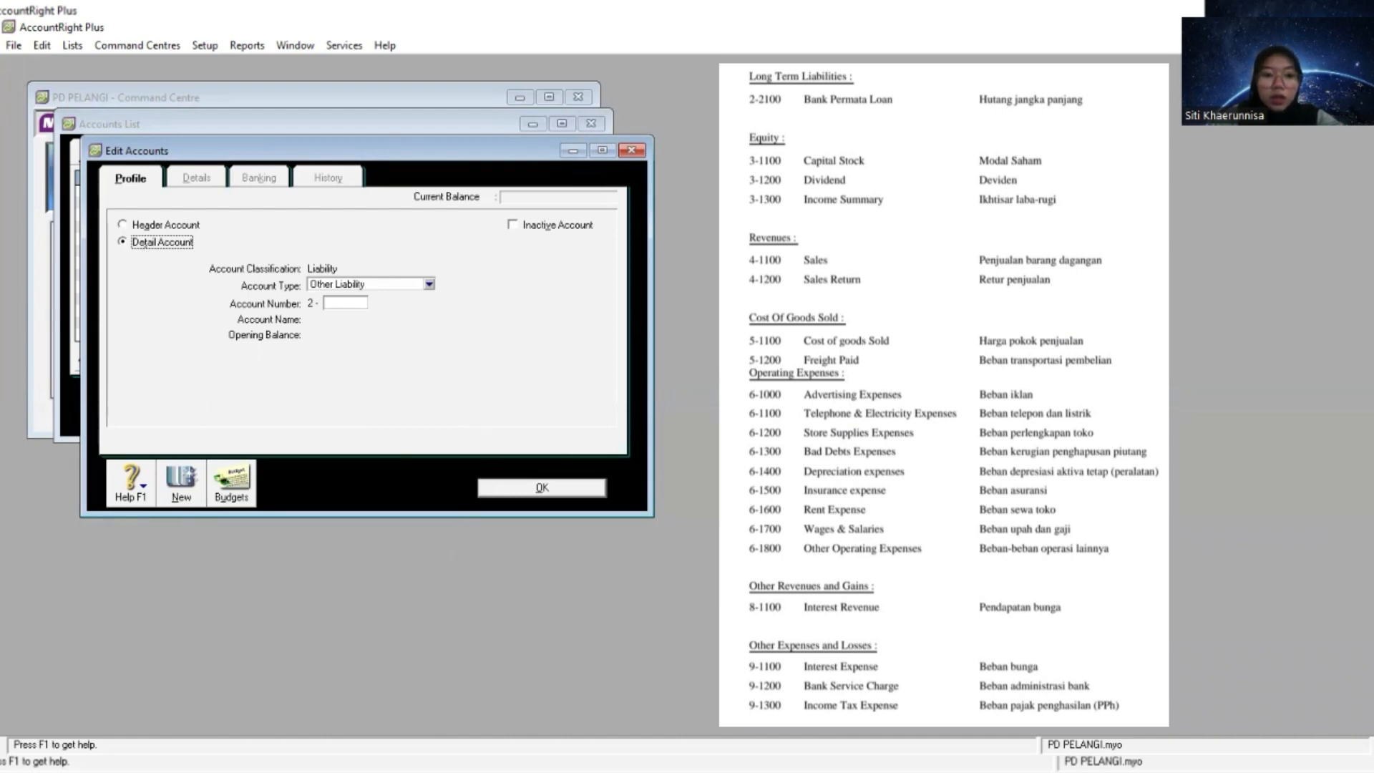
{"action": "key", "text": "alt+Tab"}
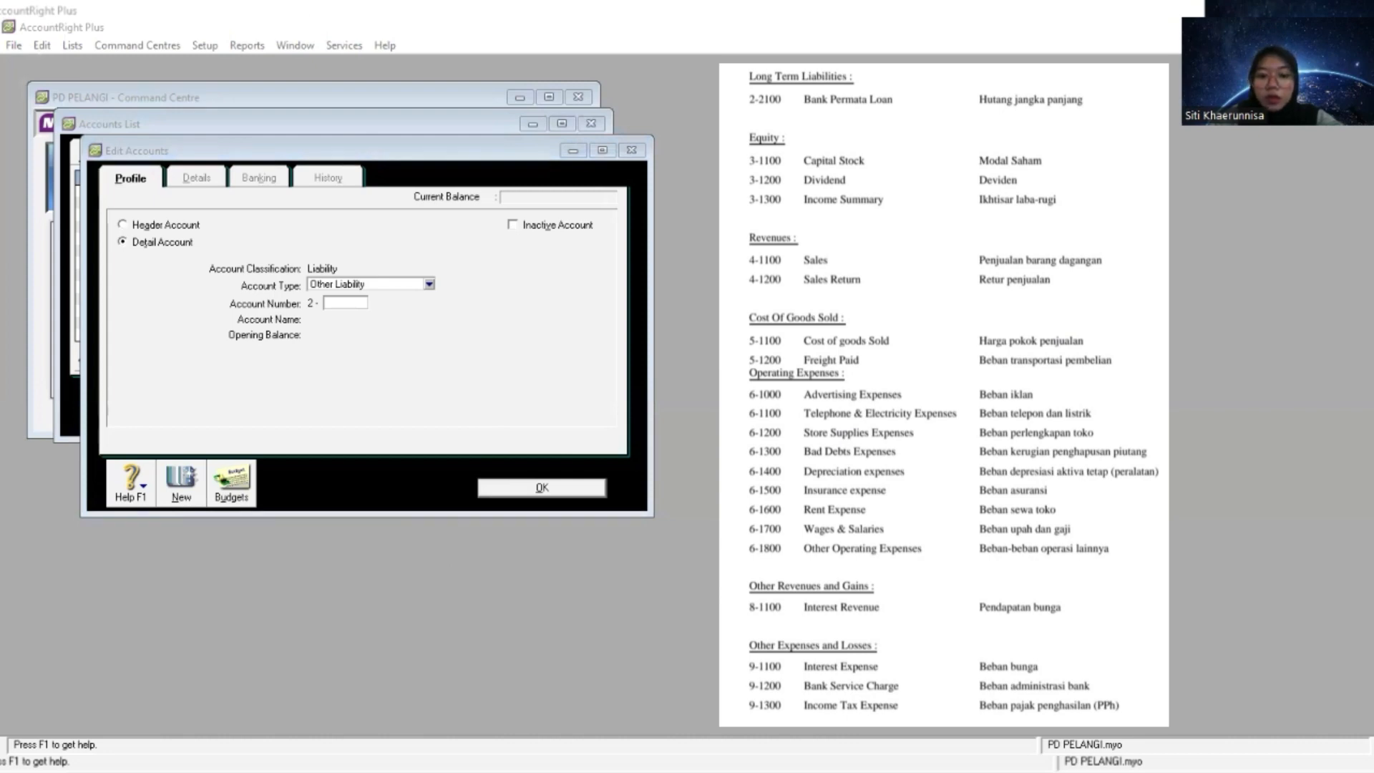
{"action": "left_click", "coordinate": [490, 470]}
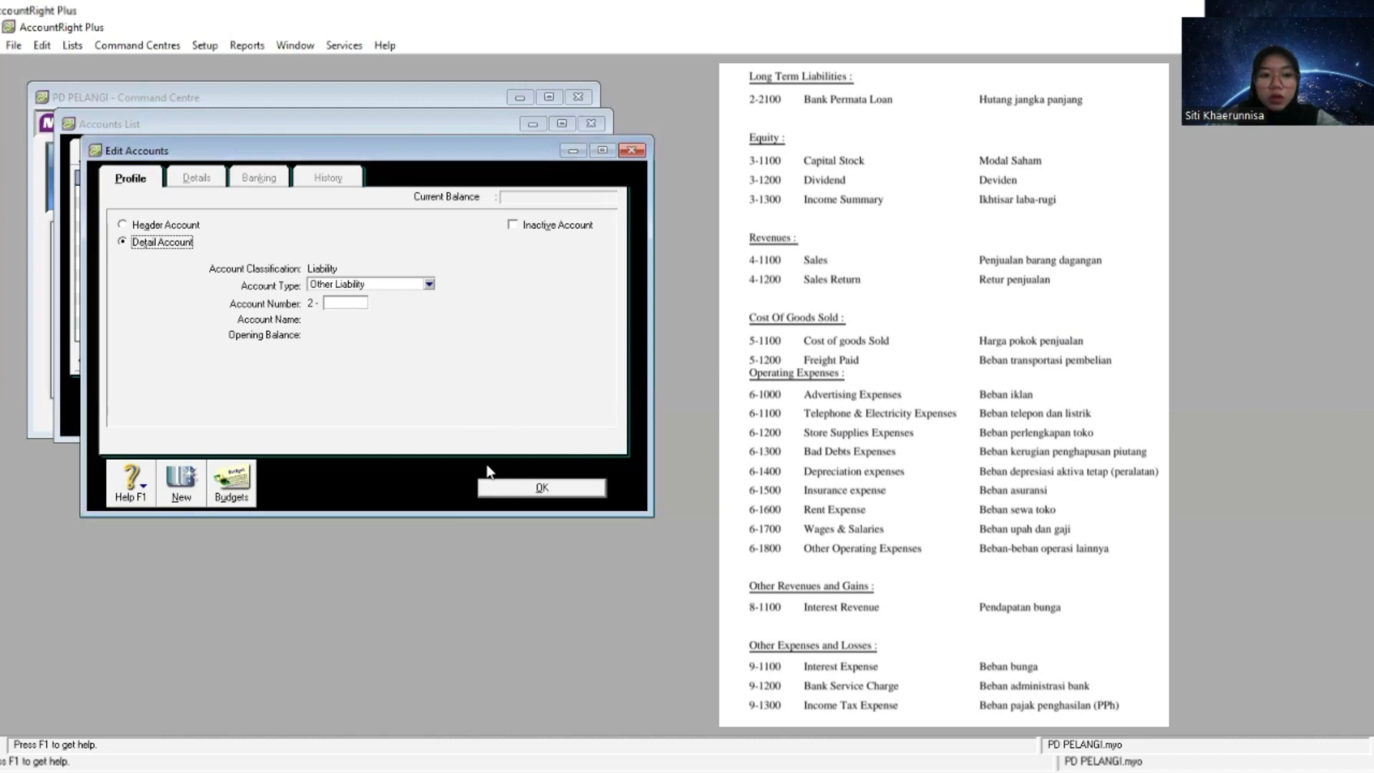
{"action": "left_click", "coordinate": [356, 303]}
{"action": "type", "text": "2100"}
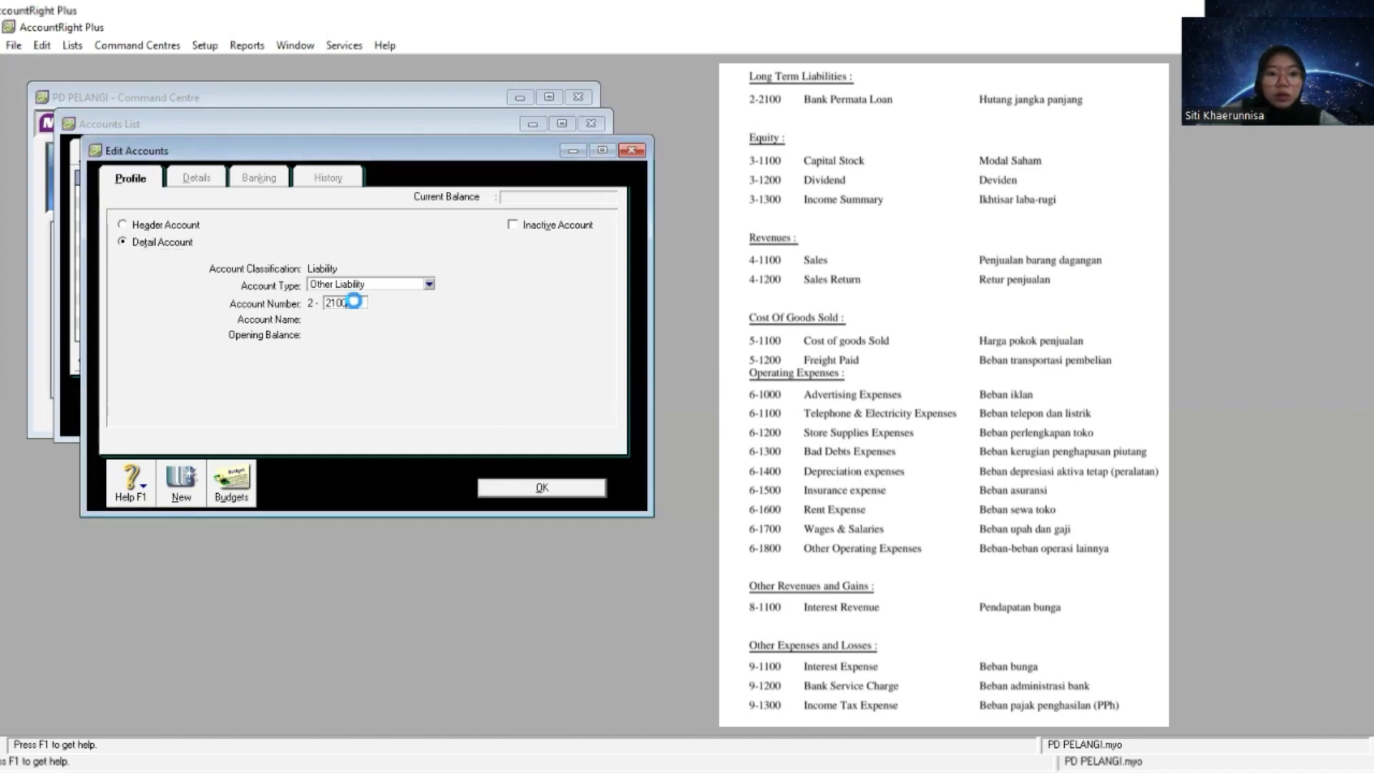
{"action": "key", "text": "Tab"}
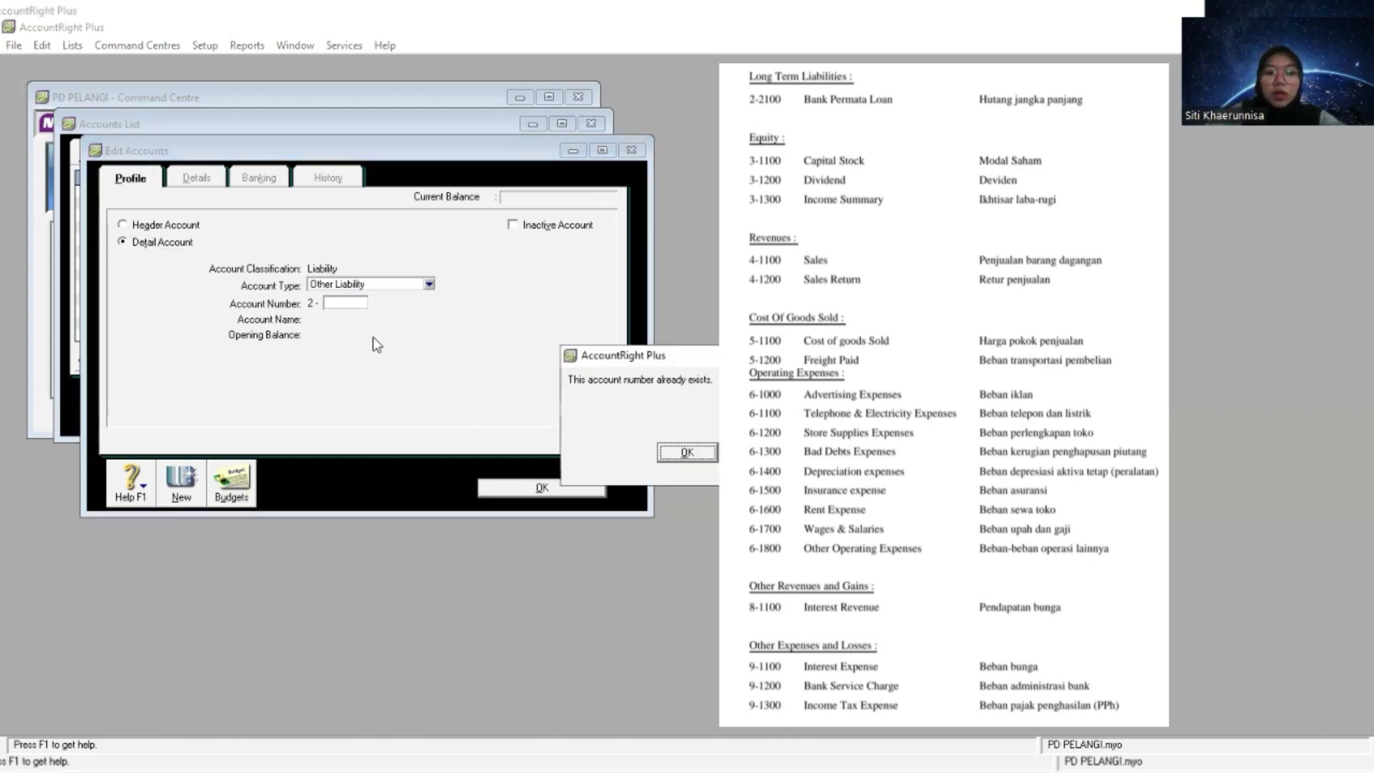
{"action": "left_click", "coordinate": [683, 453]}
{"action": "left_click", "coordinate": [576, 485]}
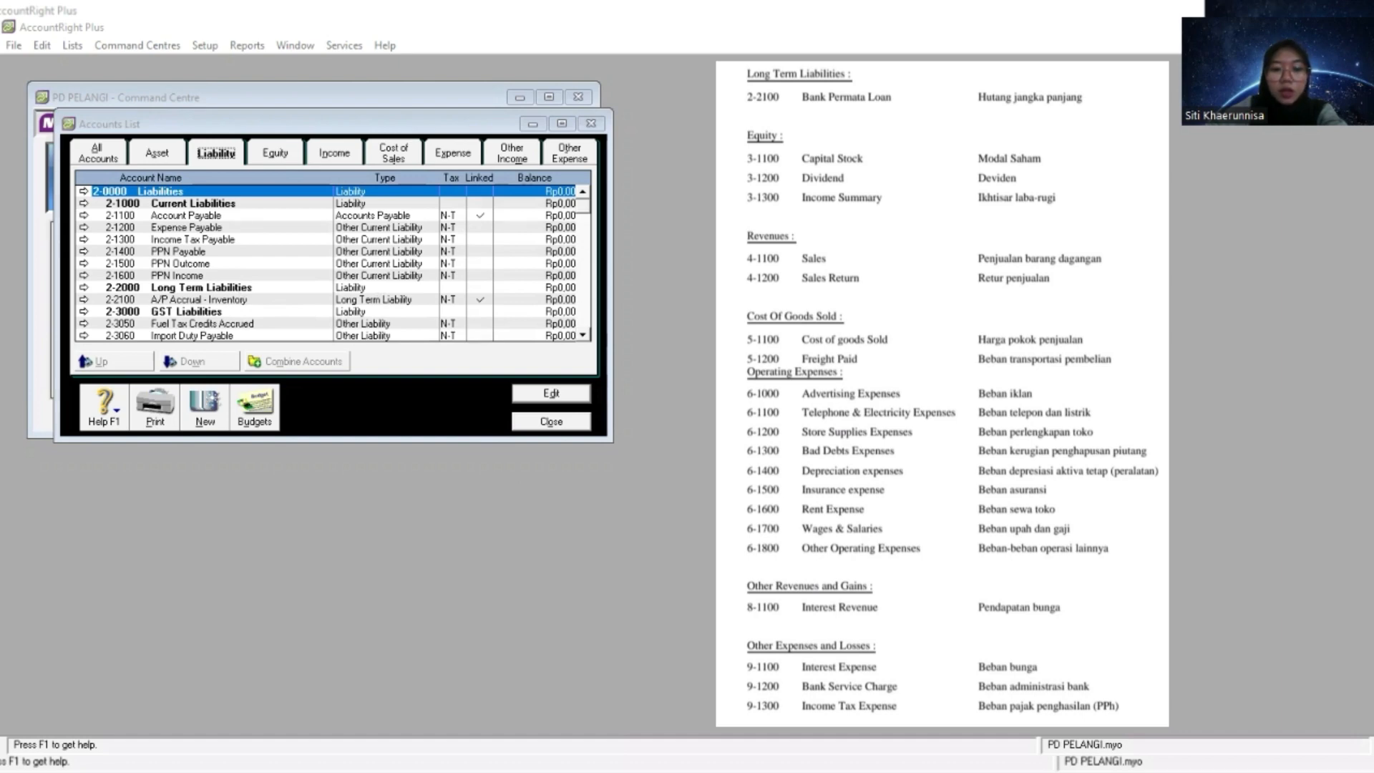
- Create an Equity detail account numbered 3-1100 and name it with the owner's first name followed by Capital
{"action": "left_click", "coordinate": [275, 152]}
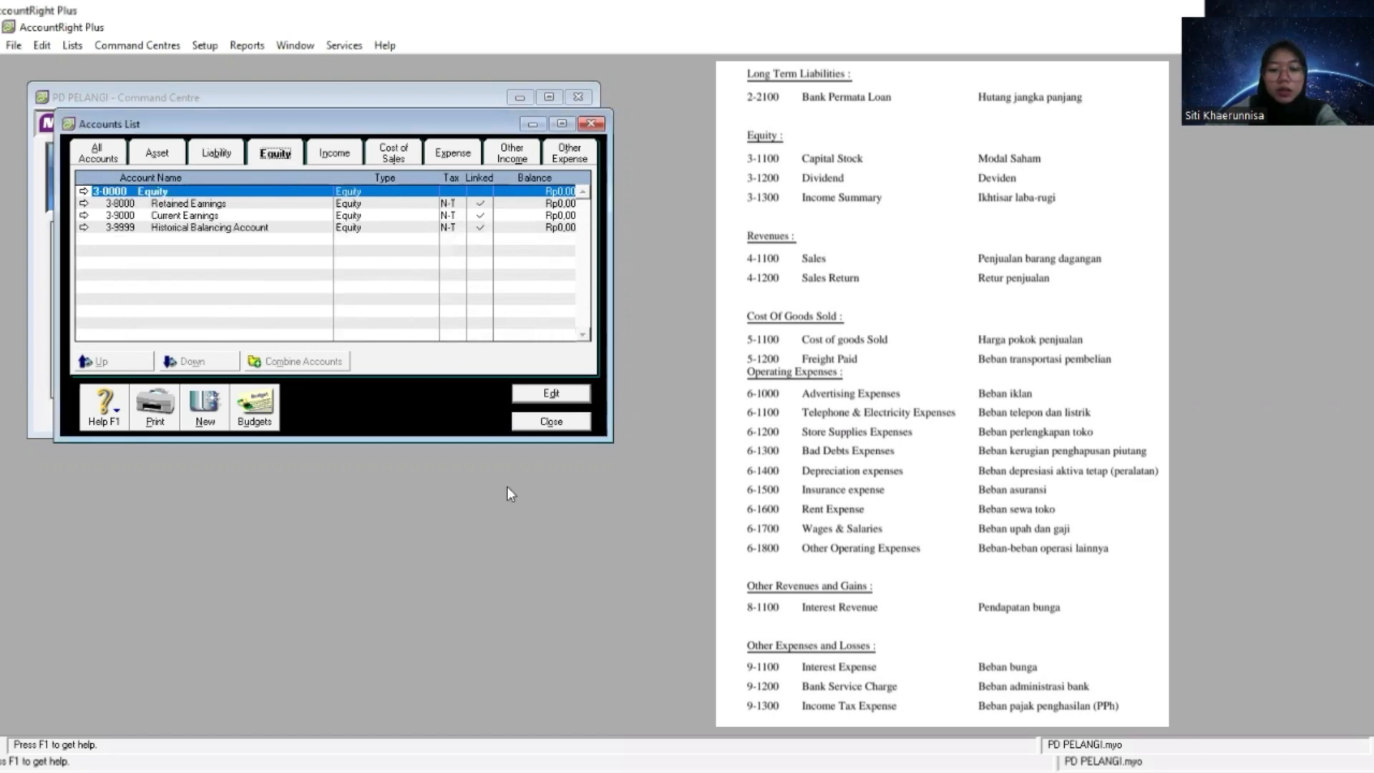
{"action": "left_click", "coordinate": [203, 413]}
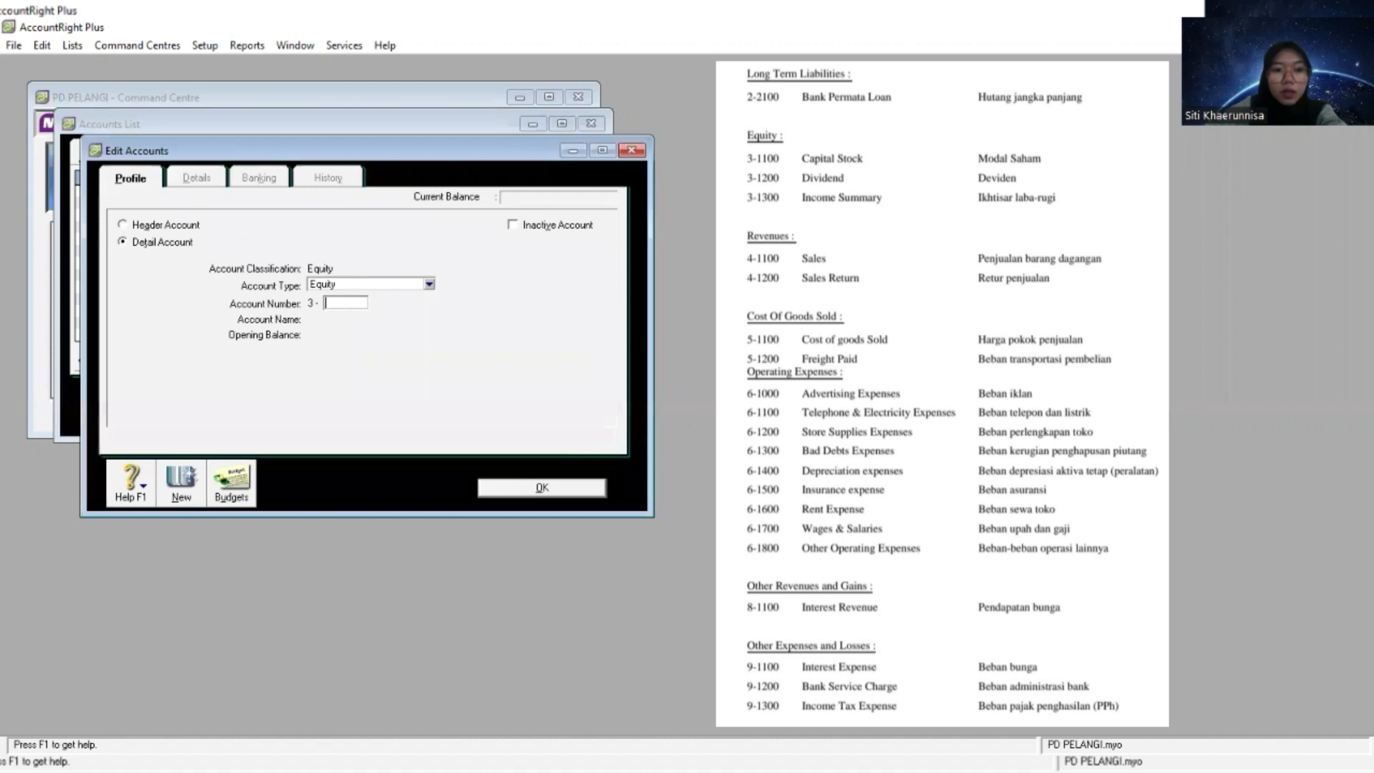
{"action": "key", "text": "alt+Tab"}
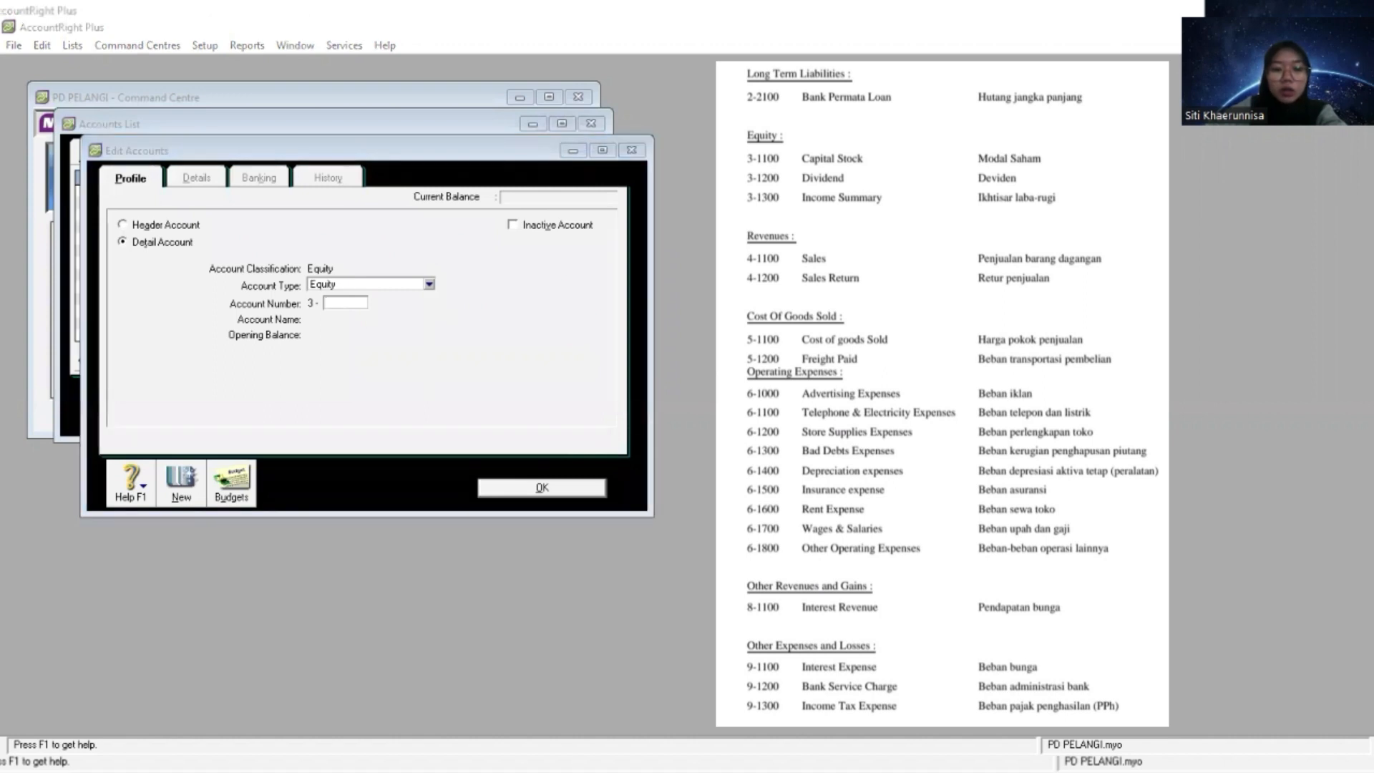
{"action": "left_click", "coordinate": [339, 304]}
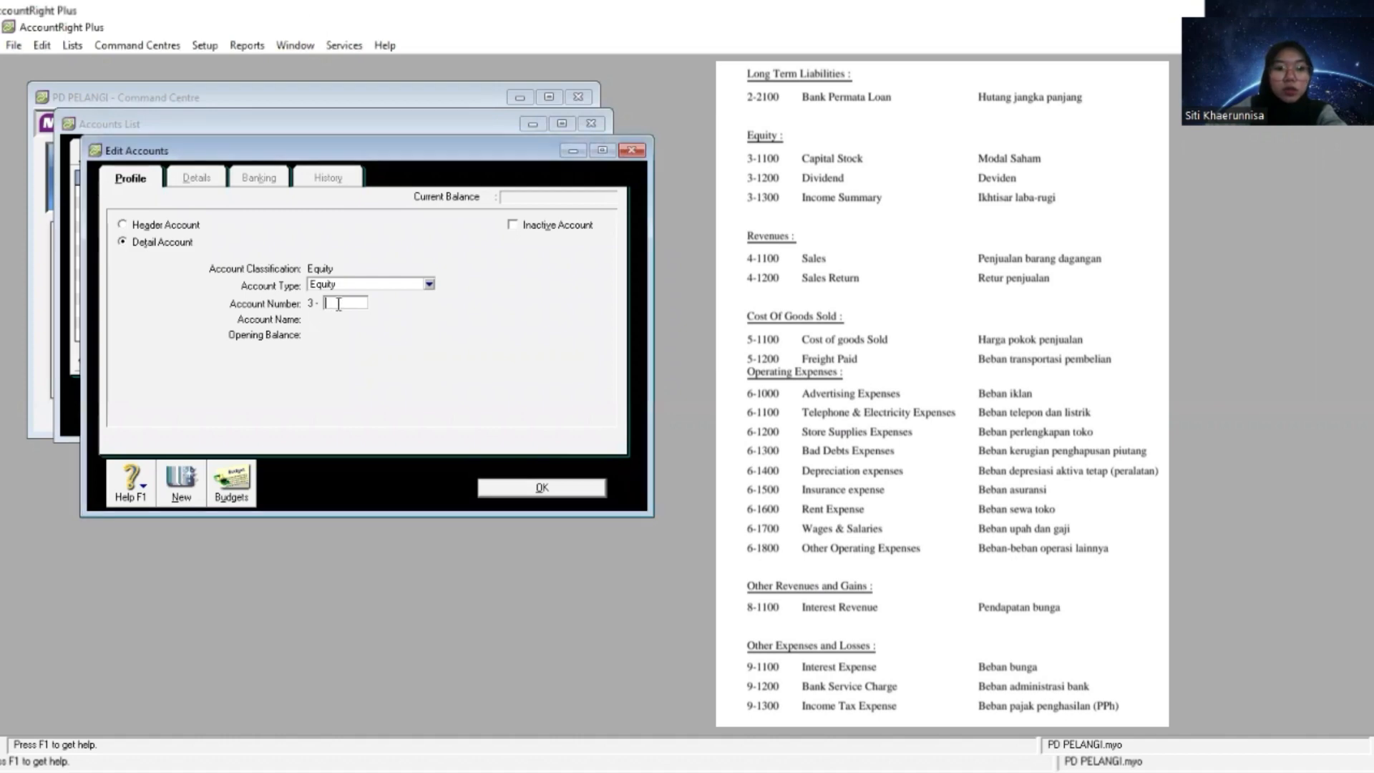
{"action": "type", "text": "1100"}
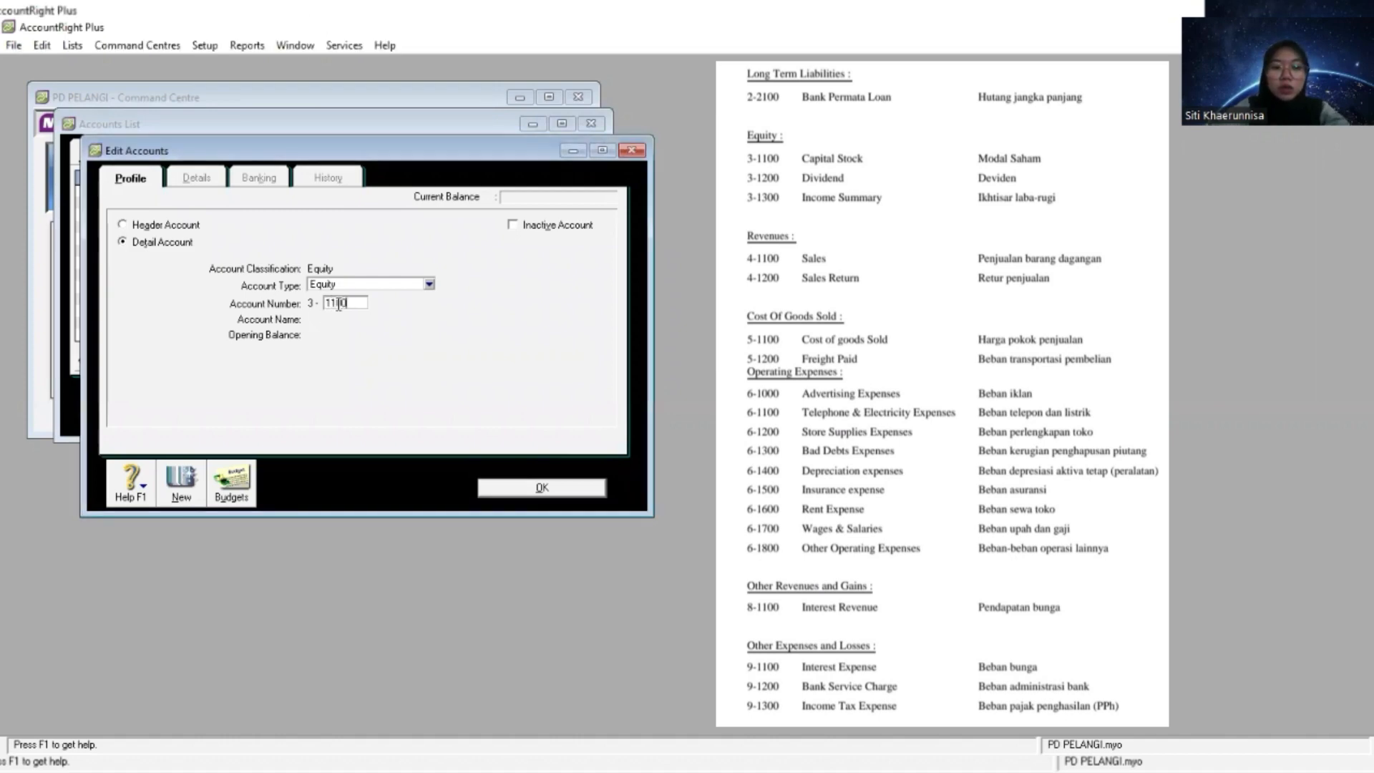
{"action": "key", "text": "Tab"}
{"action": "type", "text": "Andrian Ca"}
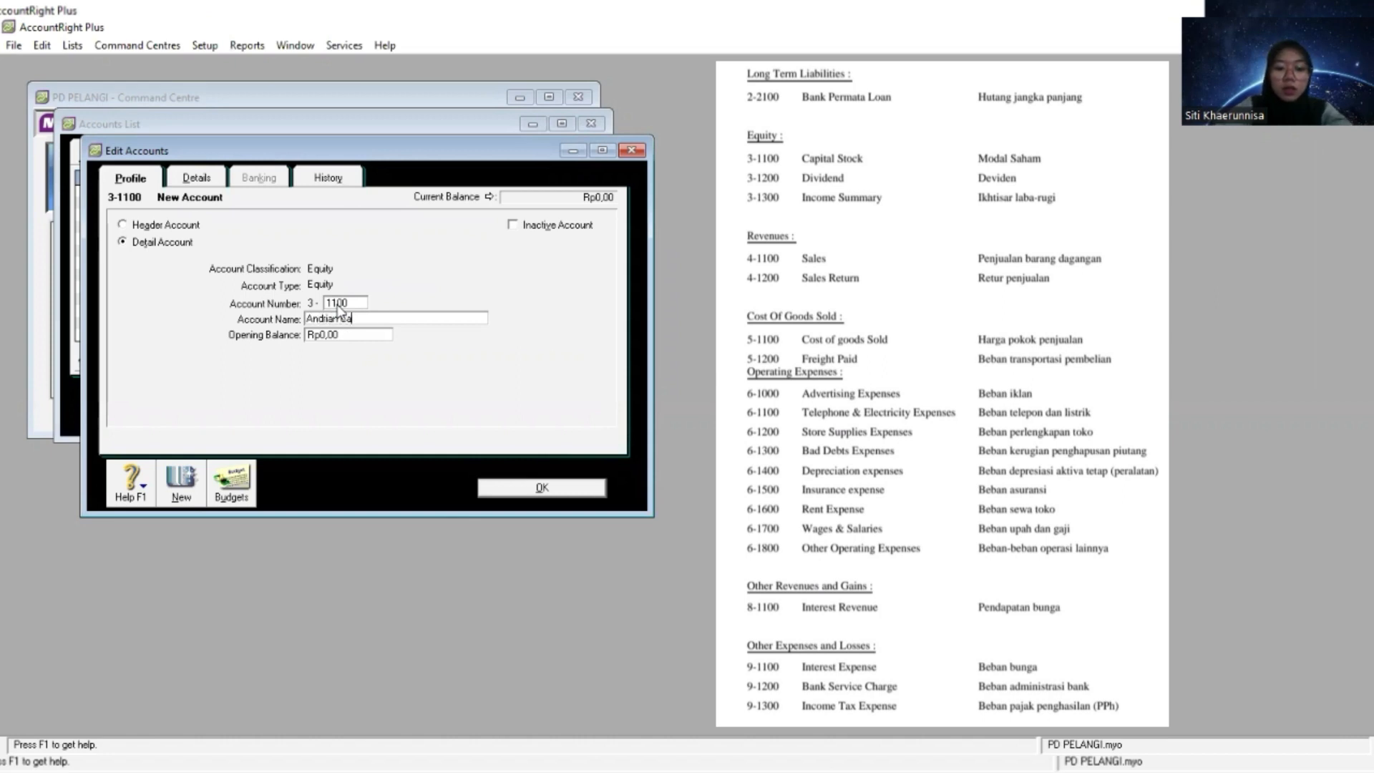
{"action": "type", "text": "pital"}
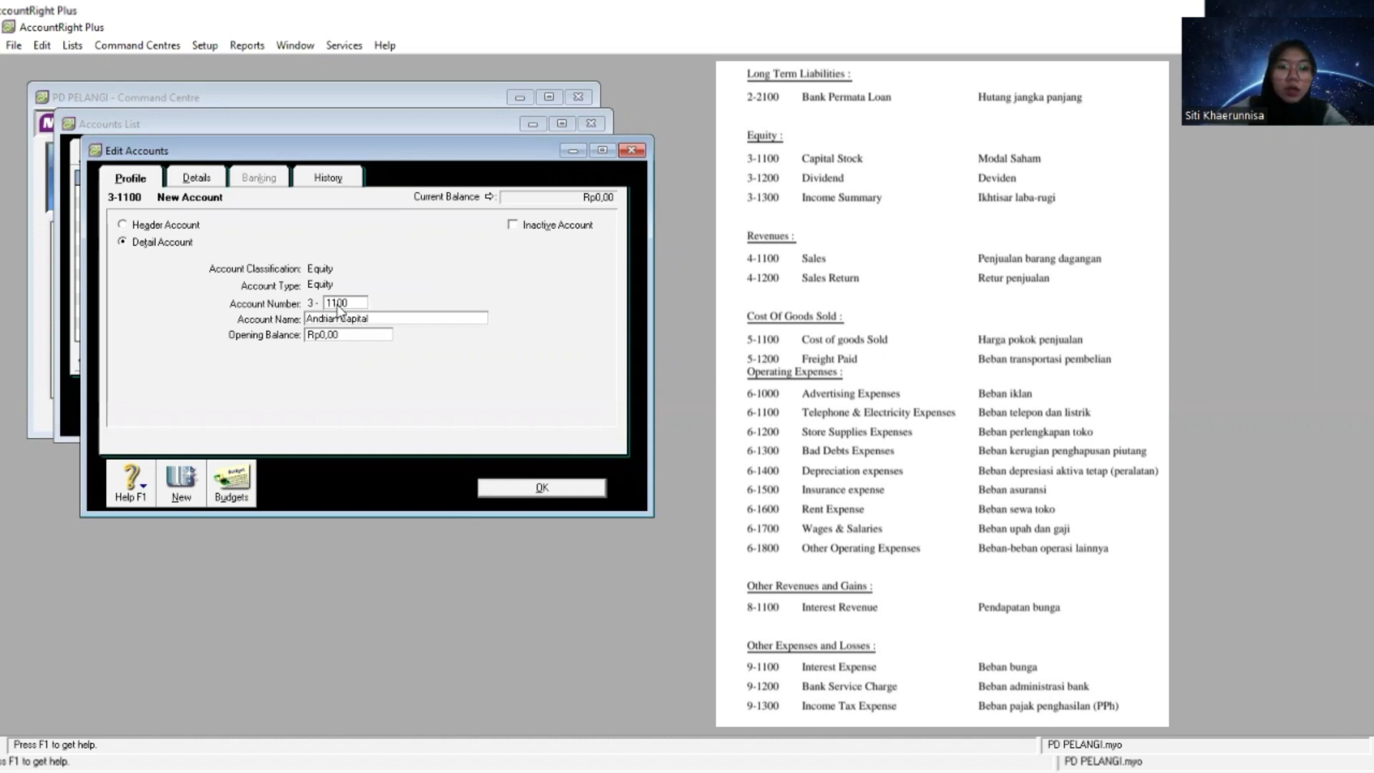
- Create an Equity detail account numbered 3-1200 and name it with the owner's first name followed by Drawings
{"action": "left_click", "coordinate": [177, 481]}
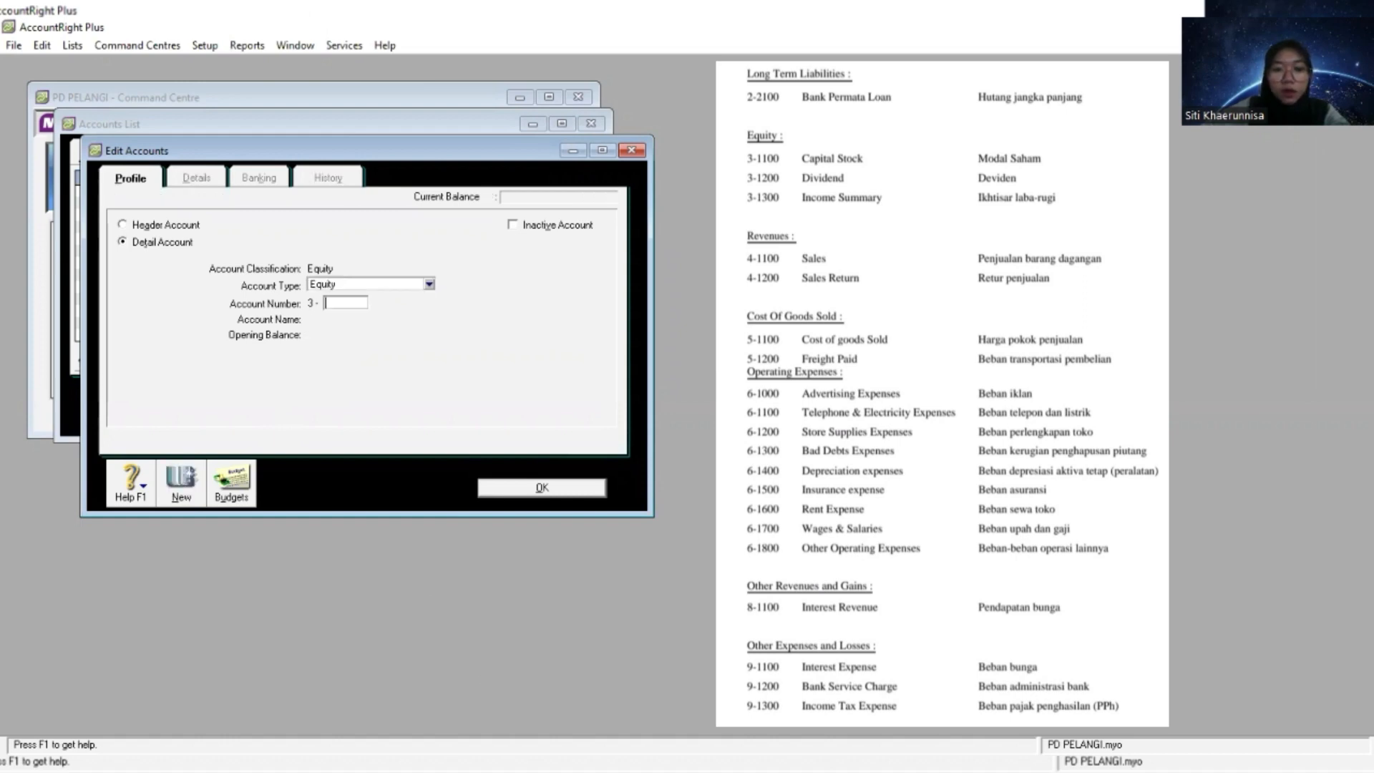
{"action": "key", "text": "alt+Tab"}
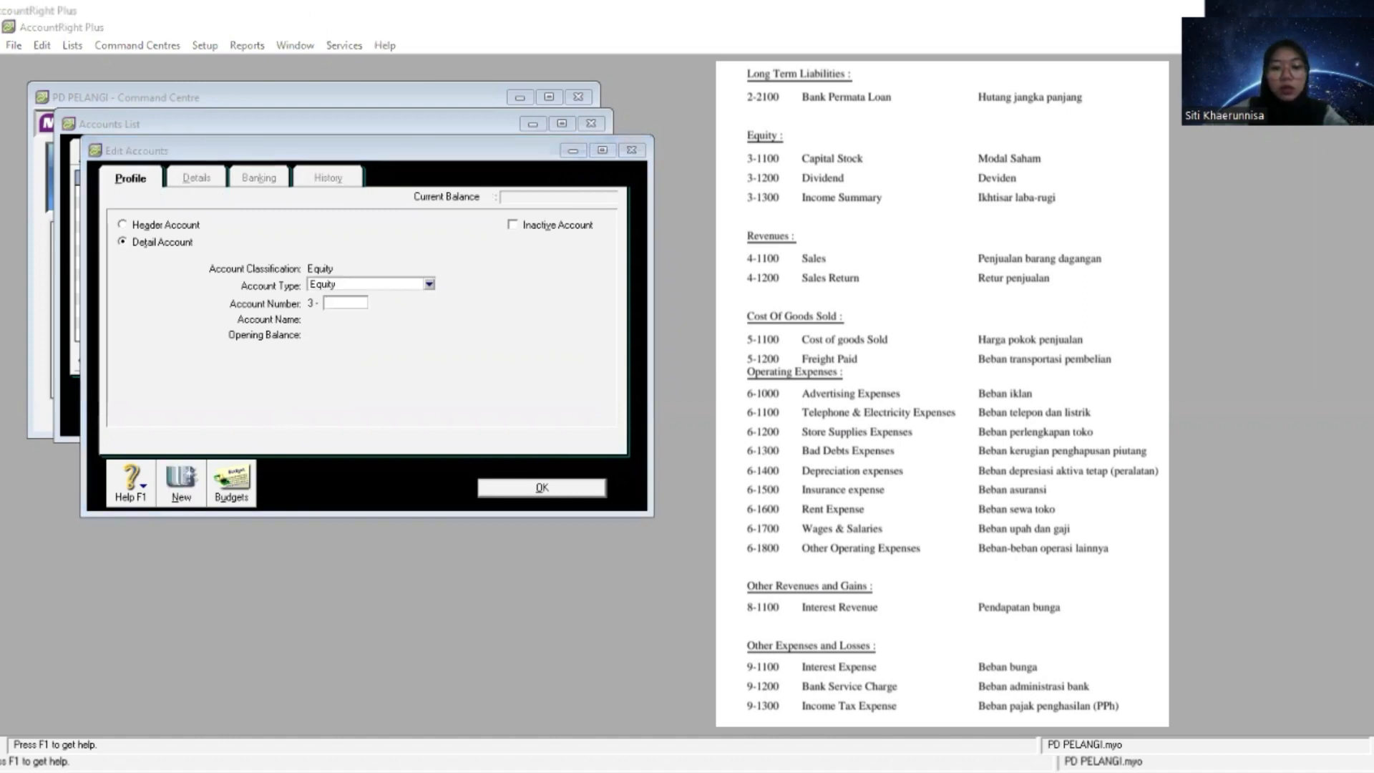
{"action": "key", "text": "alt+Tab"}
{"action": "type", "text": "1200"}
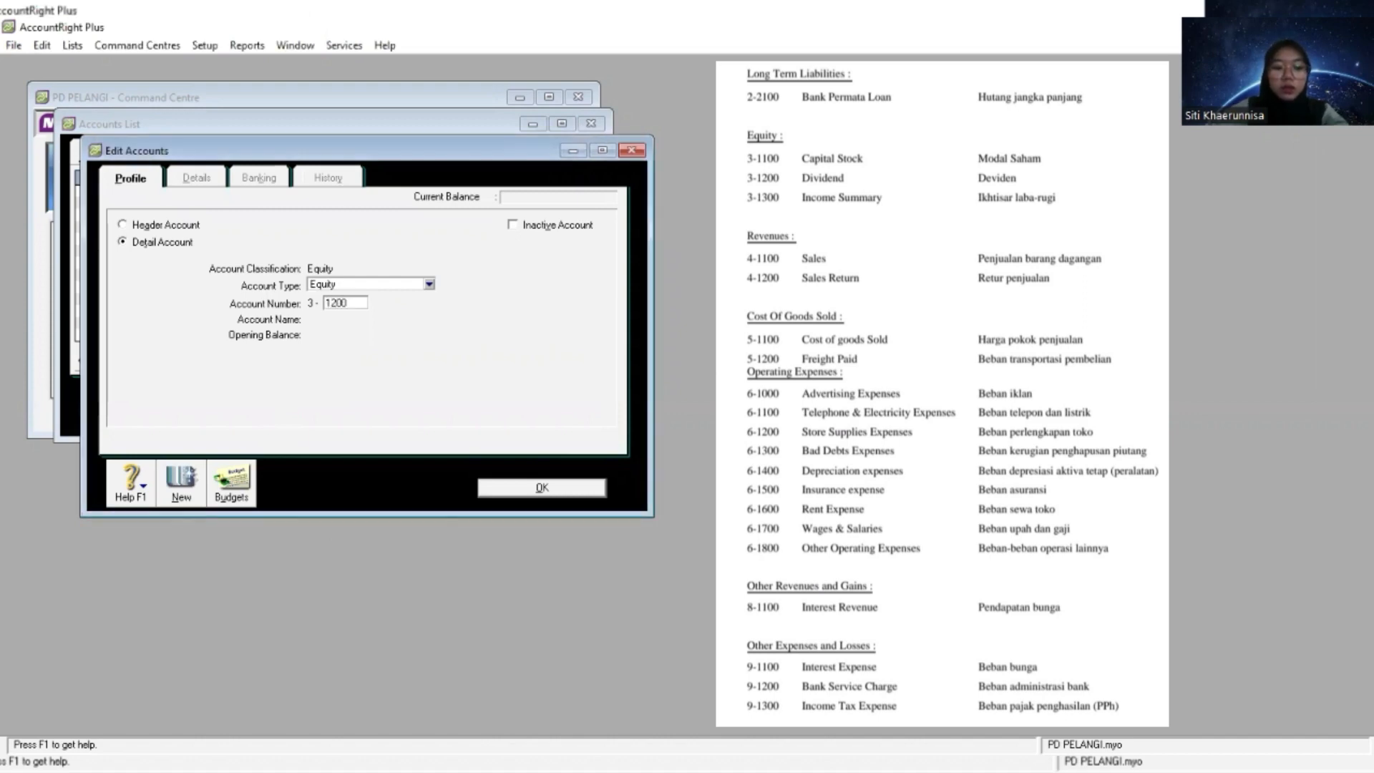
{"action": "key", "text": "Tab"}
{"action": "type", "text": "A"}
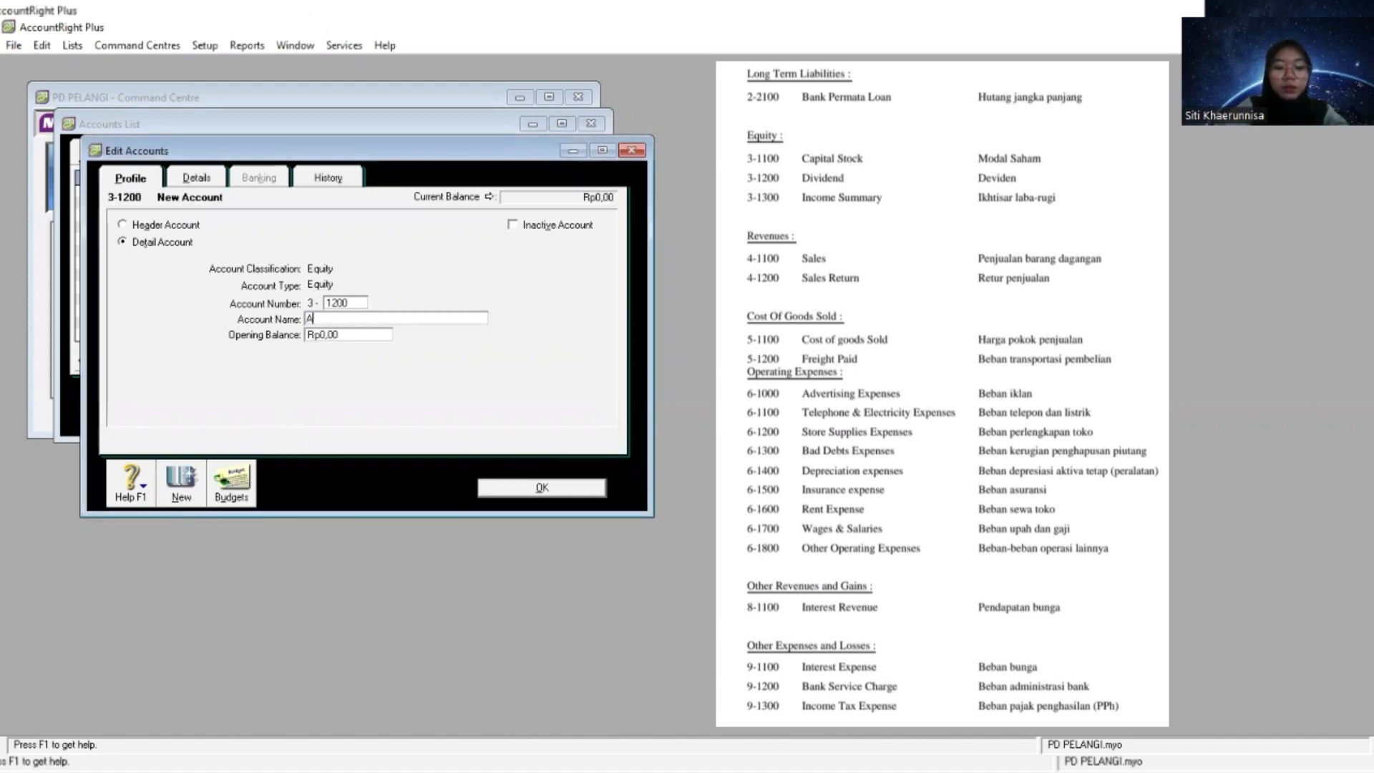
{"action": "type", "text": "ndrian D"}
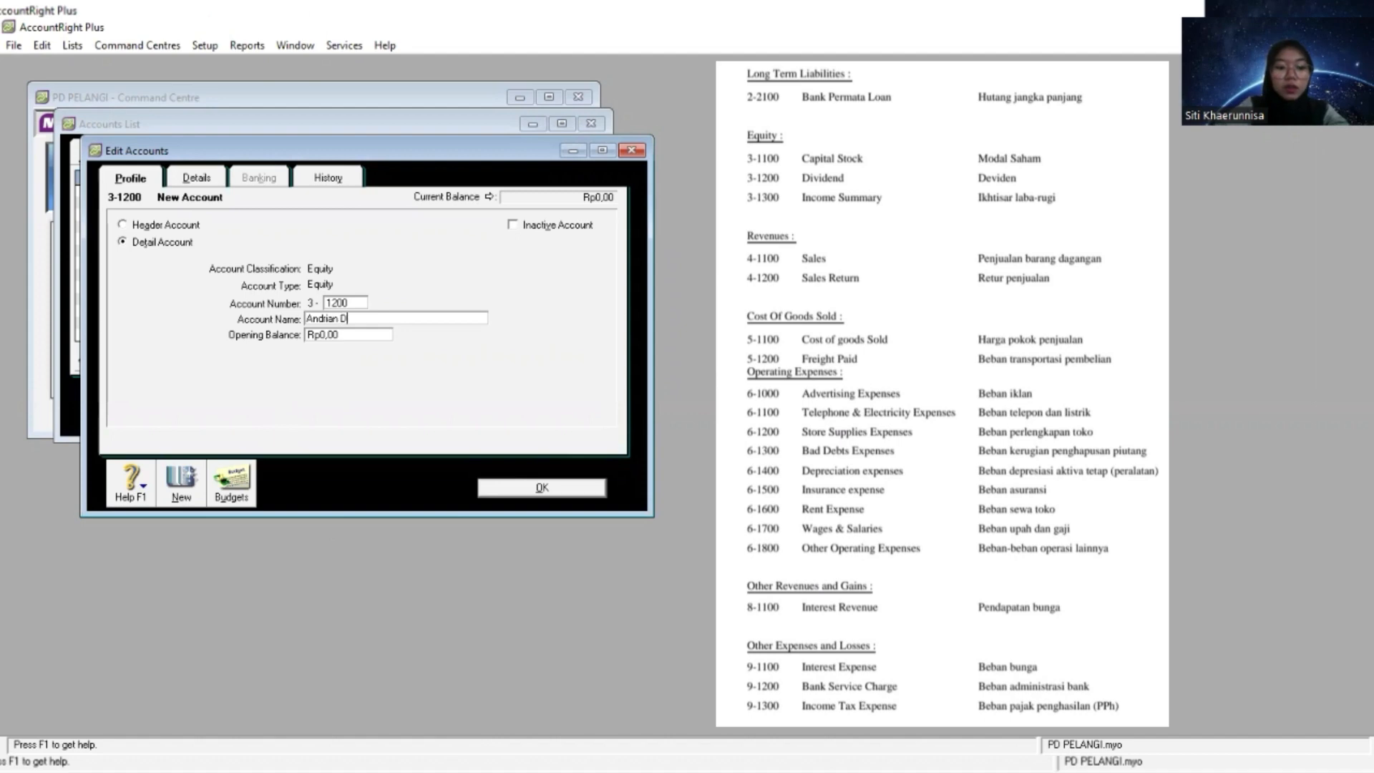
{"action": "type", "text": "rawings"}
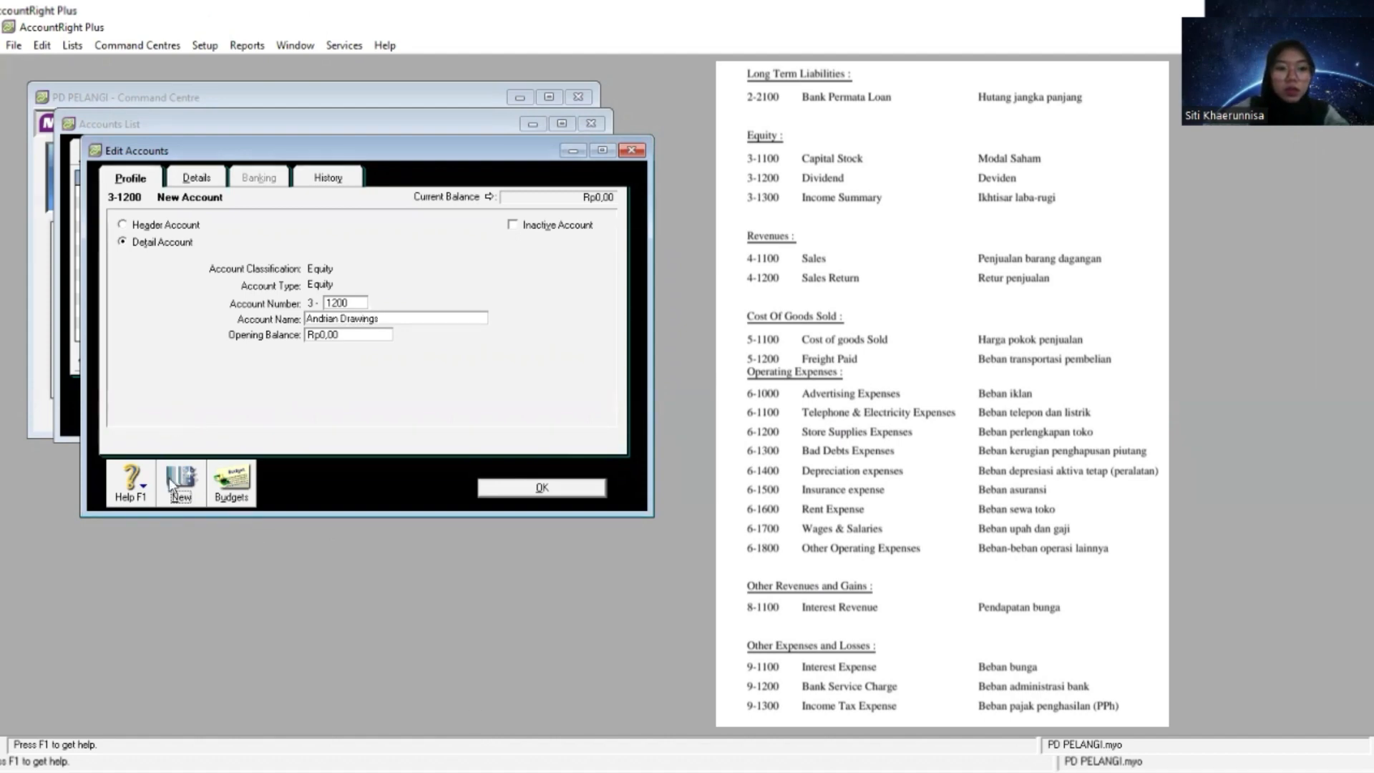
- Create an Equity detail account numbered 3-1300, name it Income Summary and close the account editor
{"action": "key", "text": "Return"}
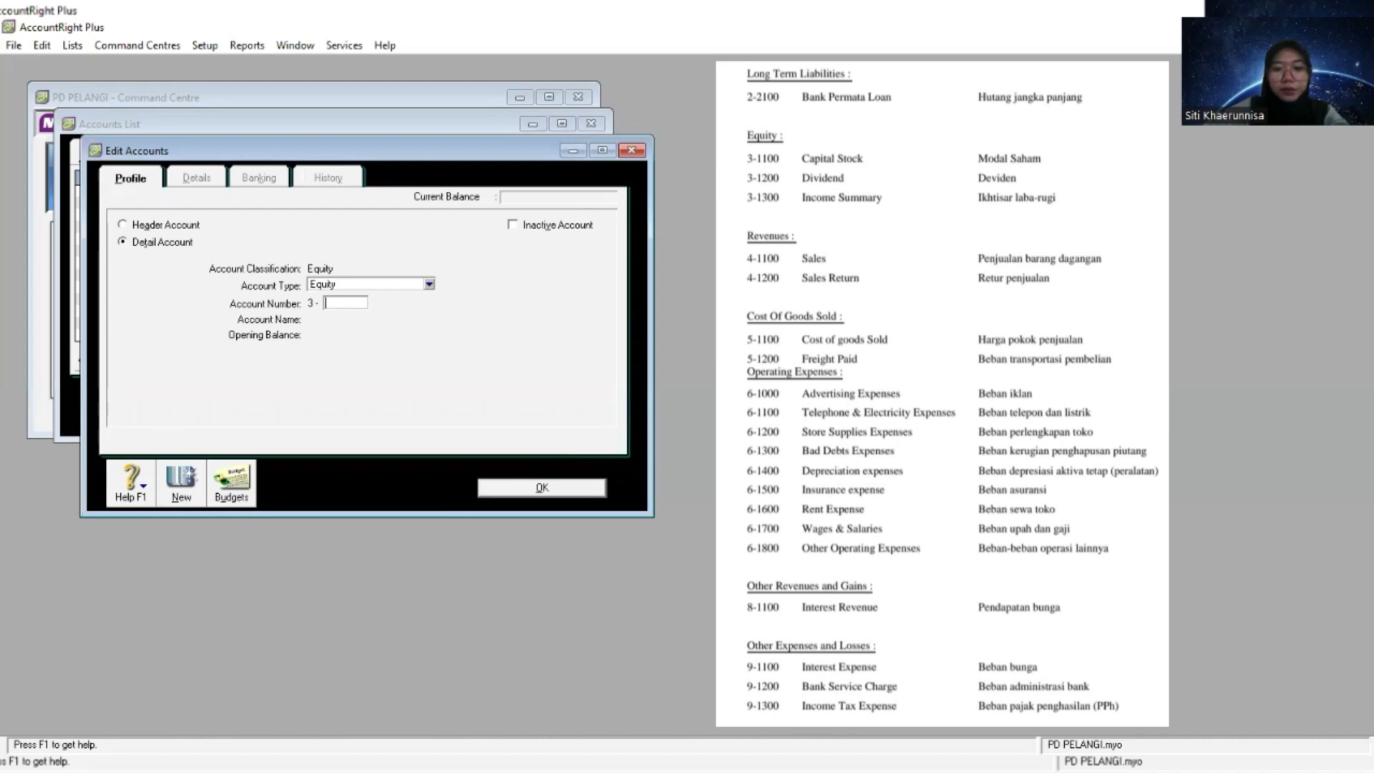
{"action": "key", "text": "alt+Tab"}
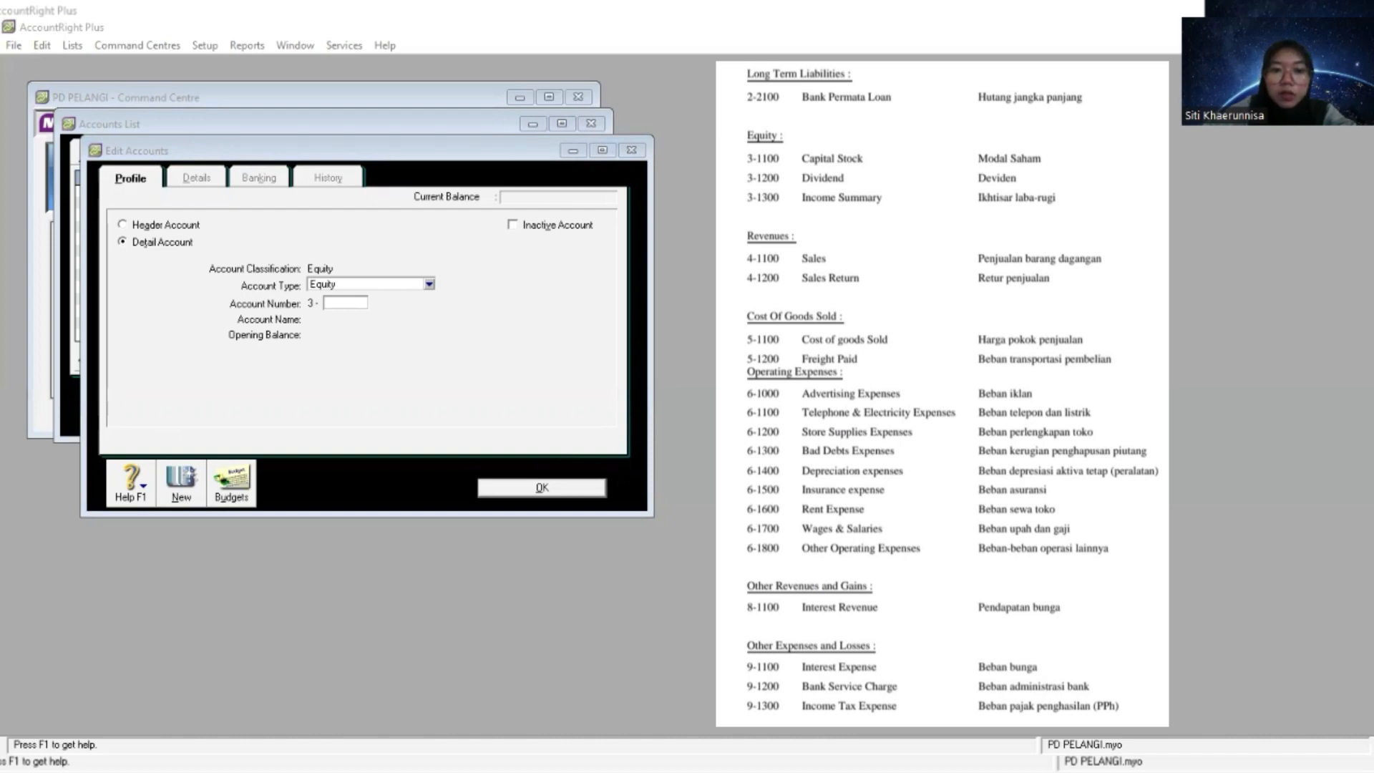
{"action": "left_click", "coordinate": [341, 300]}
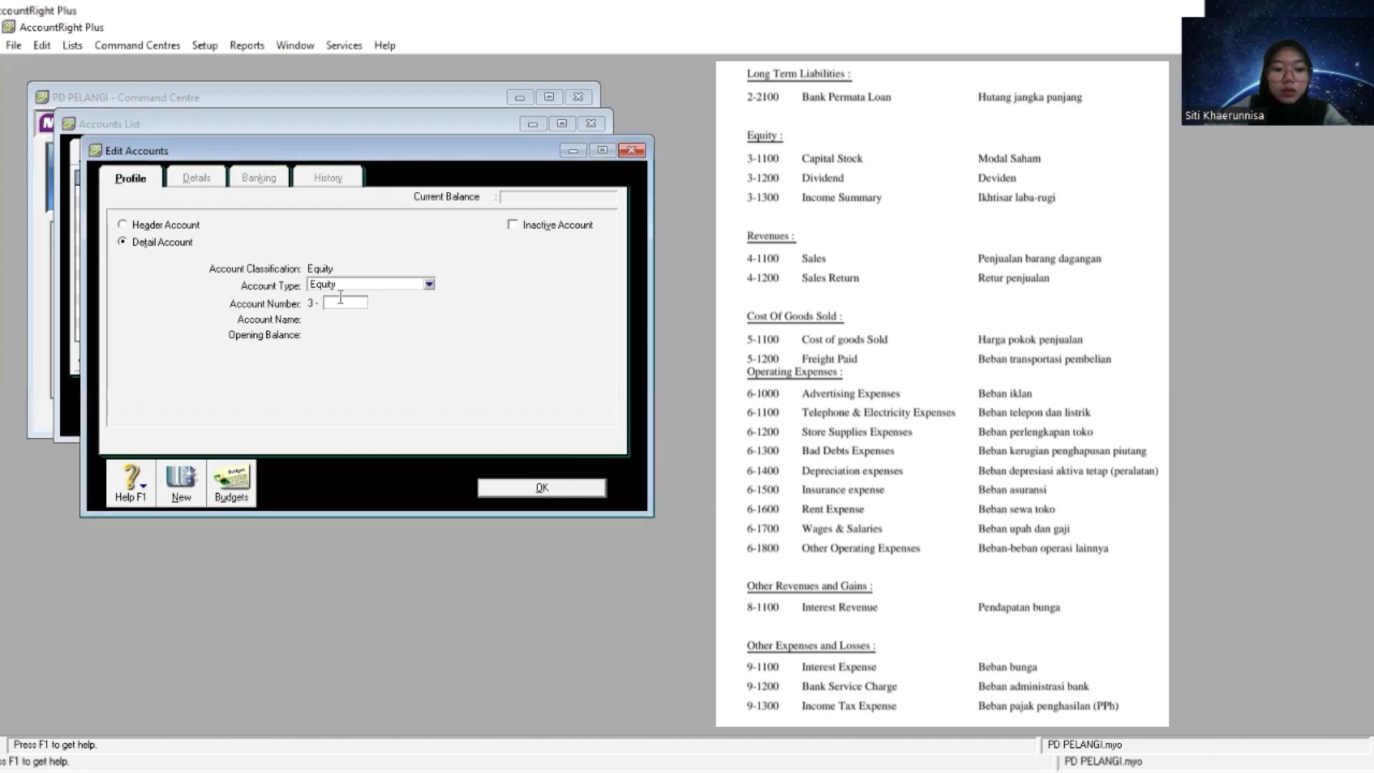
{"action": "type", "text": "1300"}
{"action": "key", "text": "Tab"}
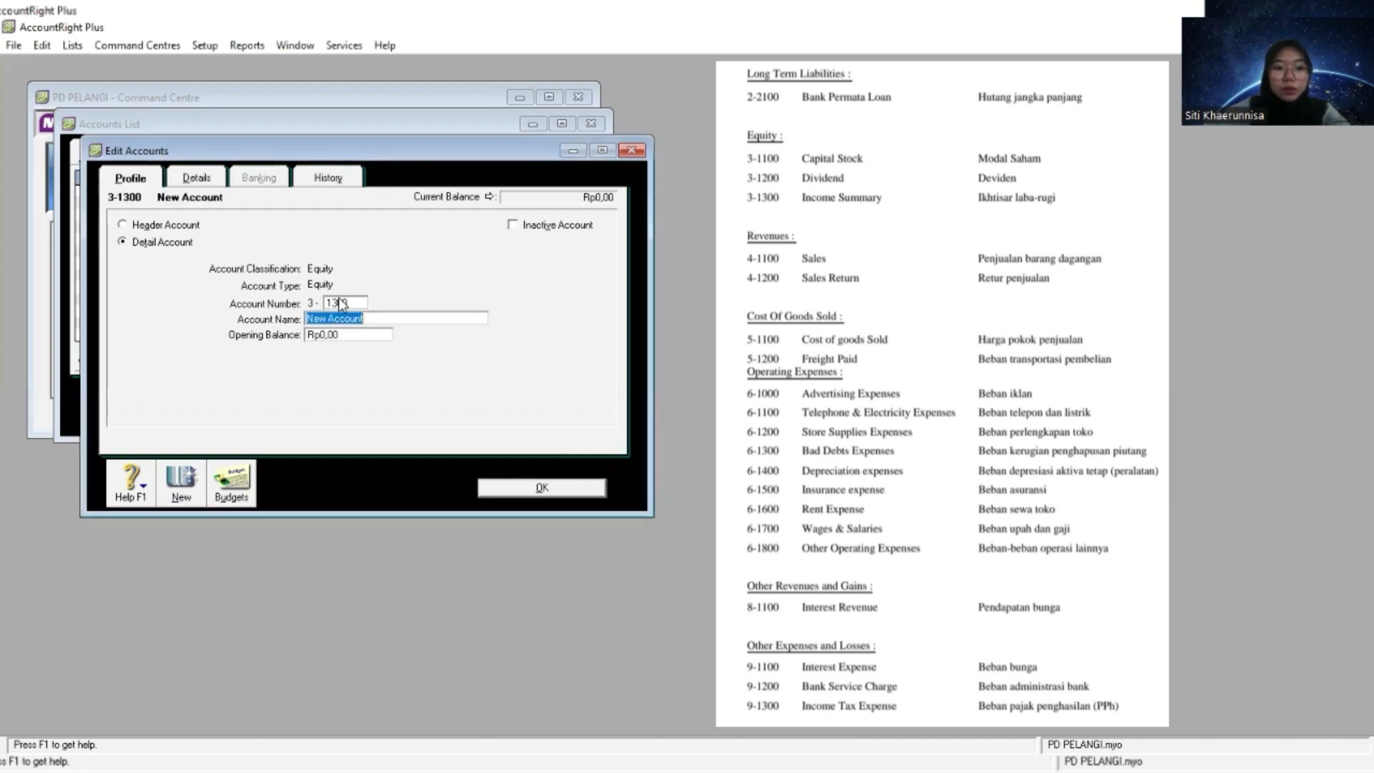
{"action": "right_click", "coordinate": [387, 317]}
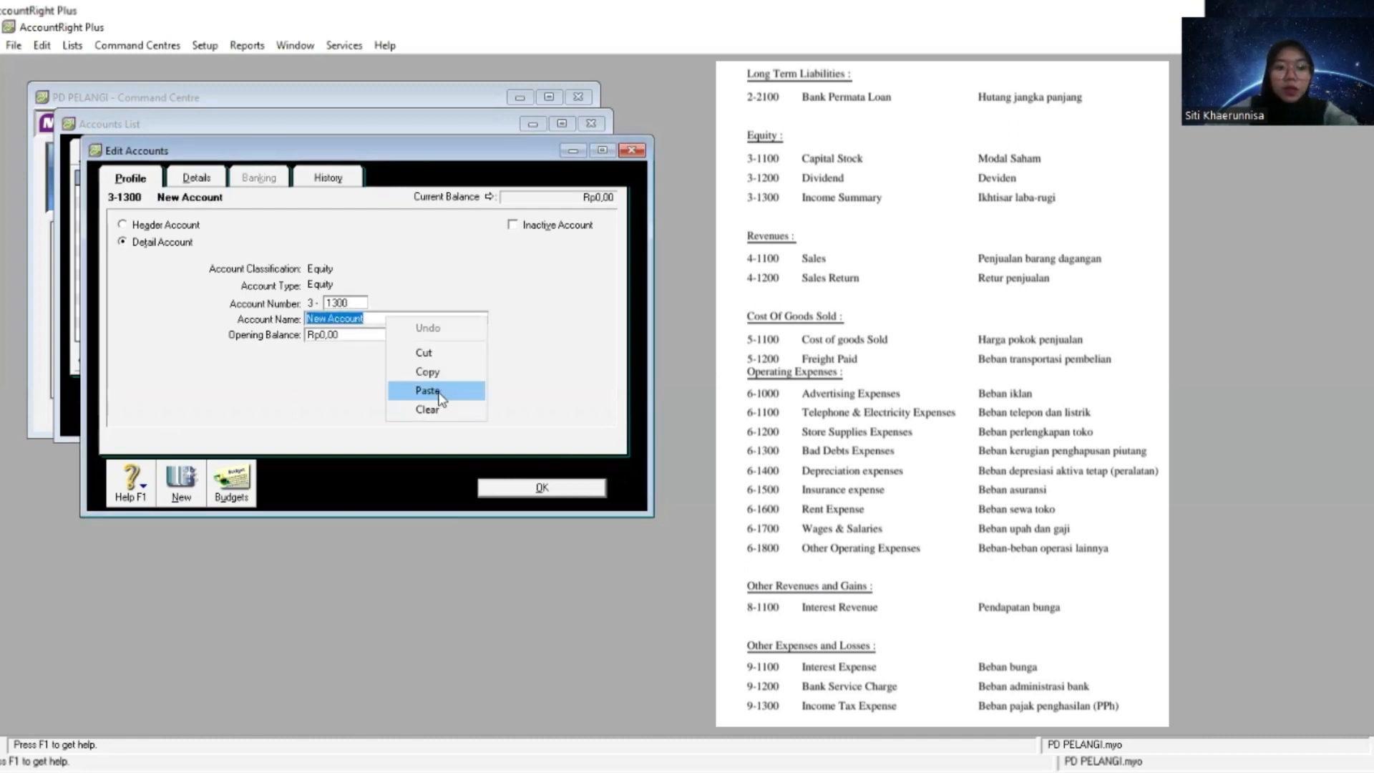
{"action": "left_click", "coordinate": [438, 391]}
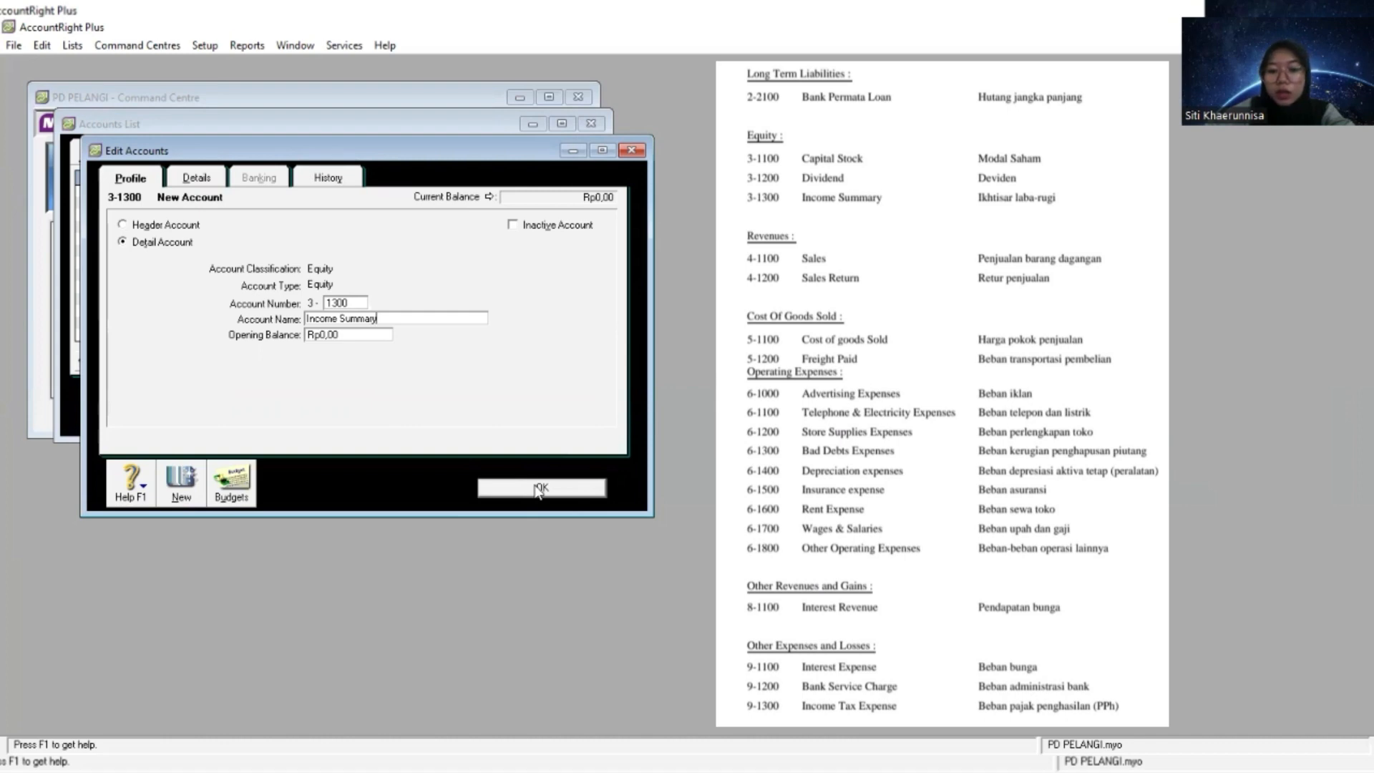
{"action": "left_click", "coordinate": [538, 488]}
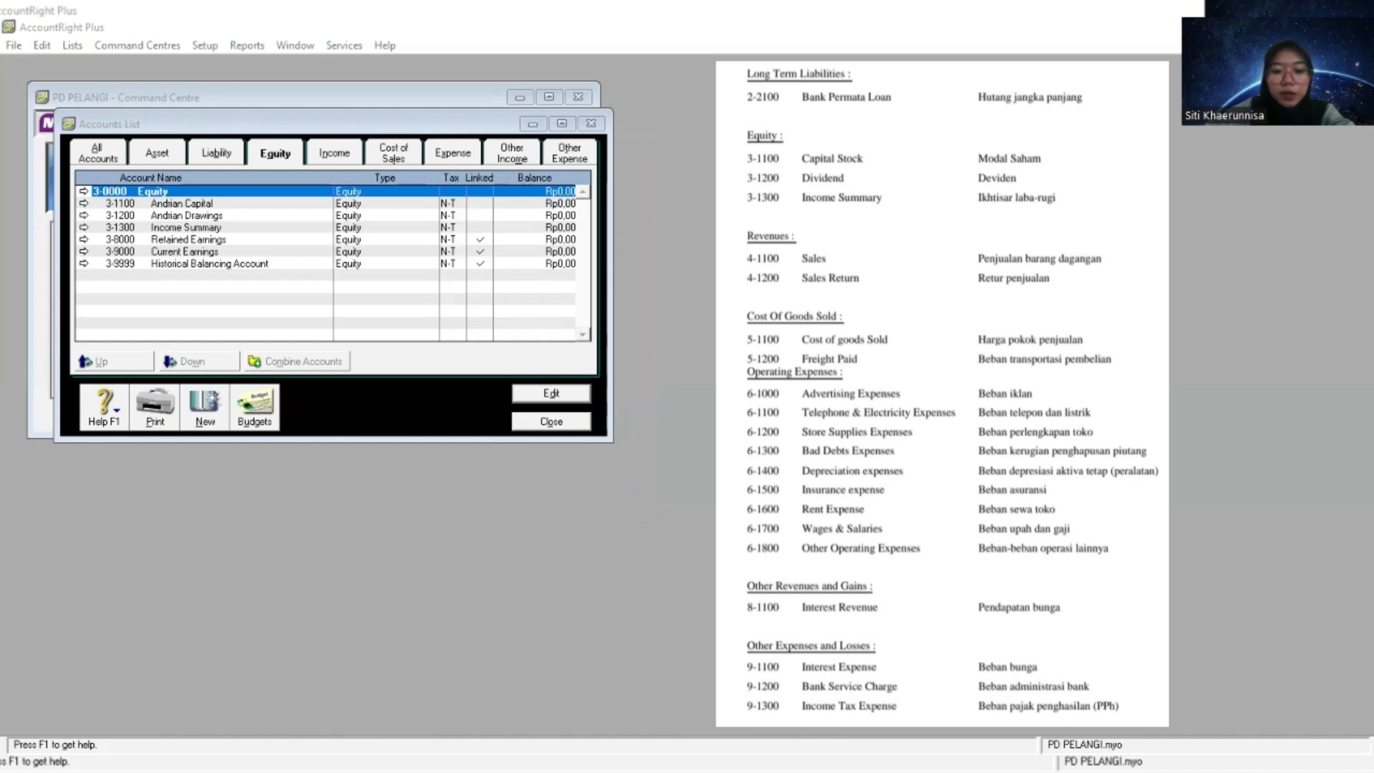
- Create an Income detail account numbered 4-1100 and name it Sales
{"action": "left_click", "coordinate": [334, 152]}
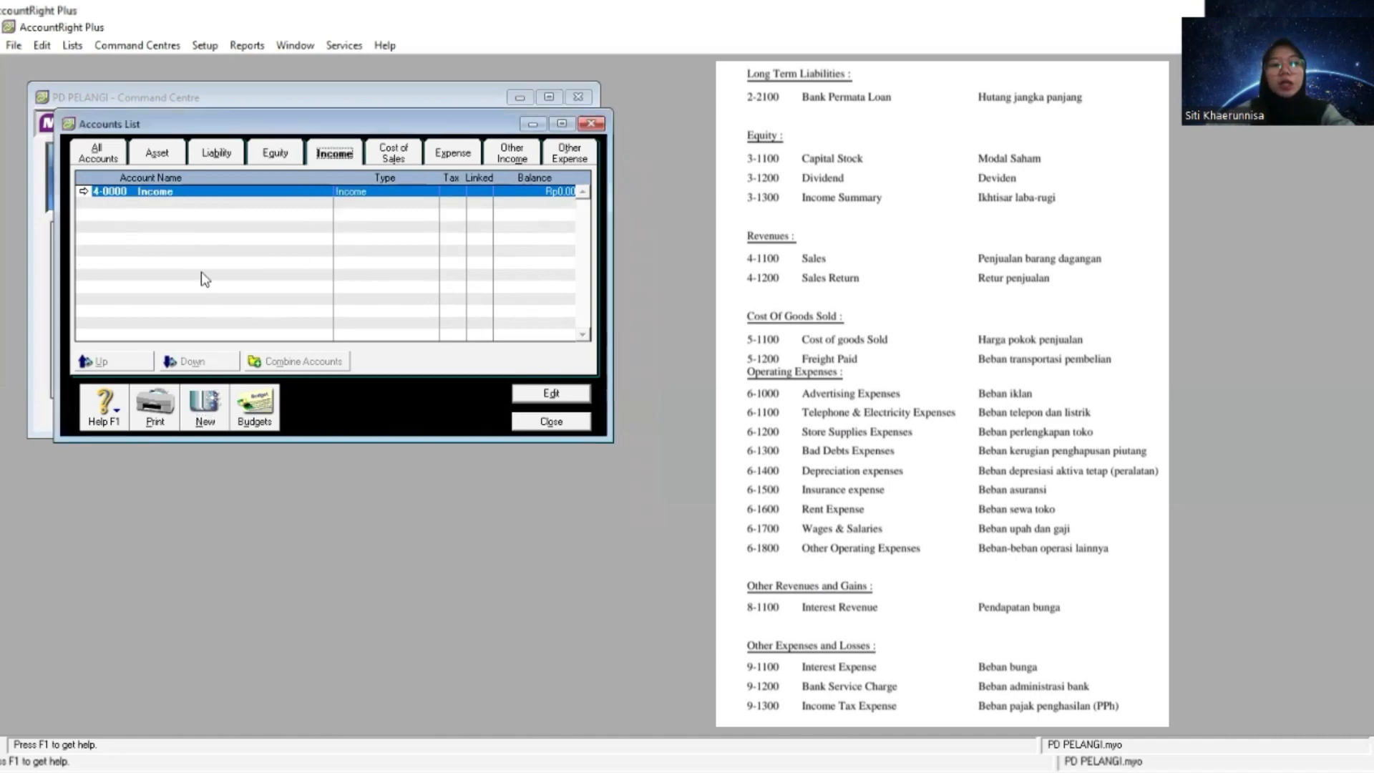
{"action": "left_click", "coordinate": [200, 413]}
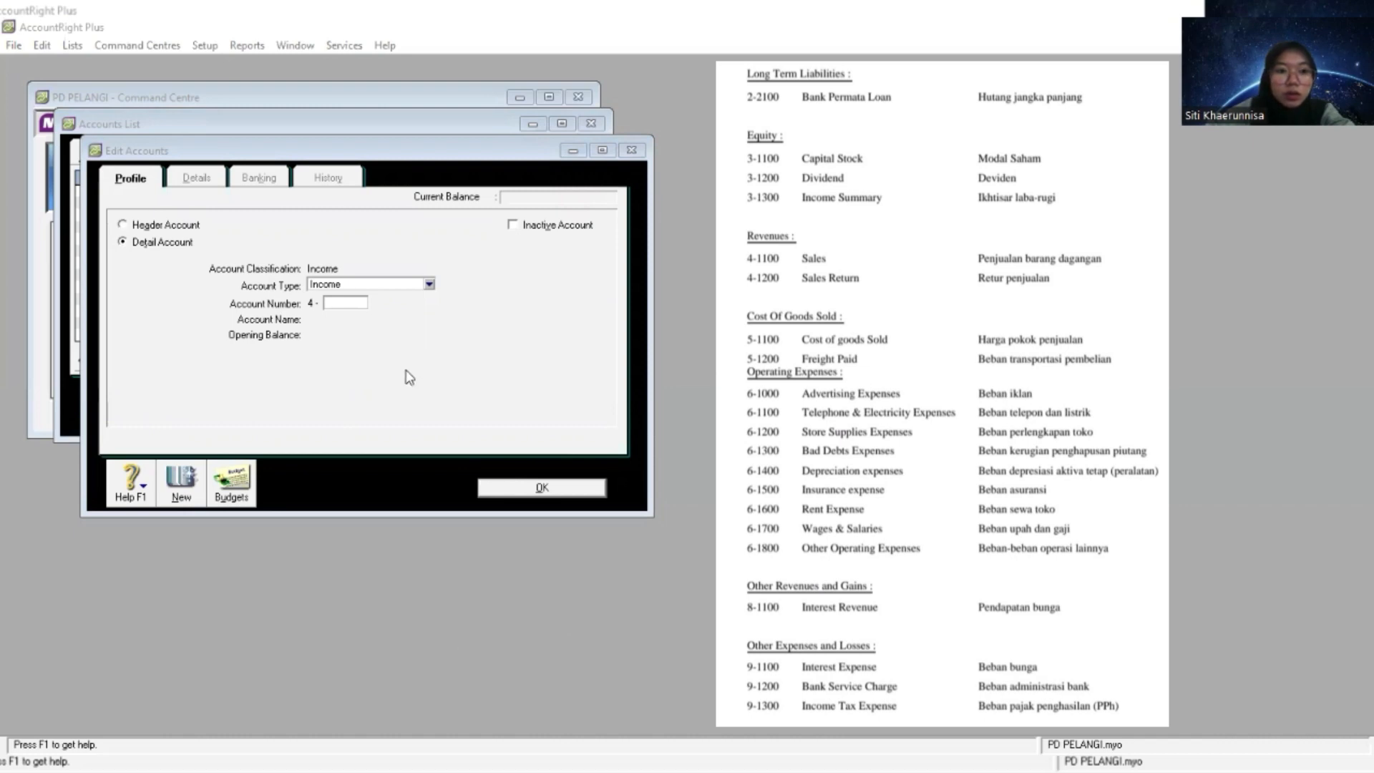
{"action": "left_click", "coordinate": [343, 301]}
{"action": "type", "text": "1100"}
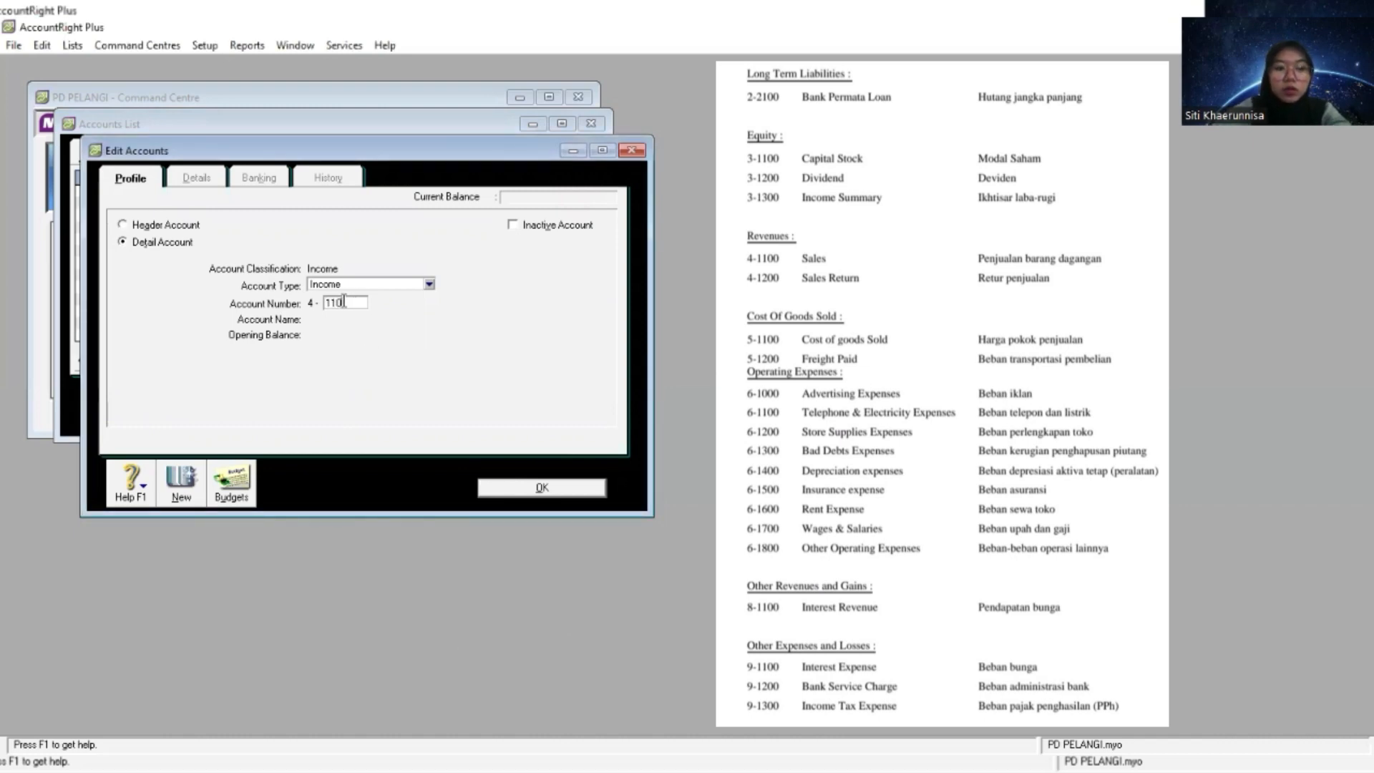
{"action": "key", "text": "Tab"}
{"action": "right_click", "coordinate": [403, 320]}
{"action": "left_click", "coordinate": [445, 394]}
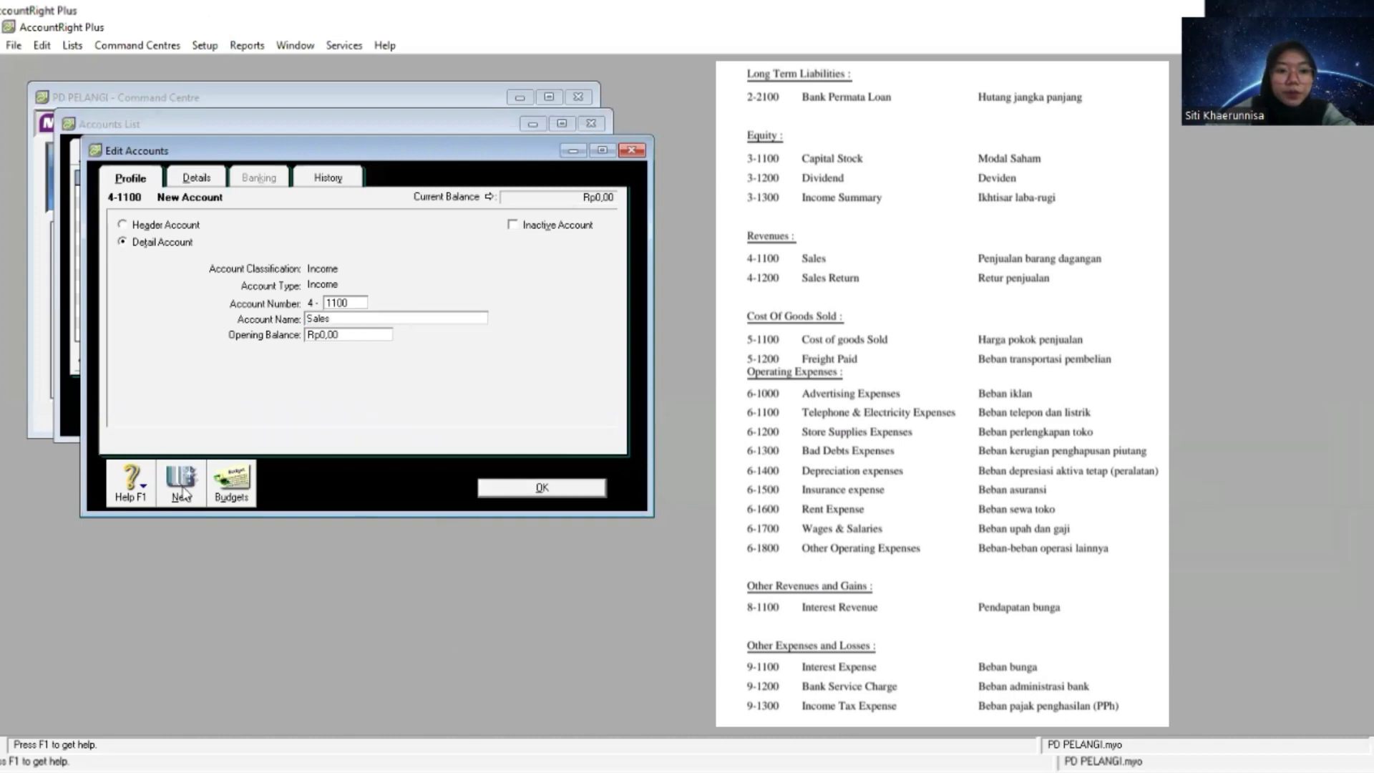
- Create an Income detail account numbered 4-1200, name it Sales Return and close the account editor
{"action": "left_click", "coordinate": [181, 483]}
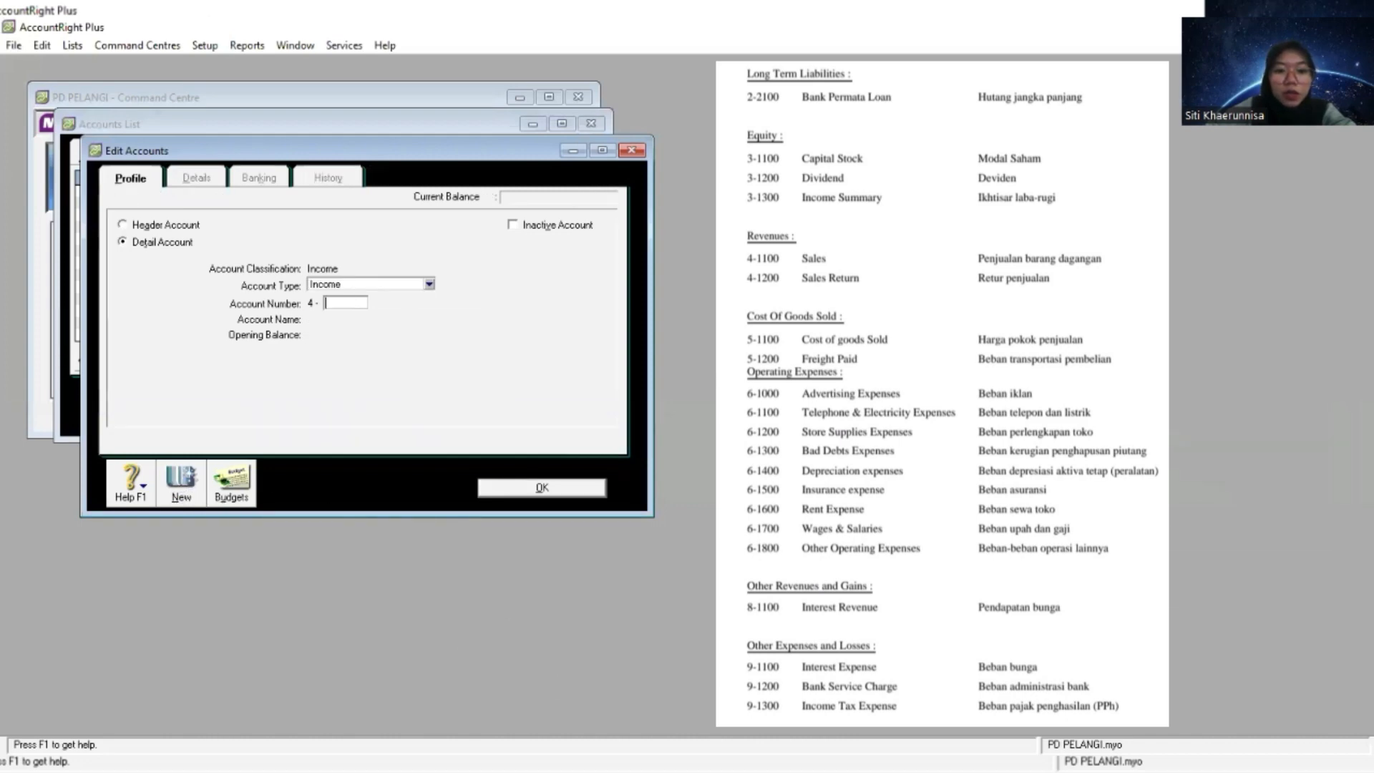
{"action": "key", "text": "alt+Tab"}
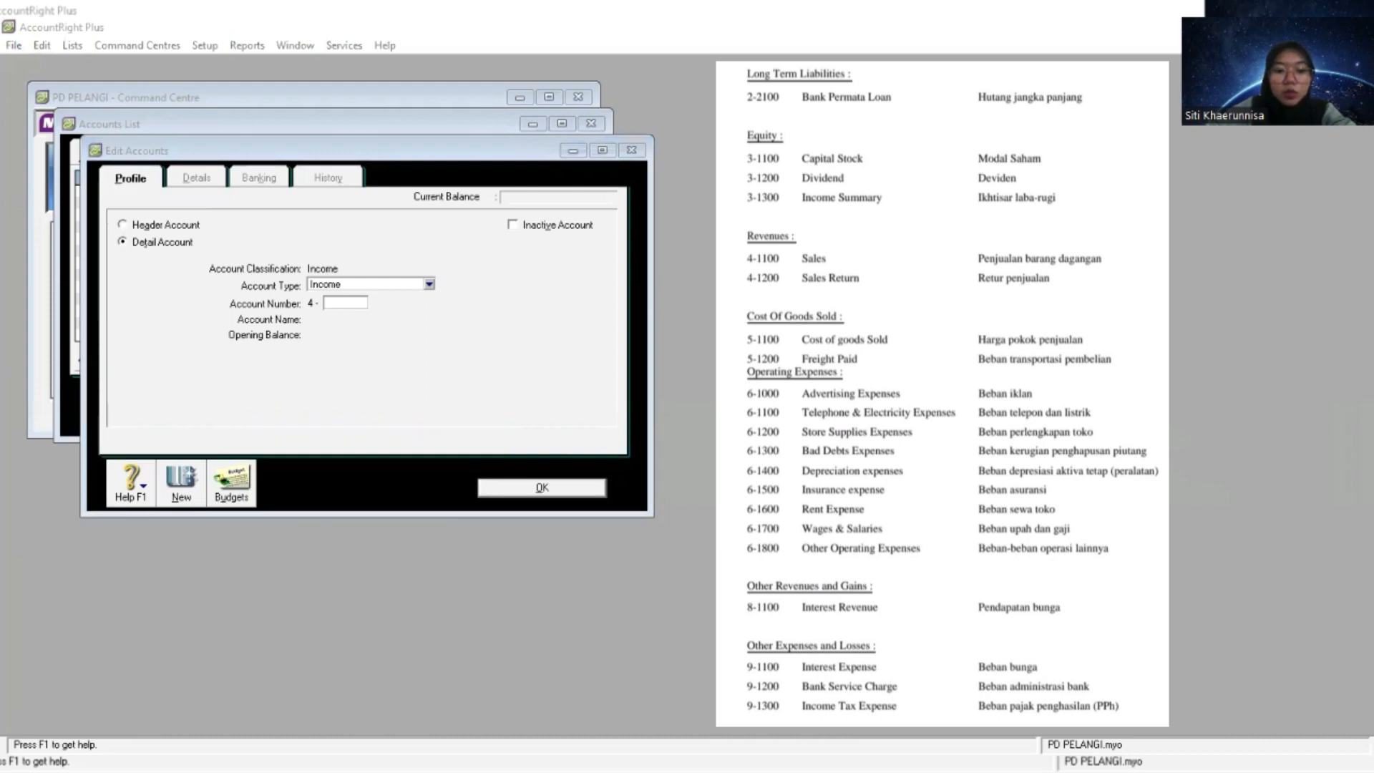
{"action": "left_click", "coordinate": [472, 534]}
{"action": "type", "text": "1200"}
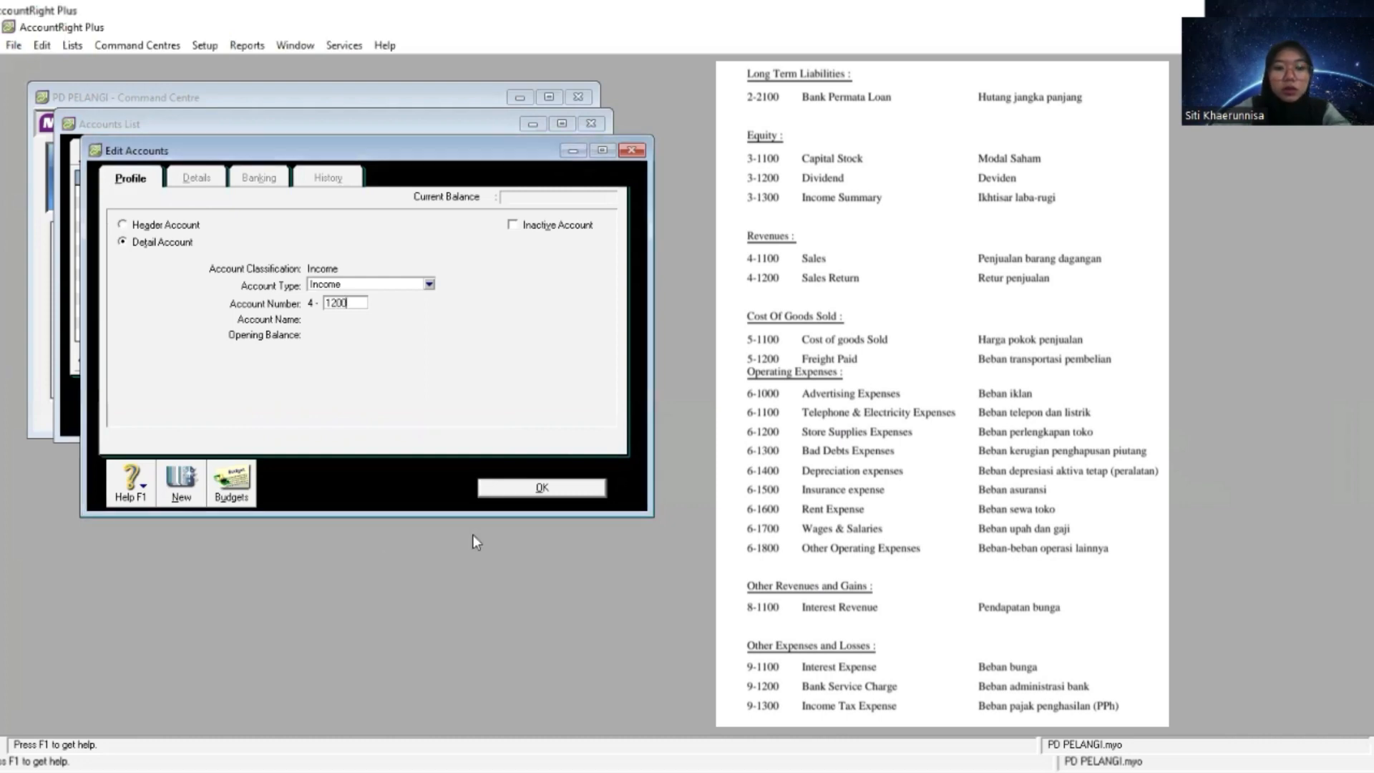
{"action": "key", "text": "Tab"}
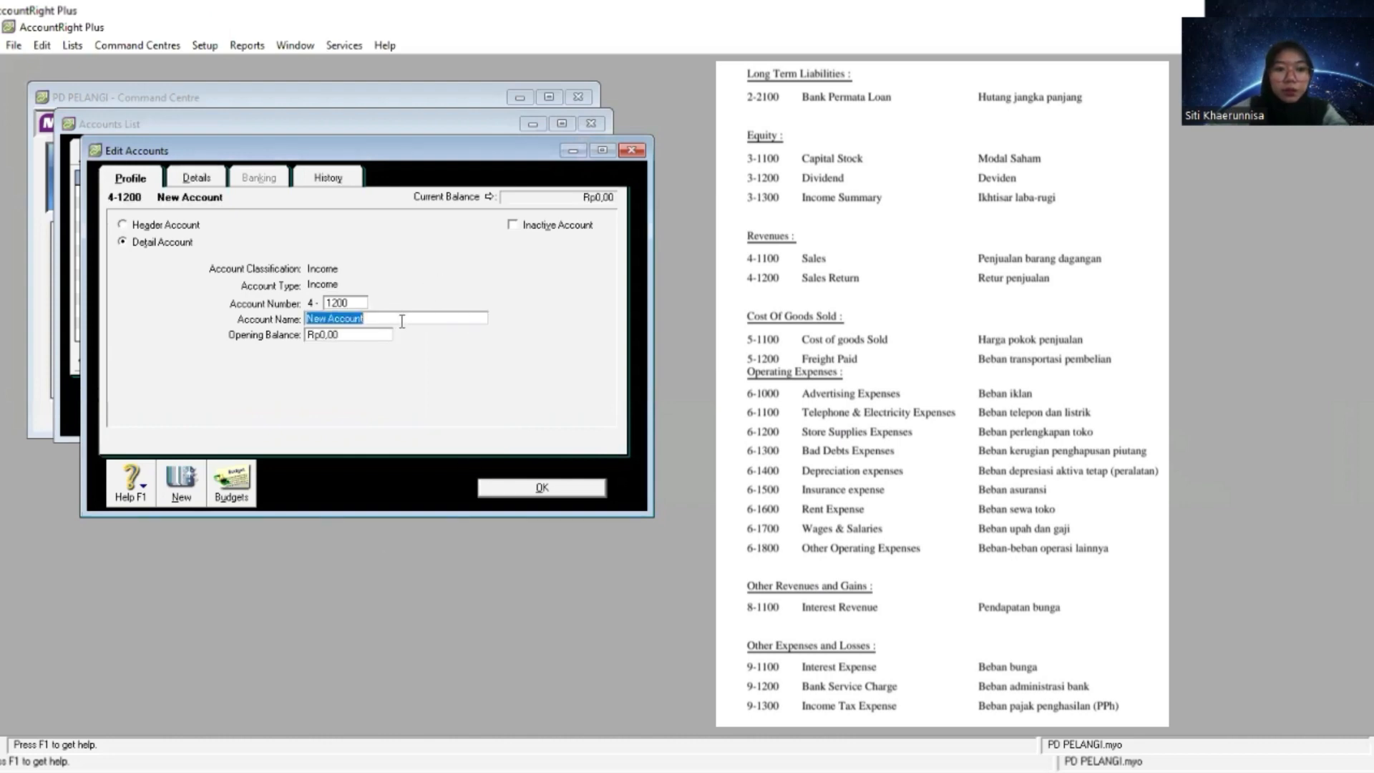
{"action": "type", "text": "Sales Return"}
{"action": "left_click", "coordinate": [542, 487]}
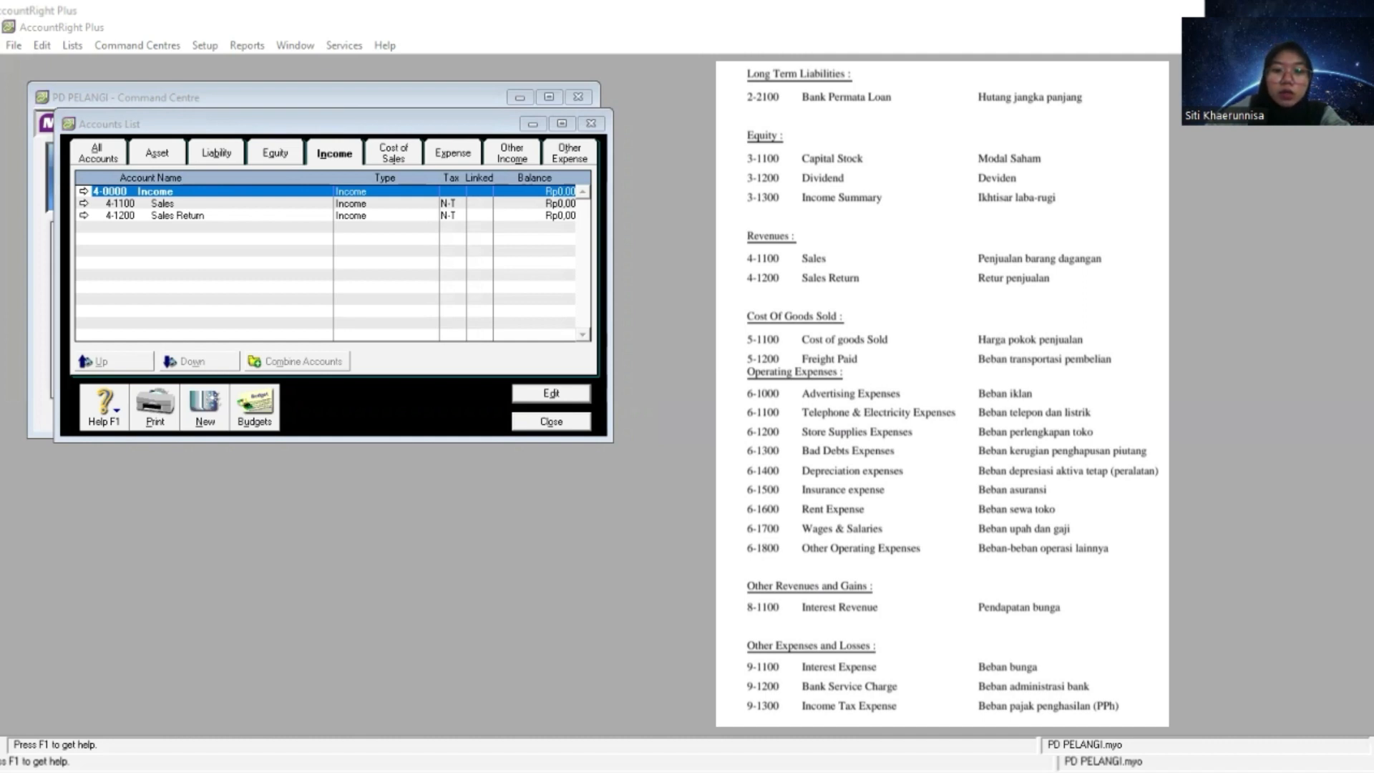
- Create a Cost of Sales detail account numbered 5-1100 and name it Cost of goods Sold
{"action": "left_click", "coordinate": [407, 154]}
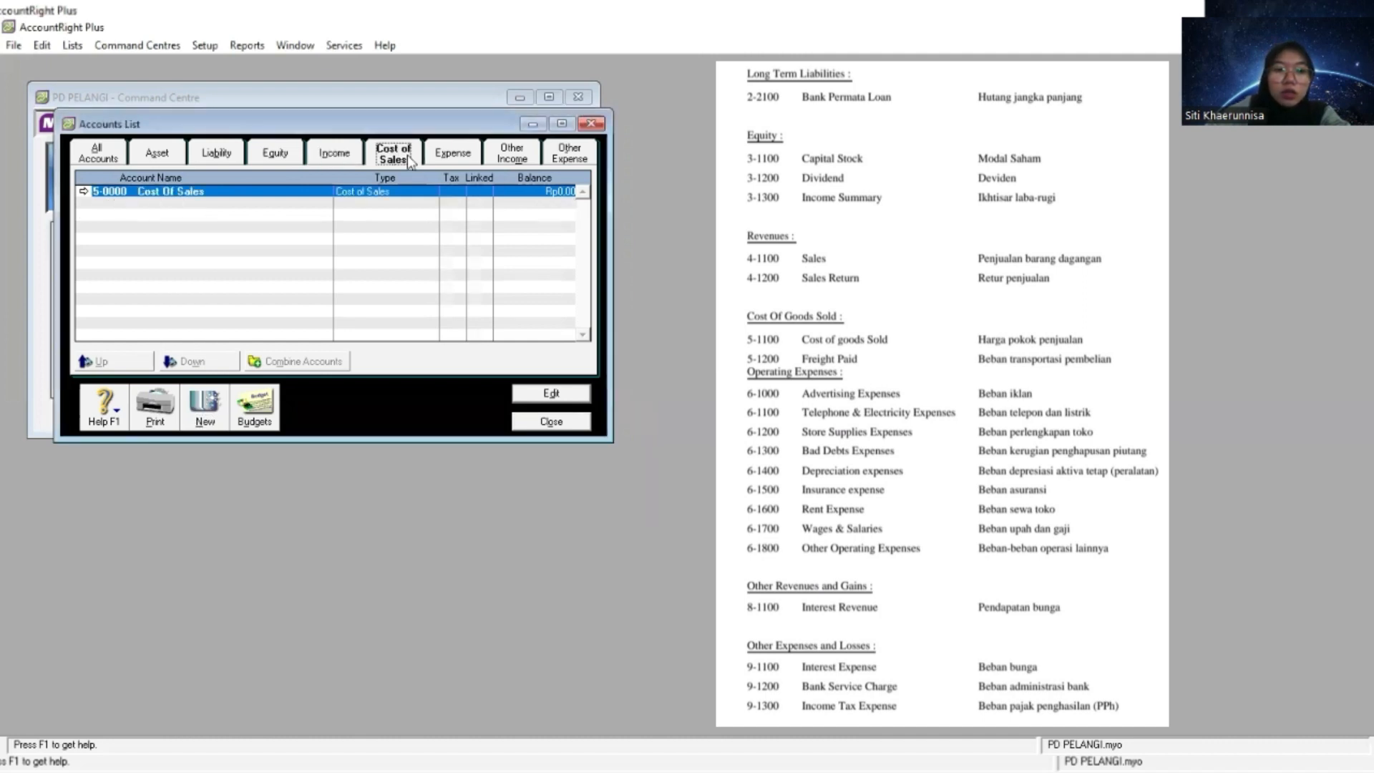
{"action": "left_click", "coordinate": [203, 415]}
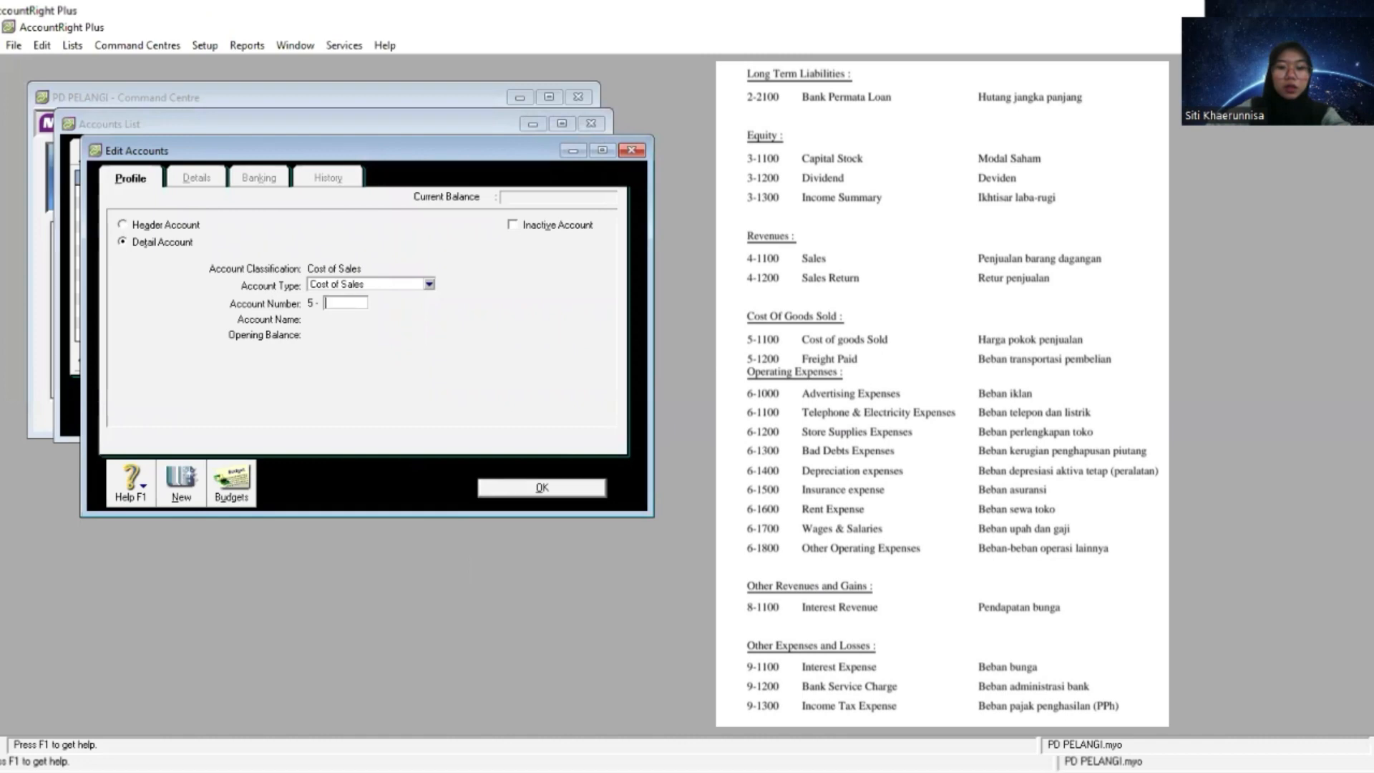
{"action": "type", "text": "1100"}
{"action": "key", "text": "Tab"}
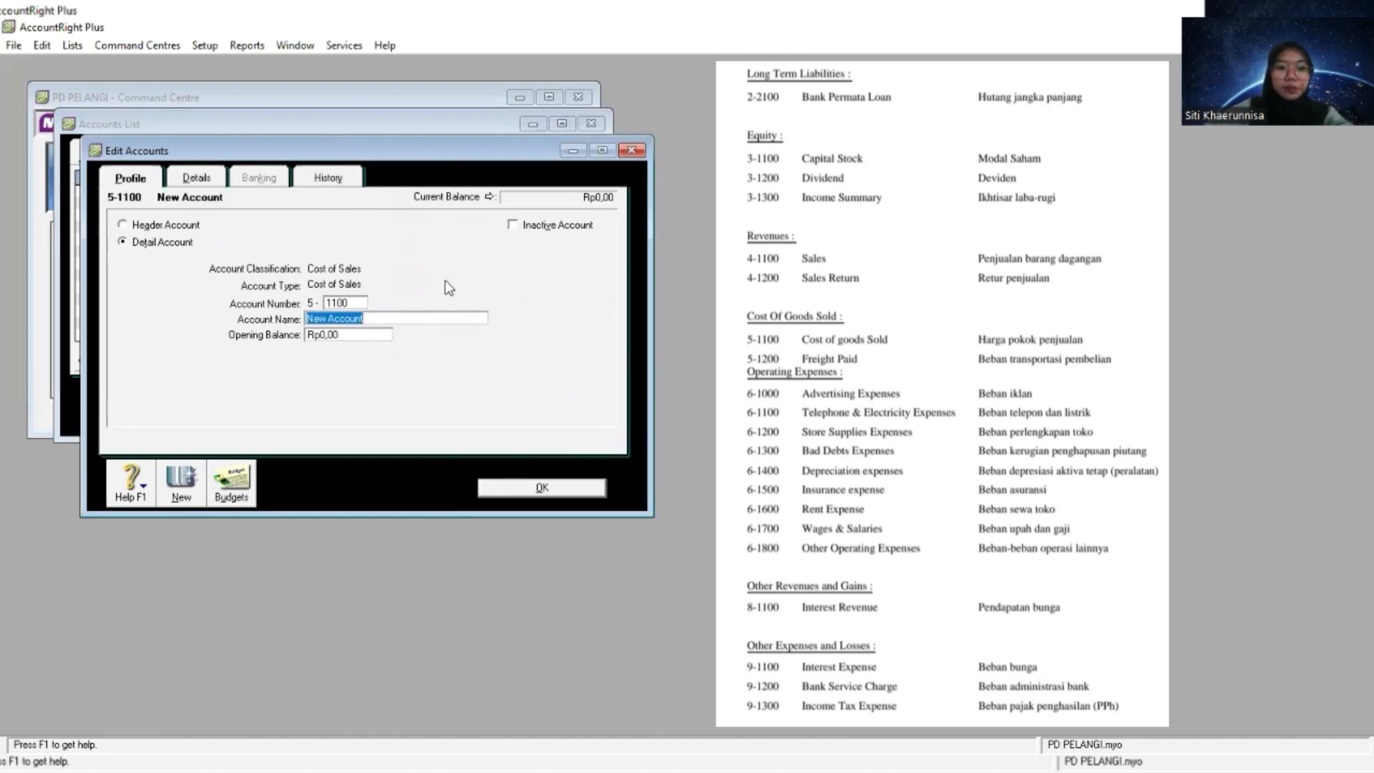
{"action": "right_click", "coordinate": [434, 319]}
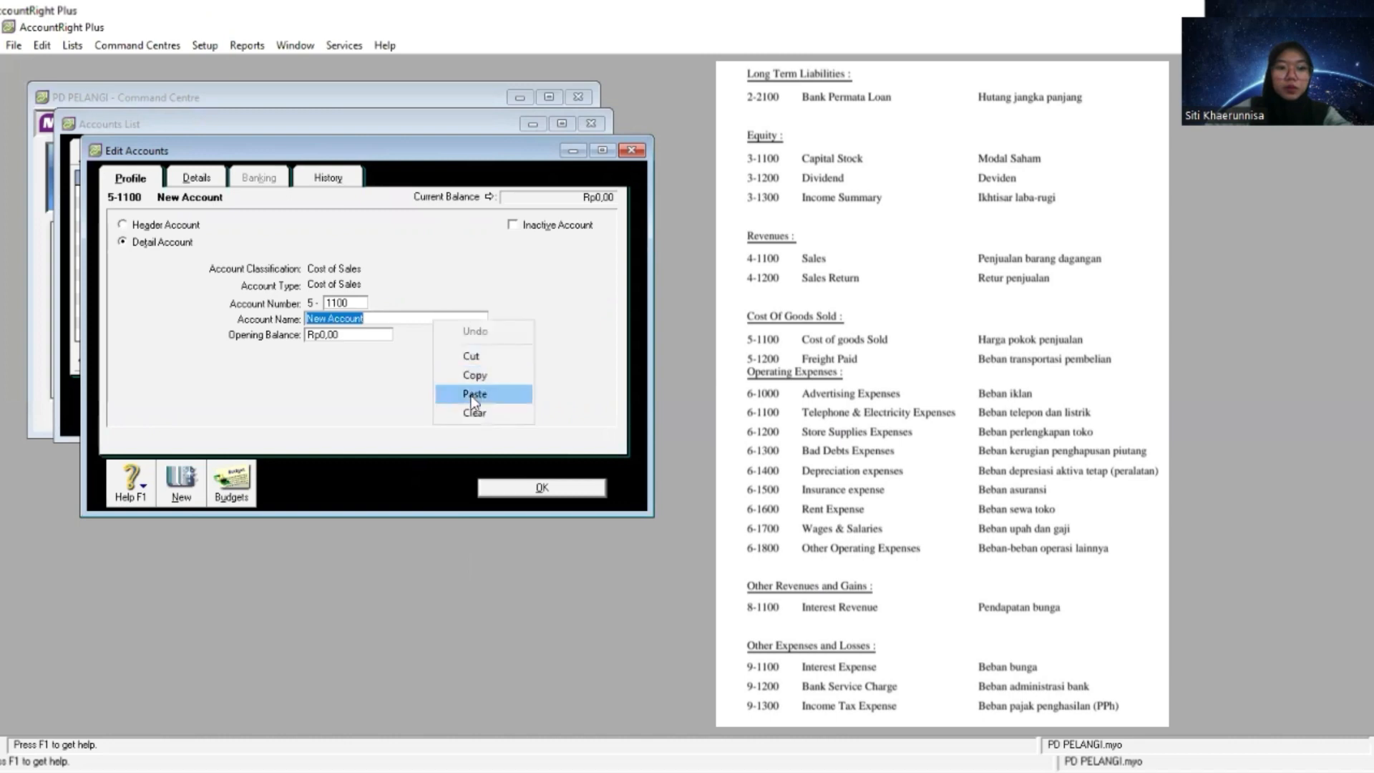
{"action": "left_click", "coordinate": [473, 395]}
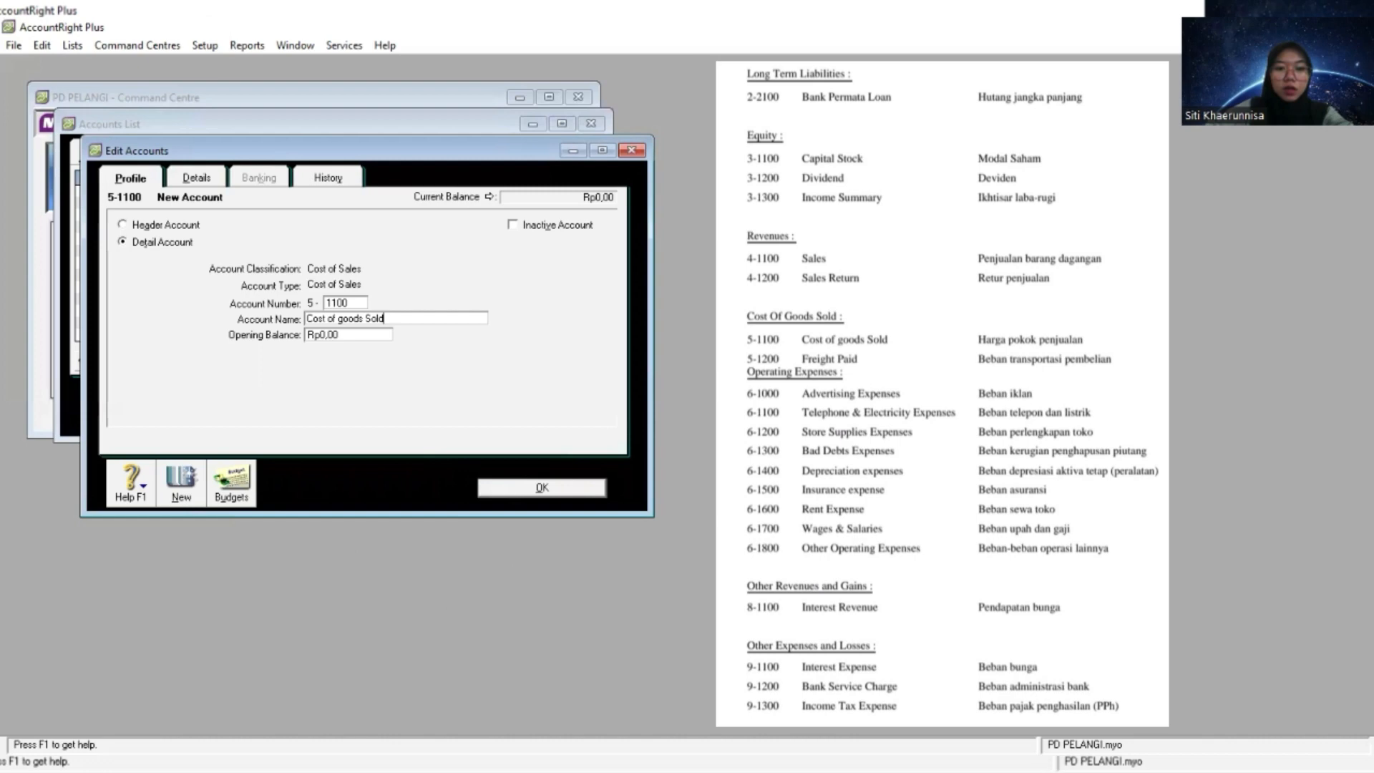
- Create a Cost of Sales detail account numbered 5-1200, name it Freight Paid and close the account editor
{"action": "left_click", "coordinate": [194, 486]}
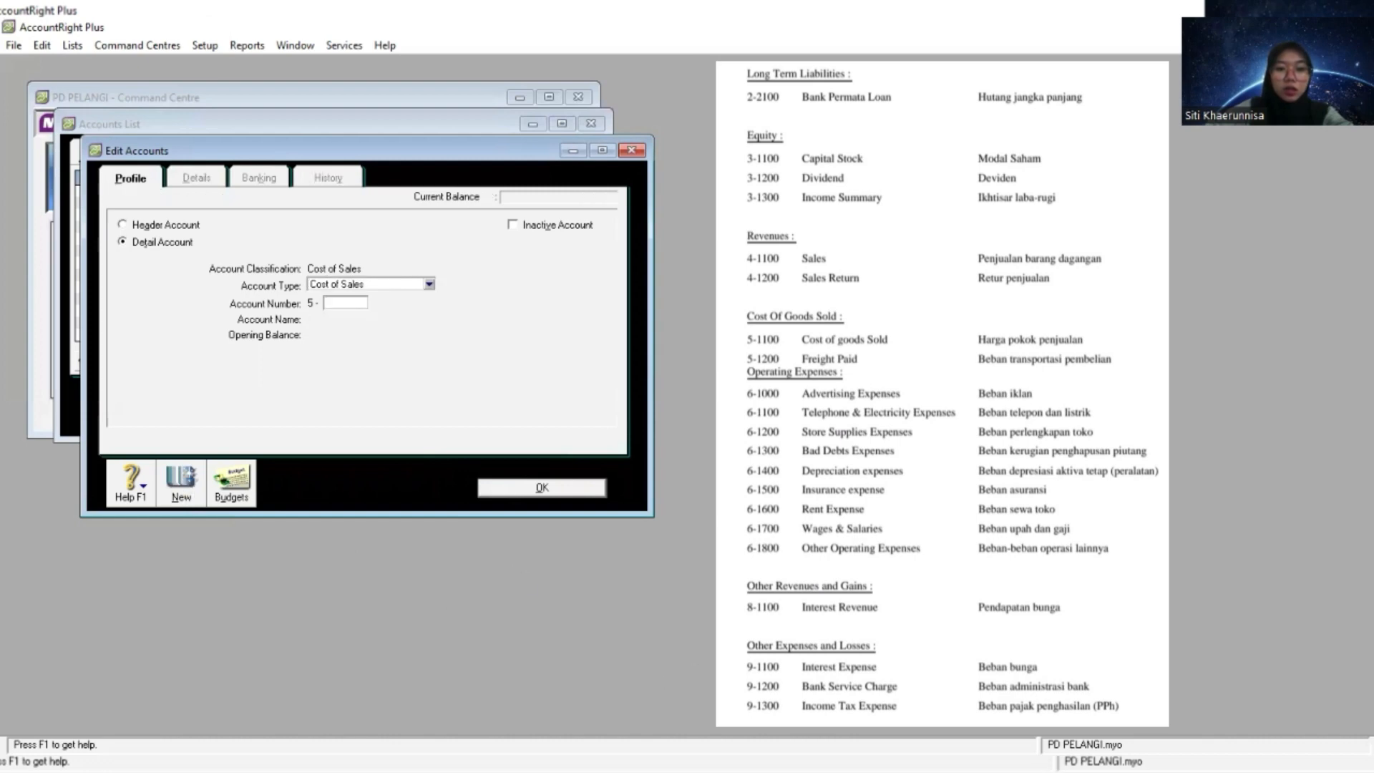
{"action": "key", "text": "alt+Tab"}
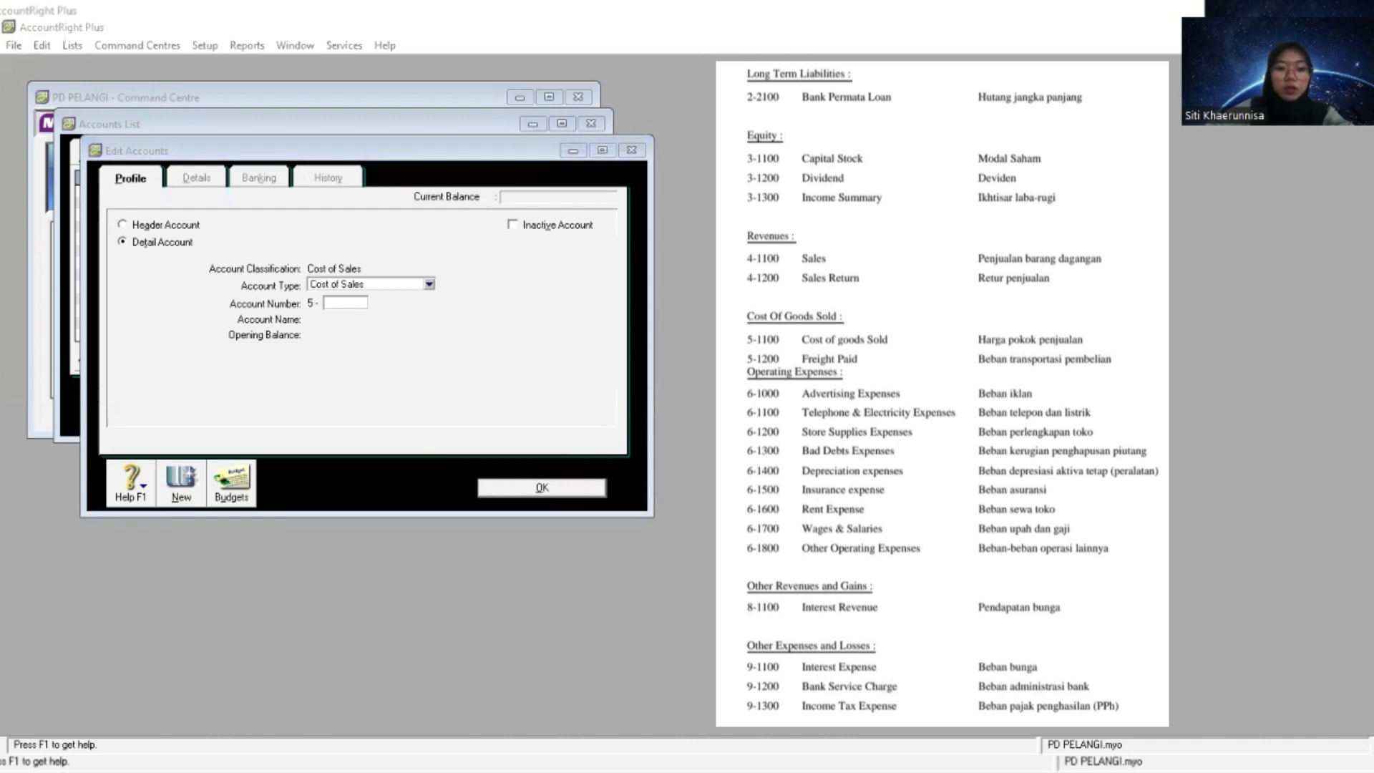
{"action": "left_click", "coordinate": [354, 353]}
{"action": "type", "text": "1200"}
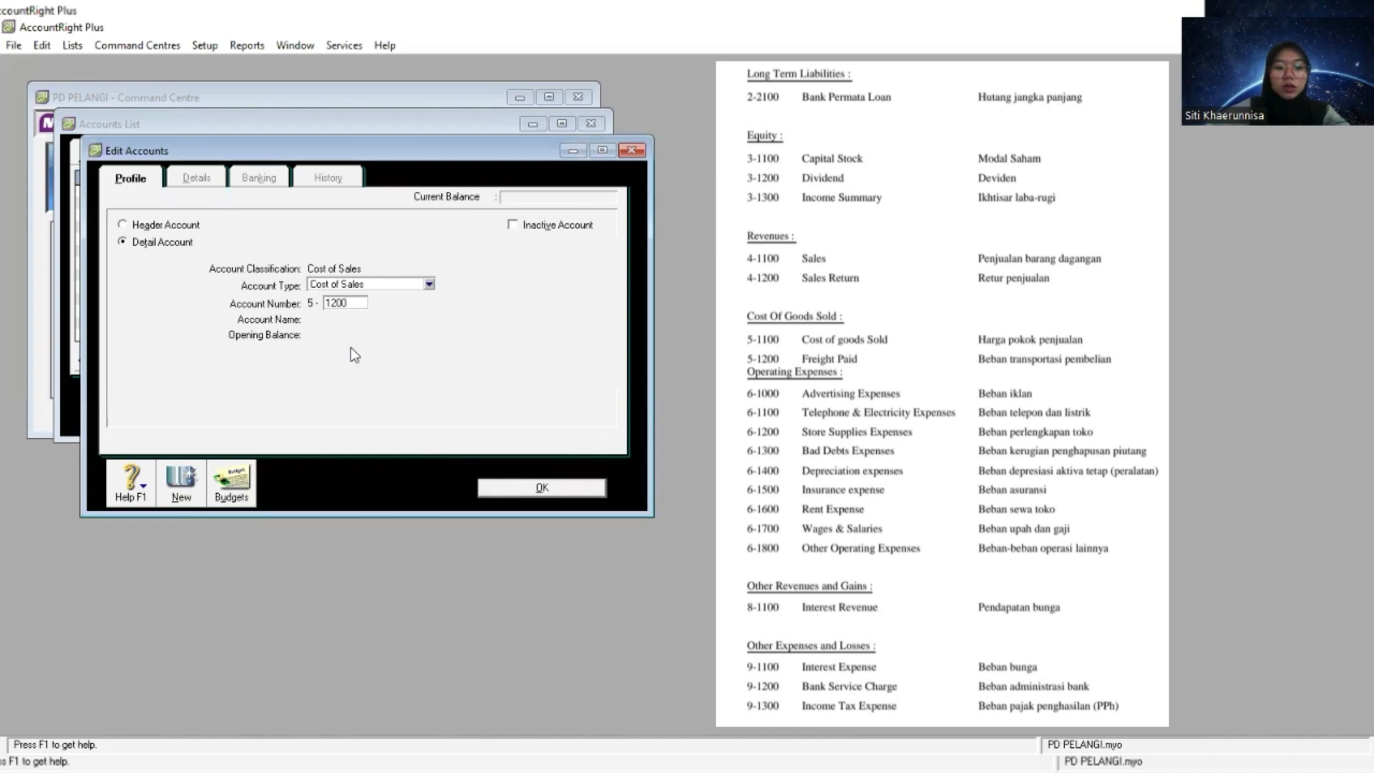
{"action": "key", "text": "Tab"}
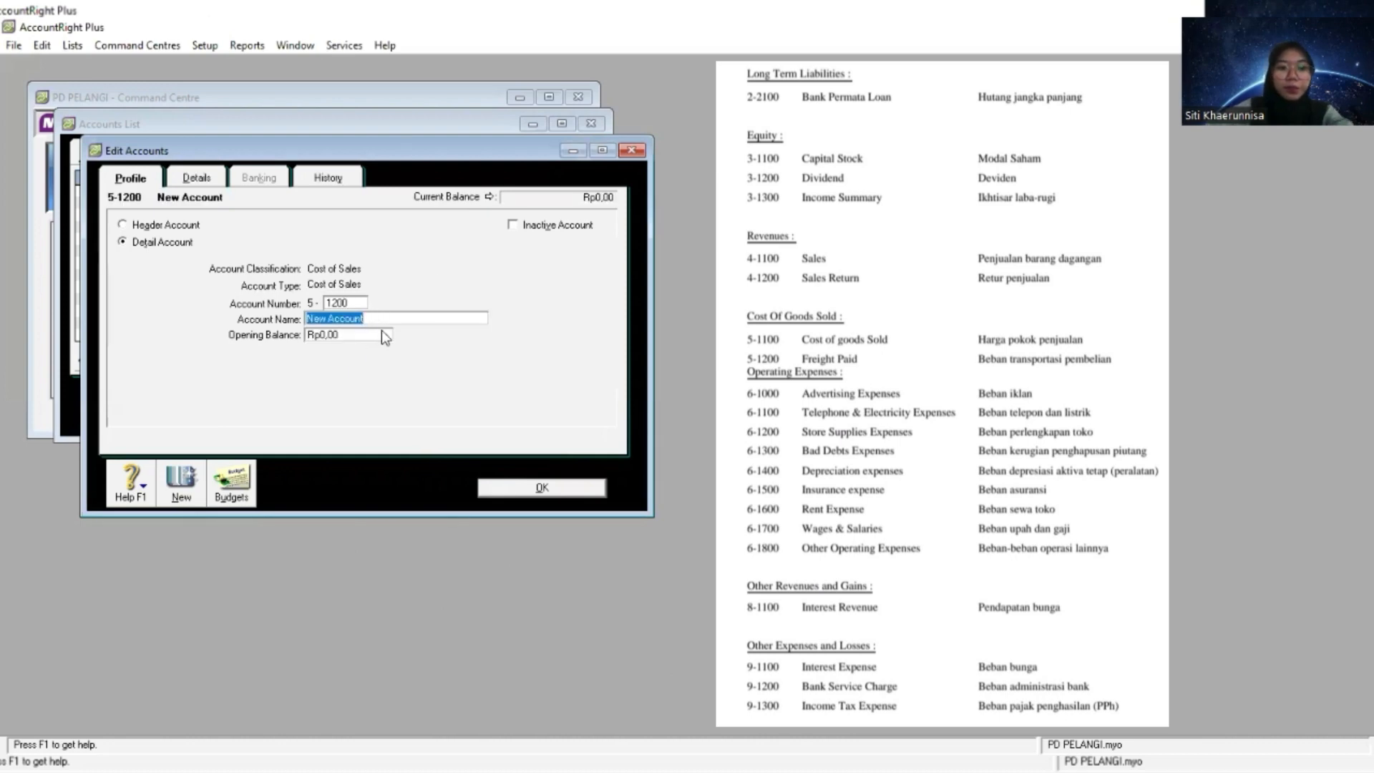
{"action": "key", "text": "shift+F10"}
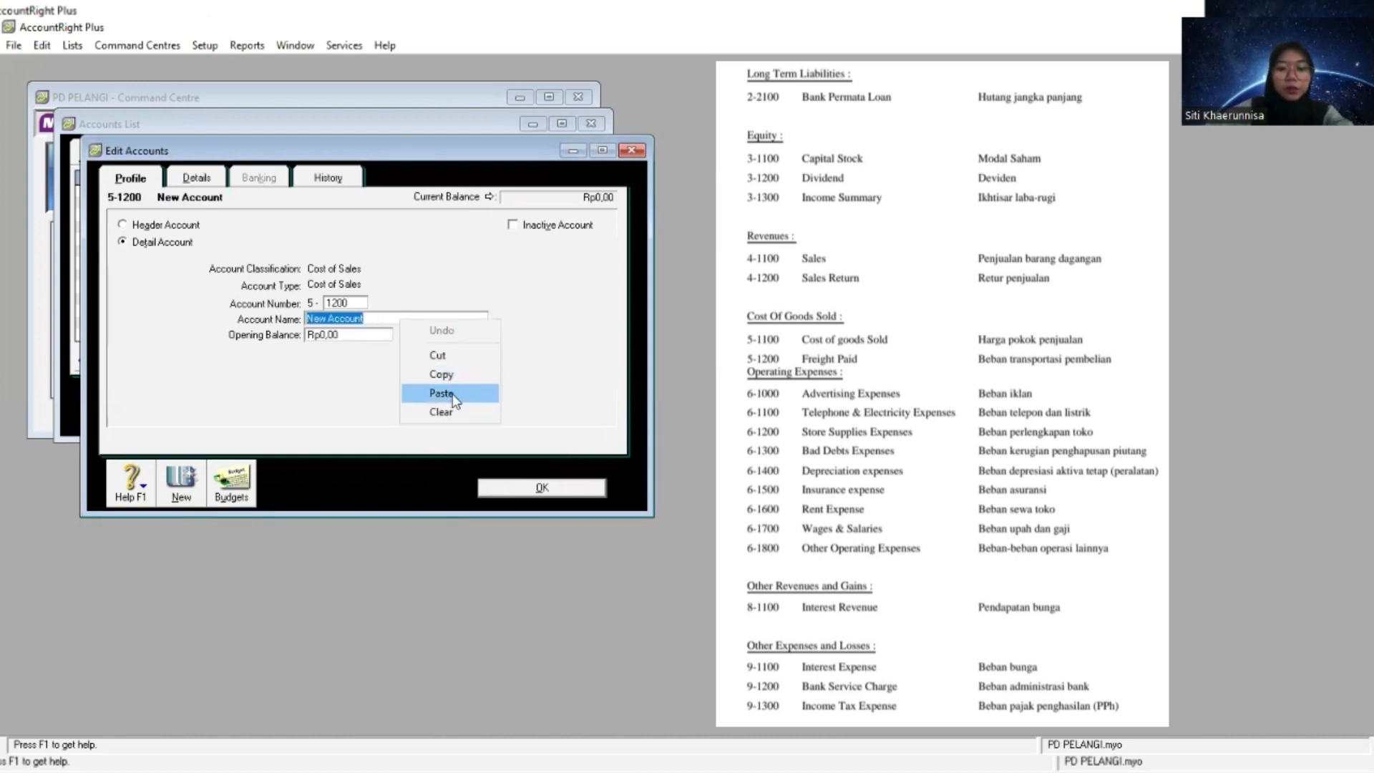
{"action": "left_click", "coordinate": [445, 393]}
{"action": "left_click", "coordinate": [530, 486]}
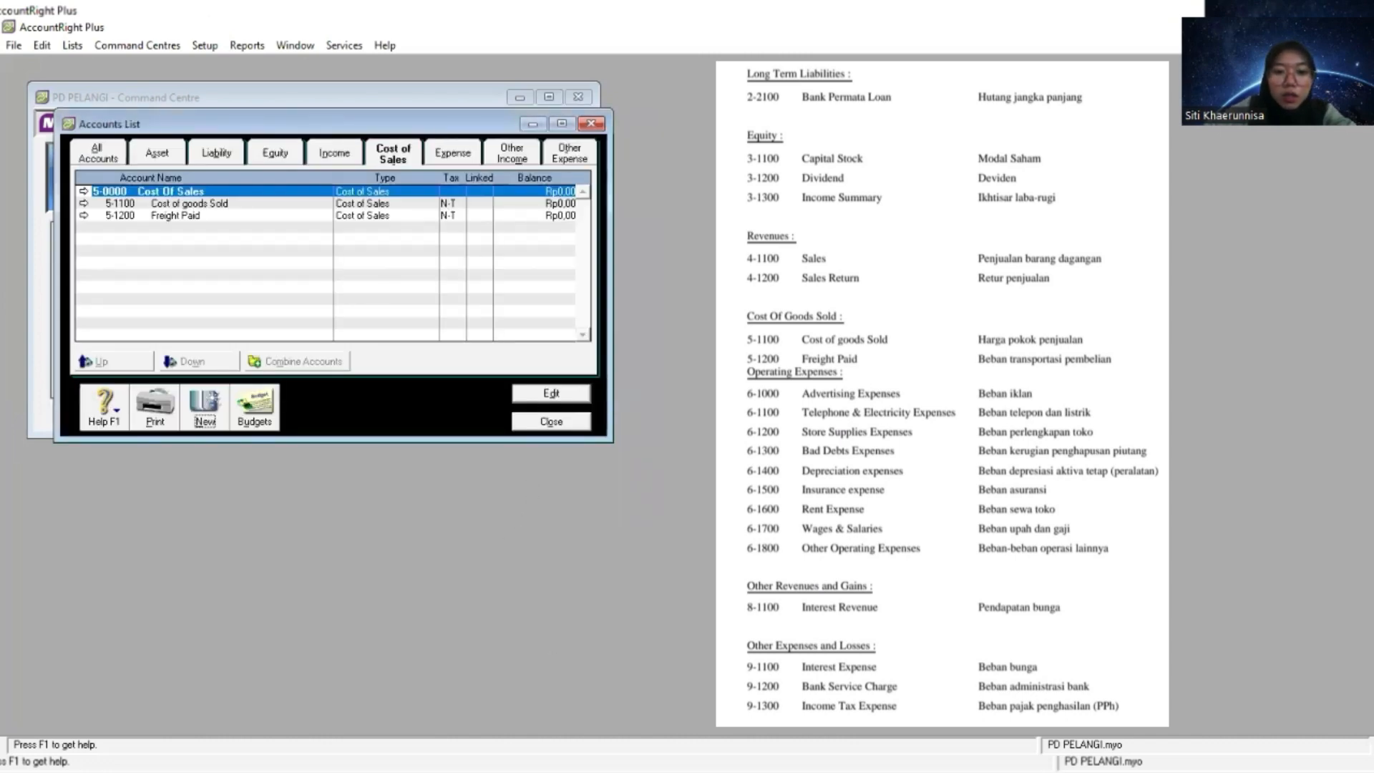
- Create an Expense detail account numbered 6-1000 and name it Advertising Expenses
{"action": "key", "text": "alt+Tab"}
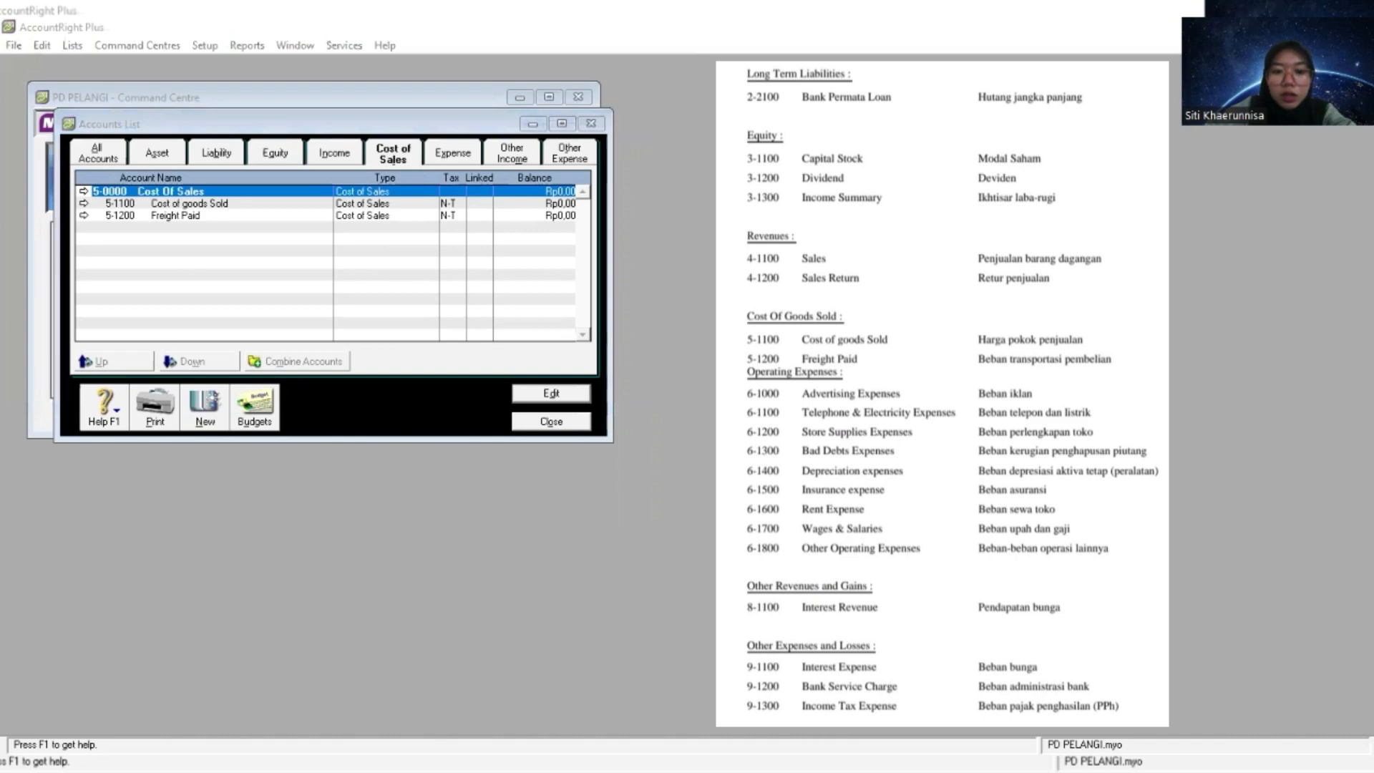
{"action": "key", "text": "alt+Tab"}
{"action": "left_click", "coordinate": [450, 154]}
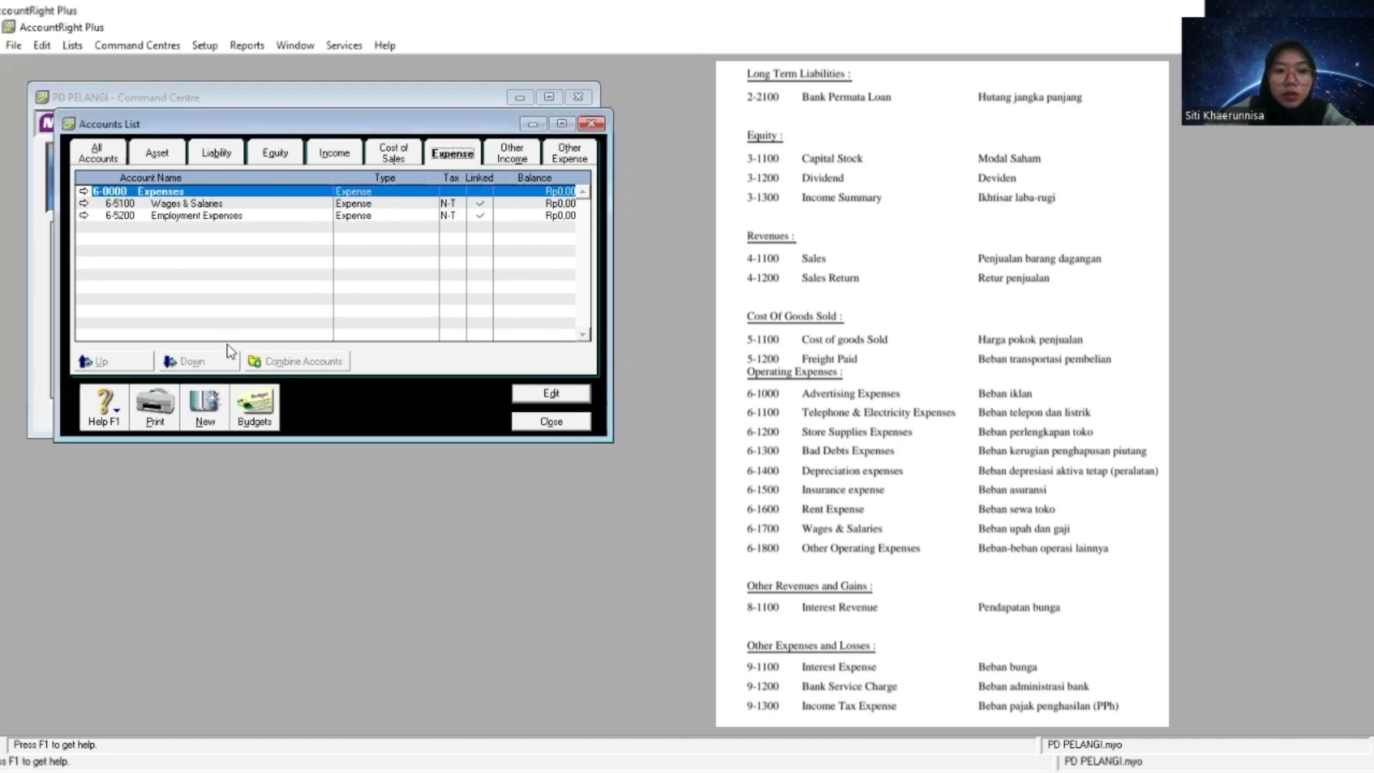
{"action": "left_click", "coordinate": [208, 417]}
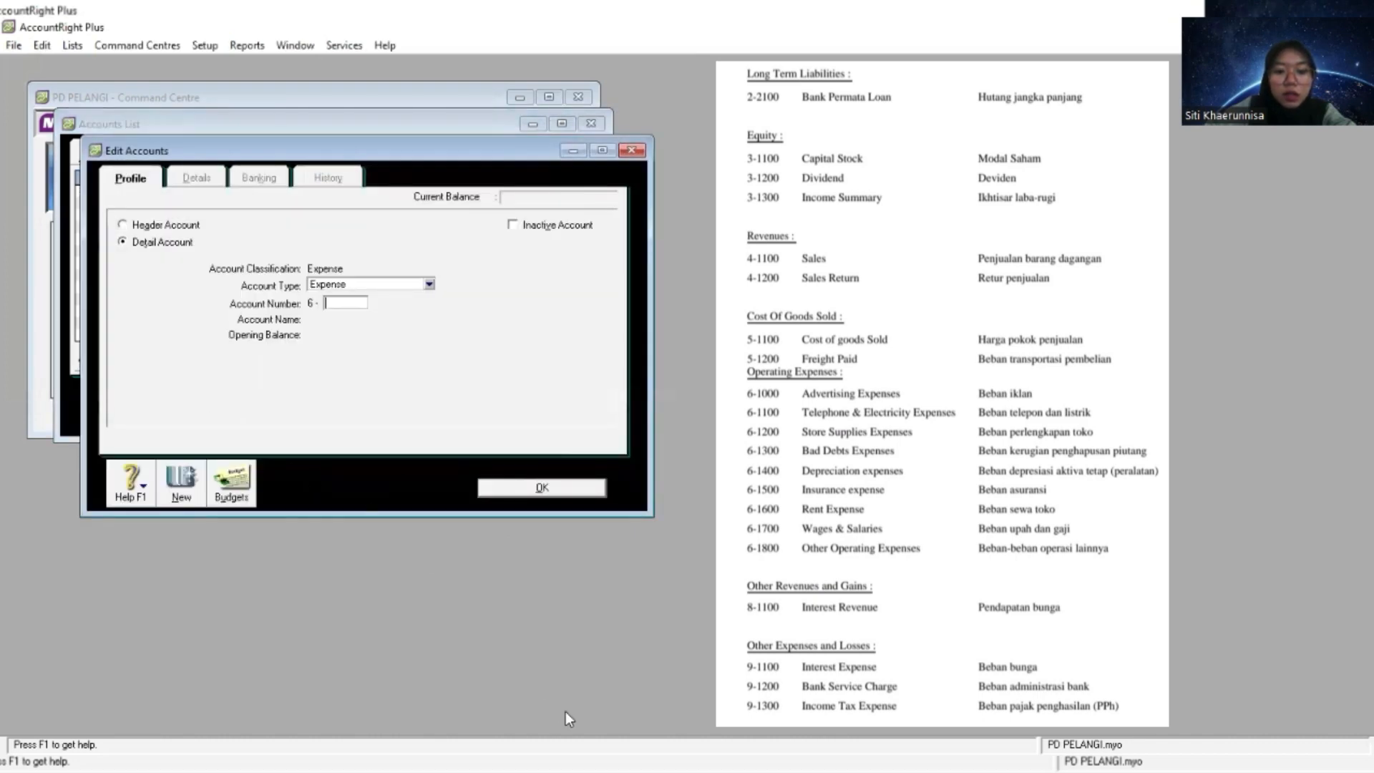
{"action": "key", "text": "alt+Tab"}
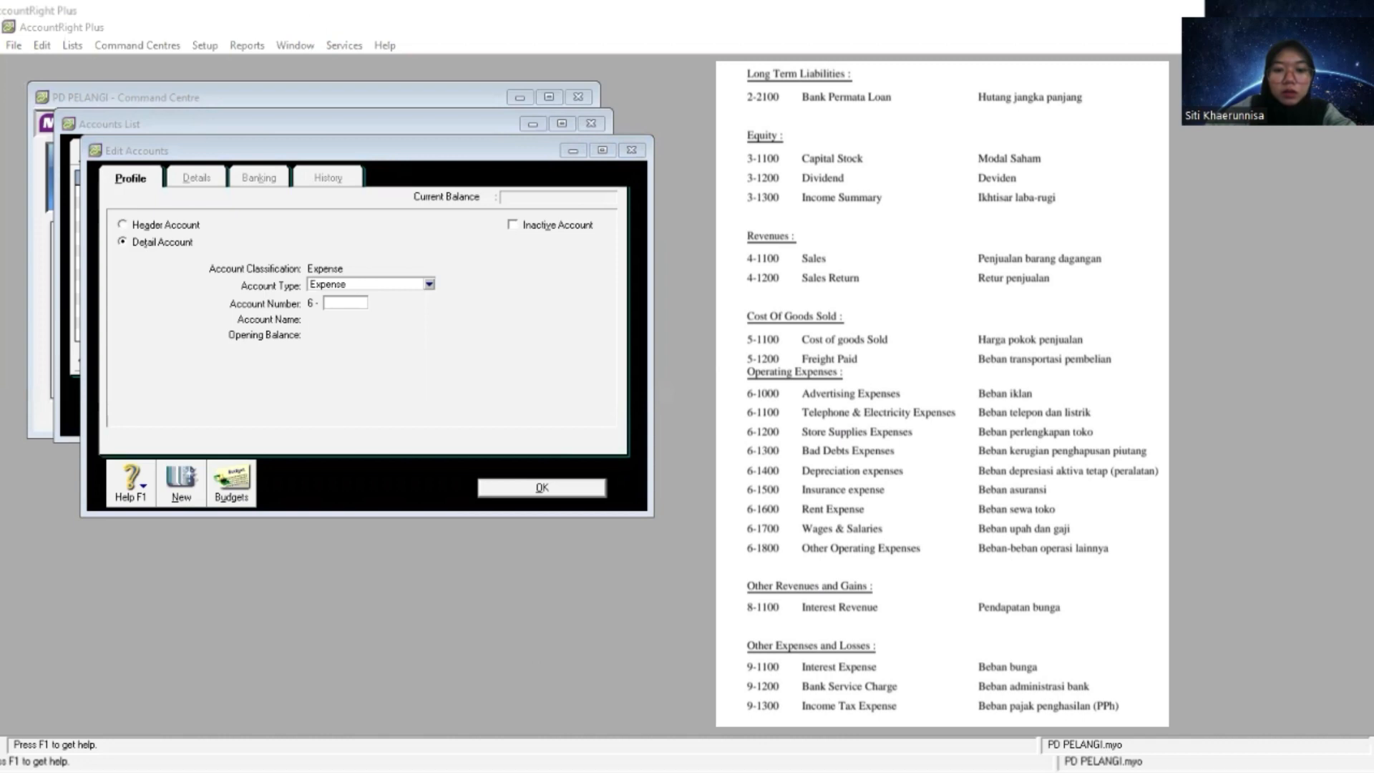
{"action": "left_click", "coordinate": [491, 427]}
{"action": "type", "text": "1000"}
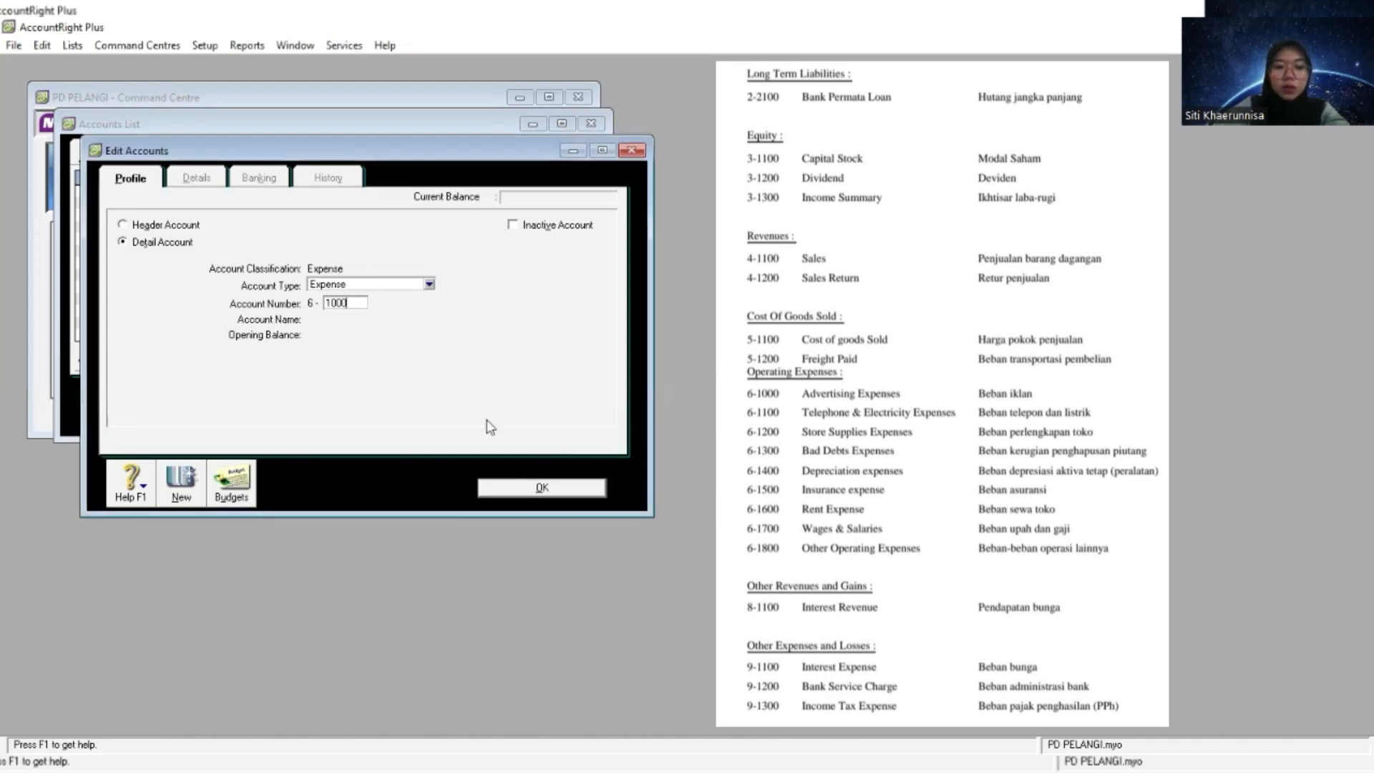
{"action": "key", "text": "Tab"}
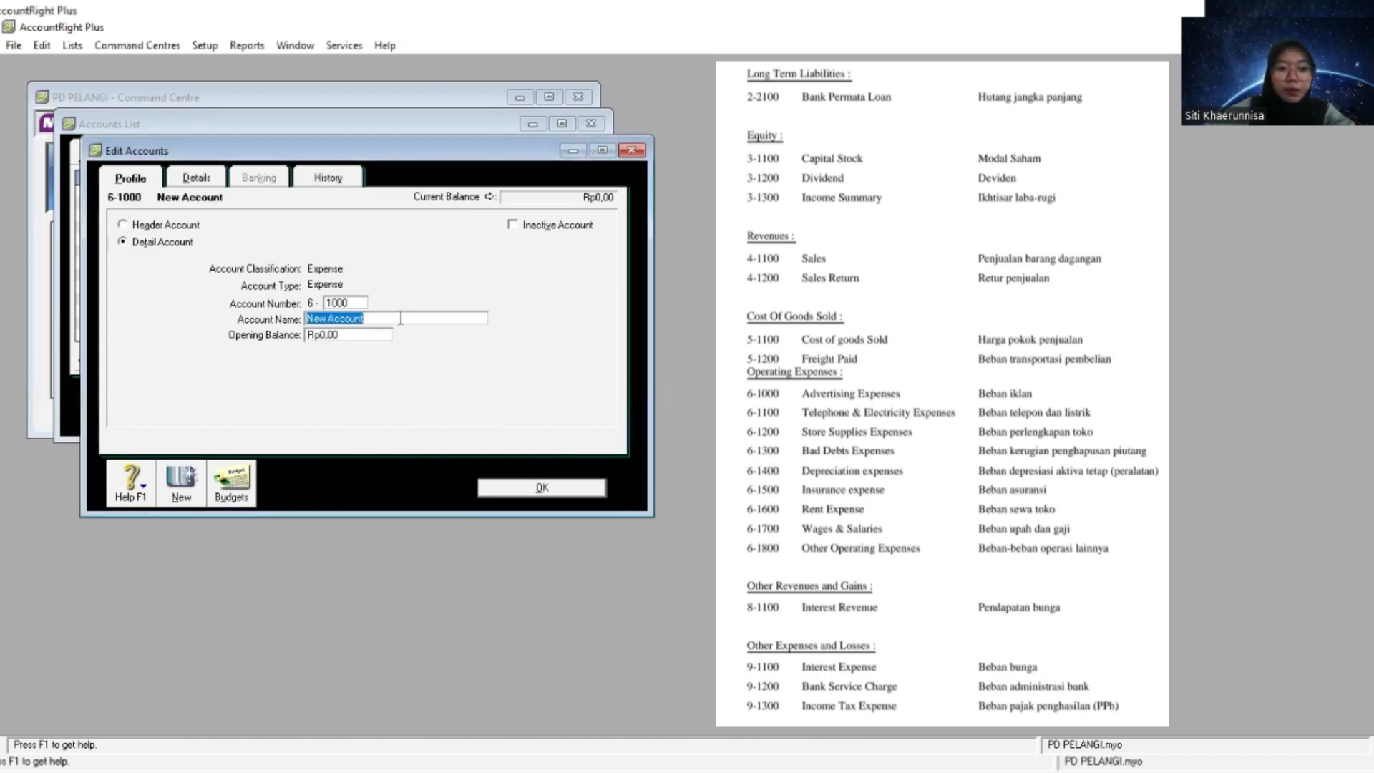
{"action": "right_click", "coordinate": [401, 318]}
{"action": "left_click", "coordinate": [441, 386]}
- Create an Expense detail account numbered 6-1100 and name it Telephone & Electricity Expenses
{"action": "left_click", "coordinate": [181, 485]}
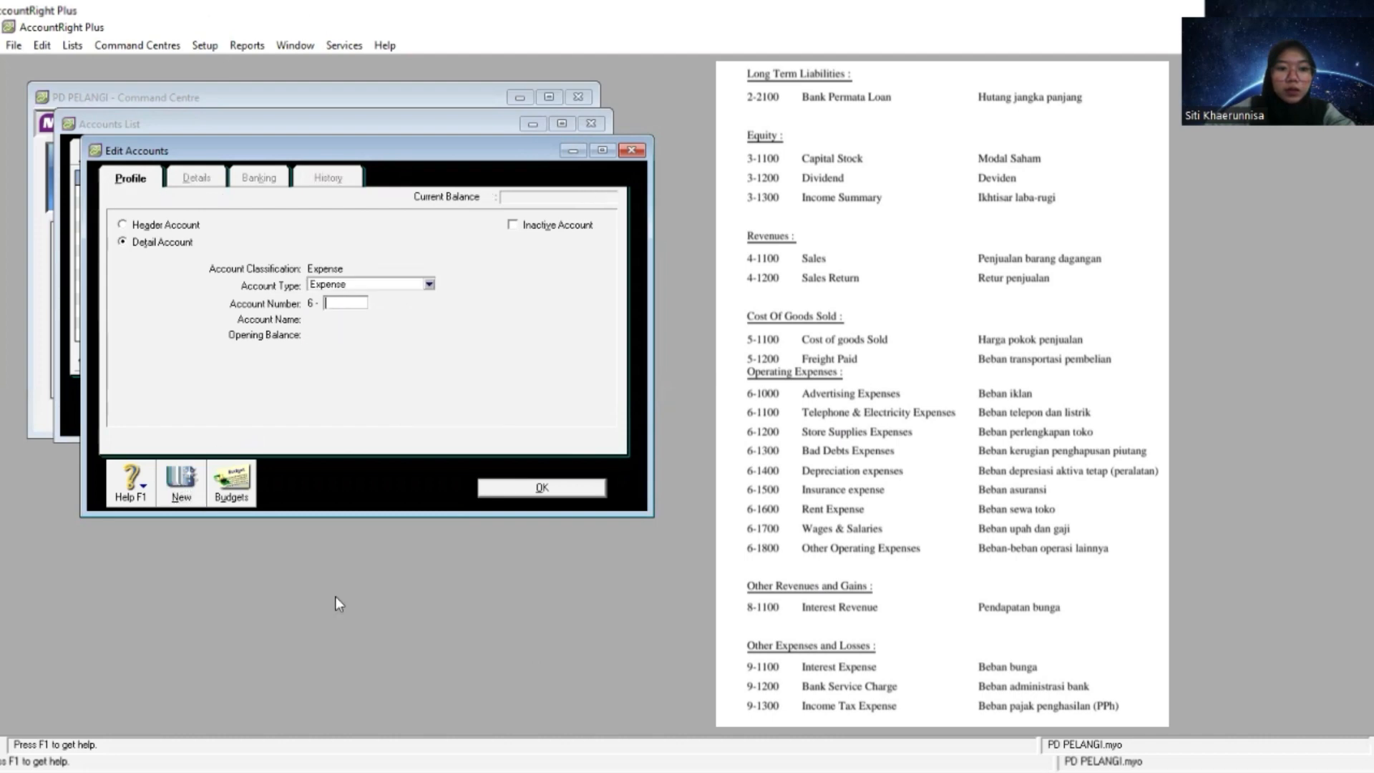
{"action": "key", "text": "alt+Tab"}
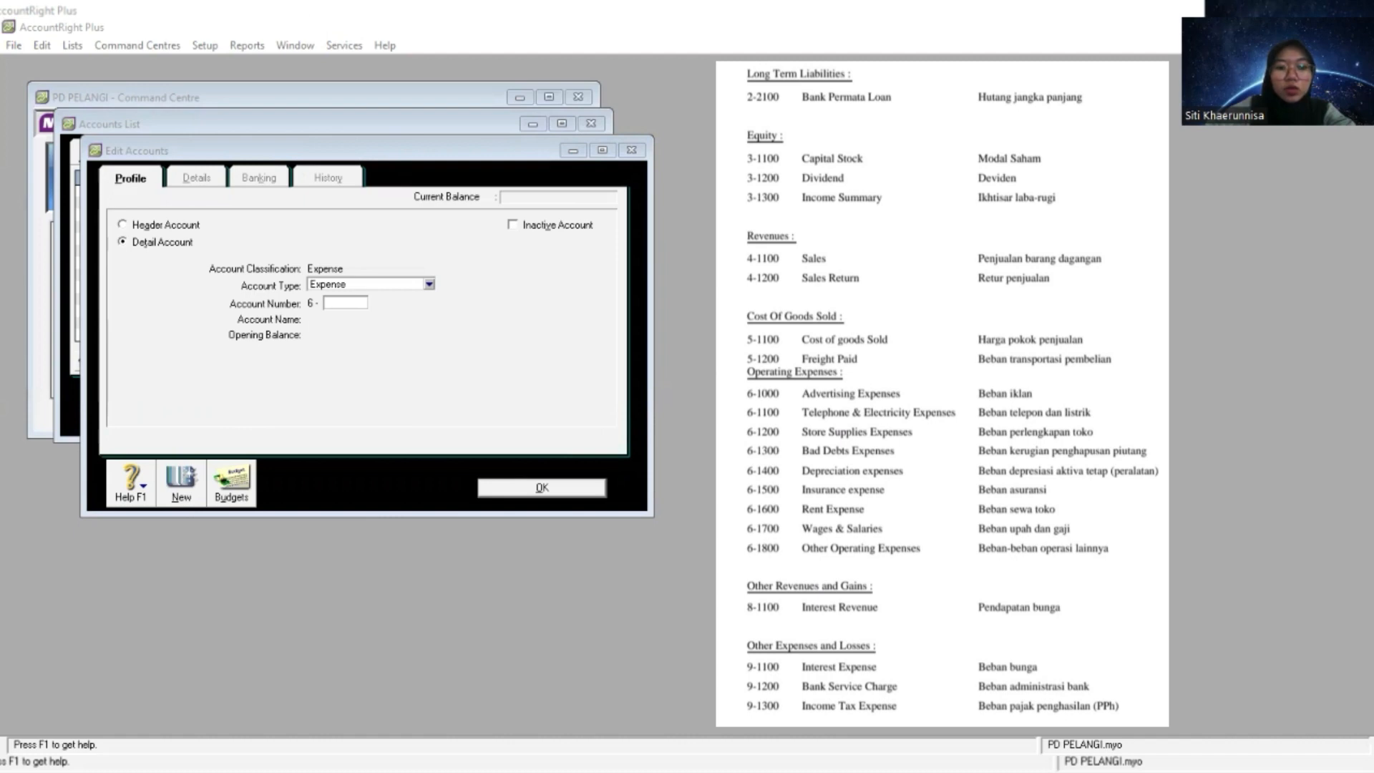
{"action": "key", "text": "alt+Tab"}
{"action": "type", "text": "1100"}
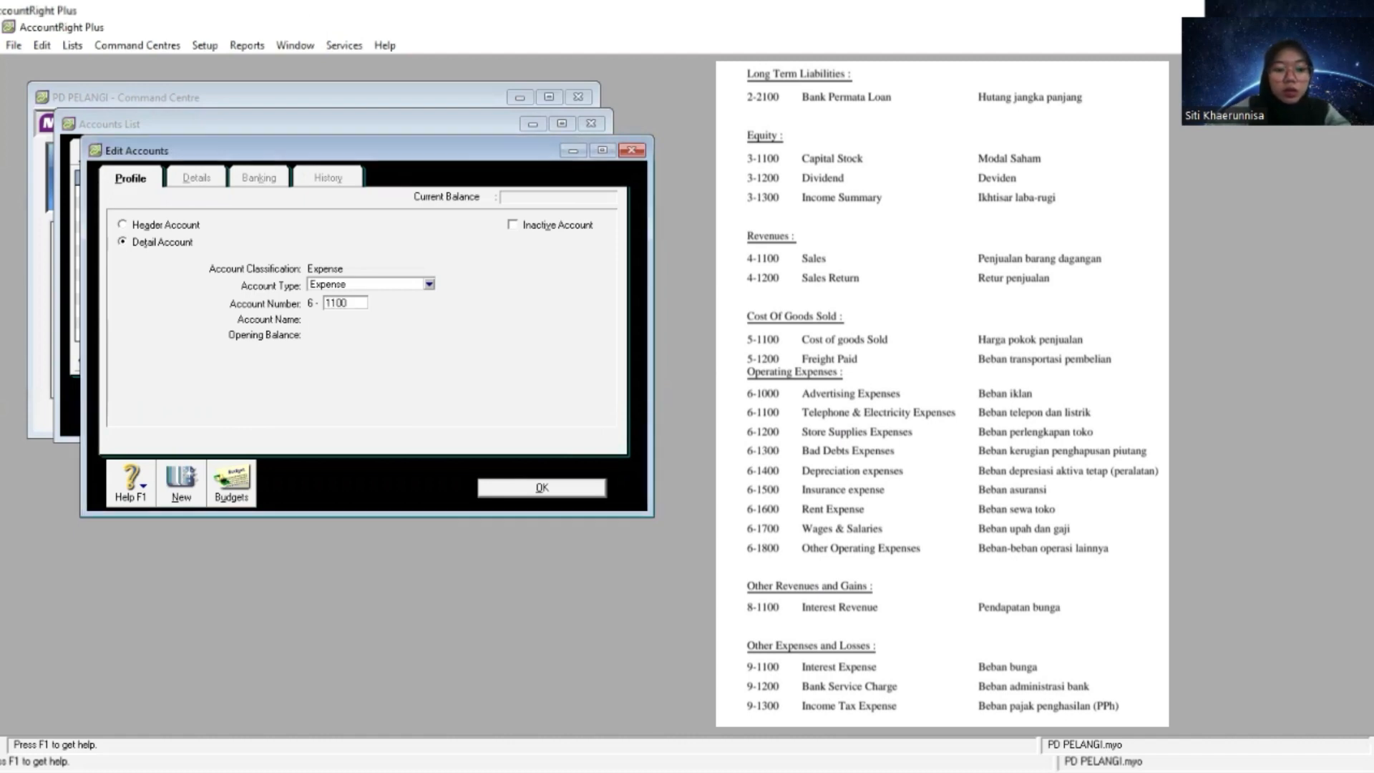
{"action": "key", "text": "Tab"}
{"action": "type", "text": "Tel"}
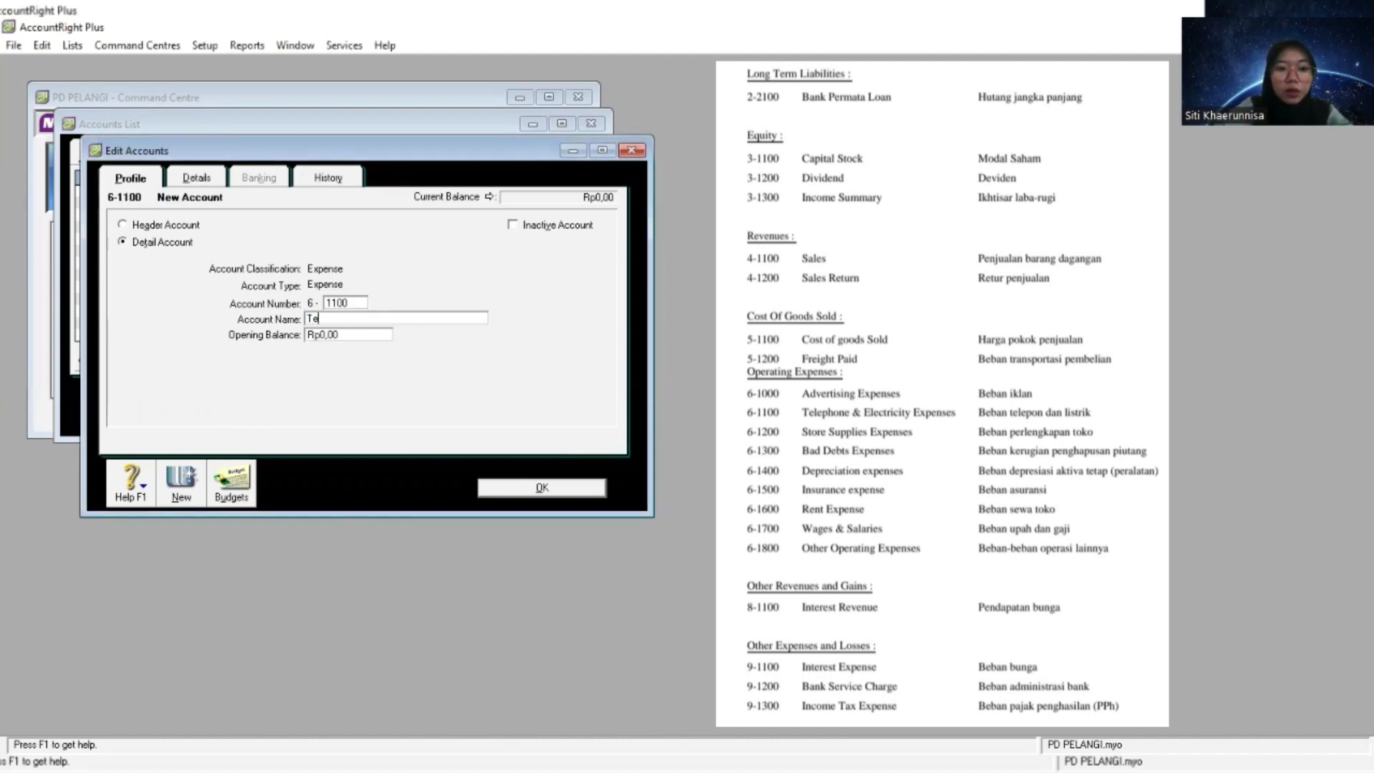
{"action": "type", "text": "ephone"}
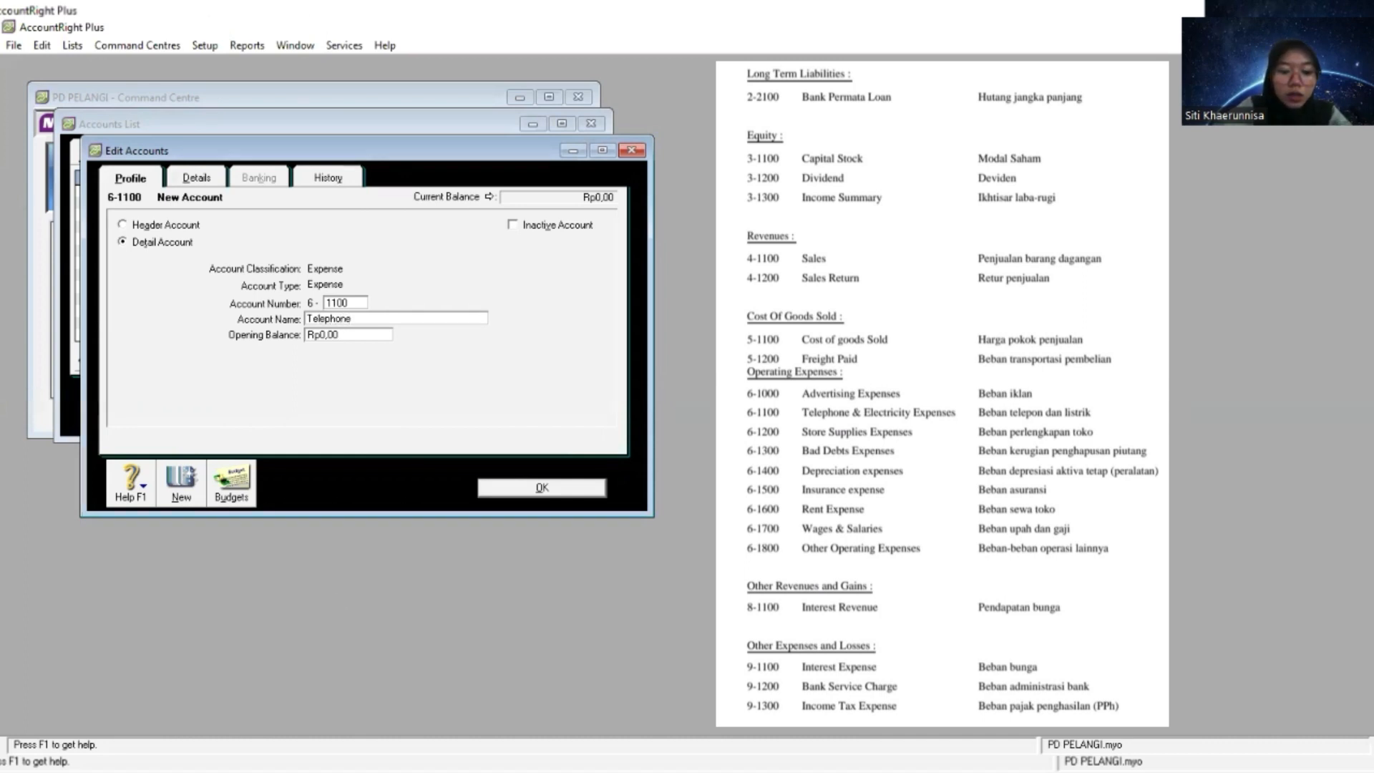
{"action": "type", "text": "&"}
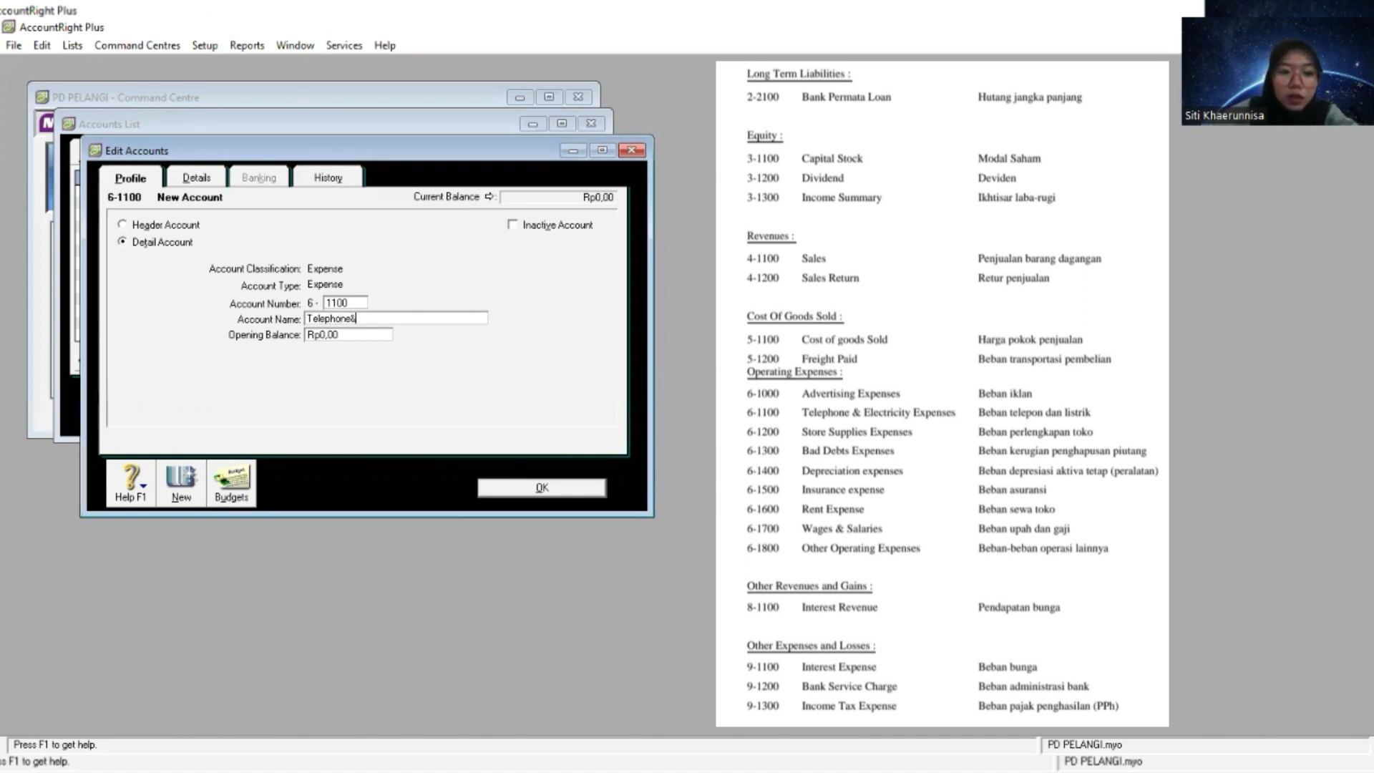
{"action": "right_click", "coordinate": [468, 316]}
{"action": "left_click", "coordinate": [475, 386]}
{"action": "left_click", "coordinate": [360, 320]}
{"action": "key", "text": "BackSpace"}
- Create an Expense detail account numbered 6-1200 and name it Store Supplies Expenses
{"action": "left_click", "coordinate": [181, 486]}
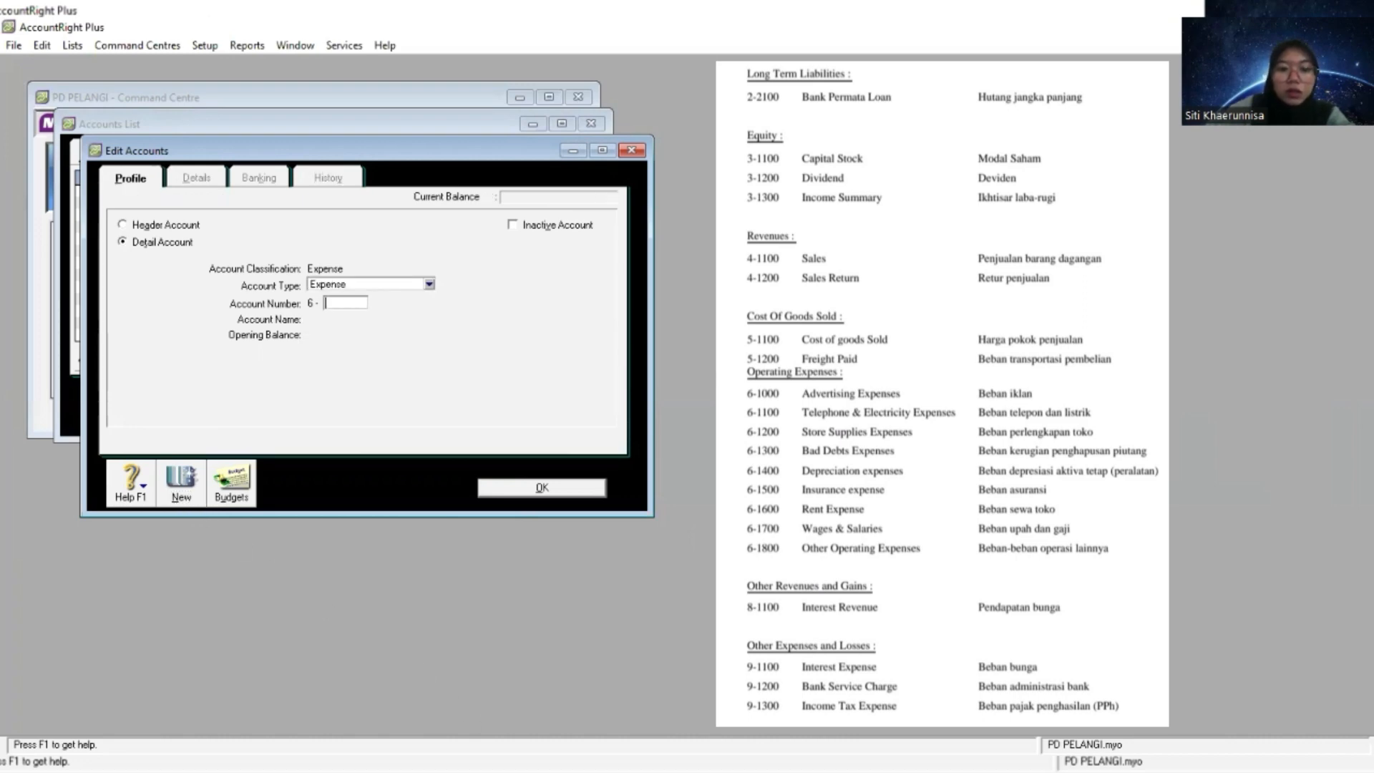
{"action": "key", "text": "alt+Tab"}
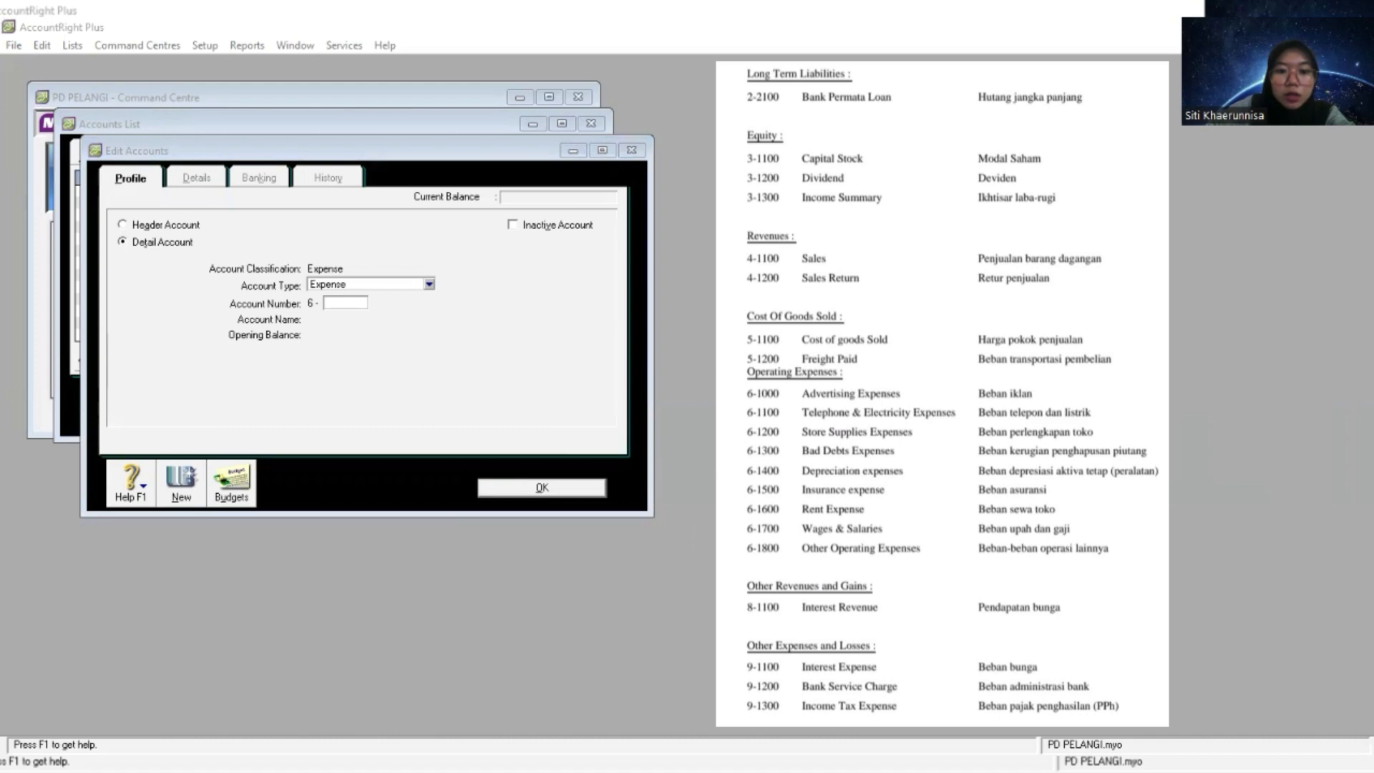
{"action": "key", "text": "alt+Tab"}
{"action": "type", "text": "1200"}
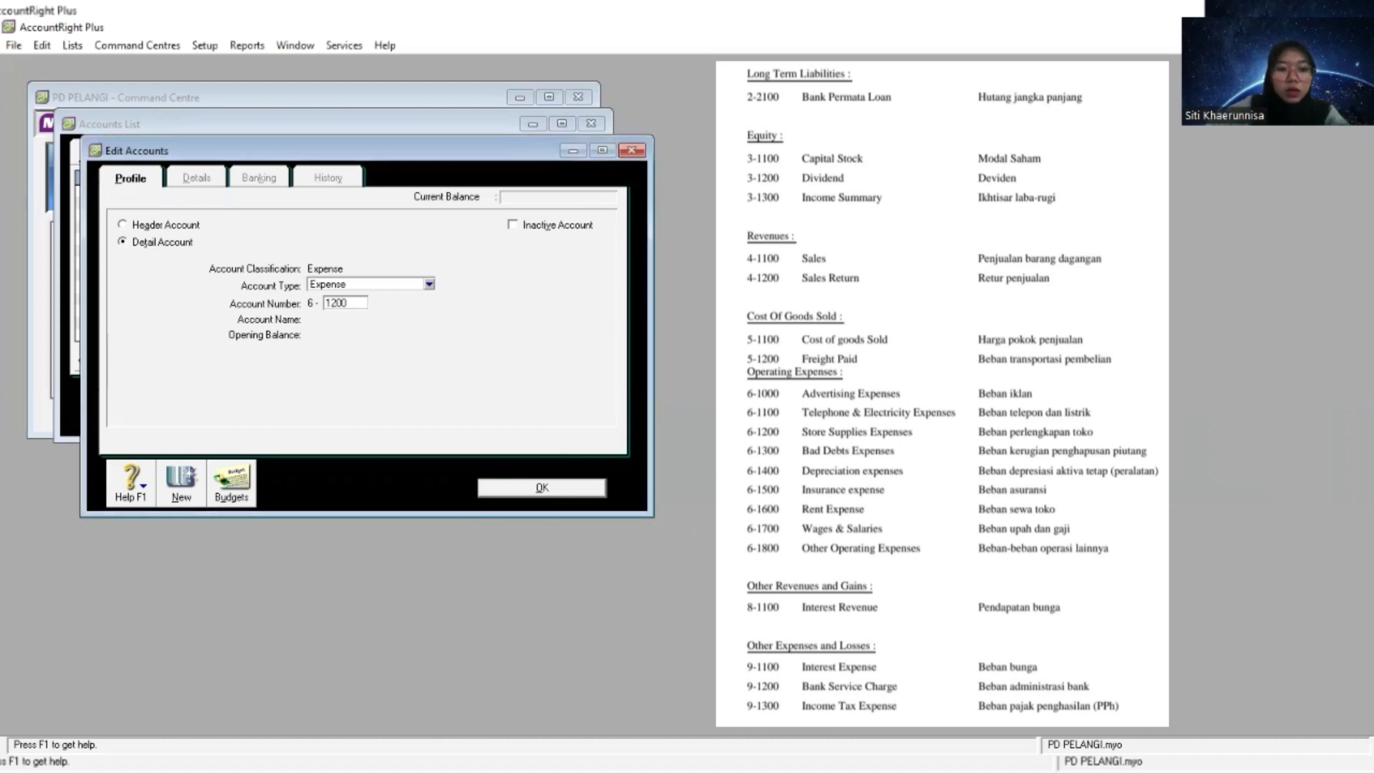
{"action": "key", "text": "Tab"}
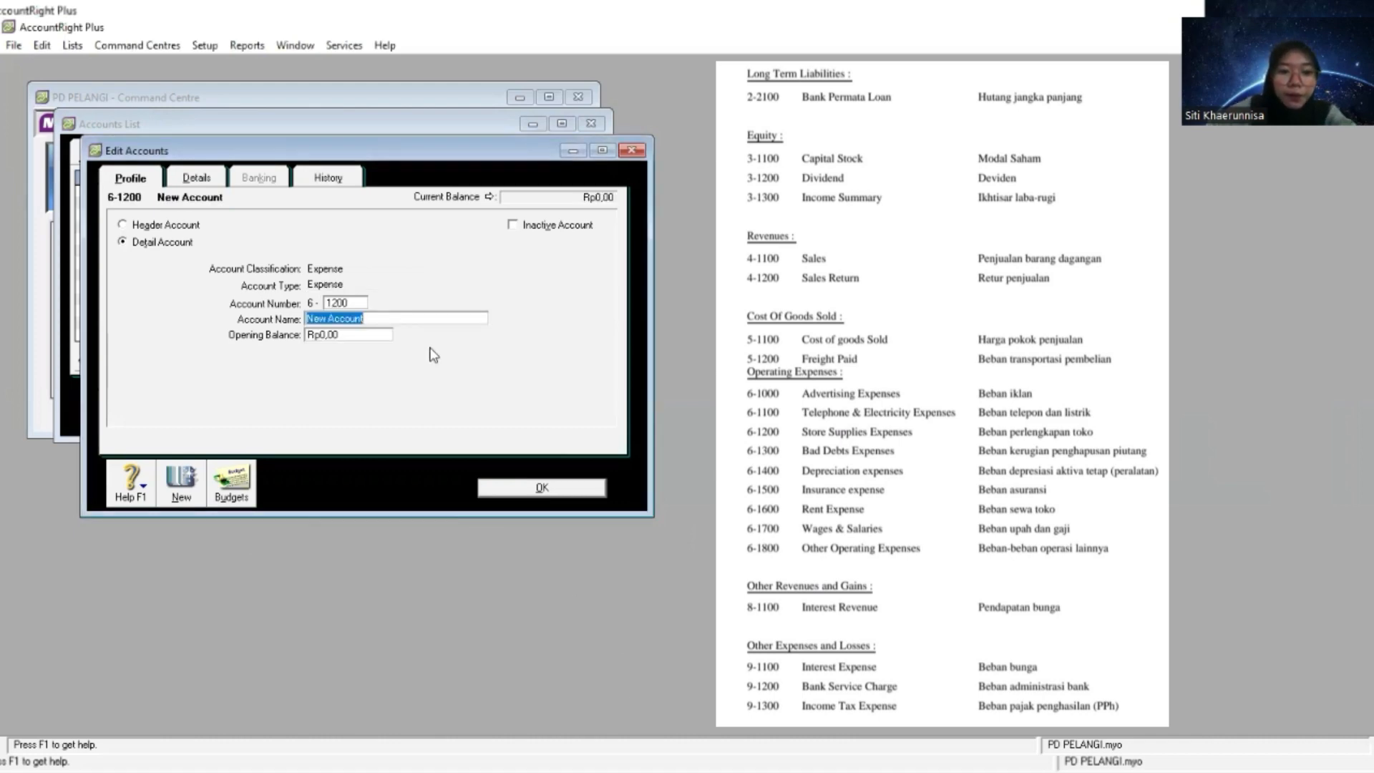
{"action": "right_click", "coordinate": [413, 320]}
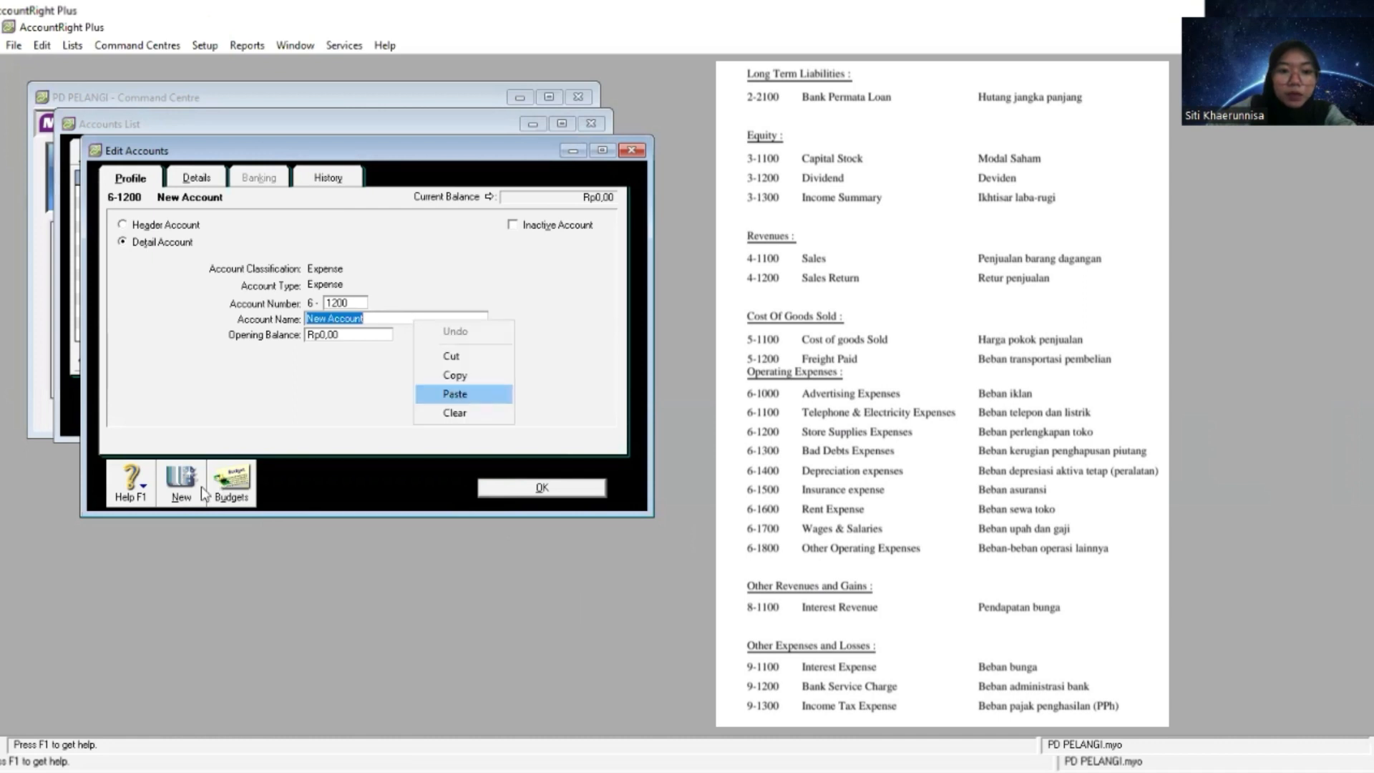
{"action": "left_click", "coordinate": [476, 394]}
- Create an Expense detail account numbered 6-1300 and name it Bad Debts Expenses
{"action": "left_click", "coordinate": [183, 494]}
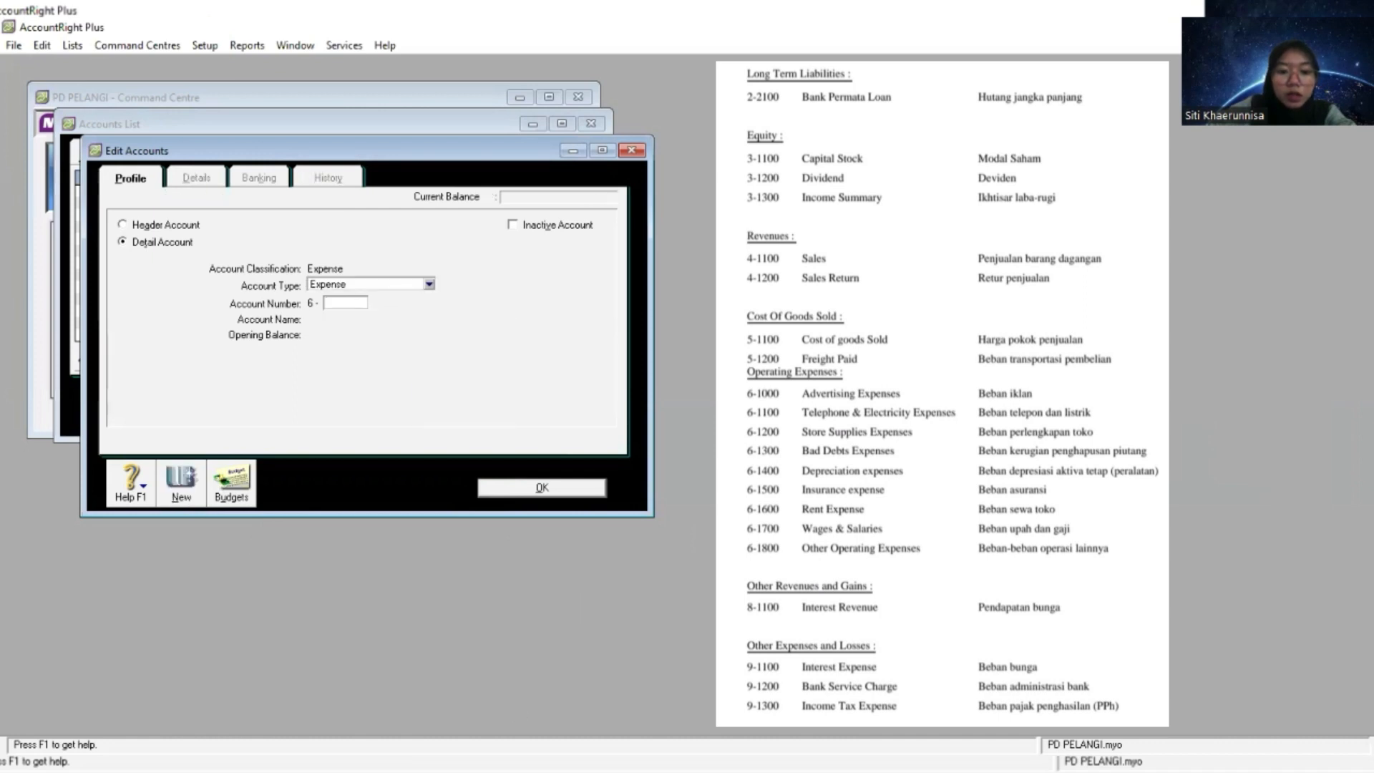
{"action": "key", "text": "alt+Tab"}
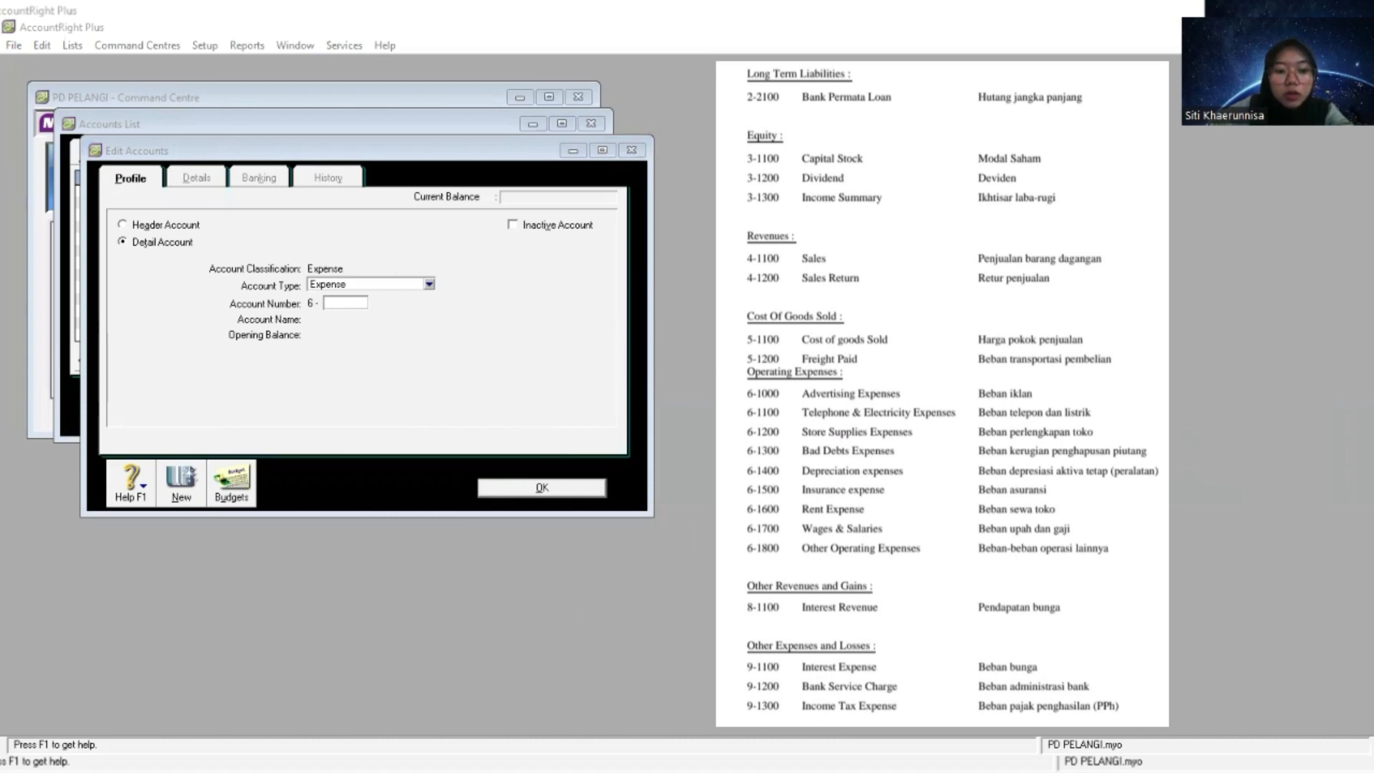
{"action": "left_click", "coordinate": [345, 303]}
{"action": "type", "text": "1300"}
{"action": "key", "text": "Tab"}
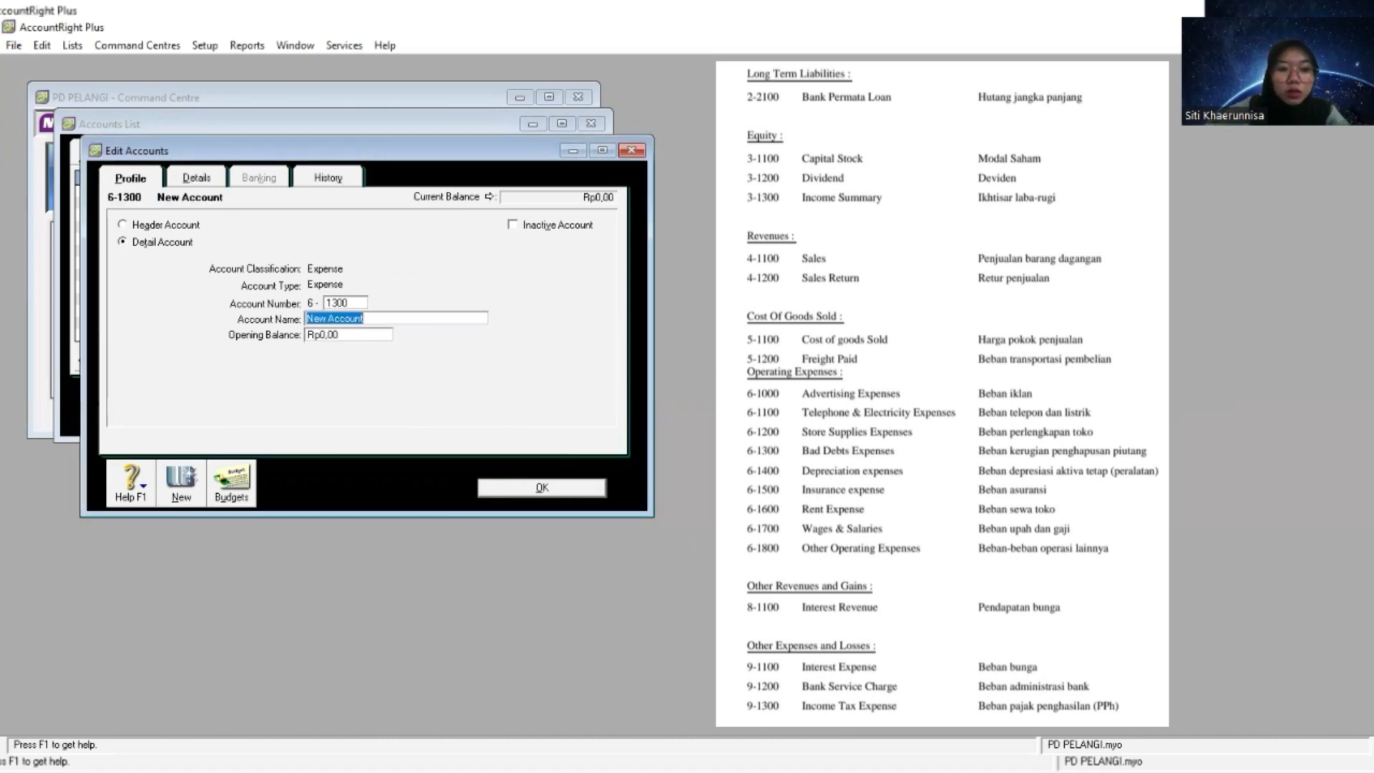
{"action": "right_click", "coordinate": [427, 321]}
{"action": "left_click", "coordinate": [478, 391]}
- Create an Expense detail account numbered 6-1400 and name it Depreciation expenses
{"action": "left_click", "coordinate": [180, 487]}
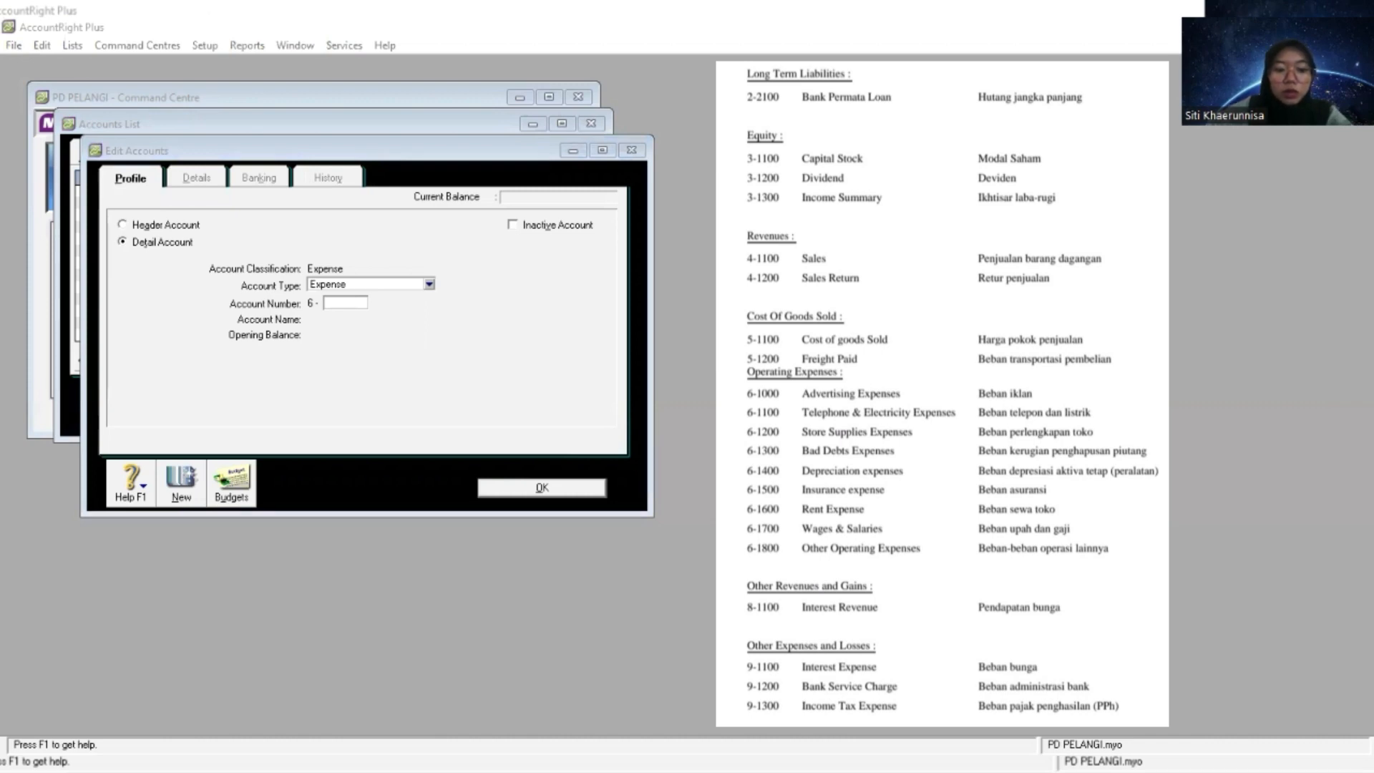
{"action": "key", "text": "alt+Tab"}
{"action": "type", "text": "1400"}
{"action": "key", "text": "Tab"}
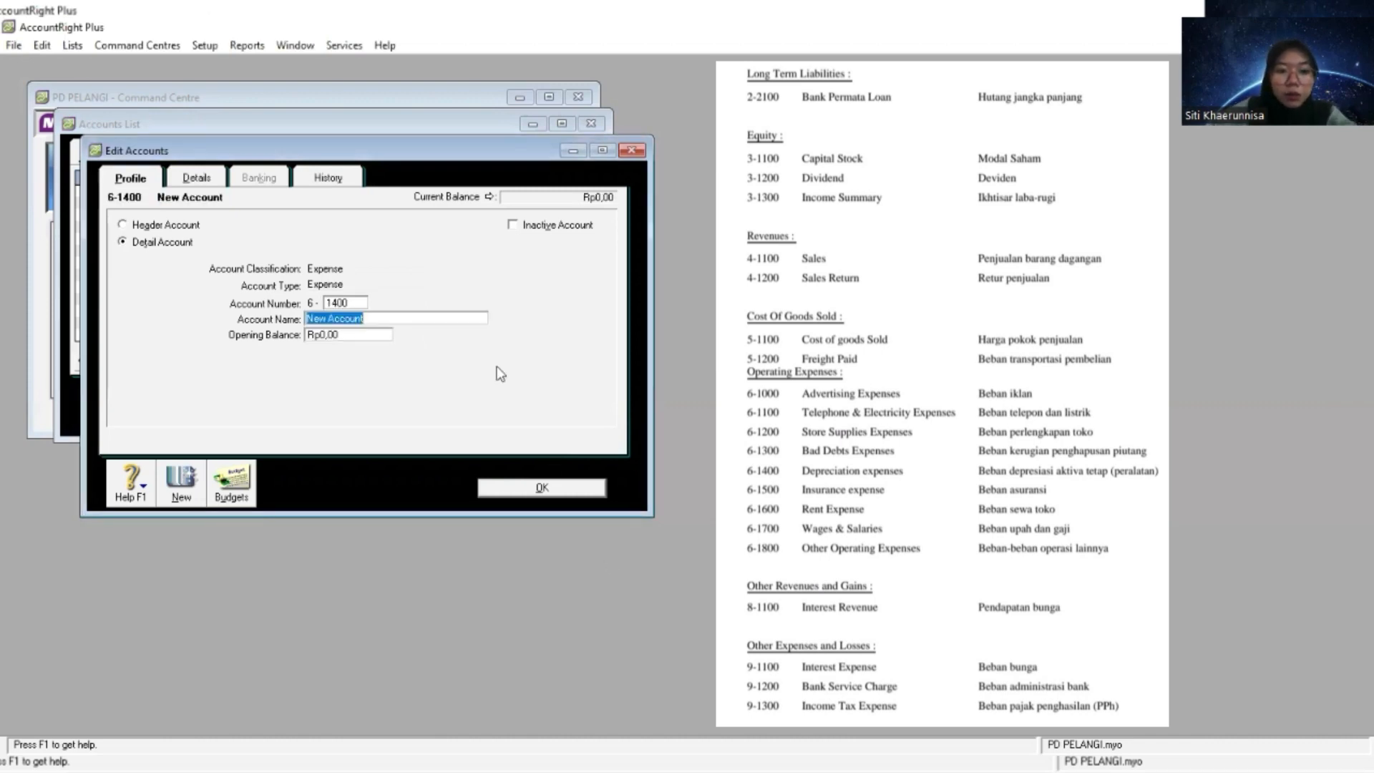
{"action": "right_click", "coordinate": [449, 319]}
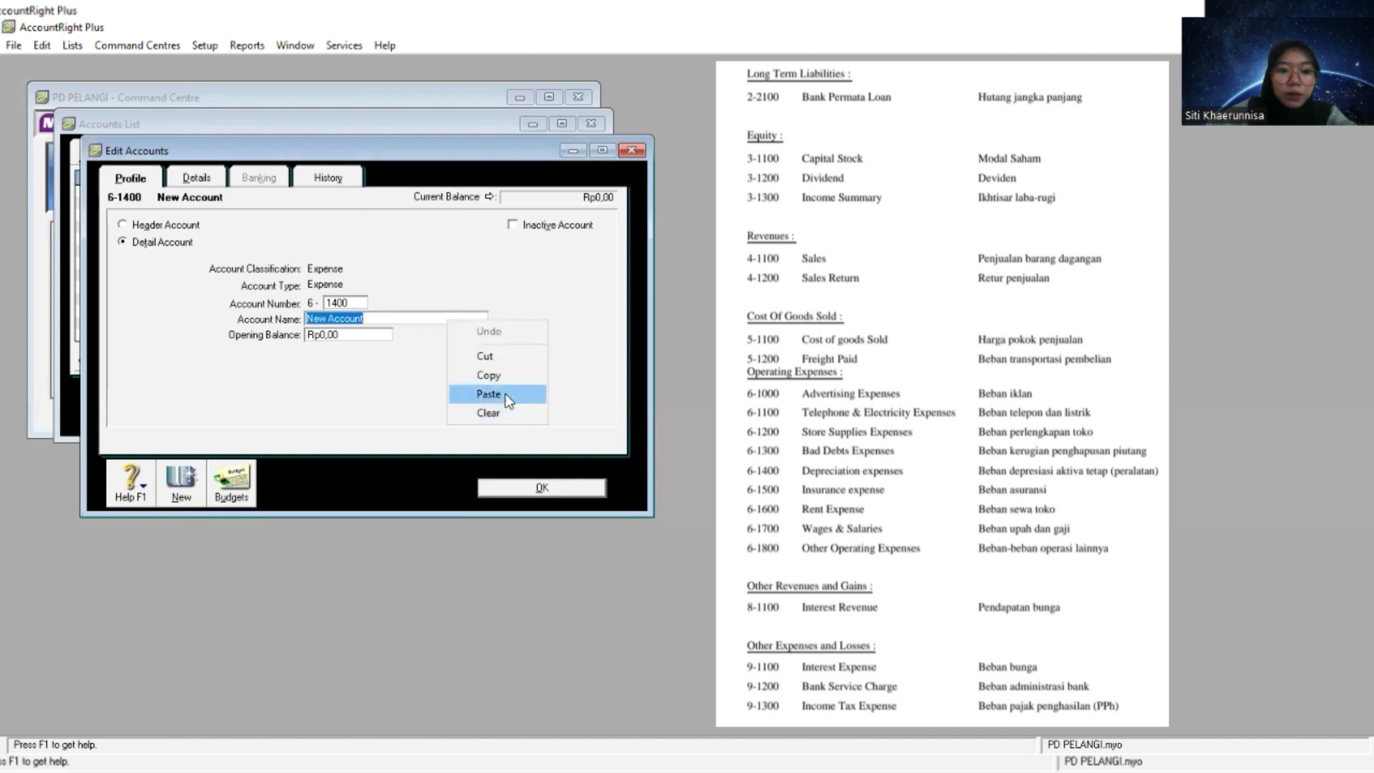
{"action": "left_click", "coordinate": [489, 394]}
- Create an Expense detail account numbered 6-1500 and name it Insurance expense
{"action": "left_click", "coordinate": [181, 483]}
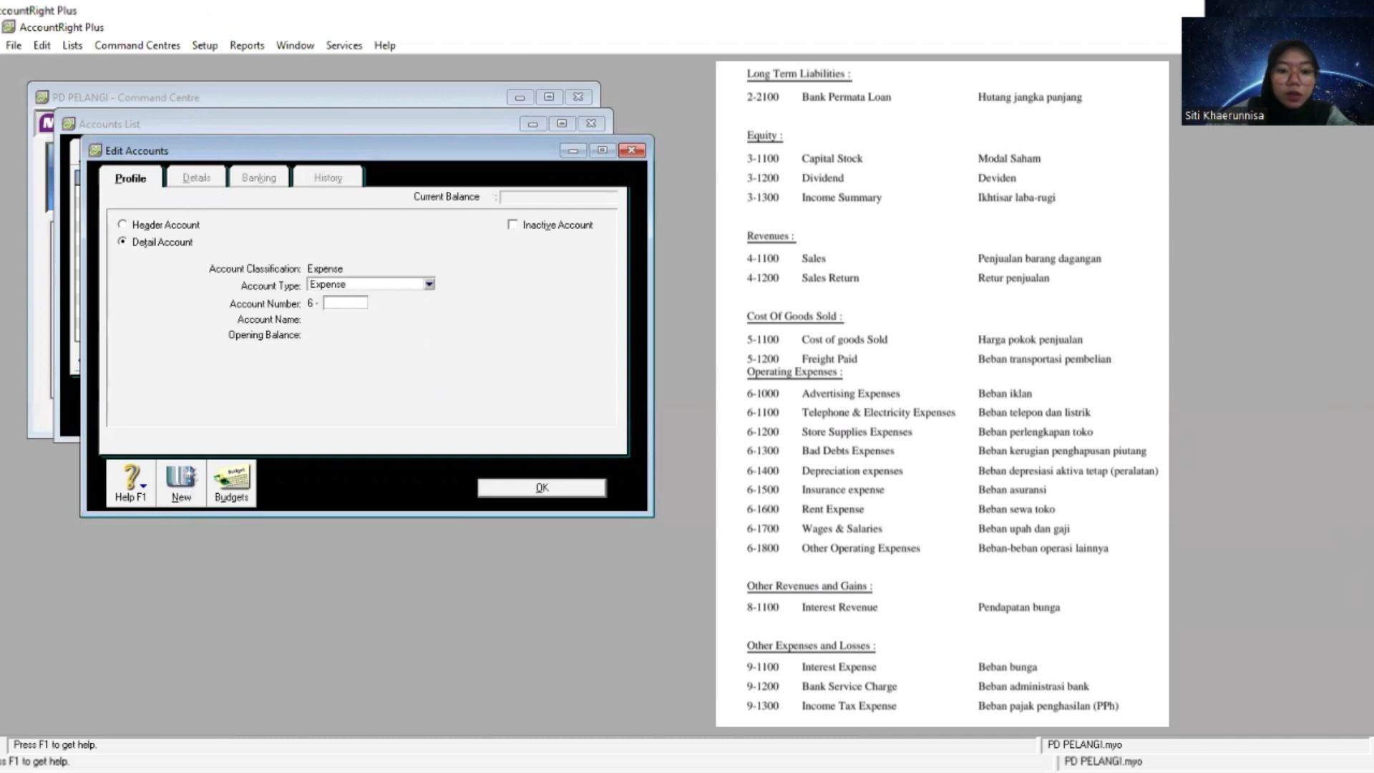
{"action": "key", "text": "alt+Tab"}
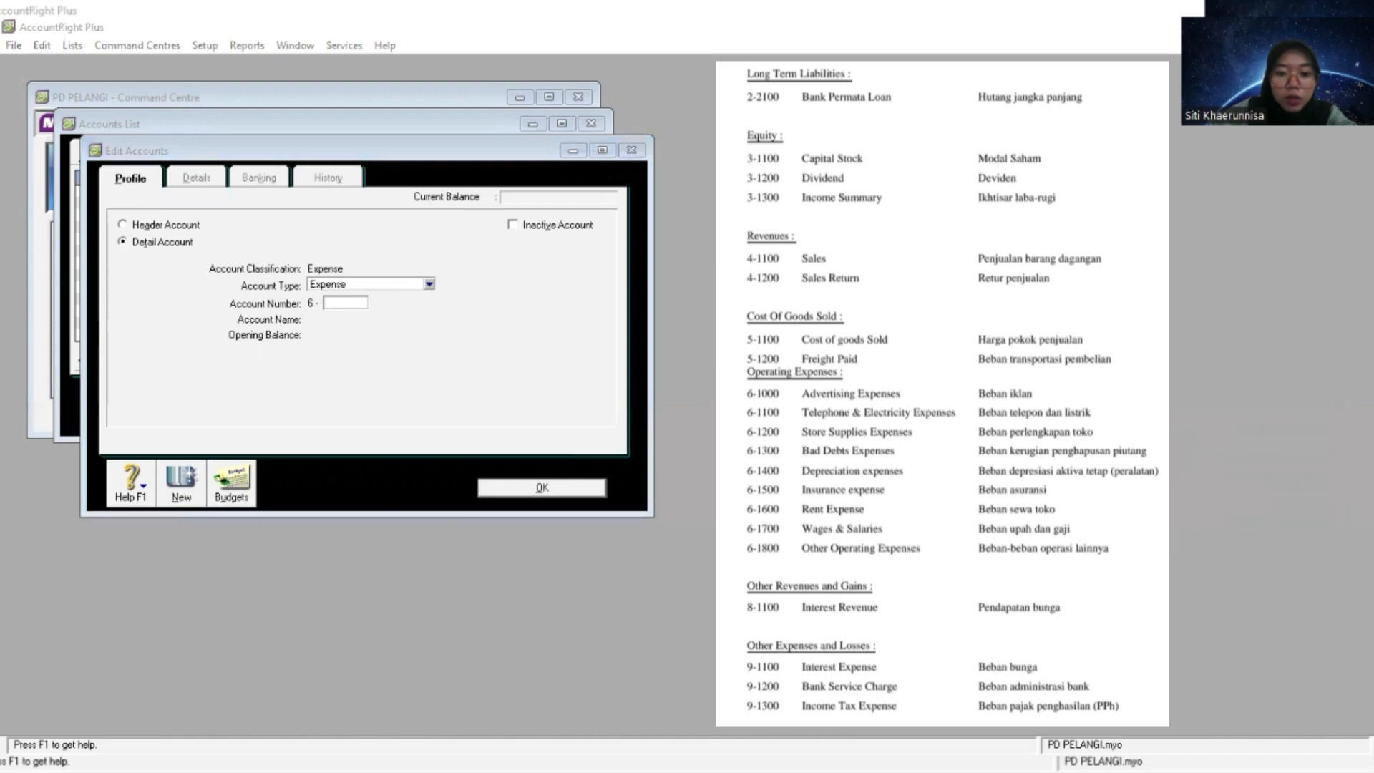
{"action": "left_click", "coordinate": [432, 465]}
{"action": "type", "text": "1500"}
{"action": "key", "text": "Tab"}
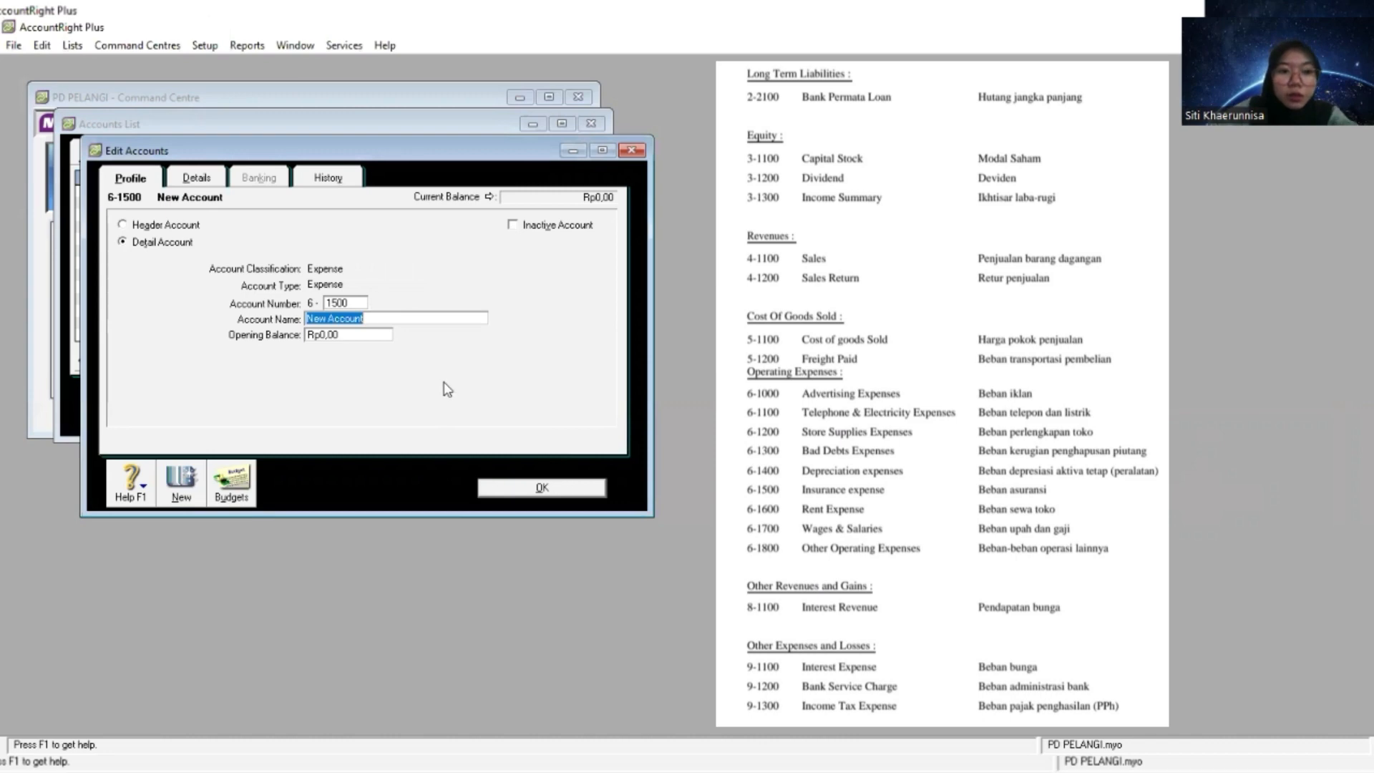
{"action": "right_click", "coordinate": [451, 316]}
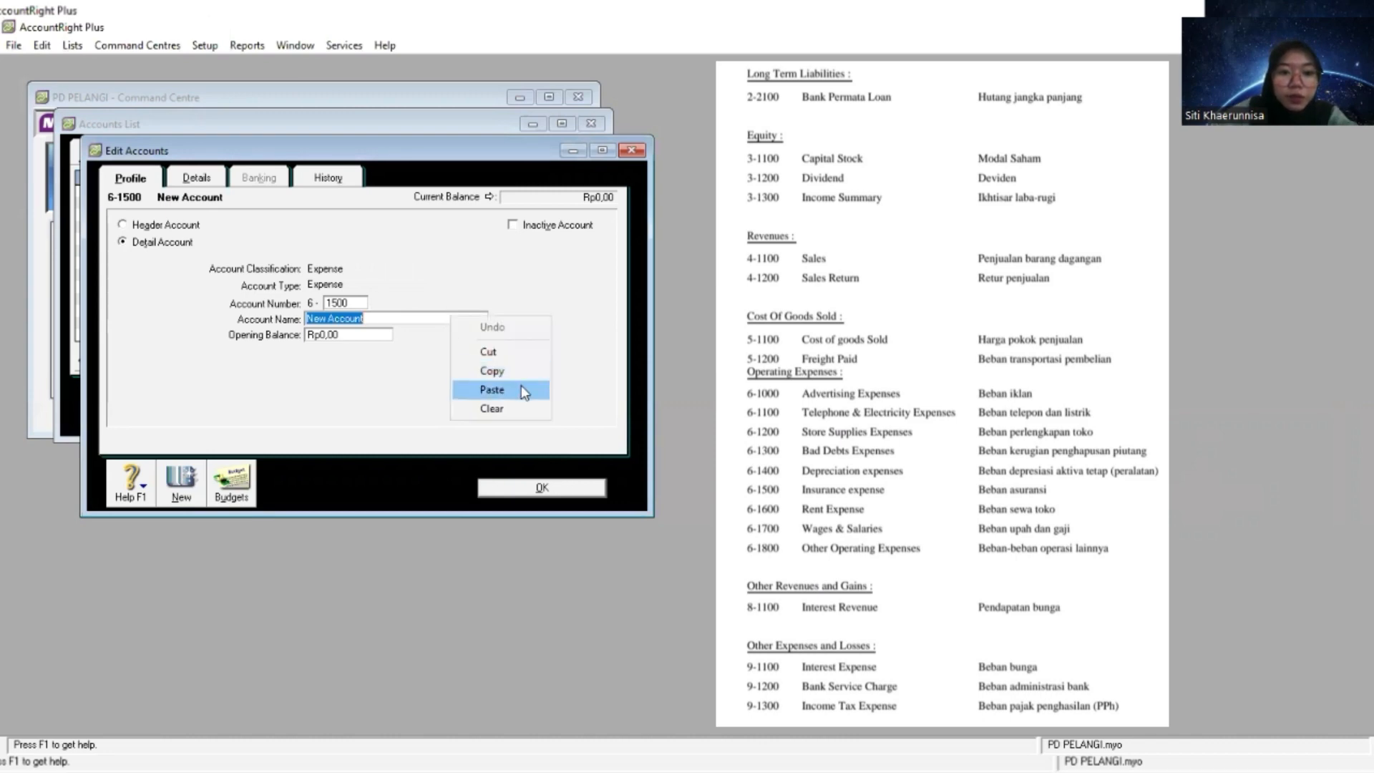
{"action": "left_click", "coordinate": [521, 389]}
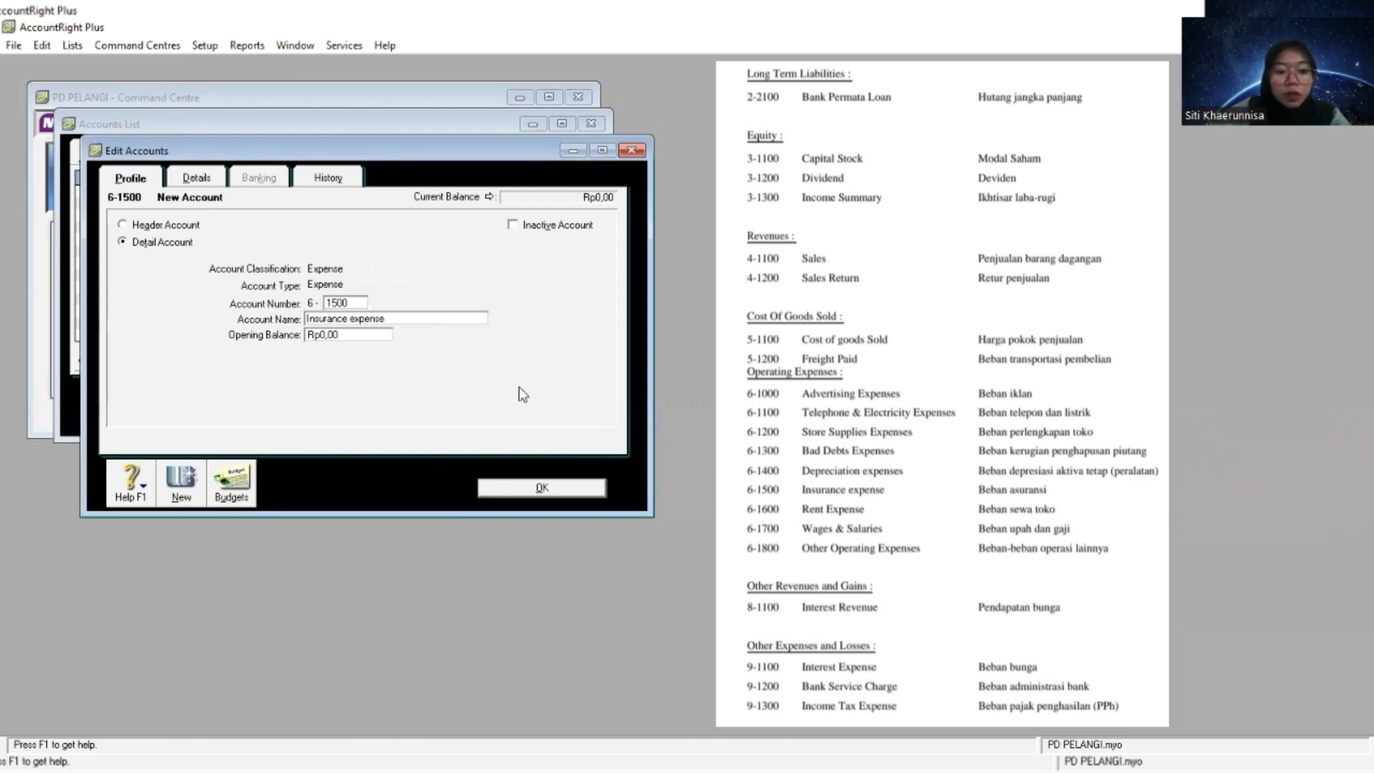
- Create an Expense detail account numbered 6-1600 and name it Rent Expense
{"action": "left_click", "coordinate": [179, 487]}
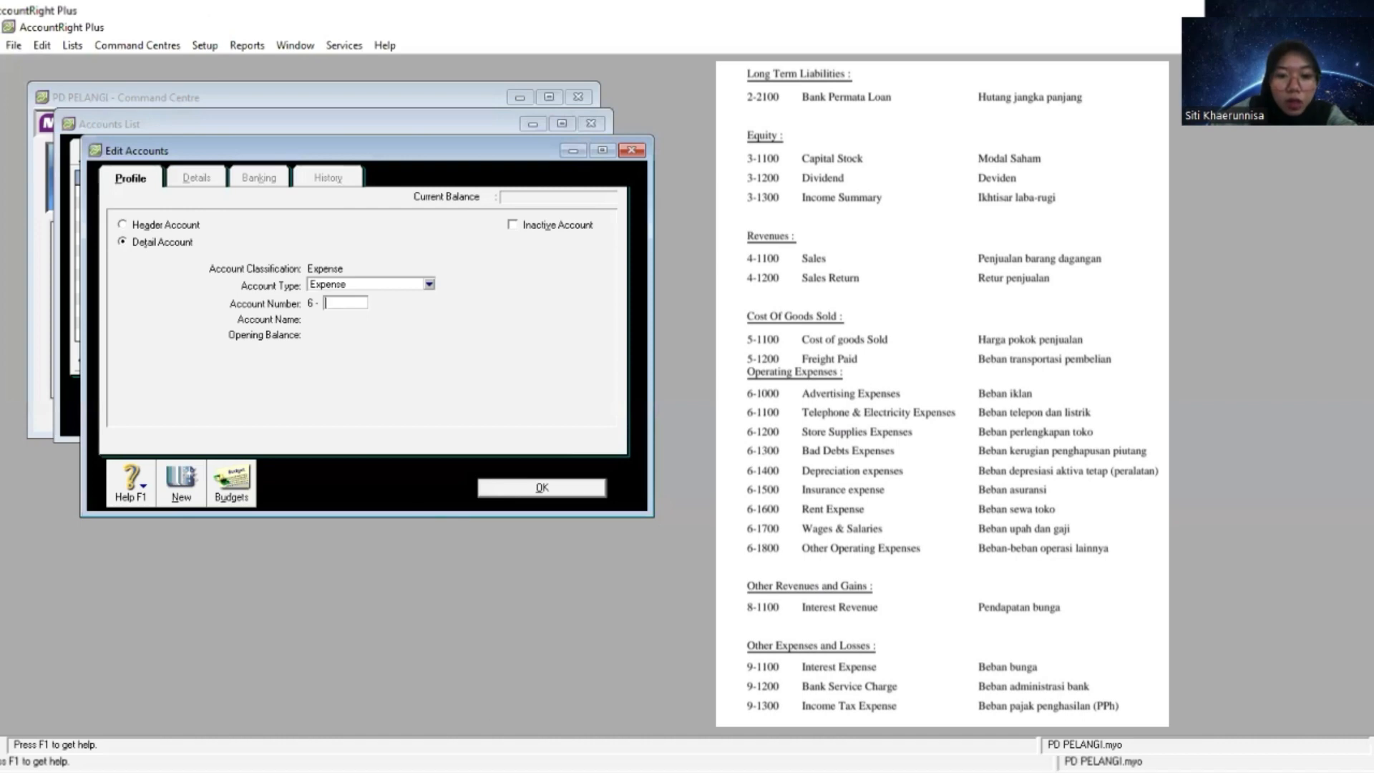
{"action": "key", "text": "alt+Tab"}
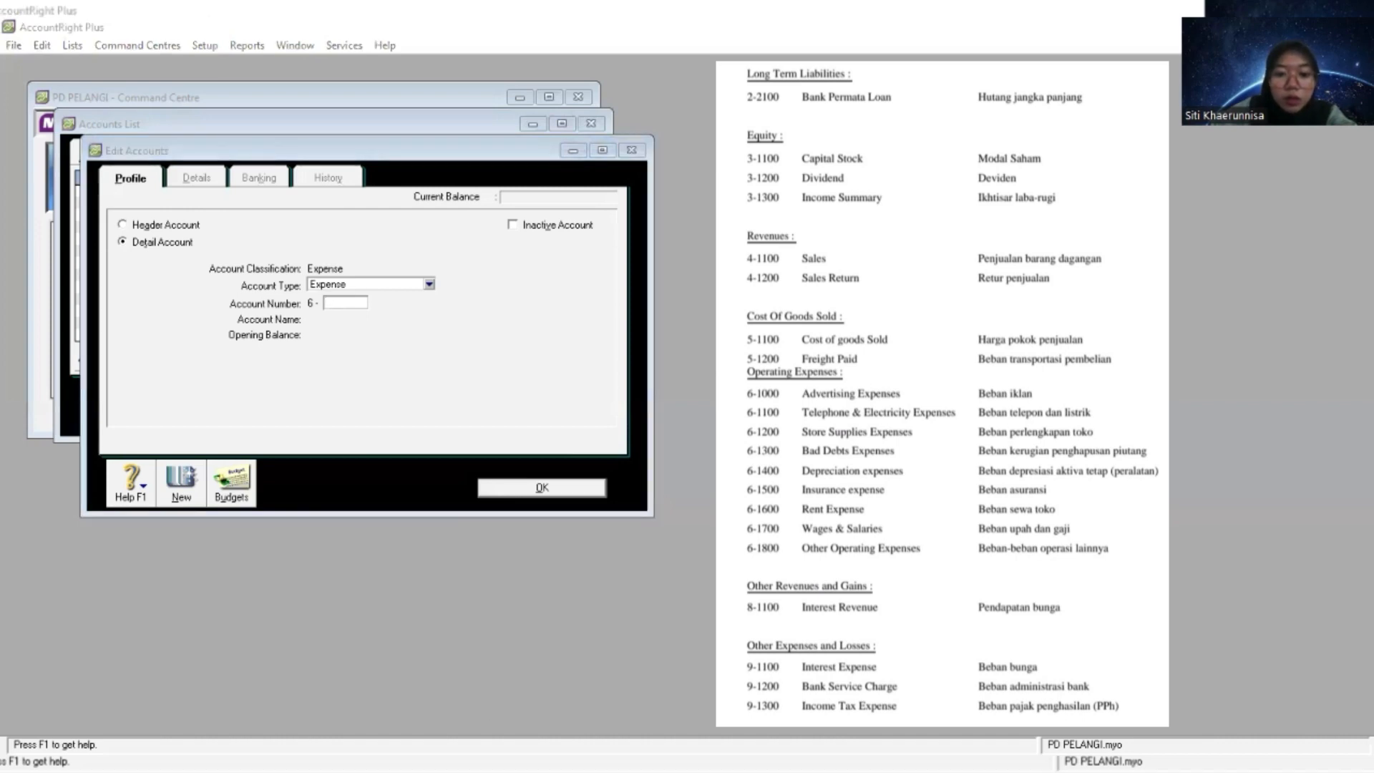
{"action": "left_click", "coordinate": [607, 702]}
{"action": "type", "text": "1600"}
{"action": "key", "text": "Tab"}
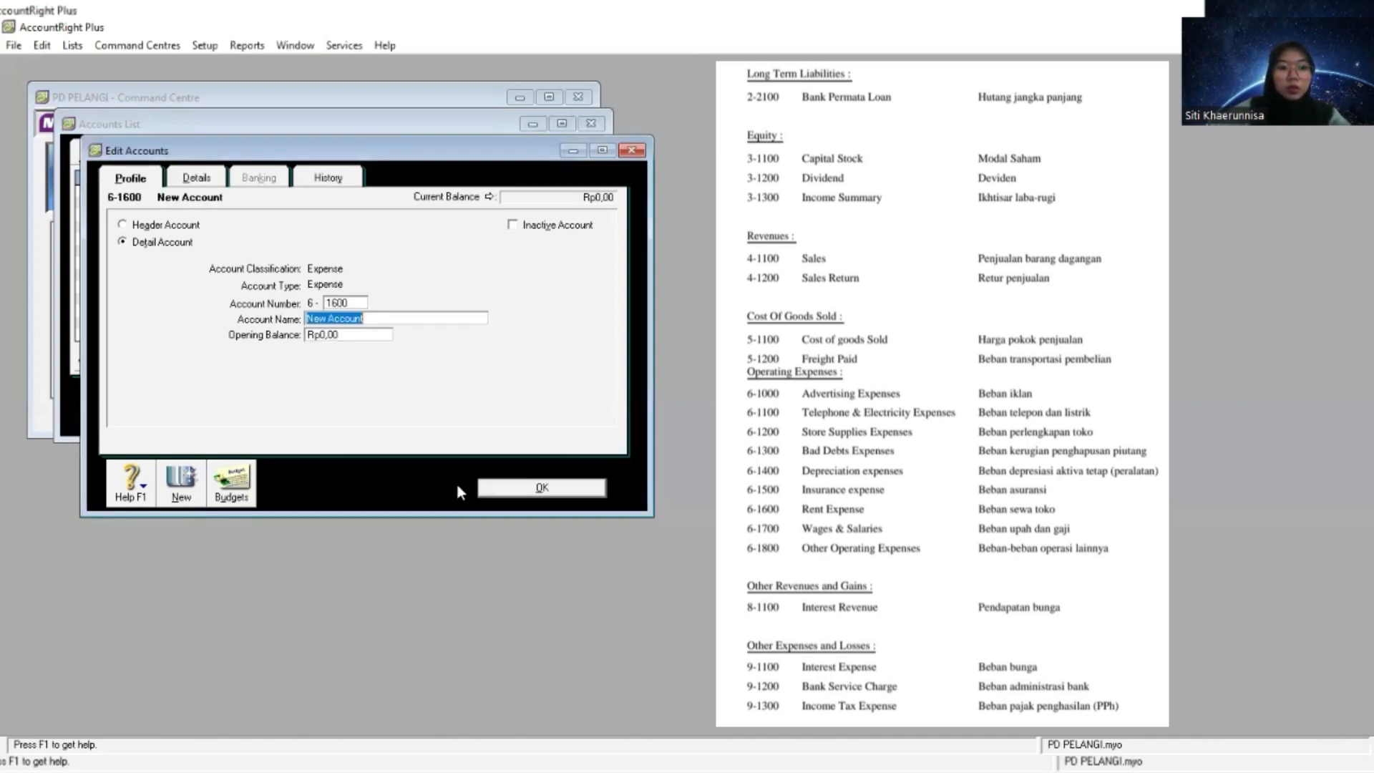
{"action": "right_click", "coordinate": [419, 321]}
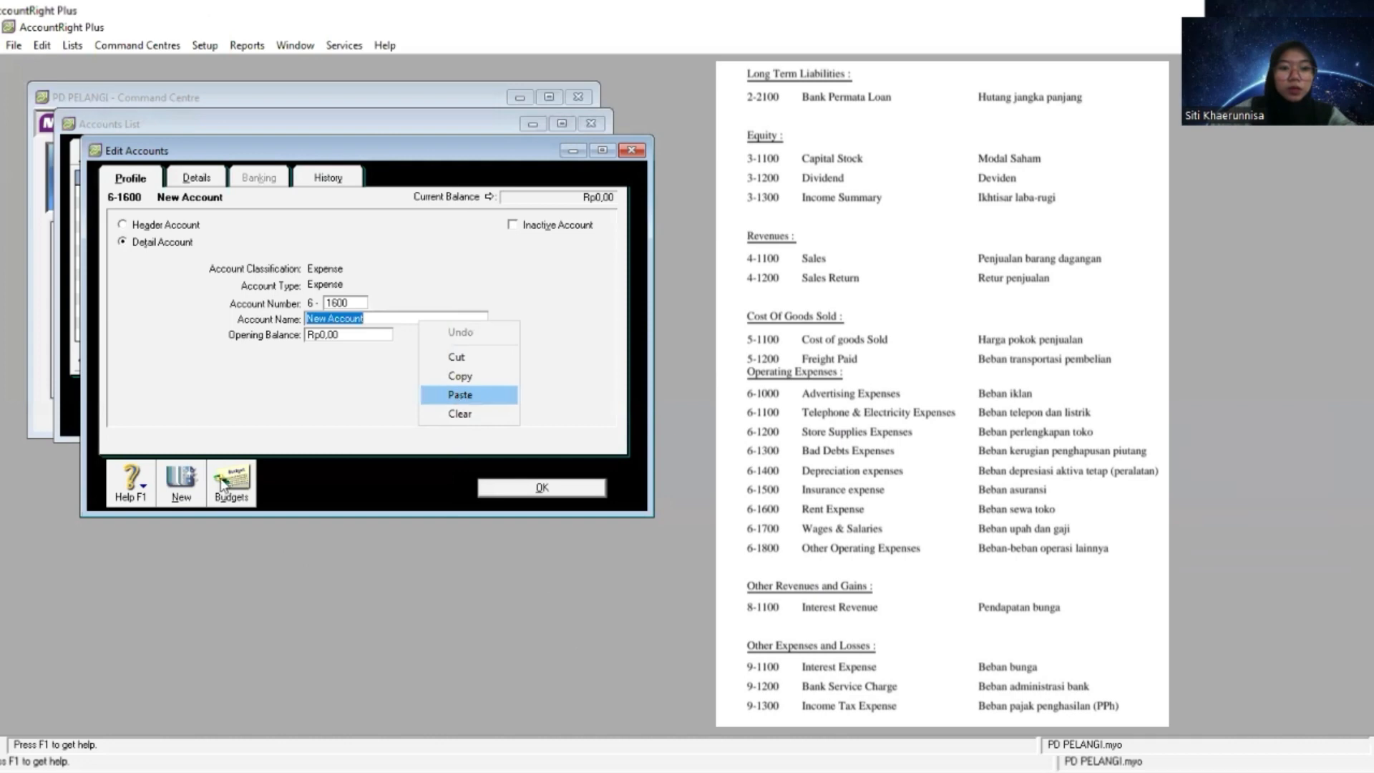
{"action": "left_click", "coordinate": [458, 389]}
- Create an Expense detail account numbered 6-1700 and name it Wages & Salaries
{"action": "left_click", "coordinate": [181, 495]}
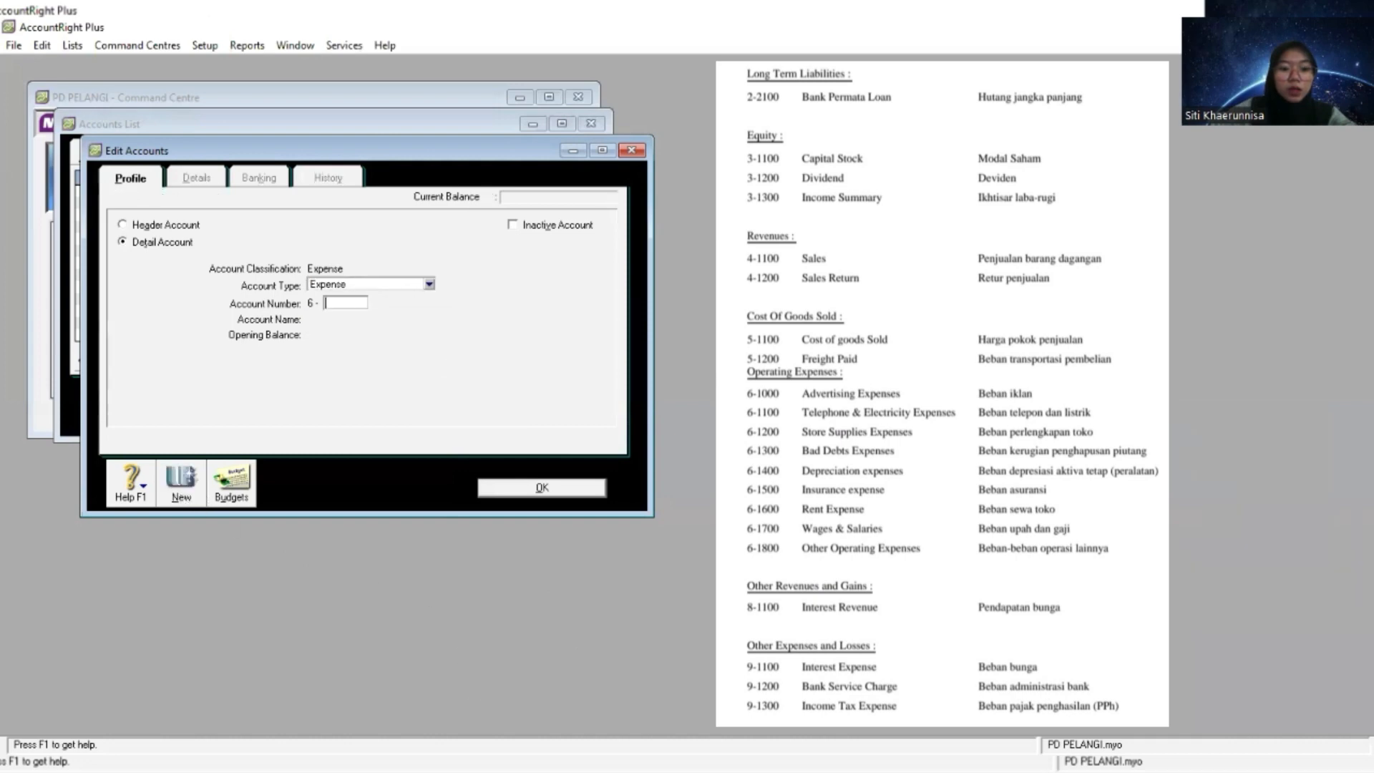
{"action": "key", "text": "alt+Tab"}
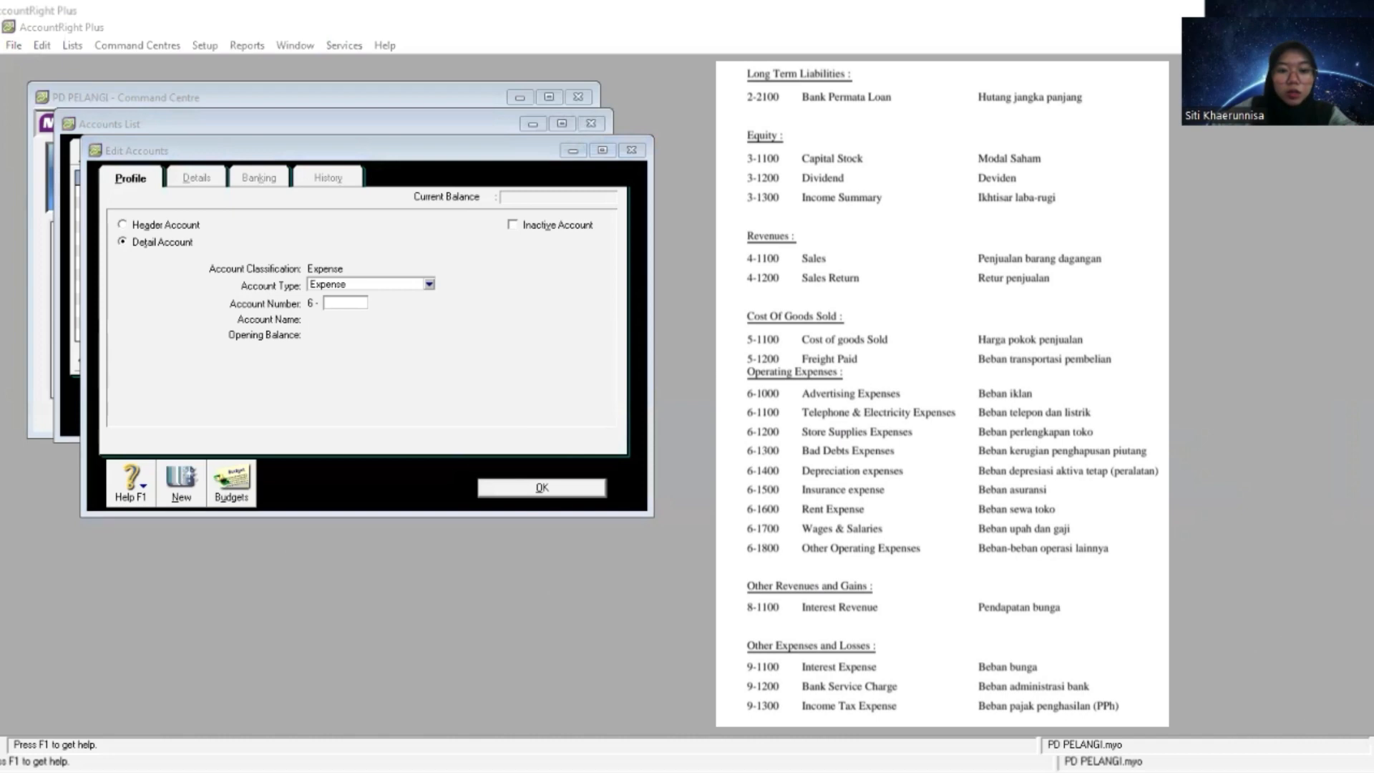
{"action": "key", "text": "alt+Tab"}
{"action": "type", "text": "1700"}
{"action": "key", "text": "Tab"}
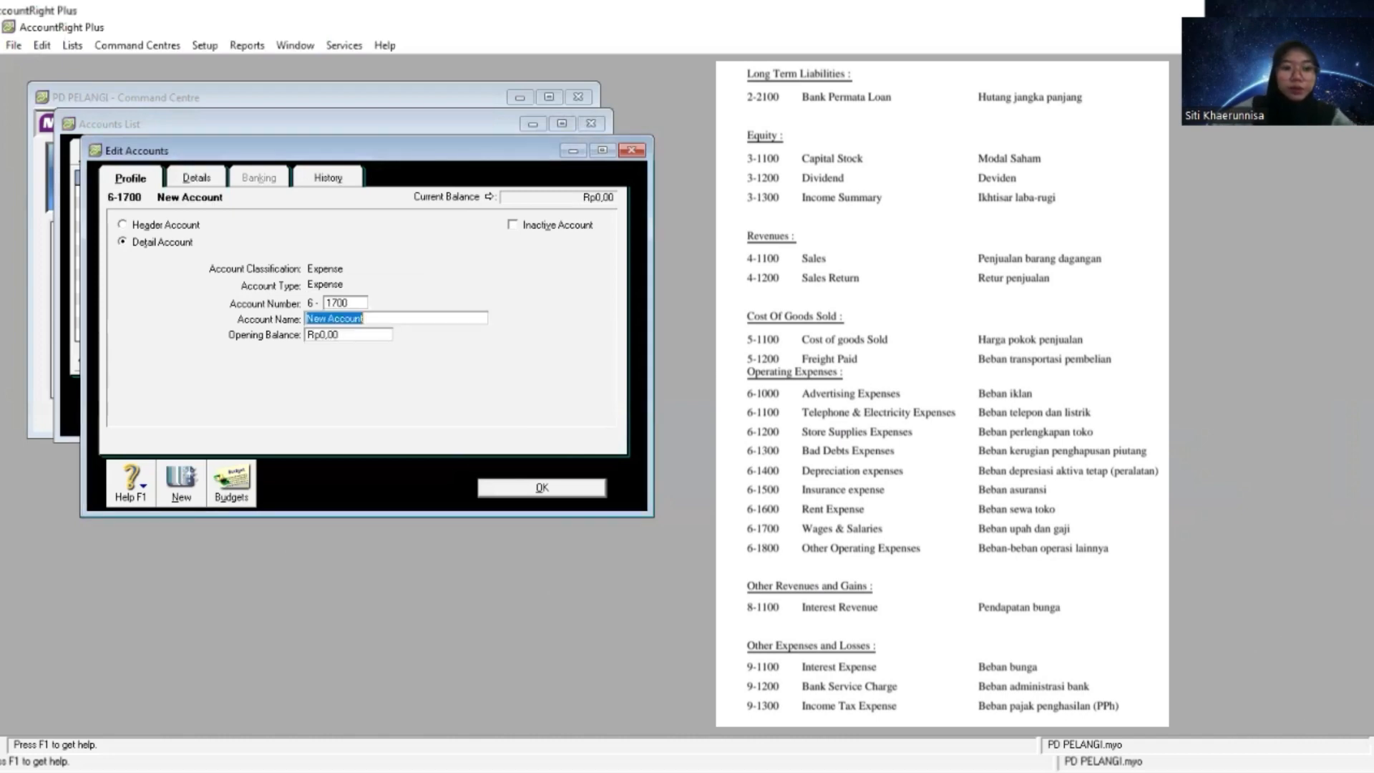
{"action": "right_click", "coordinate": [424, 320]}
{"action": "left_click", "coordinate": [470, 395]}
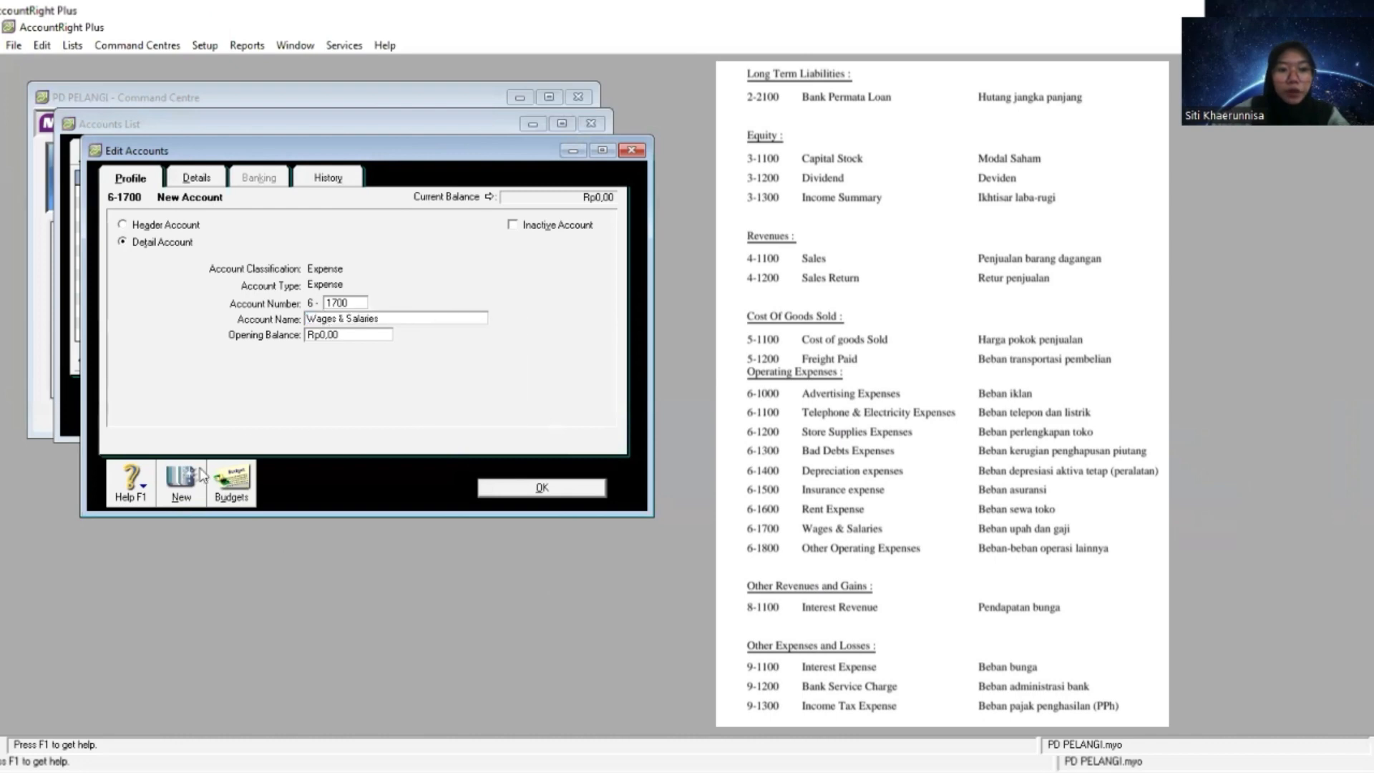
- Create an Expense detail account numbered 6-1800, name it Other Operating Expenses and close the account editor
{"action": "left_click", "coordinate": [179, 493]}
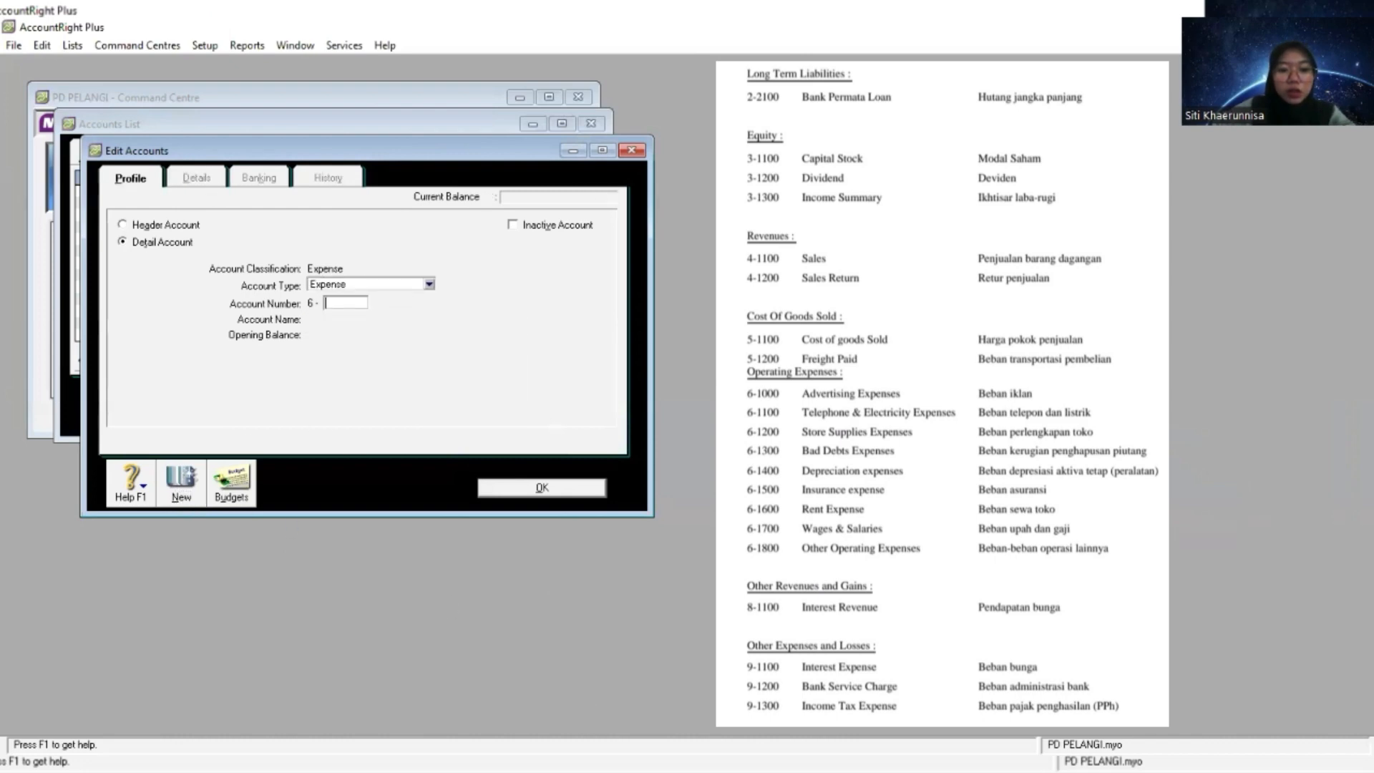
{"action": "key", "text": "alt+Tab"}
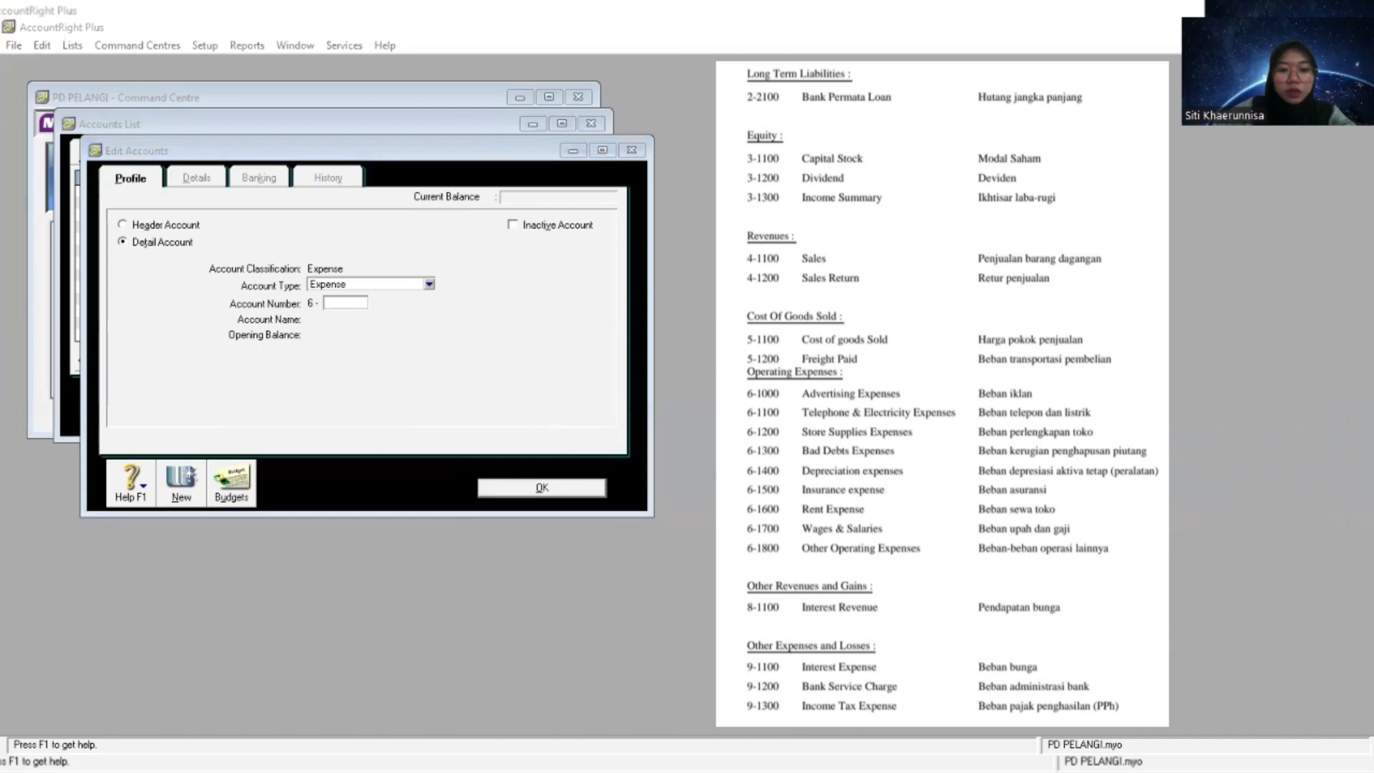
{"action": "key", "text": "alt+Tab"}
{"action": "type", "text": "1800"}
{"action": "key", "text": "Tab"}
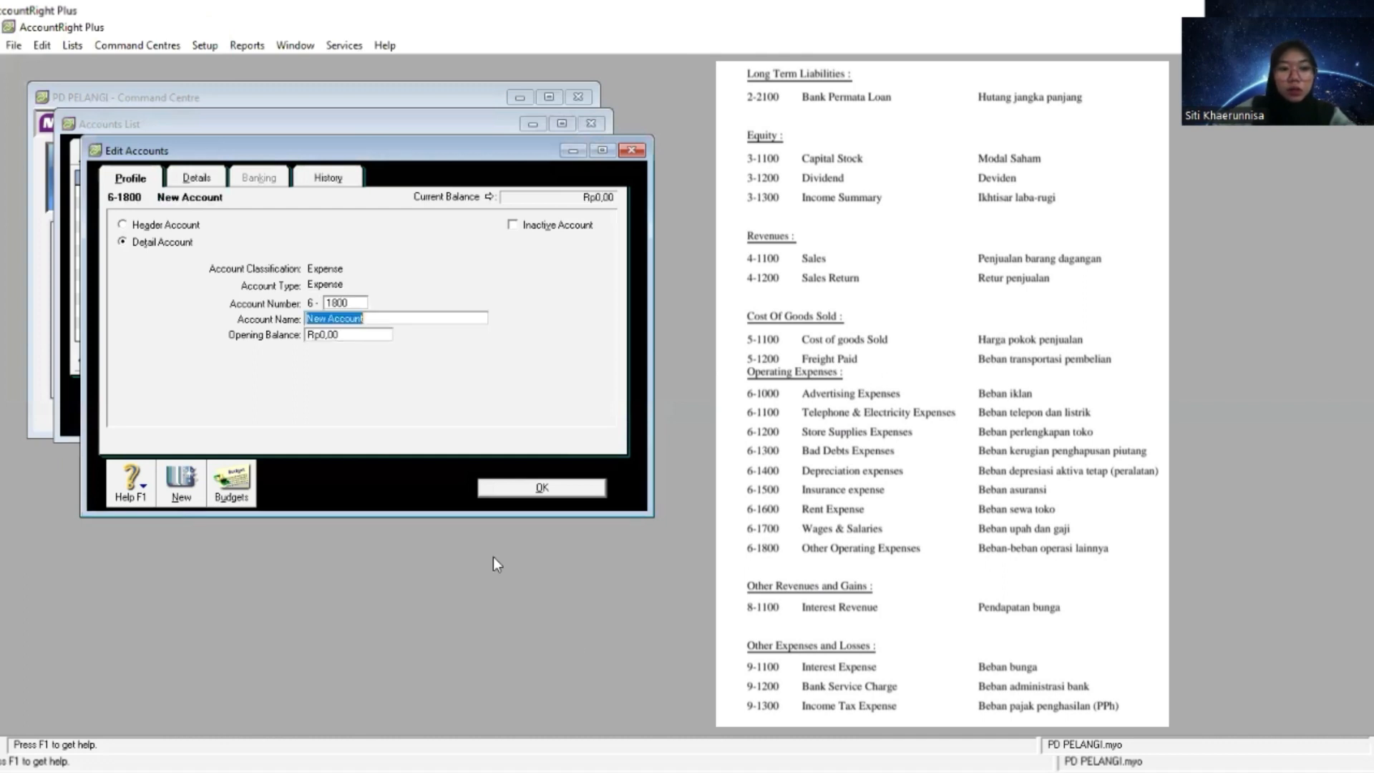
{"action": "right_click", "coordinate": [414, 316]}
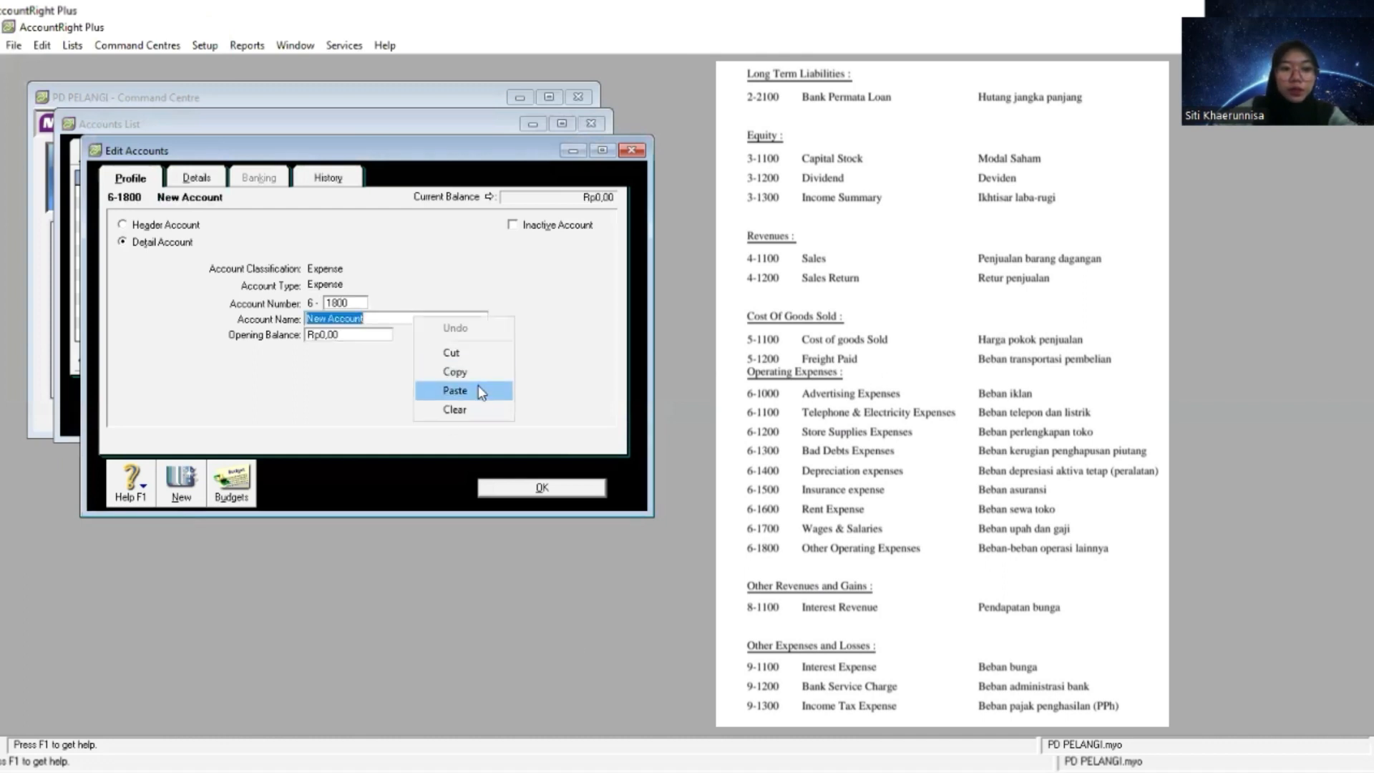
{"action": "left_click", "coordinate": [475, 387]}
{"action": "left_click", "coordinate": [561, 494]}
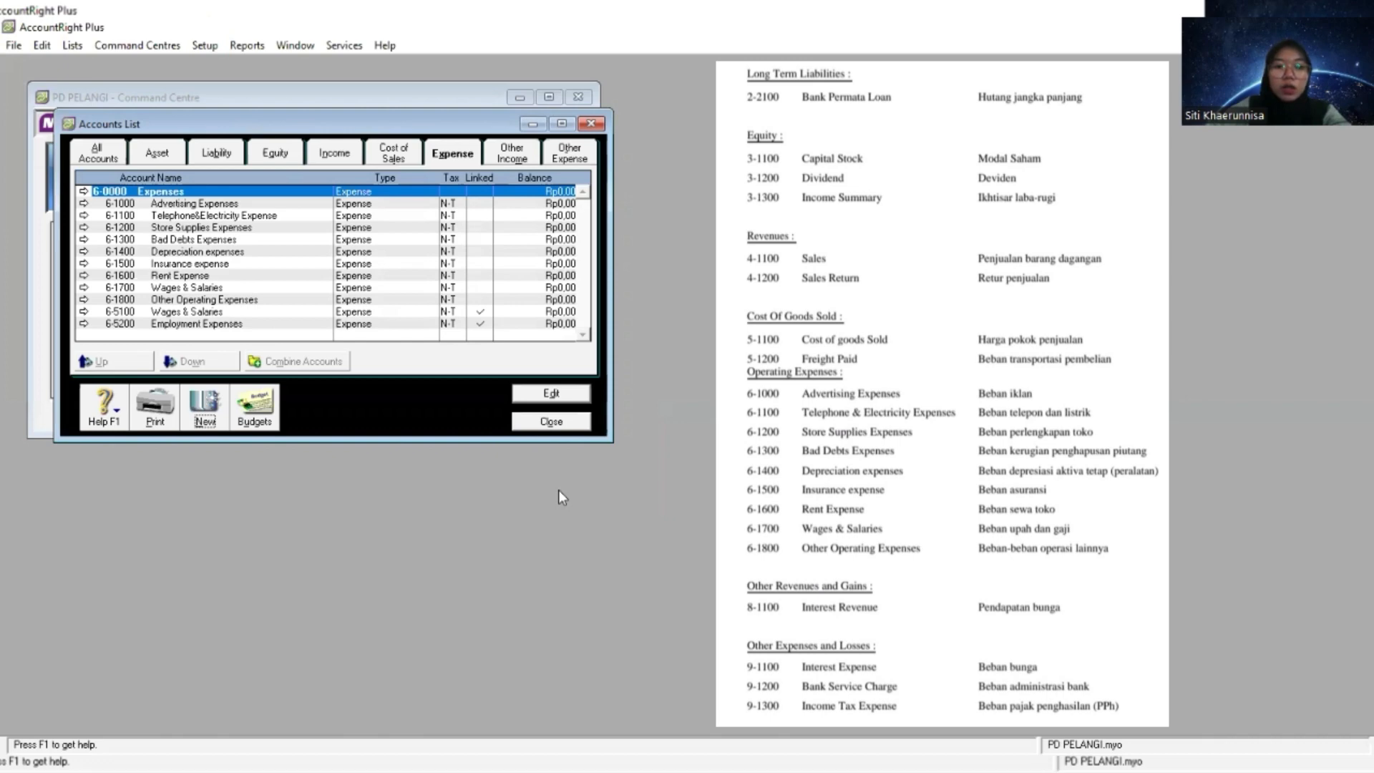
- Create an Other Income detail account numbered 8-1100, name it Interest Revenue and close the account editor
{"action": "left_click", "coordinate": [512, 156]}
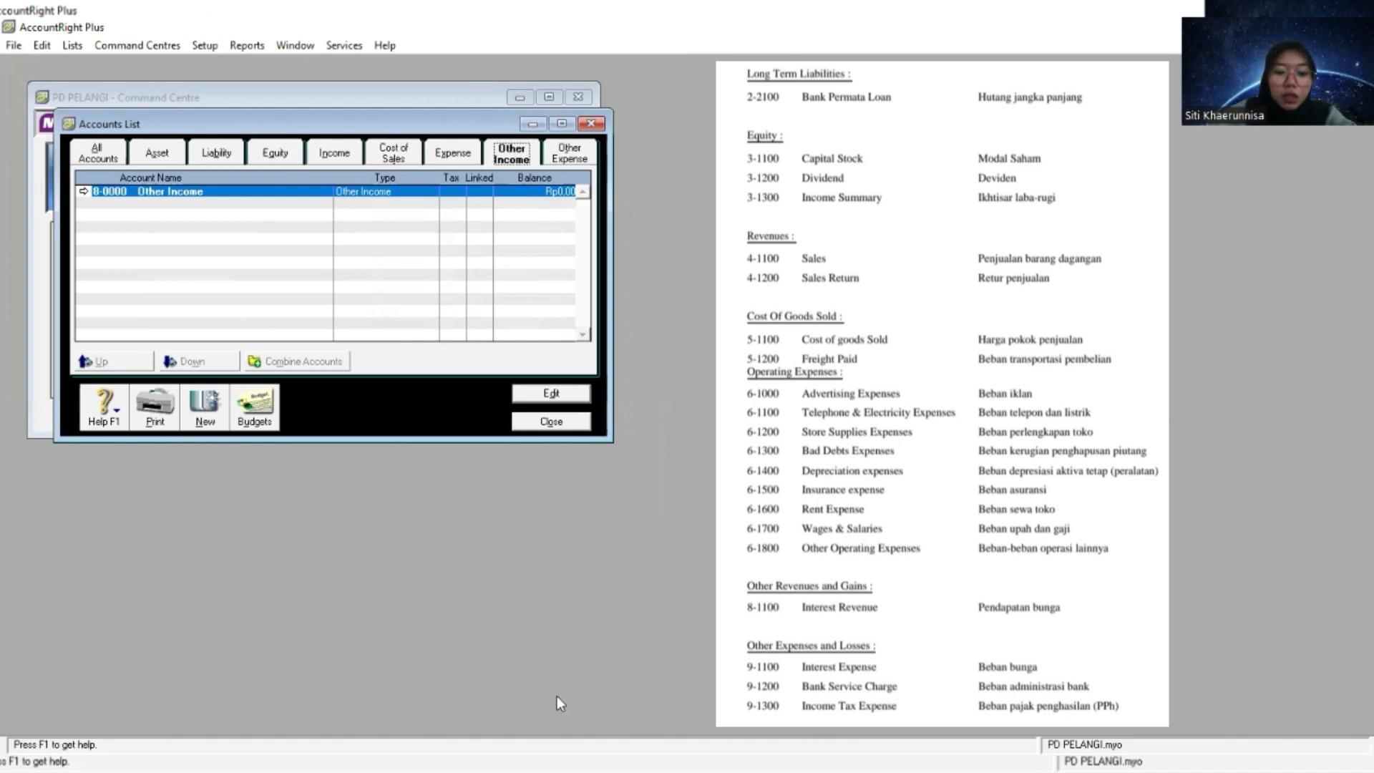
{"action": "left_click", "coordinate": [203, 424]}
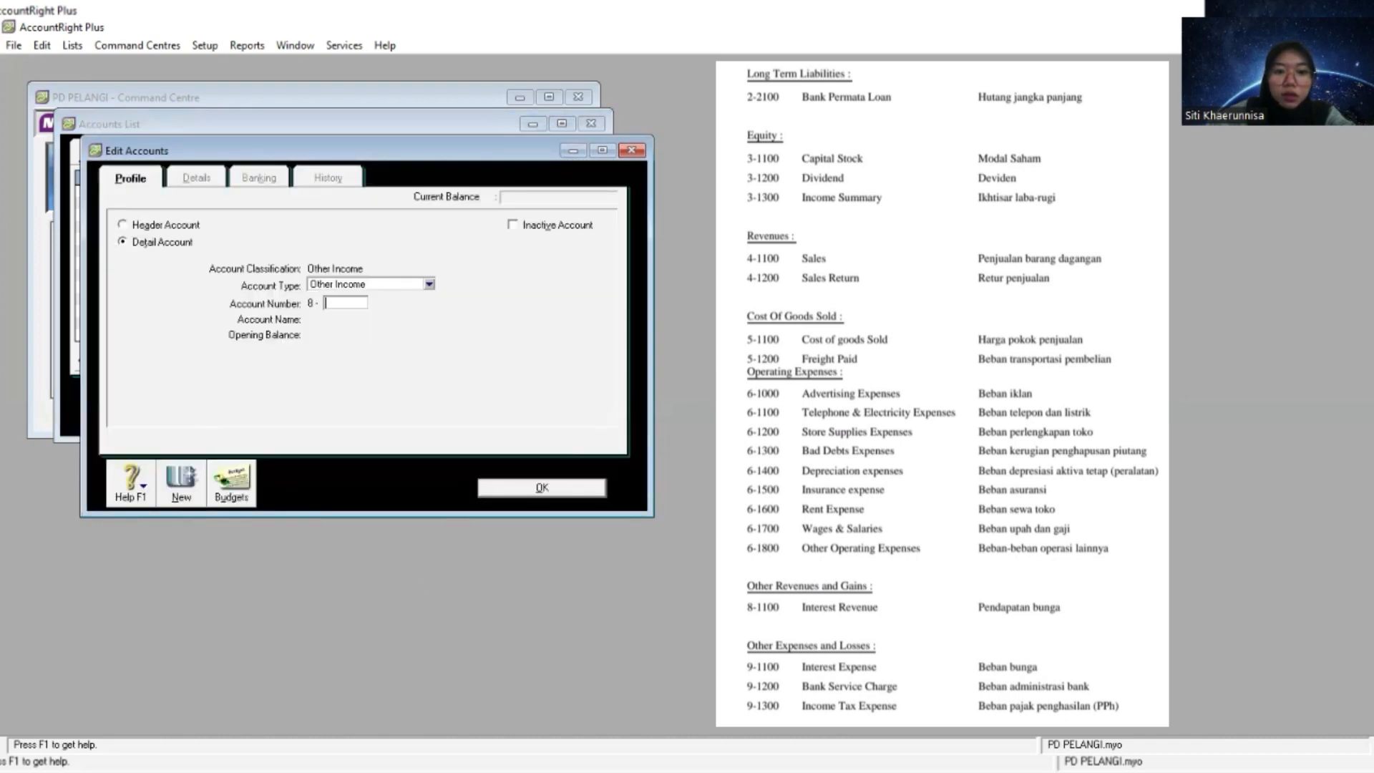
{"action": "key", "text": "alt+Tab"}
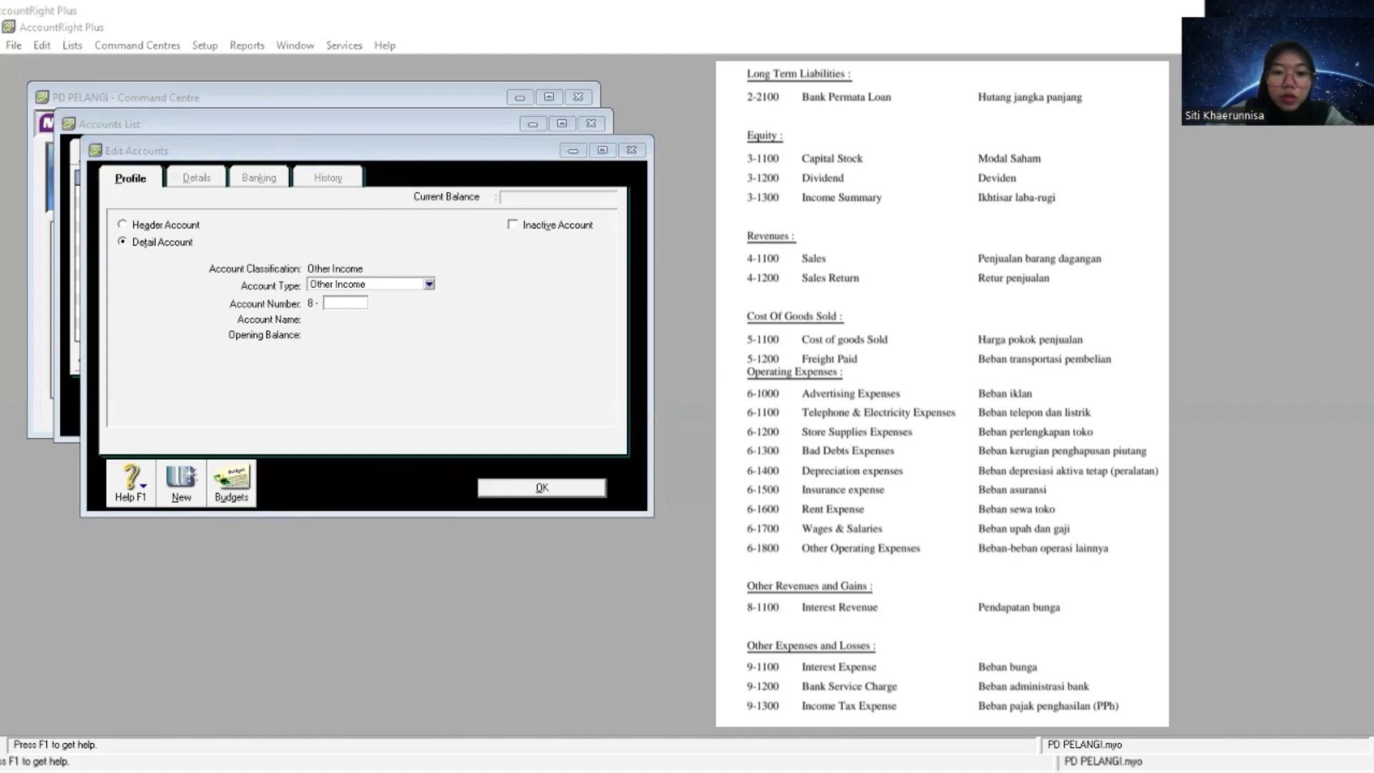
{"action": "left_click", "coordinate": [574, 618]}
{"action": "type", "text": "1100"}
{"action": "key", "text": "Tab"}
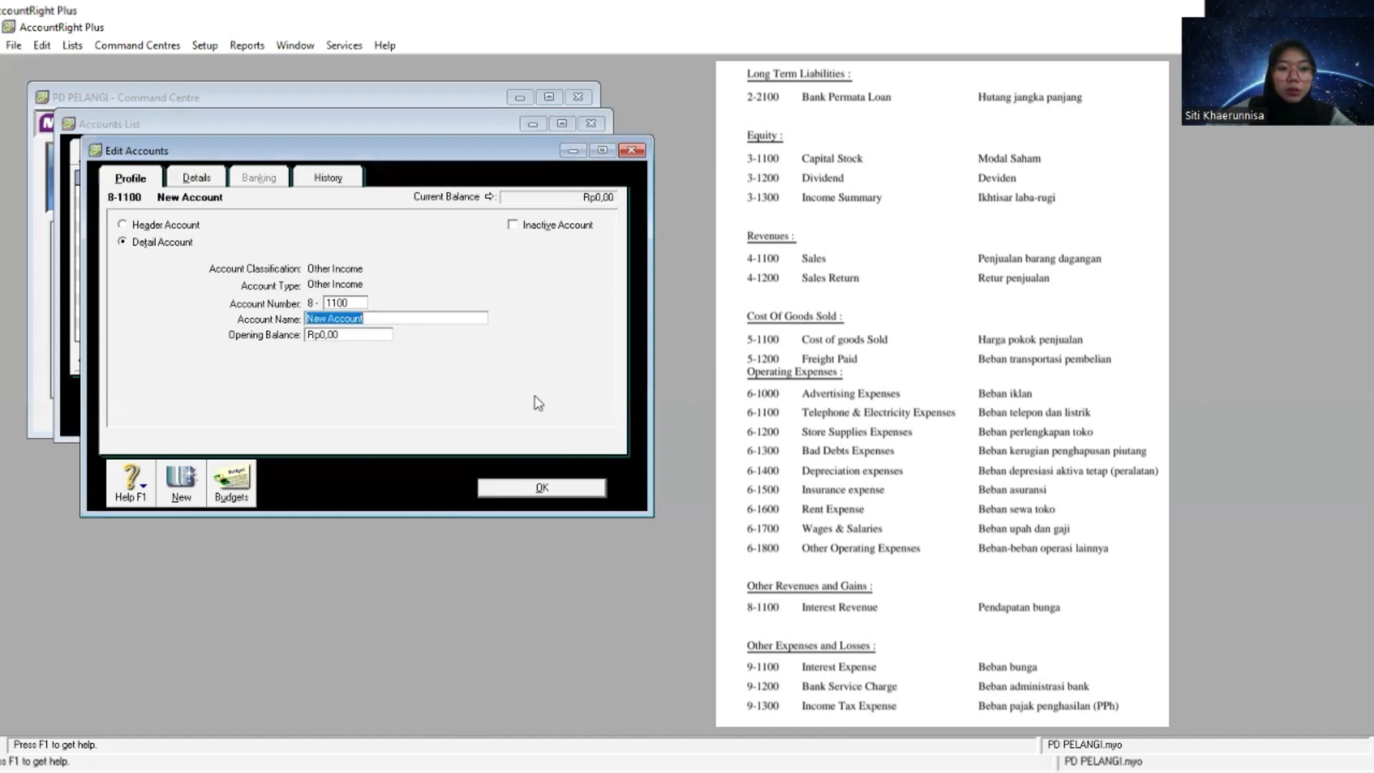
{"action": "right_click", "coordinate": [464, 317]}
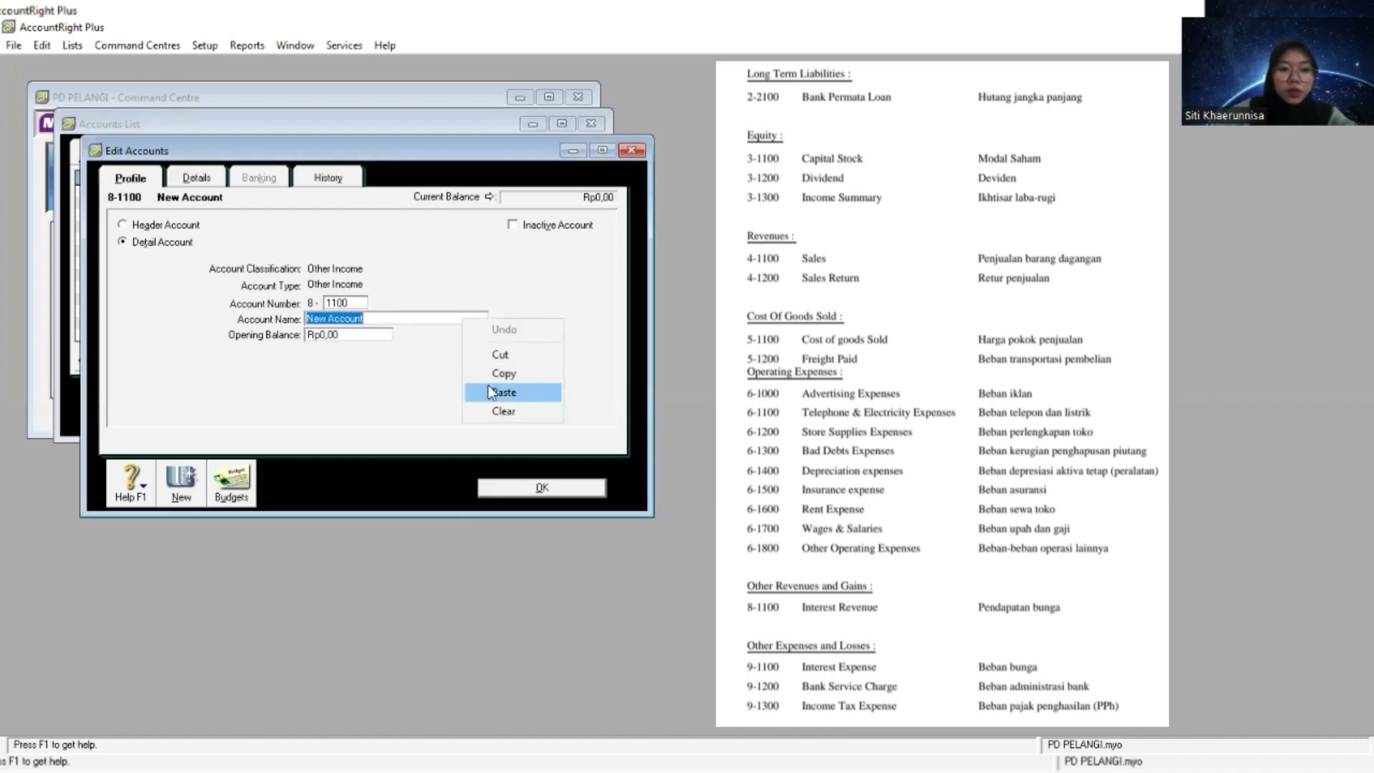
{"action": "left_click", "coordinate": [488, 390]}
{"action": "left_click", "coordinate": [526, 487]}
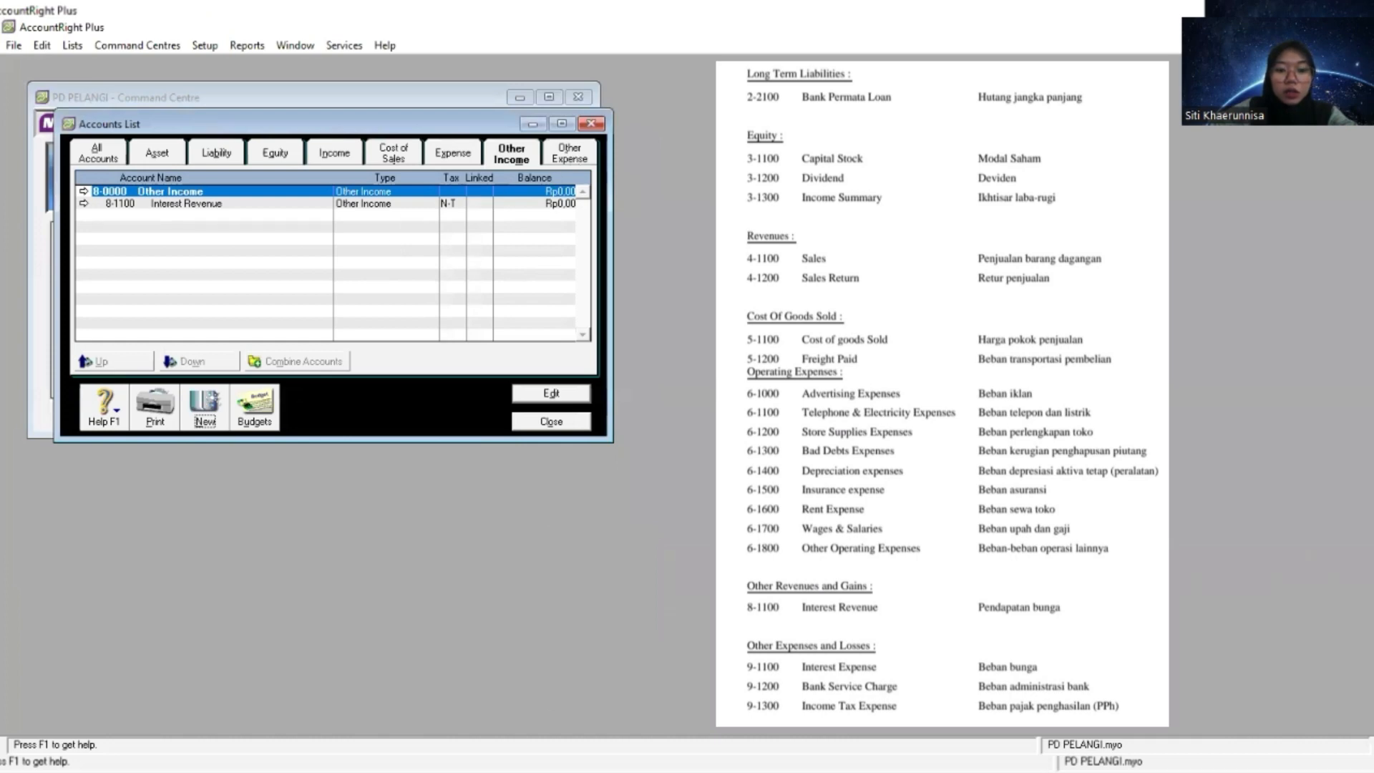
- Create an Other Expense detail account numbered 9-1100 and name it Interest Expense
{"action": "key", "text": "alt+Tab"}
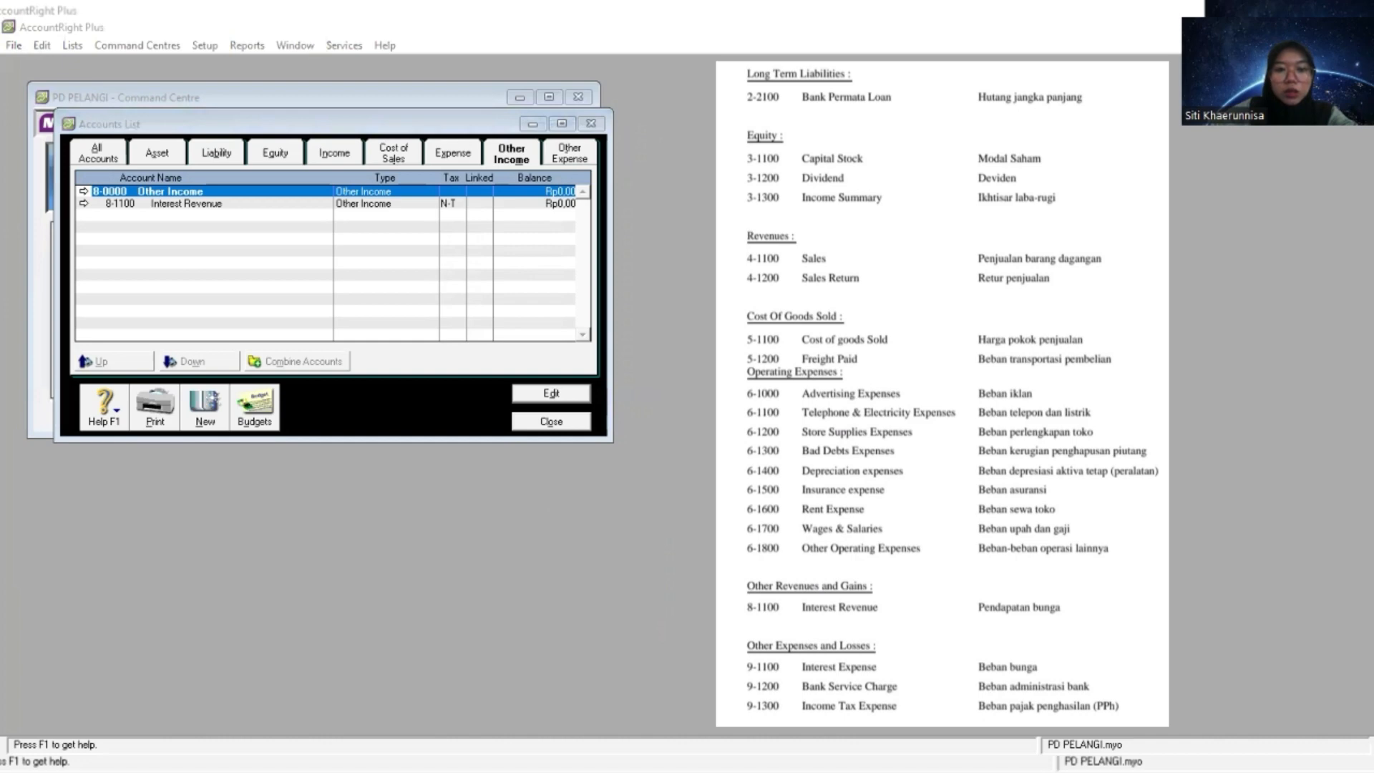
{"action": "left_click", "coordinate": [567, 153]}
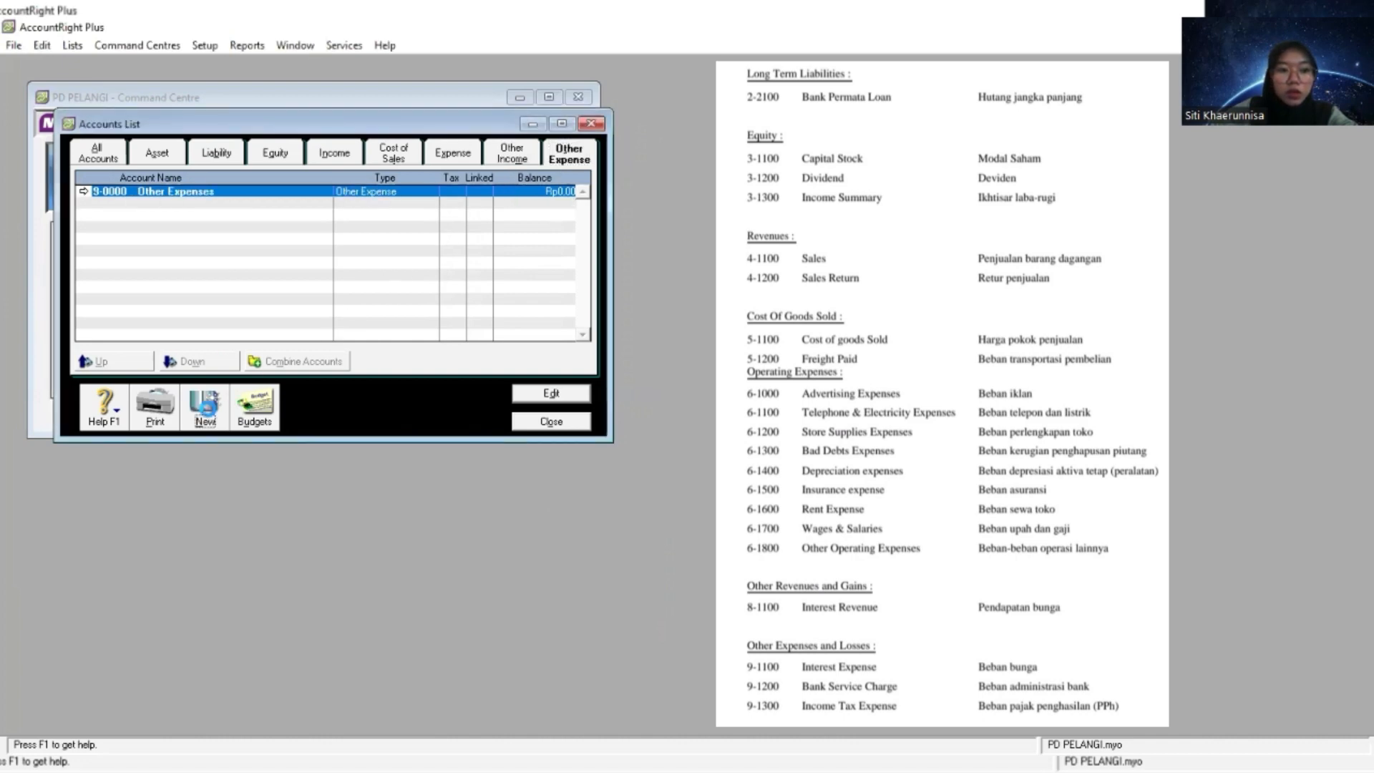
{"action": "left_click", "coordinate": [206, 407]}
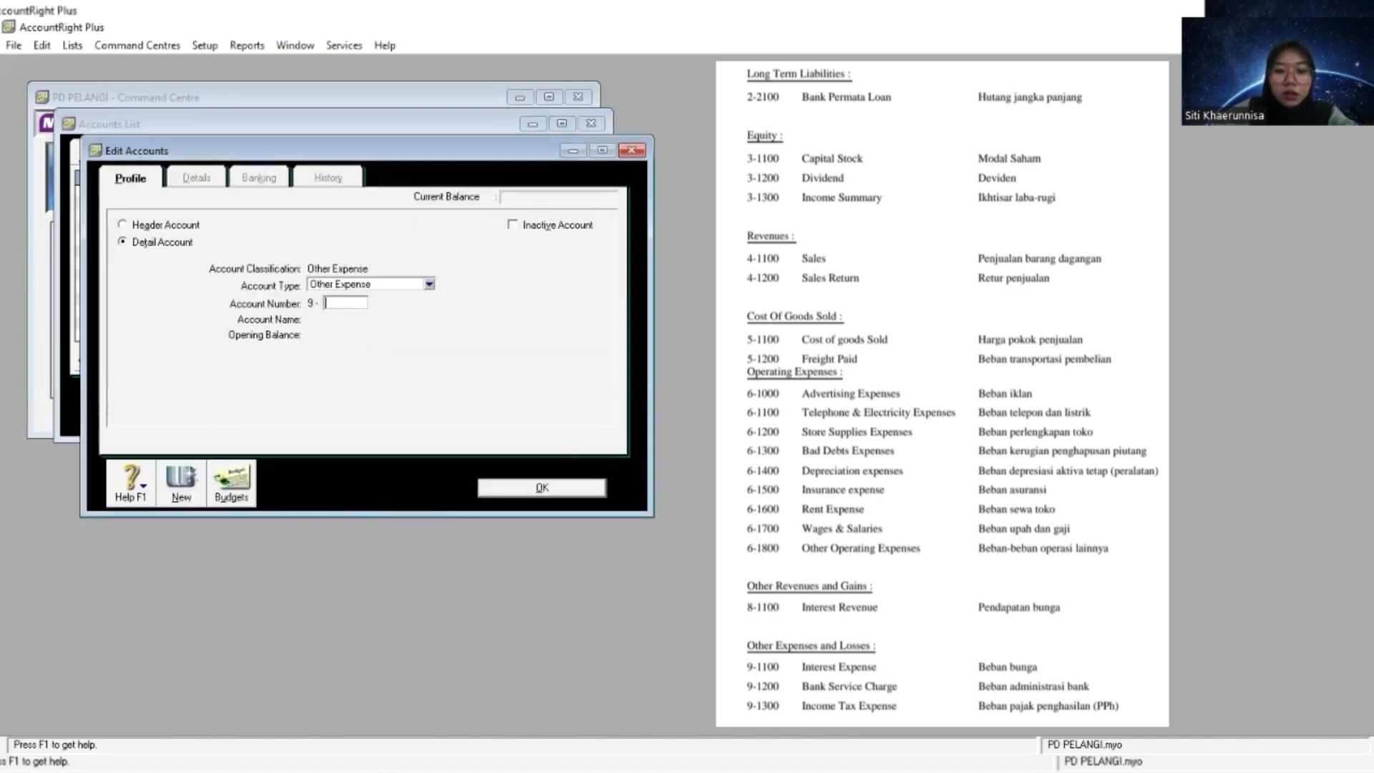
{"action": "key", "text": "alt+Tab"}
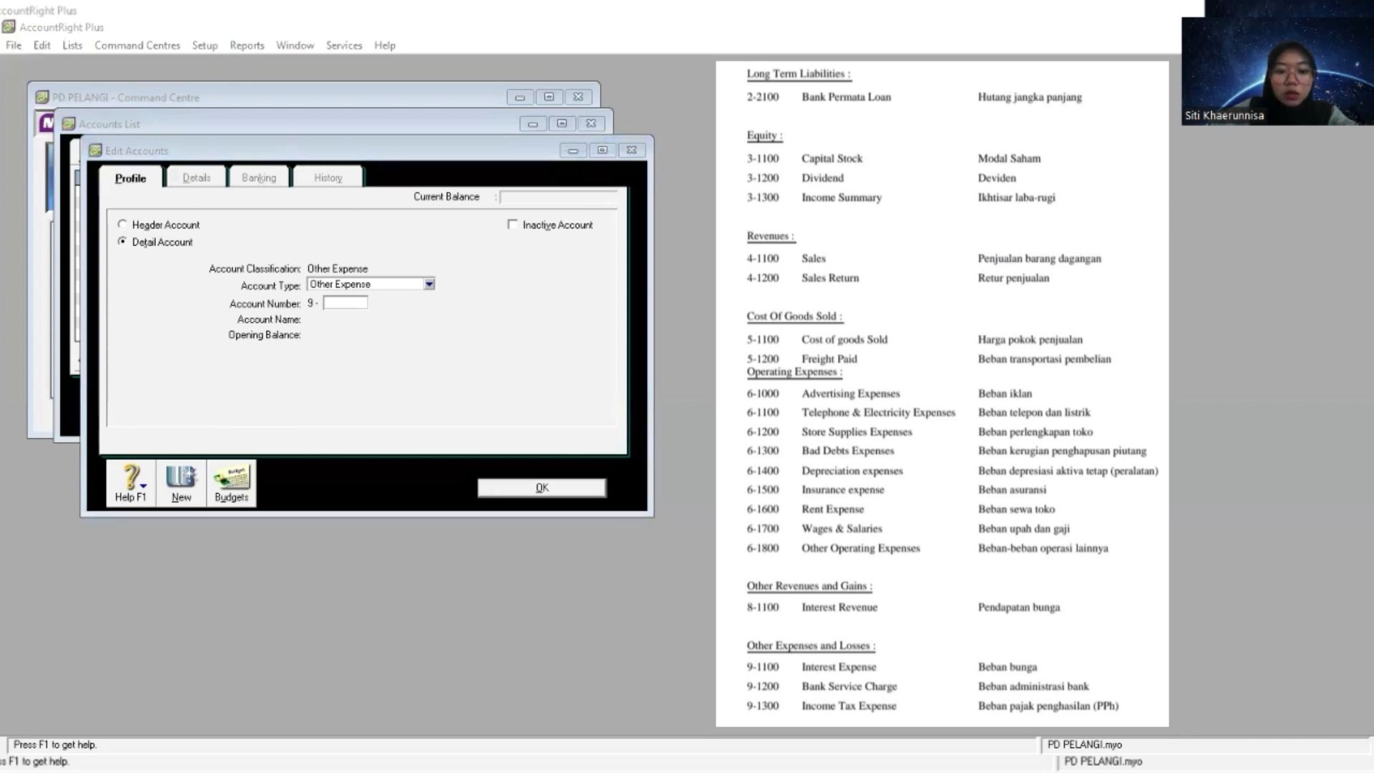
{"action": "key", "text": "alt+Tab"}
{"action": "type", "text": "1100"}
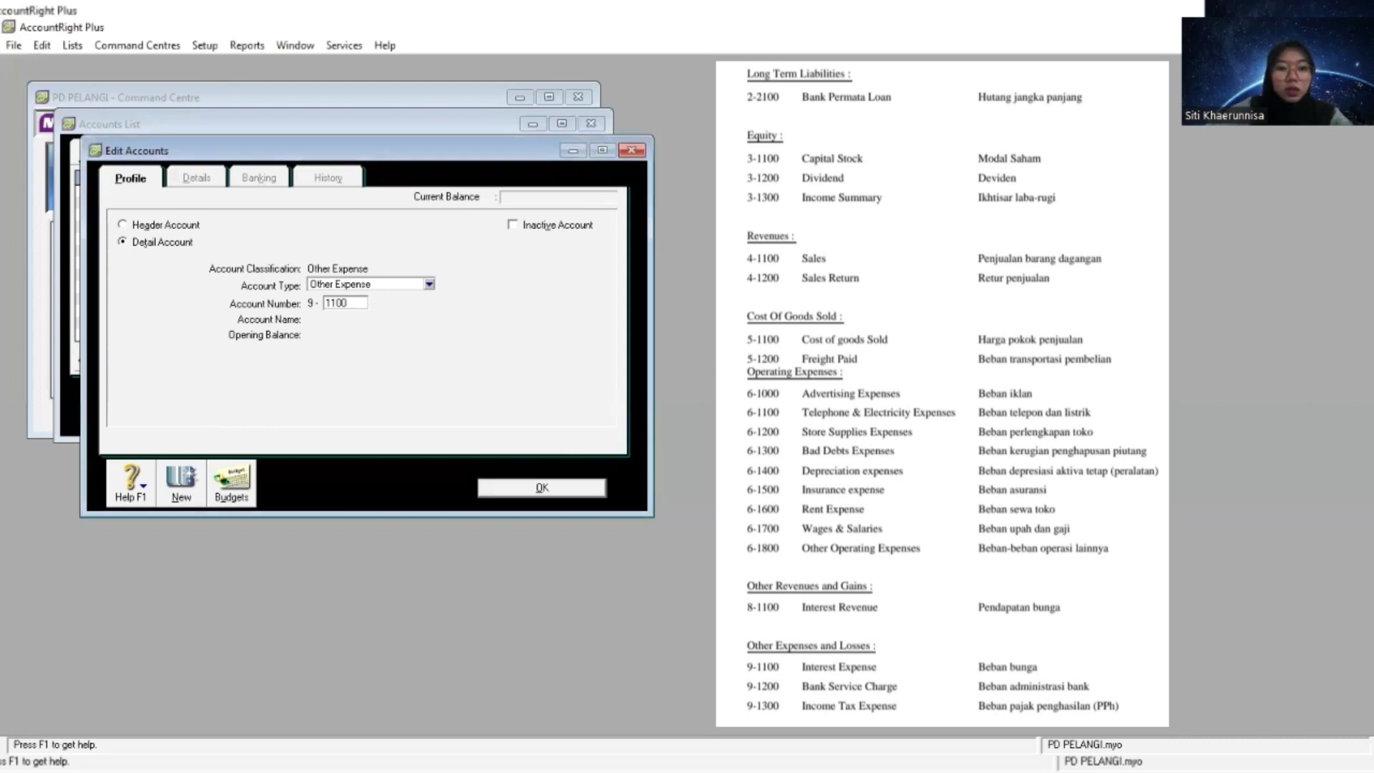
{"action": "key", "text": "Tab"}
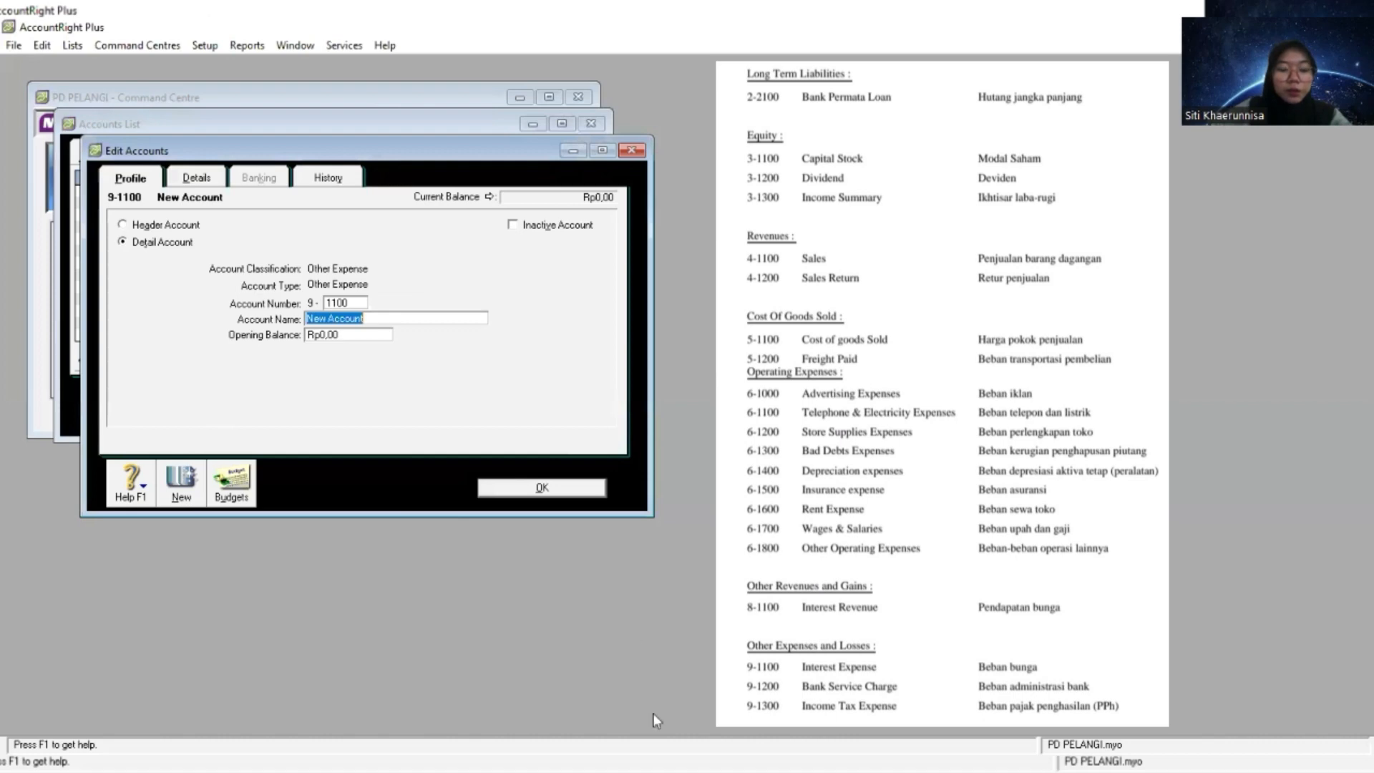
{"action": "right_click", "coordinate": [440, 317]}
{"action": "left_click", "coordinate": [483, 385]}
- Create an Other Expense detail account numbered 9-1200 and name it Bank Service Charge
{"action": "left_click", "coordinate": [182, 487]}
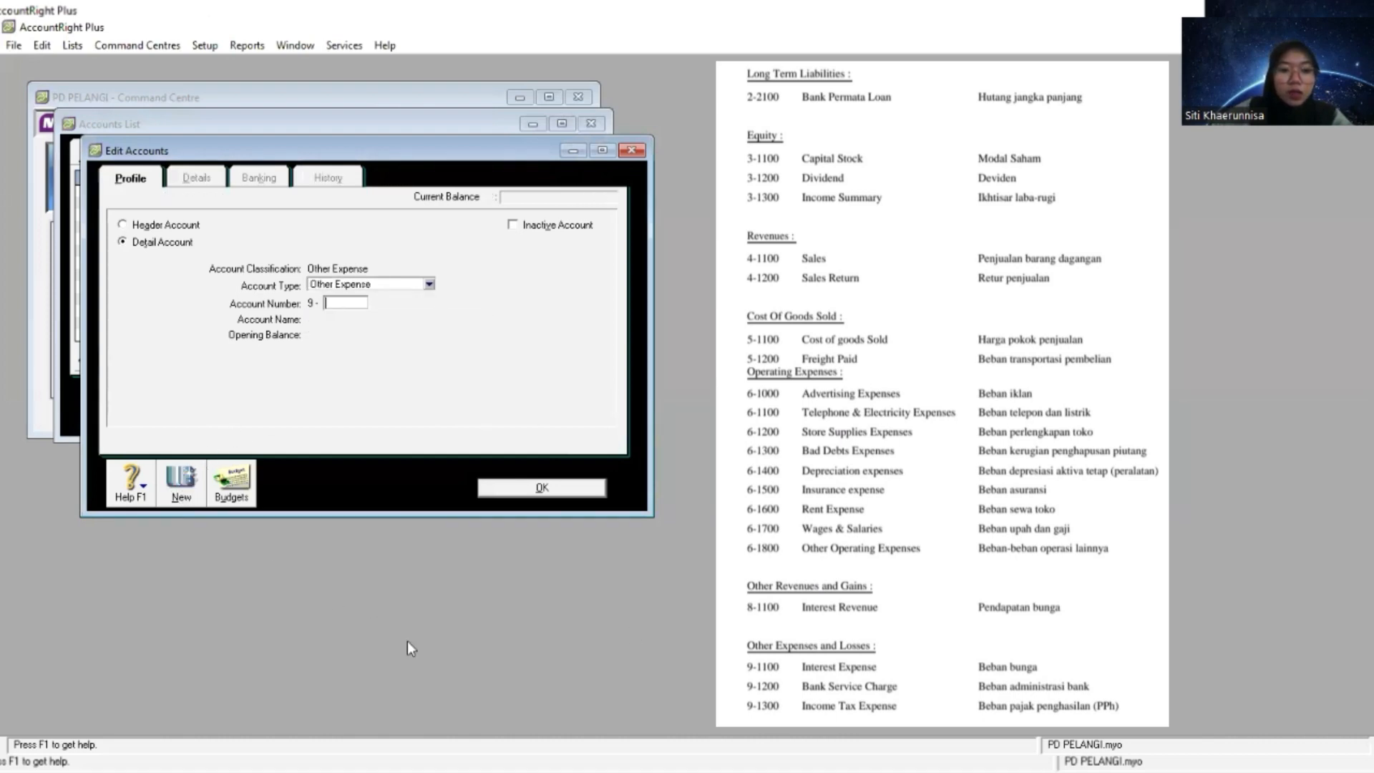
{"action": "key", "text": "alt+Tab"}
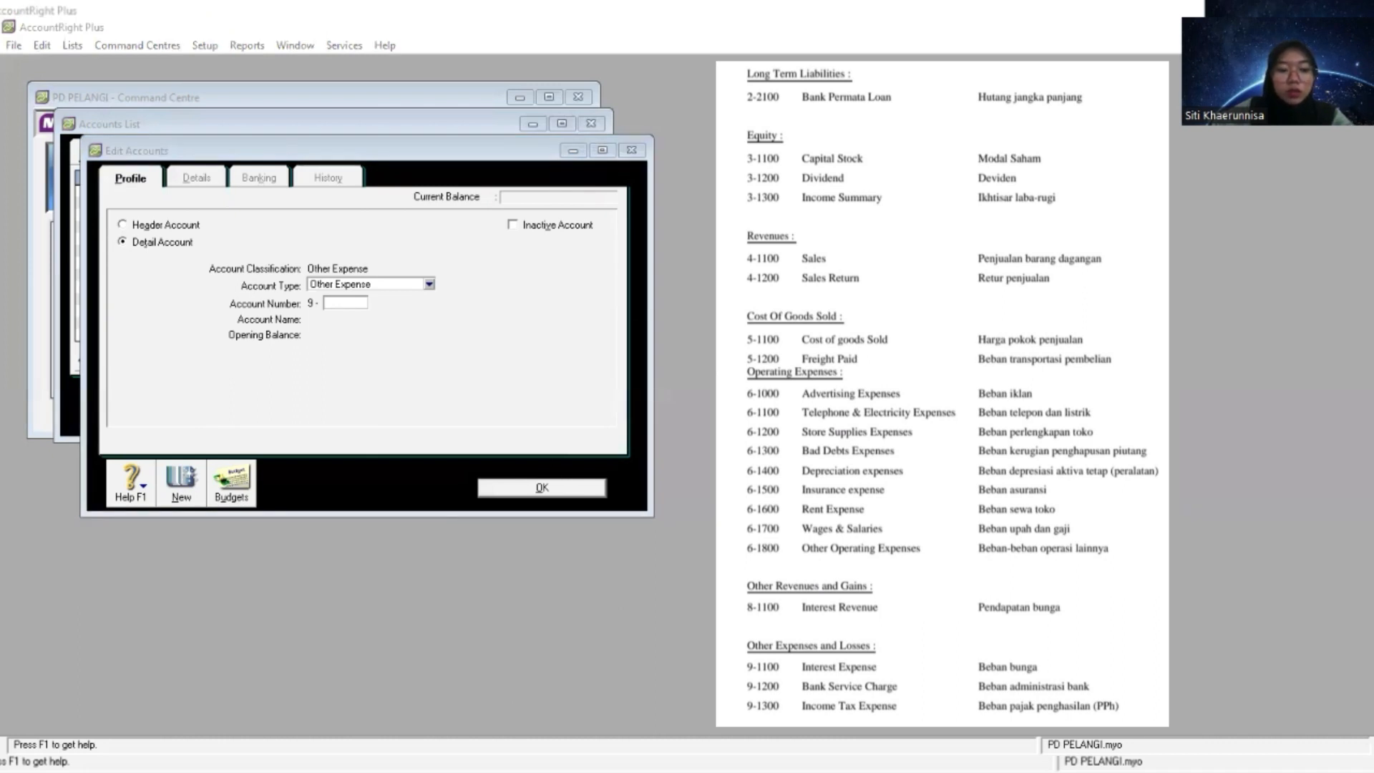
{"action": "key", "text": "alt+Tab"}
{"action": "type", "text": "1200"}
{"action": "key", "text": "Tab"}
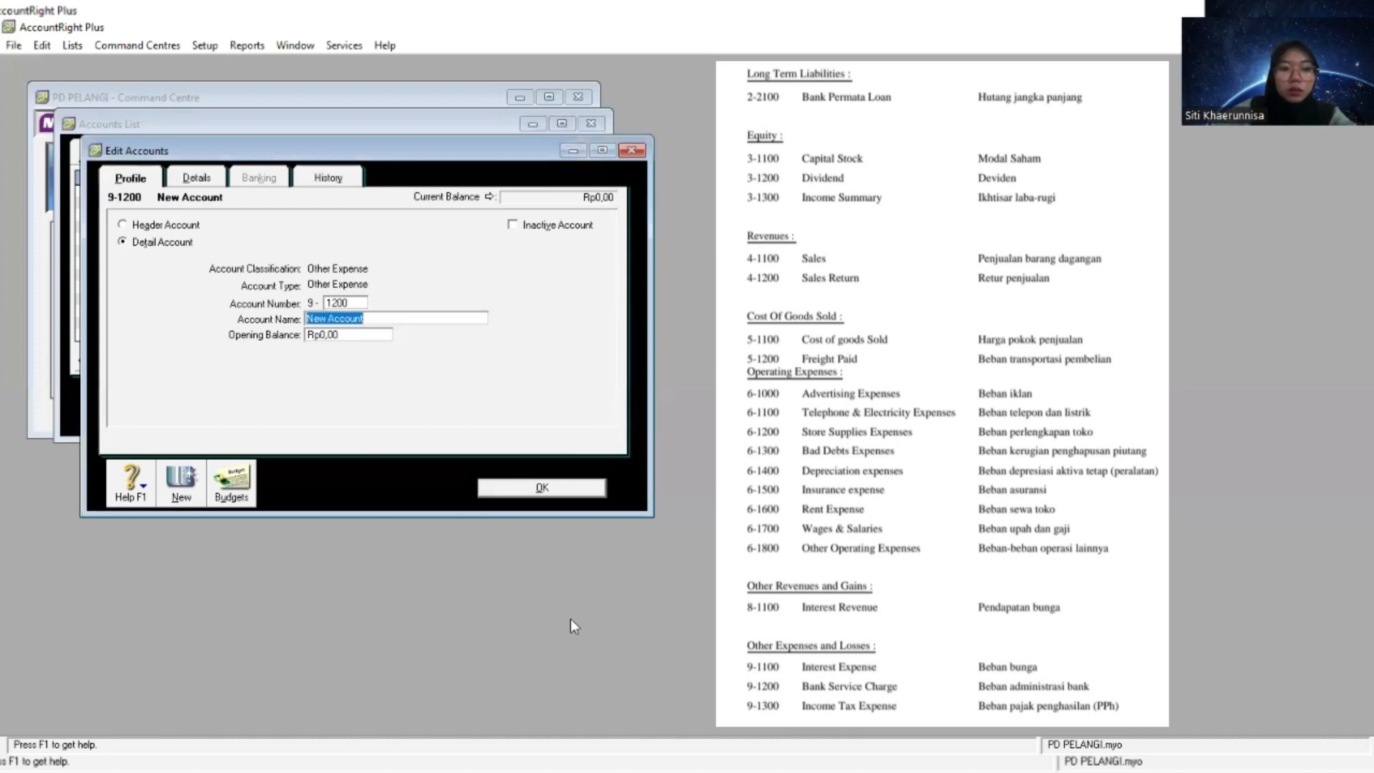
{"action": "right_click", "coordinate": [461, 317]}
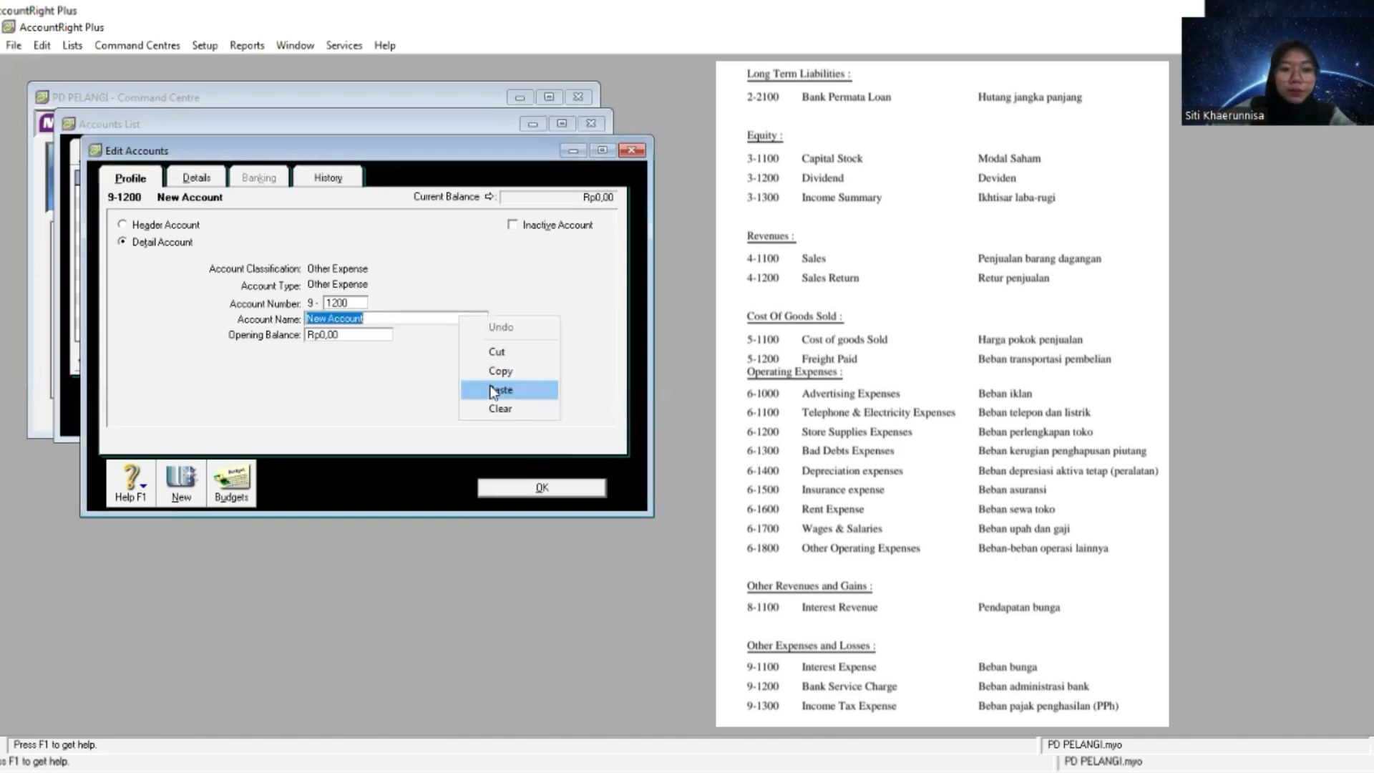
{"action": "left_click", "coordinate": [501, 387]}
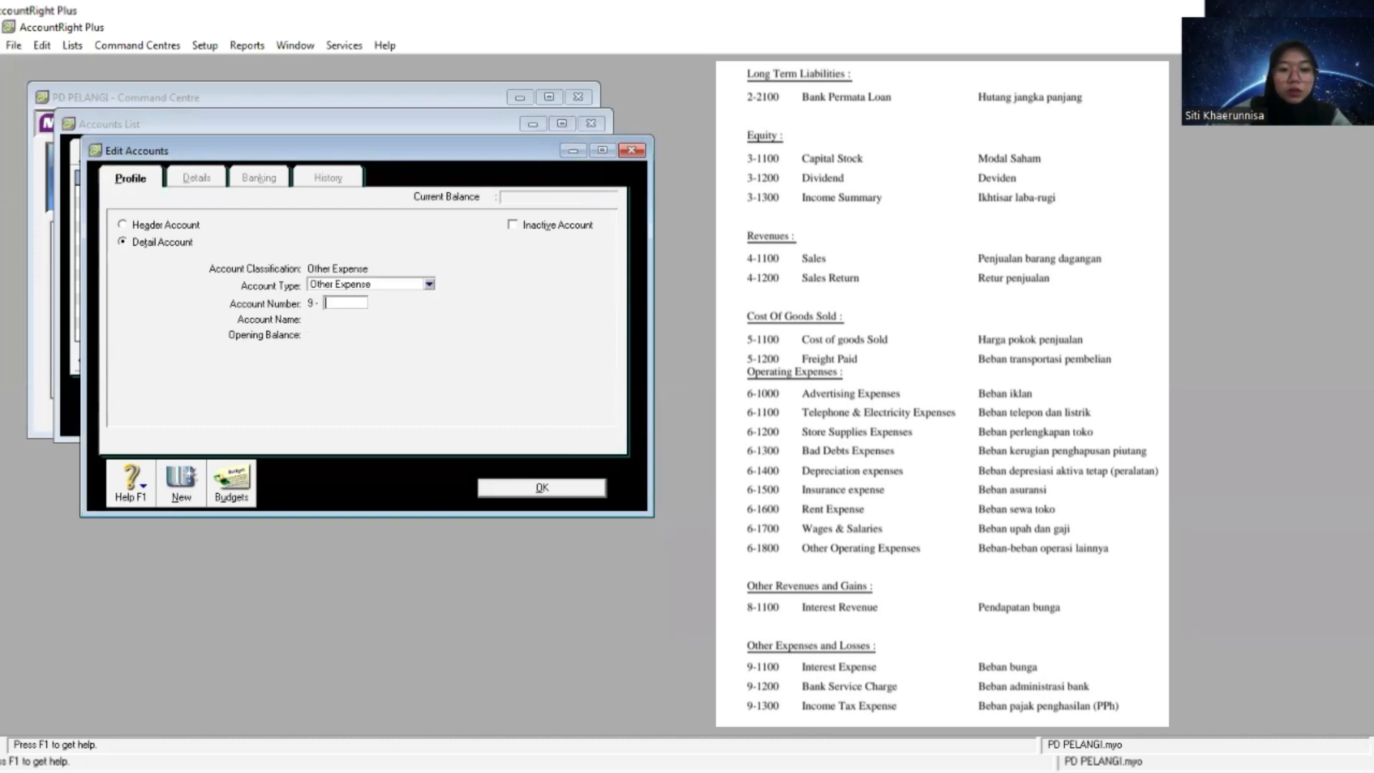
- Create an Other Expense detail account numbered 9-1300, name it Income Tax Expense and close the account editor
{"action": "key", "text": "alt+Tab"}
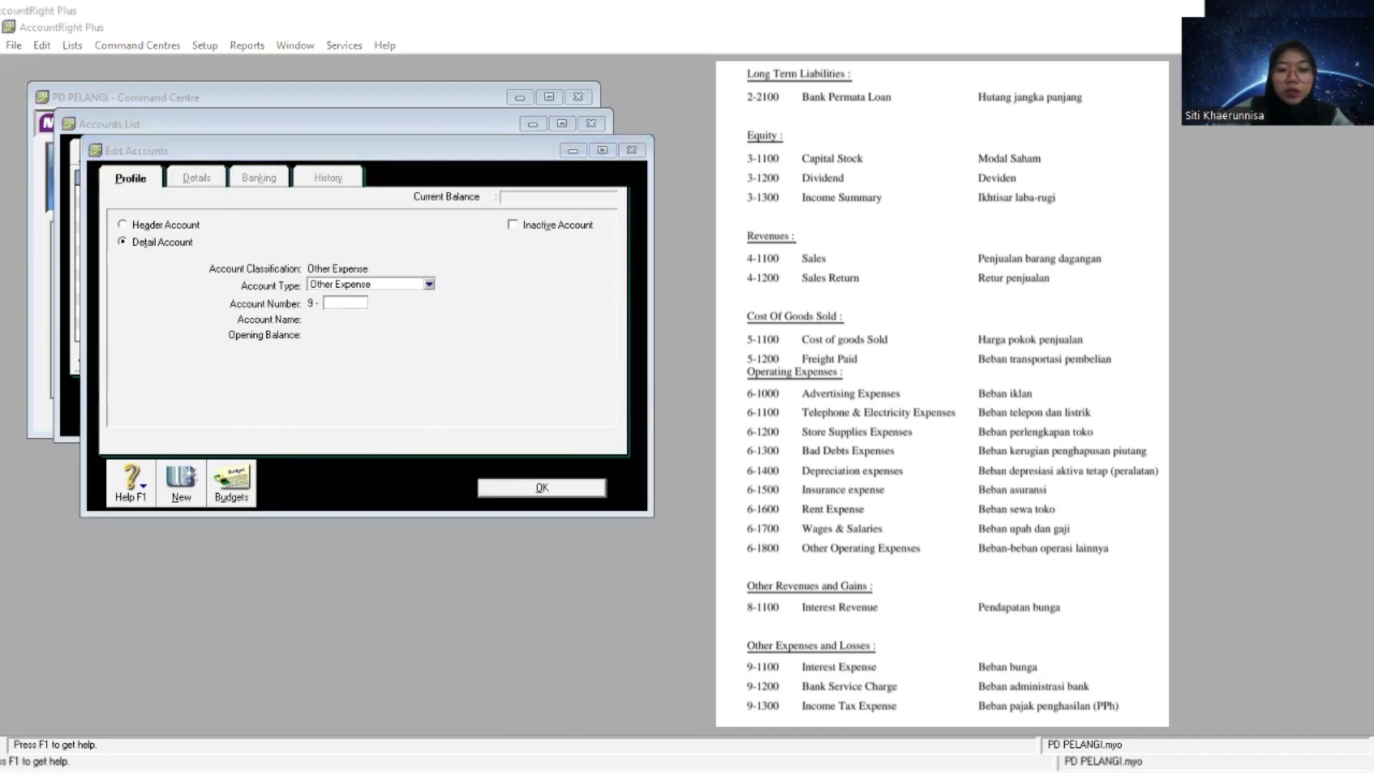
{"action": "left_click", "coordinate": [491, 399]}
{"action": "type", "text": "1300"}
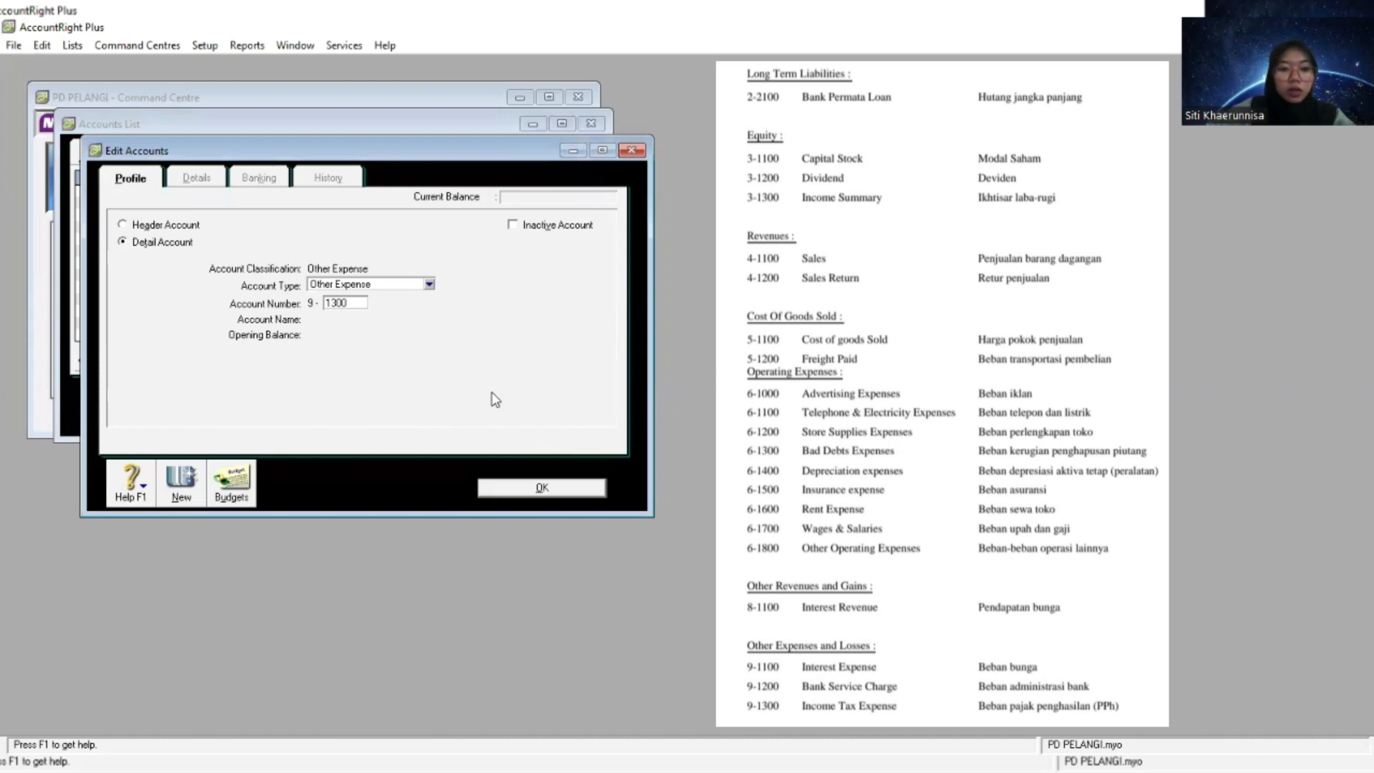
{"action": "key", "text": "Tab"}
{"action": "right_click", "coordinate": [460, 319]}
{"action": "left_click", "coordinate": [501, 394]}
{"action": "left_click", "coordinate": [542, 488]}
- Review the accounts list category by category, from Other Income back to All Accounts, and close the list
{"action": "left_click", "coordinate": [511, 153]}
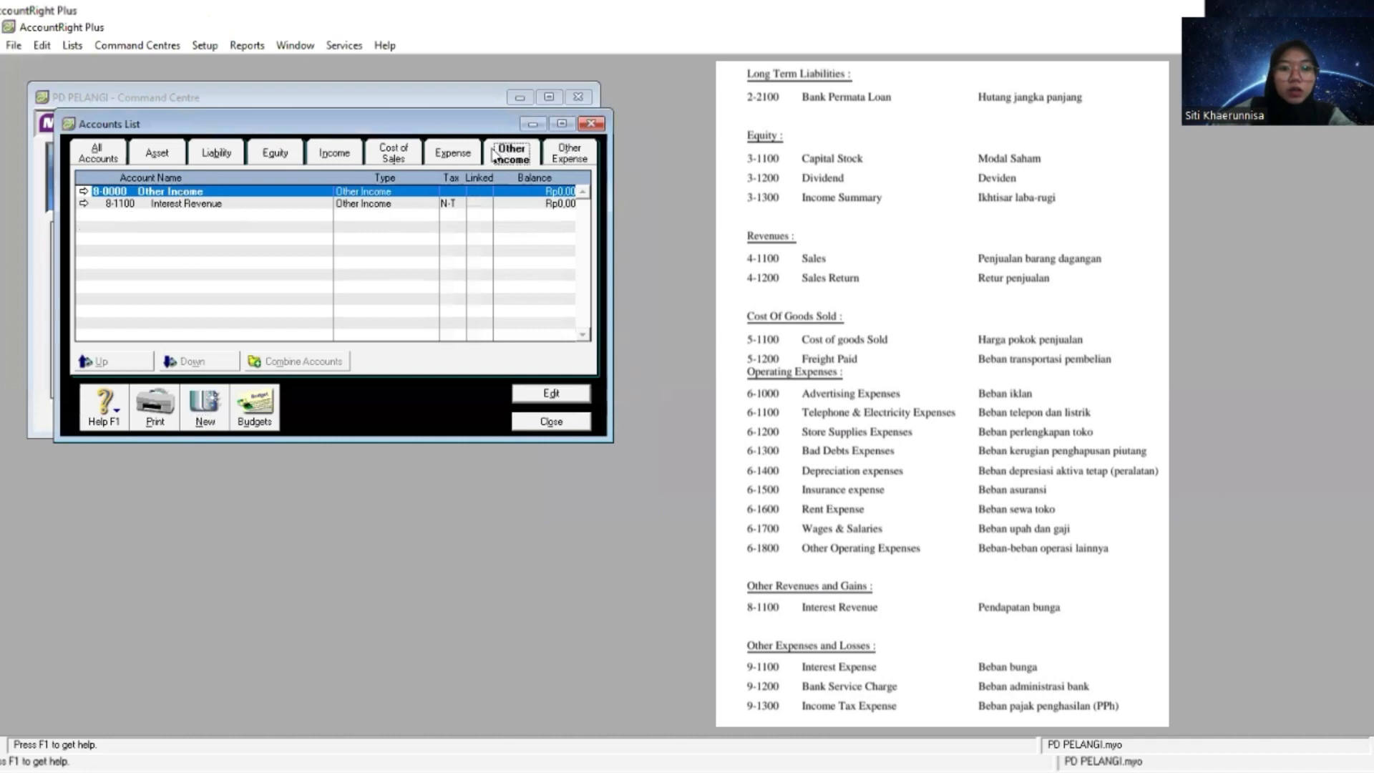
{"action": "left_click", "coordinate": [464, 154]}
{"action": "left_click", "coordinate": [403, 155]}
{"action": "left_click", "coordinate": [334, 153]}
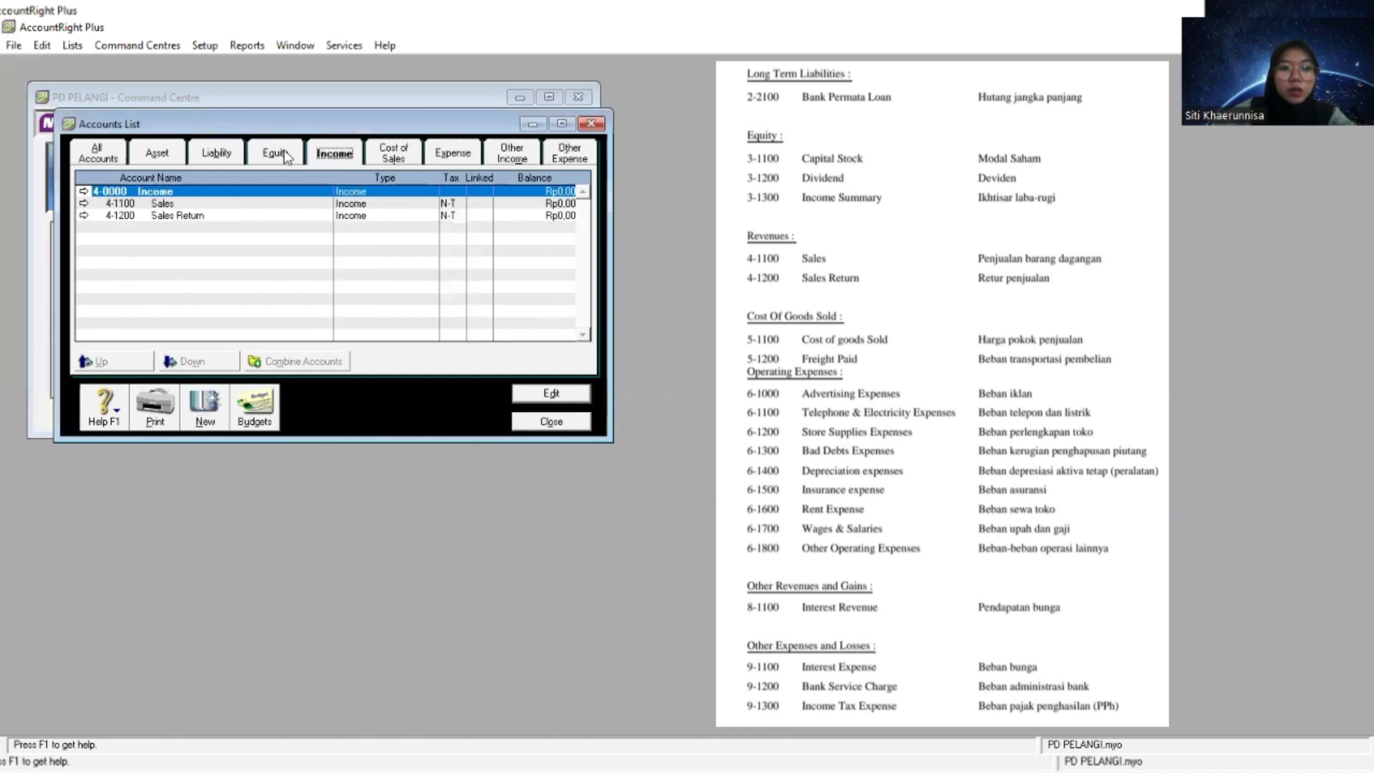
{"action": "left_click", "coordinate": [275, 153]}
{"action": "left_click", "coordinate": [216, 153]}
{"action": "left_click", "coordinate": [148, 155]}
{"action": "left_click", "coordinate": [98, 153]}
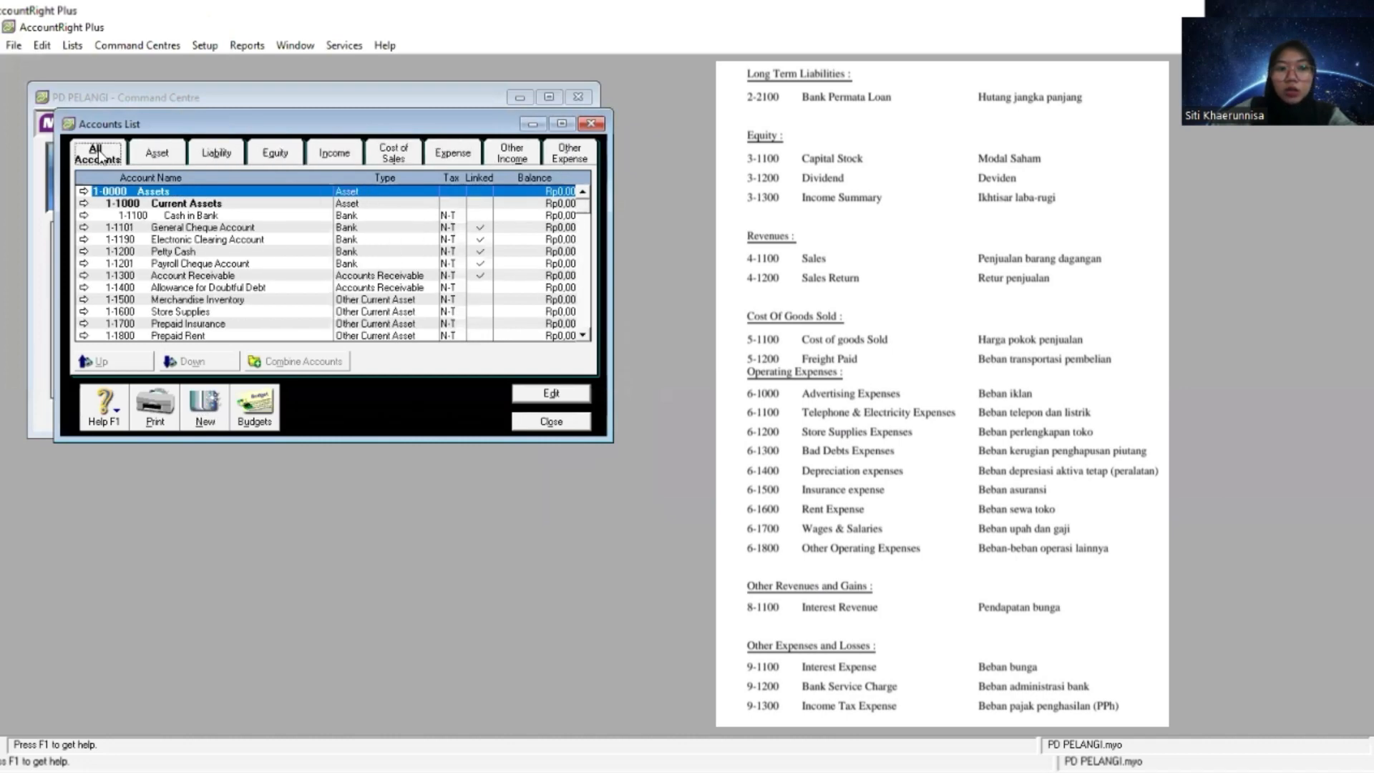
{"action": "left_click", "coordinate": [551, 422]}
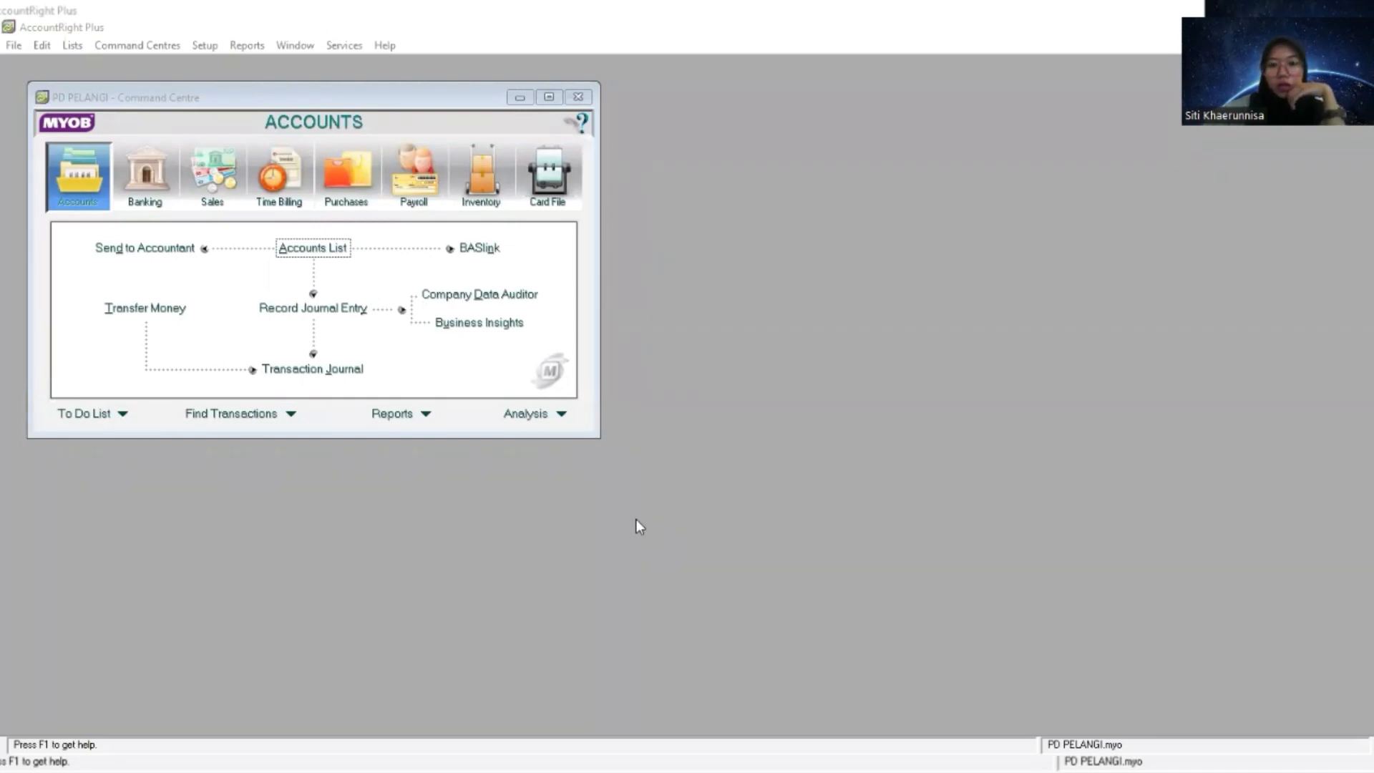
- Open the tax code list and delete the ABN, CAP, FRE, GNR and GW tax codes
{"action": "left_click", "coordinate": [71, 46]}
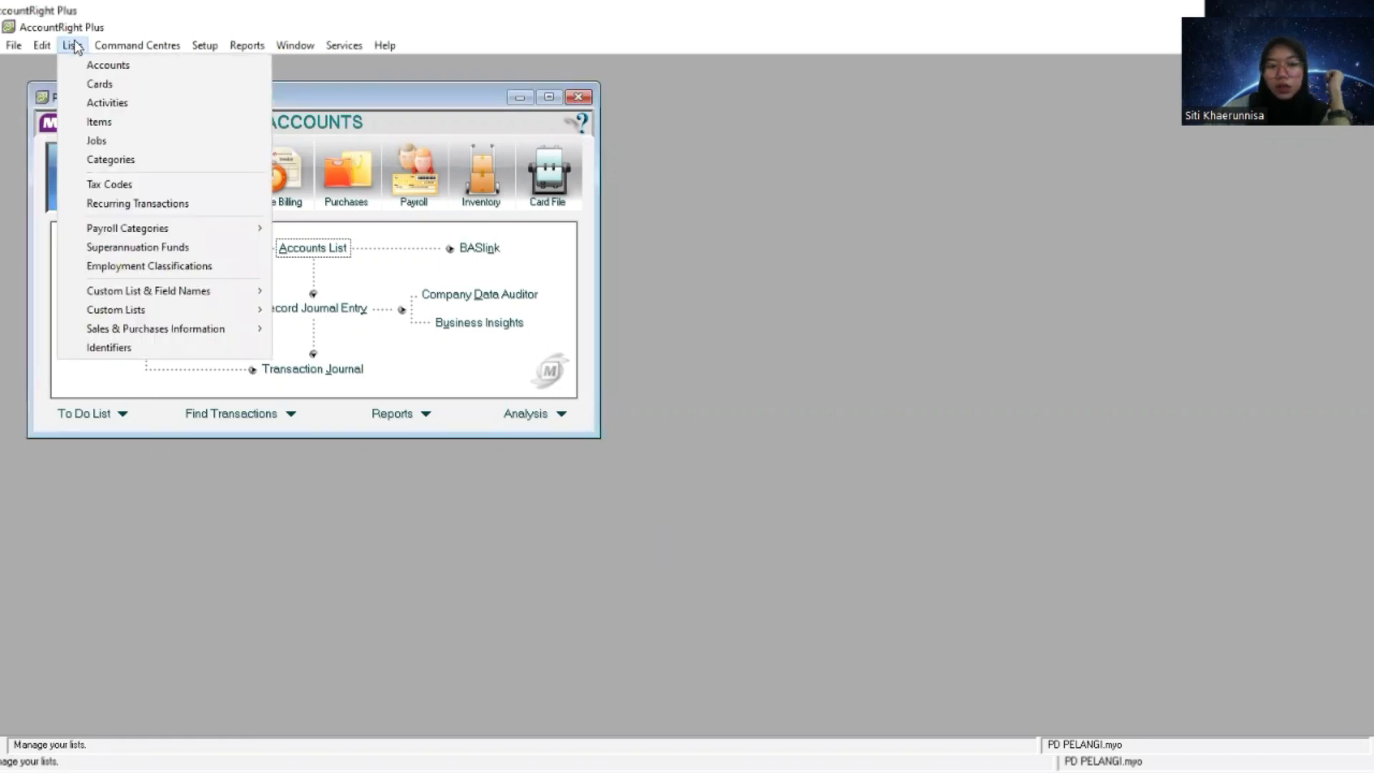
{"action": "left_click", "coordinate": [117, 186]}
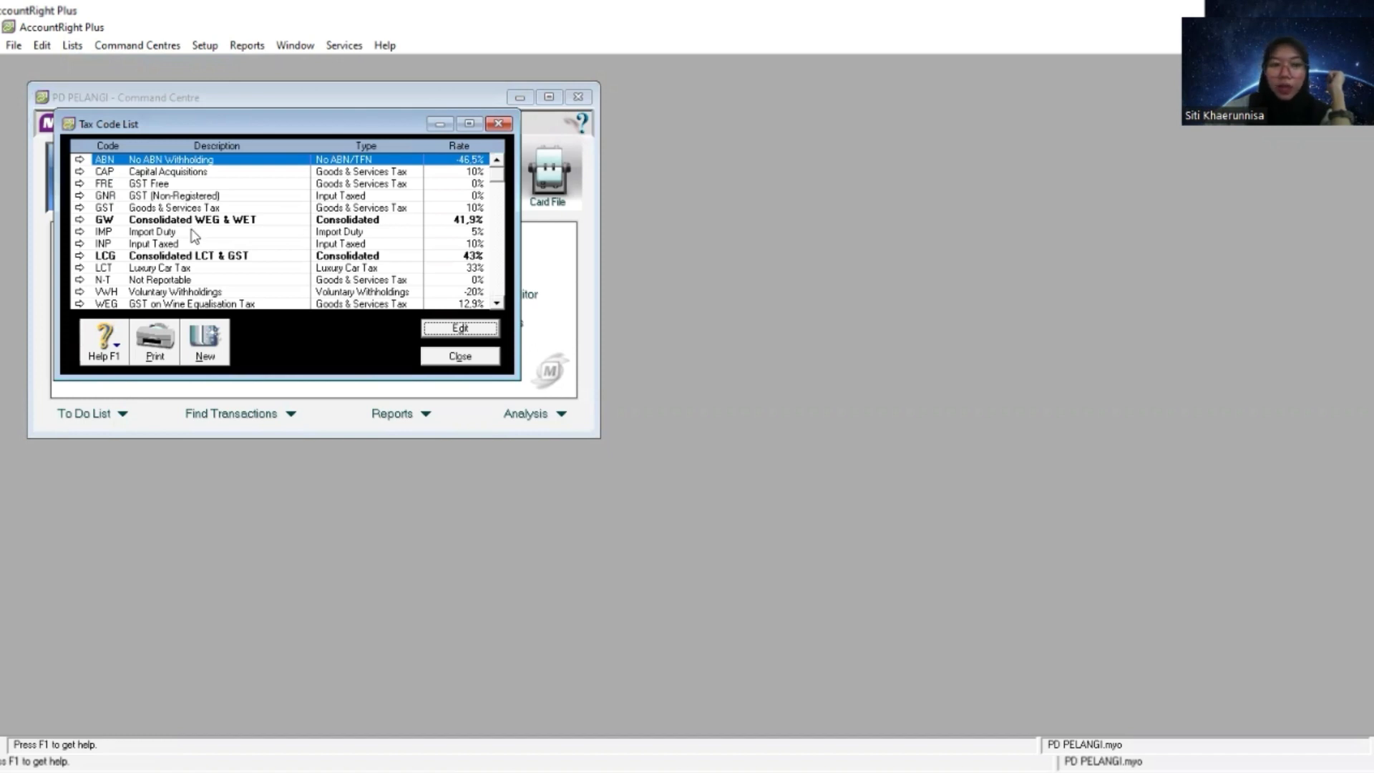
{"action": "right_click", "coordinate": [114, 164]}
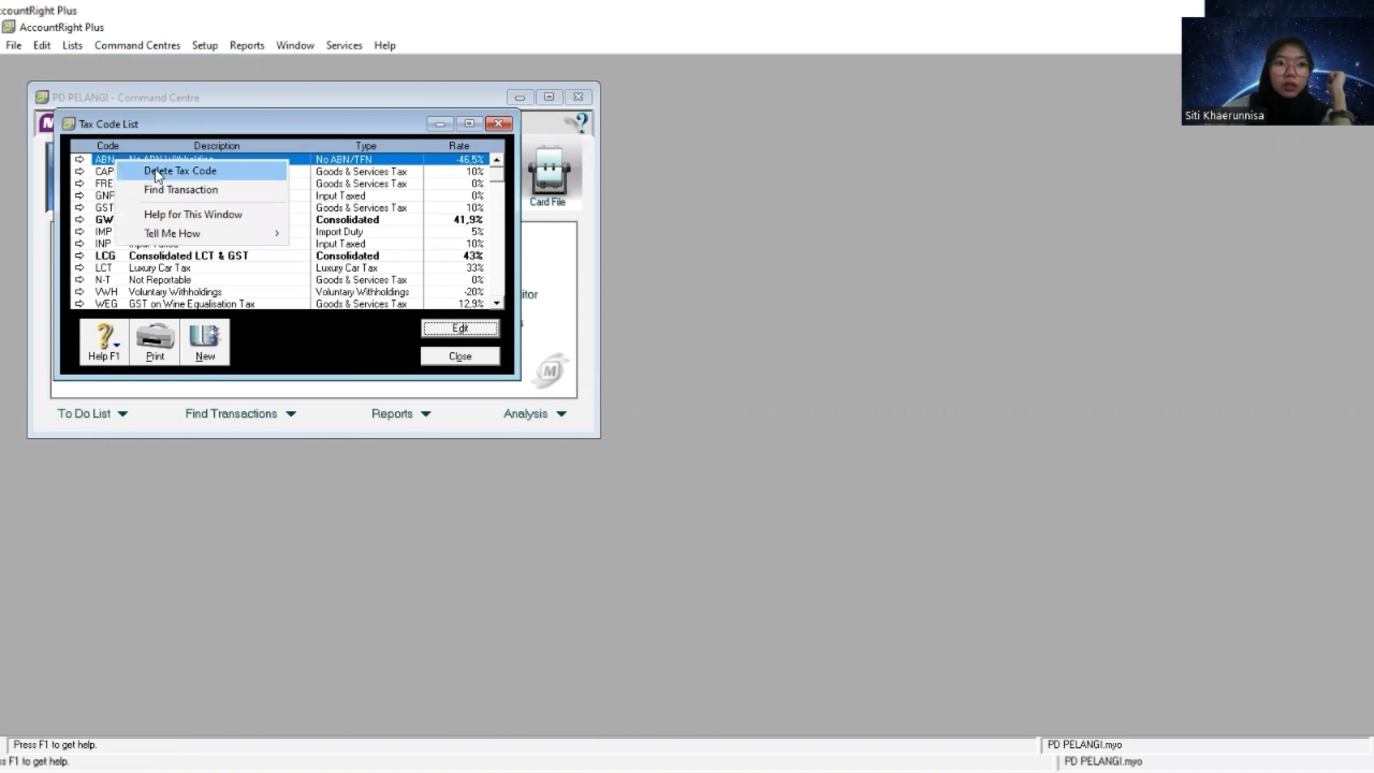
{"action": "left_click", "coordinate": [157, 171]}
{"action": "right_click", "coordinate": [124, 162]}
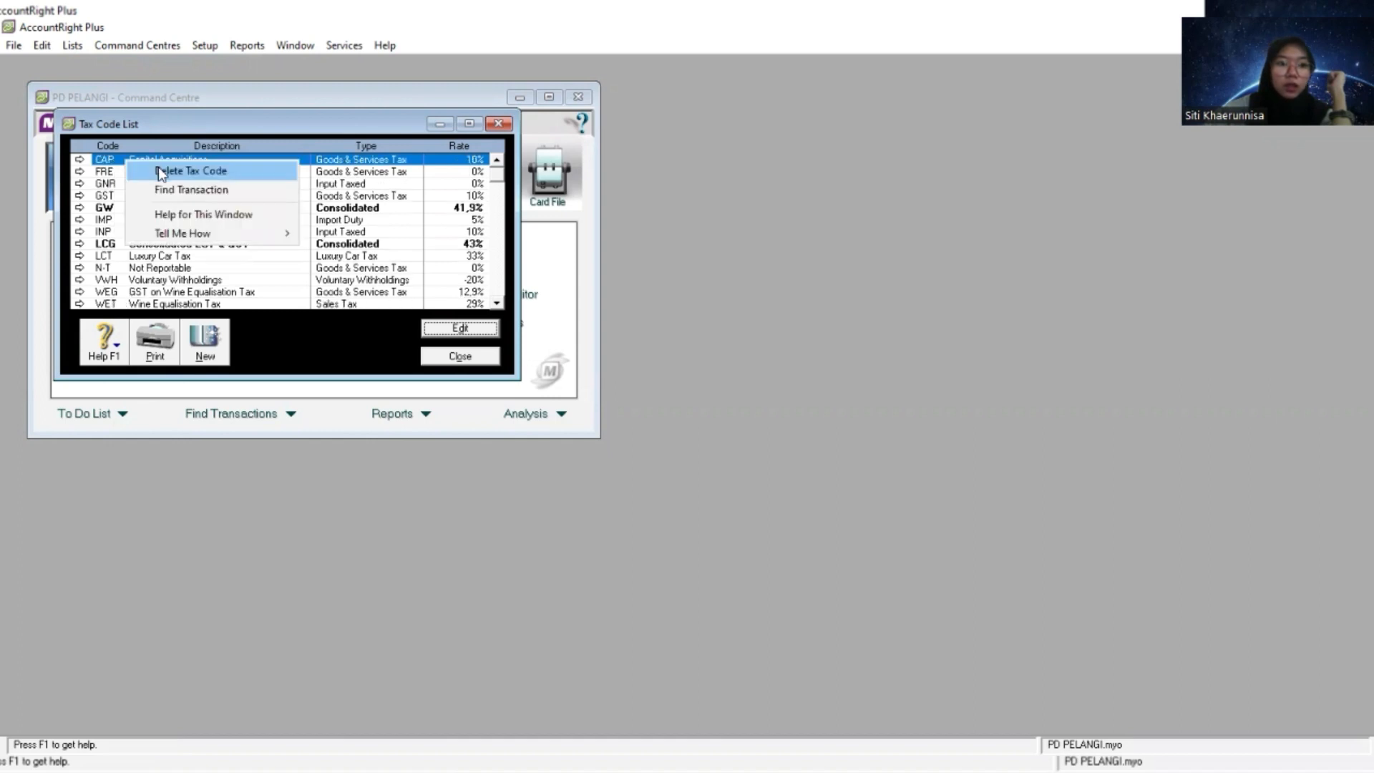
{"action": "left_click", "coordinate": [161, 172]}
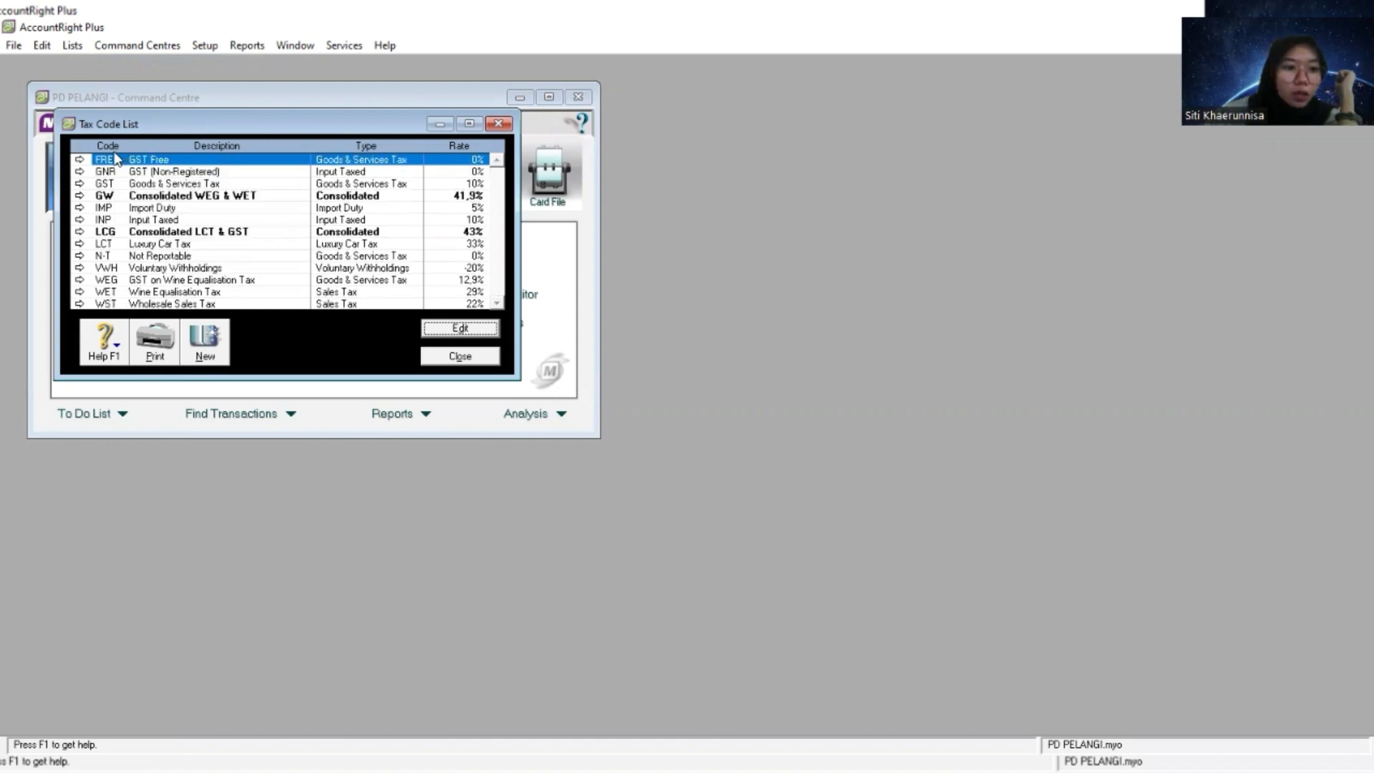
{"action": "right_click", "coordinate": [117, 161]}
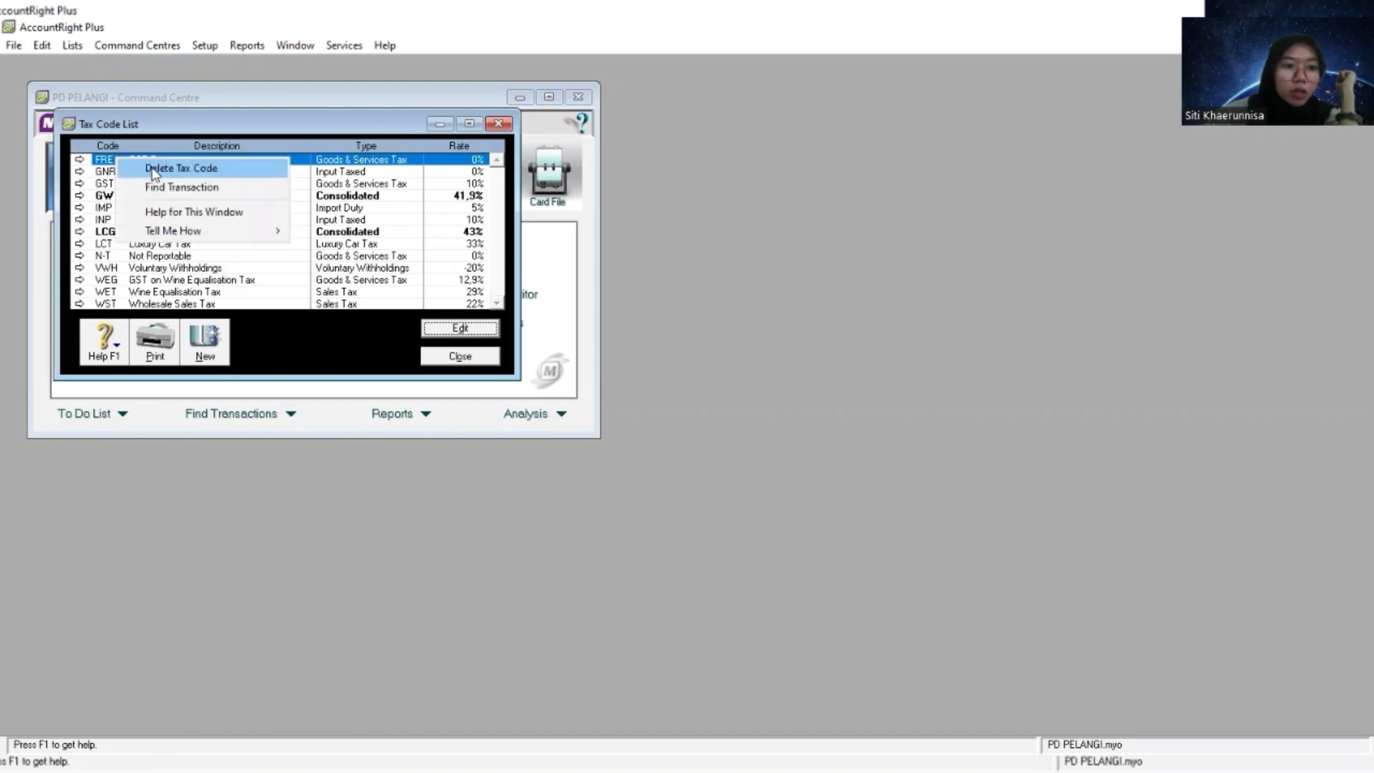
{"action": "left_click", "coordinate": [160, 167]}
{"action": "right_click", "coordinate": [184, 174]}
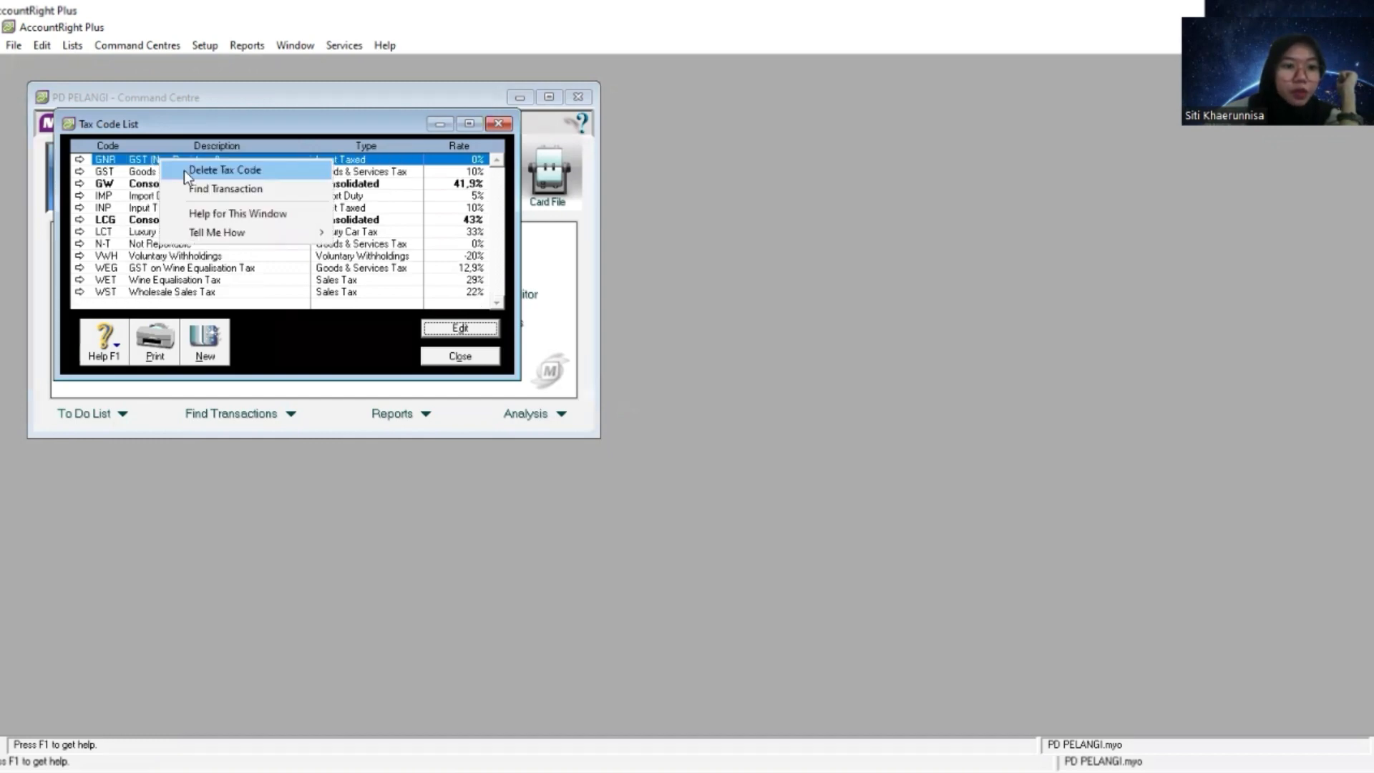
{"action": "left_click", "coordinate": [186, 177]}
{"action": "right_click", "coordinate": [185, 178]}
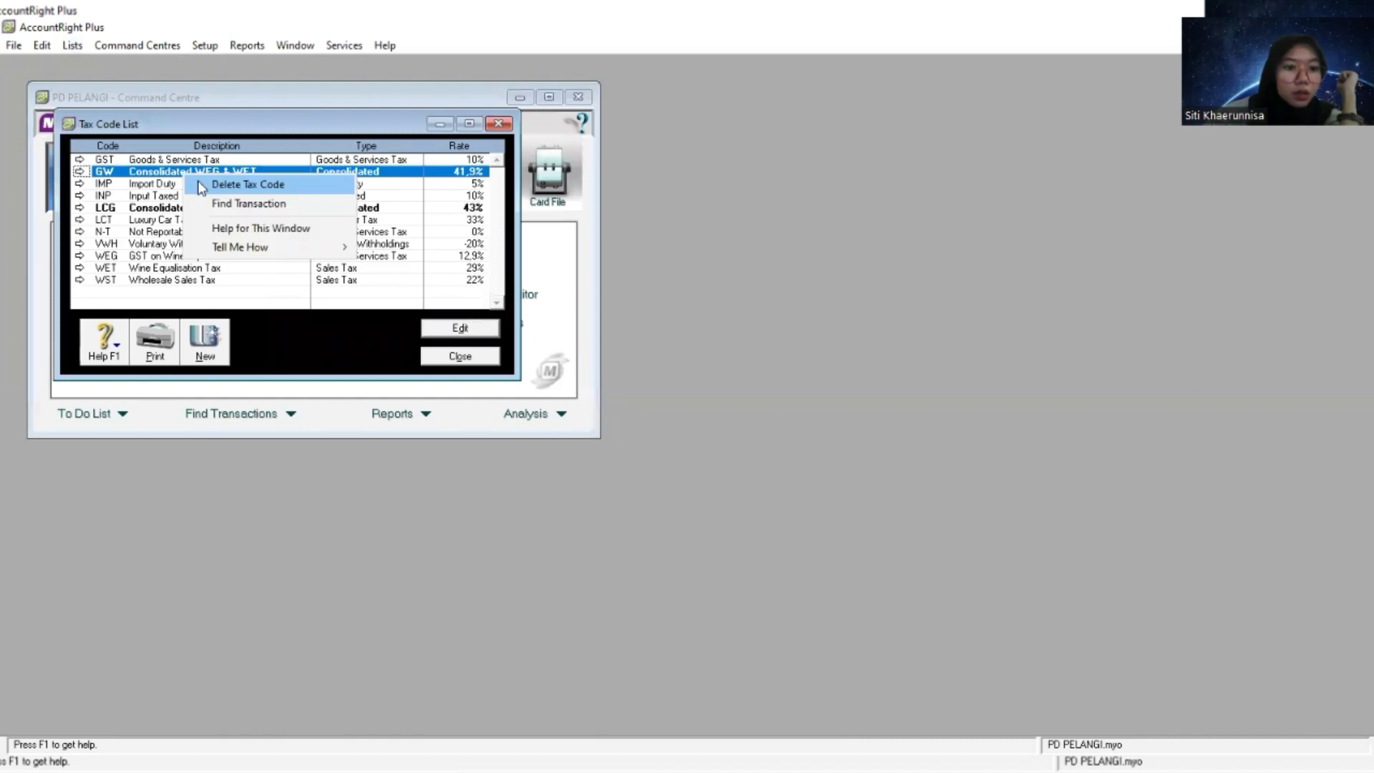
{"action": "left_click", "coordinate": [203, 186]}
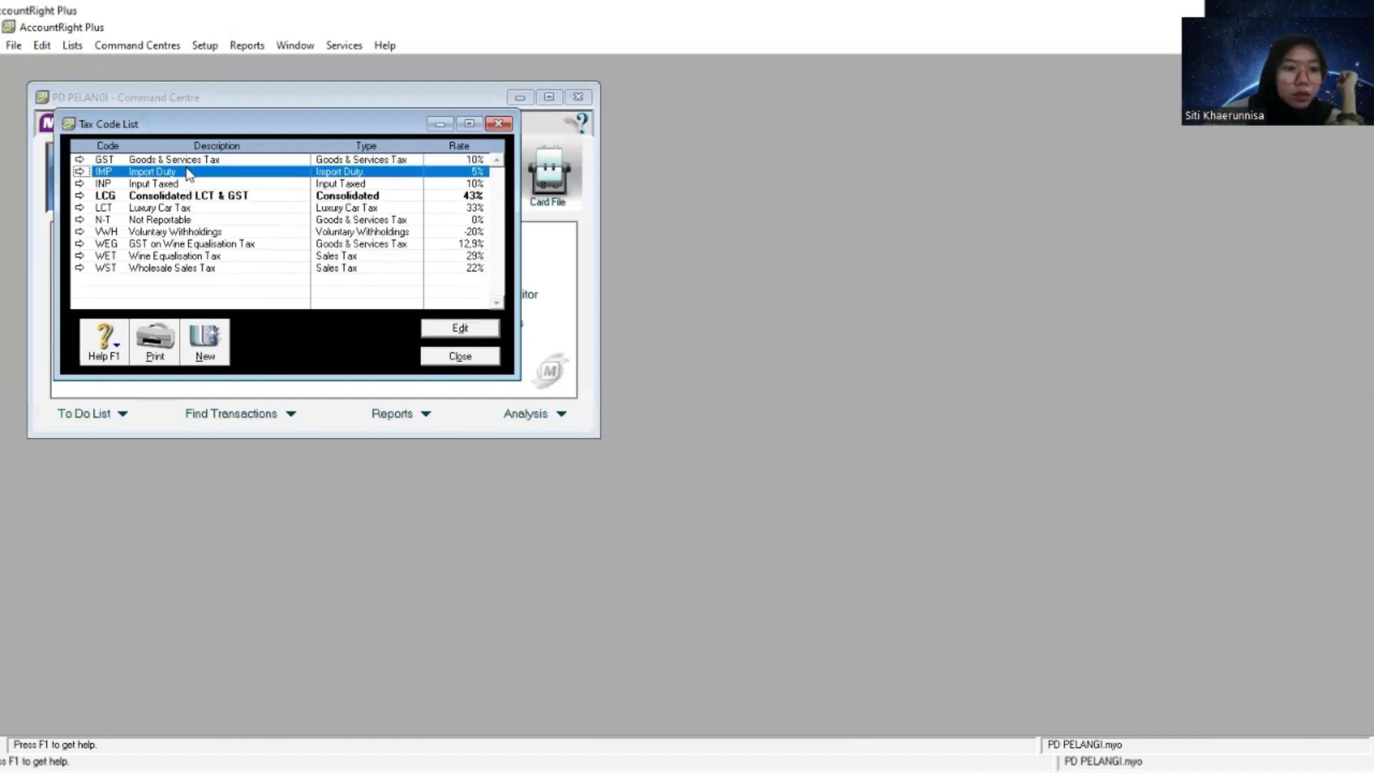
- Delete the IMP, INP, LCG and LCT tax codes from the tax code list
{"action": "right_click", "coordinate": [204, 171]}
{"action": "left_click", "coordinate": [213, 178]}
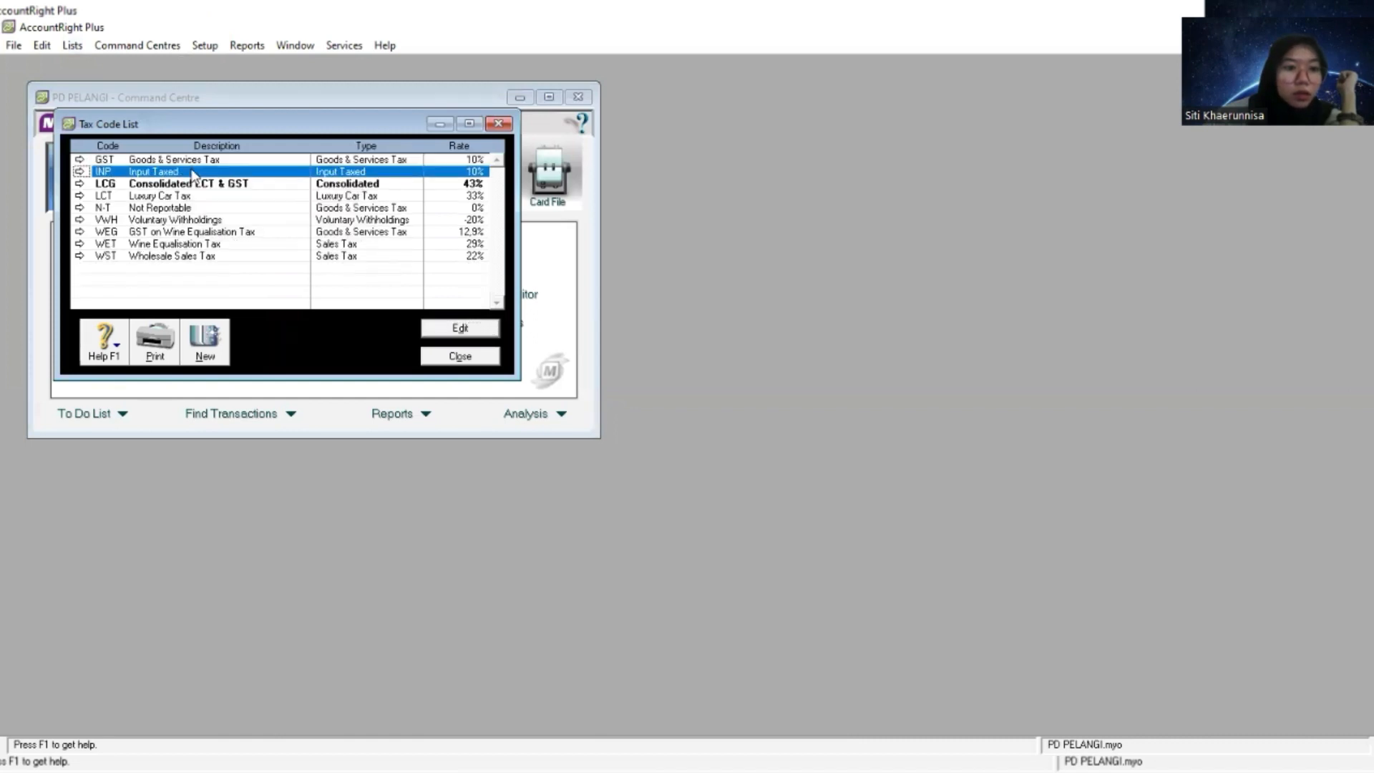
{"action": "right_click", "coordinate": [193, 174]}
{"action": "left_click", "coordinate": [204, 180]}
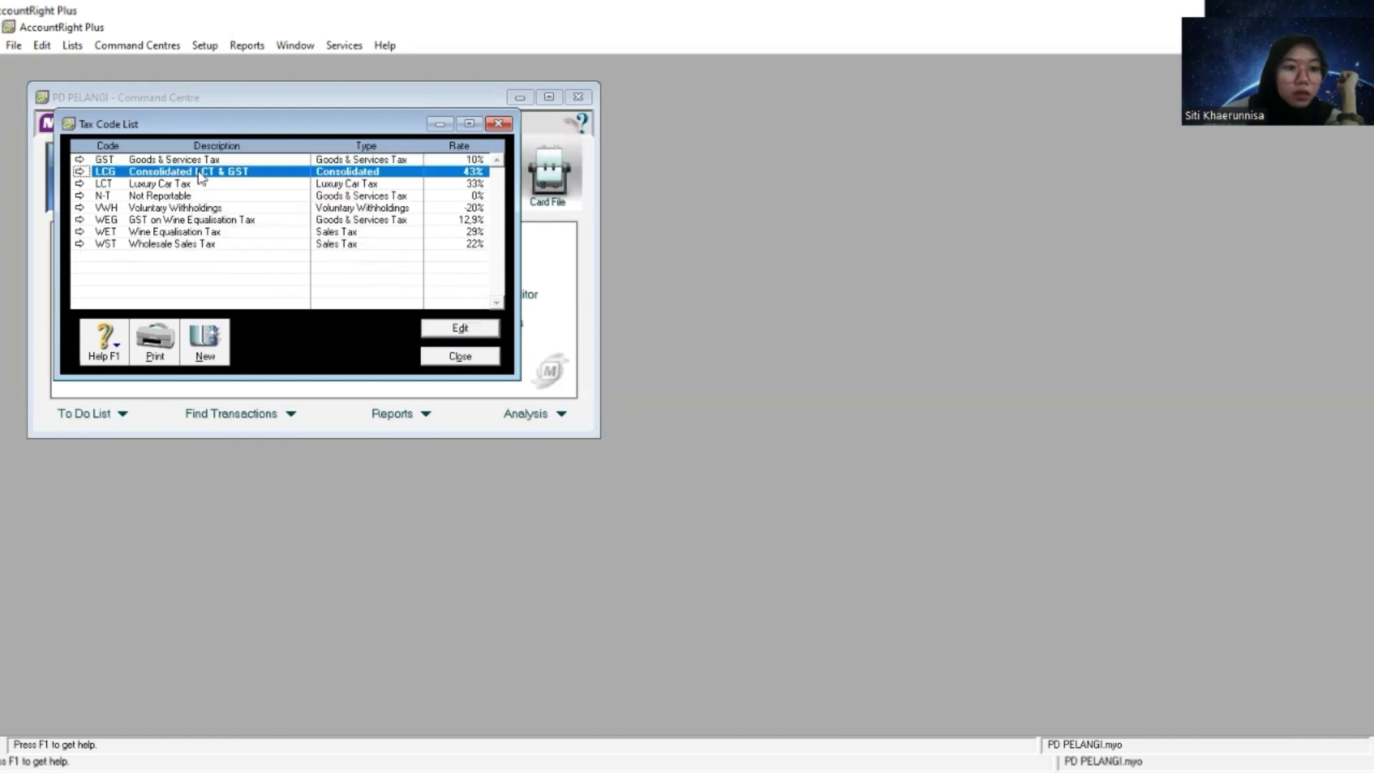
{"action": "right_click", "coordinate": [203, 178]}
{"action": "left_click", "coordinate": [219, 183]}
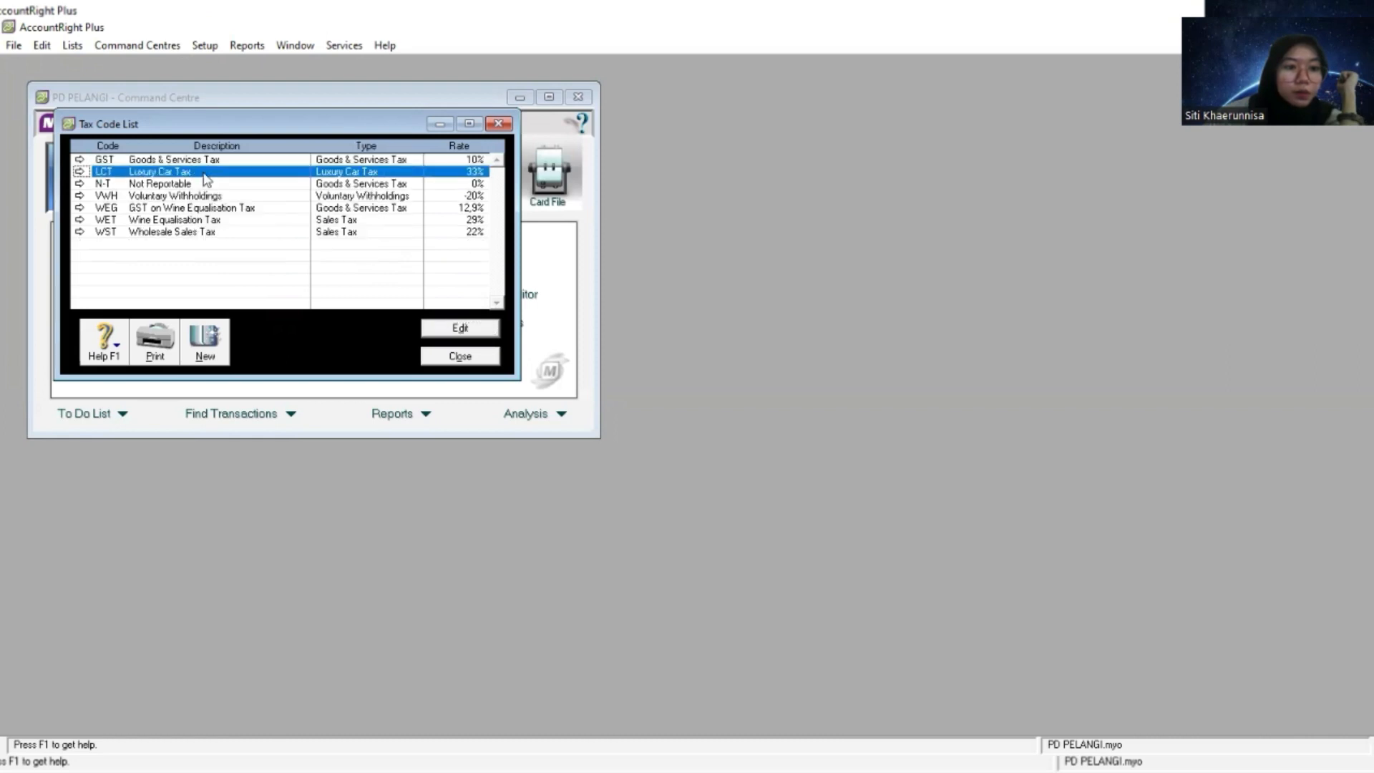
{"action": "right_click", "coordinate": [207, 179]}
{"action": "left_click", "coordinate": [226, 184]}
- Delete the VWH, WEG, WET and WST tax codes, keeping only GST and N-T
{"action": "left_click", "coordinate": [224, 184]}
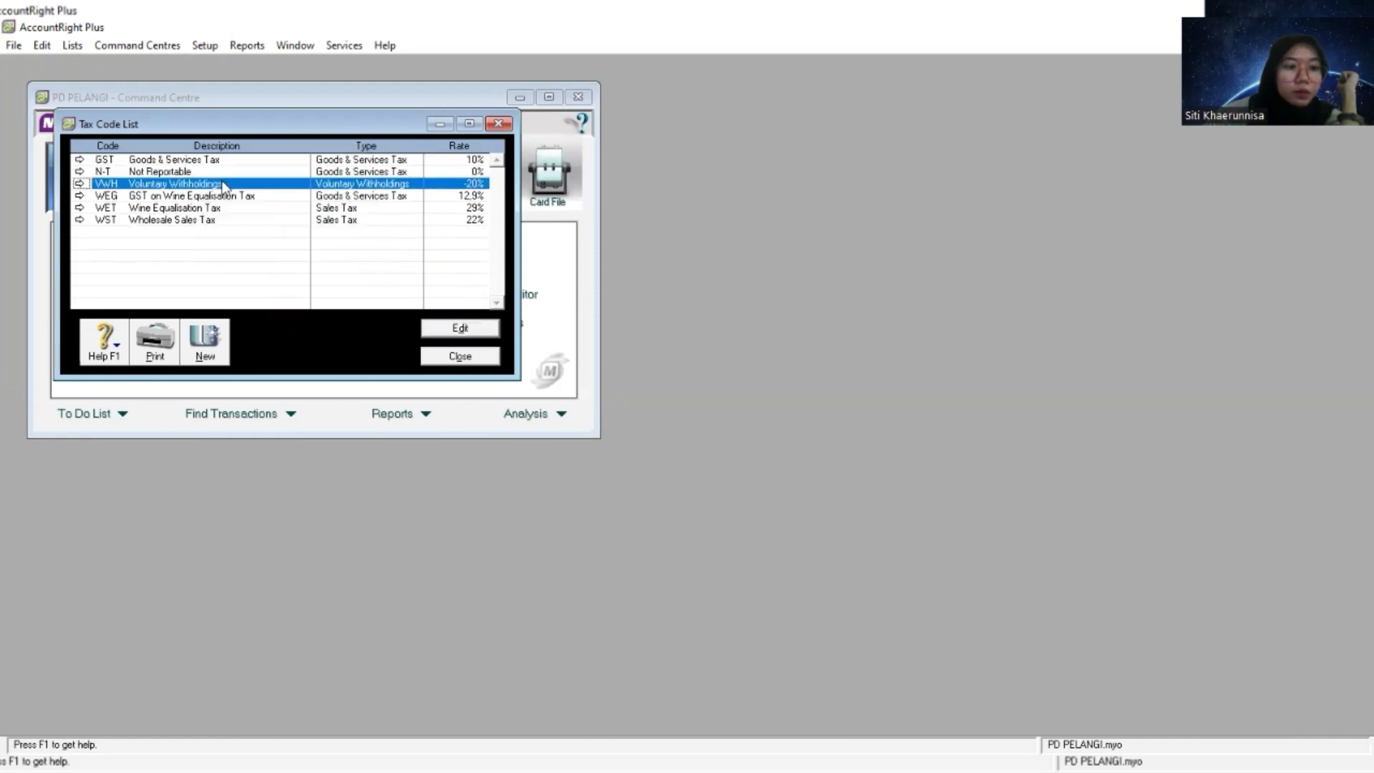
{"action": "right_click", "coordinate": [223, 184]}
{"action": "left_click", "coordinate": [230, 190]}
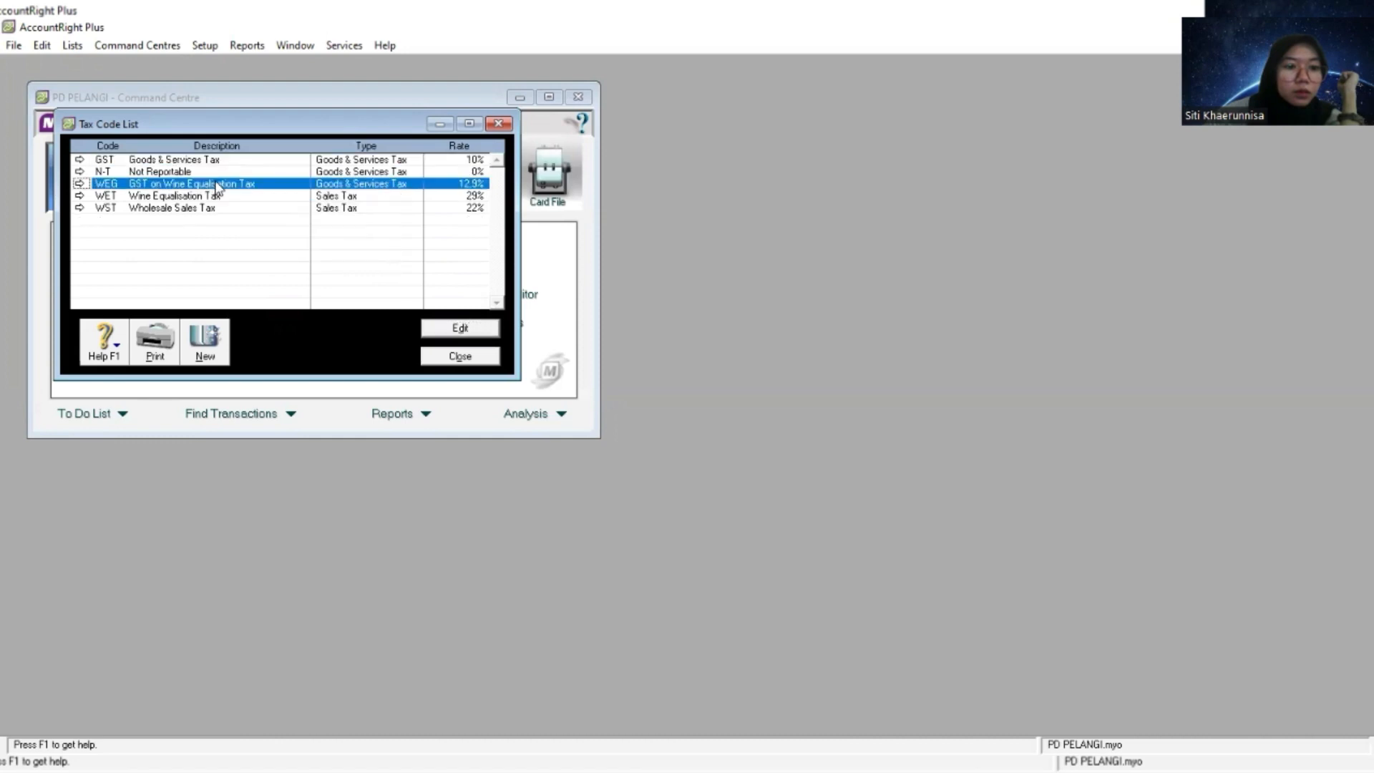
{"action": "right_click", "coordinate": [217, 186]}
{"action": "left_click", "coordinate": [239, 193]}
{"action": "left_click", "coordinate": [207, 185]}
{"action": "right_click", "coordinate": [206, 185]}
{"action": "left_click", "coordinate": [230, 192]}
{"action": "left_click", "coordinate": [215, 186]}
{"action": "right_click", "coordinate": [216, 188]}
{"action": "left_click", "coordinate": [247, 192]}
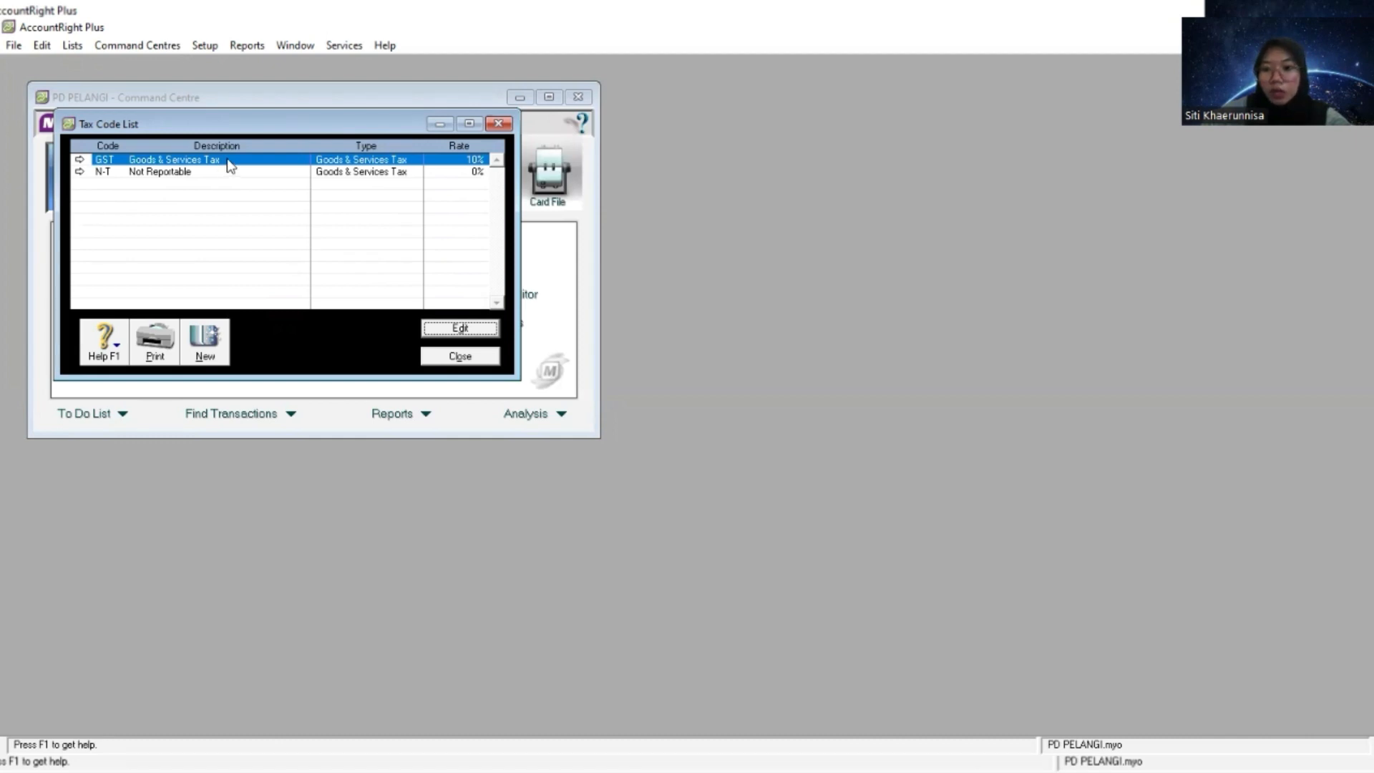
- Change the GST tax code to PPN, accept the replacement, and set its description to Pajak Pertambahan Nilai
{"action": "left_click", "coordinate": [78, 163]}
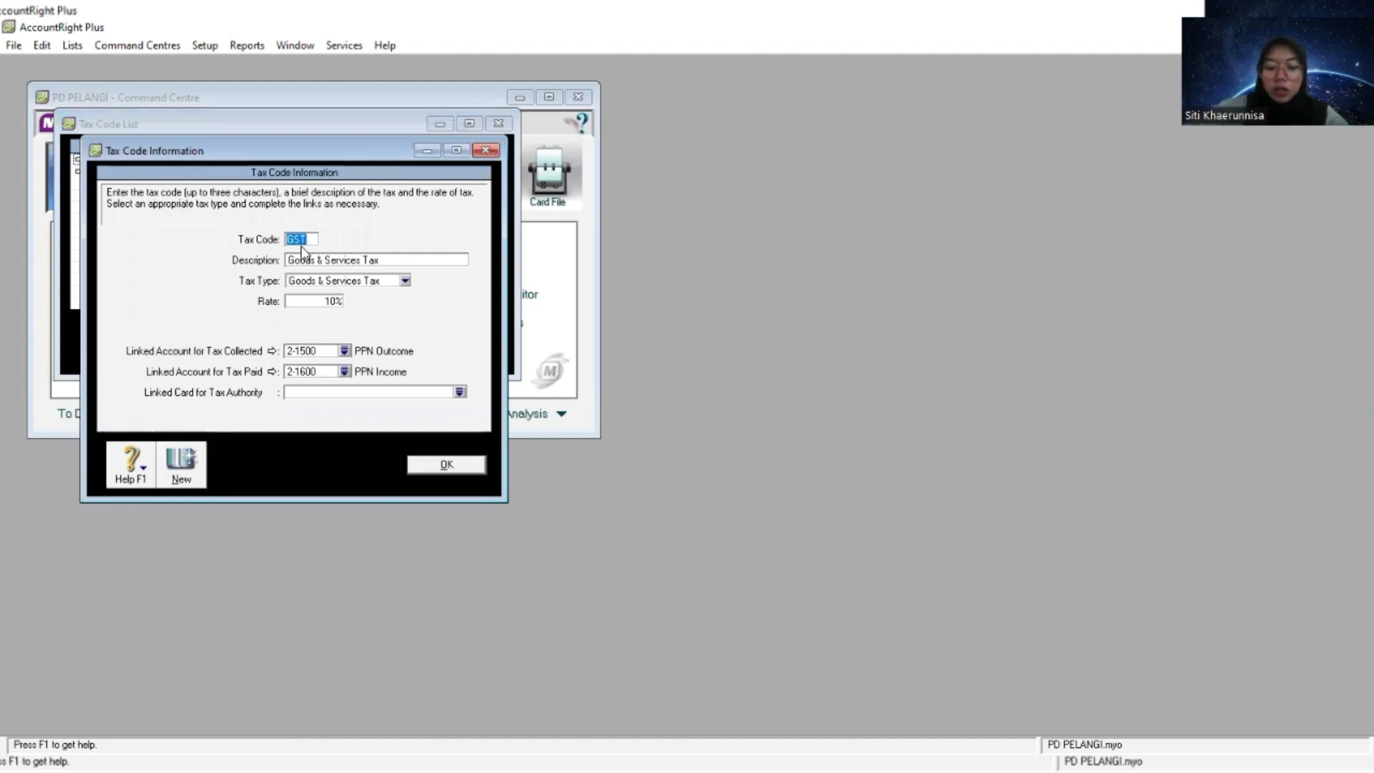
{"action": "type", "text": "PPN"}
{"action": "key", "text": "Tab"}
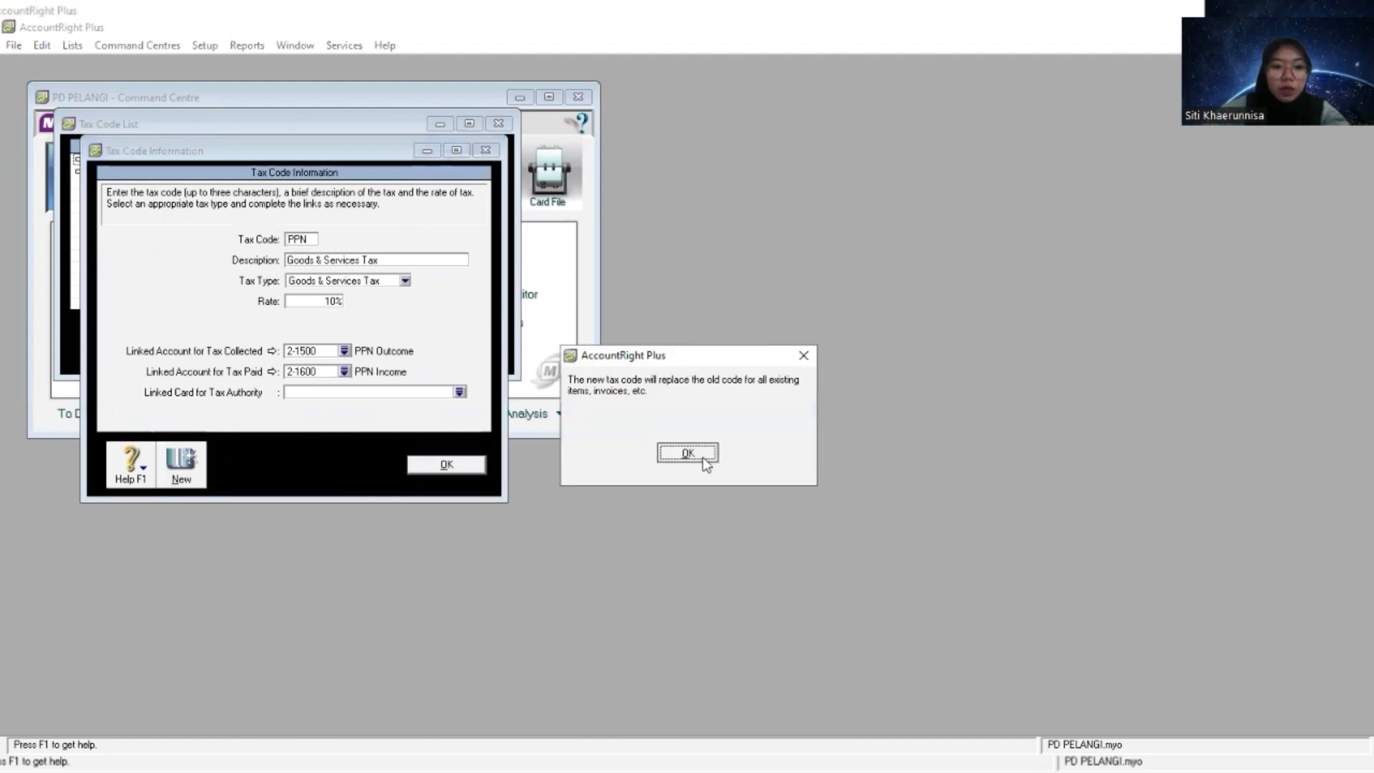
{"action": "left_click", "coordinate": [686, 453]}
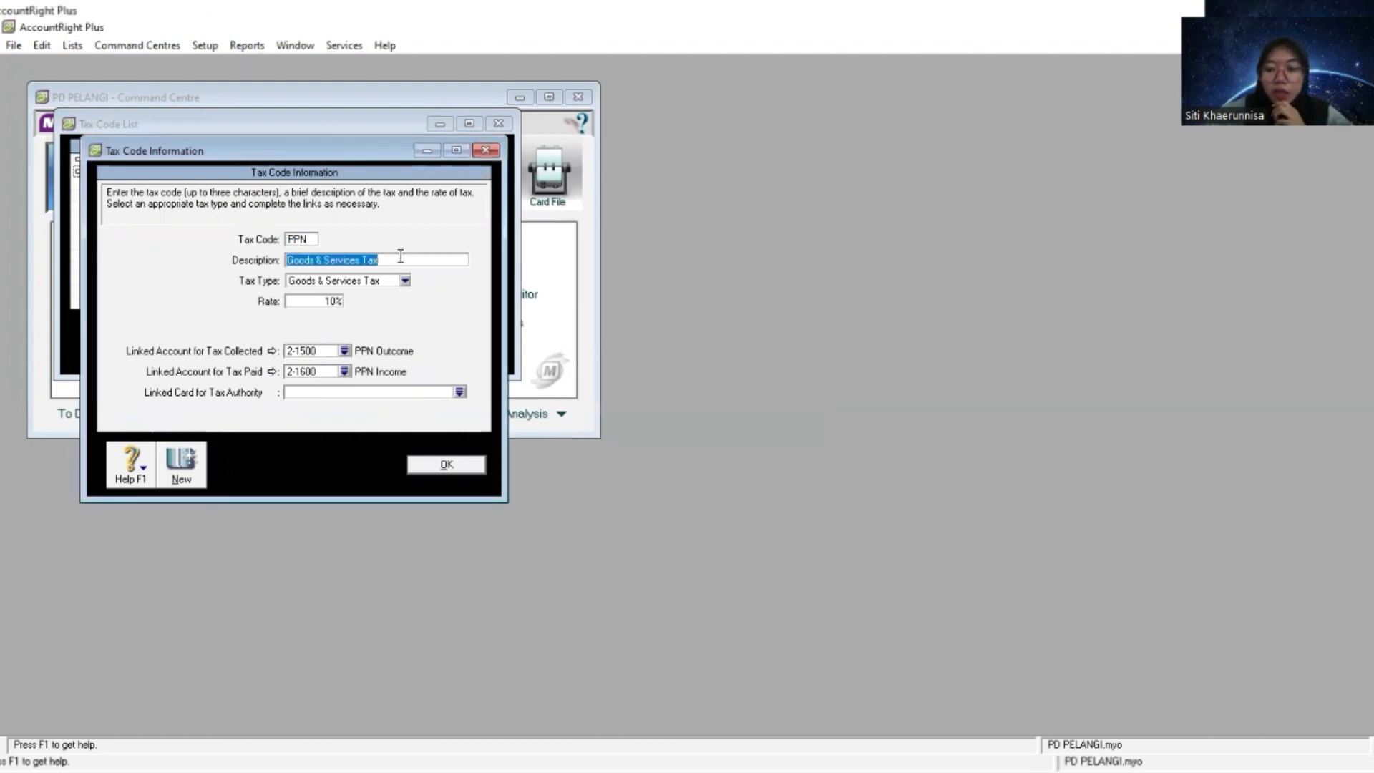
{"action": "type", "text": "Pa"}
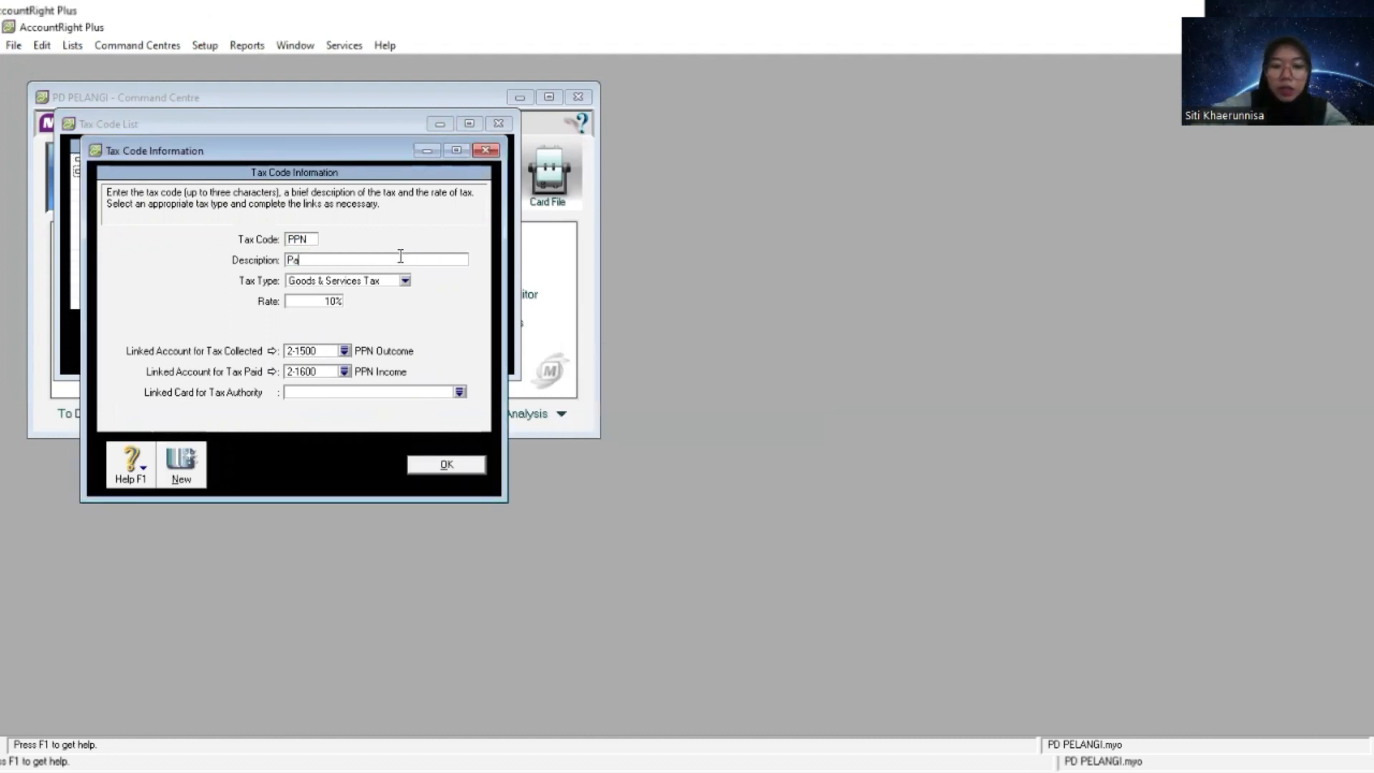
{"action": "type", "text": "jak Pertambah"}
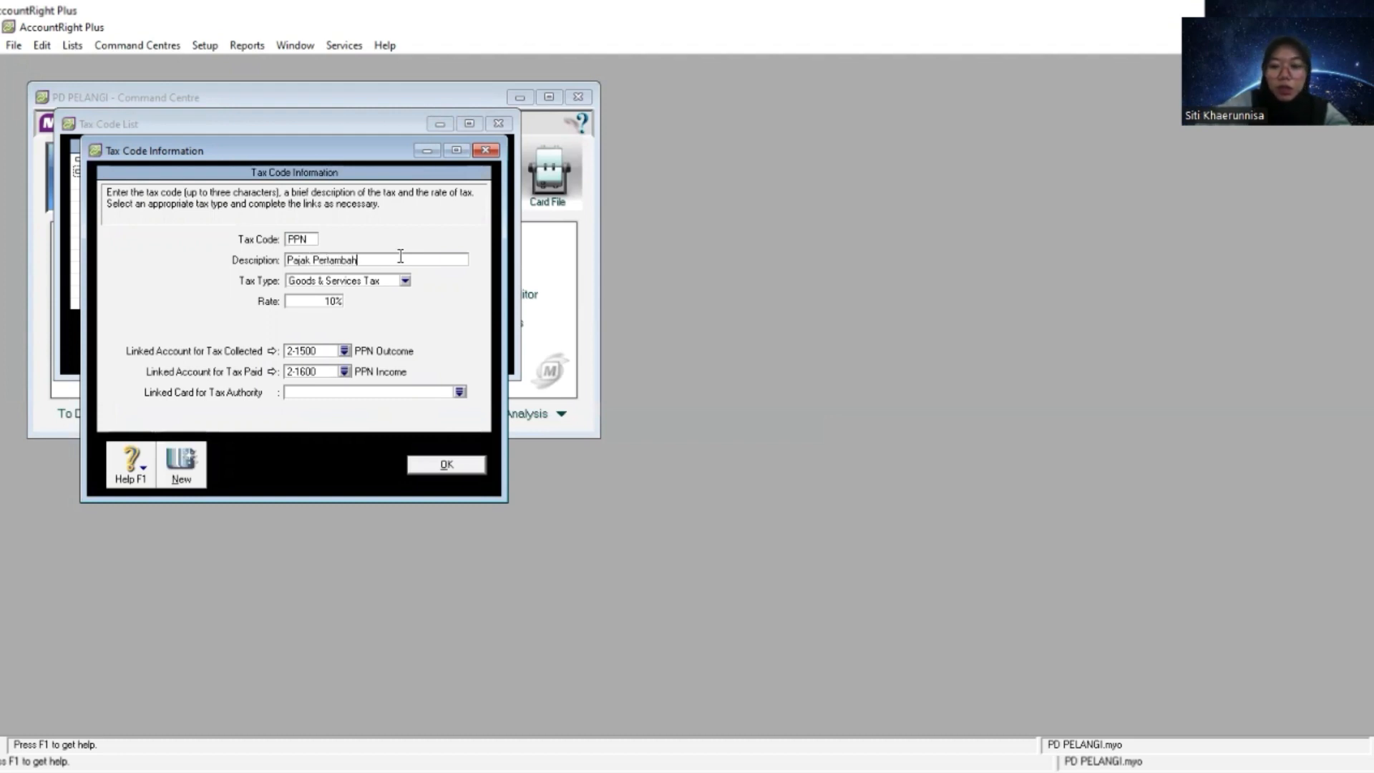
{"action": "type", "text": "an Nilai"}
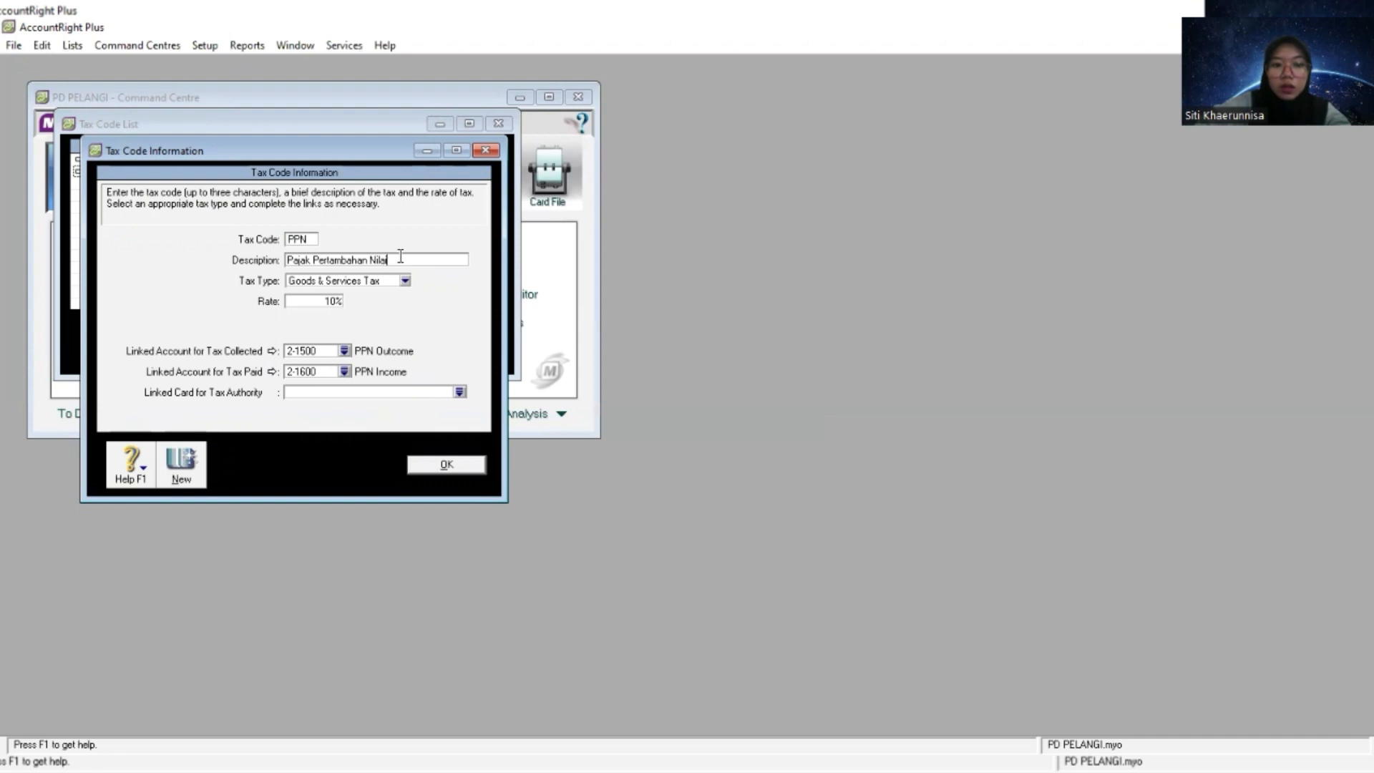
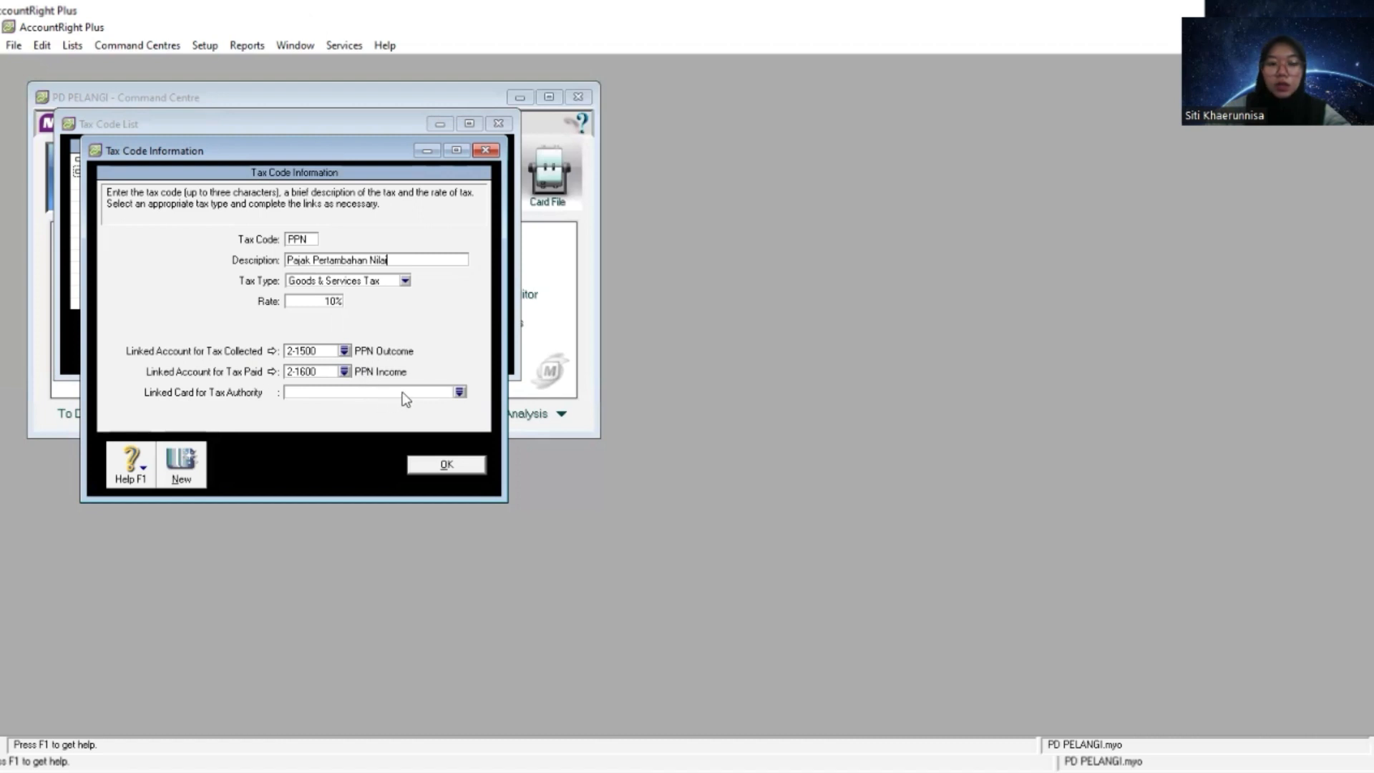
- Save the PPN tax code and close the tax code list
{"action": "left_click", "coordinate": [449, 463]}
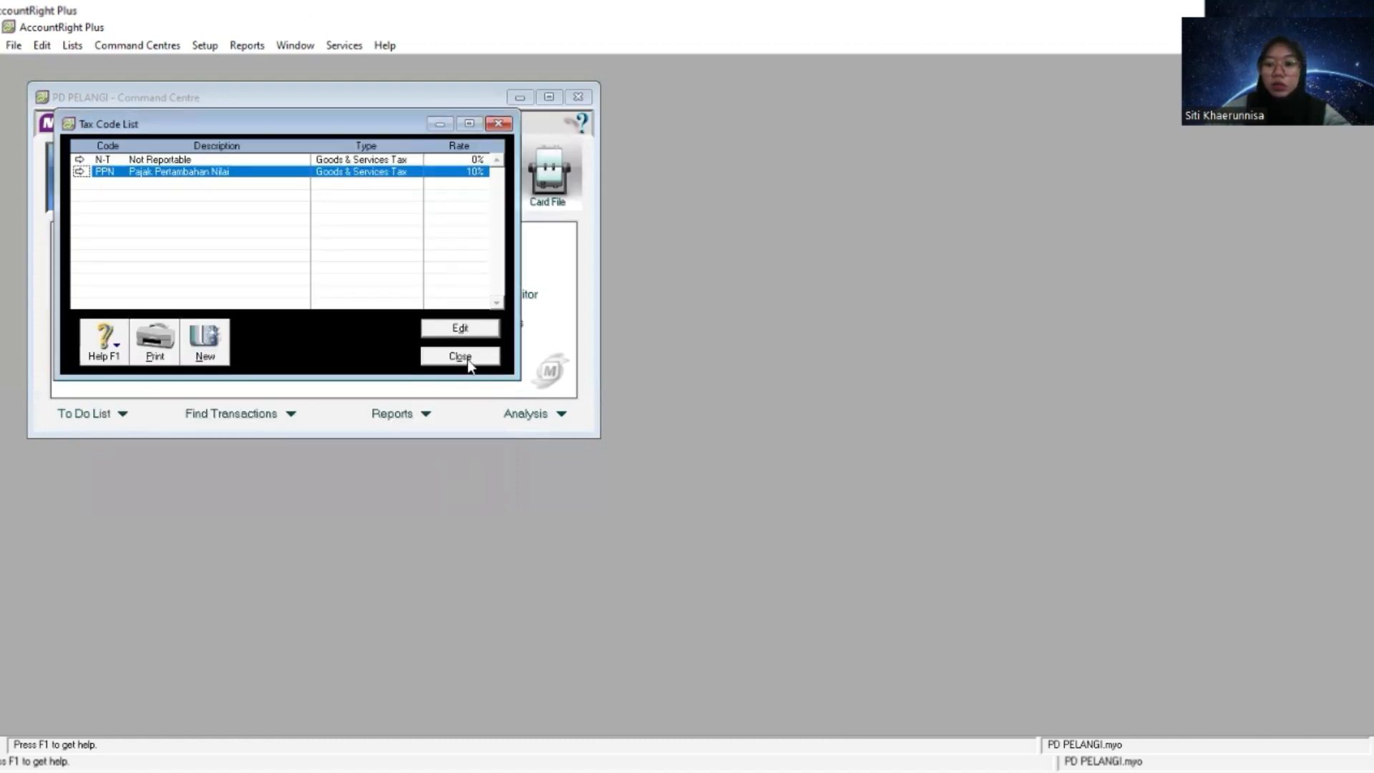
{"action": "left_click", "coordinate": [467, 359]}
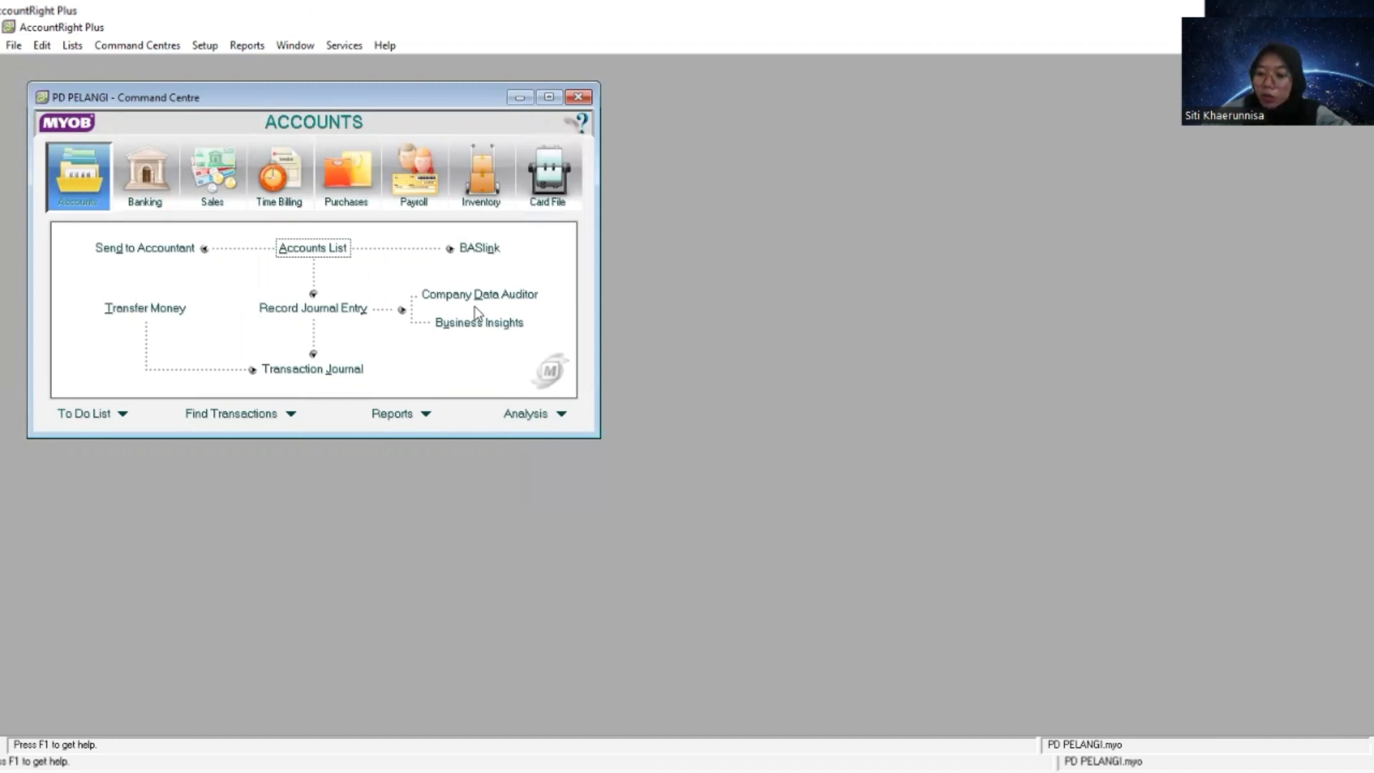
- In the sales linked accounts, set the bank account for customer receipts to 1-1100 Cash in Bank and confirm
{"action": "left_click", "coordinate": [206, 49]}
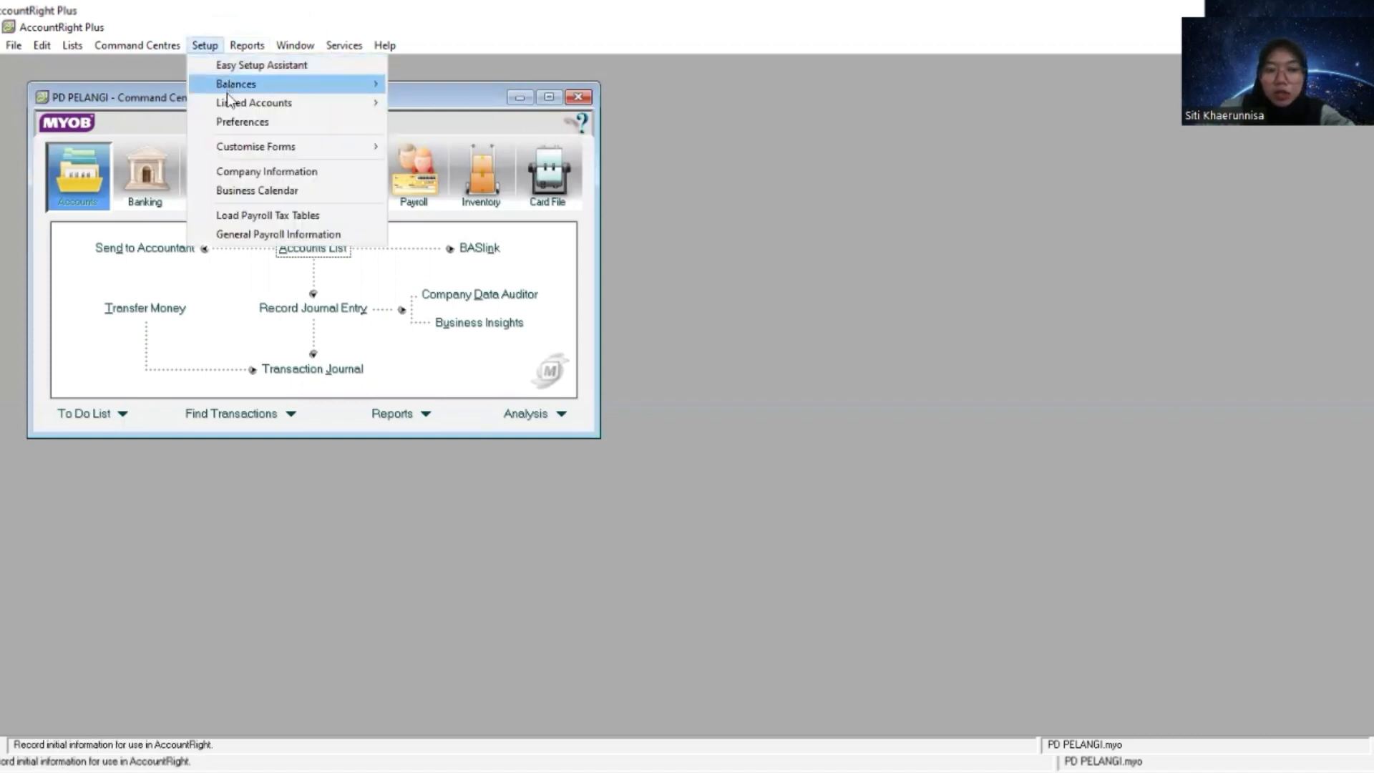
{"action": "mouse_move", "coordinate": [227, 94]}
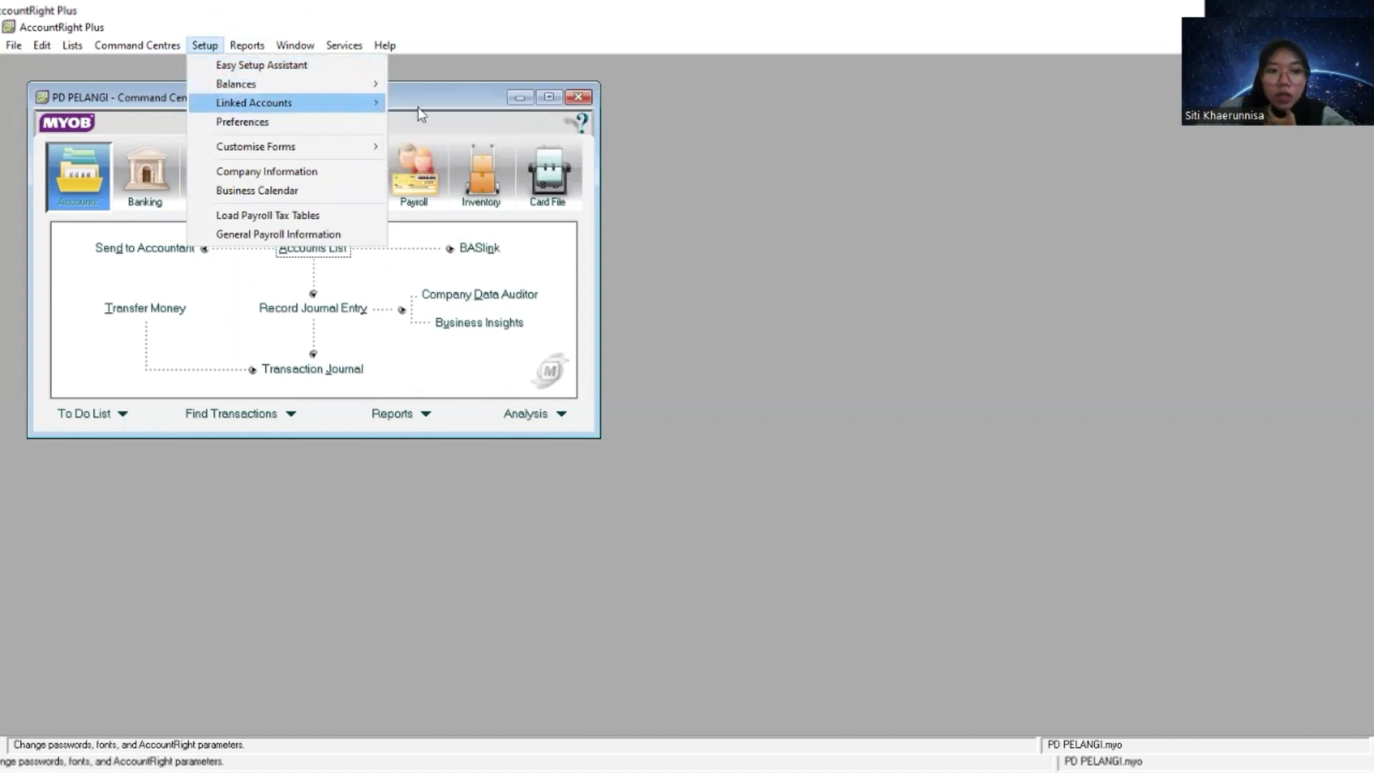
{"action": "mouse_move", "coordinate": [373, 105]}
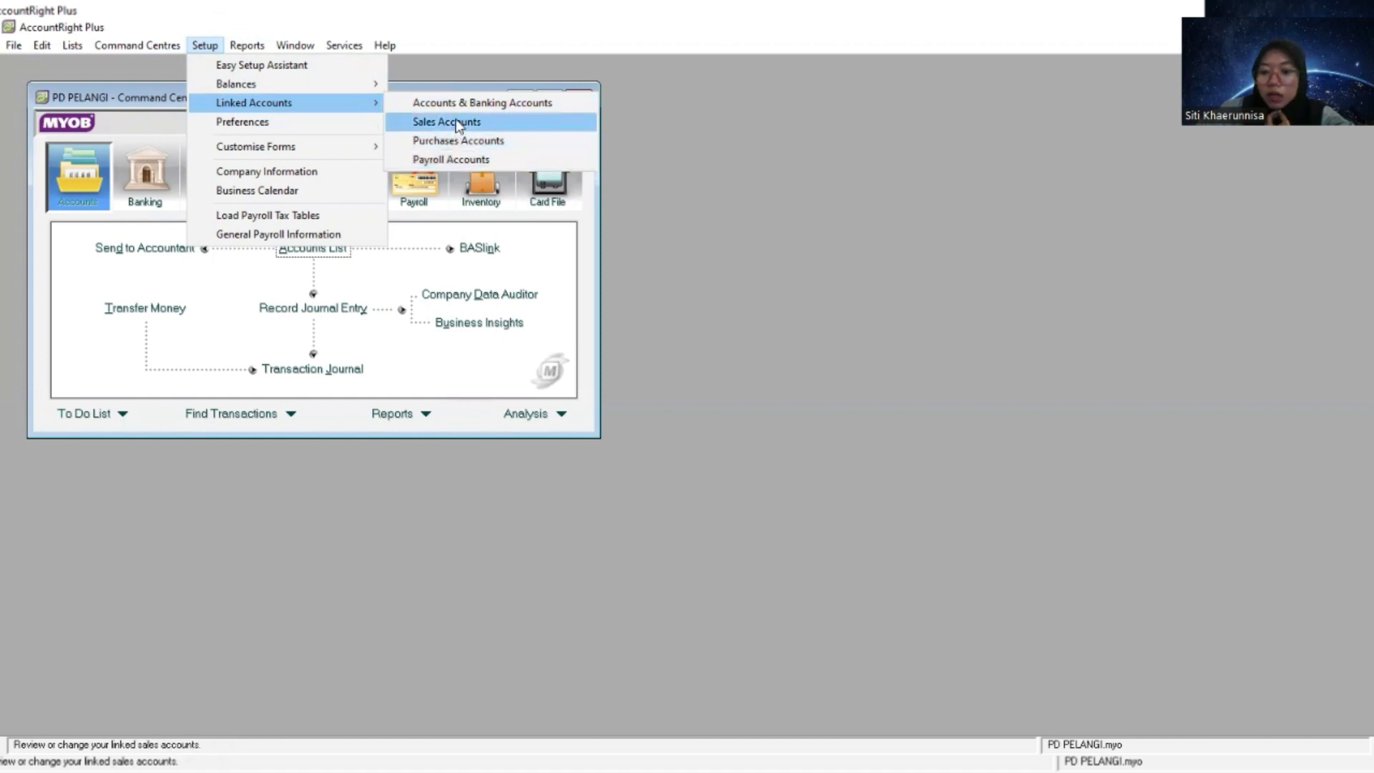
{"action": "left_click", "coordinate": [459, 126]}
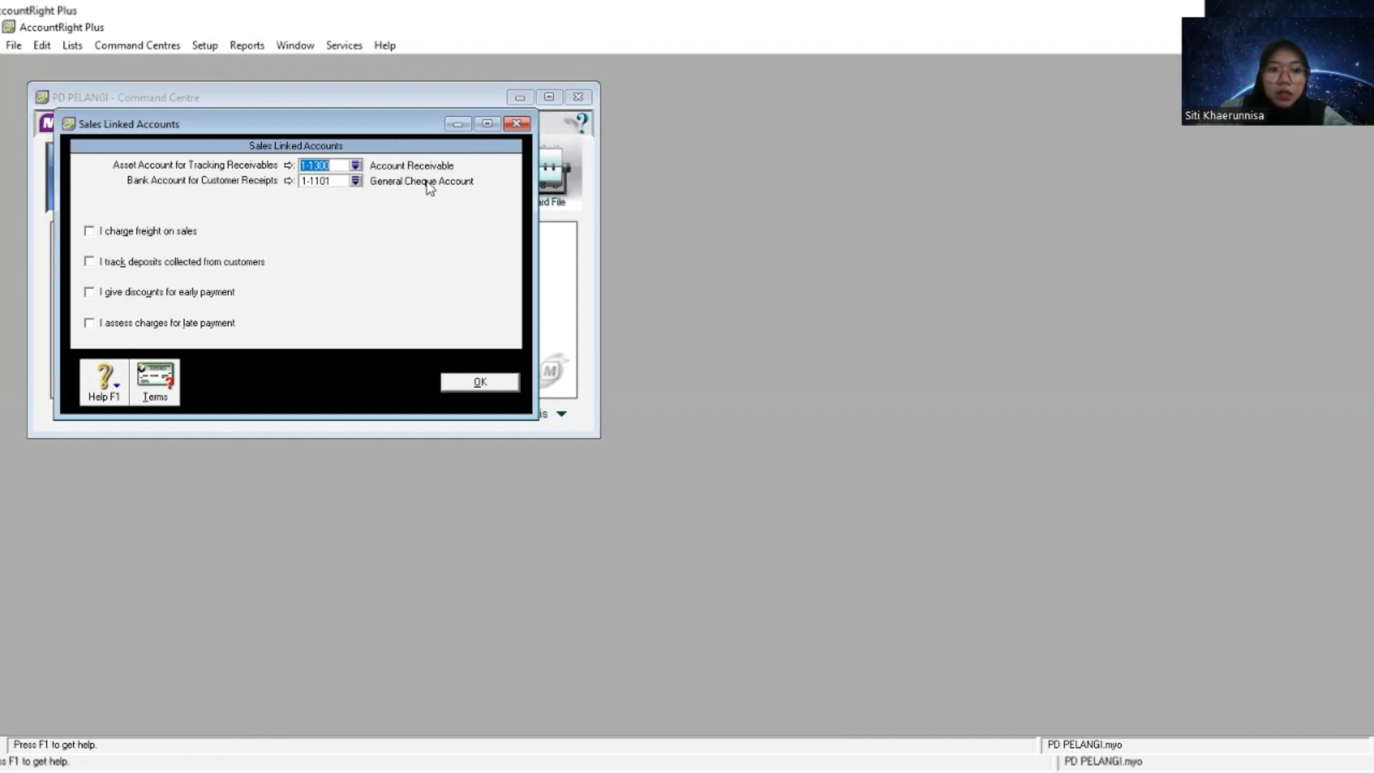
{"action": "left_click", "coordinate": [355, 181]}
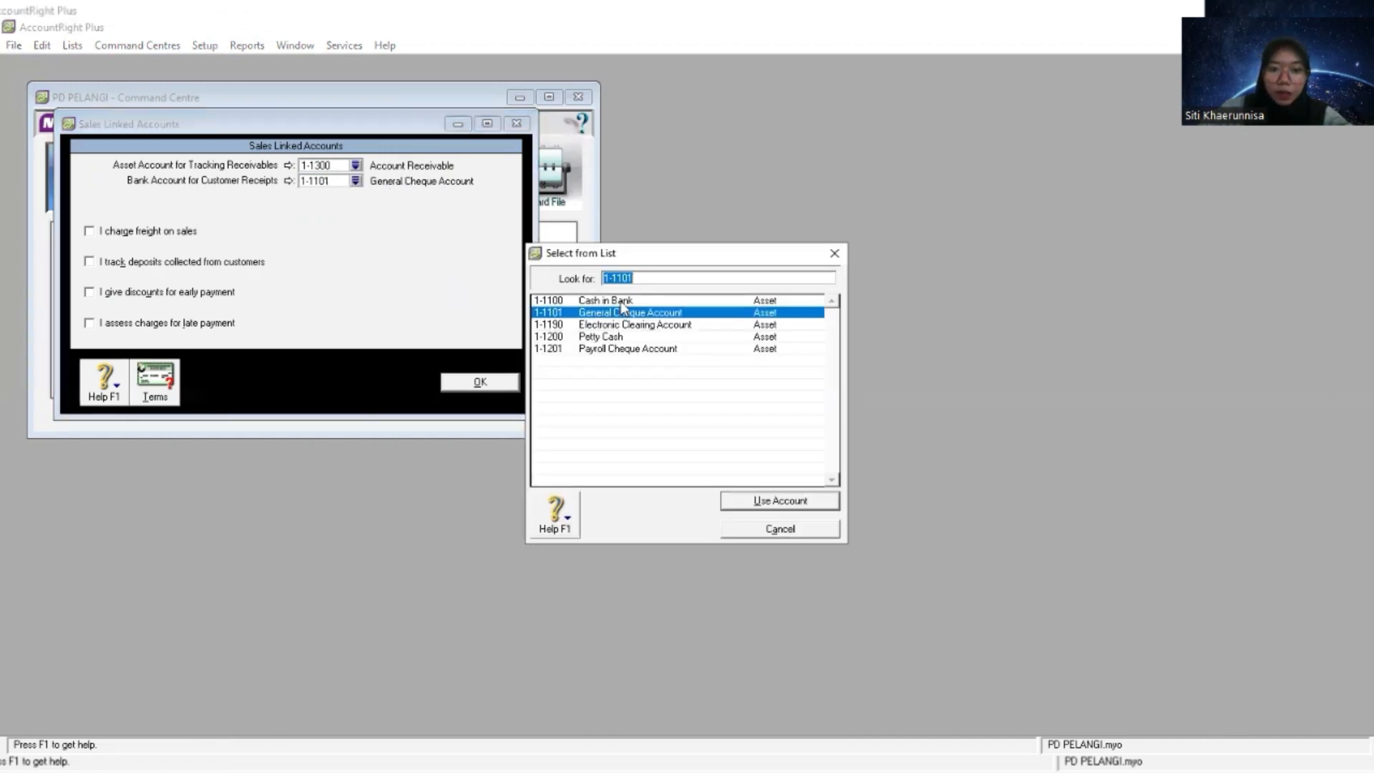
{"action": "left_click", "coordinate": [621, 304]}
{"action": "double_click", "coordinate": [621, 306]}
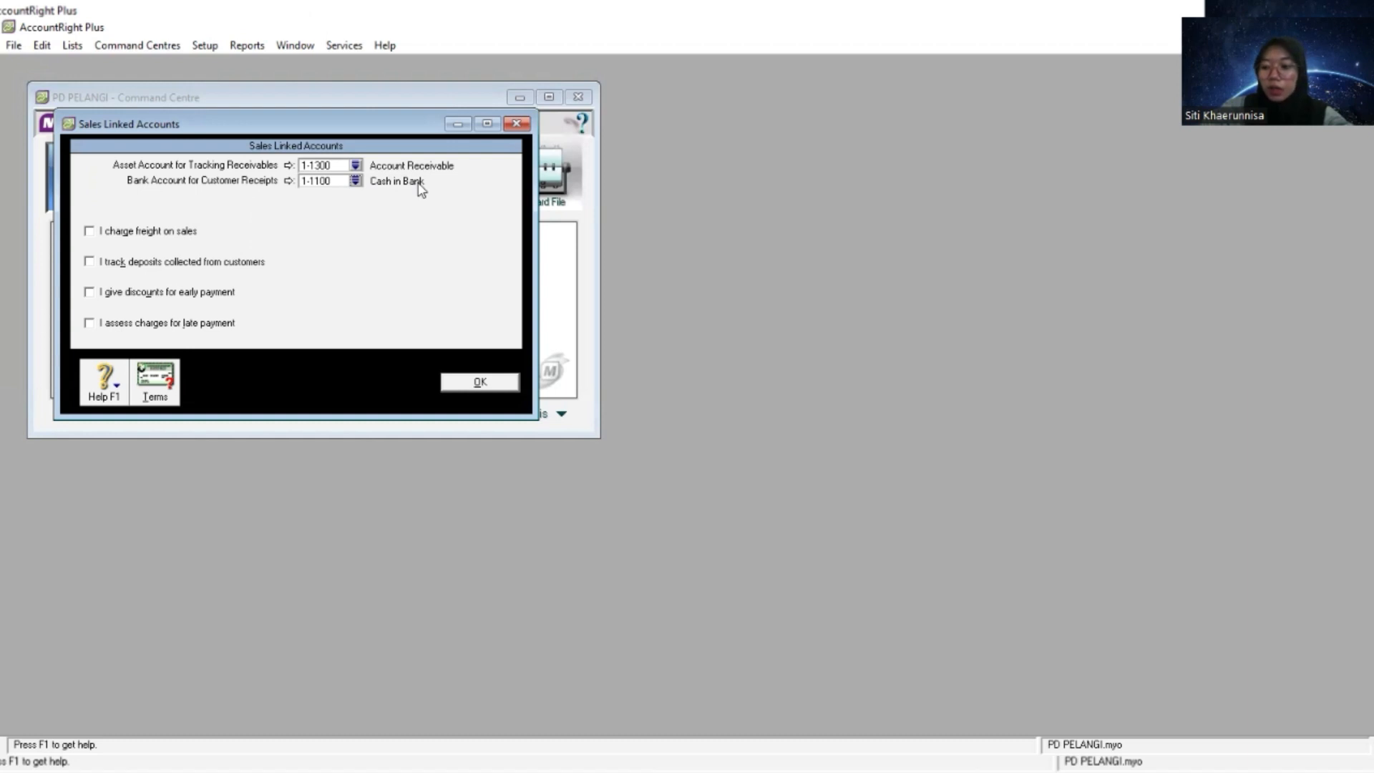
{"action": "left_click", "coordinate": [491, 382]}
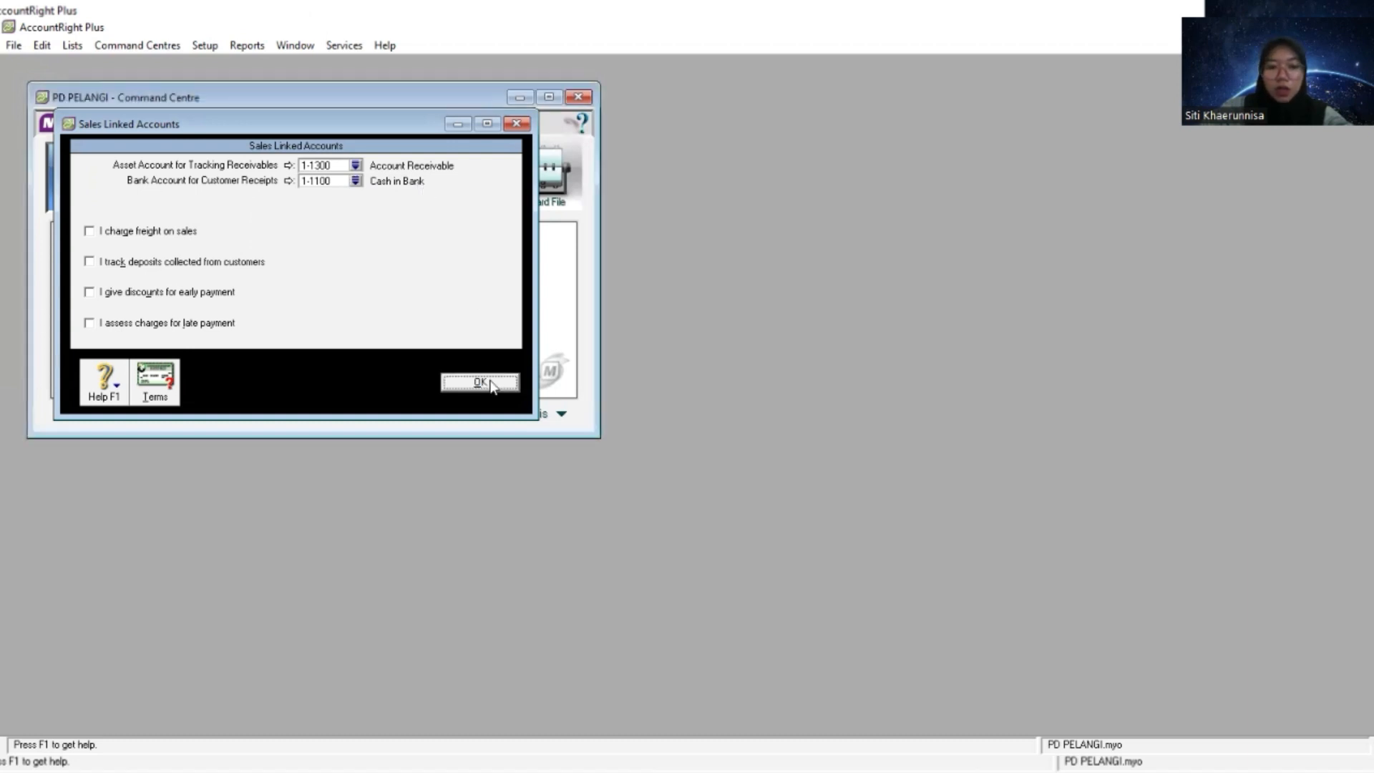
- In the purchases linked accounts, use 2-1100 Account Payable for tracking payables and 1-1100 Cash in Bank for paying bills
{"action": "left_click", "coordinate": [206, 44]}
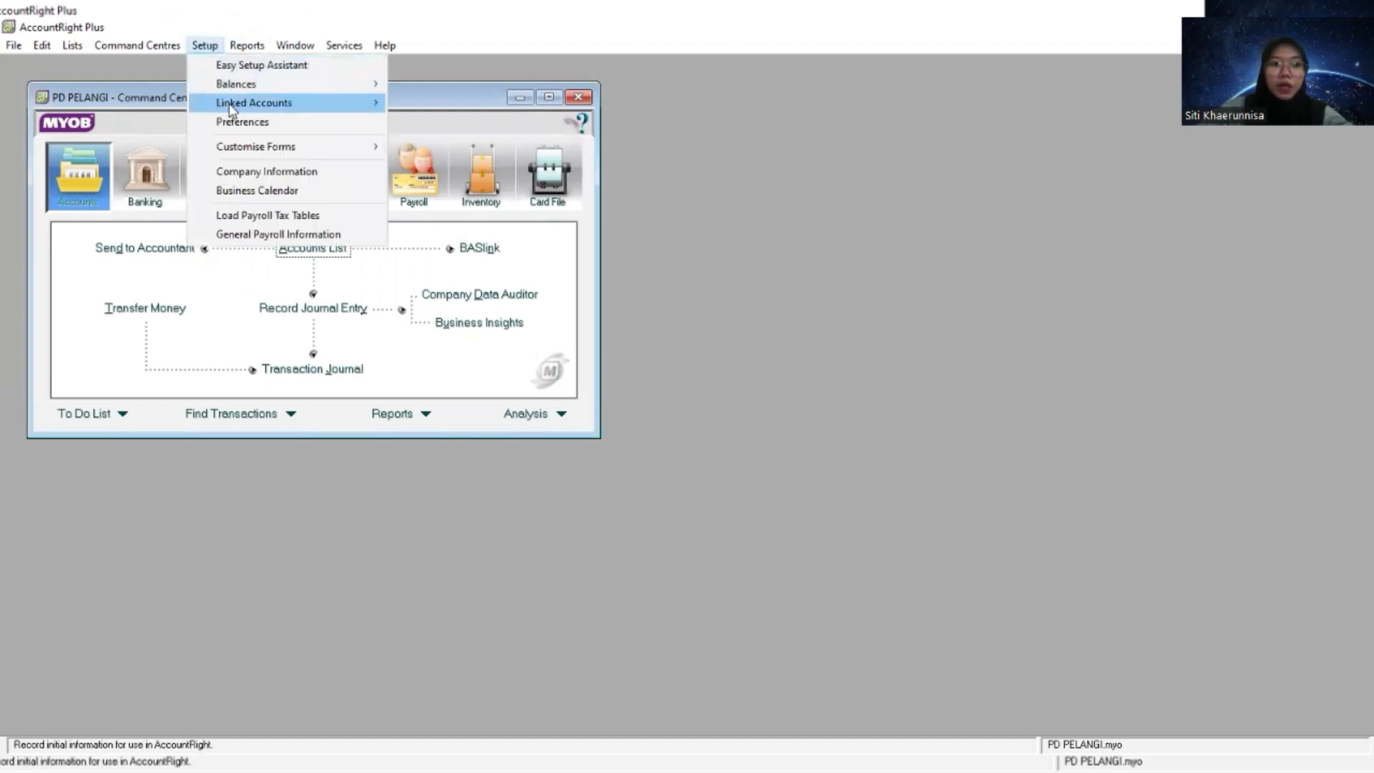
{"action": "mouse_move", "coordinate": [321, 103]}
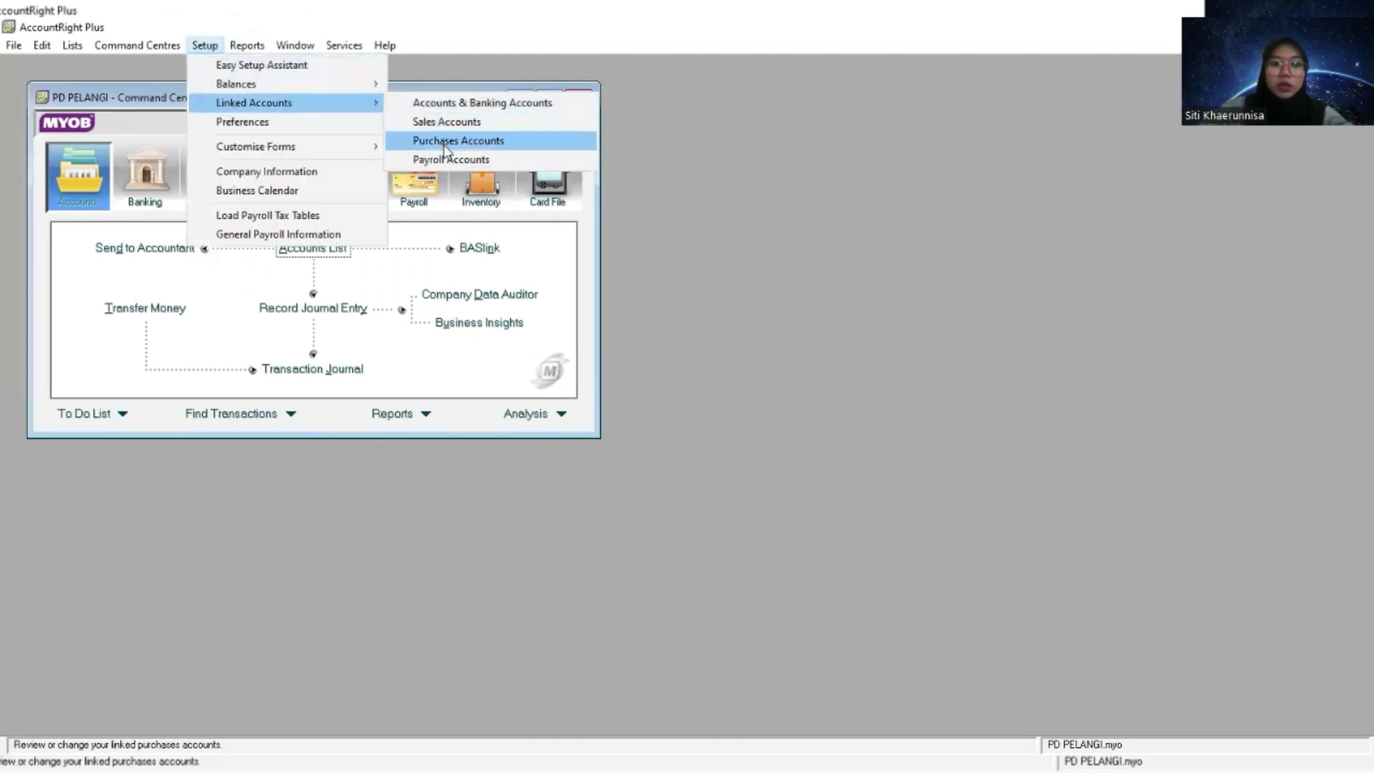
{"action": "left_click", "coordinate": [443, 145]}
{"action": "left_click", "coordinate": [355, 165]}
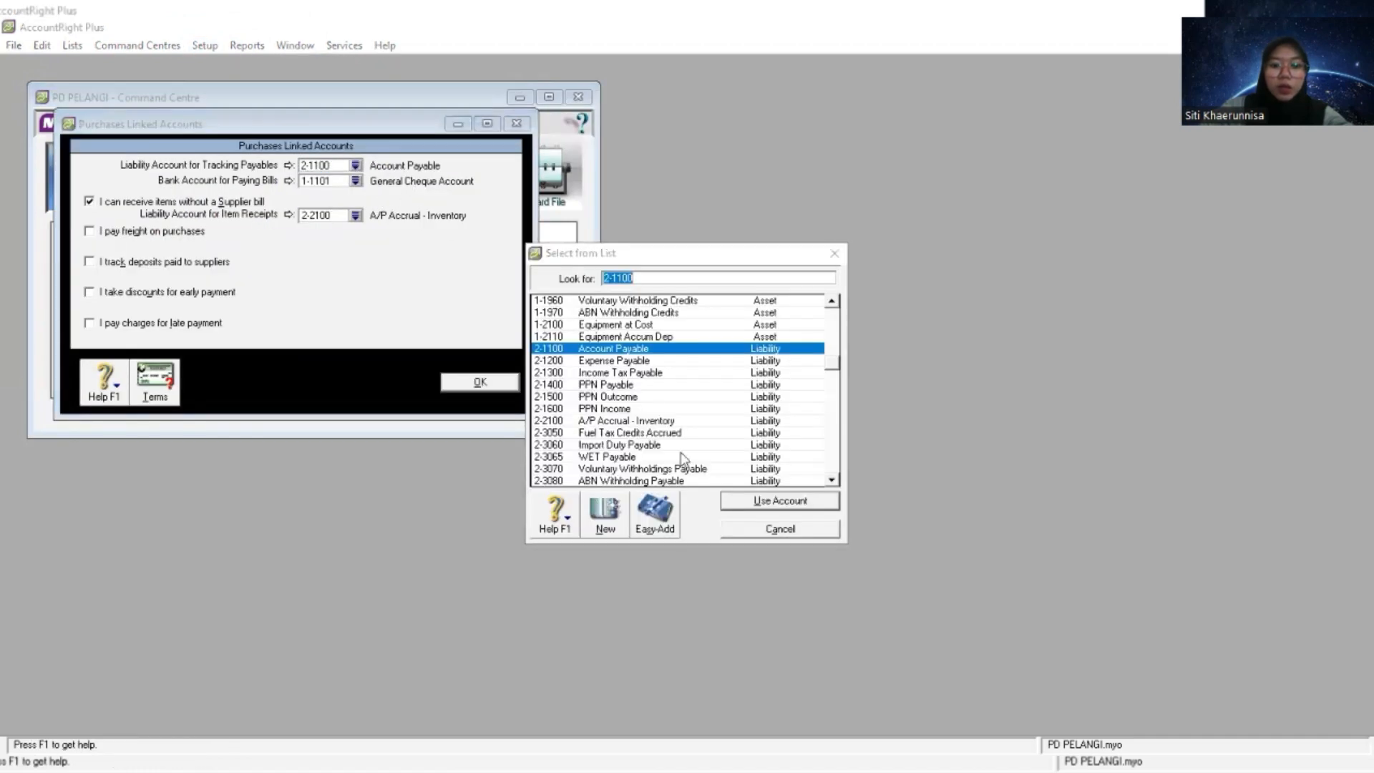
{"action": "left_click", "coordinate": [690, 354]}
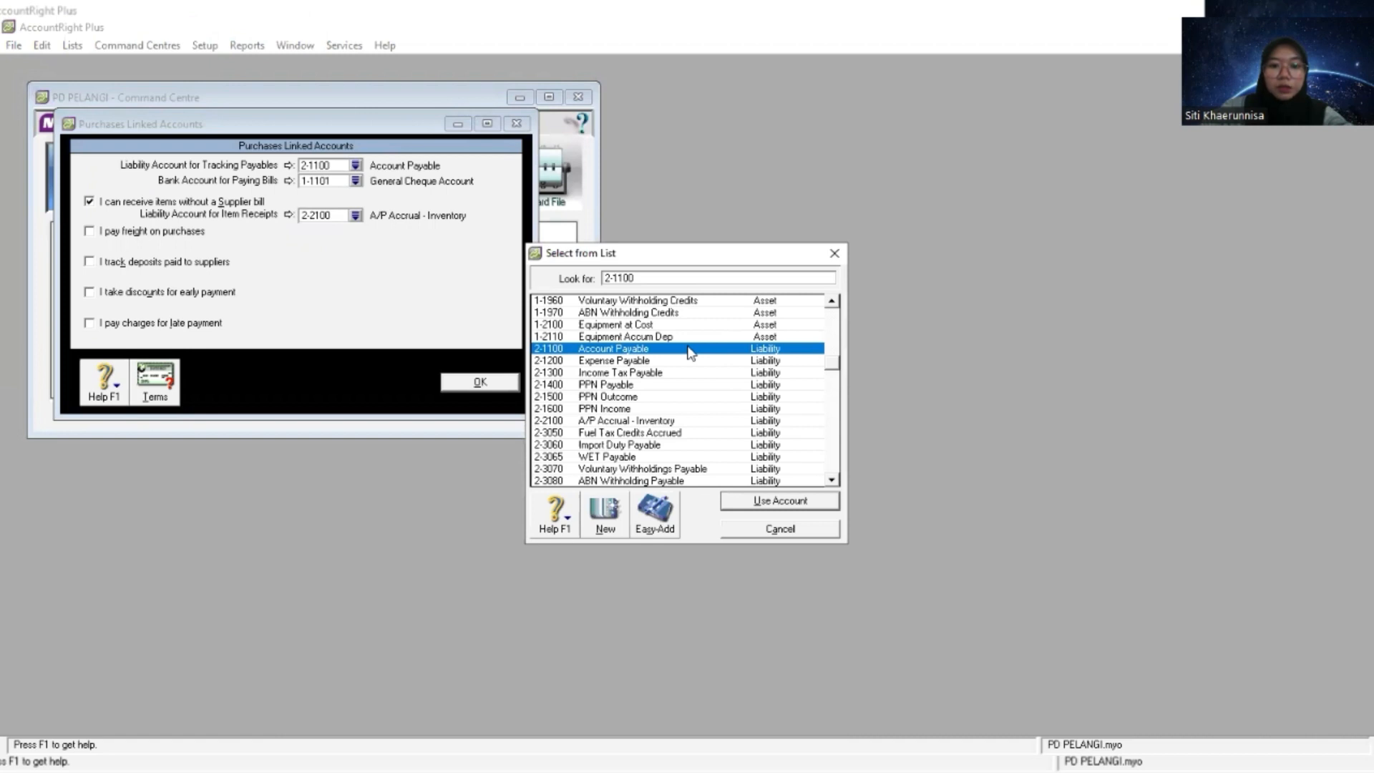
{"action": "double_click", "coordinate": [691, 353]}
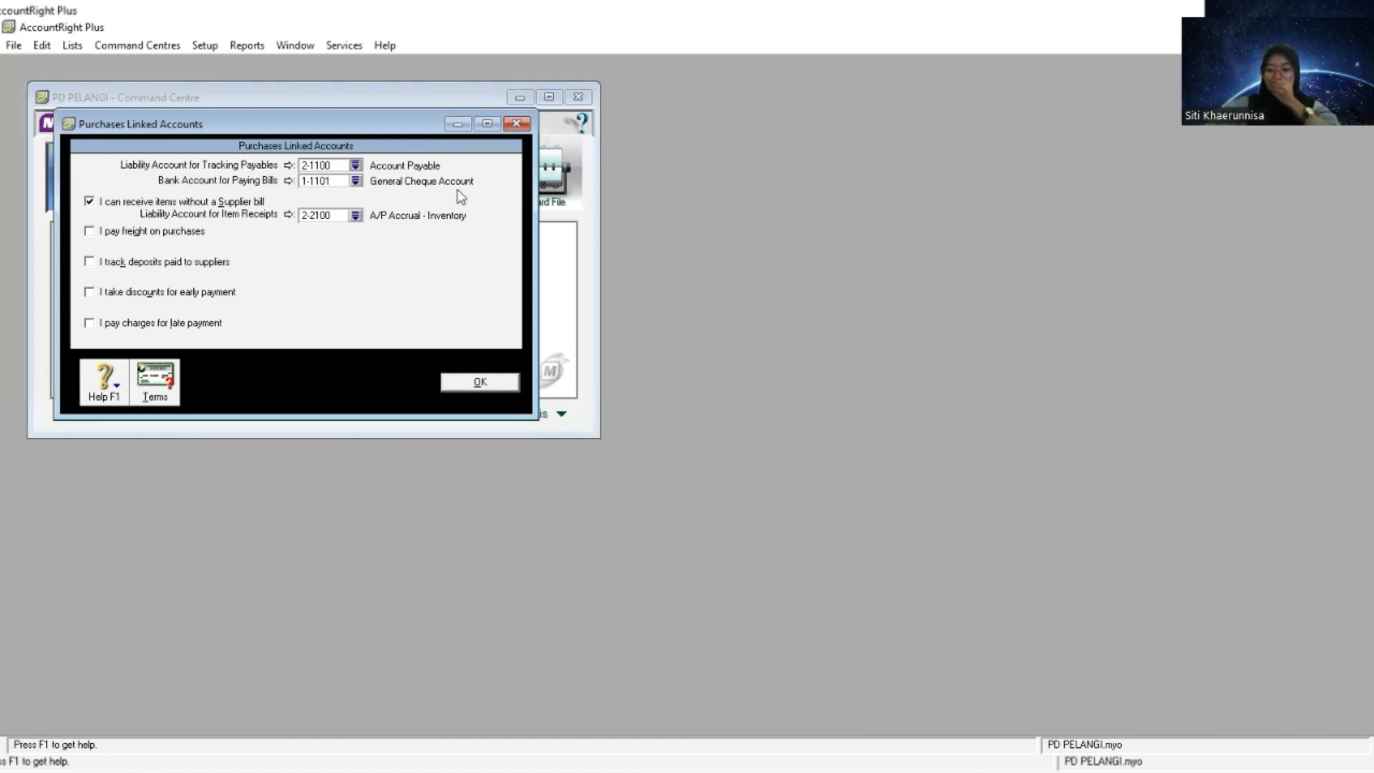
{"action": "left_click", "coordinate": [356, 181]}
{"action": "double_click", "coordinate": [651, 300]}
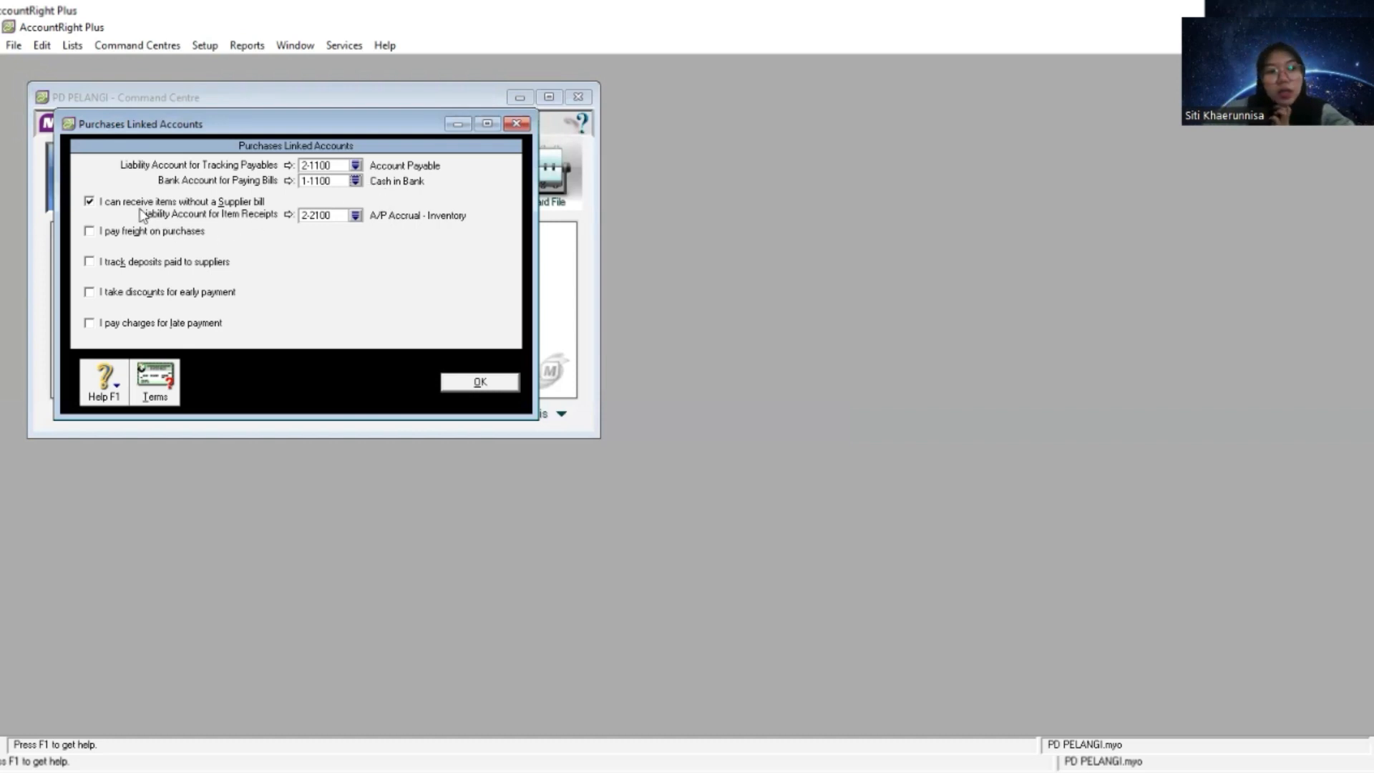
- Turn off receiving items without a supplier bill and confirm the purchases linked accounts
{"action": "left_click", "coordinate": [89, 202]}
{"action": "left_click", "coordinate": [90, 202]}
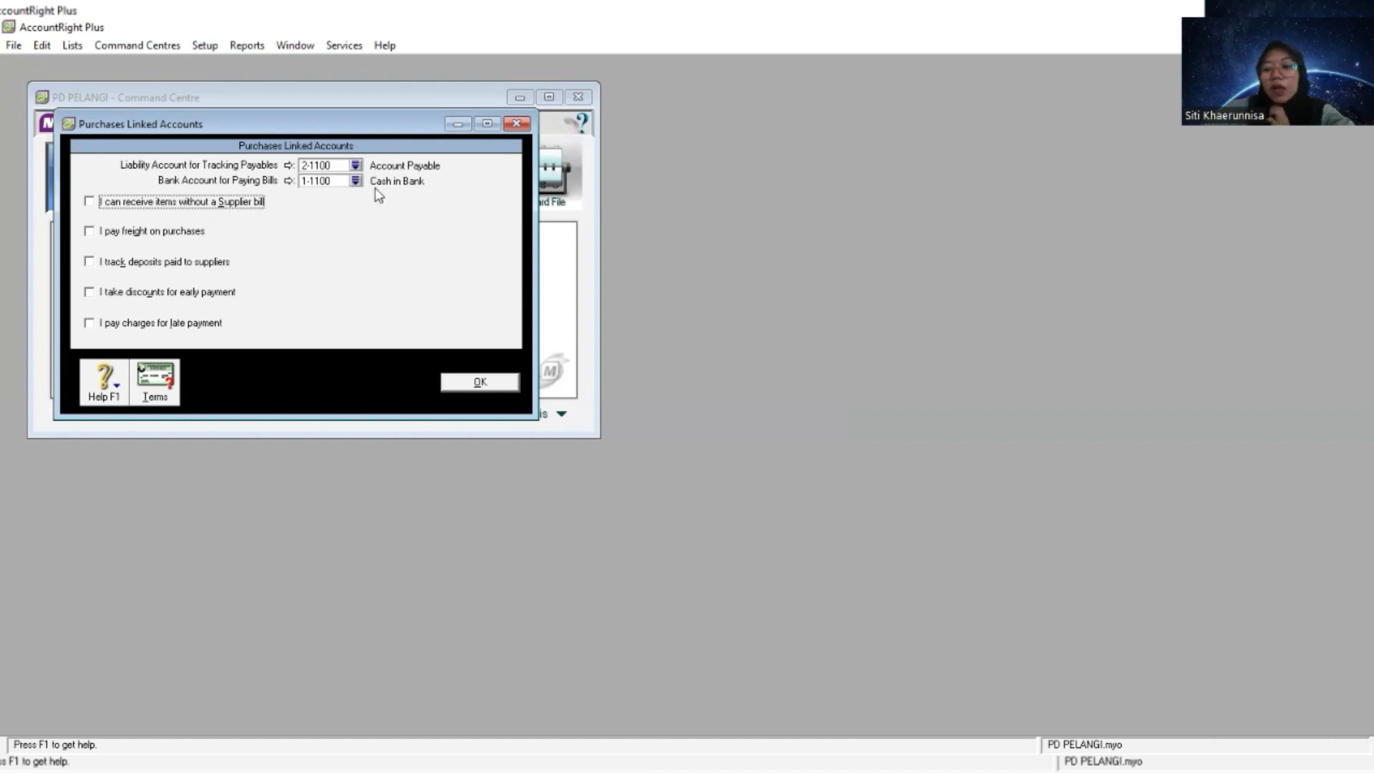
{"action": "left_click", "coordinate": [460, 384]}
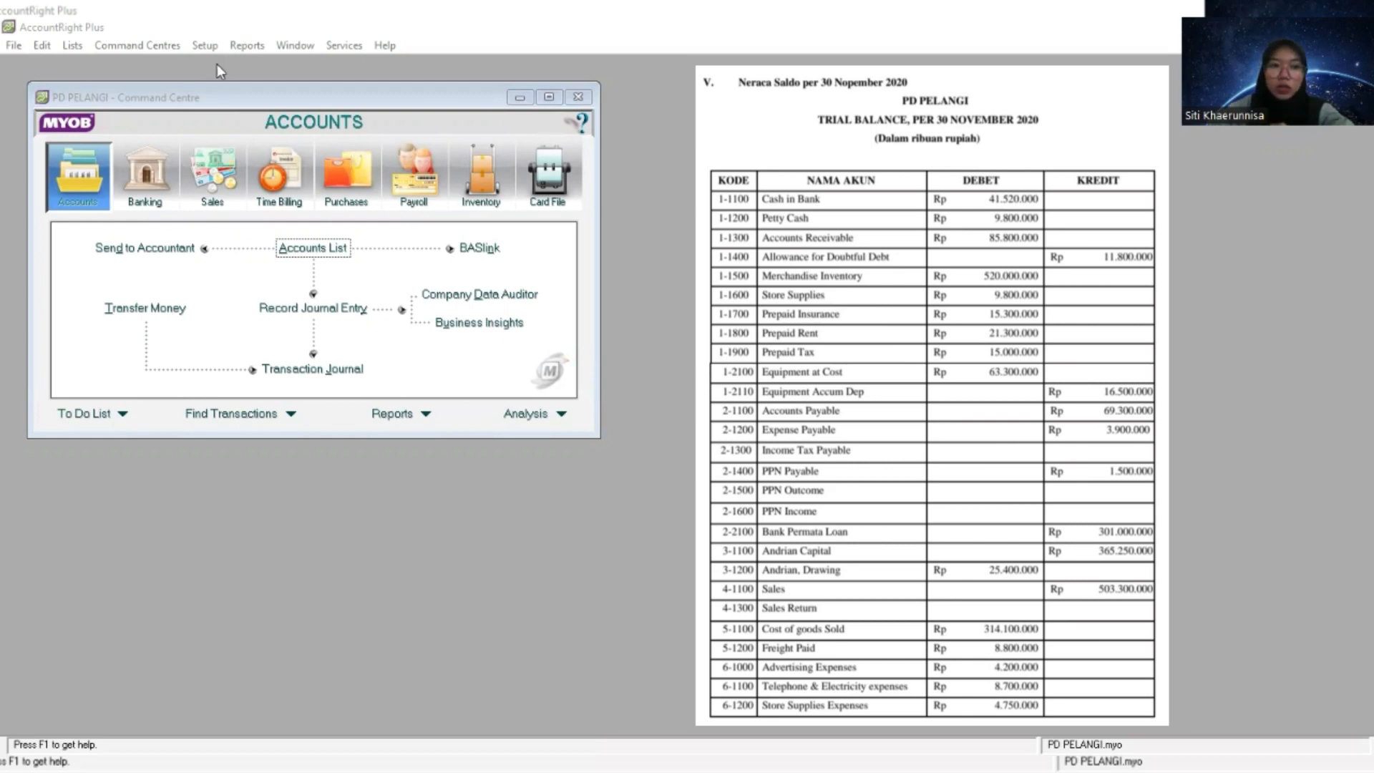
- Open the account opening balances and paste 41.520.000 from the trial balance as the Cash in Bank balance
{"action": "left_click", "coordinate": [204, 46]}
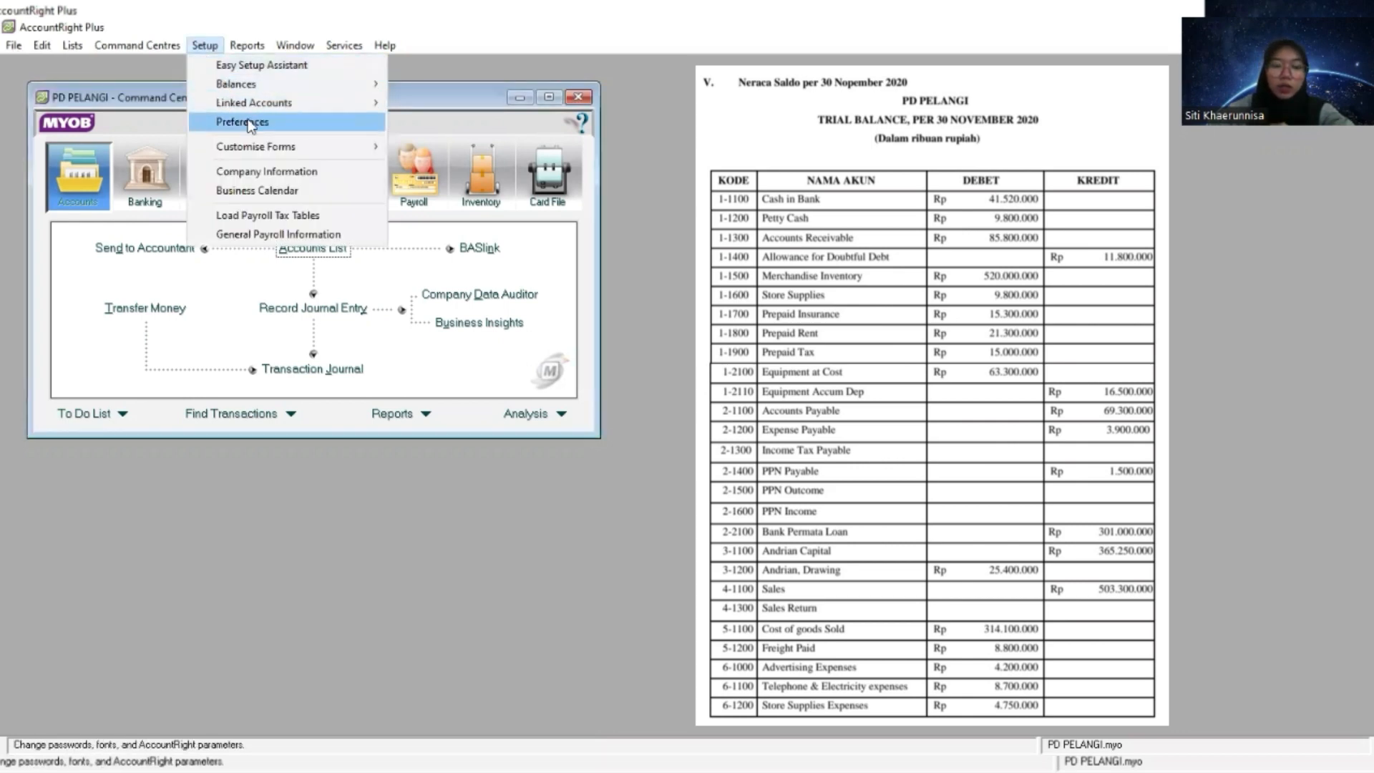
{"action": "mouse_move", "coordinate": [284, 84]}
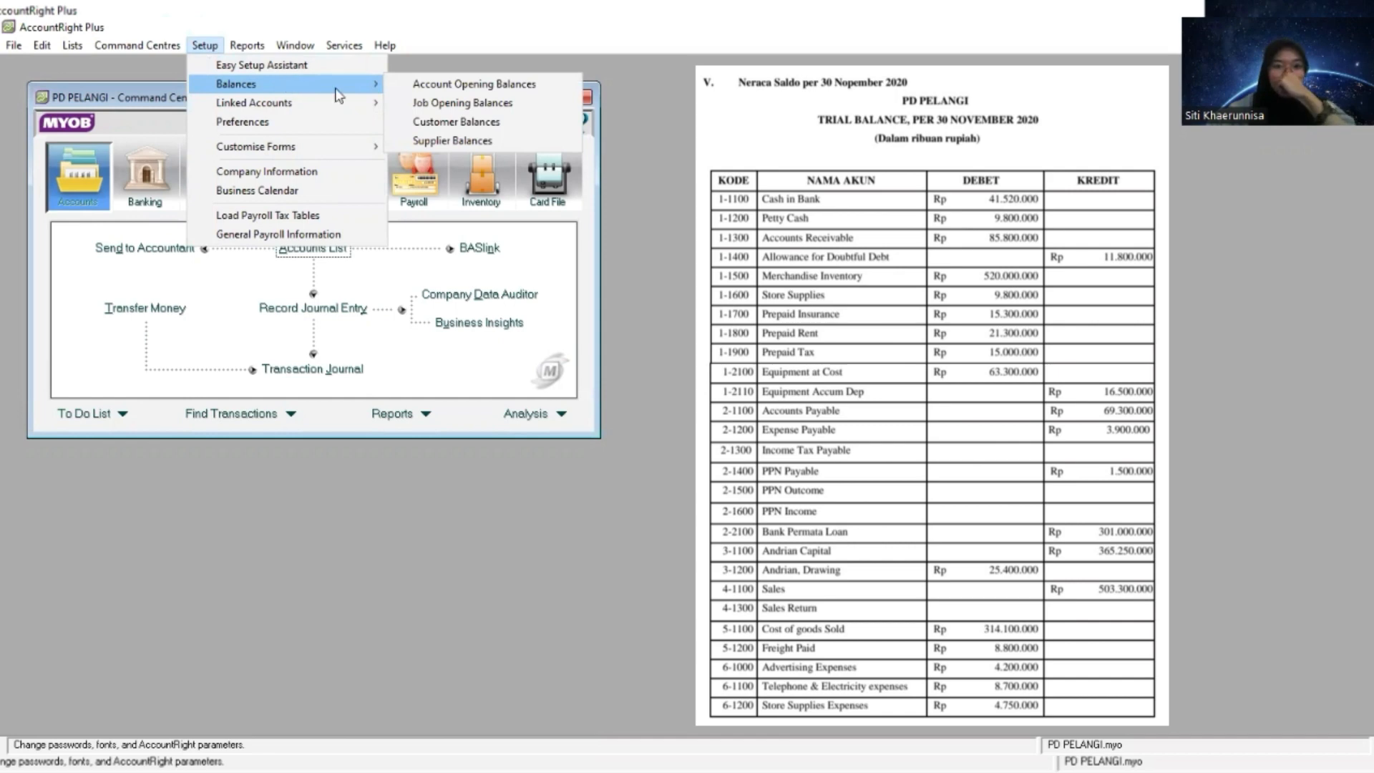
{"action": "left_click", "coordinate": [454, 85]}
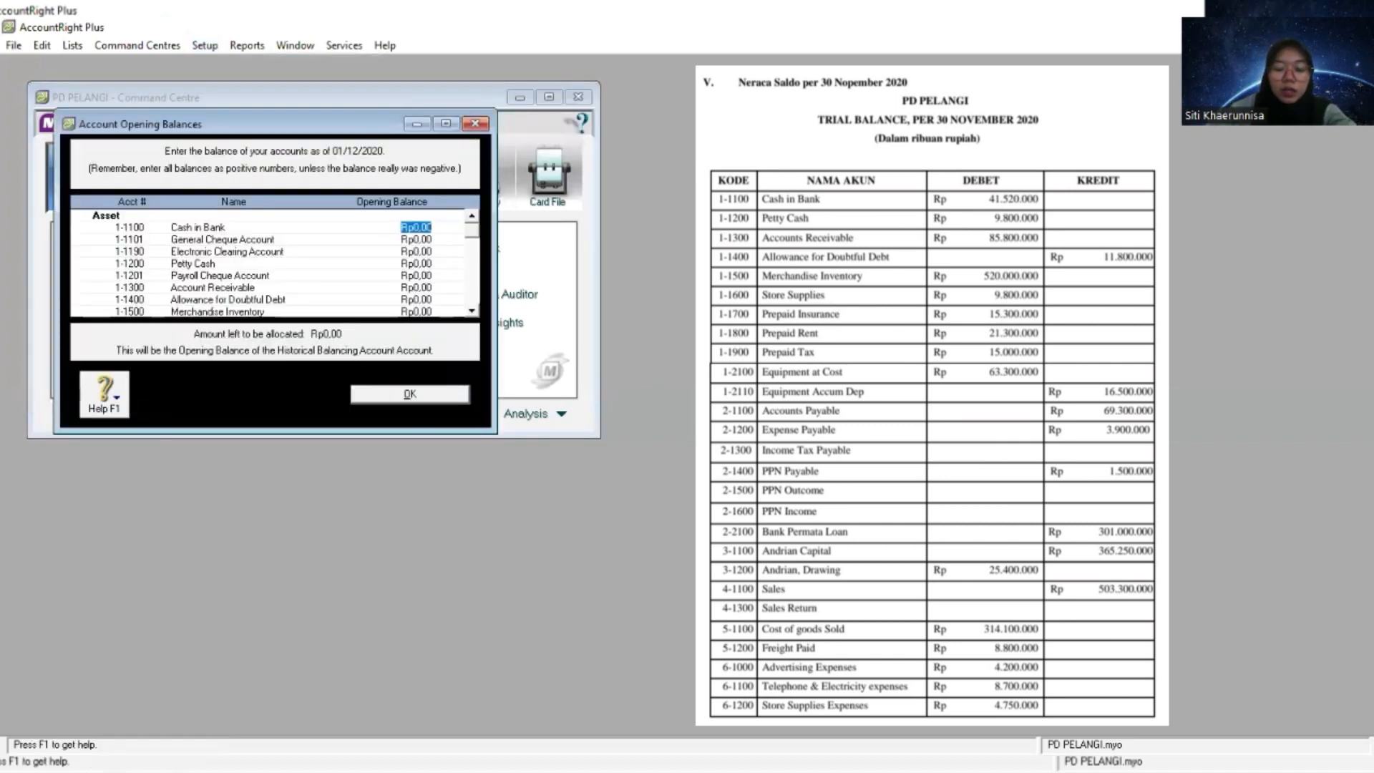
{"action": "key", "text": "alt+Tab"}
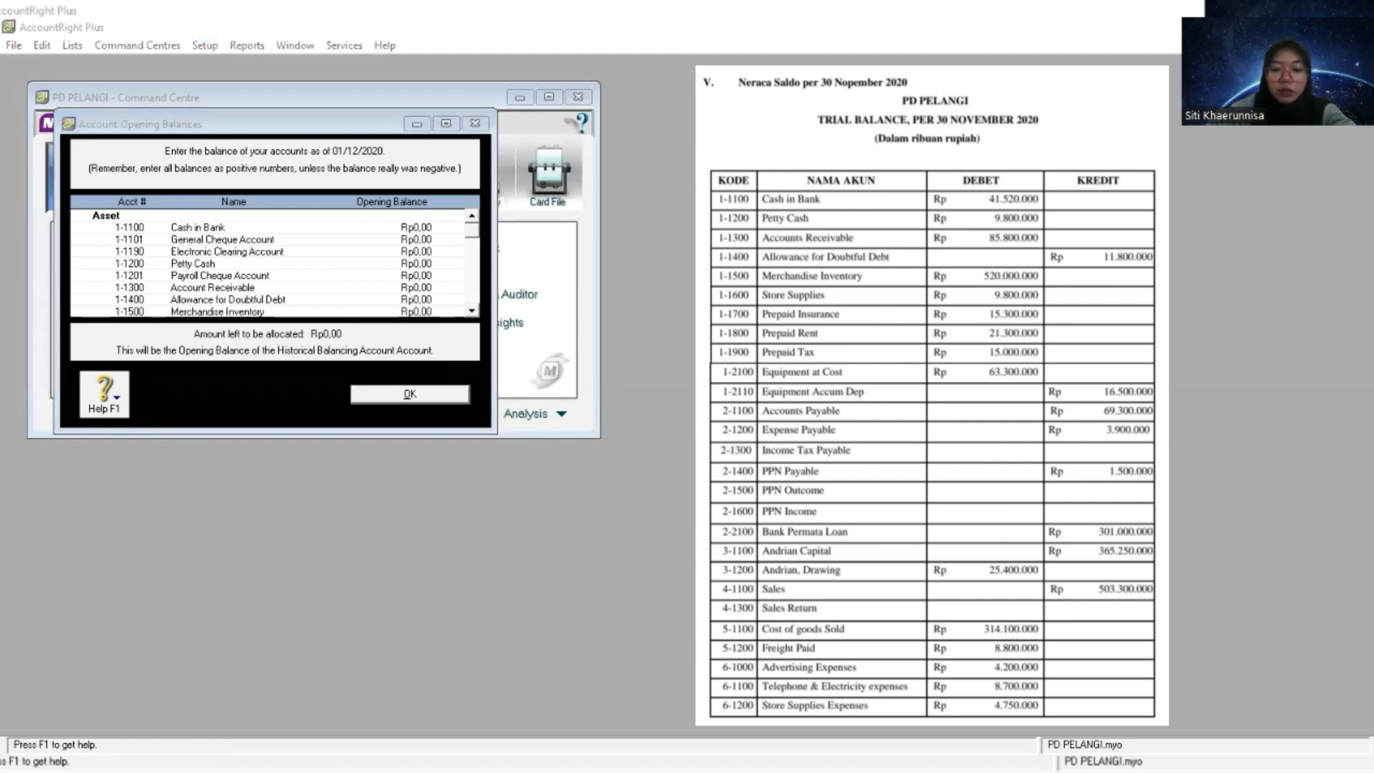
{"action": "key", "text": "alt+Tab"}
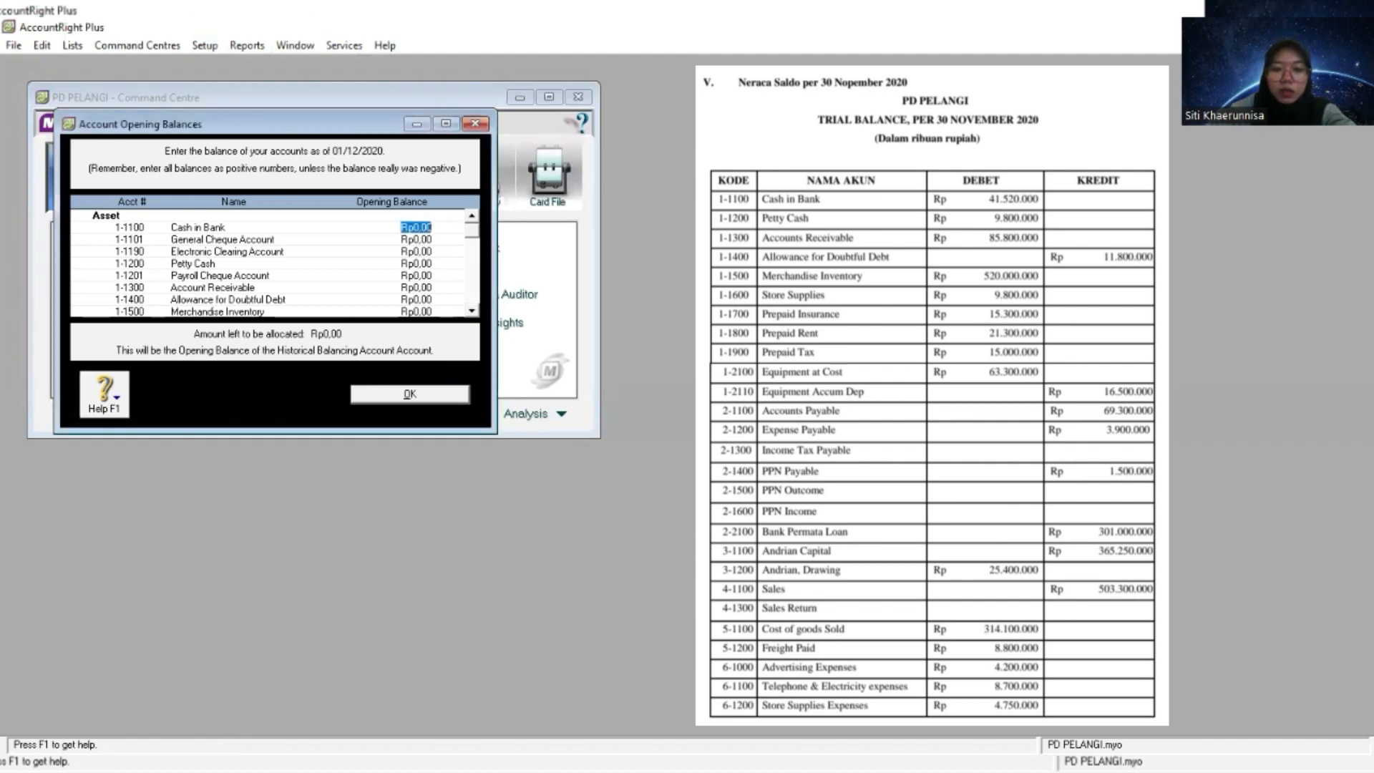
{"action": "key", "text": "alt+Tab"}
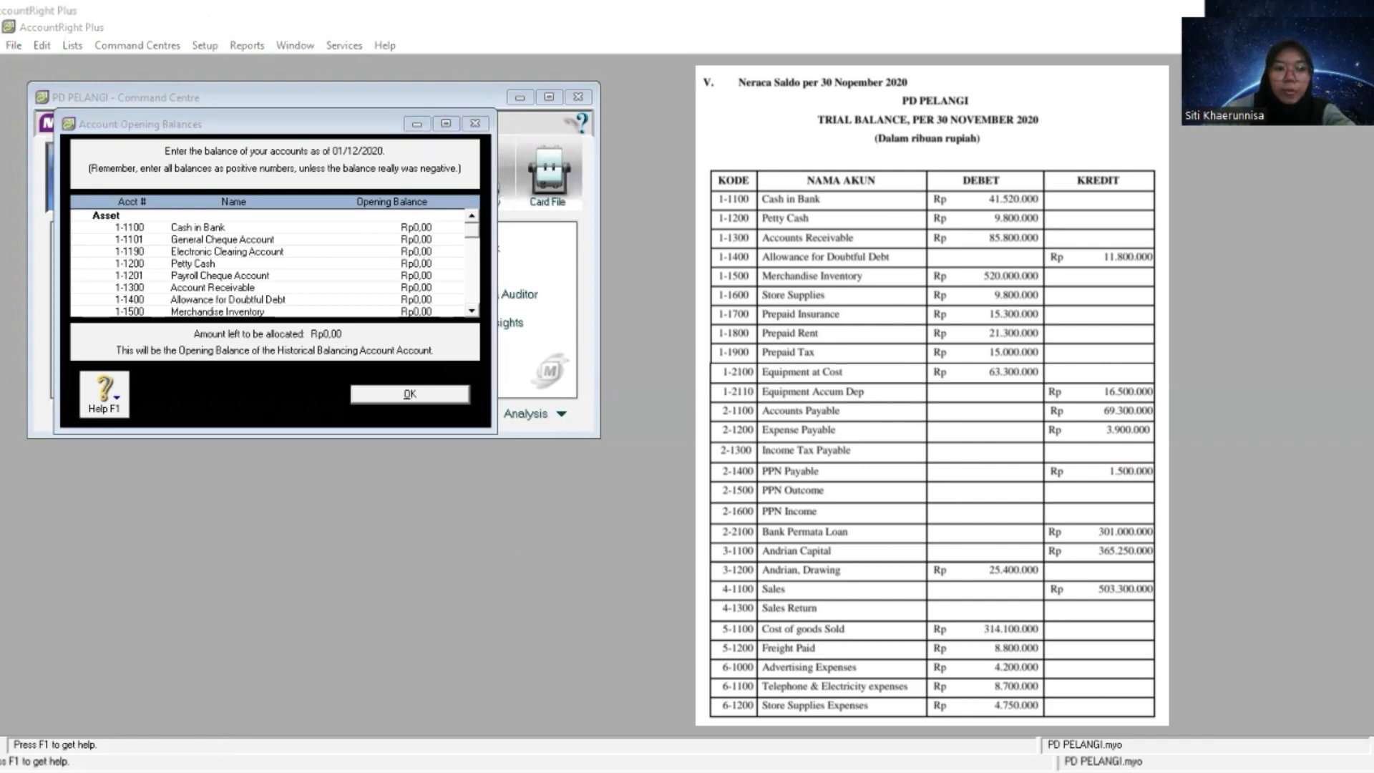
{"action": "key", "text": "alt+Tab"}
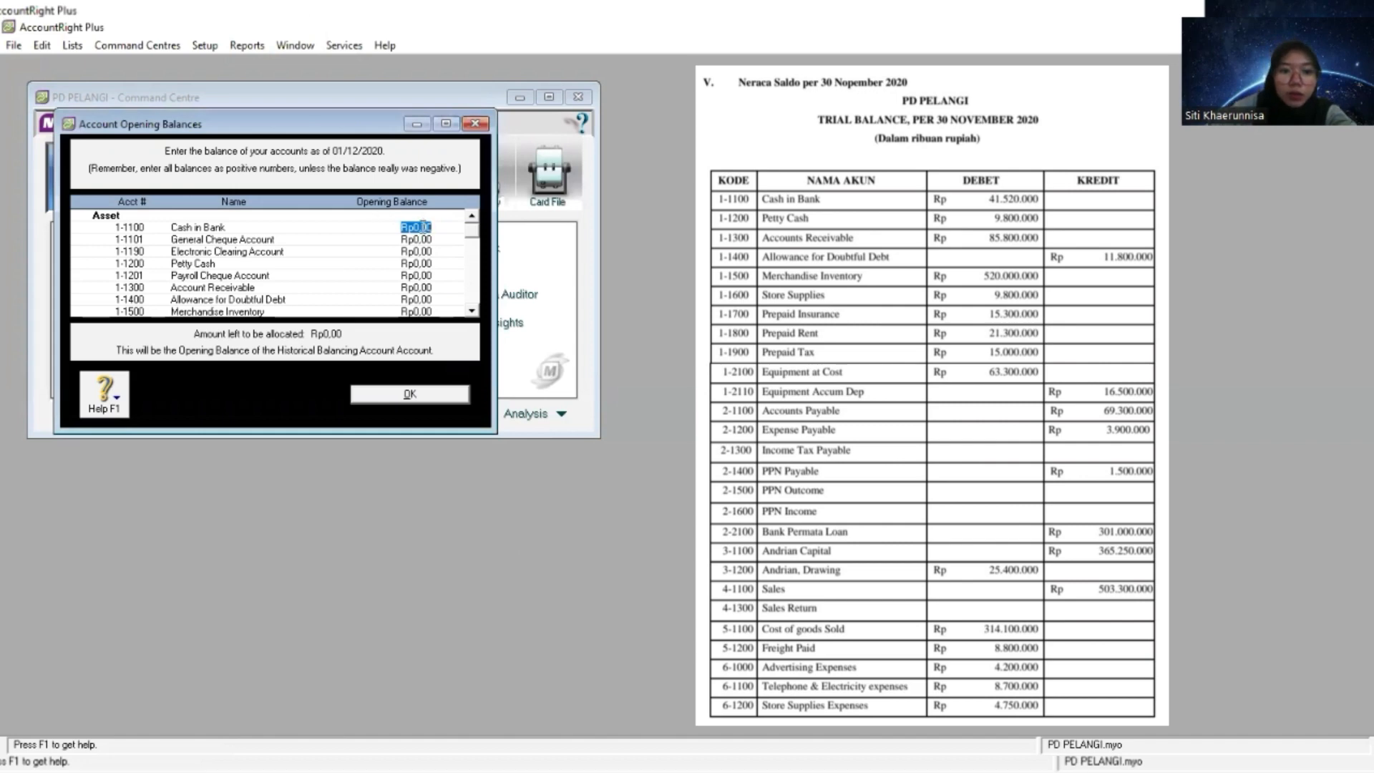
{"action": "right_click", "coordinate": [423, 227]}
{"action": "left_click", "coordinate": [493, 304]}
- Copy the Petty Cash amount from the trial balance and set the 1-1200 opening balance to 9.800.000
{"action": "key", "text": "alt+Tab"}
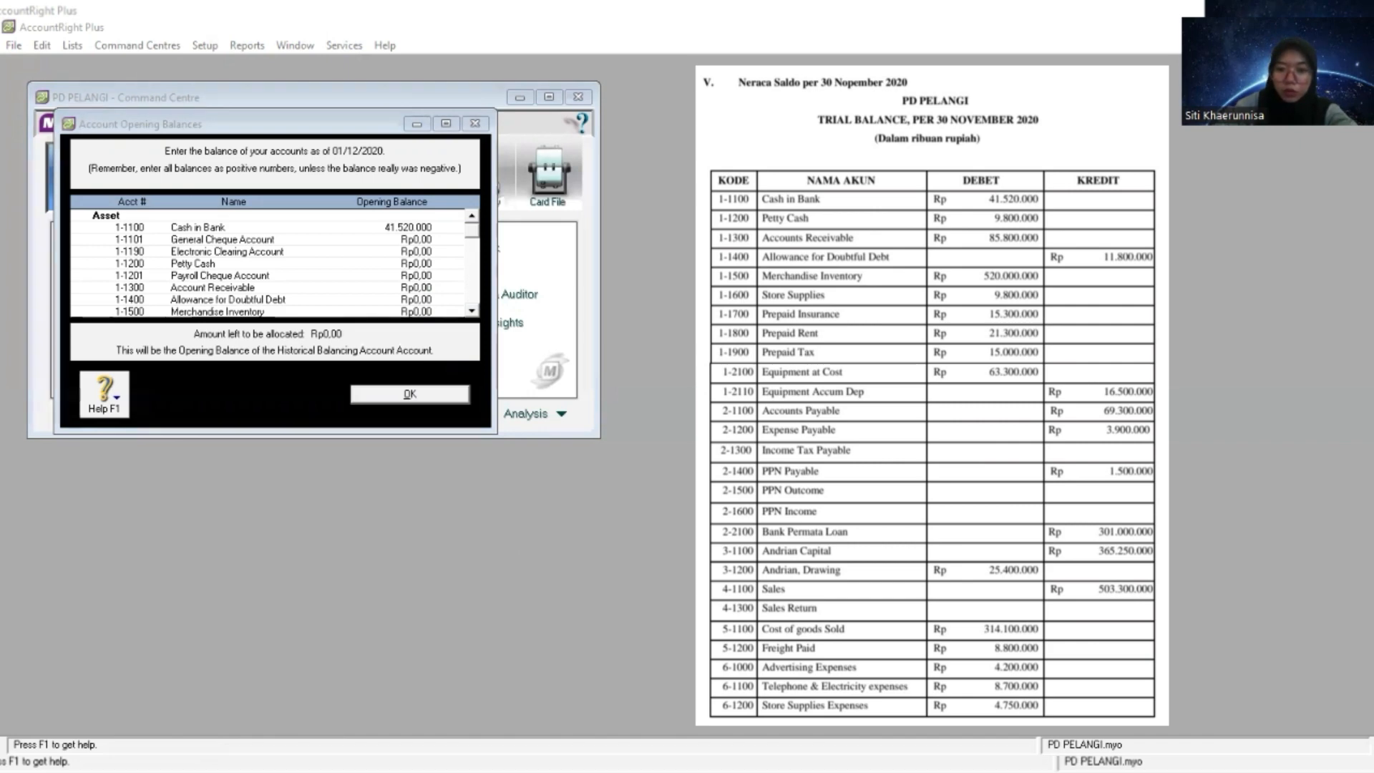
{"action": "left_click", "coordinate": [421, 250]}
{"action": "left_click", "coordinate": [417, 264]}
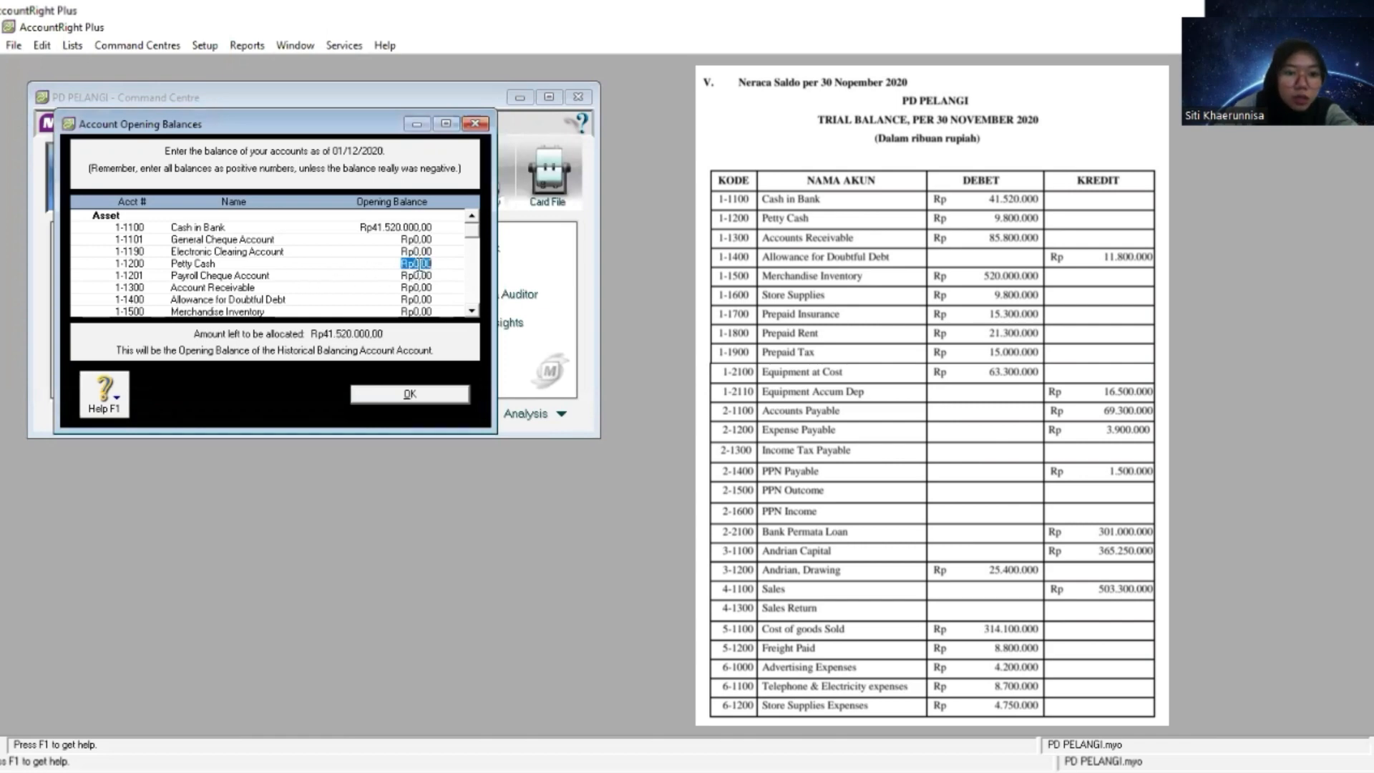
{"action": "right_click", "coordinate": [418, 264]}
{"action": "left_click", "coordinate": [460, 339]}
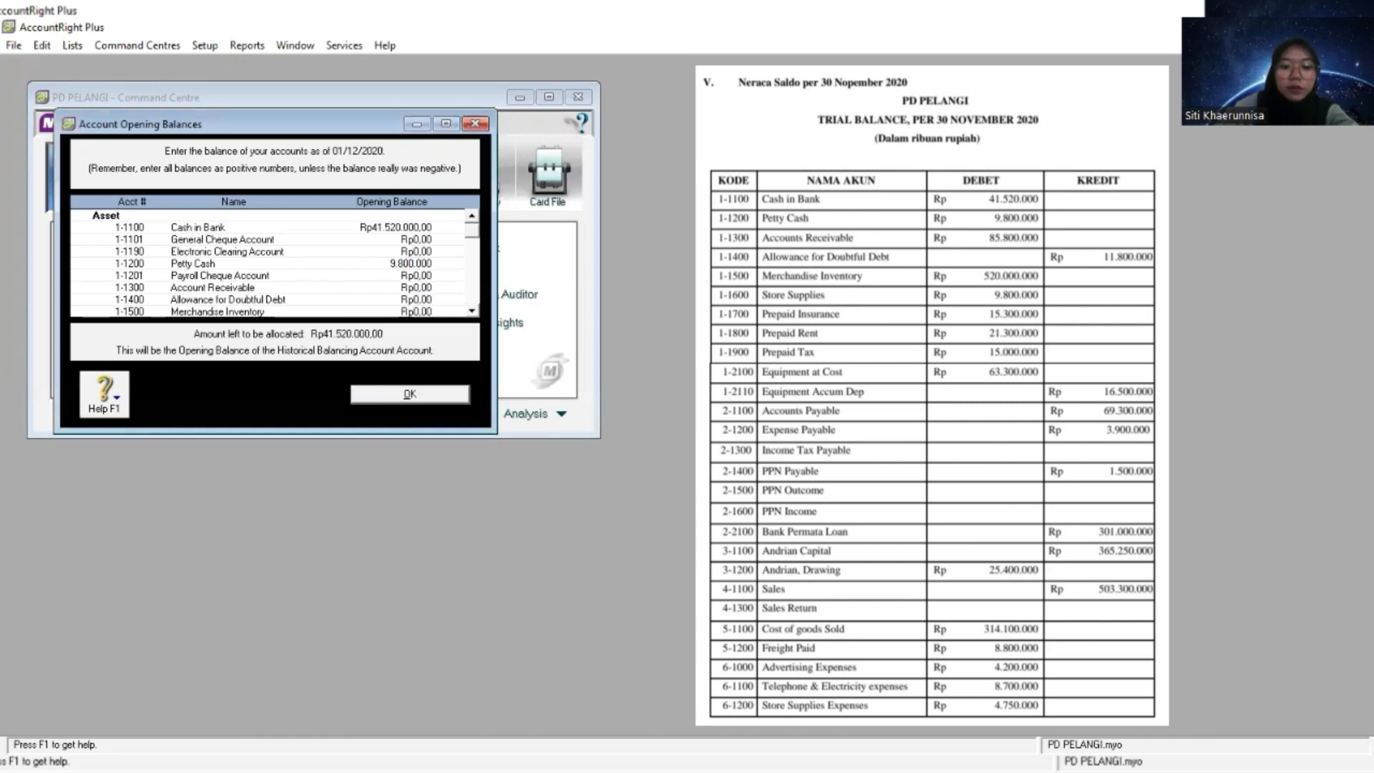
- Copy the Accounts Receivable amount from the trial balance and set the 1-1300 opening balance to 85.800.000
{"action": "key", "text": "alt+Tab"}
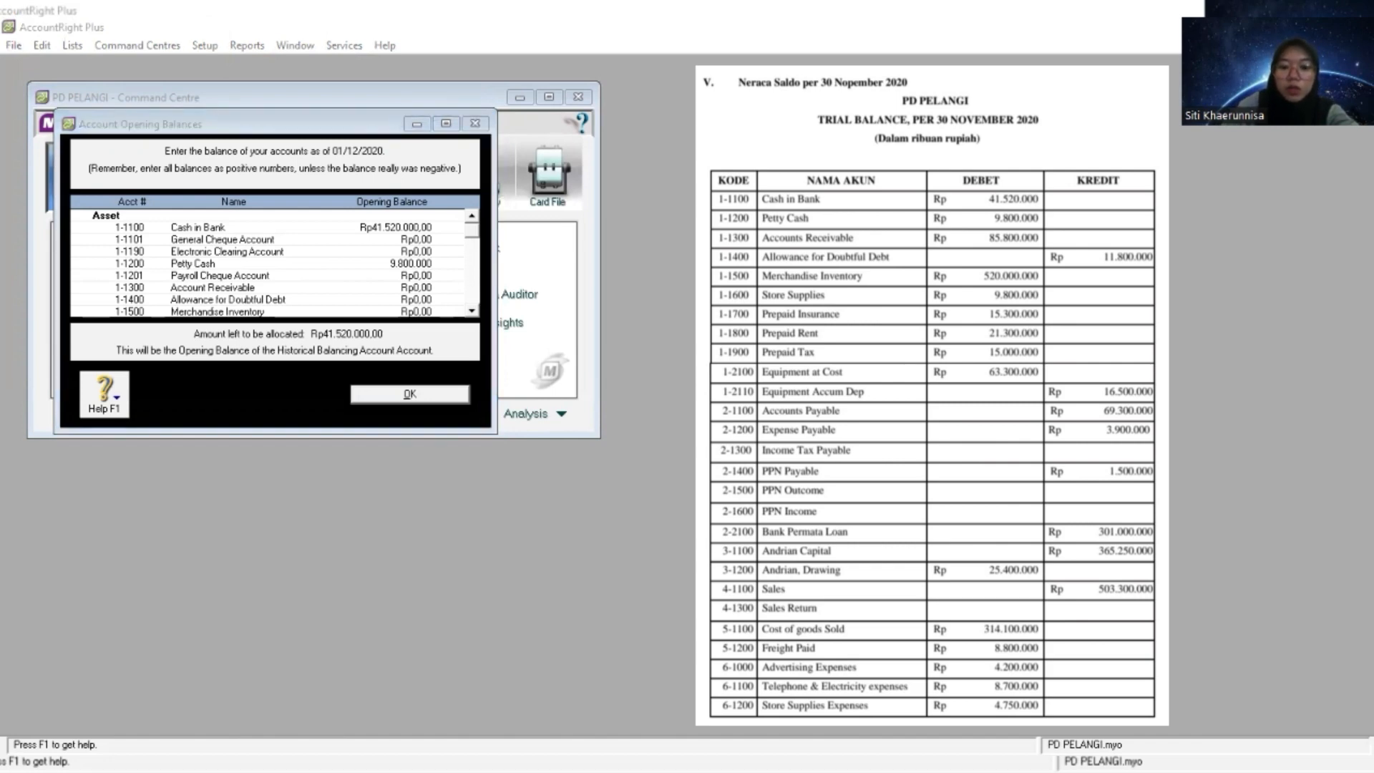
{"action": "key", "text": "alt+Tab"}
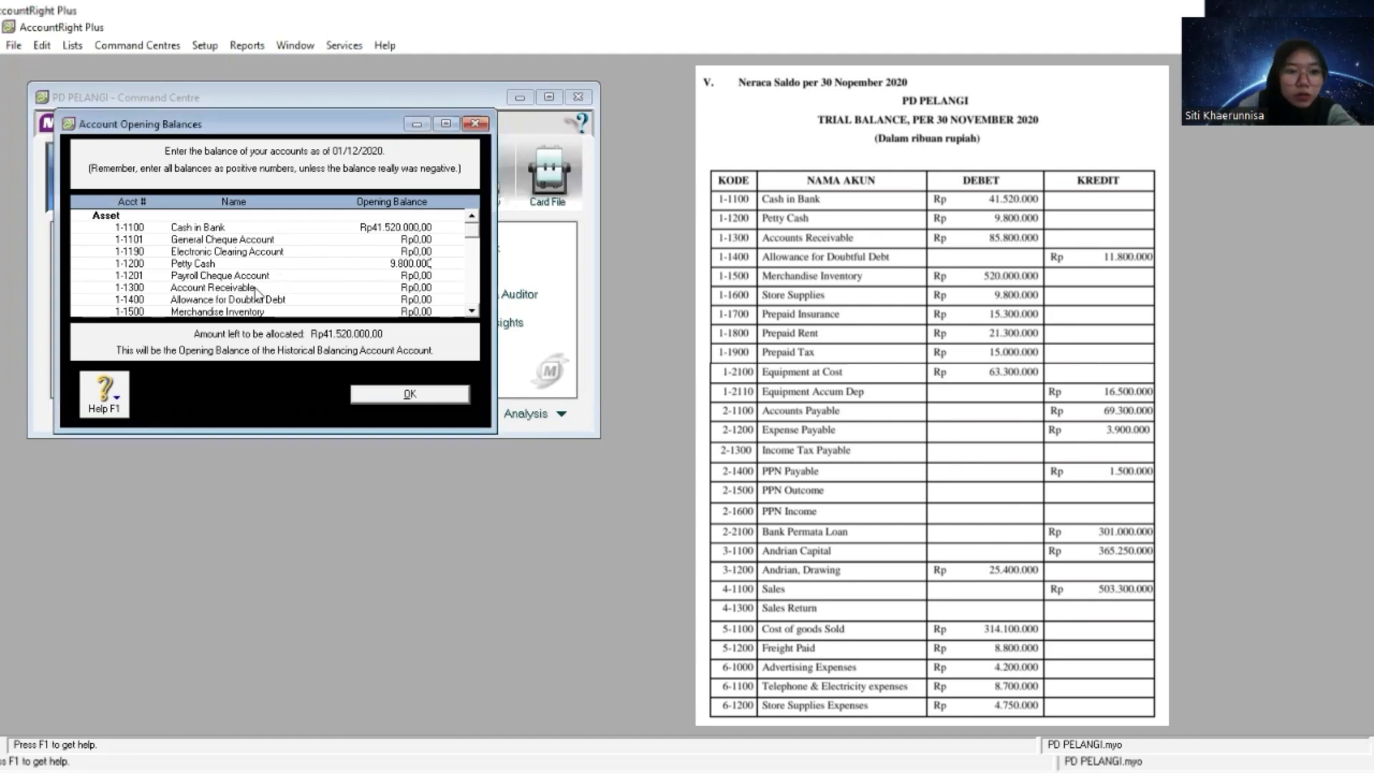
{"action": "left_click", "coordinate": [414, 287]}
{"action": "right_click", "coordinate": [415, 287]}
{"action": "left_click", "coordinate": [461, 360]}
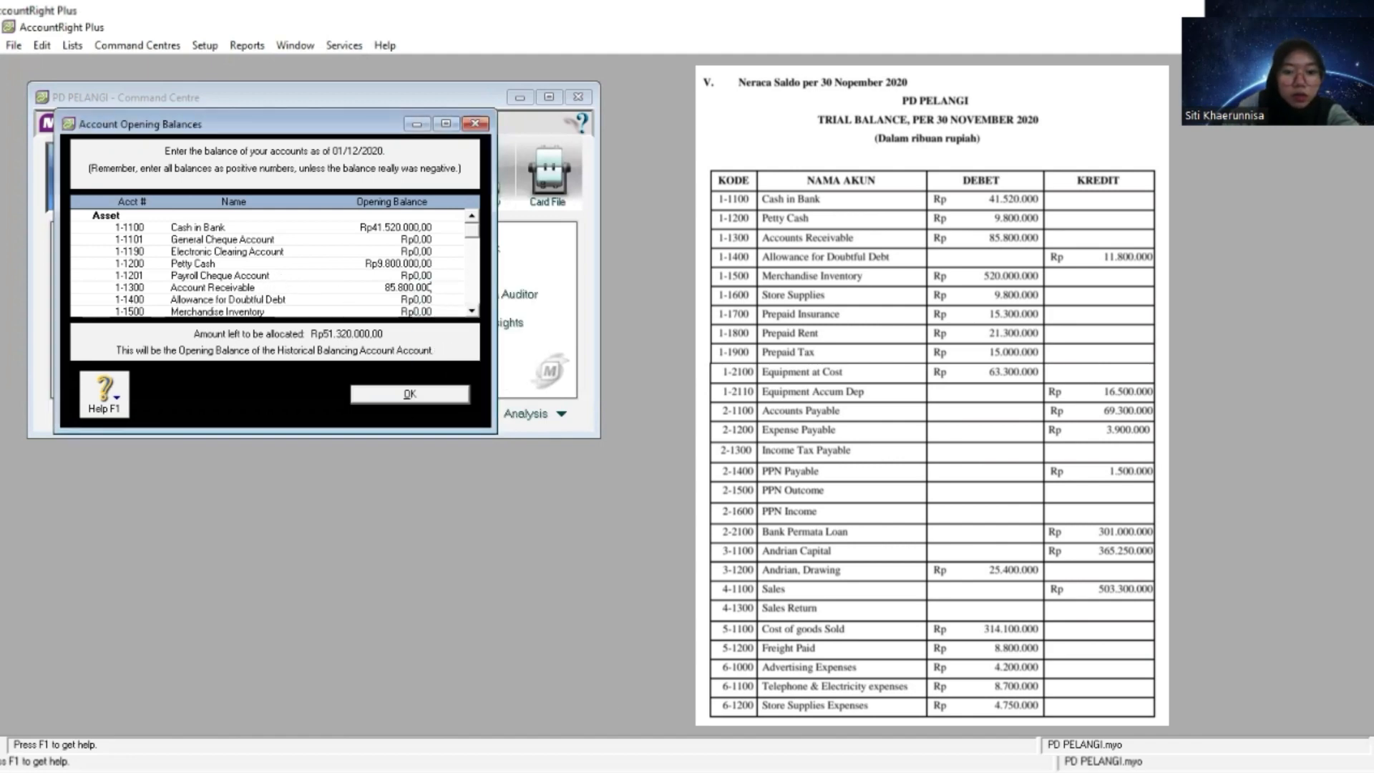
- Set the 1-1400 Allowance for Doubtful Debt opening balance to -11.800.000, copied as a negative amount
{"action": "key", "text": "alt+Tab"}
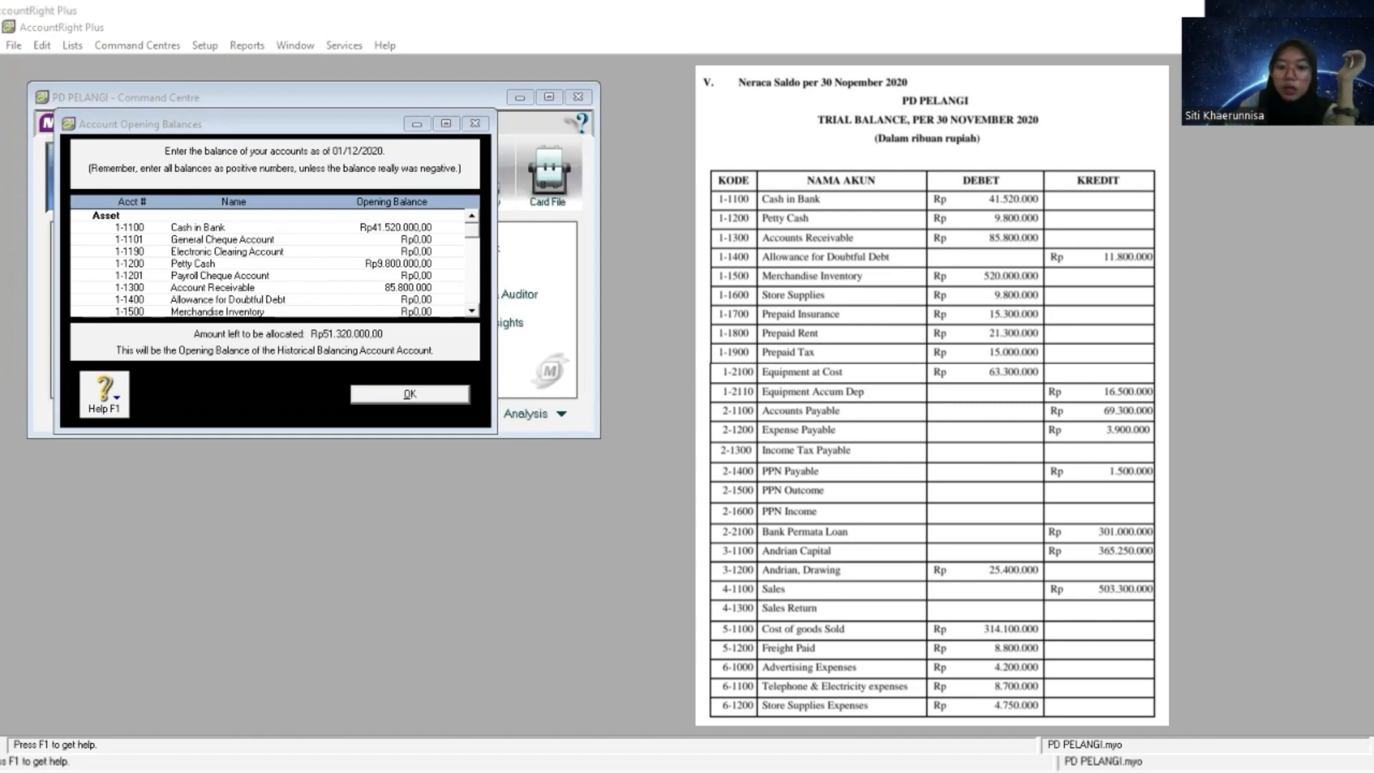
{"action": "left_click", "coordinate": [417, 308]}
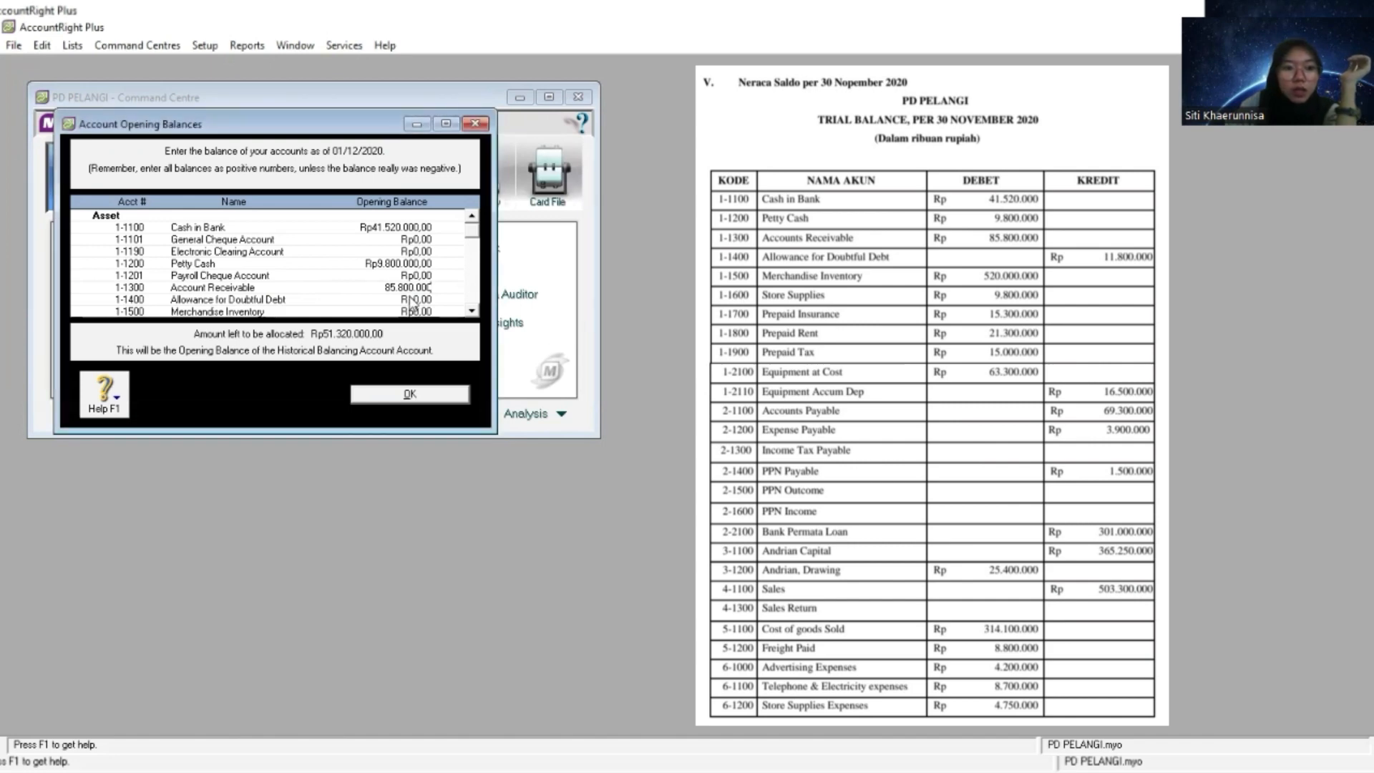
{"action": "scroll", "coordinate": [416, 304], "scroll_direction": "down", "scroll_amount": 1}
{"action": "left_click", "coordinate": [416, 264]}
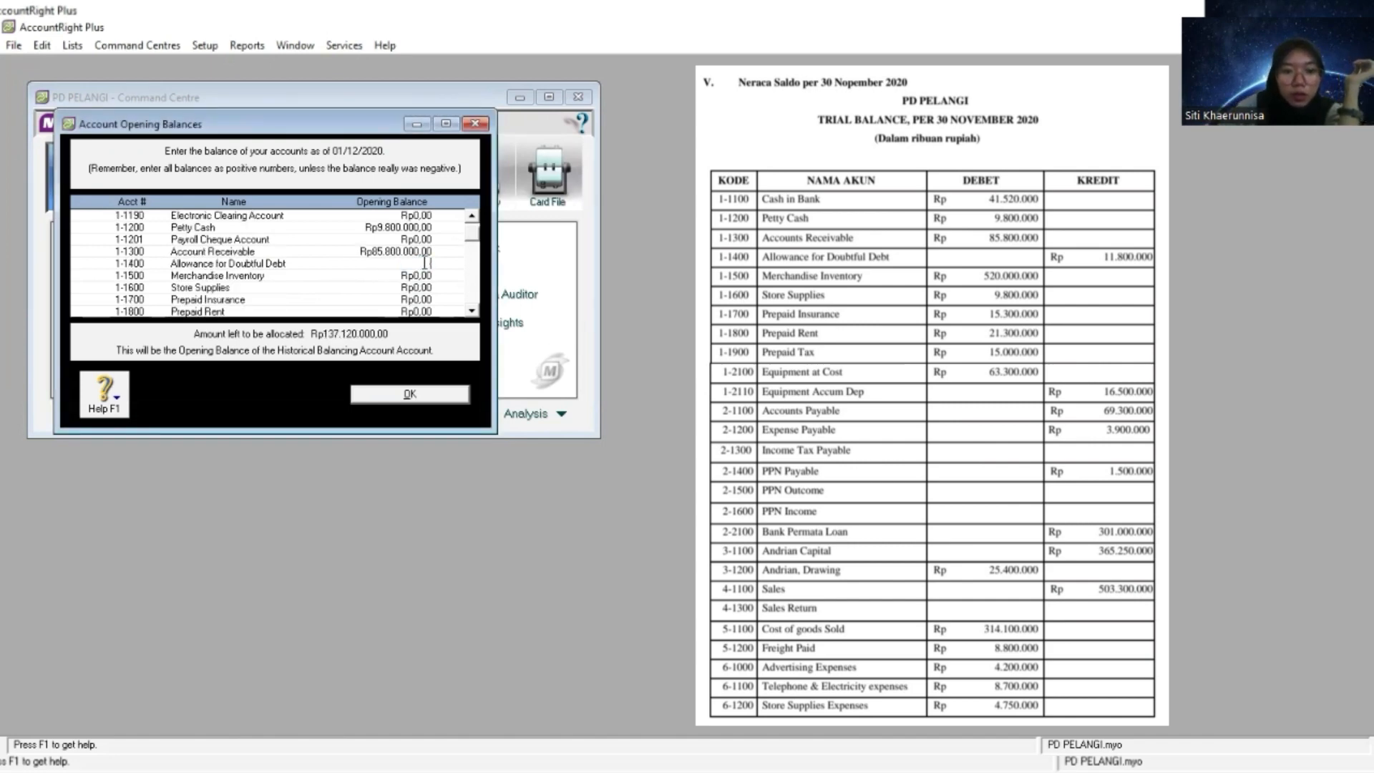
{"action": "right_click", "coordinate": [432, 265]}
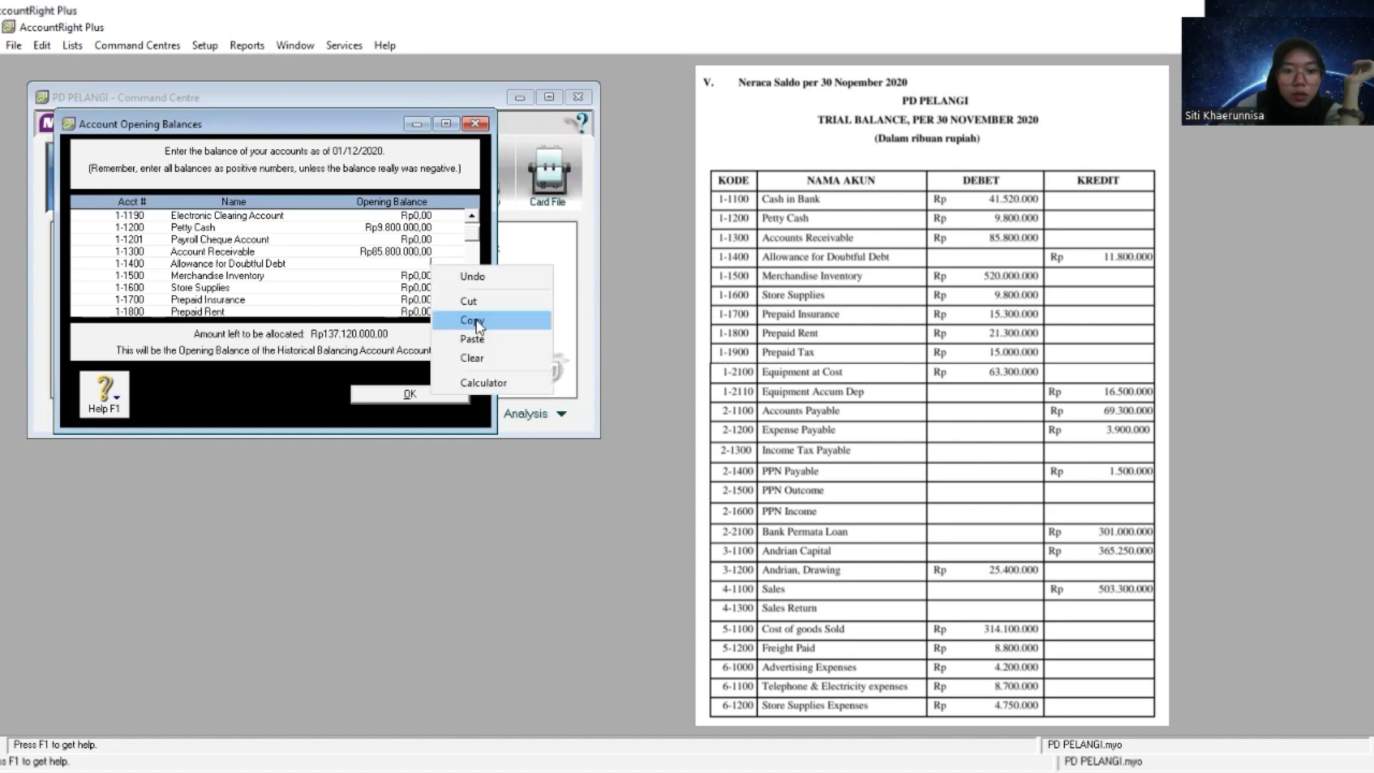
{"action": "left_click", "coordinate": [483, 338]}
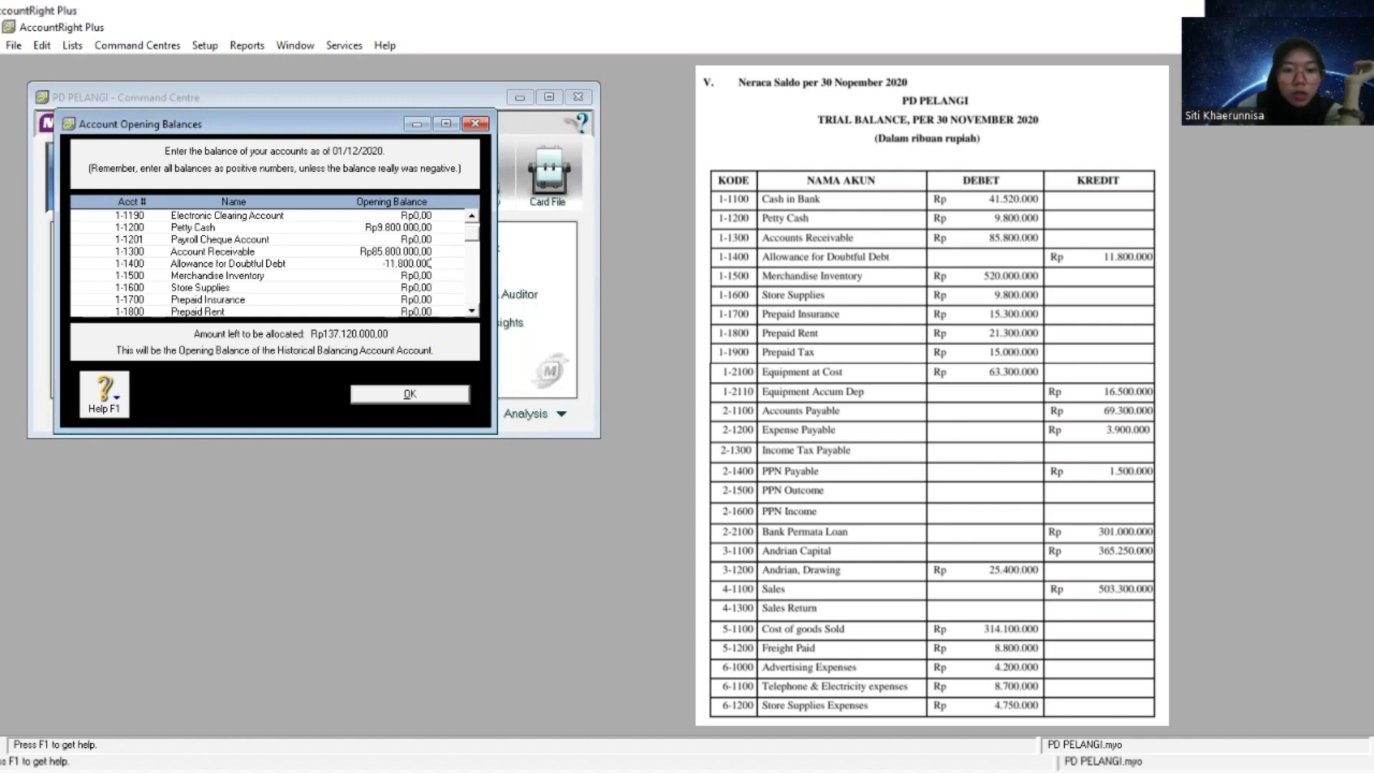
- Copy the Merchandise Inventory amount from the trial balance and set the 1-1500 opening balance to 520.000.000
{"action": "key", "text": "Tab"}
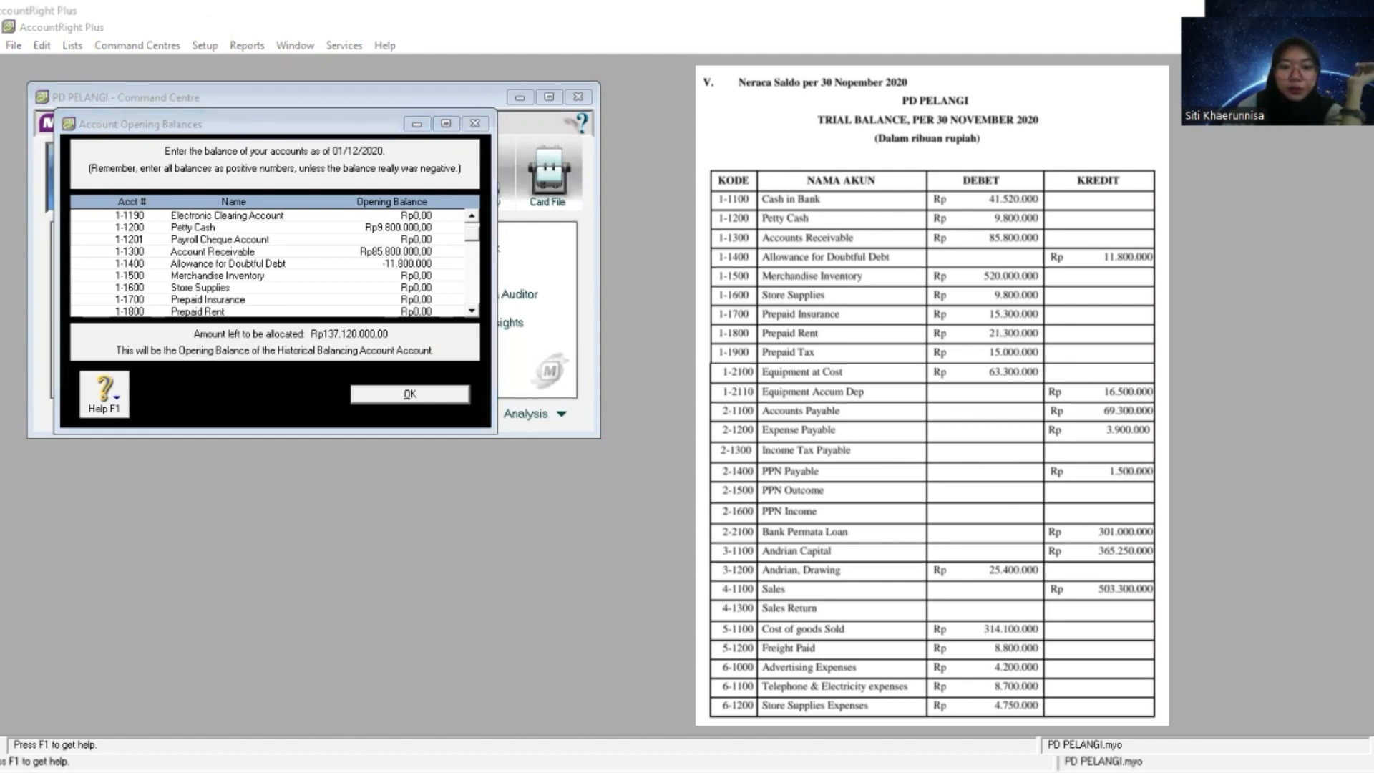
{"action": "left_click", "coordinate": [316, 277]}
{"action": "left_click", "coordinate": [420, 277]}
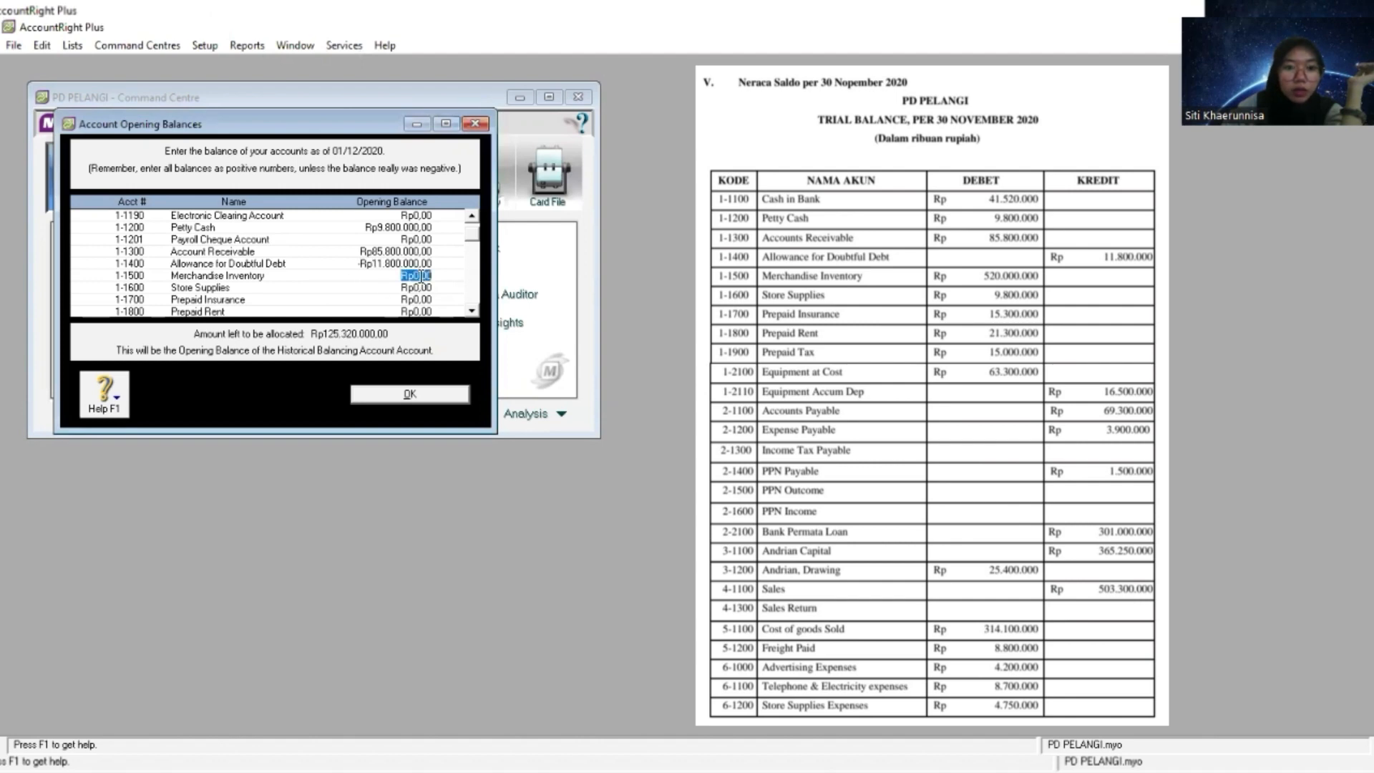
{"action": "right_click", "coordinate": [420, 279]}
{"action": "left_click", "coordinate": [461, 350]}
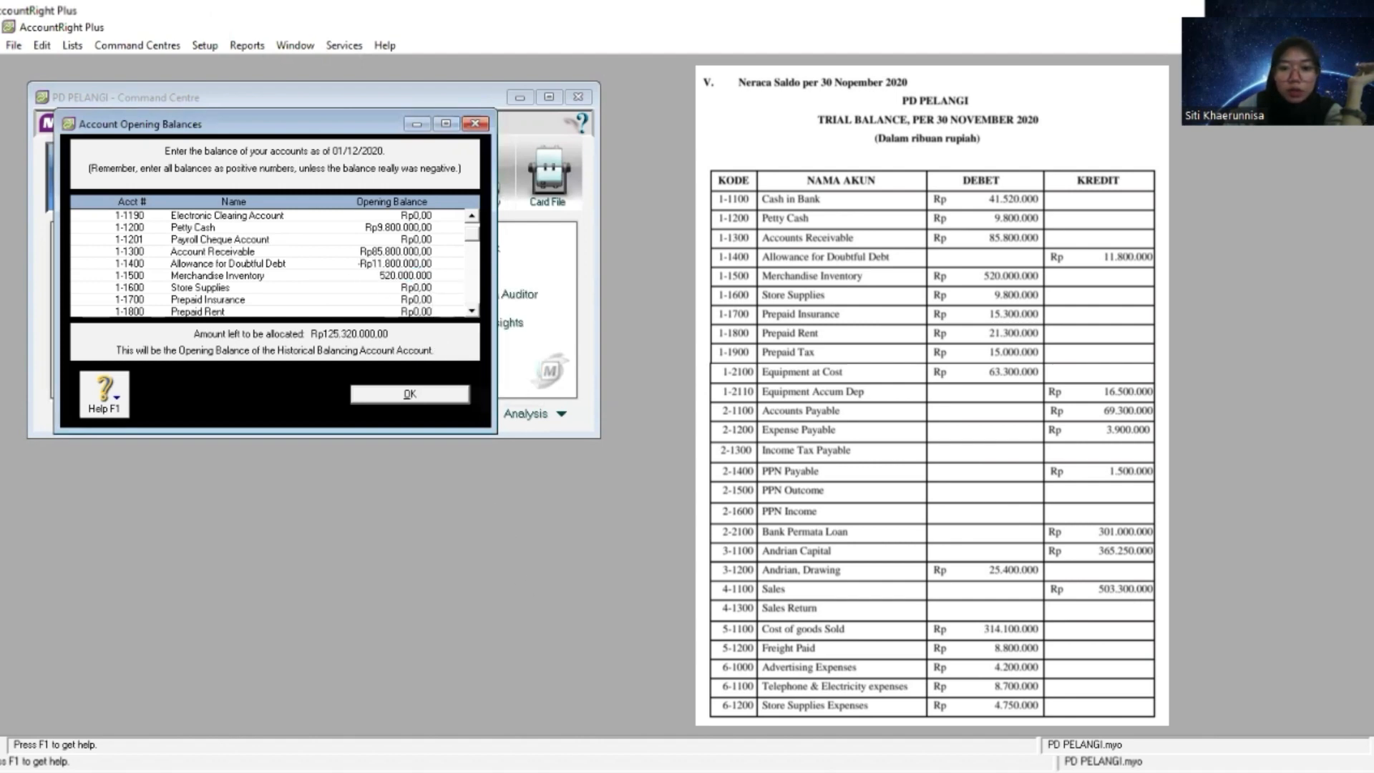
- Copy the Store Supplies amount from the trial balance and set the 1-1600 opening balance to 9.800.000
{"action": "key", "text": "alt+Tab"}
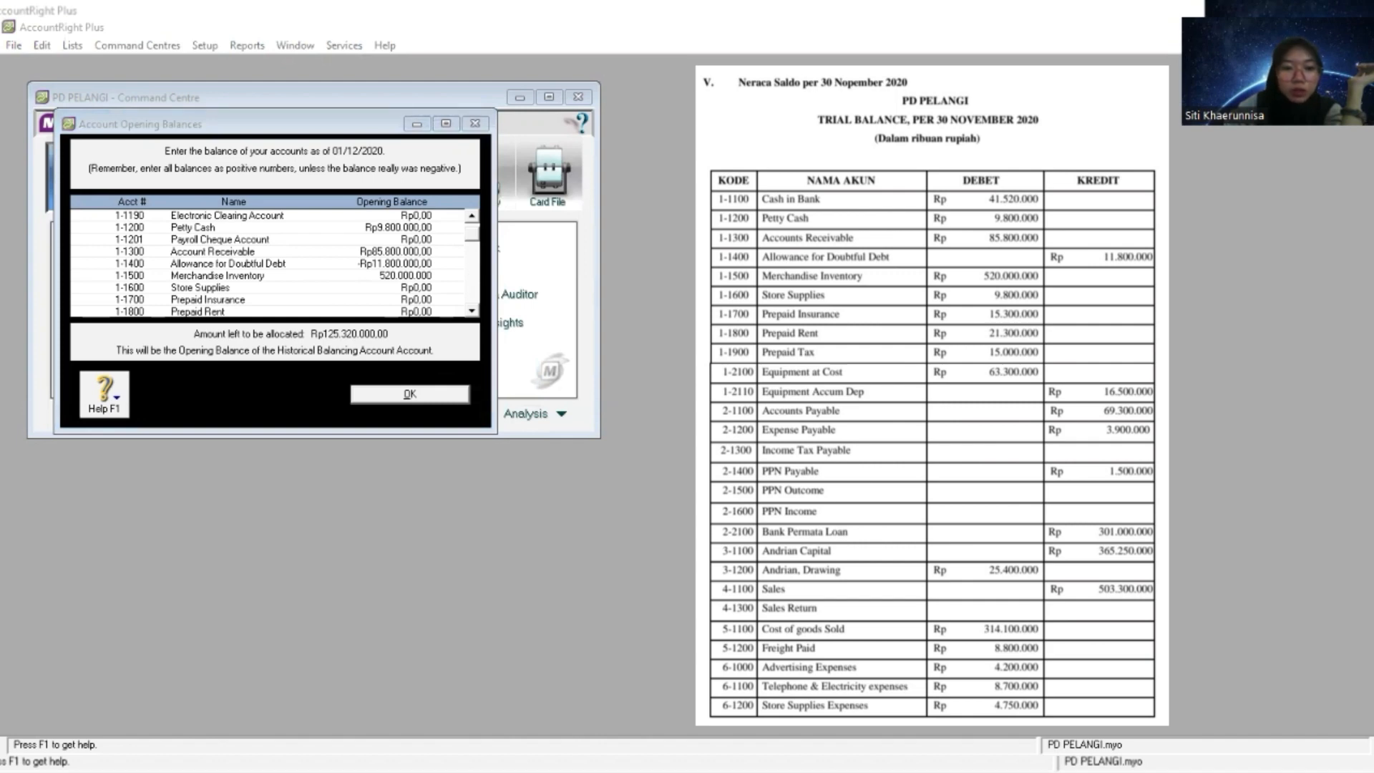
{"action": "left_click", "coordinate": [421, 287]}
{"action": "right_click", "coordinate": [421, 286]}
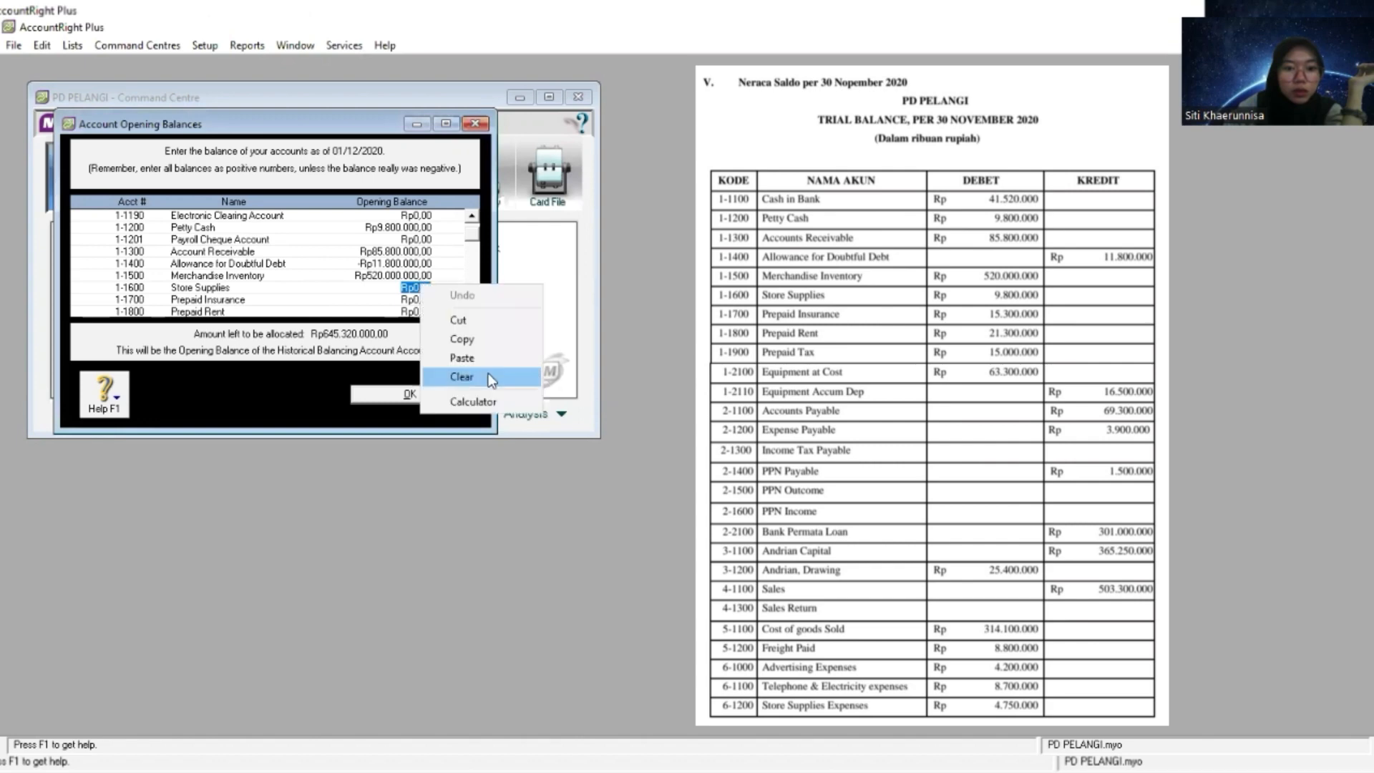
{"action": "left_click", "coordinate": [495, 351]}
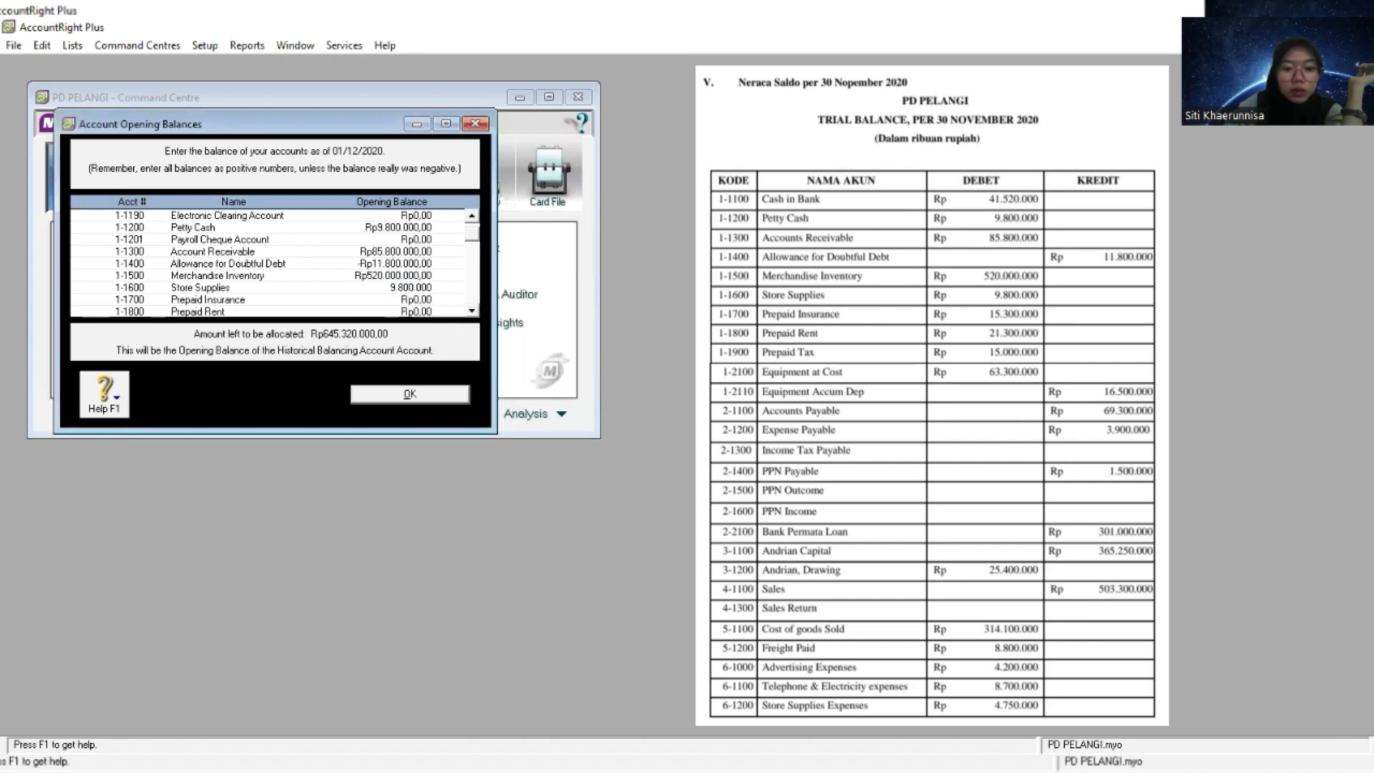
- Copy the Prepaid Insurance amount from the trial balance and set the 1-1700 opening balance to 15.300.000
{"action": "key", "text": "alt+Tab"}
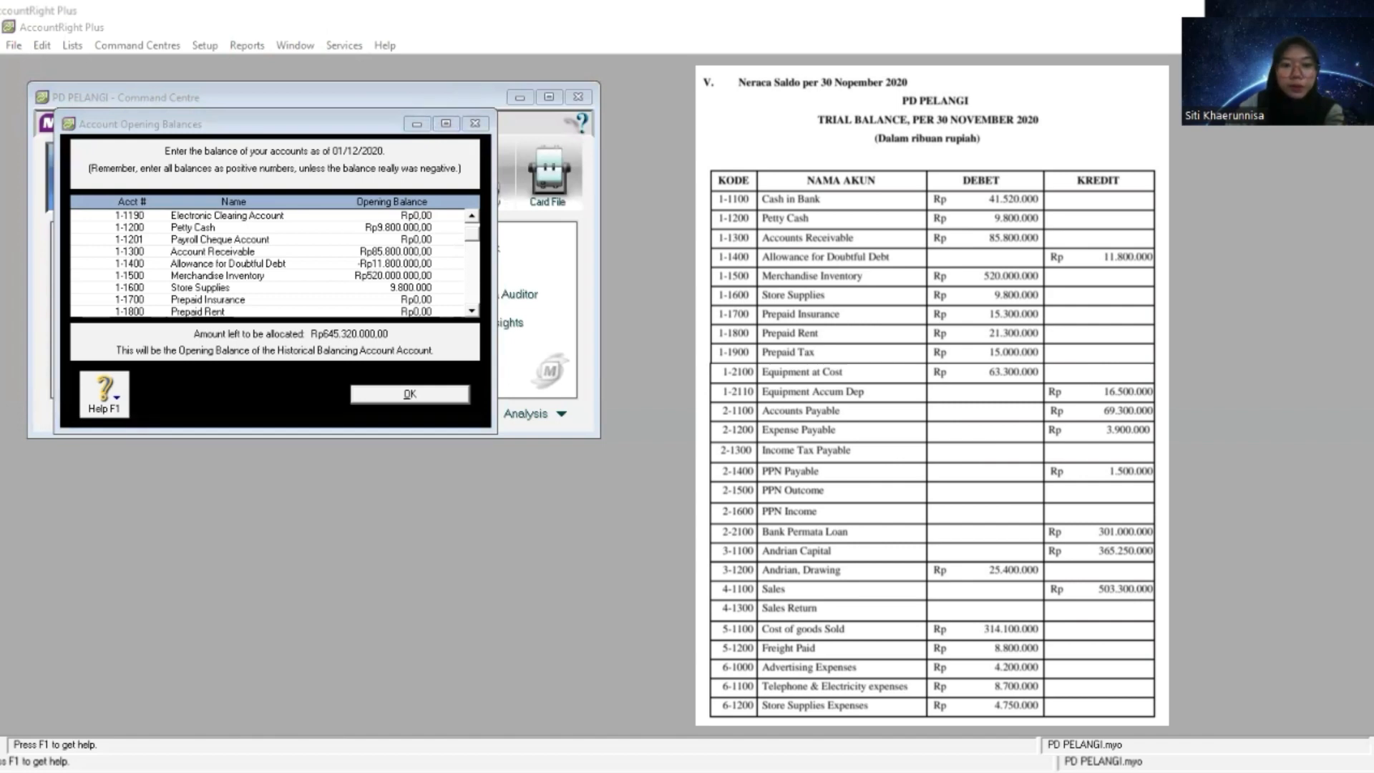
{"action": "left_click", "coordinate": [403, 297]}
{"action": "left_click", "coordinate": [404, 299]}
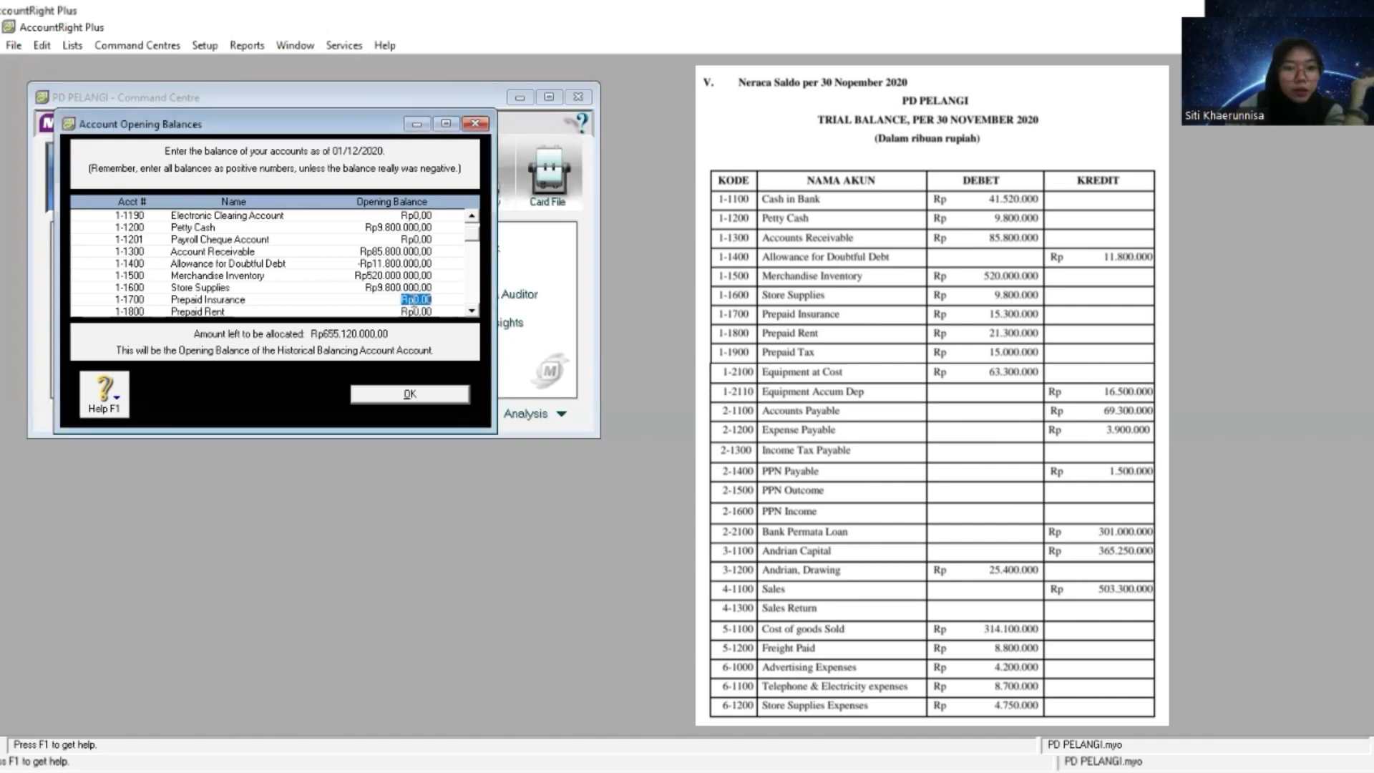
{"action": "right_click", "coordinate": [413, 301]}
{"action": "left_click", "coordinate": [458, 342]}
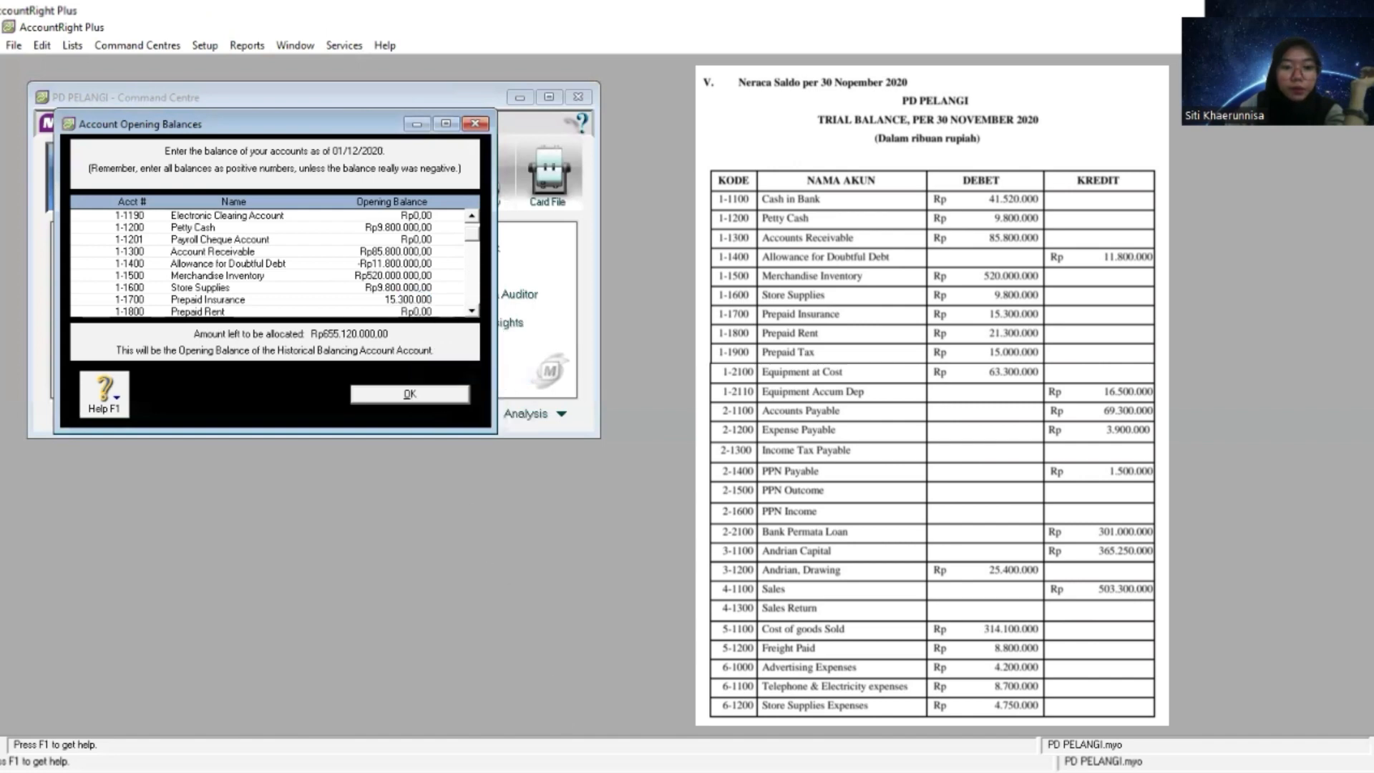
- Copy the Prepaid Rent amount from the trial balance and set the 1-1800 opening balance to 21.300.000
{"action": "key", "text": "alt+Tab"}
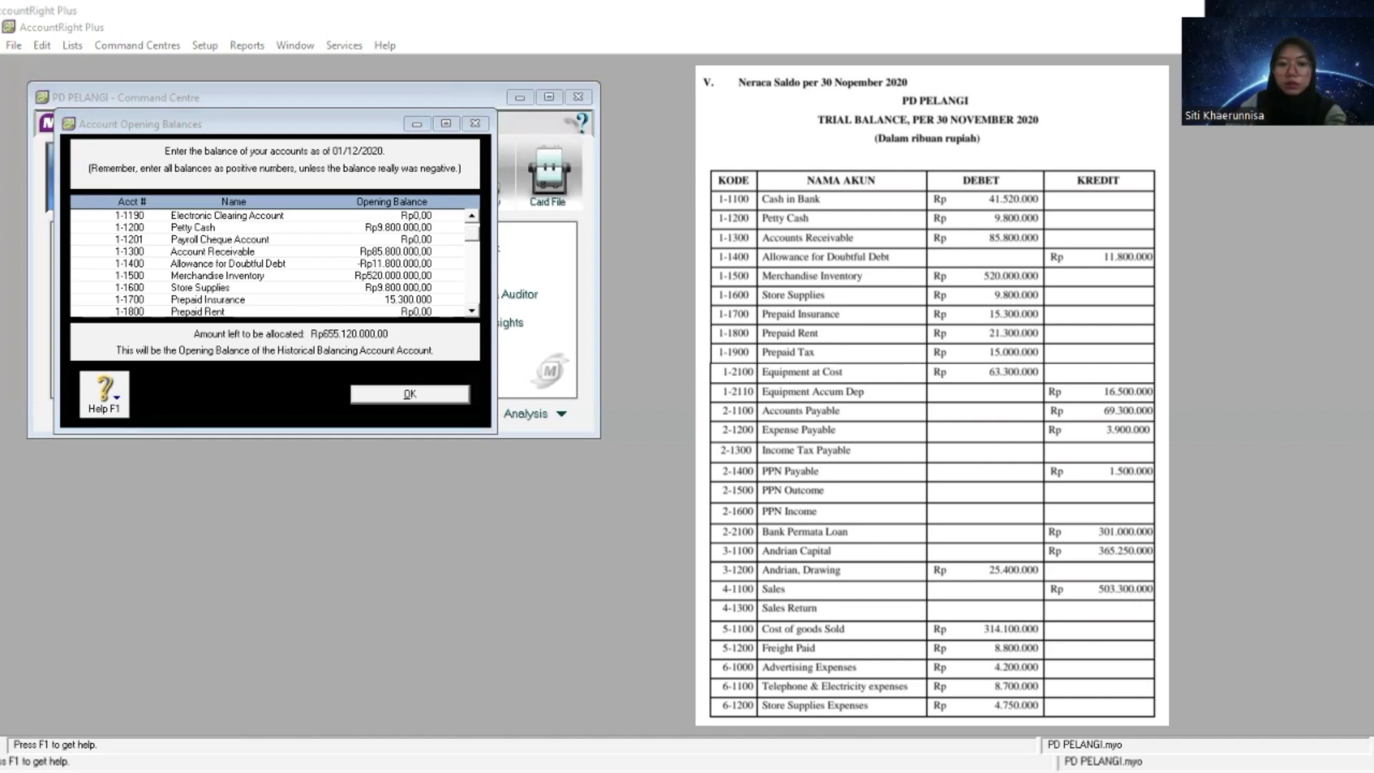
{"action": "key", "text": "alt+Tab"}
{"action": "left_click", "coordinate": [472, 311]}
{"action": "left_click", "coordinate": [473, 311]}
{"action": "left_click", "coordinate": [473, 312]}
{"action": "left_click", "coordinate": [473, 311]}
{"action": "left_click", "coordinate": [472, 311]}
{"action": "left_click", "coordinate": [473, 312]}
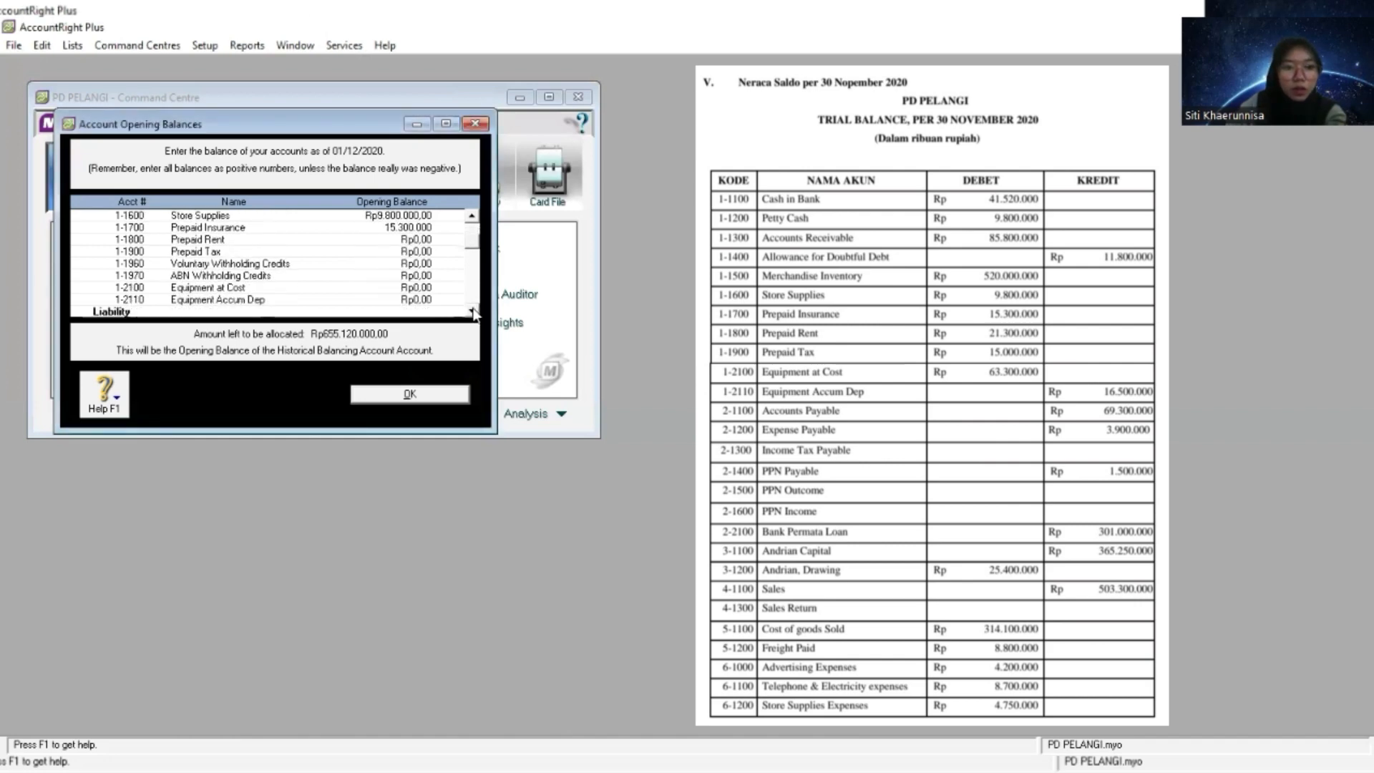
{"action": "left_click", "coordinate": [425, 241]}
{"action": "right_click", "coordinate": [425, 240]}
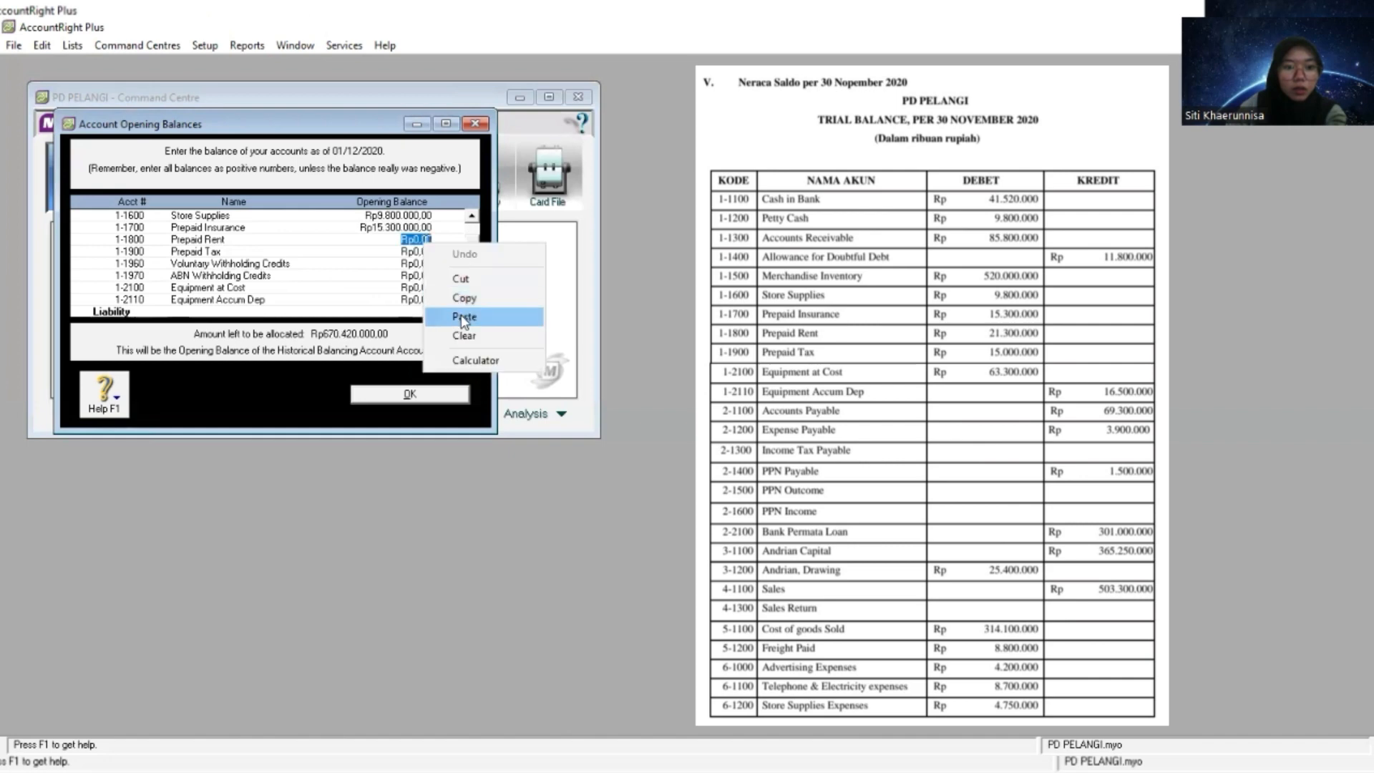
{"action": "left_click", "coordinate": [465, 309]}
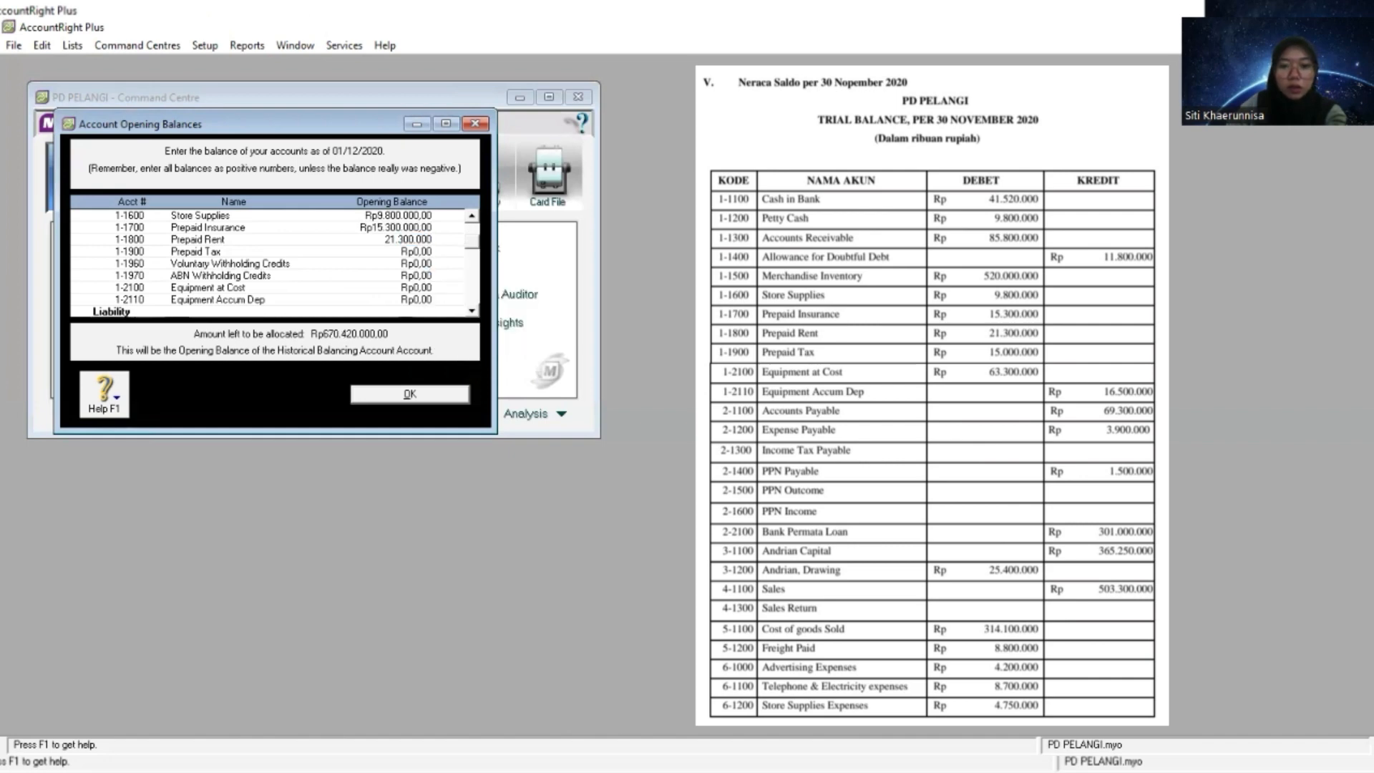
- Copy the Prepaid Tax amount from the trial balance and set the 1-1900 opening balance to 15.000.000
{"action": "key", "text": "alt+Tab"}
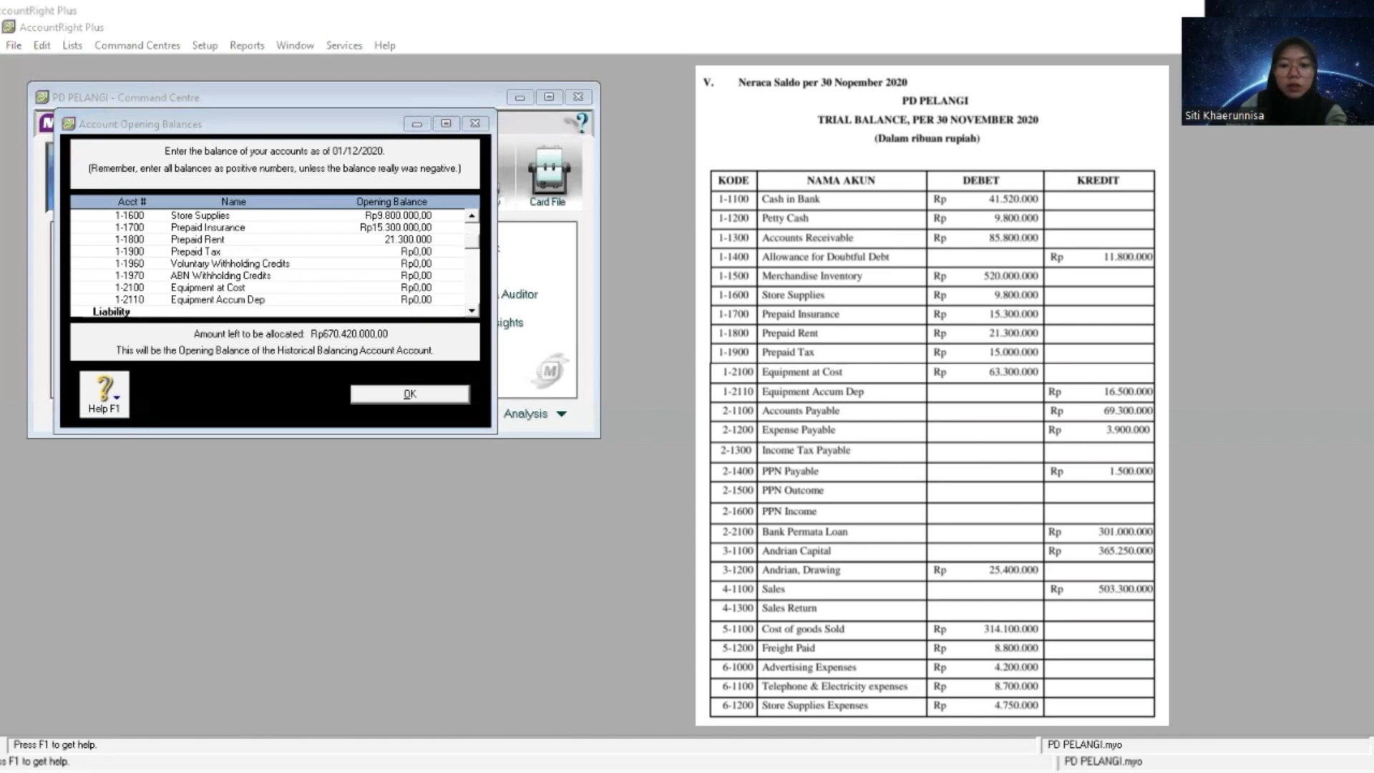
{"action": "key", "text": "alt+Tab"}
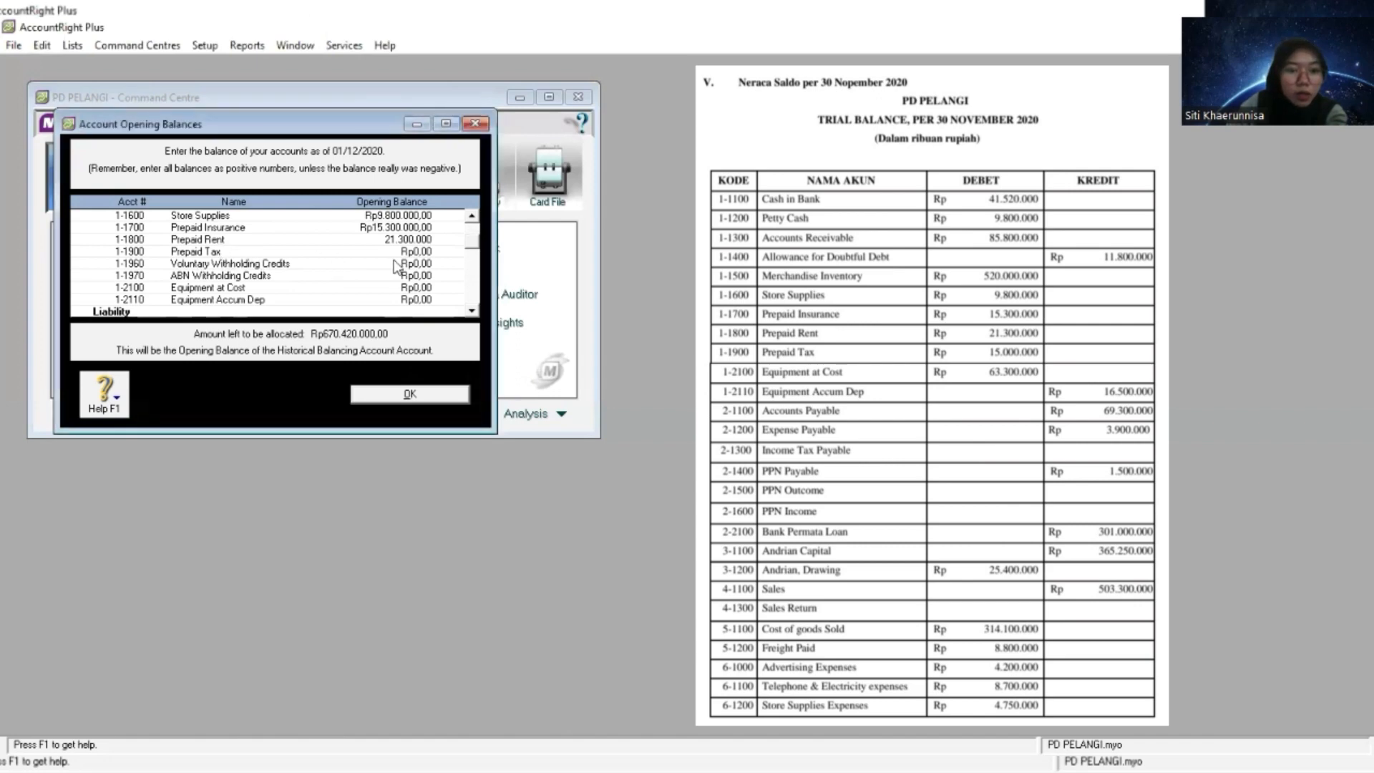
{"action": "left_click", "coordinate": [424, 252]}
{"action": "right_click", "coordinate": [424, 252]}
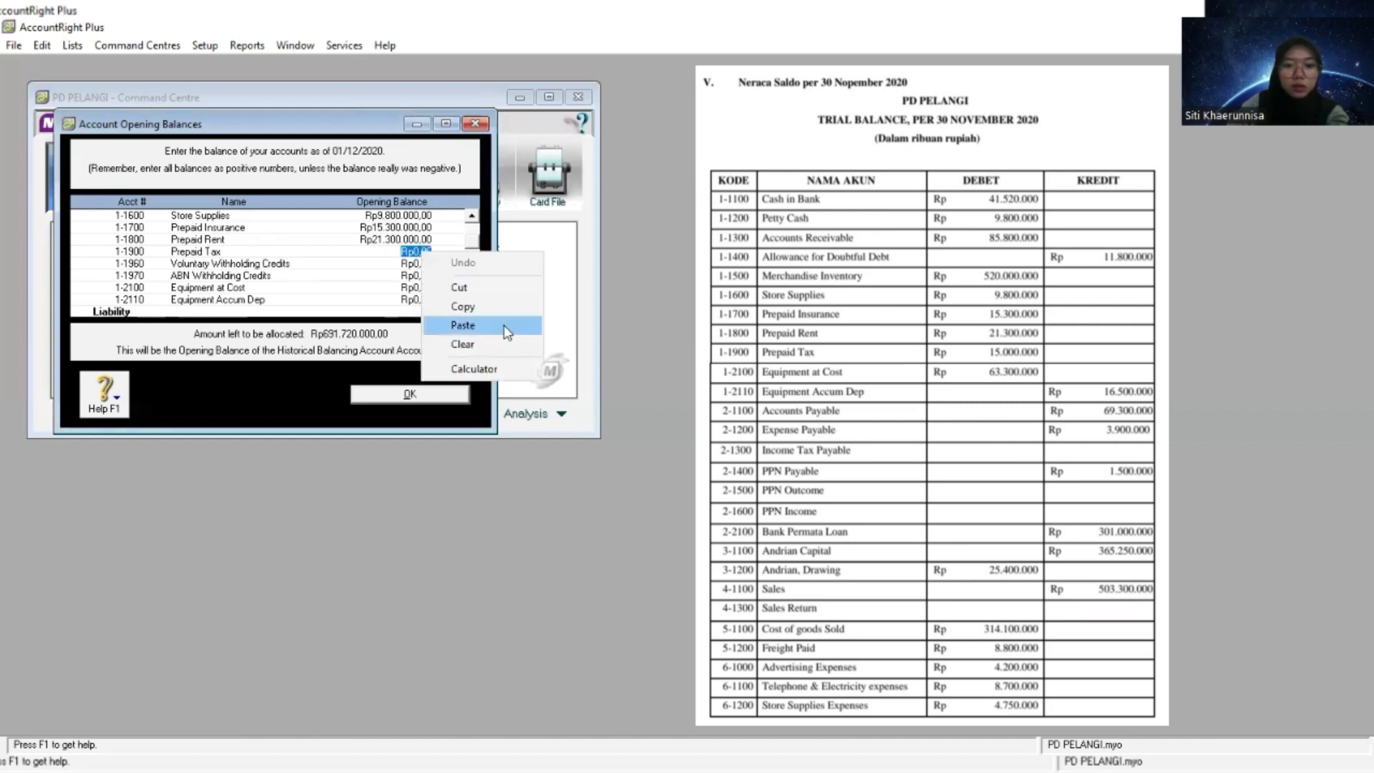
{"action": "left_click", "coordinate": [503, 325]}
- Copy the Equipment at Cost amount from the trial balance and set the 1-2100 opening balance to 63.300.000
{"action": "key", "text": "alt+Tab"}
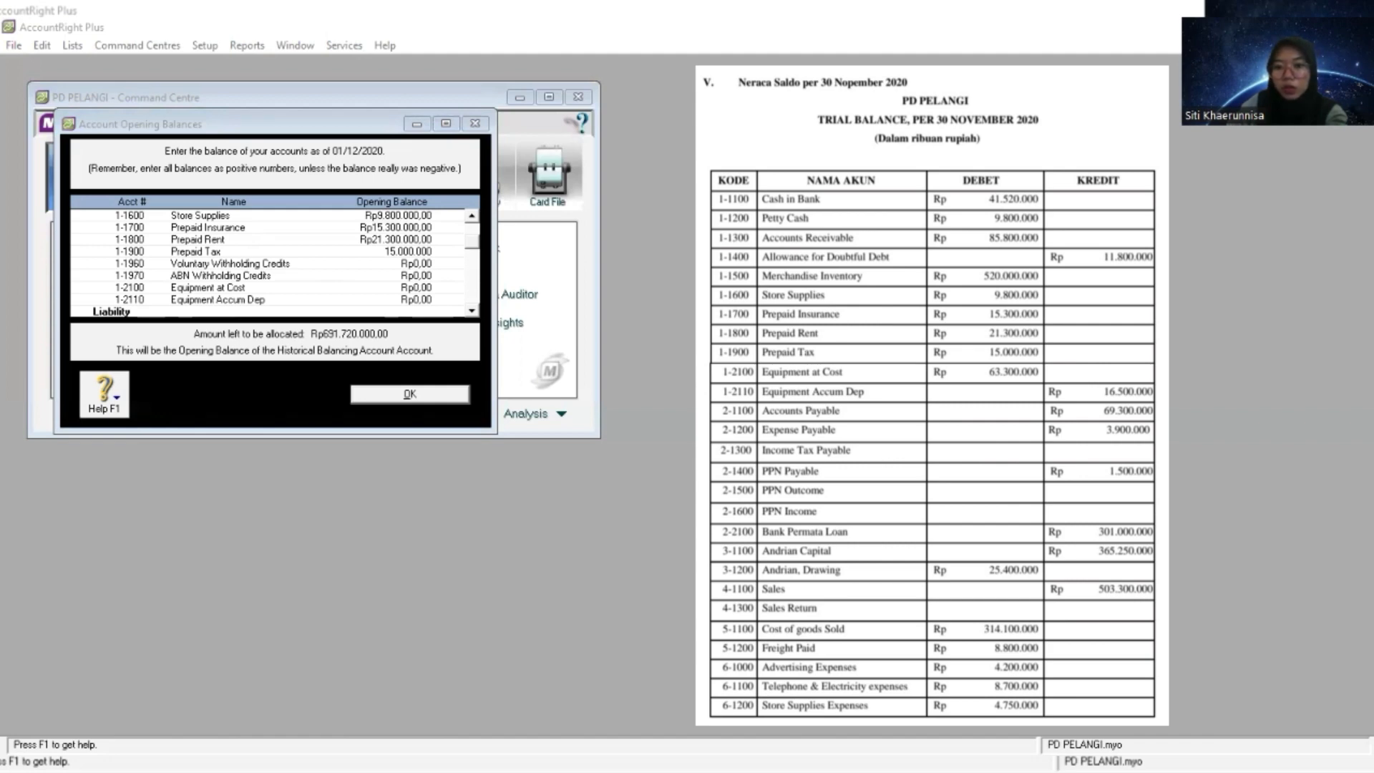
{"action": "key", "text": "alt+Tab"}
{"action": "key", "text": "Tab"}
{"action": "left_click", "coordinate": [418, 287]}
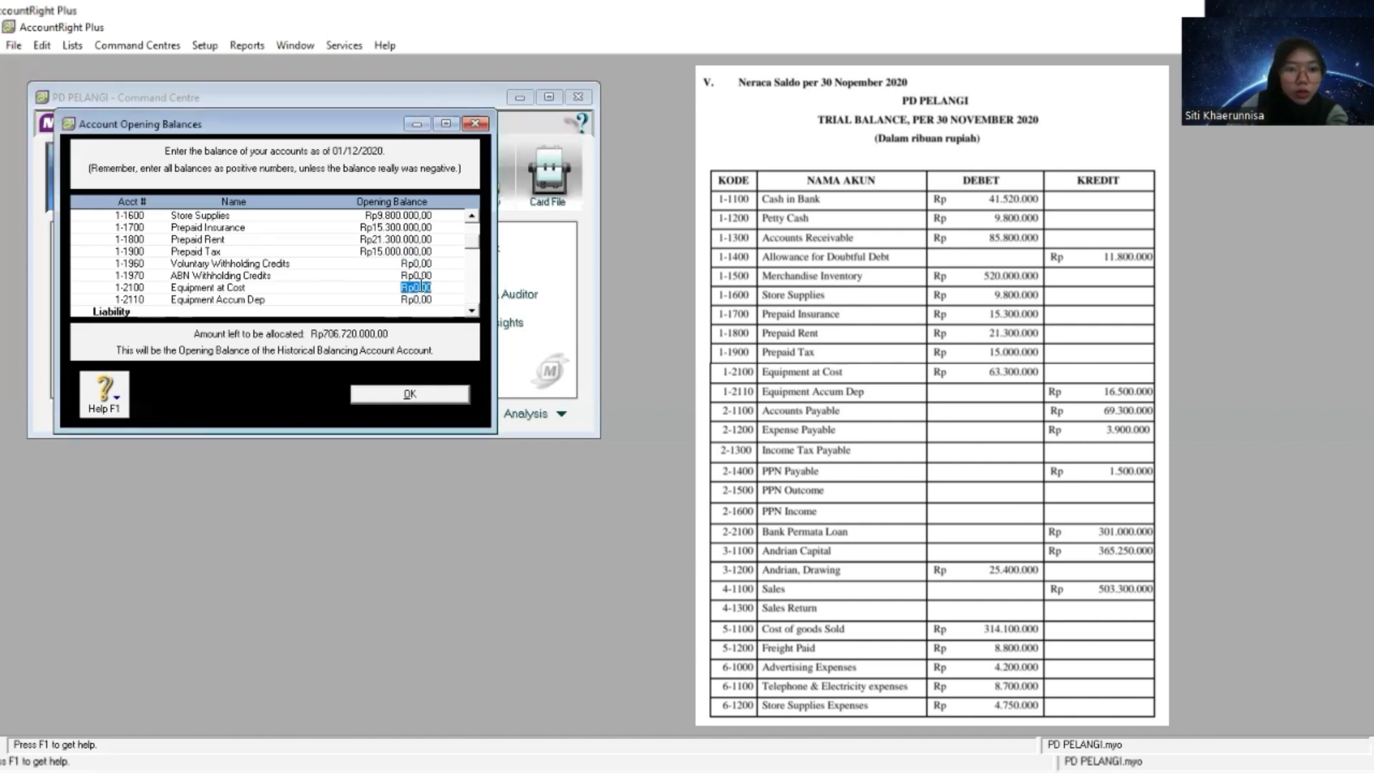
{"action": "right_click", "coordinate": [426, 289]}
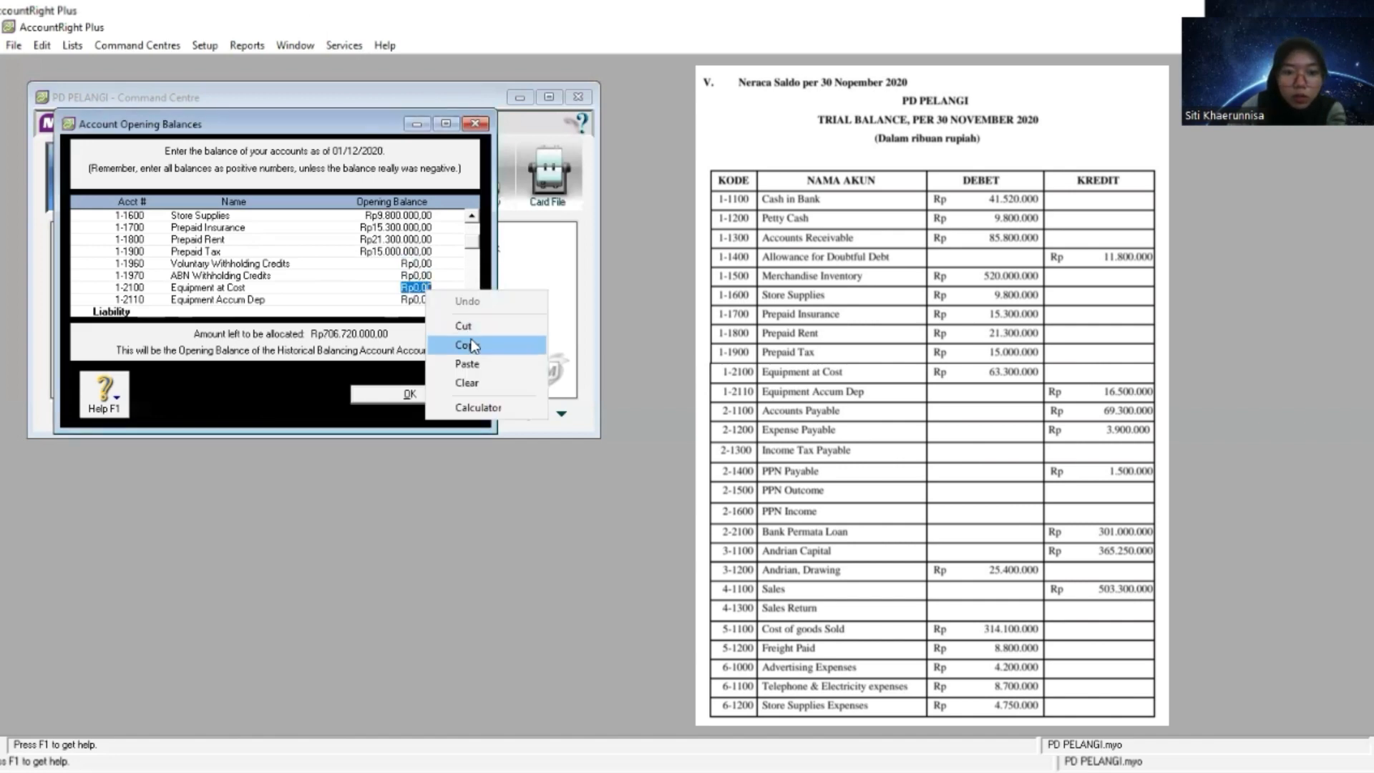
{"action": "left_click", "coordinate": [475, 365]}
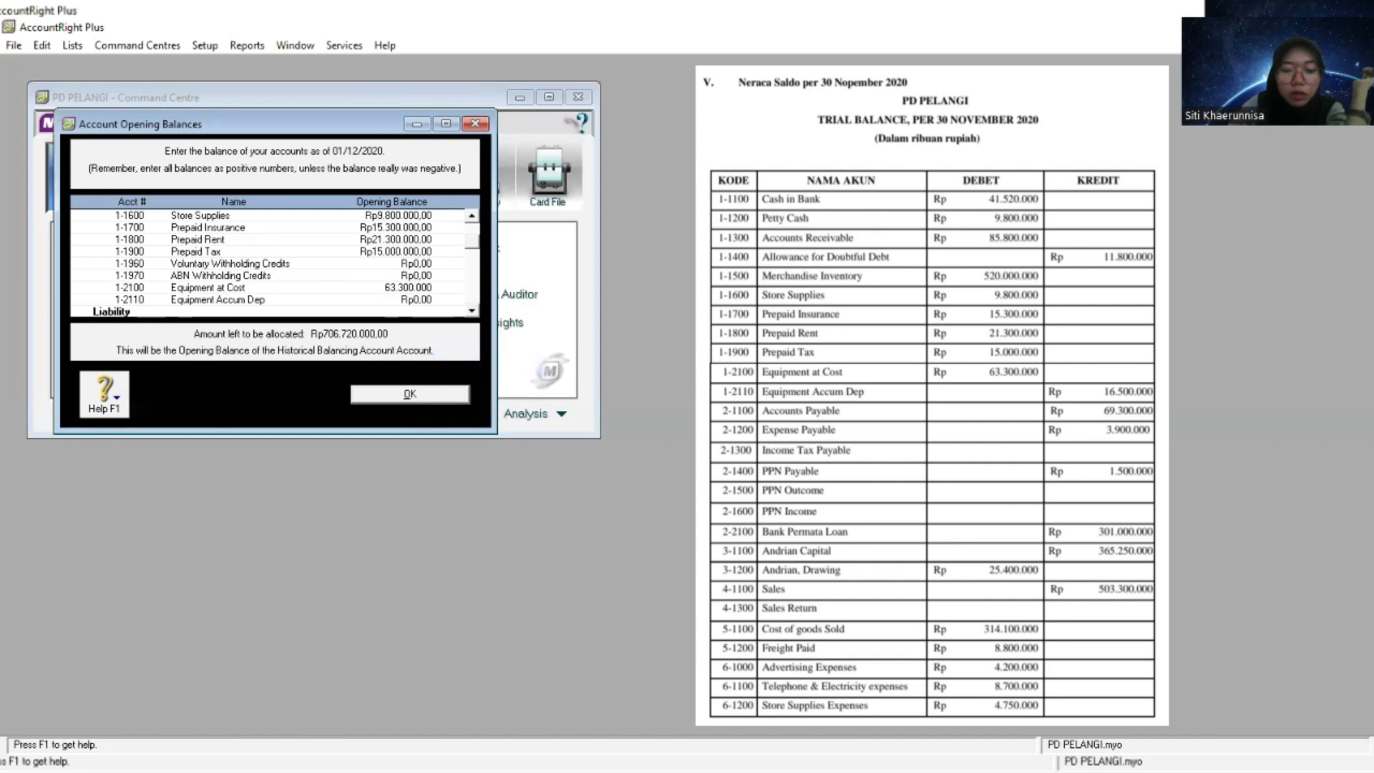
- Set the 1-2110 Equipment Accum Dep opening balance to -16.500.000, copied from the trial balance as a negative amount
{"action": "key", "text": "alt+Tab"}
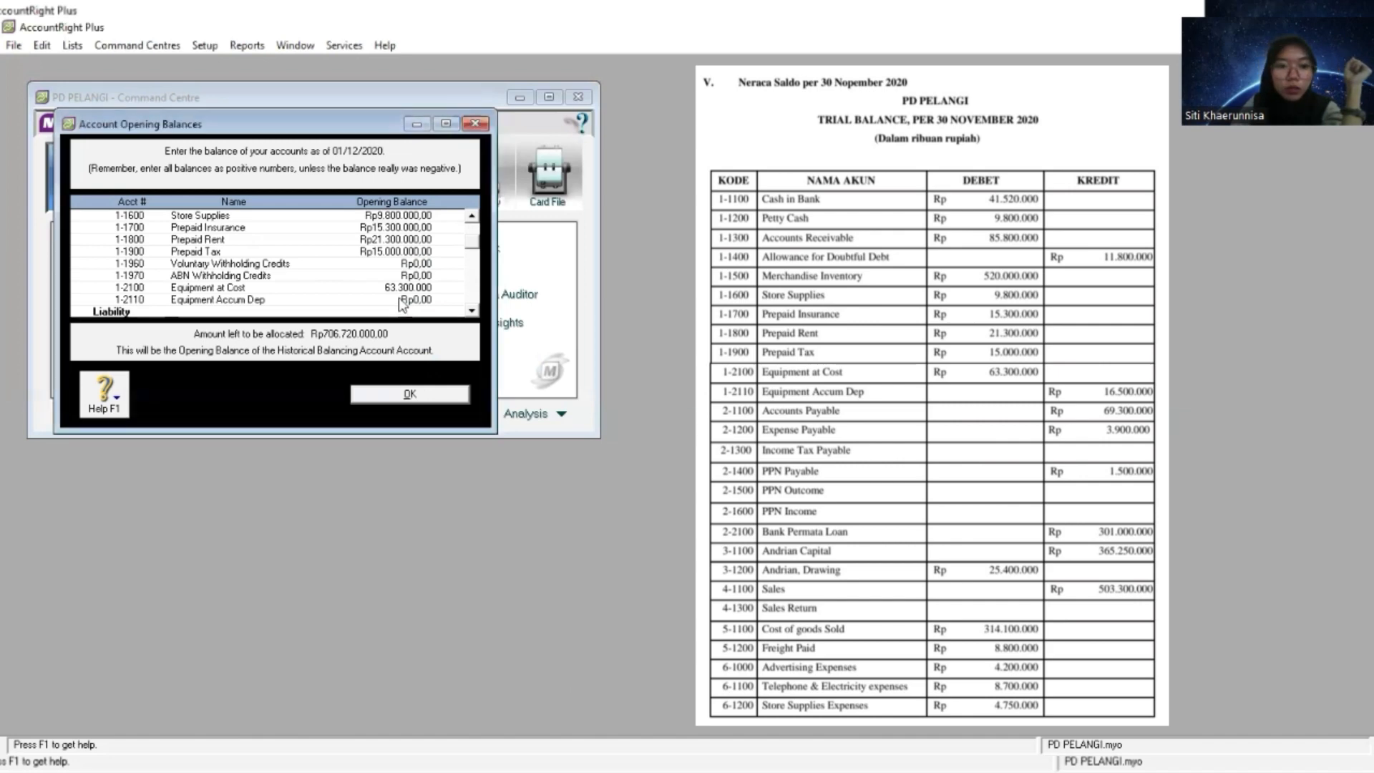
{"action": "left_click", "coordinate": [421, 299]}
{"action": "key", "text": "BackSpace"}
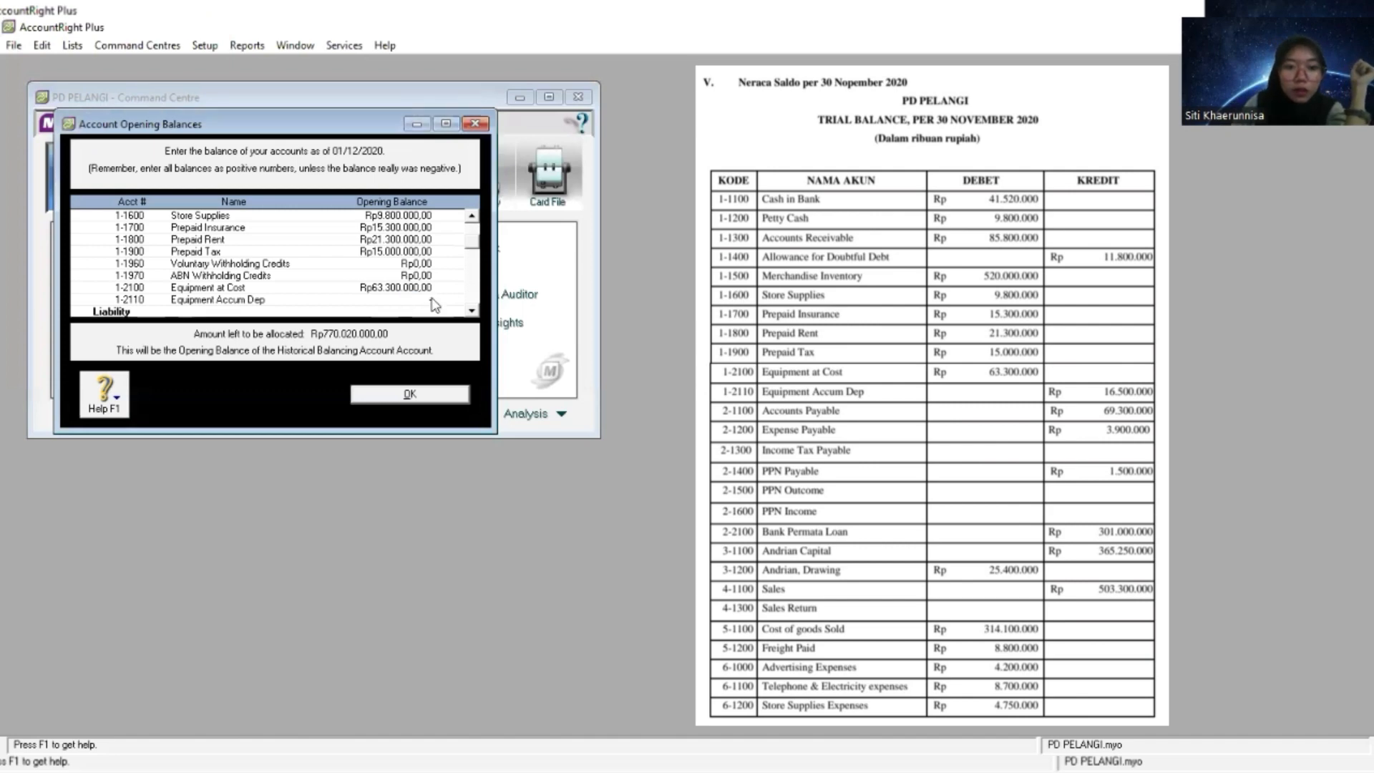
{"action": "right_click", "coordinate": [429, 302]}
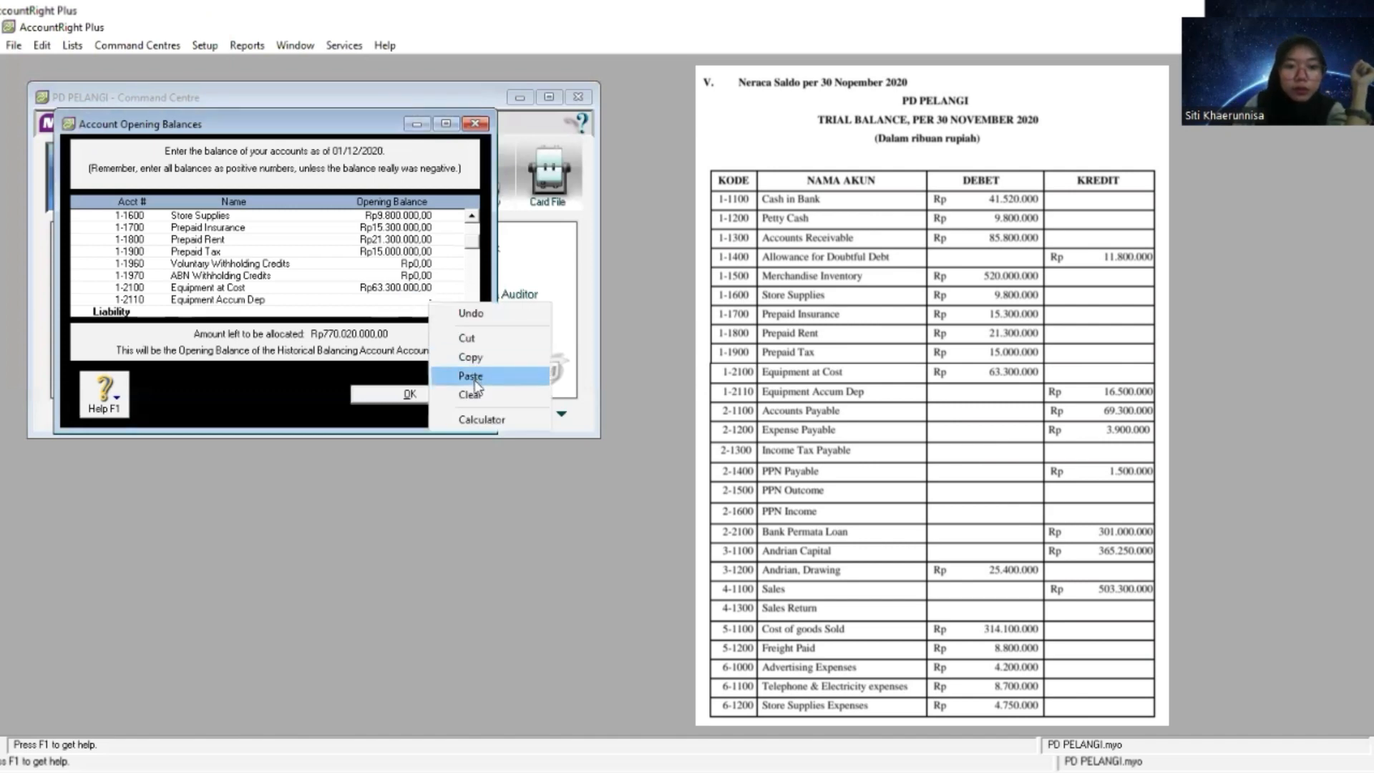
{"action": "left_click", "coordinate": [474, 381]}
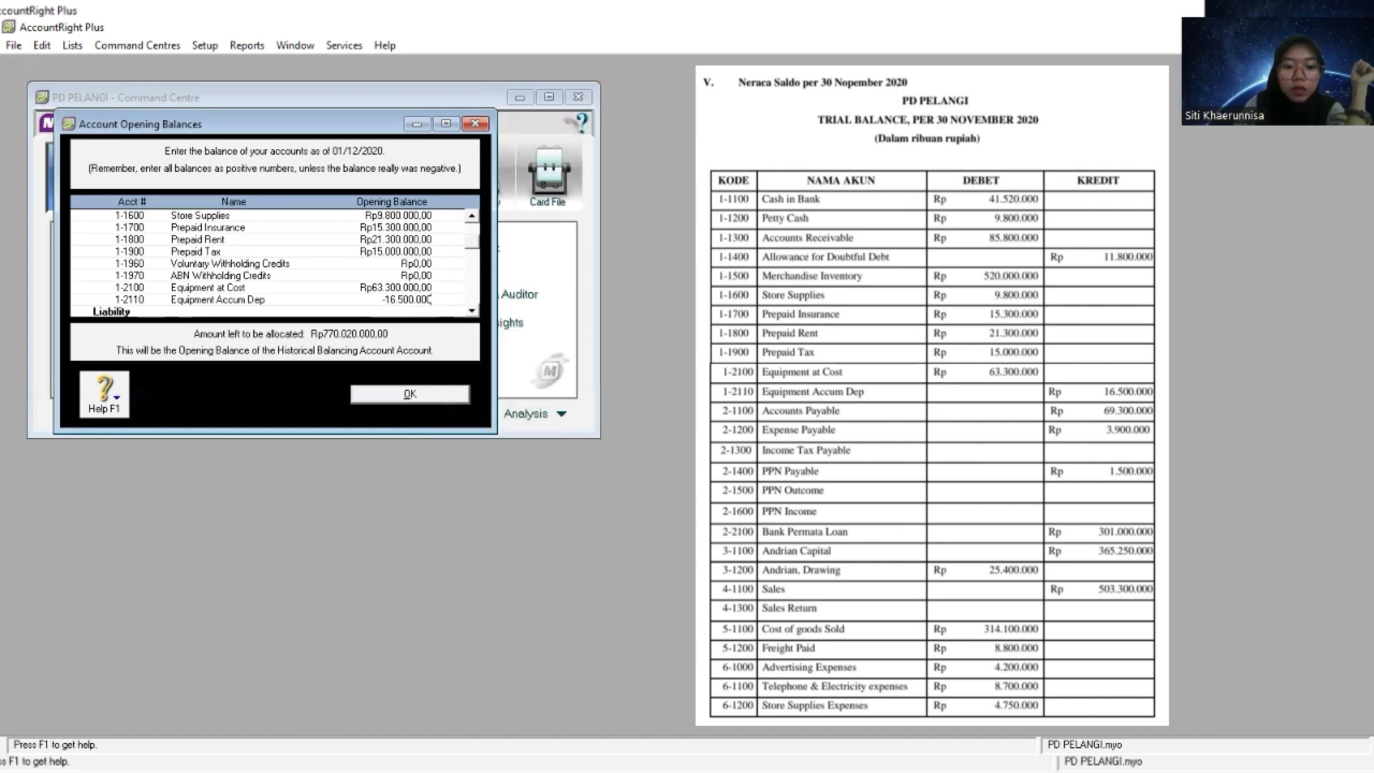
- Copy the Accounts Payable amount from the trial balance and set the 2-1100 opening balance to 69.300.000
{"action": "key", "text": "alt+Tab"}
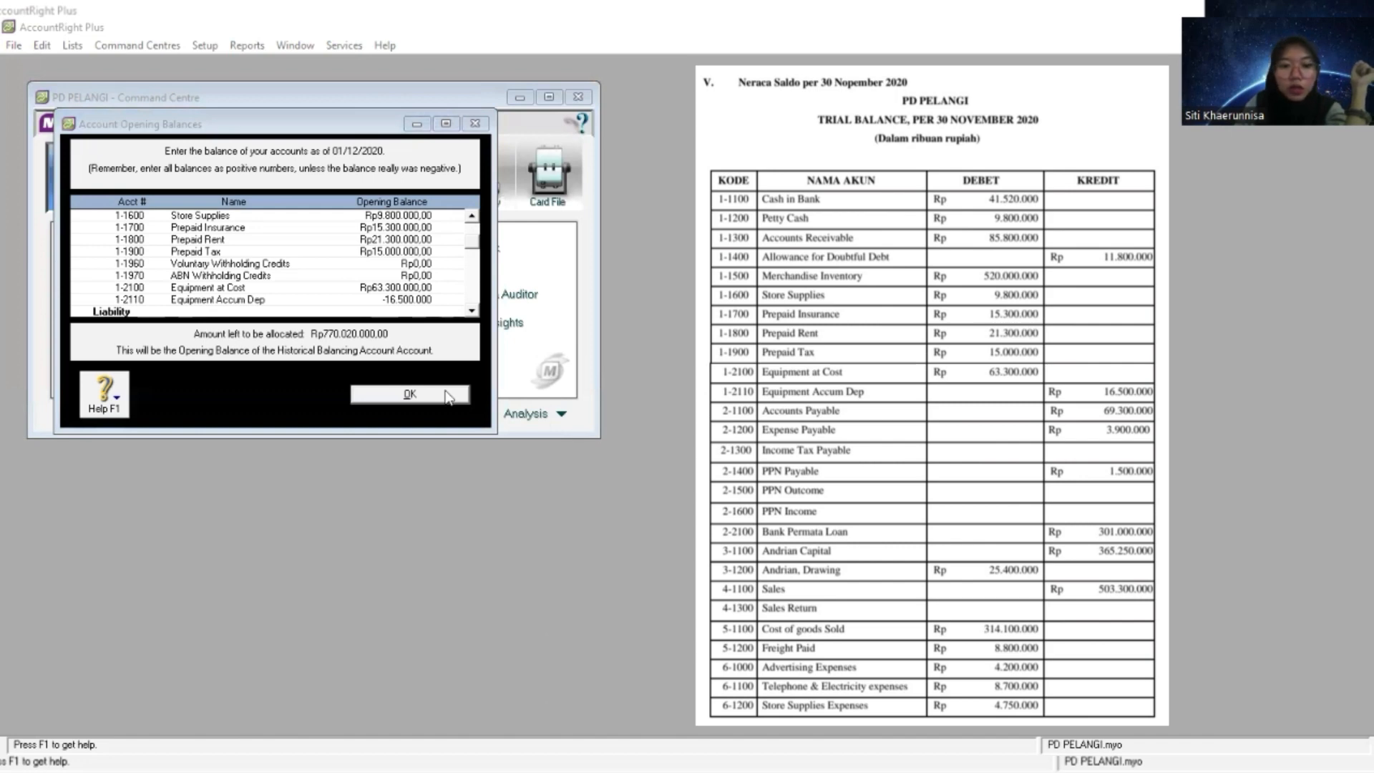
{"action": "scroll", "coordinate": [402, 261], "scroll_direction": "down", "scroll_amount": 1}
{"action": "left_click", "coordinate": [402, 262]}
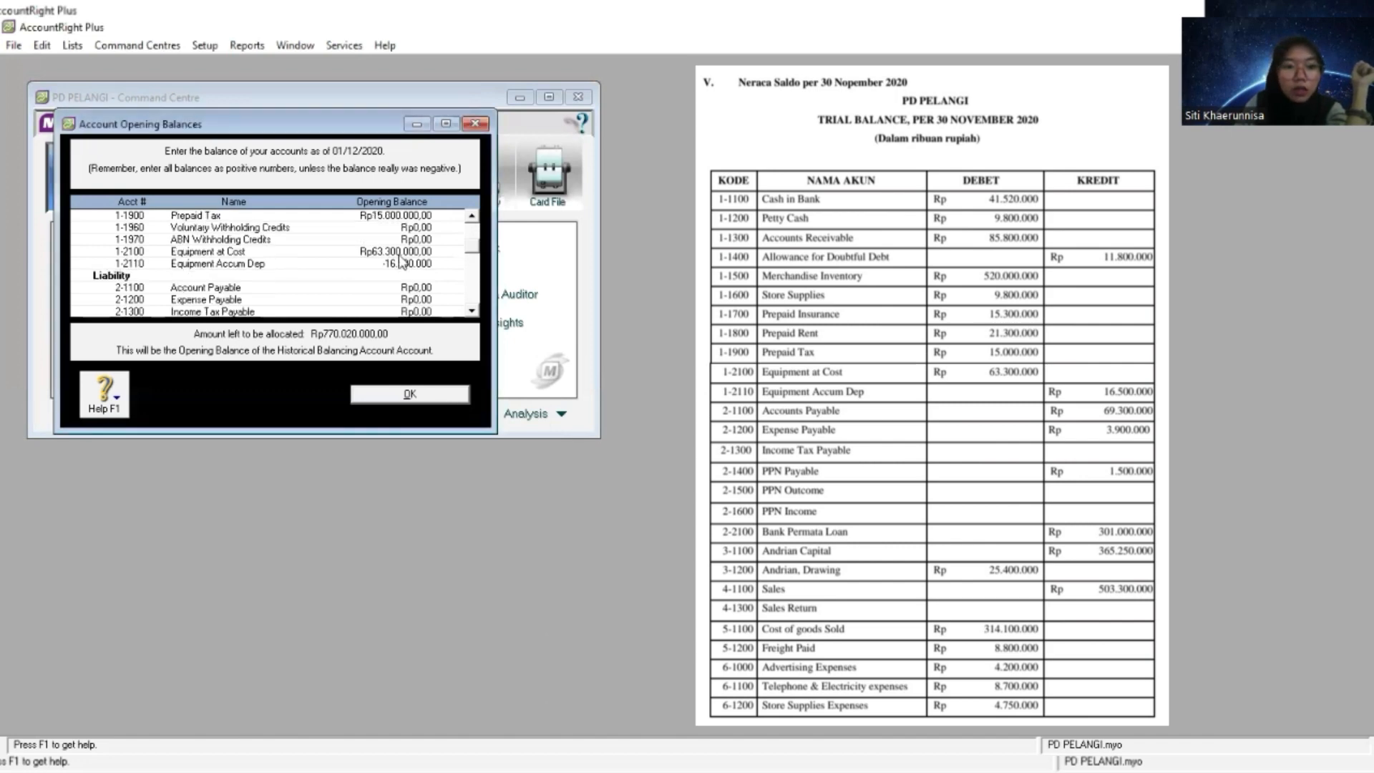
{"action": "left_click", "coordinate": [427, 287]}
{"action": "right_click", "coordinate": [428, 287]}
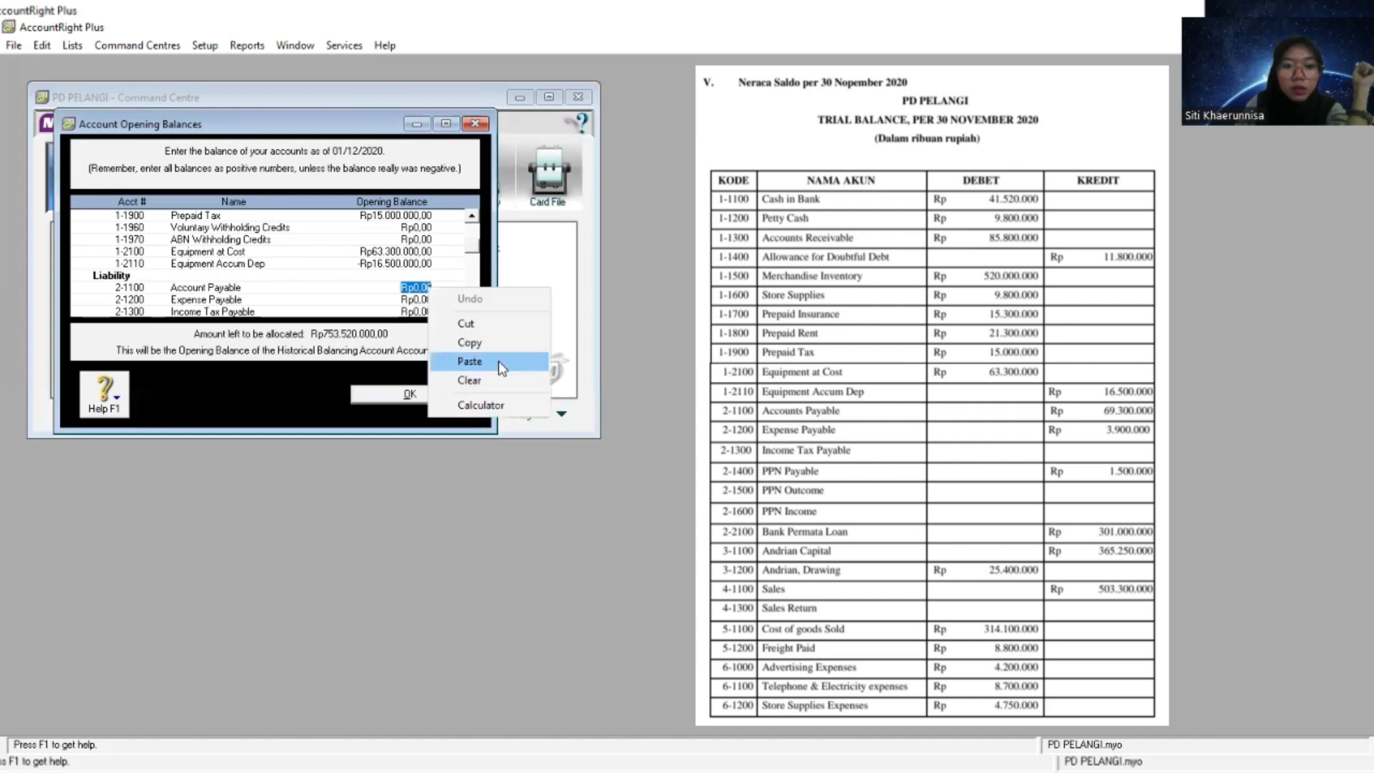
{"action": "left_click", "coordinate": [499, 364]}
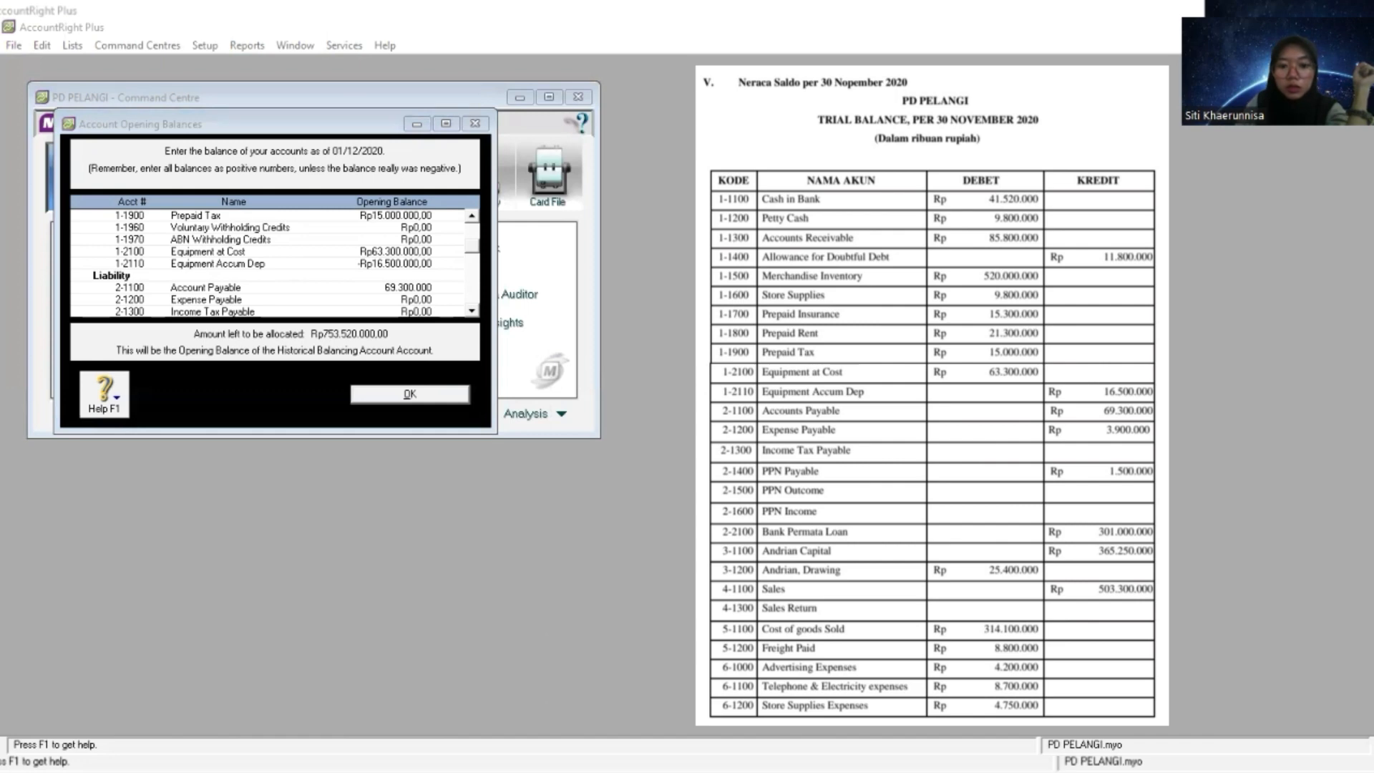
- Copy the Expense Payable amount from the trial balance and set the 2-1200 opening balance to 3.900.000
{"action": "left_click", "coordinate": [471, 311]}
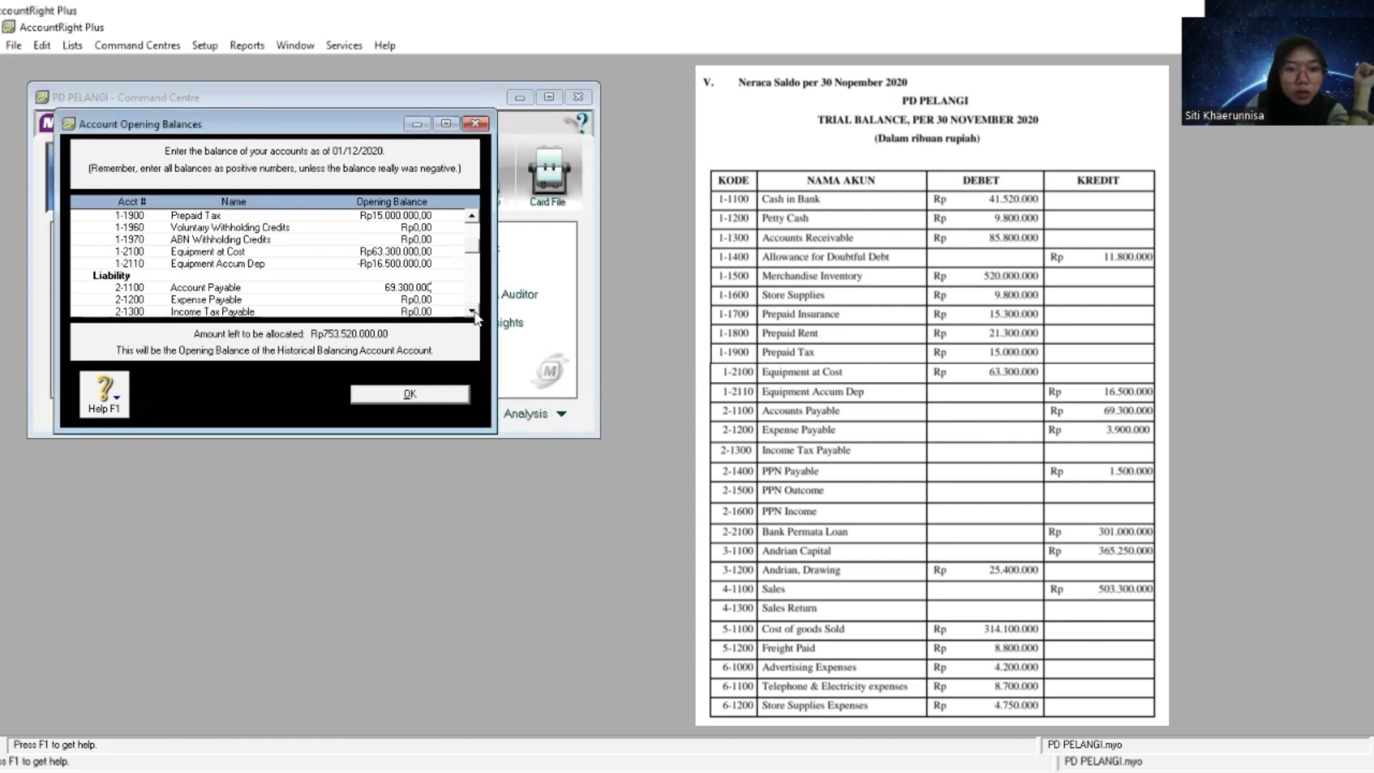
{"action": "scroll", "coordinate": [475, 318], "scroll_direction": "down", "scroll_amount": 1}
{"action": "scroll", "coordinate": [475, 318], "scroll_direction": "down", "scroll_amount": 1}
{"action": "left_click", "coordinate": [421, 252]}
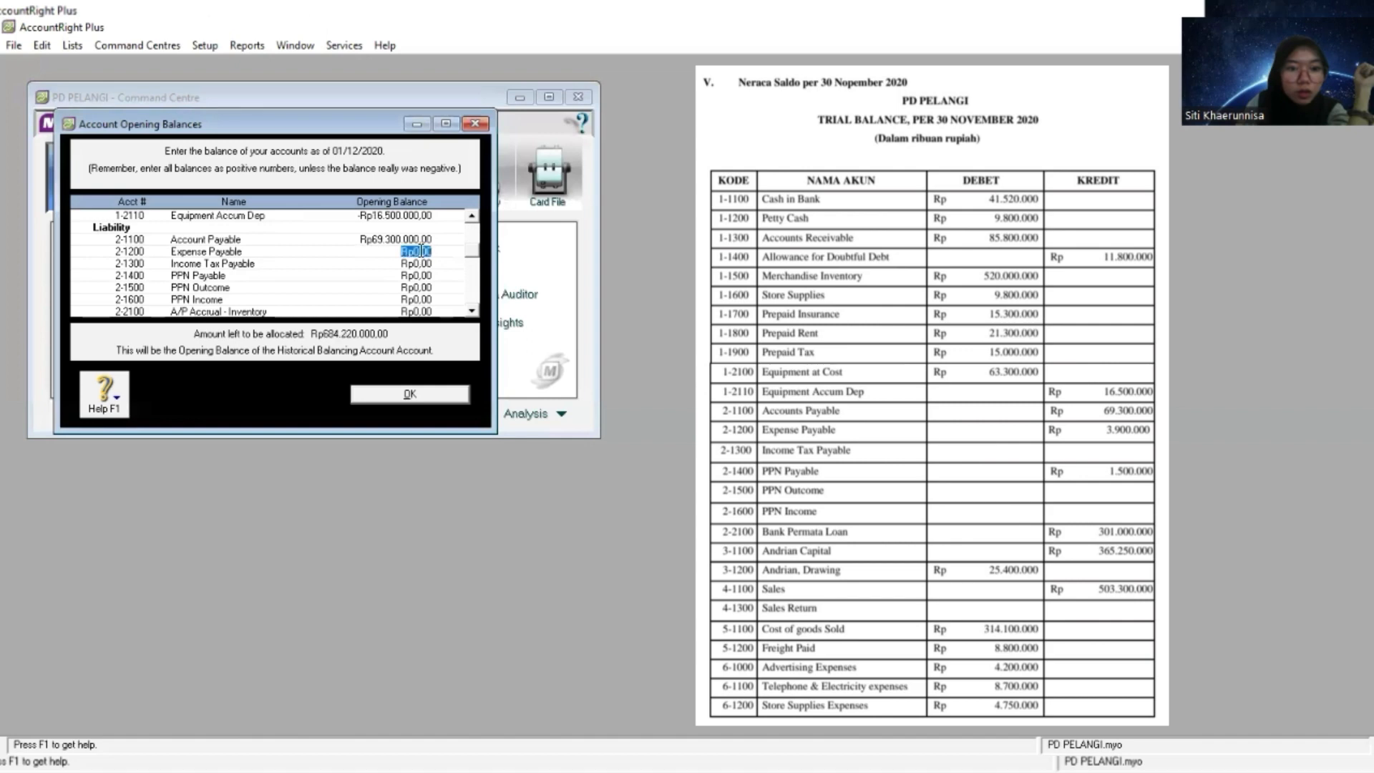
{"action": "right_click", "coordinate": [420, 251]}
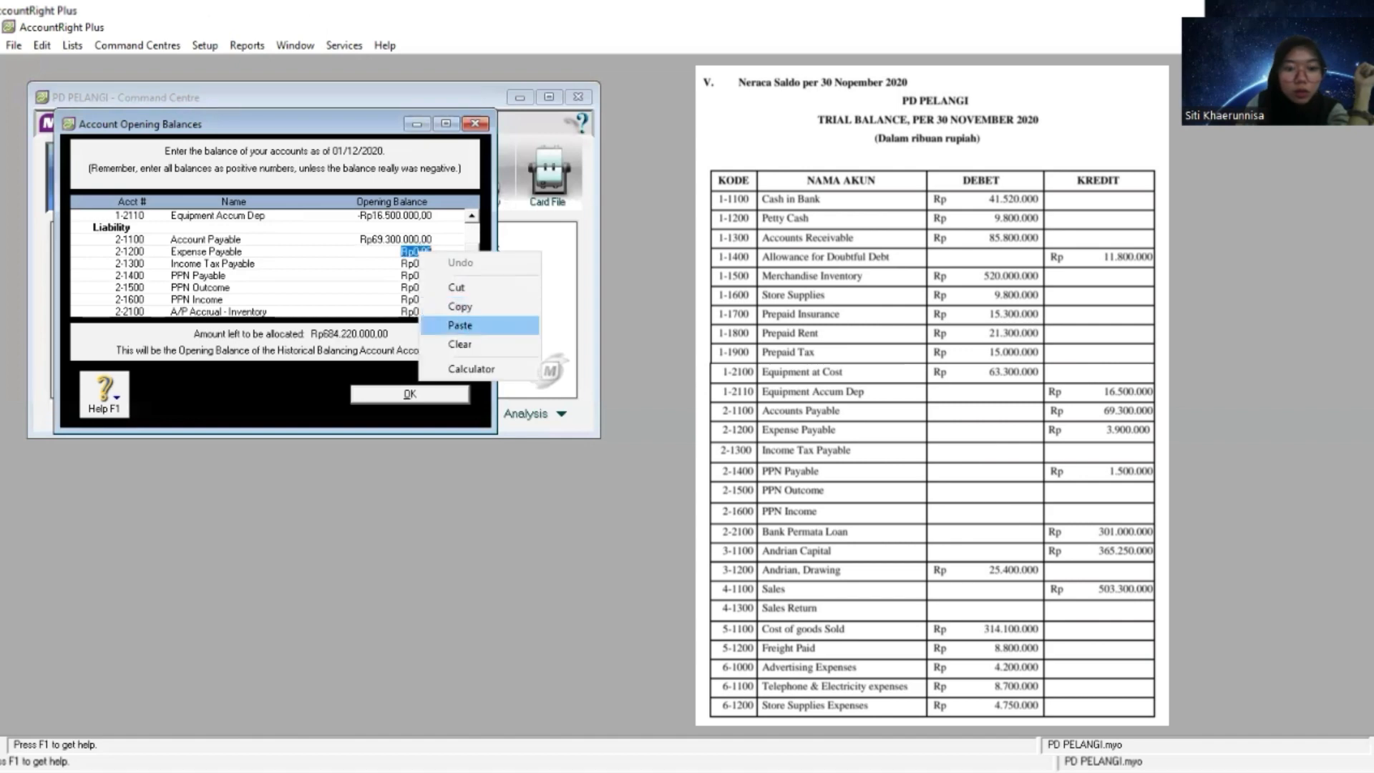
{"action": "left_click", "coordinate": [458, 325]}
- Copy the PPN Payable amount from the trial balance and set the 2-1400 opening balance to 1.500.000
{"action": "key", "text": "alt+Tab"}
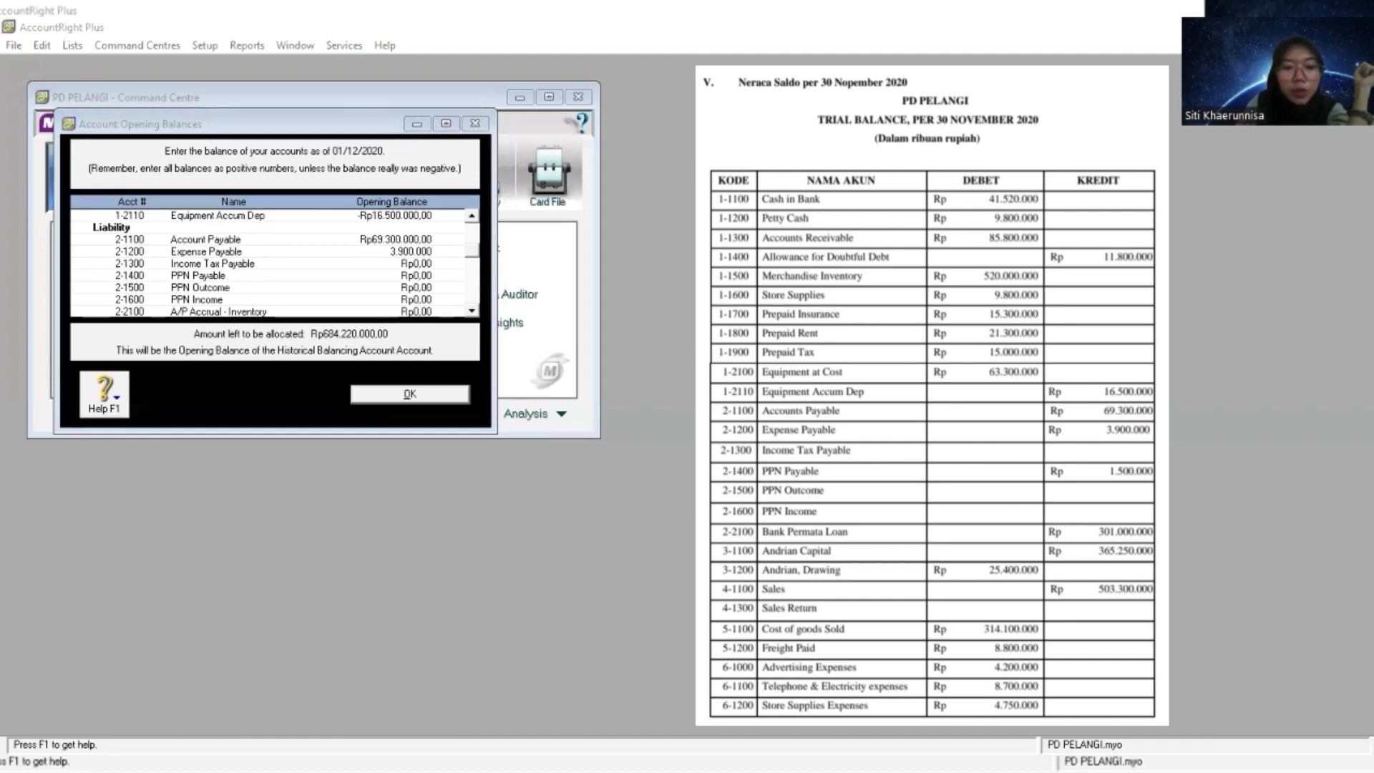
{"action": "left_click", "coordinate": [273, 298]}
{"action": "left_click", "coordinate": [415, 277]}
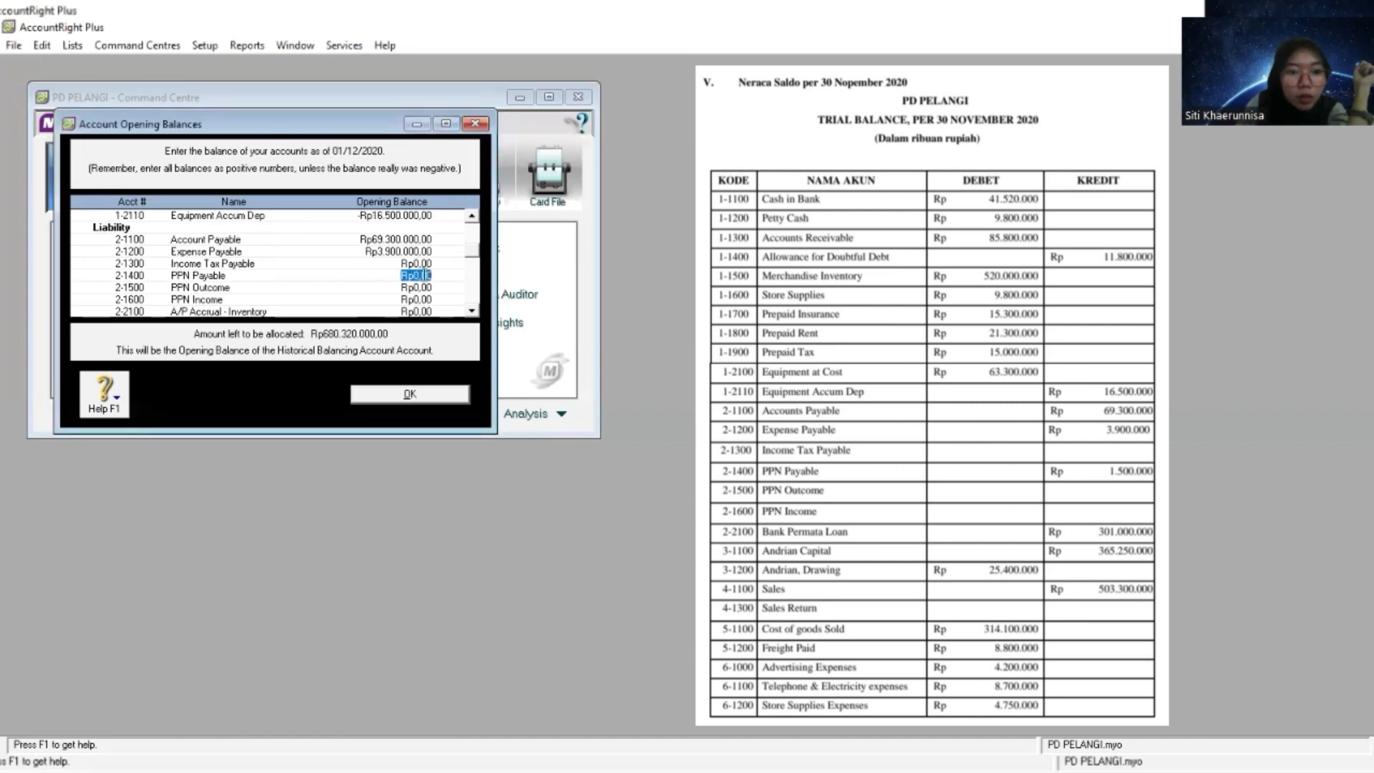
{"action": "right_click", "coordinate": [431, 276]}
{"action": "left_click", "coordinate": [472, 349]}
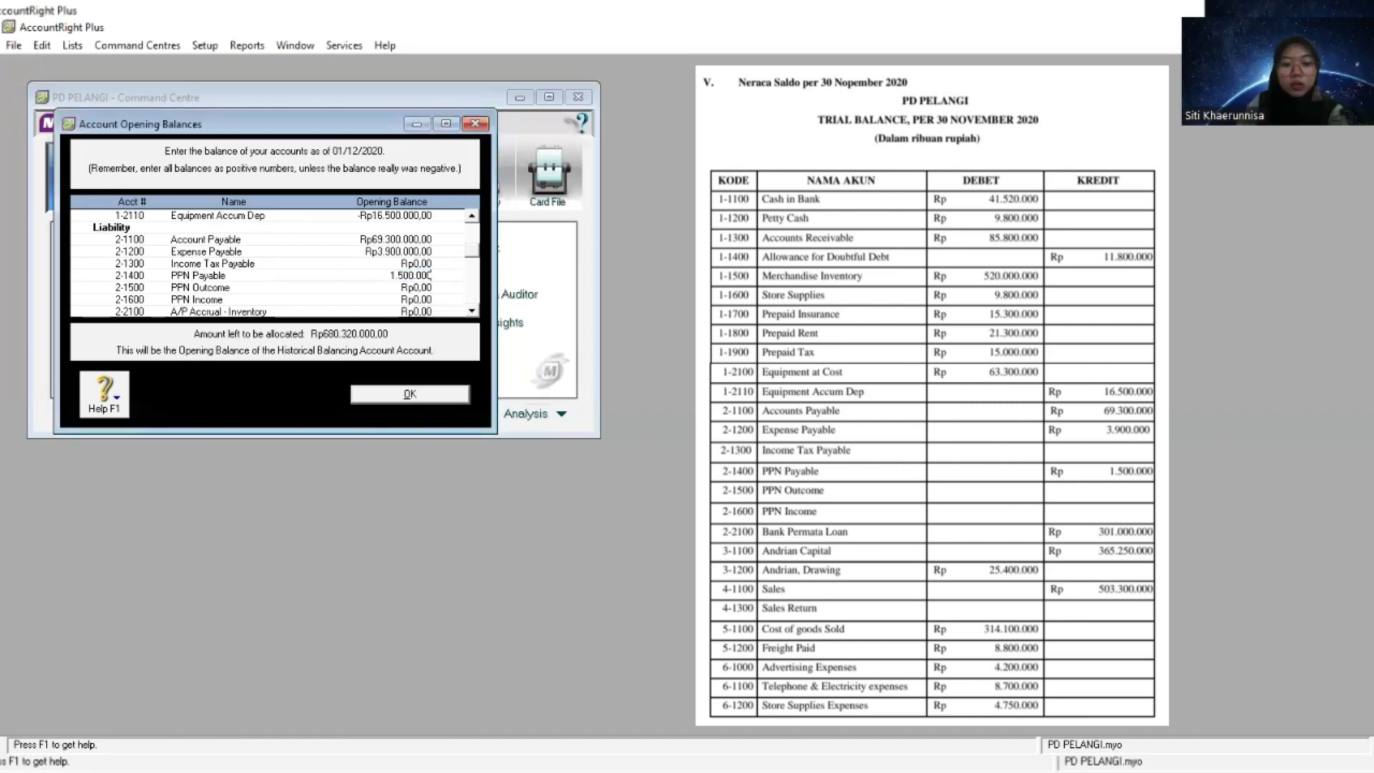
{"action": "key", "text": "alt+Tab"}
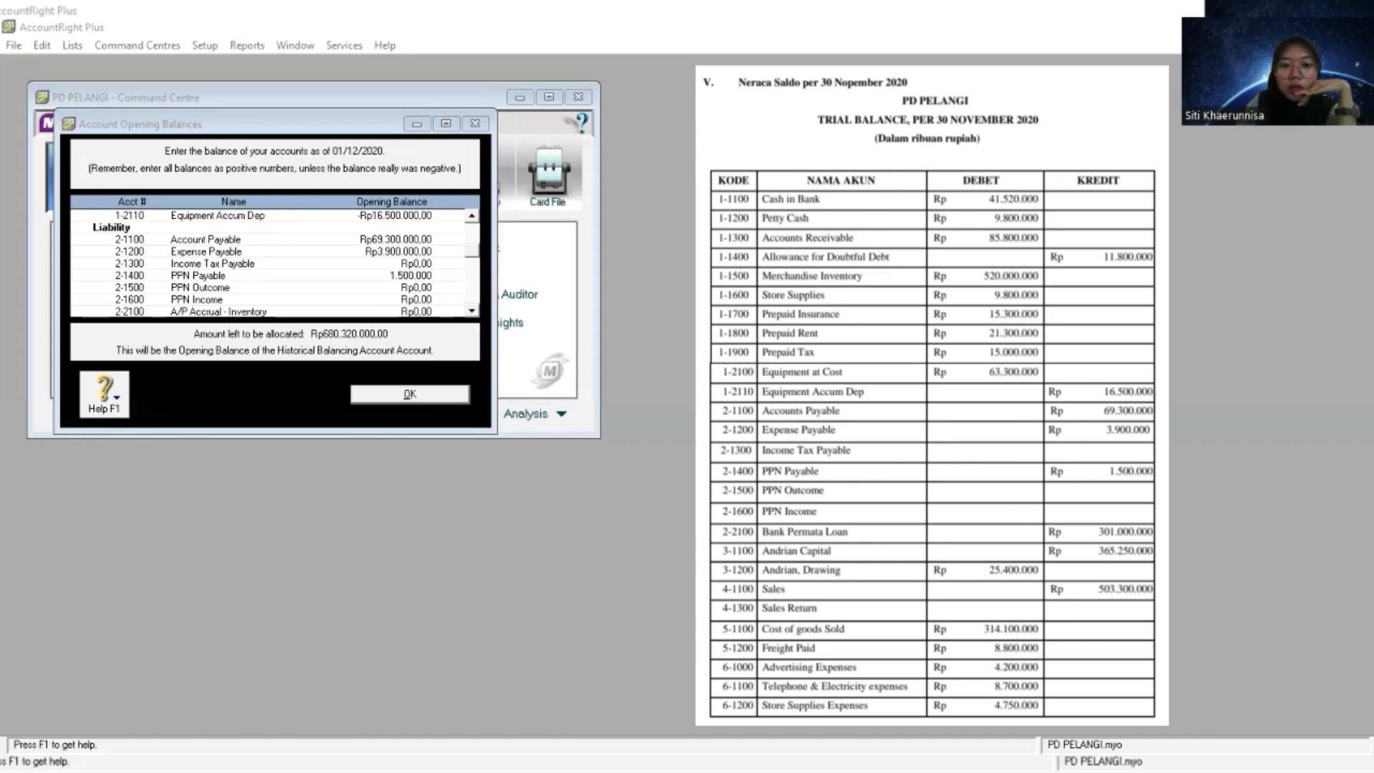
- Copy the Bank Permata Loan amount from the trial balance and set the 2-2100 A/P Accrual - Inventory opening balance to 301.000.000
{"action": "key", "text": "alt+Tab"}
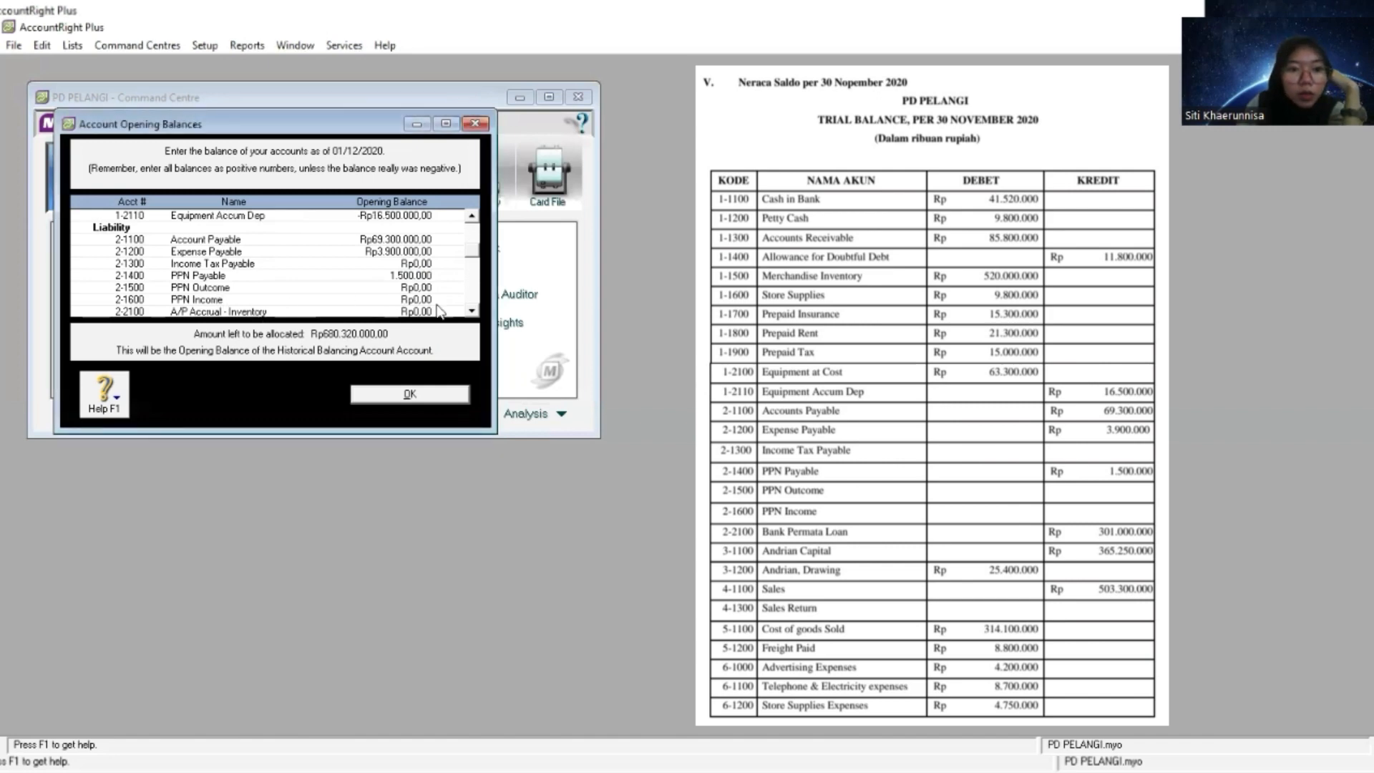
{"action": "scroll", "coordinate": [300, 269], "scroll_direction": "down", "scroll_amount": 4}
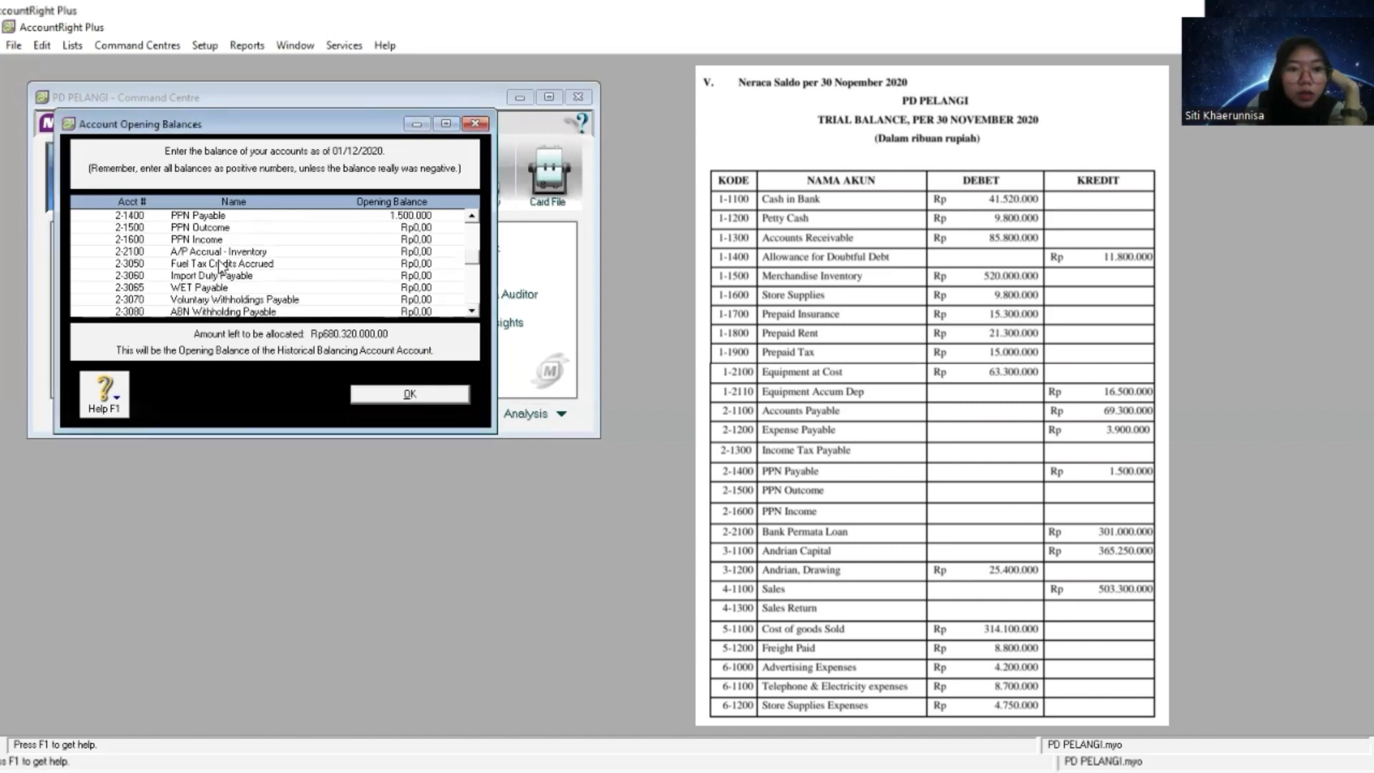
{"action": "left_click", "coordinate": [418, 252]}
{"action": "right_click", "coordinate": [416, 252]}
{"action": "left_click", "coordinate": [475, 327]}
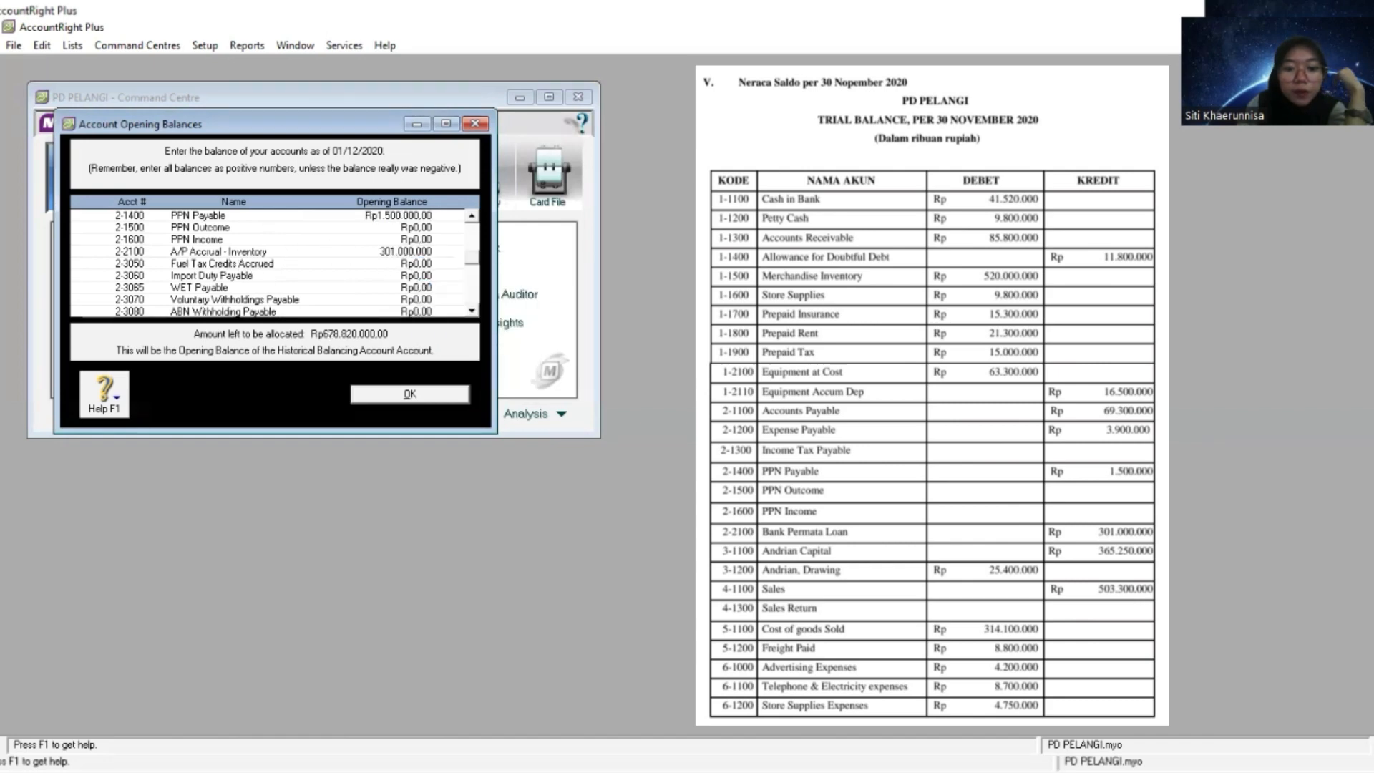
- Copy the owner's capital amount from the trial balance and set the 3-1100 opening balance to 365.250.000
{"action": "key", "text": "alt+Tab"}
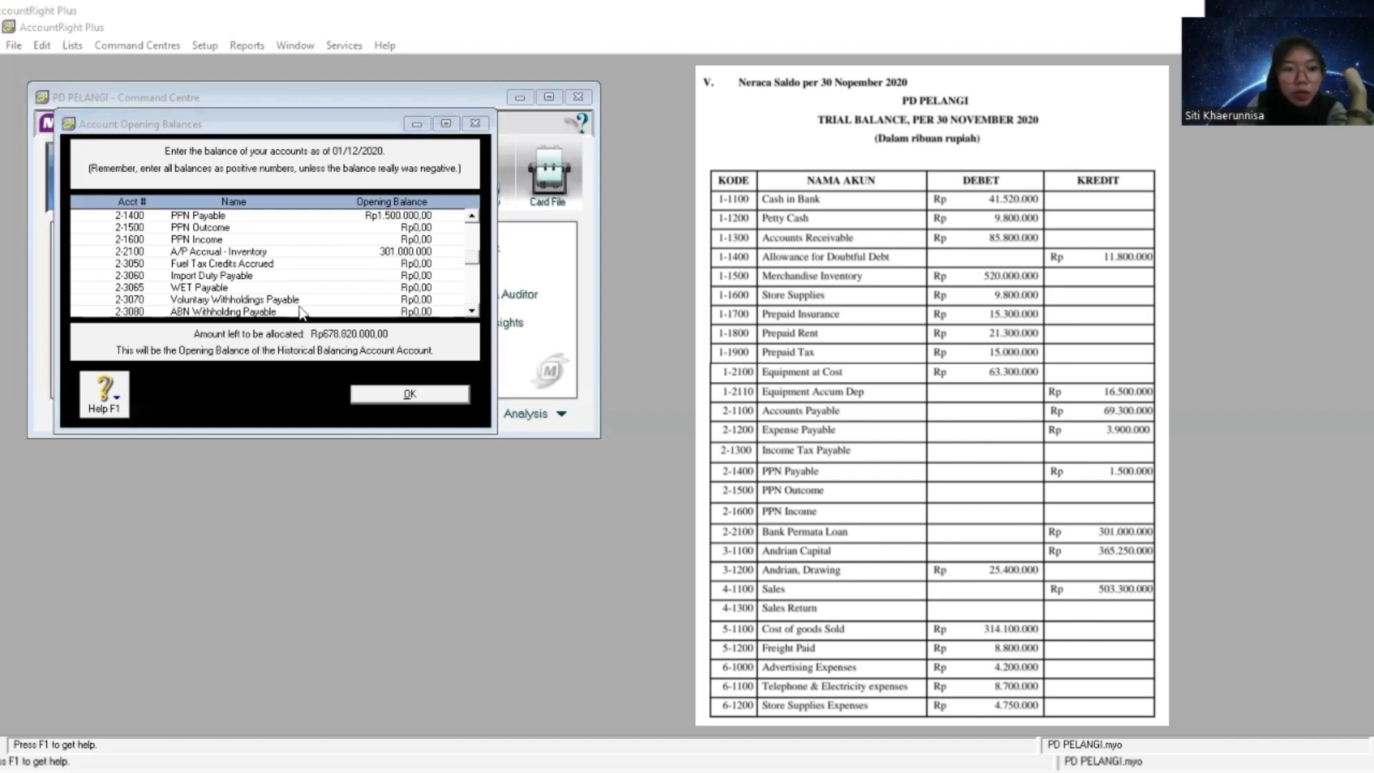
{"action": "left_click", "coordinate": [226, 285]}
{"action": "left_click", "coordinate": [472, 311]}
{"action": "left_click", "coordinate": [471, 312]}
{"action": "left_click", "coordinate": [471, 311]}
{"action": "scroll", "coordinate": [472, 311], "scroll_direction": "down", "scroll_amount": 5}
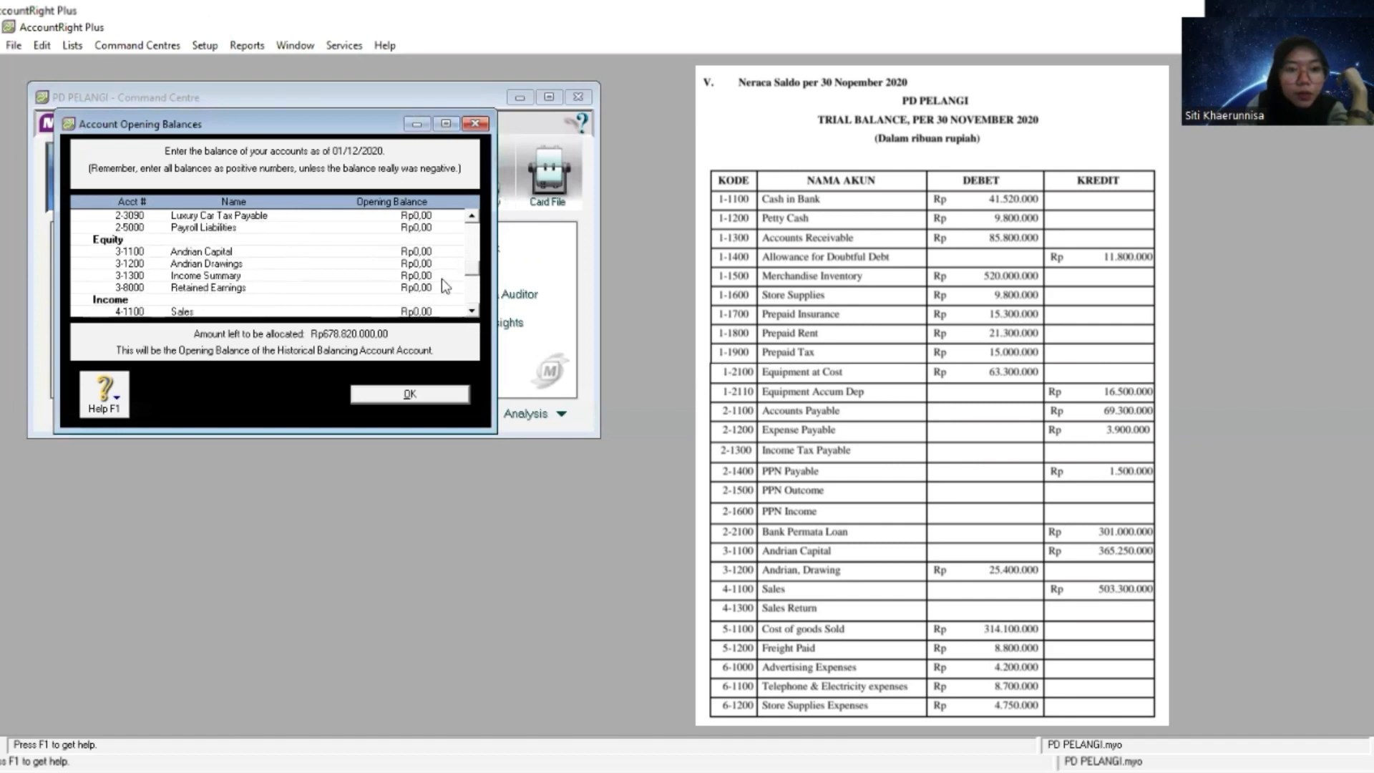
{"action": "left_click", "coordinate": [424, 250]}
{"action": "right_click", "coordinate": [424, 249]}
{"action": "left_click", "coordinate": [441, 325]}
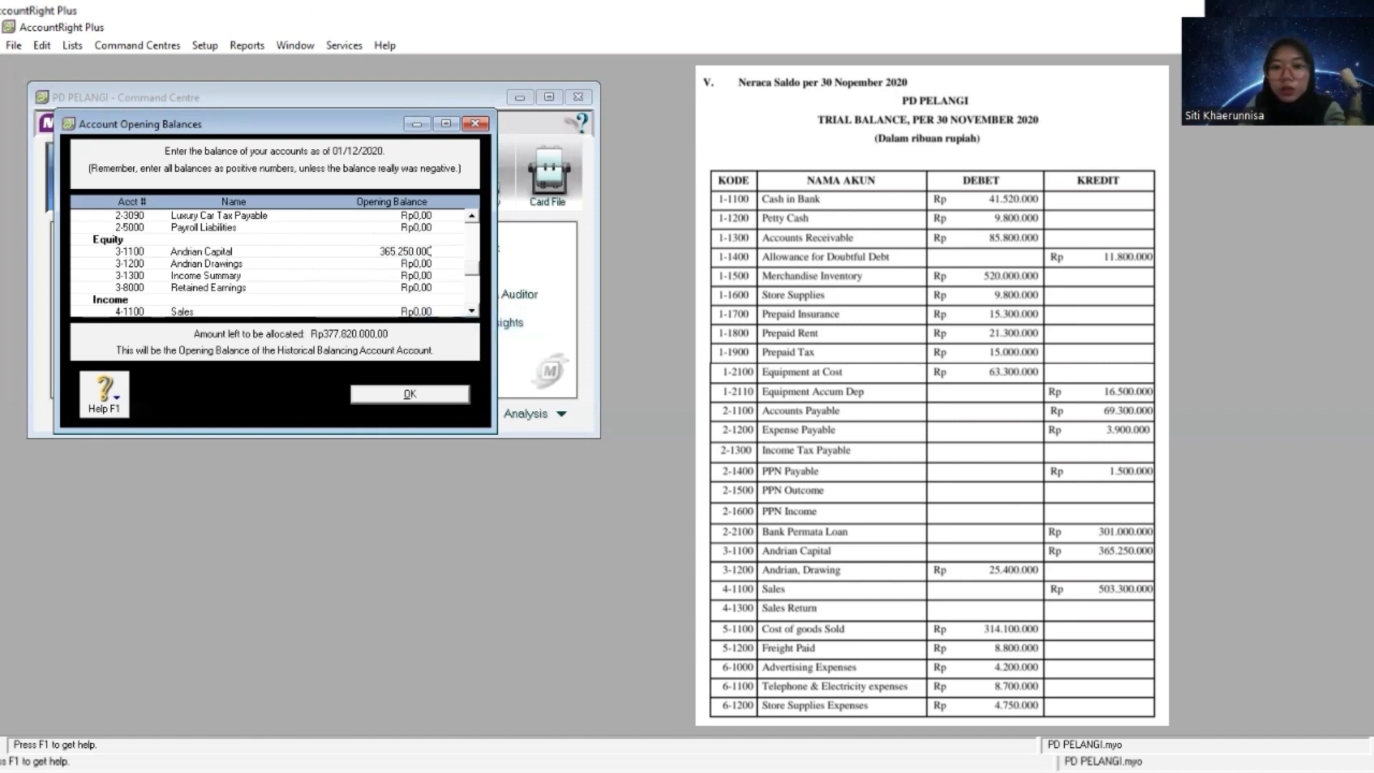
- Set the 3-1200 owner's drawings opening balance to -25.400.000, copied from the trial balance as a negative amount
{"action": "key", "text": "alt+Tab"}
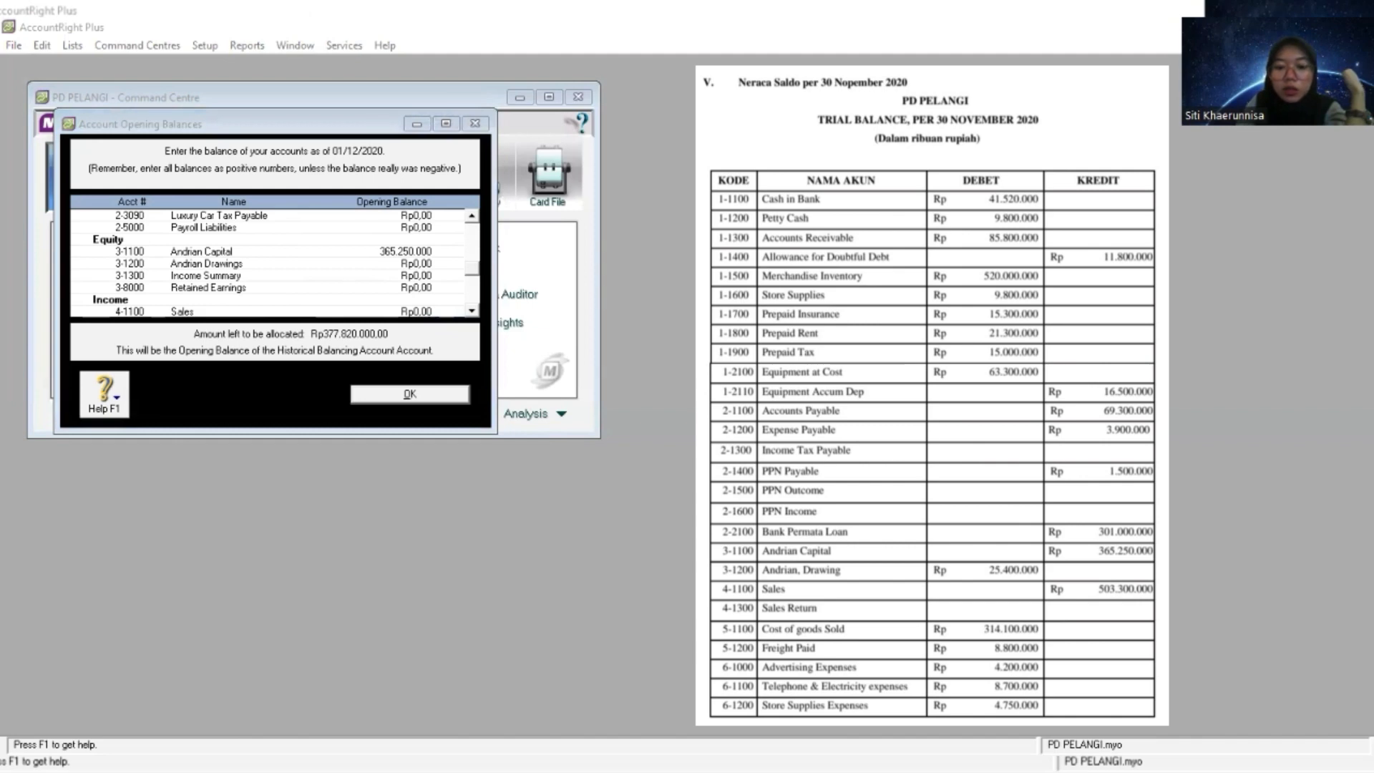
{"action": "left_click", "coordinate": [464, 421]}
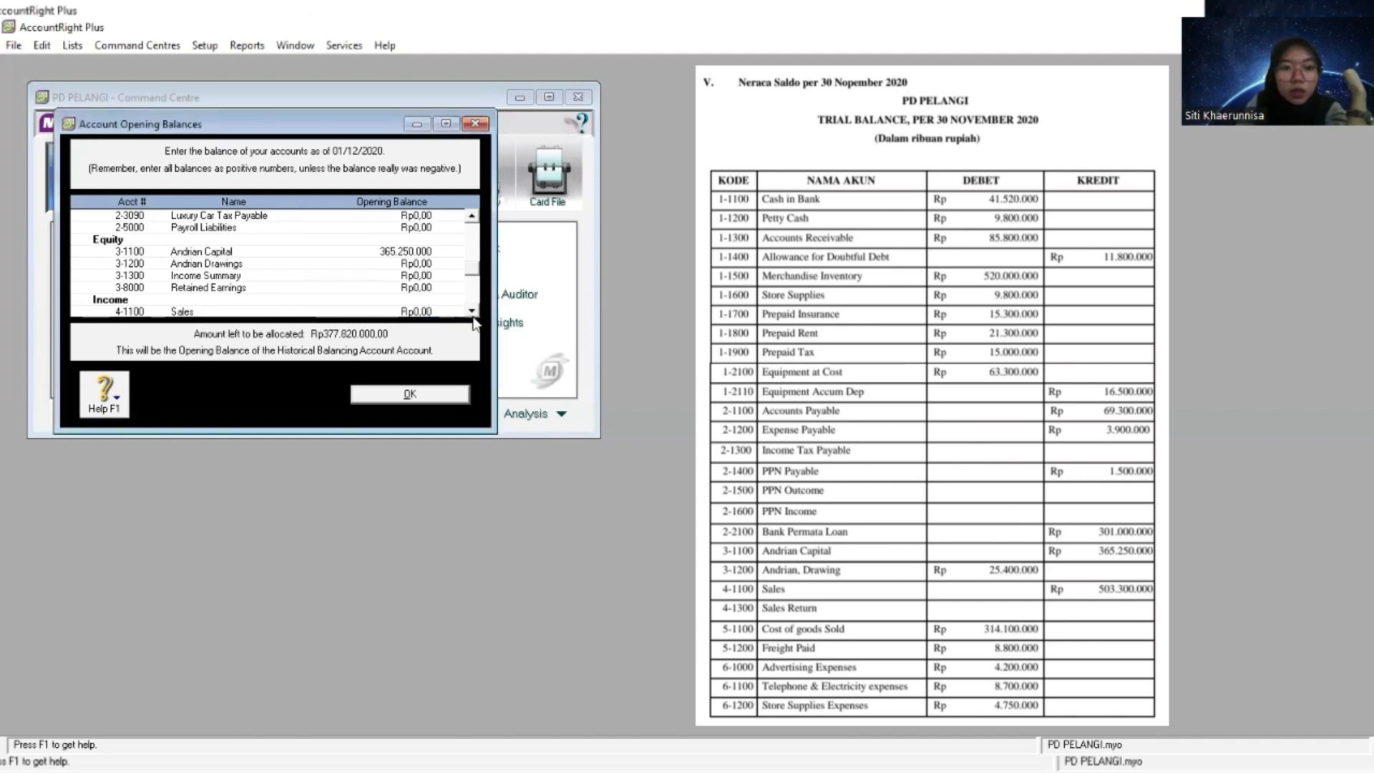
{"action": "left_click", "coordinate": [471, 312]}
{"action": "key", "text": "Tab"}
{"action": "key", "text": "BackSpace"}
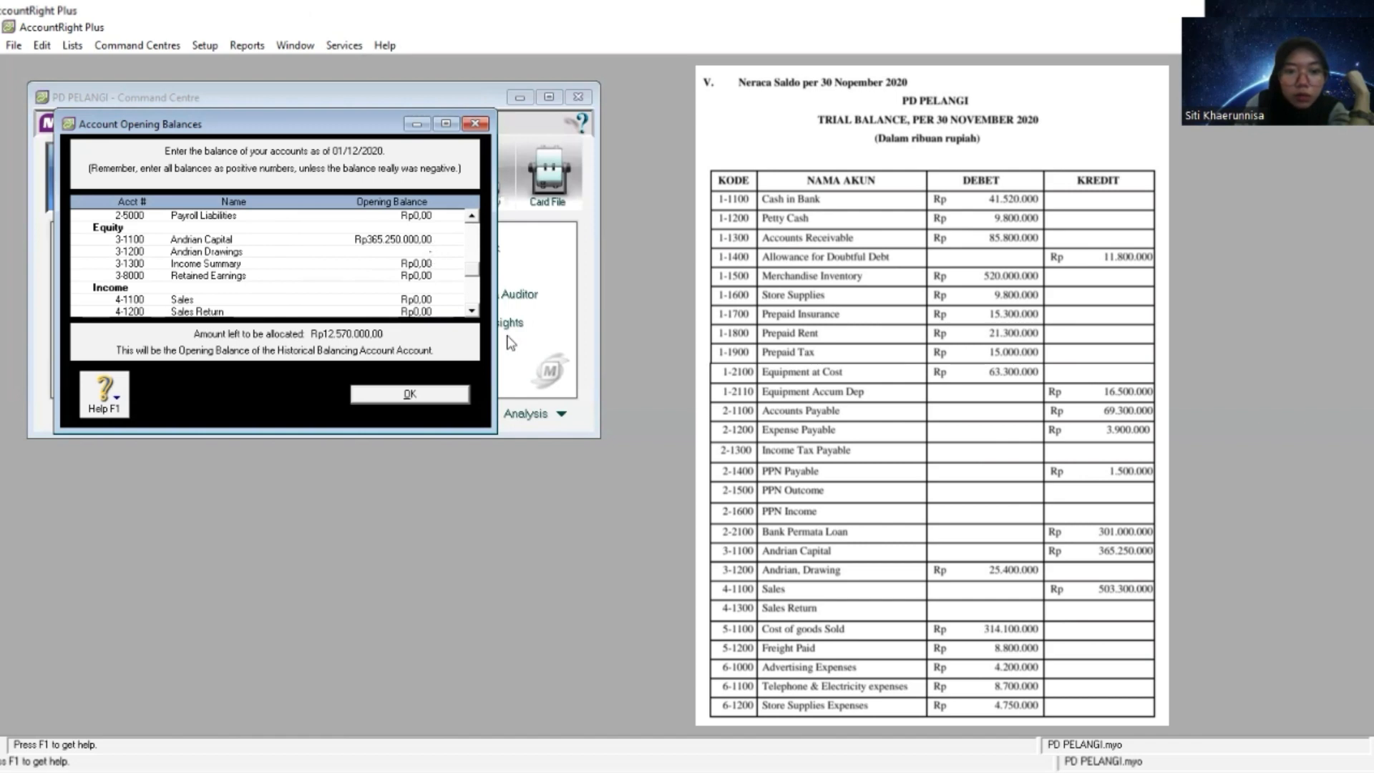
{"action": "right_click", "coordinate": [427, 252]}
{"action": "left_click", "coordinate": [451, 324]}
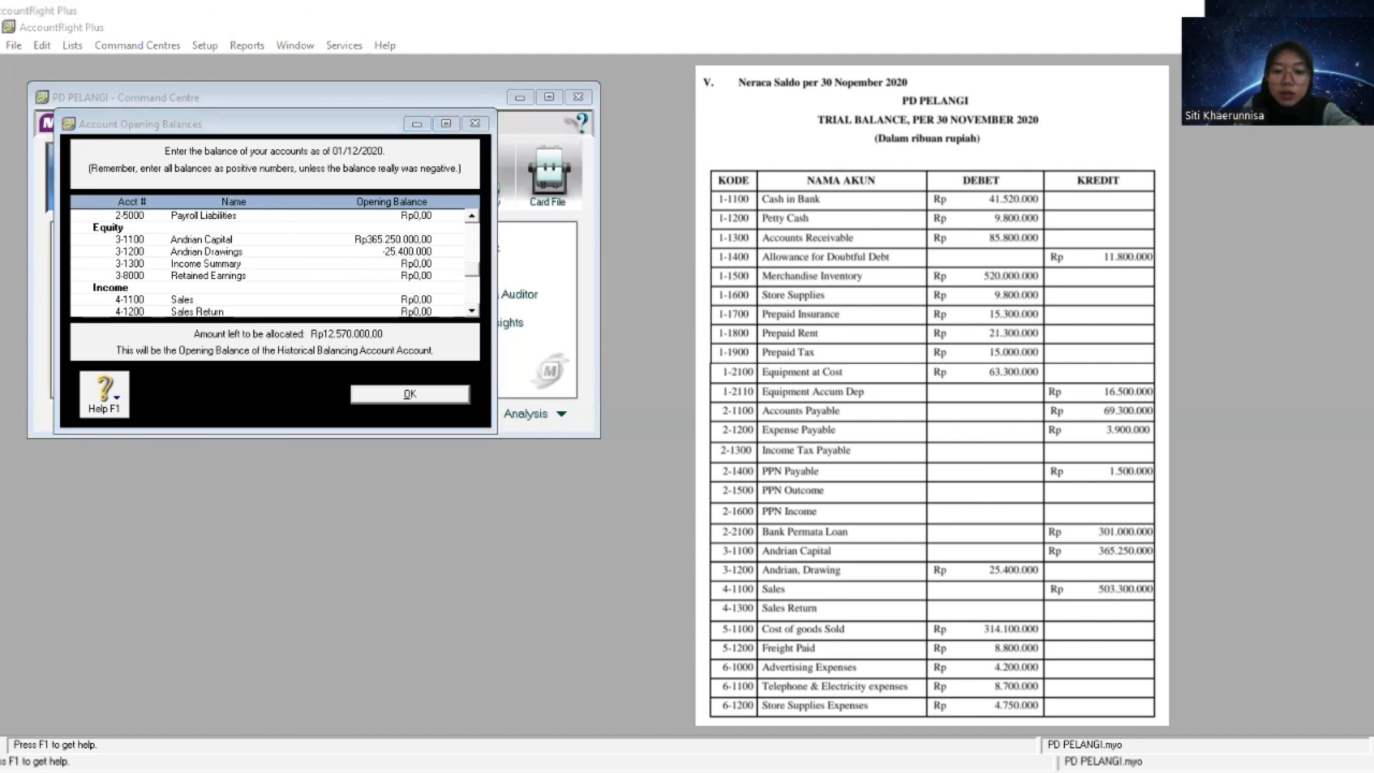
- Copy the Sales amount from the trial balance and set the 4-1100 opening balance to 503.300.000
{"action": "left_click", "coordinate": [448, 304]}
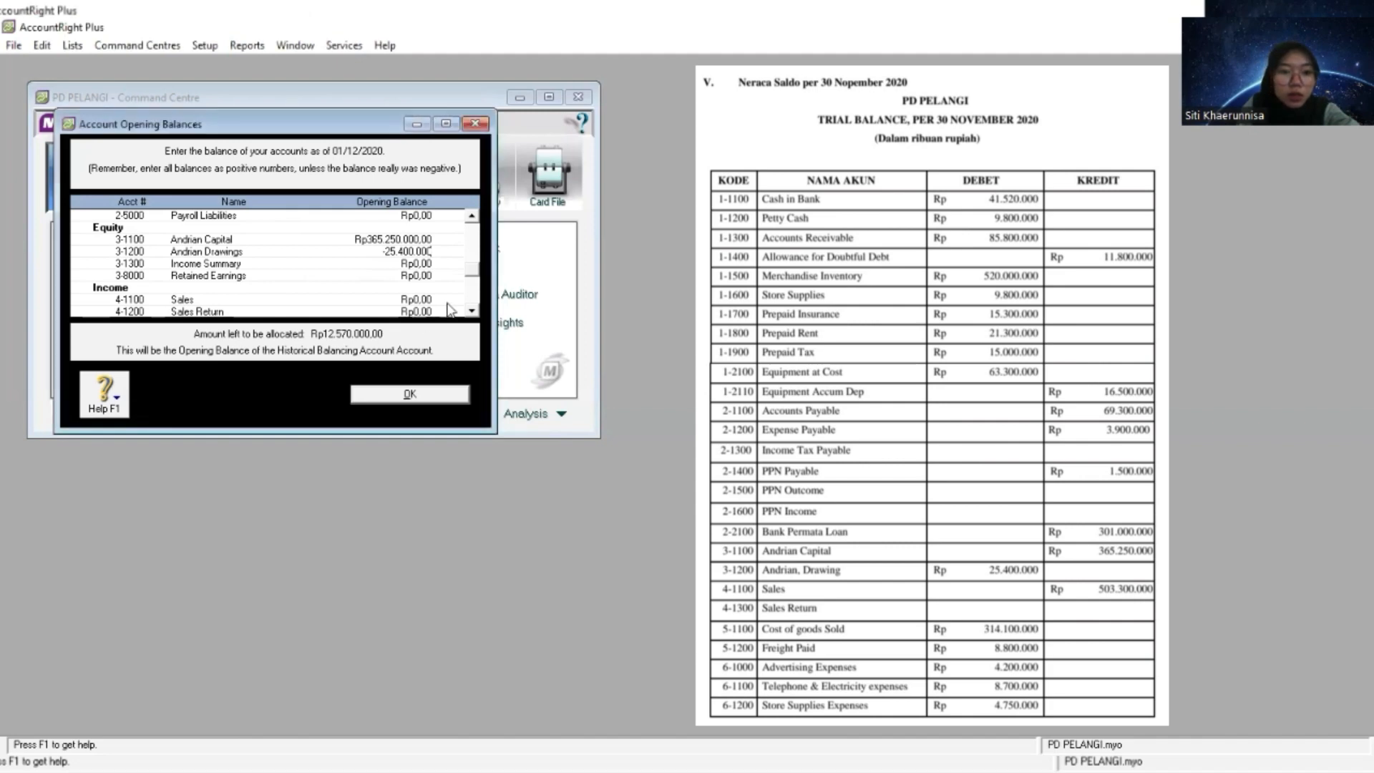
{"action": "left_click", "coordinate": [471, 310]}
{"action": "left_click", "coordinate": [471, 310]}
{"action": "left_click", "coordinate": [471, 312]}
{"action": "left_click", "coordinate": [410, 263]}
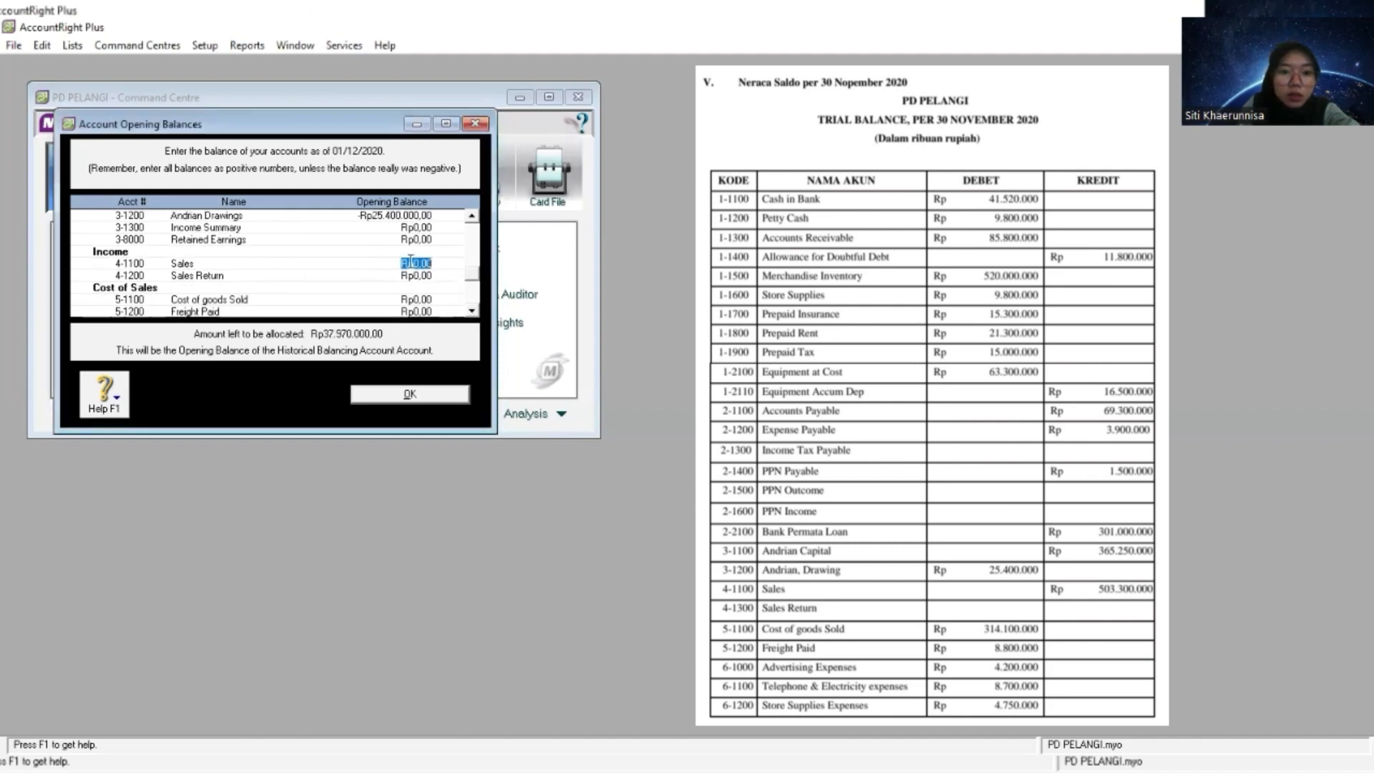
{"action": "right_click", "coordinate": [410, 262]}
{"action": "left_click", "coordinate": [473, 335]}
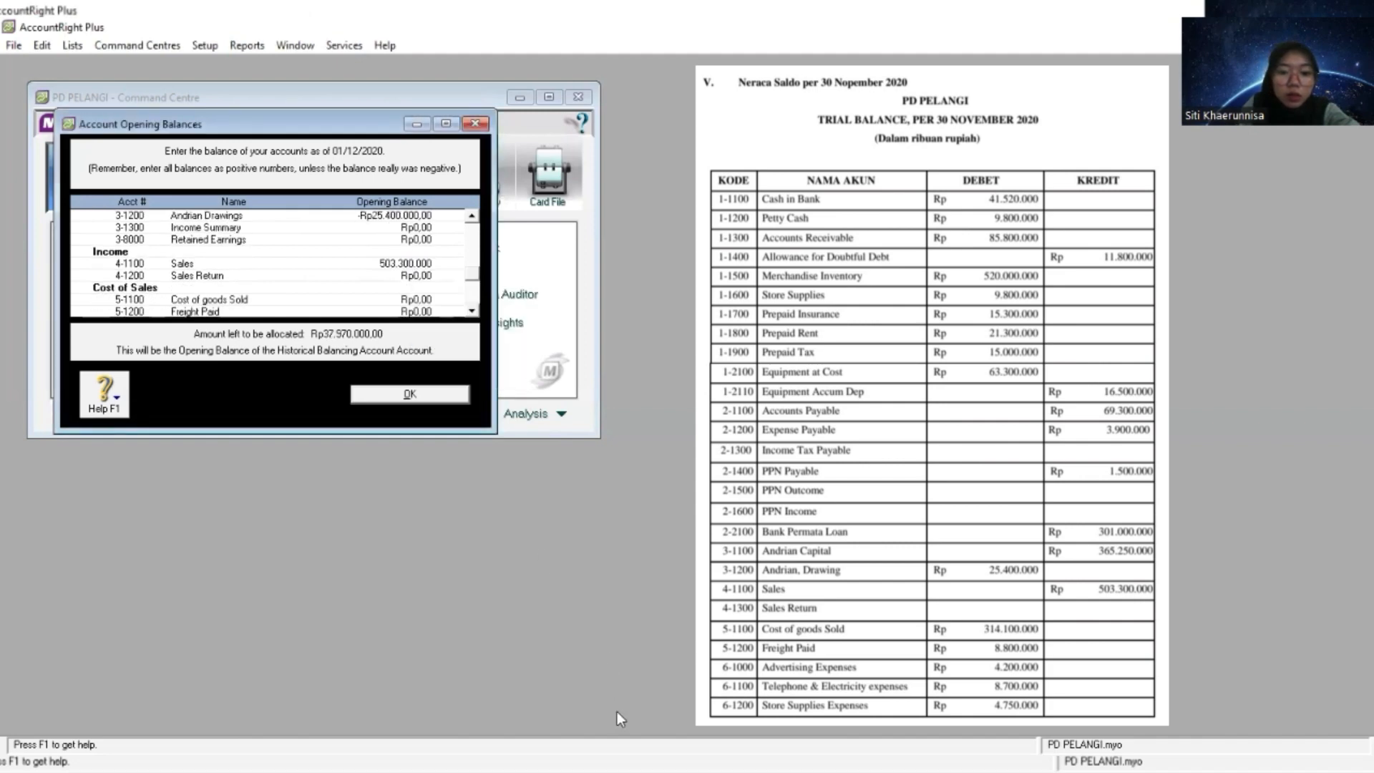
- Copy the Cost of goods Sold amount from the trial balance and set the 5-1100 opening balance to 314.100.000
{"action": "key", "text": "alt+Tab"}
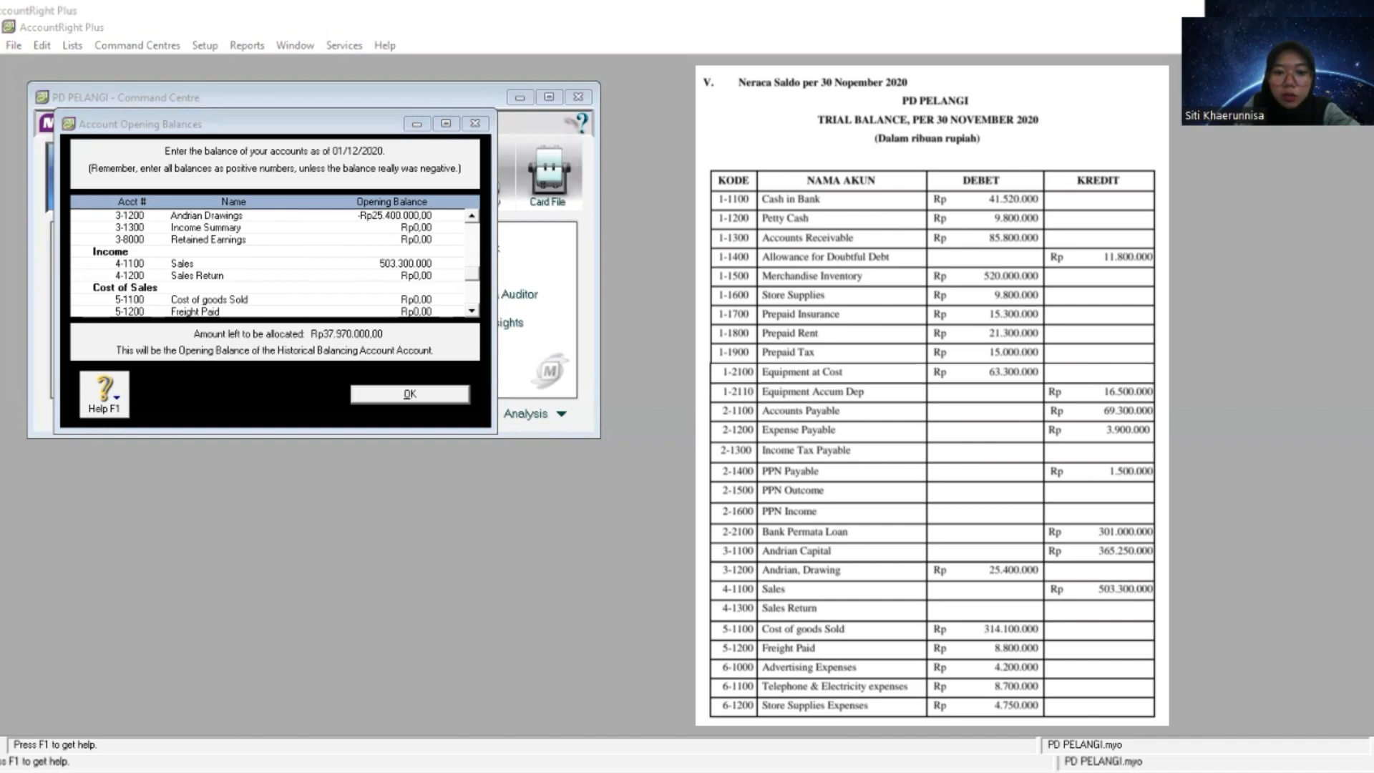
{"action": "left_click", "coordinate": [491, 339]}
{"action": "scroll", "coordinate": [473, 316], "scroll_direction": "down", "scroll_amount": 3}
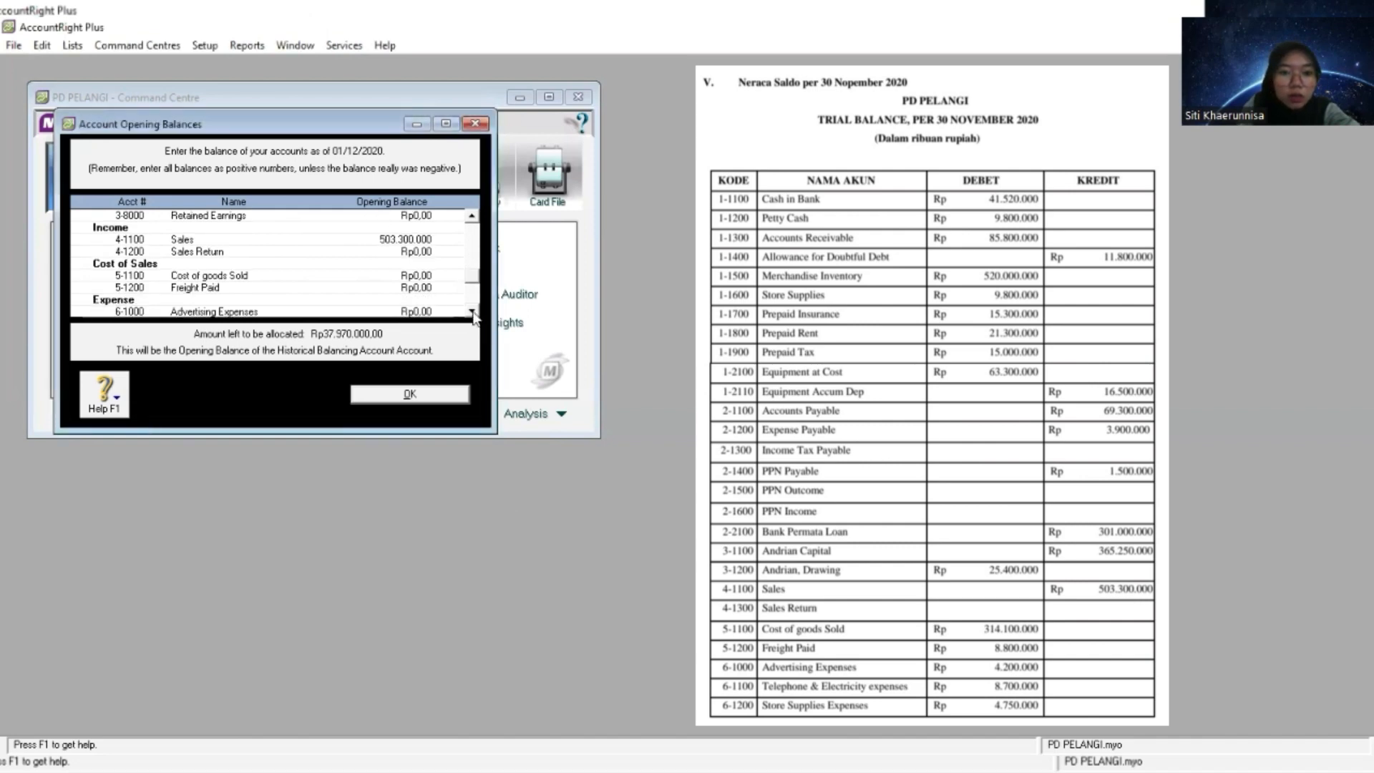
{"action": "left_click", "coordinate": [427, 264]}
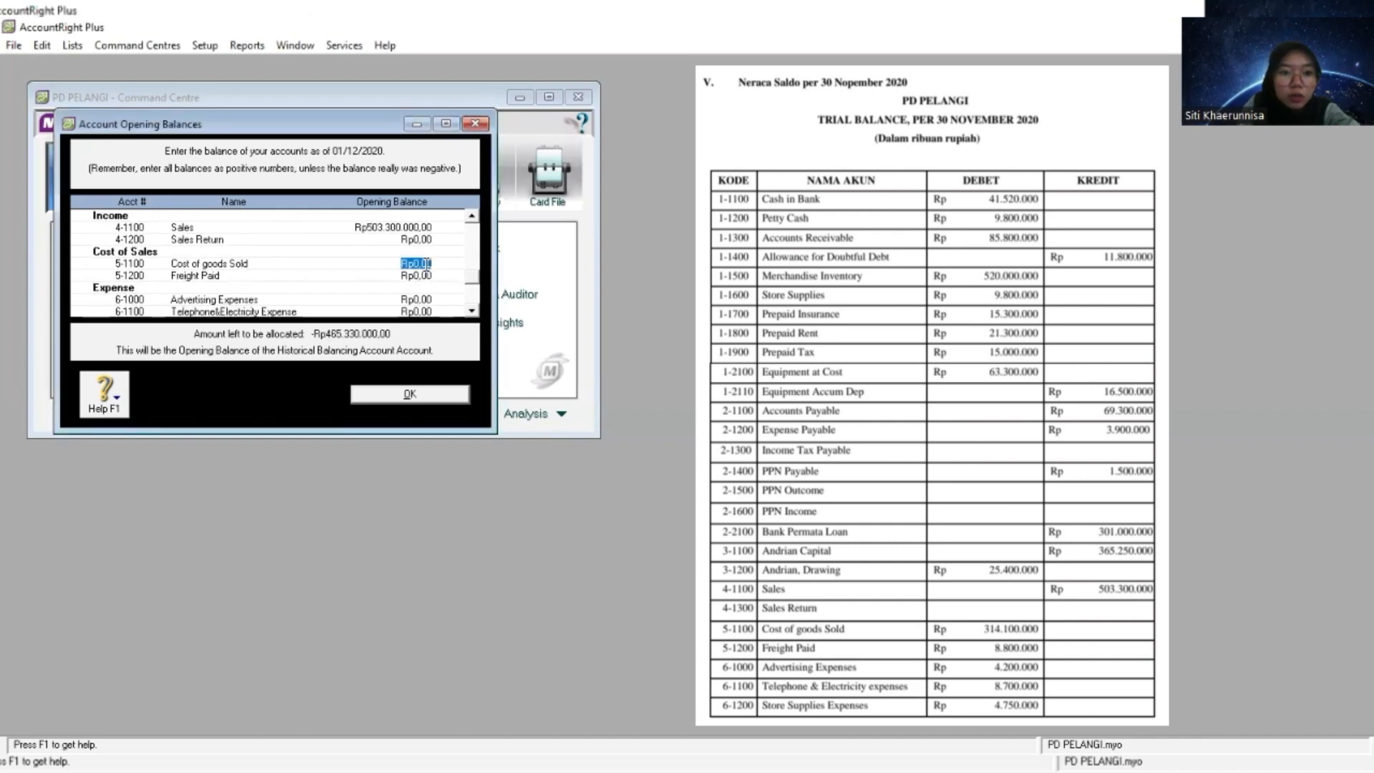
{"action": "right_click", "coordinate": [427, 264]}
{"action": "left_click", "coordinate": [466, 338]}
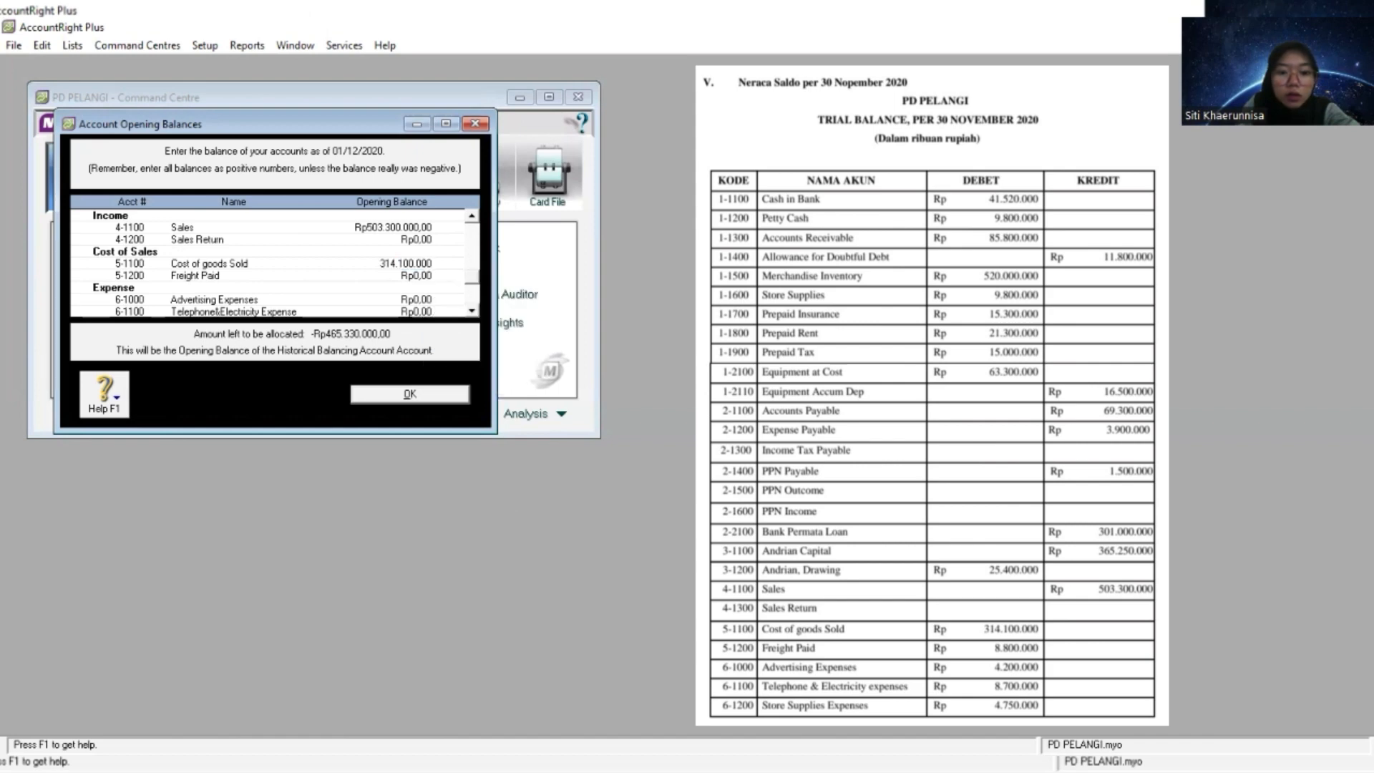
- Copy the Freight Paid amount from the trial balance and set the 5-1200 opening balance to 8.800.000
{"action": "key", "text": "alt+Tab"}
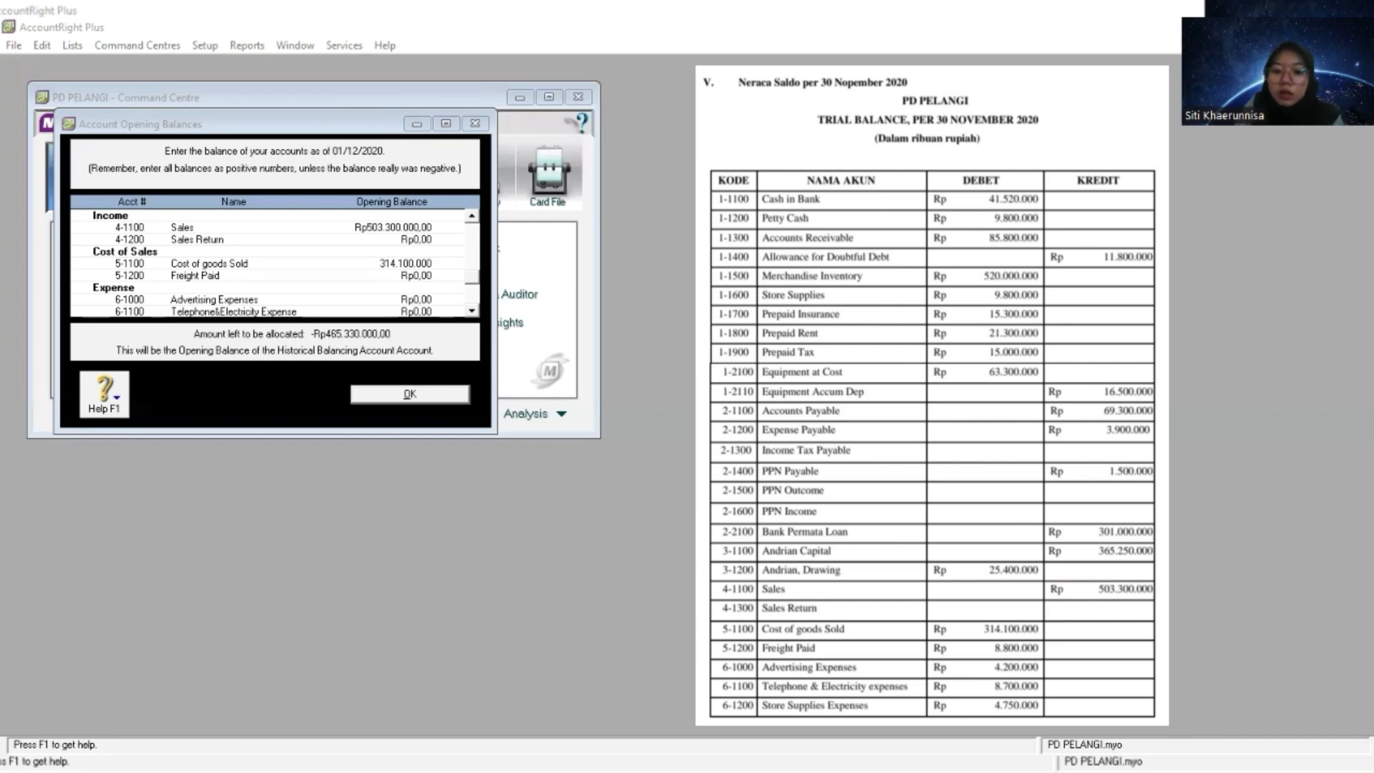
{"action": "left_click", "coordinate": [417, 275]}
{"action": "right_click", "coordinate": [418, 276]}
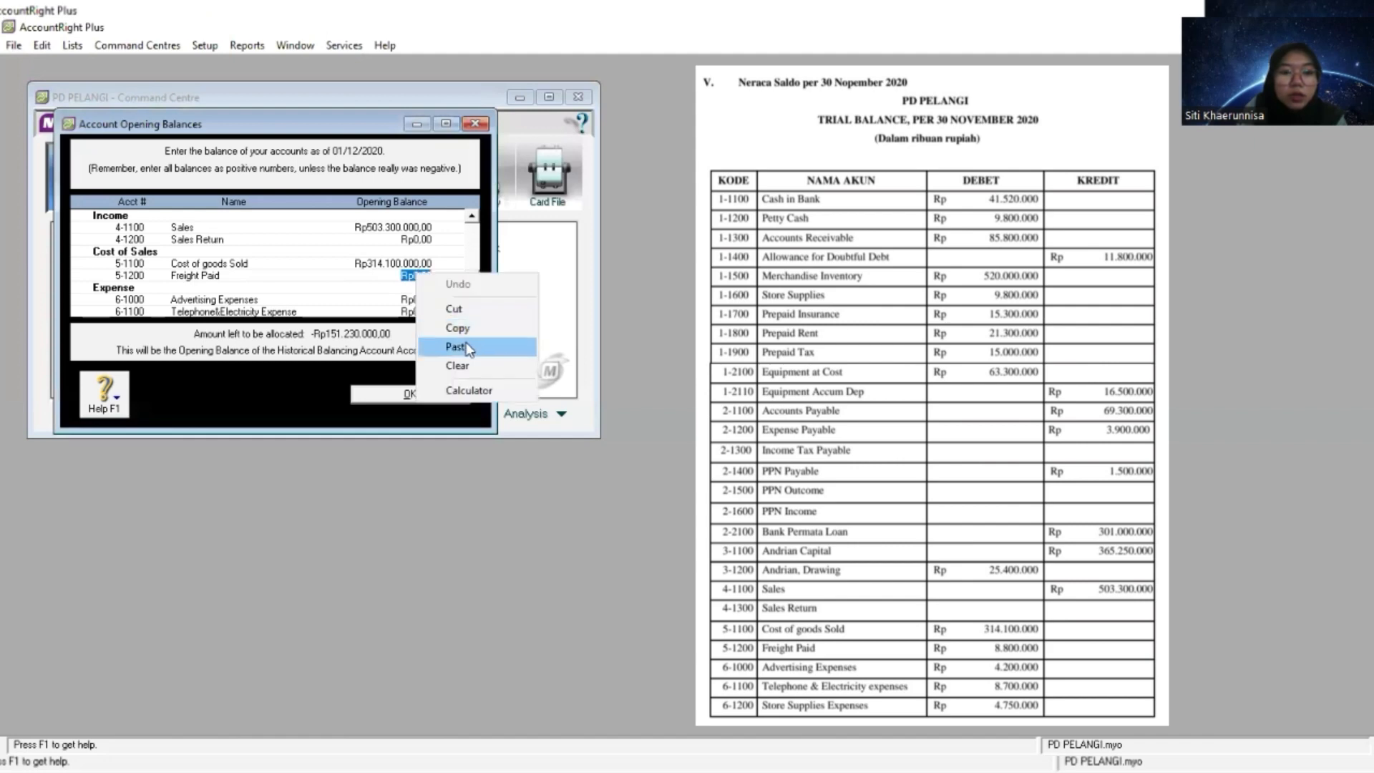
{"action": "left_click", "coordinate": [455, 346]}
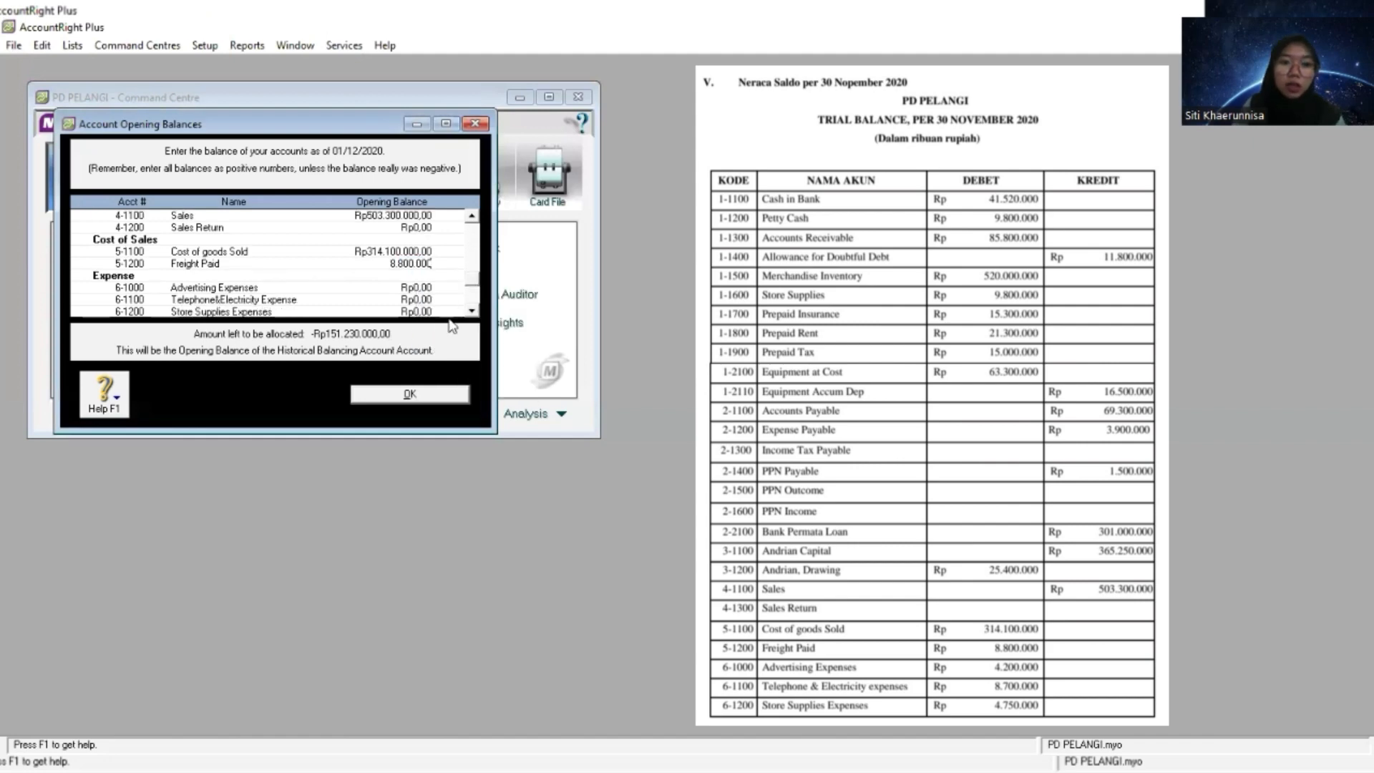
- Copy the Advertising Expenses amount from the trial balance and set the 6-1000 opening balance to 4.200.000
{"action": "left_click", "coordinate": [472, 312]}
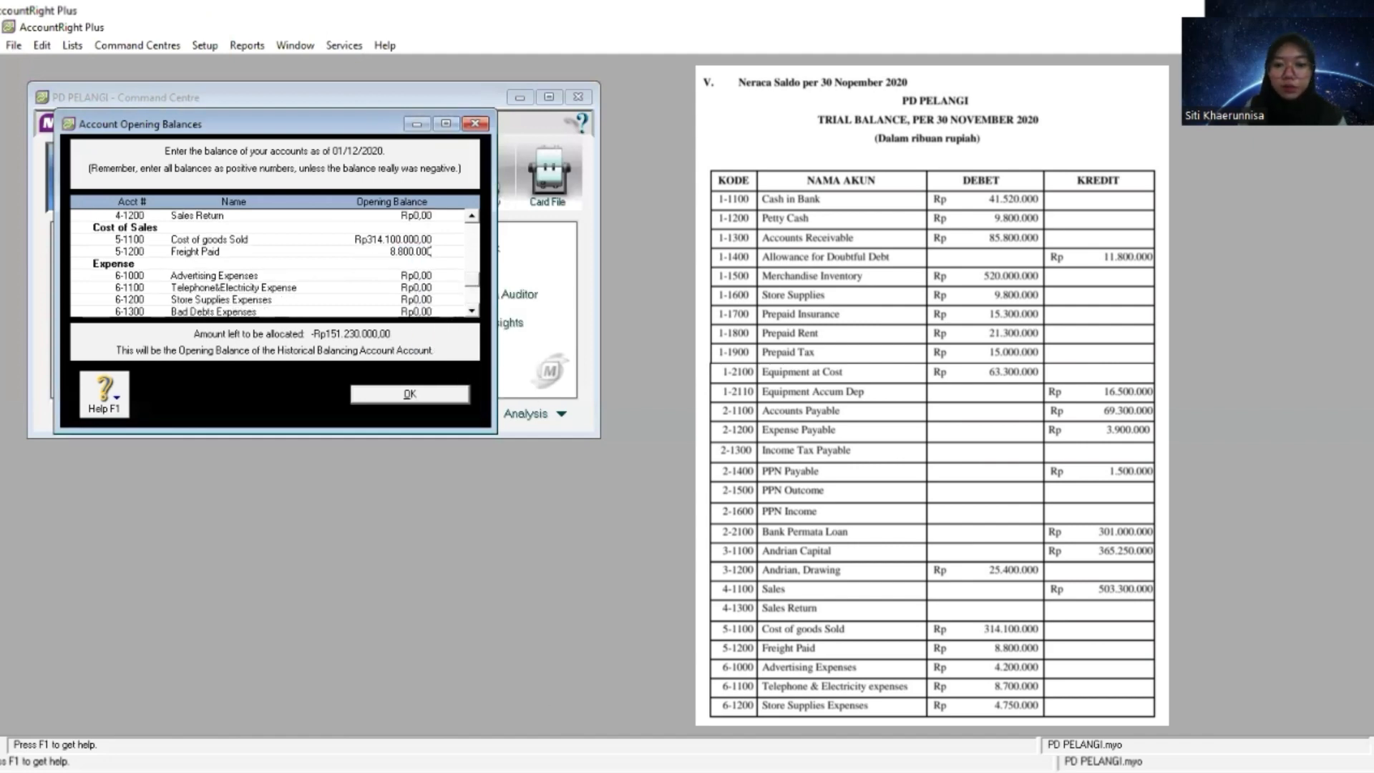
{"action": "key", "text": "alt+Tab"}
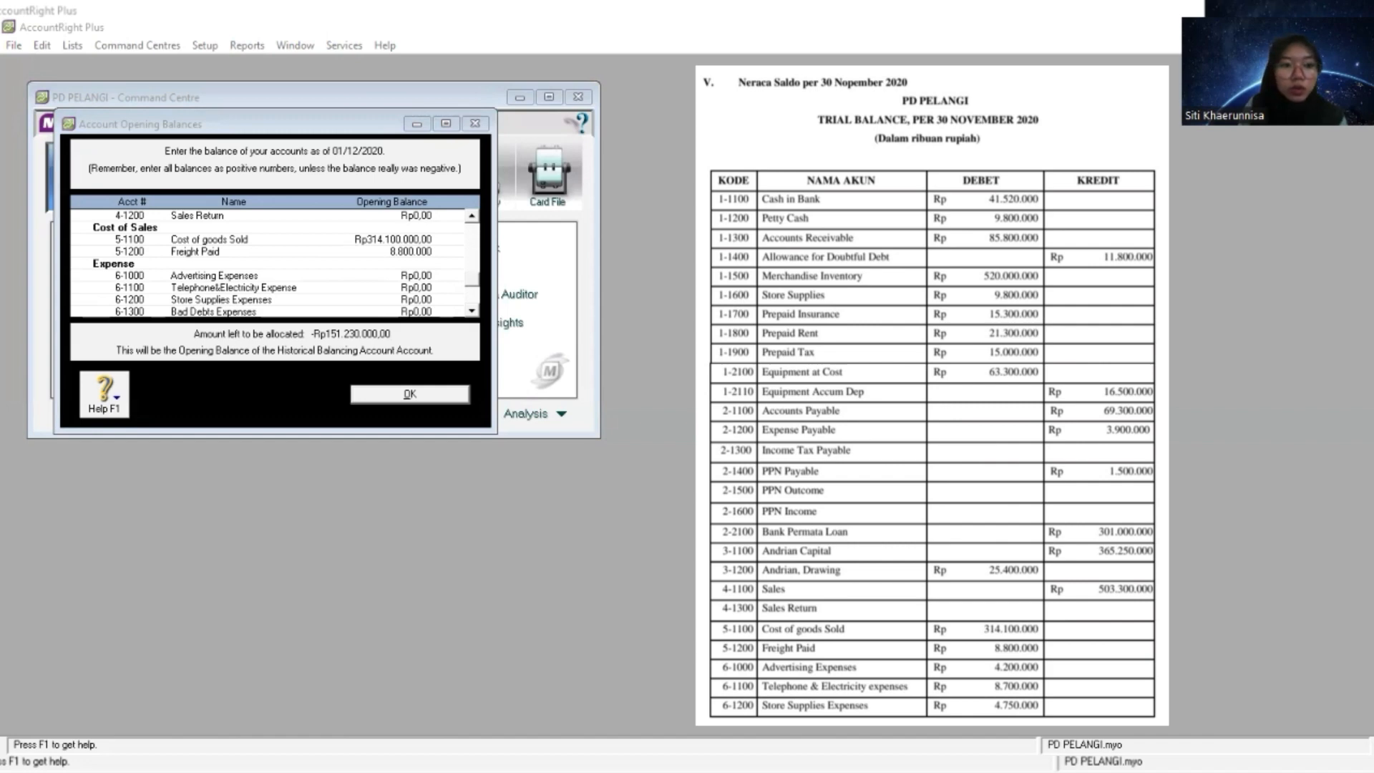
{"action": "left_click", "coordinate": [415, 274]}
{"action": "right_click", "coordinate": [416, 275]}
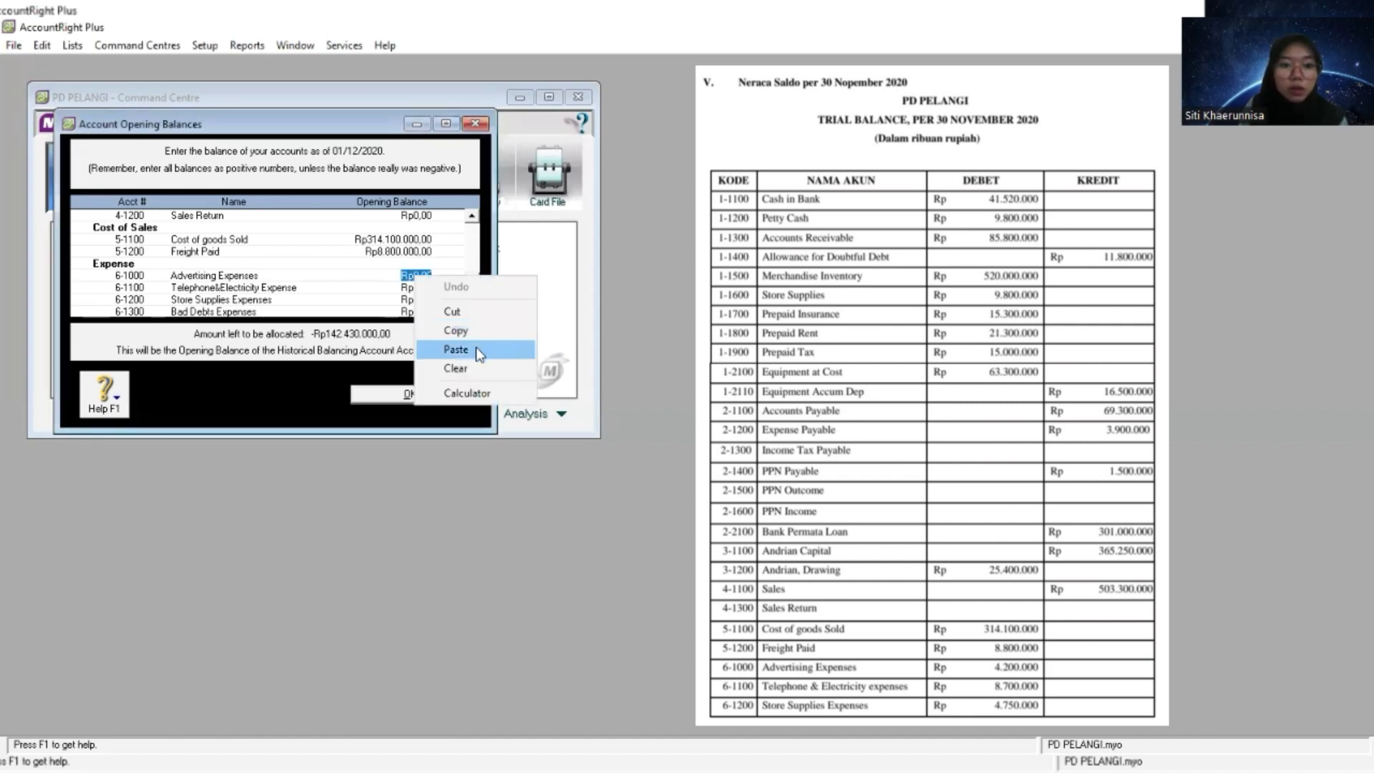
{"action": "left_click", "coordinate": [475, 347]}
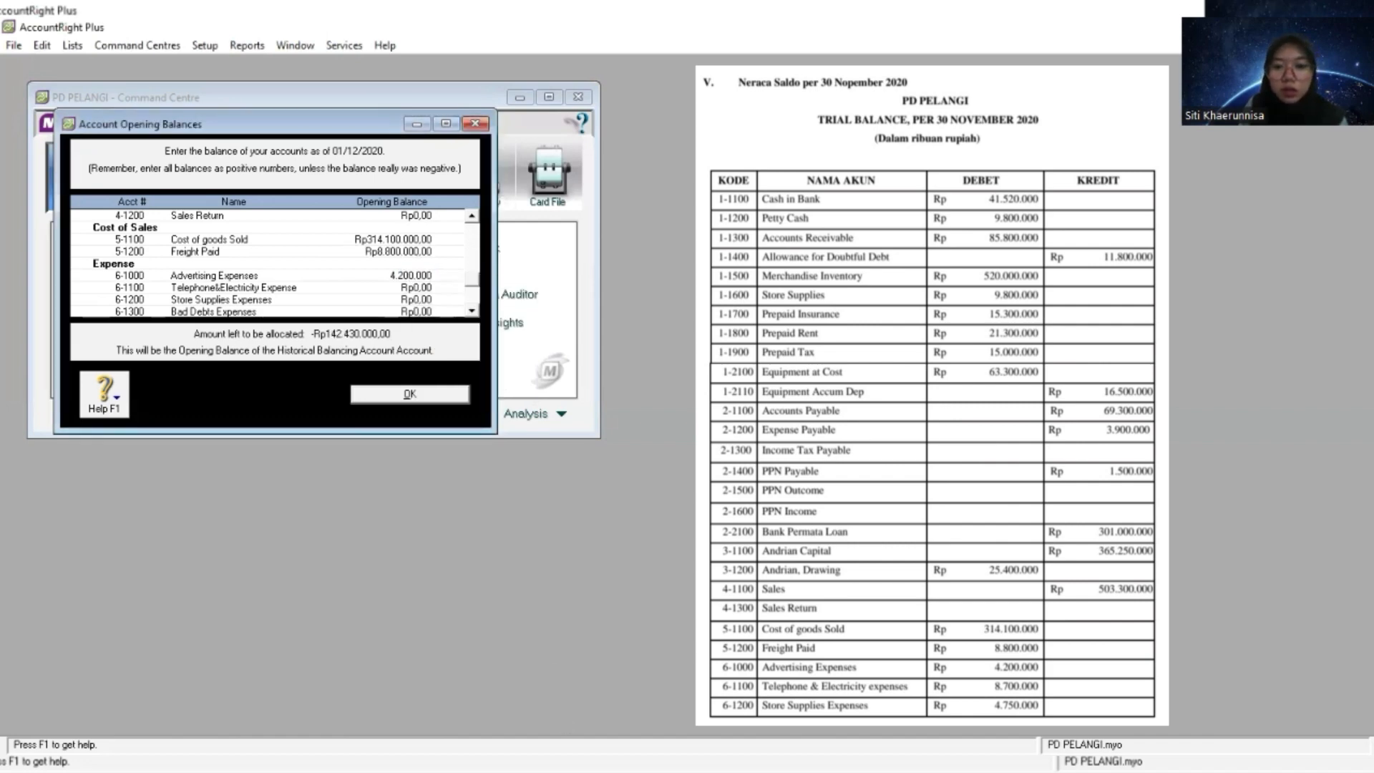
- Copy the Telephone & Electricity amount from the trial balance and set the 6-1100 opening balance to 8.700.000
{"action": "key", "text": "alt+Tab"}
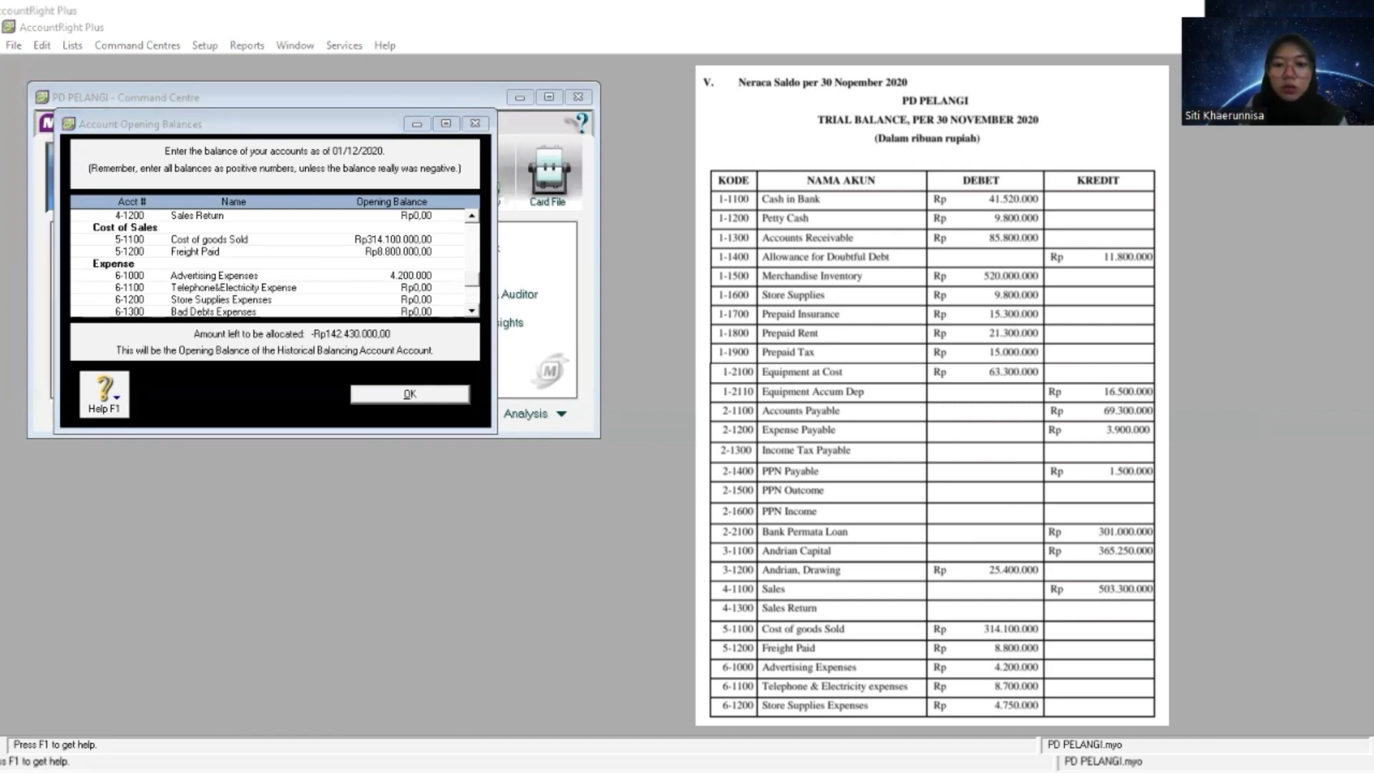
{"action": "key", "text": "alt+Tab"}
{"action": "key", "text": "Tab"}
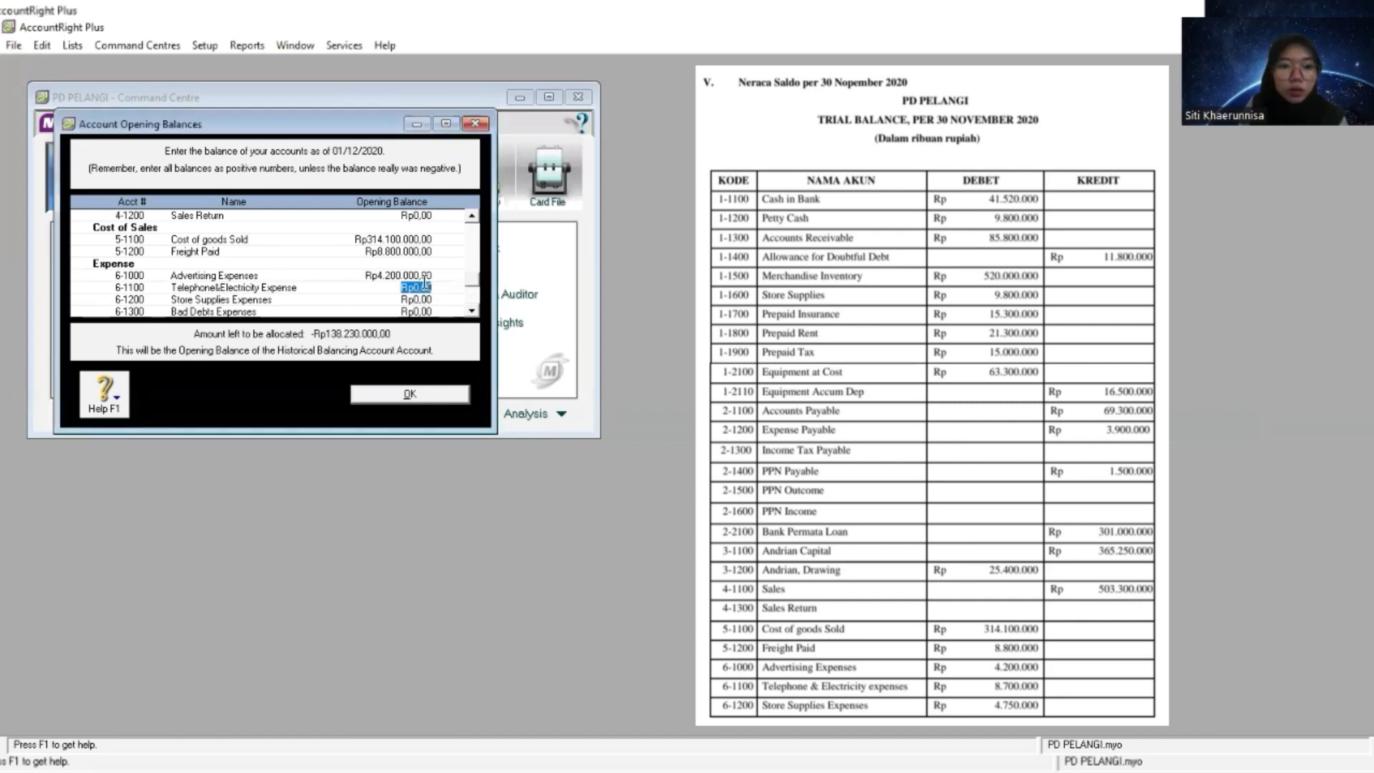
{"action": "right_click", "coordinate": [425, 284]}
{"action": "left_click", "coordinate": [451, 359]}
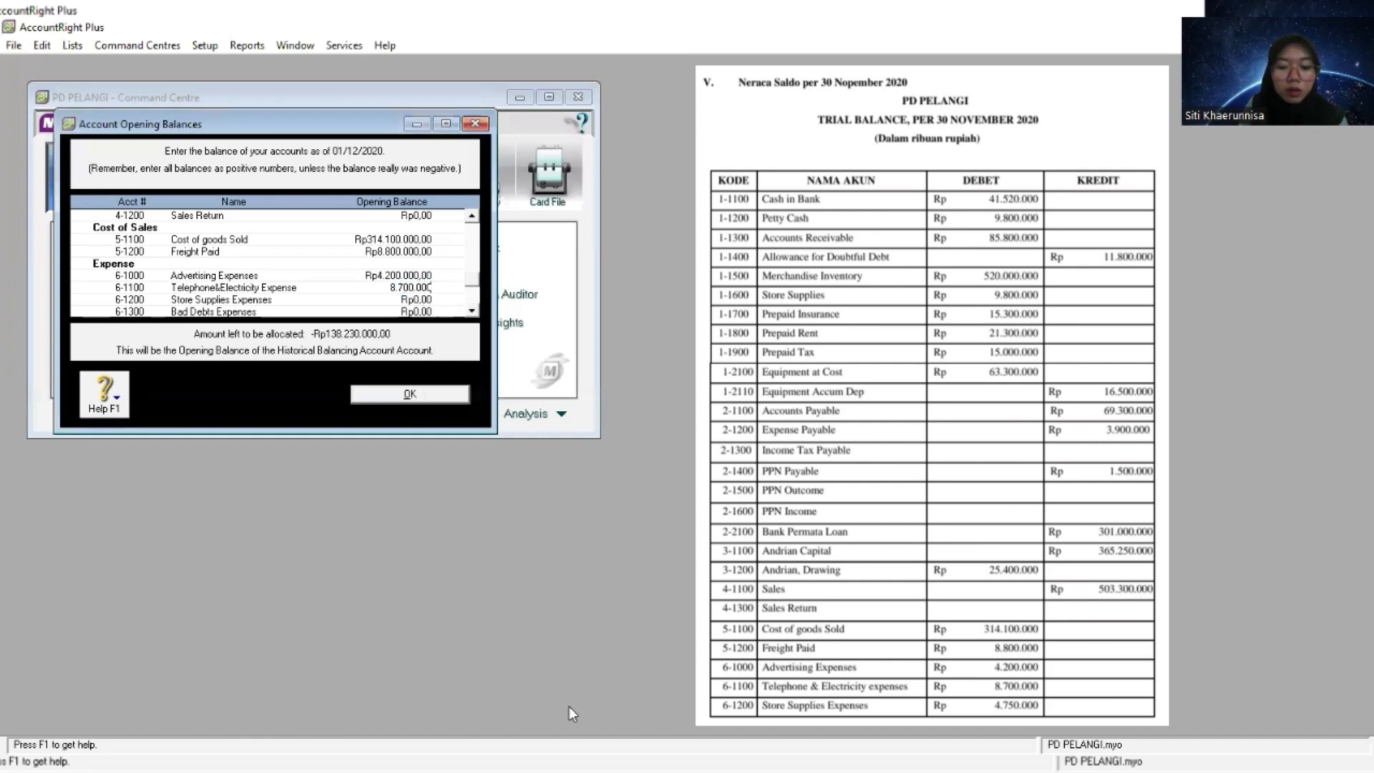
- Copy the Store Supplies Expenses amount from the trial balance and set the 6-1200 opening balance to 4.750.000
{"action": "key", "text": "alt+Tab"}
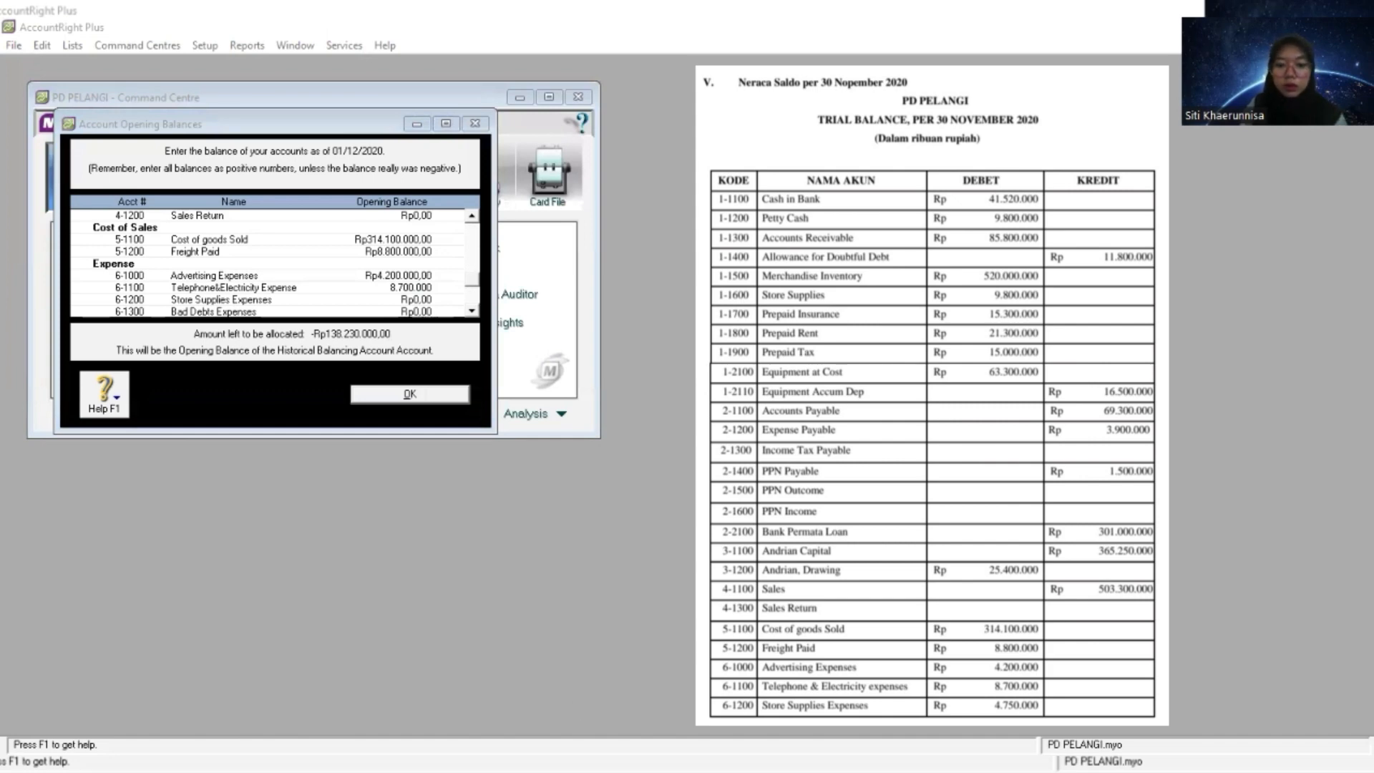
{"action": "left_click", "coordinate": [324, 270]}
{"action": "scroll", "coordinate": [323, 270], "scroll_direction": "down", "scroll_amount": 1}
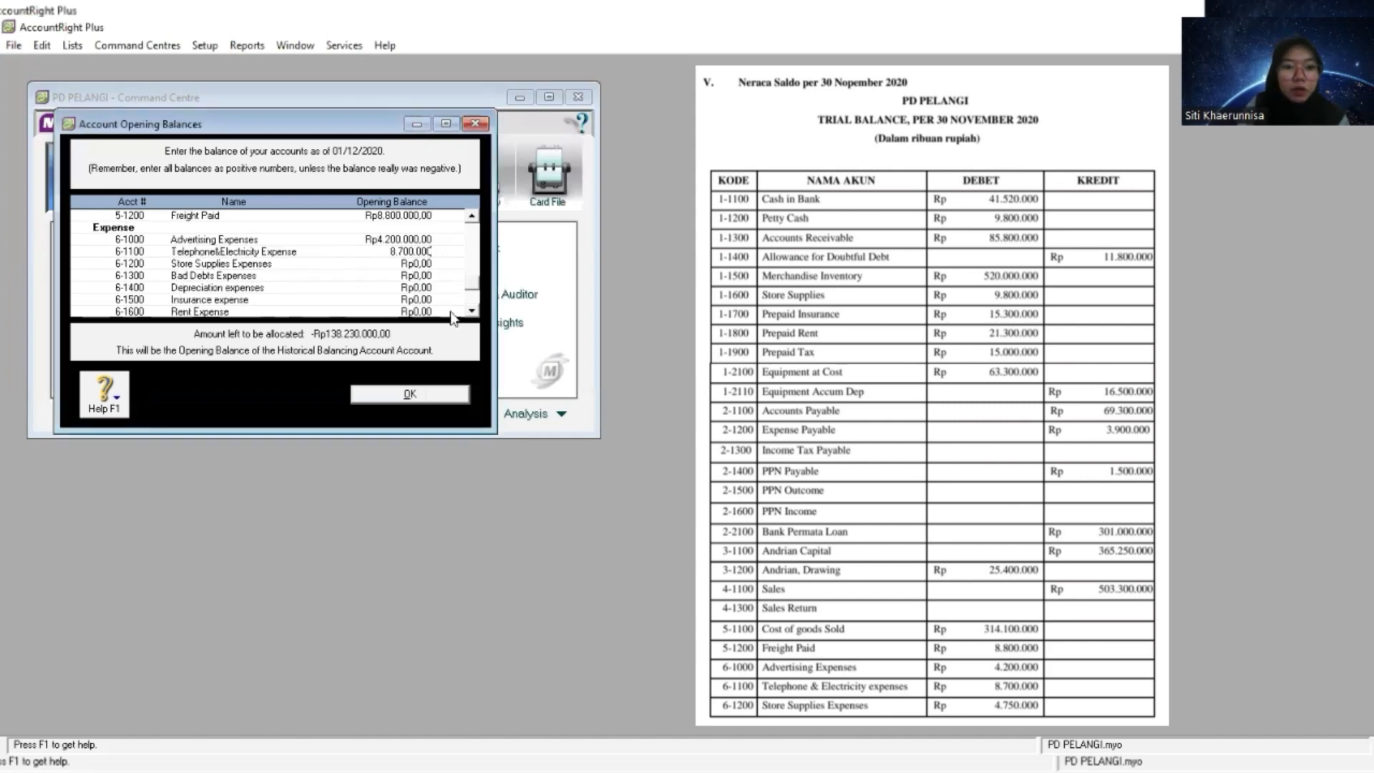
{"action": "left_click", "coordinate": [421, 265]}
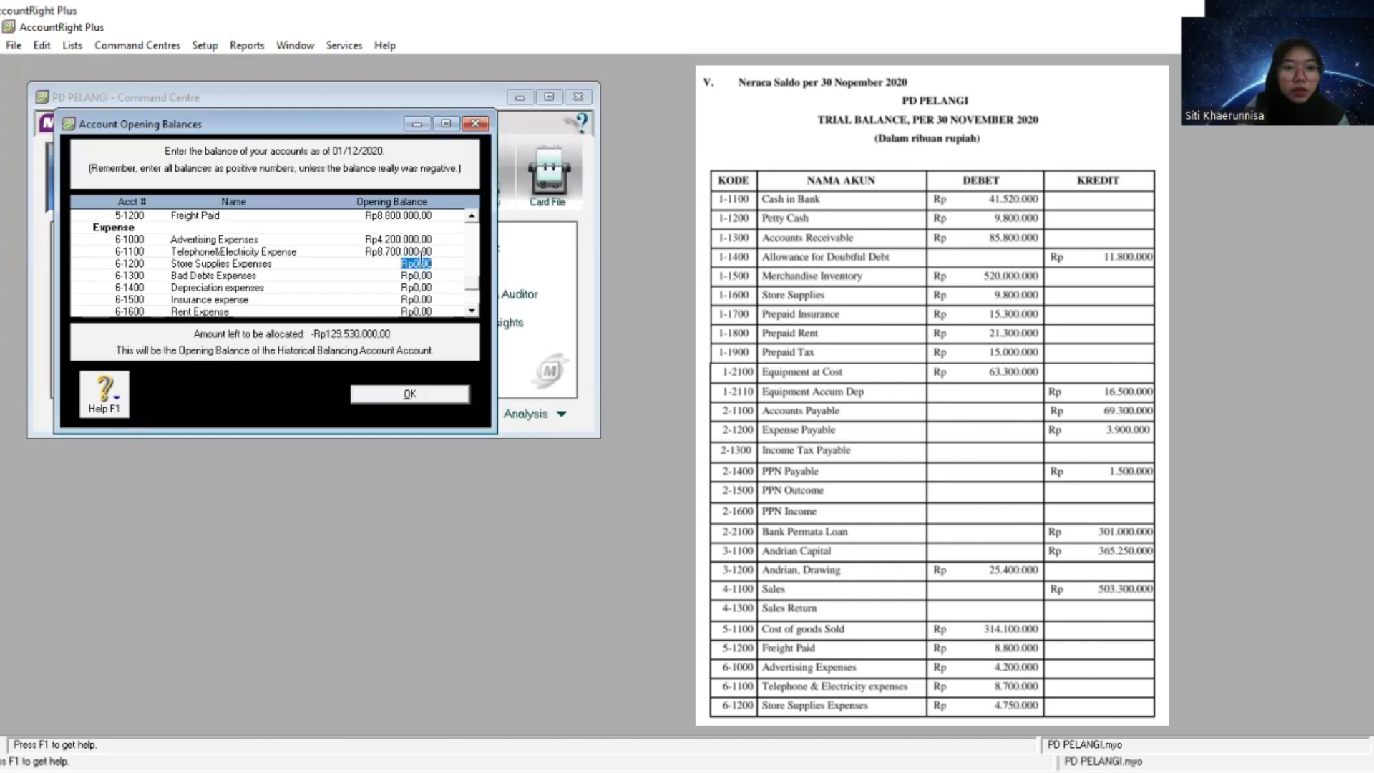
{"action": "right_click", "coordinate": [420, 265]}
{"action": "left_click", "coordinate": [486, 274]}
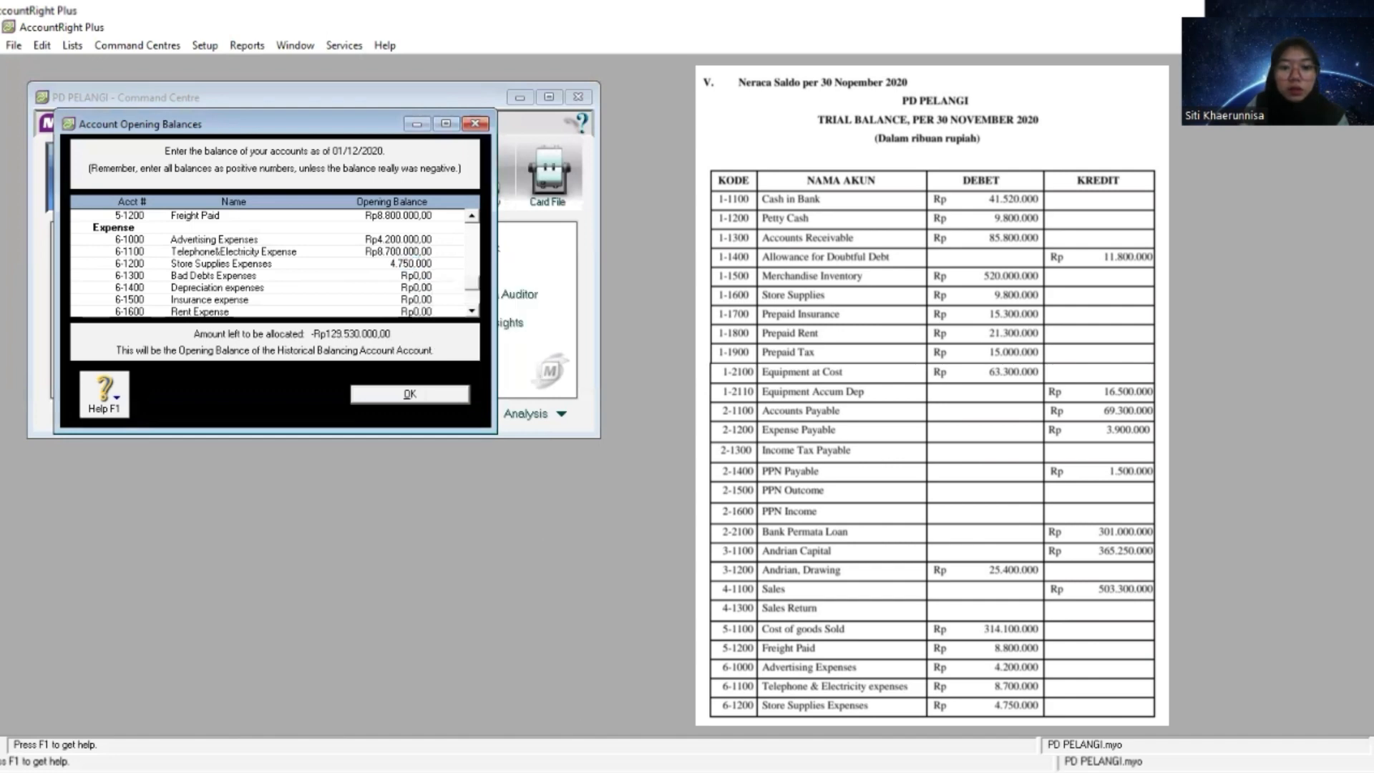
- Copy the Bad Debt Expense amount from the trial balance's second page and set the 6-1300 opening balance to 15.100.000
{"action": "key", "text": "alt+Tab"}
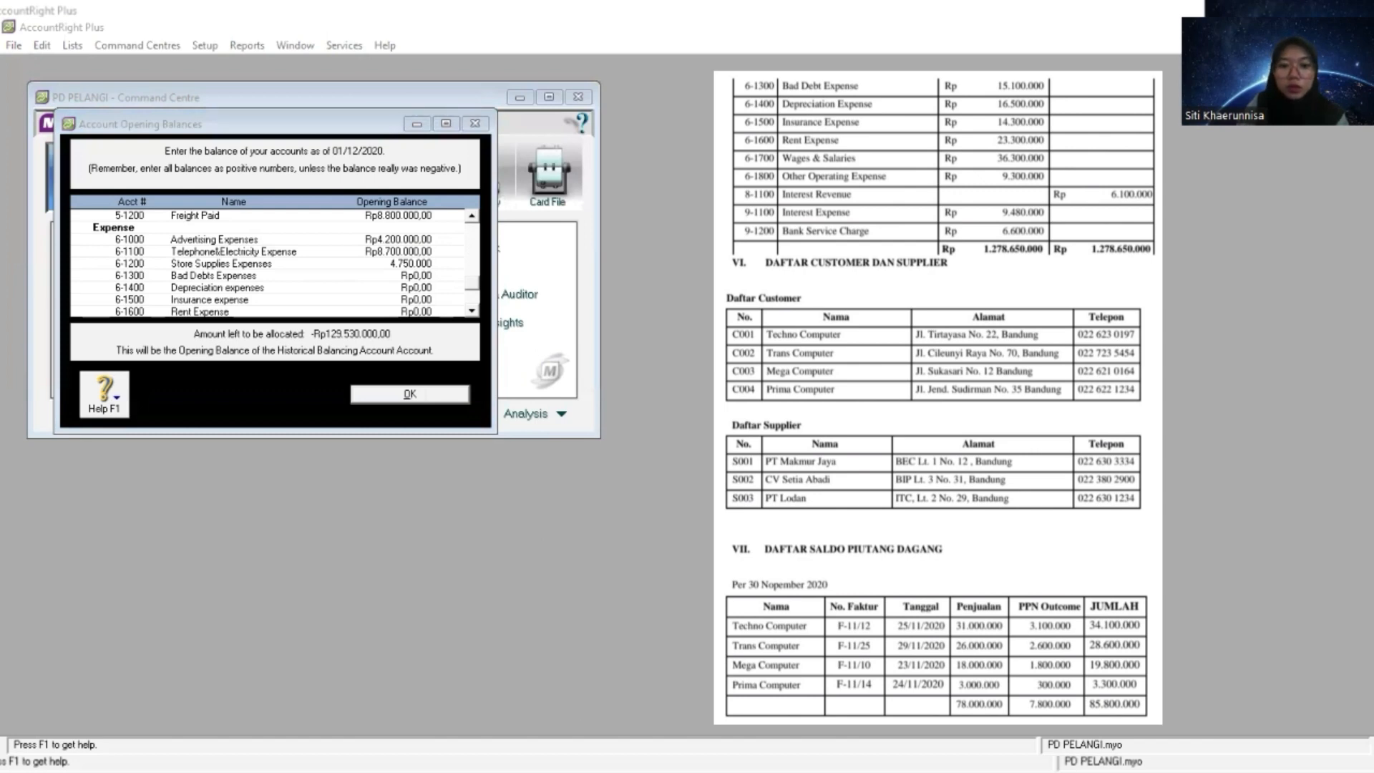
{"action": "left_click", "coordinate": [422, 276]}
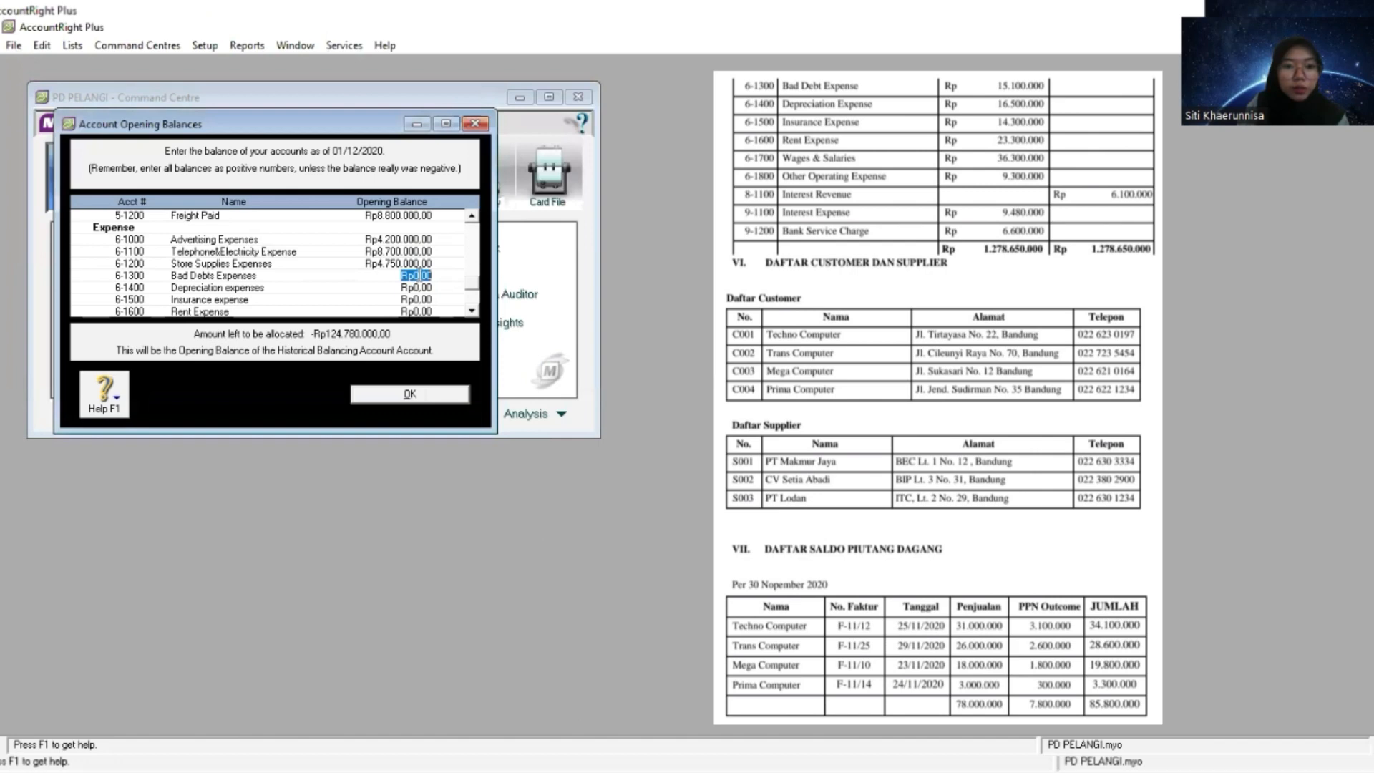
{"action": "right_click", "coordinate": [422, 276]}
{"action": "left_click", "coordinate": [458, 349]}
- Copy the Depreciation Expense amount from the trial balance and set the 6-1400 opening balance to 16.500.000
{"action": "key", "text": "alt+Tab"}
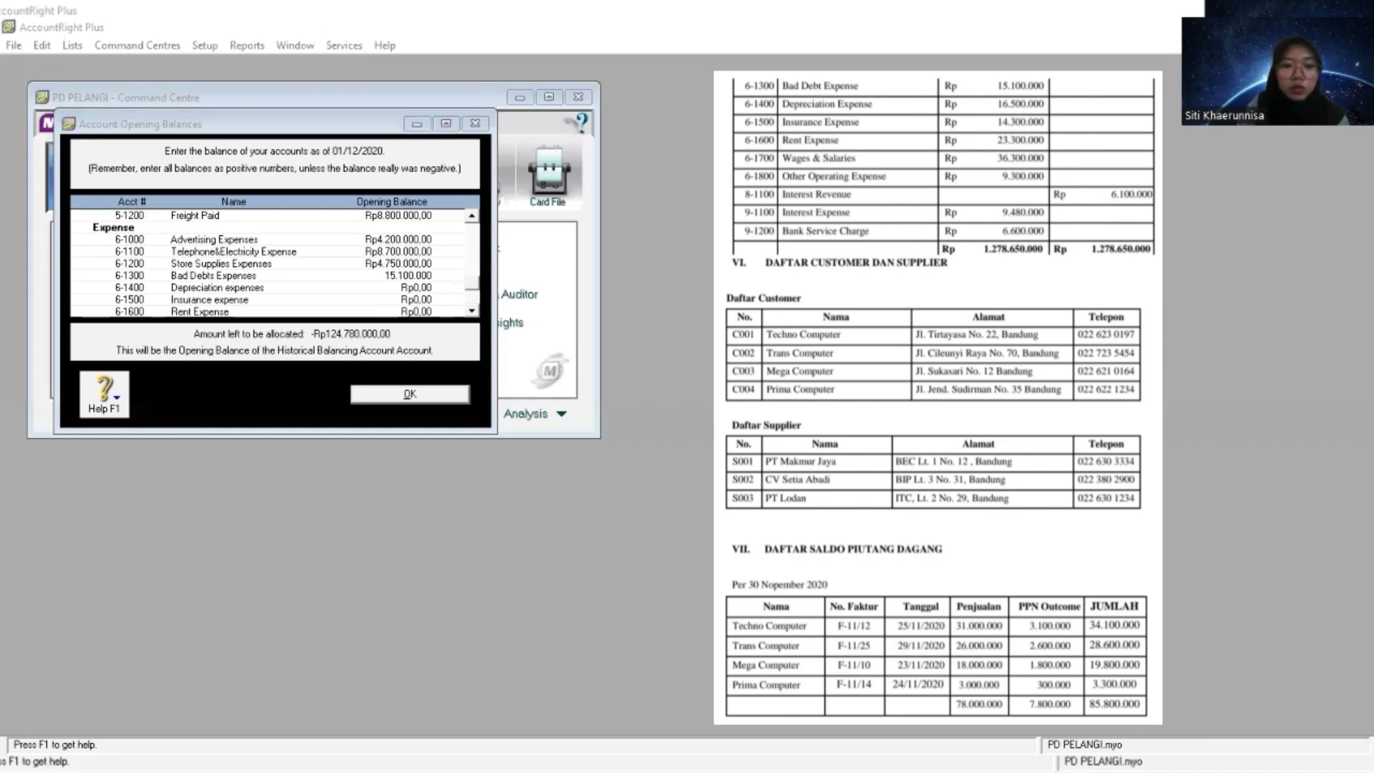
{"action": "left_click", "coordinate": [417, 287]}
{"action": "right_click", "coordinate": [418, 283]}
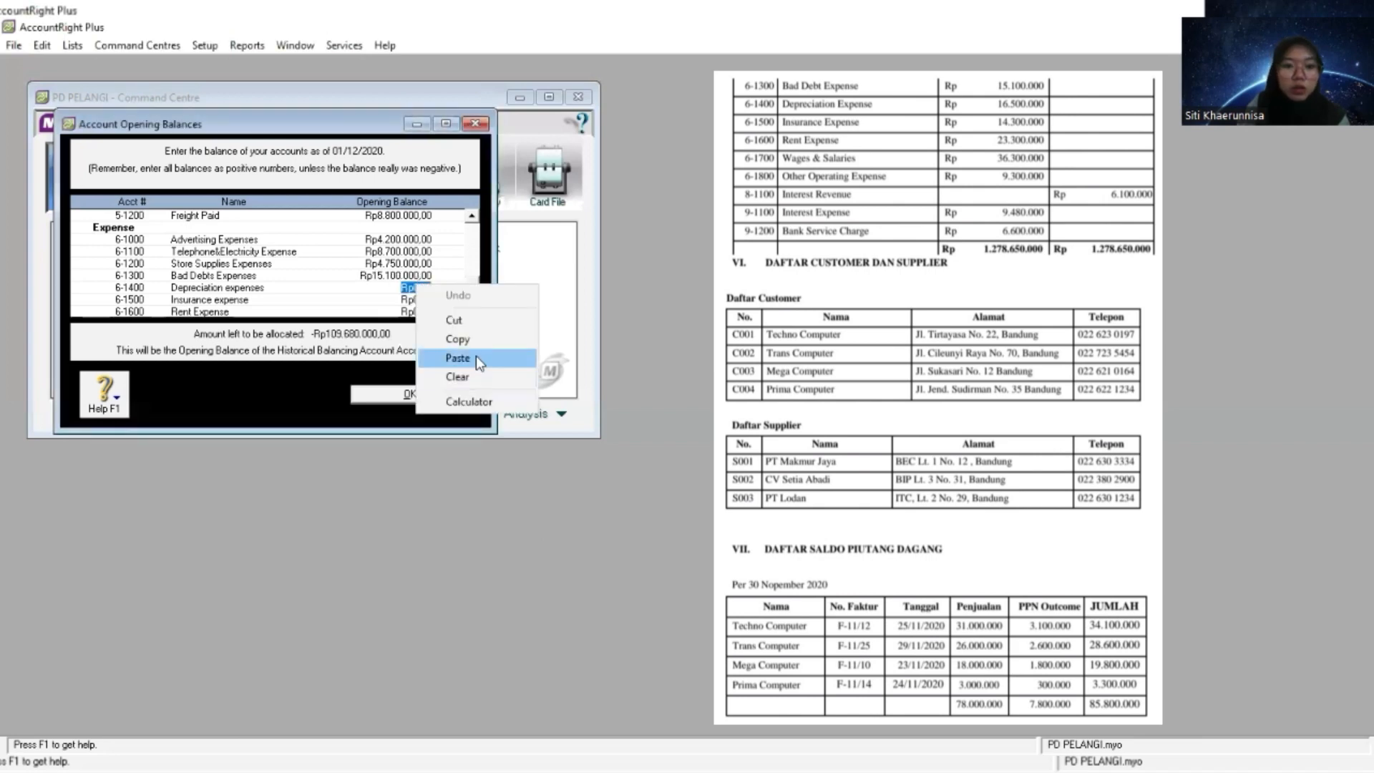
{"action": "left_click", "coordinate": [475, 354]}
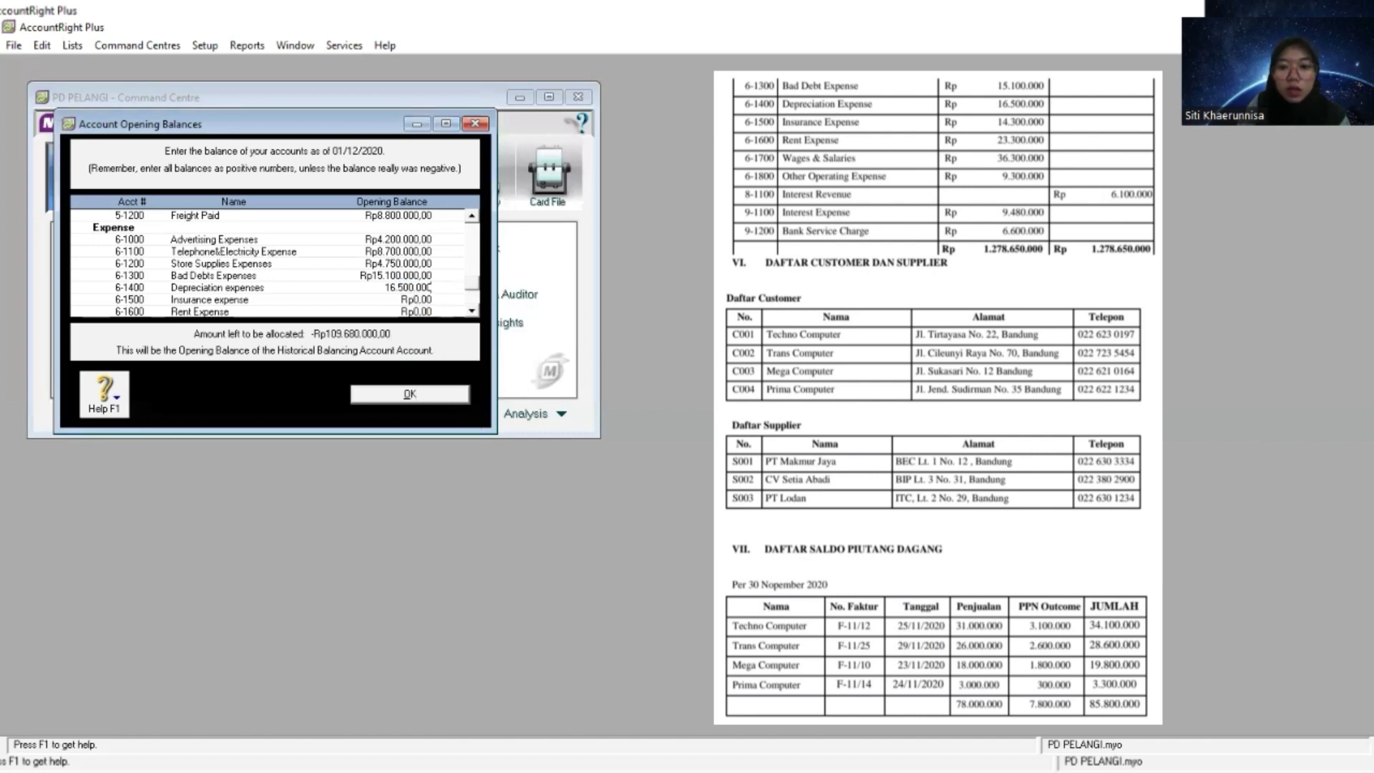
- Copy the Insurance Expense amount from the trial balance and set the 6-1500 opening balance to 14.300.000
{"action": "key", "text": "alt+Tab"}
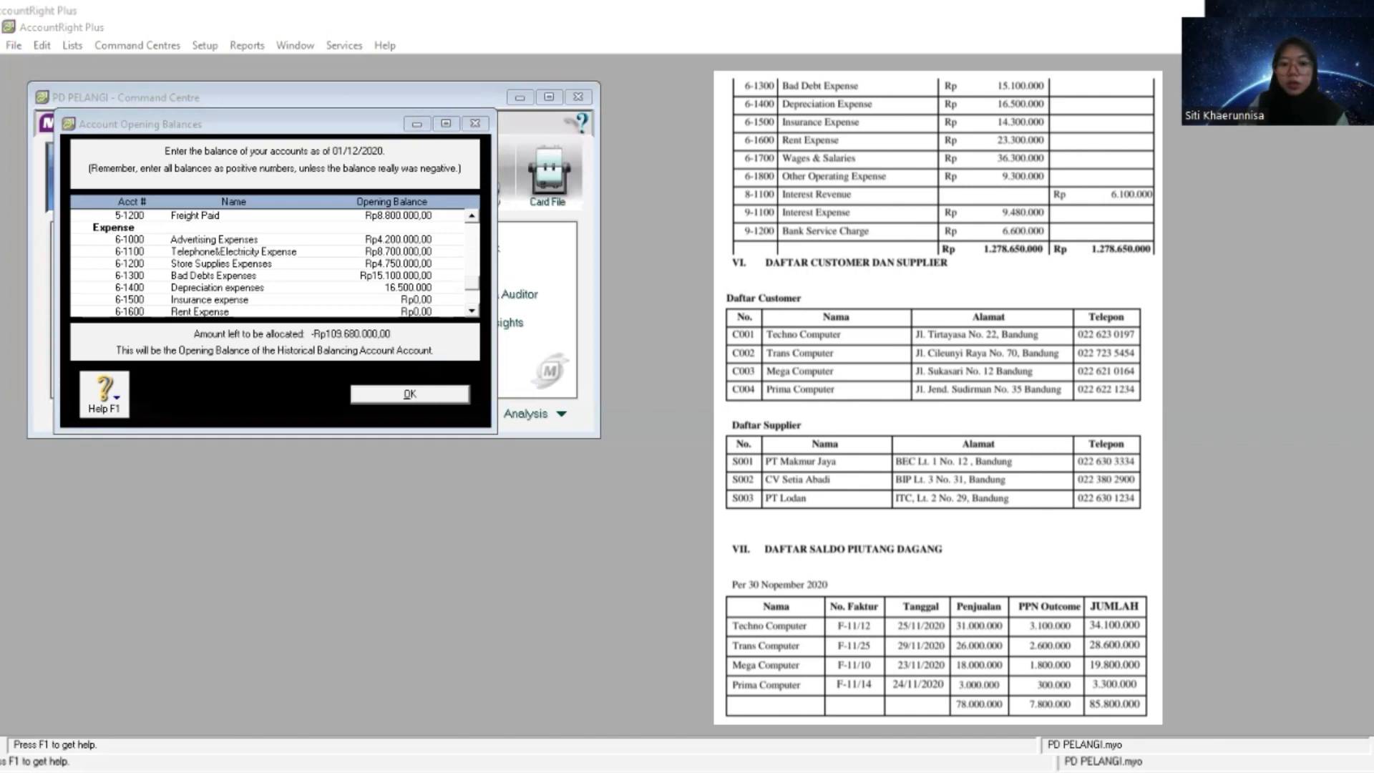
{"action": "left_click", "coordinate": [278, 484]}
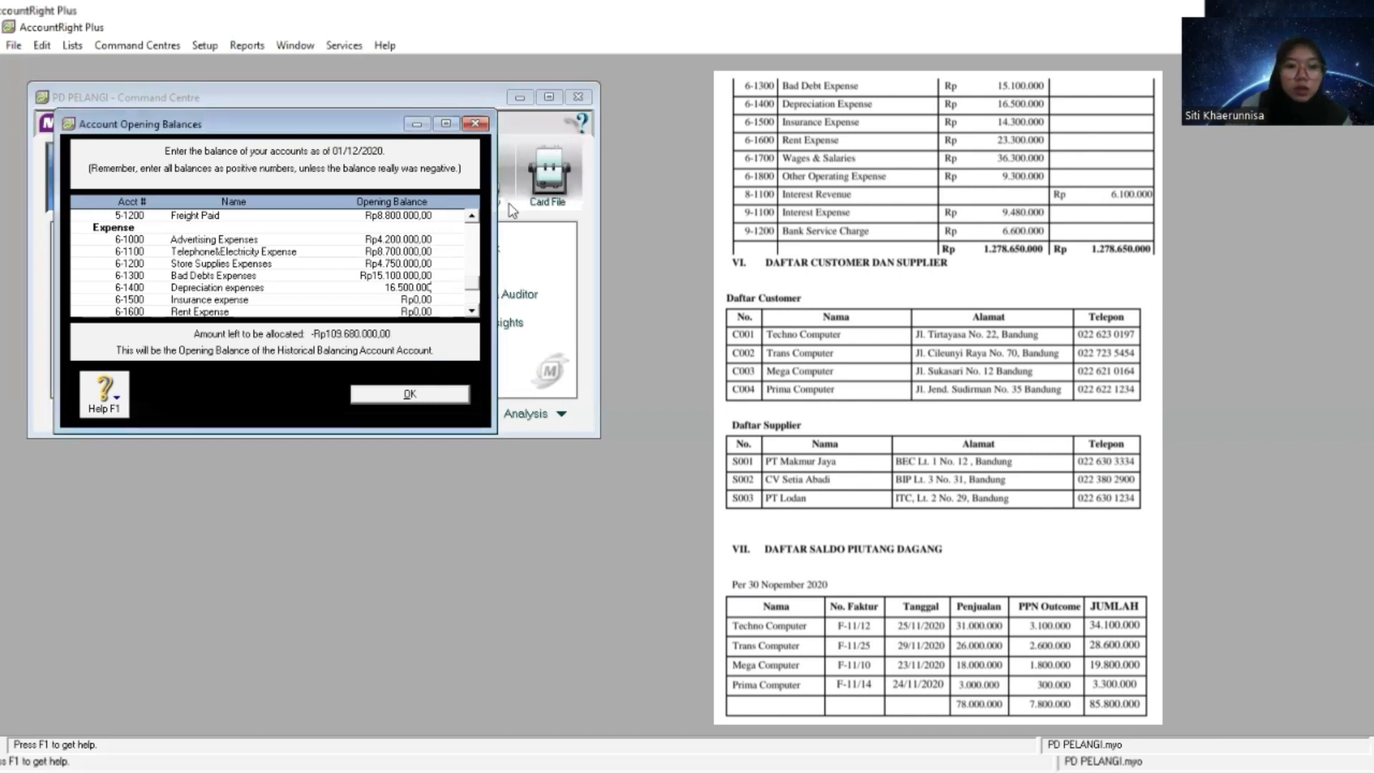
{"action": "scroll", "coordinate": [466, 333], "scroll_direction": "down", "scroll_amount": 2}
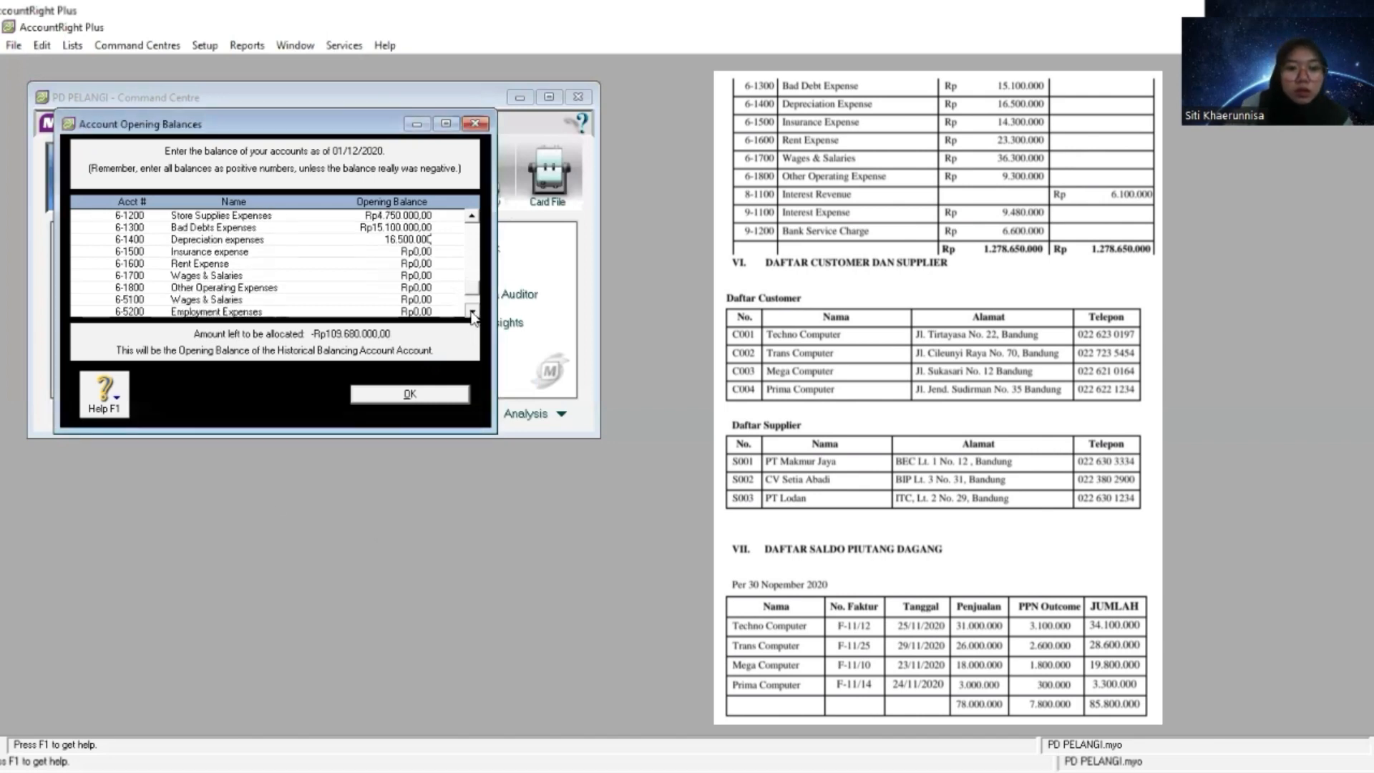
{"action": "key", "text": "Tab"}
{"action": "right_click", "coordinate": [423, 252]}
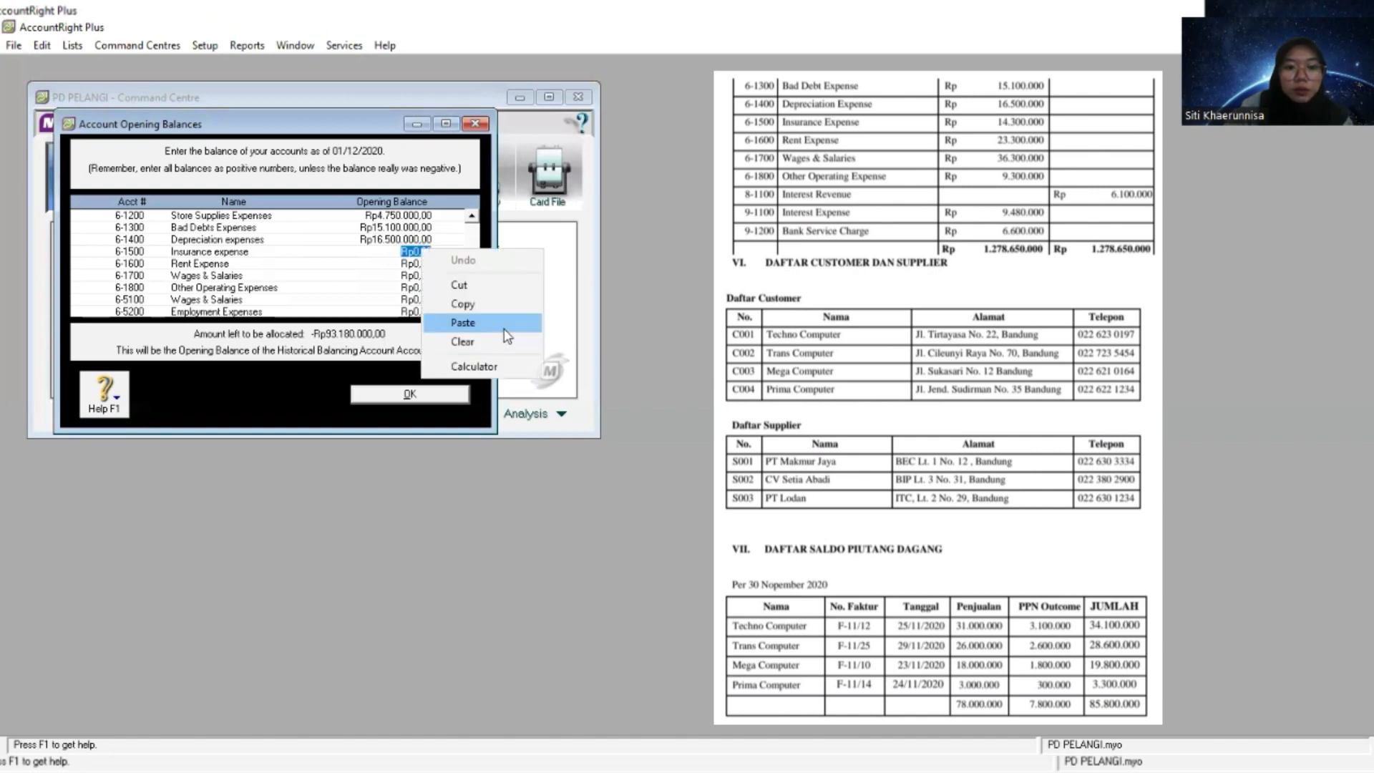
{"action": "left_click", "coordinate": [493, 320]}
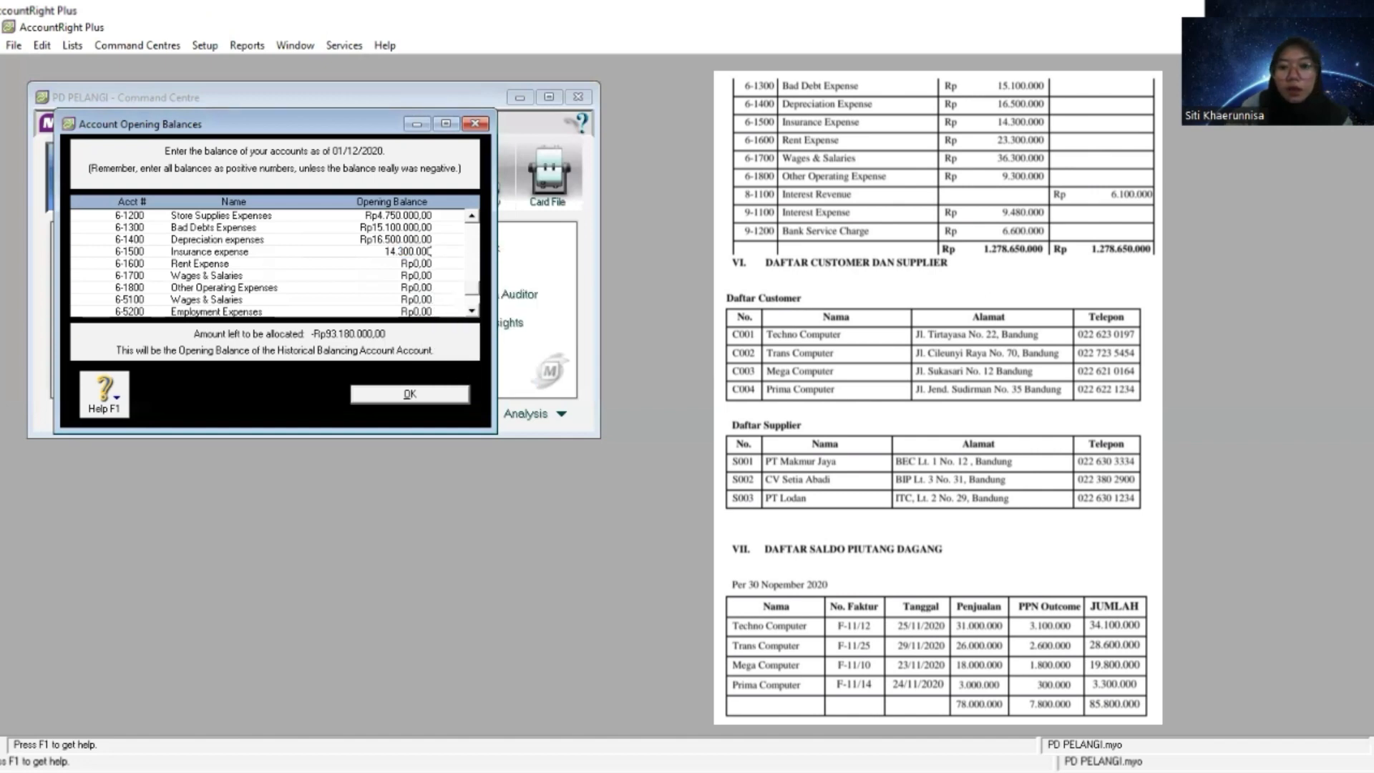
- Copy the Rent Expense amount from the trial balance and set the 6-1600 opening balance to 23.300.000
{"action": "key", "text": "alt+Tab"}
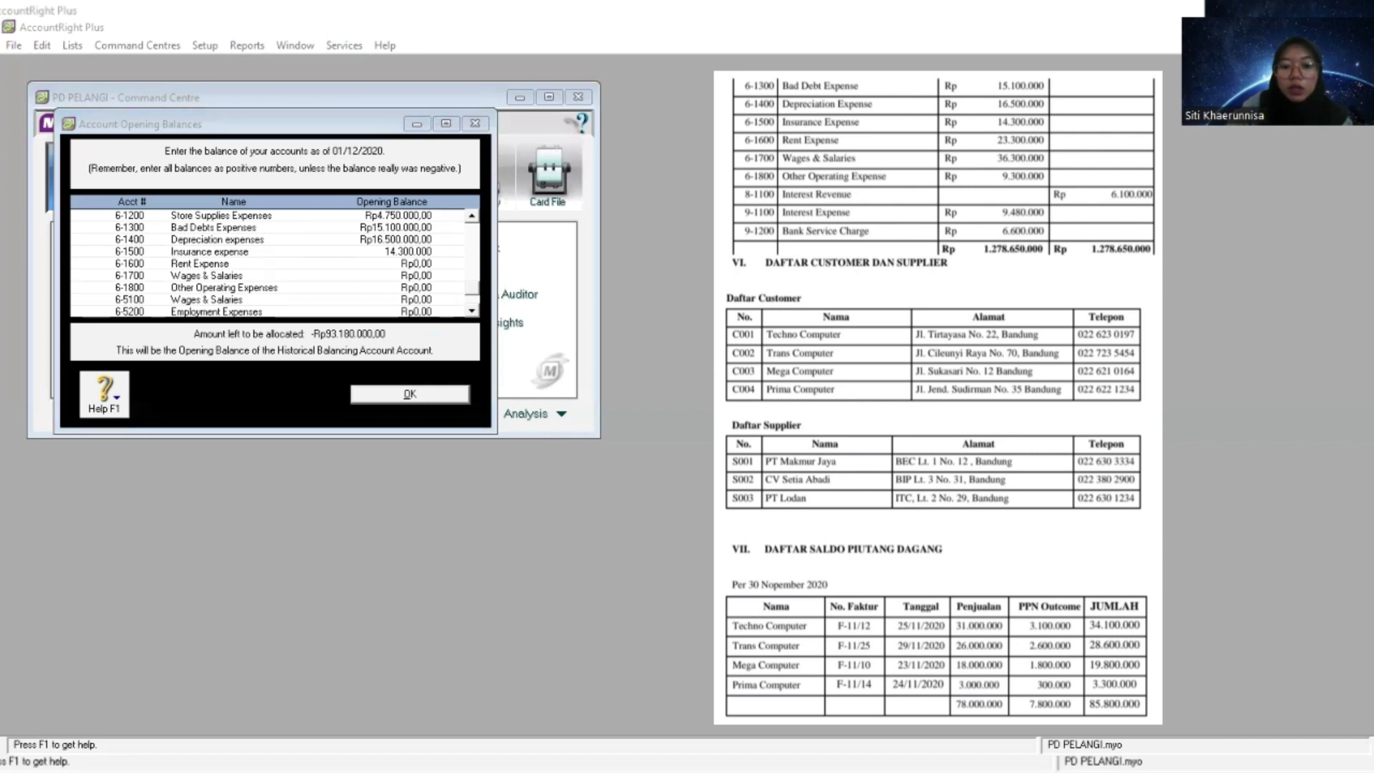
{"action": "key", "text": "alt+Tab"}
{"action": "left_click", "coordinate": [417, 263]}
{"action": "right_click", "coordinate": [417, 264]}
{"action": "left_click", "coordinate": [504, 335]}
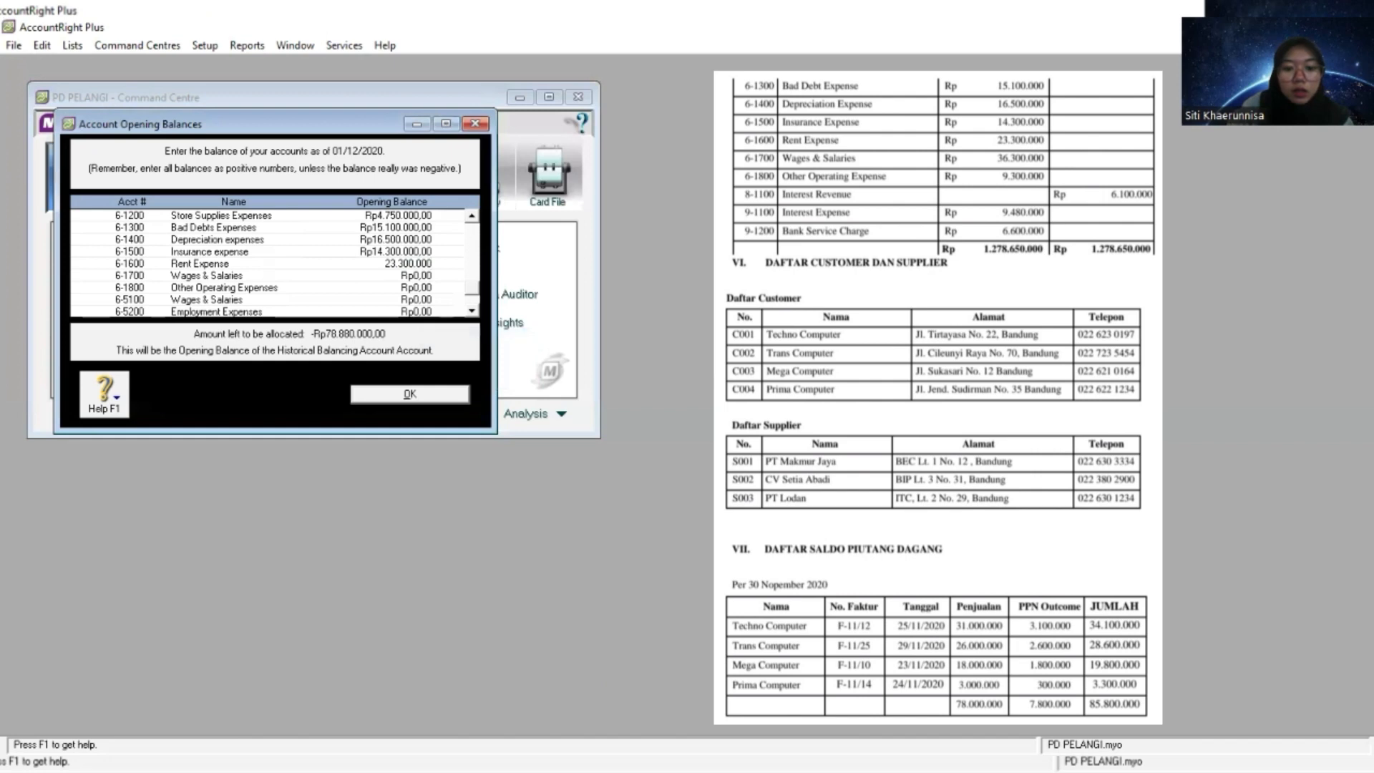
- Copy the Wages & Salaries amount from the trial balance and set the 6-1700 opening balance to 36.300.000
{"action": "key", "text": "alt+Tab"}
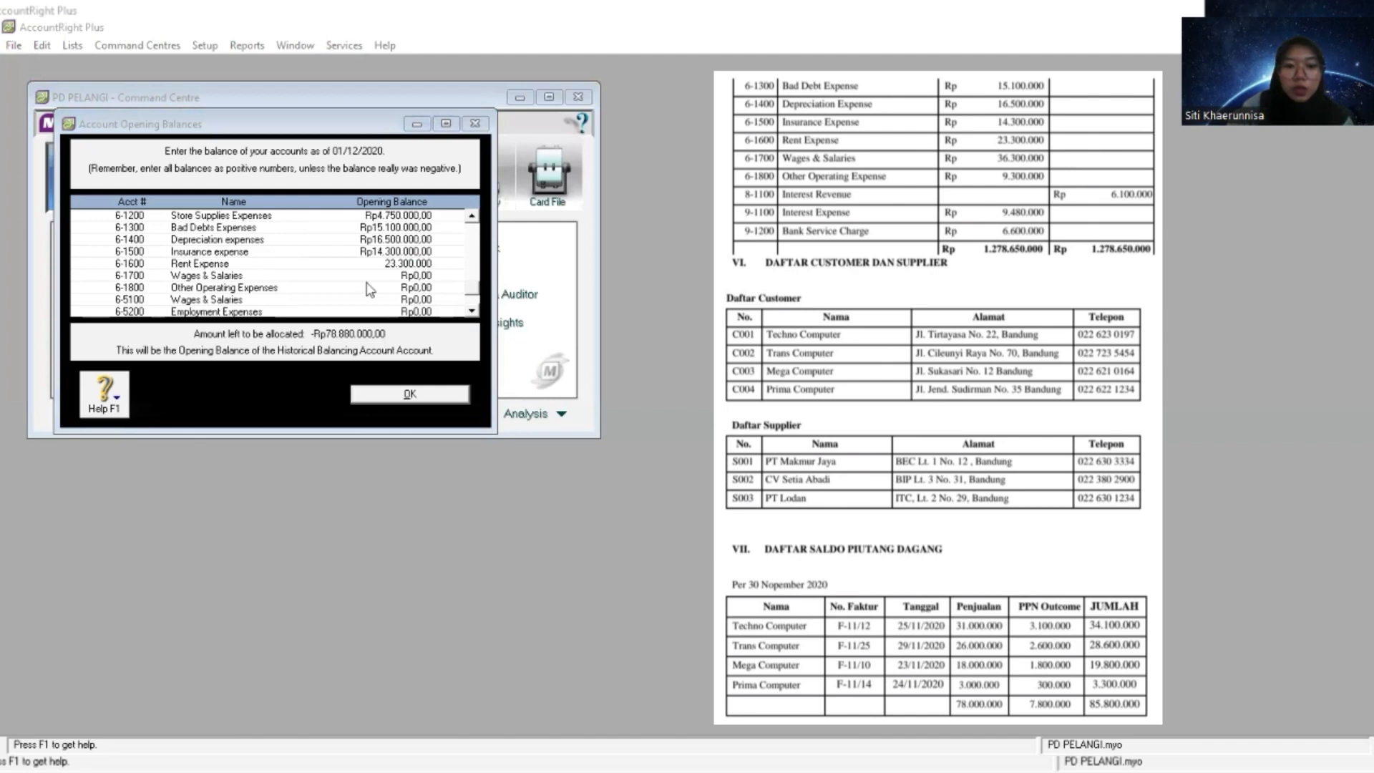
{"action": "key", "text": "alt+Tab"}
{"action": "left_click", "coordinate": [428, 276]}
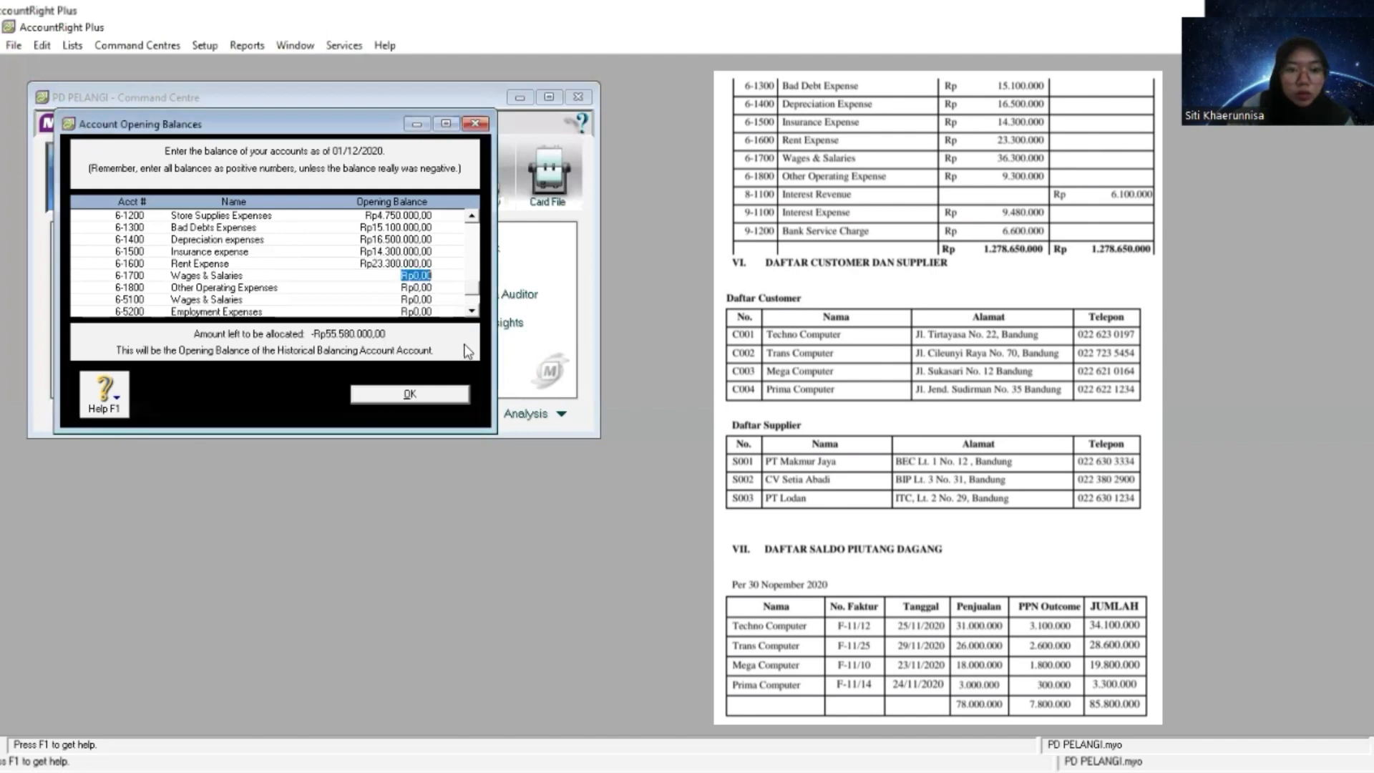
{"action": "right_click", "coordinate": [429, 281]}
{"action": "left_click", "coordinate": [465, 356]}
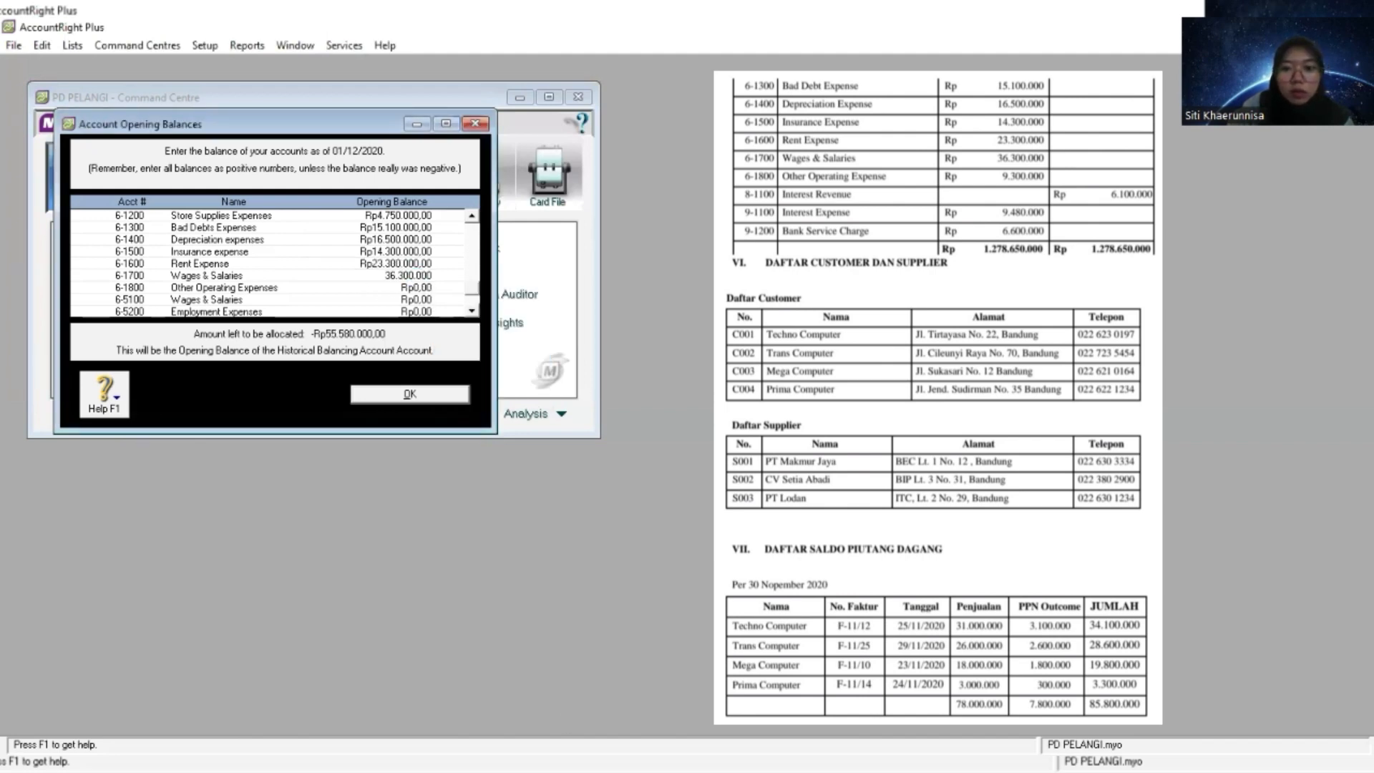
- Copy the Other Operating Expense amount from the trial balance and set the 6-1800 opening balance to 9.300.000
{"action": "key", "text": "alt+Tab"}
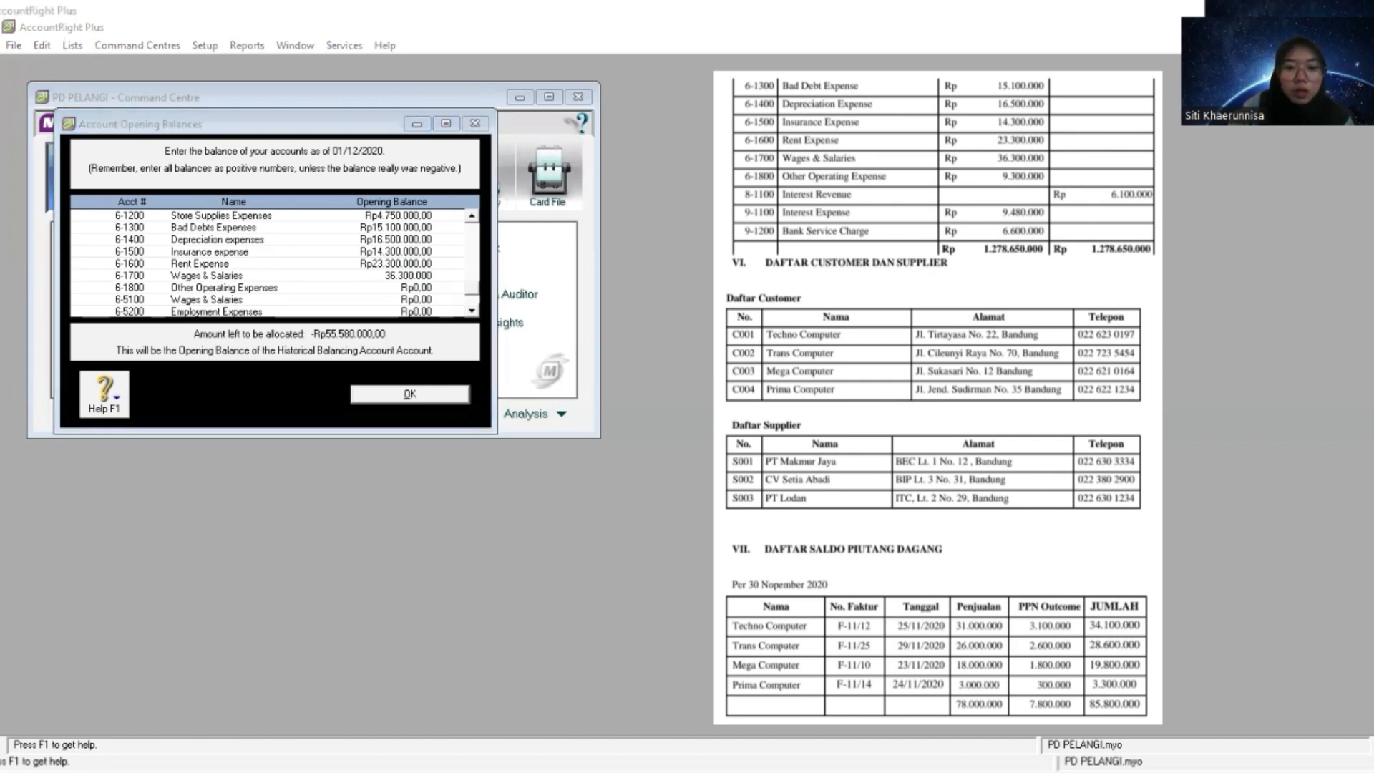
{"action": "key", "text": "alt+Tab"}
{"action": "left_click", "coordinate": [417, 287]}
{"action": "right_click", "coordinate": [417, 287]}
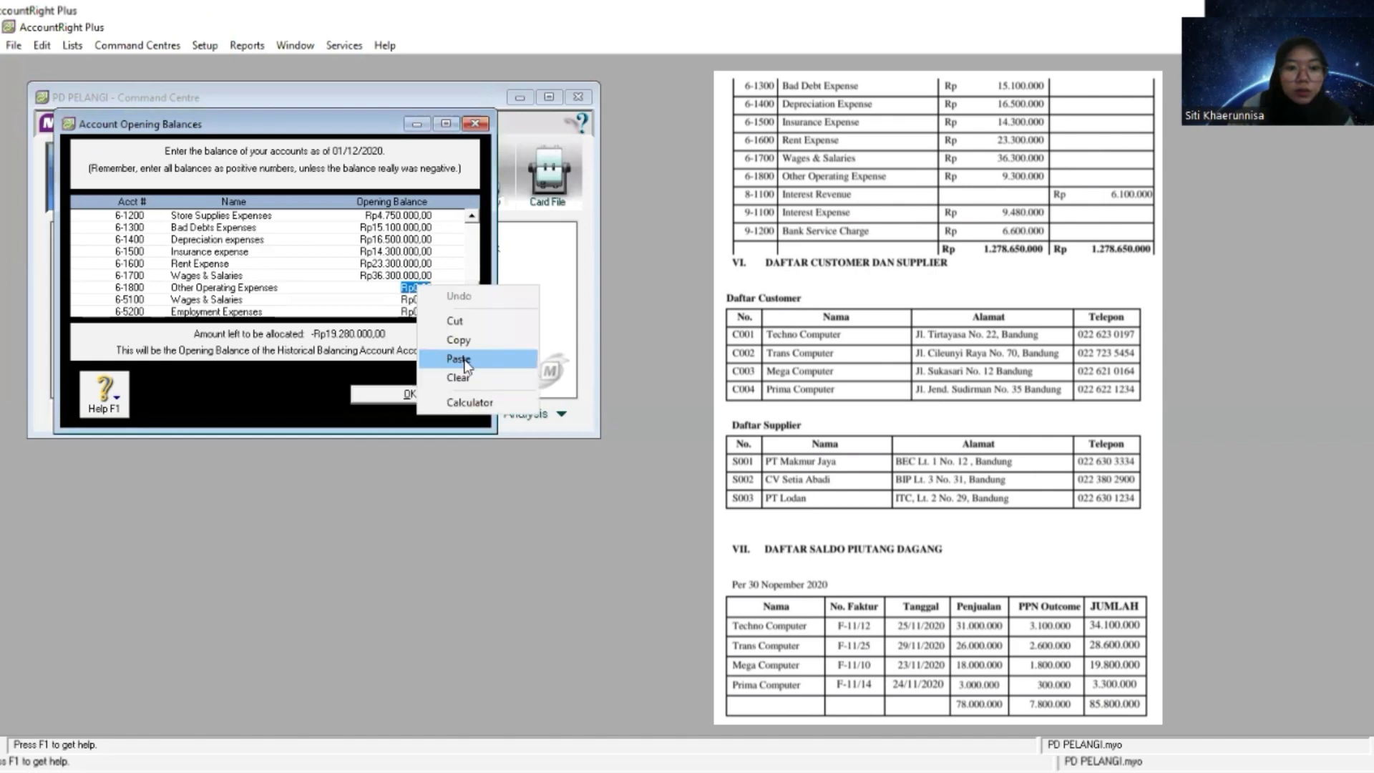
{"action": "left_click", "coordinate": [459, 359]}
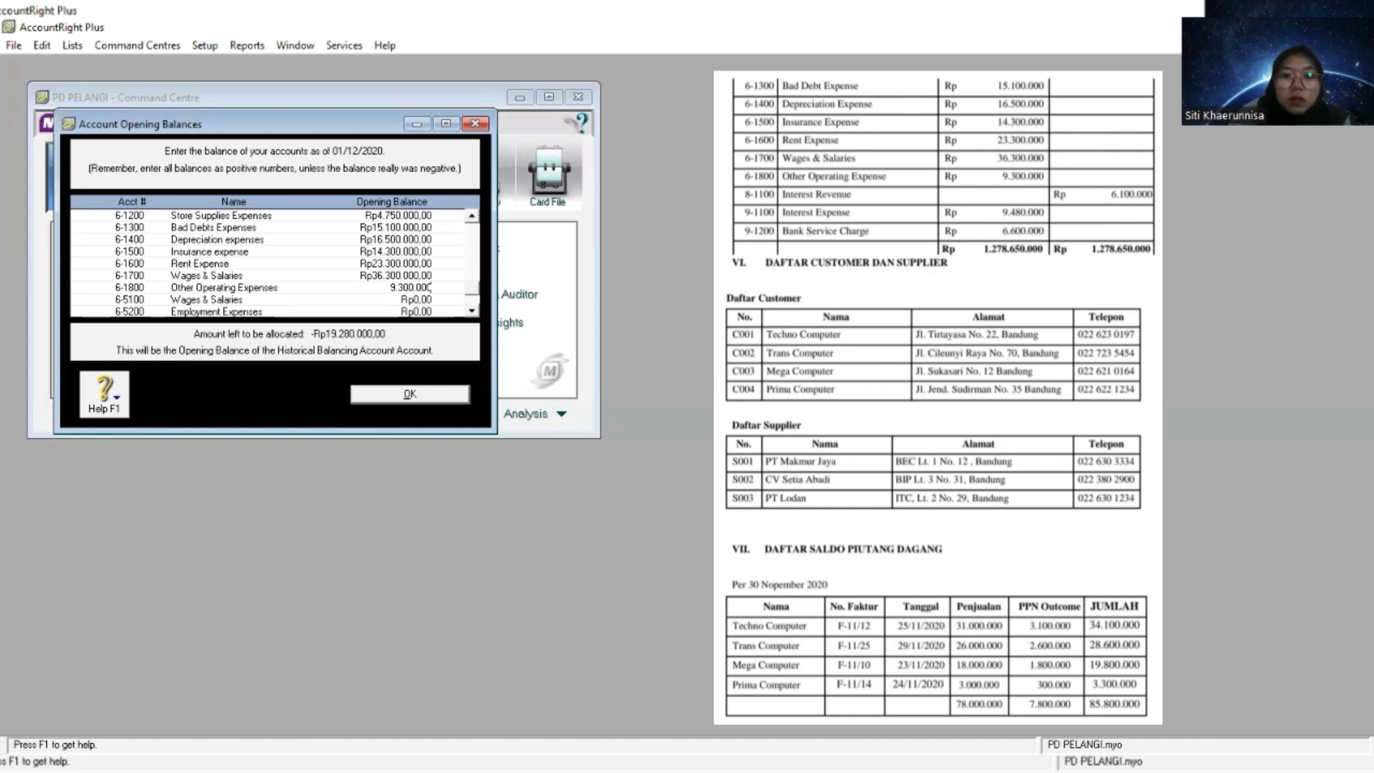
- Look up Interest Revenue in the trial balance and set the 8-1100 opening balance to 6100000
{"action": "key", "text": "alt+Tab"}
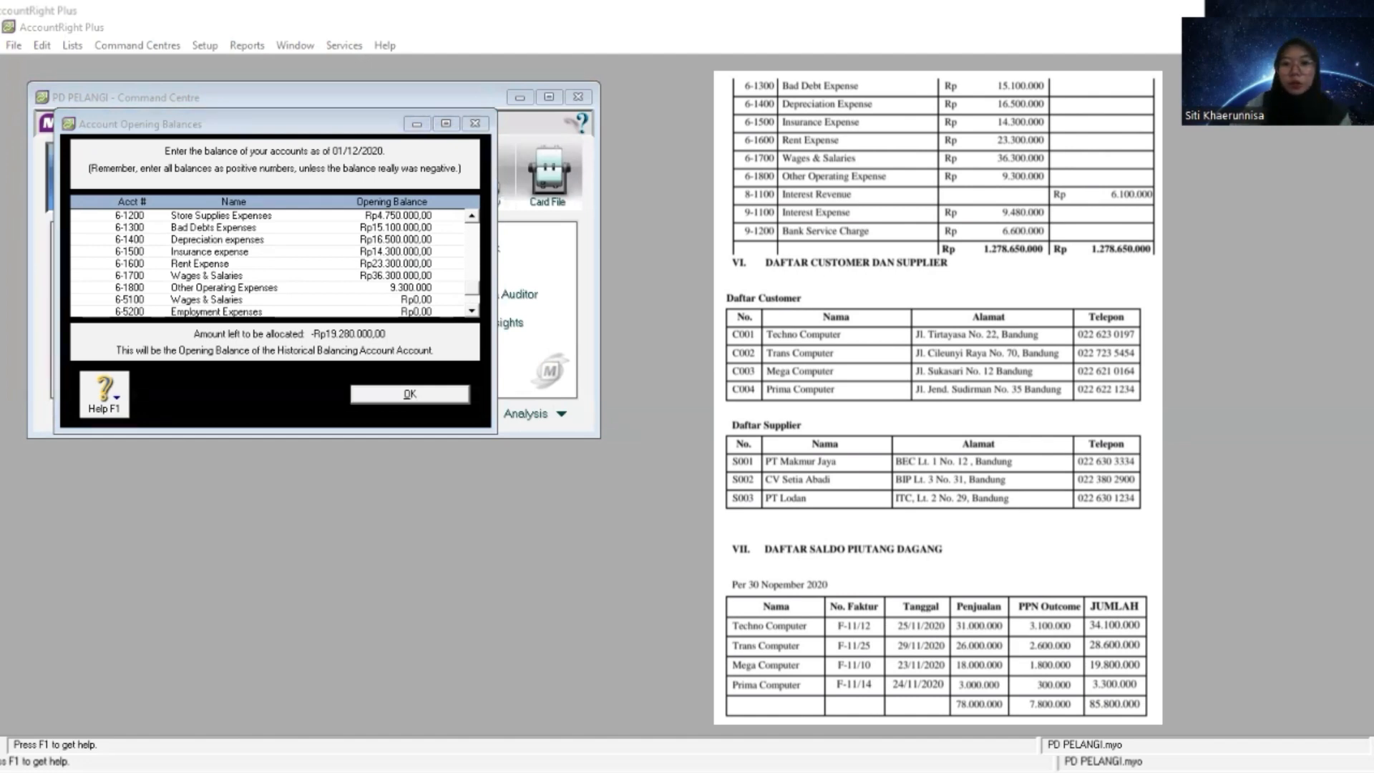
{"action": "left_click", "coordinate": [175, 317]}
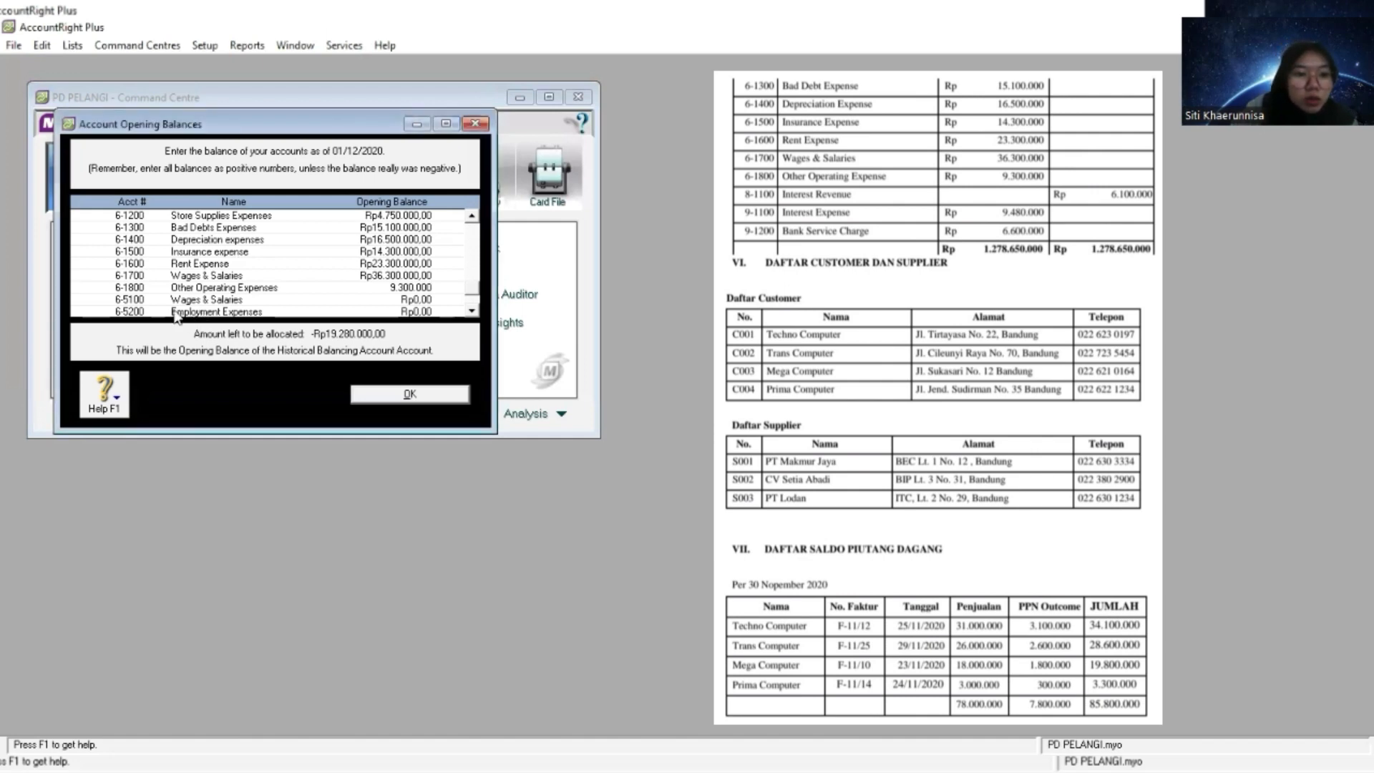
{"action": "left_click", "coordinate": [471, 312]}
{"action": "scroll", "coordinate": [472, 317], "scroll_direction": "down", "scroll_amount": 4}
{"action": "left_click", "coordinate": [430, 276]}
{"action": "right_click", "coordinate": [427, 276]}
{"action": "left_click", "coordinate": [517, 415]}
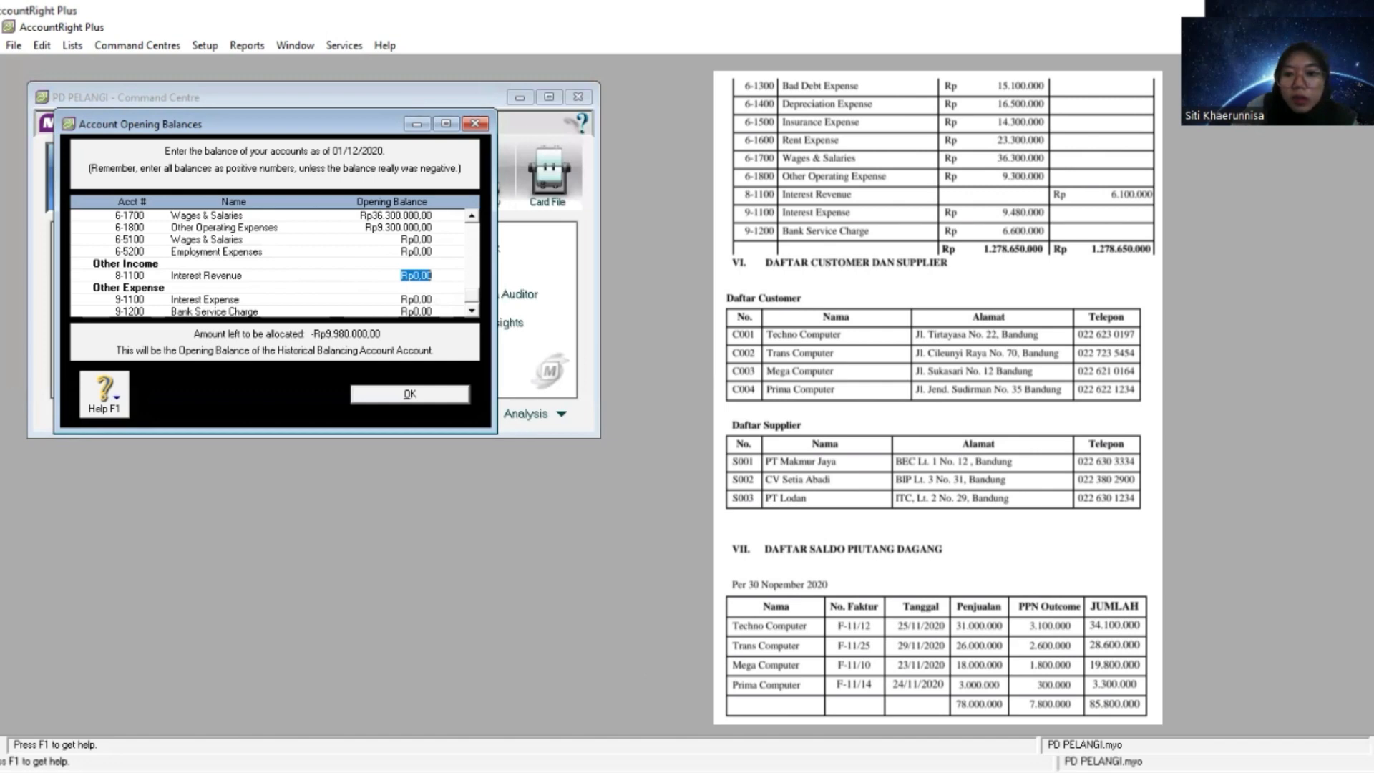
{"action": "key", "text": "alt+Tab"}
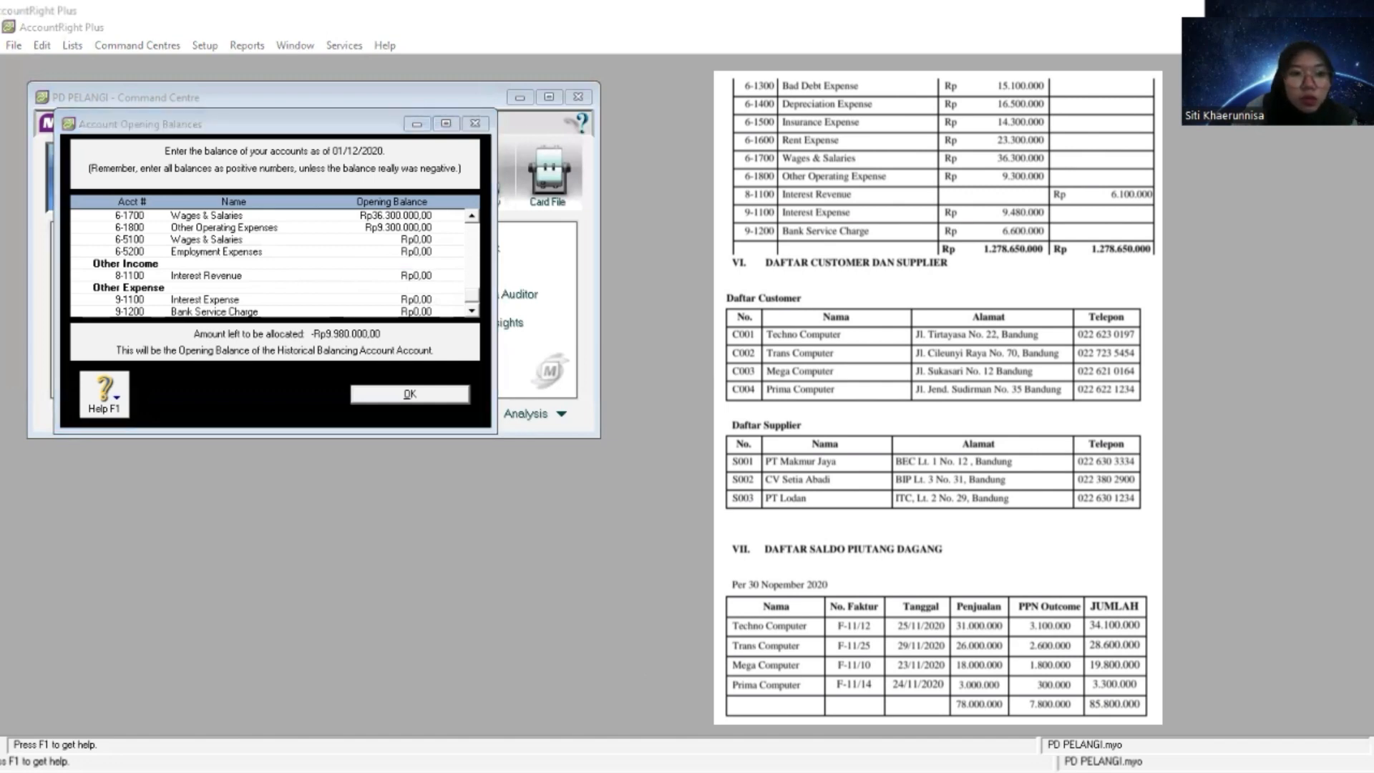
{"action": "key", "text": "alt+Tab"}
{"action": "right_click", "coordinate": [415, 279]}
{"action": "left_click", "coordinate": [482, 356]}
{"action": "type", "text": "6100000"}
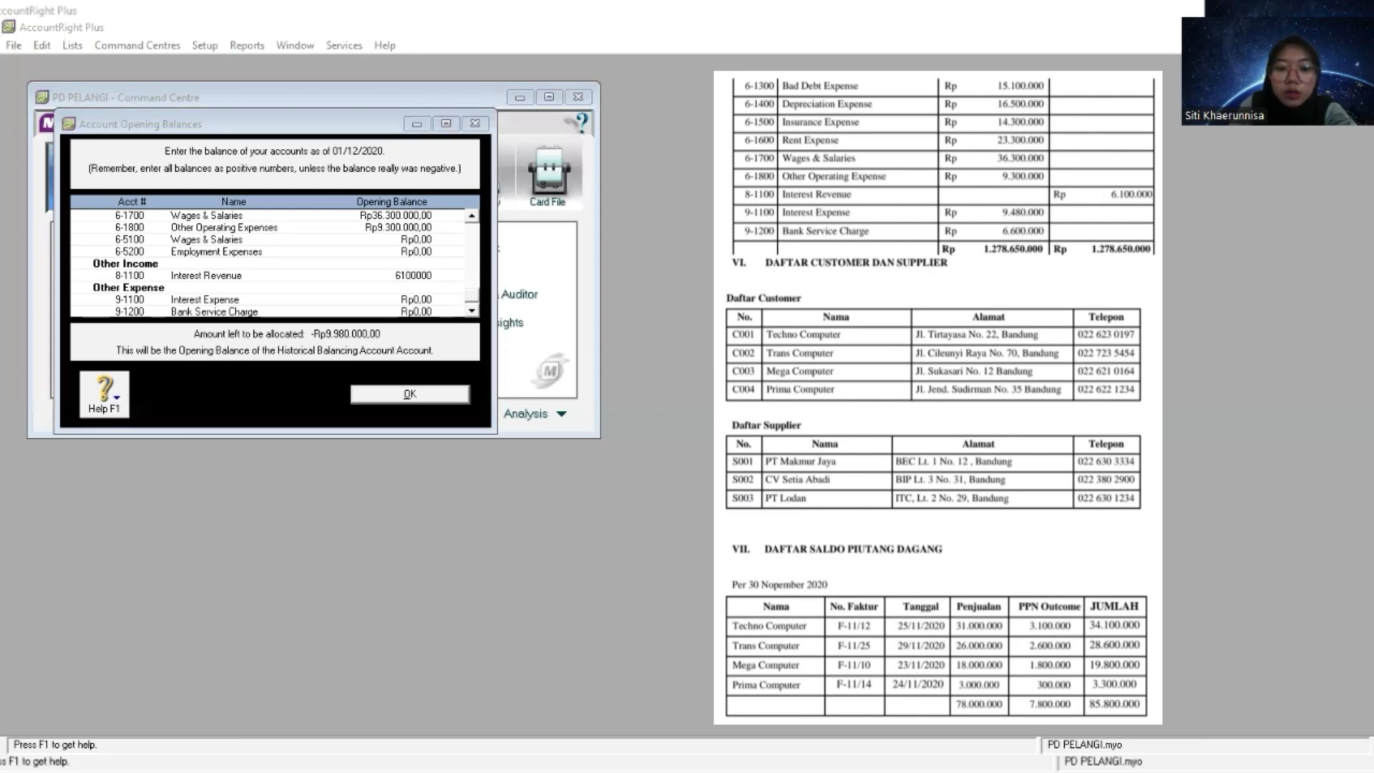
- Set the 9-1100 Interest Expense opening balance to the trial balance amount of 9.480.000
{"action": "left_click", "coordinate": [469, 305]}
{"action": "left_click", "coordinate": [472, 312]}
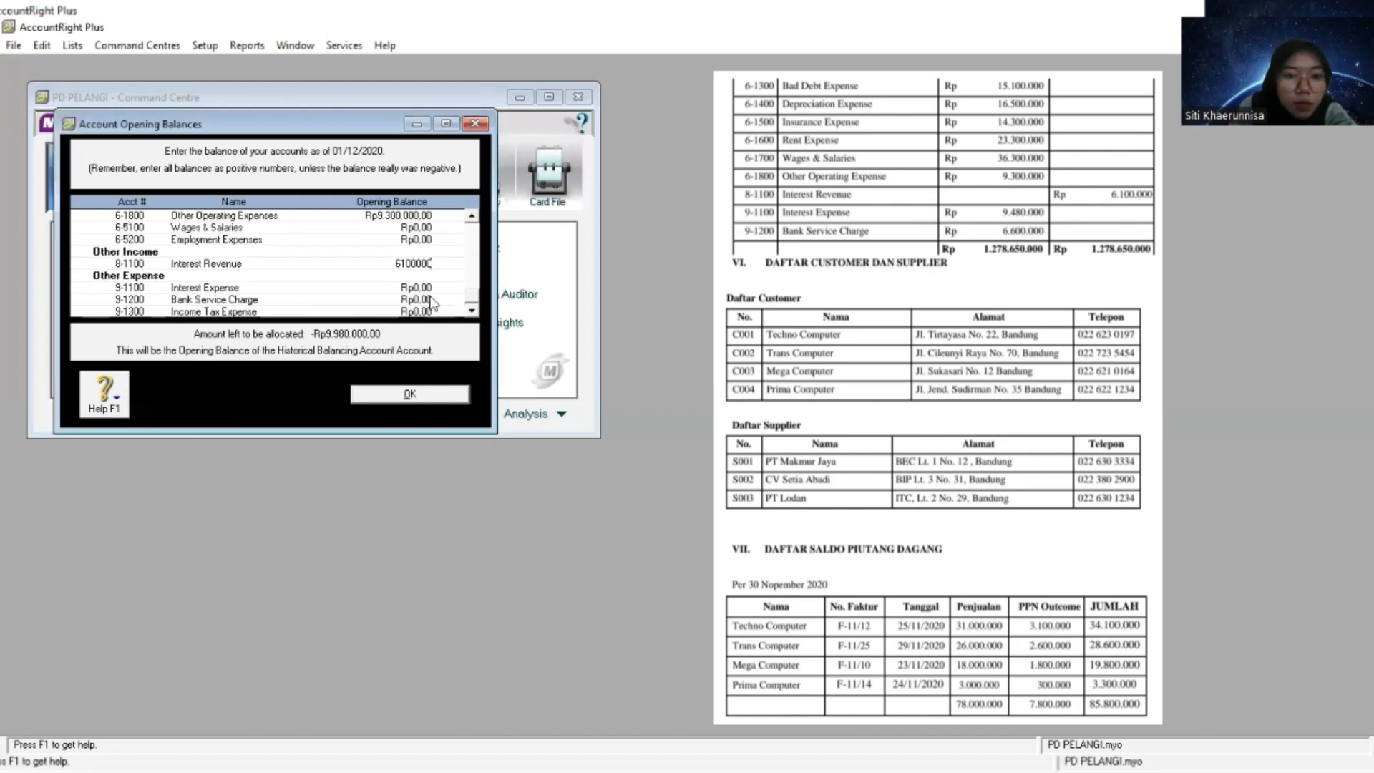
{"action": "left_click", "coordinate": [414, 286]}
{"action": "right_click", "coordinate": [414, 283]}
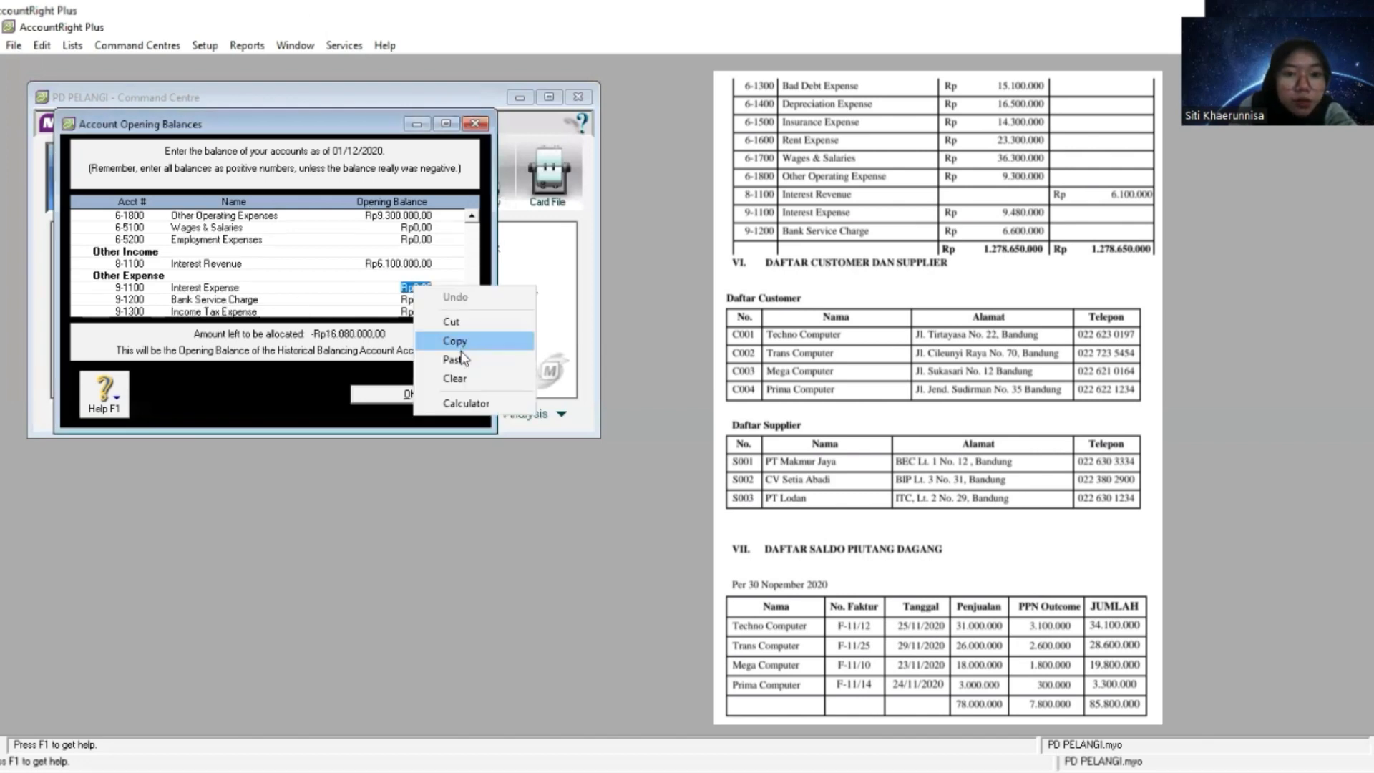
{"action": "left_click", "coordinate": [454, 359]}
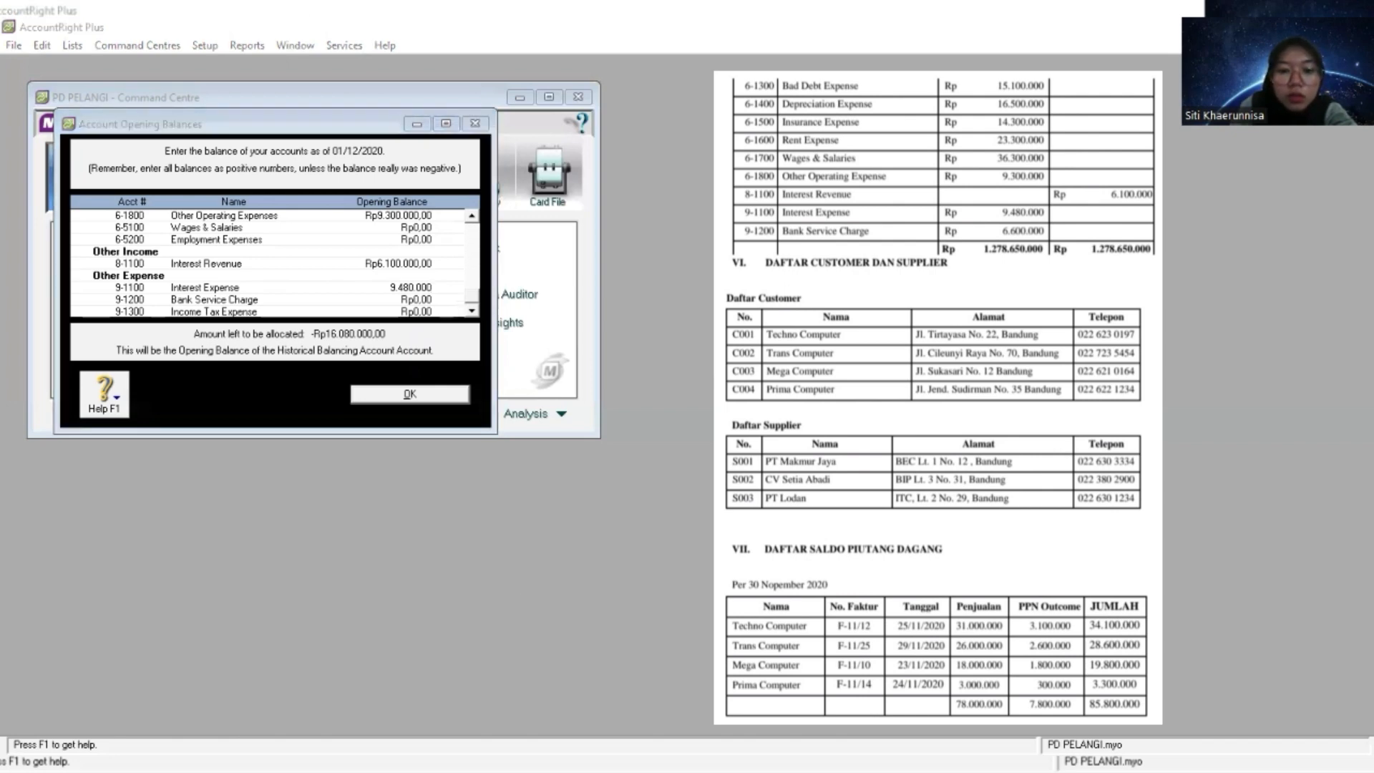
- Set the 9-1200 Bank Service Charge opening balance to 6.600.000 from the trial balance and save all opening balances
{"action": "key", "text": "alt+Tab"}
{"action": "left_click", "coordinate": [416, 299]}
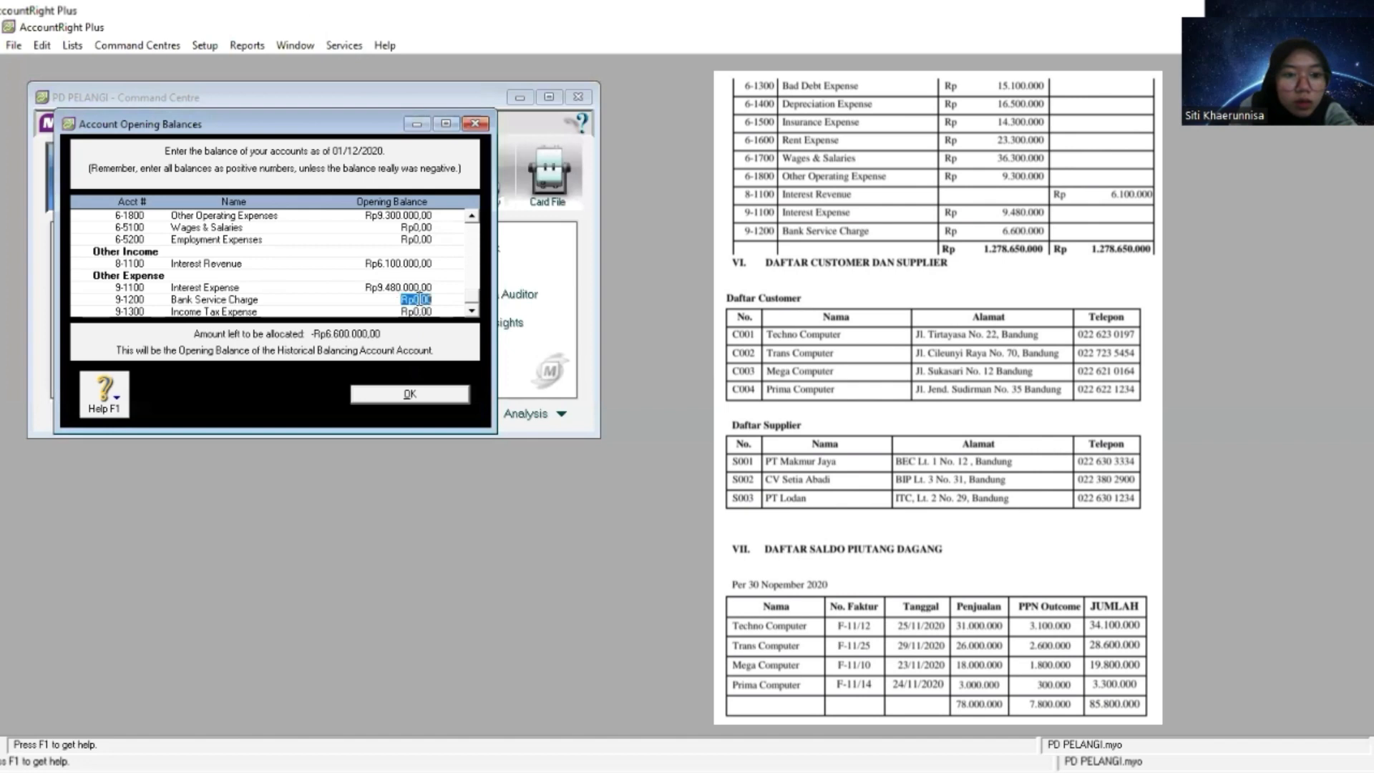
{"action": "right_click", "coordinate": [416, 299]}
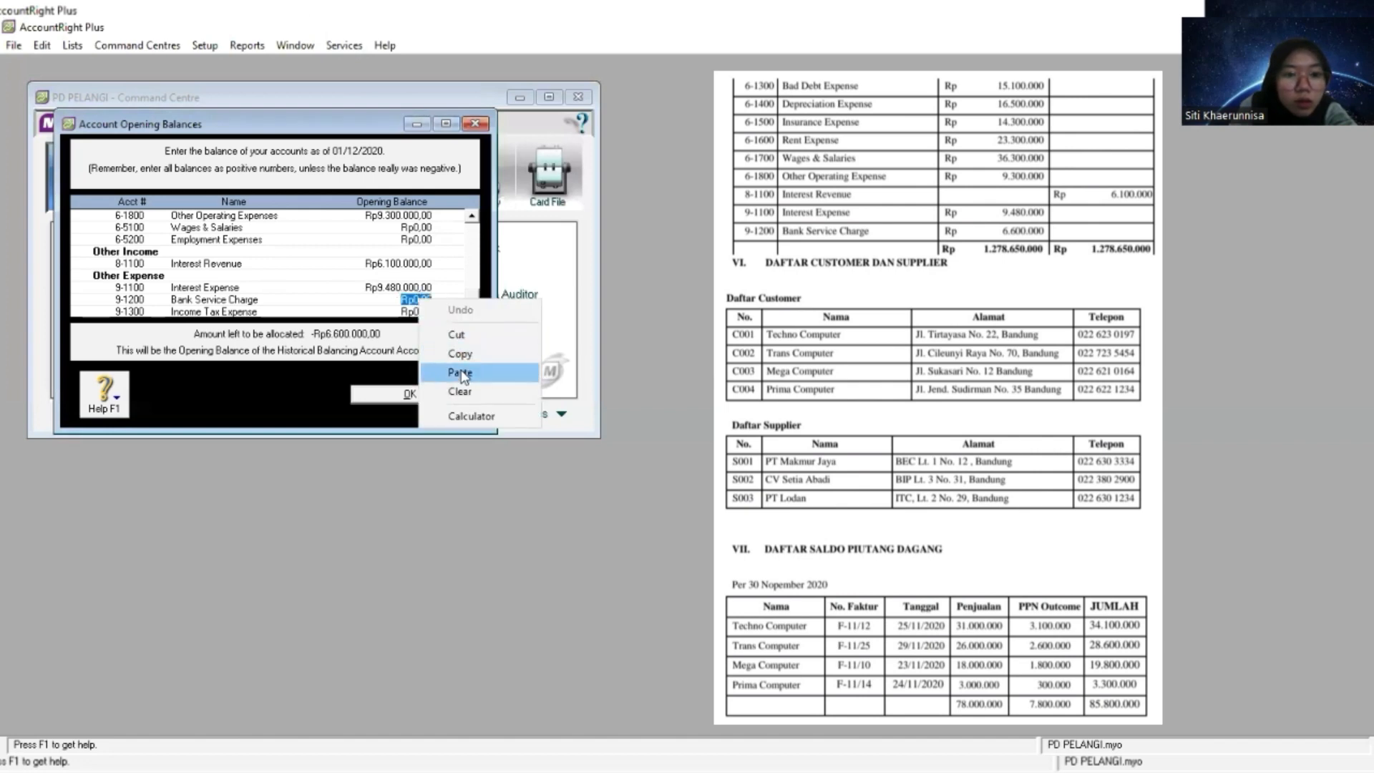
{"action": "left_click", "coordinate": [460, 373]}
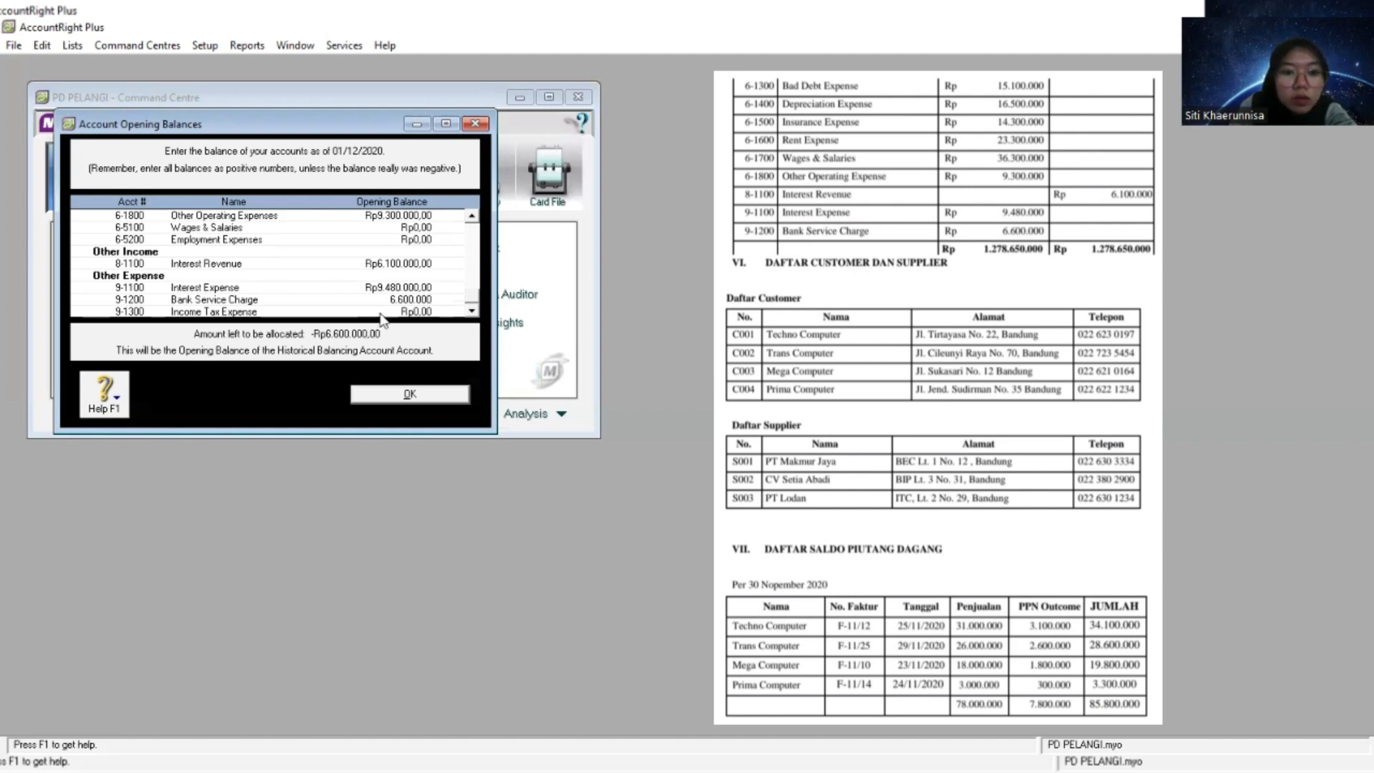
{"action": "key", "text": "Tab"}
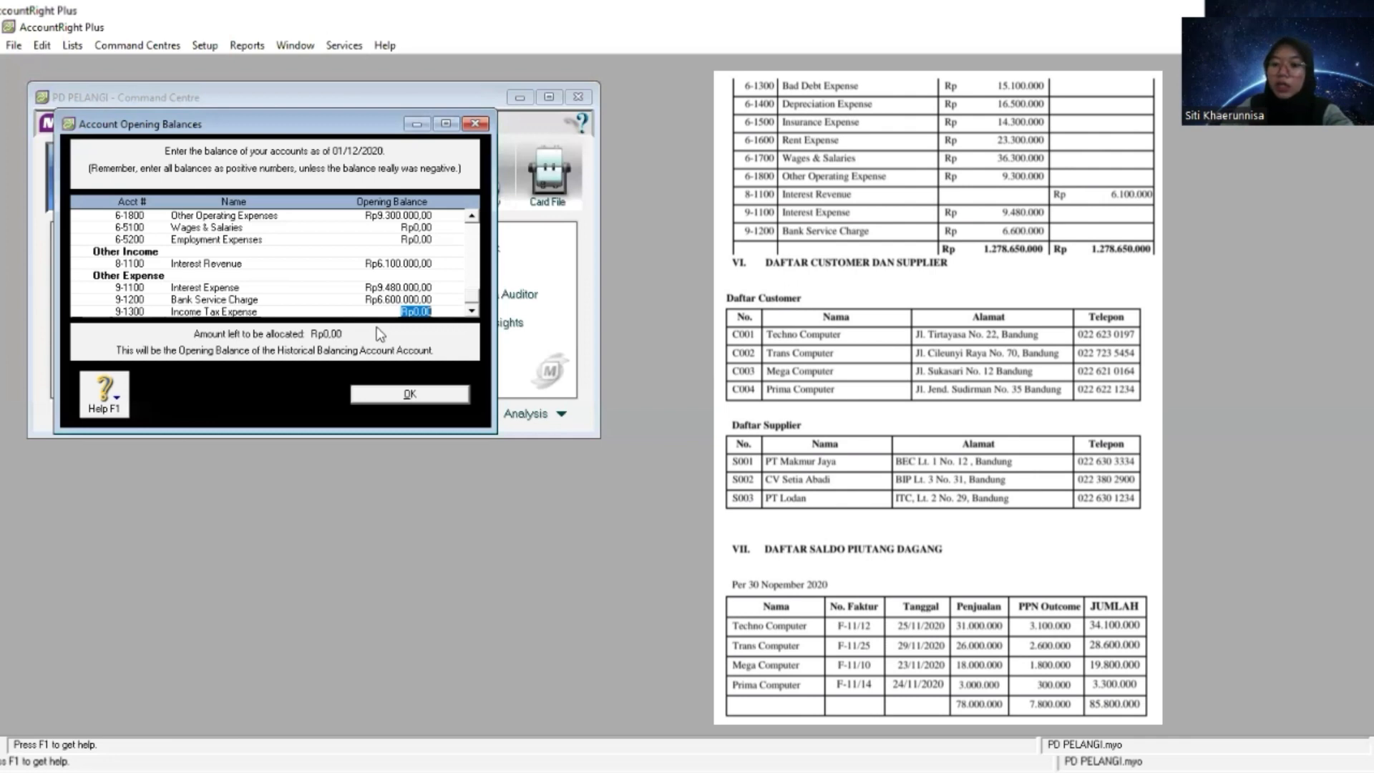
{"action": "left_click", "coordinate": [409, 394]}
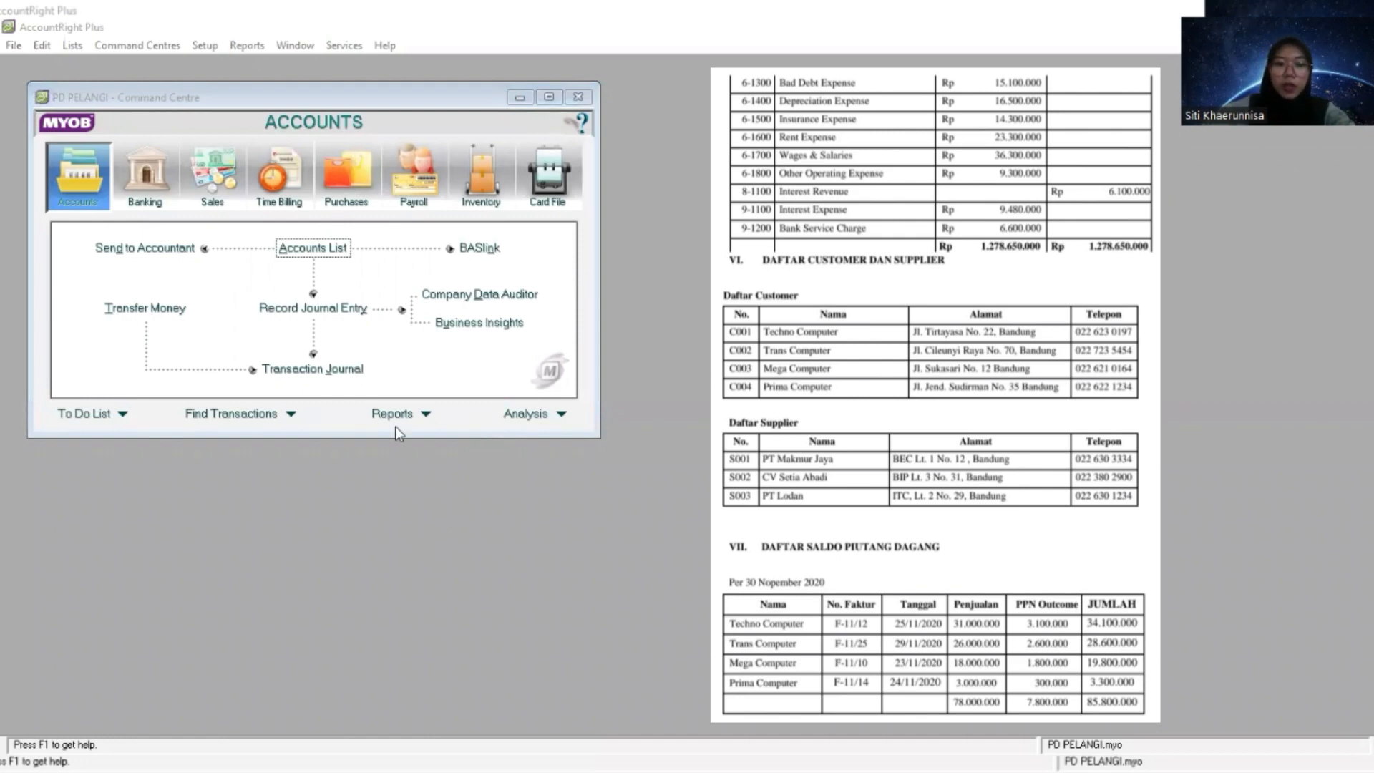
- Create a new customer card in the cards list and name it Techno Computer, copied from the customer list
{"action": "left_click", "coordinate": [565, 183]}
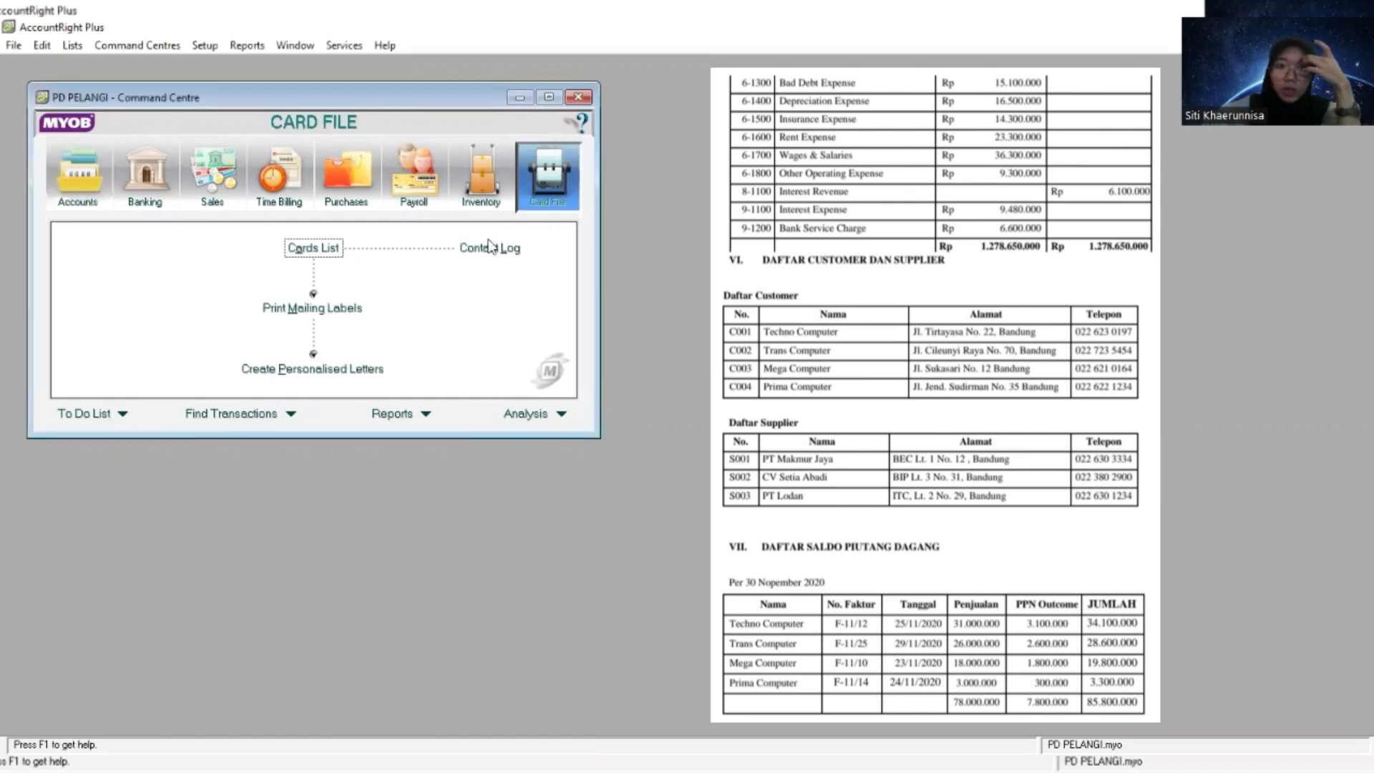
{"action": "left_click", "coordinate": [325, 250]}
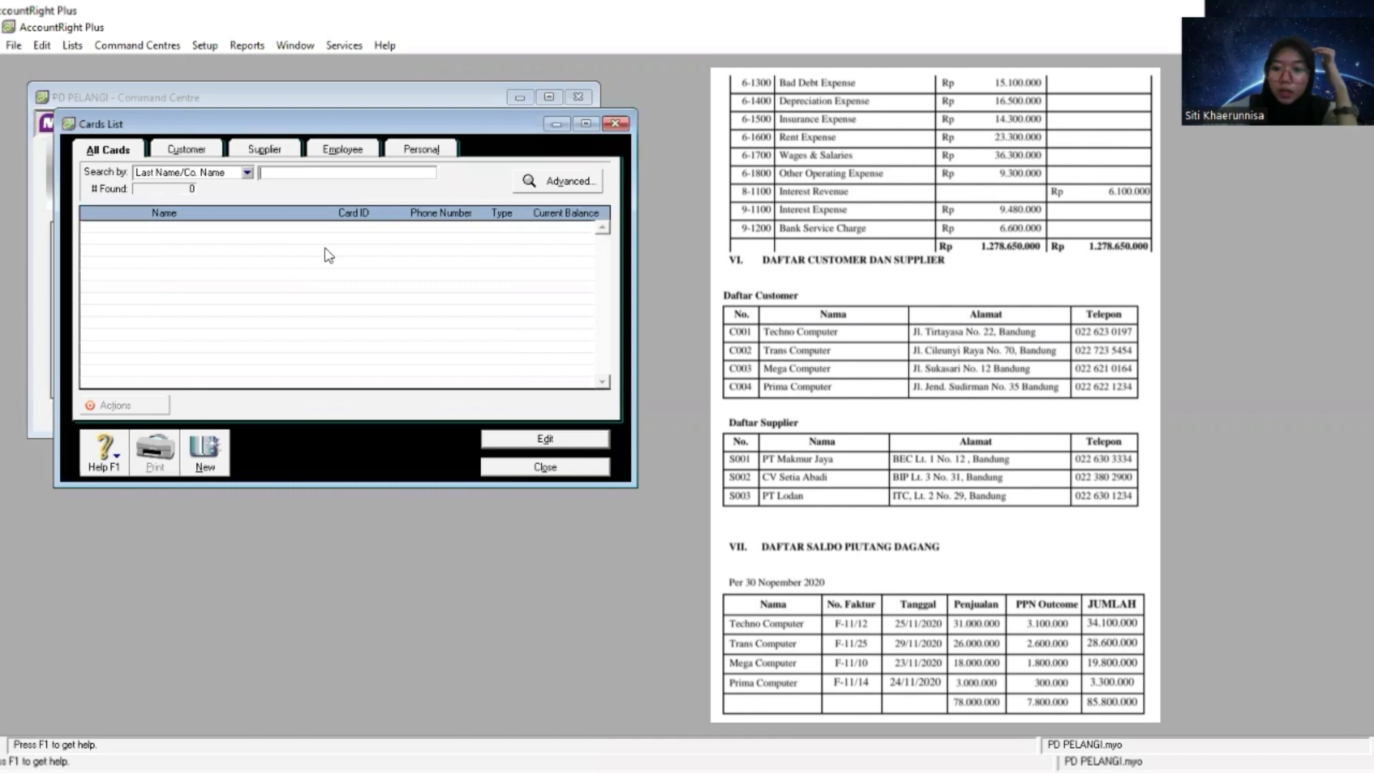
{"action": "left_click", "coordinate": [205, 449]}
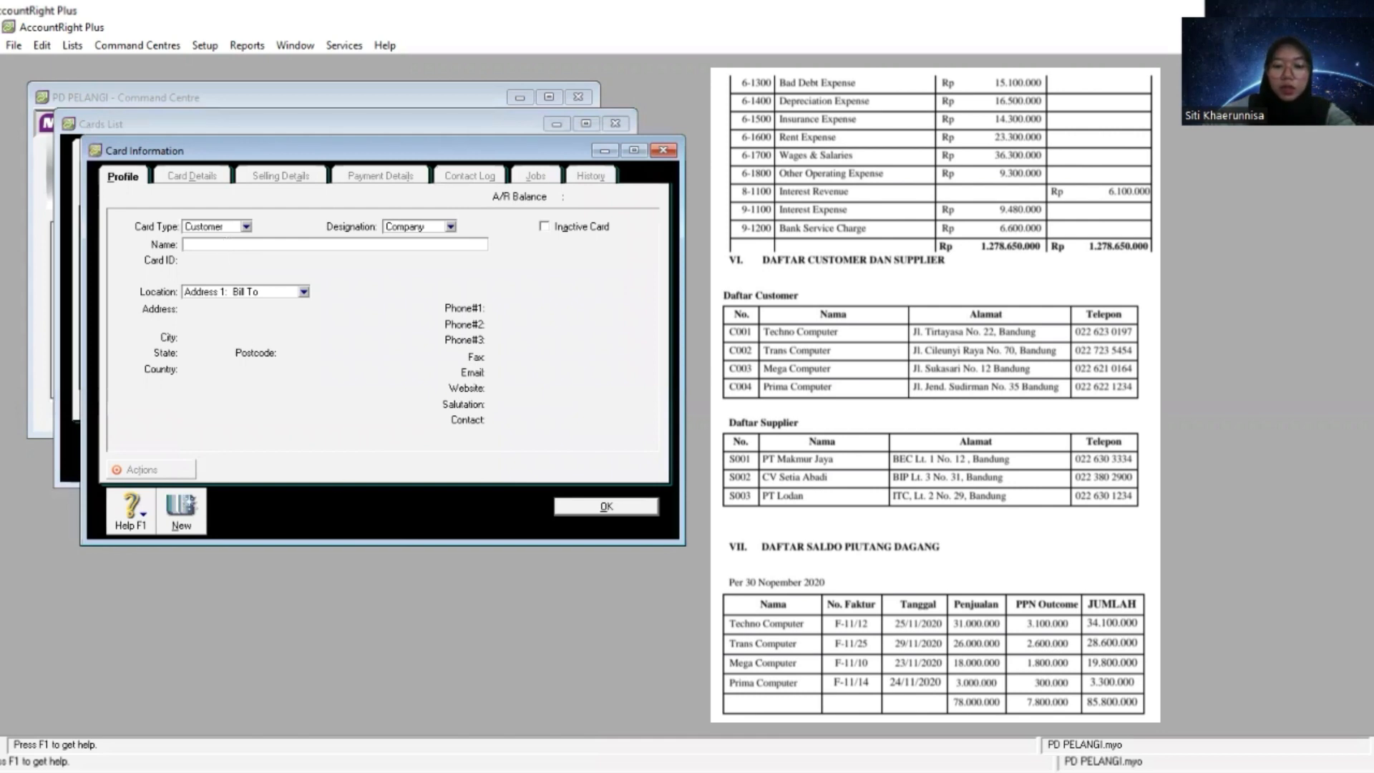
{"action": "key", "text": "alt+Tab"}
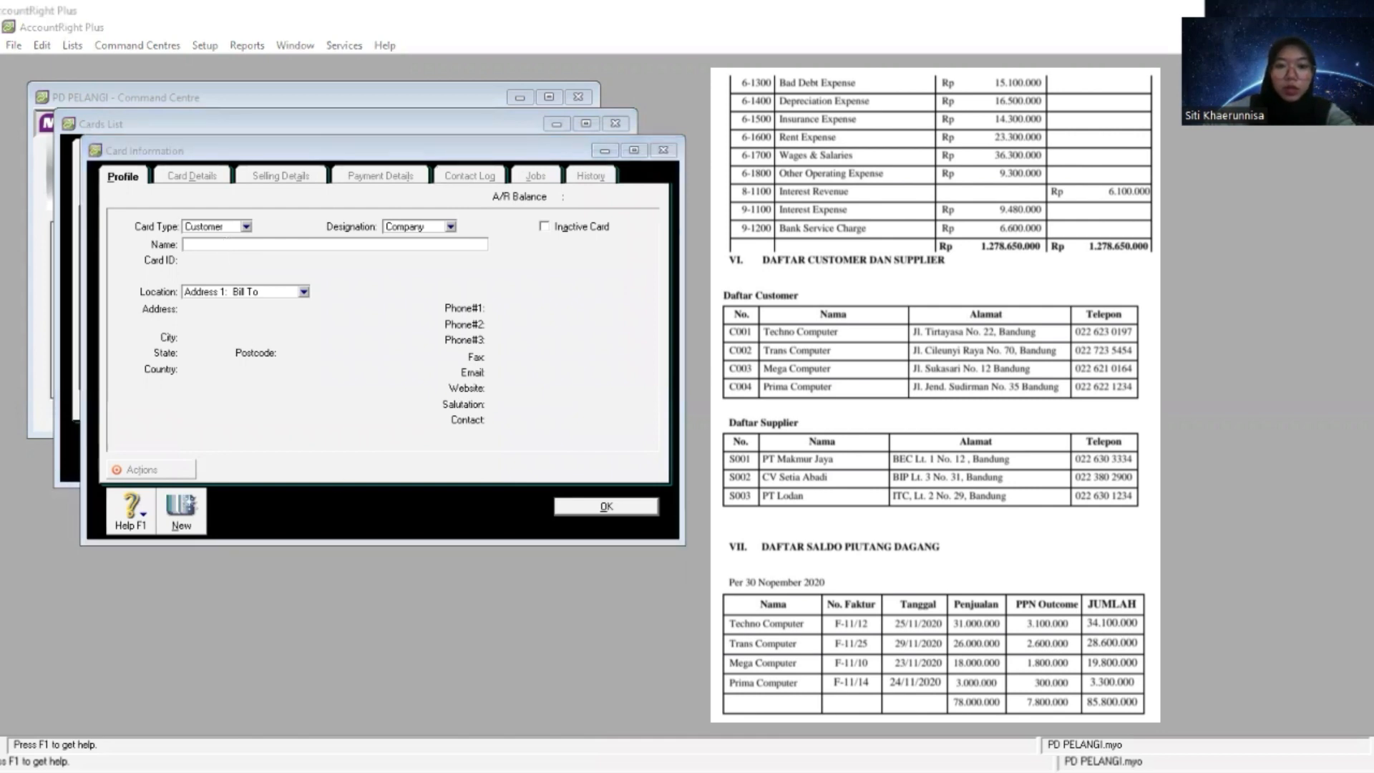
{"action": "right_click", "coordinate": [277, 250]}
{"action": "left_click", "coordinate": [318, 315]}
{"action": "key", "text": "Tab"}
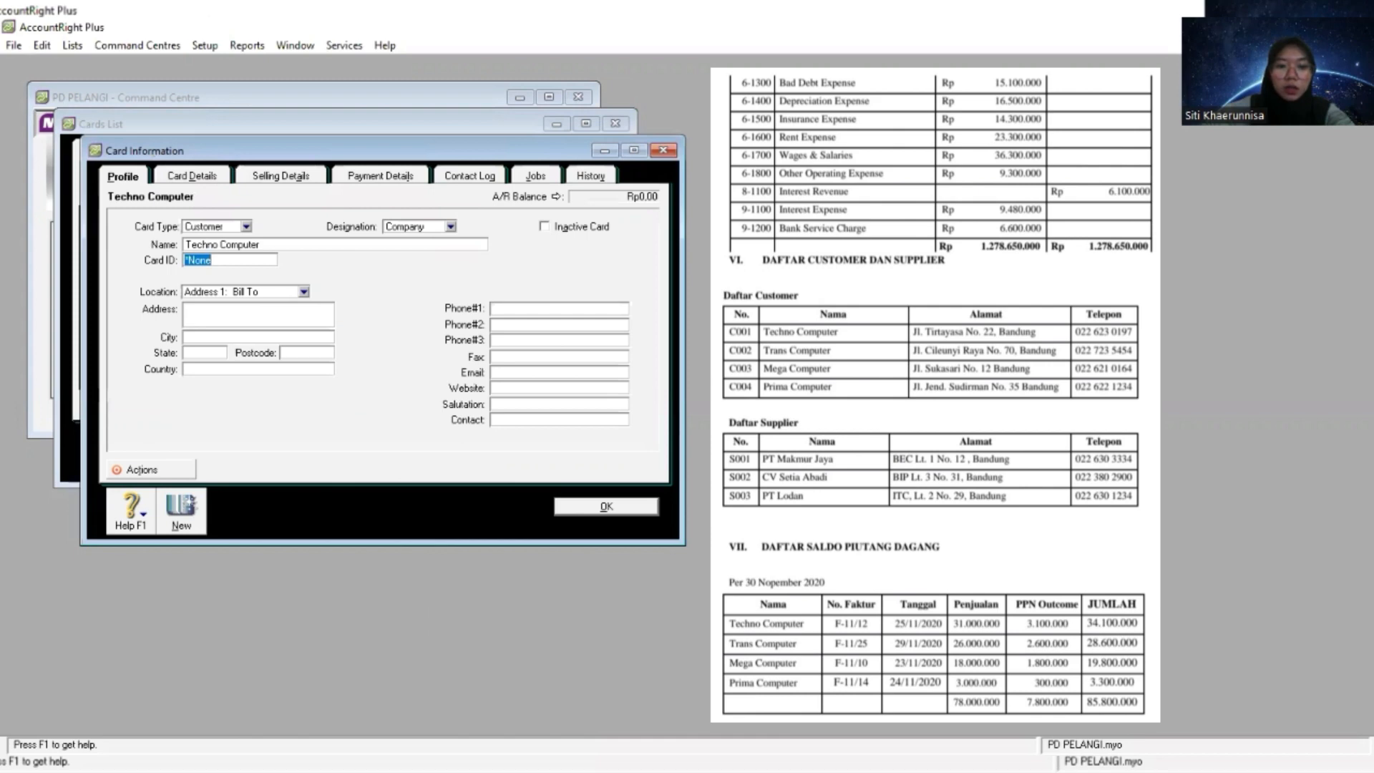
- Fill in Techno Computer's card ID and street address with the values from the customer list
{"action": "key", "text": "alt+Tab"}
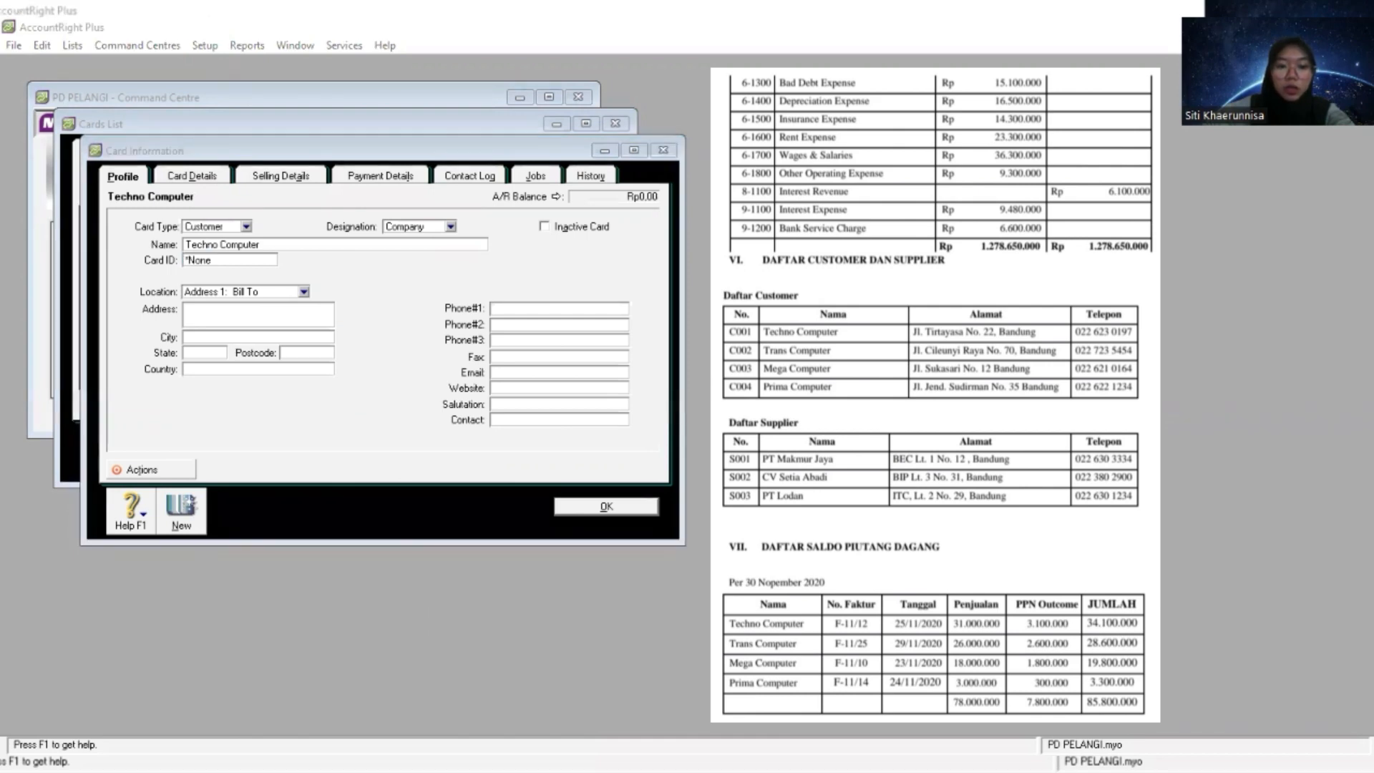
{"action": "key", "text": "alt+Tab"}
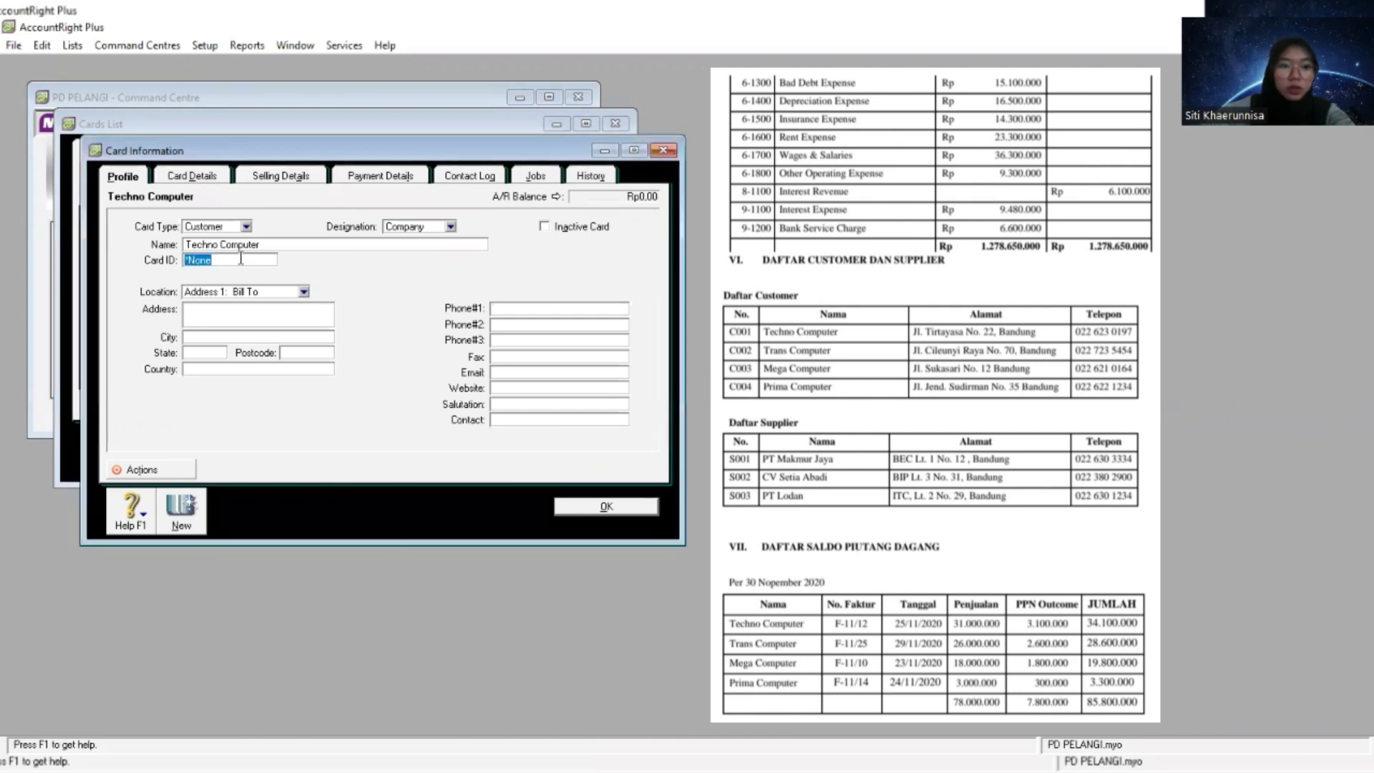
{"action": "right_click", "coordinate": [241, 258]}
{"action": "left_click", "coordinate": [300, 337]}
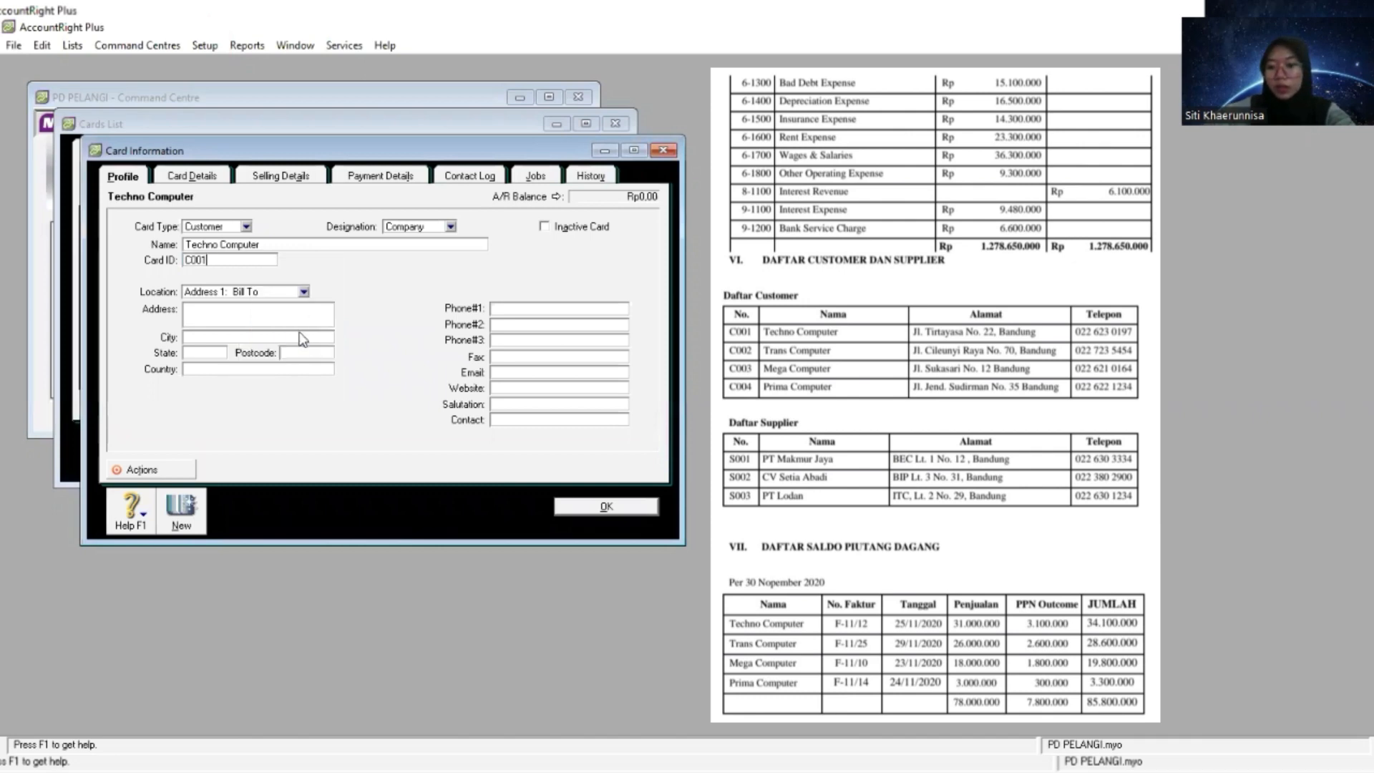
{"action": "key", "text": "Tab"}
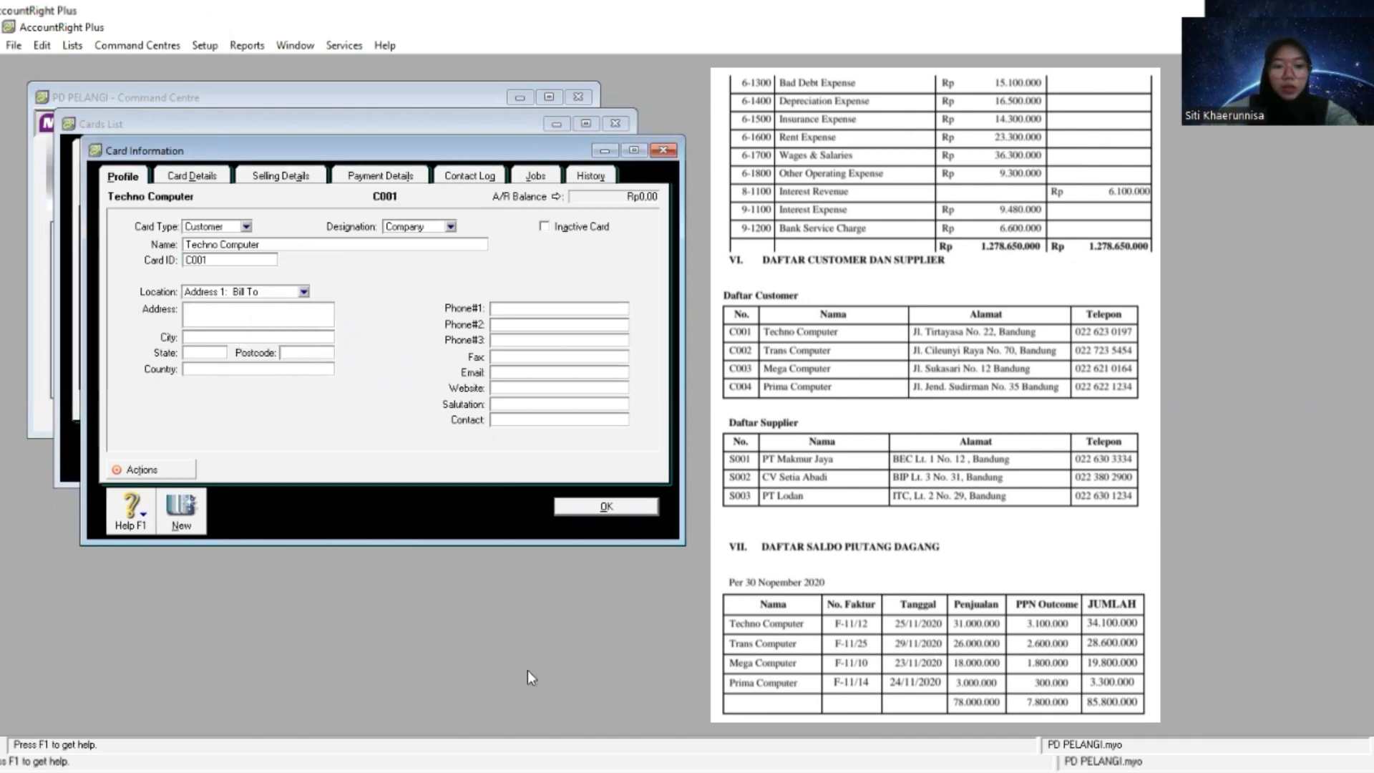
{"action": "key", "text": "alt+Tab"}
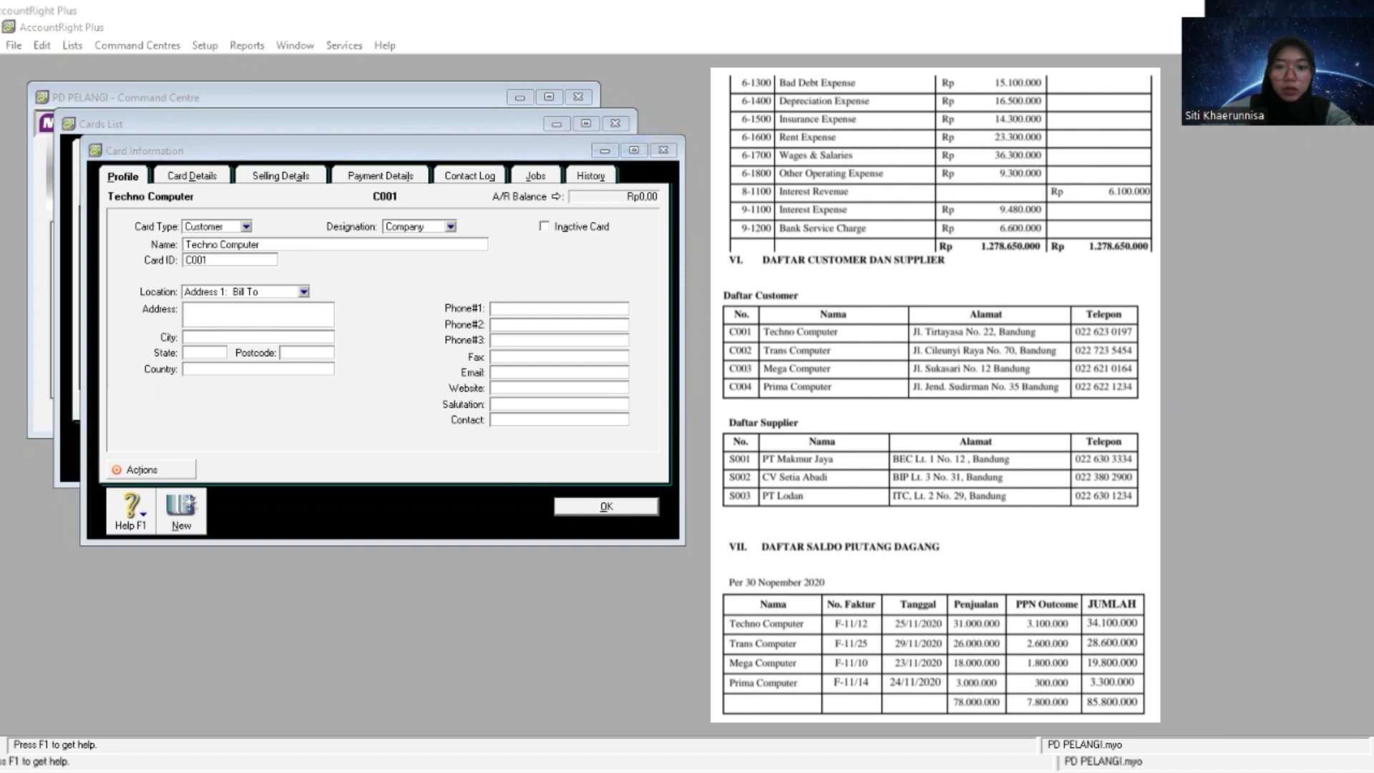
{"action": "right_click", "coordinate": [308, 313]}
{"action": "left_click", "coordinate": [348, 387]}
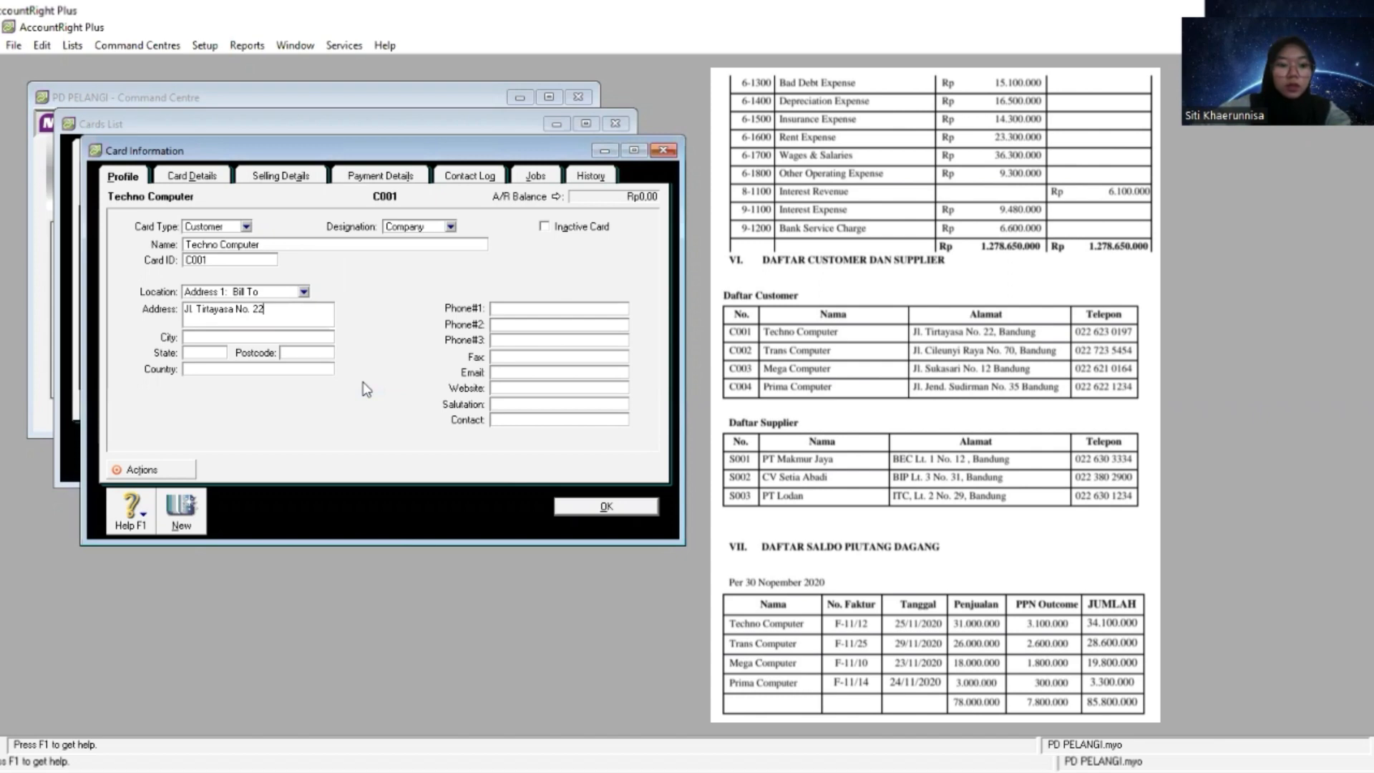
- Set Techno Computer's city to Bandung, state to Jawa Barat and country to Indonesia
{"action": "type", "text": "ban"}
{"action": "key", "text": "BackSpace"}
{"action": "key", "text": "BackSpace"}
{"action": "key", "text": "BackSpace"}
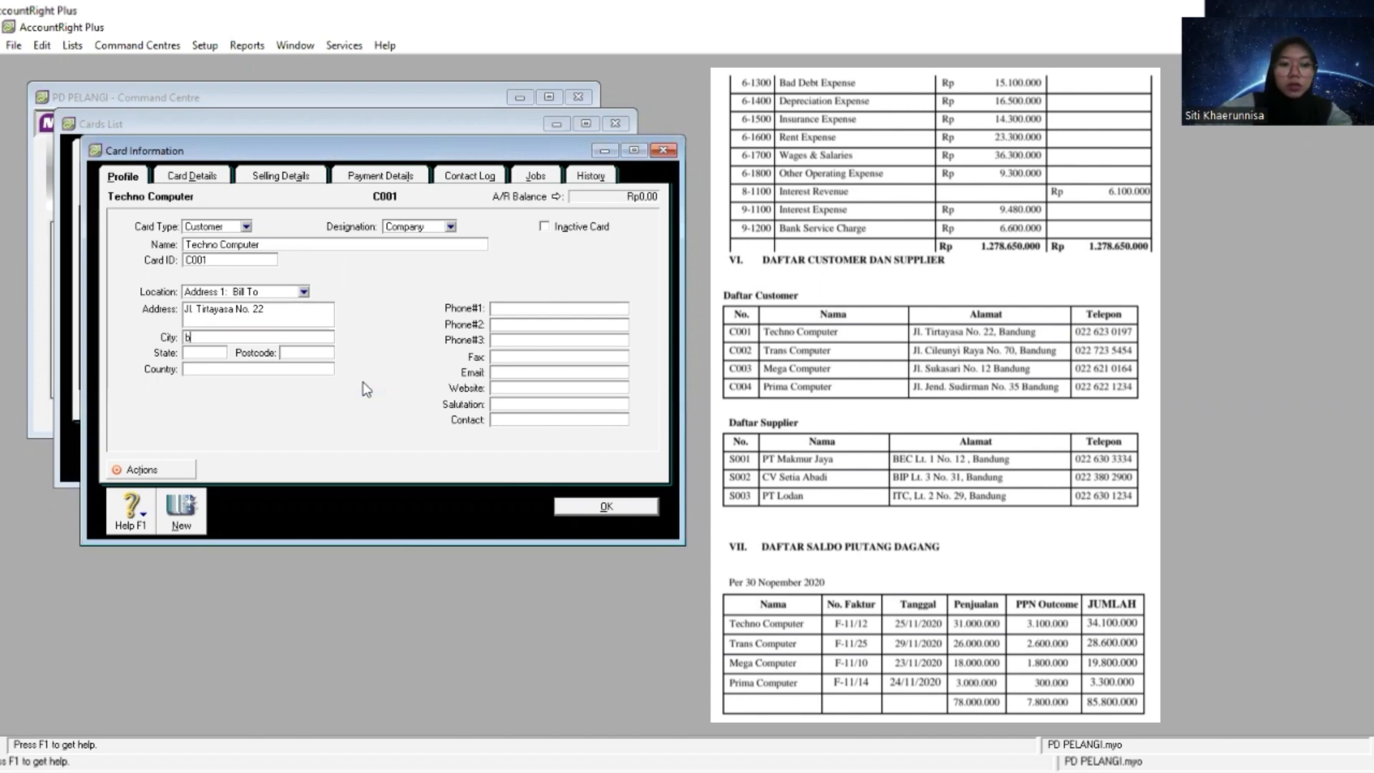
{"action": "type", "text": "Bandung"}
{"action": "key", "text": "Tab"}
{"action": "type", "text": "Jawa"}
{"action": "type", "text": " Barat"}
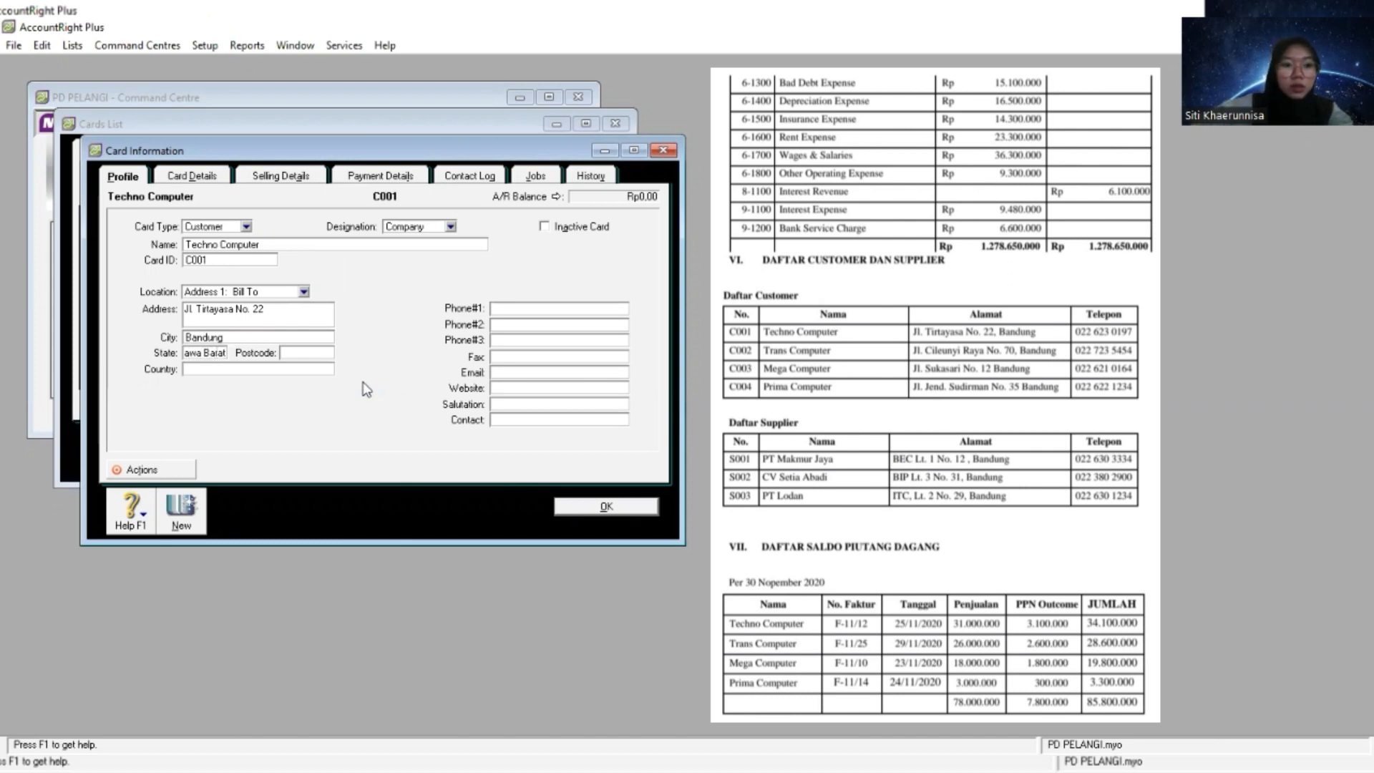
{"action": "key", "text": "Tab"}
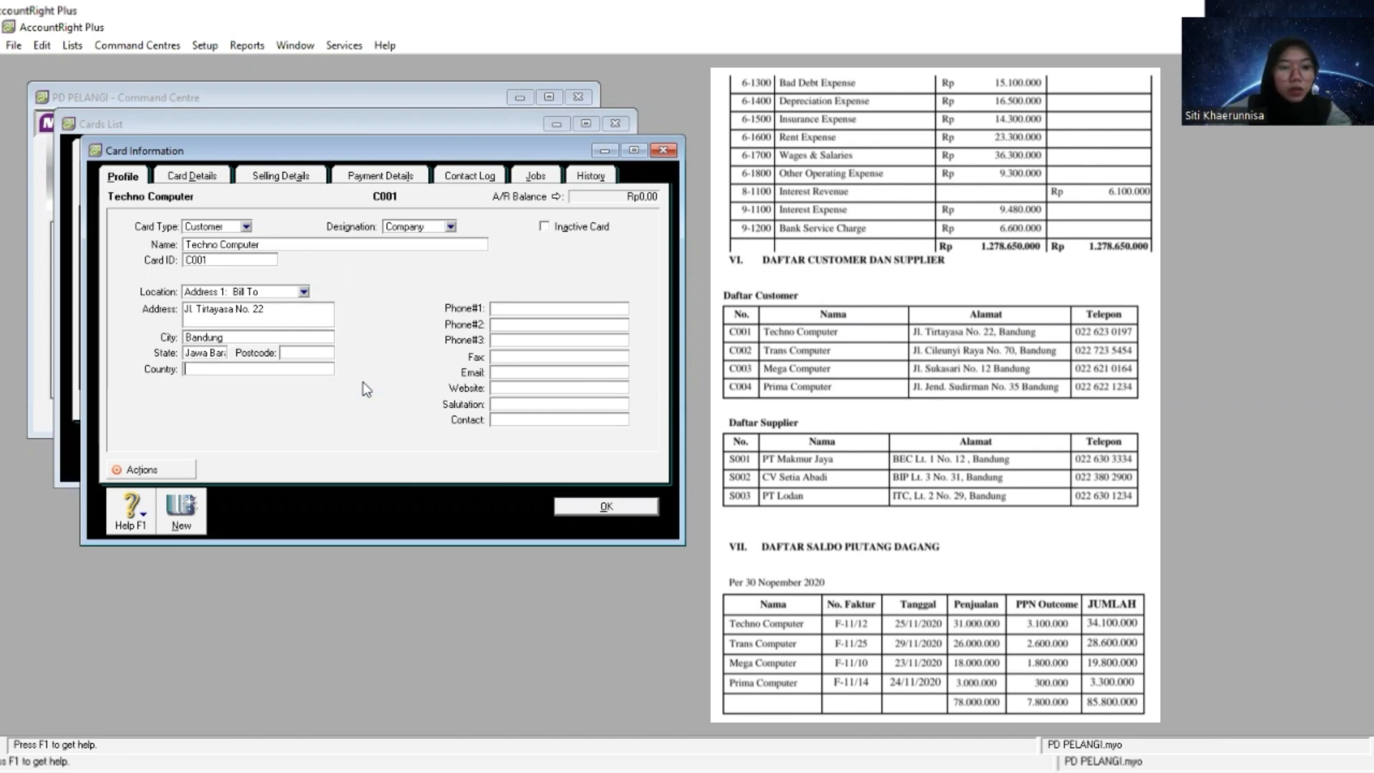
{"action": "type", "text": "Indonesia"}
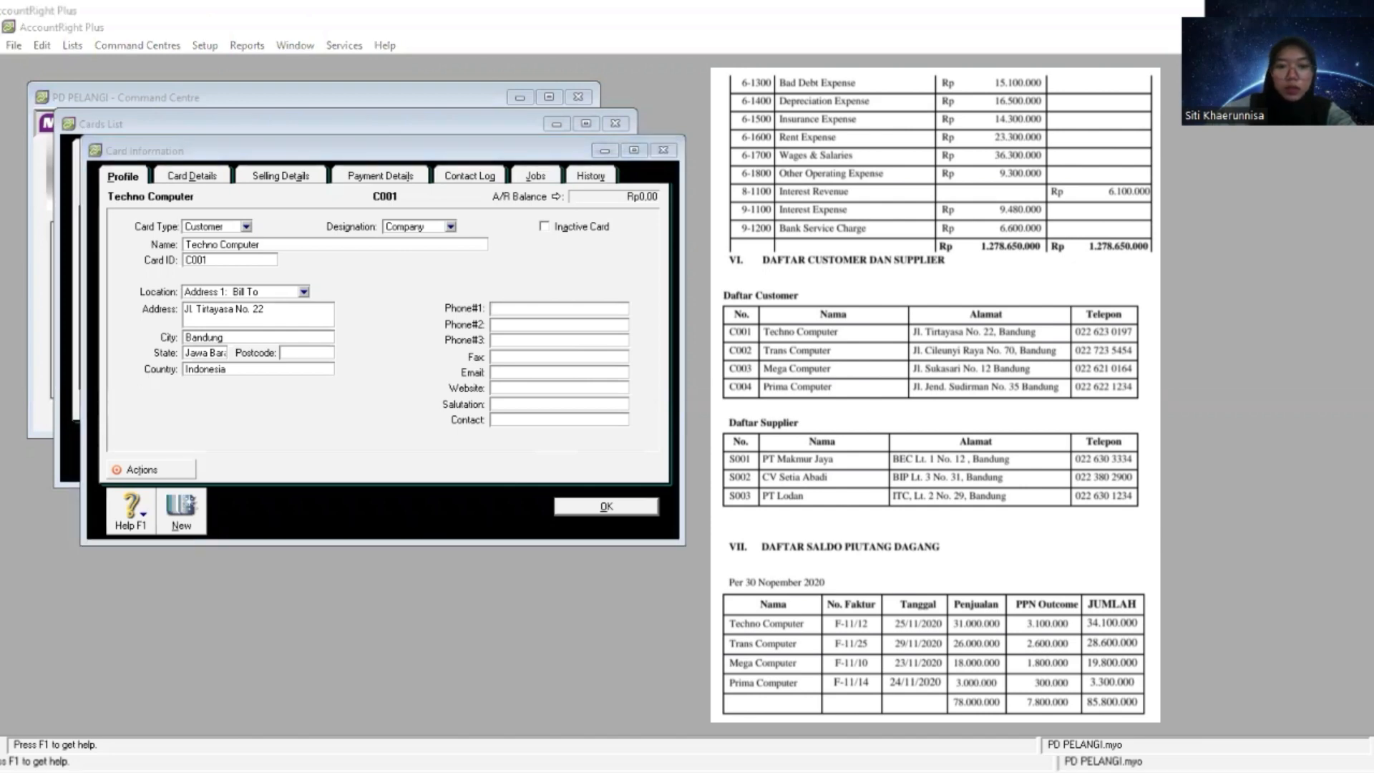
- Paste Techno Computer's telephone number from the customer list as its first phone number
{"action": "left_click", "coordinate": [583, 308]}
{"action": "right_click", "coordinate": [583, 308]}
{"action": "left_click", "coordinate": [637, 380]}
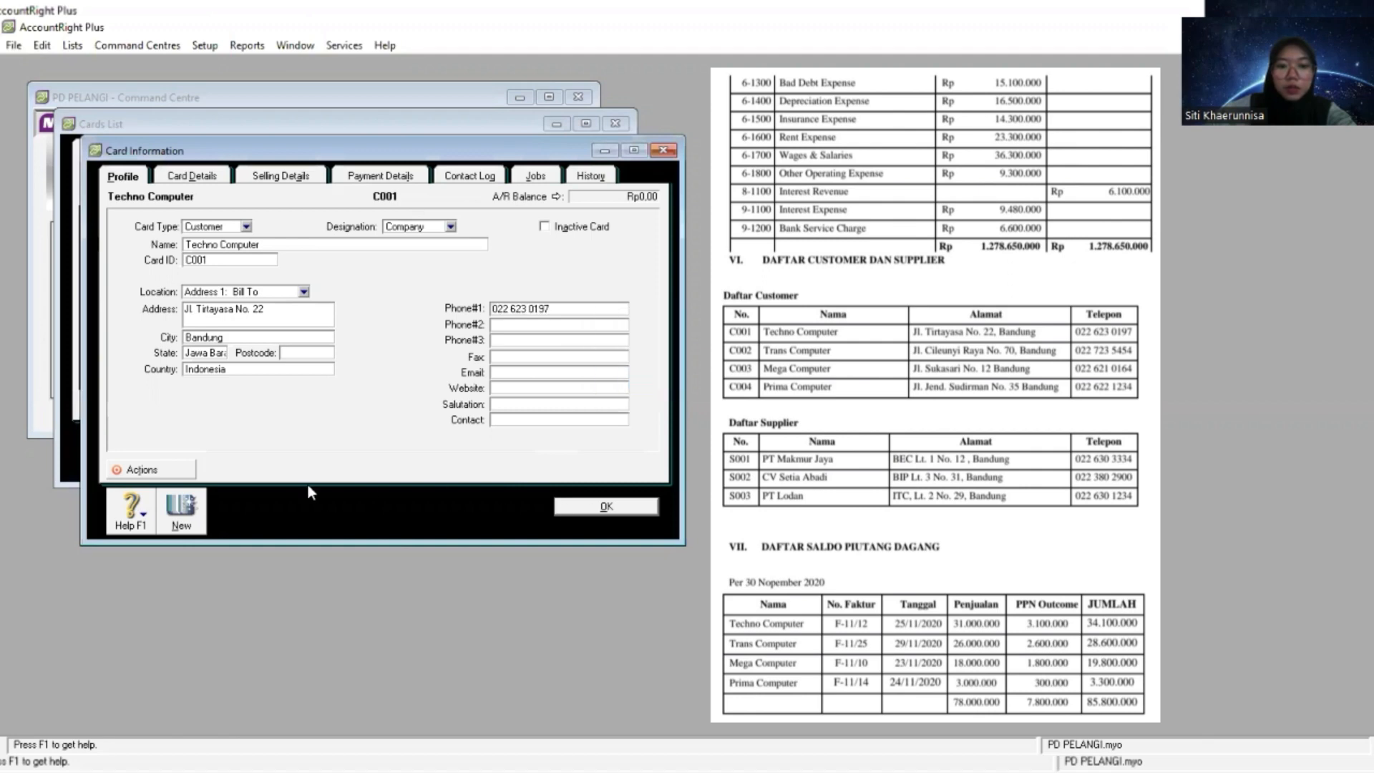
- Start another customer card and name it Trans Computer, copied from the customer list
{"action": "left_click", "coordinate": [181, 521]}
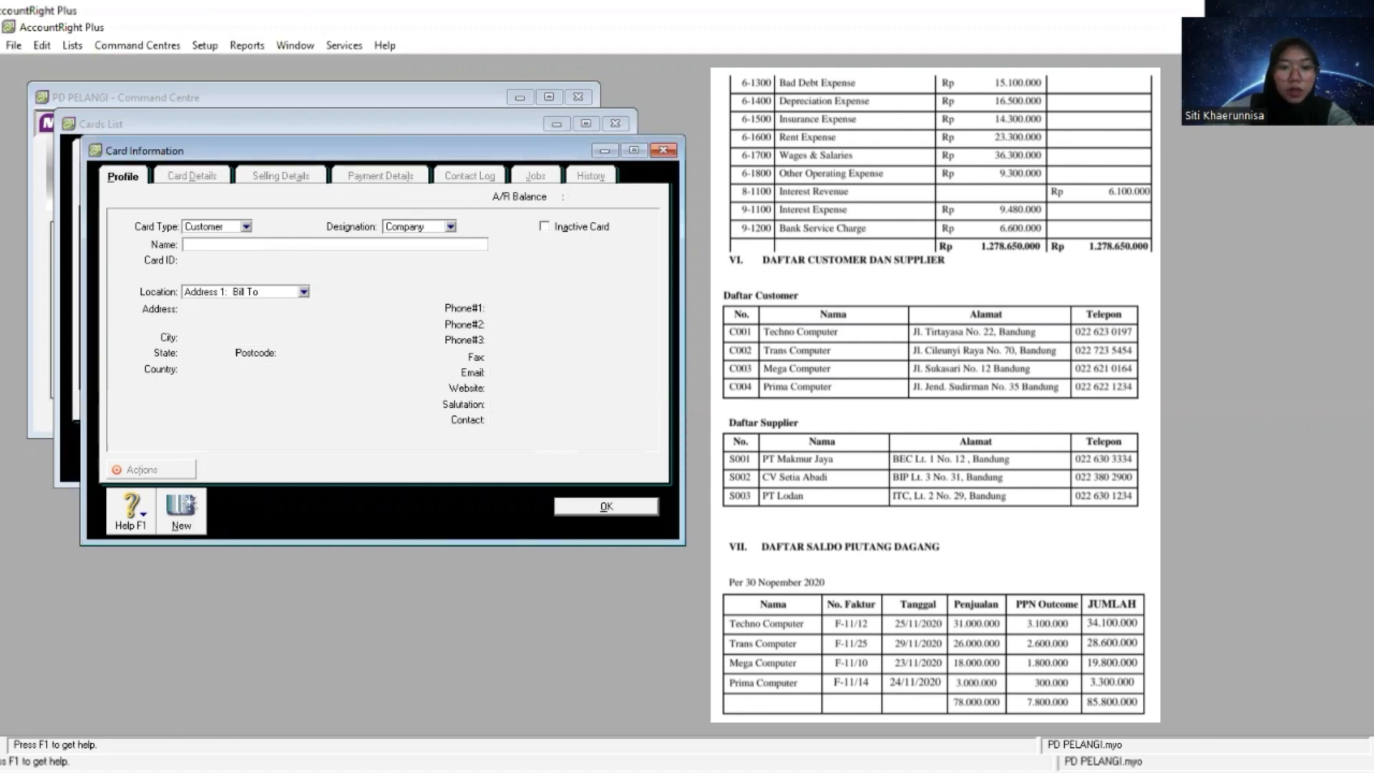
{"action": "key", "text": "alt+Tab"}
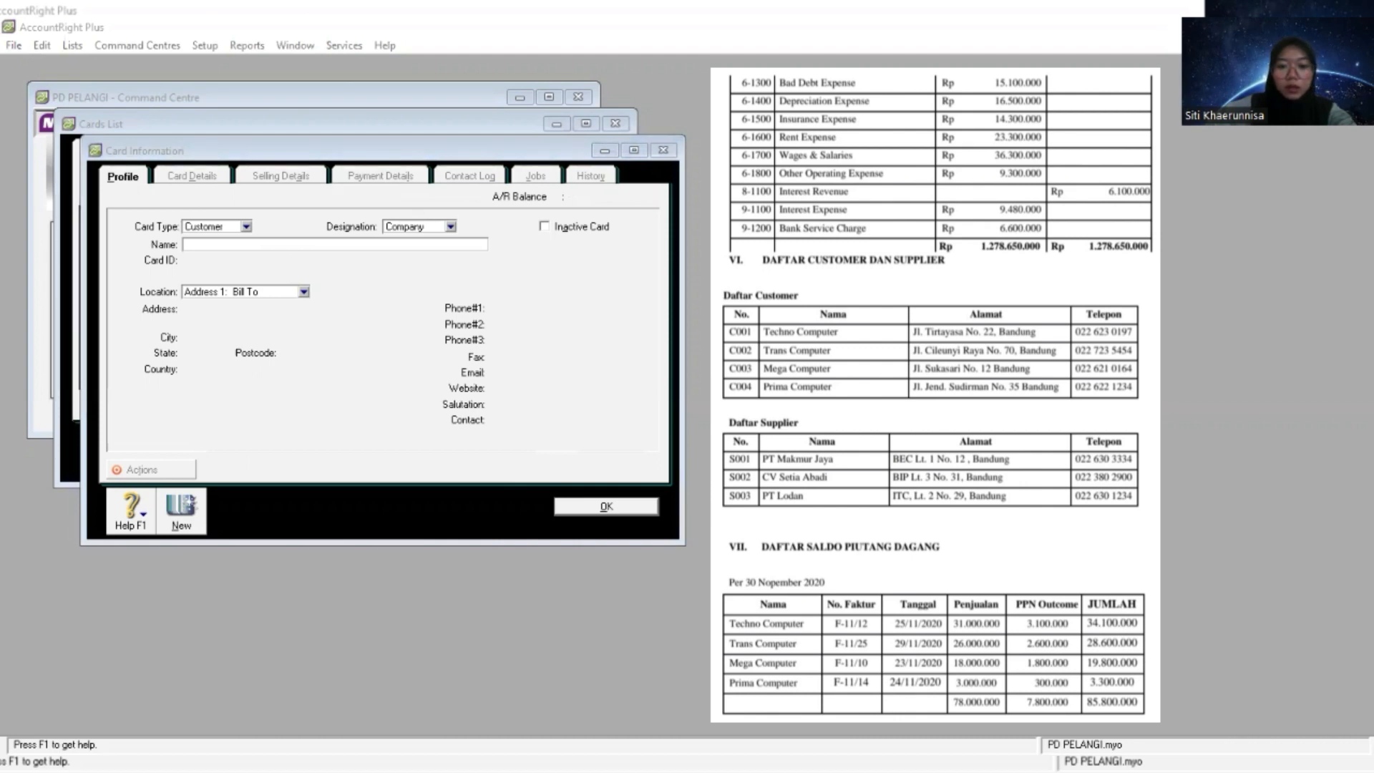
{"action": "left_click", "coordinate": [317, 245]}
{"action": "right_click", "coordinate": [317, 245]}
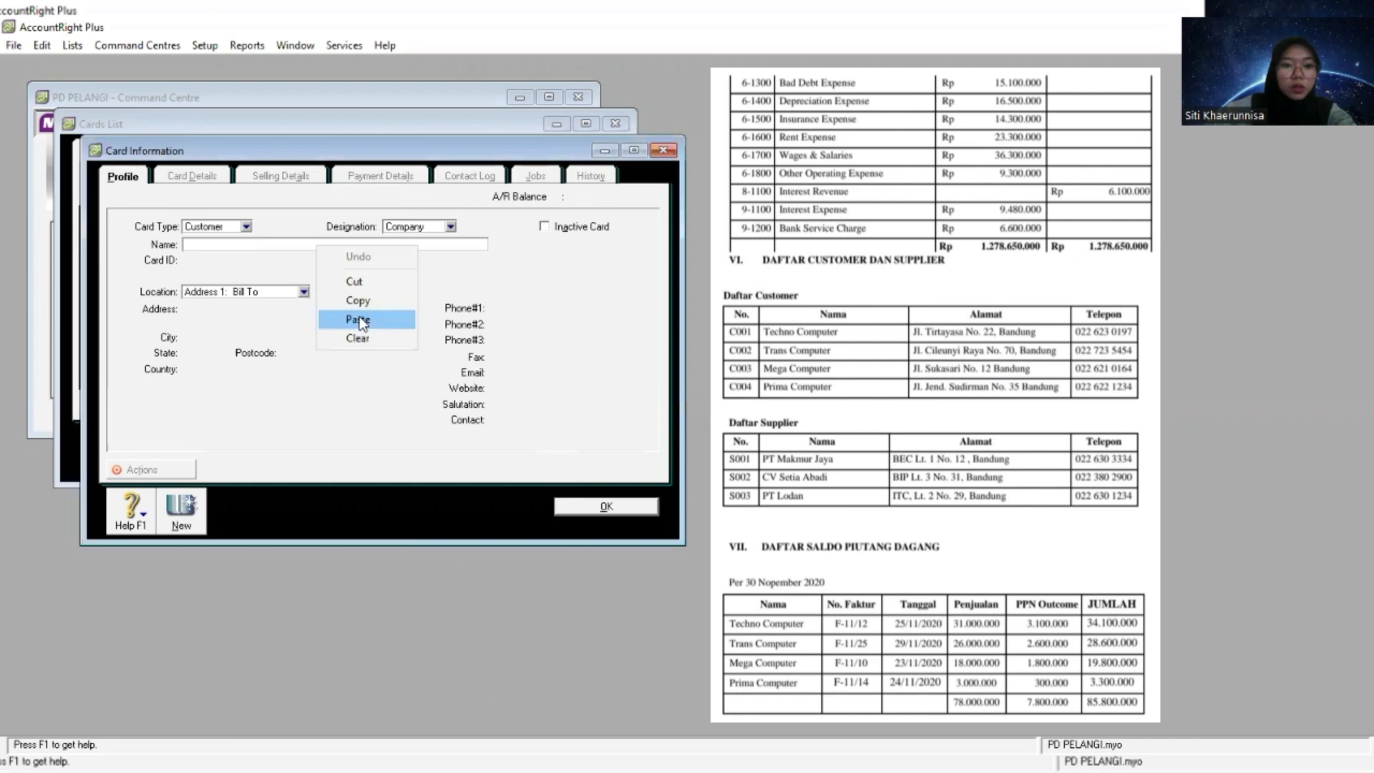
{"action": "left_click", "coordinate": [360, 320]}
{"action": "key", "text": "Tab"}
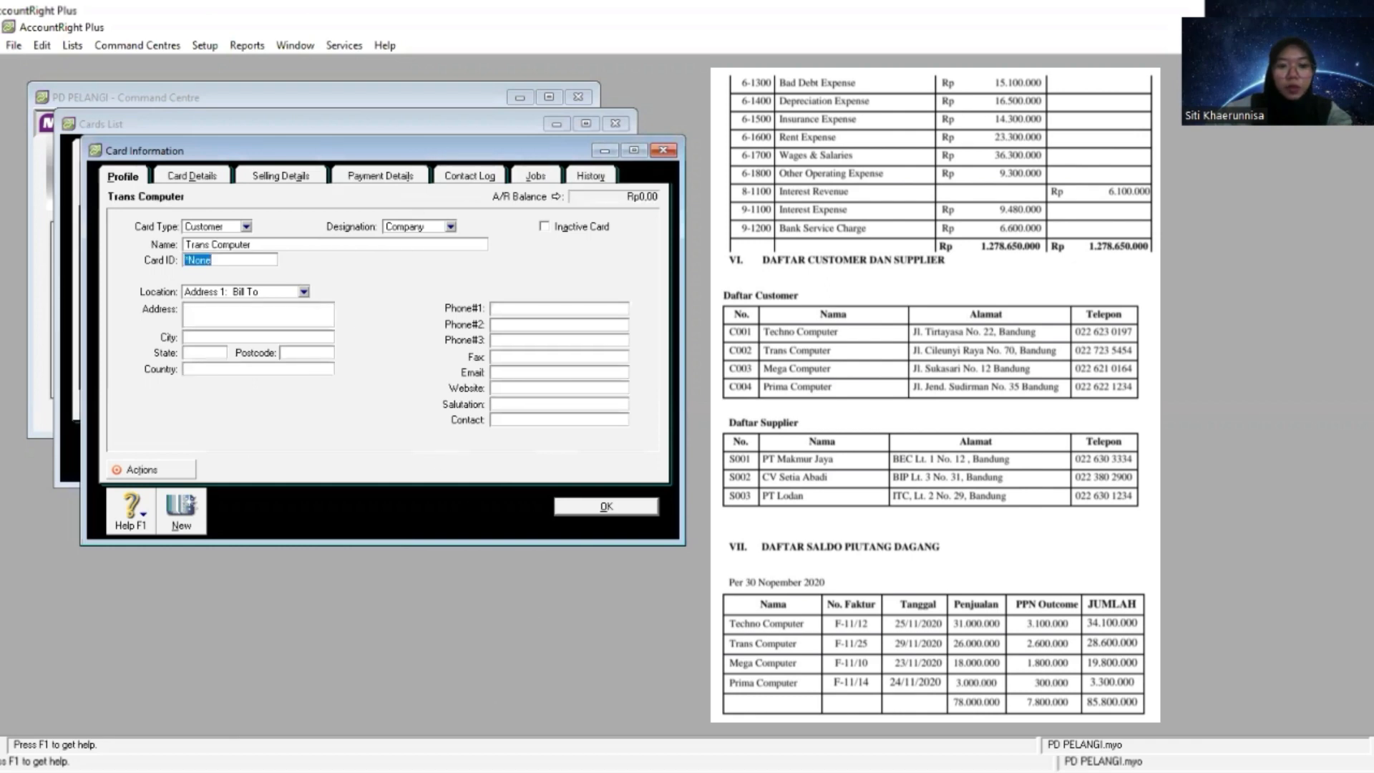
- Copy Trans Computer's card ID and street address from the customer list into its card
{"action": "key", "text": "alt+Tab"}
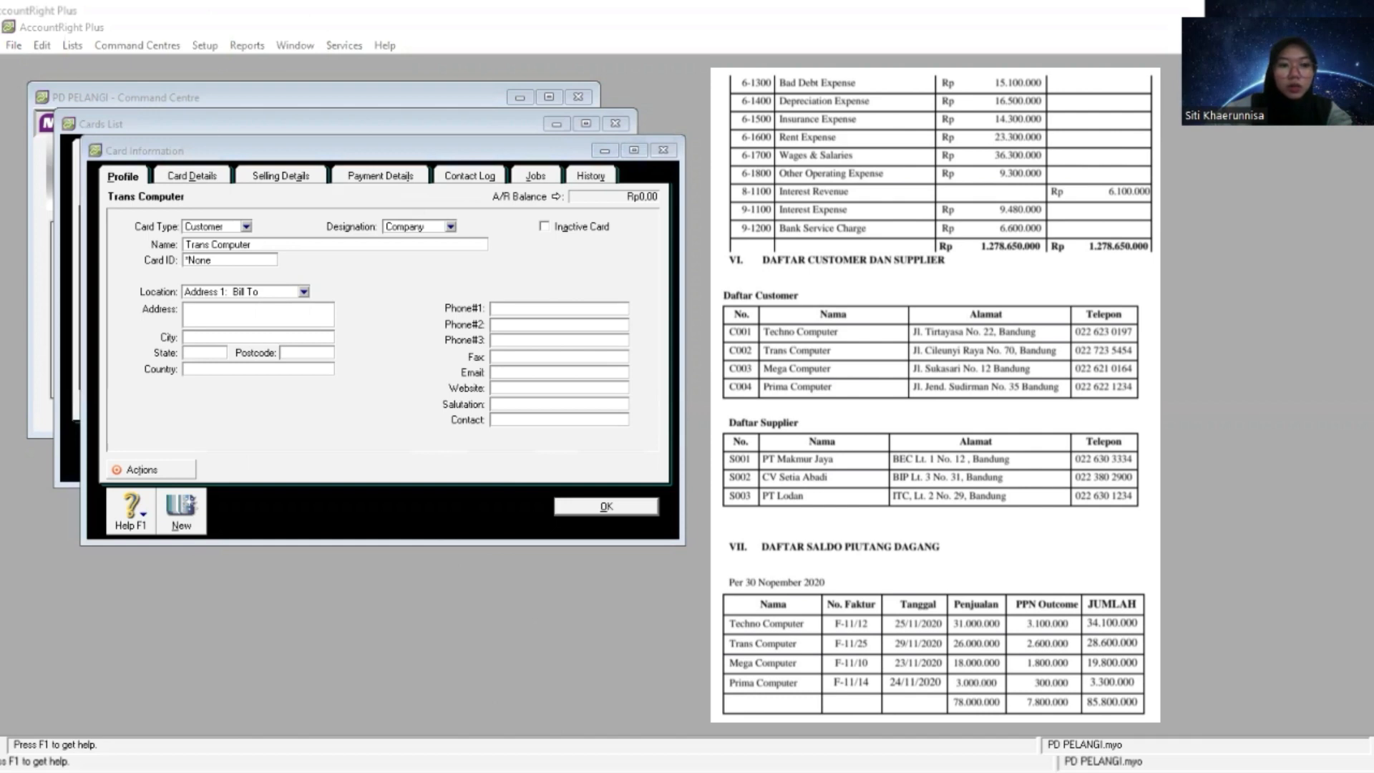
{"action": "left_click", "coordinate": [256, 259]}
{"action": "right_click", "coordinate": [255, 264]}
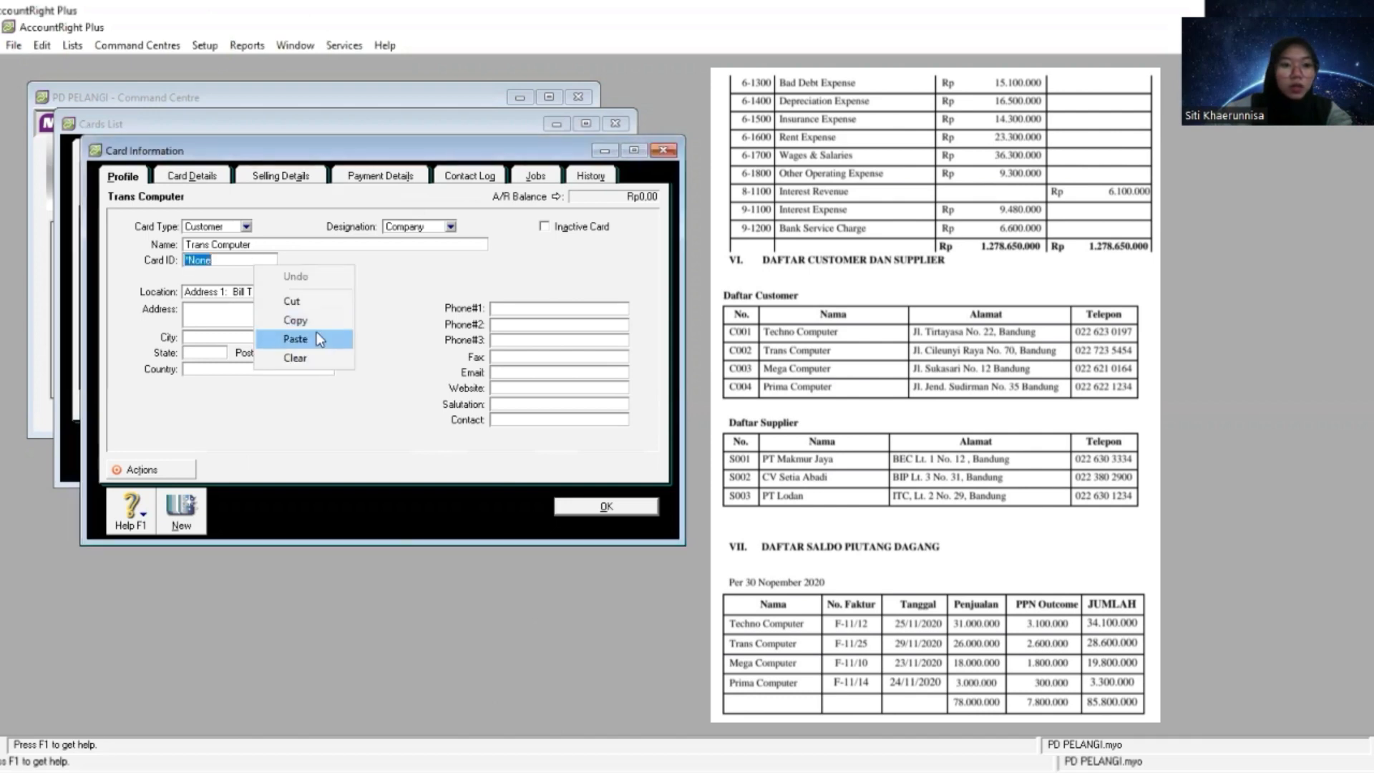
{"action": "left_click", "coordinate": [321, 339]}
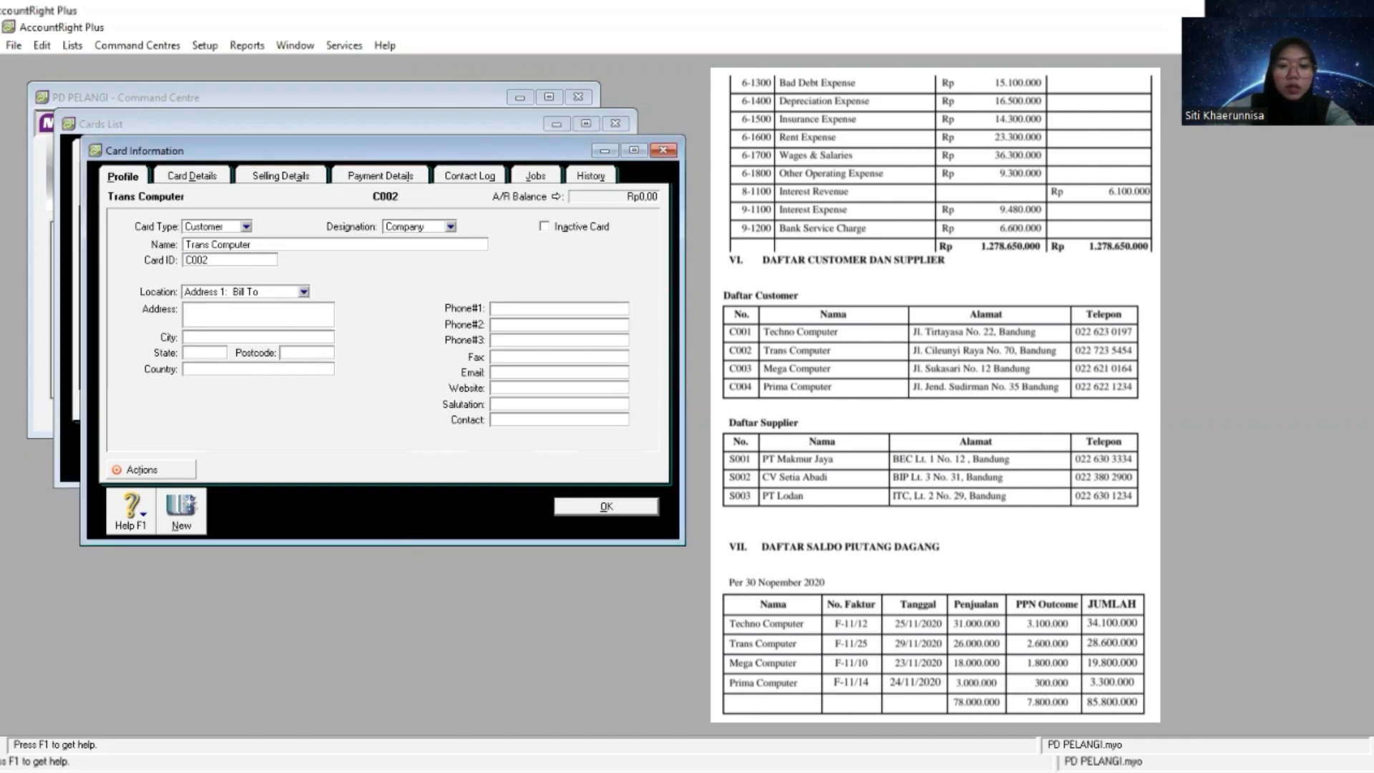
{"action": "key", "text": "alt+Tab"}
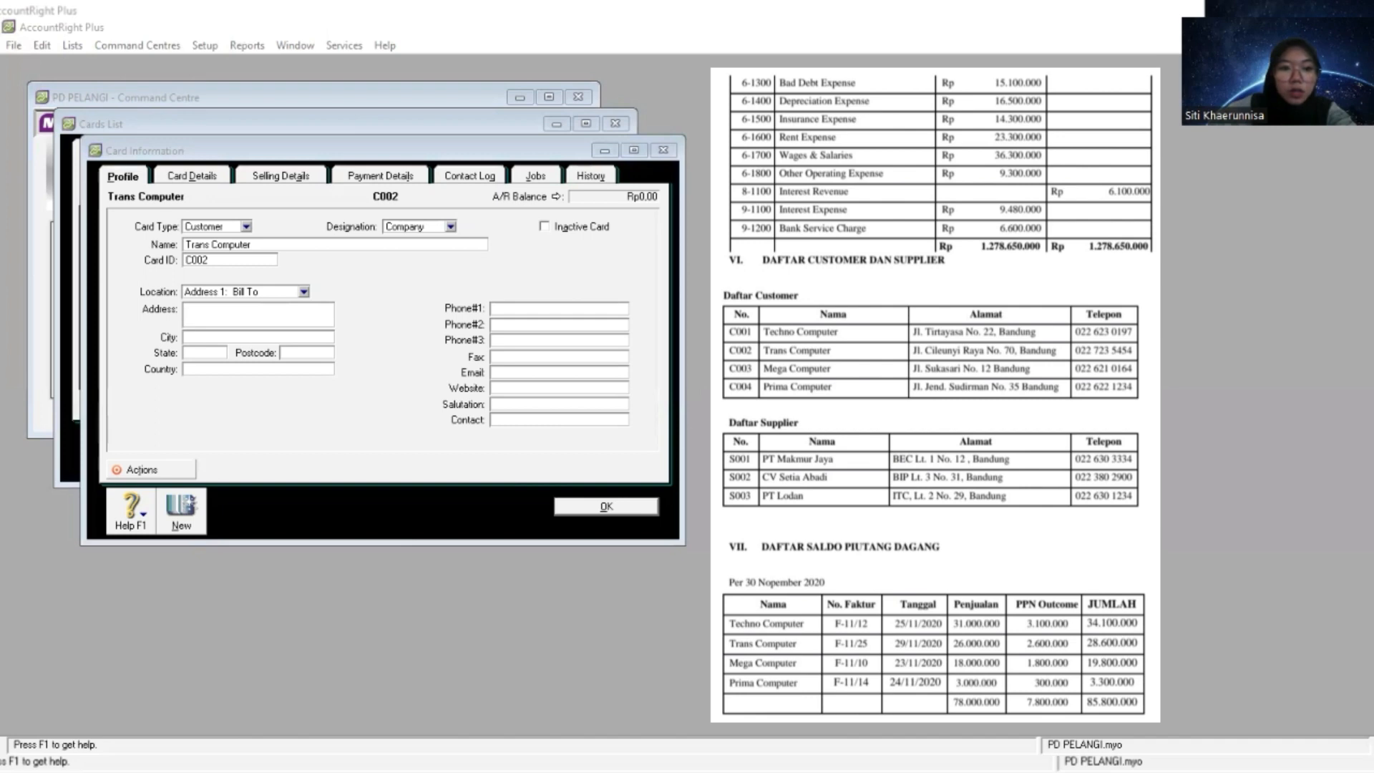
{"action": "left_click", "coordinate": [298, 310]}
{"action": "right_click", "coordinate": [299, 312]}
{"action": "left_click", "coordinate": [340, 387]}
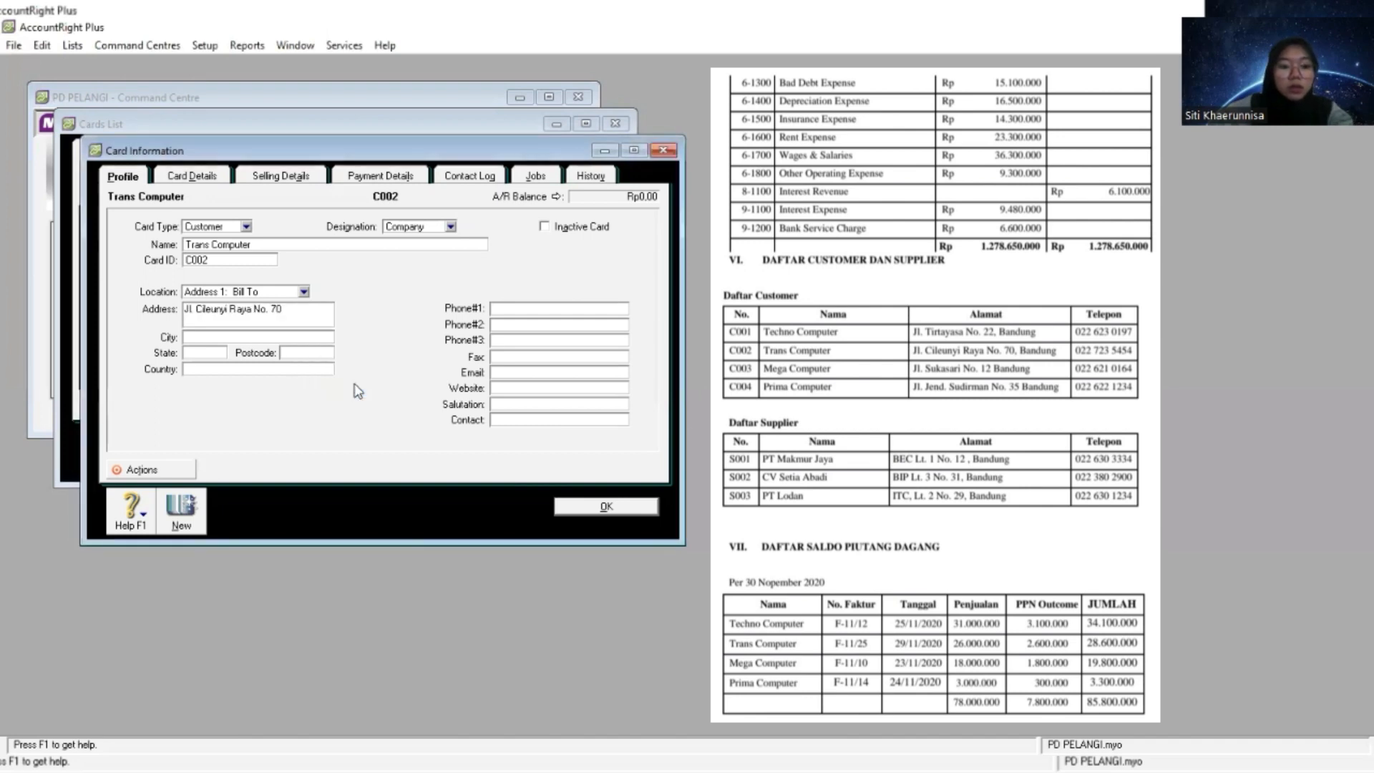
- Complete Trans Computer's address with city Bandung, state Jawa Barat and country Indonesia
{"action": "key", "text": "Tab"}
{"action": "type", "text": "Bandung"}
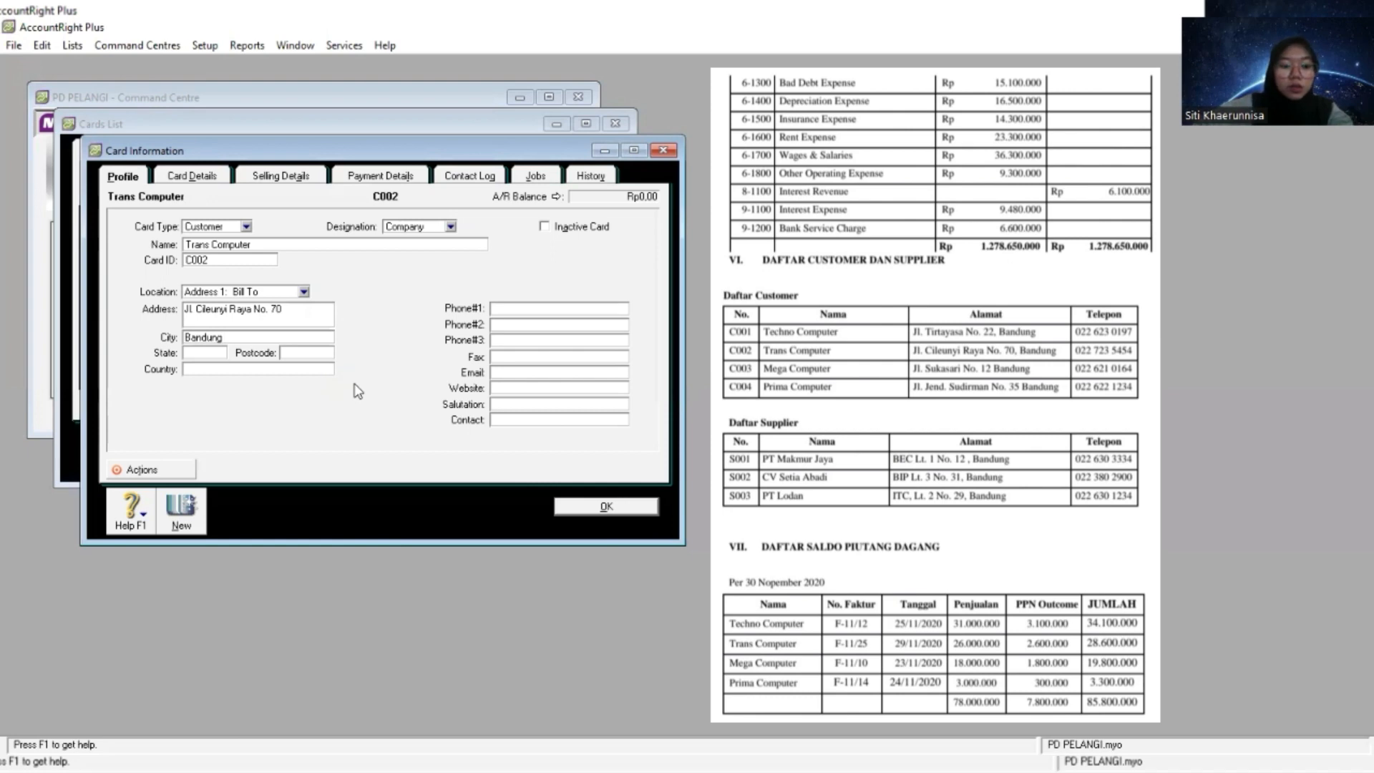
{"action": "key", "text": "Tab"}
{"action": "type", "text": "Jawa Barat"}
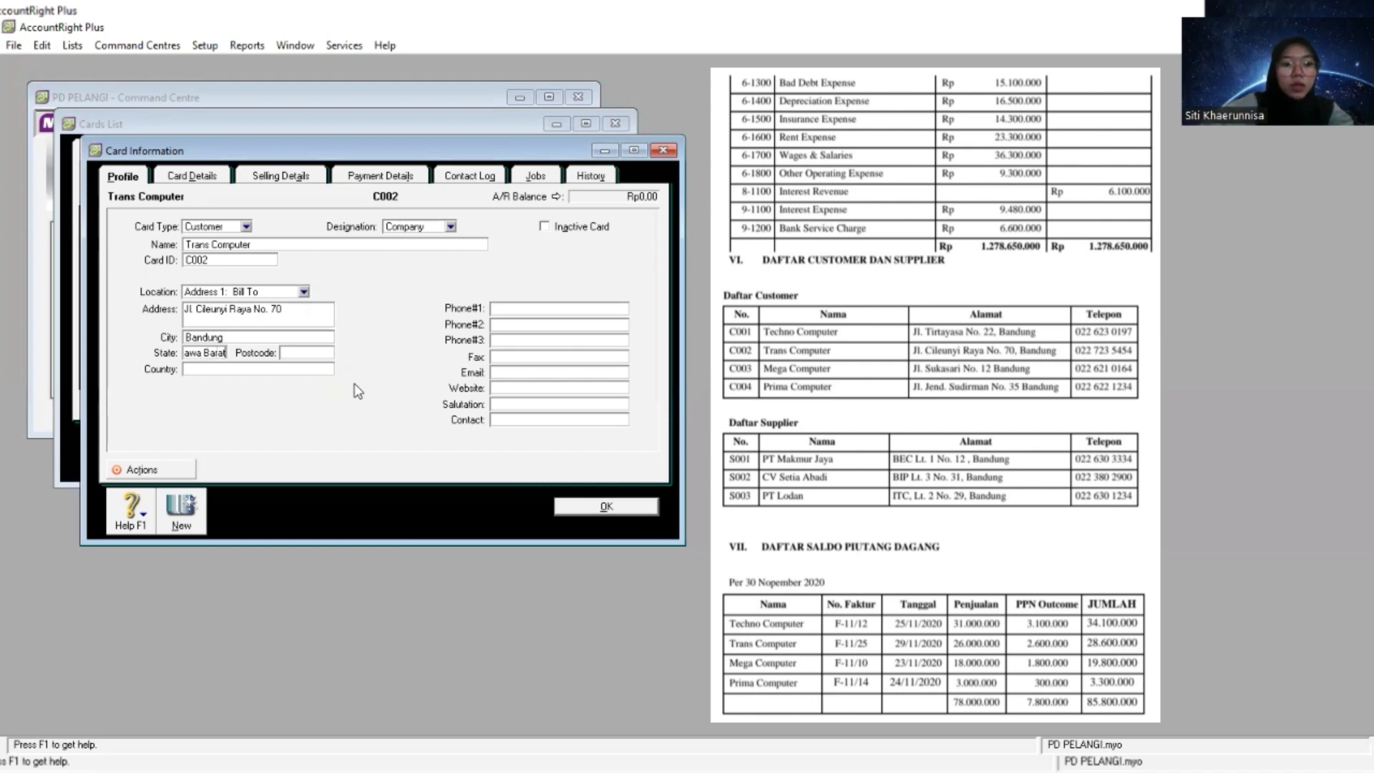
{"action": "key", "text": "Tab"}
{"action": "key", "text": "Tab"}
{"action": "type", "text": "Indonesia"}
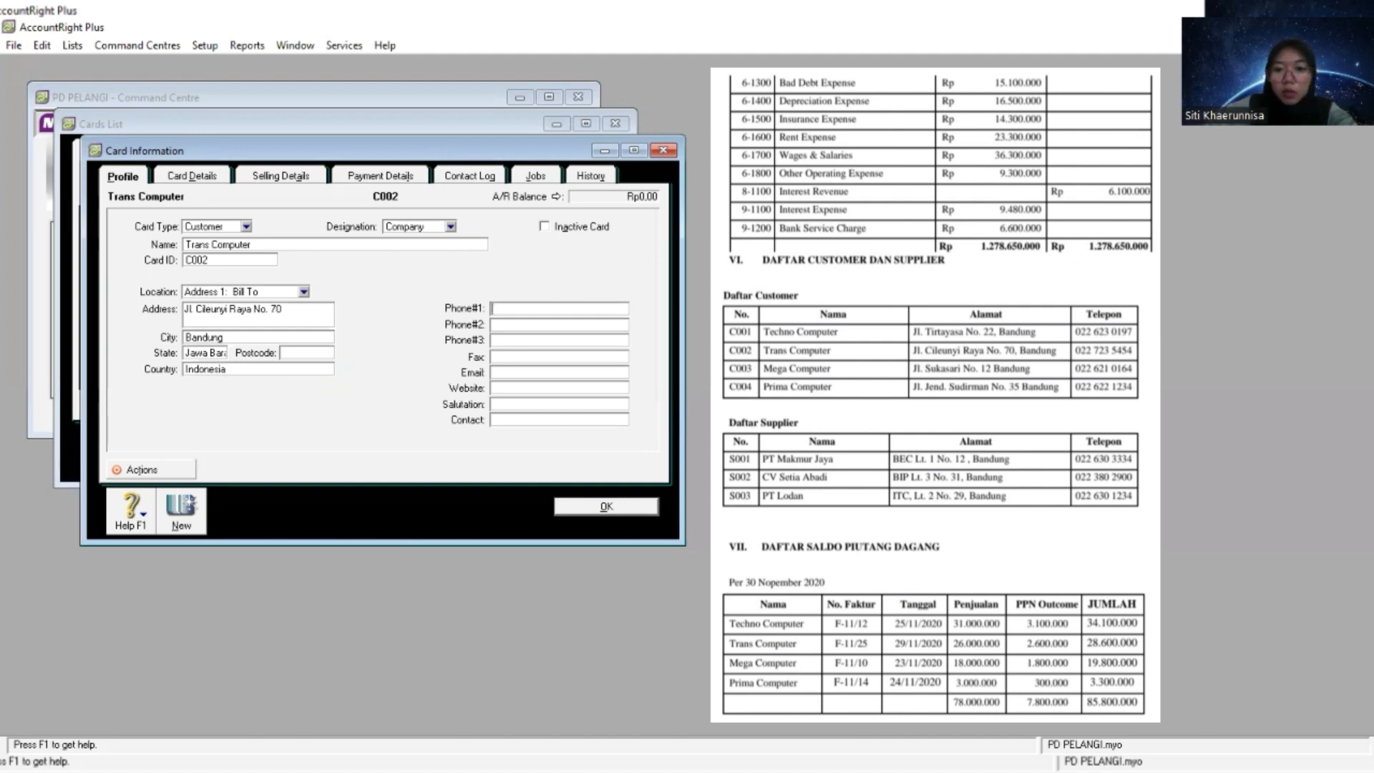
- Start another customer card and name it Mega Computer, copied from the customer list
{"action": "key", "text": "alt+Tab"}
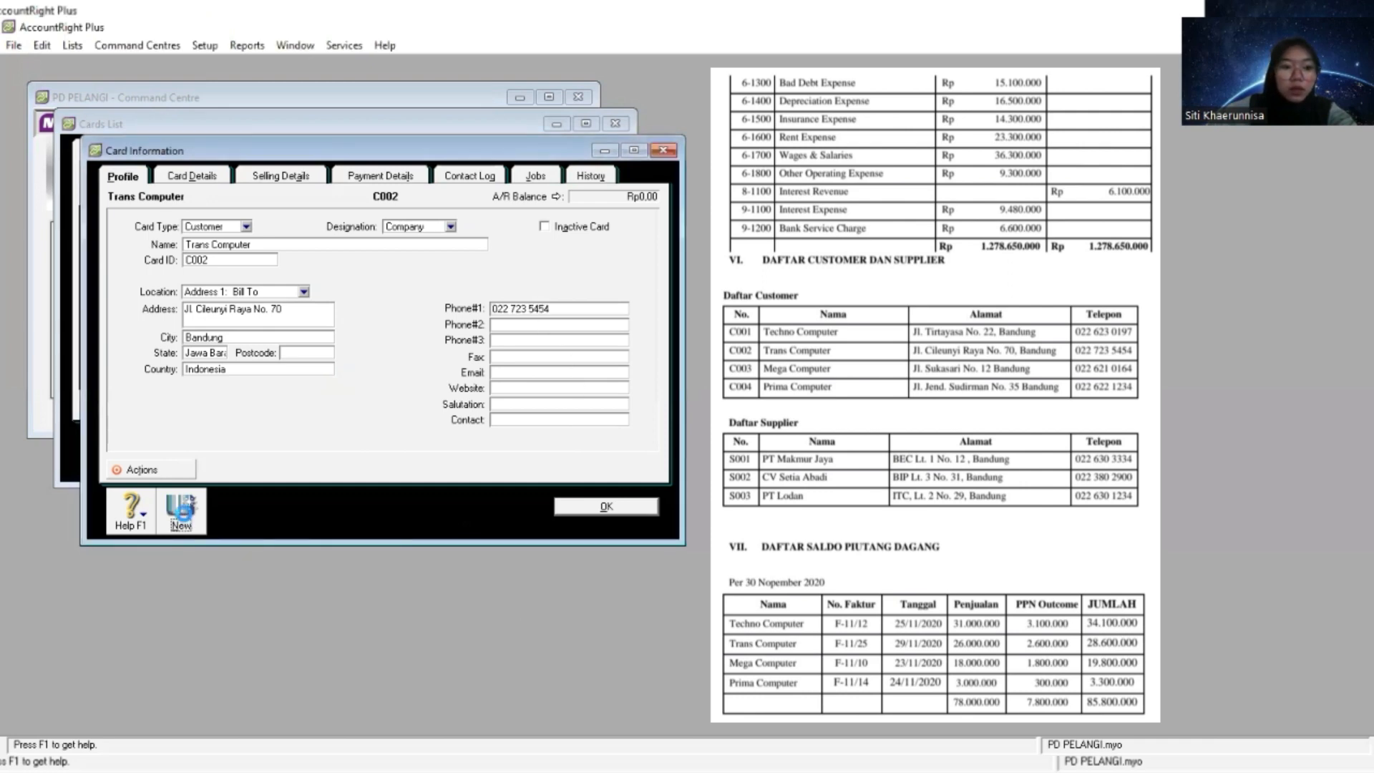
{"action": "left_click", "coordinate": [181, 515]}
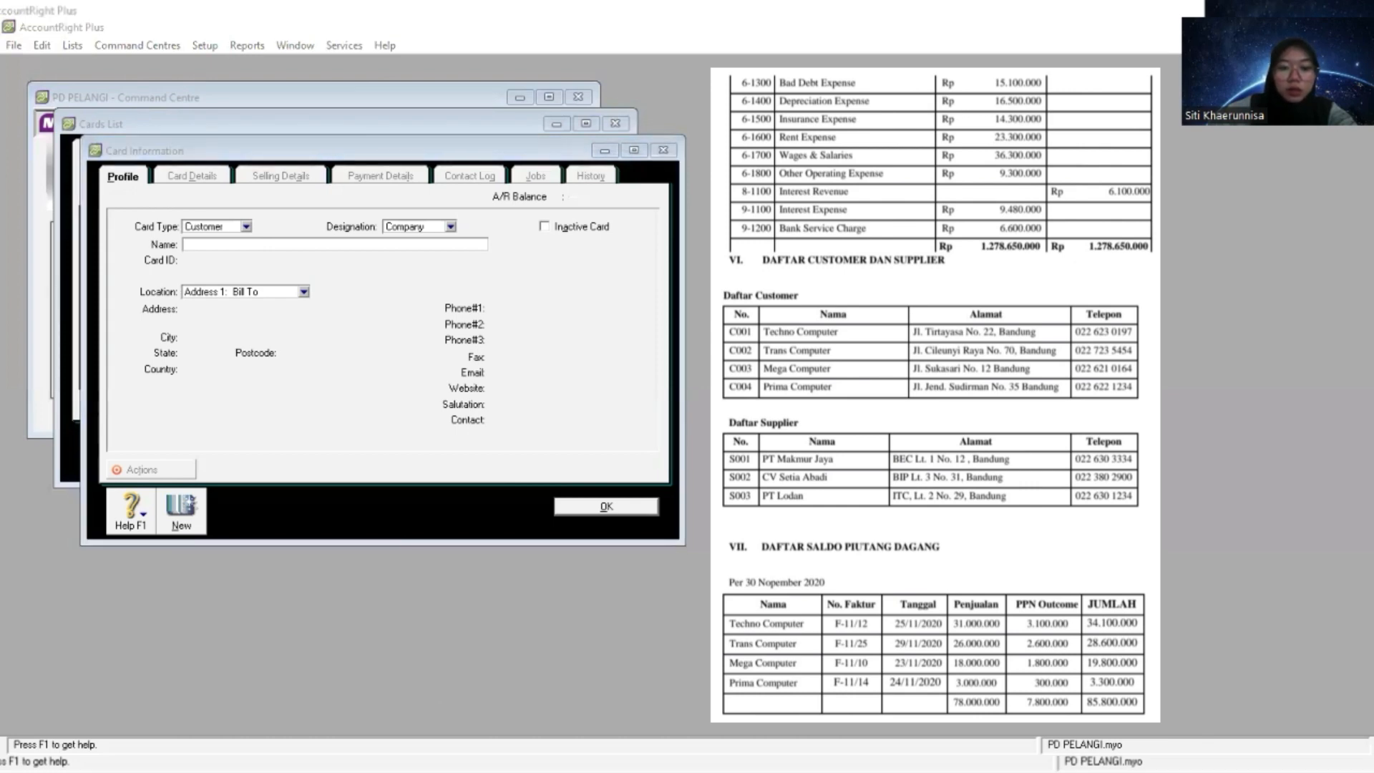
{"action": "left_click", "coordinate": [217, 243]}
{"action": "right_click", "coordinate": [217, 244]}
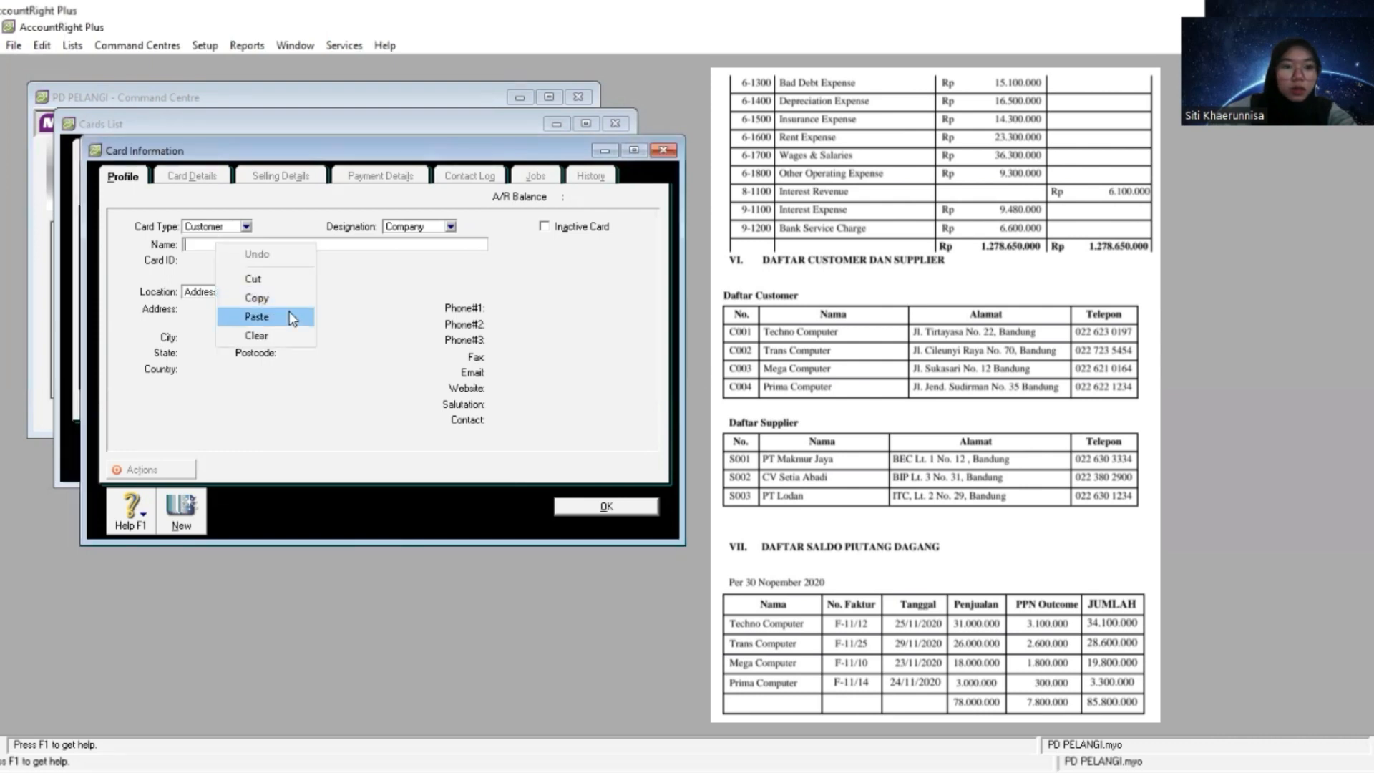
{"action": "left_click", "coordinate": [256, 316]}
{"action": "key", "text": "Tab"}
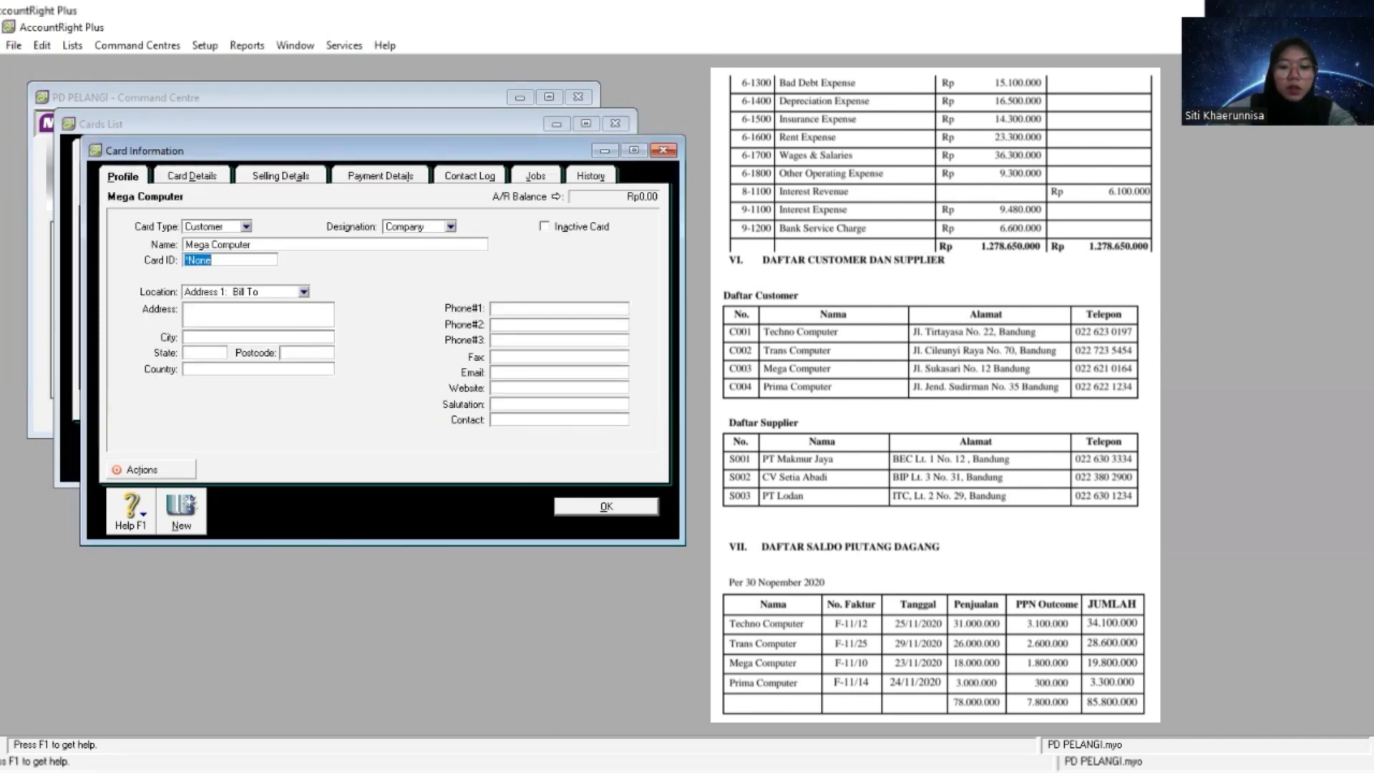
- Copy Mega Computer's card ID and street address from the customer list into its card
{"action": "key", "text": "alt+Tab"}
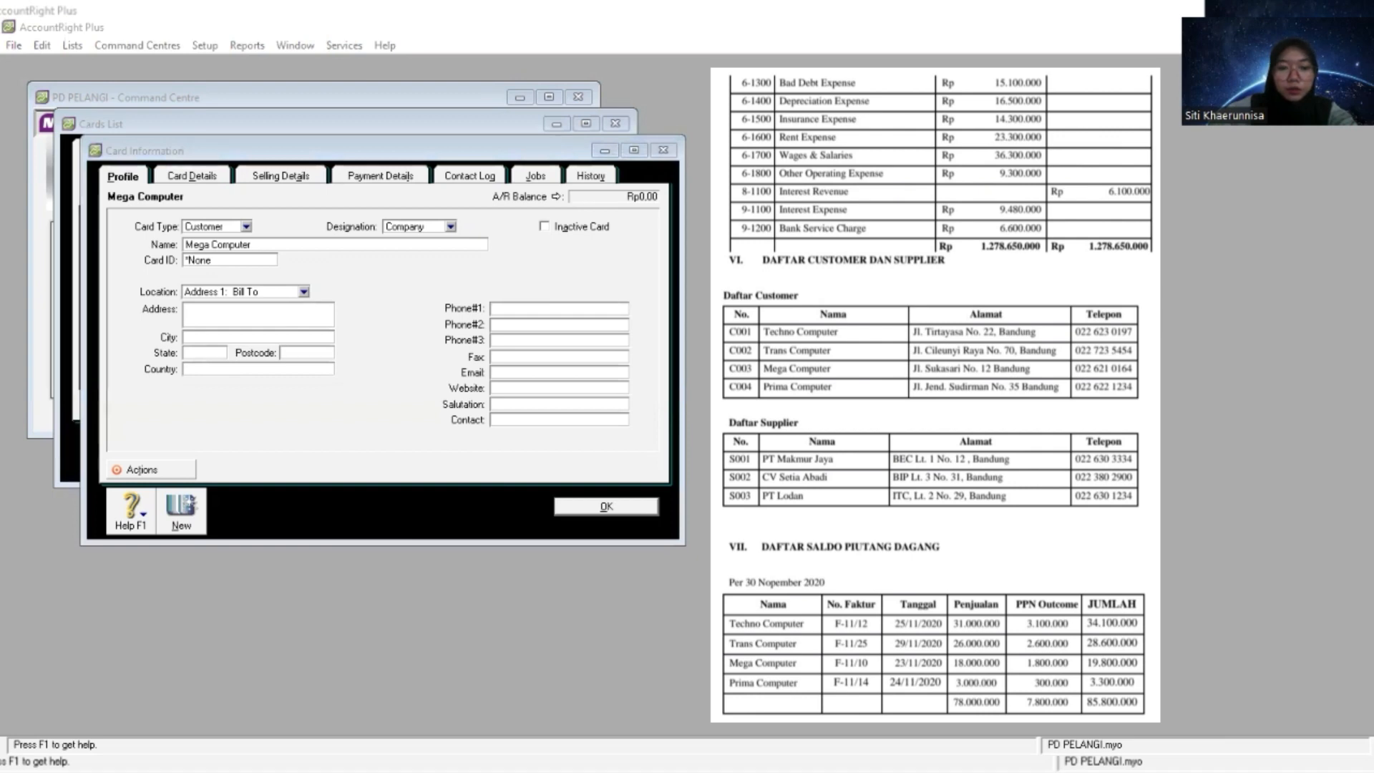
{"action": "left_click", "coordinate": [262, 262]}
{"action": "right_click", "coordinate": [262, 261]}
{"action": "left_click", "coordinate": [313, 336]}
{"action": "key", "text": "Tab"}
{"action": "key", "text": "Tab"}
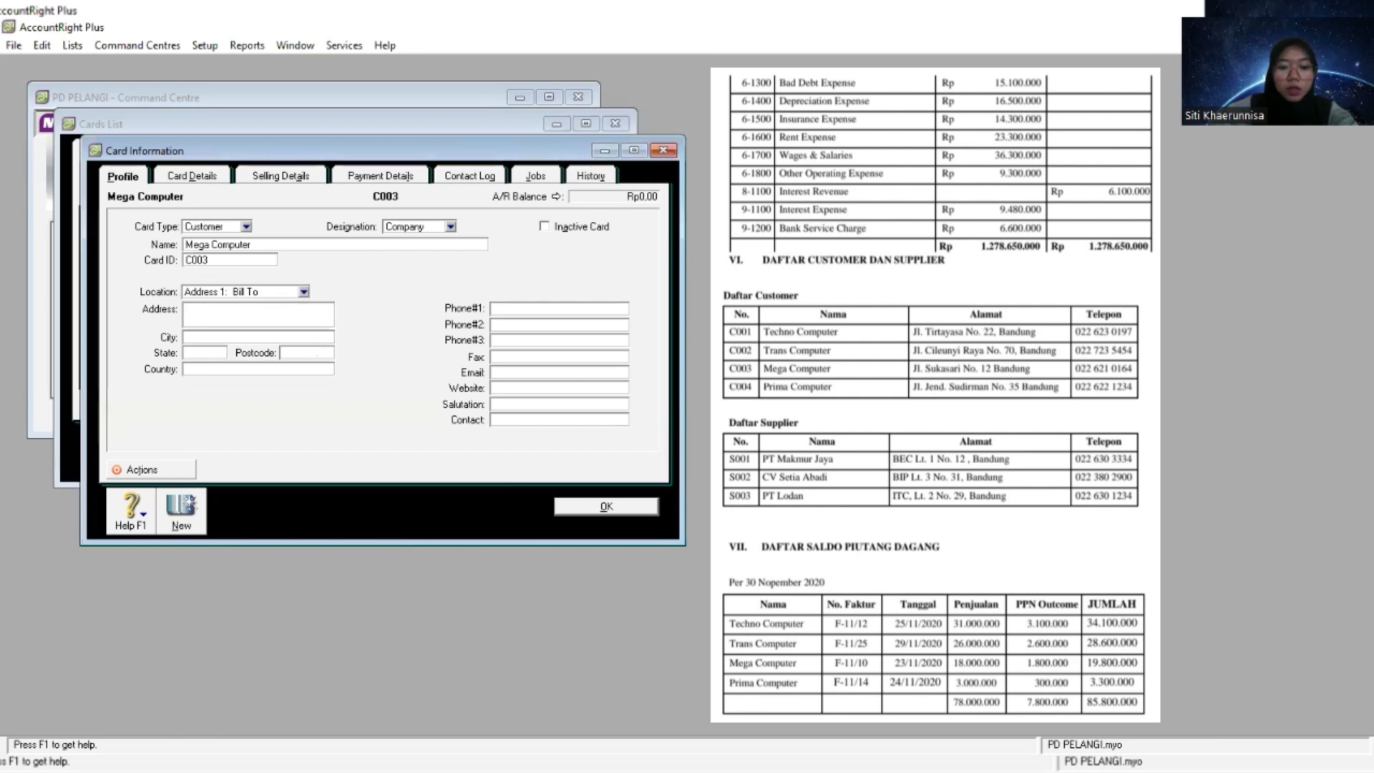
{"action": "key", "text": "alt+Tab"}
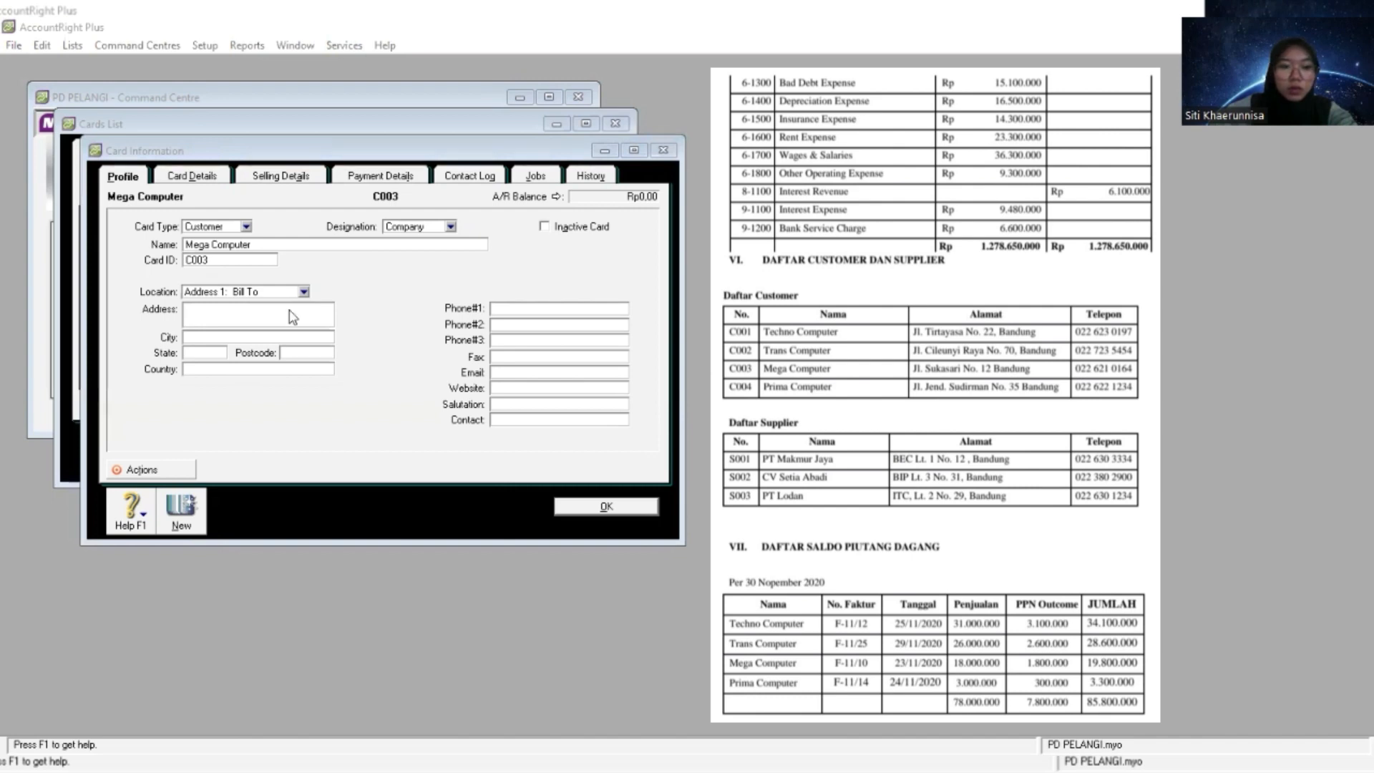
{"action": "right_click", "coordinate": [355, 386]}
{"action": "left_click", "coordinate": [354, 384]}
- Complete Mega Computer's address with city Bandung, state Jawa Barat and country Indonesia
{"action": "key", "text": "Tab"}
{"action": "type", "text": "Bandung"}
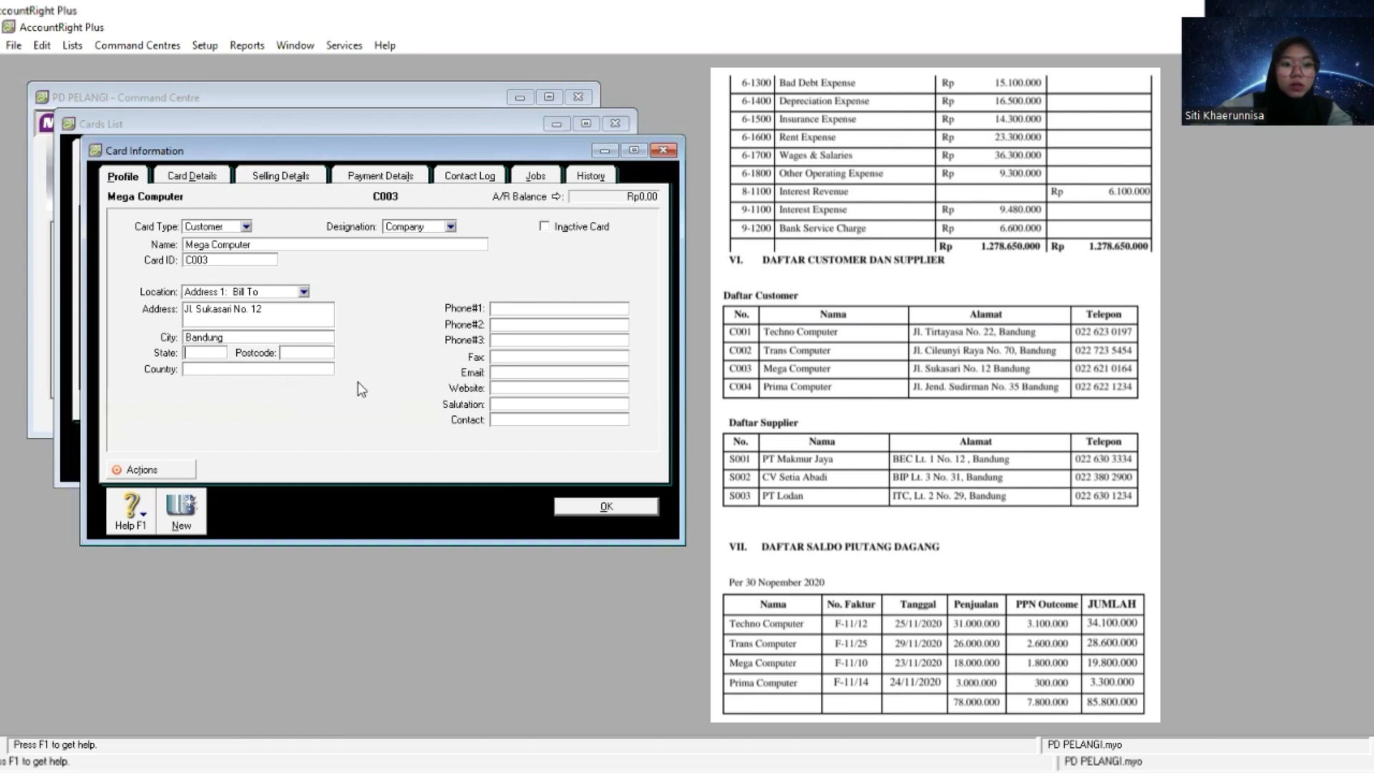
{"action": "key", "text": "Tab"}
{"action": "type", "text": "Jawa B"}
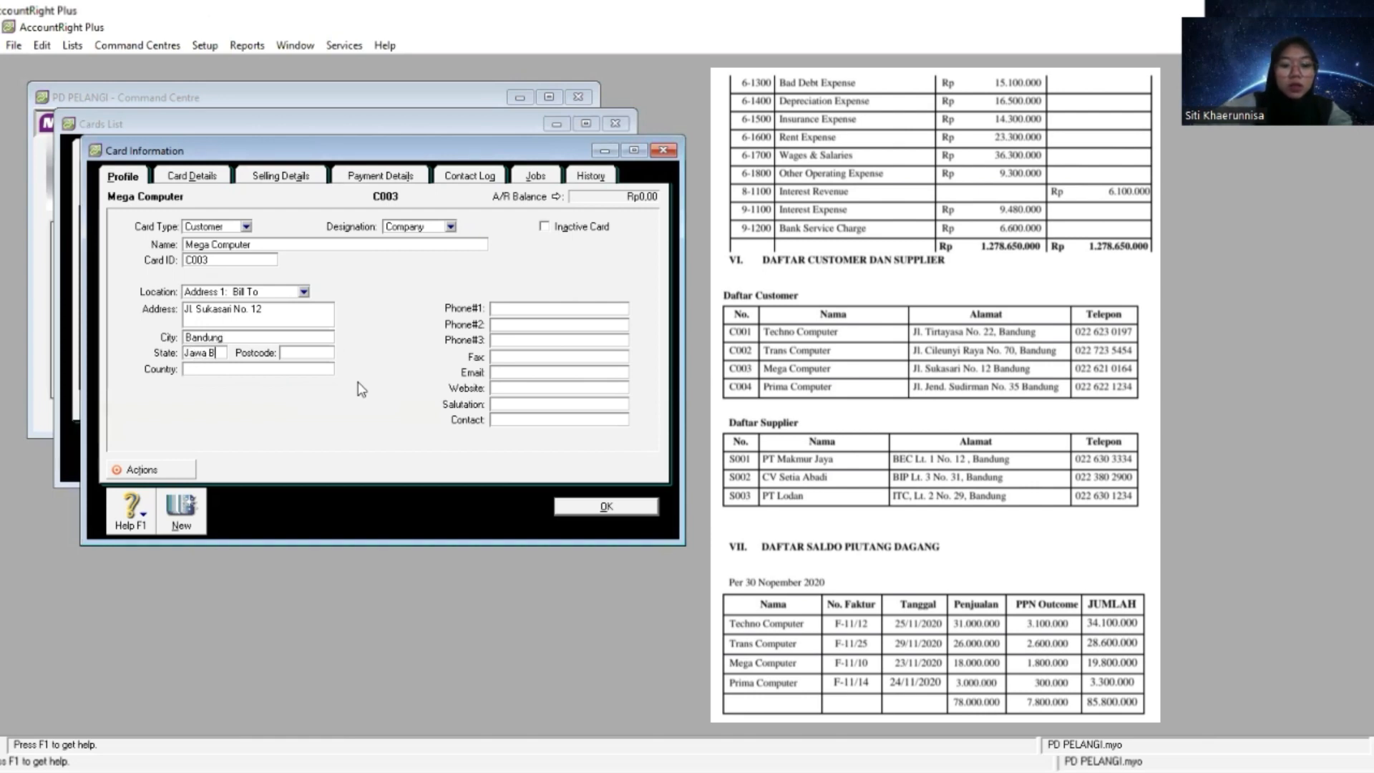
{"action": "type", "text": "arat"}
{"action": "key", "text": "Tab"}
{"action": "type", "text": "Indonesia"}
{"action": "key", "text": "Tab"}
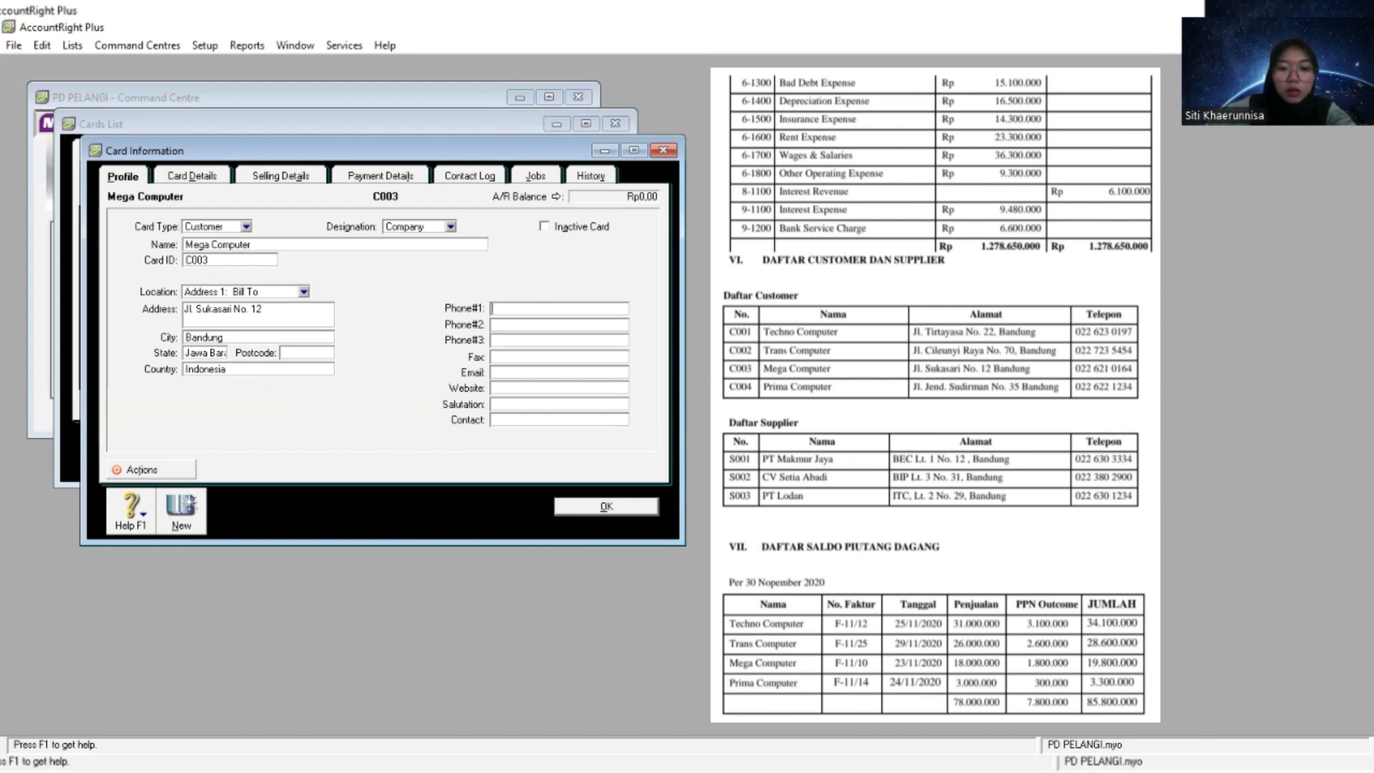
{"action": "key", "text": "alt+Tab"}
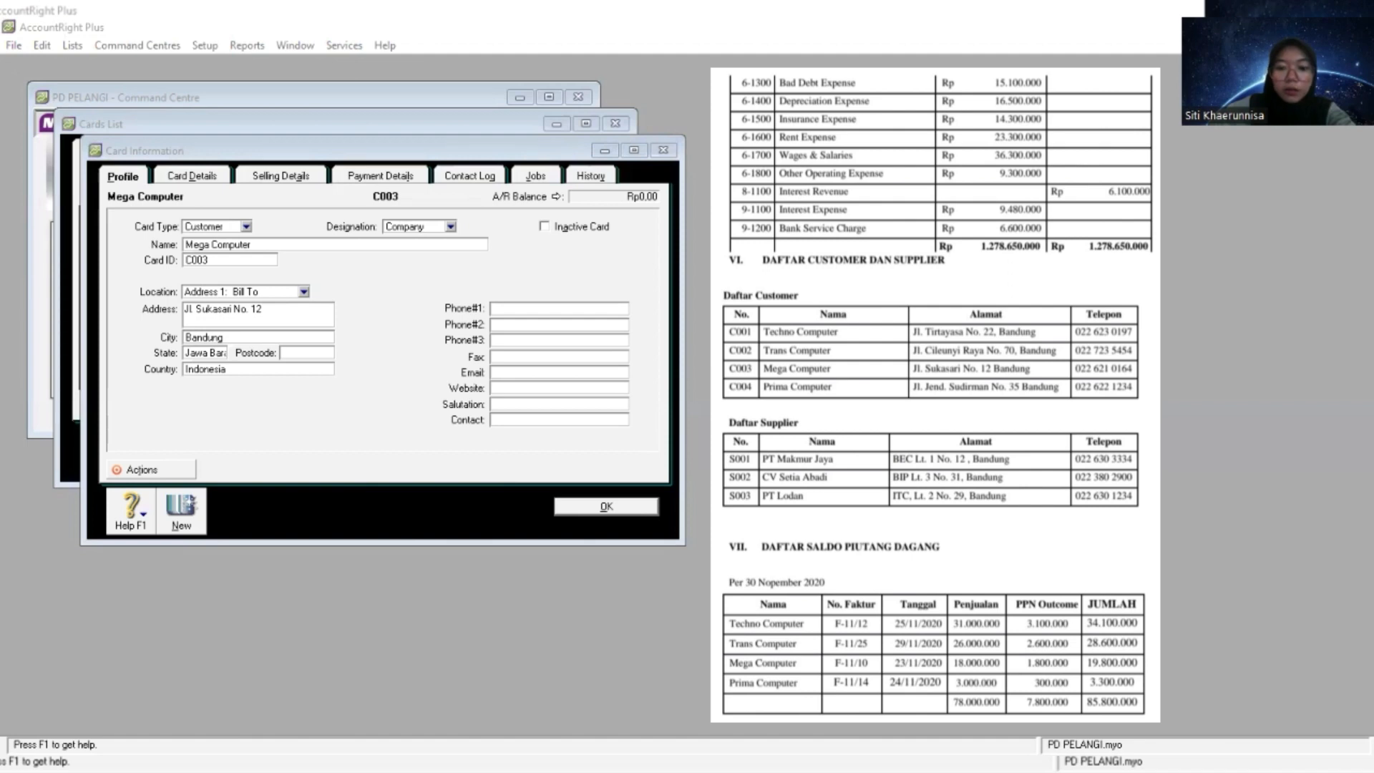
{"action": "key", "text": "alt+Tab"}
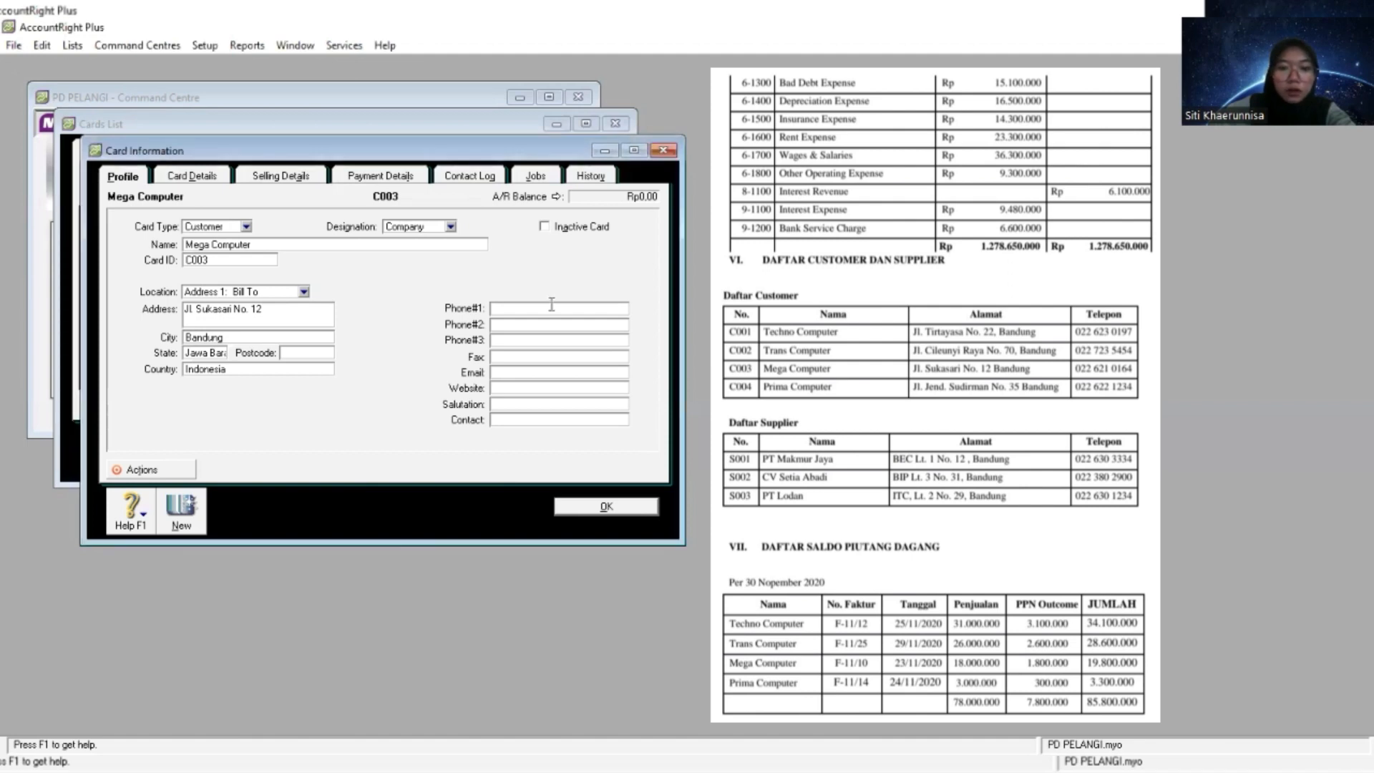
{"action": "right_click", "coordinate": [554, 308]}
{"action": "left_click", "coordinate": [597, 379]}
{"action": "right_click", "coordinate": [543, 309]}
{"action": "left_click", "coordinate": [597, 382]}
{"action": "key", "text": "alt+Tab"}
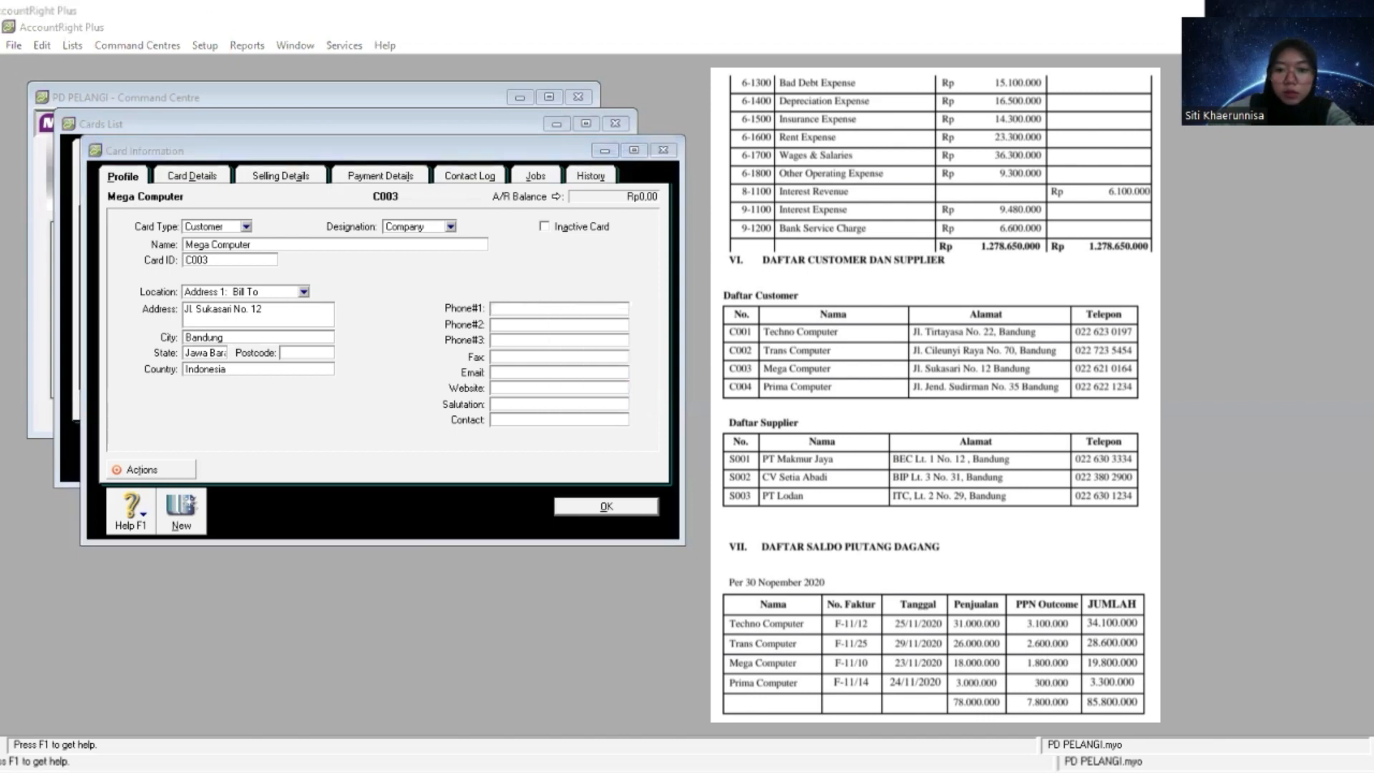
{"action": "right_click", "coordinate": [535, 308]}
{"action": "left_click", "coordinate": [585, 379]}
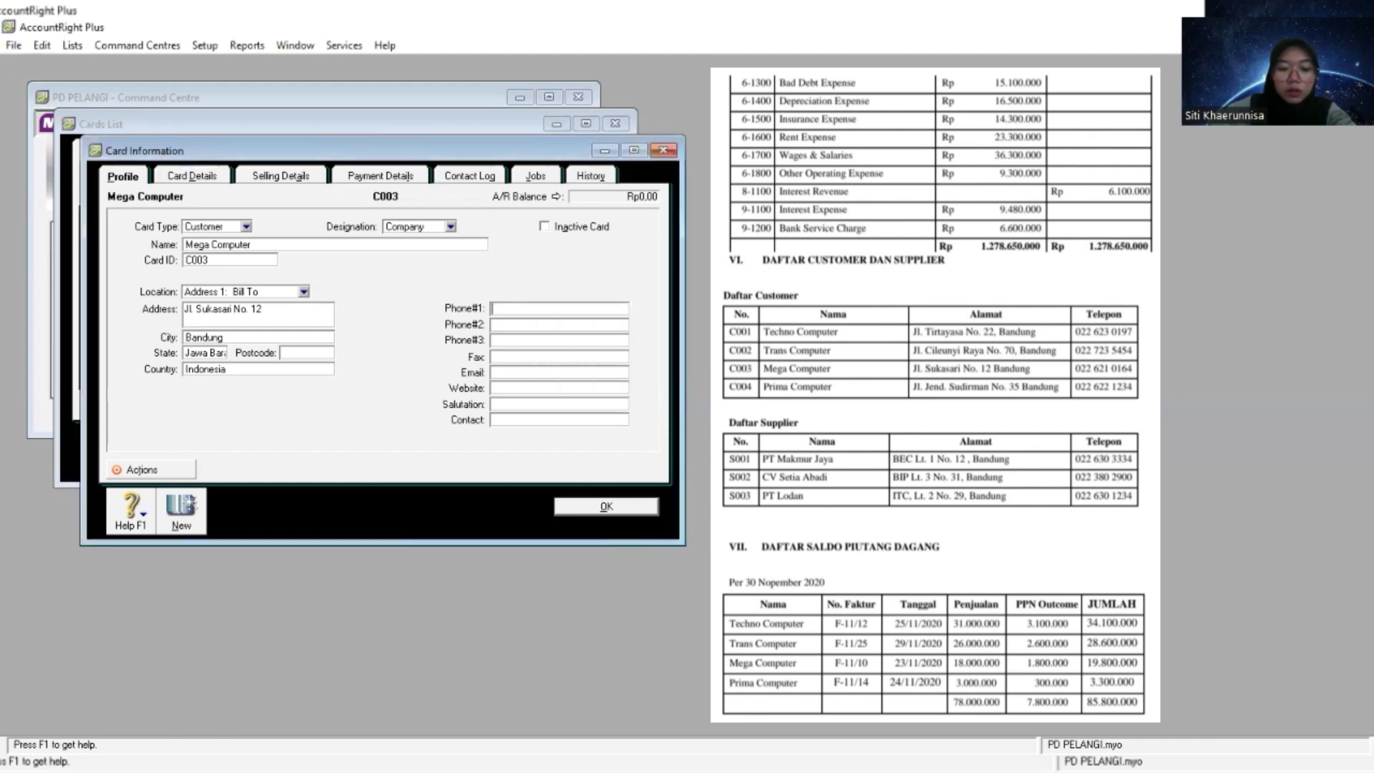
{"action": "key", "text": "alt+Tab"}
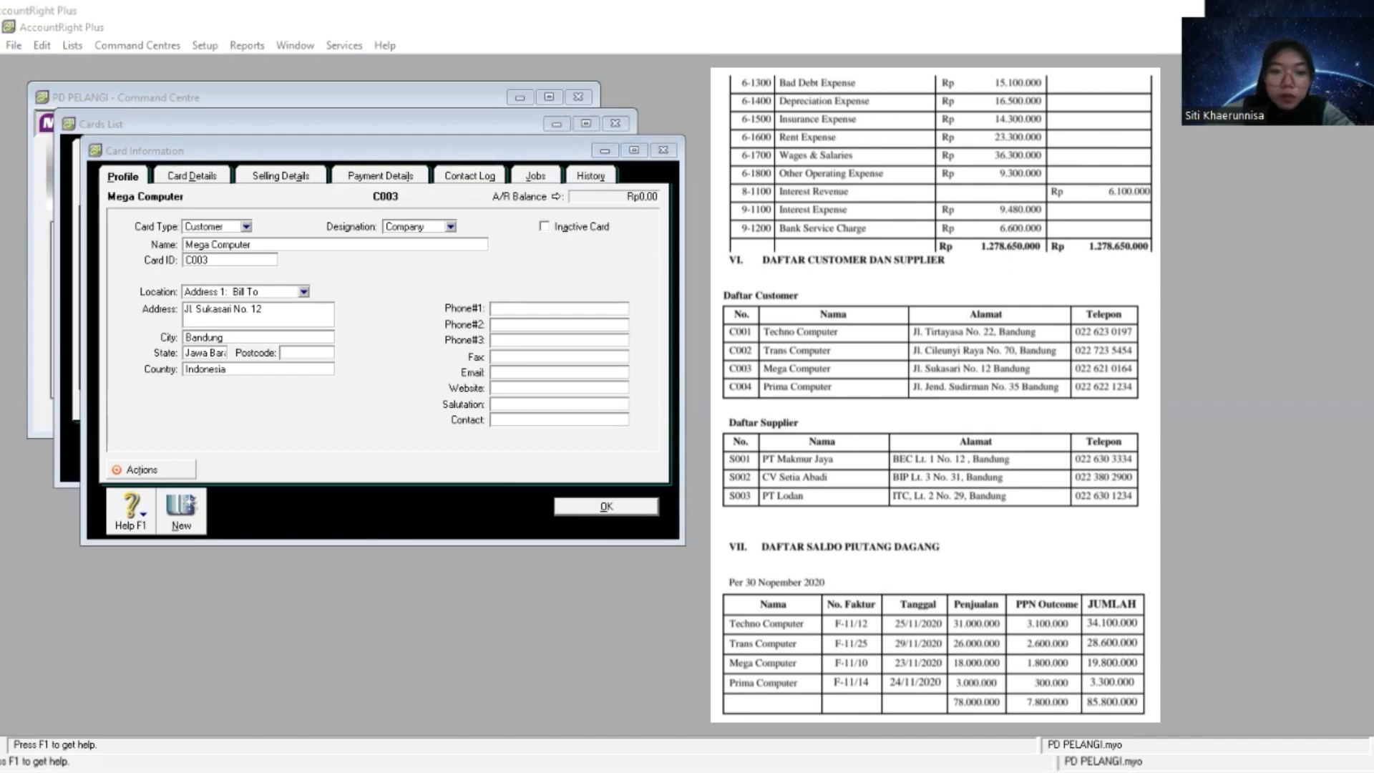
{"action": "right_click", "coordinate": [581, 308]}
{"action": "left_click", "coordinate": [630, 379]}
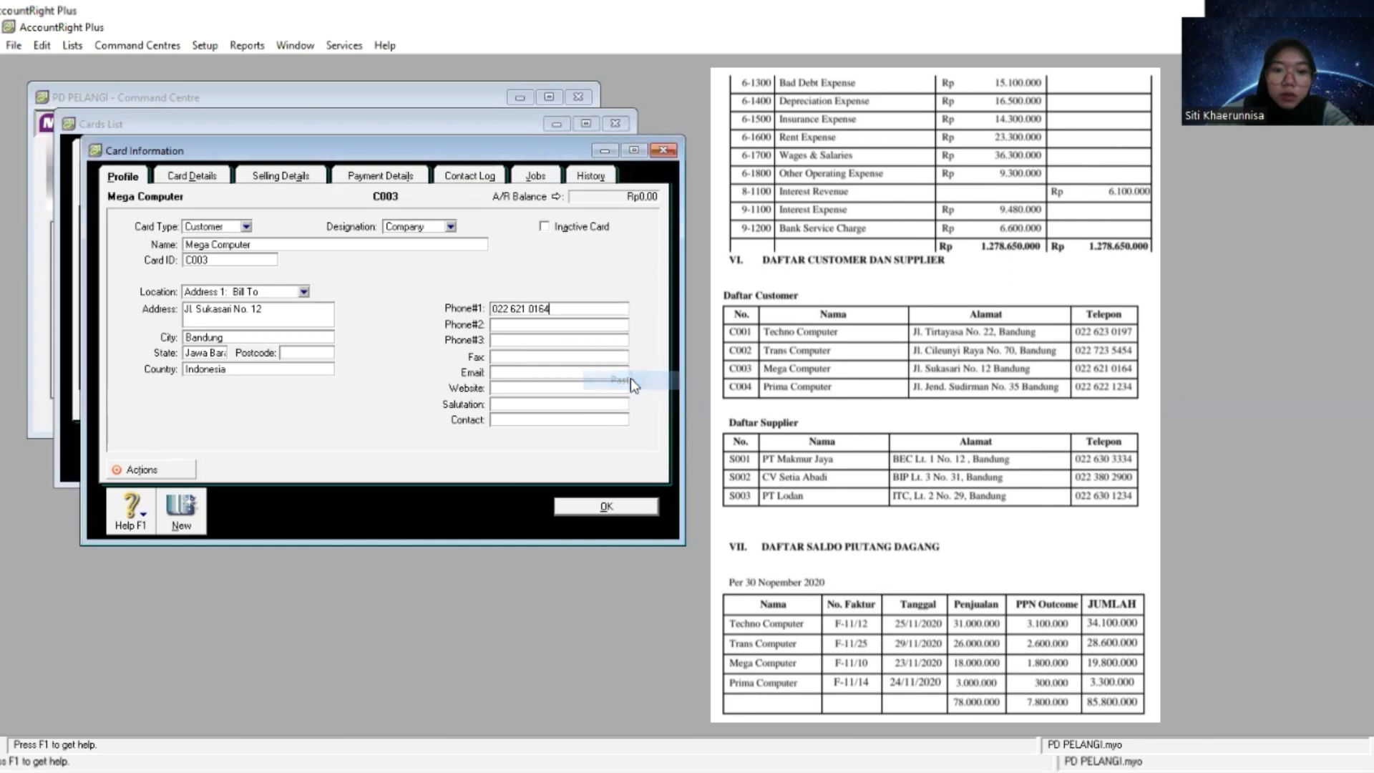
- Start another customer card and name it Prima Computer, copied from the customer list
{"action": "left_click", "coordinate": [183, 524]}
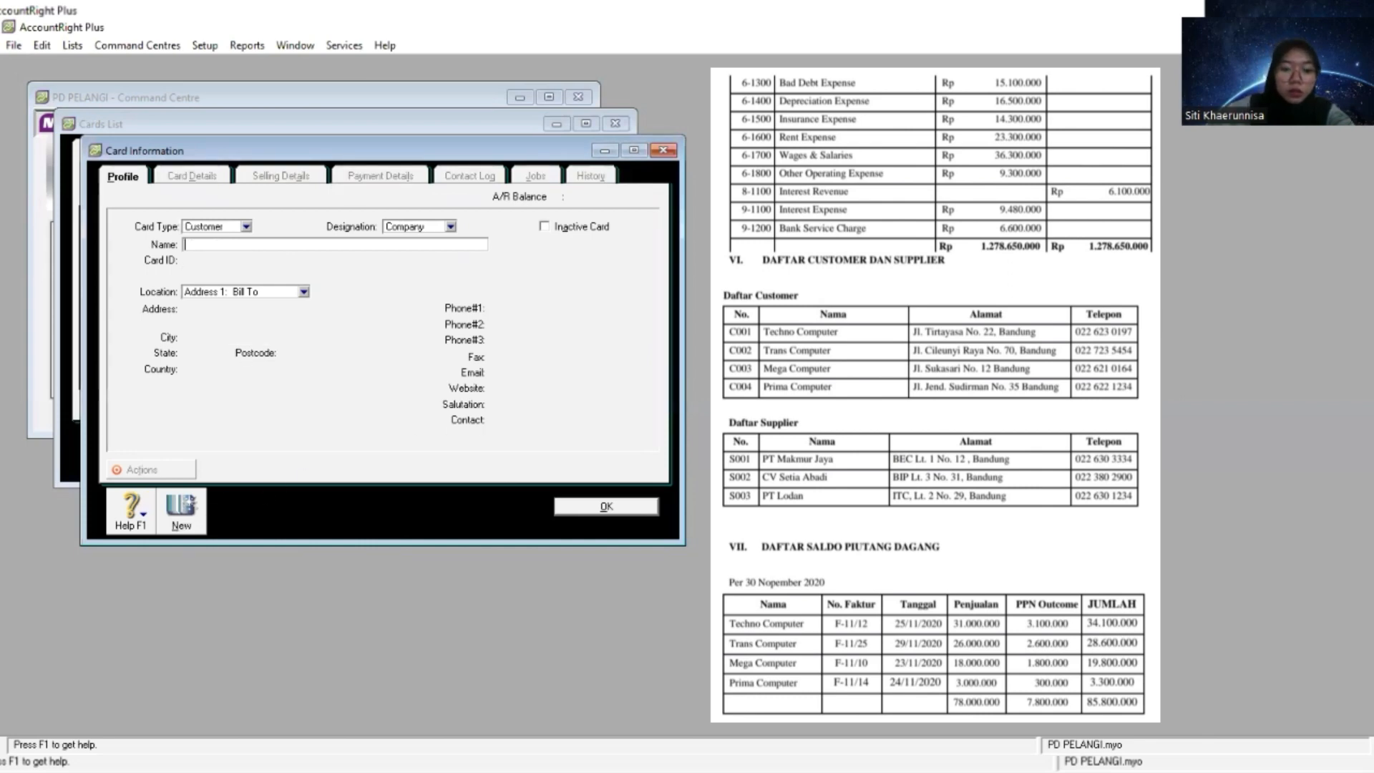
{"action": "key", "text": "alt+Tab"}
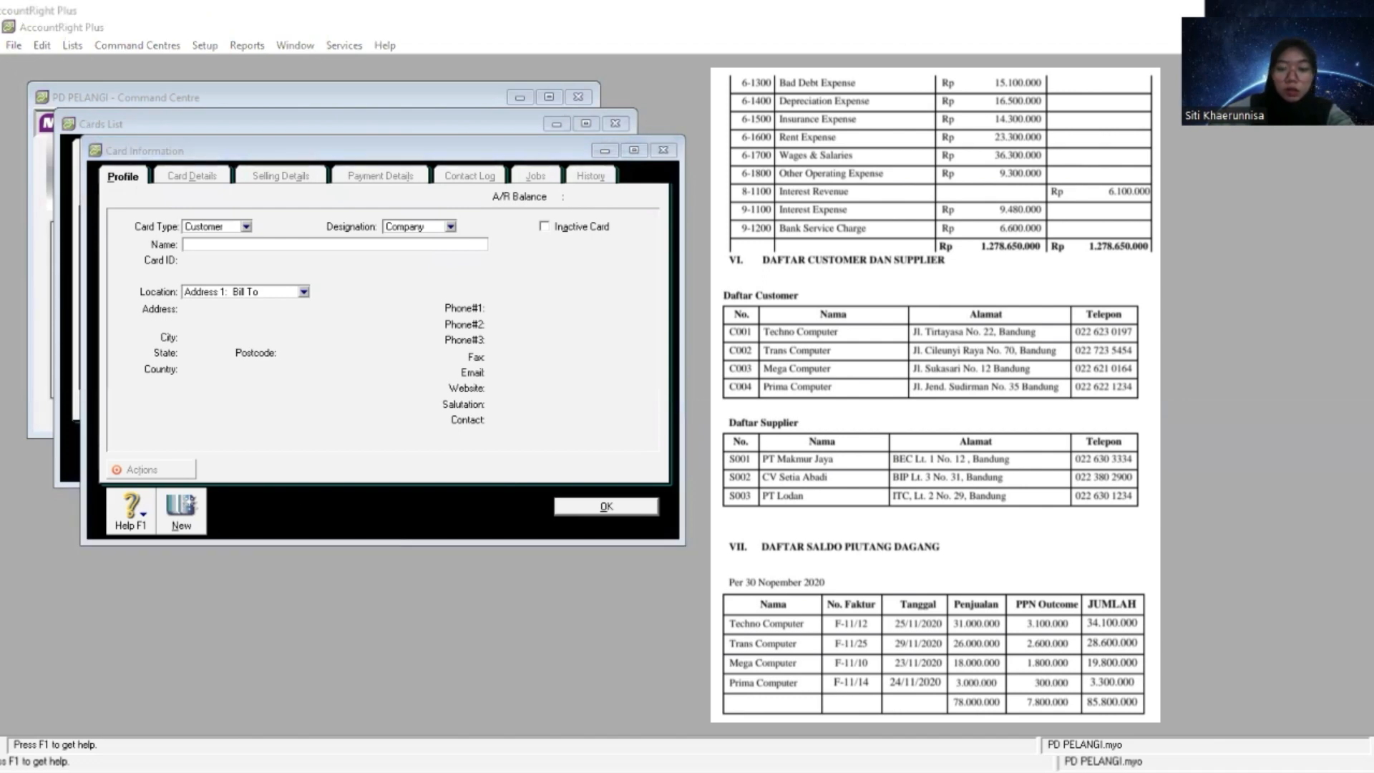
{"action": "key", "text": "alt+Tab"}
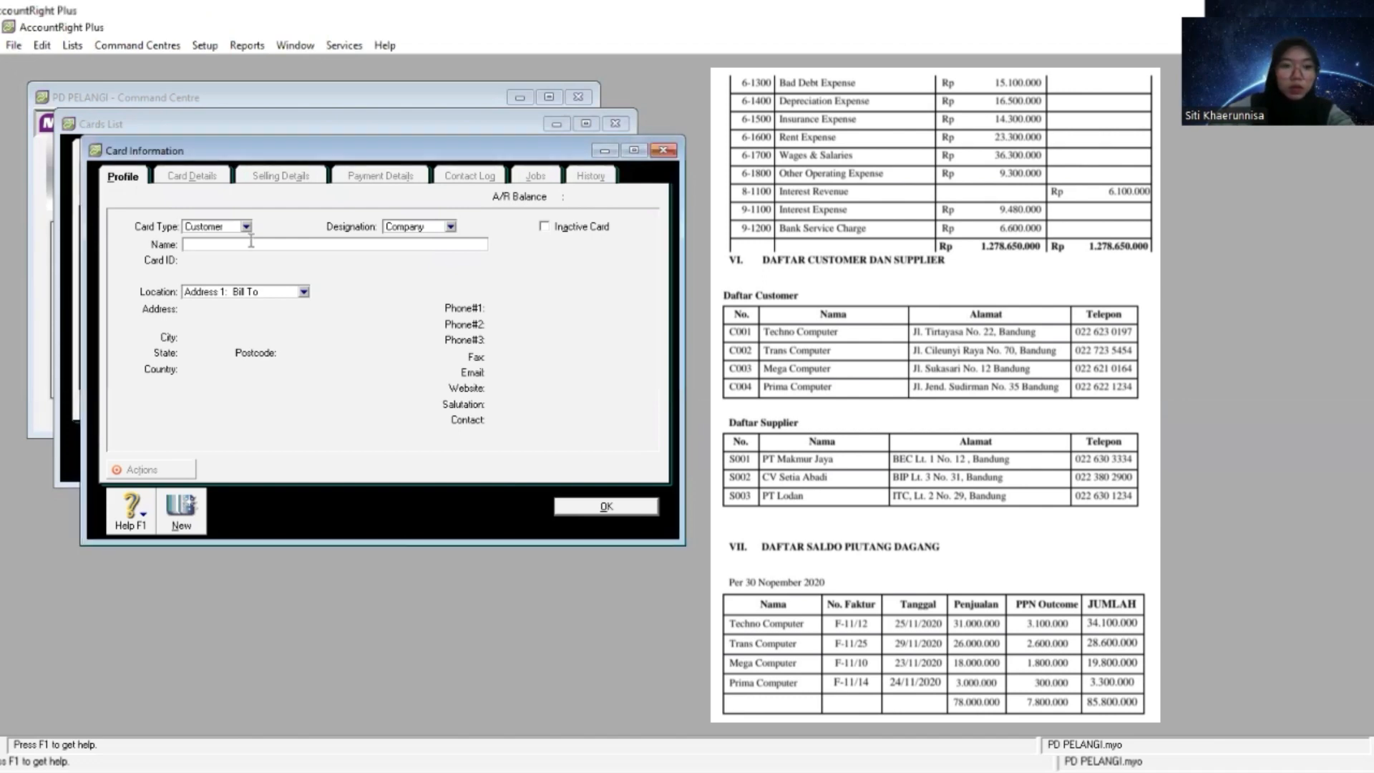
{"action": "right_click", "coordinate": [250, 245]}
{"action": "left_click", "coordinate": [312, 323]}
{"action": "key", "text": "Tab"}
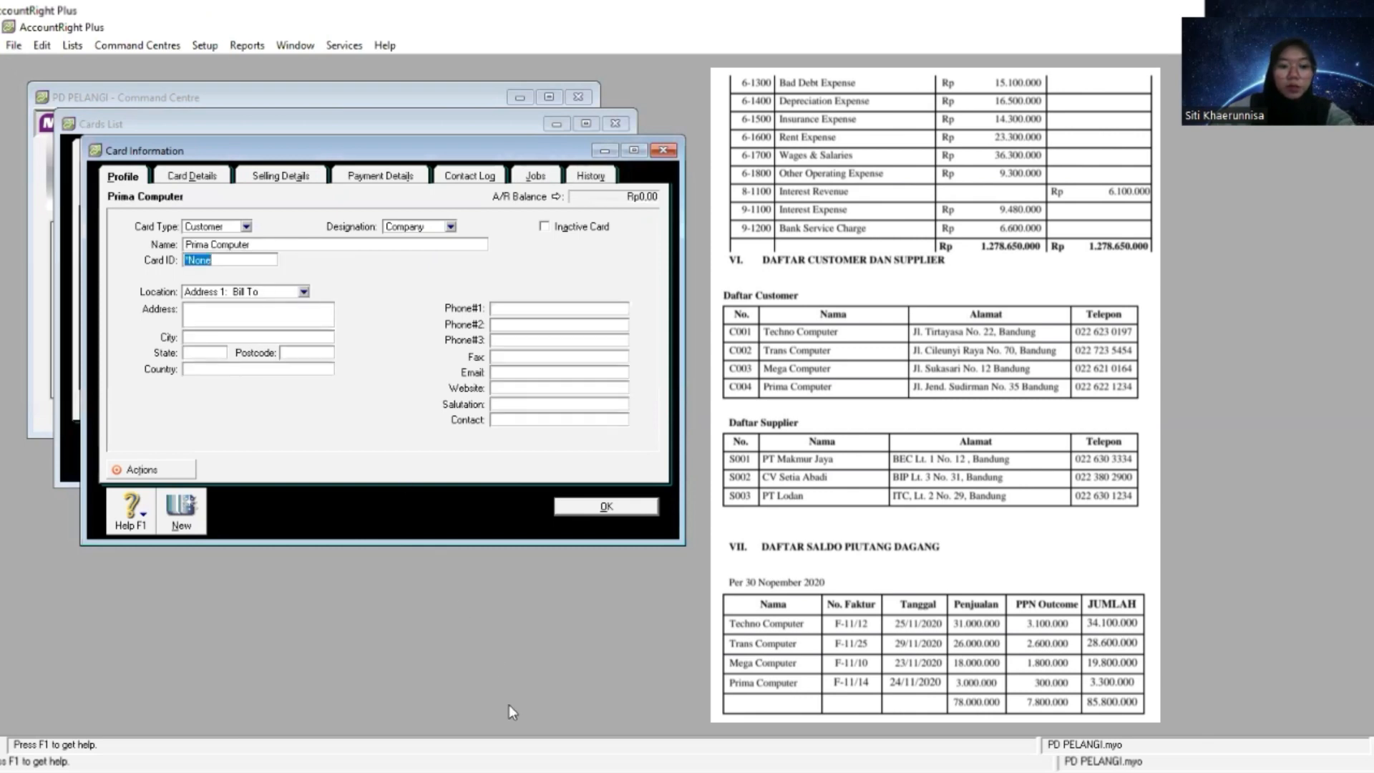
- Copy Prima Computer's card ID and street address from the customer list into its card
{"action": "key", "text": "alt+Tab"}
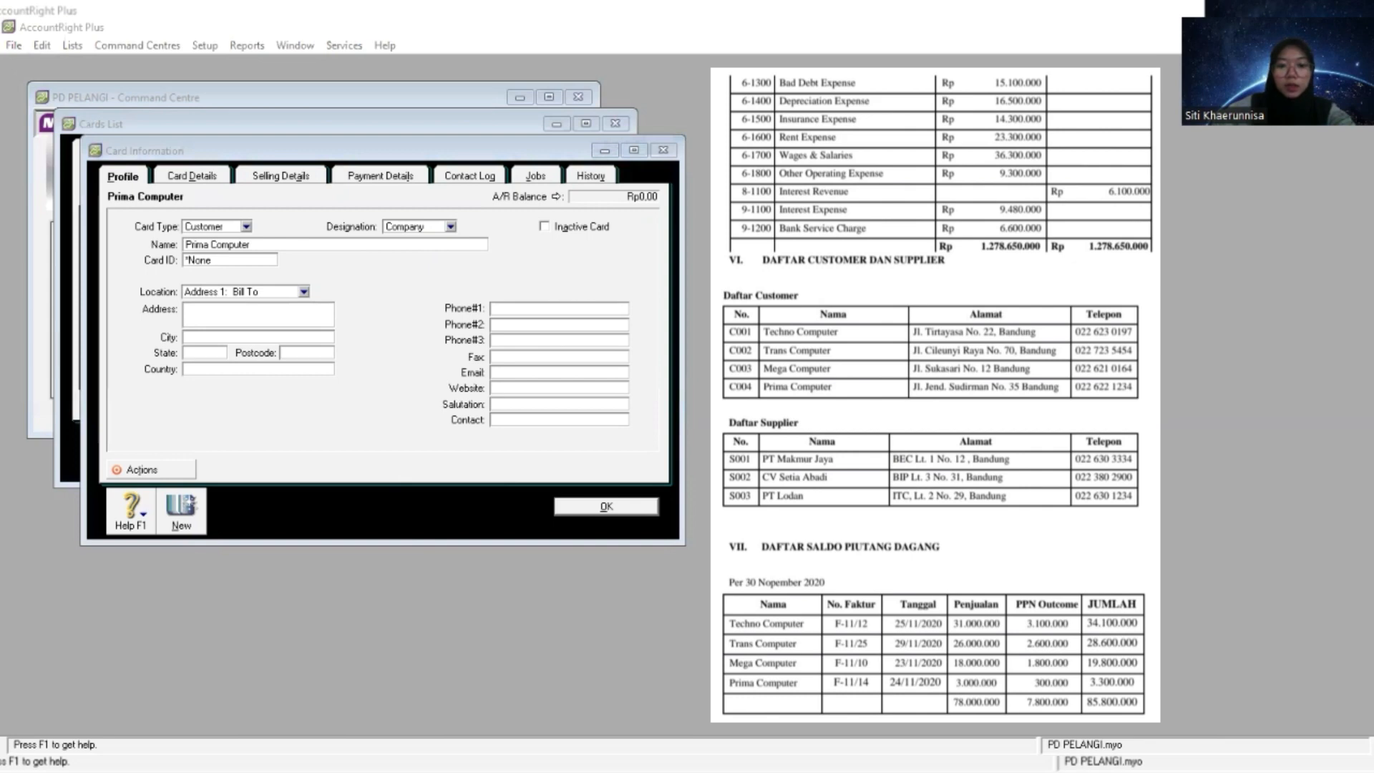
{"action": "left_click", "coordinate": [254, 260]}
{"action": "right_click", "coordinate": [252, 260]}
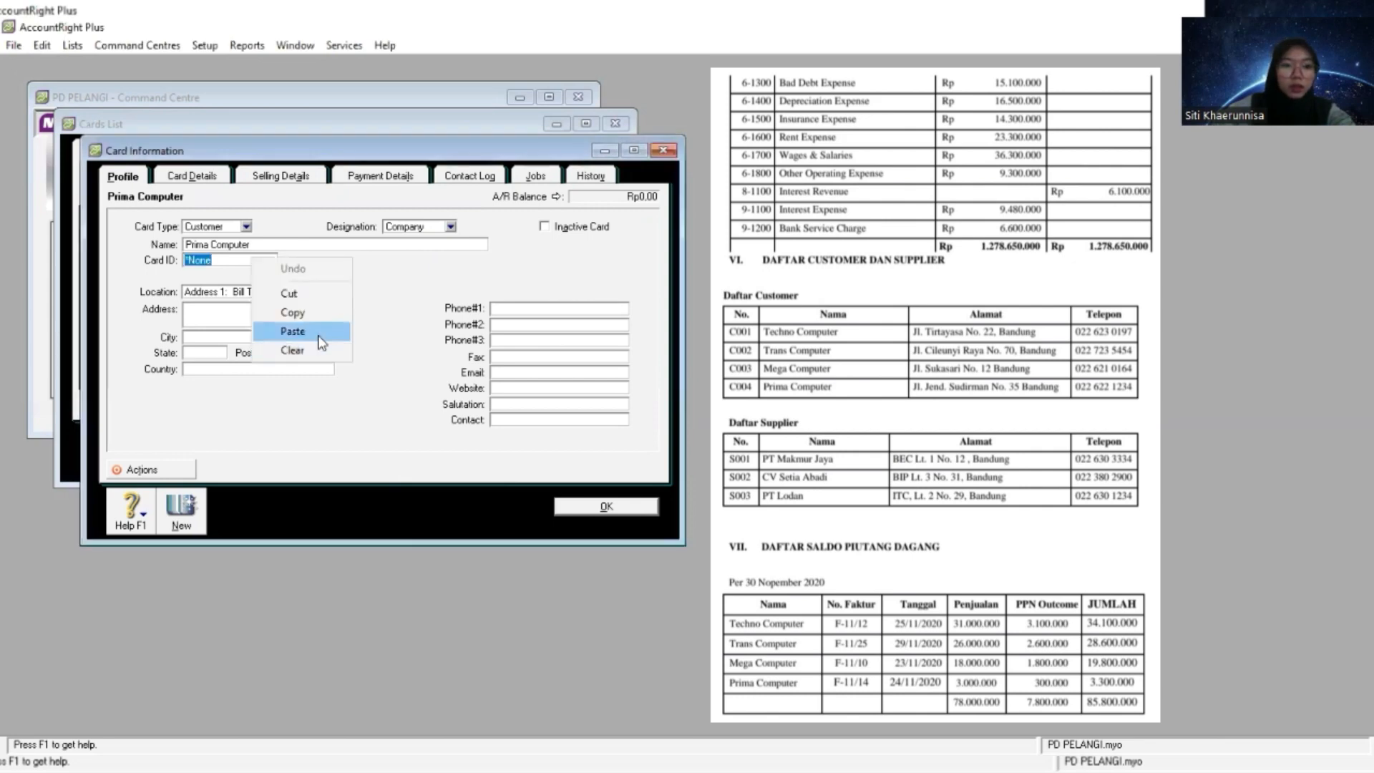
{"action": "left_click", "coordinate": [321, 342]}
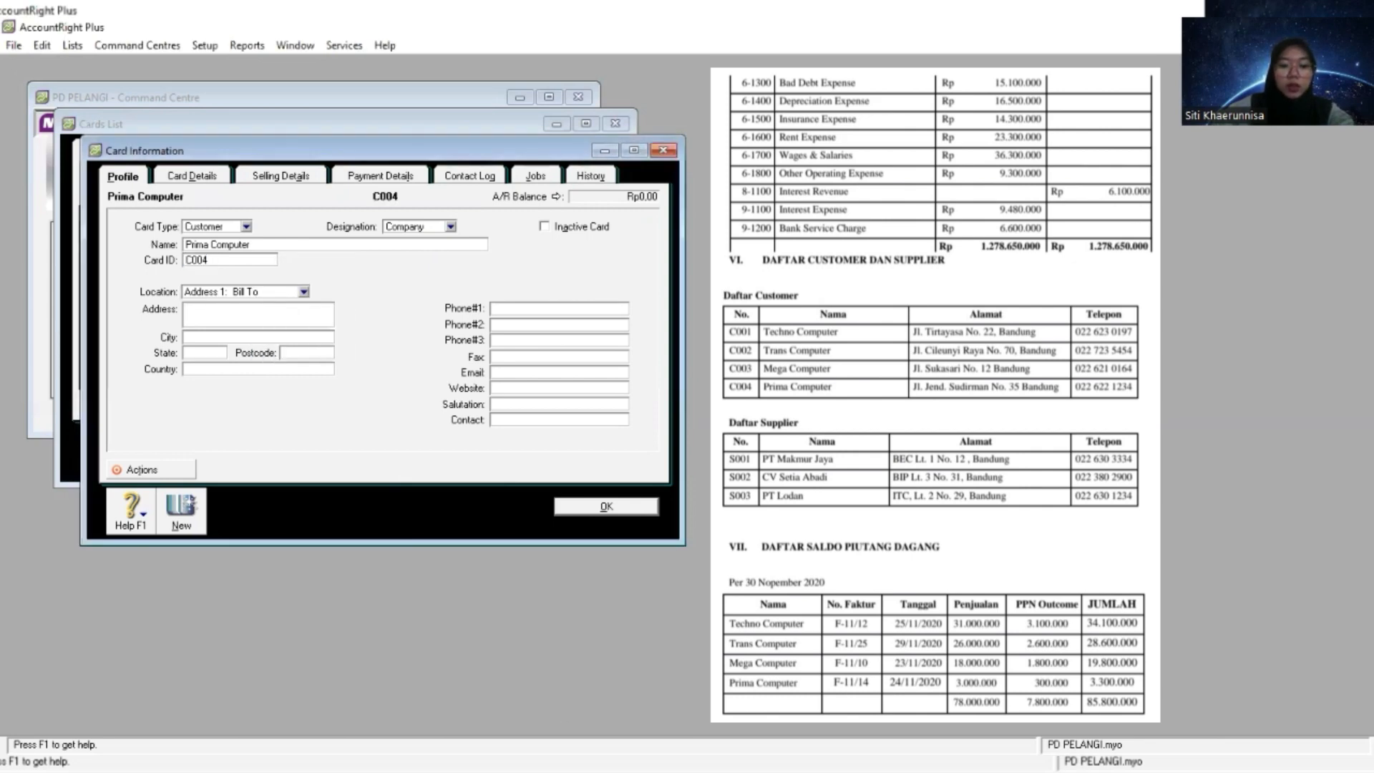
{"action": "key", "text": "alt+Tab"}
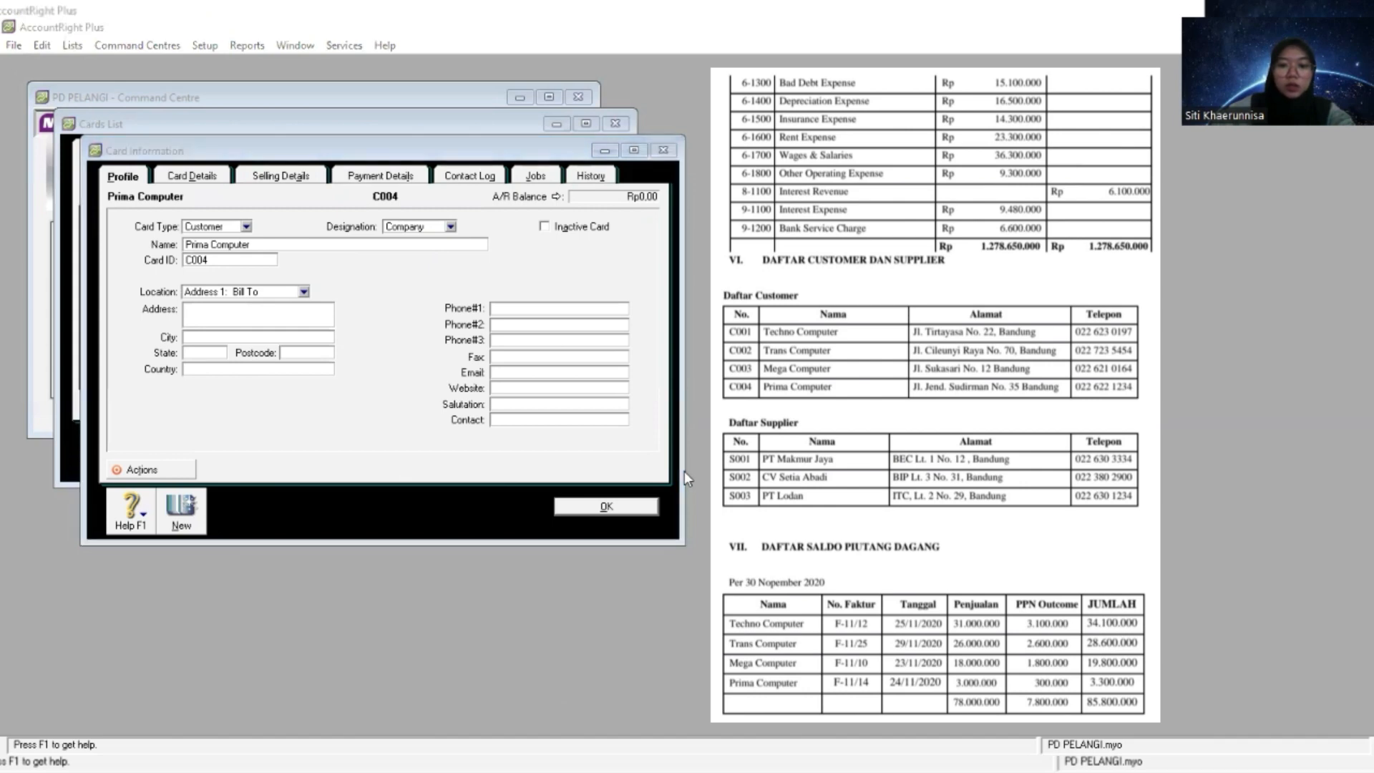
{"action": "left_click", "coordinate": [308, 313]}
{"action": "right_click", "coordinate": [308, 313]}
{"action": "left_click", "coordinate": [349, 386]}
- Complete Prima Computer's address with city Bandung, state Jawa Barat and country Indonesia
{"action": "key", "text": "Tab"}
{"action": "type", "text": "Bandung"}
{"action": "key", "text": "Tab"}
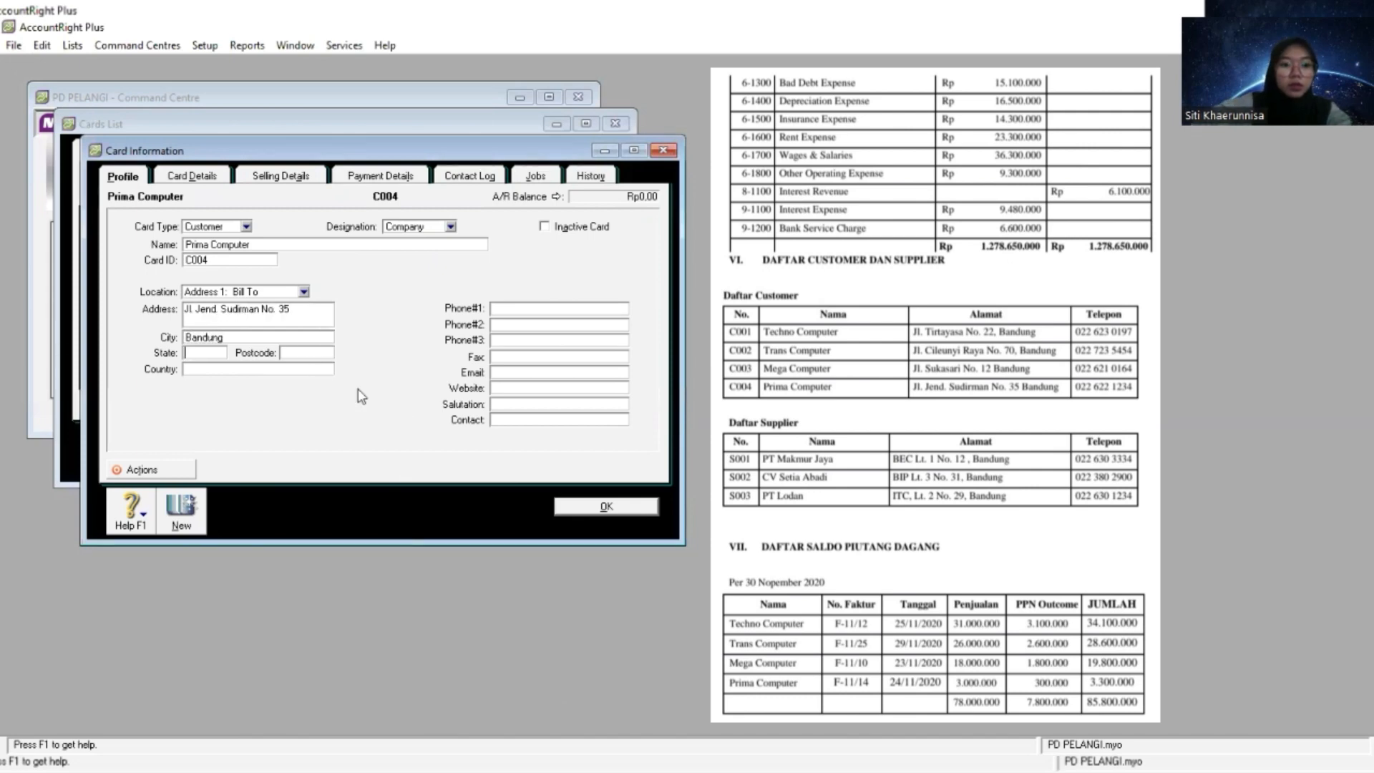
{"action": "type", "text": "Jawa Barat"}
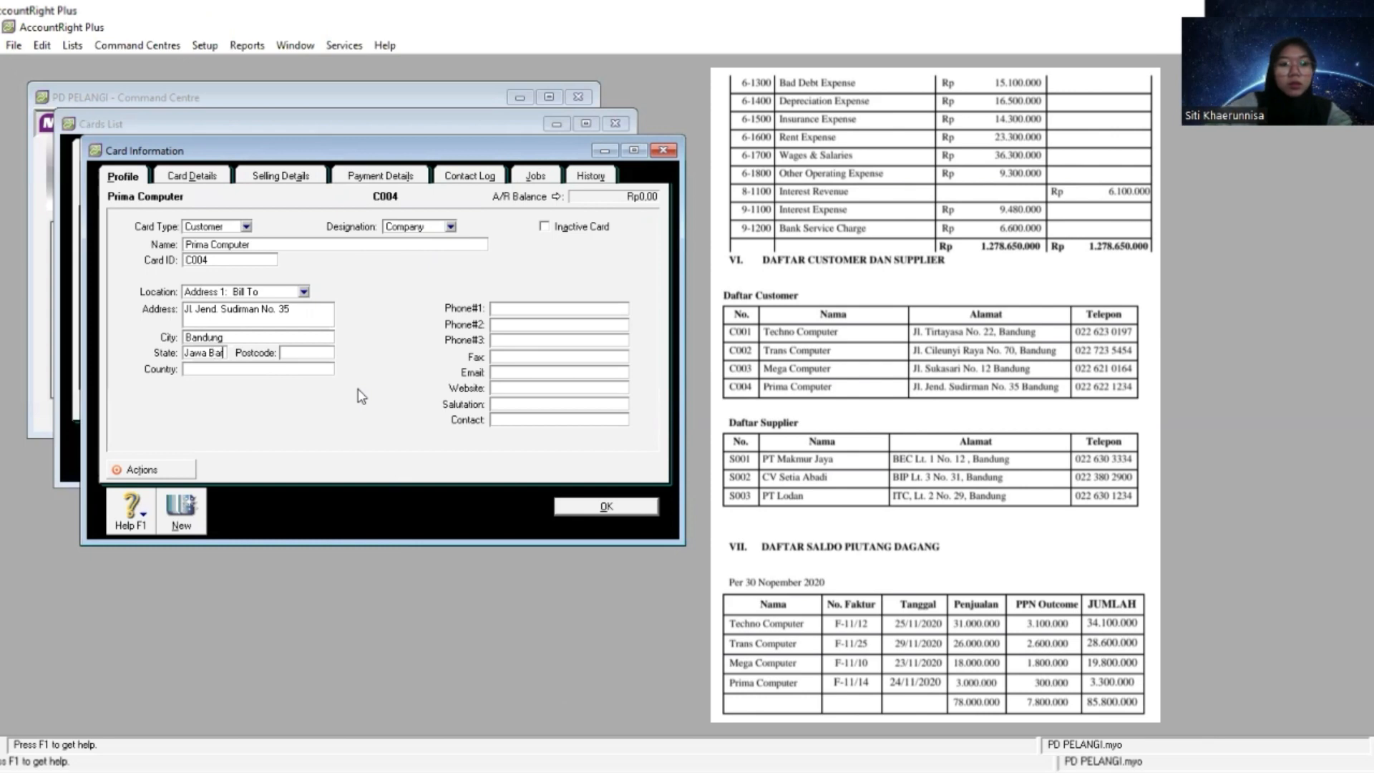
{"action": "key", "text": "Tab"}
{"action": "type", "text": "Indonesia"}
{"action": "key", "text": "Tab"}
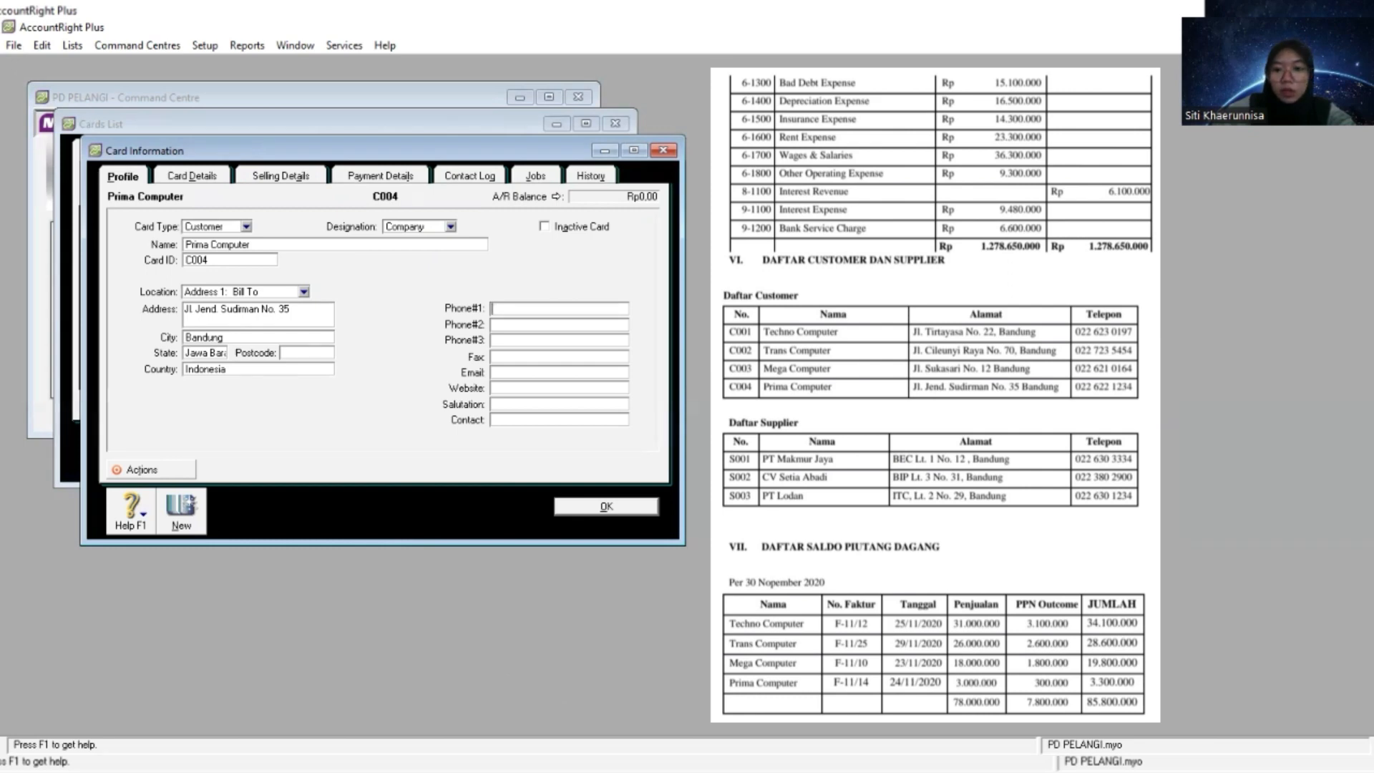
{"action": "key", "text": "alt+Tab"}
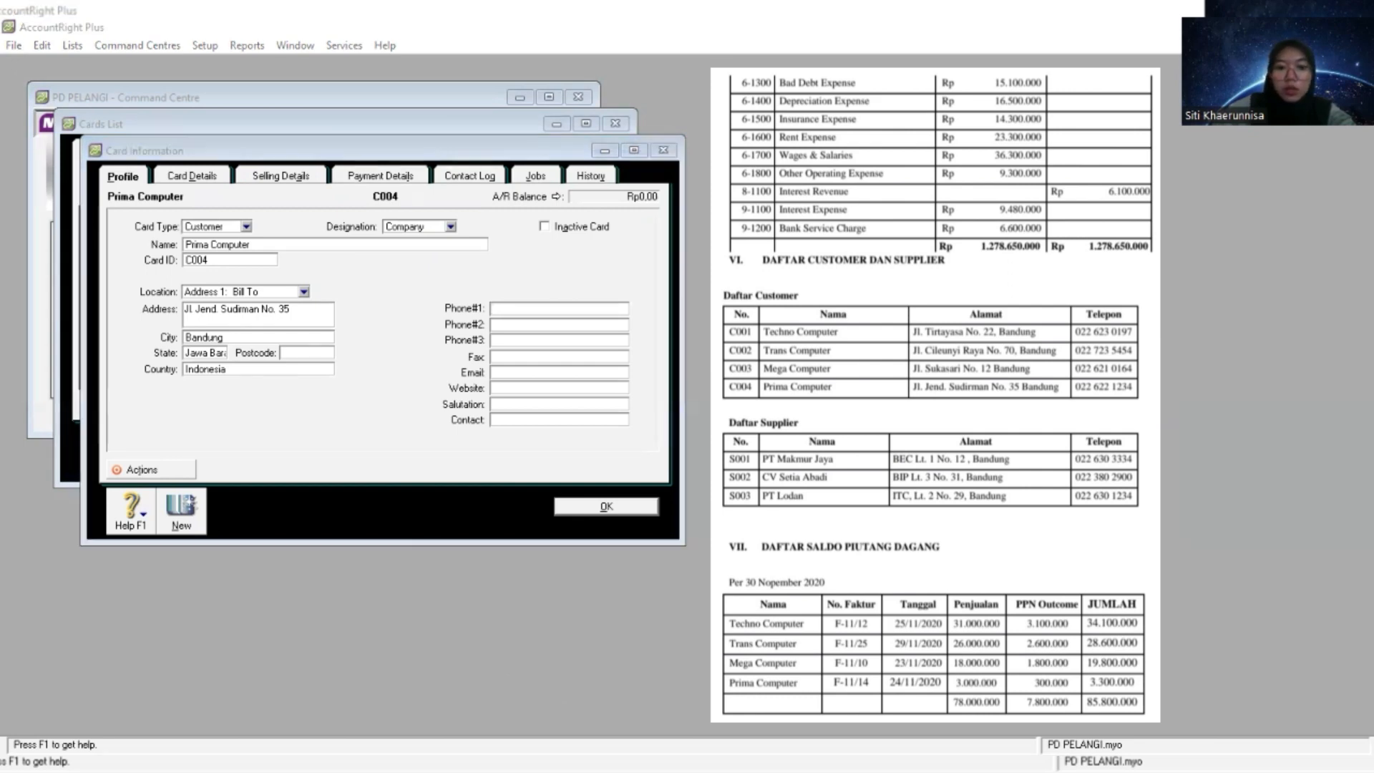
{"action": "key", "text": "alt+Tab"}
{"action": "right_click", "coordinate": [559, 308]}
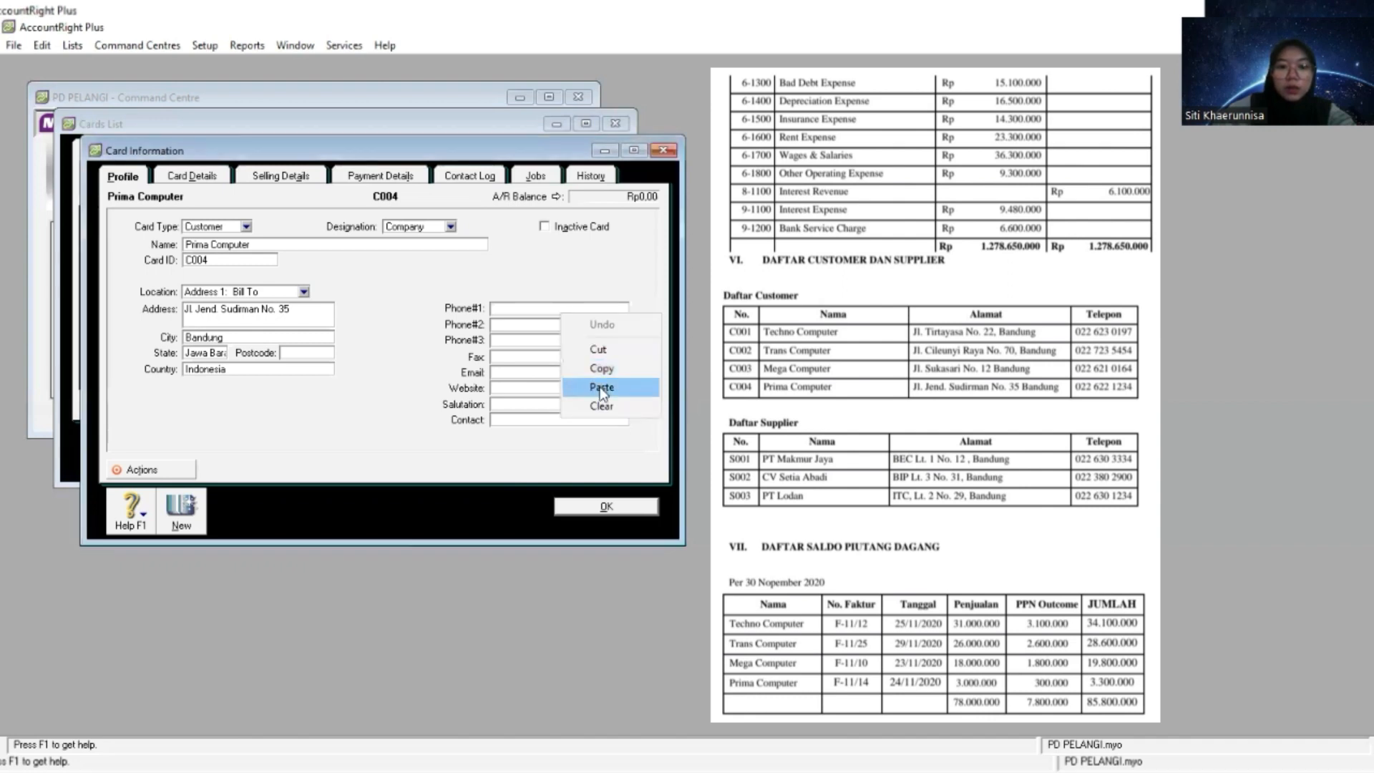
{"action": "left_click", "coordinate": [604, 394]}
{"action": "left_click", "coordinate": [603, 509]}
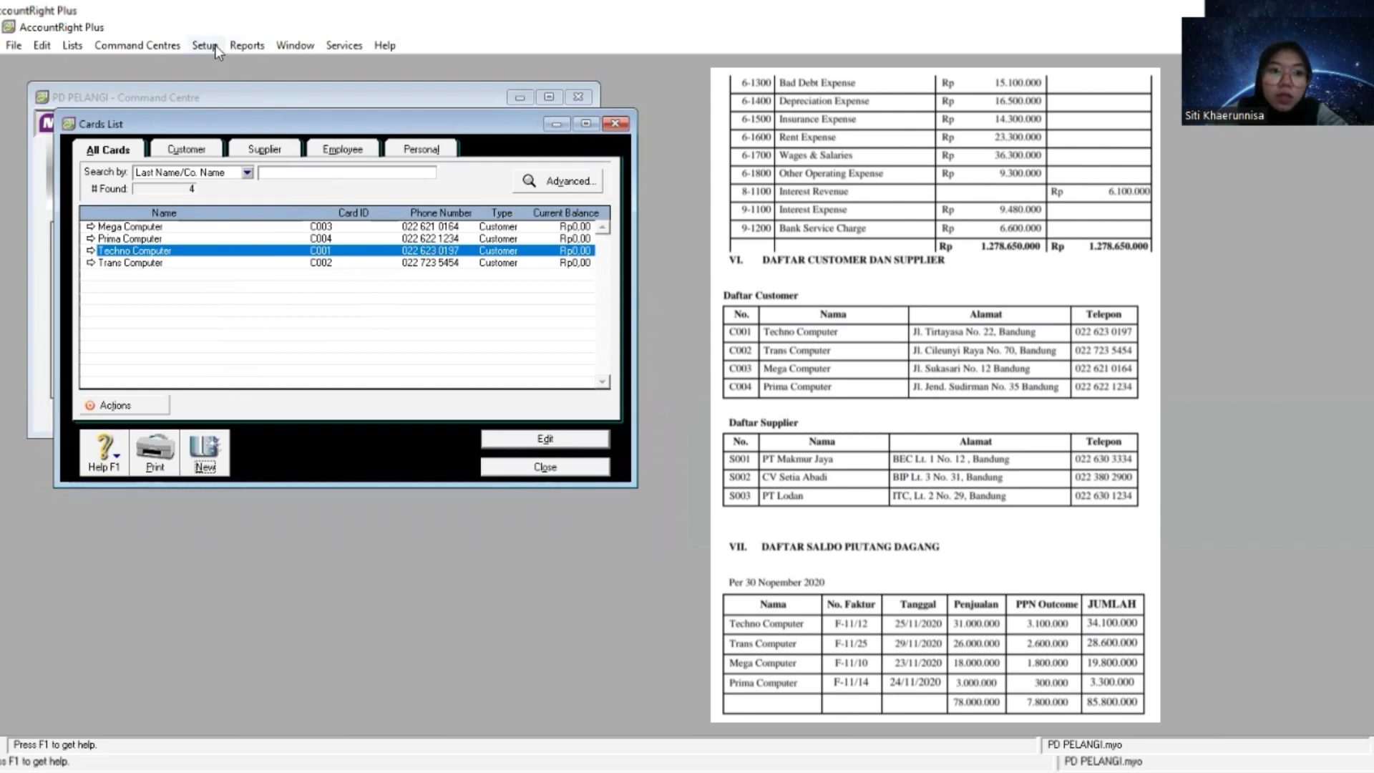
{"action": "left_click", "coordinate": [541, 470]}
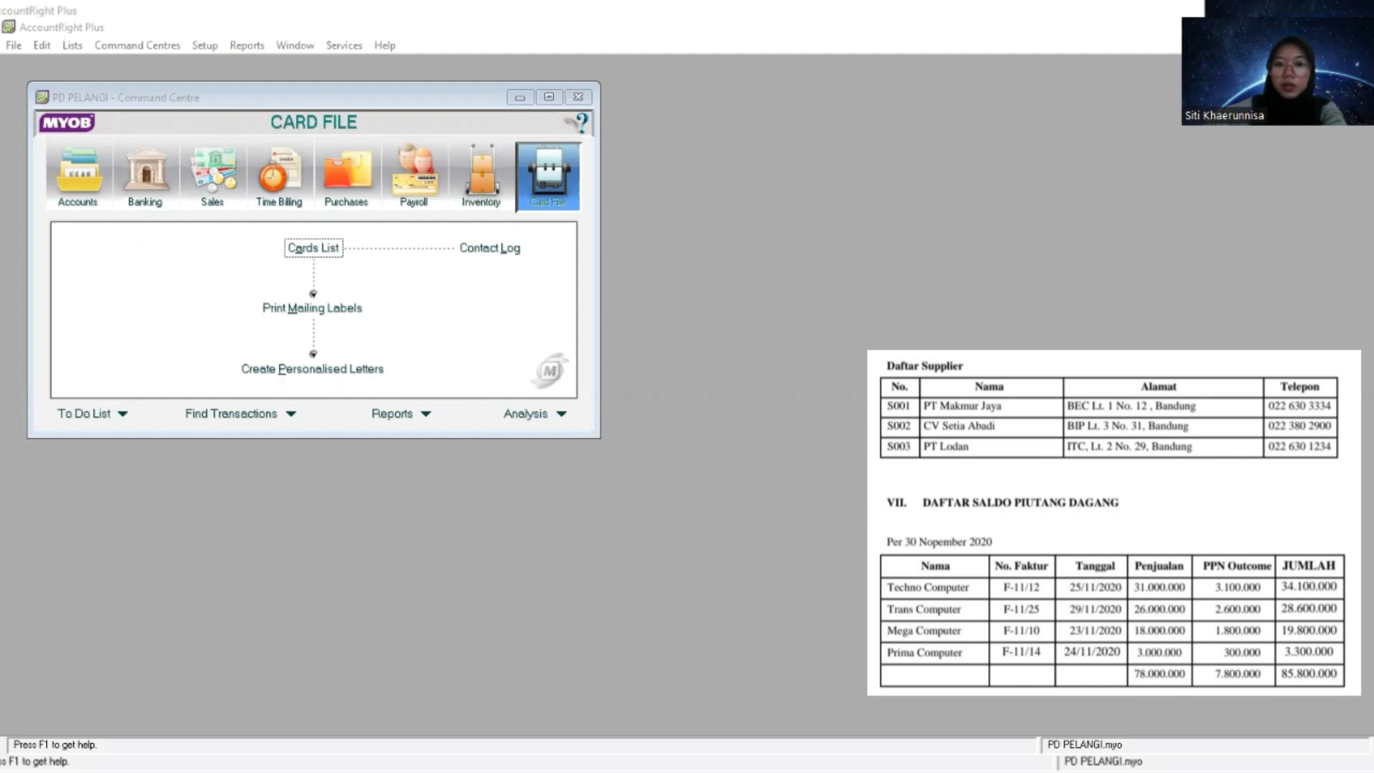
- Reopen the cards list from Card File and start a new card with card type Supplier
{"action": "left_click", "coordinate": [540, 182]}
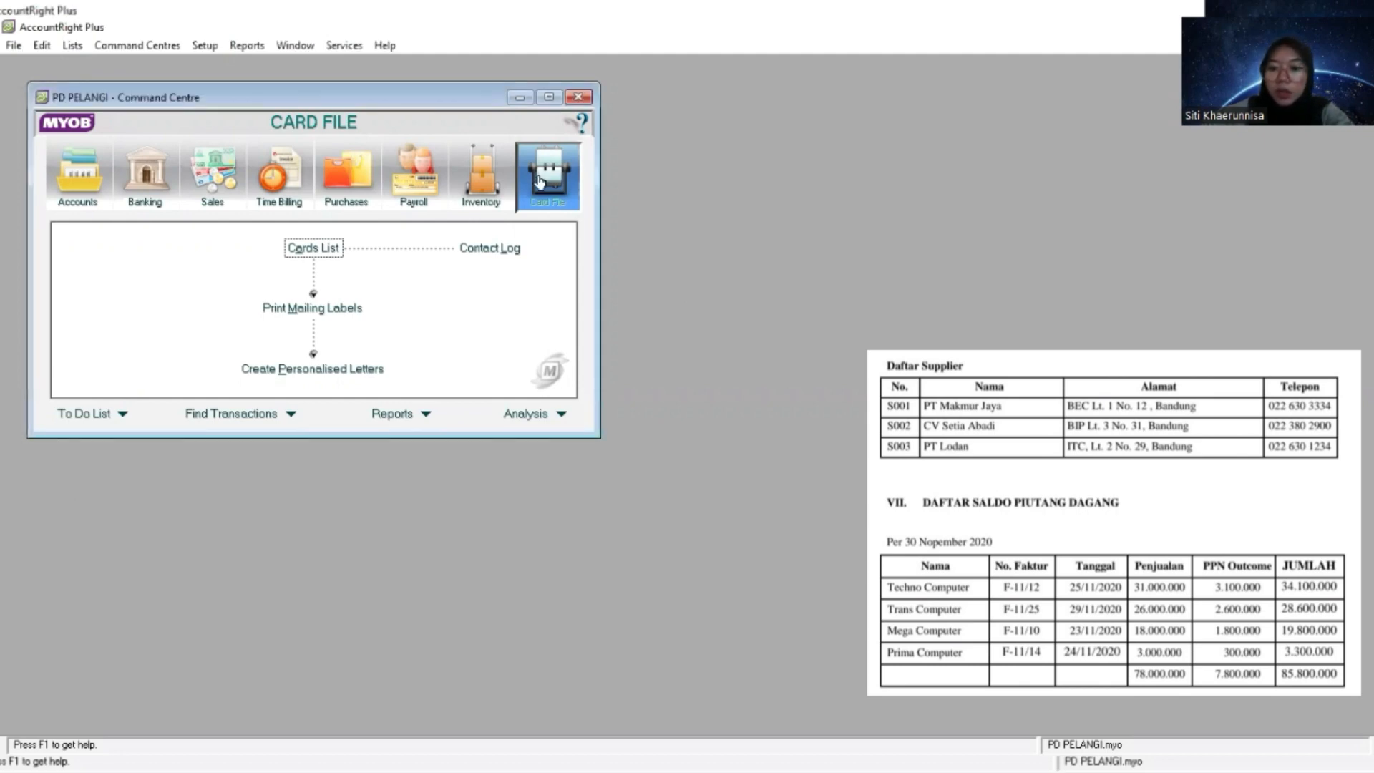
{"action": "left_click", "coordinate": [325, 252]}
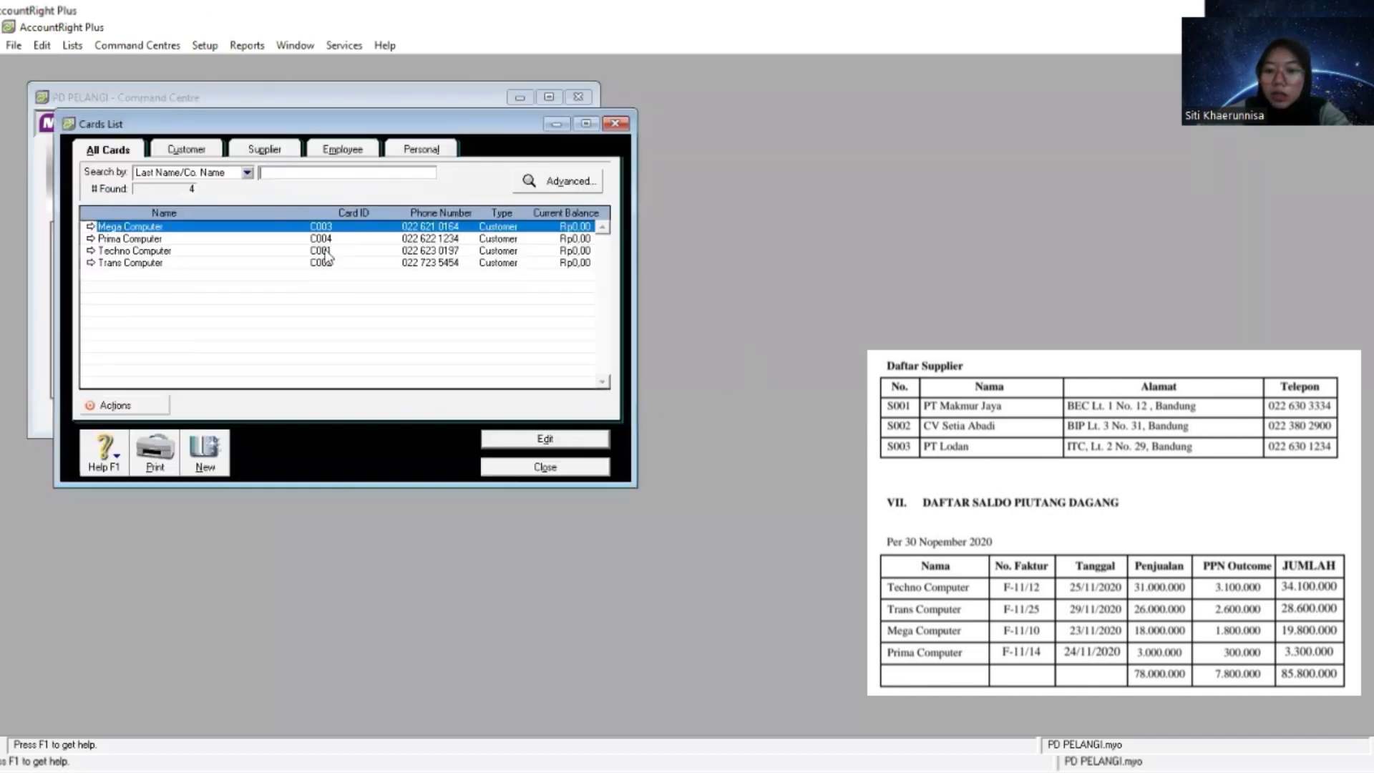
{"action": "left_click", "coordinate": [207, 453]}
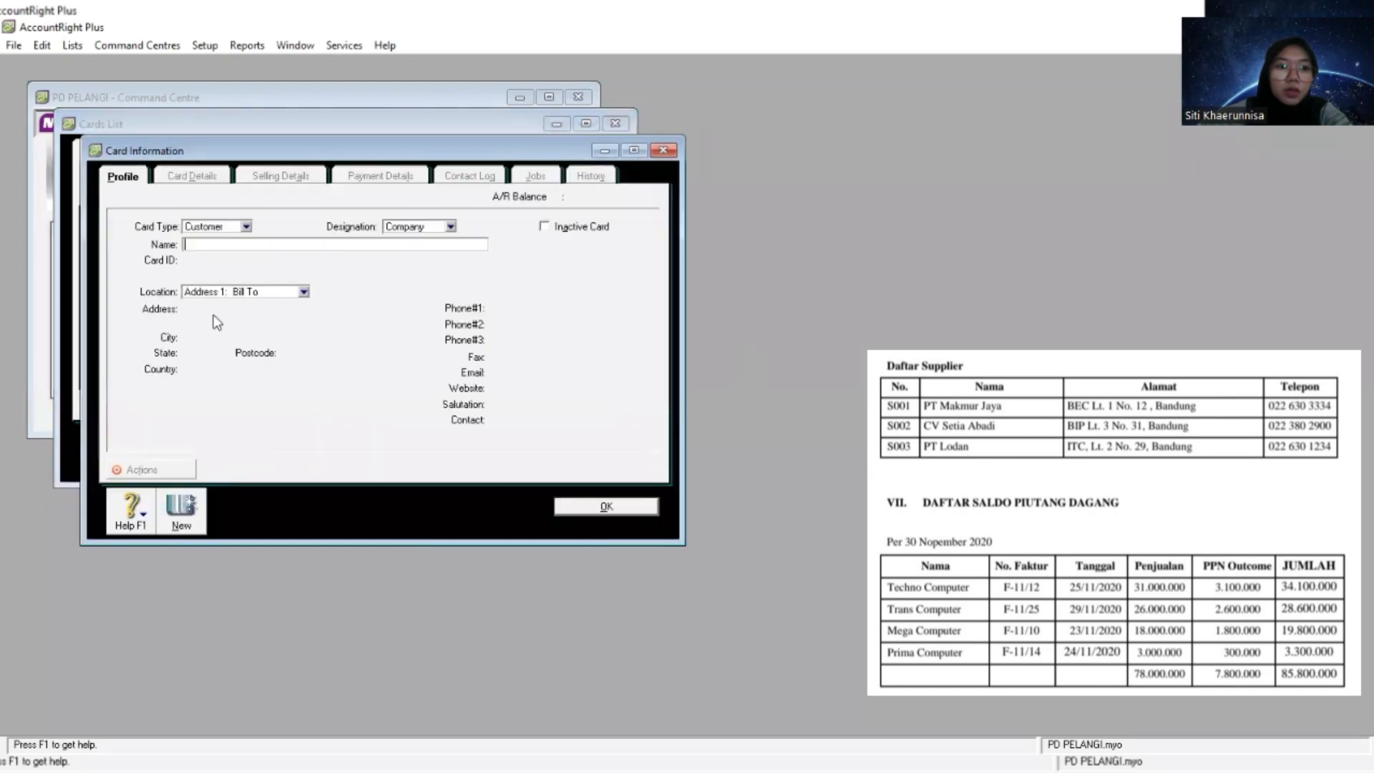
{"action": "left_click", "coordinate": [247, 226]}
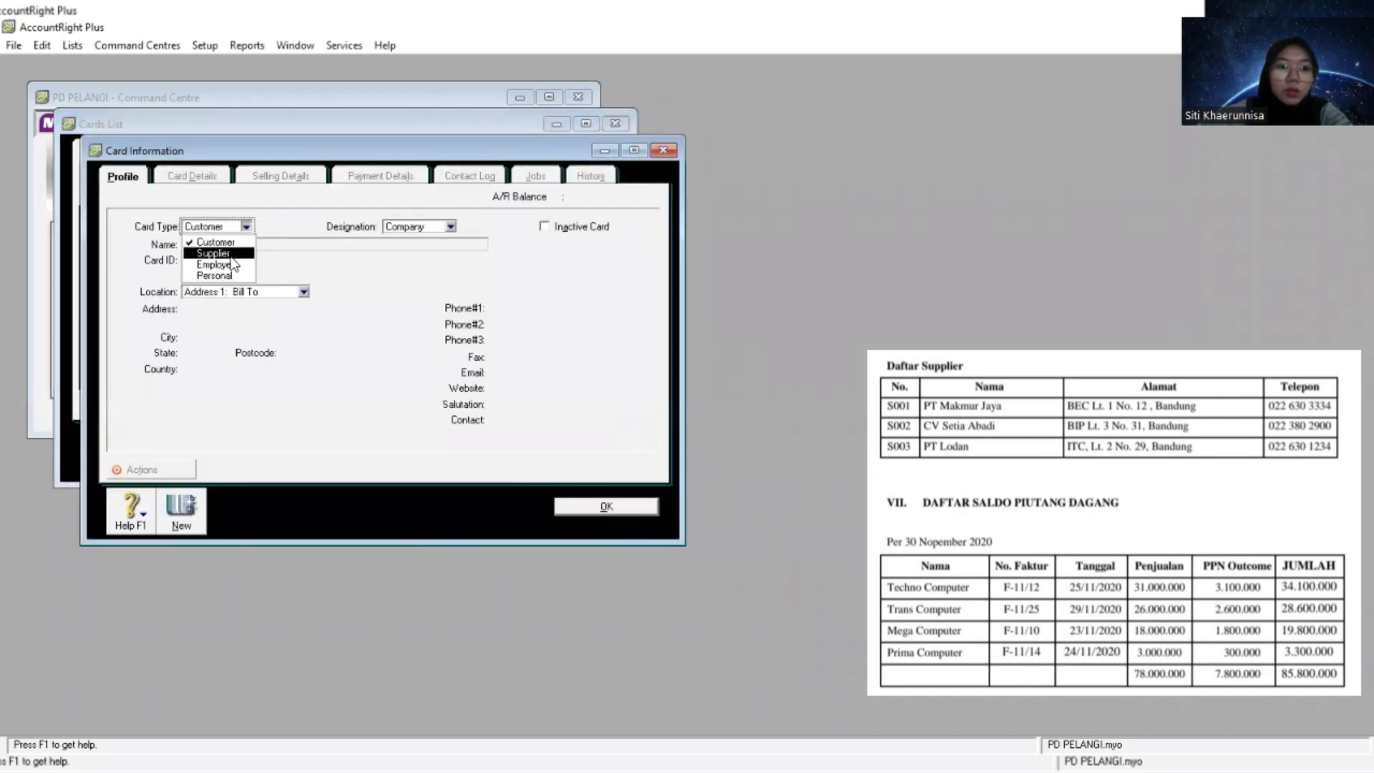
{"action": "left_click", "coordinate": [234, 260]}
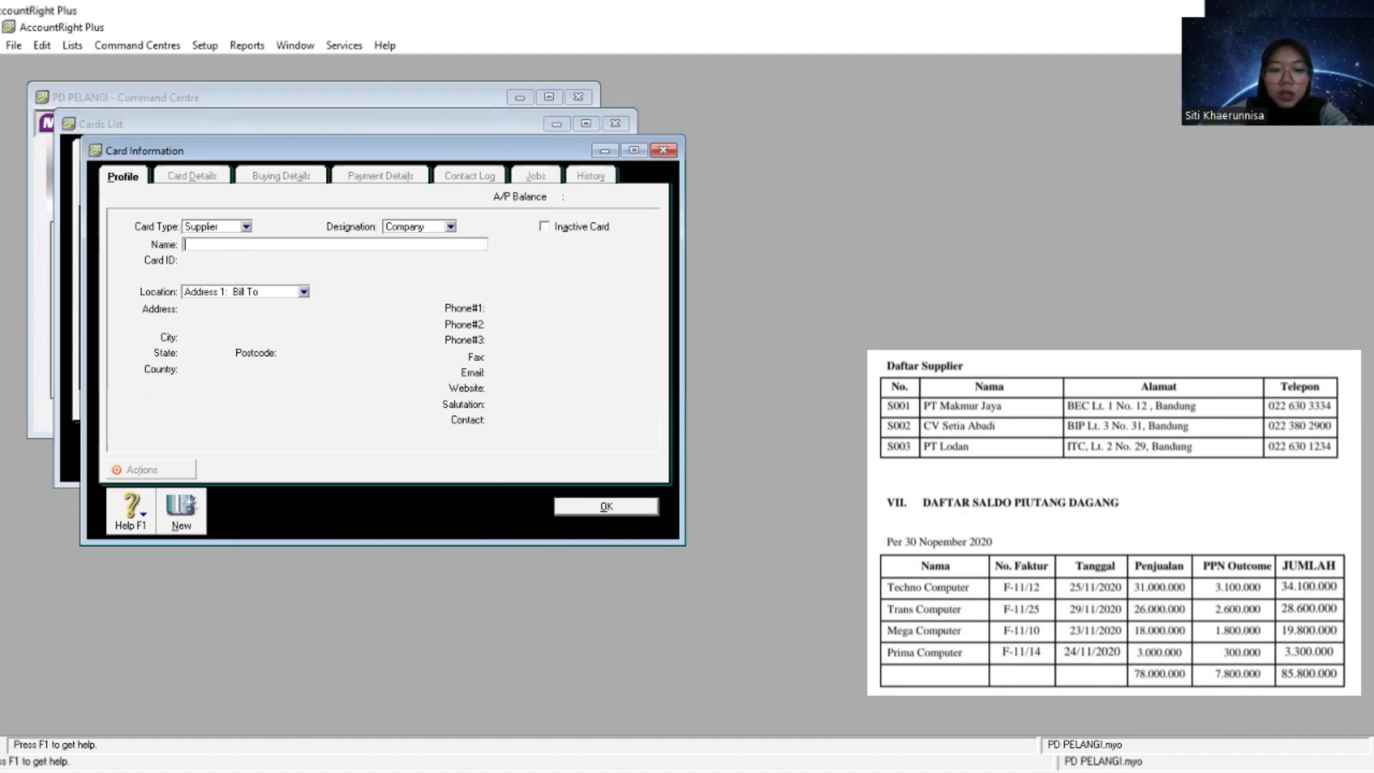
- Name the new supplier card PT Makmur Jaya, copied from the supplier list
{"action": "key", "text": "alt+Tab"}
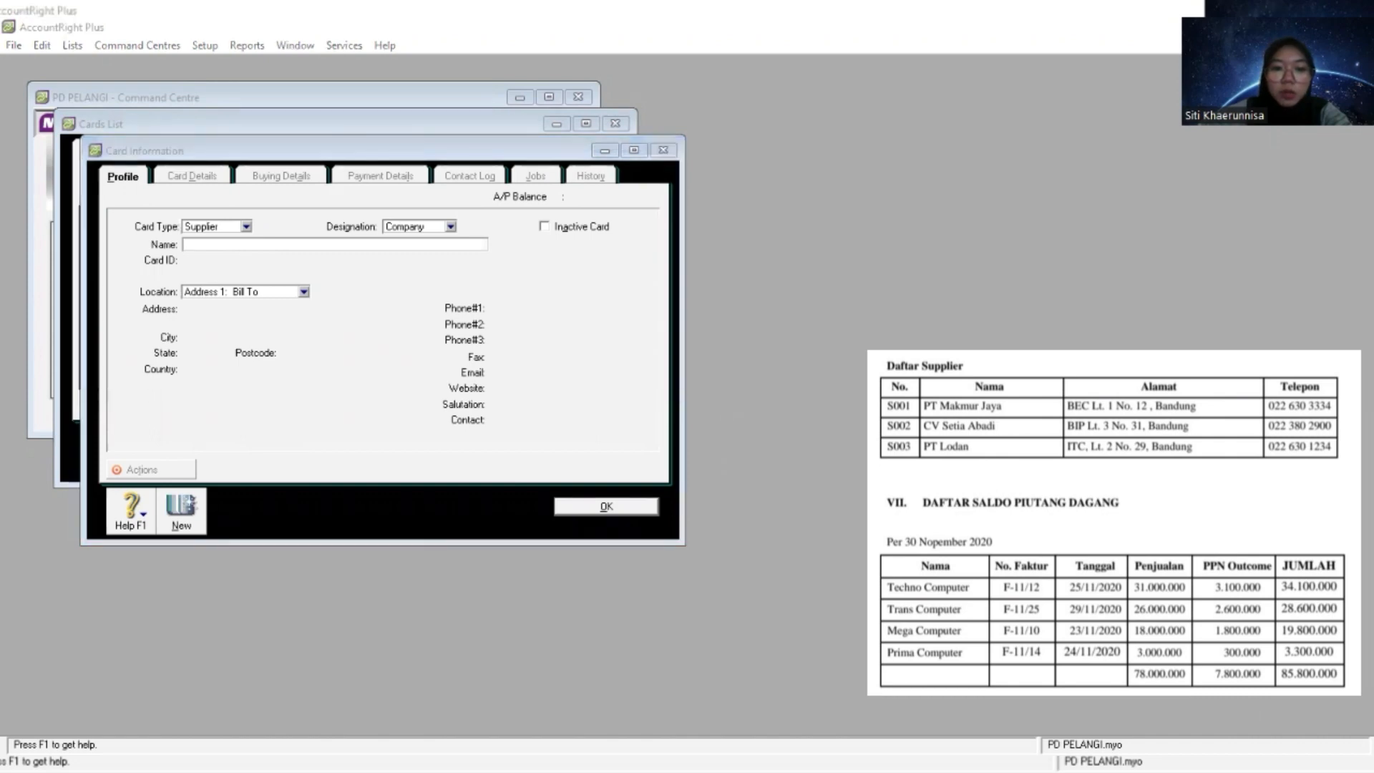
{"action": "left_click", "coordinate": [265, 239]}
{"action": "right_click", "coordinate": [266, 238]}
{"action": "left_click", "coordinate": [242, 244]}
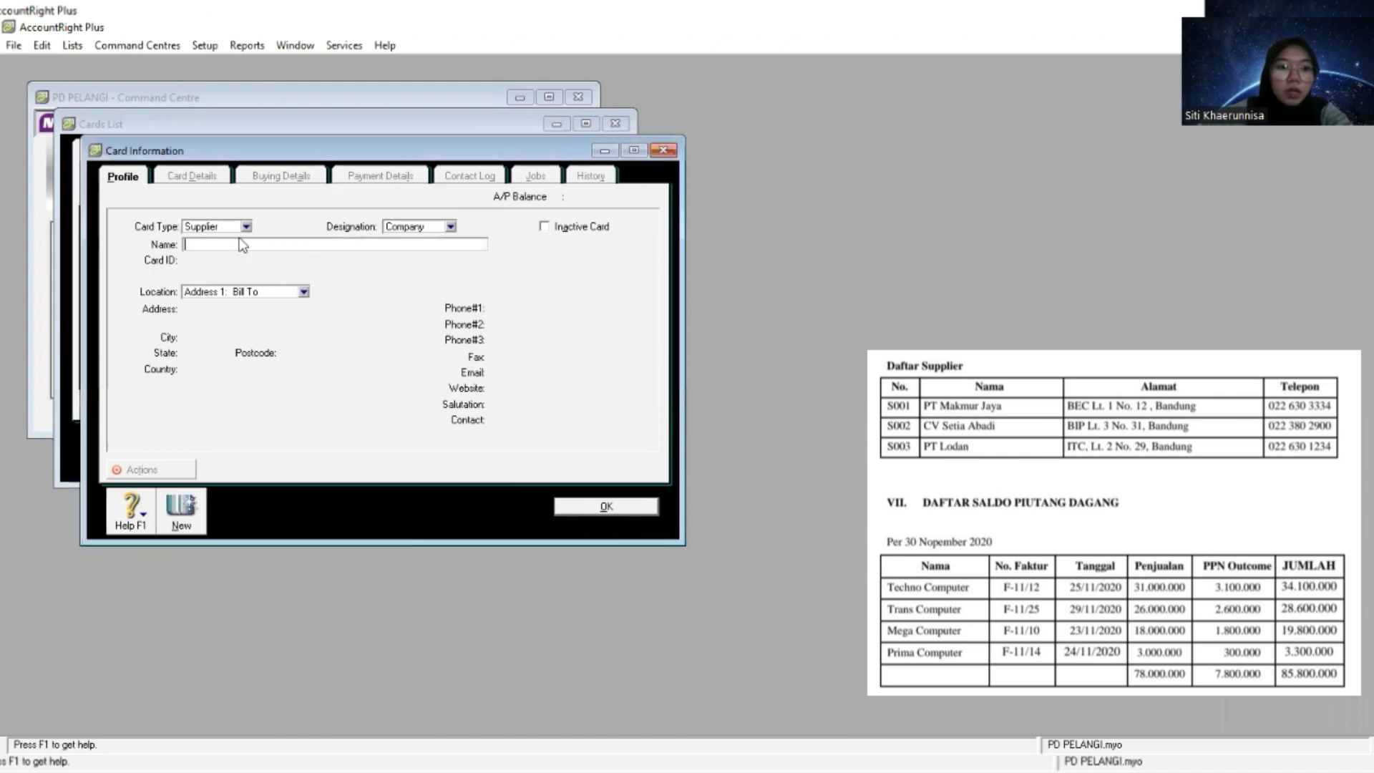
{"action": "right_click", "coordinate": [242, 244]}
{"action": "left_click", "coordinate": [195, 247]}
{"action": "right_click", "coordinate": [195, 246]}
{"action": "left_click", "coordinate": [250, 323]}
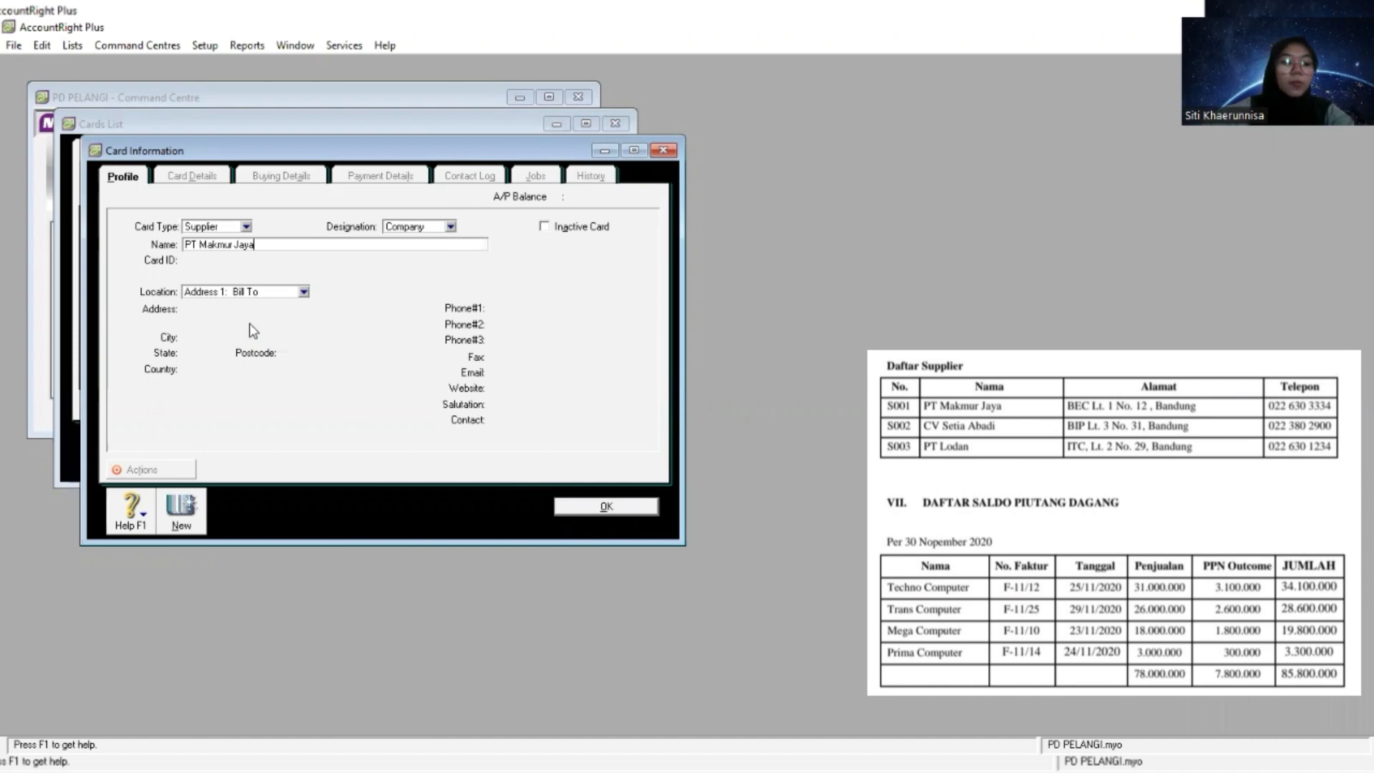
{"action": "key", "text": "Tab"}
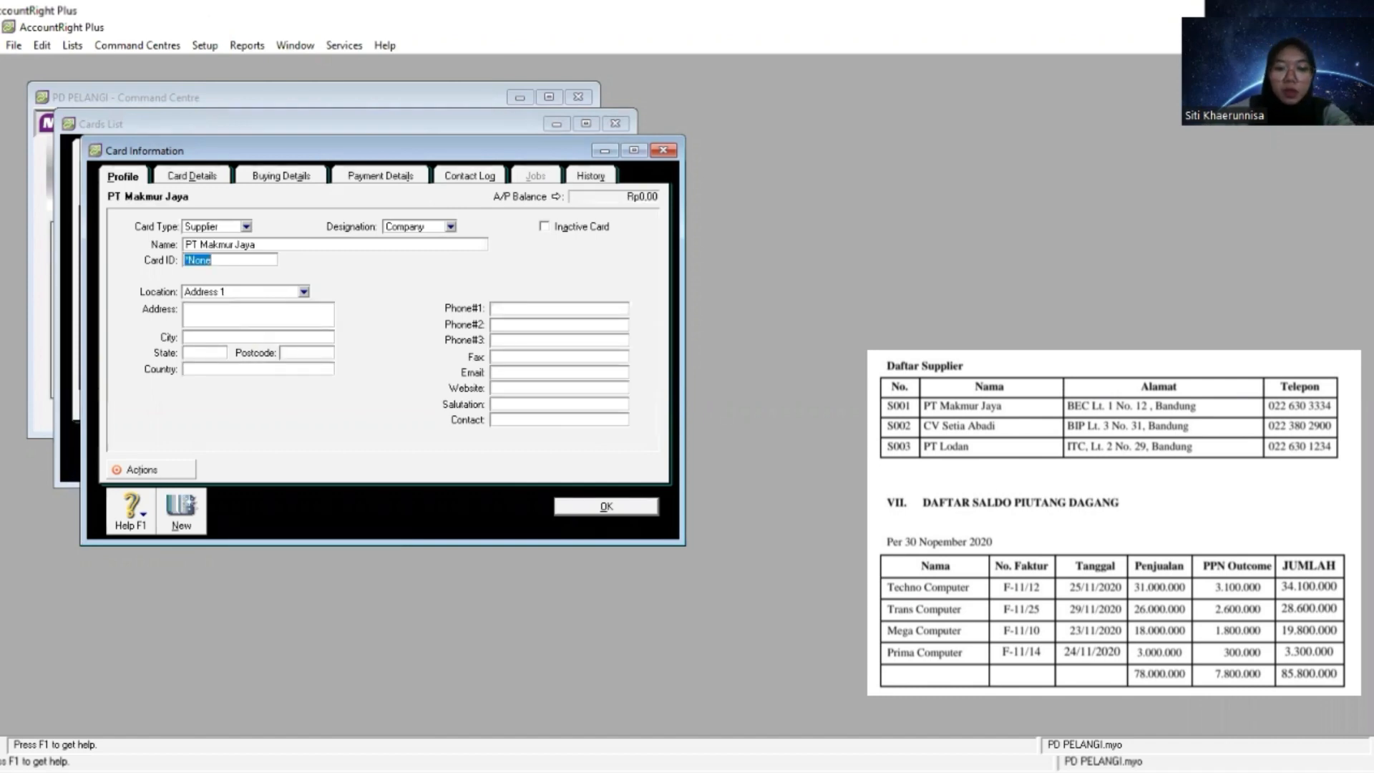
- Copy PT Makmur Jaya's card ID and street address from the supplier list into its card
{"action": "key", "text": "alt+Tab"}
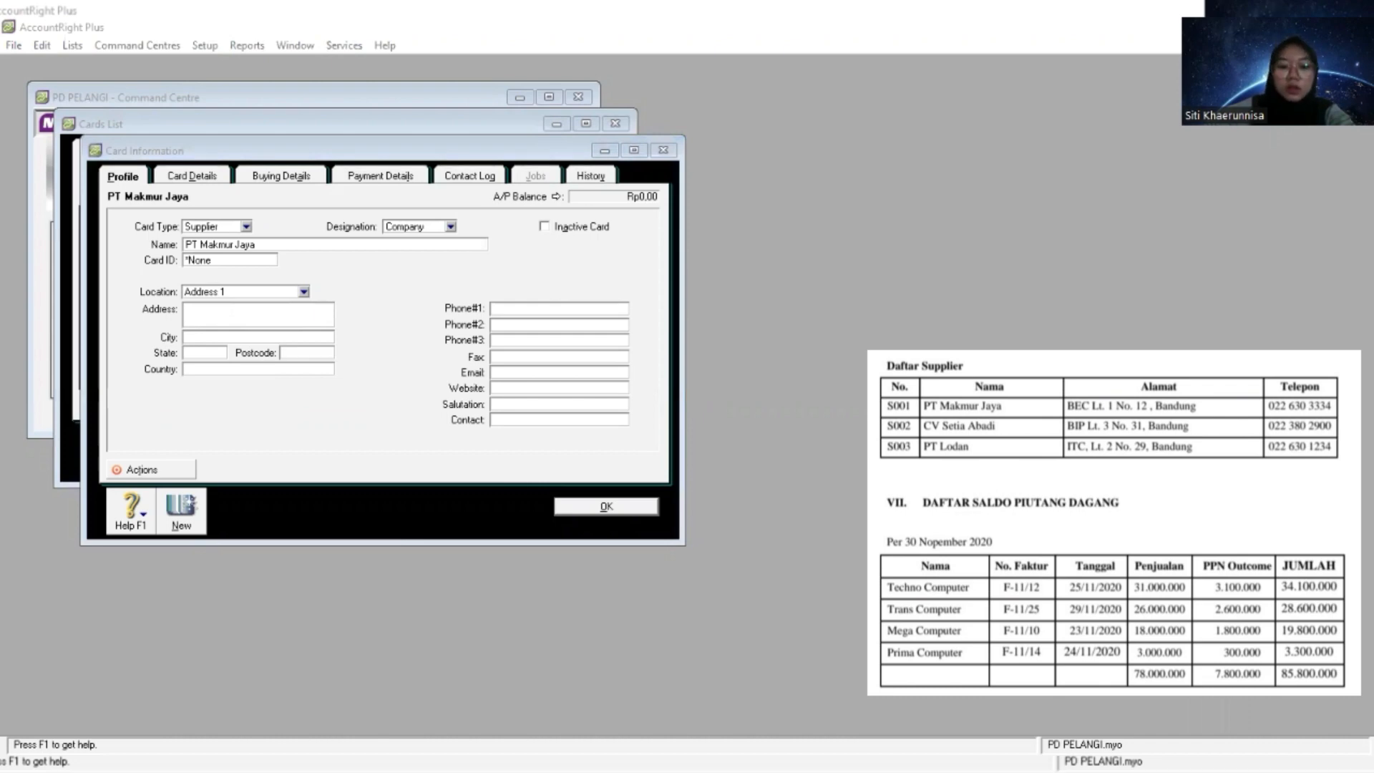
{"action": "key", "text": "alt+Tab"}
{"action": "right_click", "coordinate": [229, 261]}
{"action": "left_click", "coordinate": [284, 334]}
{"action": "key", "text": "Tab"}
{"action": "key", "text": "Tab"}
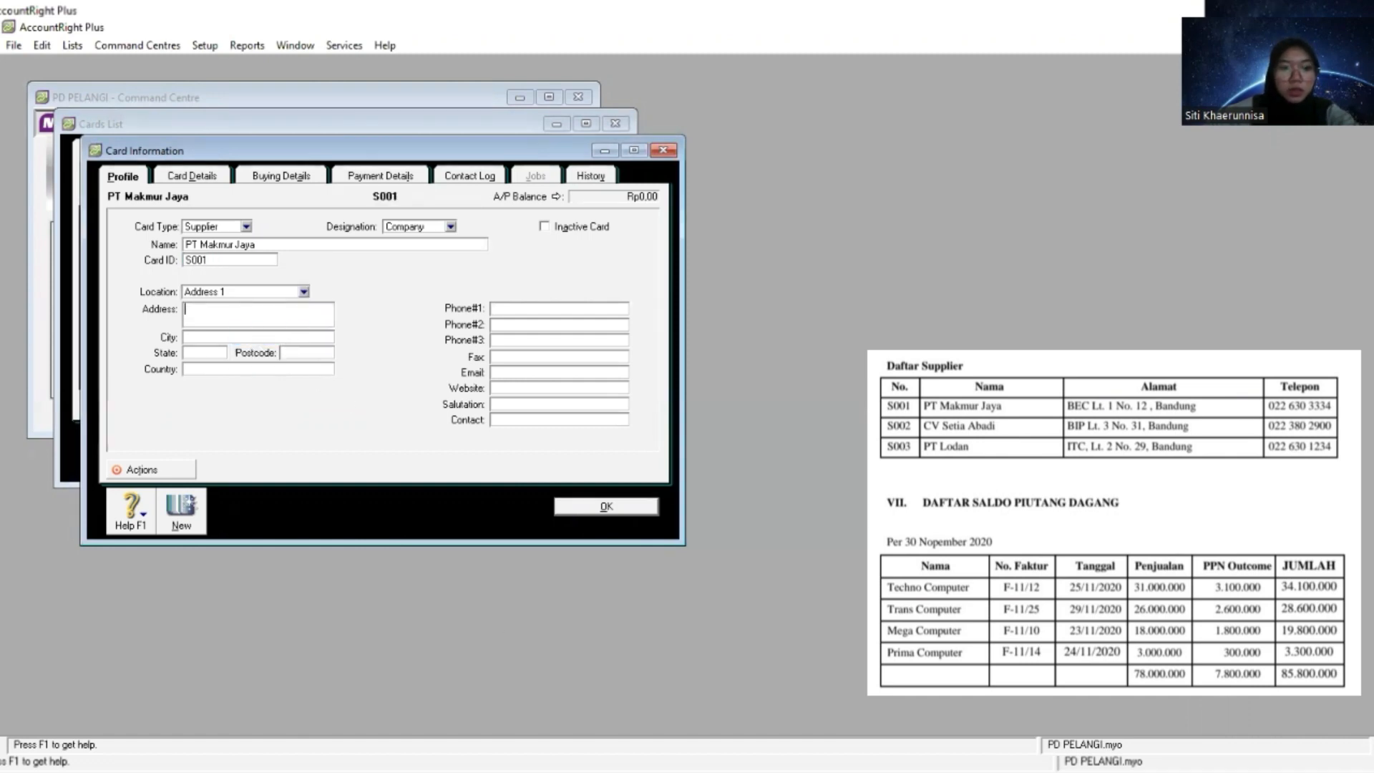
{"action": "key", "text": "alt+Tab"}
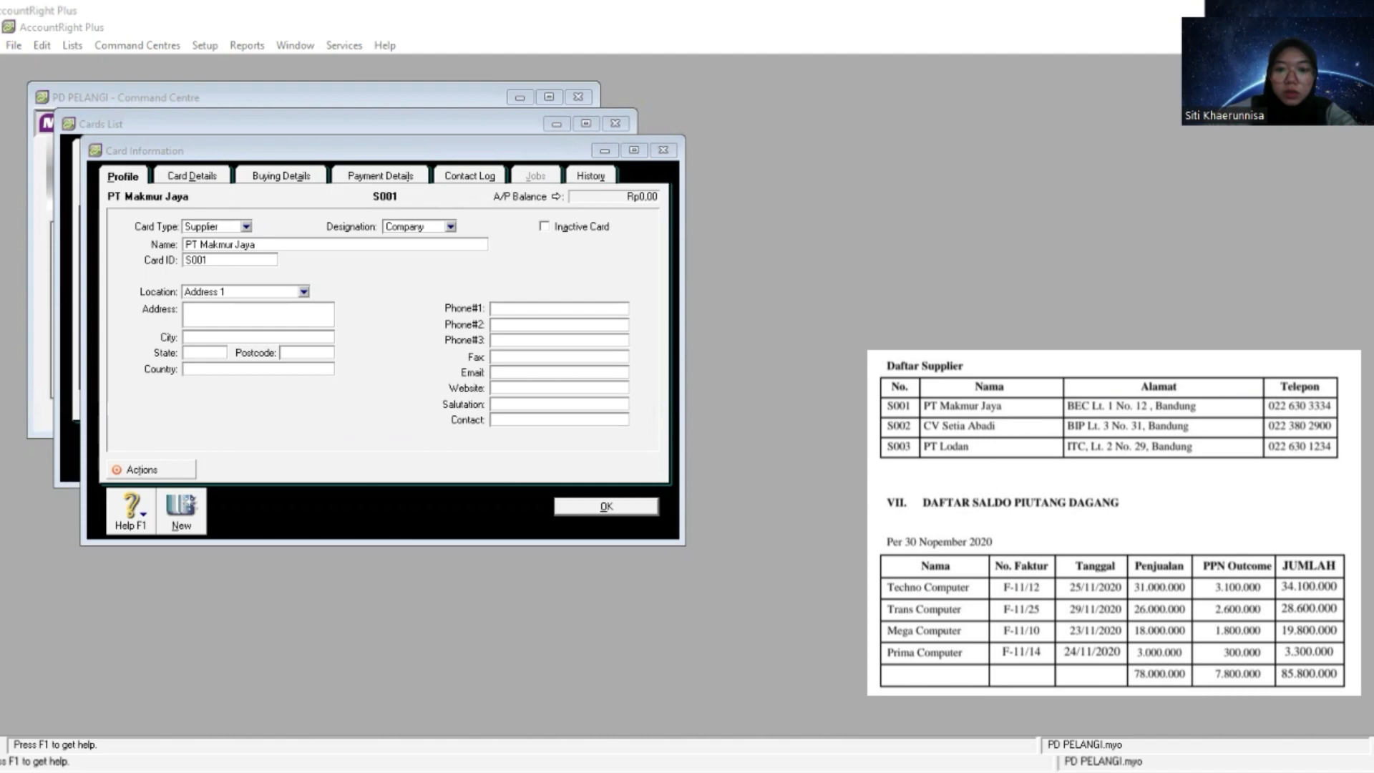
{"action": "left_click", "coordinate": [254, 312]}
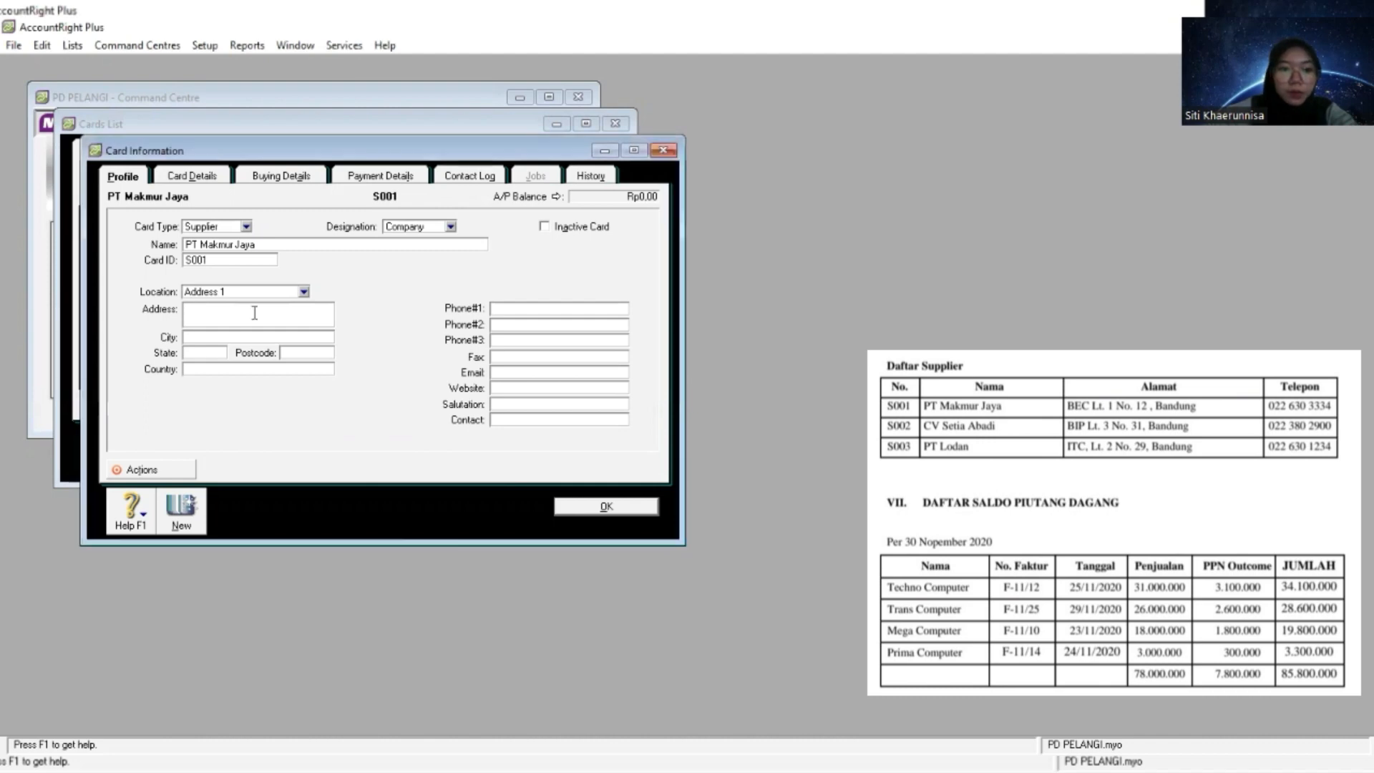
{"action": "right_click", "coordinate": [254, 313]}
{"action": "left_click", "coordinate": [303, 387]}
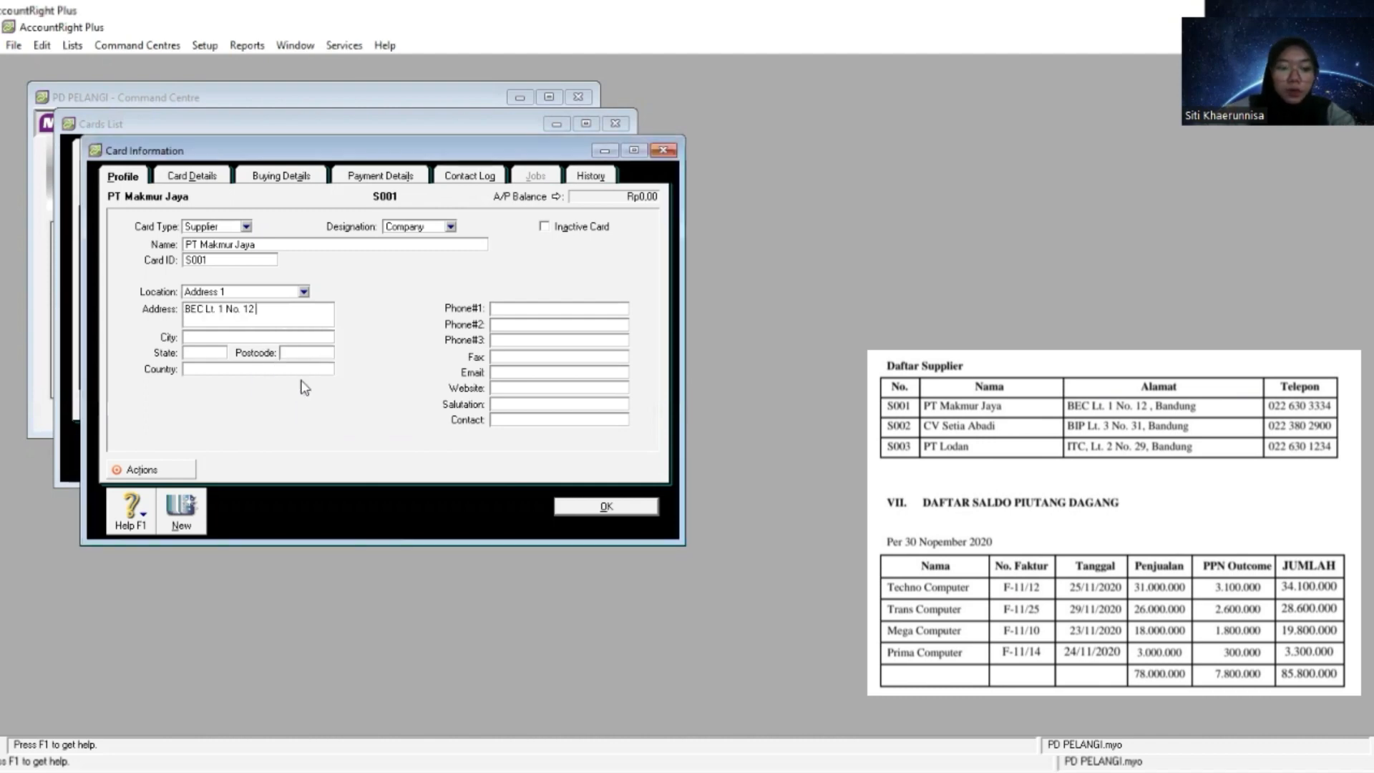
- Fill in PT Makmur Jaya's city as Bandung, state as Jawa Barat and country as Indonesia
{"action": "type", "text": "Bandung"}
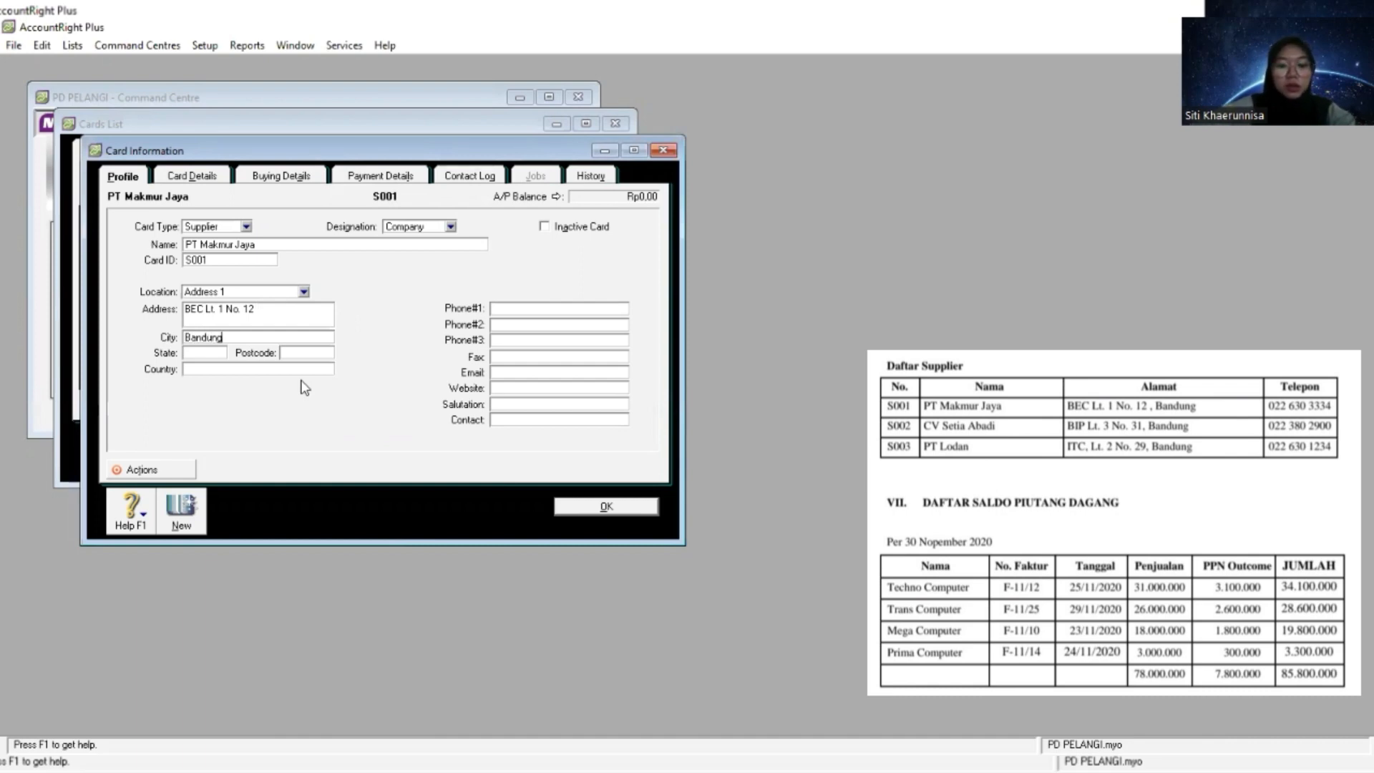
{"action": "key", "text": "Tab"}
{"action": "type", "text": "J"}
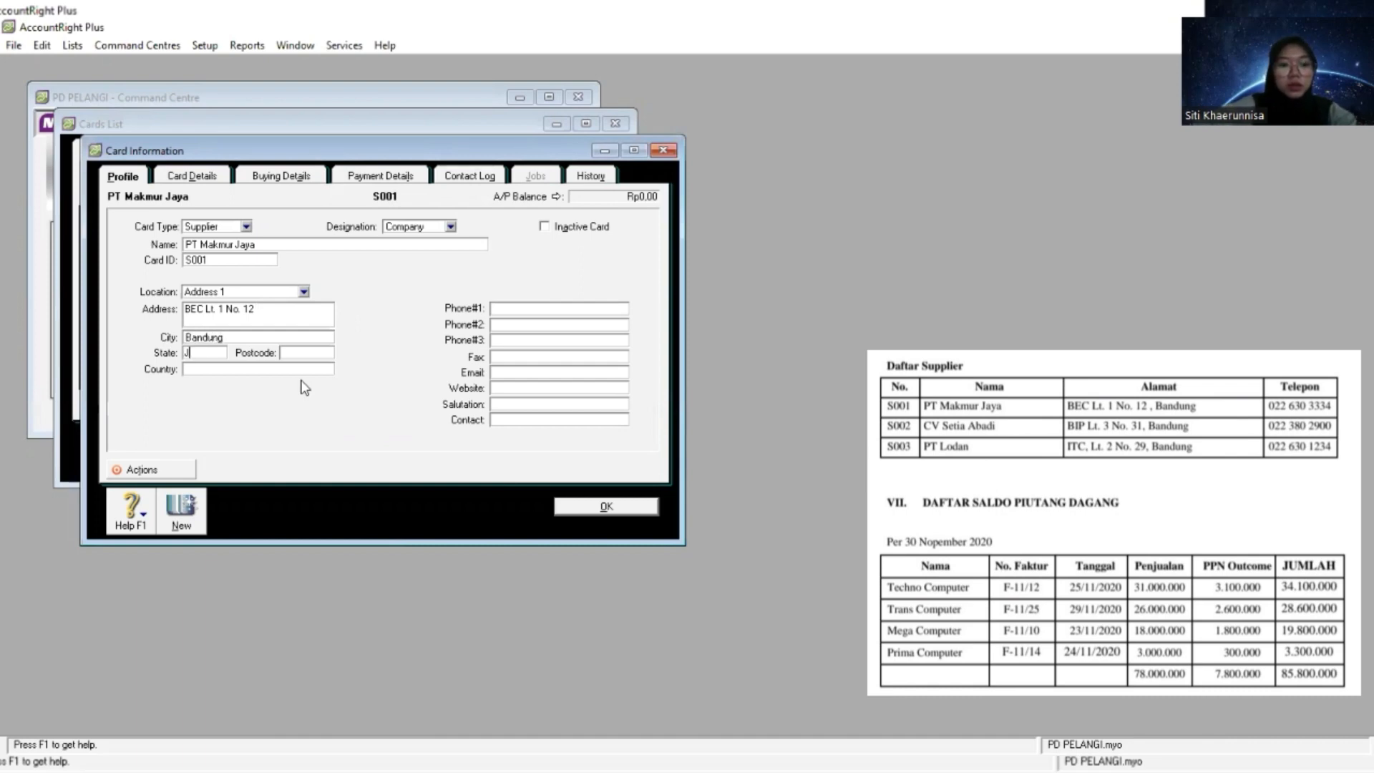
{"action": "type", "text": "awa Barat"}
{"action": "key", "text": "Tab"}
{"action": "key", "text": "Tab"}
{"action": "type", "text": "Indo"}
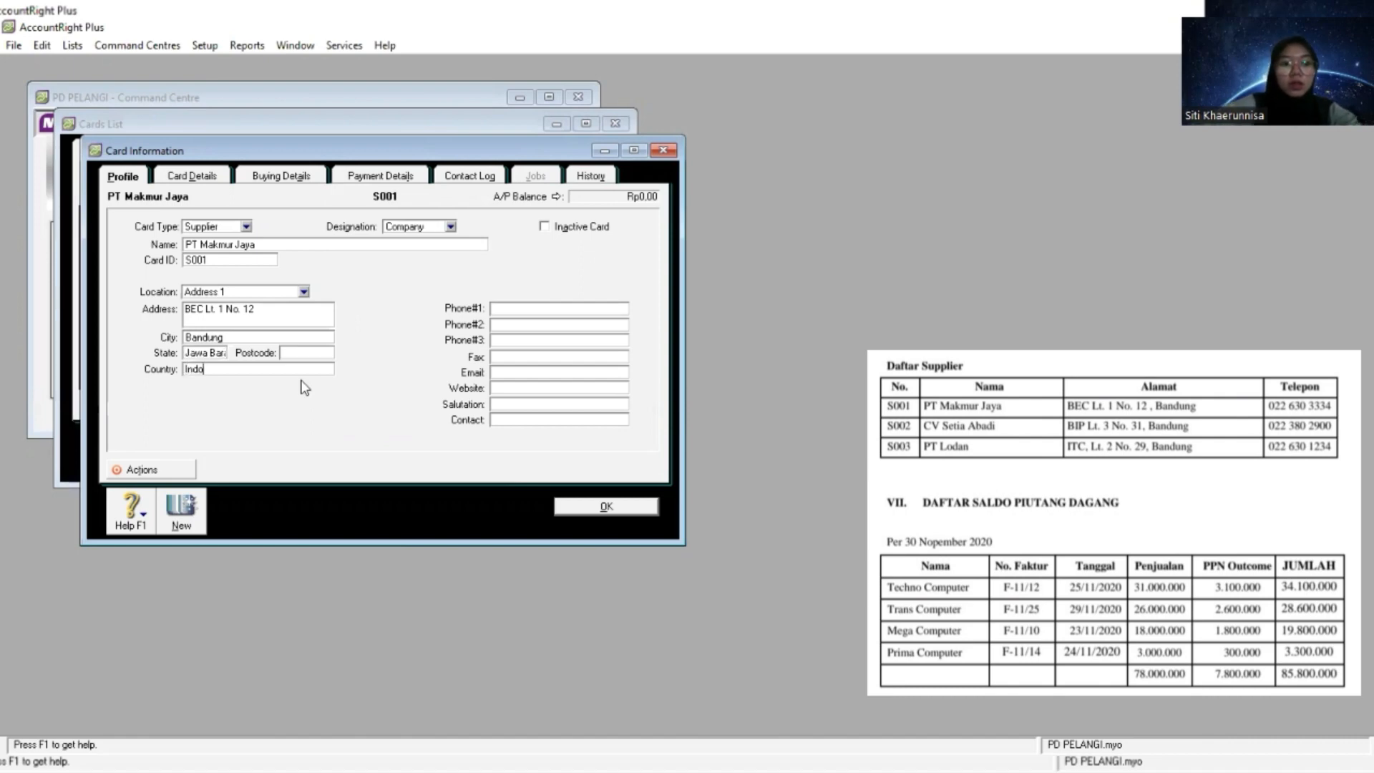
{"action": "type", "text": "nesia"}
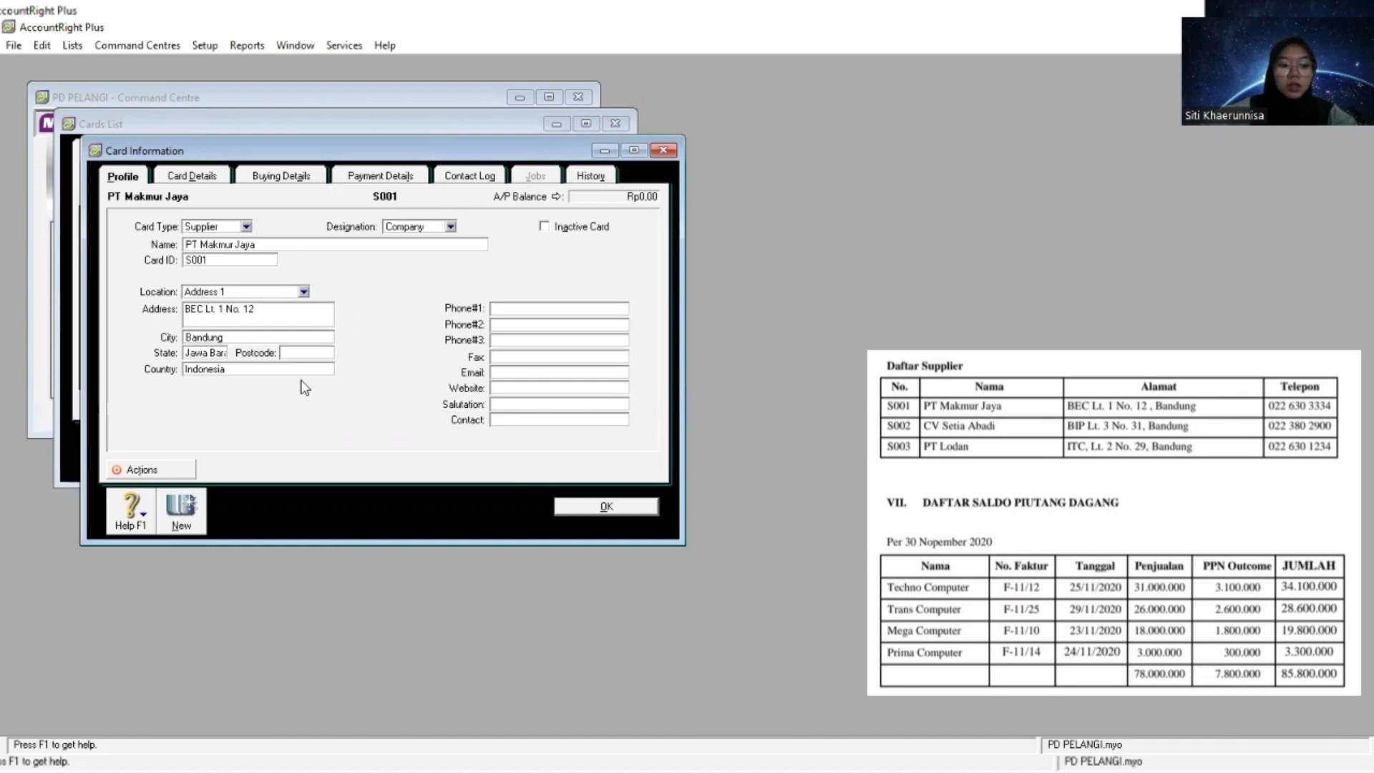
{"action": "key", "text": "Tab"}
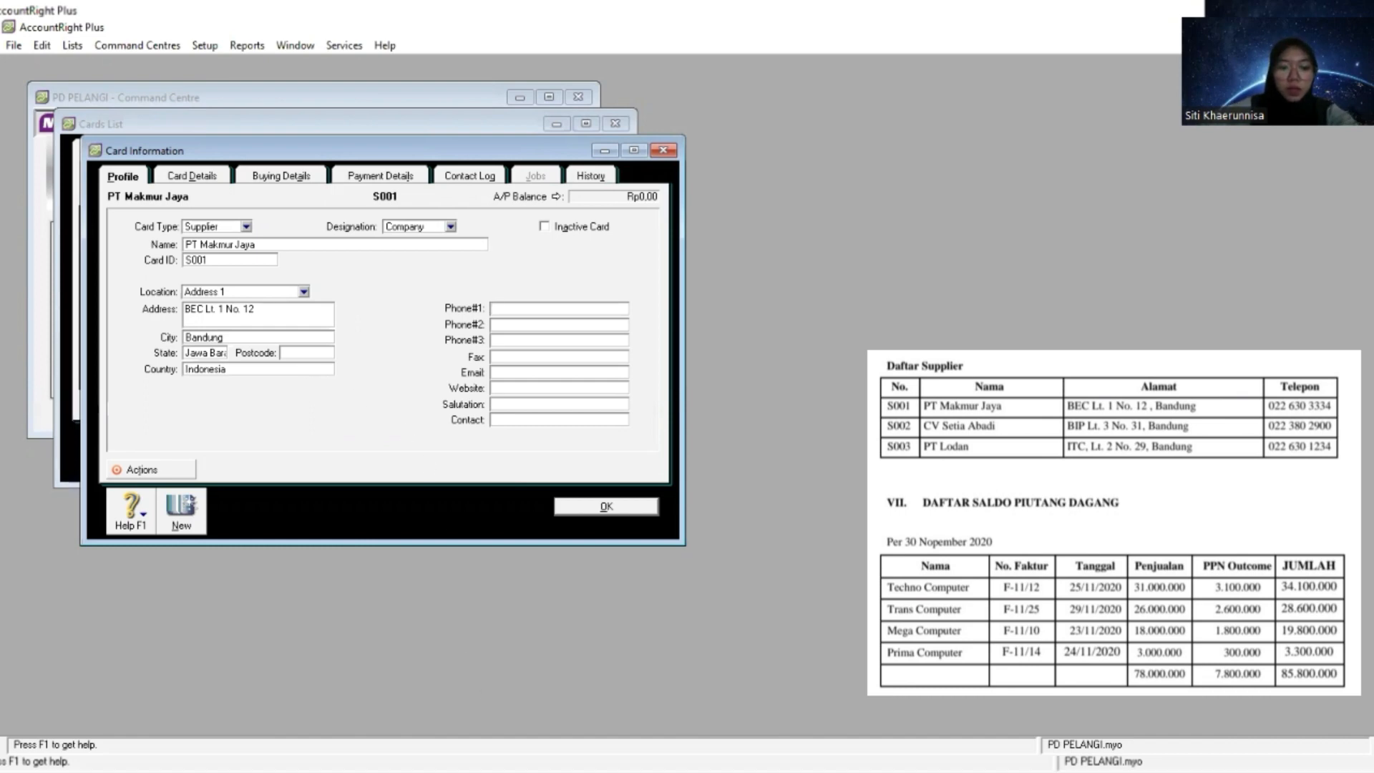
{"action": "key", "text": "alt+Tab"}
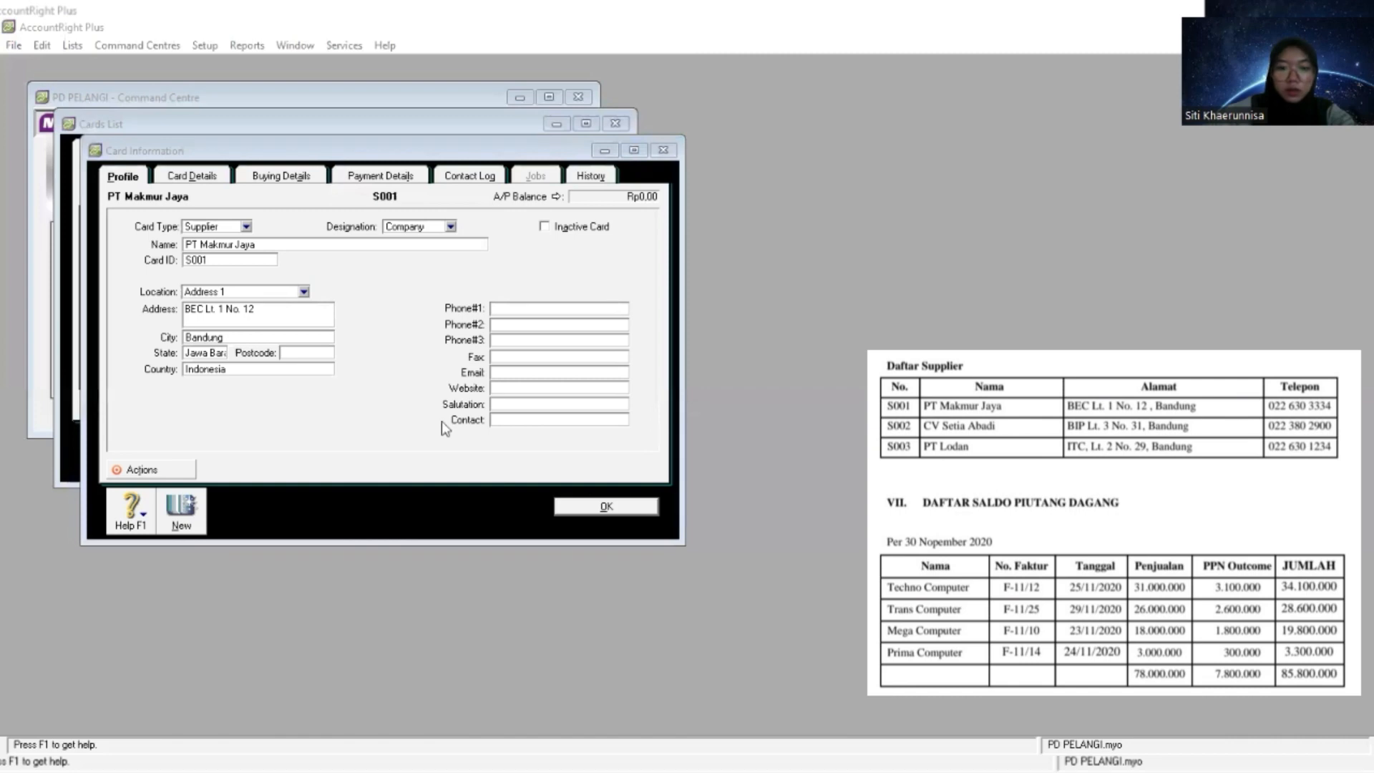
{"action": "left_click", "coordinate": [543, 308]}
{"action": "right_click", "coordinate": [543, 308]}
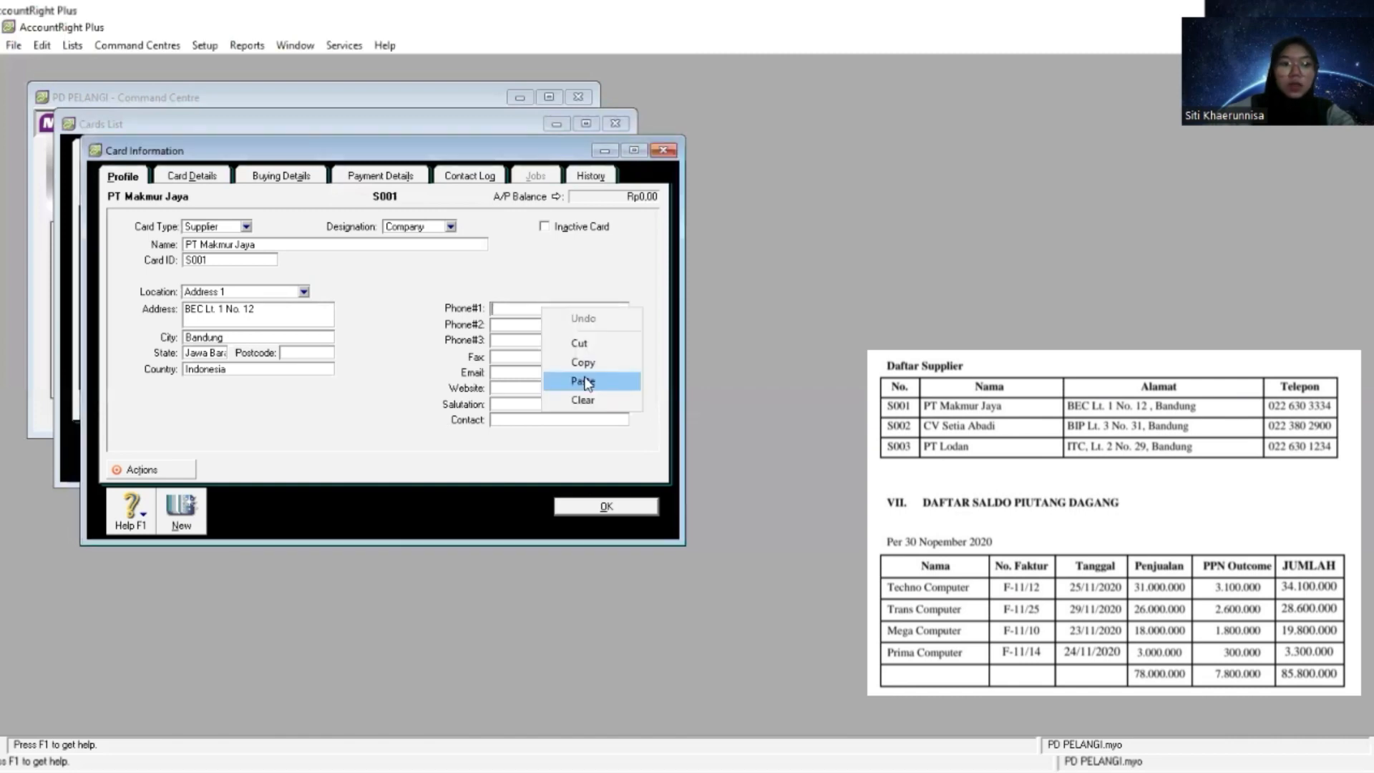
{"action": "left_click", "coordinate": [589, 384]}
- Start another supplier card and name it CV Setia Abadi, copied from the supplier list
{"action": "left_click", "coordinate": [181, 512]}
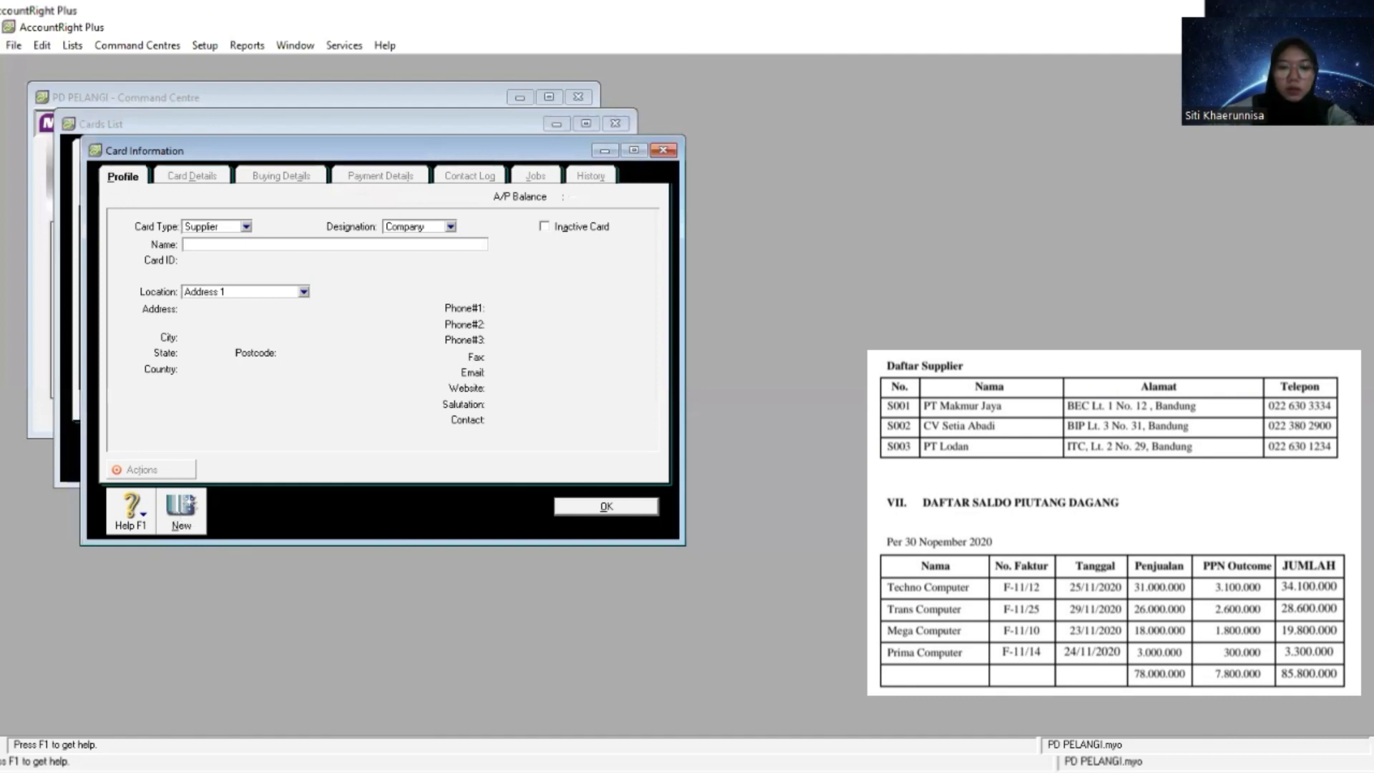
{"action": "key", "text": "alt+Tab"}
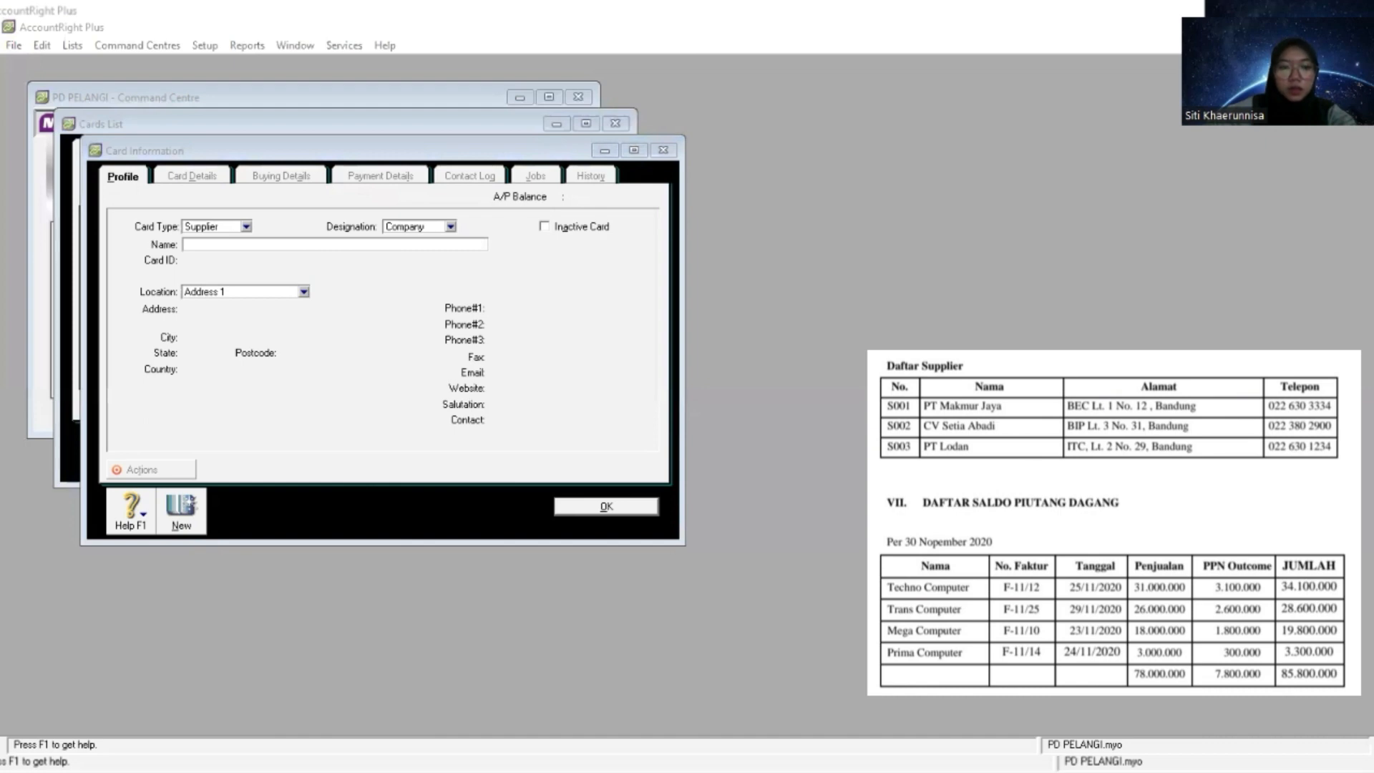
{"action": "left_click", "coordinate": [251, 245]}
{"action": "right_click", "coordinate": [251, 245]}
{"action": "left_click", "coordinate": [286, 317]}
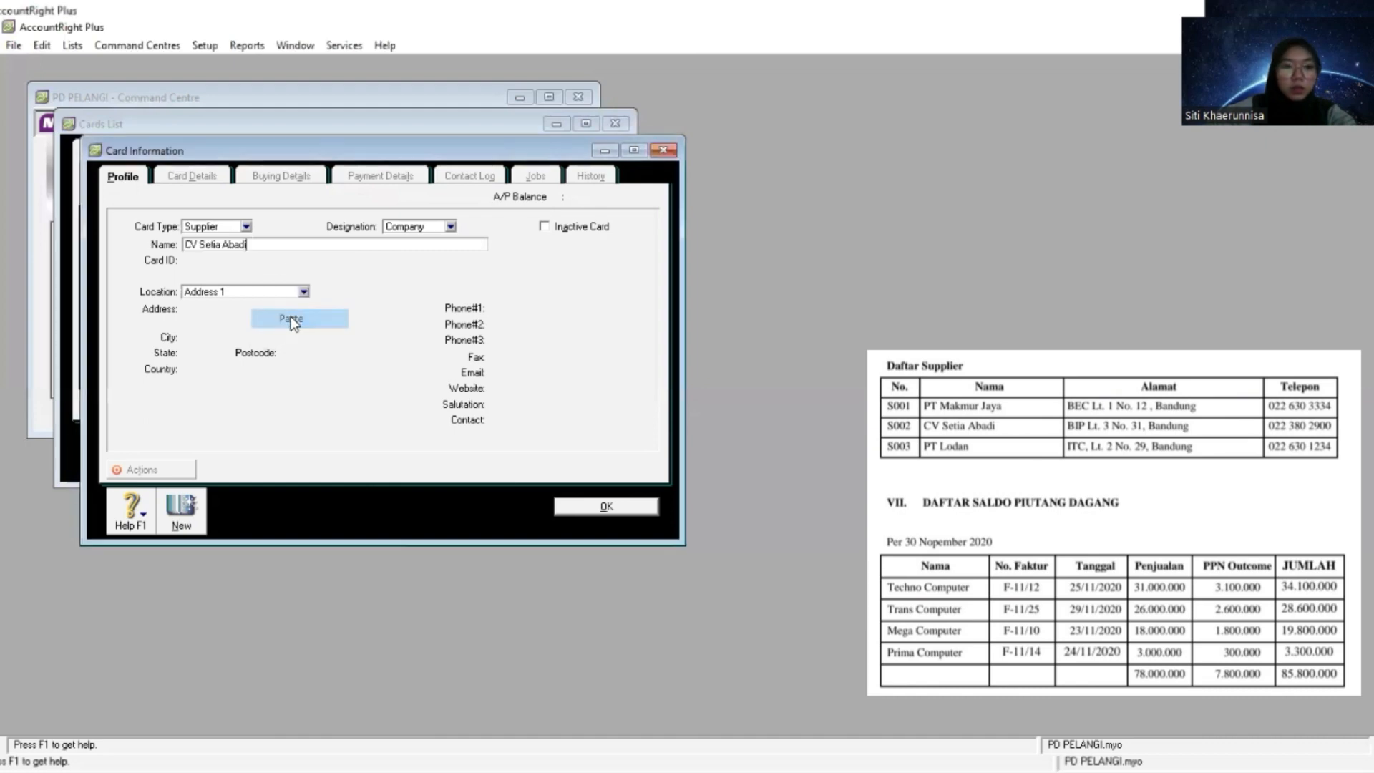
{"action": "key", "text": "Tab"}
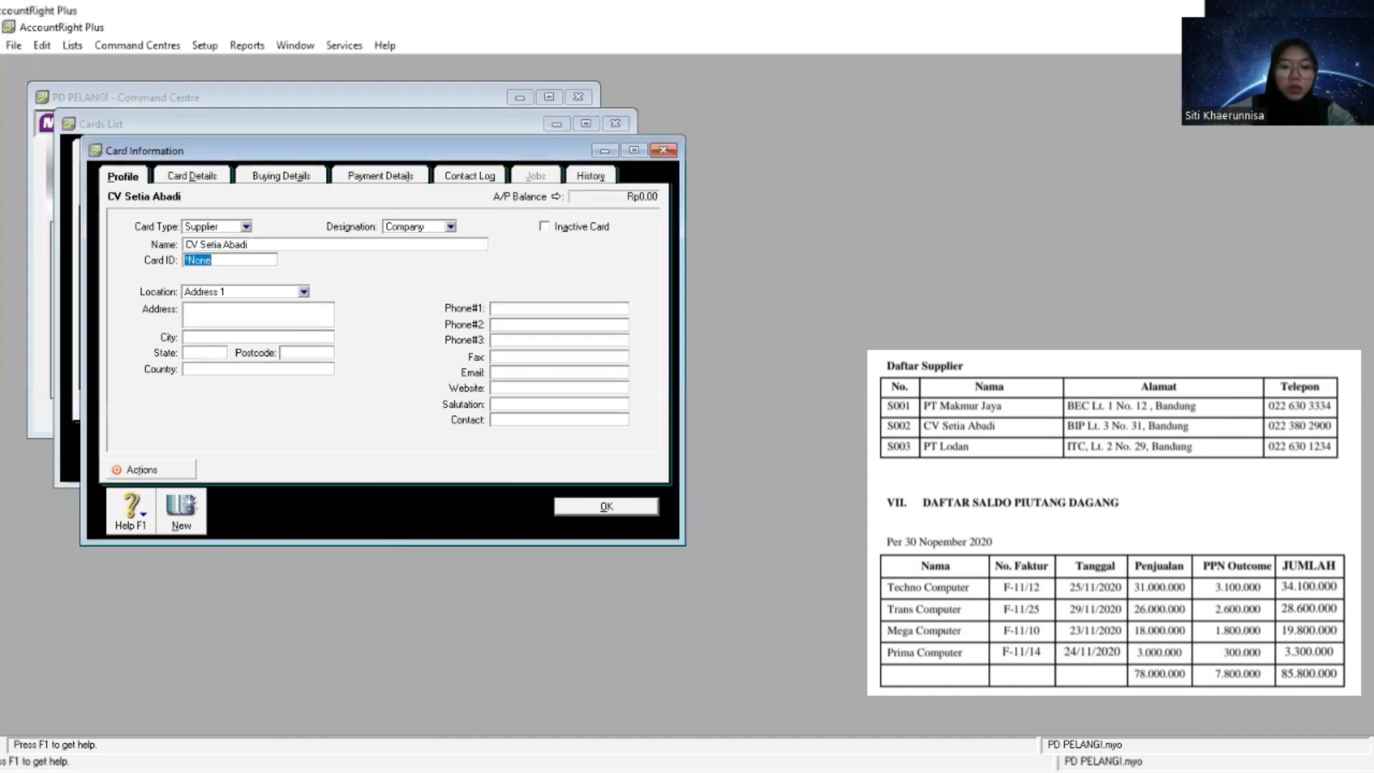
- Copy CV Setia Abadi's card ID and street address from the supplier list into its card
{"action": "key", "text": "alt+Tab"}
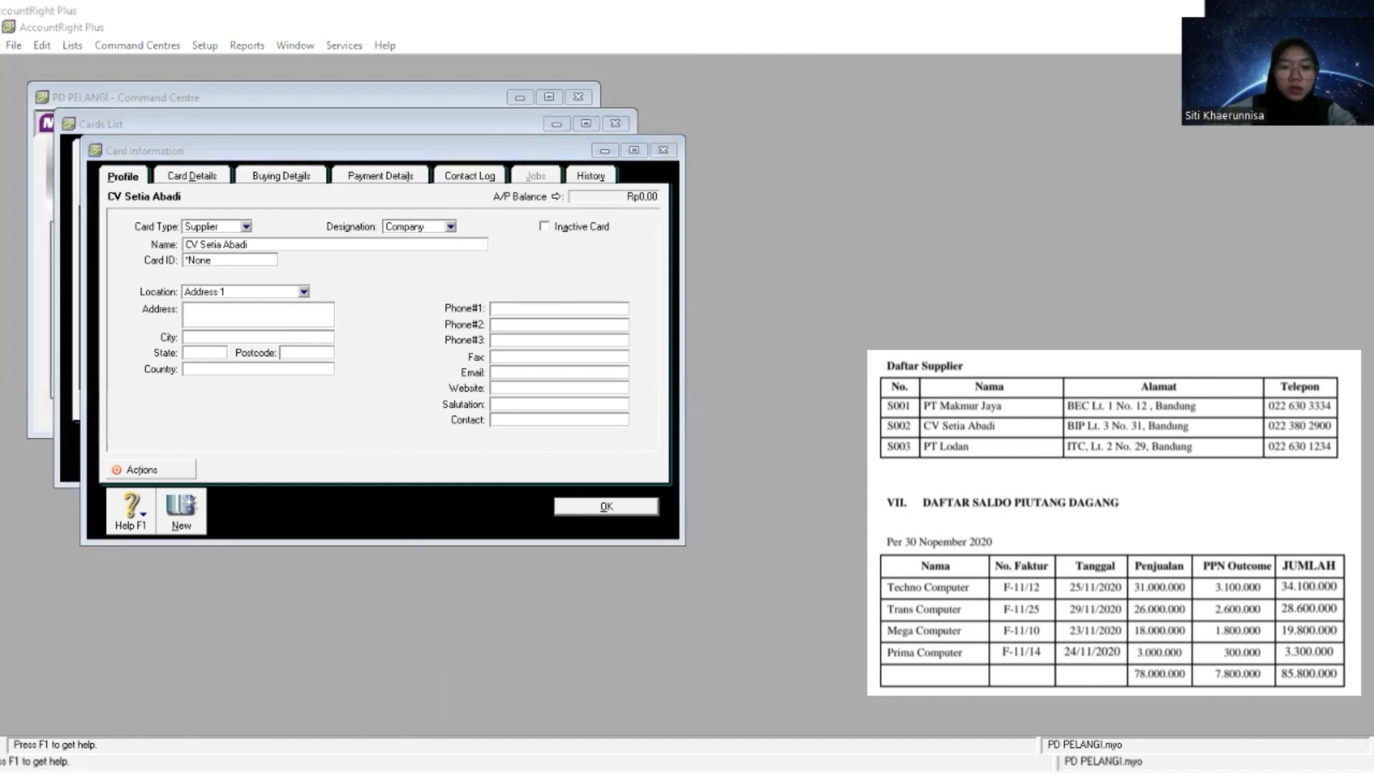
{"action": "key", "text": "alt+Tab"}
{"action": "right_click", "coordinate": [249, 261]}
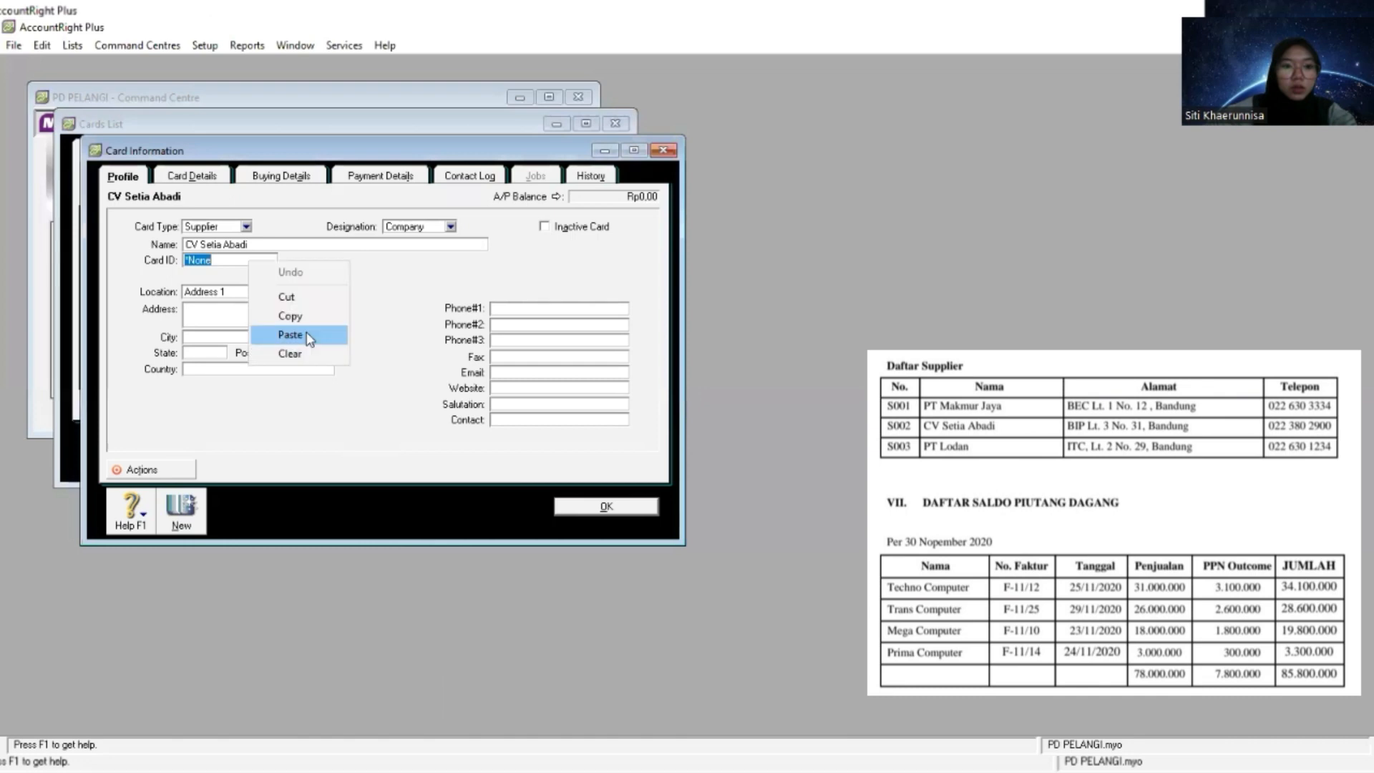
{"action": "left_click", "coordinate": [290, 335]}
{"action": "key", "text": "Tab"}
{"action": "key", "text": "Tab"}
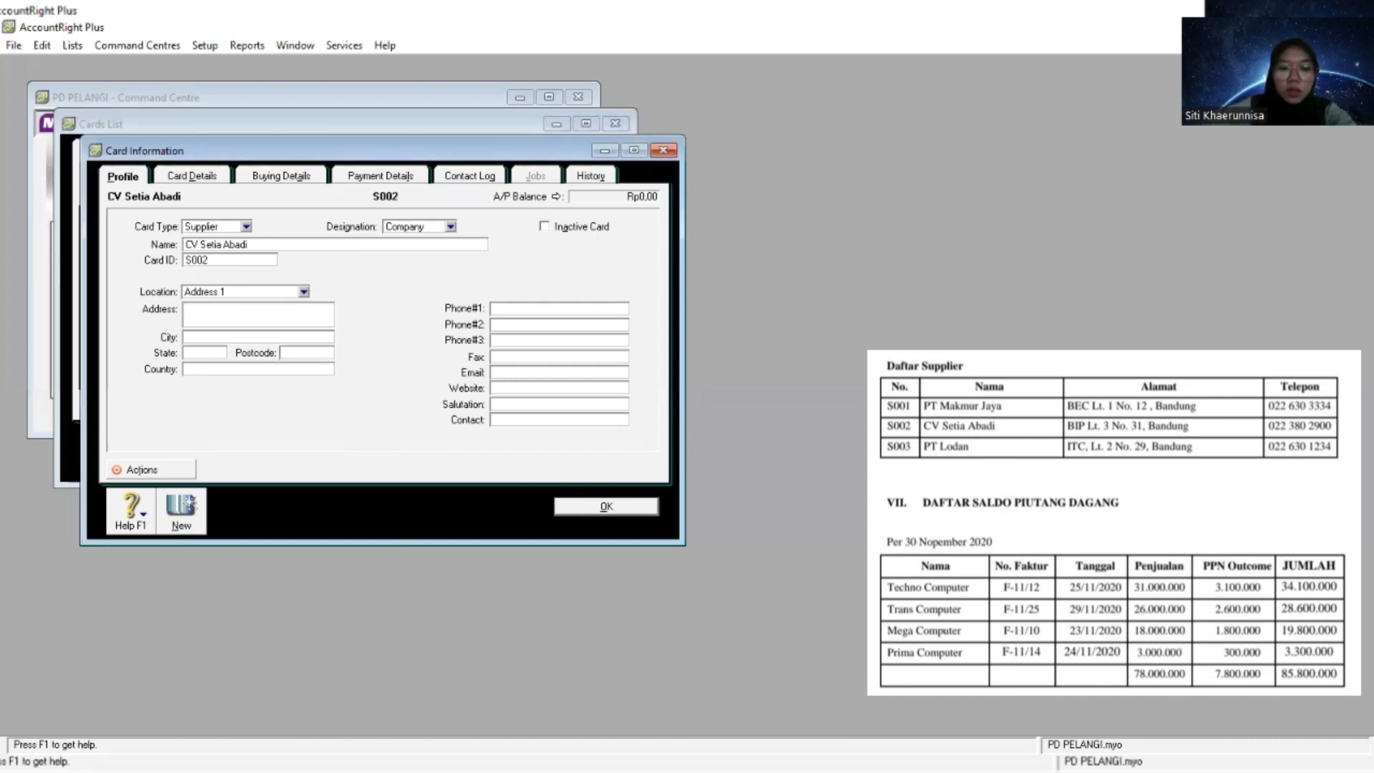
{"action": "key", "text": "alt+Tab"}
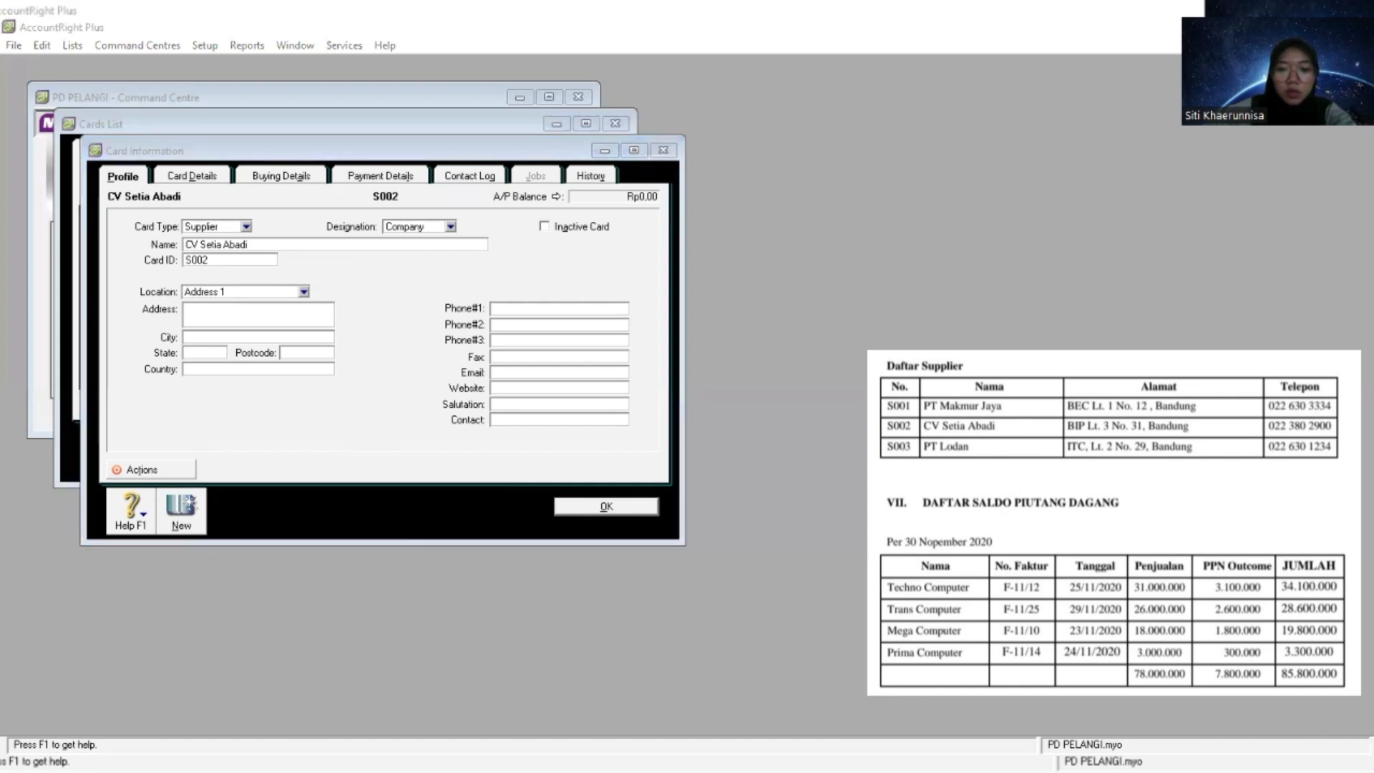
{"action": "right_click", "coordinate": [293, 309]}
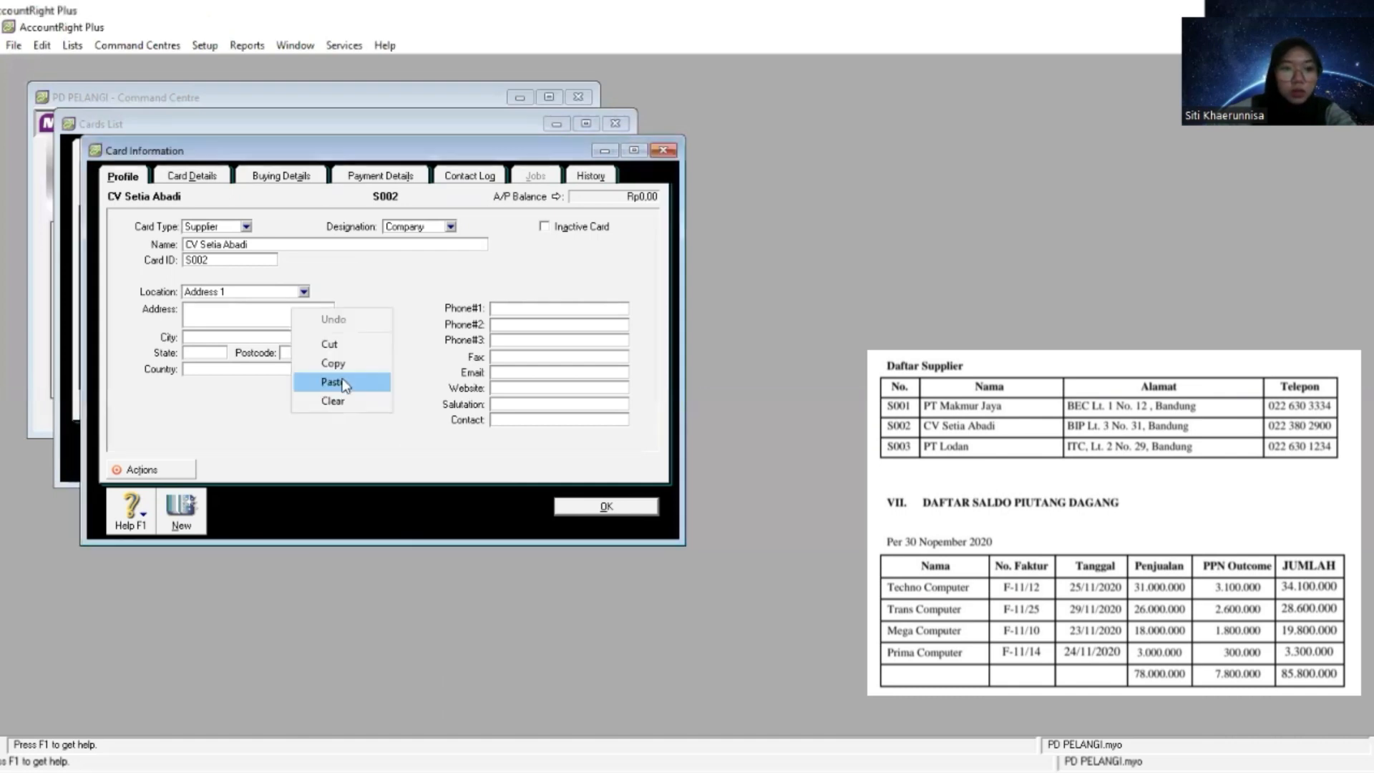
{"action": "left_click", "coordinate": [337, 382]}
- Fill in CV Setia Abadi's city as Bandung, state as Jawa Barat and country as Indonesia
{"action": "type", "text": "Bandung"}
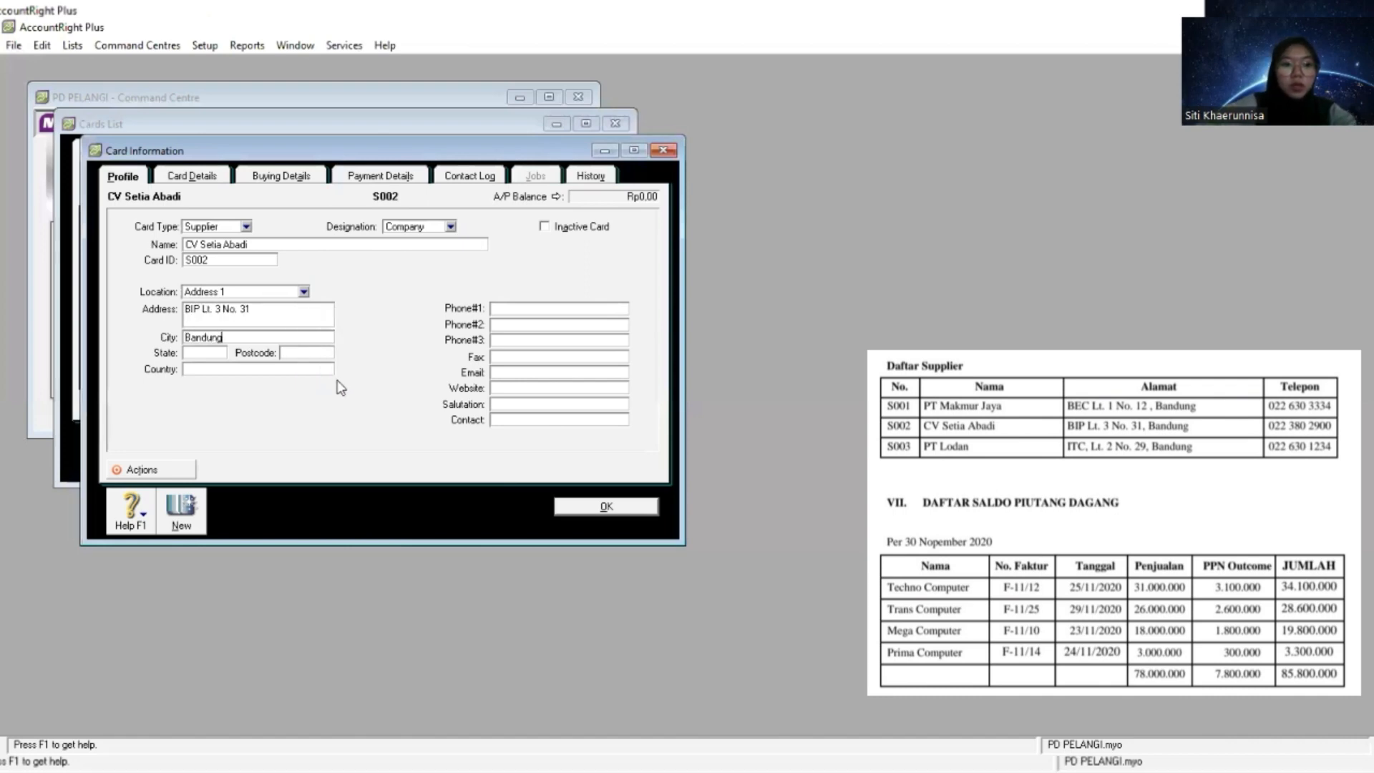
{"action": "key", "text": "Tab"}
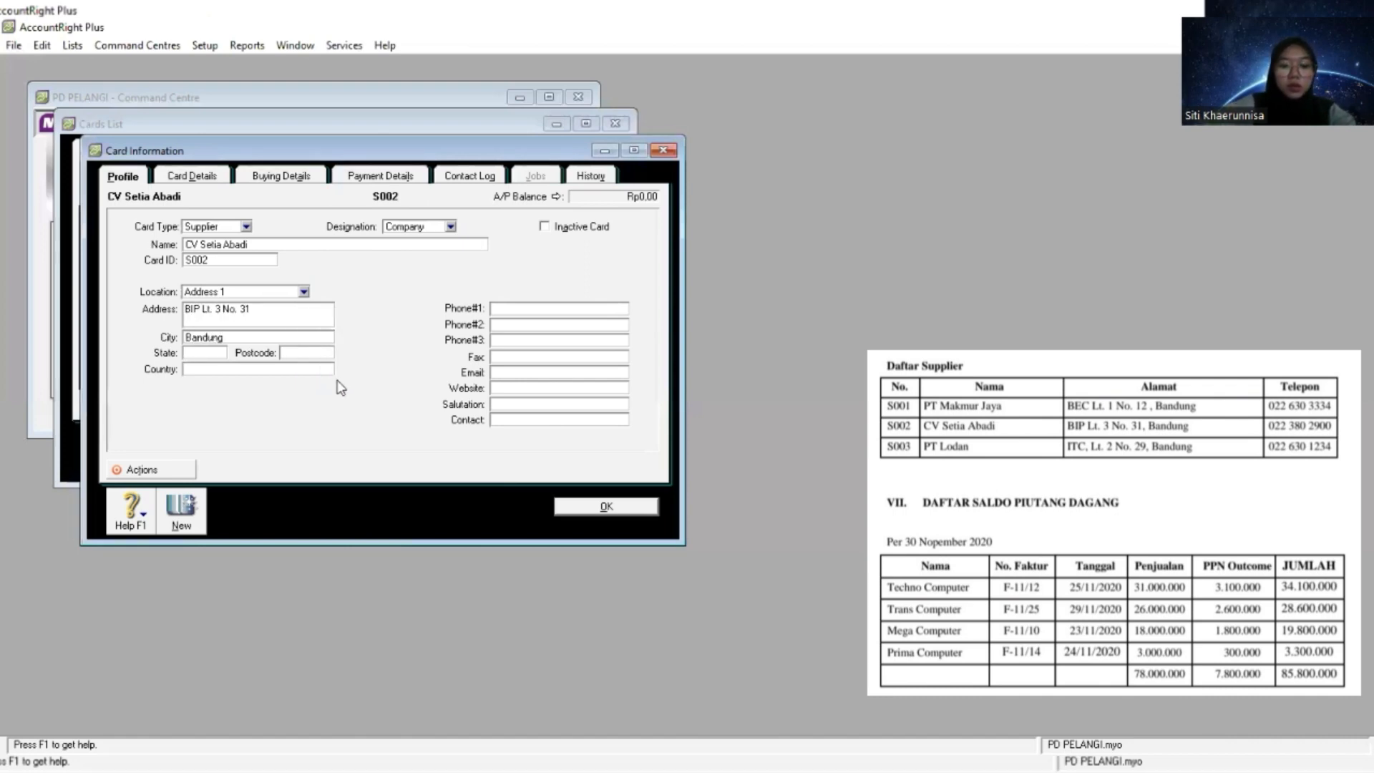
{"action": "type", "text": "Jawa Barat"}
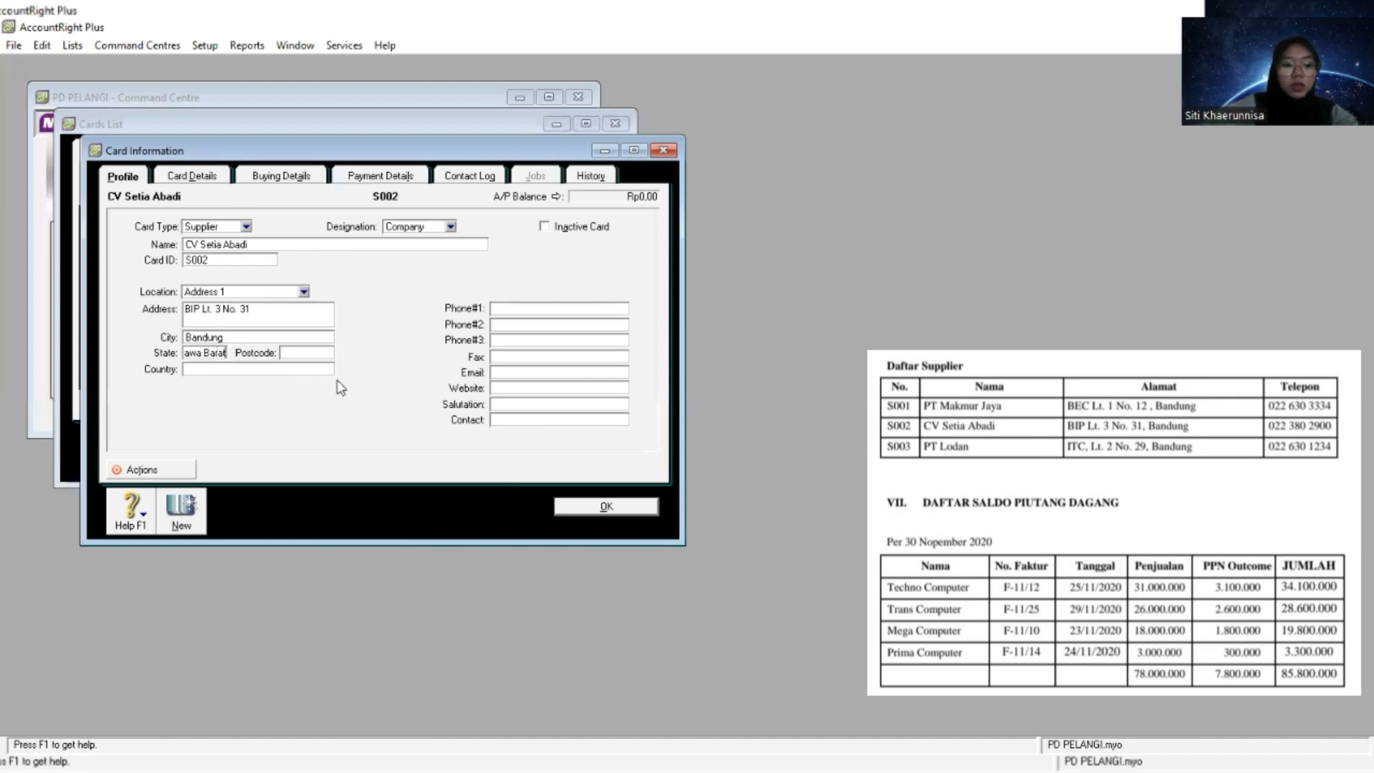
{"action": "key", "text": "Tab"}
{"action": "key", "text": "Tab"}
{"action": "type", "text": "Indonesia"}
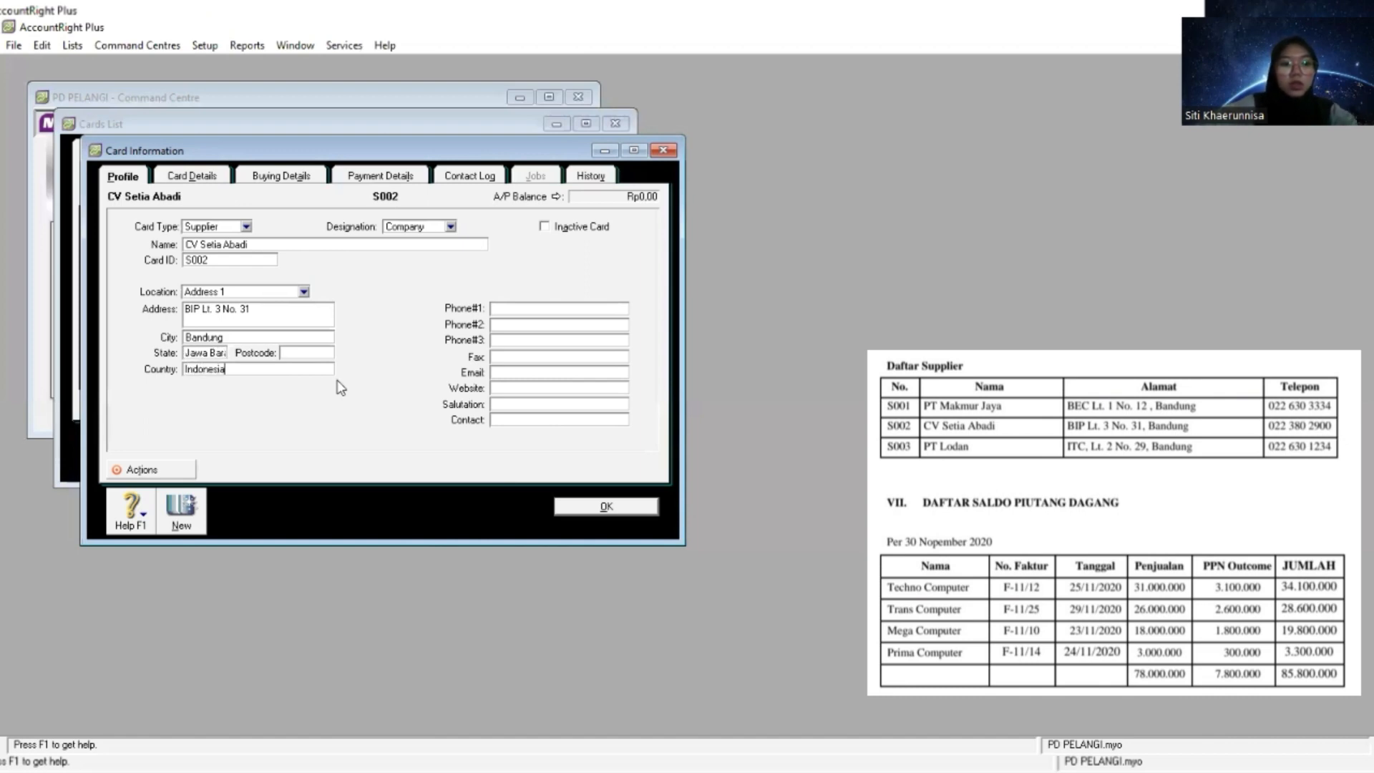
{"action": "key", "text": "Tab"}
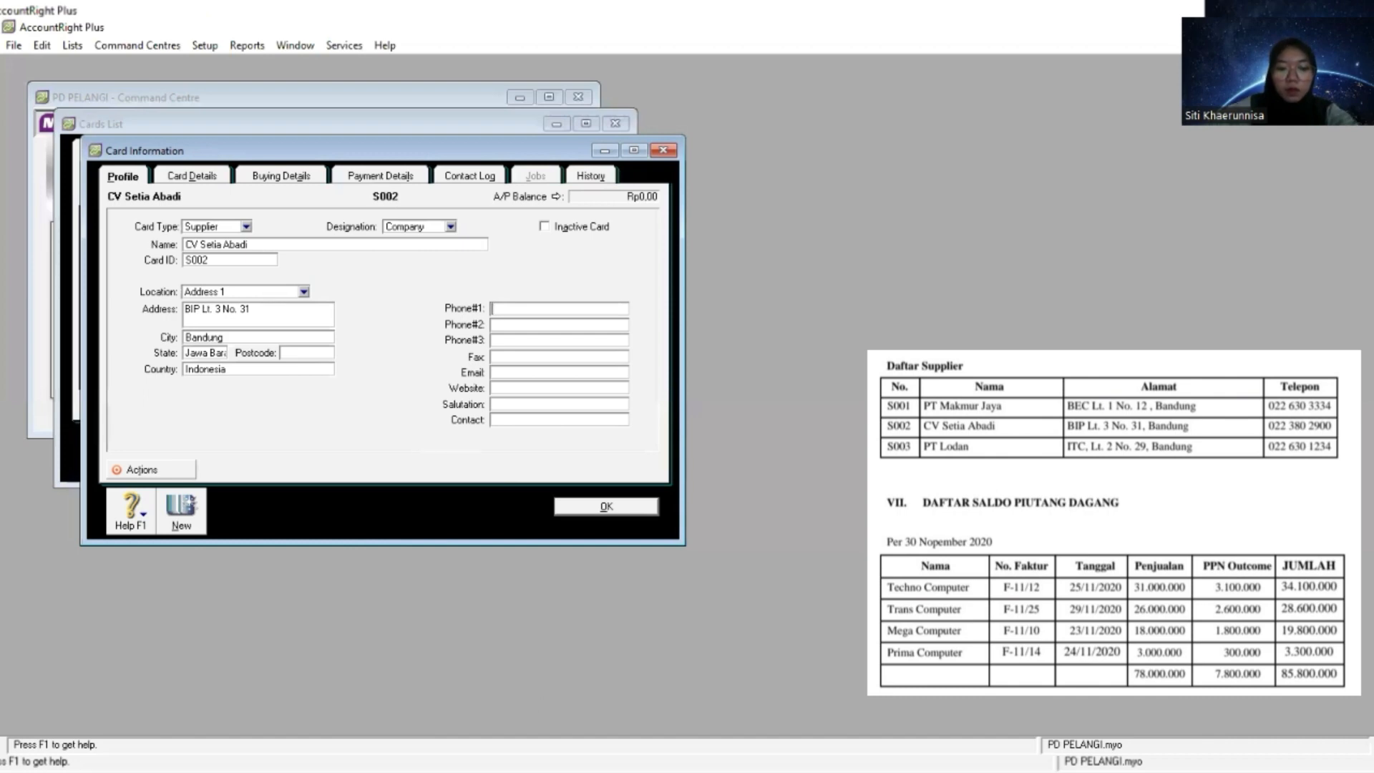
{"action": "key", "text": "alt+Tab"}
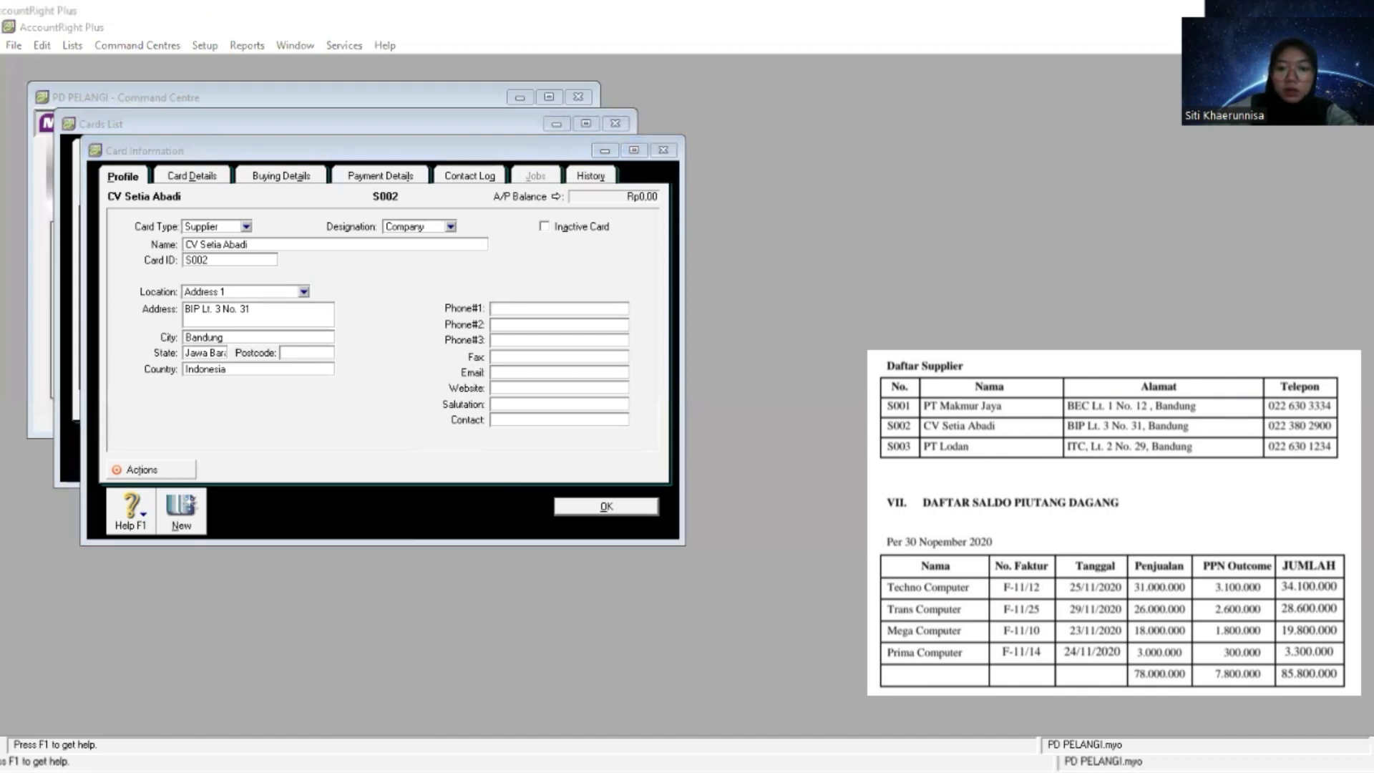
{"action": "left_click", "coordinate": [568, 307]}
{"action": "right_click", "coordinate": [567, 307]}
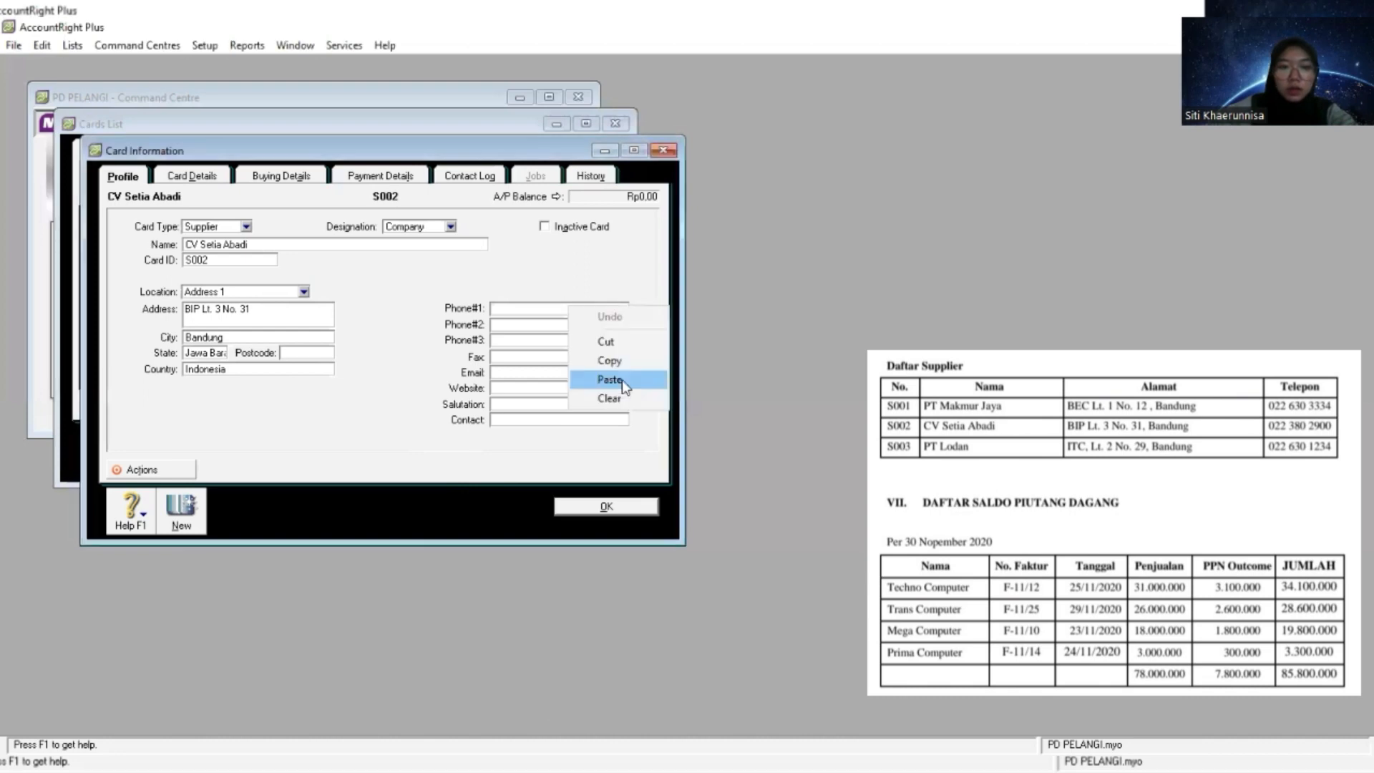
{"action": "left_click", "coordinate": [610, 380]}
- Start another supplier card and name it PT Lodan, copied from the supplier list
{"action": "left_click", "coordinate": [181, 510]}
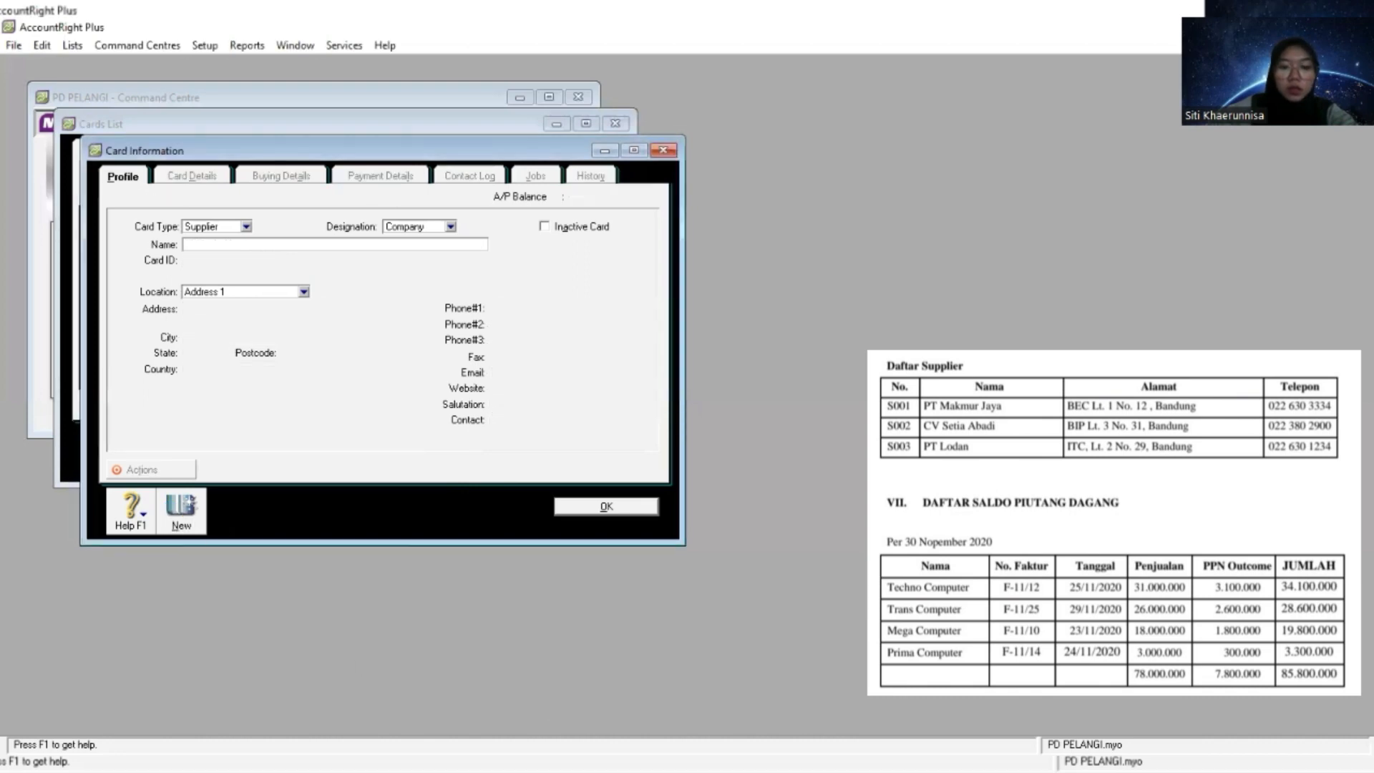
{"action": "key", "text": "alt+Tab"}
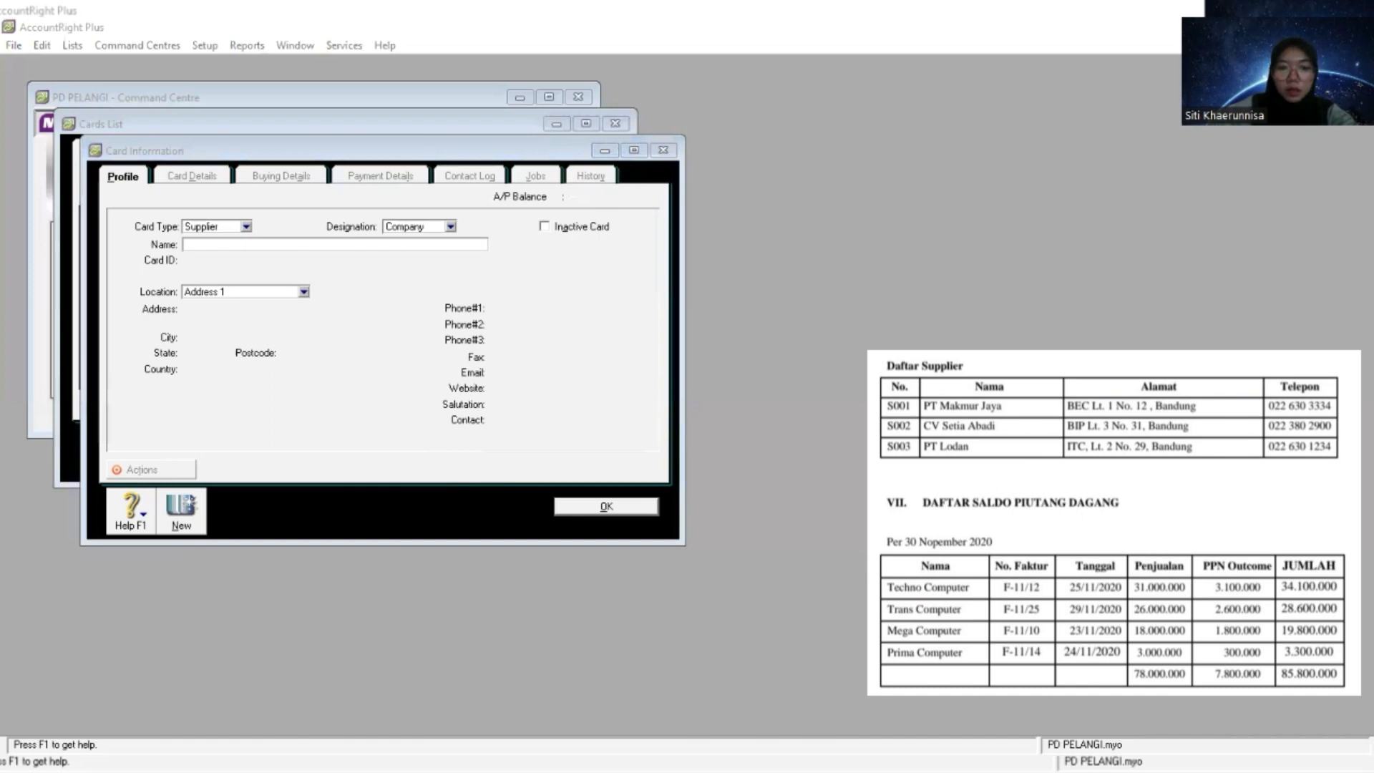
{"action": "left_click", "coordinate": [248, 244]}
{"action": "right_click", "coordinate": [247, 244]}
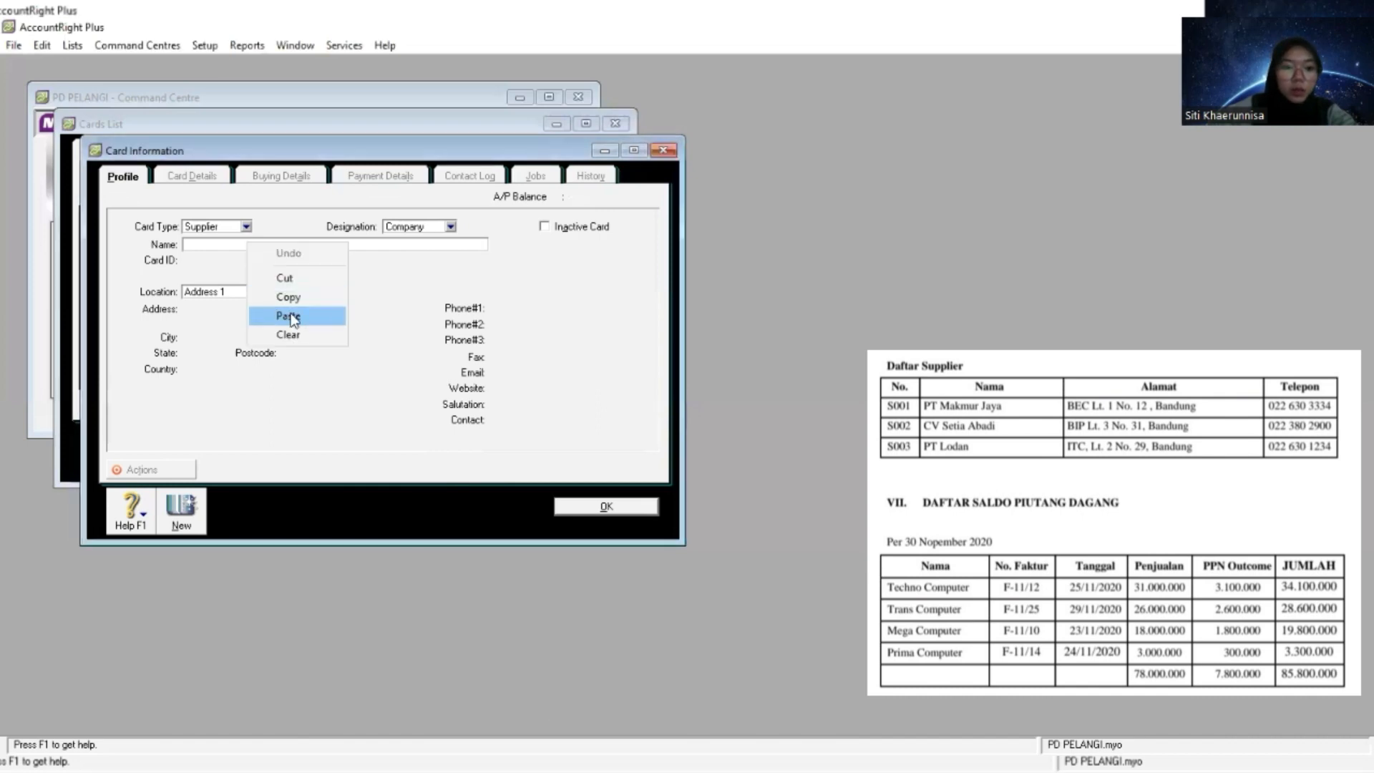
{"action": "left_click", "coordinate": [288, 316]}
{"action": "key", "text": "Tab"}
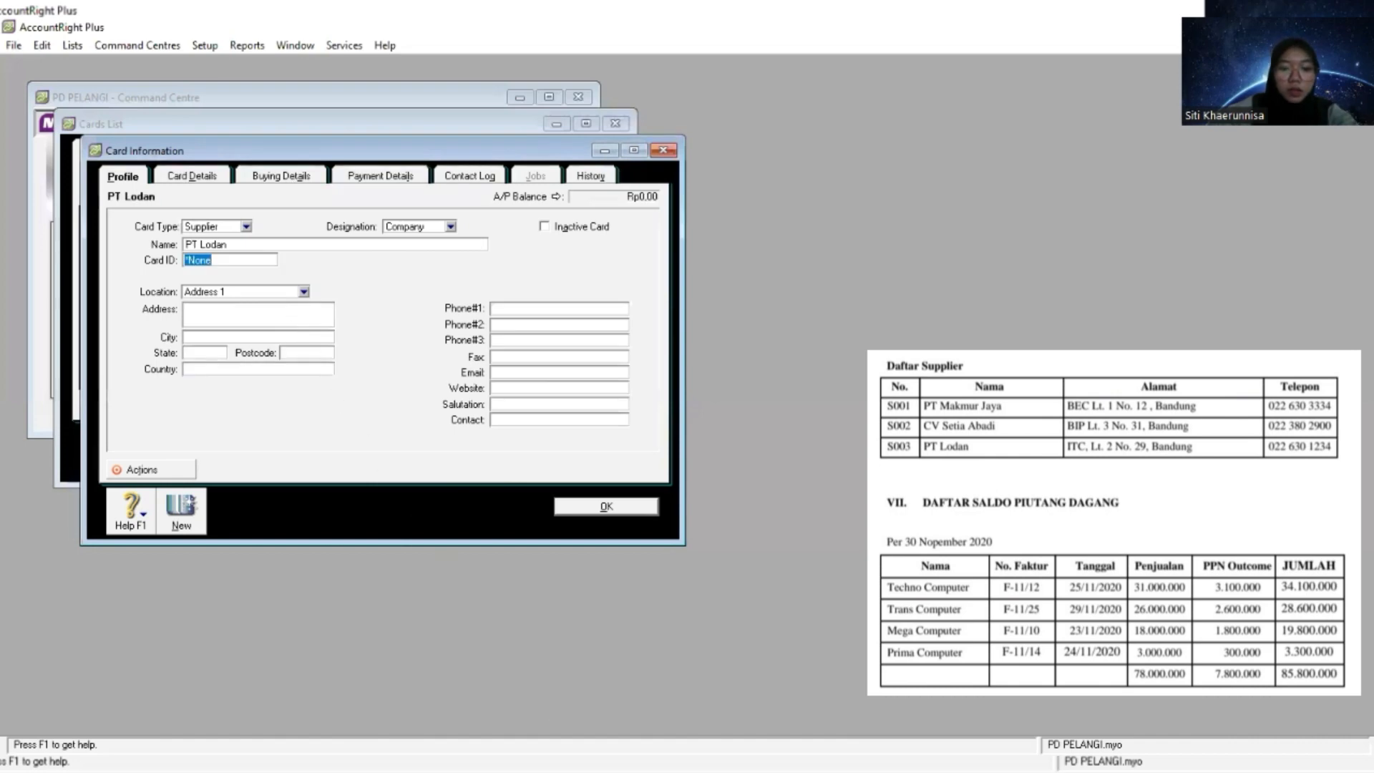
- Copy PT Lodan's card ID and street address from the supplier list into its card
{"action": "key", "text": "alt+Tab"}
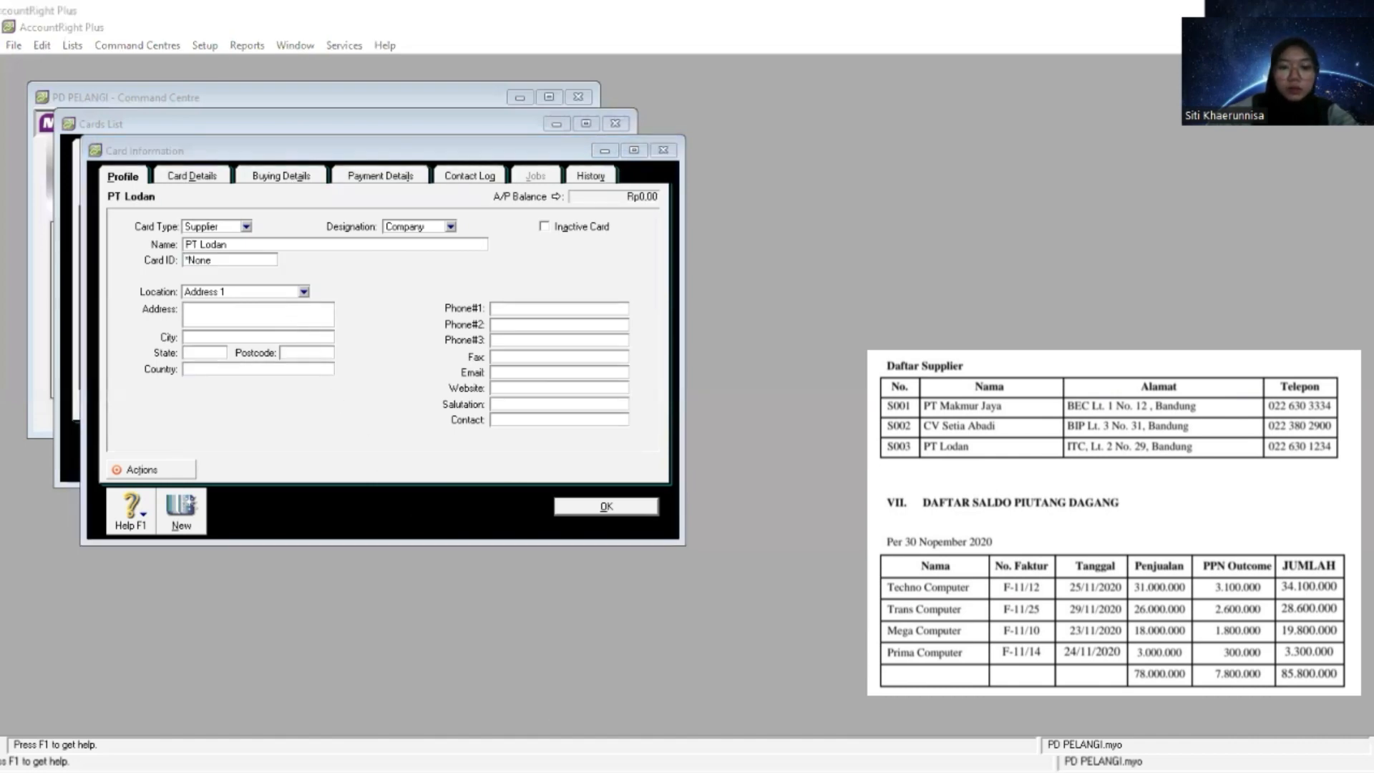
{"action": "left_click", "coordinate": [254, 262]}
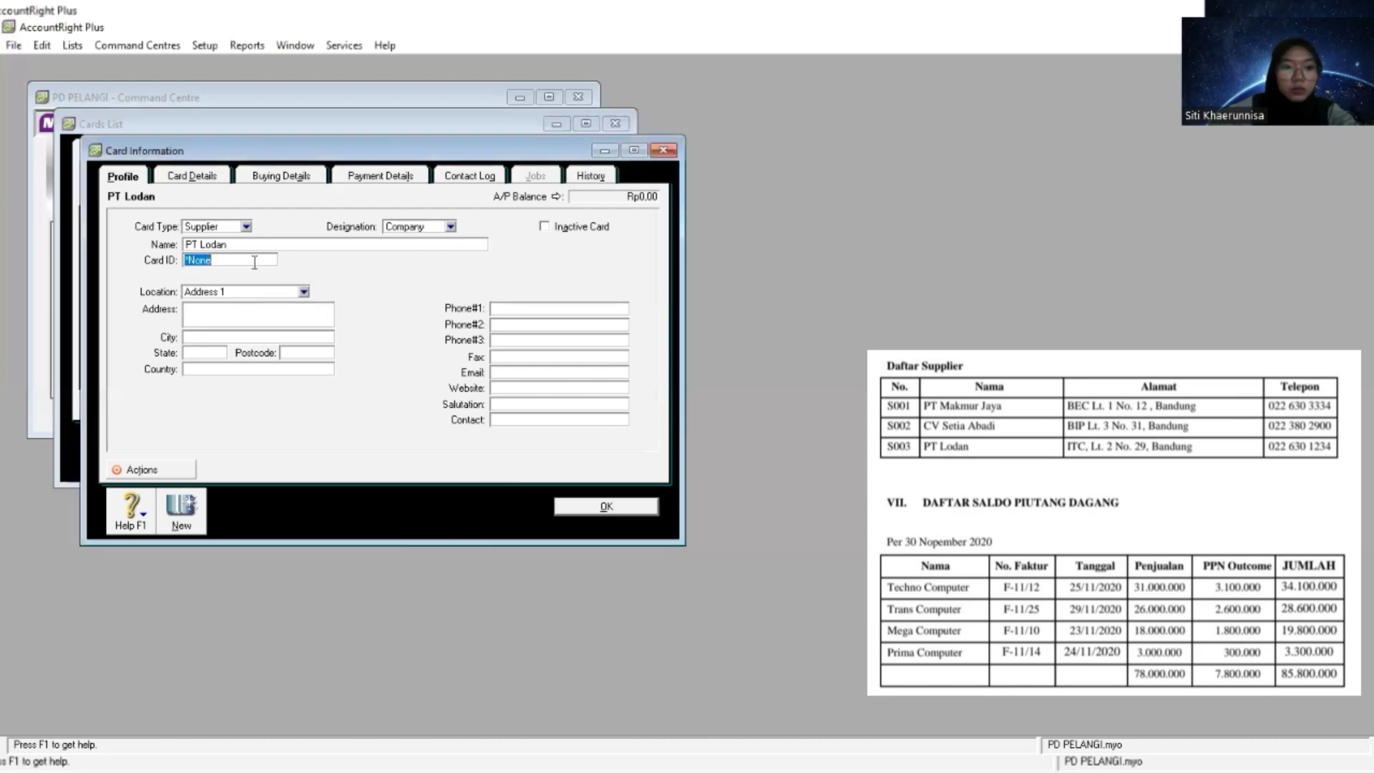
{"action": "right_click", "coordinate": [254, 263]}
{"action": "left_click", "coordinate": [300, 338]}
{"action": "key", "text": "Tab"}
{"action": "key", "text": "Tab"}
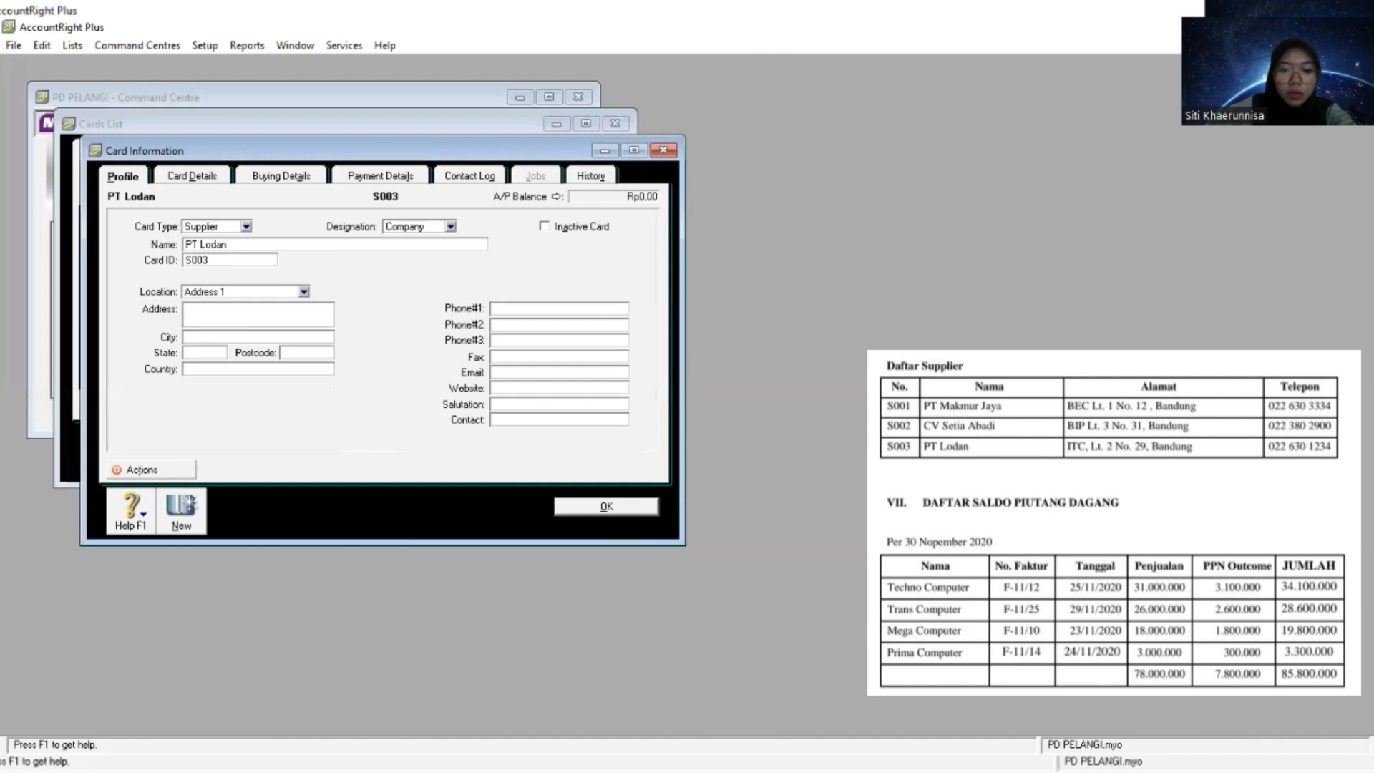
{"action": "key", "text": "alt+Tab"}
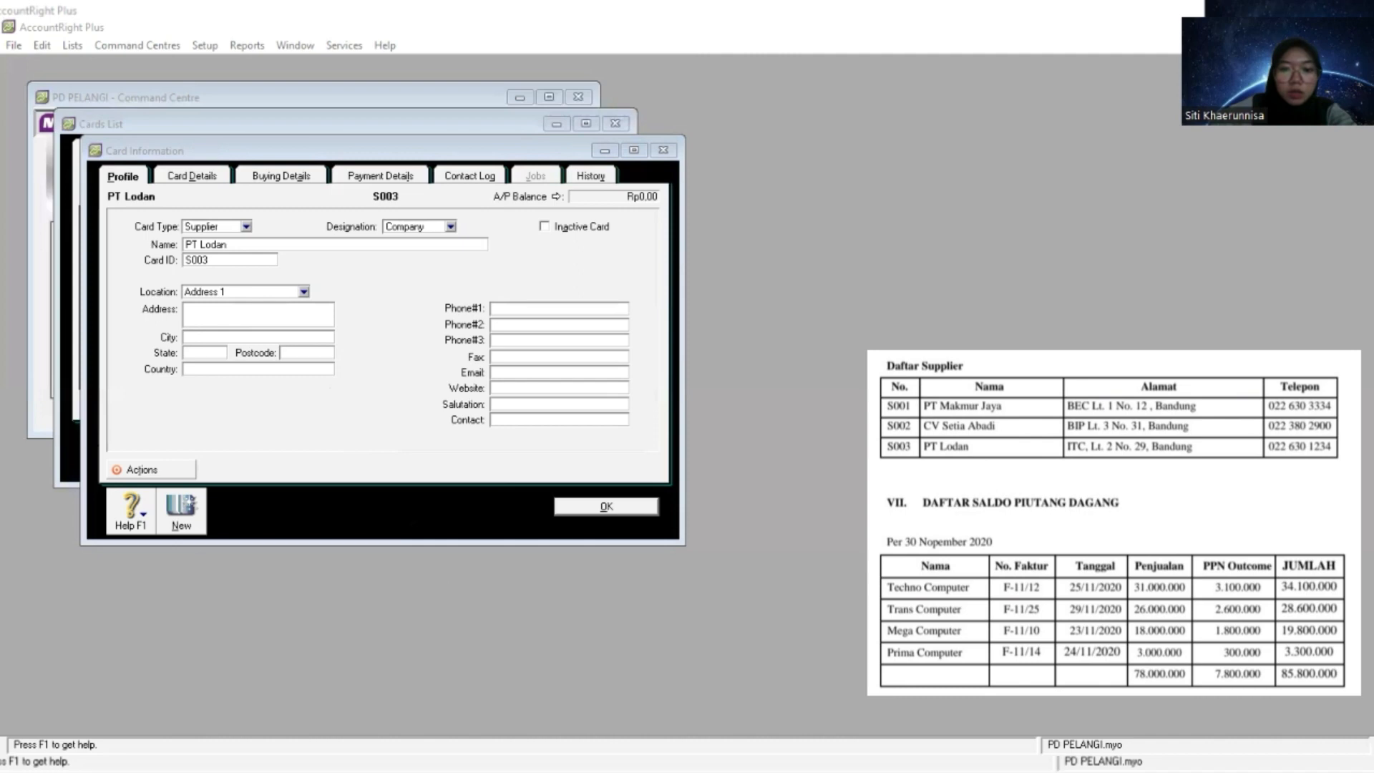
{"action": "left_click", "coordinate": [265, 305]}
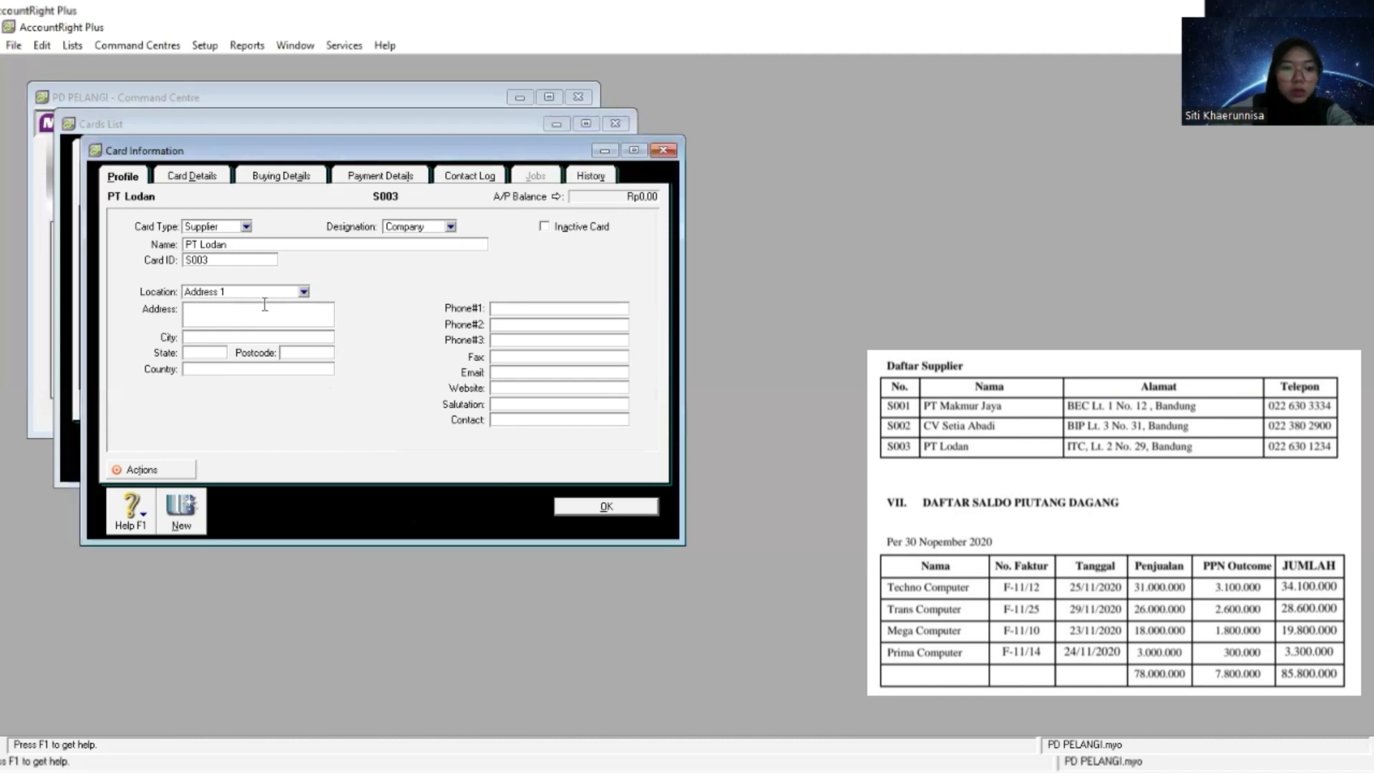
{"action": "right_click", "coordinate": [265, 305]}
{"action": "left_click", "coordinate": [332, 394]}
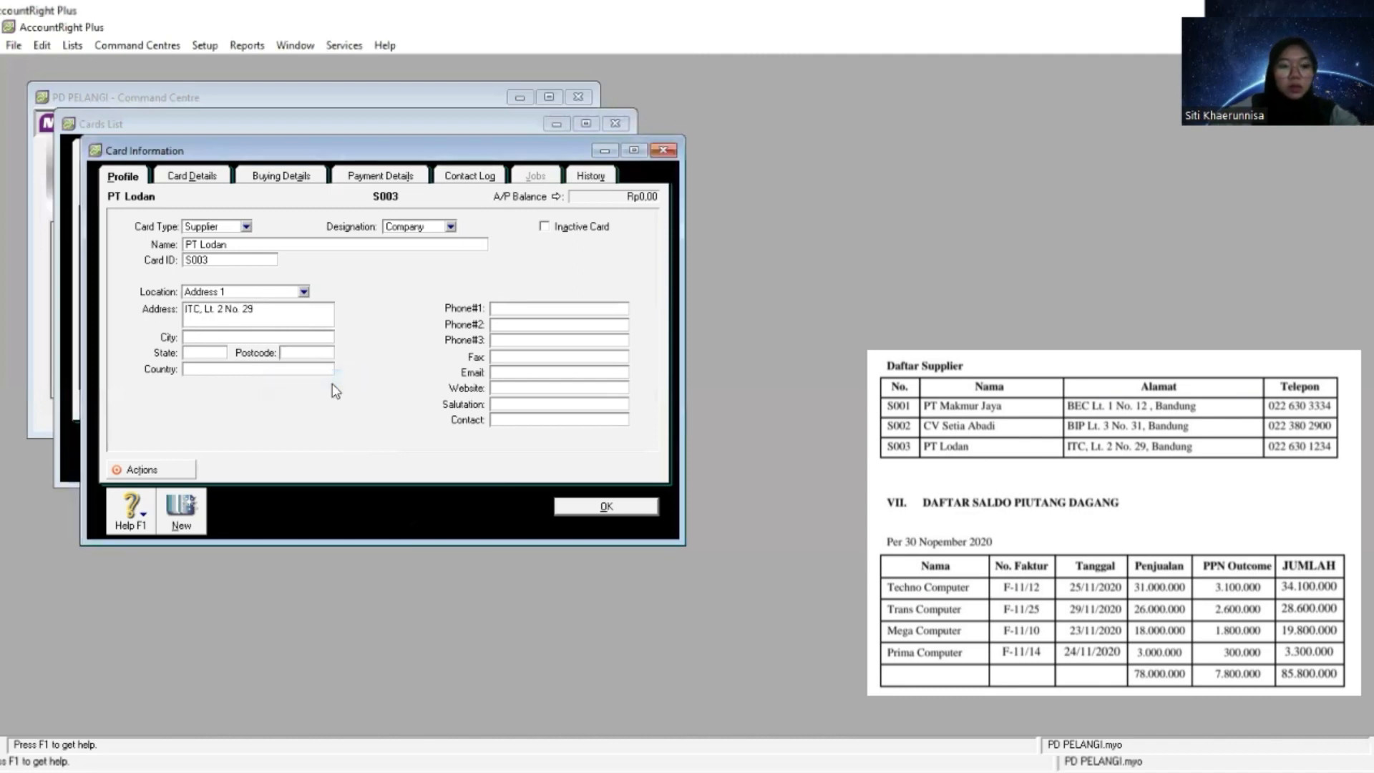
- Fill in PT Lodan's city as Bandung, state as Jawa Barat and country as Indonesia
{"action": "key", "text": "Tab"}
{"action": "type", "text": "Bandung"}
{"action": "key", "text": "Tab"}
{"action": "type", "text": "Jawa Barat"}
{"action": "key", "text": "Tab"}
{"action": "key", "text": "Tab"}
{"action": "type", "text": "Indonesia"}
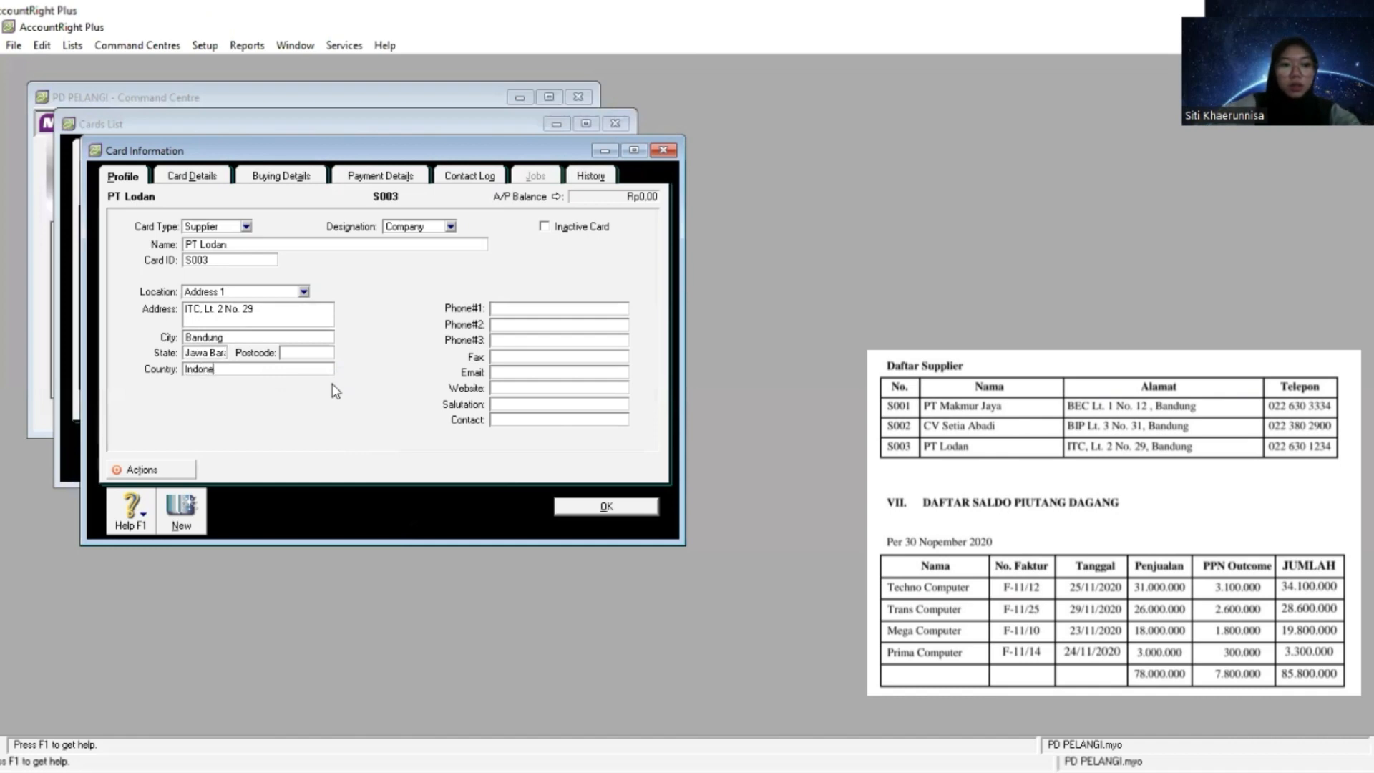
{"action": "key", "text": "Tab"}
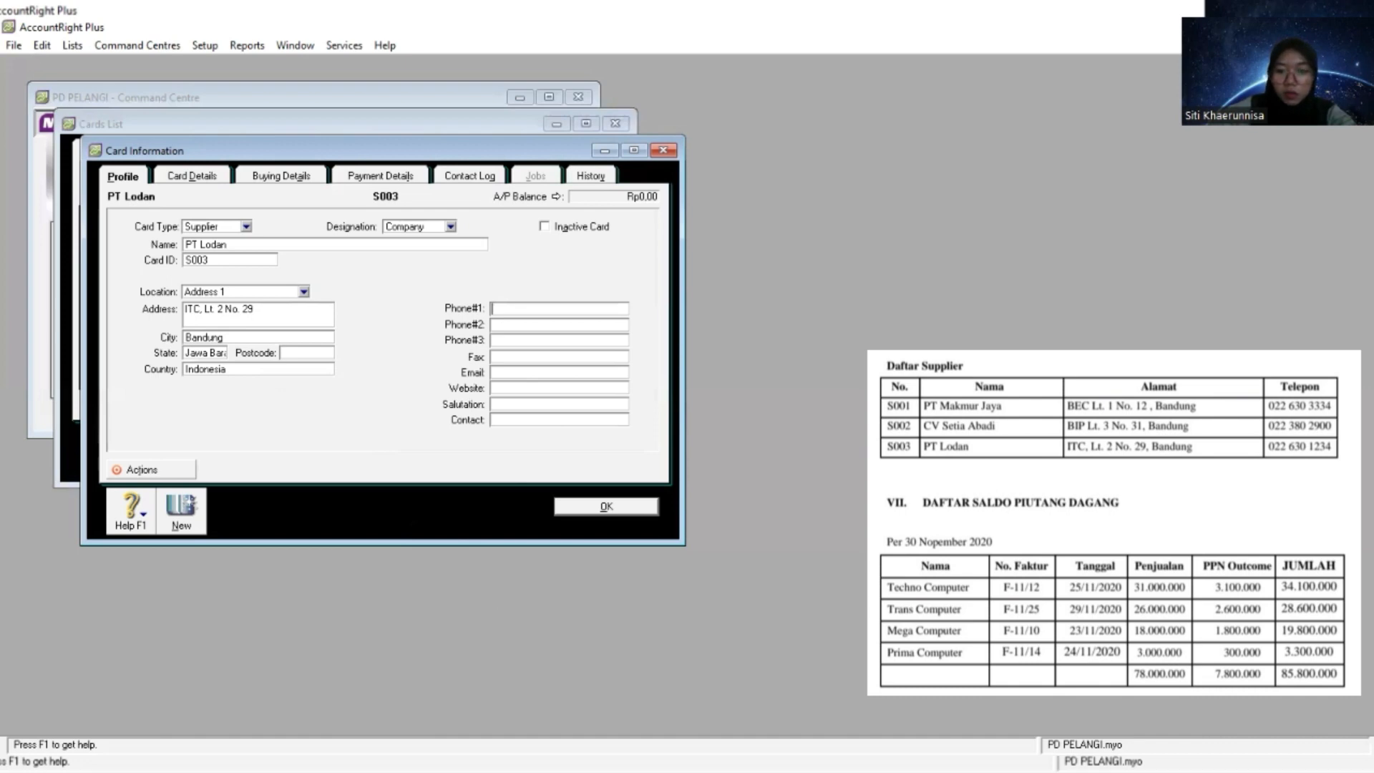
{"action": "key", "text": "alt+Tab"}
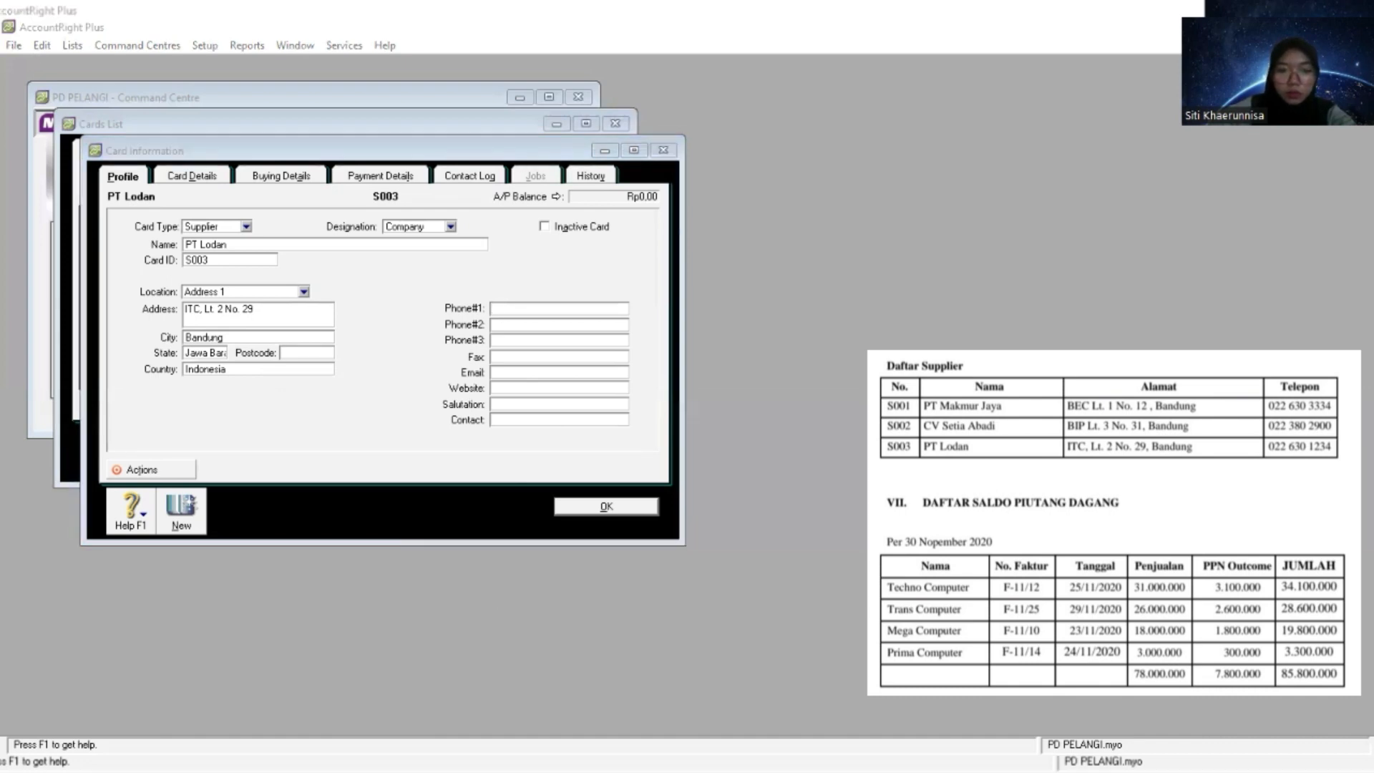
{"action": "left_click", "coordinate": [583, 311]}
{"action": "right_click", "coordinate": [583, 310]}
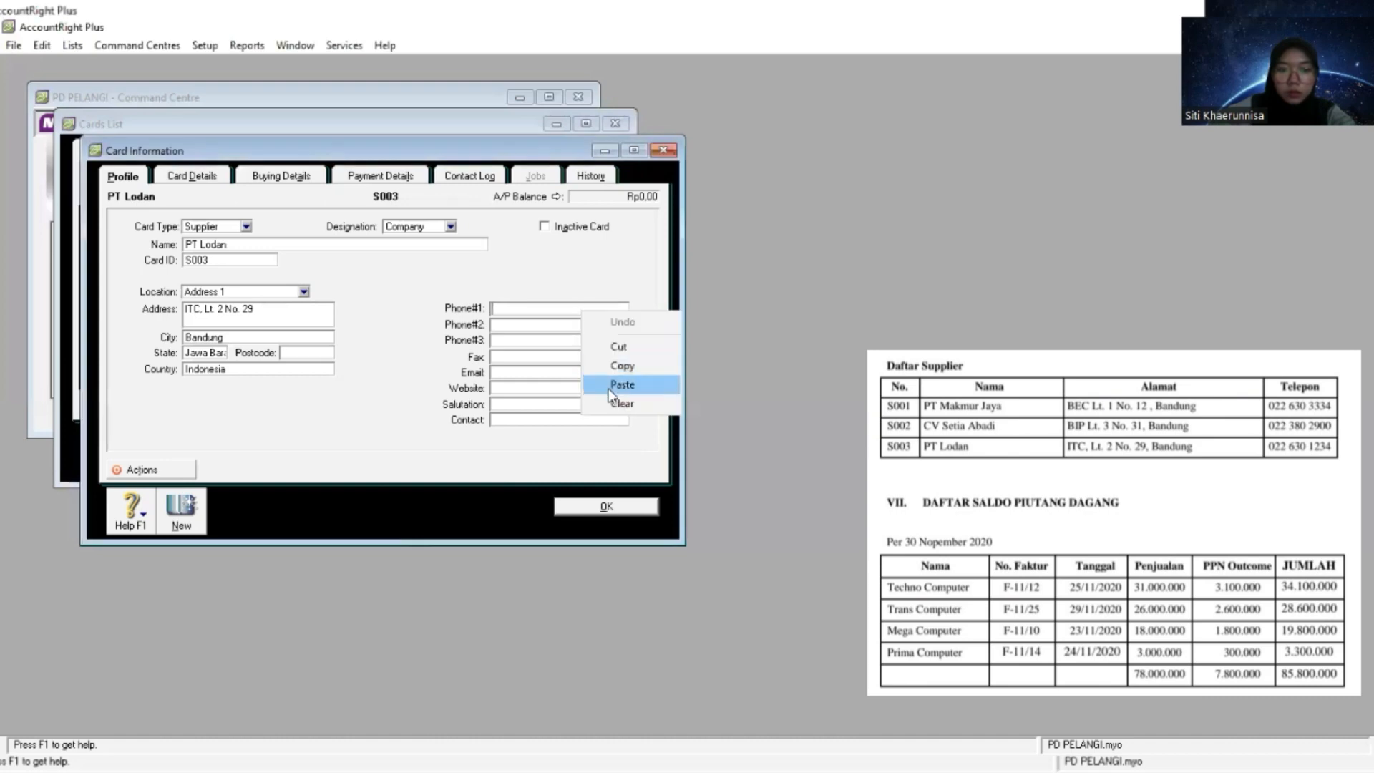
{"action": "left_click", "coordinate": [612, 388]}
{"action": "left_click", "coordinate": [593, 508]}
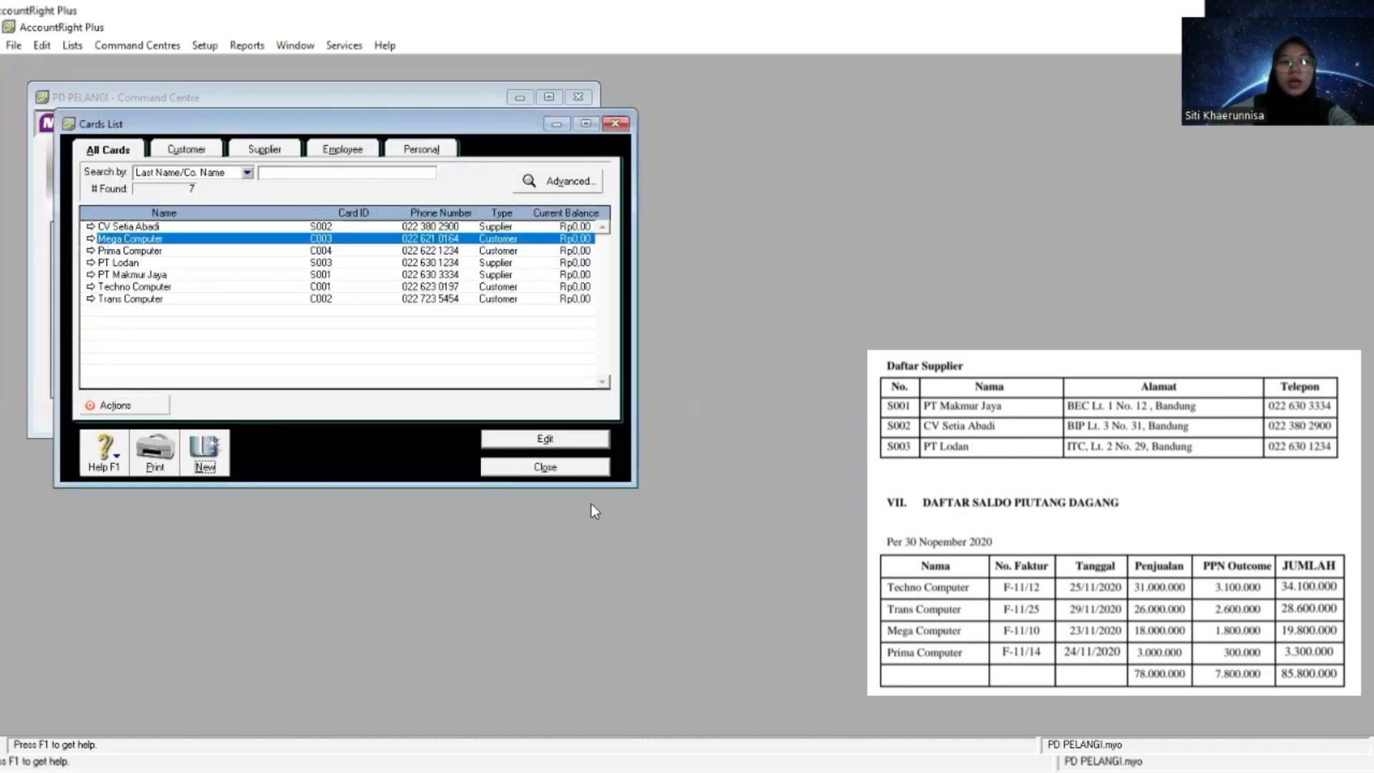
- Review the supplier, customer and complete card lists, and close the cards list
{"action": "left_click", "coordinate": [278, 152]}
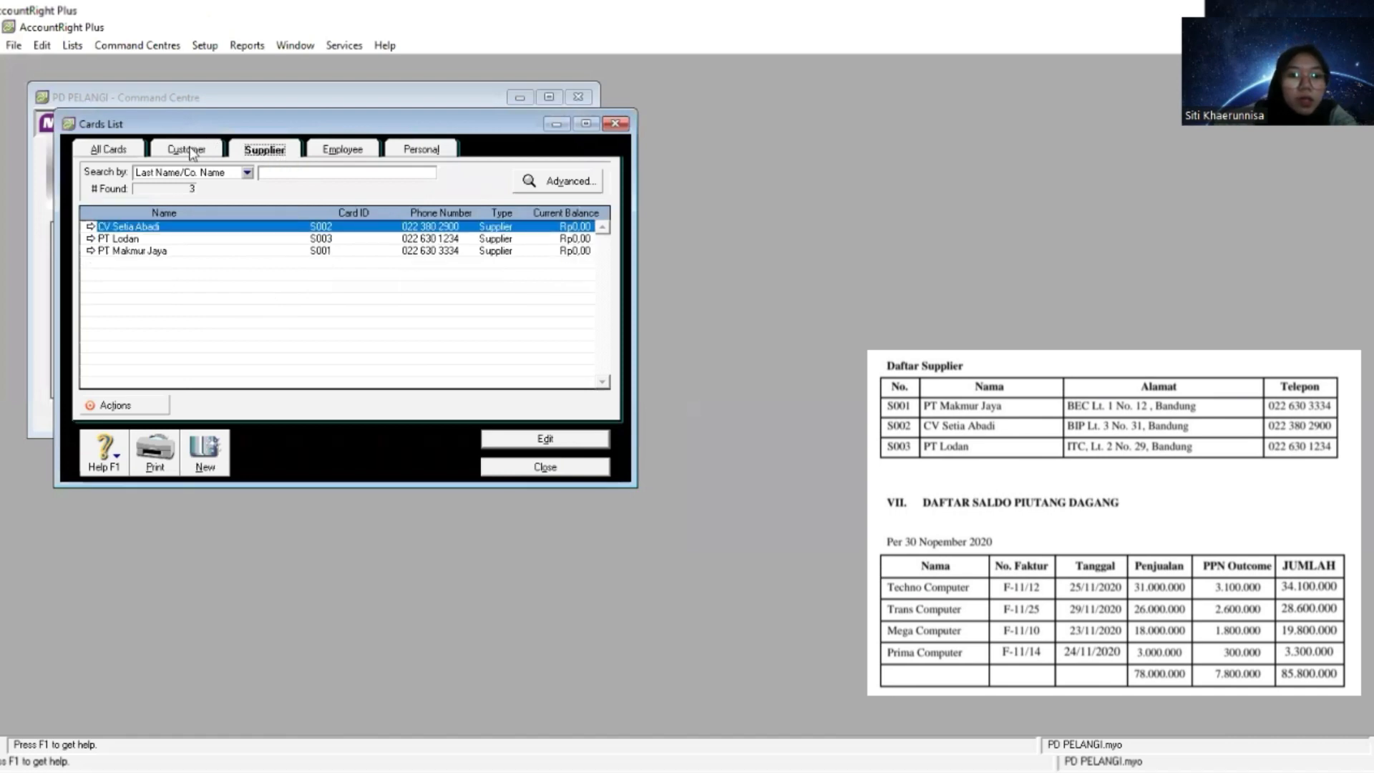
{"action": "left_click", "coordinate": [192, 153]}
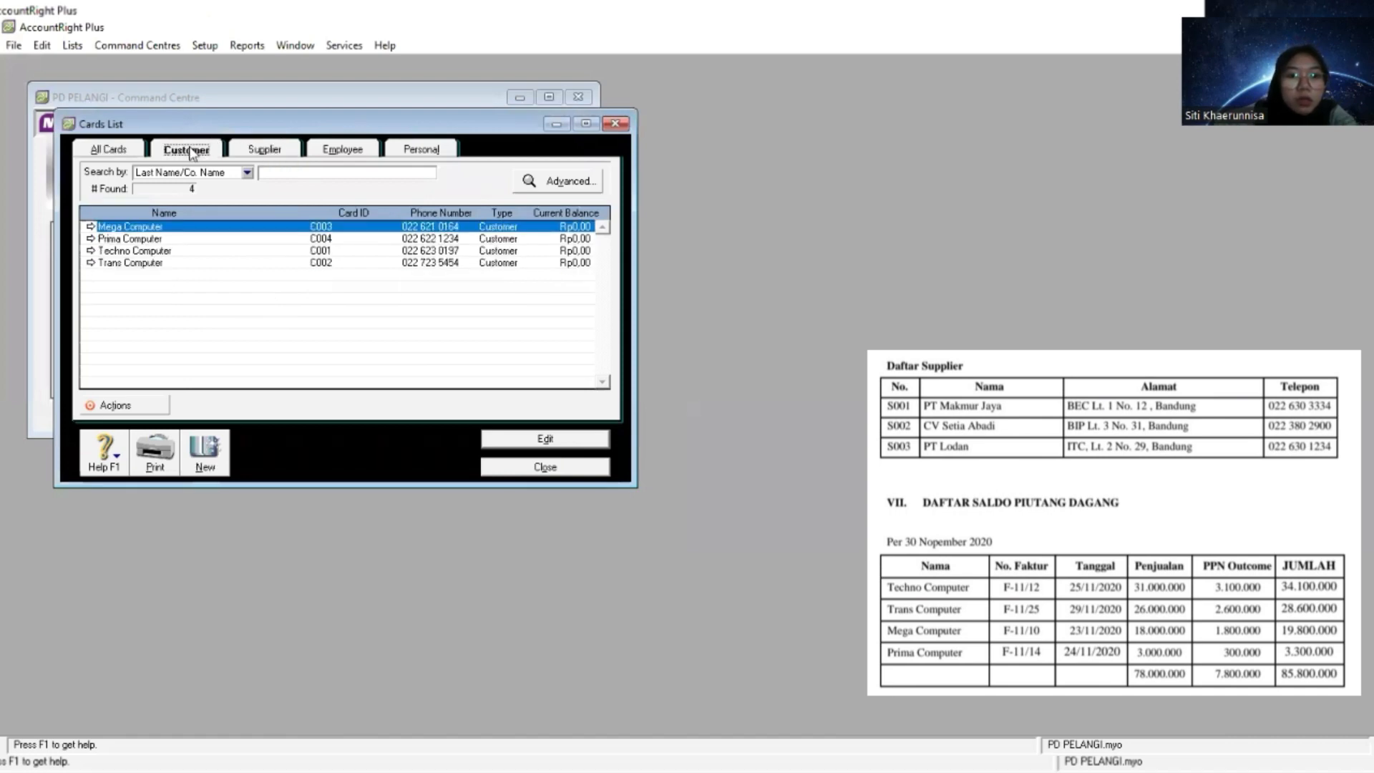
{"action": "left_click", "coordinate": [119, 151]}
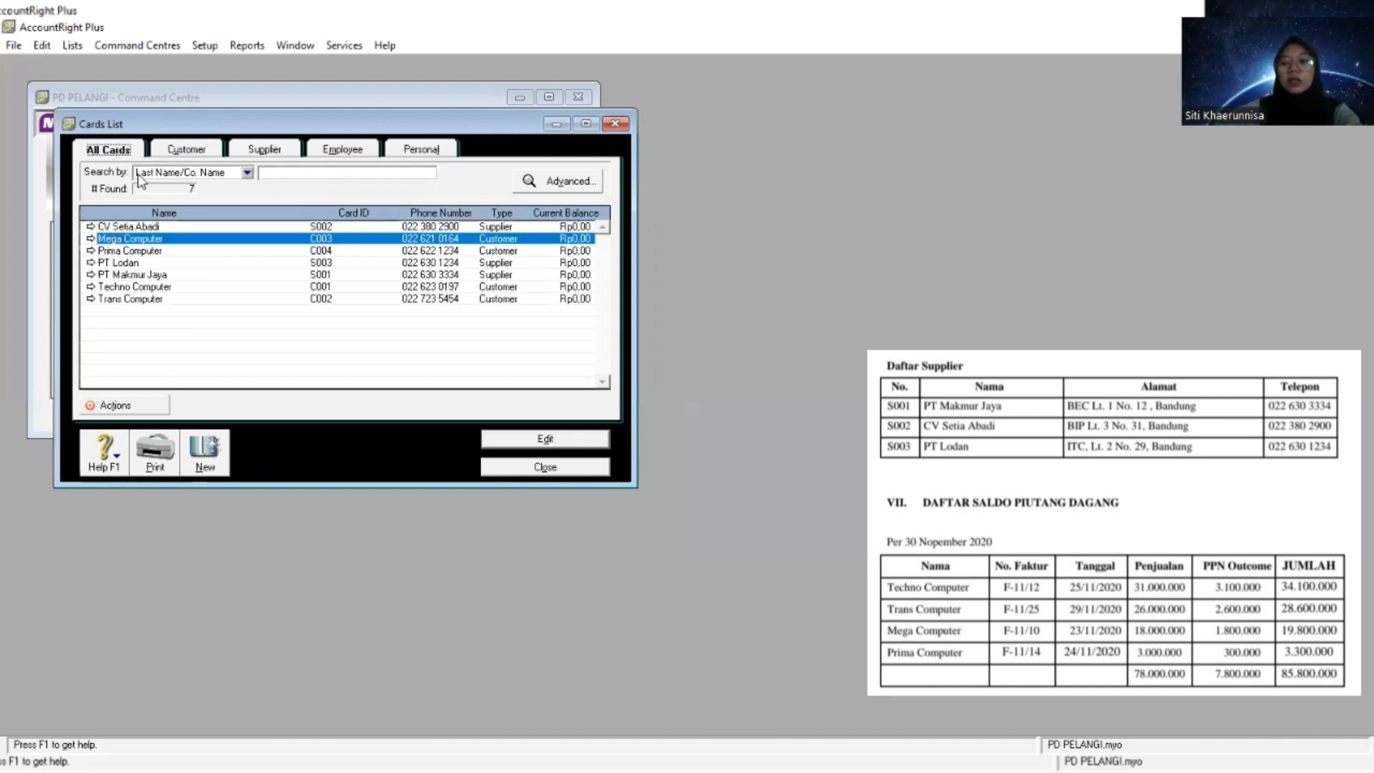
{"action": "left_click", "coordinate": [526, 475]}
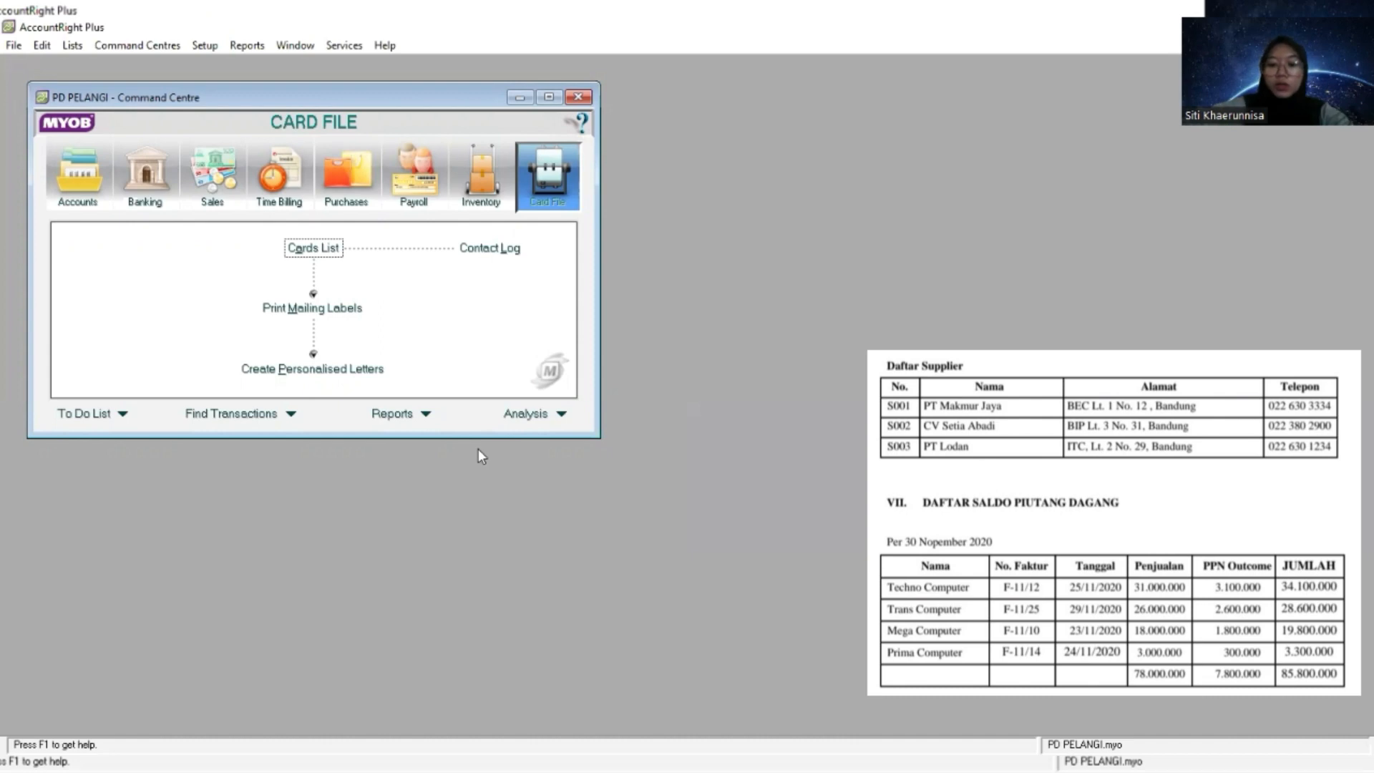
- Open the customer opening balances and start adding a historical sale
{"action": "left_click", "coordinate": [215, 49]}
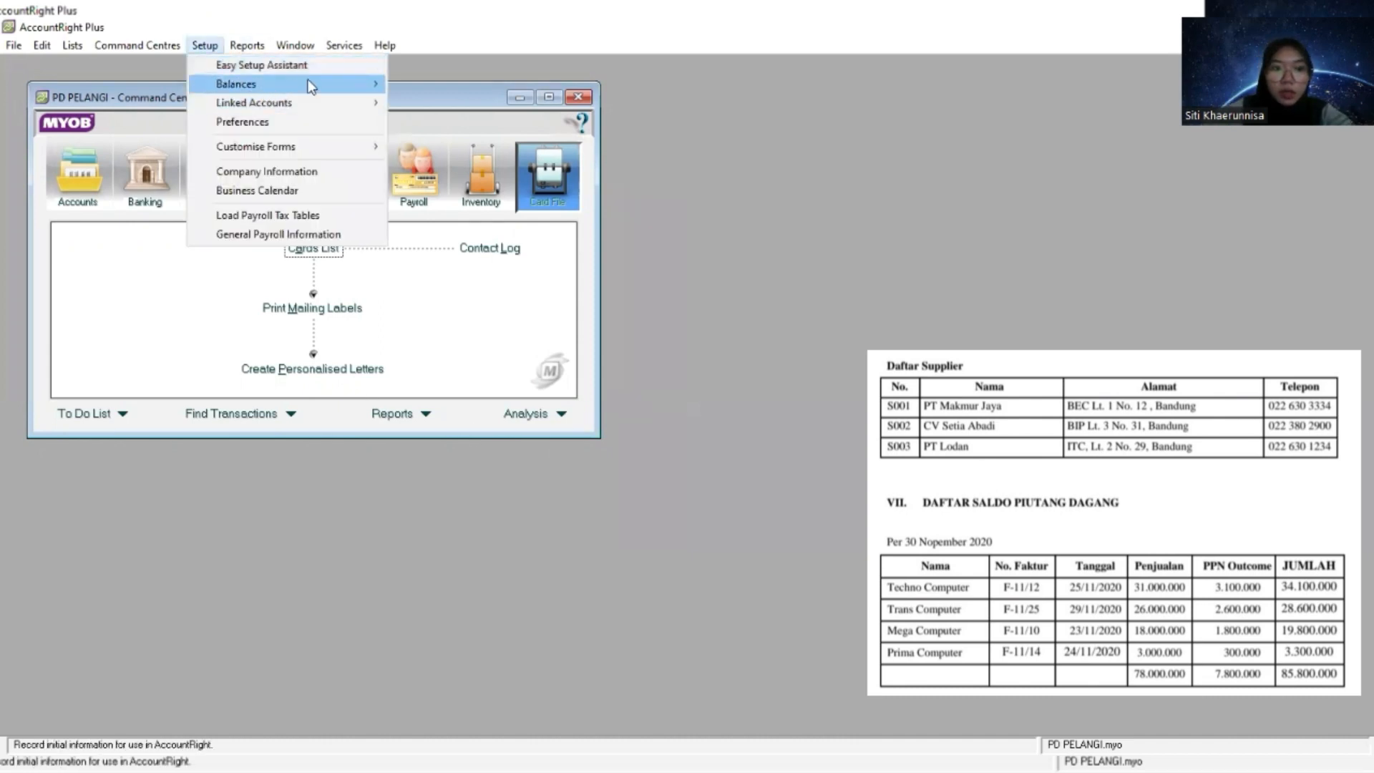
{"action": "mouse_move", "coordinate": [356, 87]}
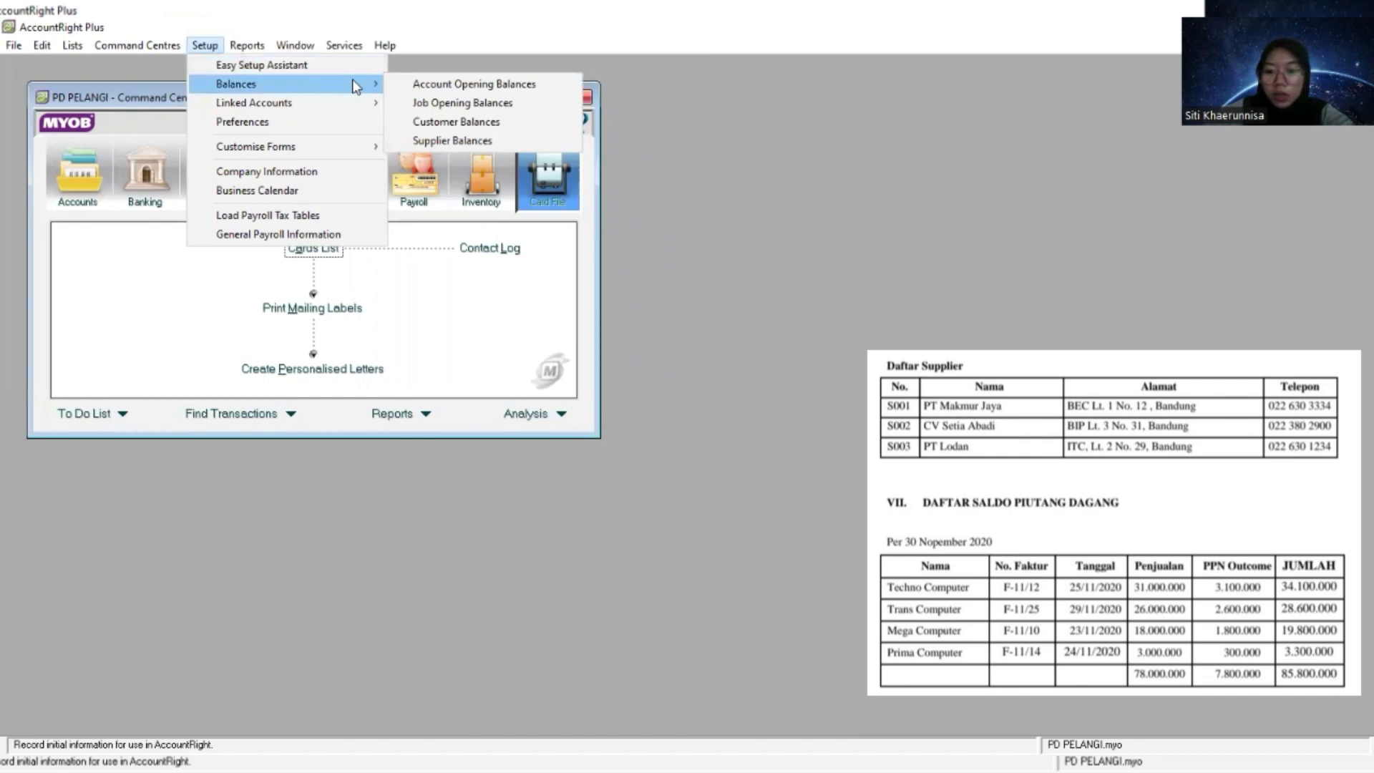
{"action": "left_click", "coordinate": [438, 123]}
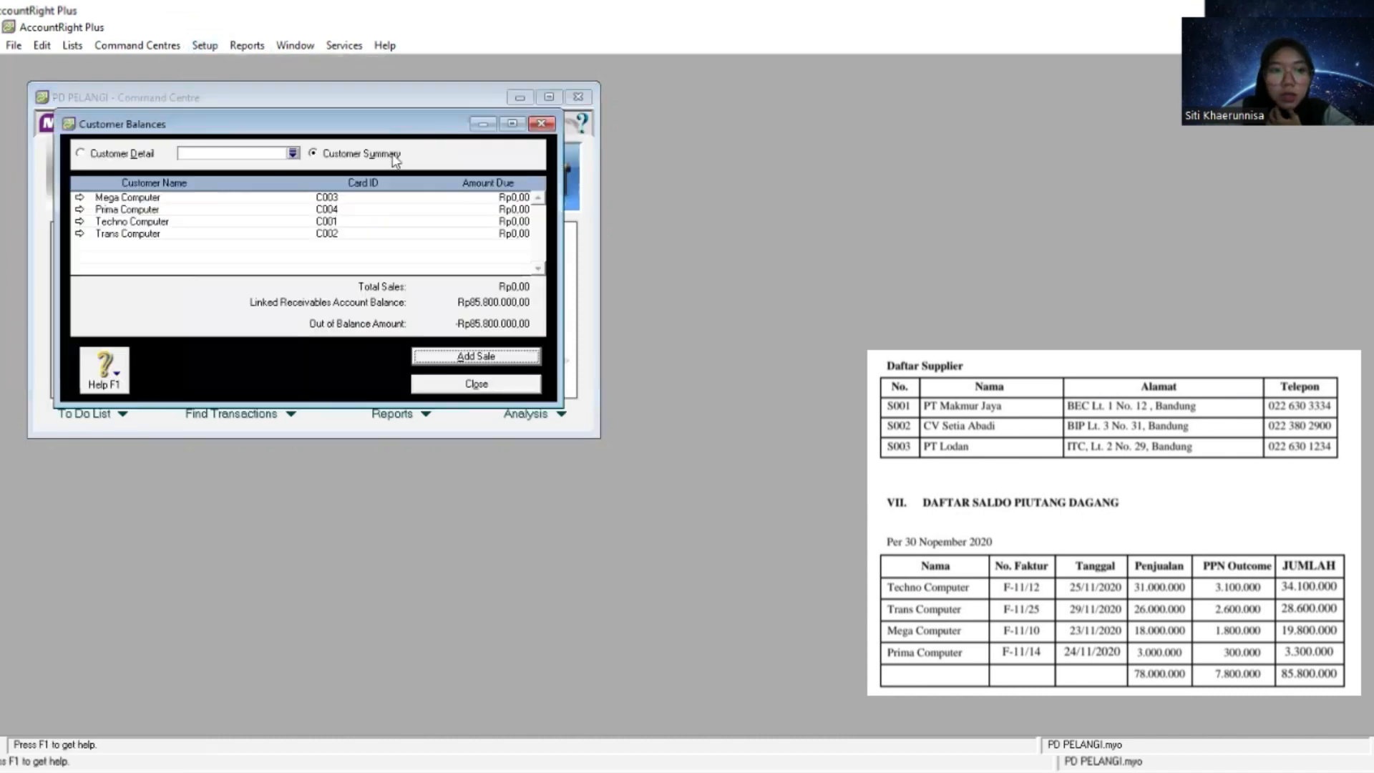
{"action": "left_click", "coordinate": [448, 356]}
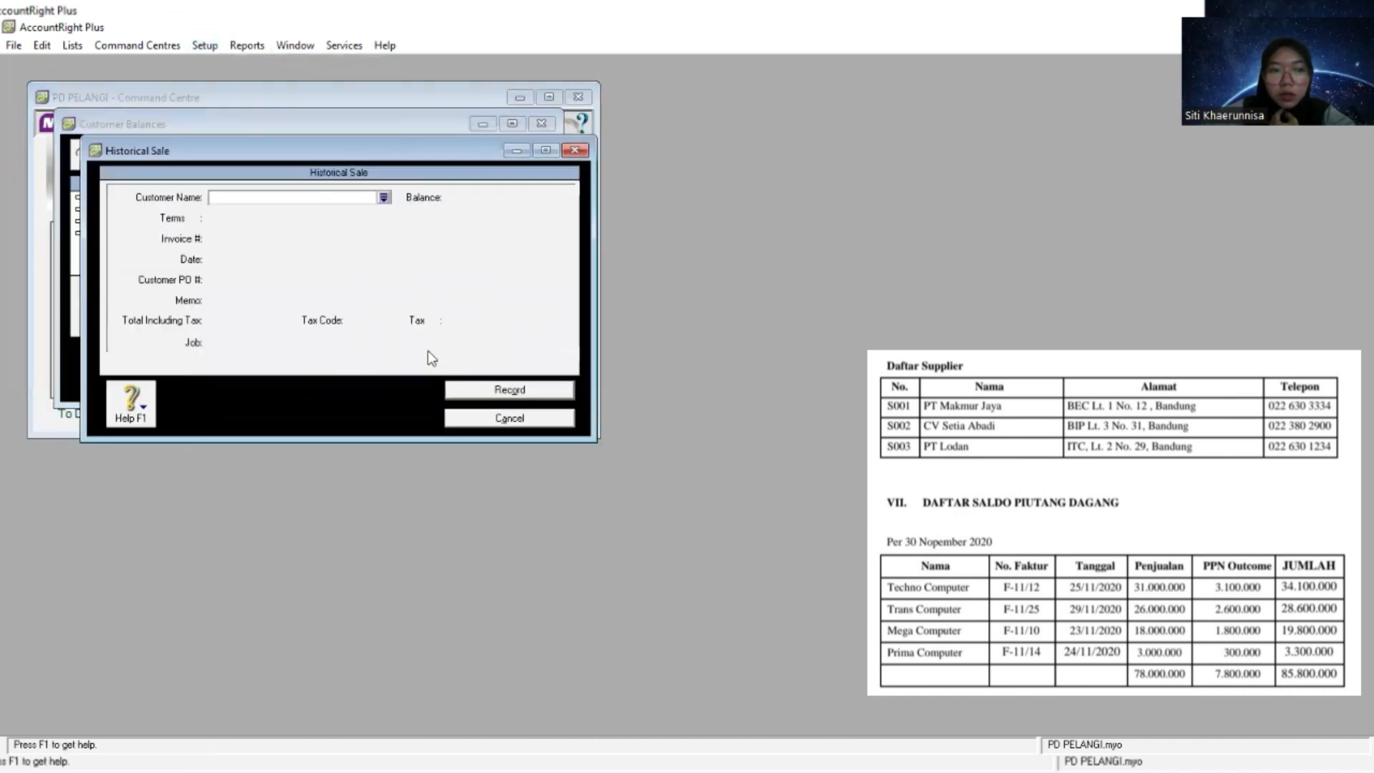
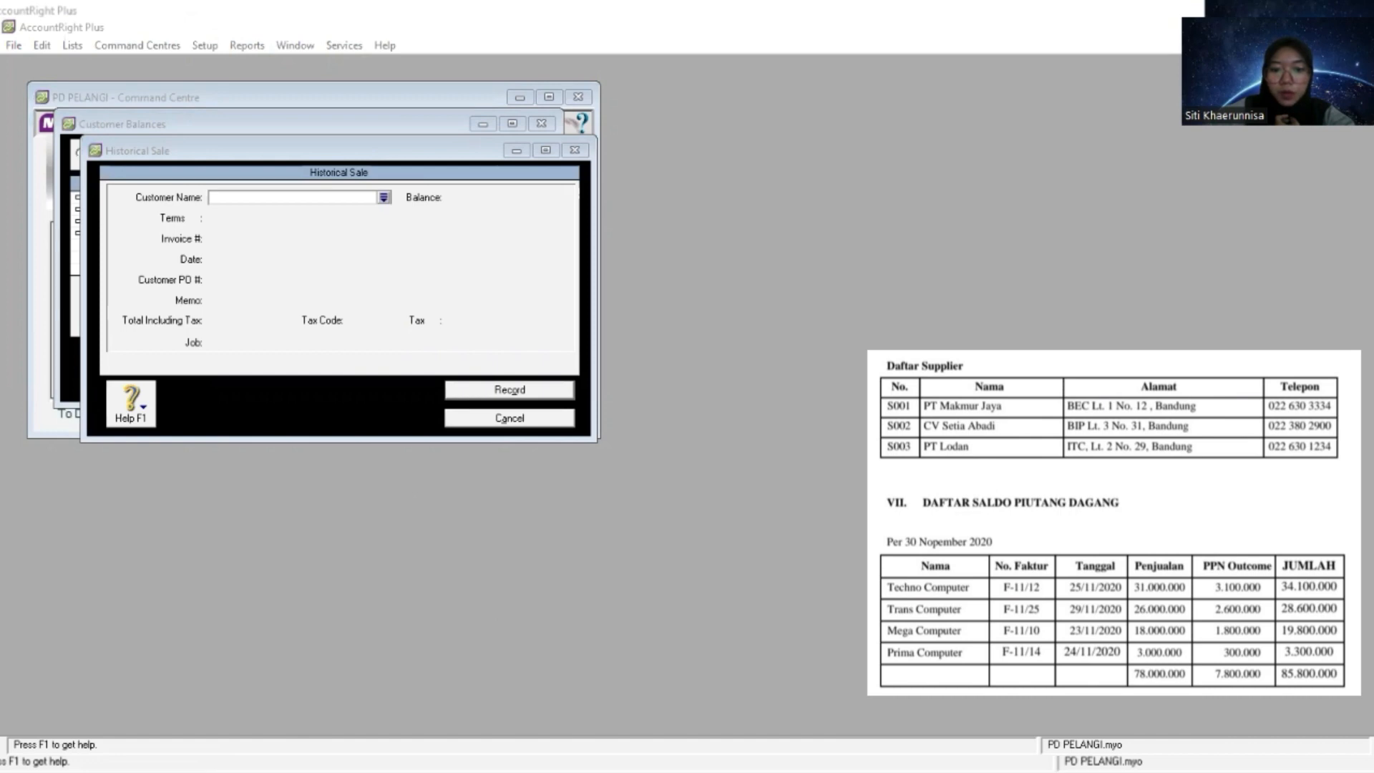
- Paste Techno Computer as the customer of the historical sale
{"action": "left_click", "coordinate": [277, 196]}
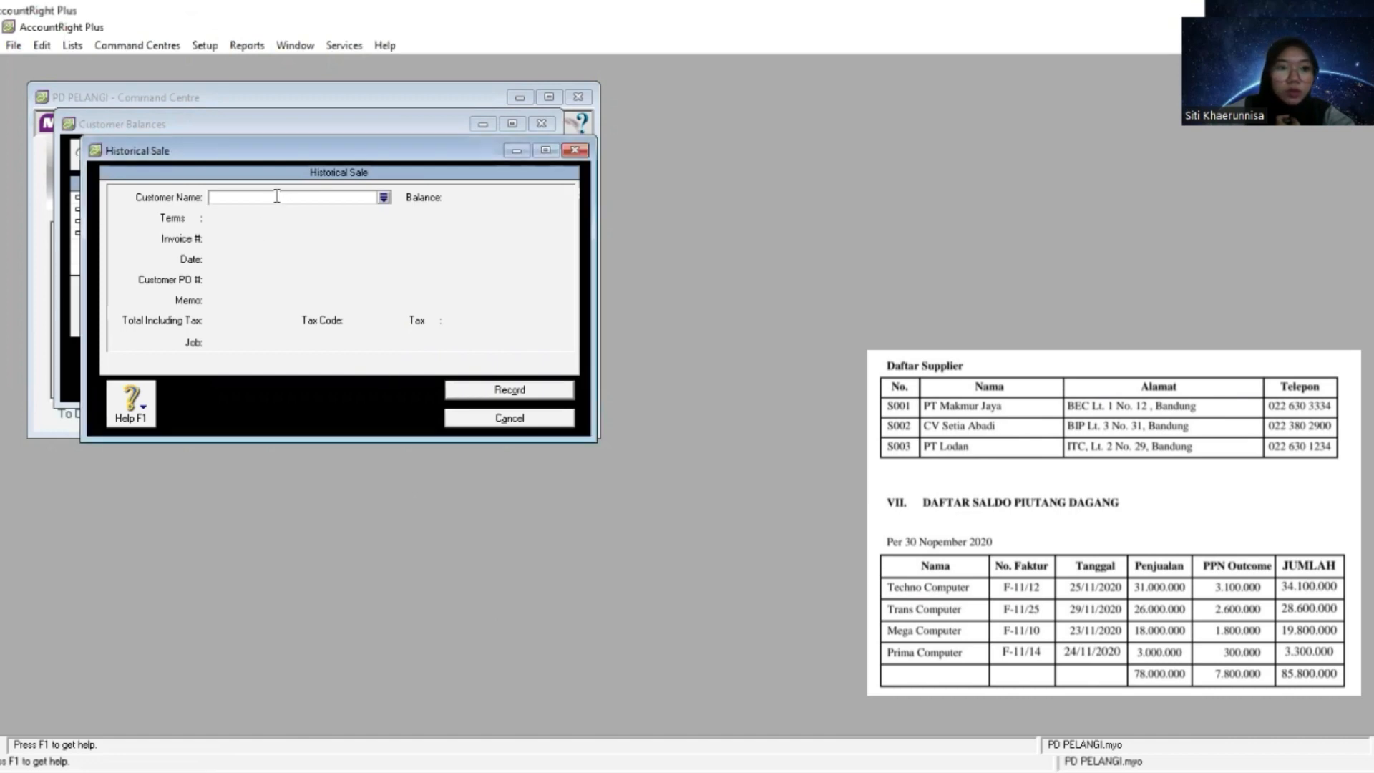
{"action": "right_click", "coordinate": [275, 196]}
{"action": "left_click", "coordinate": [342, 283]}
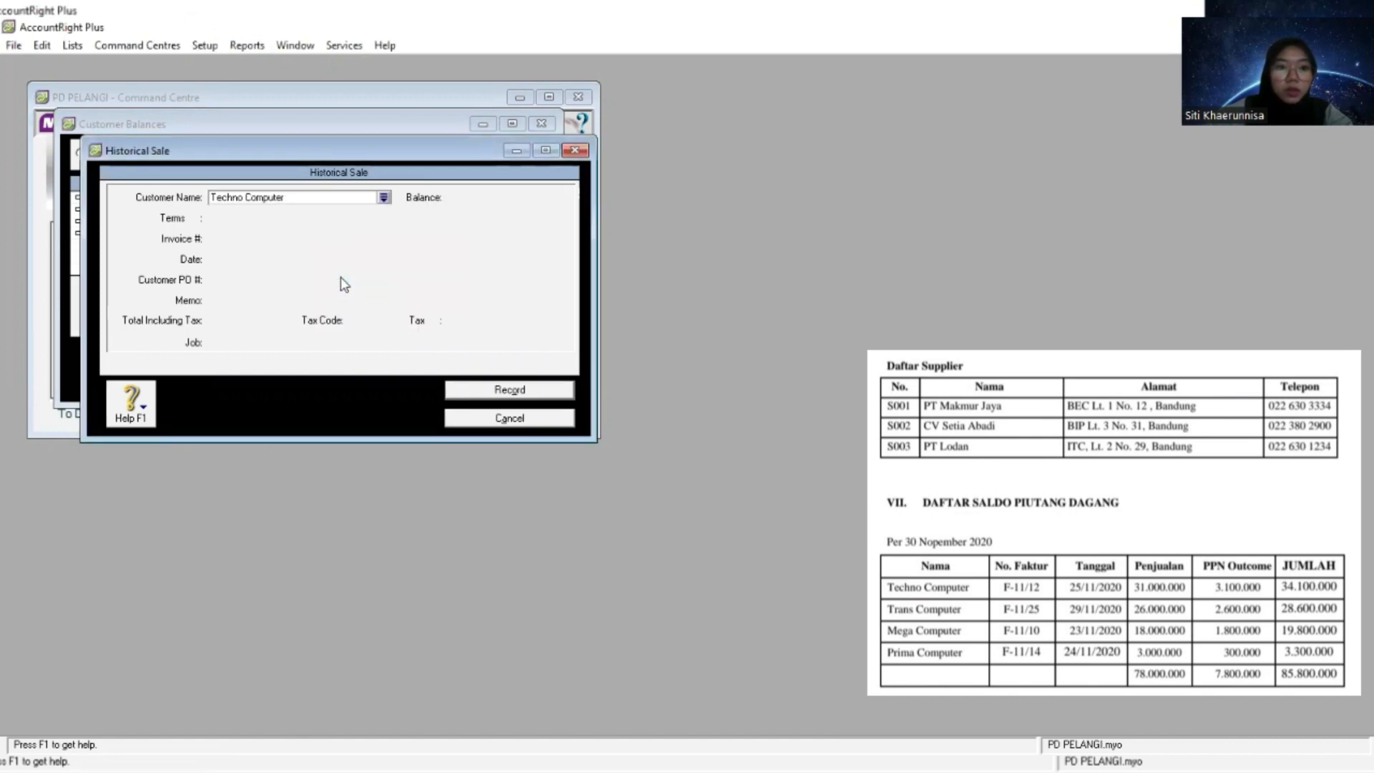
{"action": "key", "text": "Tab"}
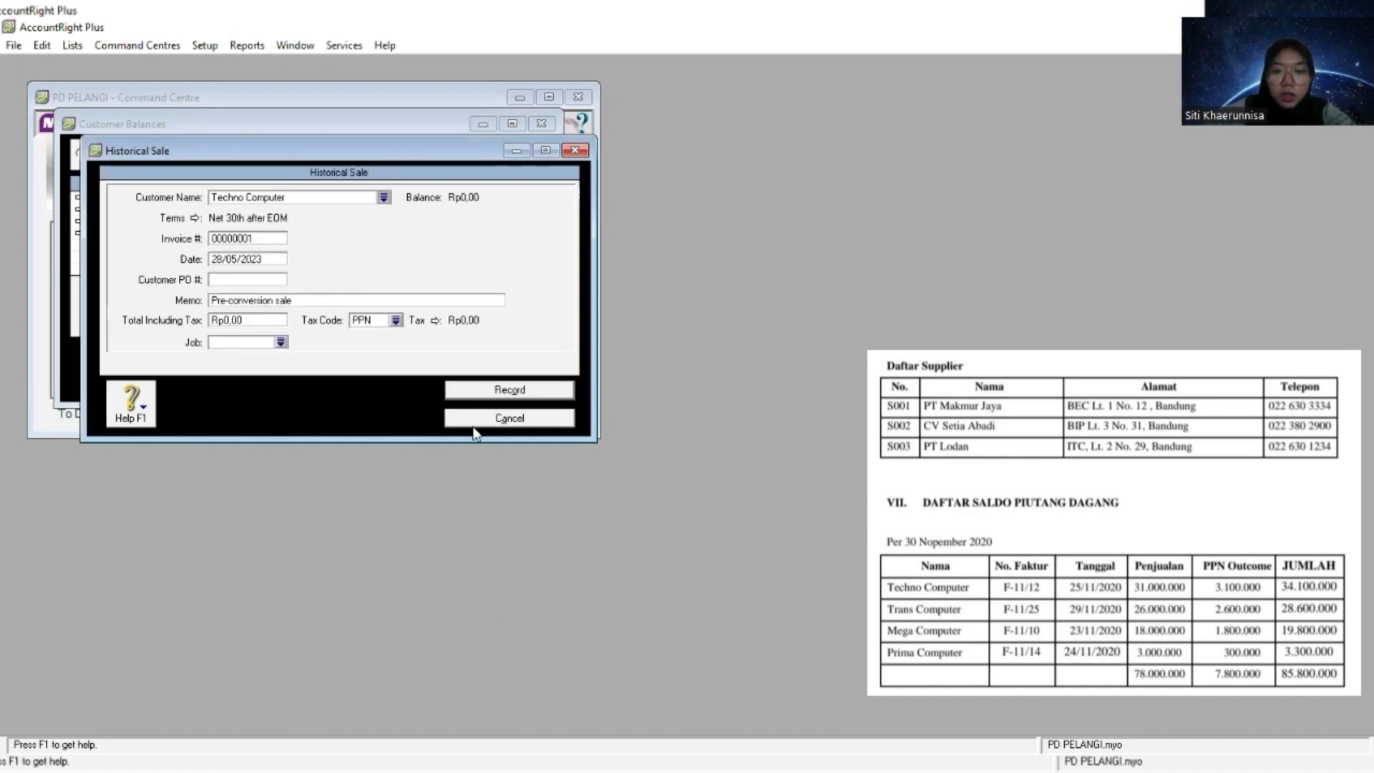
- Set the credit terms of Techno Computer's historical sale to C.O.D
{"action": "left_click", "coordinate": [195, 219]}
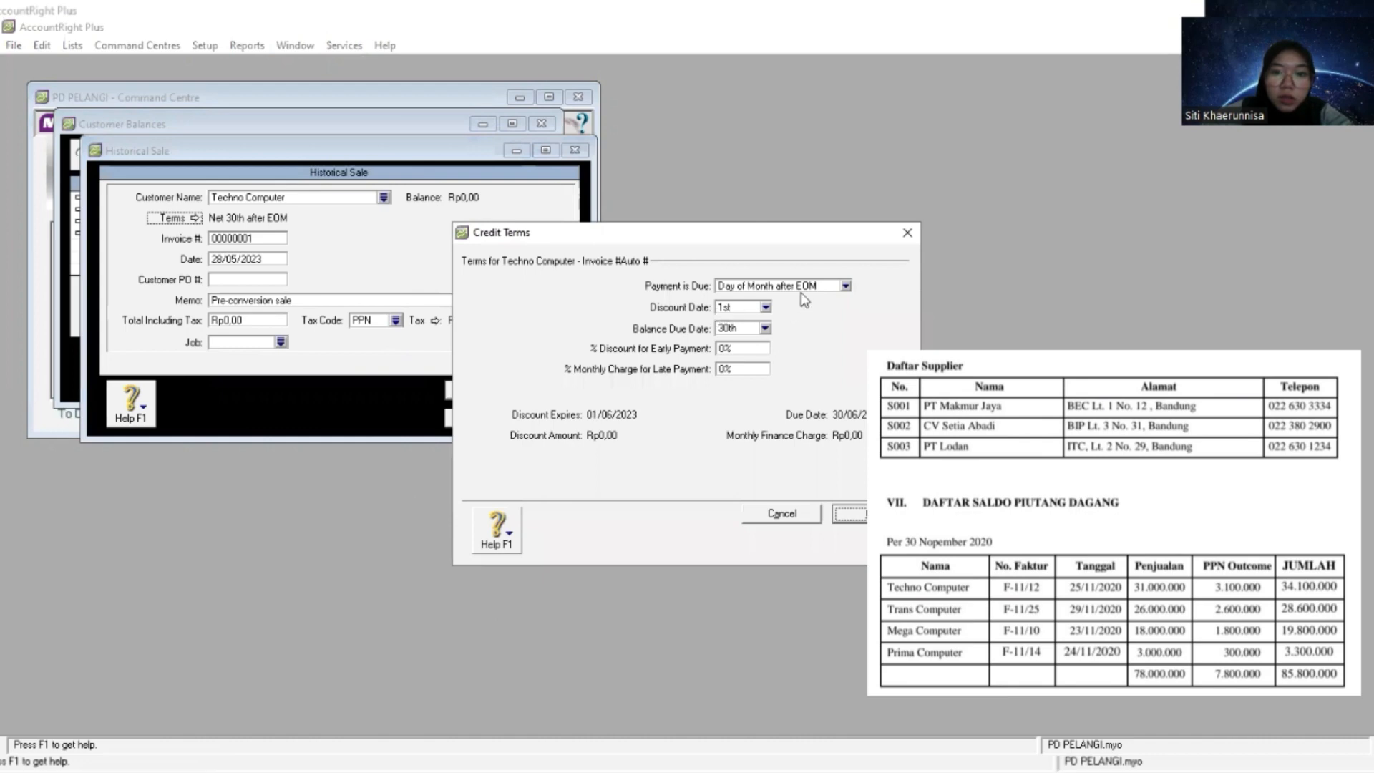
{"action": "left_click", "coordinate": [846, 286]}
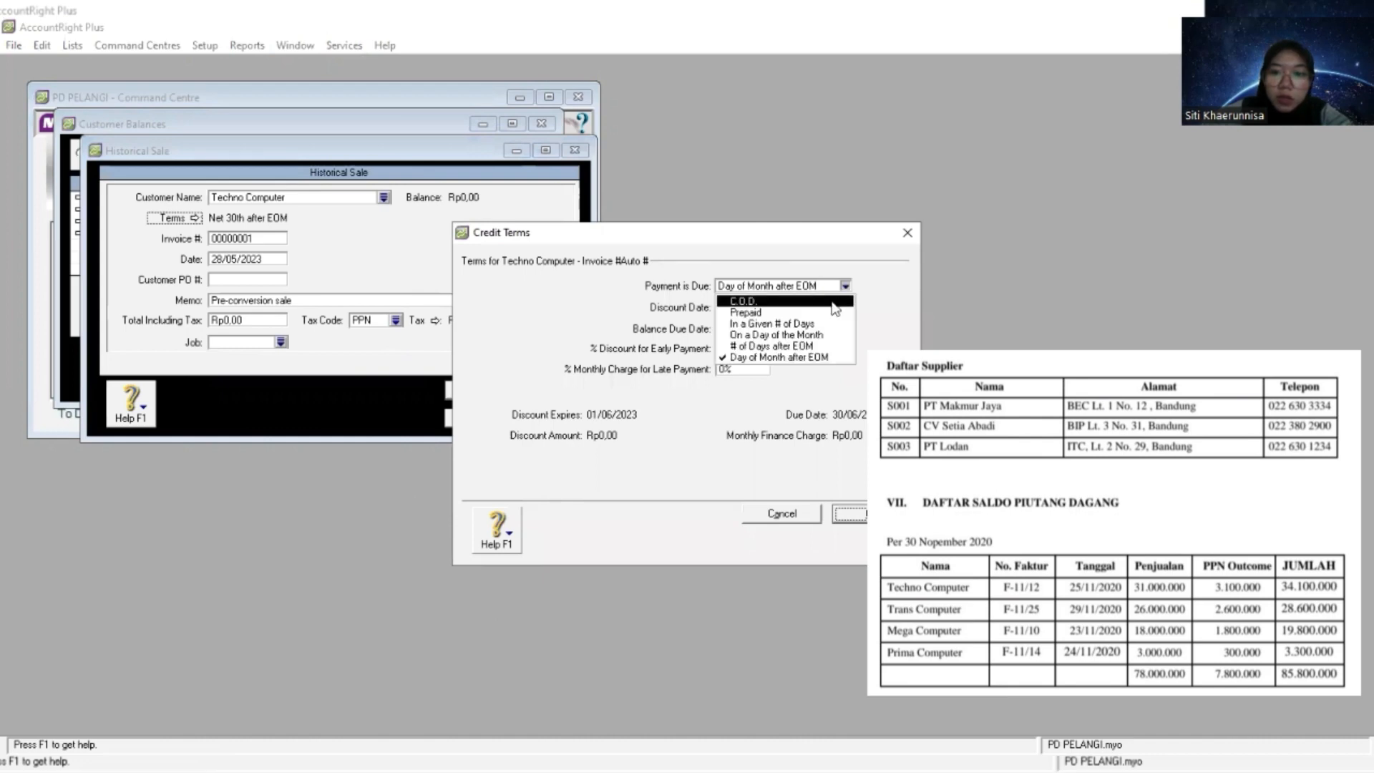
{"action": "left_click", "coordinate": [763, 302]}
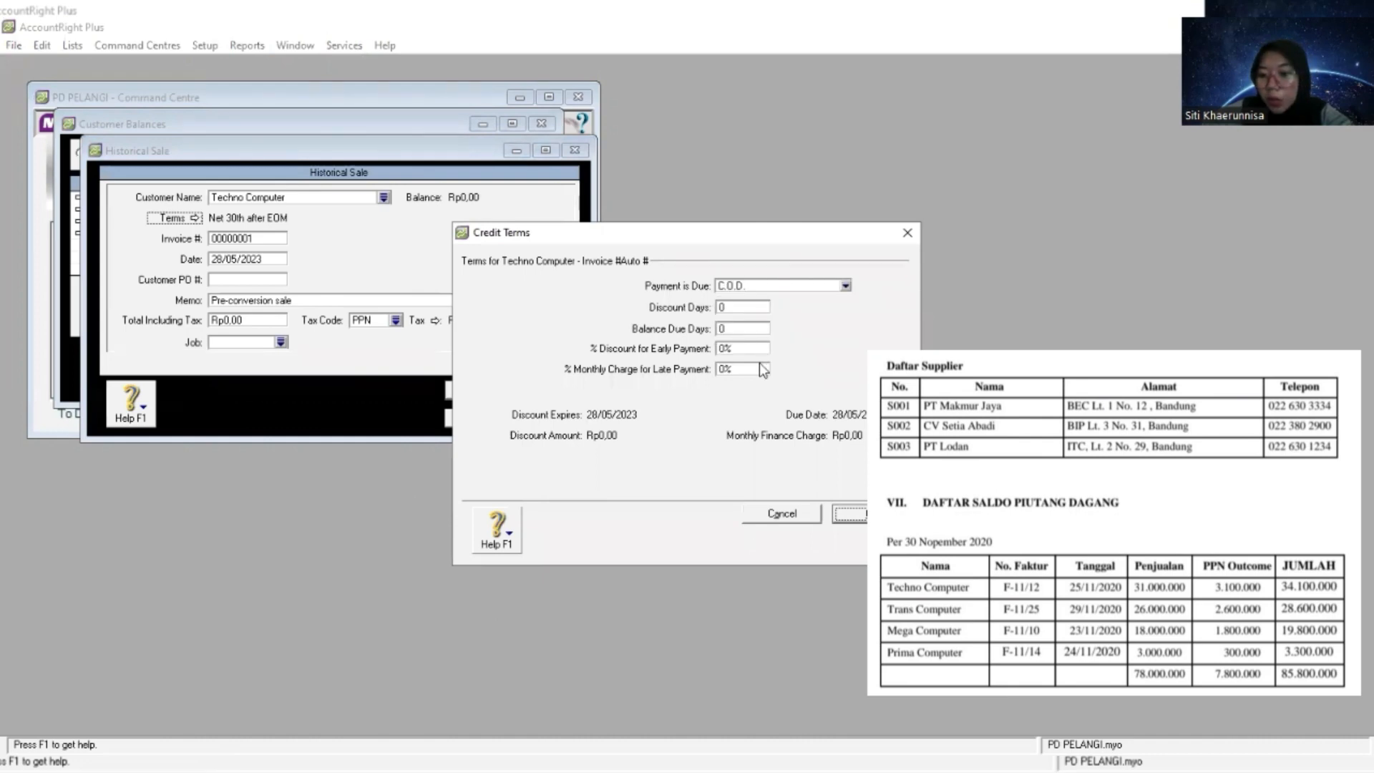
{"action": "left_click", "coordinate": [850, 514]}
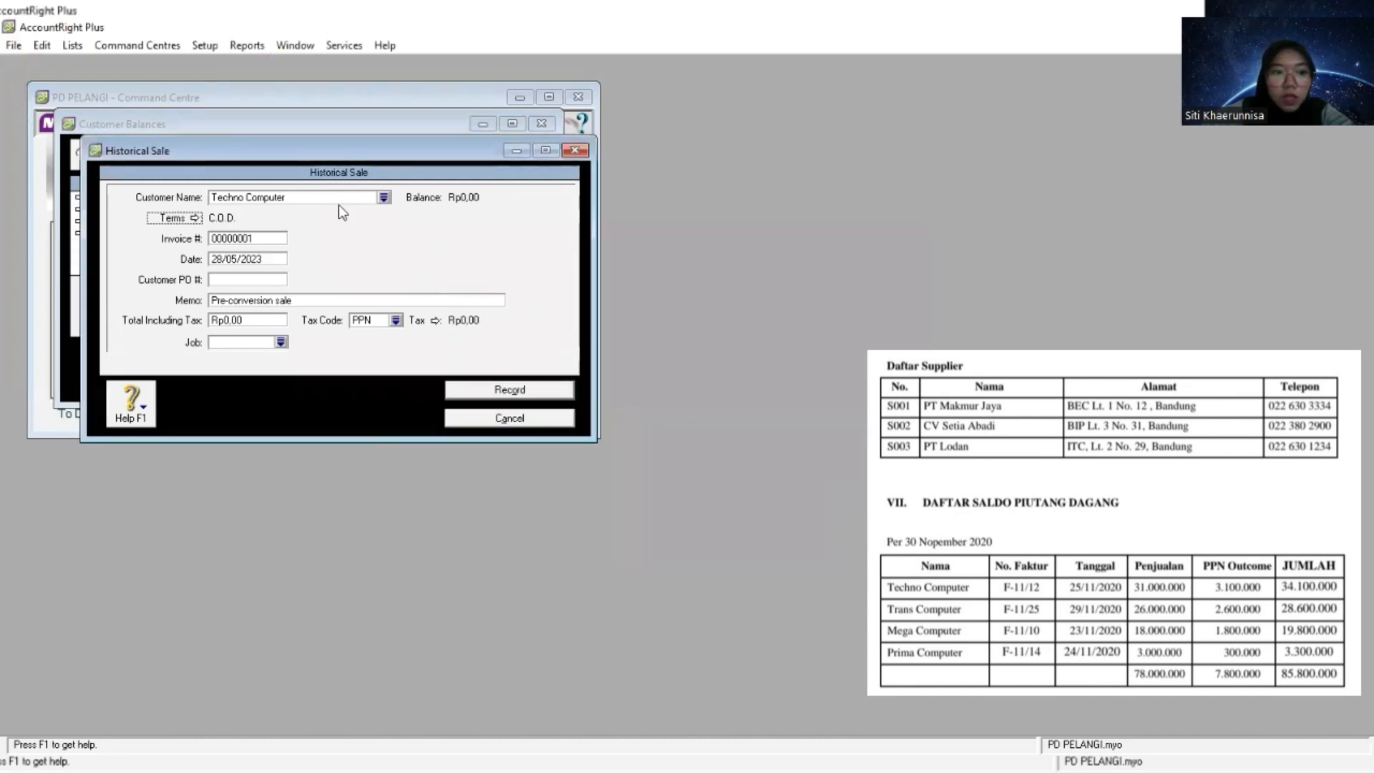
- Replace the automatic invoice number with F-11/12, copied from the receivables list
{"action": "key", "text": "Tab"}
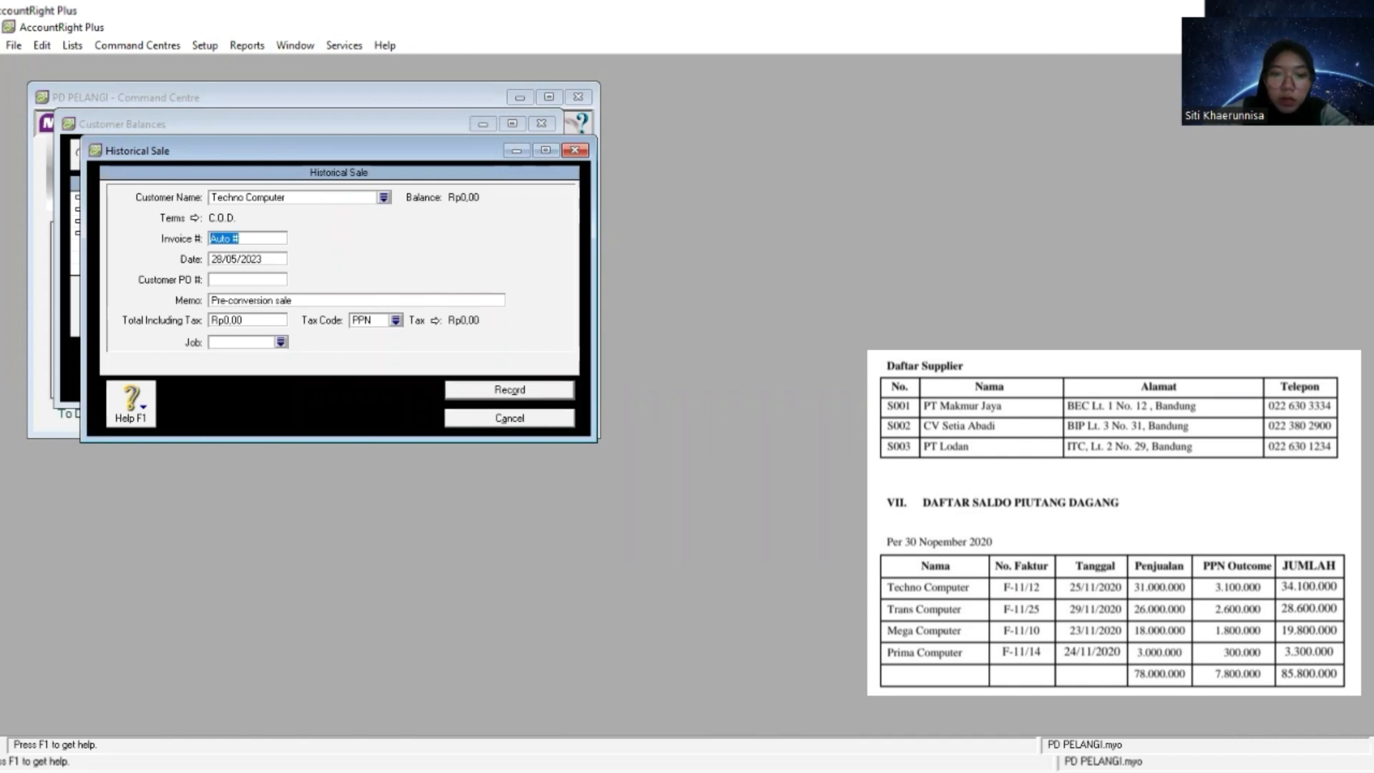
{"action": "key", "text": "alt+Tab"}
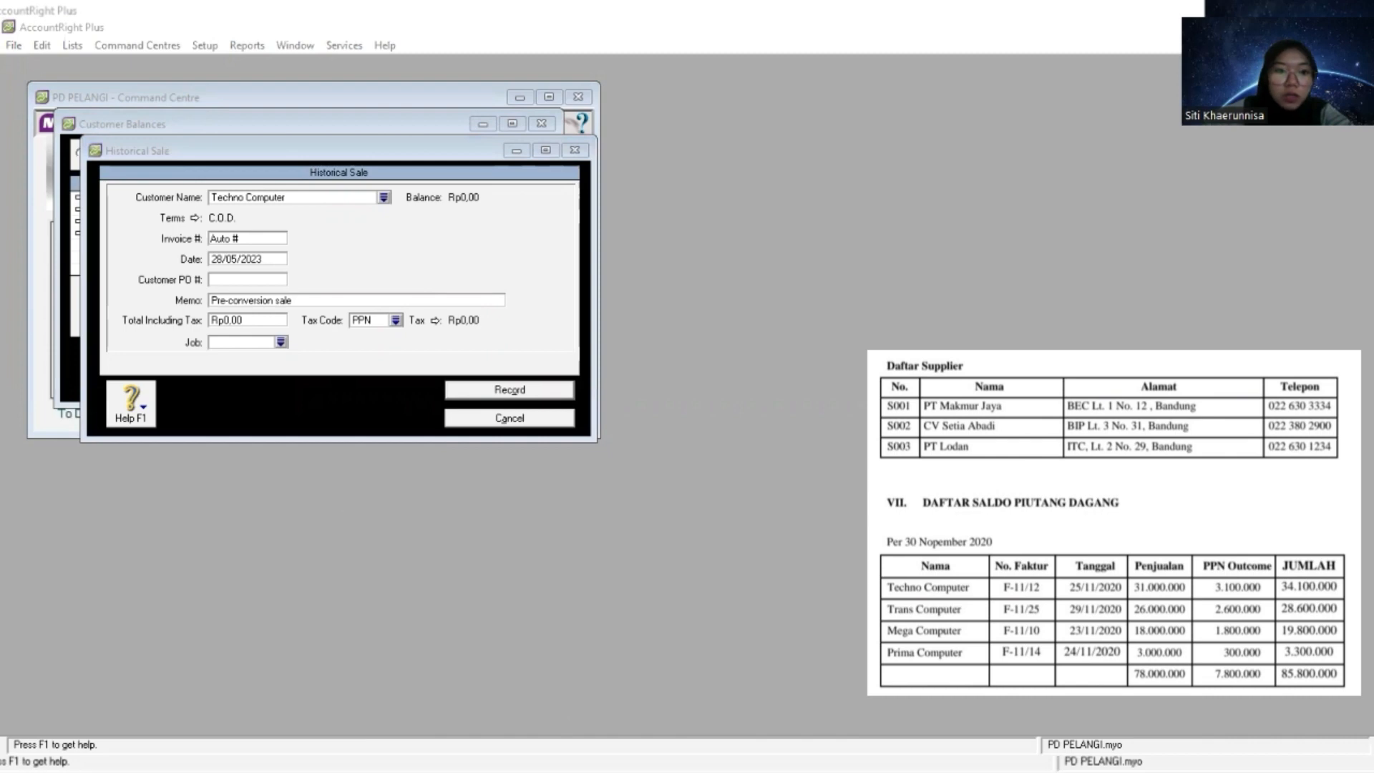
{"action": "left_click", "coordinate": [266, 237]}
{"action": "right_click", "coordinate": [265, 238]}
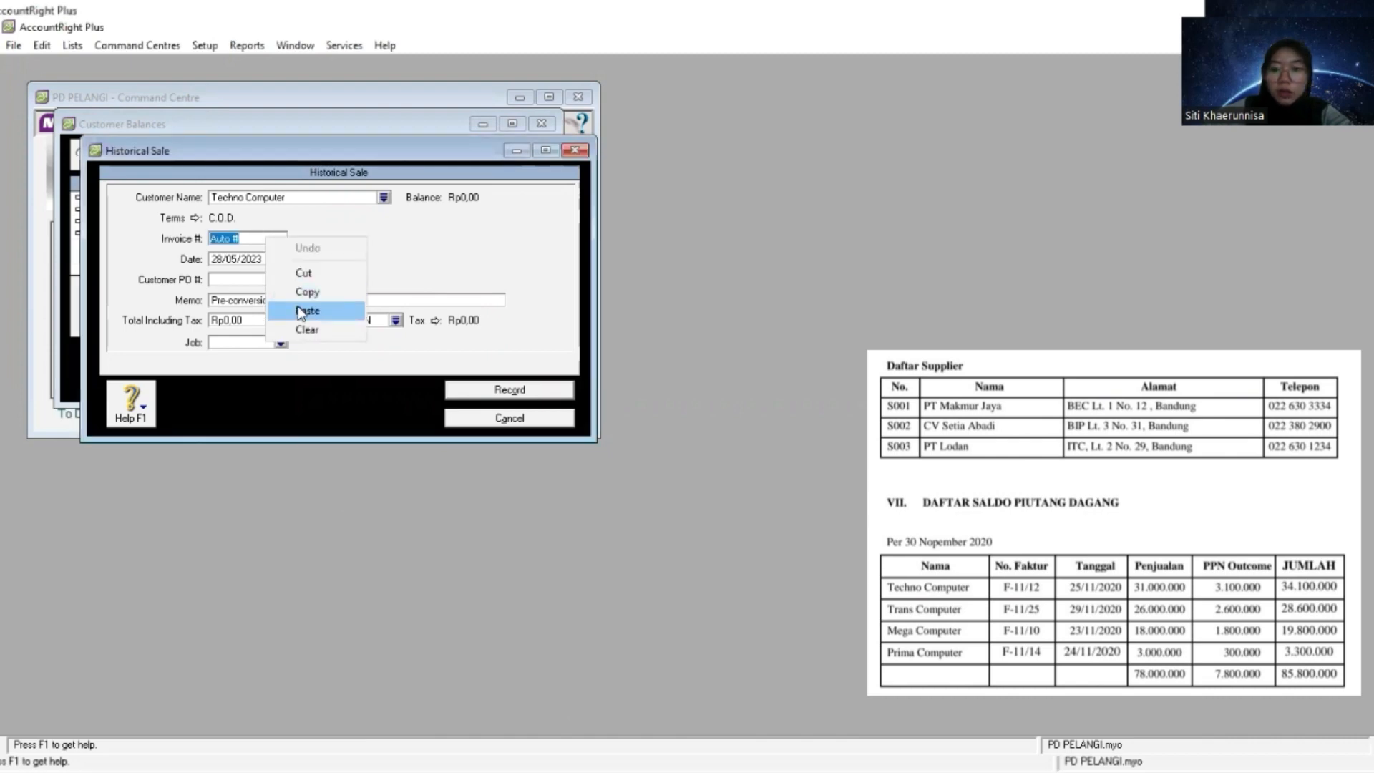
{"action": "left_click", "coordinate": [300, 309]}
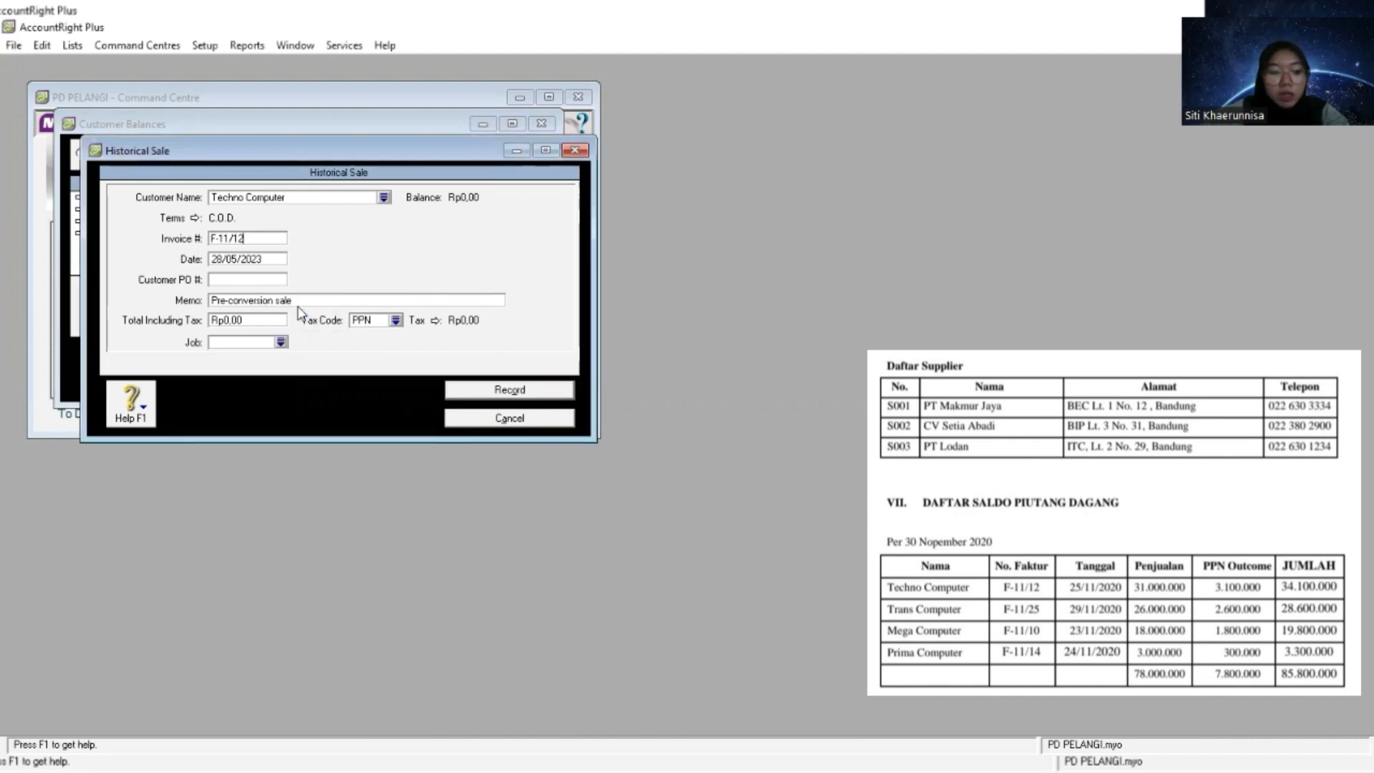
- Set the date of Techno Computer's historical sale to 1/12/2020
{"action": "key", "text": "Tab"}
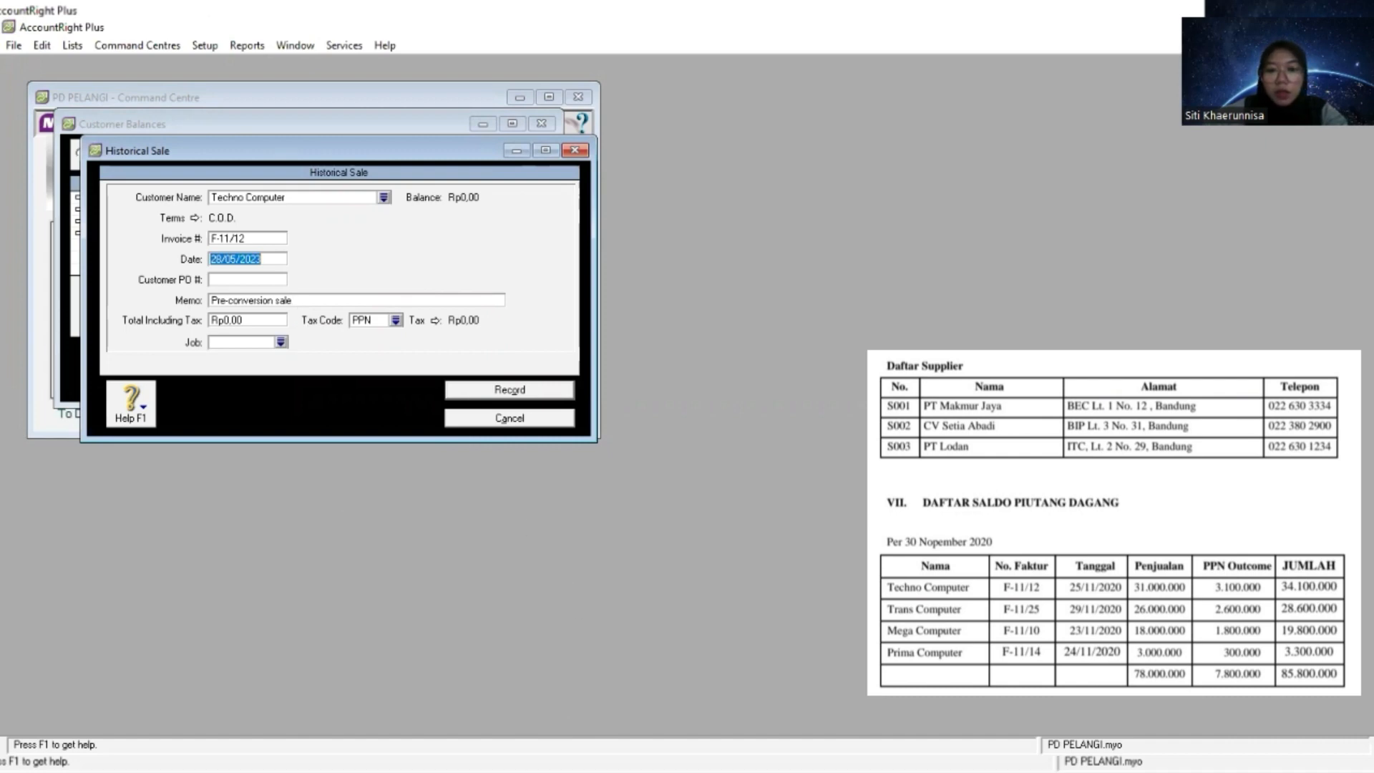
{"action": "key", "text": "alt+Tab"}
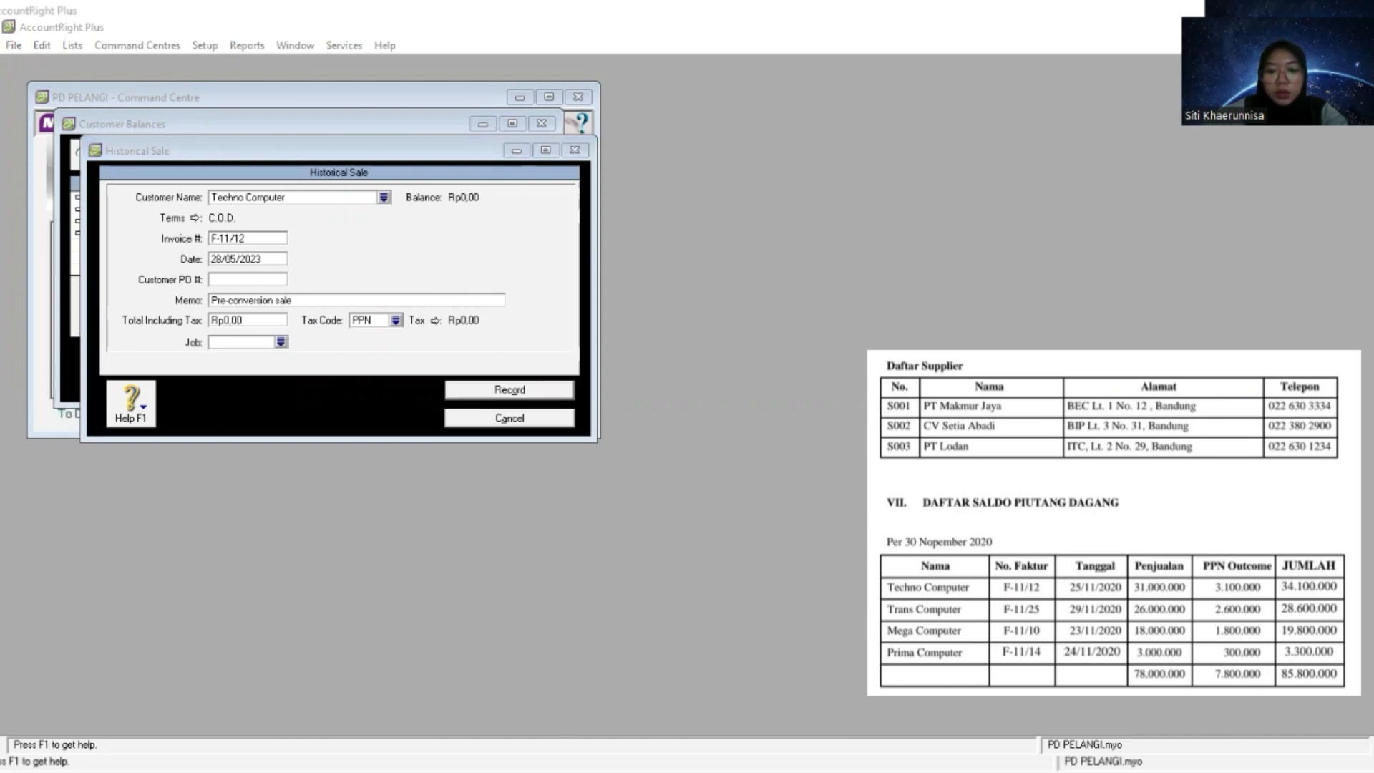
{"action": "left_click", "coordinate": [560, 444]}
{"action": "key", "text": "BackSpace"}
{"action": "type", "text": "1/1"}
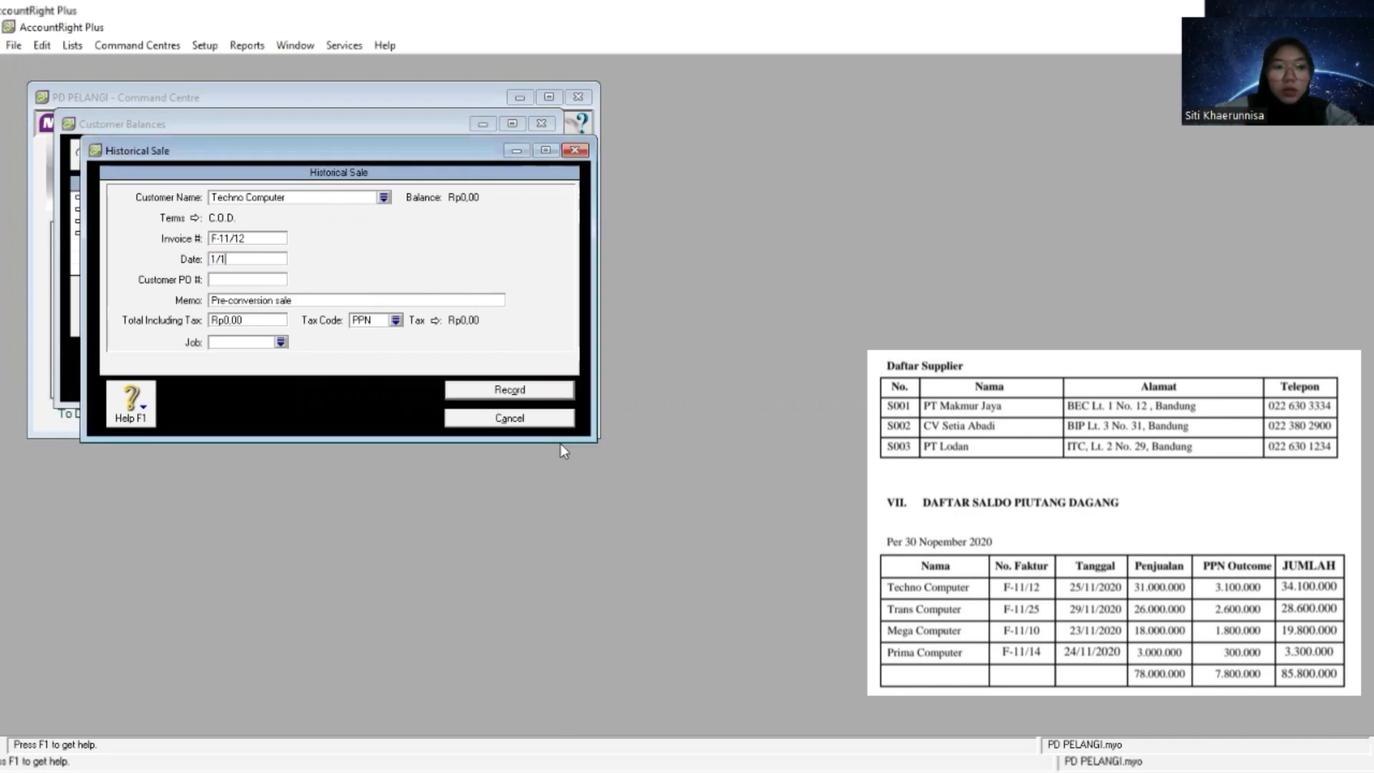
{"action": "type", "text": "2/202"}
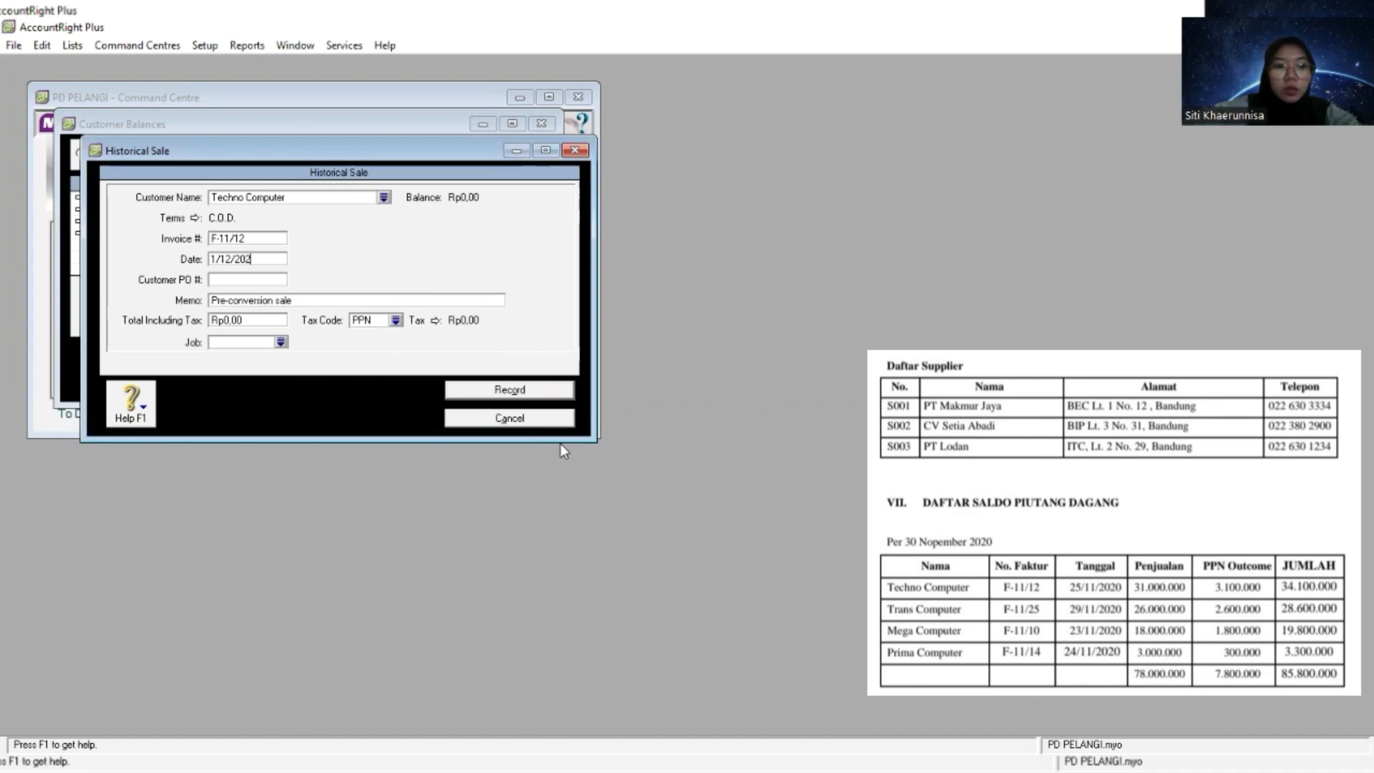
{"action": "type", "text": "0"}
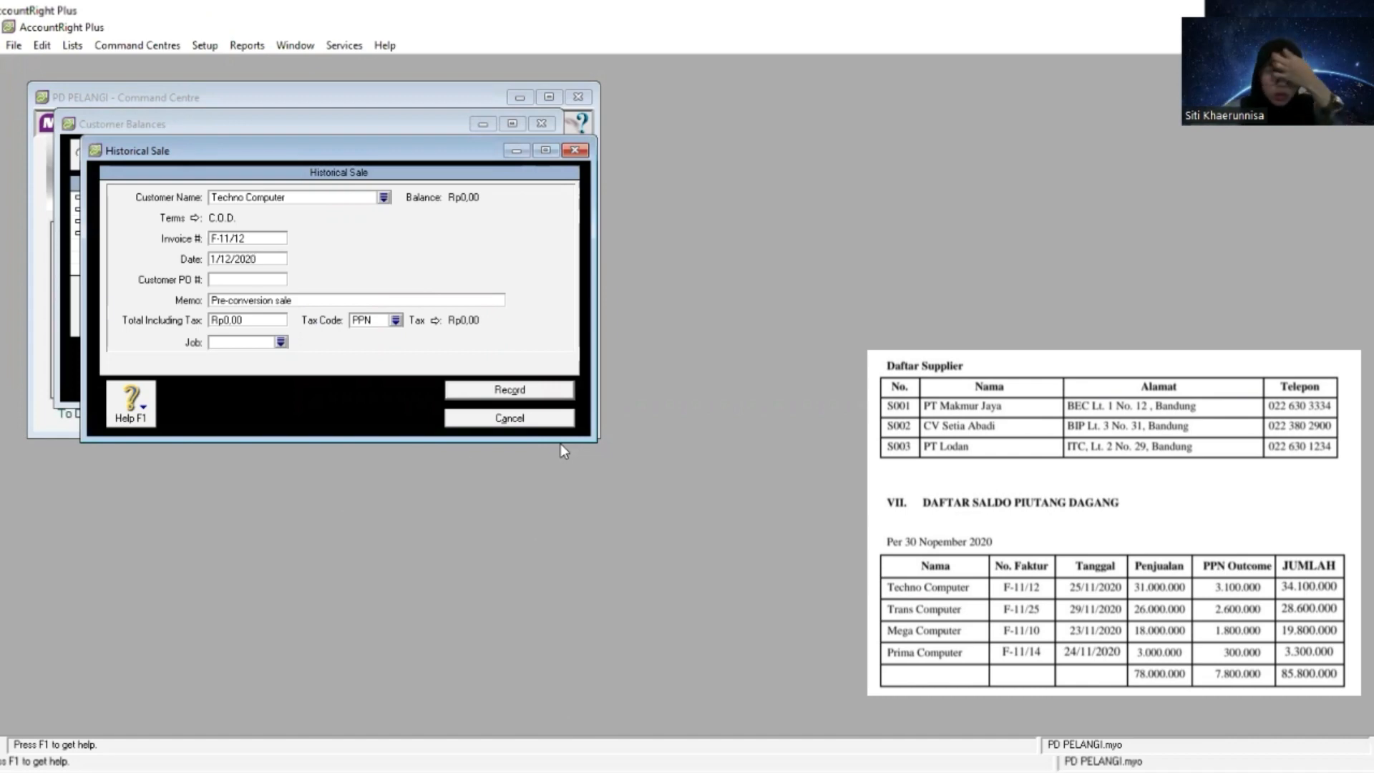
{"action": "key", "text": "Tab"}
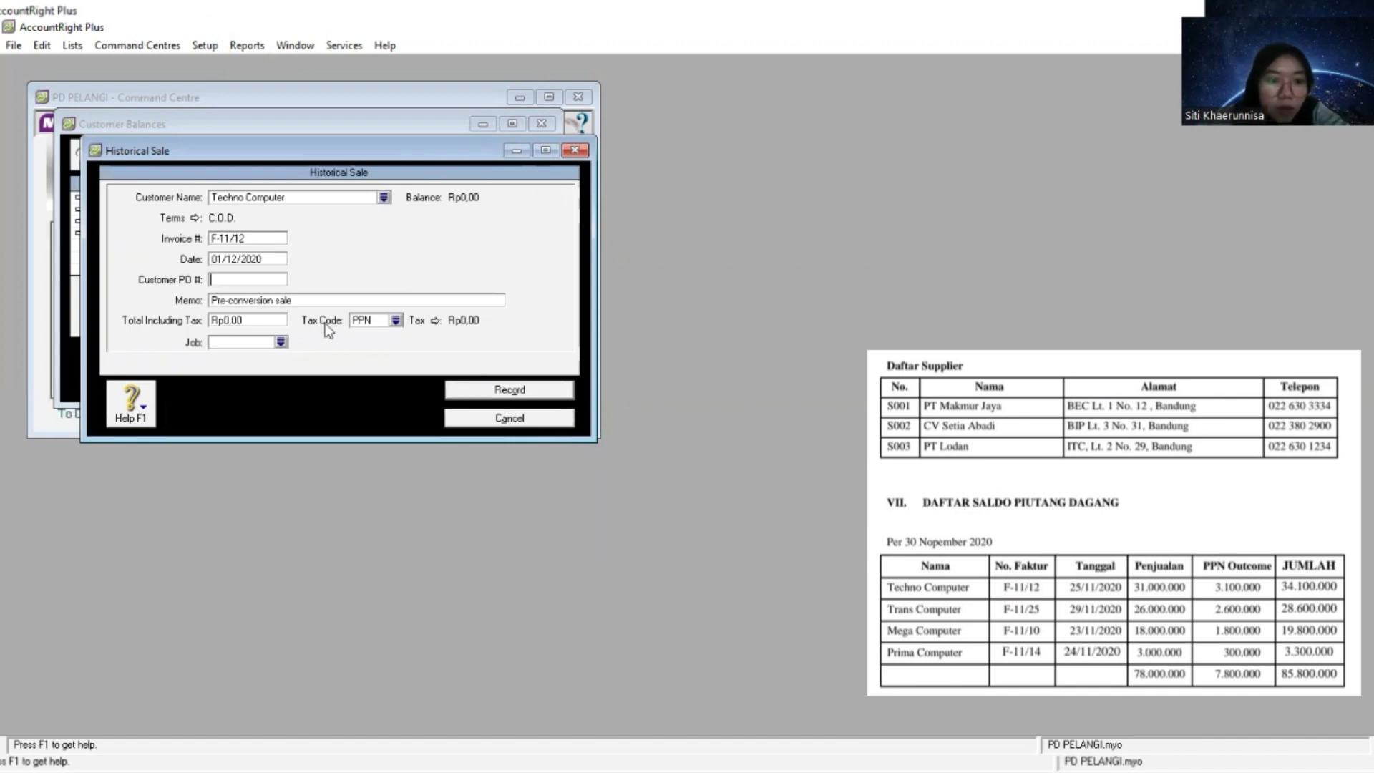
- Replace the sale's default memo with "Saldo Awal Piutang"
{"action": "key", "text": "Tab"}
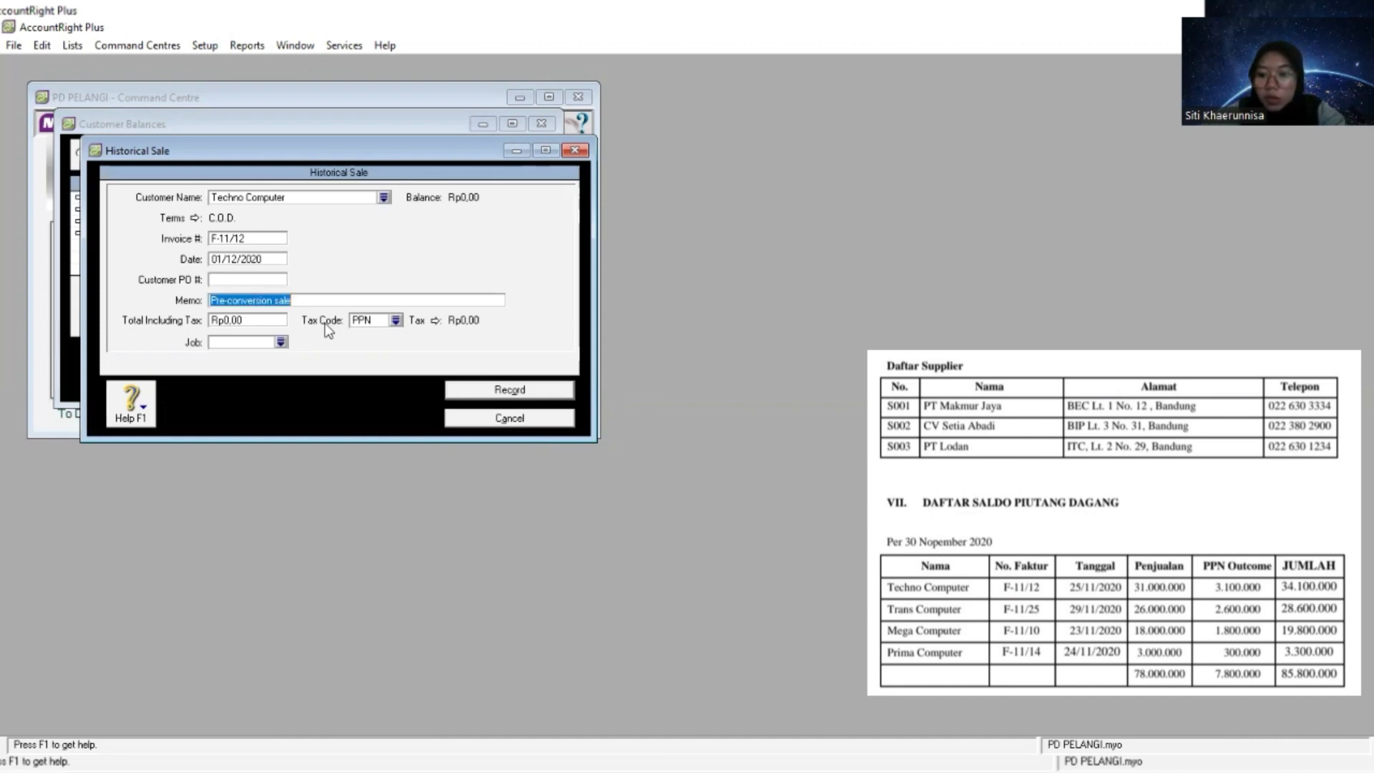
{"action": "type", "text": "Sal"}
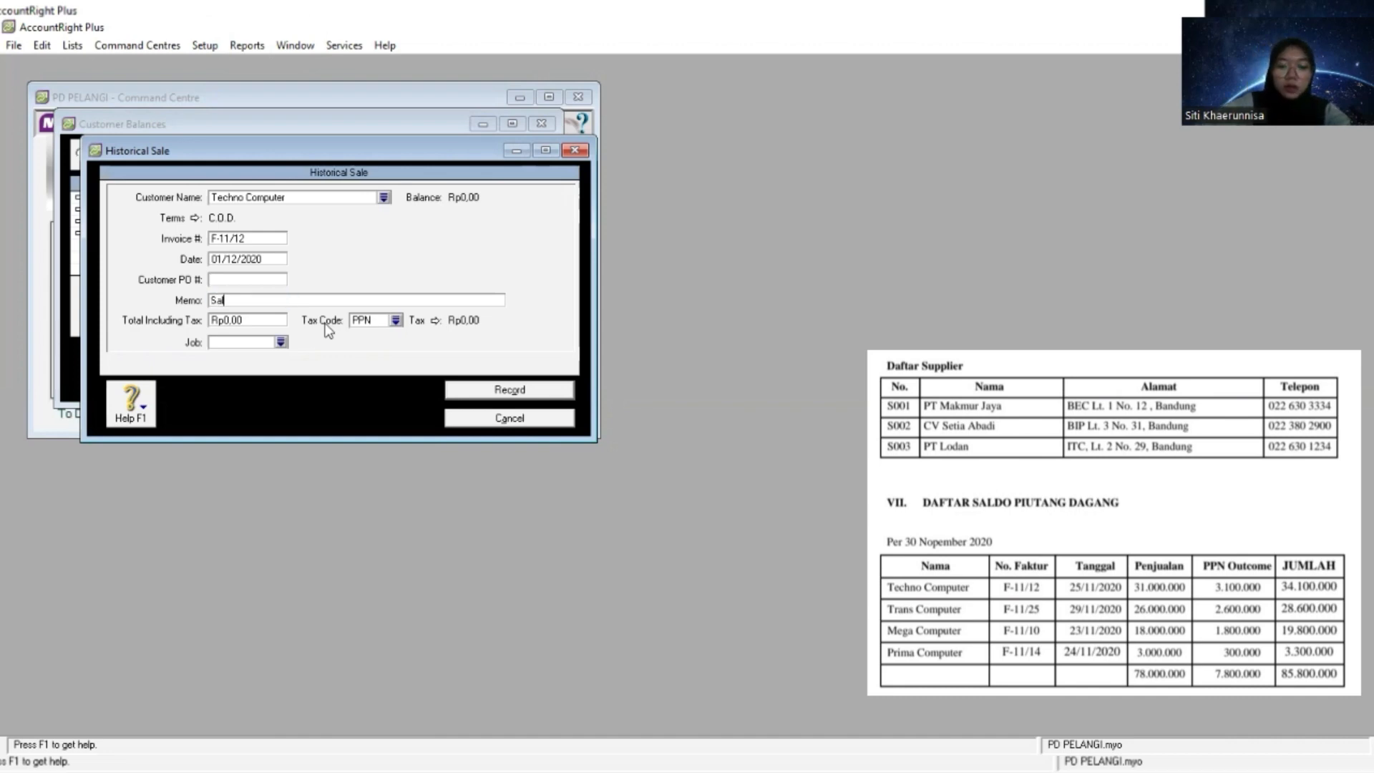
{"action": "type", "text": "do Awal Piutang"}
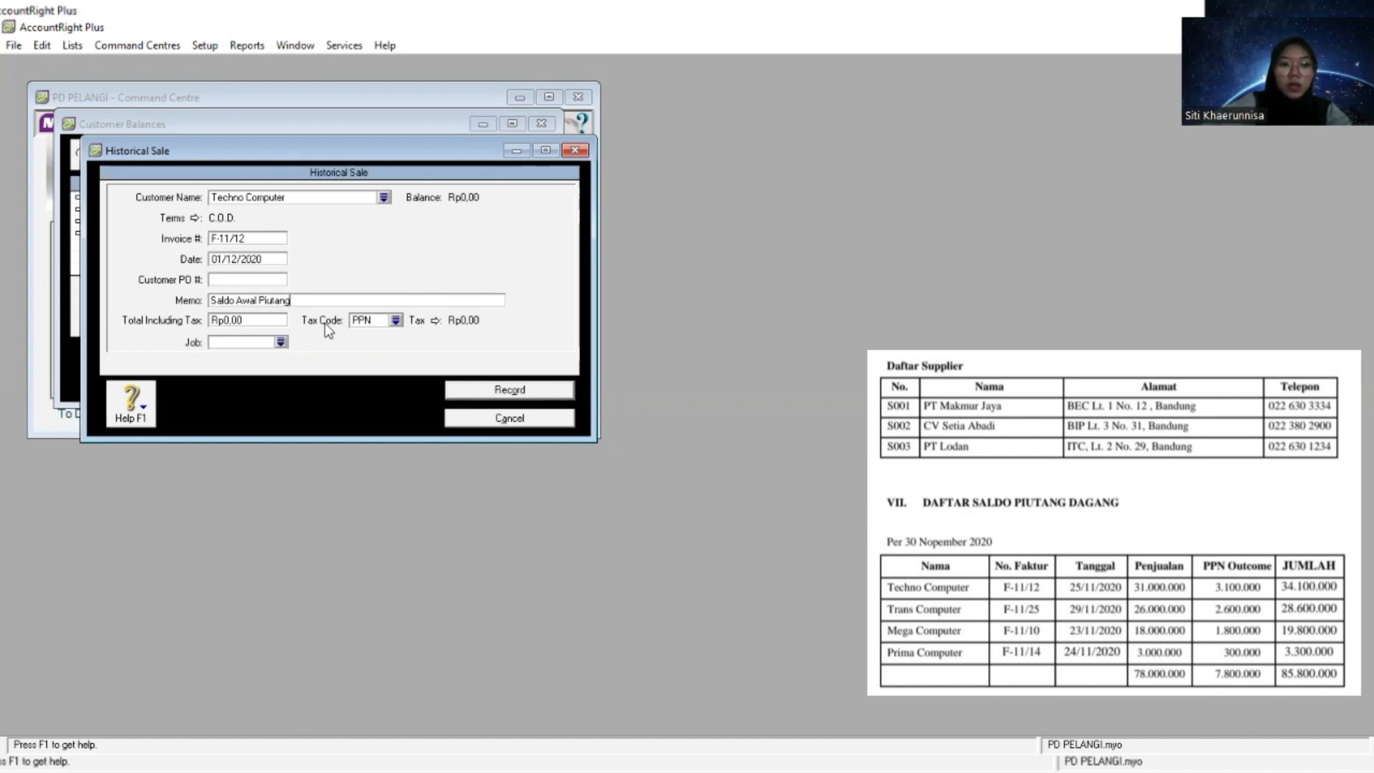
- Copy Techno Computer's total of 34.100.000 from the receivables list into the sale's total including tax
{"action": "key", "text": "Tab"}
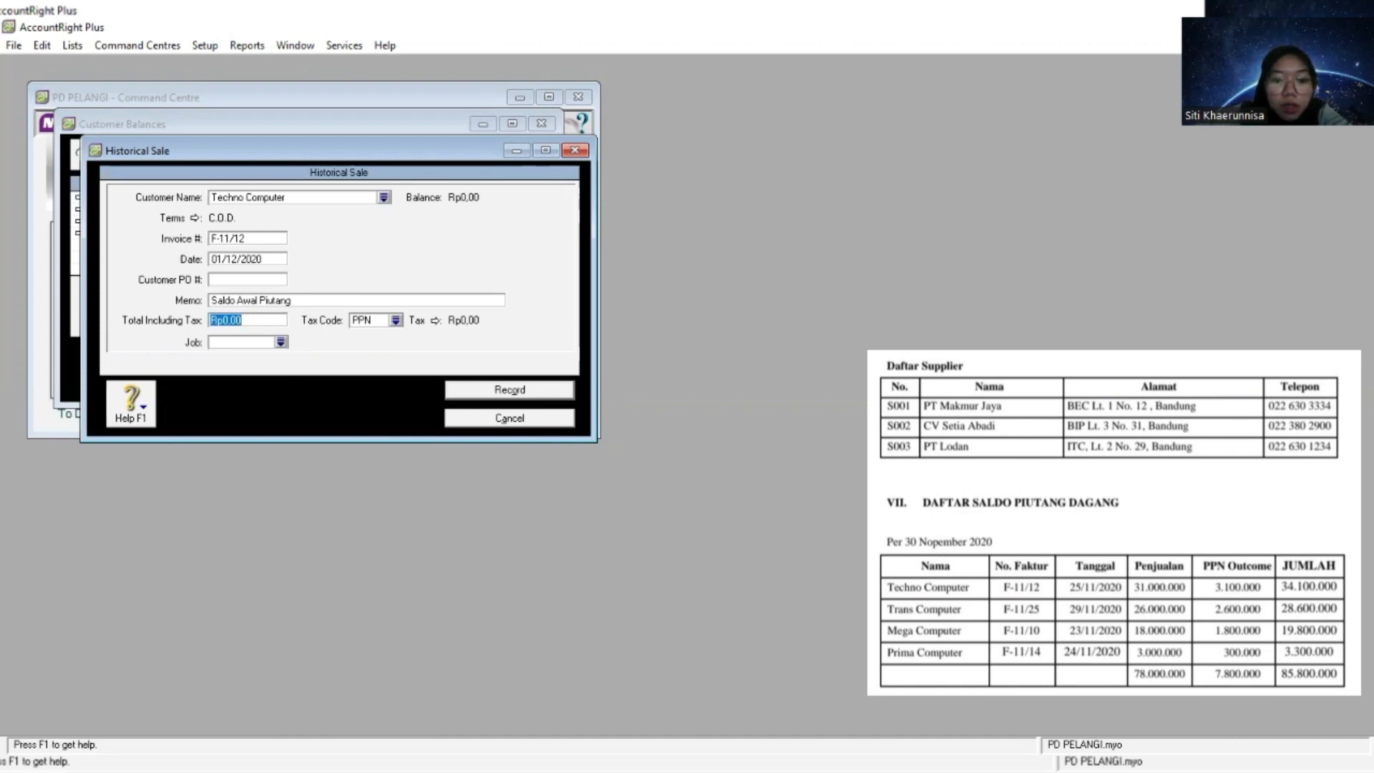
{"action": "key", "text": "alt+Tab"}
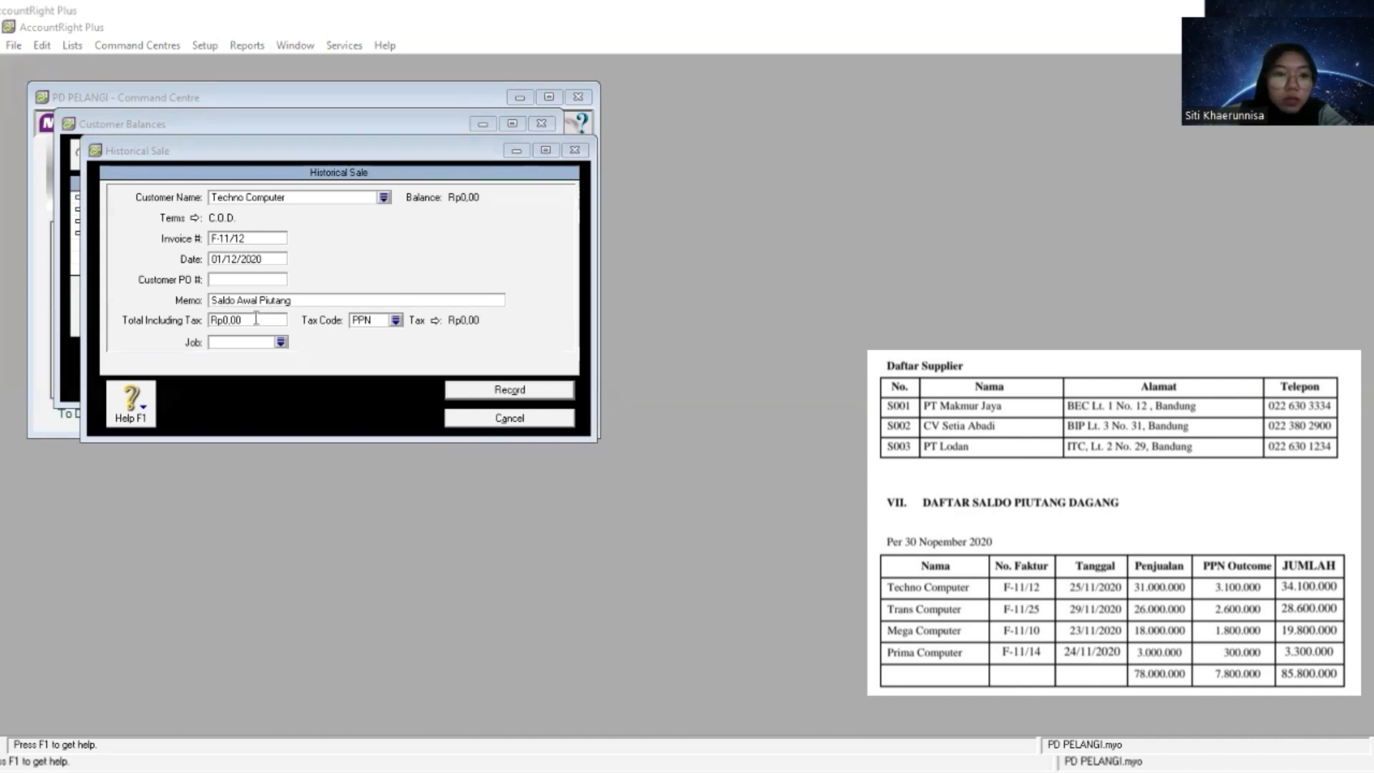
{"action": "left_click", "coordinate": [489, 435]}
{"action": "right_click", "coordinate": [256, 320]}
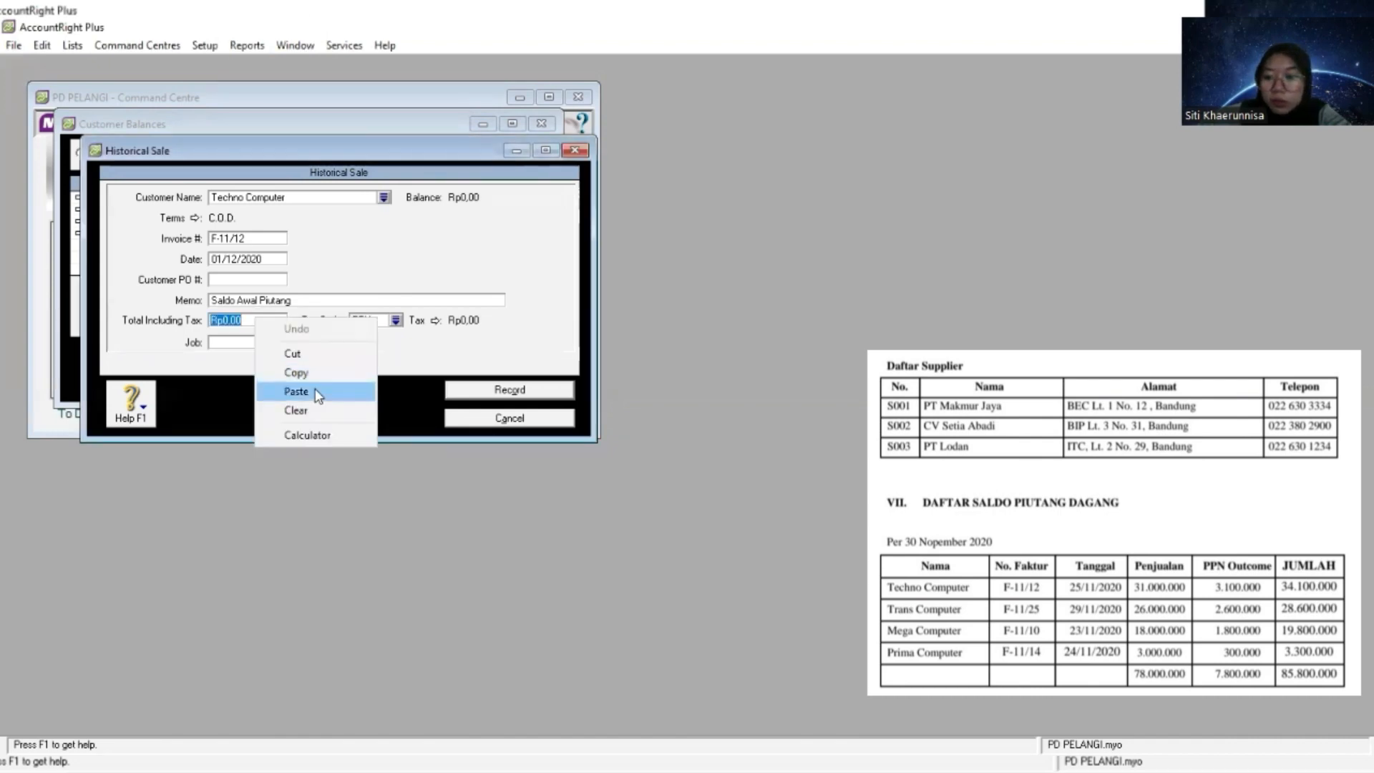
{"action": "left_click", "coordinate": [317, 392]}
{"action": "key", "text": "Tab"}
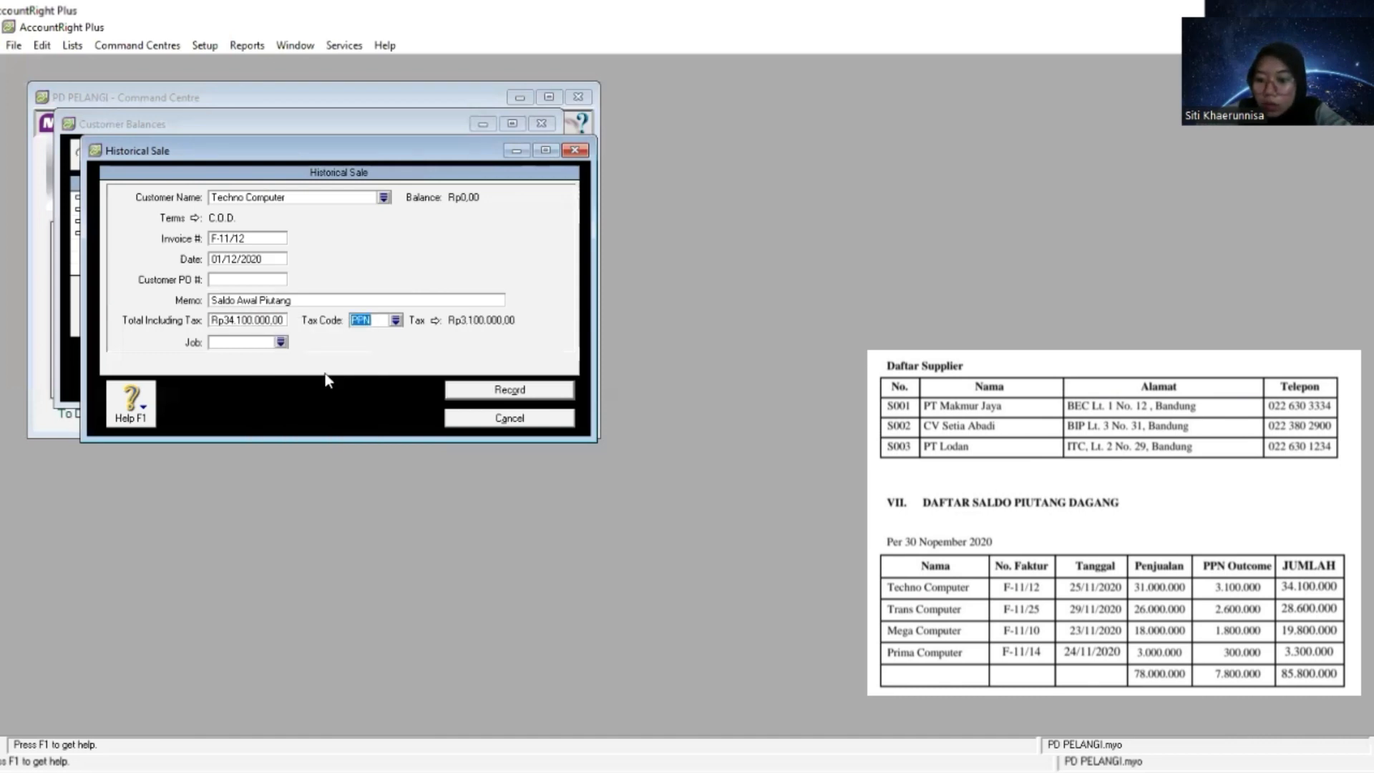
- Change the sale's tax code to N-T, record the historical sale and dismiss the cash-basis reporting note
{"action": "left_click", "coordinate": [395, 320]}
{"action": "left_click", "coordinate": [585, 300]}
{"action": "double_click", "coordinate": [585, 300]}
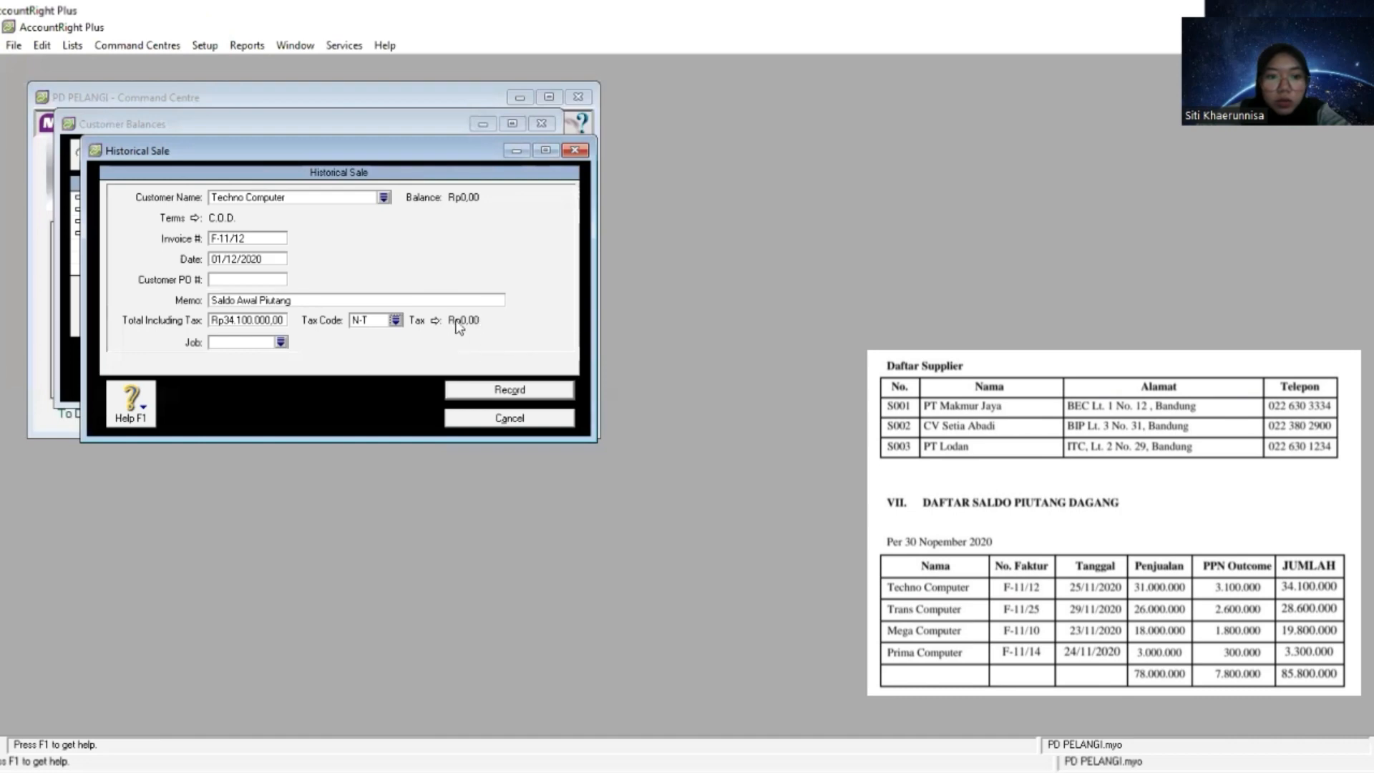
{"action": "left_click", "coordinate": [504, 390]}
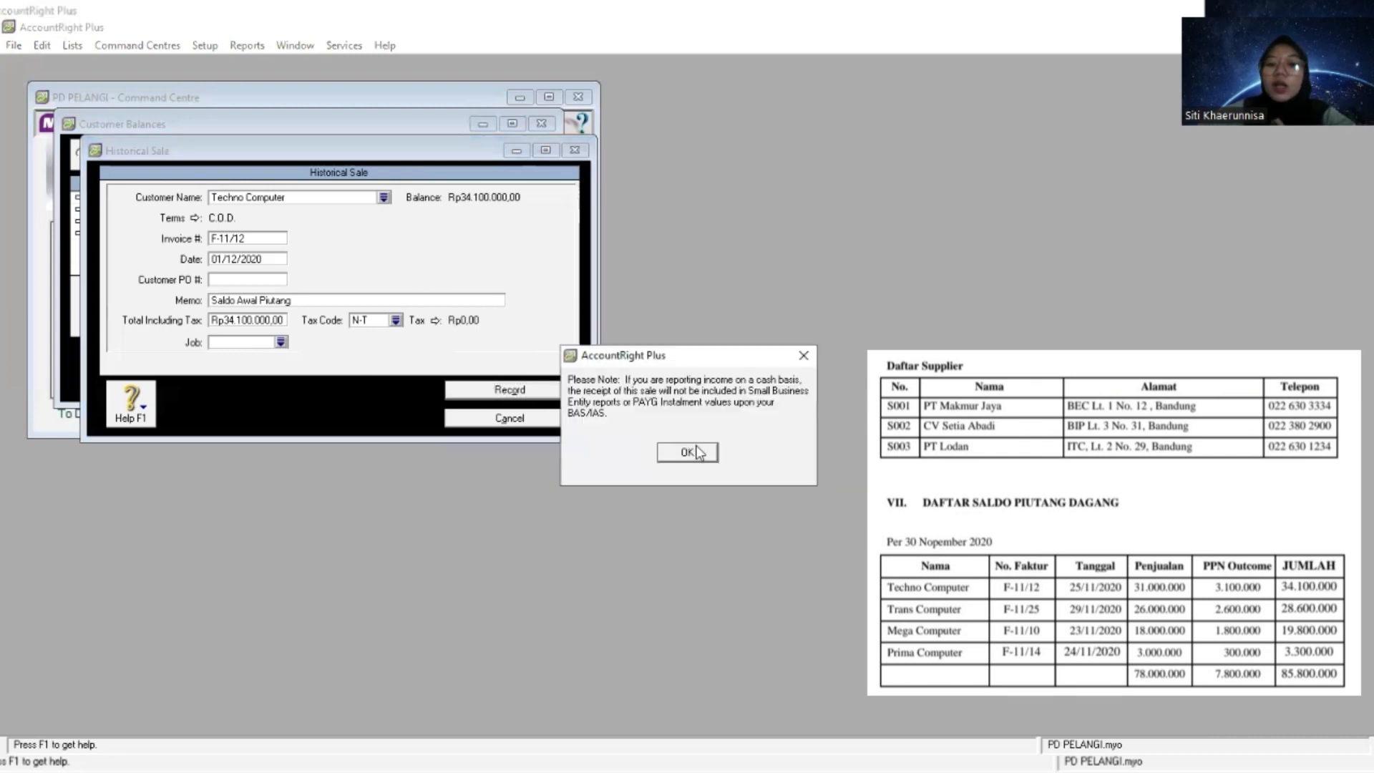
{"action": "left_click", "coordinate": [687, 452]}
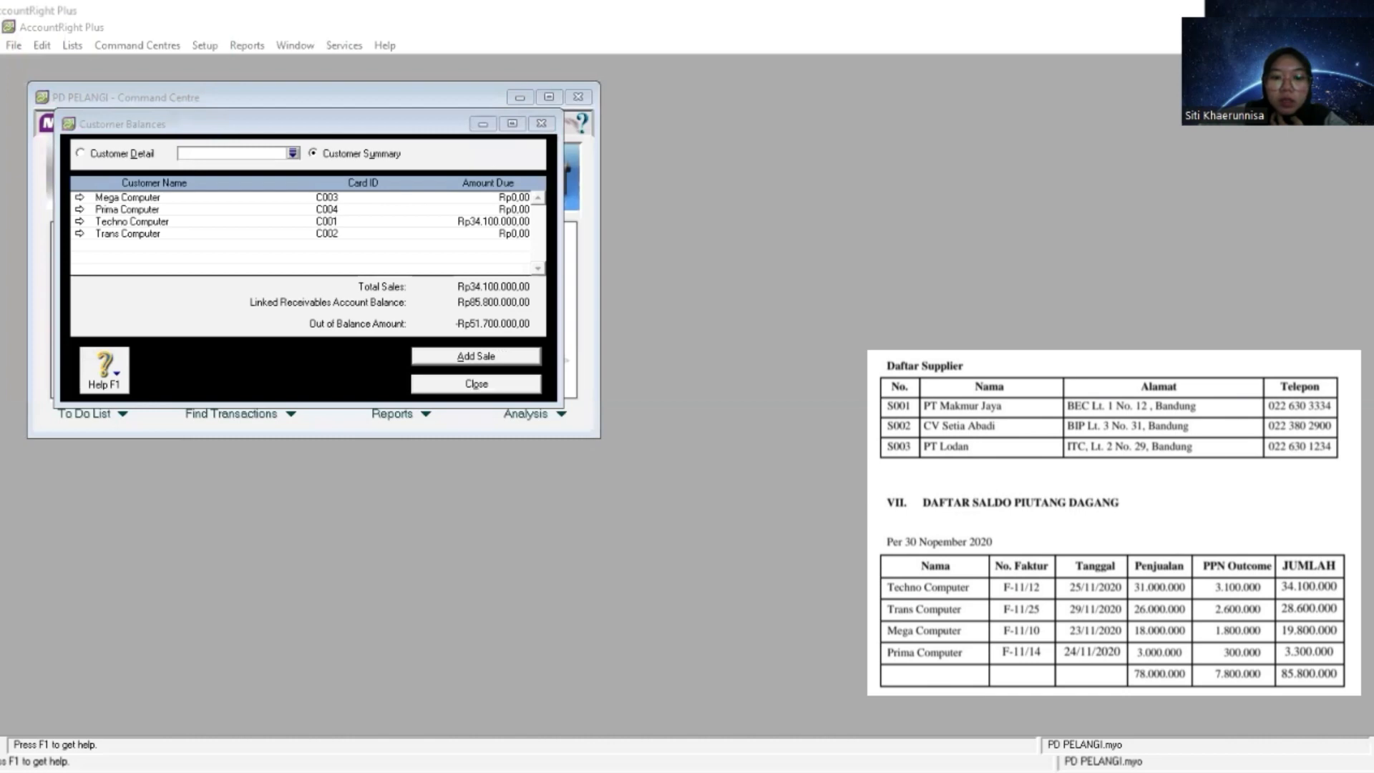
- Add another historical sale and paste Trans Computer as its customer
{"action": "left_click", "coordinate": [483, 357]}
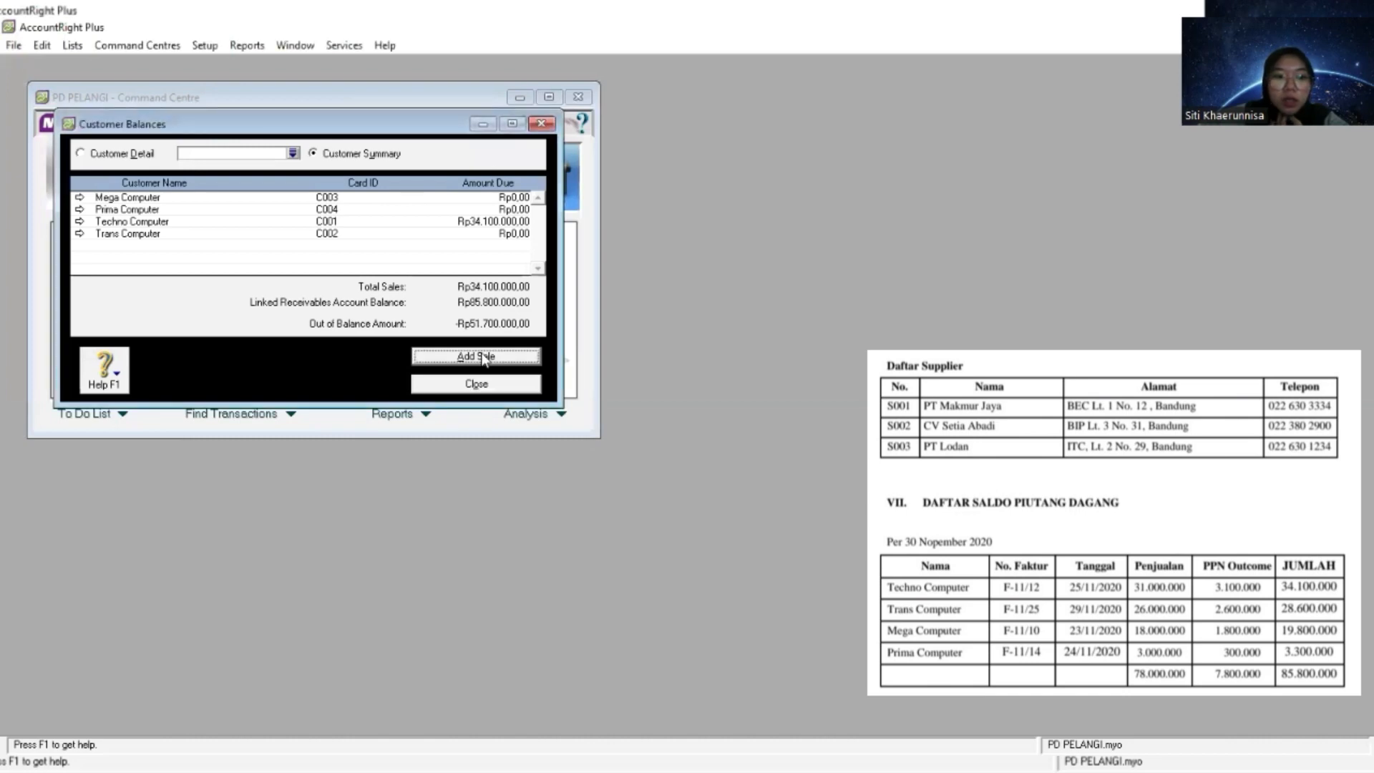
{"action": "left_click", "coordinate": [484, 357]}
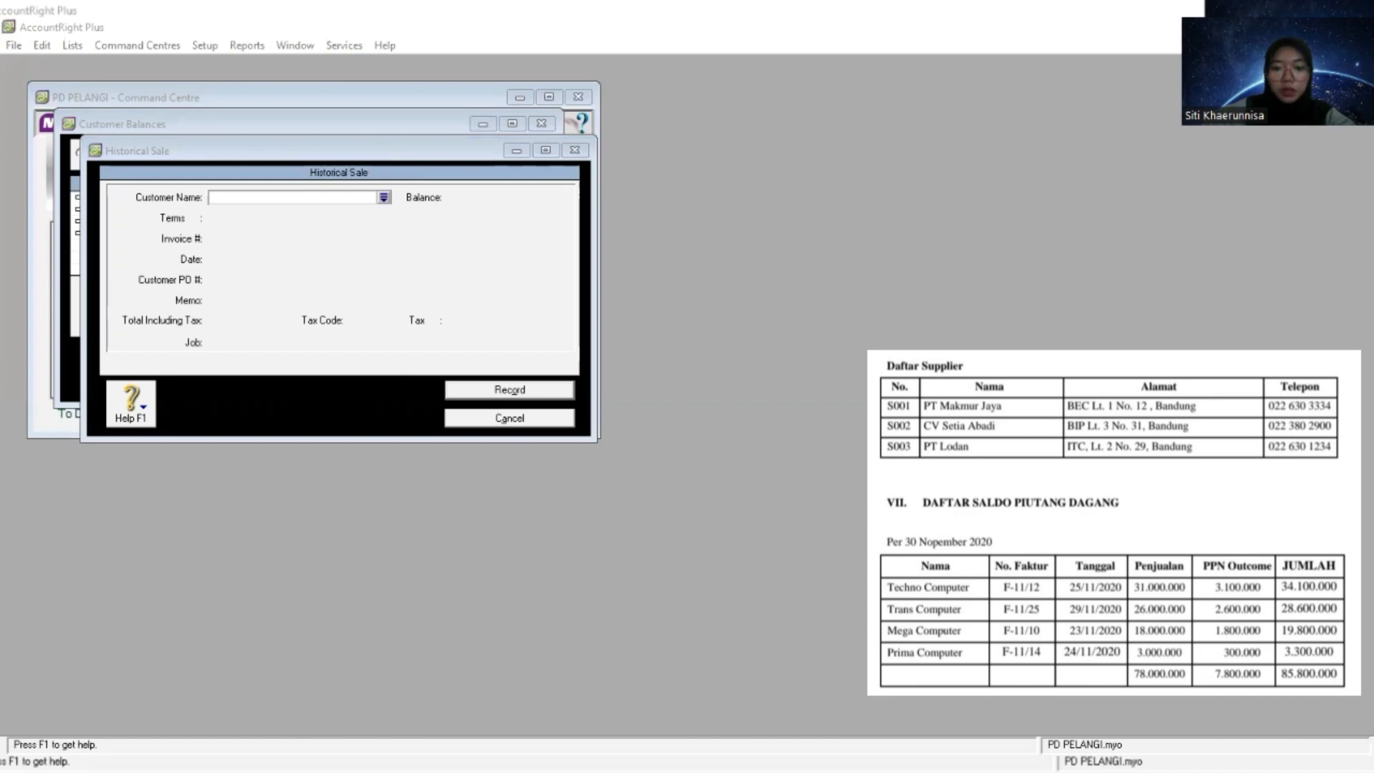
{"action": "right_click", "coordinate": [230, 200]}
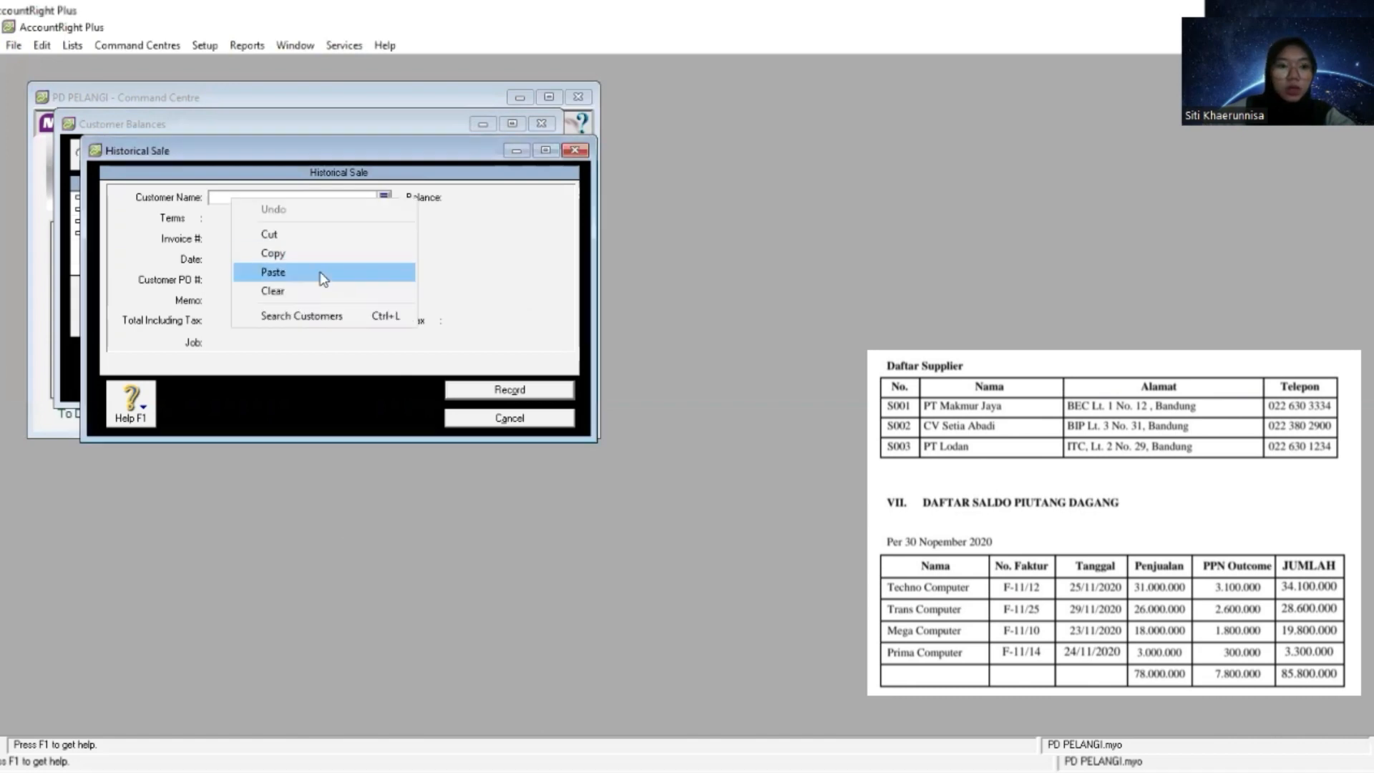
{"action": "left_click", "coordinate": [323, 279]}
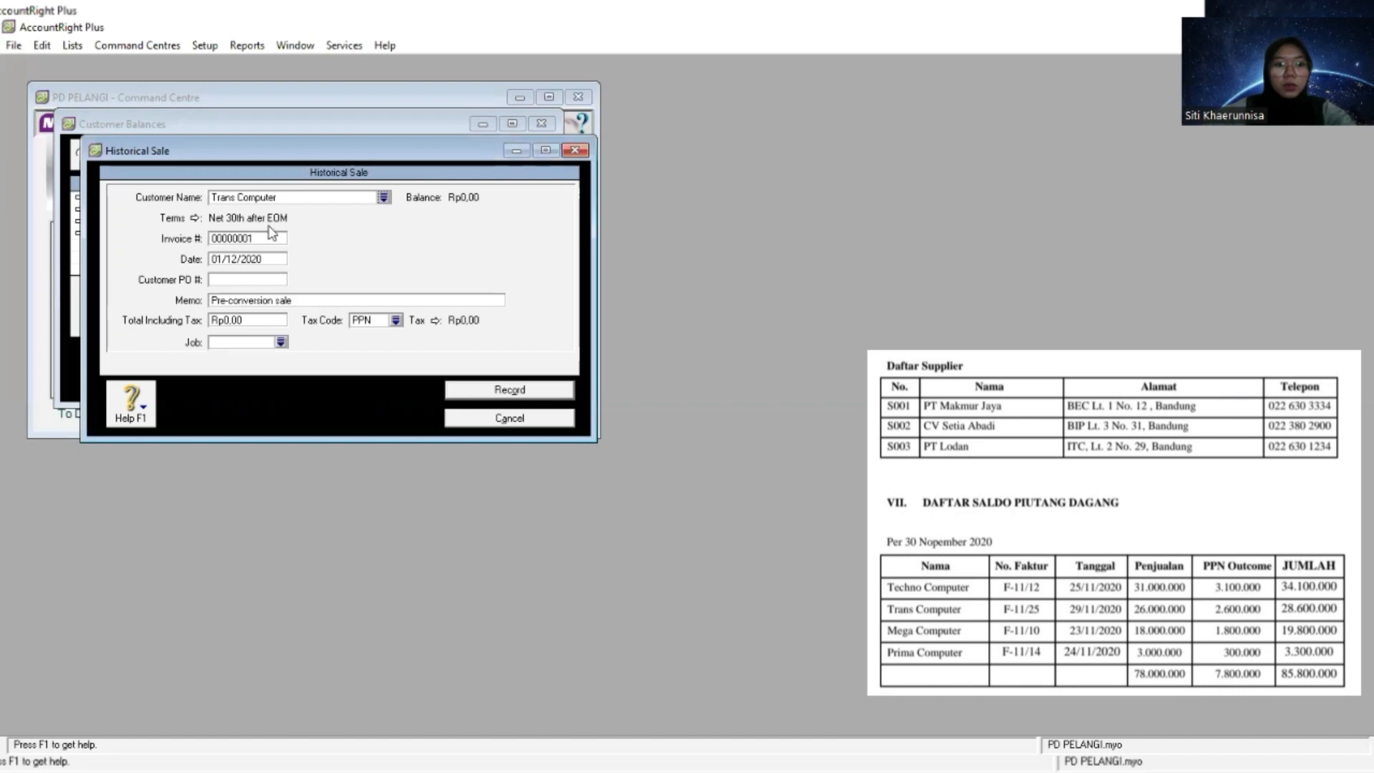
- Set the credit terms of Trans Computer's historical sale to C.O.D
{"action": "left_click", "coordinate": [196, 218]}
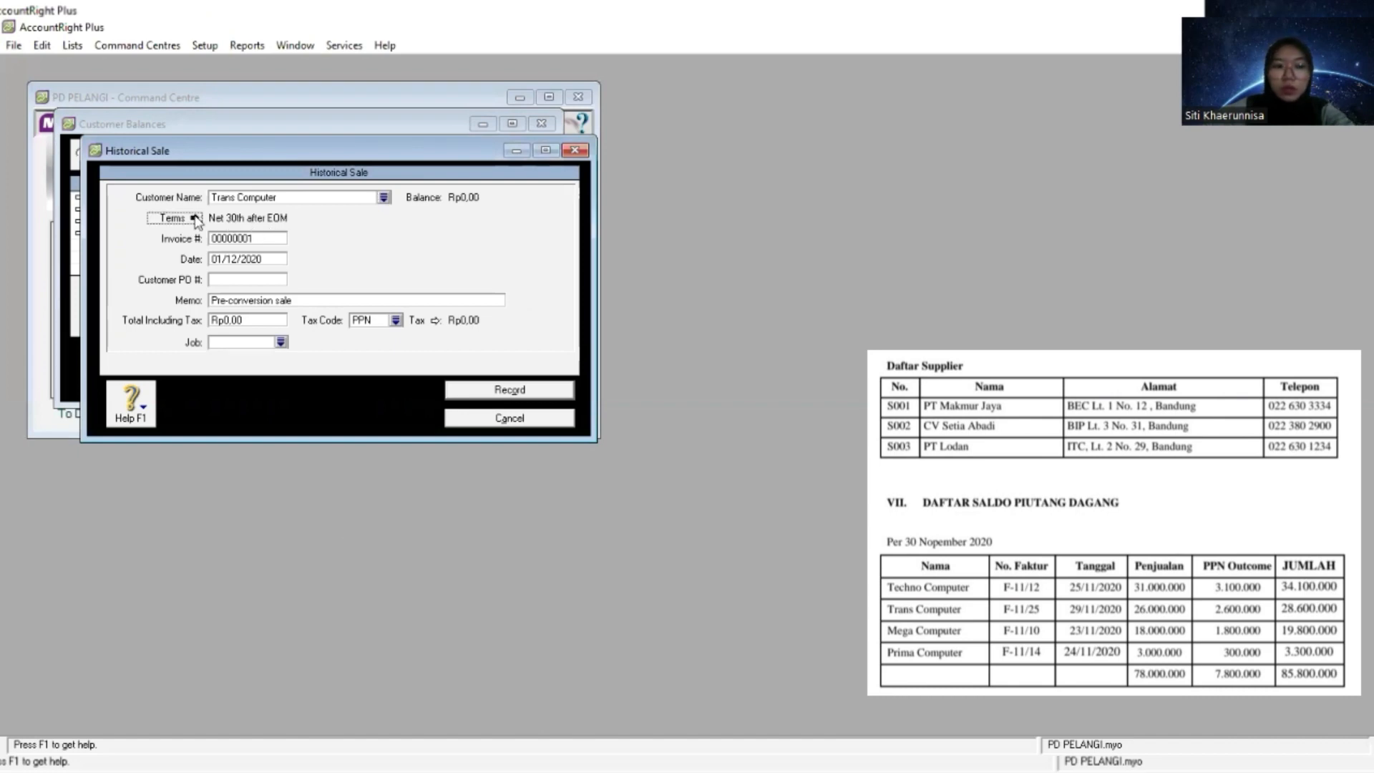
{"action": "left_click", "coordinate": [846, 285]}
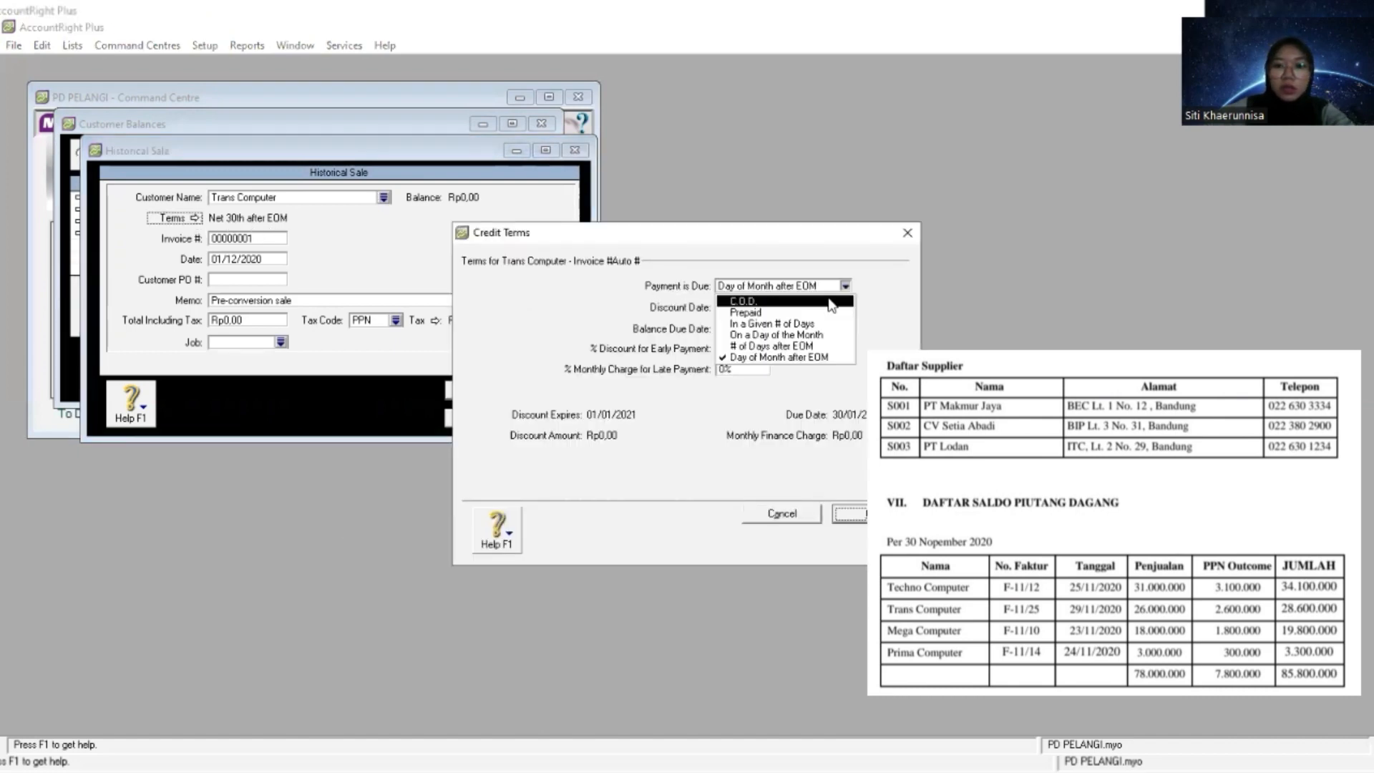
{"action": "left_click", "coordinate": [829, 301]}
{"action": "left_click", "coordinate": [872, 513]}
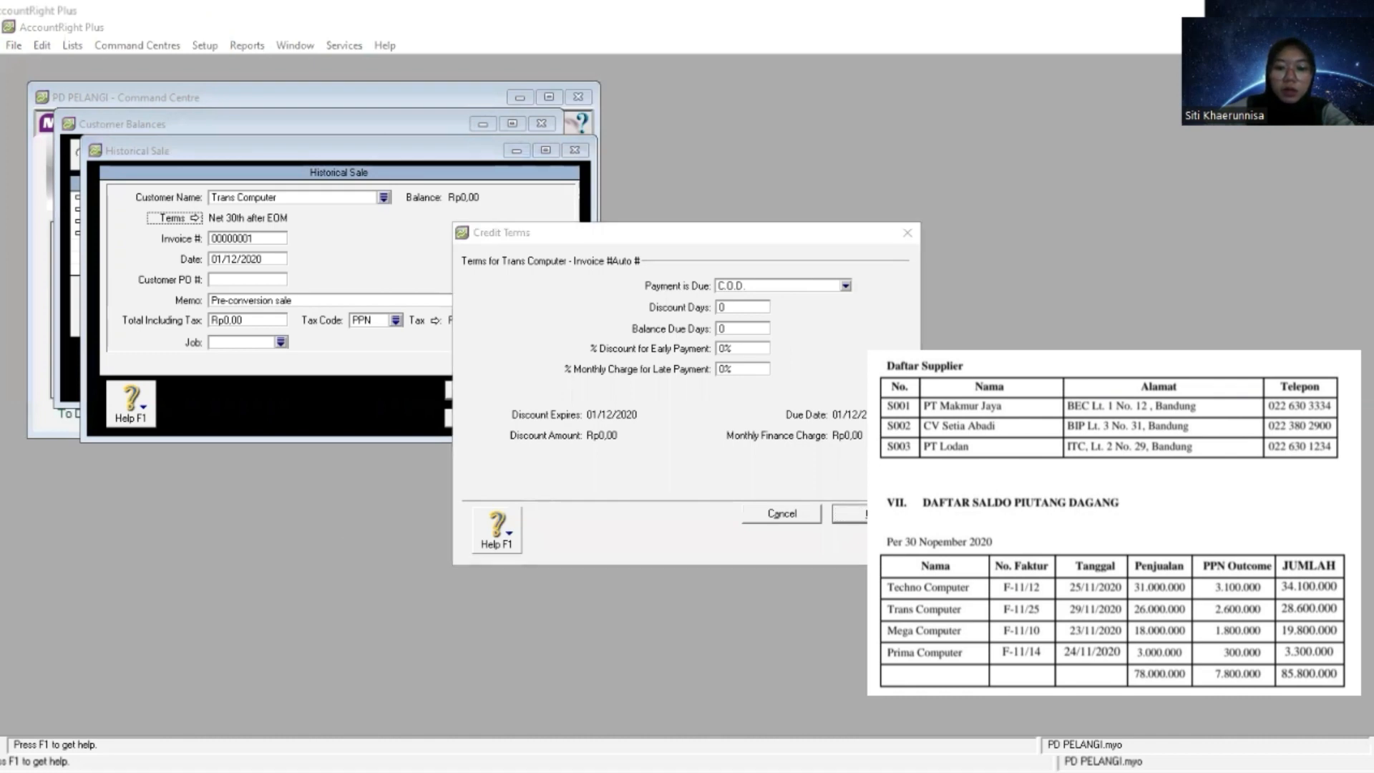
{"action": "left_click", "coordinate": [857, 515]}
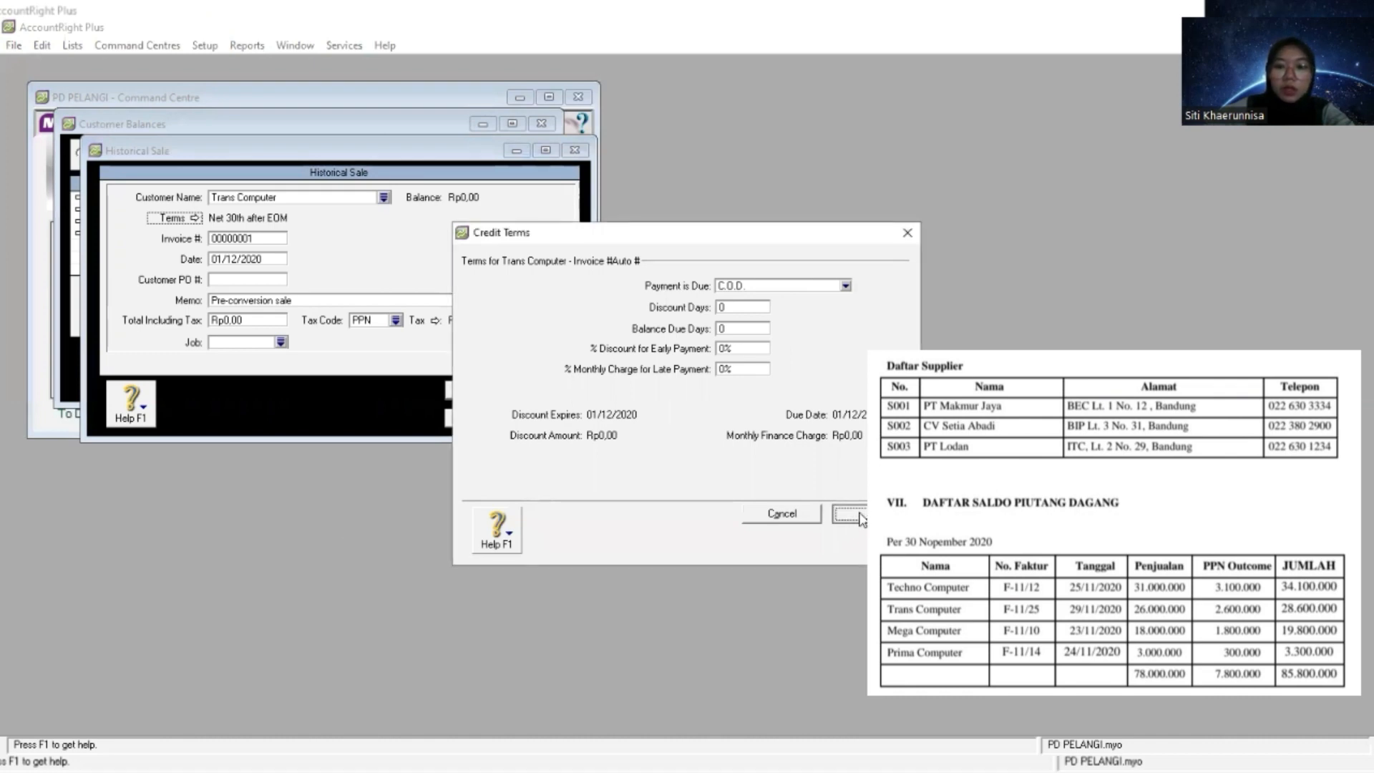
- Accept the credit terms and copy invoice number F-11/25 from the receivables list into Trans Computer's historical sale
{"action": "left_click", "coordinate": [859, 515]}
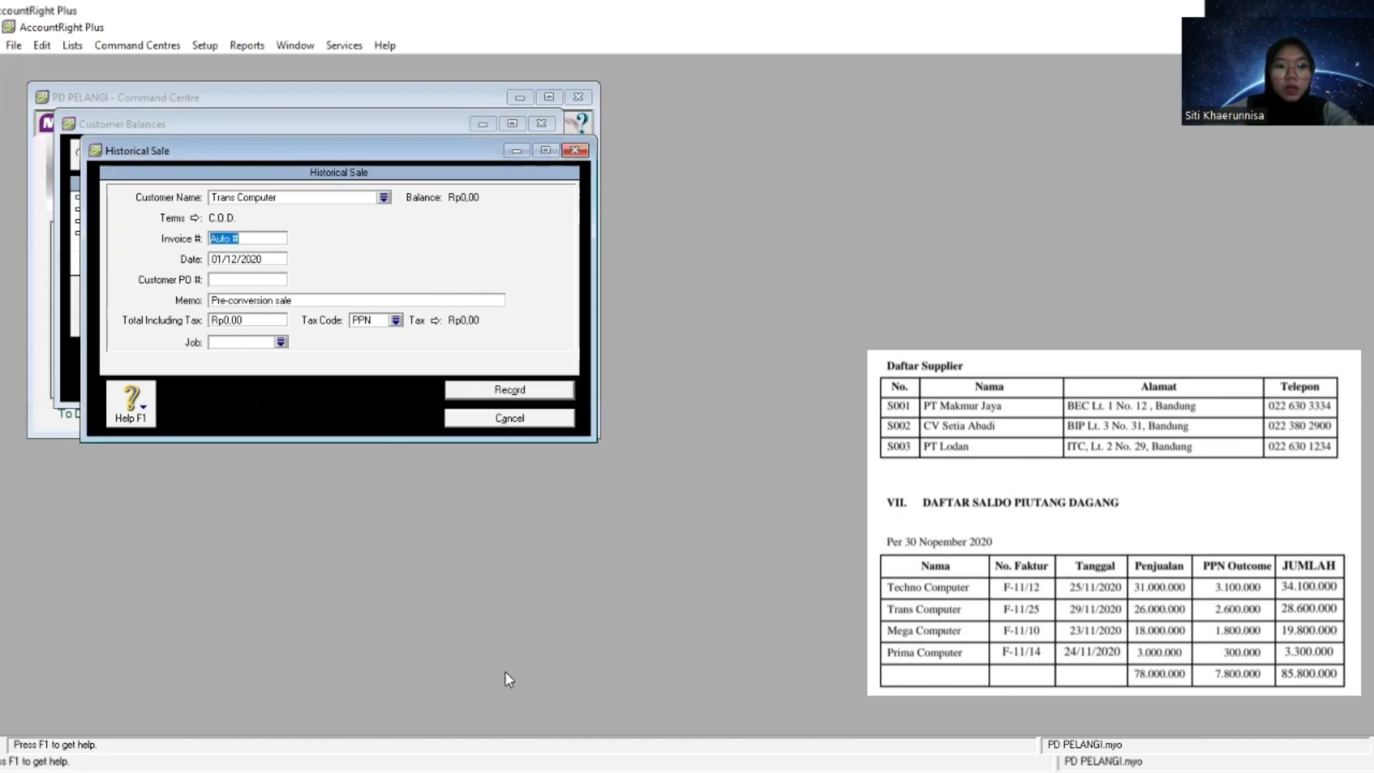
{"action": "key", "text": "alt+Tab"}
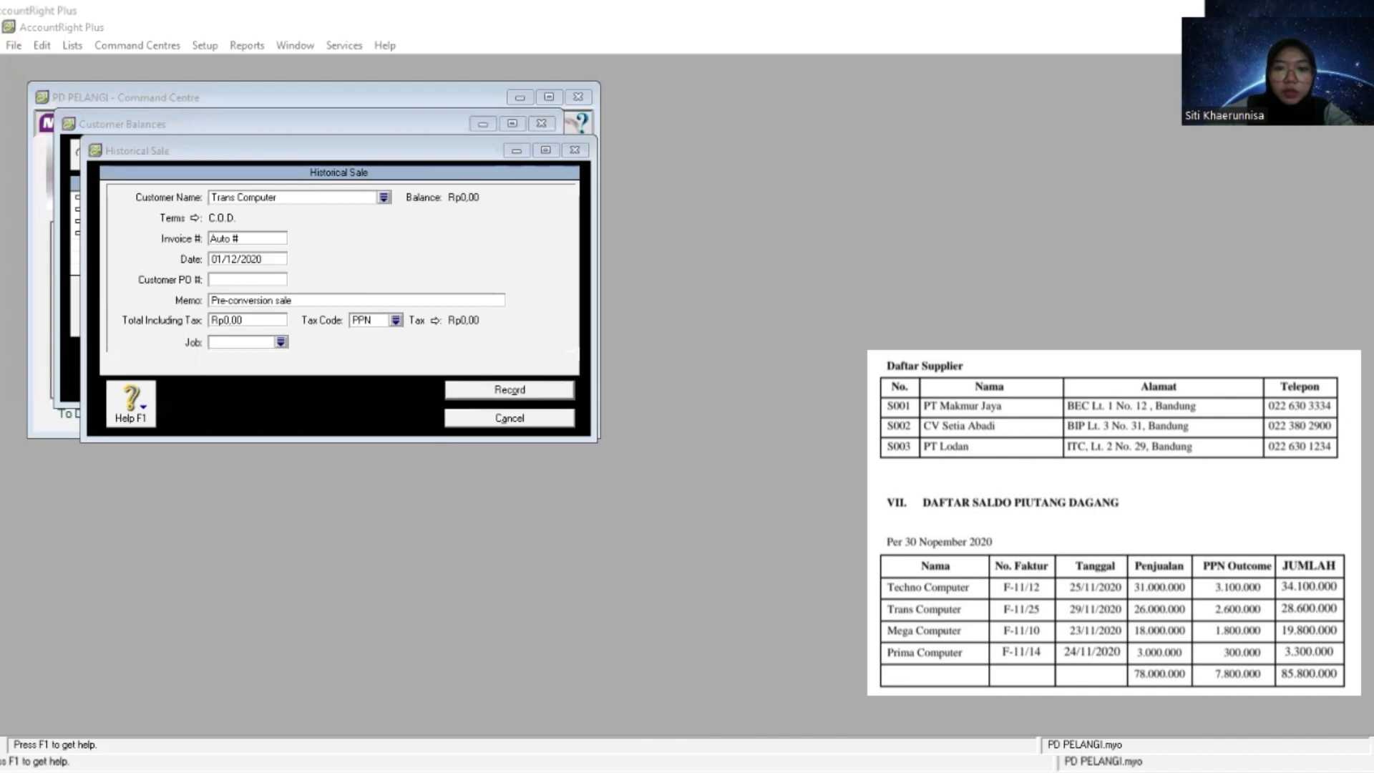
{"action": "key", "text": "alt+Tab"}
{"action": "right_click", "coordinate": [258, 238]}
{"action": "left_click", "coordinate": [293, 312]}
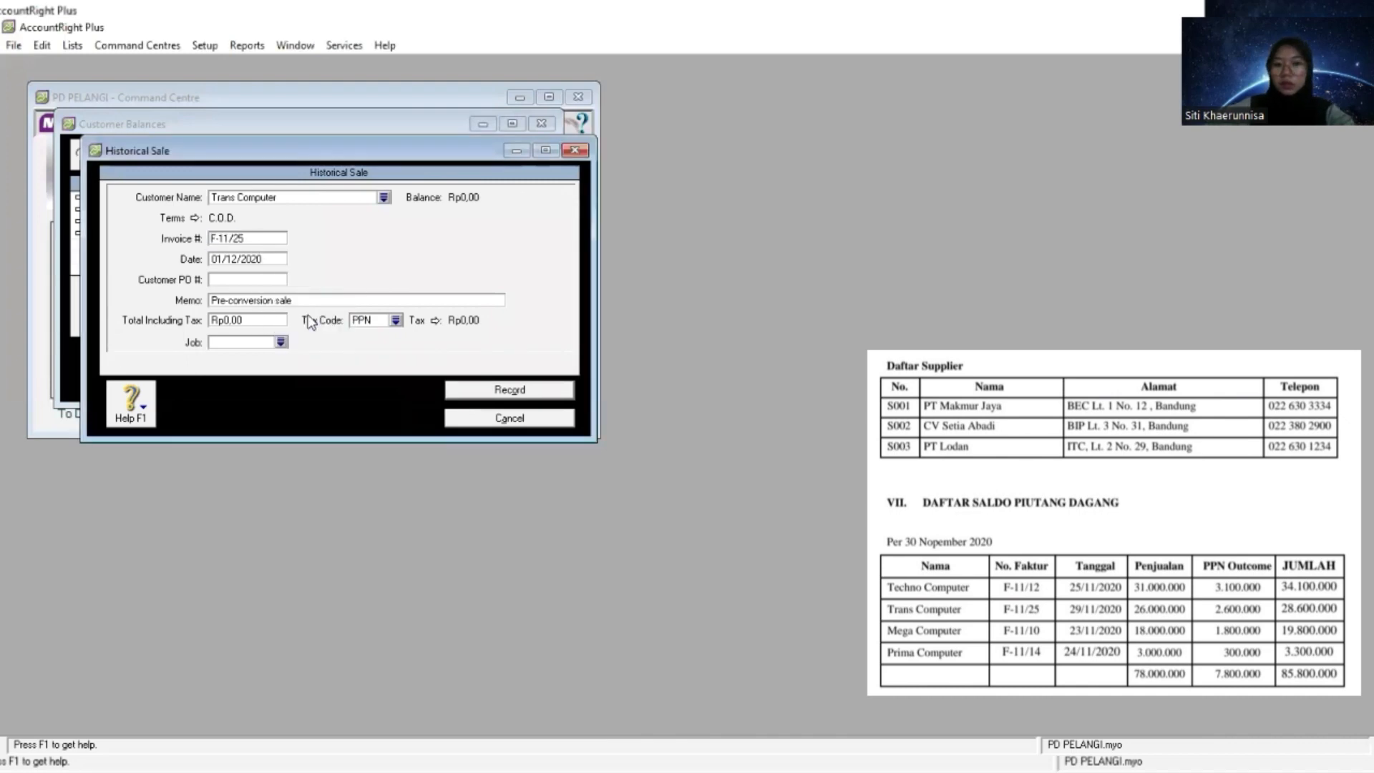
- Replace the memo of Trans Computer's historical sale with "Saldo Awal Piutang"
{"action": "key", "text": "Tab"}
{"action": "key", "text": "Tab"}
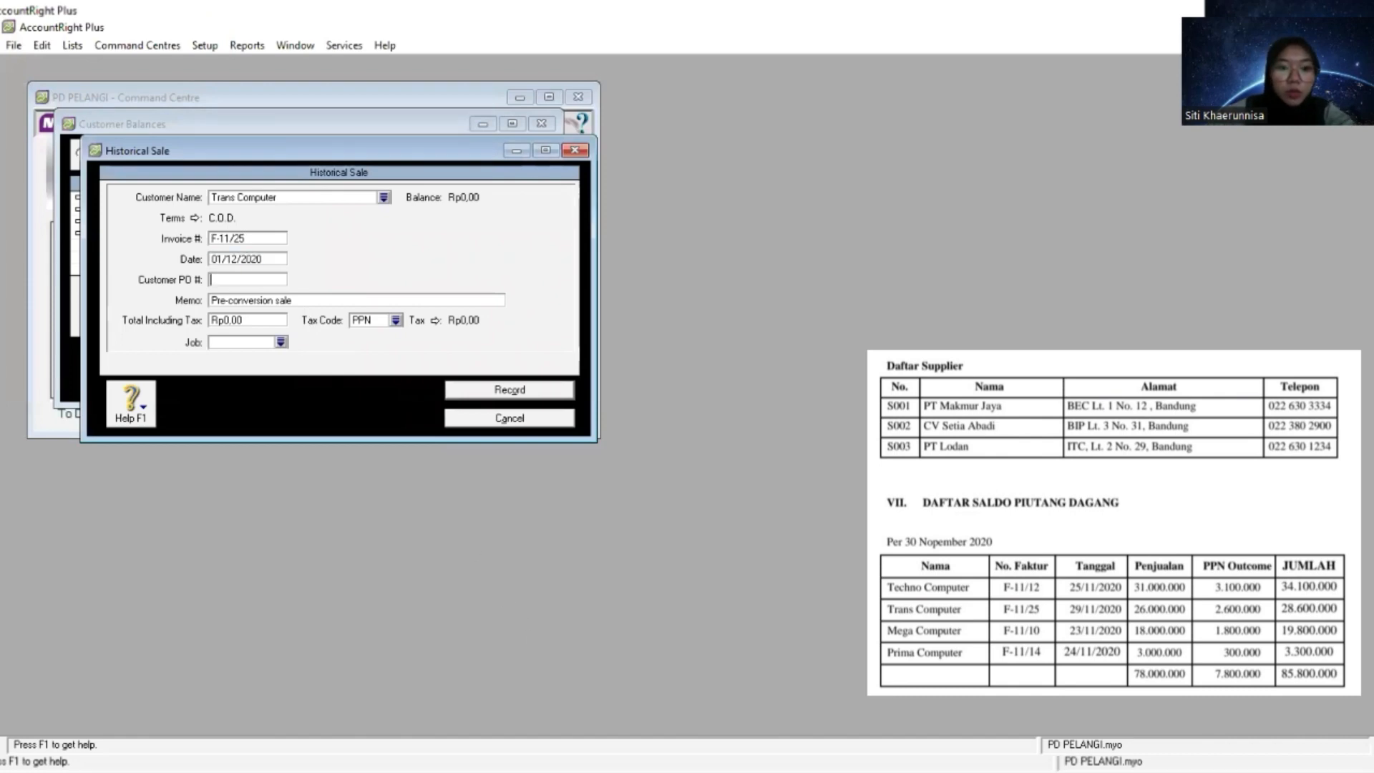
{"action": "key", "text": "Tab"}
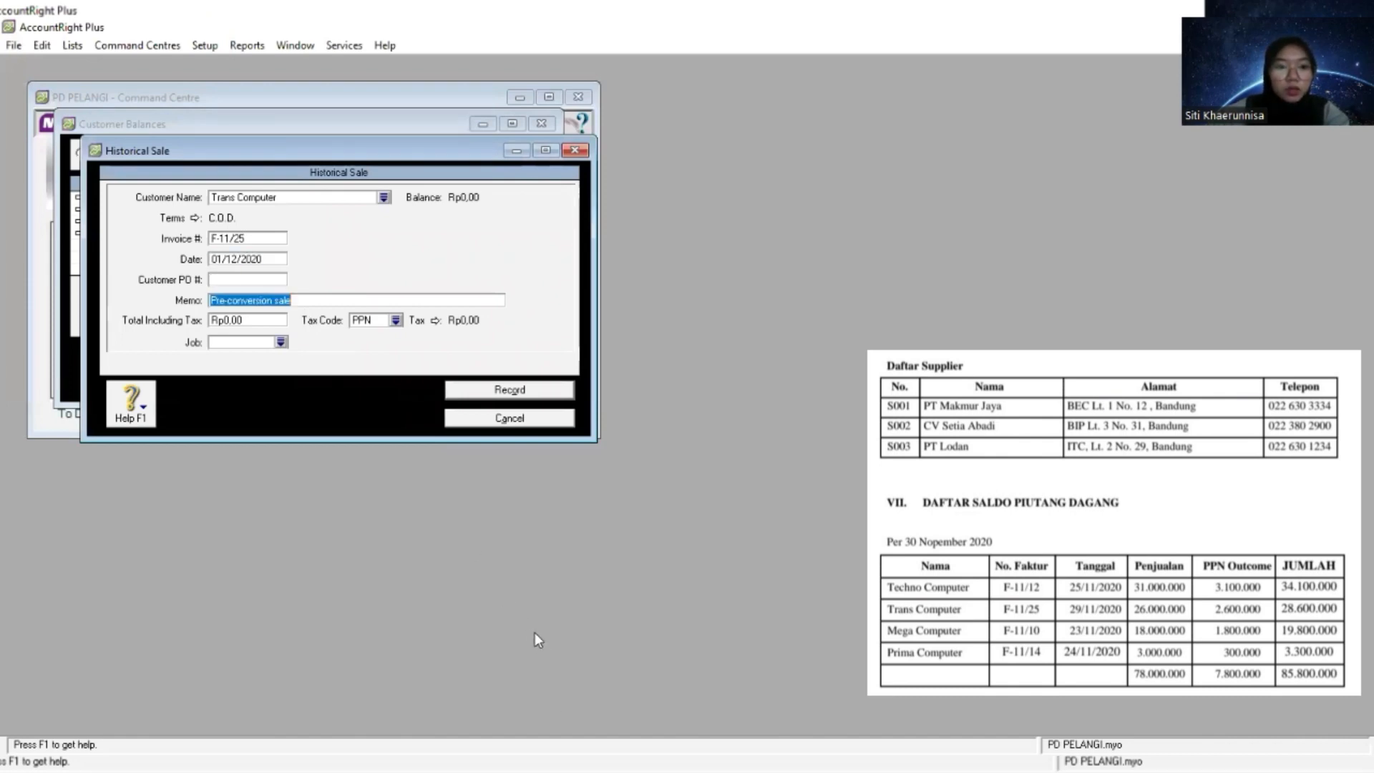
{"action": "type", "text": "Sa"}
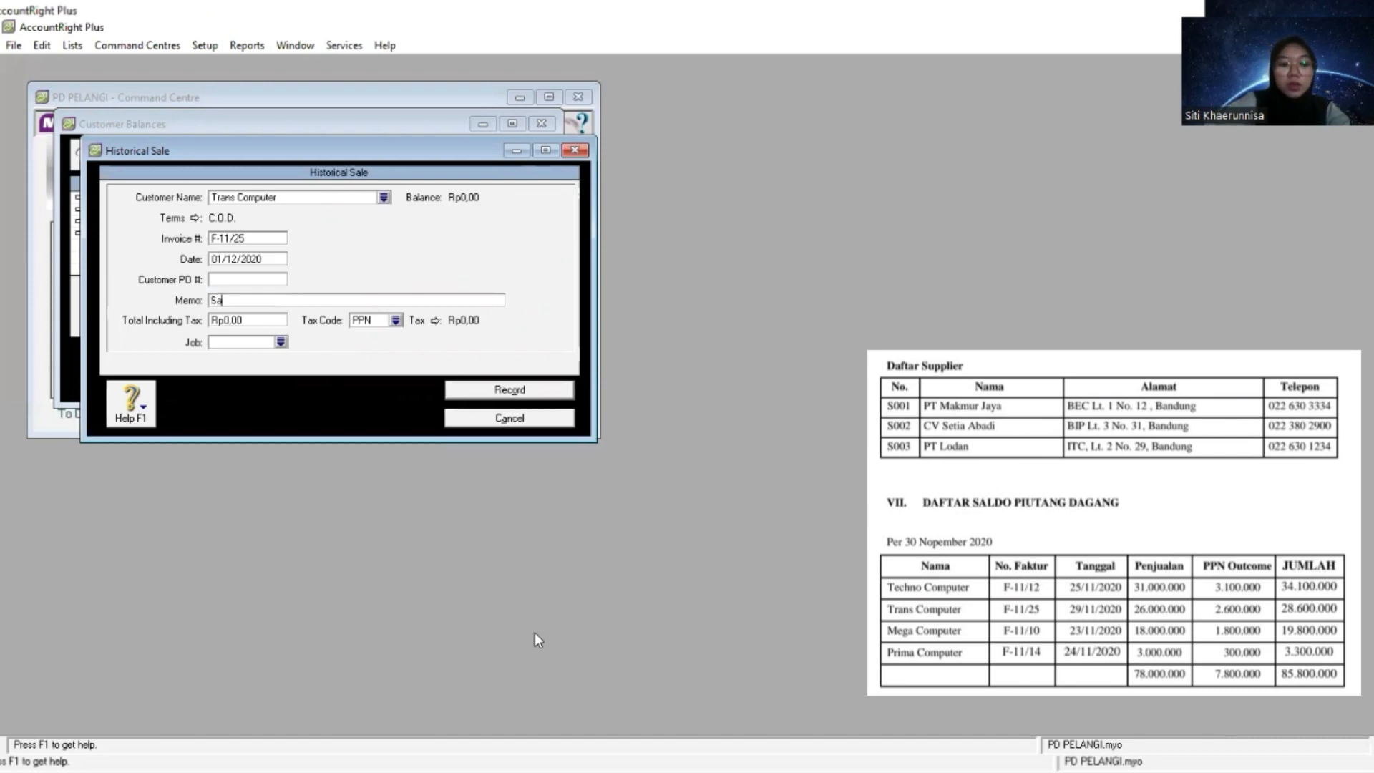
{"action": "type", "text": "ldo Awa"}
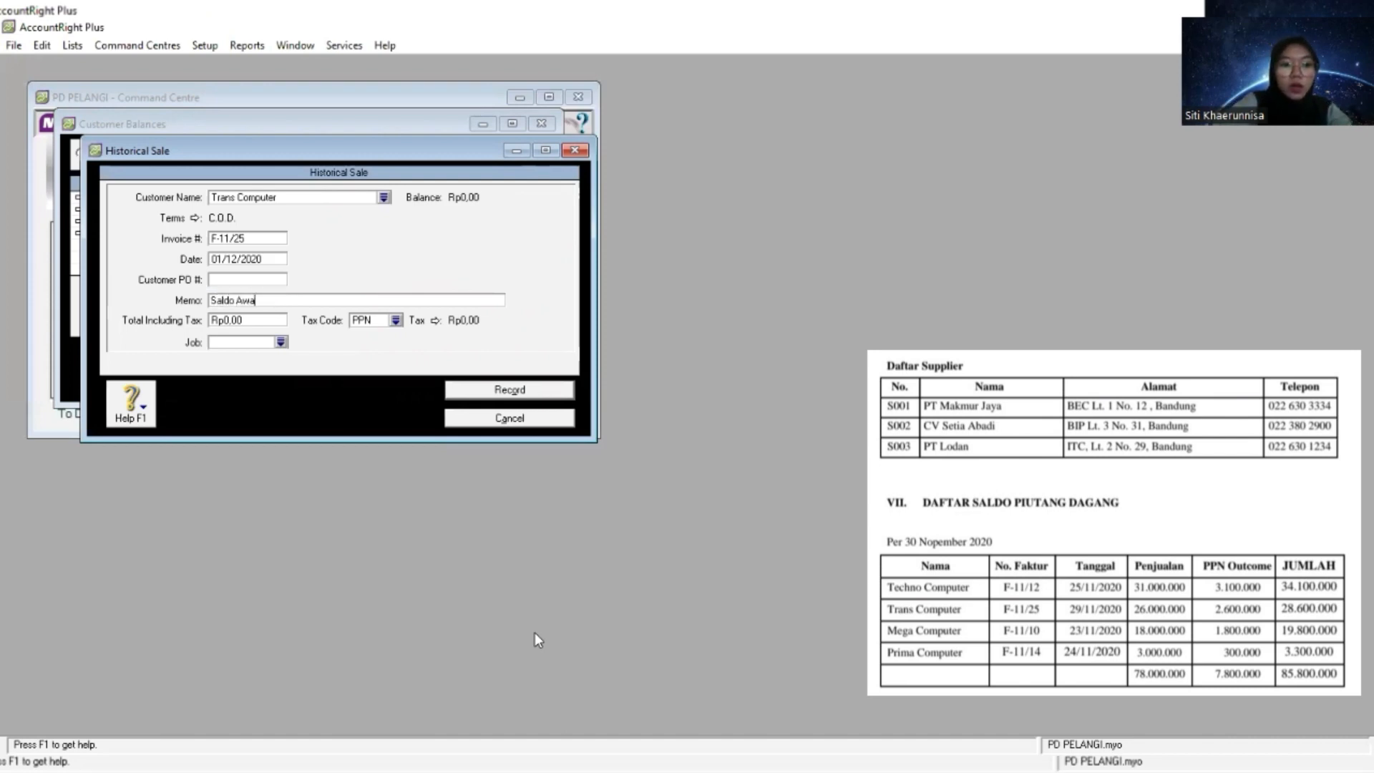
{"action": "type", "text": "l Piutang"}
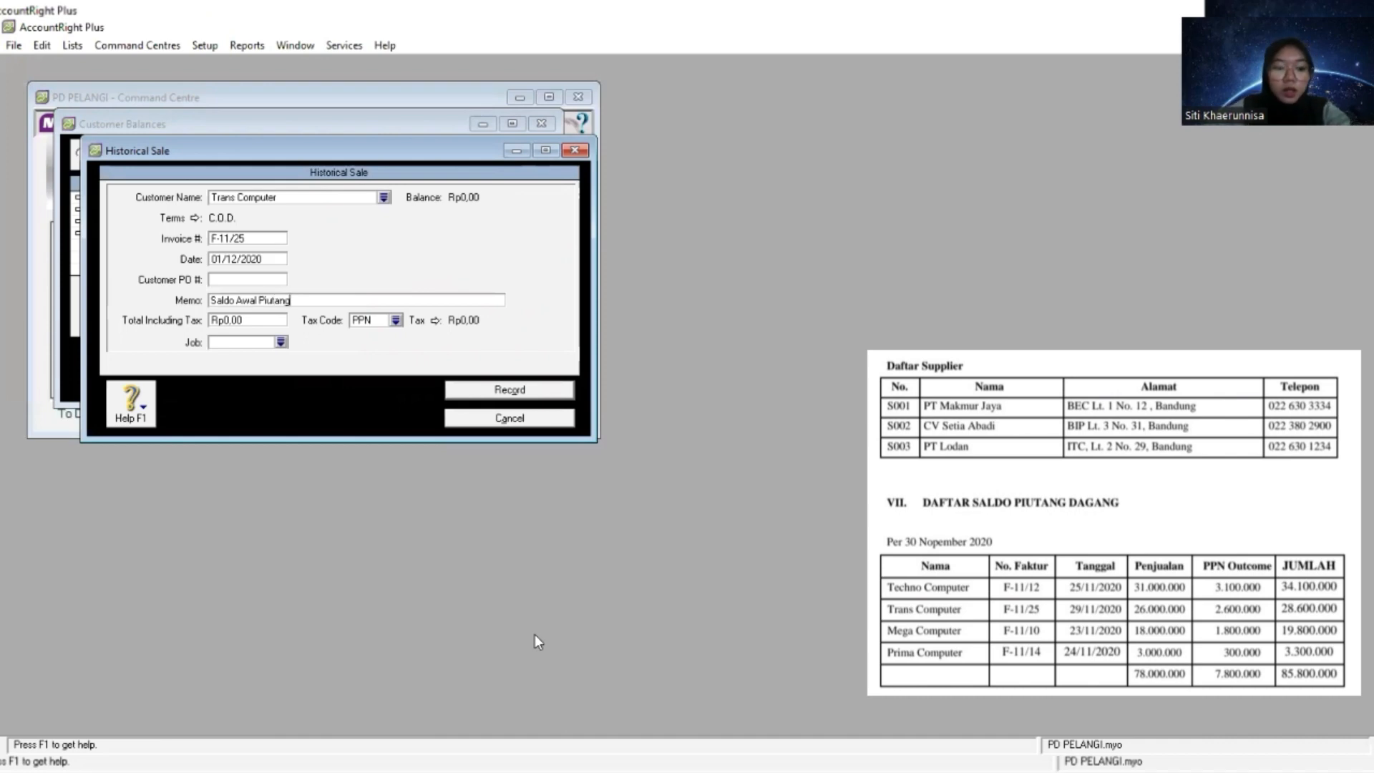
{"action": "key", "text": "Tab"}
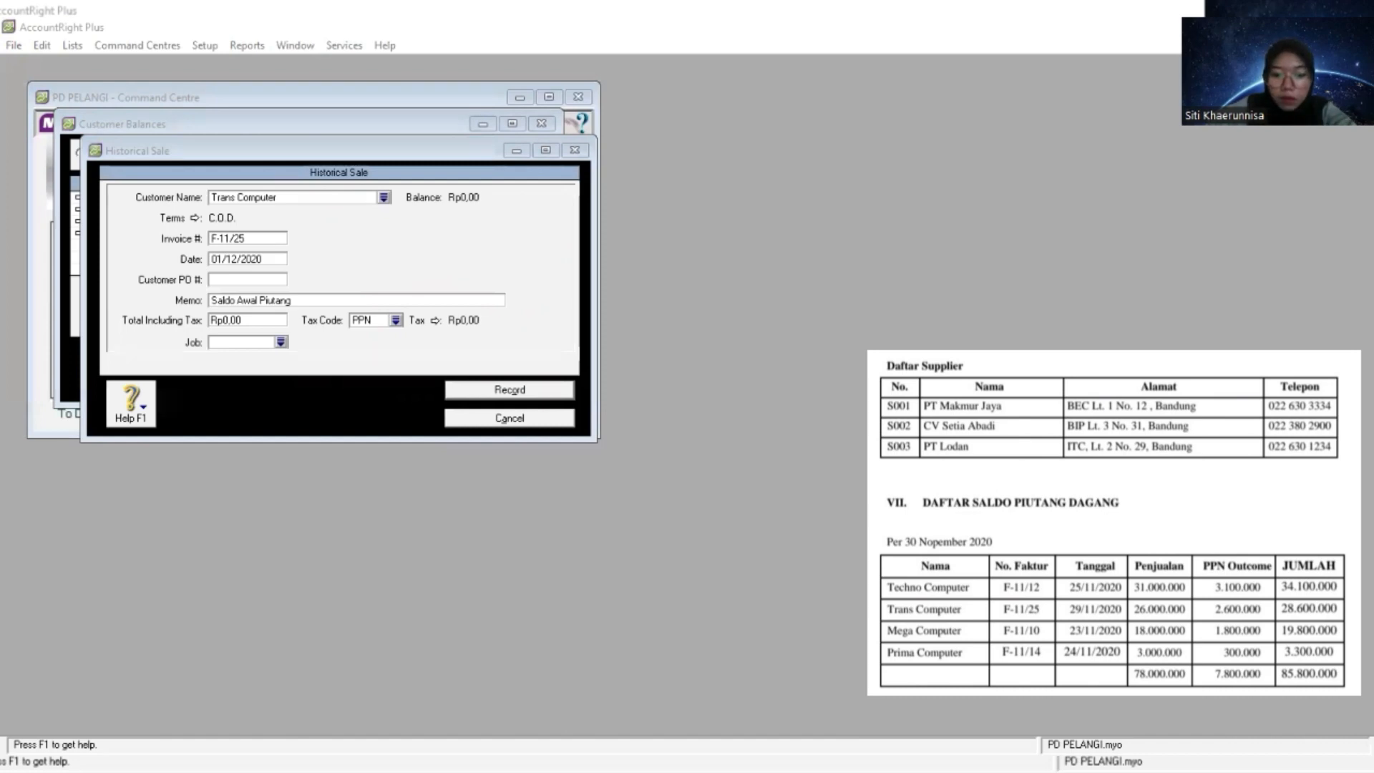
- Paste Trans Computer's total of 28.600.000 from the receivables list as the sale's total including tax
{"action": "left_click", "coordinate": [272, 320]}
{"action": "right_click", "coordinate": [272, 320]}
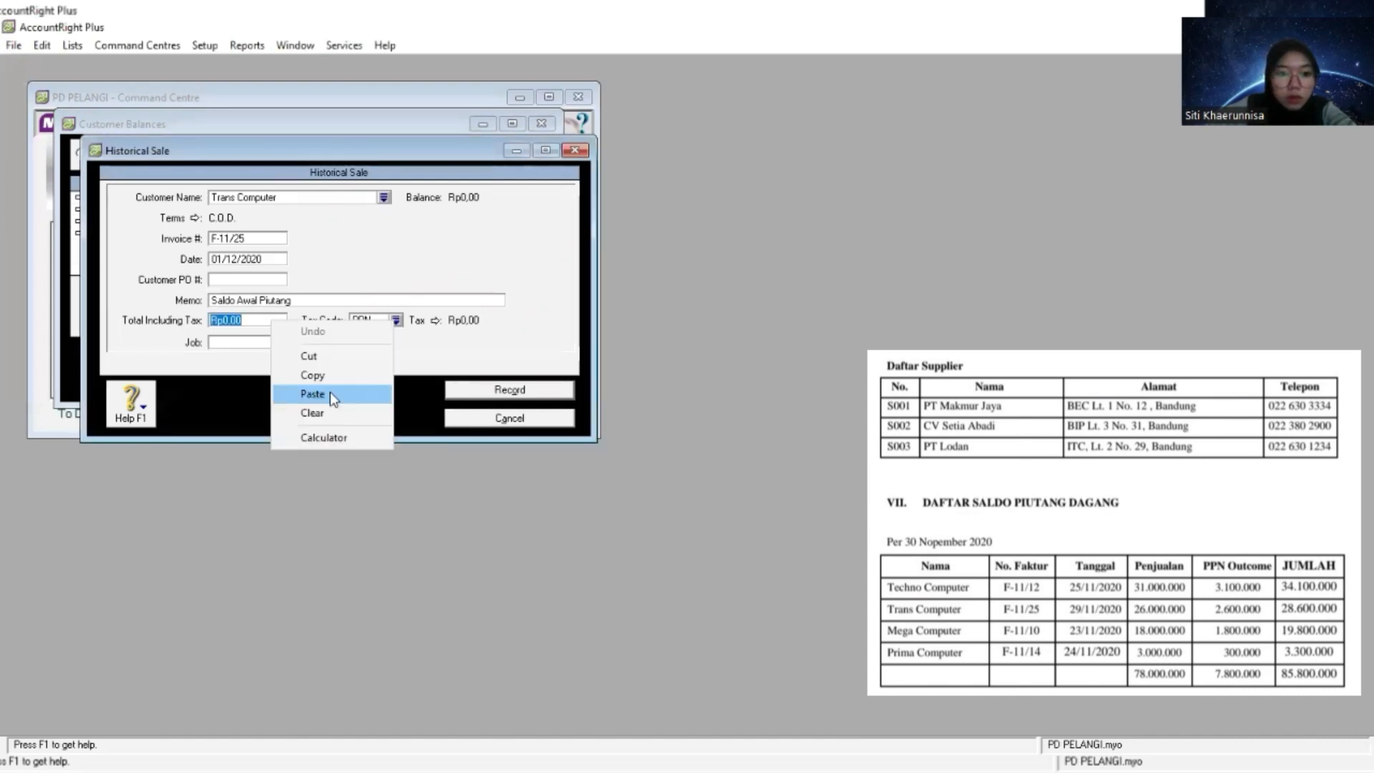
{"action": "left_click", "coordinate": [329, 393]}
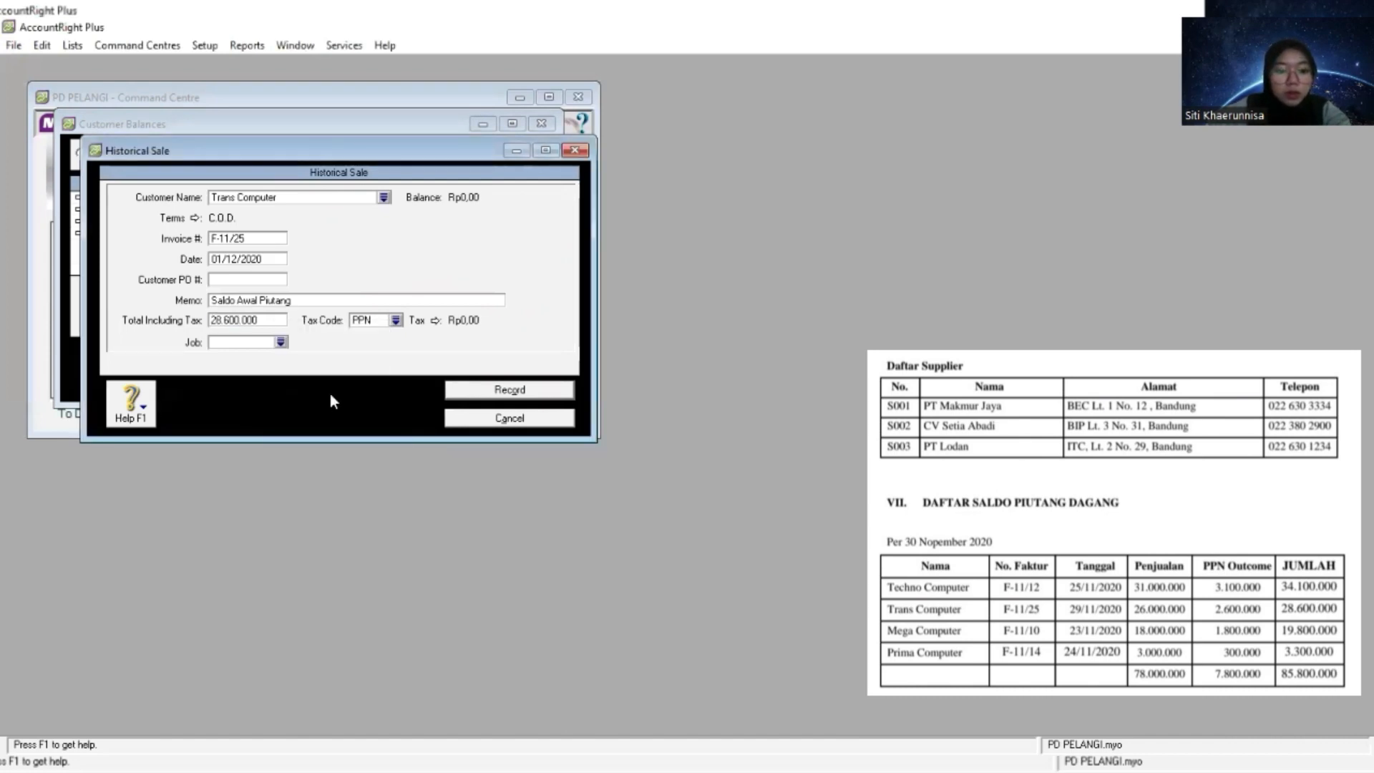
- Change the tax code of Trans Computer's sale to N-T, record it and dismiss the cash-basis reporting note
{"action": "left_click", "coordinate": [395, 320]}
{"action": "left_click", "coordinate": [548, 299]}
{"action": "double_click", "coordinate": [547, 299]}
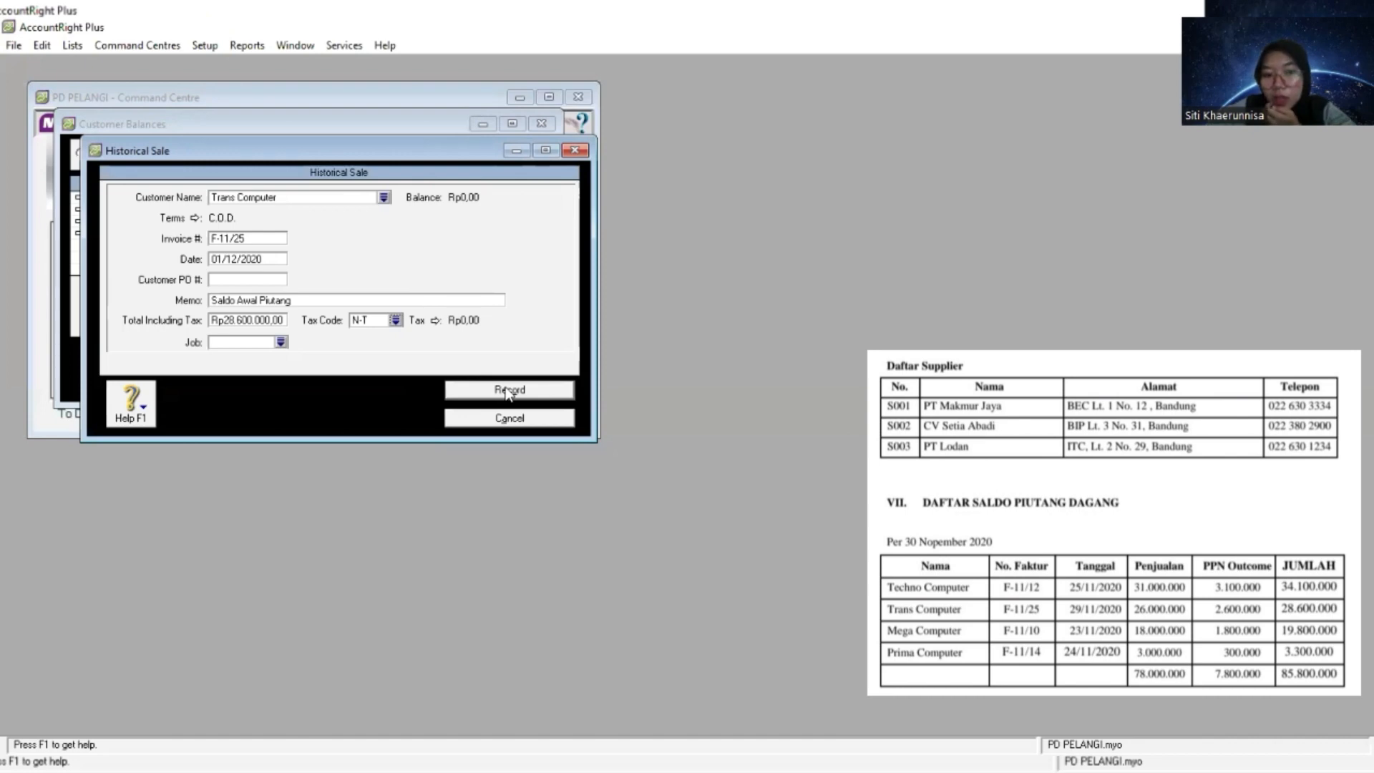
{"action": "left_click", "coordinate": [509, 392]}
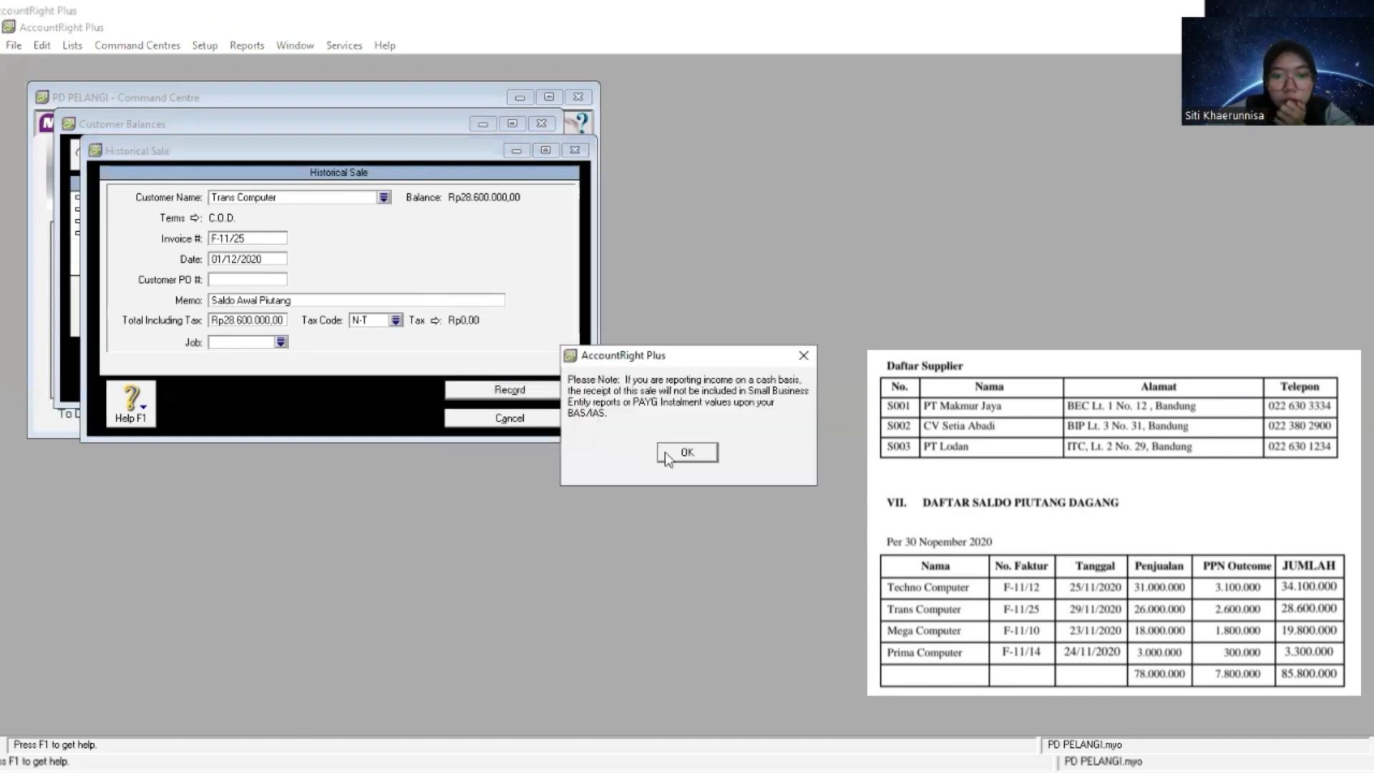
{"action": "left_click", "coordinate": [667, 453]}
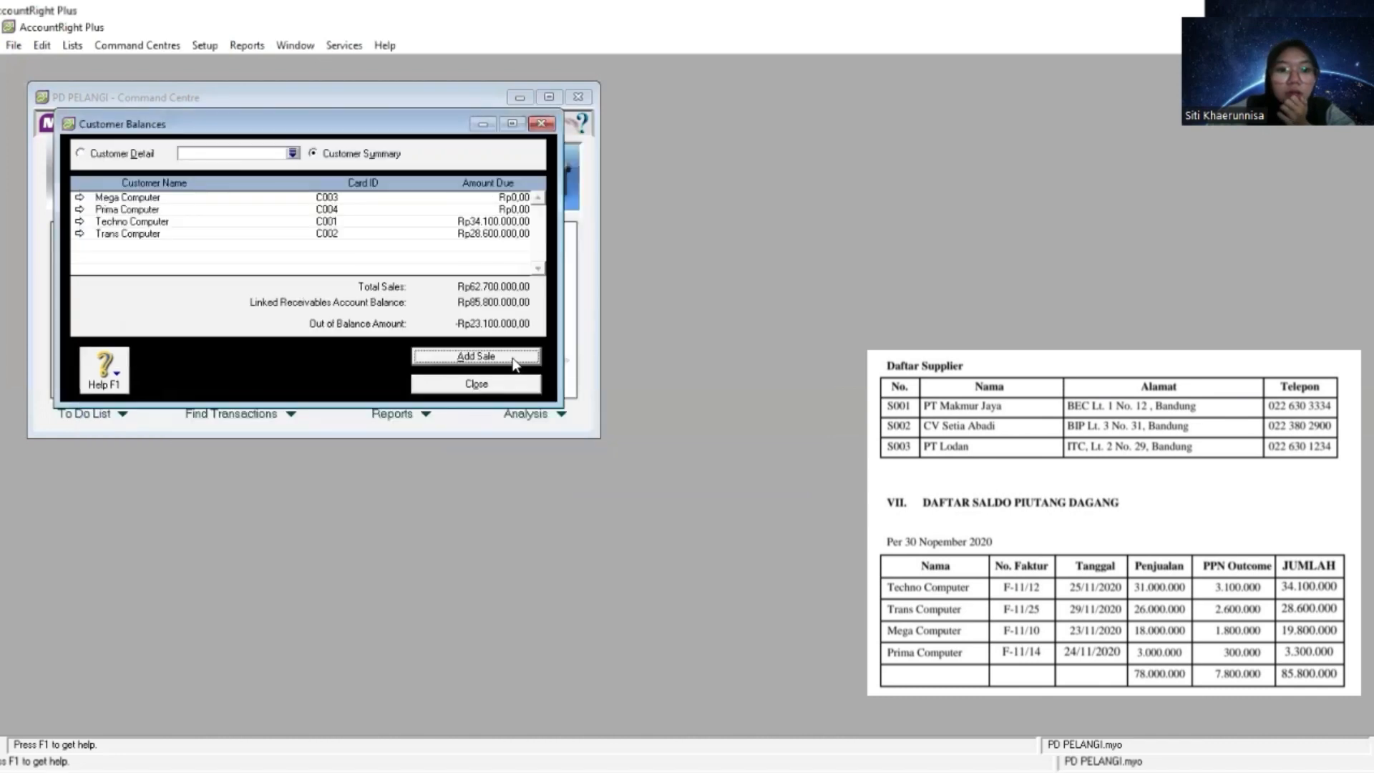
- Add another historical sale and paste Mega Computer as its customer
{"action": "left_click", "coordinate": [512, 361]}
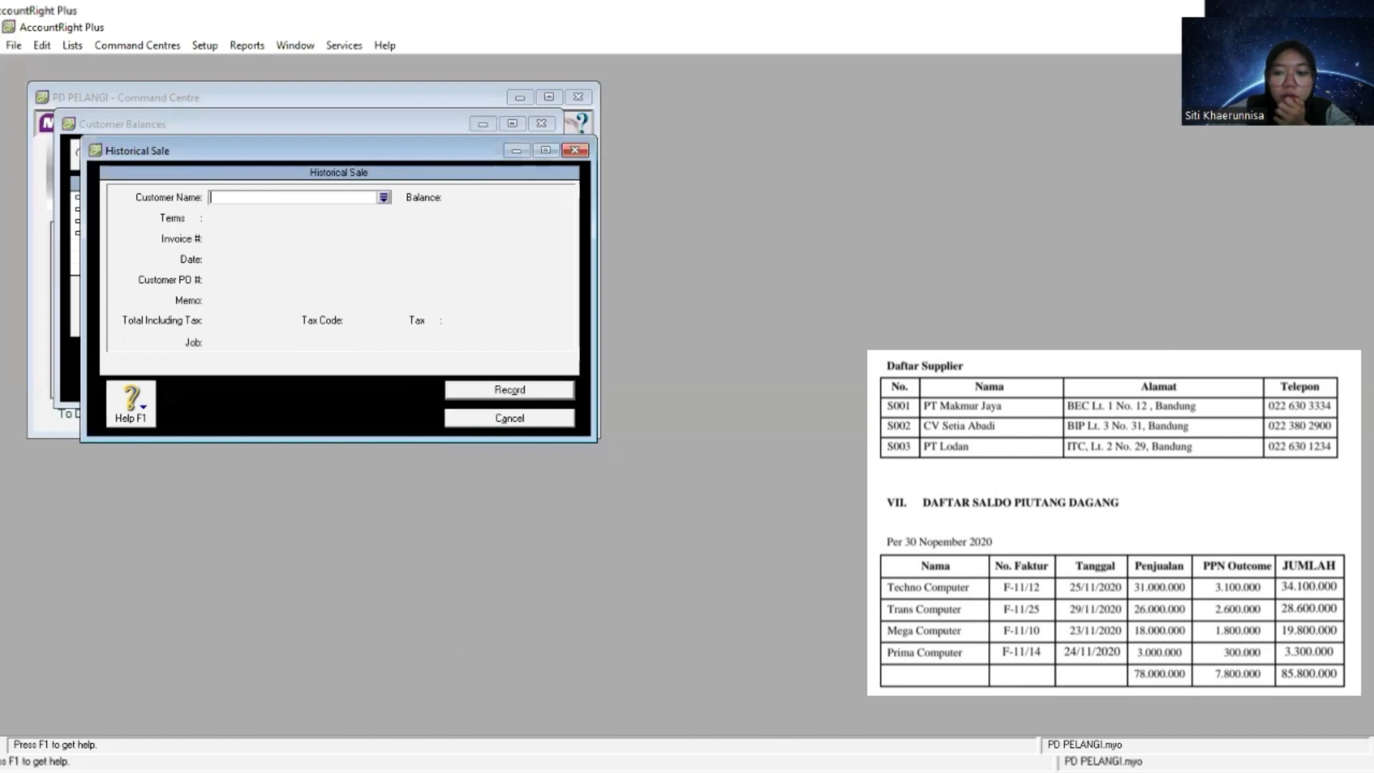
{"action": "key", "text": "Return"}
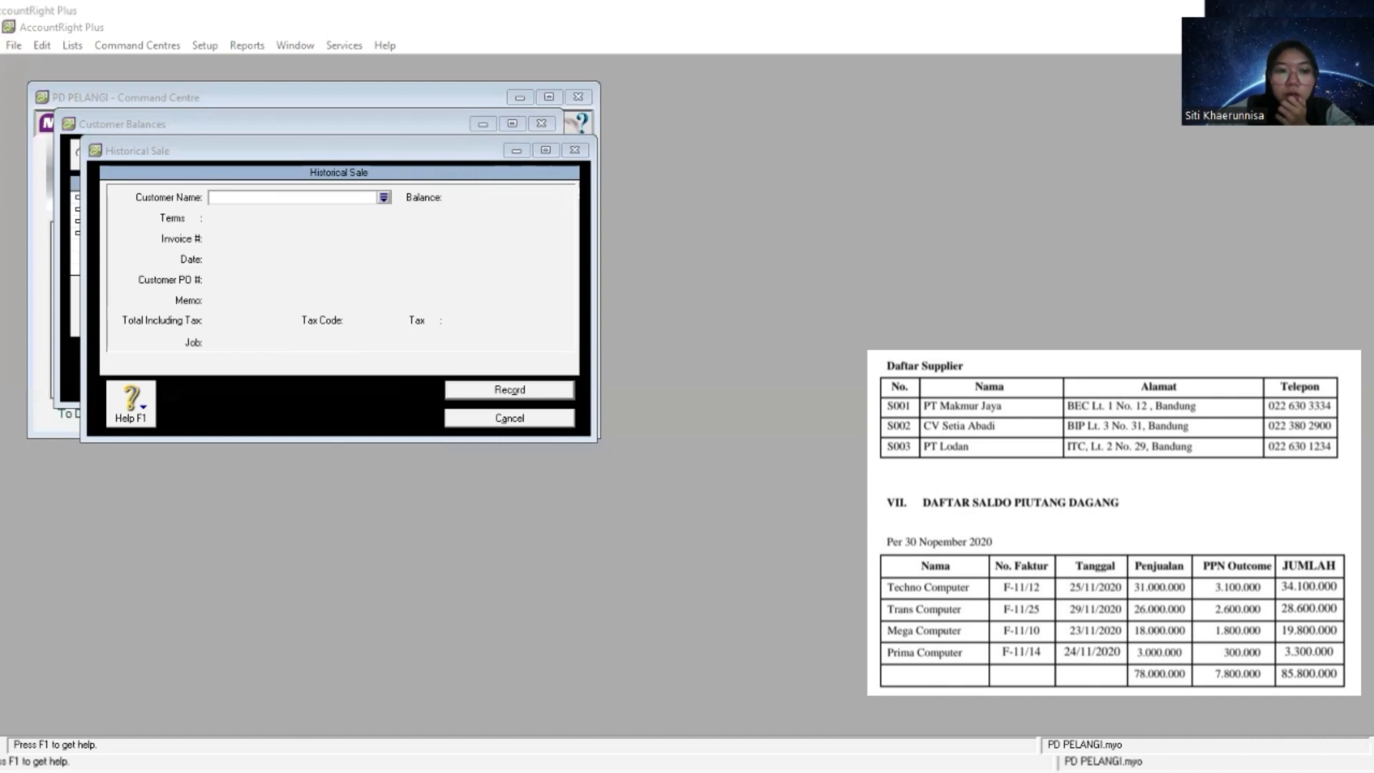
{"action": "right_click", "coordinate": [294, 196]}
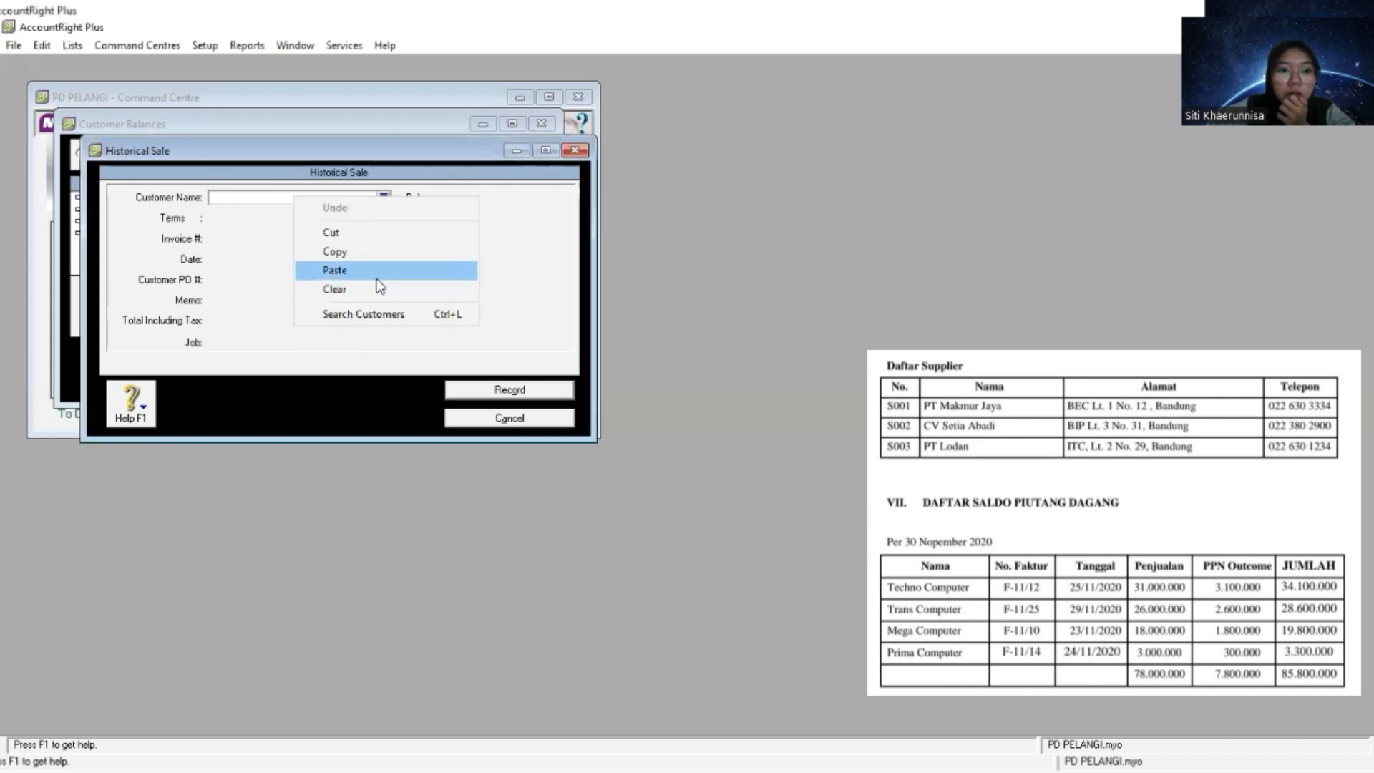
{"action": "left_click", "coordinate": [376, 285]}
{"action": "key", "text": "Tab"}
- Set the credit terms of Mega Computer's historical sale to C.O.D
{"action": "left_click", "coordinate": [195, 219]}
{"action": "left_click", "coordinate": [845, 286]}
{"action": "left_click", "coordinate": [837, 299]}
{"action": "left_click", "coordinate": [850, 513]}
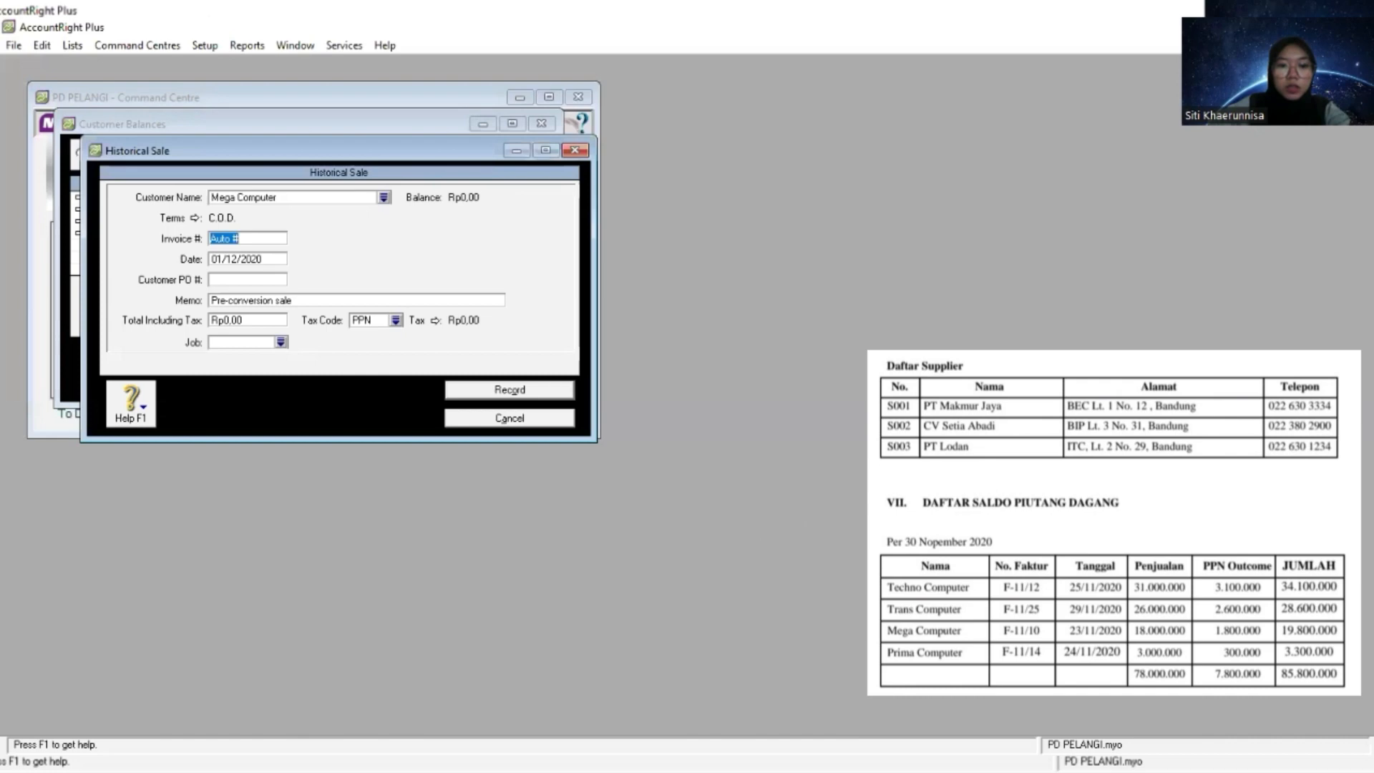
- Copy invoice number F-11/10 from the receivables list into Mega Computer's historical sale
{"action": "key", "text": "alt+Tab"}
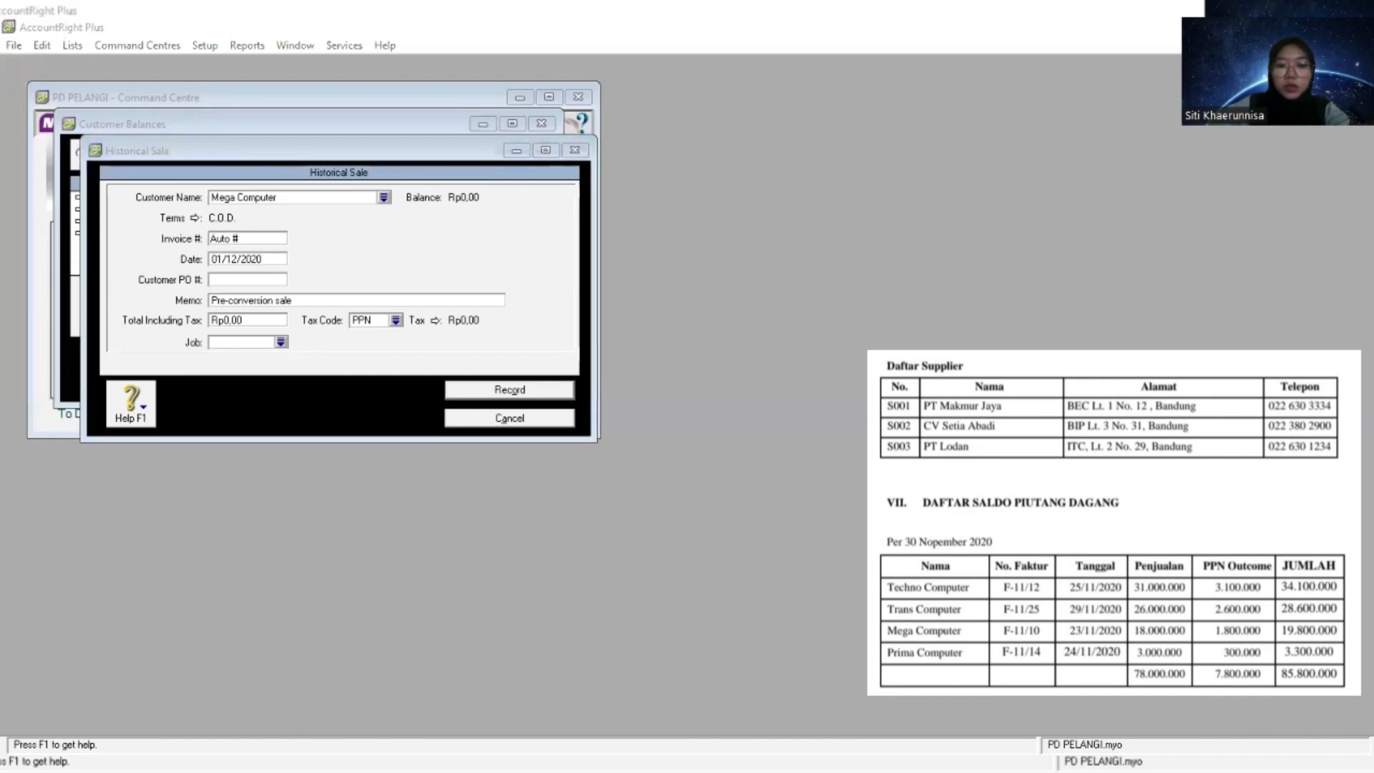
{"action": "left_click", "coordinate": [252, 240]}
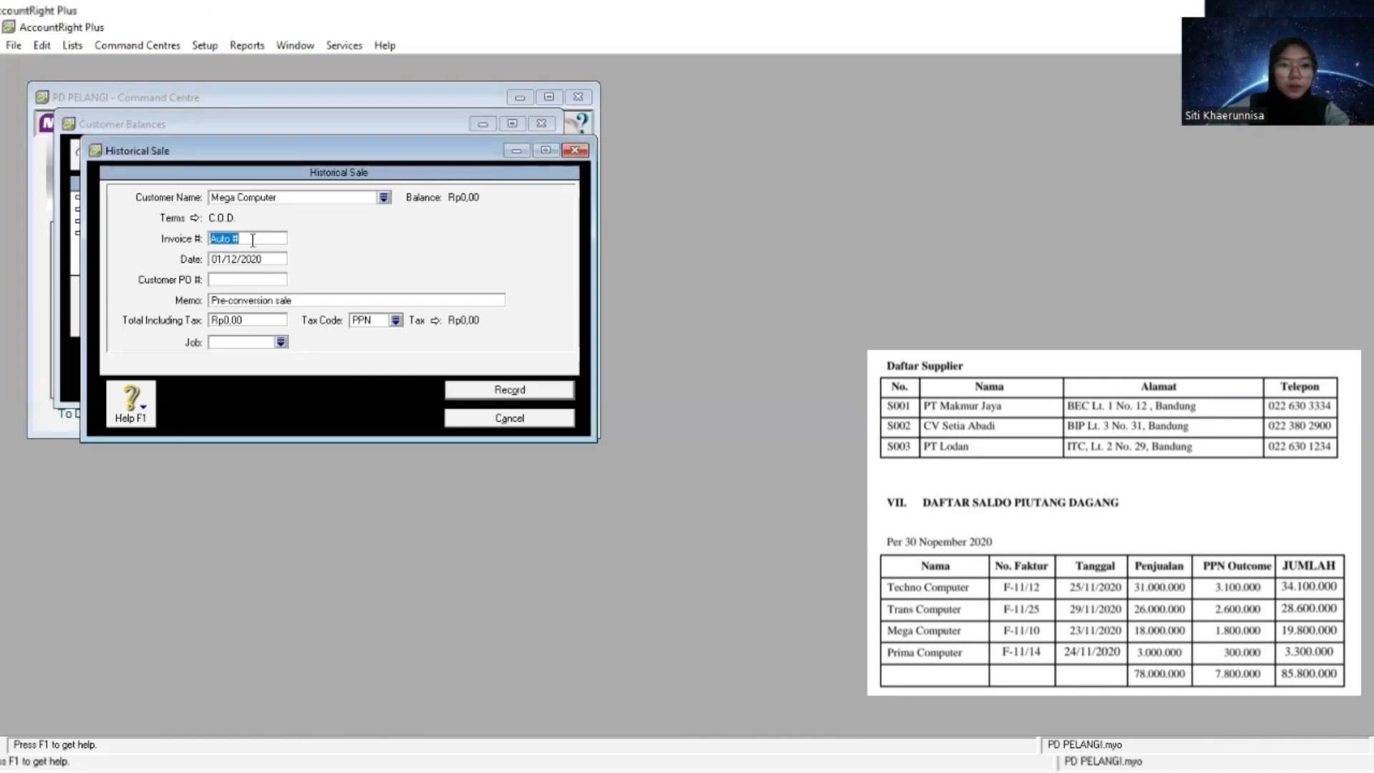
{"action": "right_click", "coordinate": [252, 241]}
{"action": "left_click", "coordinate": [293, 314]}
- Replace the memo of Mega Computer's historical sale with "Saldo Awal Piutang"
{"action": "key", "text": "Tab"}
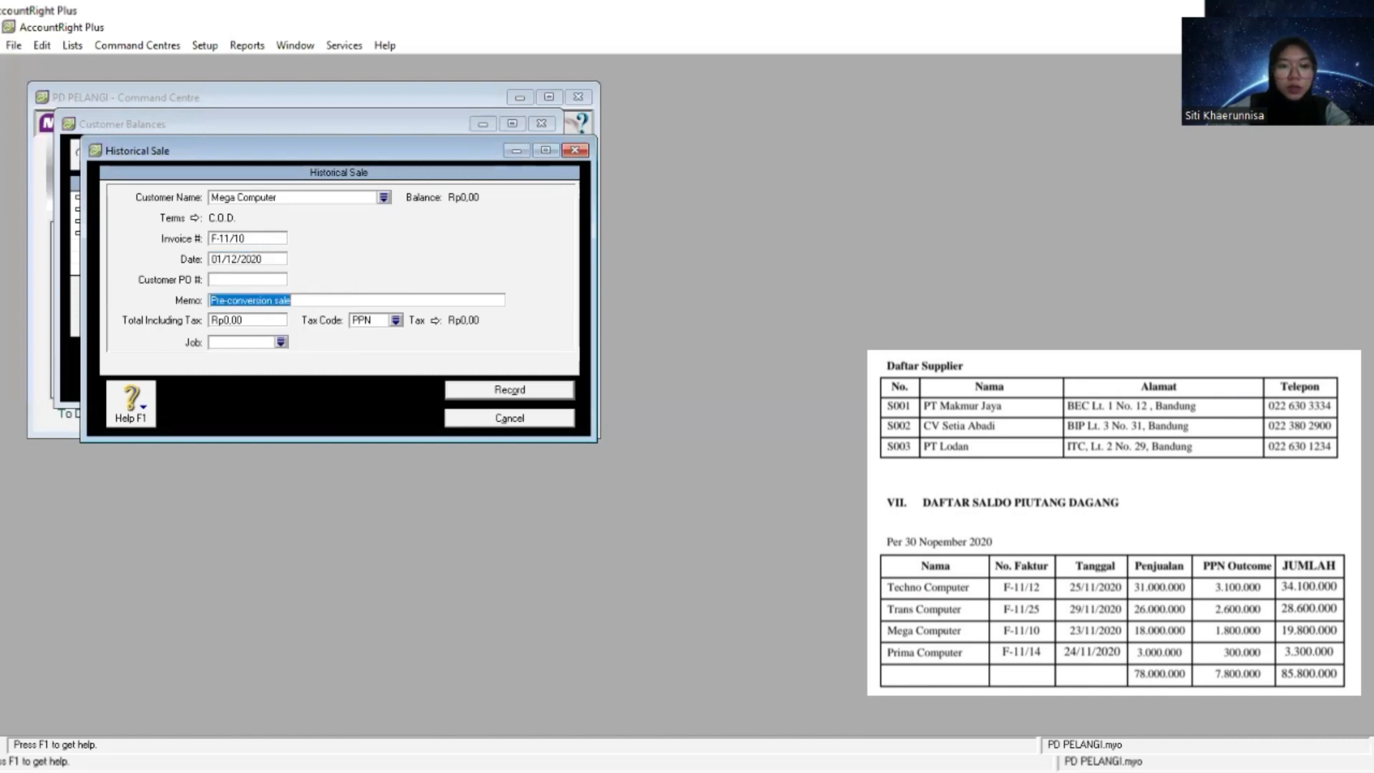
{"action": "type", "text": "Sa"}
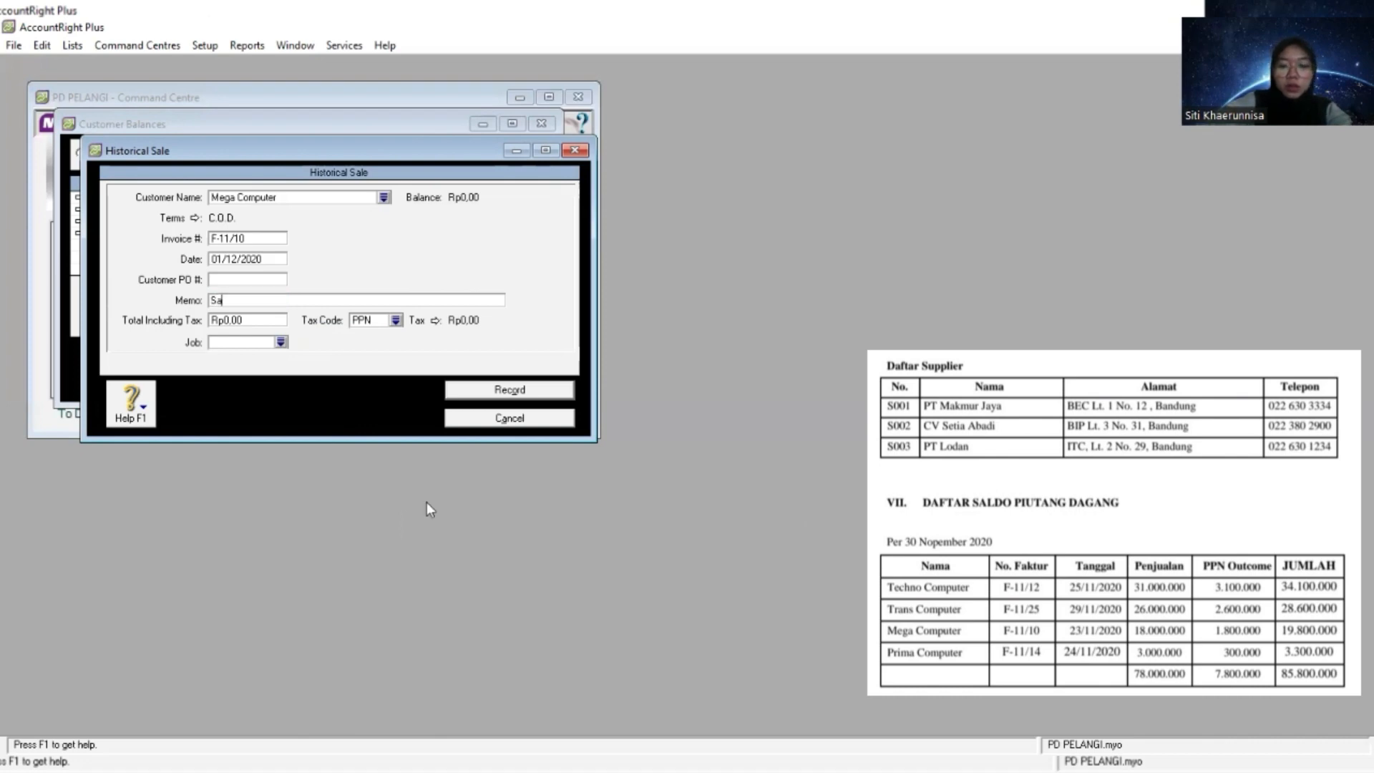
{"action": "type", "text": "ldo Aw"}
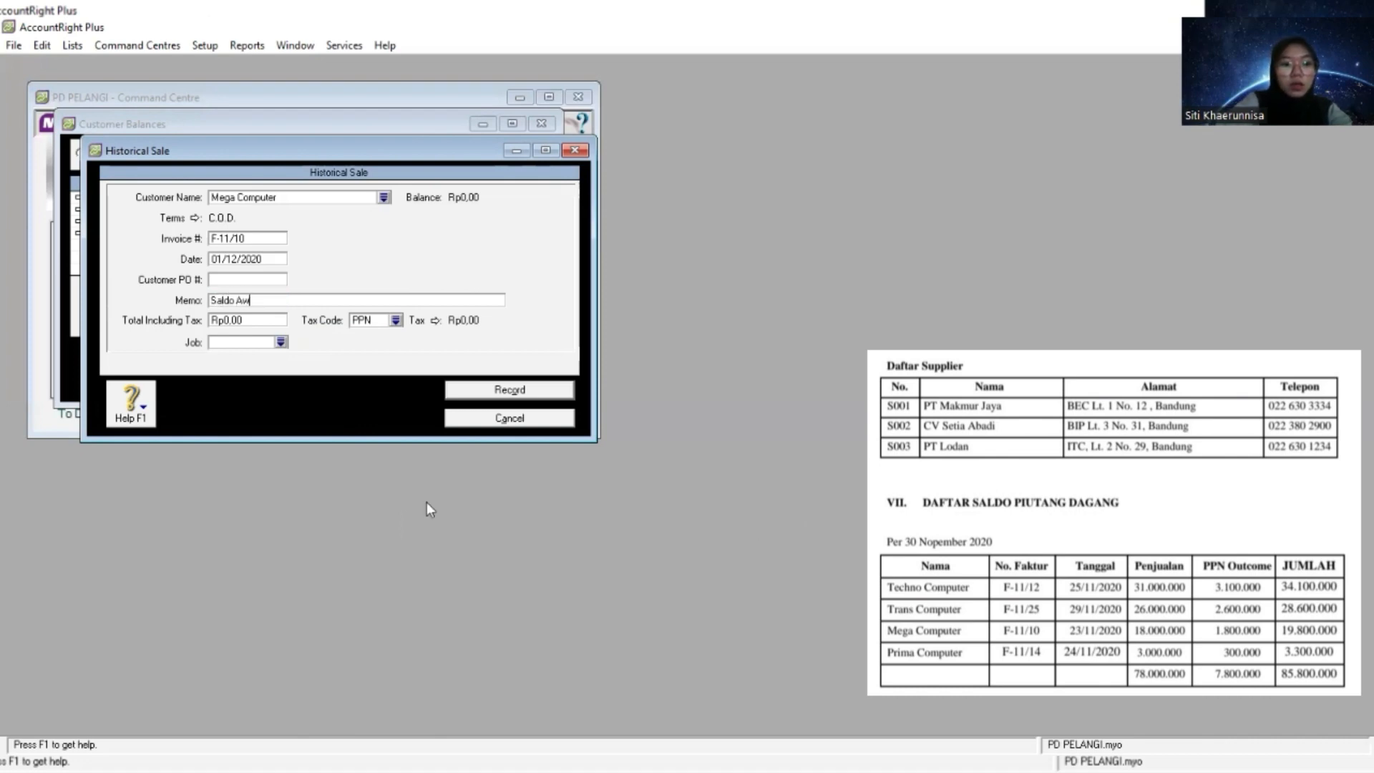
{"action": "type", "text": "al ("}
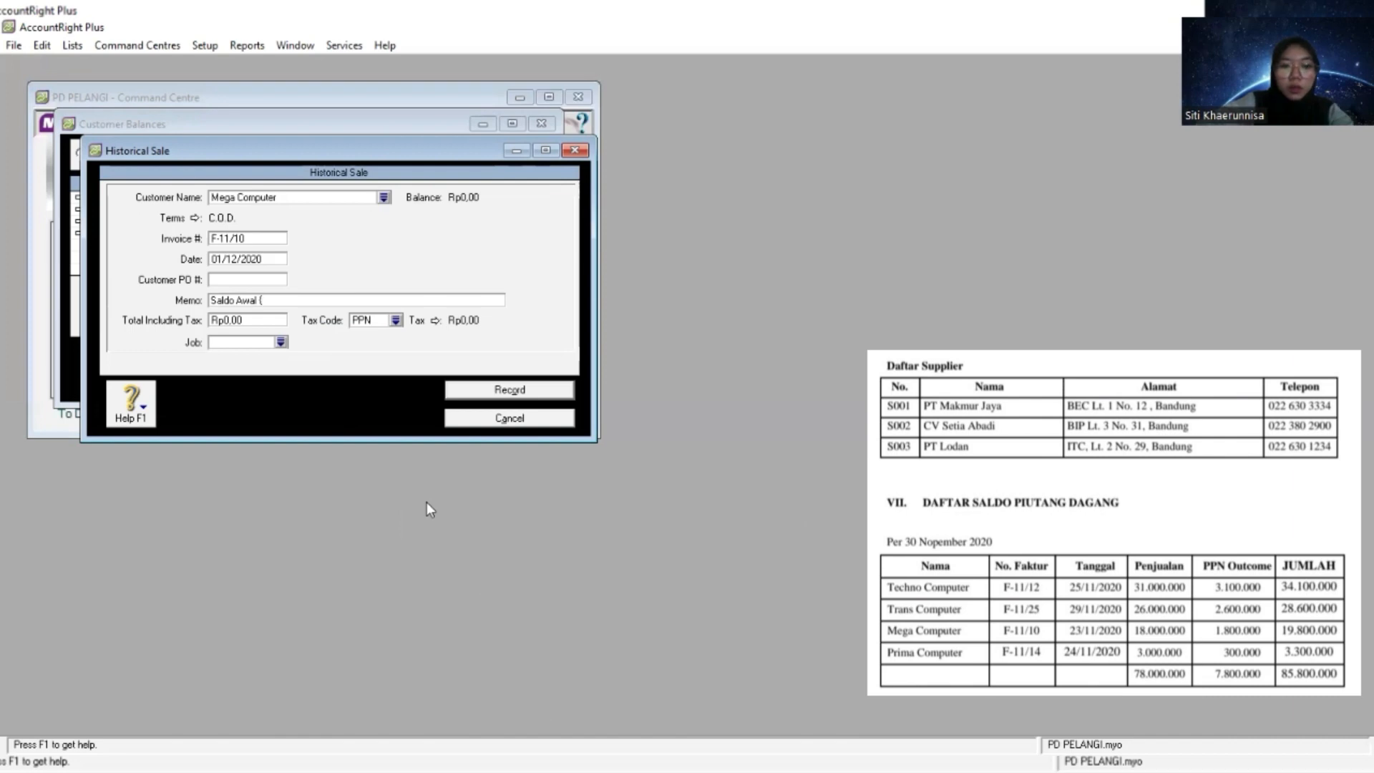
{"action": "key", "text": "BackSpace"}
{"action": "type", "text": "Pi"}
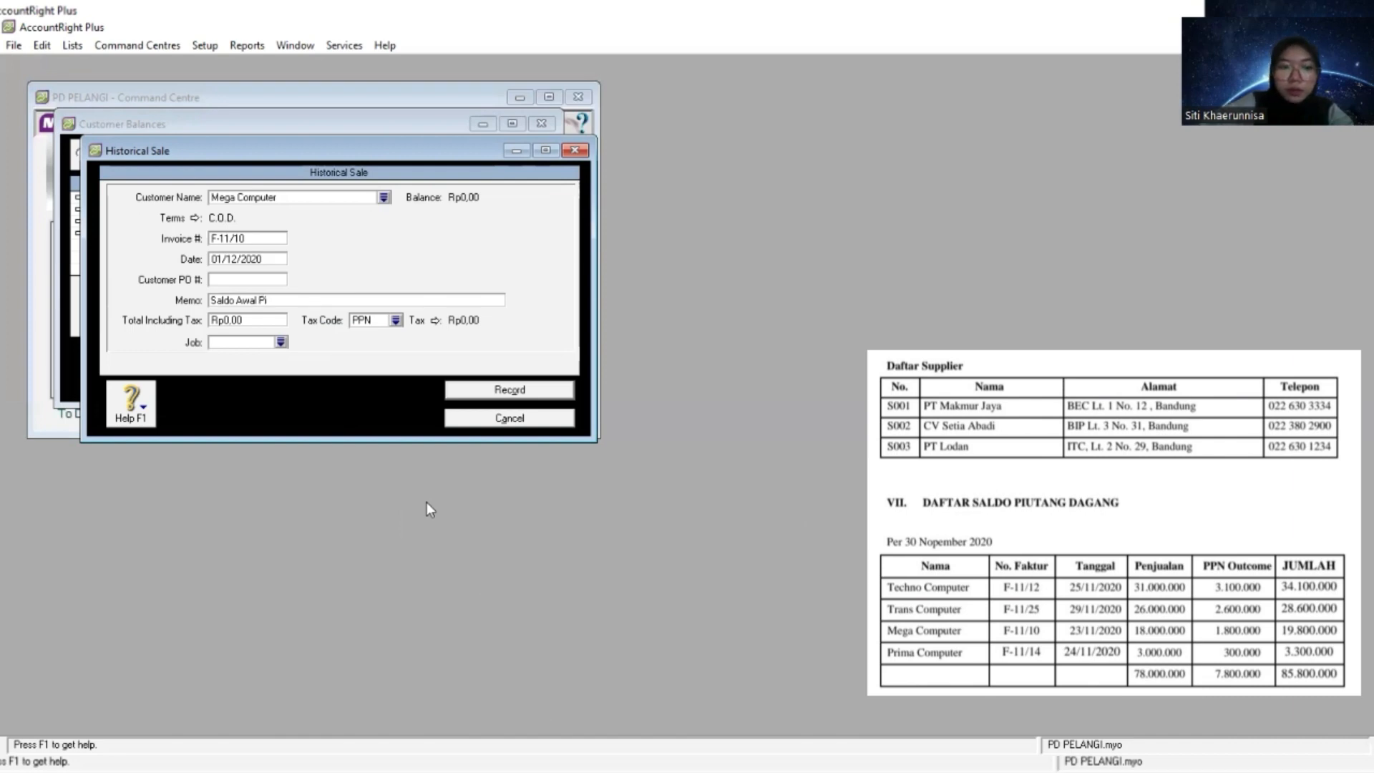
{"action": "type", "text": "utang"}
{"action": "key", "text": "Tab"}
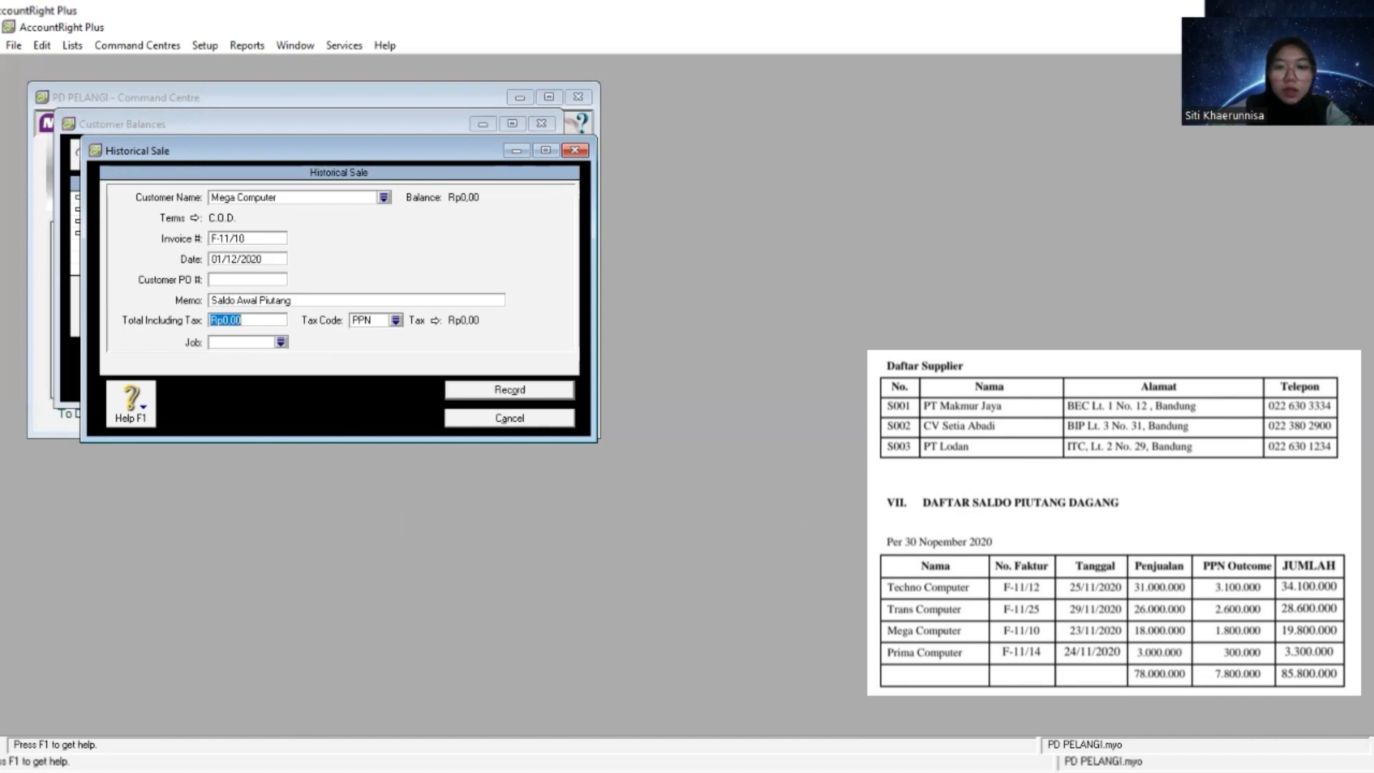
- Copy Mega Computer's total of 19.800.000 from the receivables list into the sale's total including tax
{"action": "key", "text": "alt+Tab"}
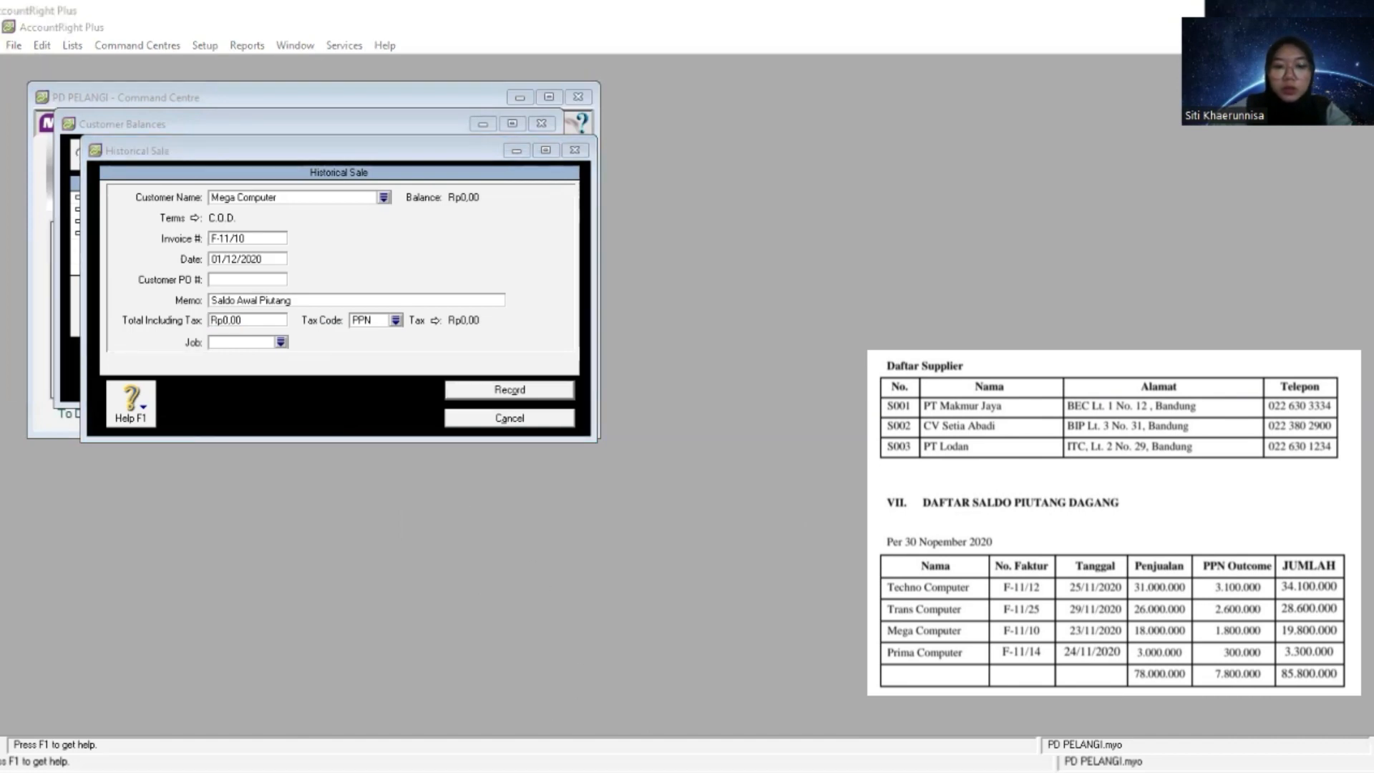
{"action": "left_click", "coordinate": [268, 320]}
{"action": "right_click", "coordinate": [268, 320]}
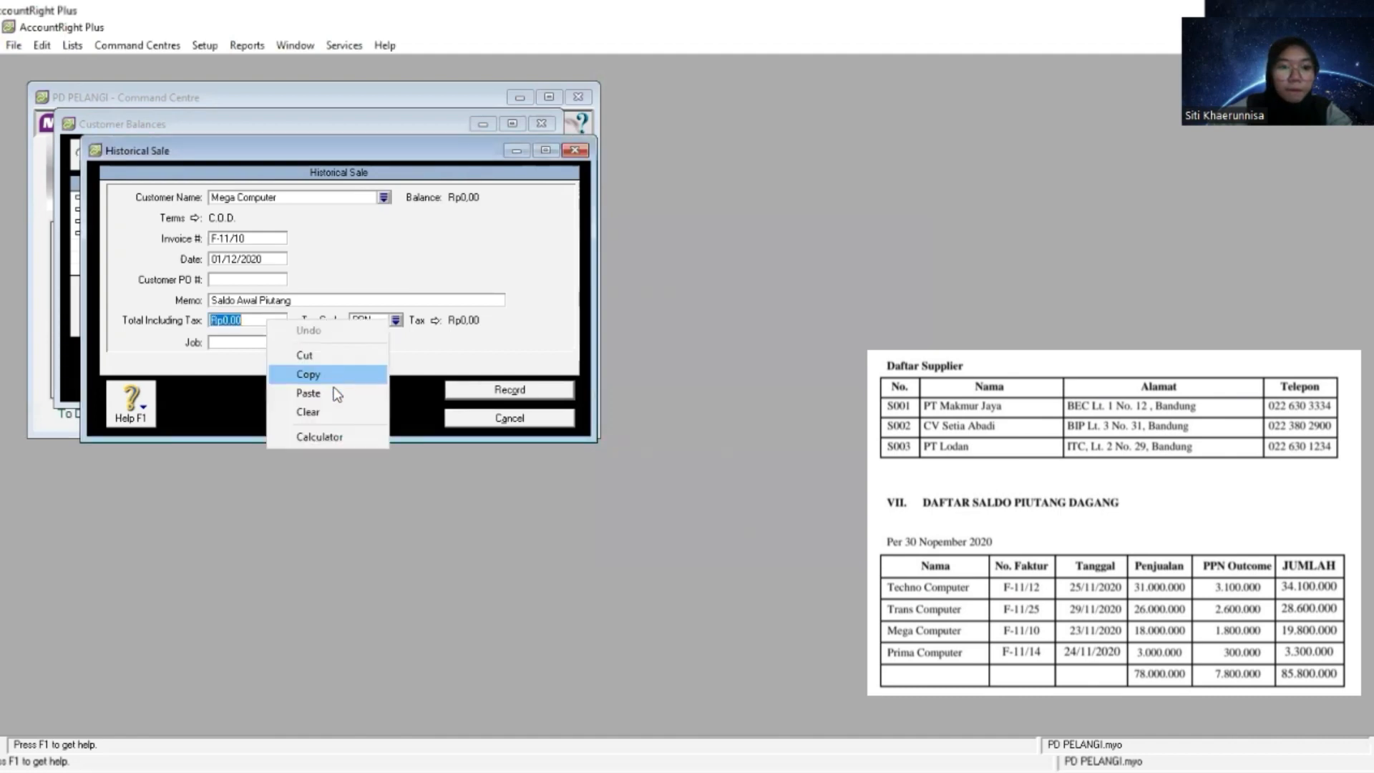
{"action": "left_click", "coordinate": [332, 390]}
{"action": "key", "text": "Tab"}
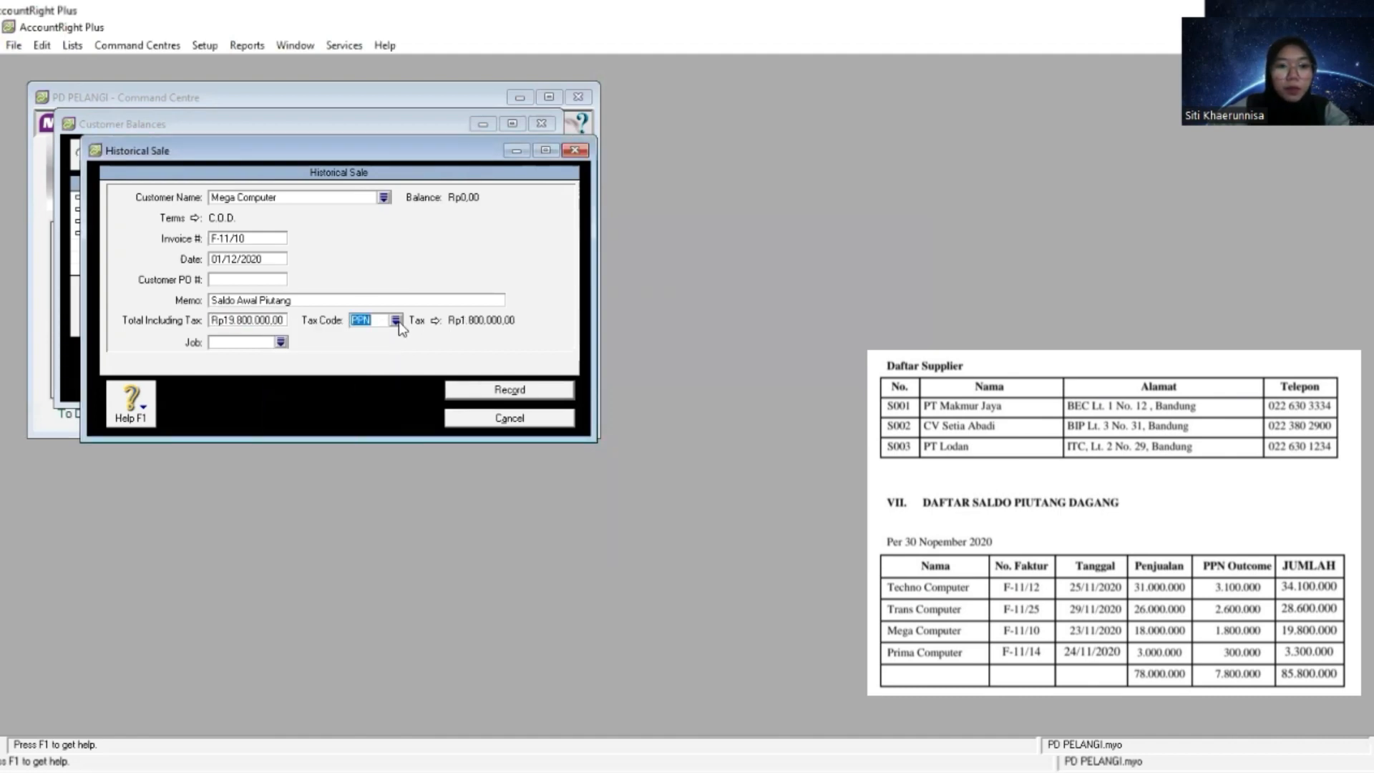
- Change the tax code of Mega Computer's sale to N-T, record it and dismiss the cash-basis reporting note
{"action": "left_click", "coordinate": [395, 320]}
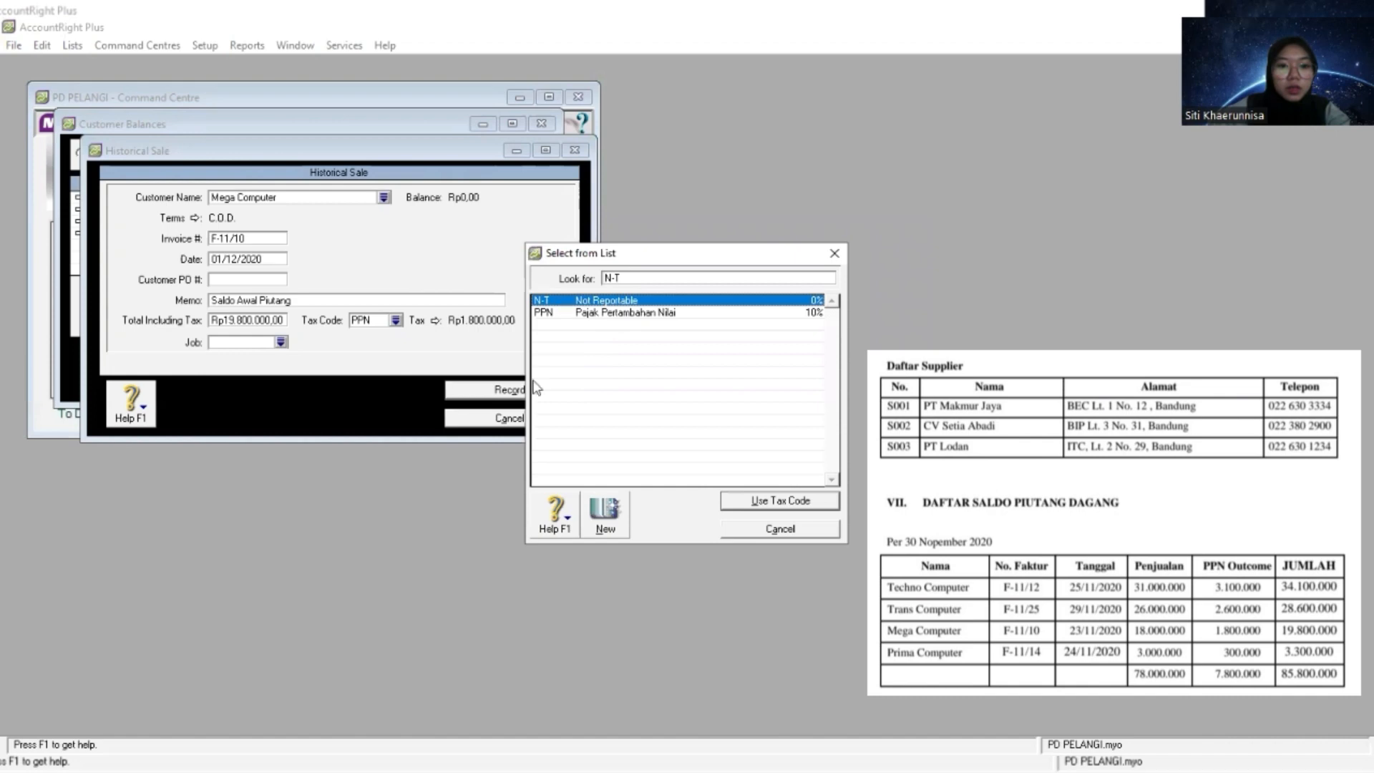
{"action": "double_click", "coordinate": [558, 302]}
{"action": "left_click", "coordinate": [505, 389]}
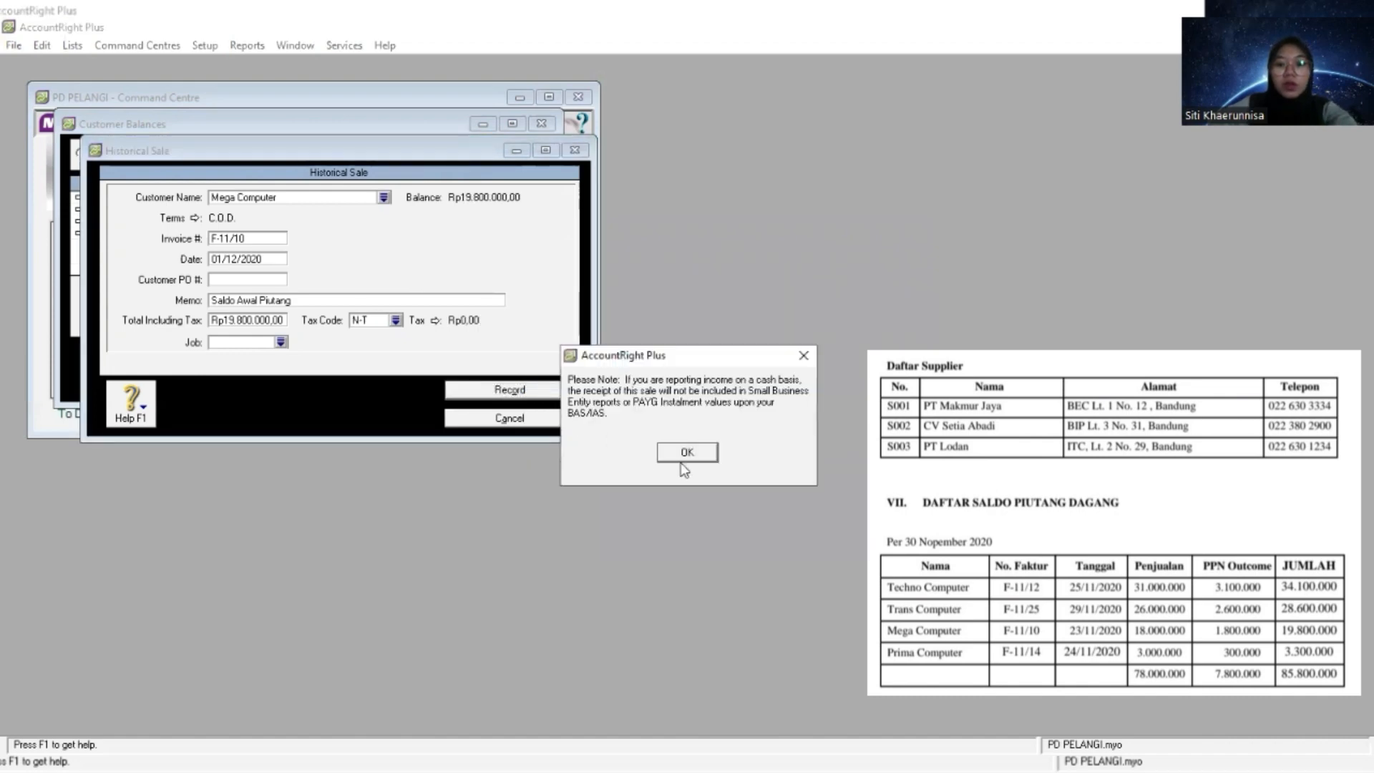
{"action": "left_click", "coordinate": [684, 455]}
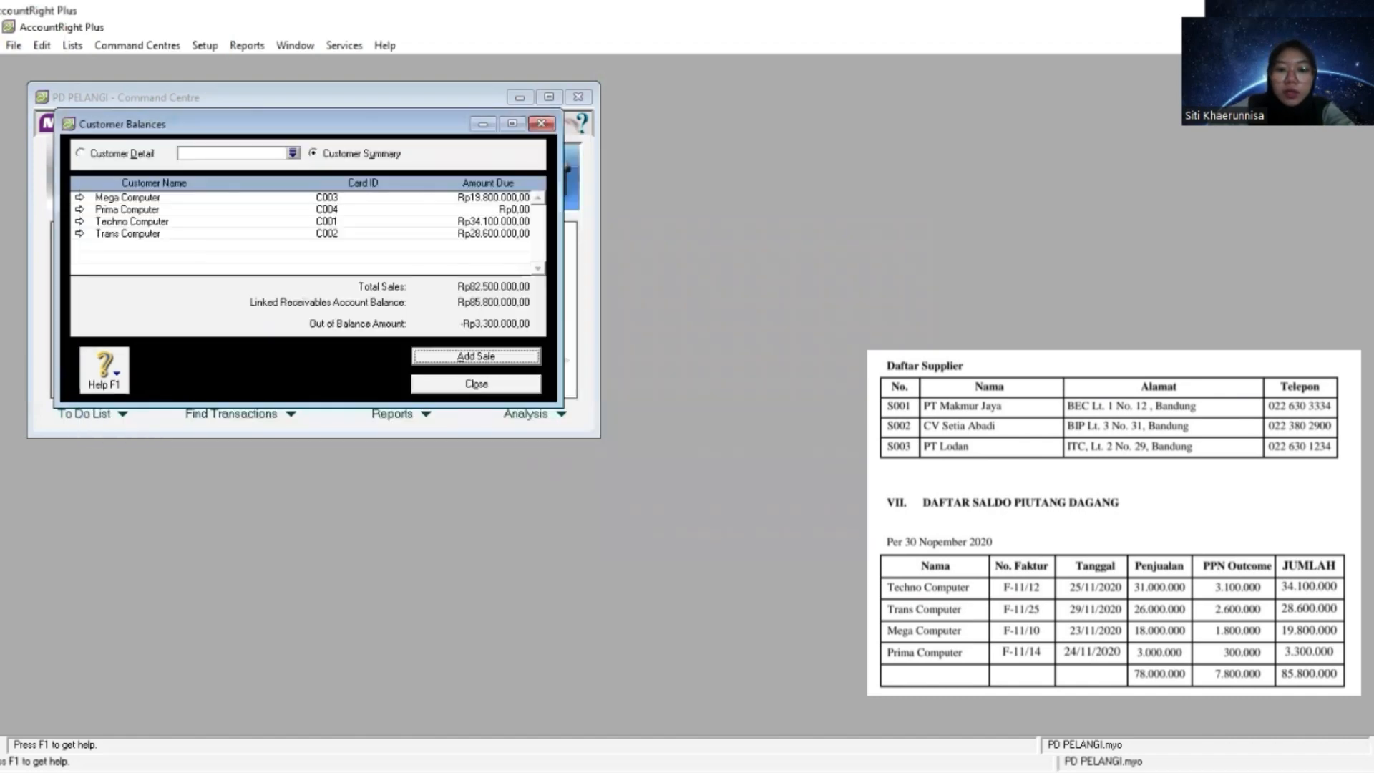
- Add another historical sale and paste Prima Computer as its customer
{"action": "left_click", "coordinate": [476, 356]}
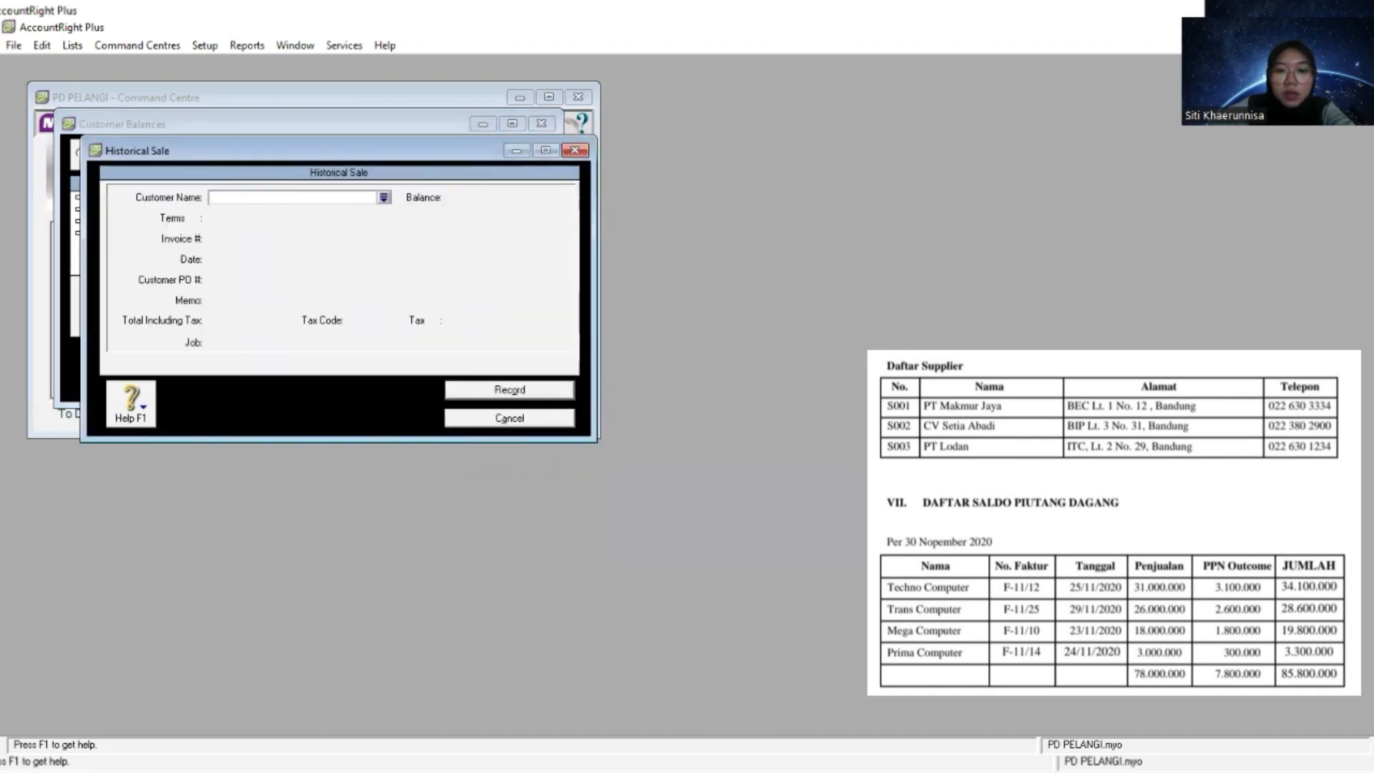
{"action": "left_click", "coordinate": [384, 198]}
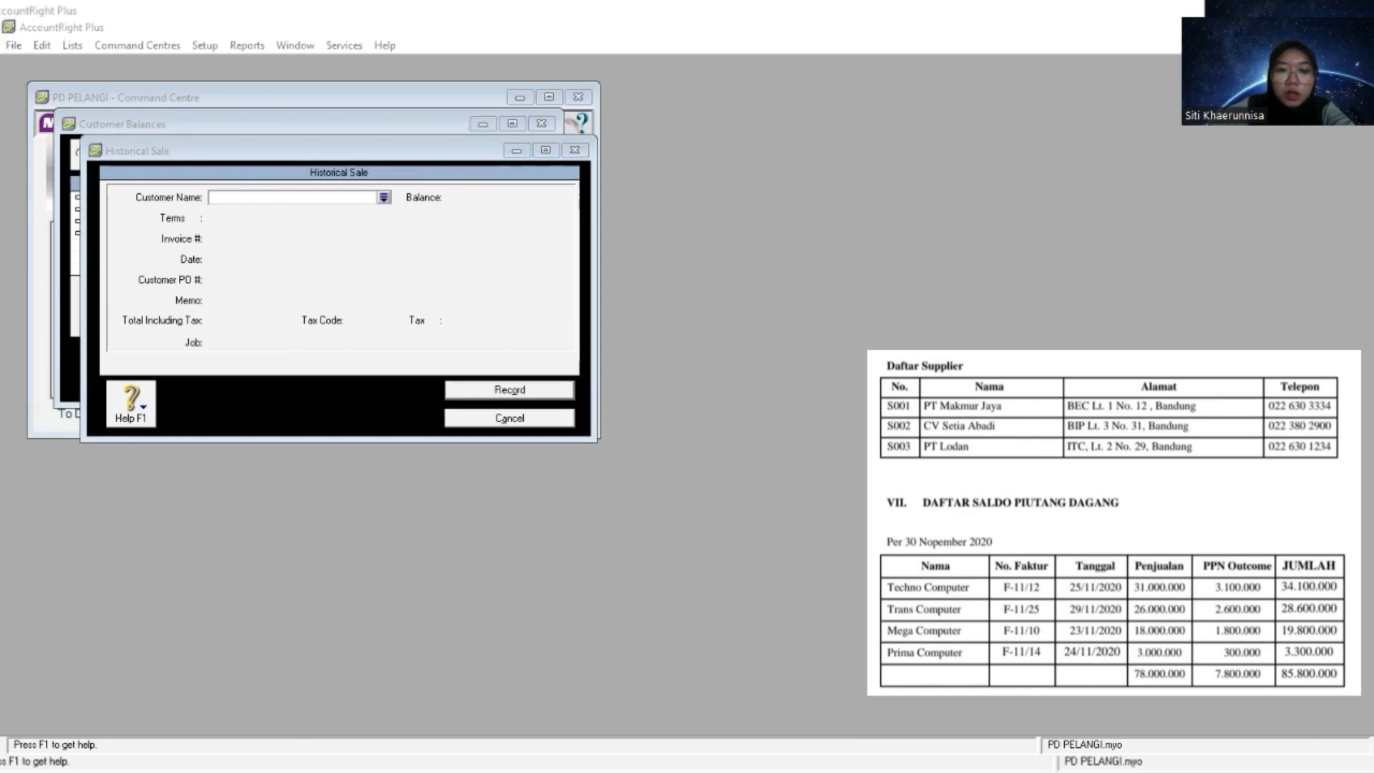
{"action": "right_click", "coordinate": [290, 200]}
{"action": "left_click", "coordinate": [331, 276]}
{"action": "key", "text": "Tab"}
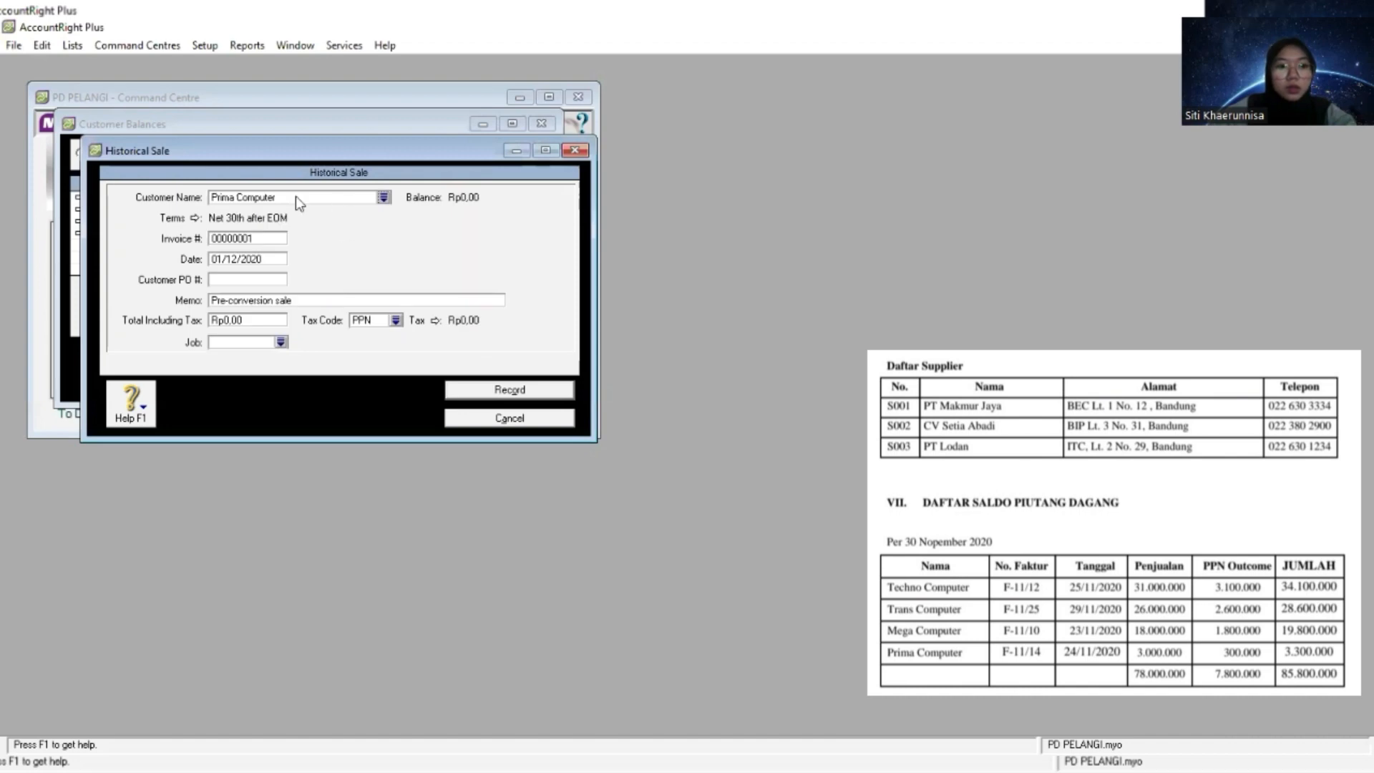
- Set the payment terms of Prima Computer's historical sale to C.O.D
{"action": "left_click", "coordinate": [195, 218]}
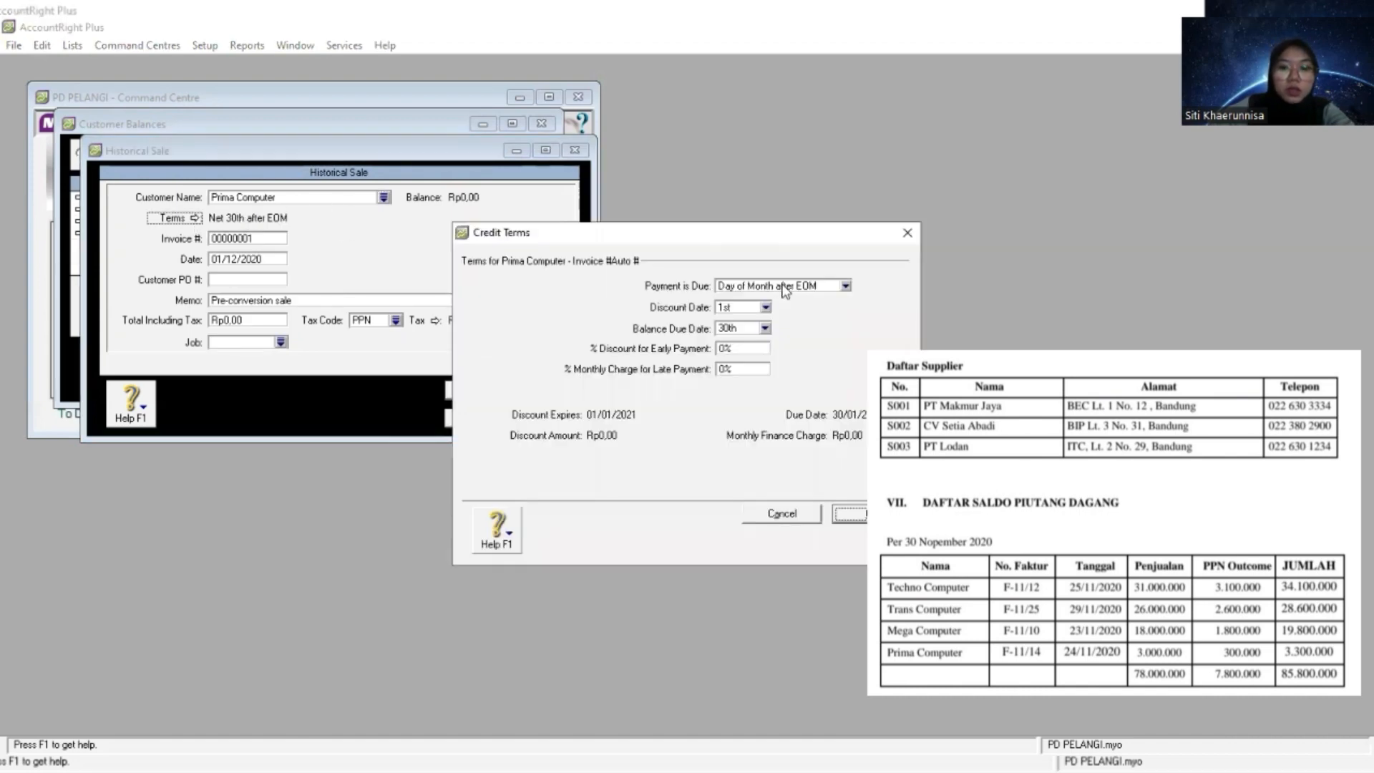
{"action": "left_click", "coordinate": [845, 286]}
{"action": "key", "text": "Return"}
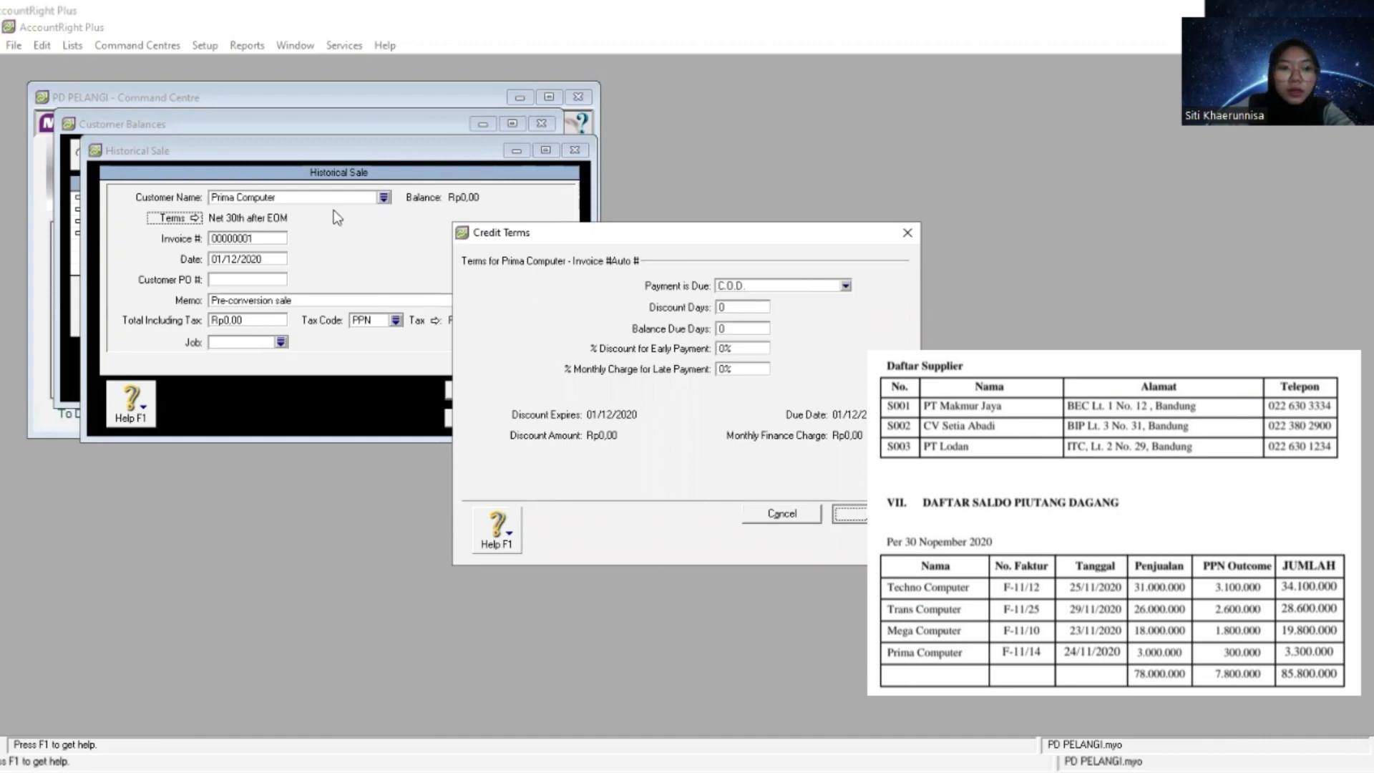
{"action": "left_click", "coordinate": [850, 513]}
{"action": "key", "text": "Tab"}
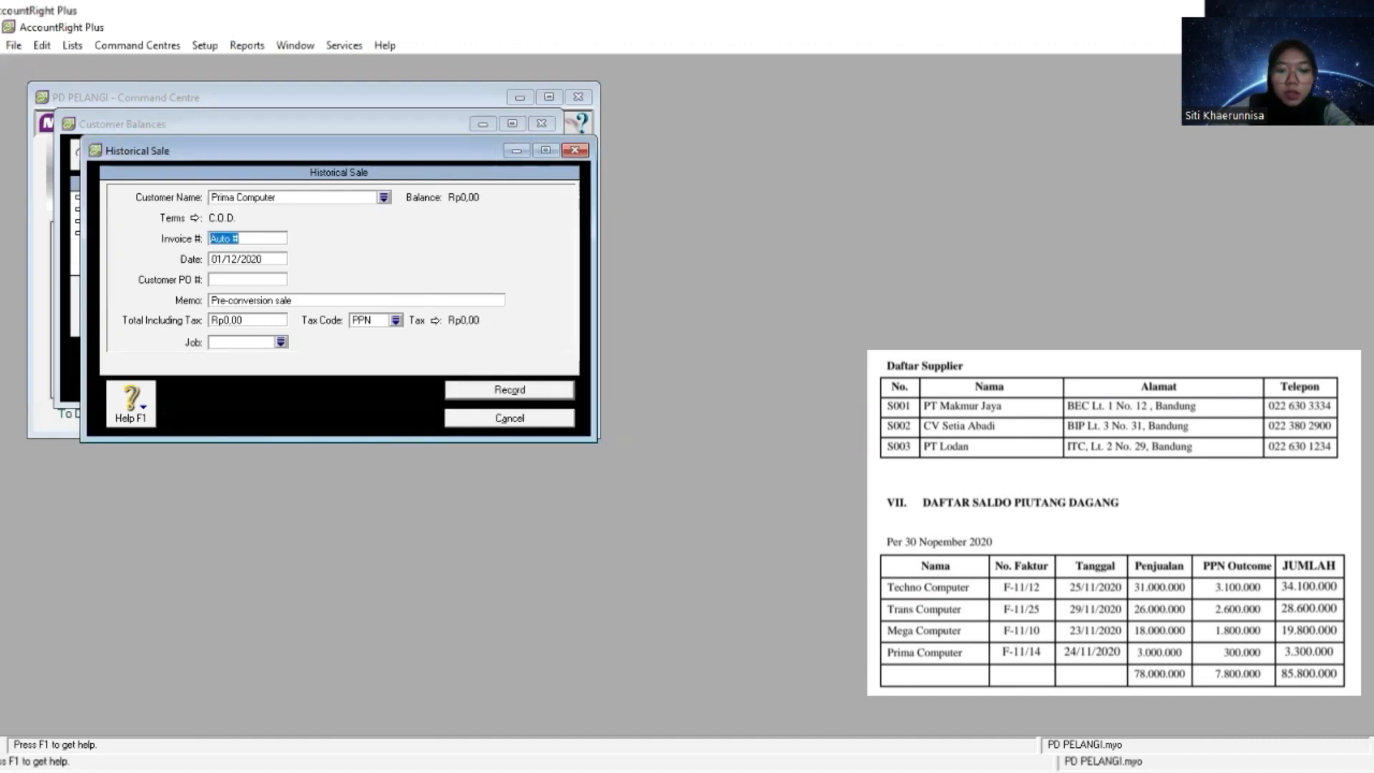
- Copy Prima Computer's invoice number F-11/14 from the receivables list into the sale's invoice number
{"action": "key", "text": "alt+Tab"}
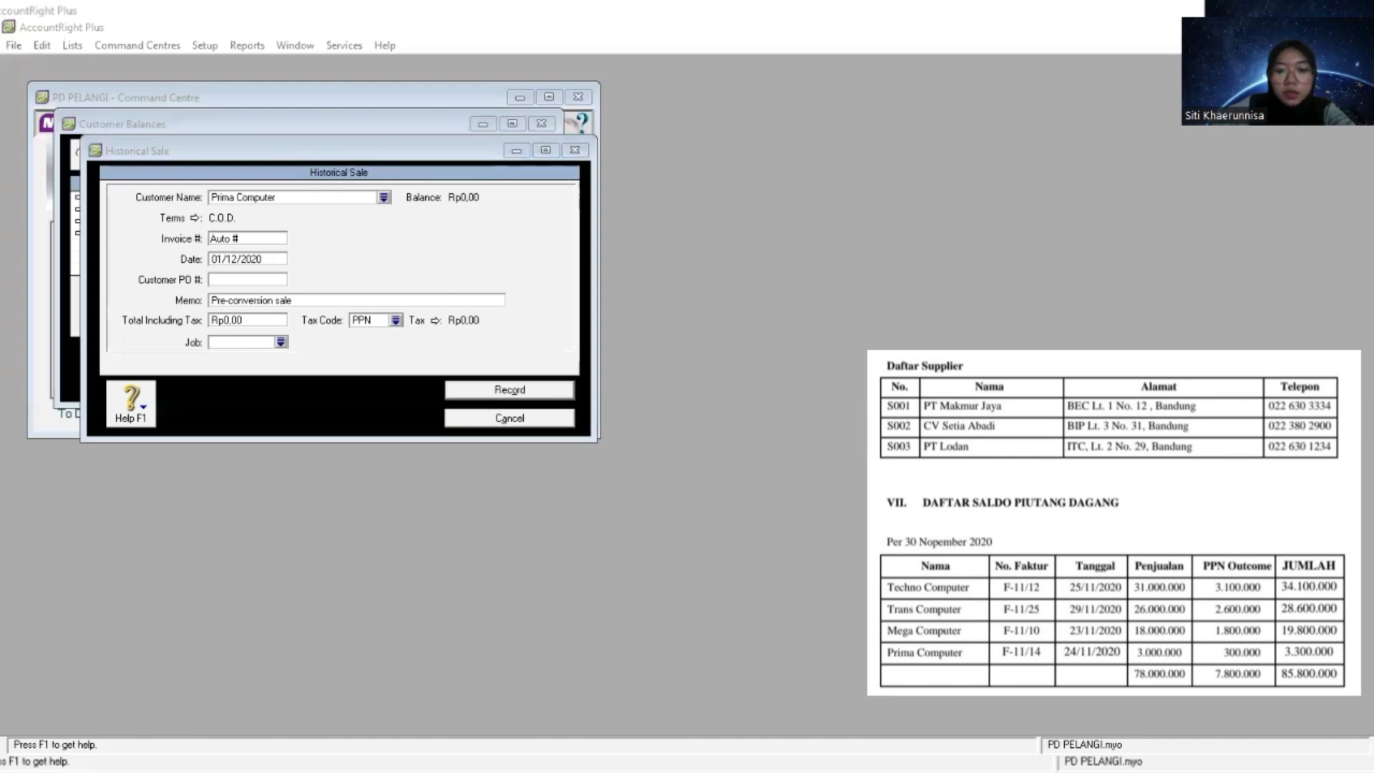
{"action": "left_click", "coordinate": [265, 237]}
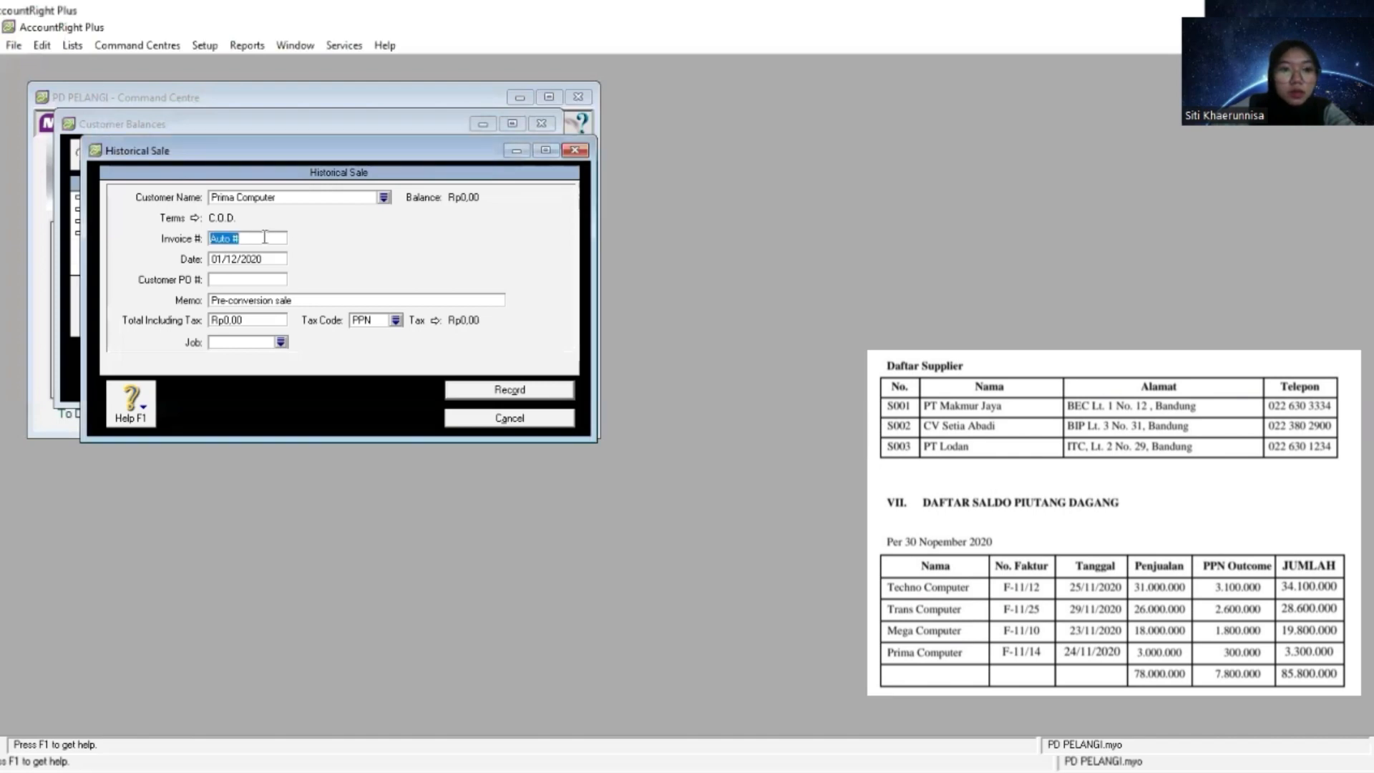
{"action": "right_click", "coordinate": [265, 236]}
{"action": "left_click", "coordinate": [318, 312]}
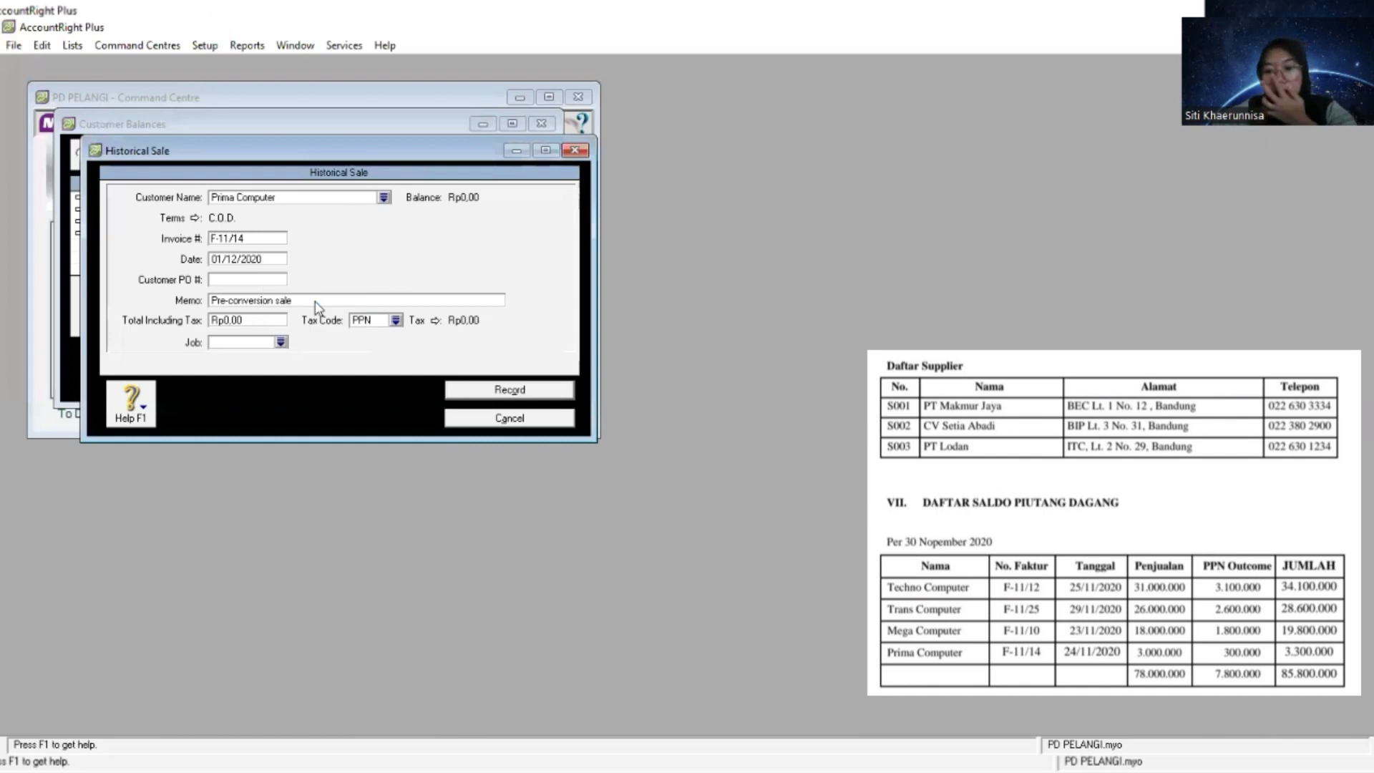
{"action": "key", "text": "Tab"}
- Replace the memo of Prima Computer's historical sale with "Saldo Awal Piutang"
{"action": "left_click", "coordinate": [316, 301]}
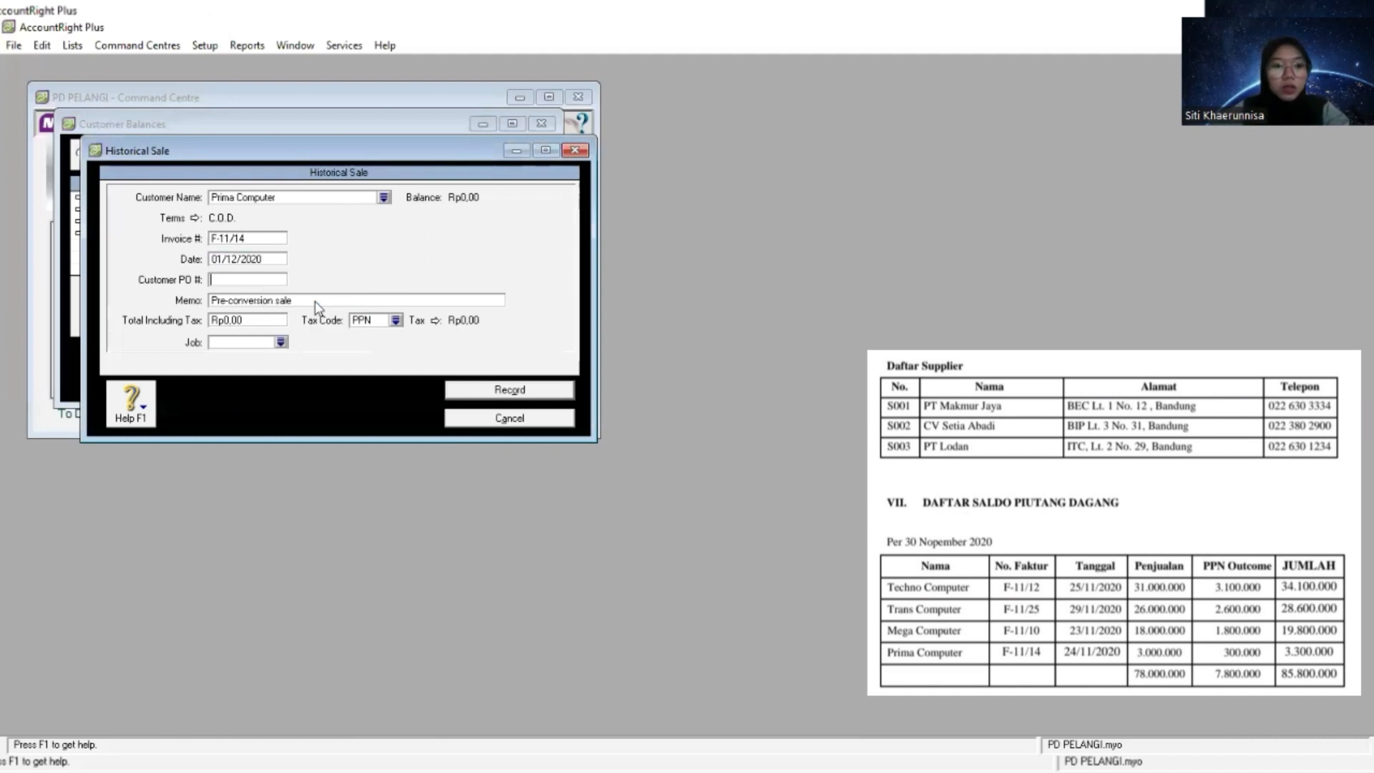
{"action": "type", "text": "Sa"}
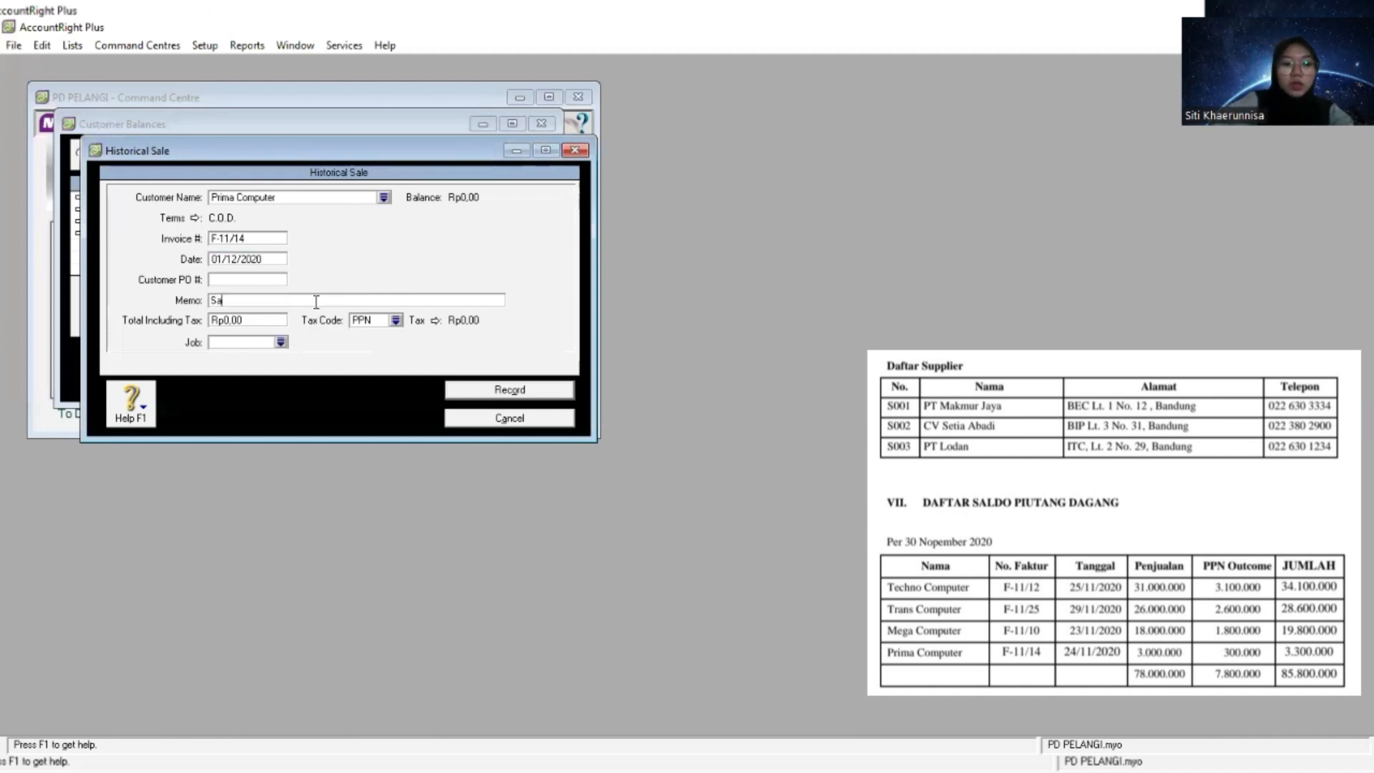
{"action": "type", "text": "ldo Awa"}
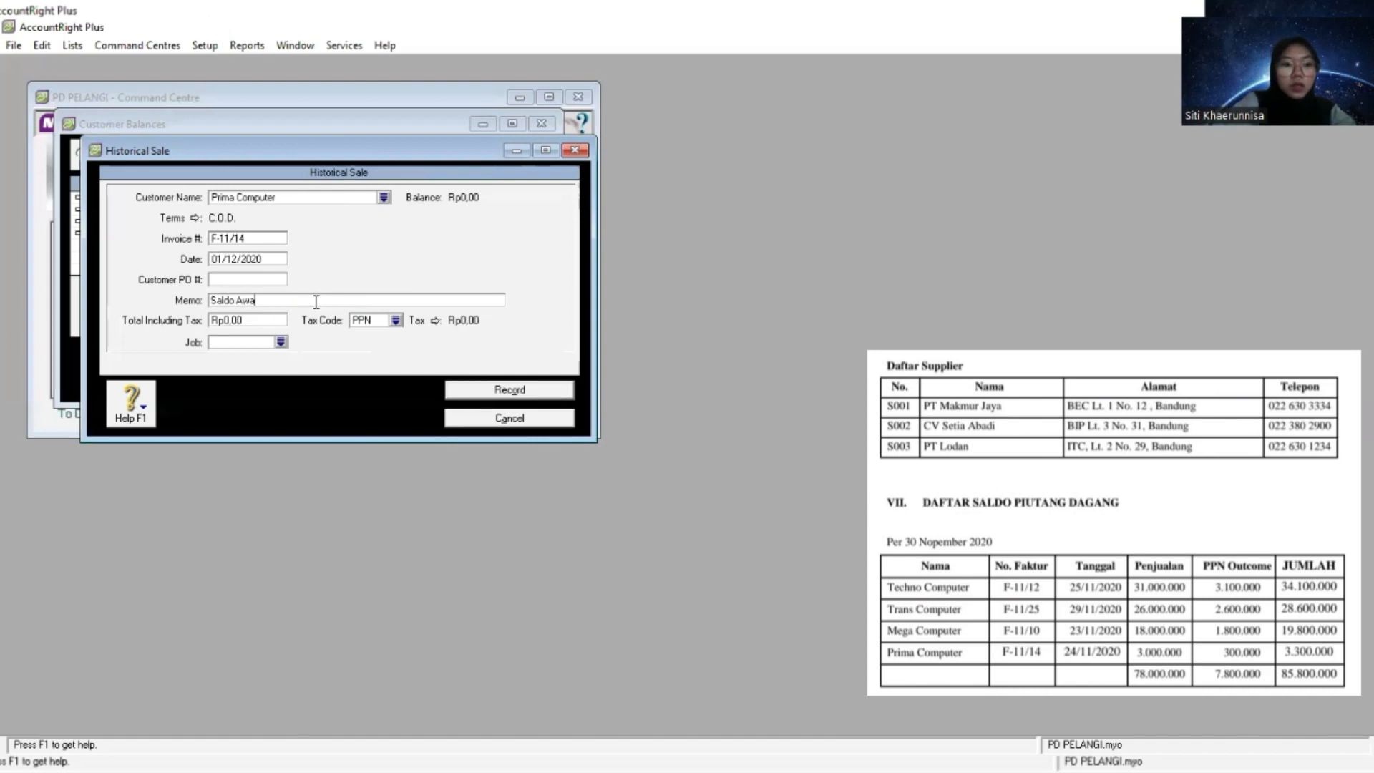
{"action": "type", "text": "l Piut"}
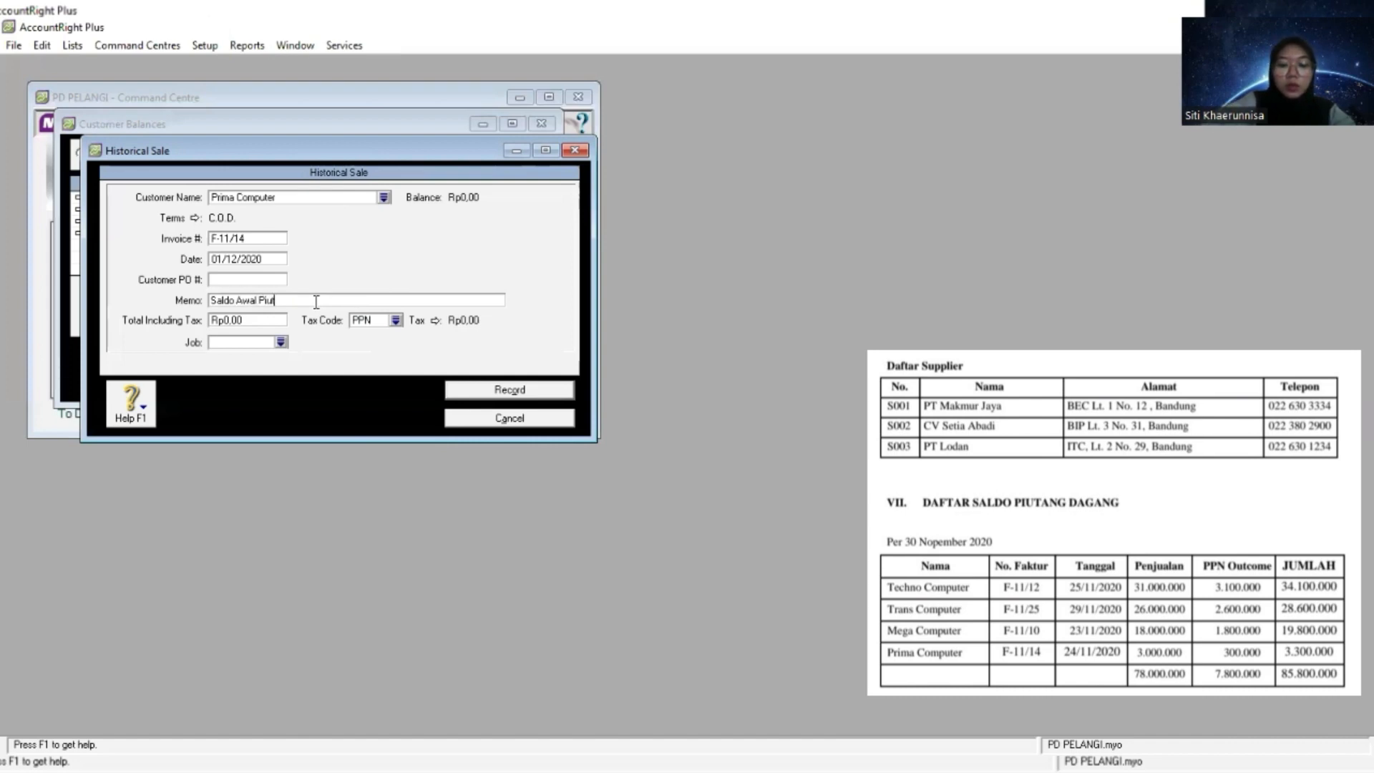
{"action": "type", "text": "ang"}
{"action": "key", "text": "Tab"}
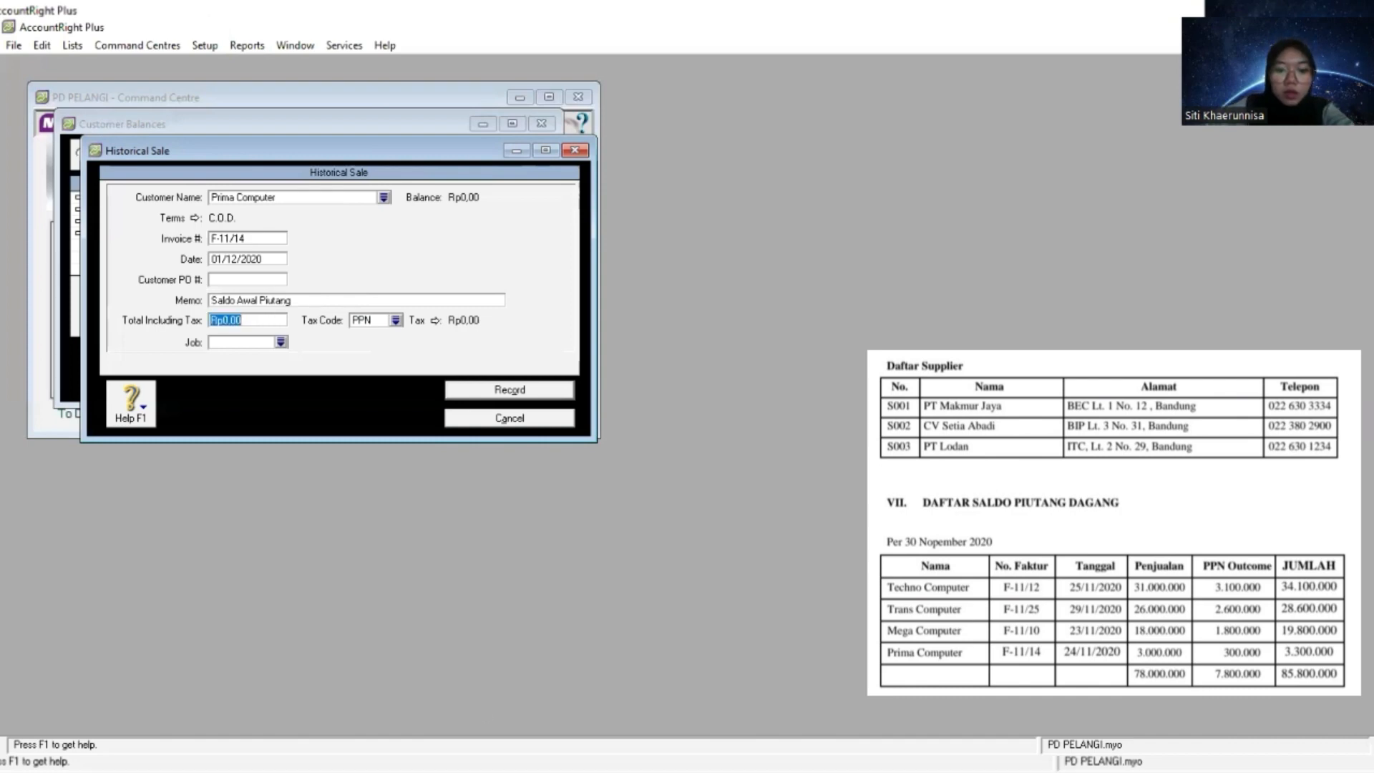
- Copy Prima Computer's total of 3.300.000 from the receivables list into the sale's total including tax
{"action": "key", "text": "alt+Tab"}
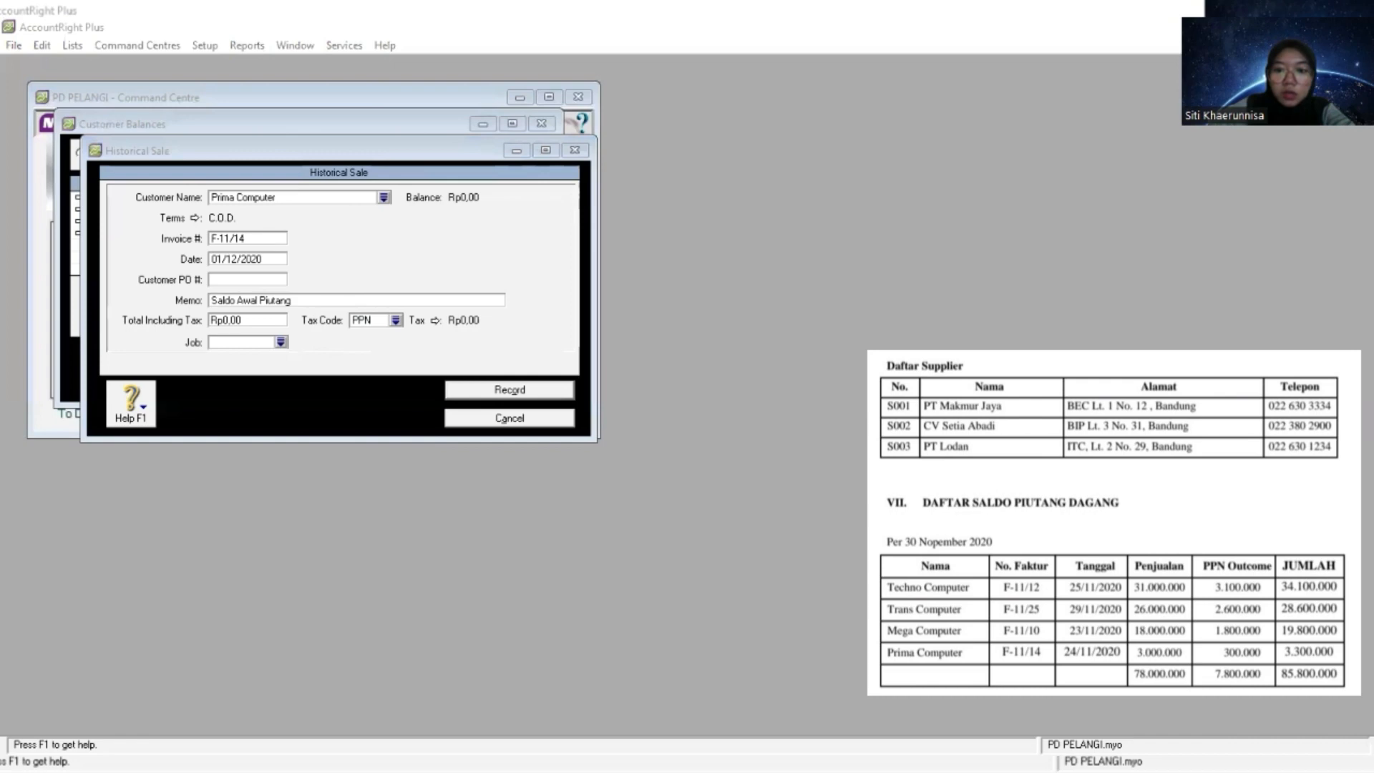
{"action": "right_click", "coordinate": [271, 320]}
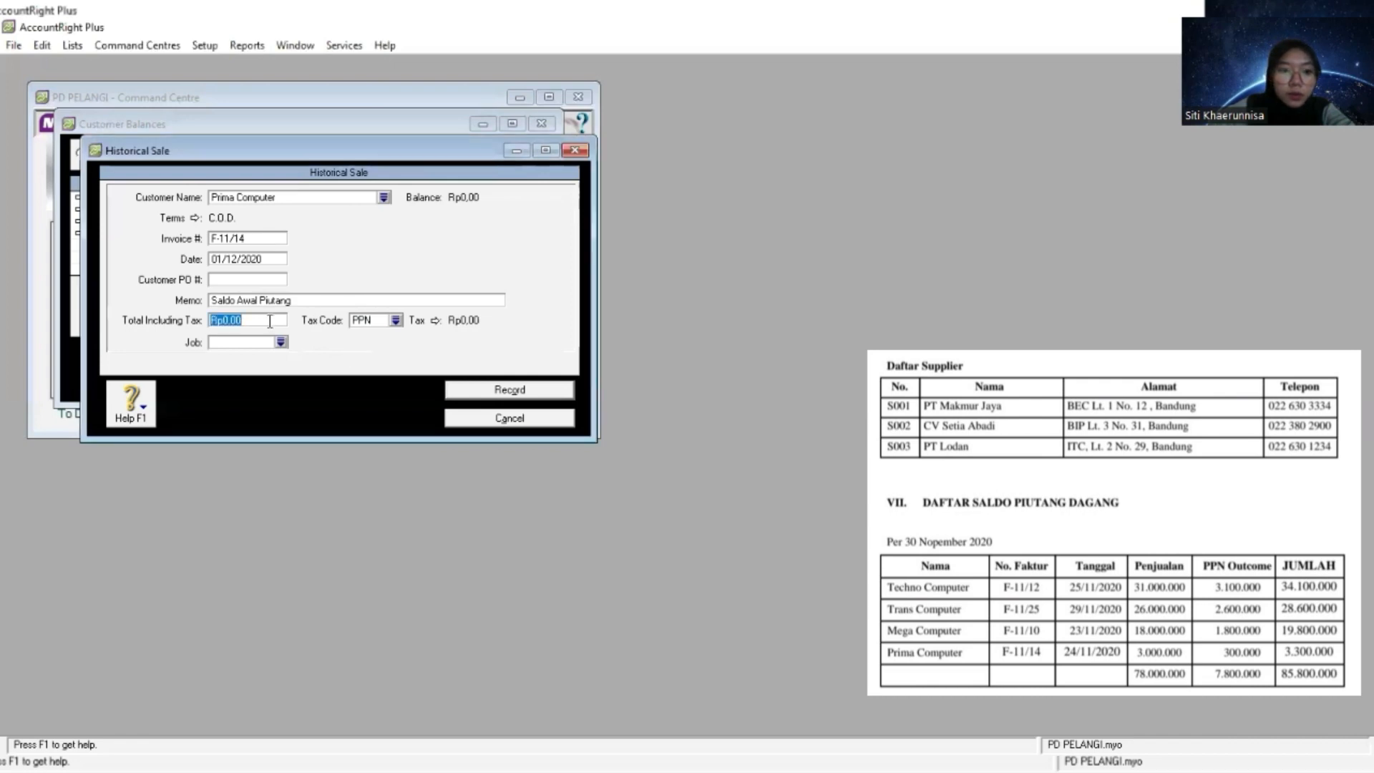
{"action": "left_click", "coordinate": [346, 395]}
{"action": "key", "text": "Tab"}
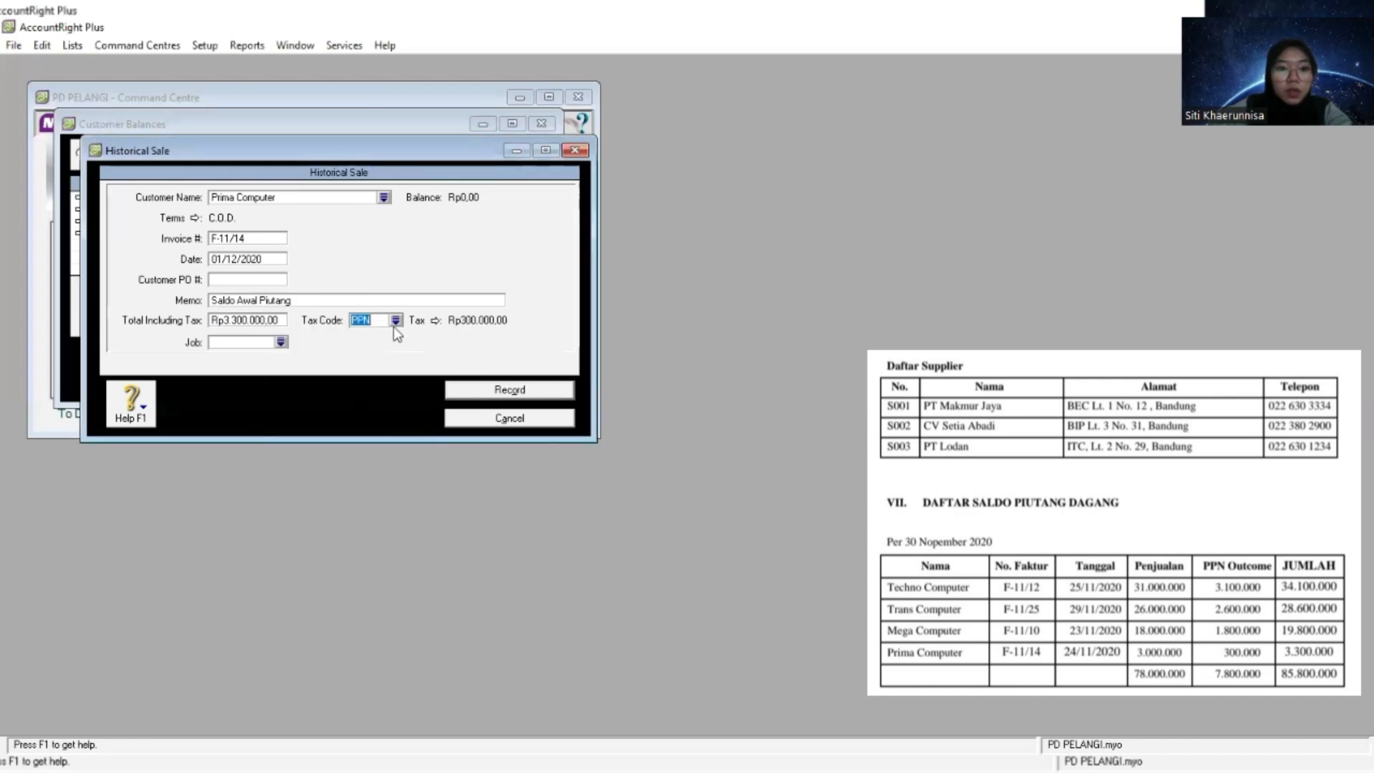
- Change the tax code of Prima Computer's sale to N-T, record it and dismiss the messages
{"action": "left_click", "coordinate": [395, 319]}
{"action": "left_click", "coordinate": [558, 301]}
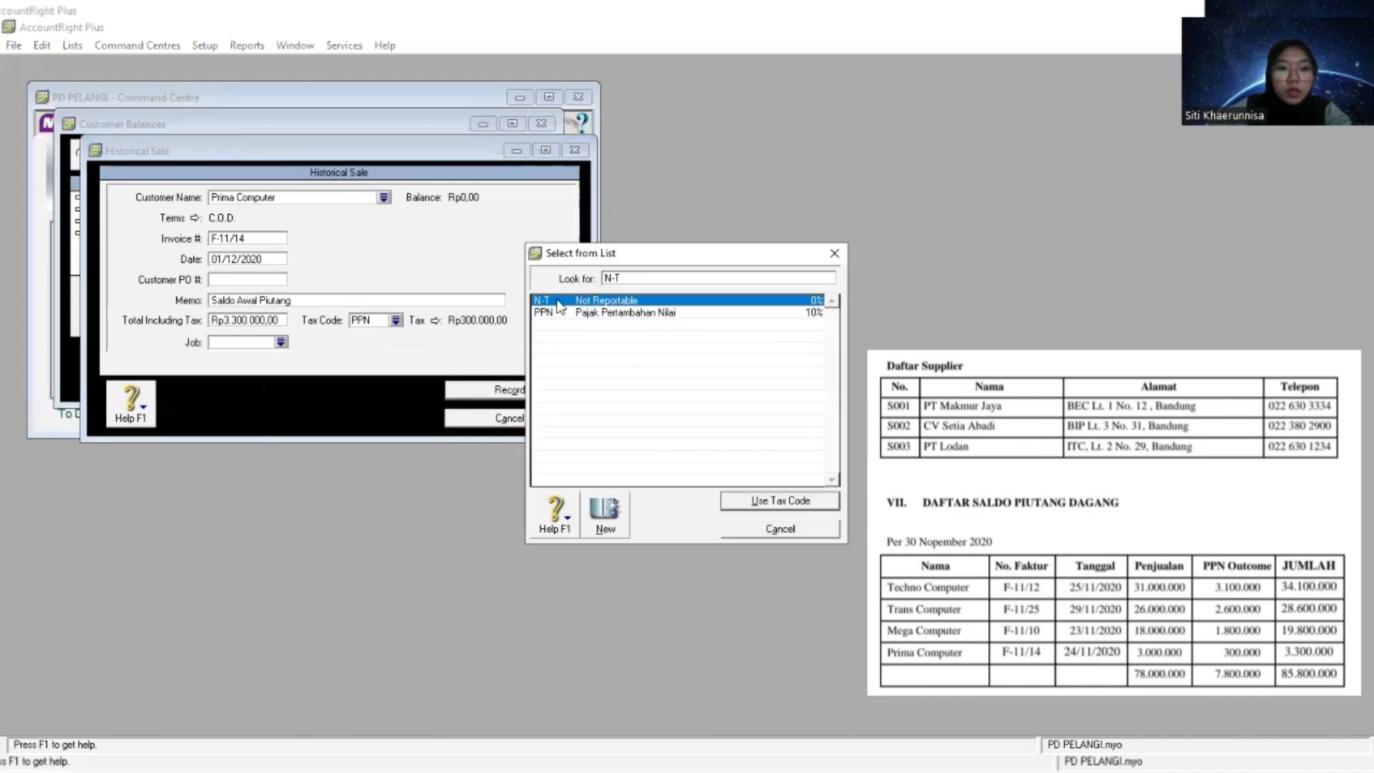
{"action": "double_click", "coordinate": [560, 303]}
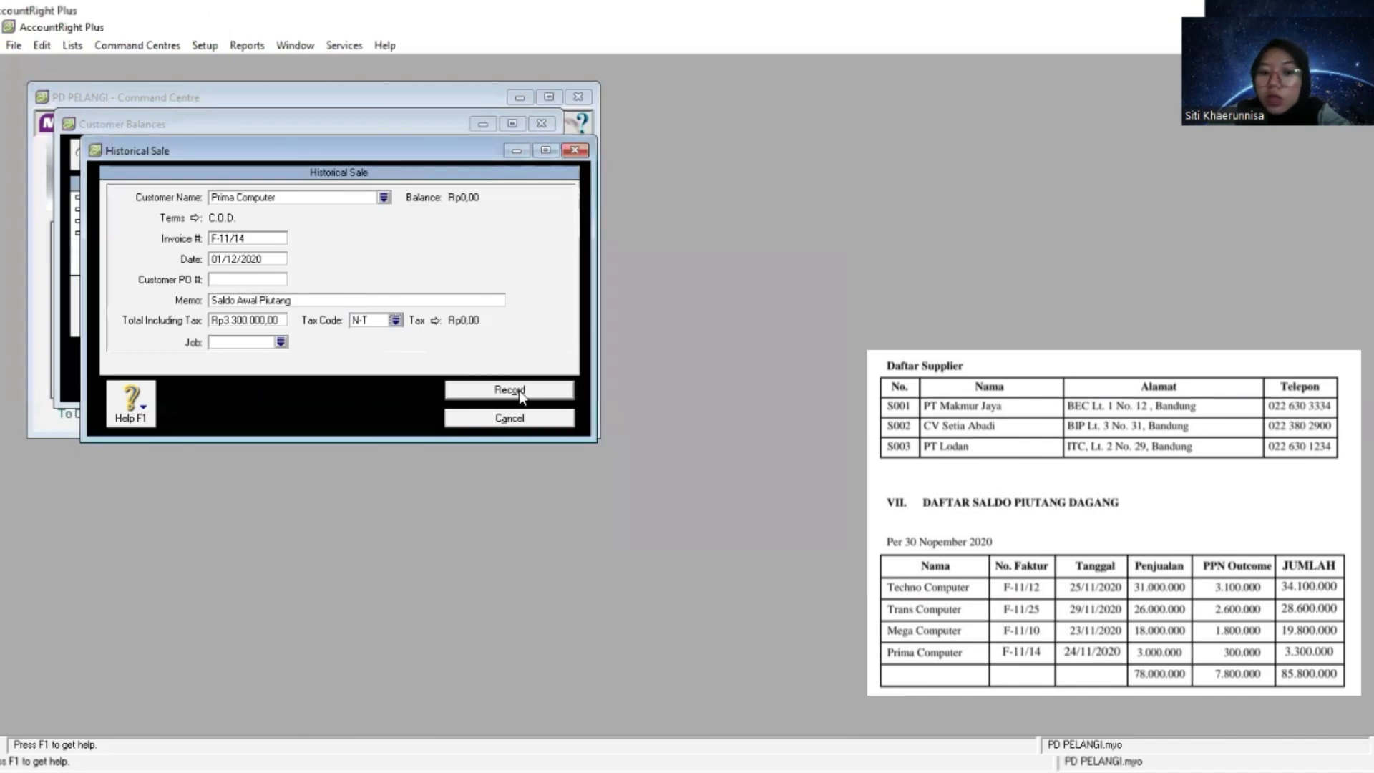
{"action": "left_click", "coordinate": [518, 390]}
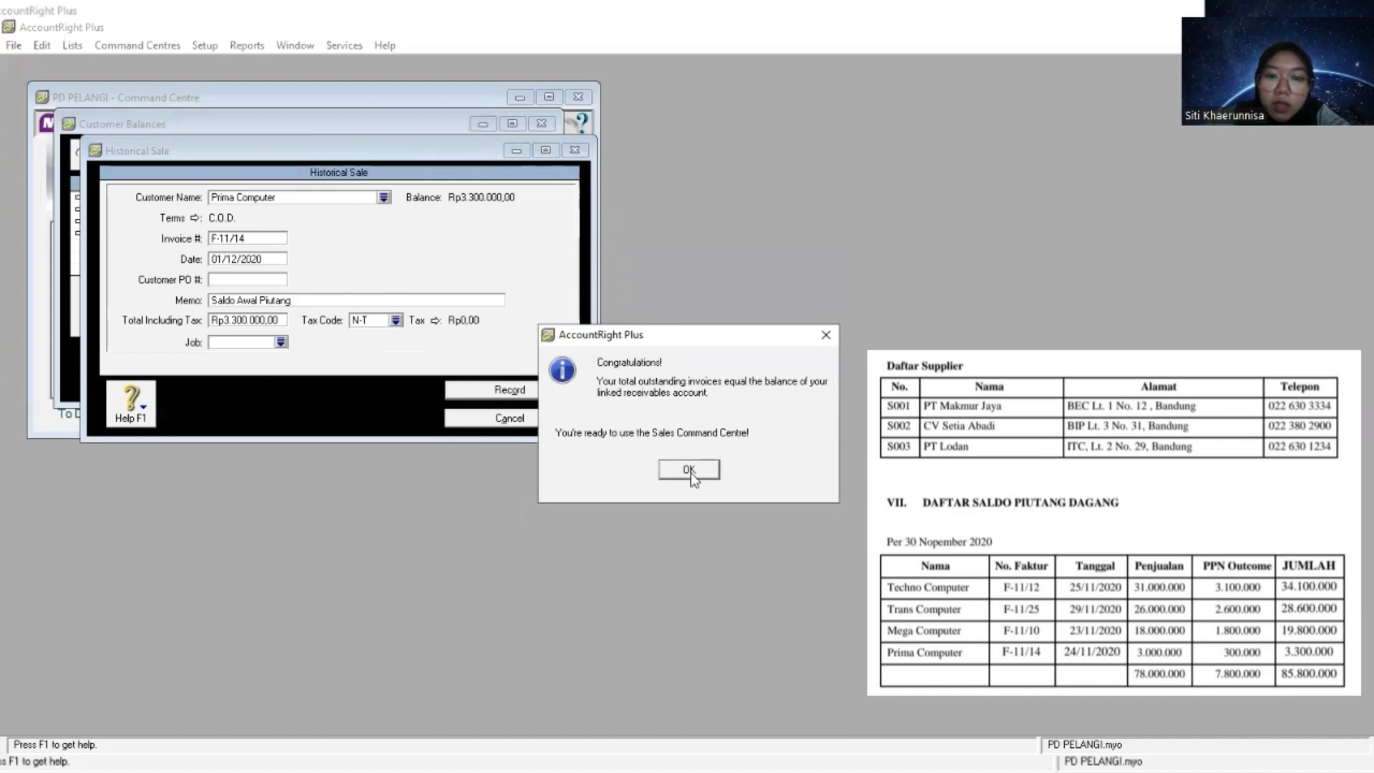
{"action": "left_click", "coordinate": [699, 470]}
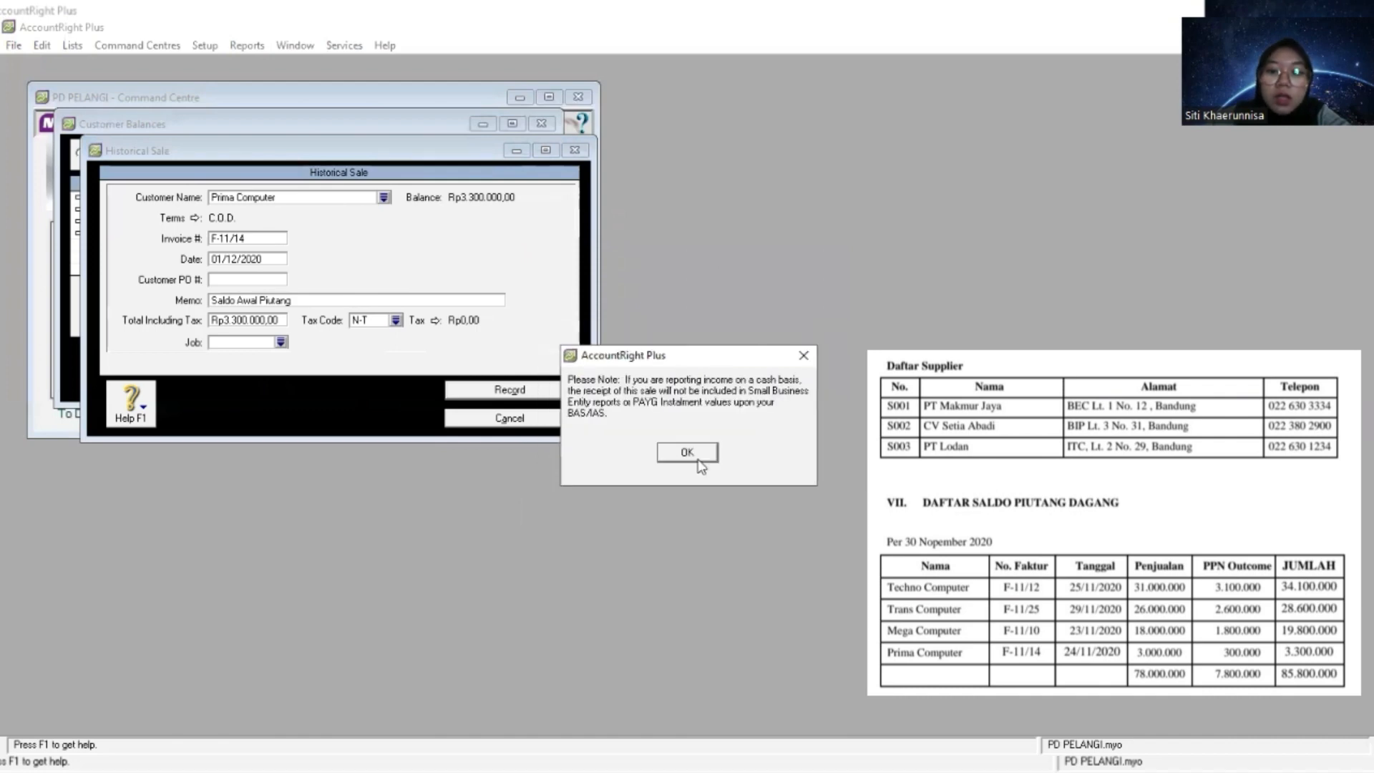
{"action": "key", "text": "Return"}
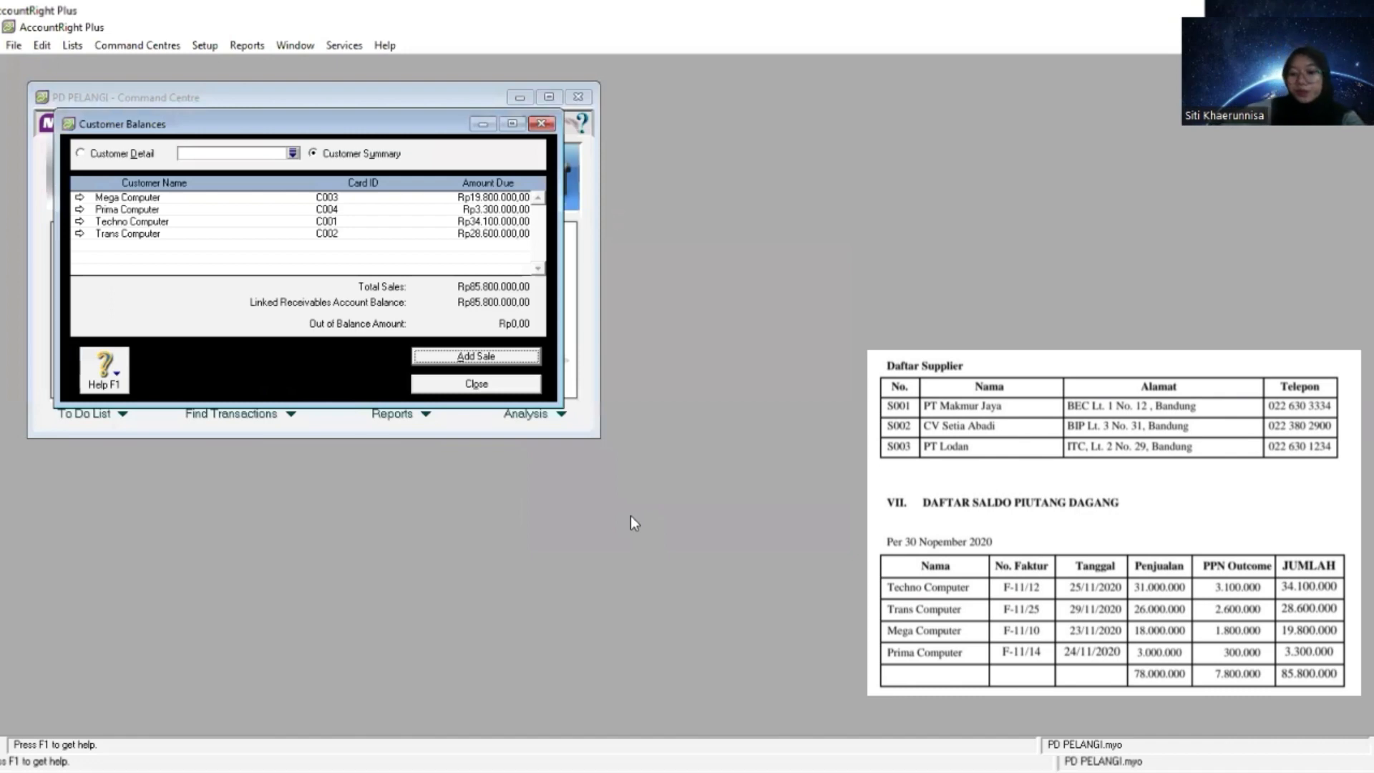
- Close the customer balances and open the supplier balances setup
{"action": "left_click", "coordinate": [493, 385]}
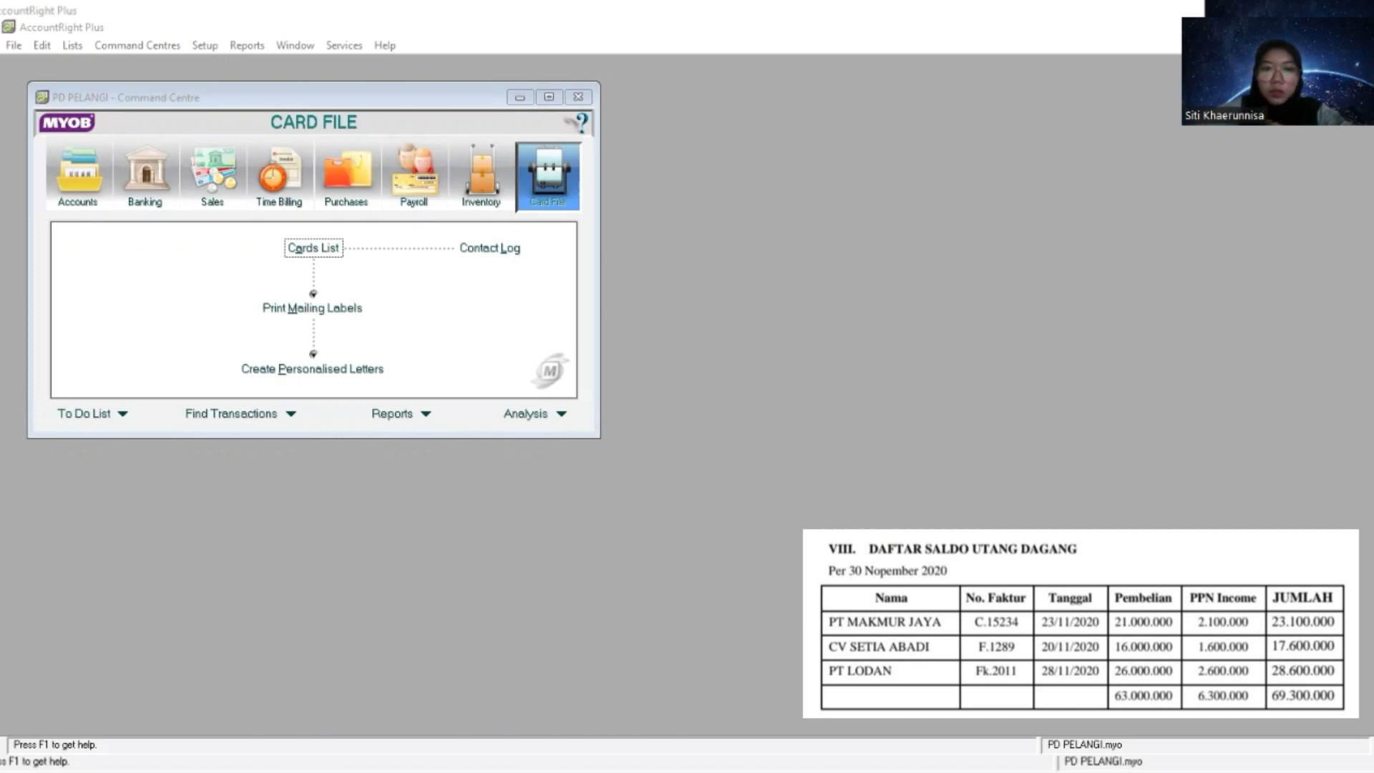
{"action": "left_click", "coordinate": [594, 179]}
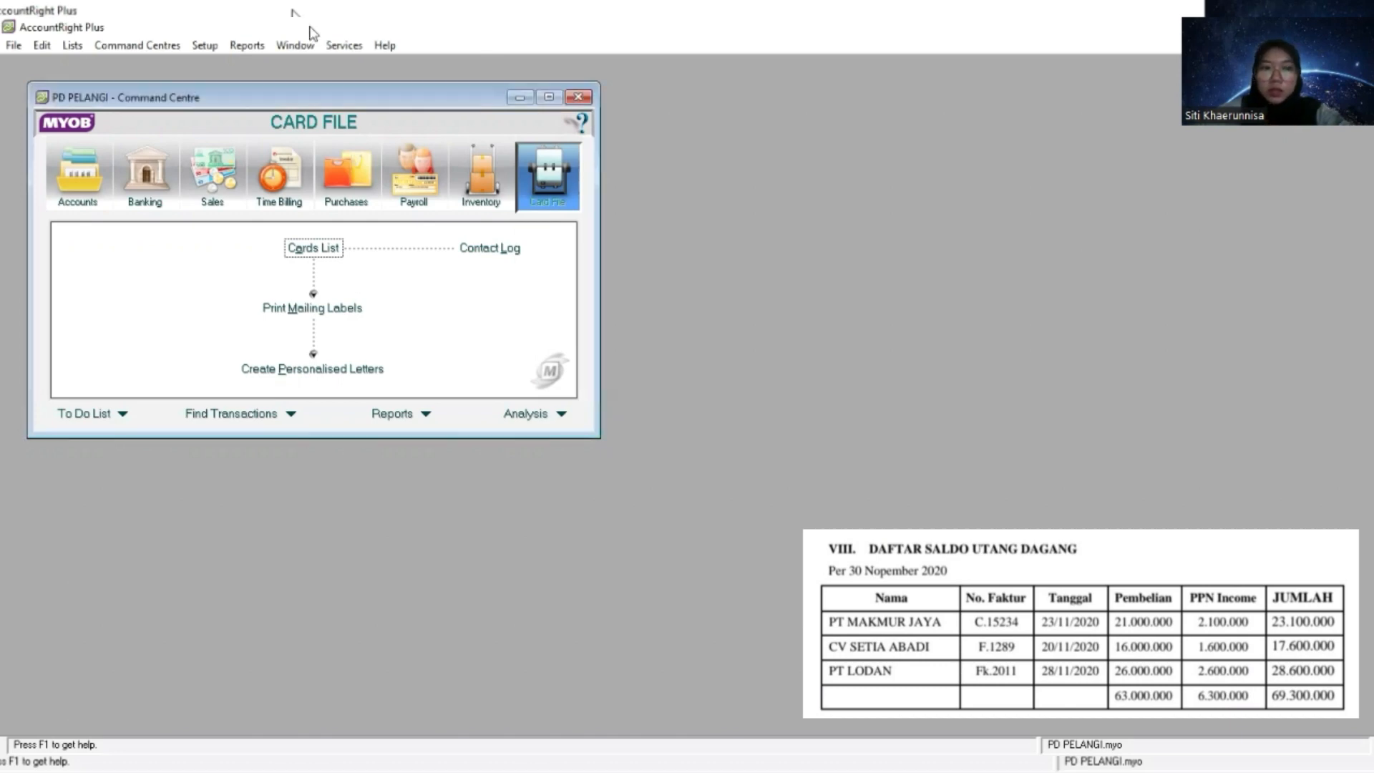
{"action": "left_click", "coordinate": [204, 47]}
{"action": "mouse_move", "coordinate": [235, 85]}
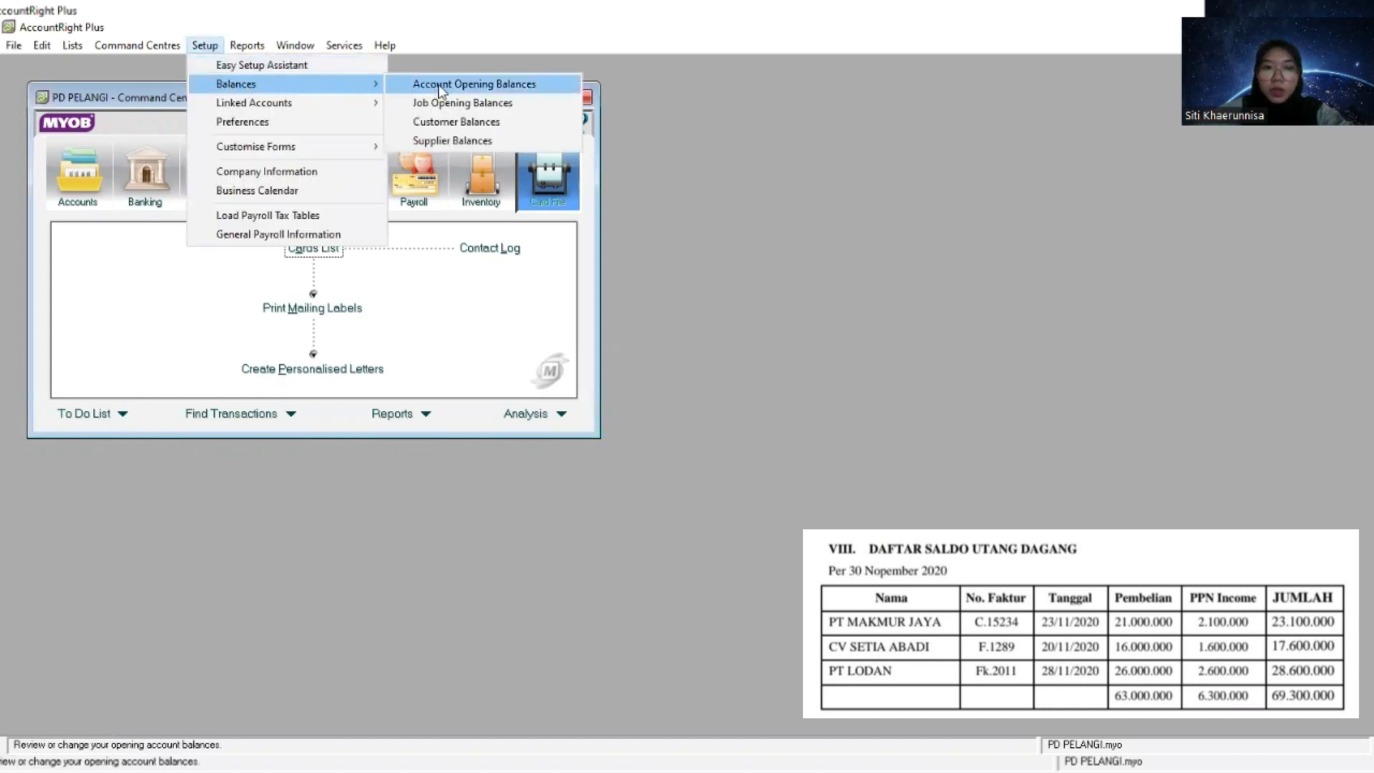
{"action": "left_click", "coordinate": [447, 139]}
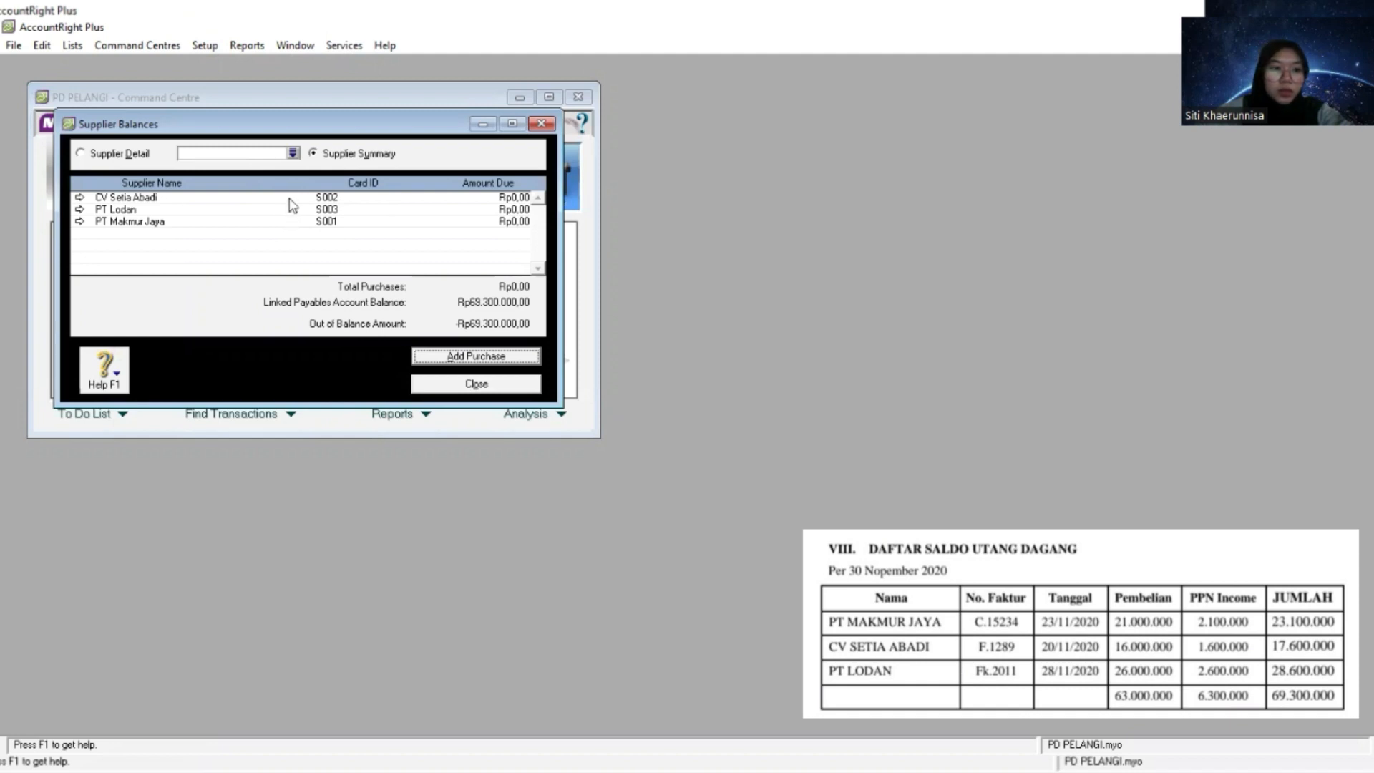
- Add a historical purchase and paste PT MAKMUR JAYA as its supplier
{"action": "left_click", "coordinate": [450, 361]}
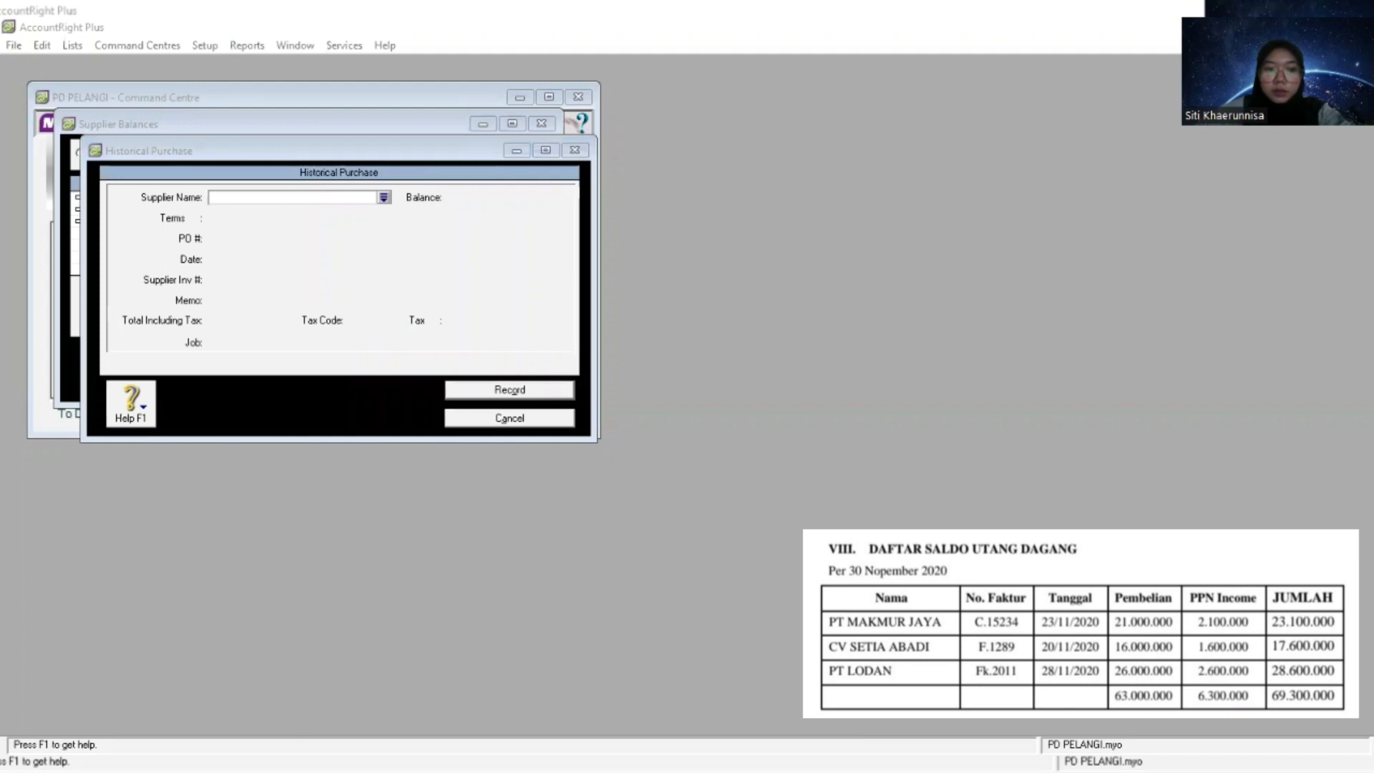
{"action": "left_click", "coordinate": [283, 197]}
{"action": "right_click", "coordinate": [283, 198]}
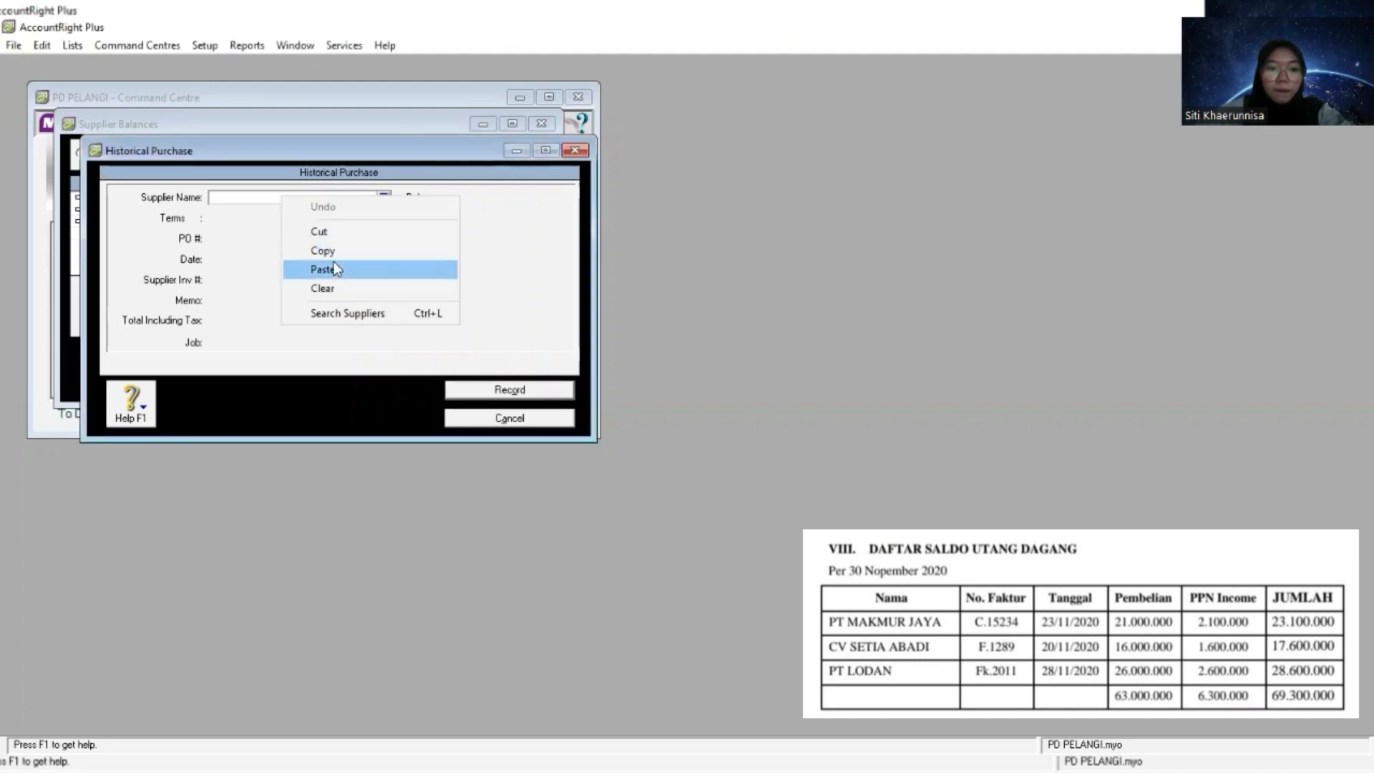
{"action": "left_click", "coordinate": [336, 269]}
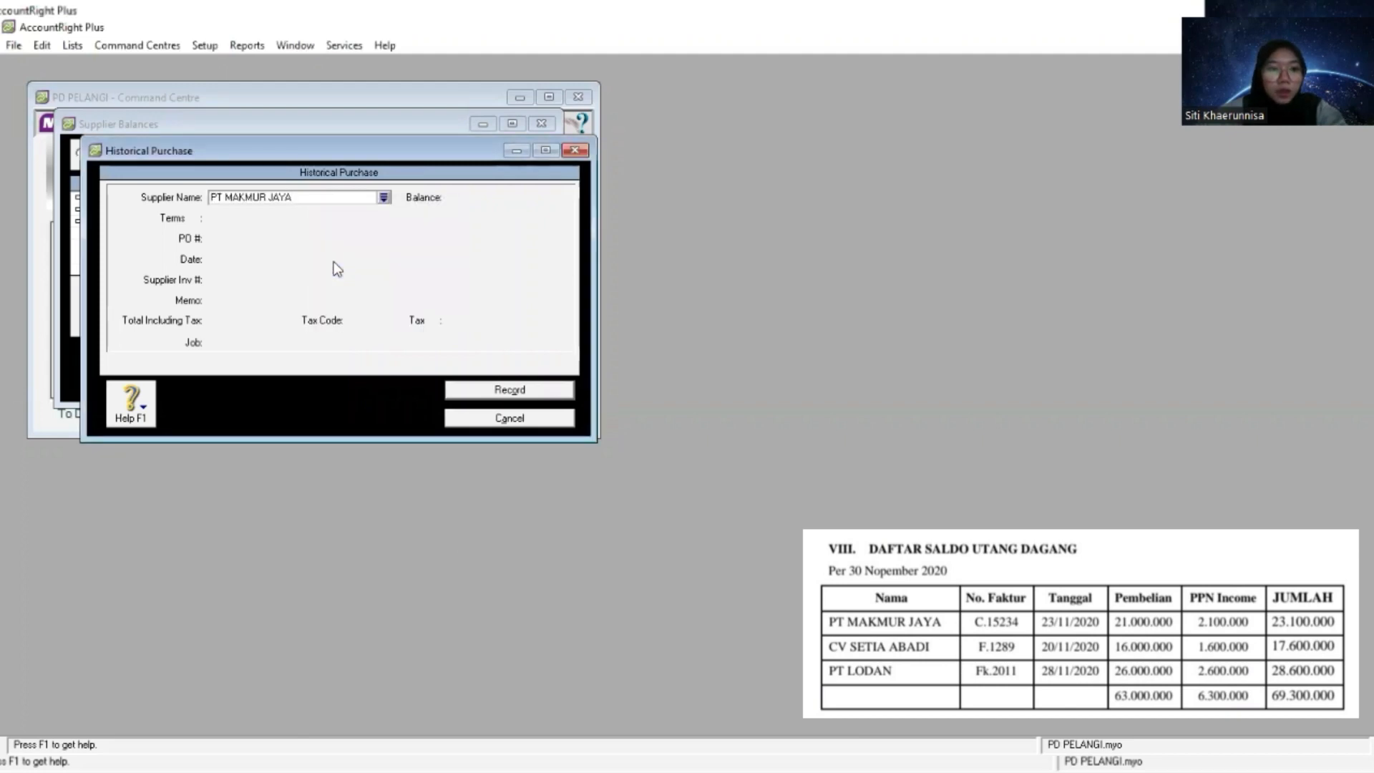
{"action": "key", "text": "Tab"}
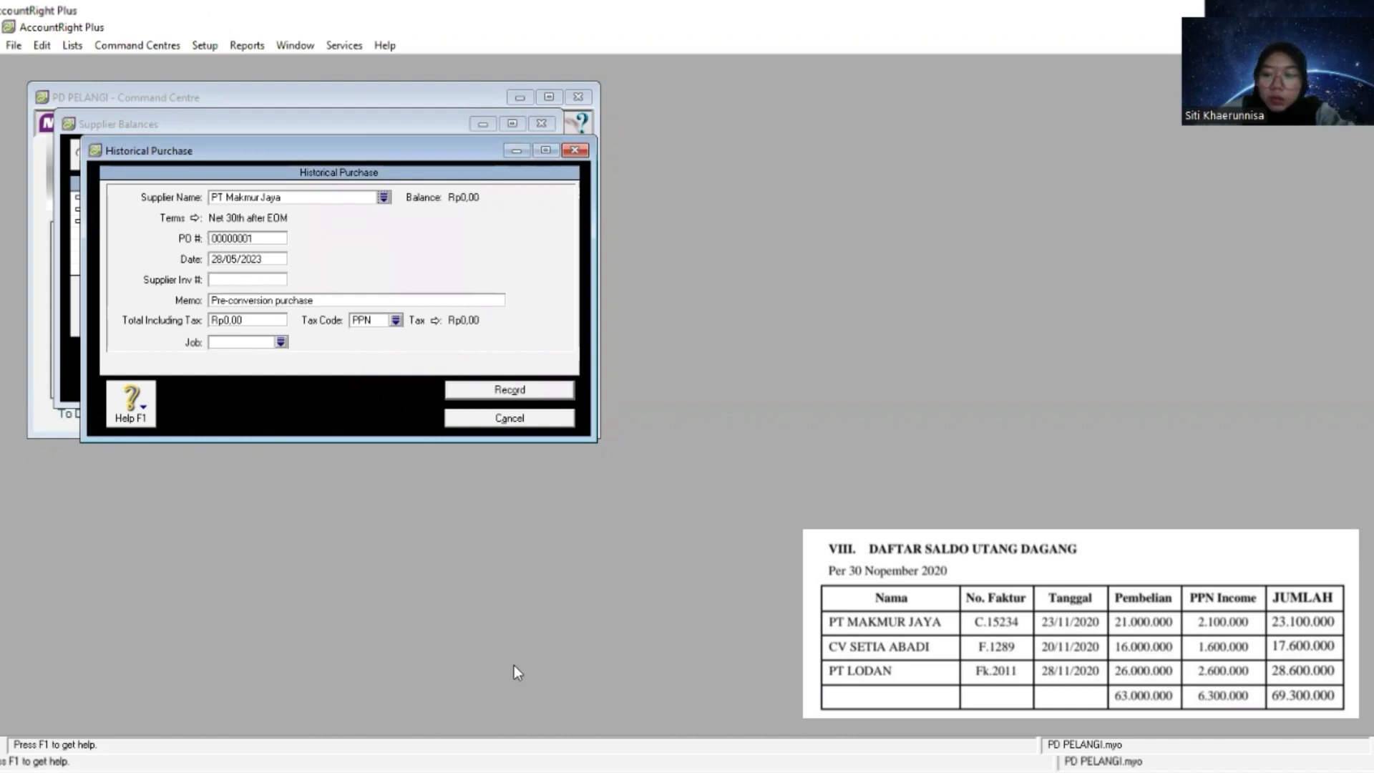
- Set the payment terms of PT Makmur Jaya's historical purchase to C.O.D
{"action": "left_click", "coordinate": [196, 219]}
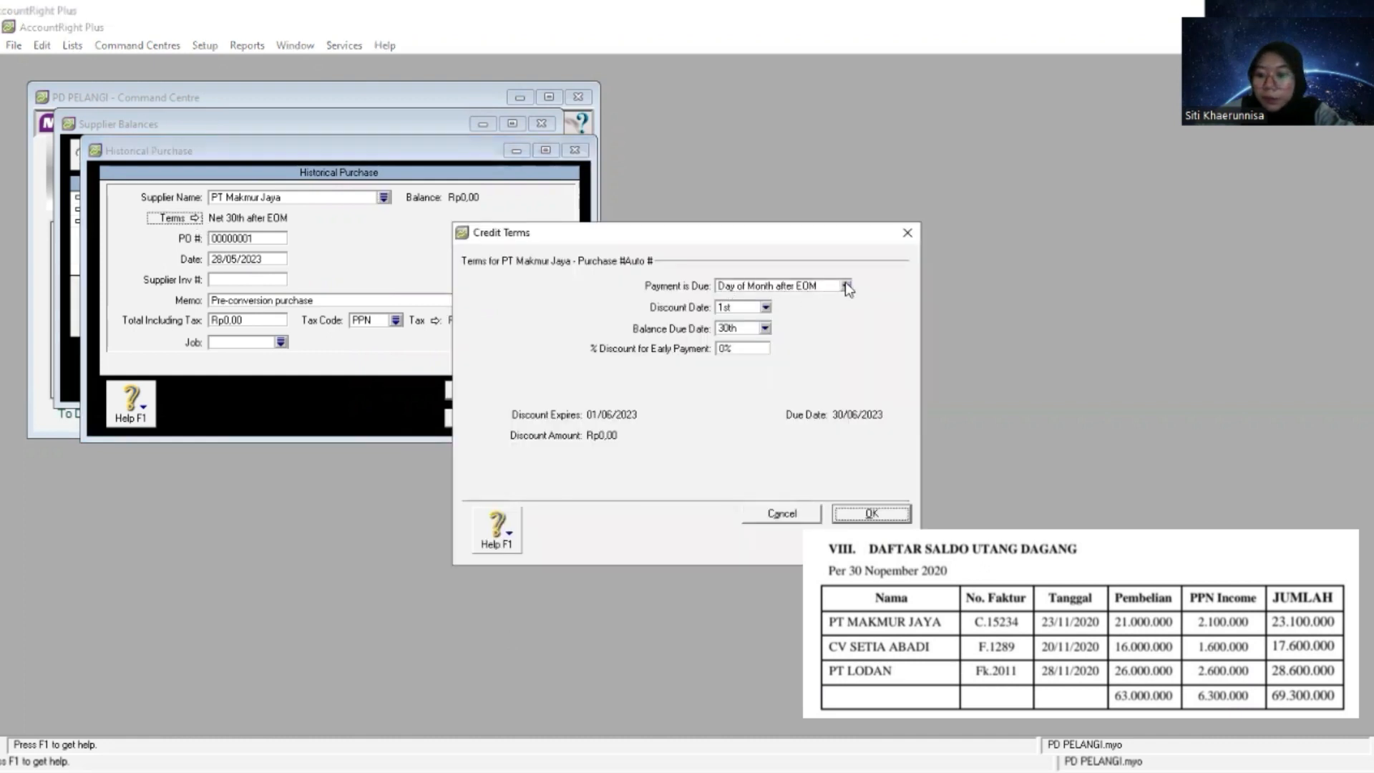
{"action": "left_click", "coordinate": [846, 287]}
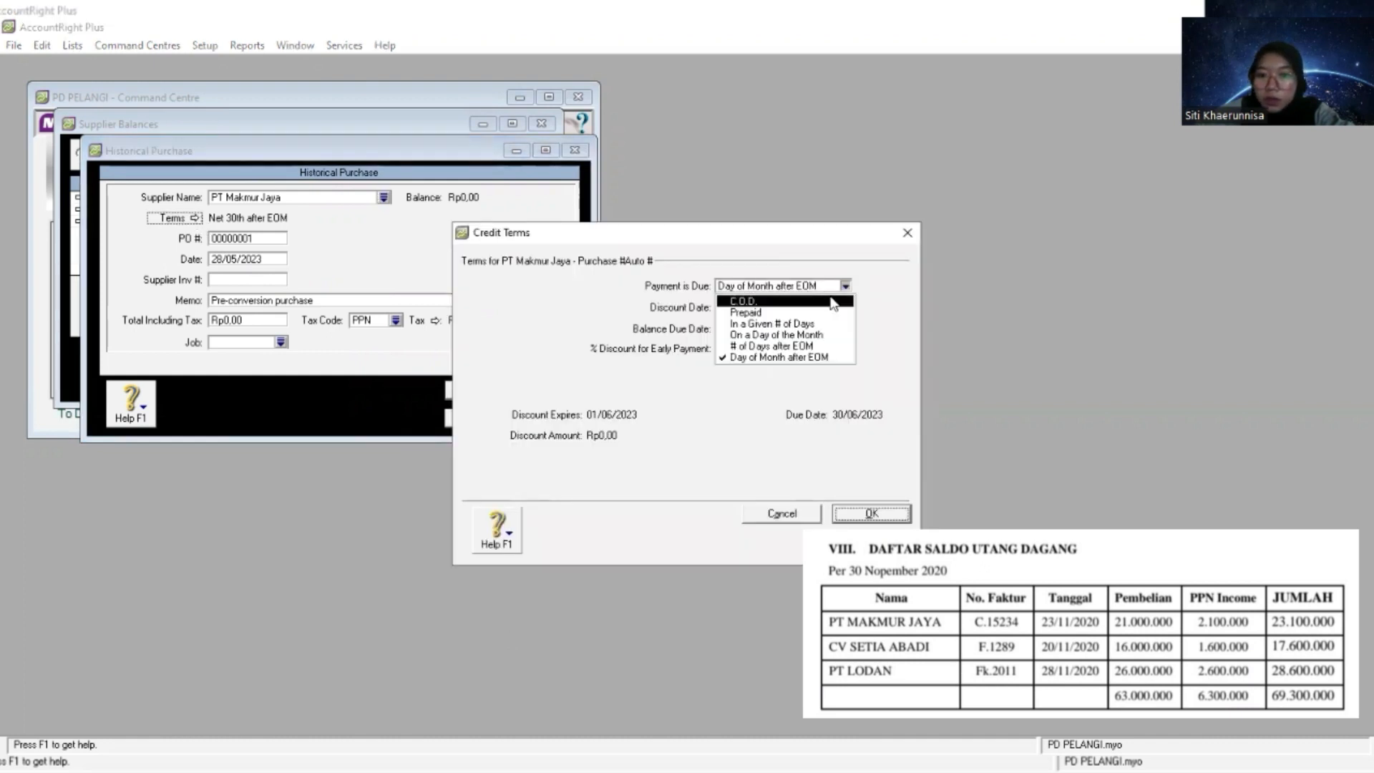
{"action": "left_click", "coordinate": [832, 302]}
{"action": "left_click", "coordinate": [864, 520]}
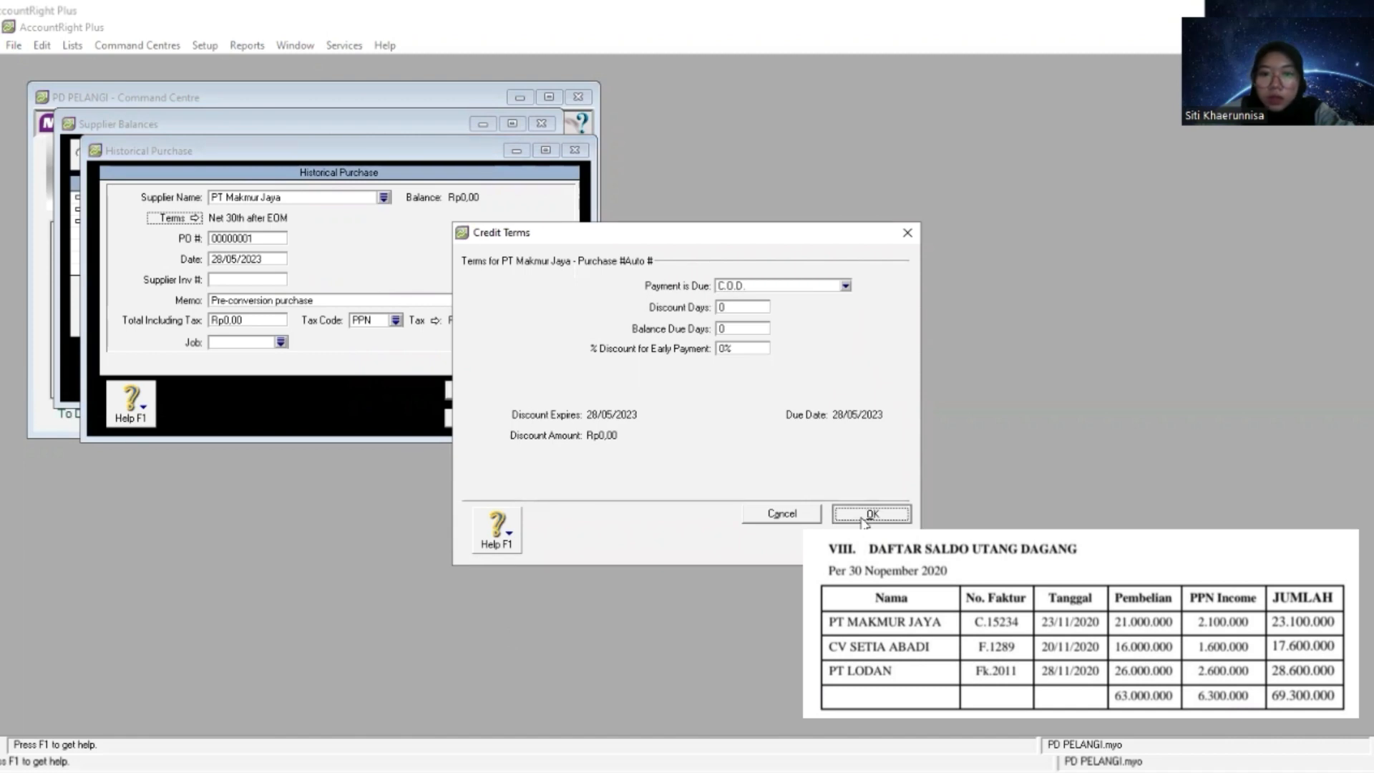
- Set the date of PT Makmur Jaya's historical purchase to 1/12/2020
{"action": "key", "text": "Tab"}
{"action": "key", "text": "Tab"}
{"action": "type", "text": "1/"}
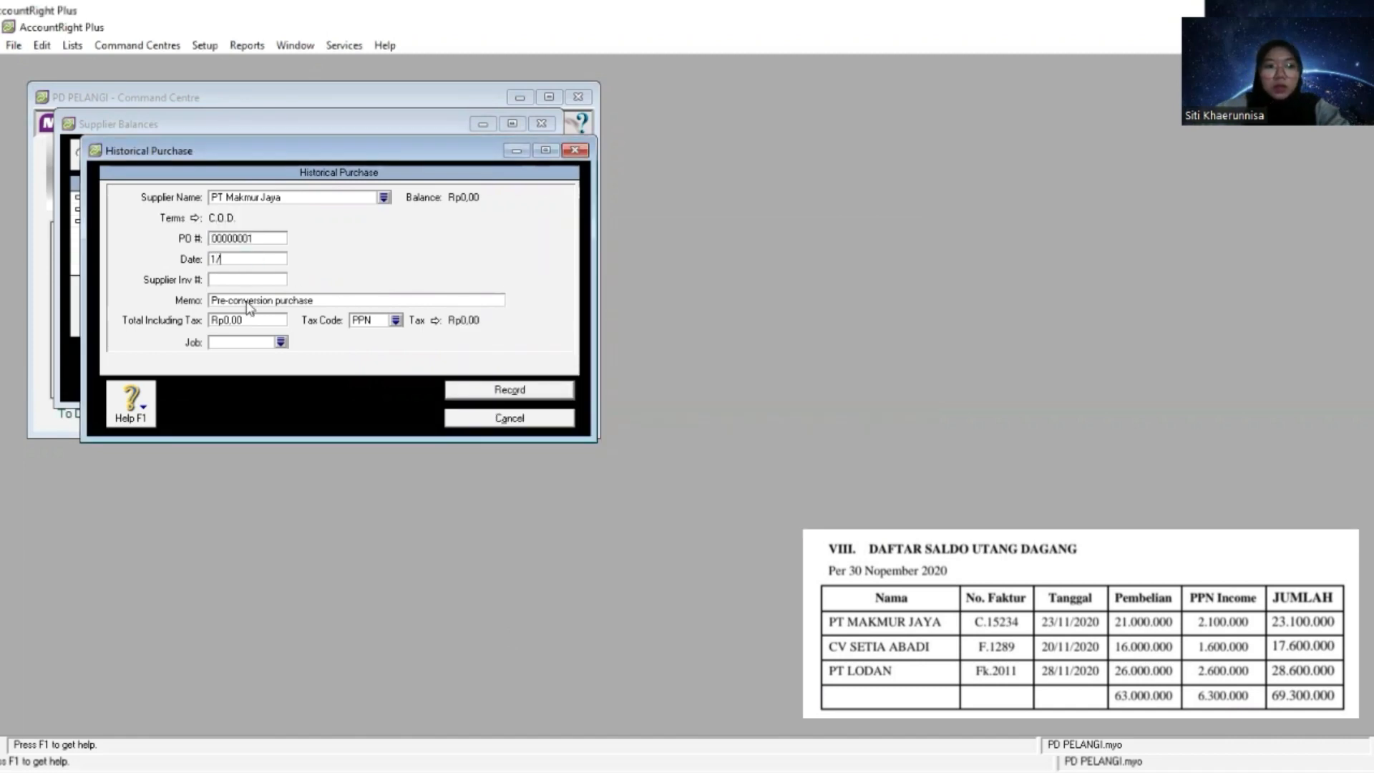
{"action": "type", "text": "12/2020"}
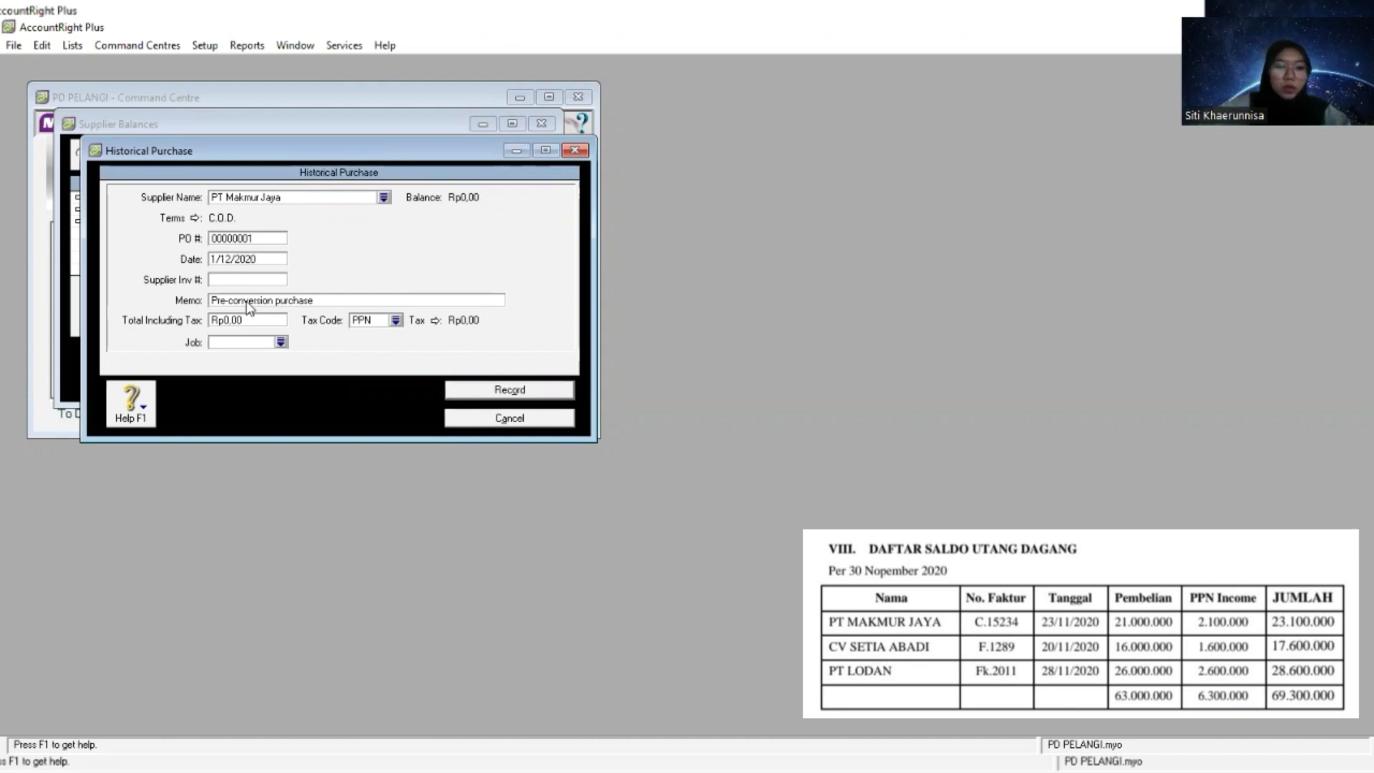
{"action": "key", "text": "Tab"}
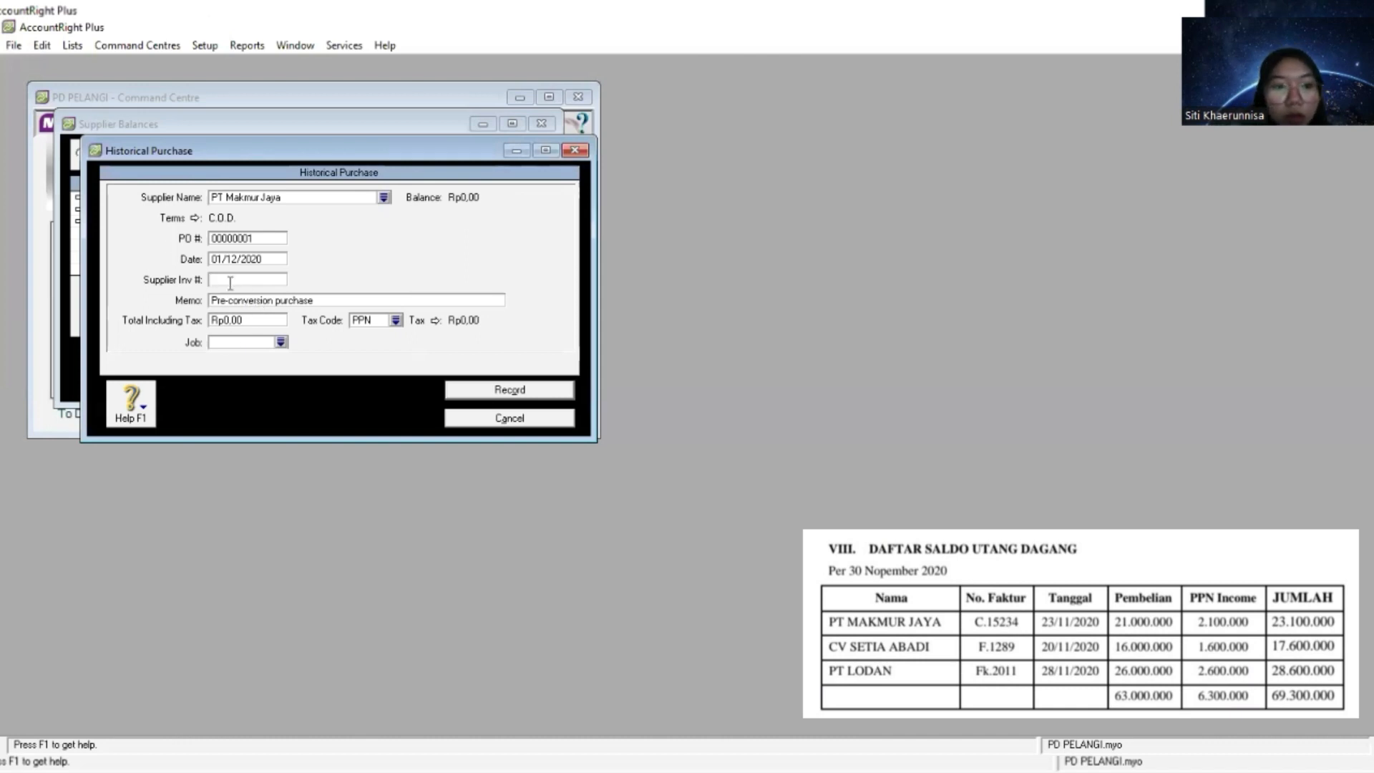
- Replace the memo of PT Makmur Jaya's historical purchase with "Saldo Awal Utang Dagang"
{"action": "left_click", "coordinate": [223, 304]}
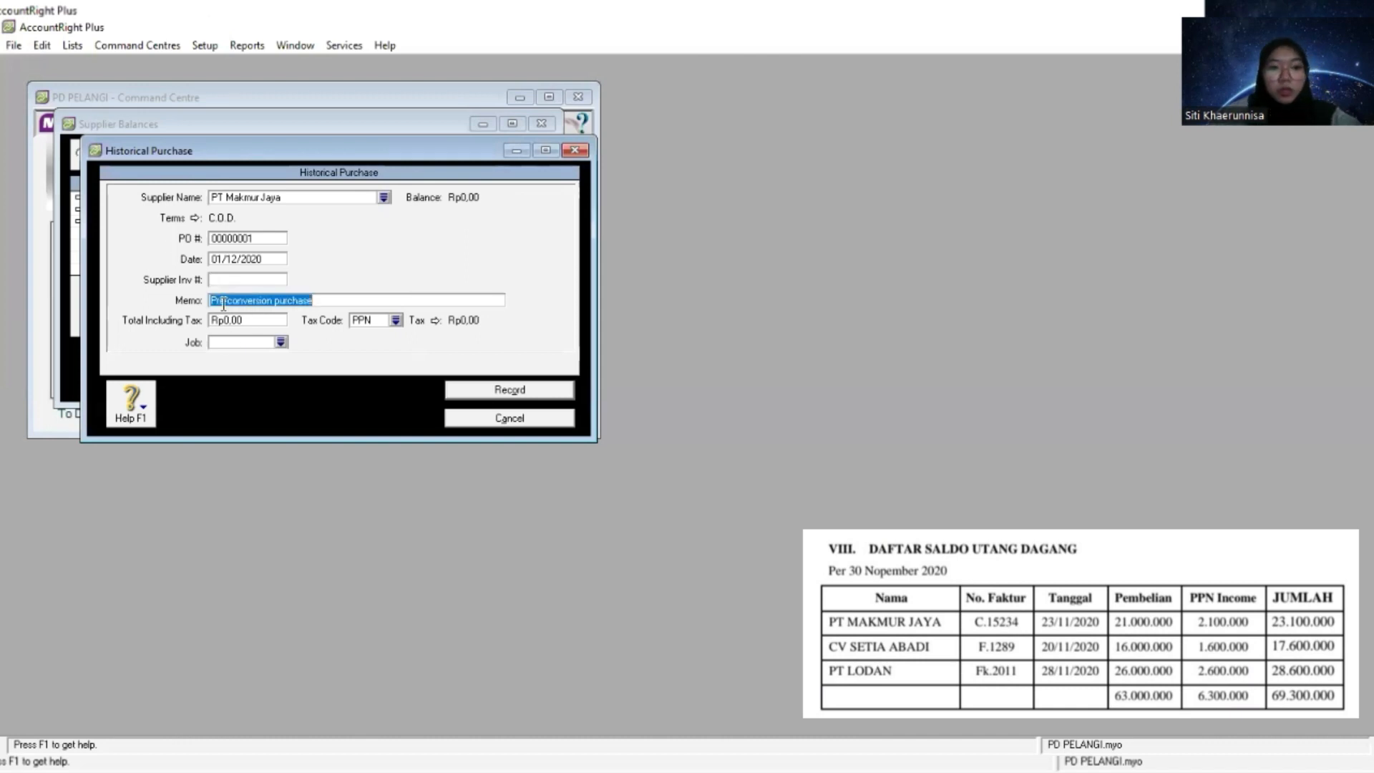
{"action": "type", "text": "Saldo"}
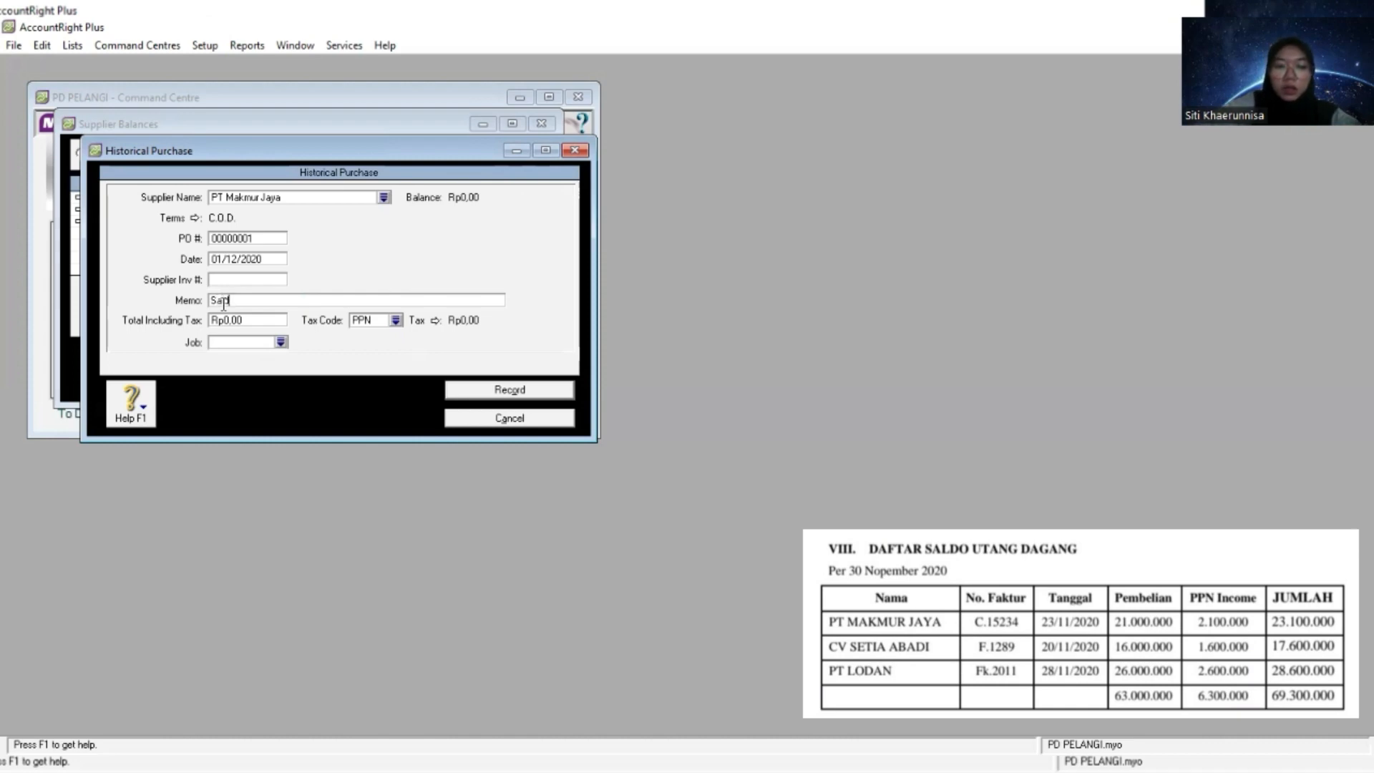
{"action": "type", "text": "l Utang Dagang"}
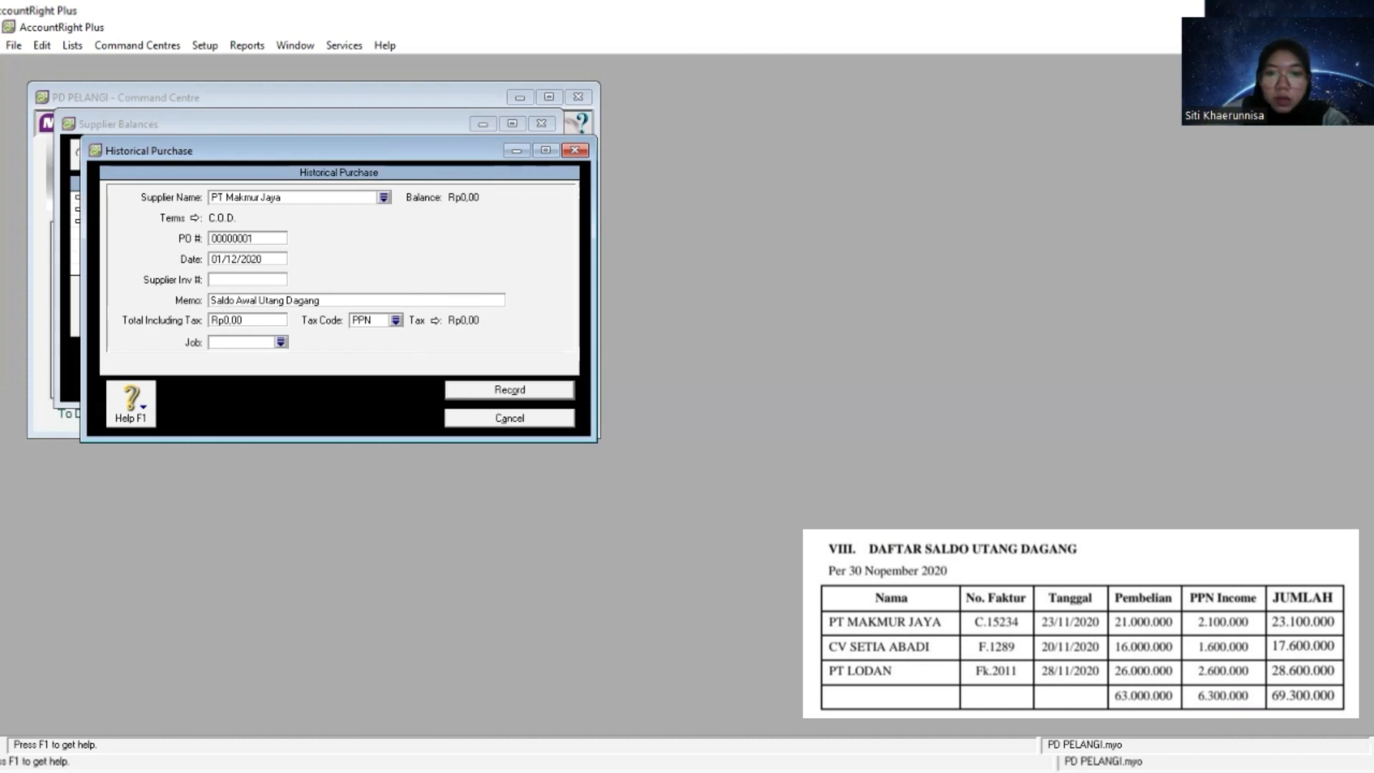
- Paste 23.100.000 as the total including tax of PT Makmur Jaya's historical purchase
{"action": "key", "text": "alt+Tab"}
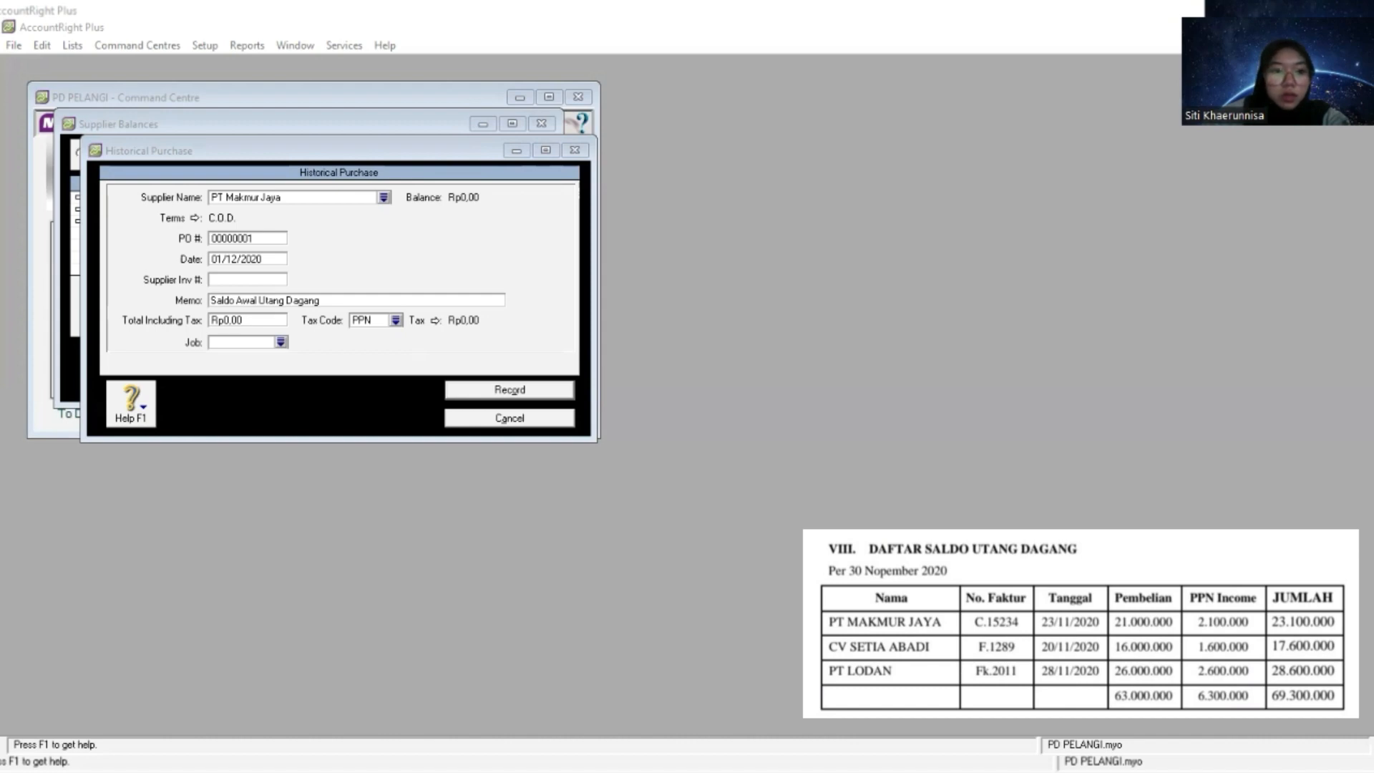
{"action": "left_click", "coordinate": [261, 320]}
{"action": "left_click", "coordinate": [261, 320]}
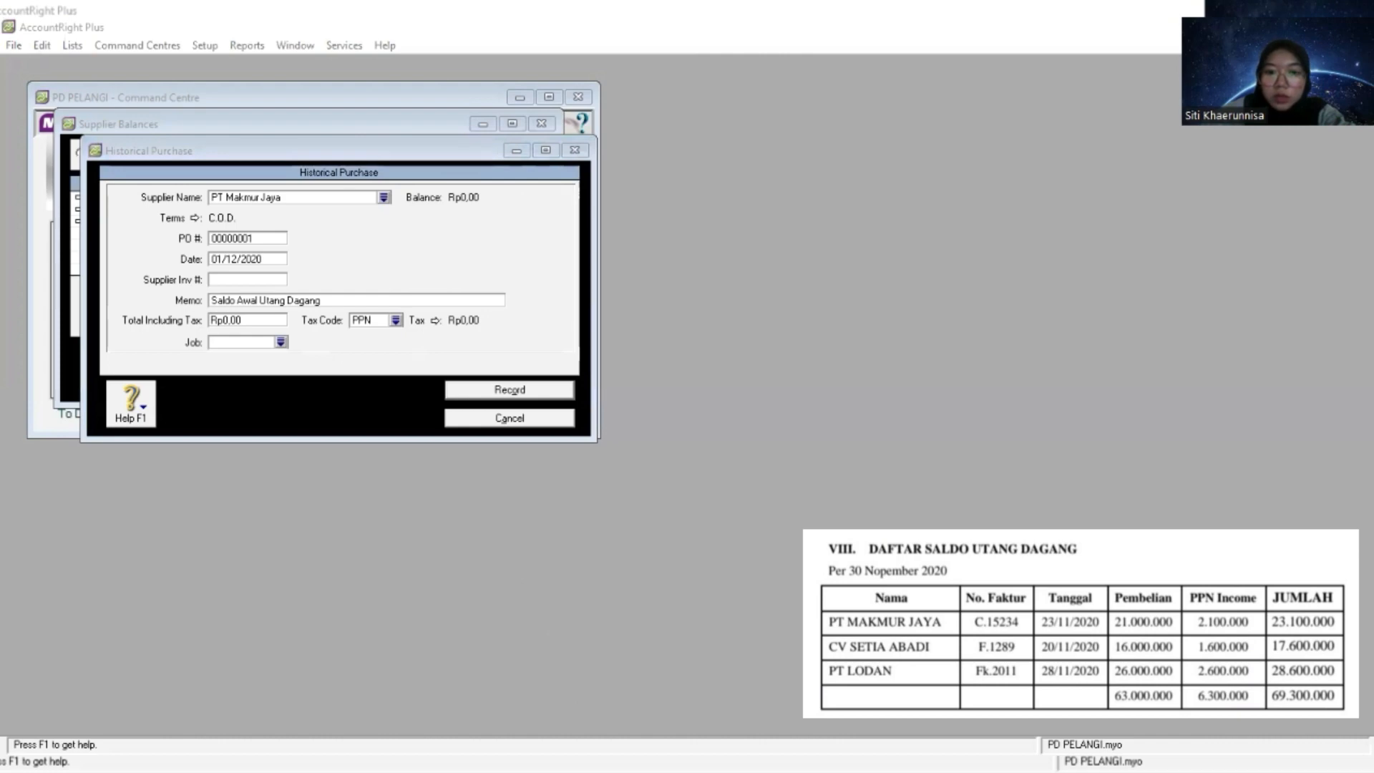
{"action": "left_click", "coordinate": [256, 319]}
{"action": "right_click", "coordinate": [248, 320]}
{"action": "left_click", "coordinate": [244, 320]}
{"action": "right_click", "coordinate": [243, 322]}
{"action": "left_click", "coordinate": [298, 395]}
{"action": "left_click_drag", "start_coordinate": [243, 320], "coordinate": [202, 320]}
{"action": "key", "text": "BackSpace"}
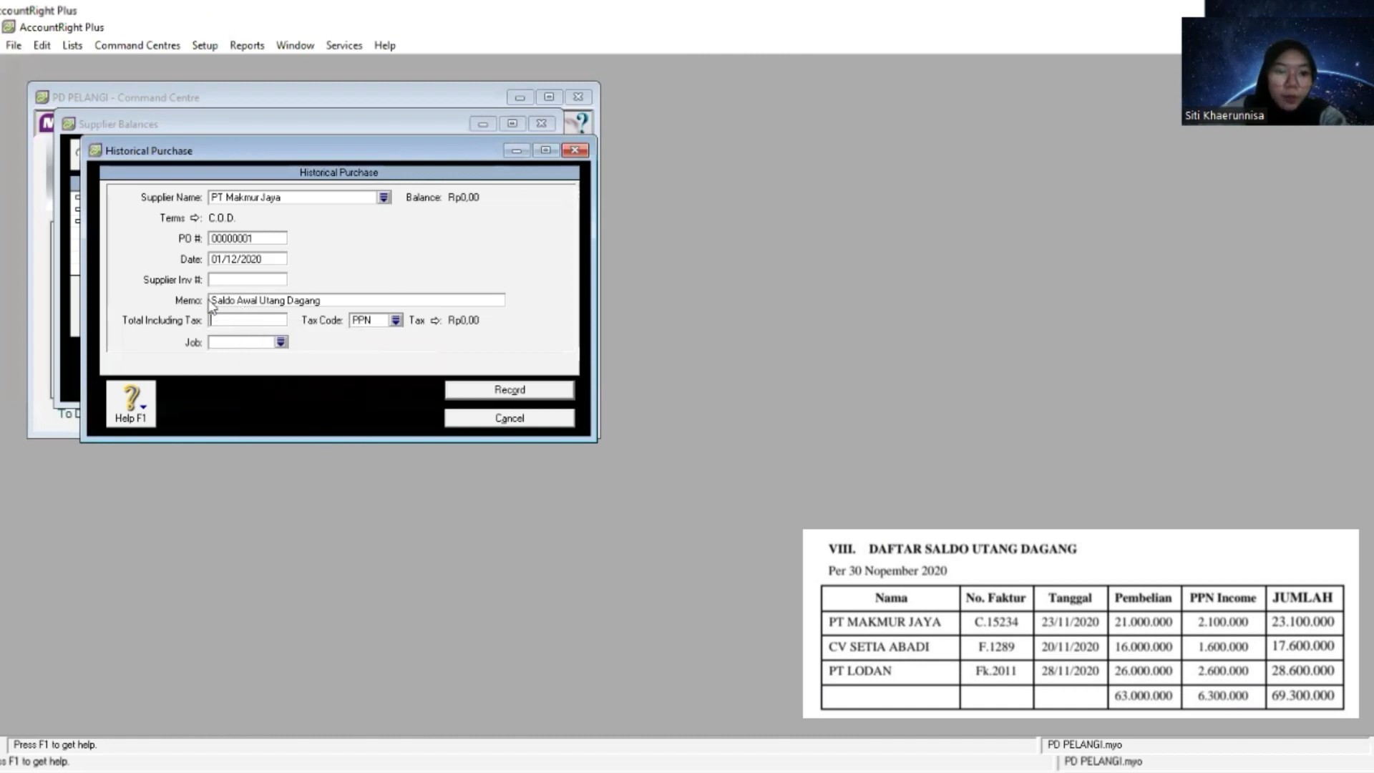
{"action": "right_click", "coordinate": [224, 321]}
{"action": "left_click", "coordinate": [285, 393]}
{"action": "key", "text": "Tab"}
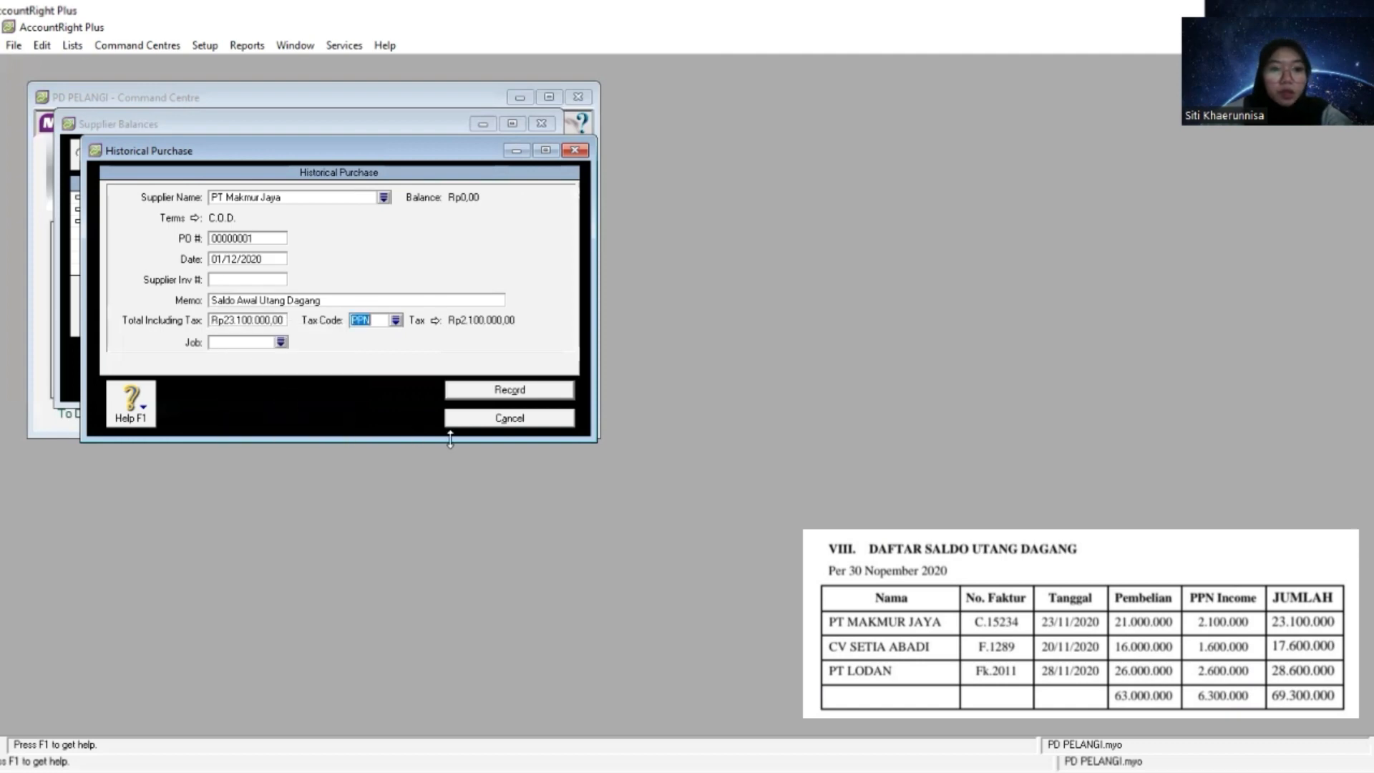
- Set the tax code of PT Makmur Jaya's purchase to N-T and record the purchase
{"action": "left_click", "coordinate": [395, 321]}
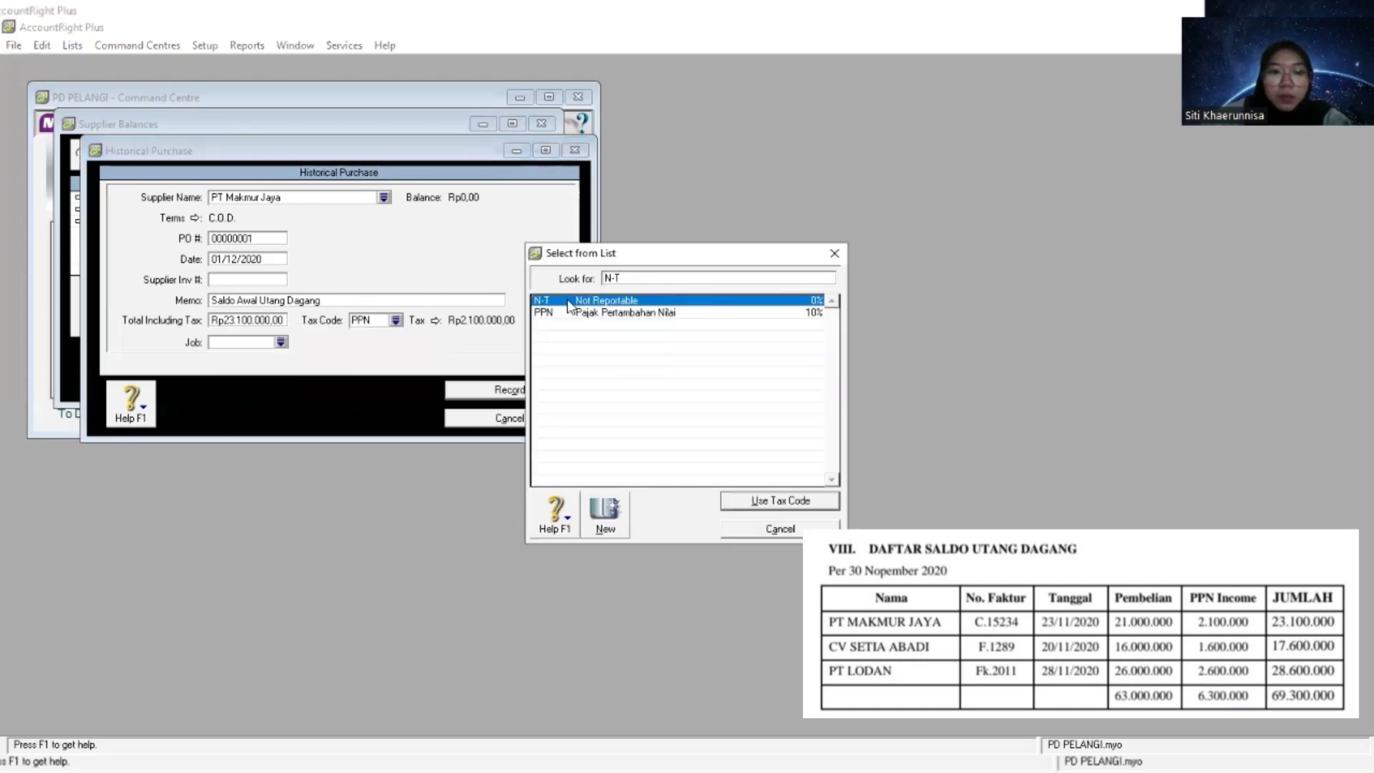
{"action": "double_click", "coordinate": [569, 306]}
{"action": "left_click", "coordinate": [493, 390]}
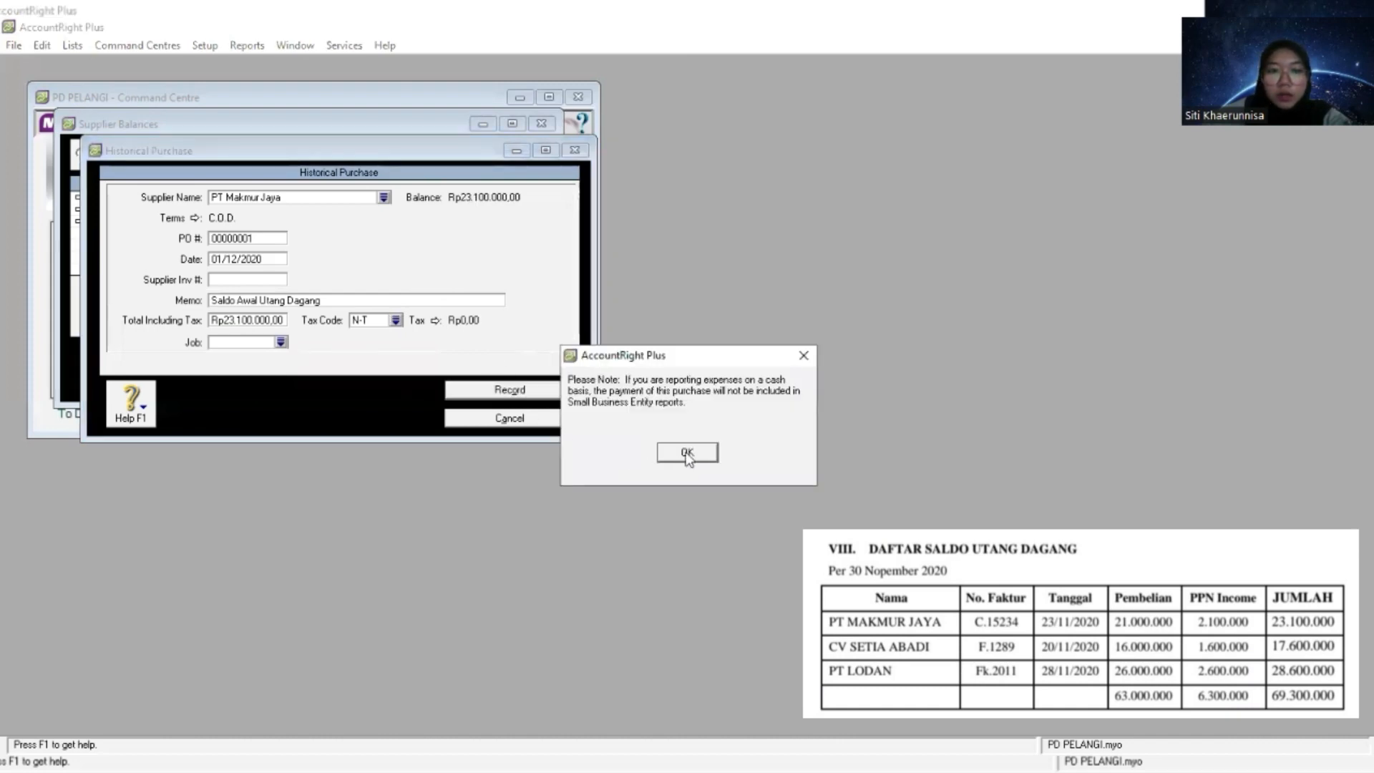
{"action": "left_click", "coordinate": [687, 454]}
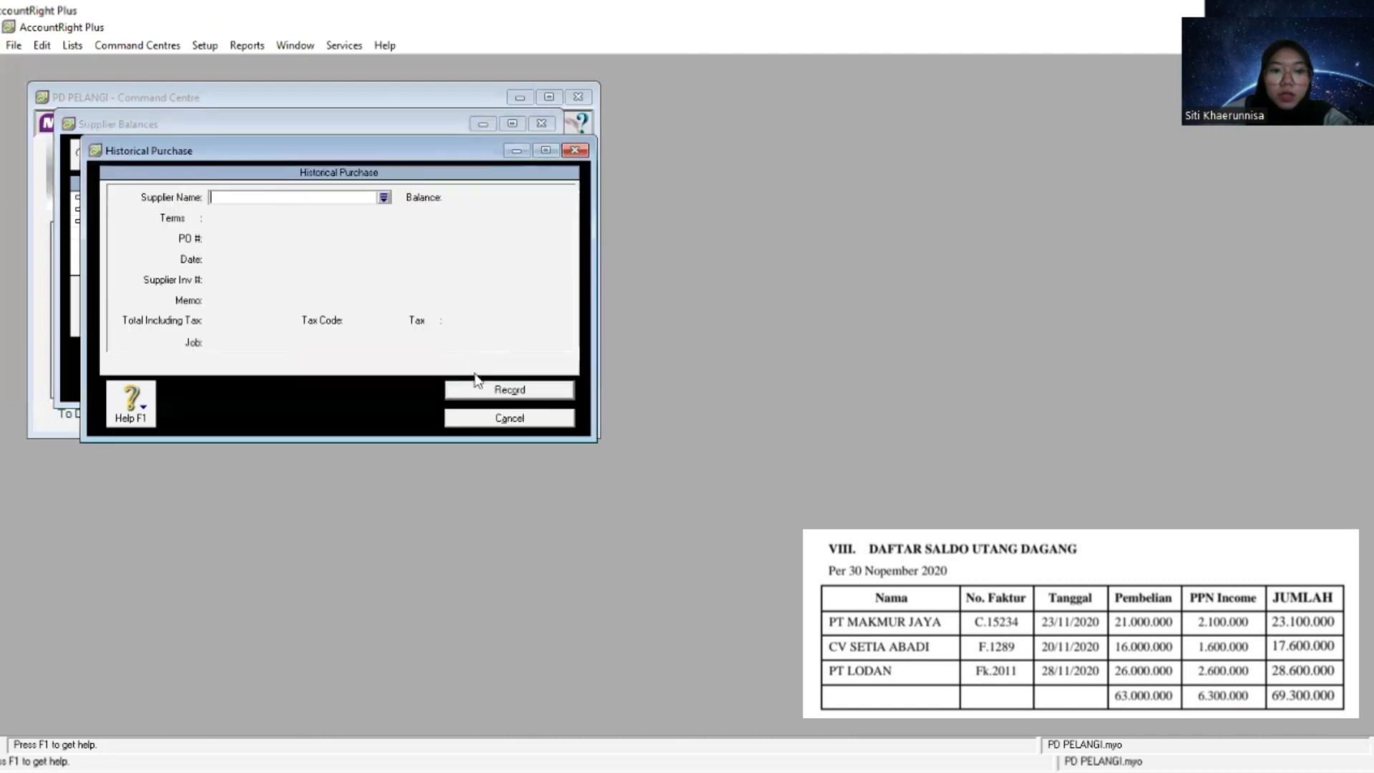
- Paste CV Setia Abadi as the supplier of the new historical purchase
{"action": "key", "text": "Tab"}
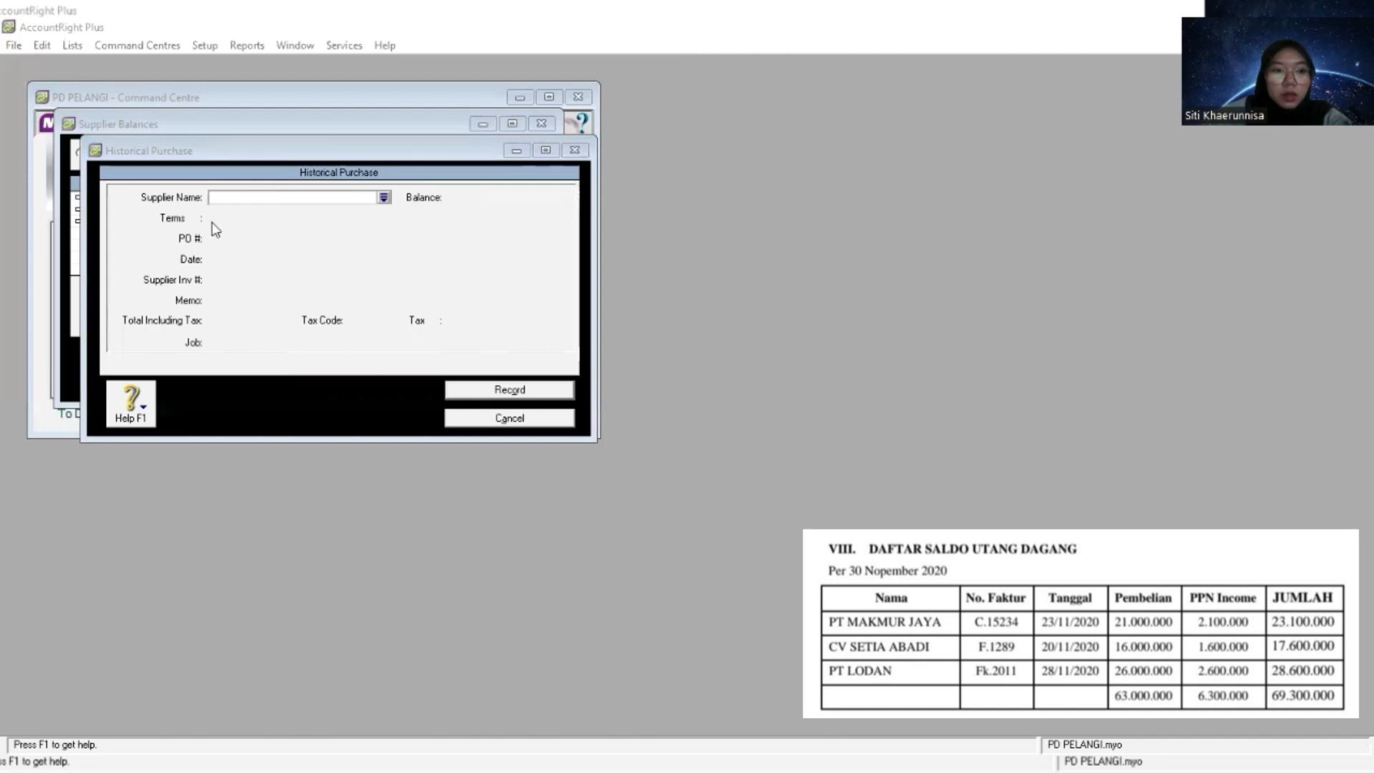
{"action": "left_click", "coordinate": [227, 198]}
{"action": "right_click", "coordinate": [227, 198]}
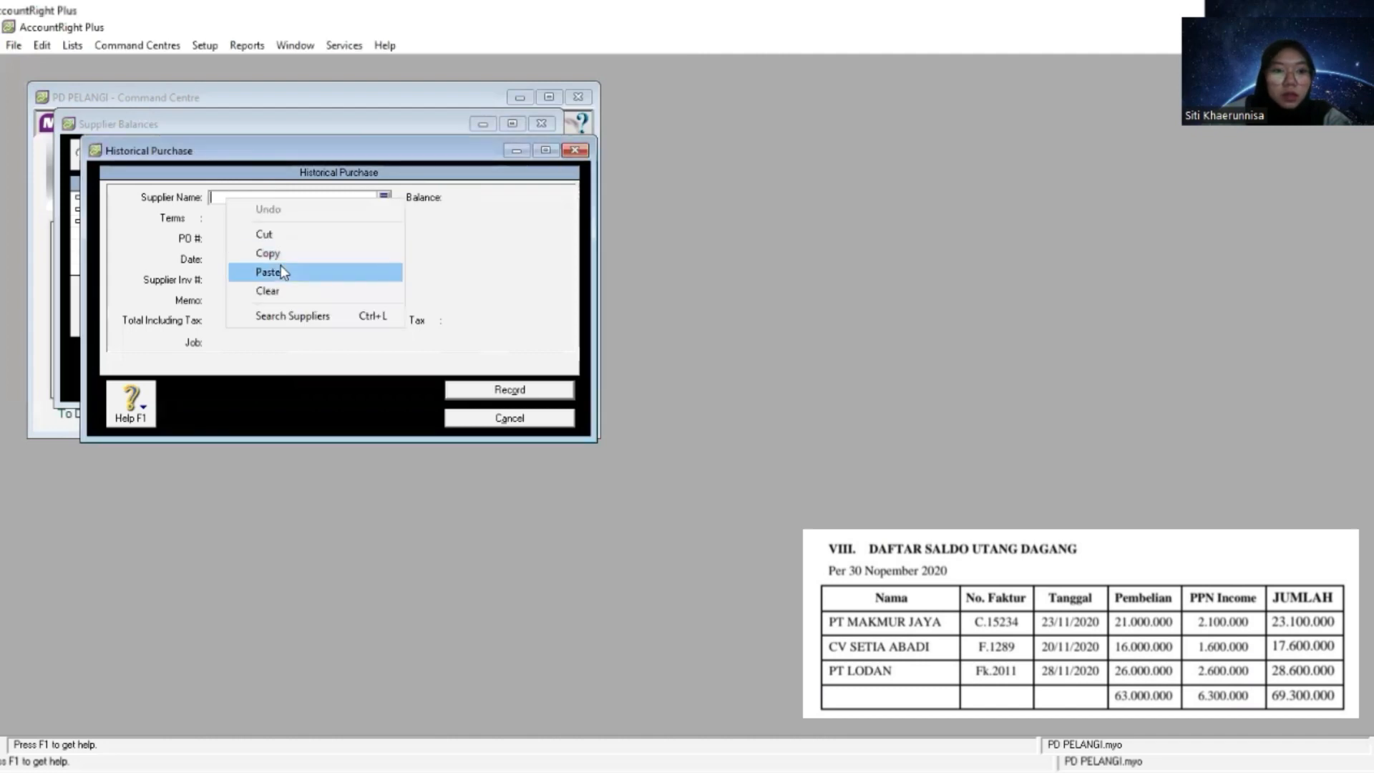
{"action": "left_click", "coordinate": [280, 272]}
- Set the payment terms of CV Setia Abadi's historical purchase to C.O.D
{"action": "left_click", "coordinate": [194, 219]}
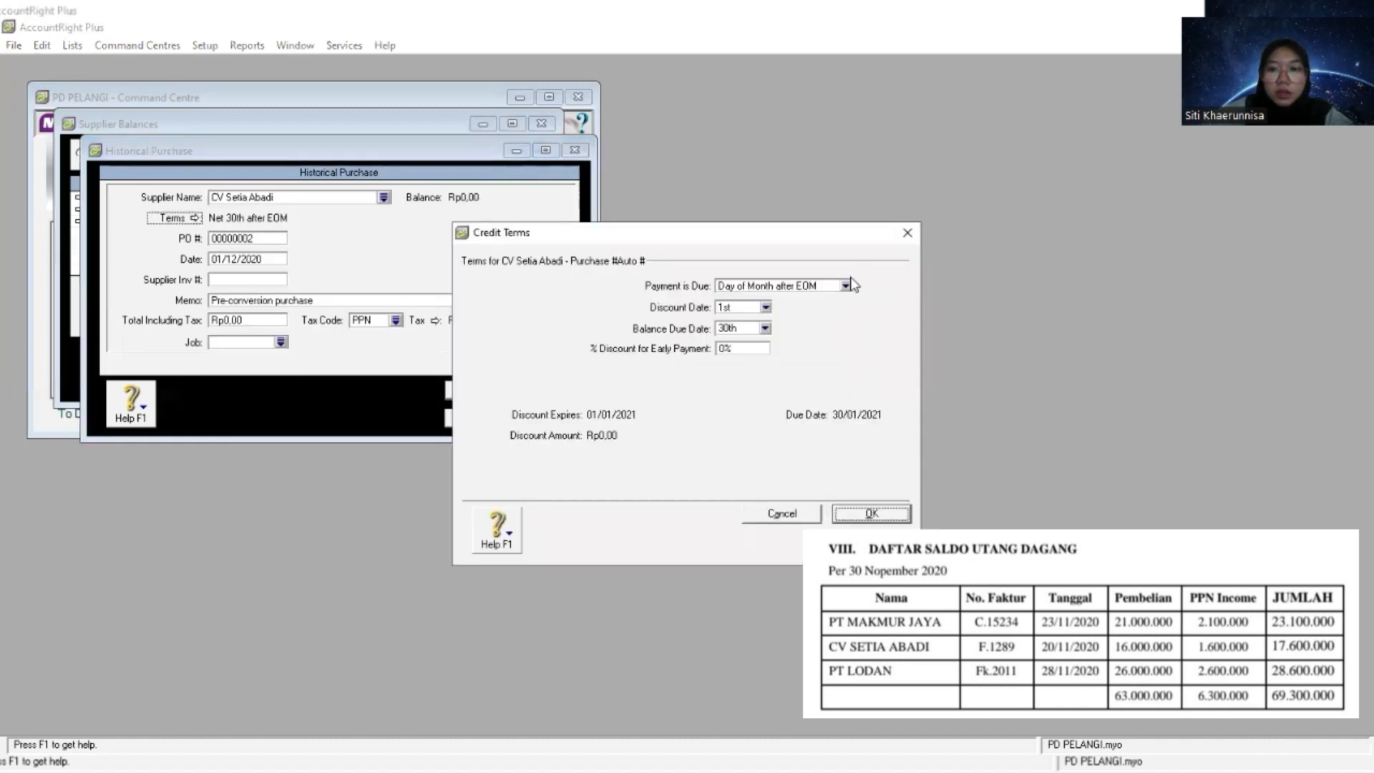
{"action": "left_click", "coordinate": [846, 286]}
{"action": "left_click", "coordinate": [741, 310]}
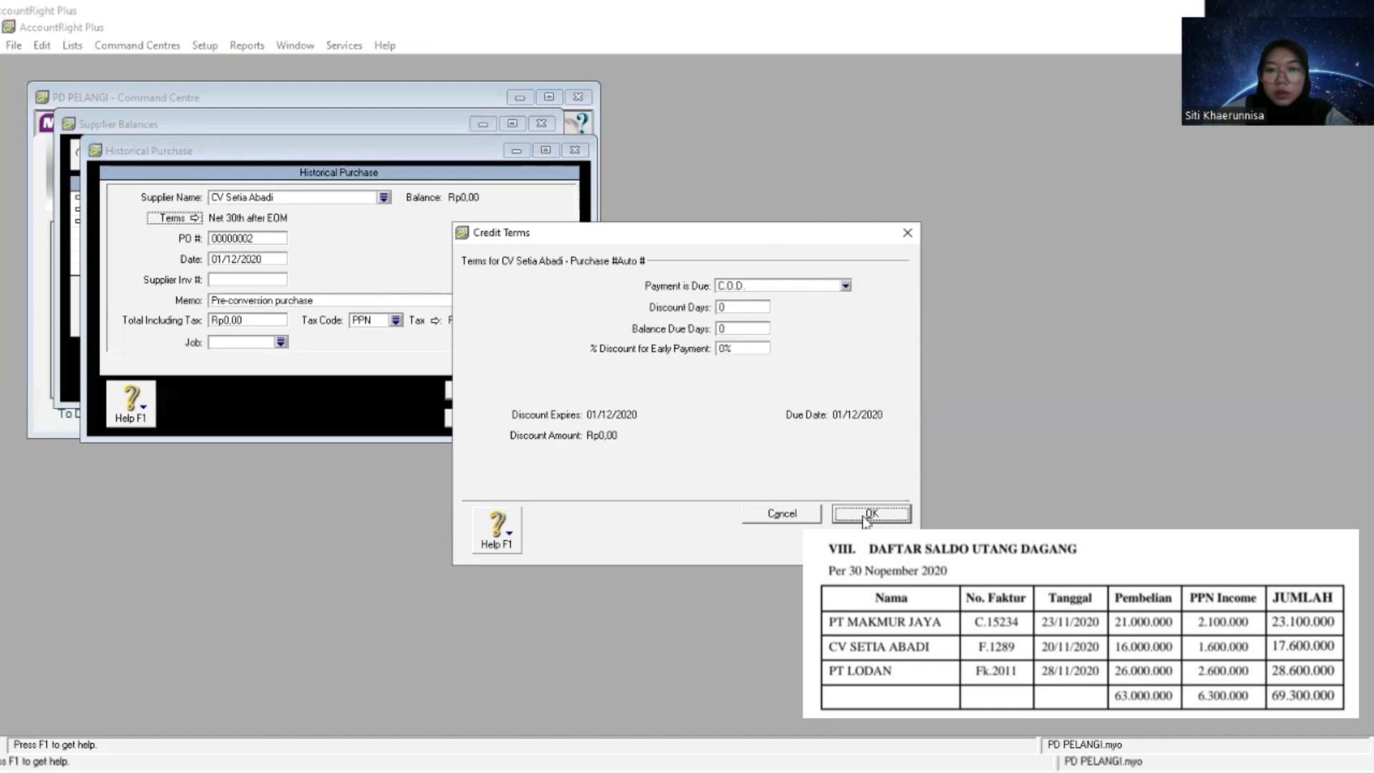
{"action": "left_click", "coordinate": [868, 514]}
- Replace the purchase number with CV Setia Abadi's invoice number pasted from the payables list
{"action": "key", "text": "Tab"}
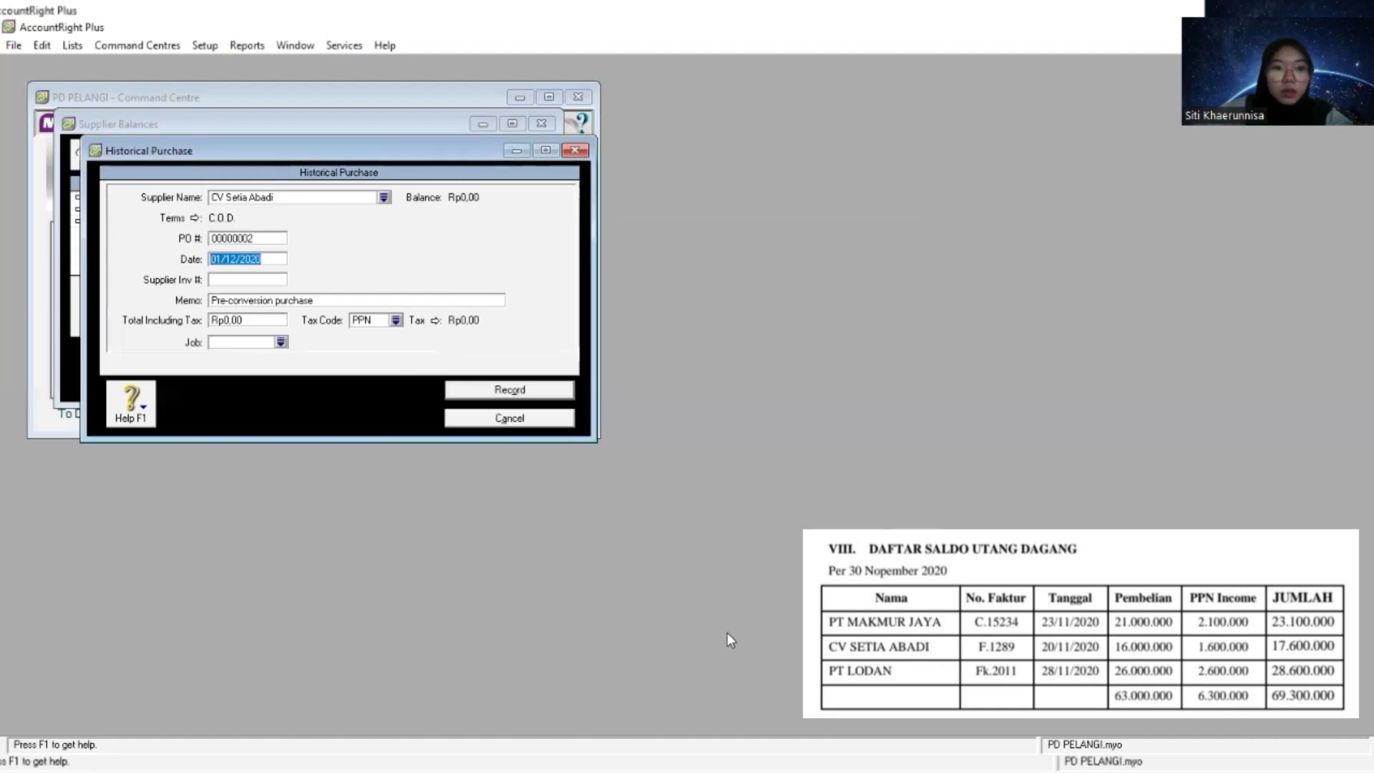
{"action": "key", "text": "shift+Tab"}
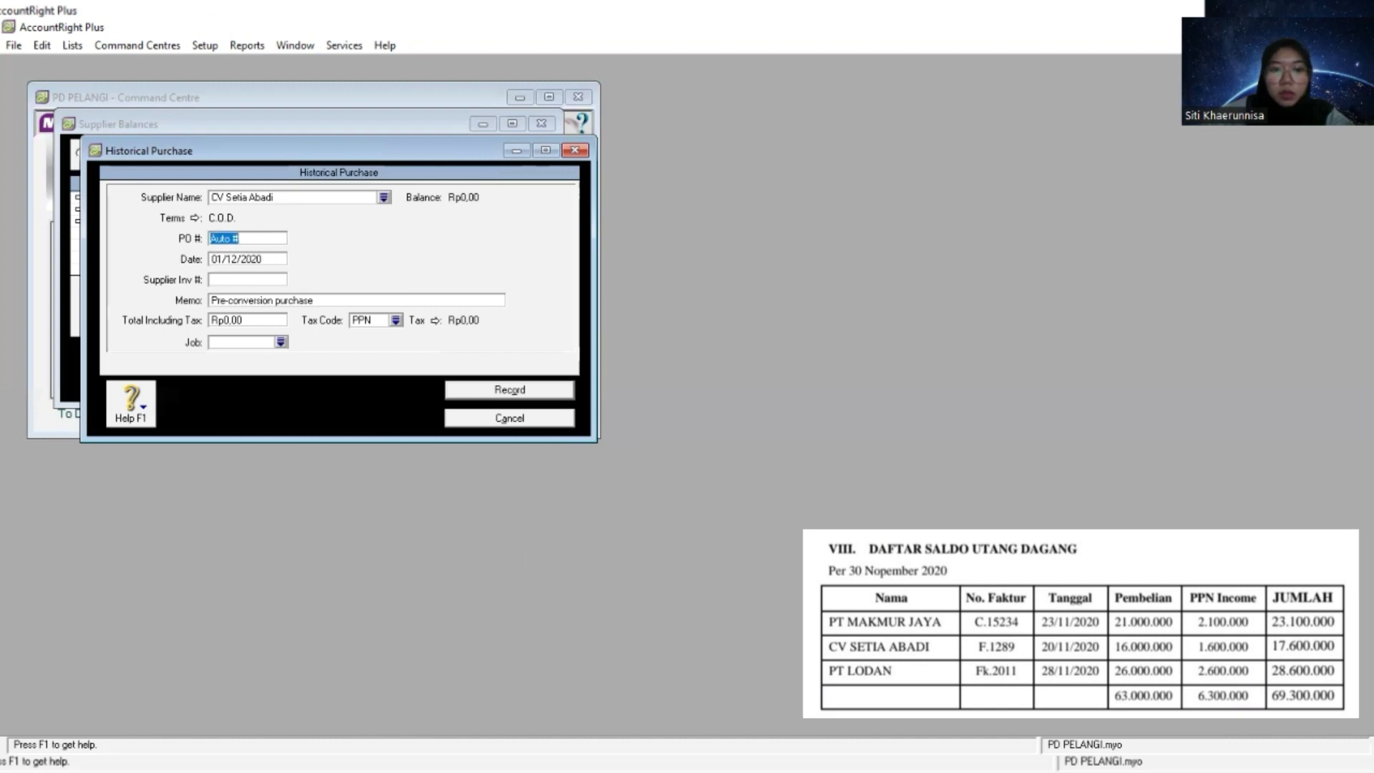
{"action": "key", "text": "alt+Tab"}
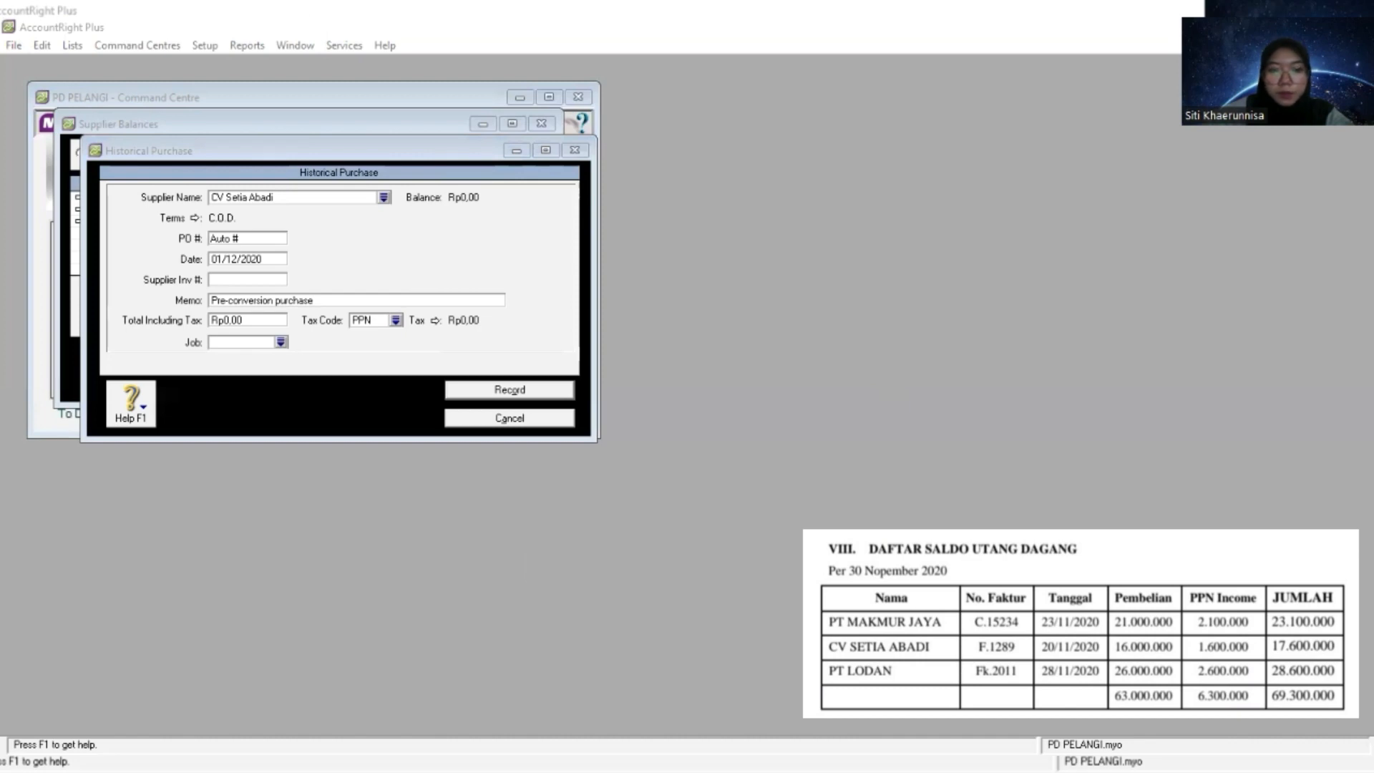
{"action": "left_click", "coordinate": [254, 238]}
{"action": "right_click", "coordinate": [254, 238]}
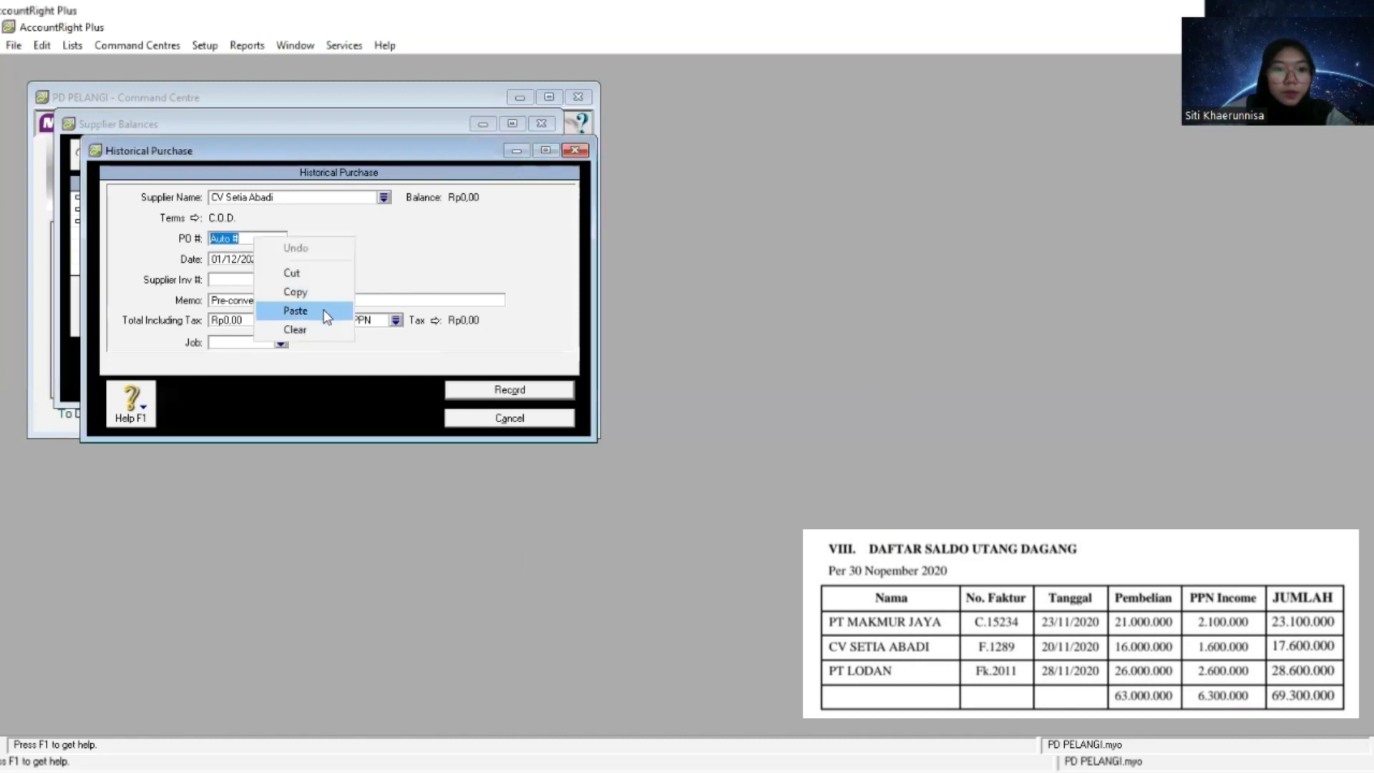
{"action": "left_click", "coordinate": [323, 309]}
- Replace the memo of CV Setia Abadi's historical purchase with "Saldo Awal Utang Dagang"
{"action": "key", "text": "Tab"}
{"action": "key", "text": "Tab"}
{"action": "key", "text": "Tab"}
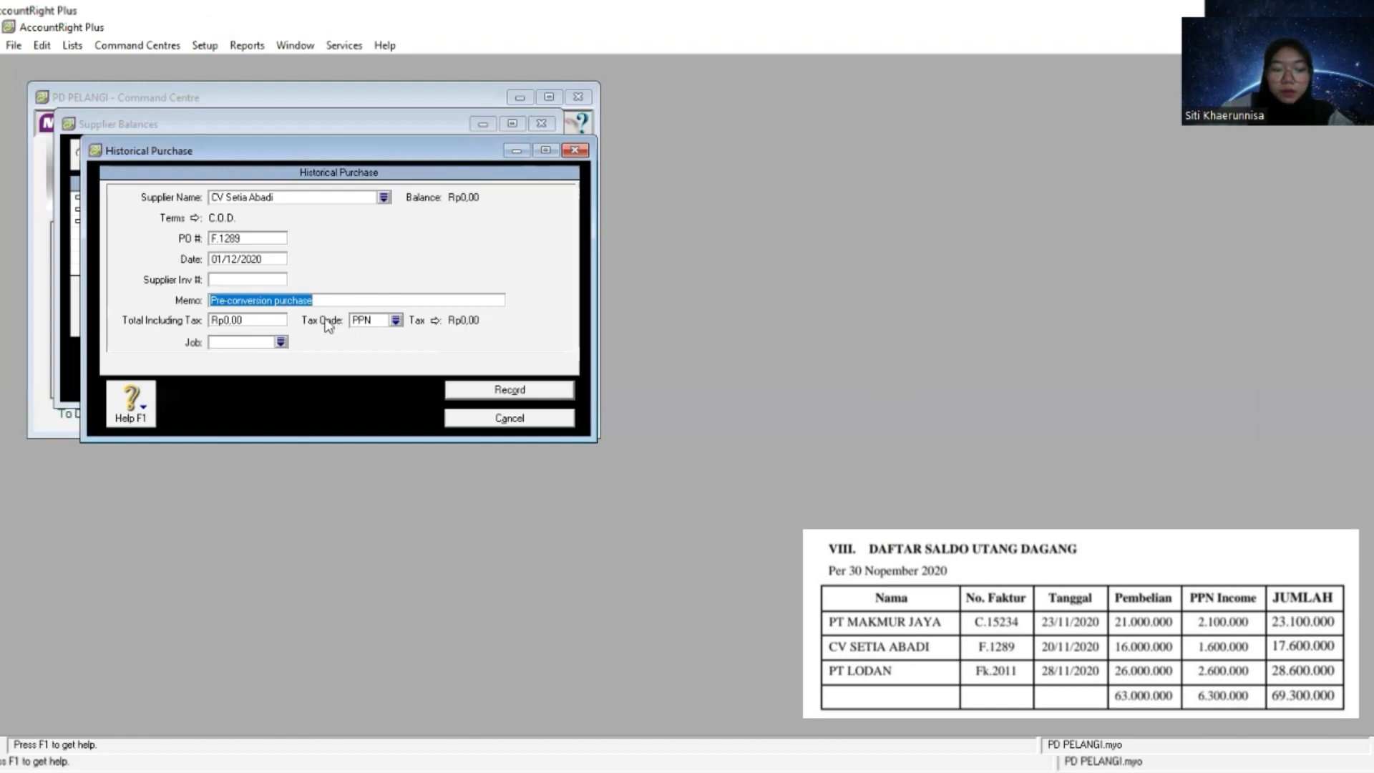
{"action": "type", "text": "Sald"}
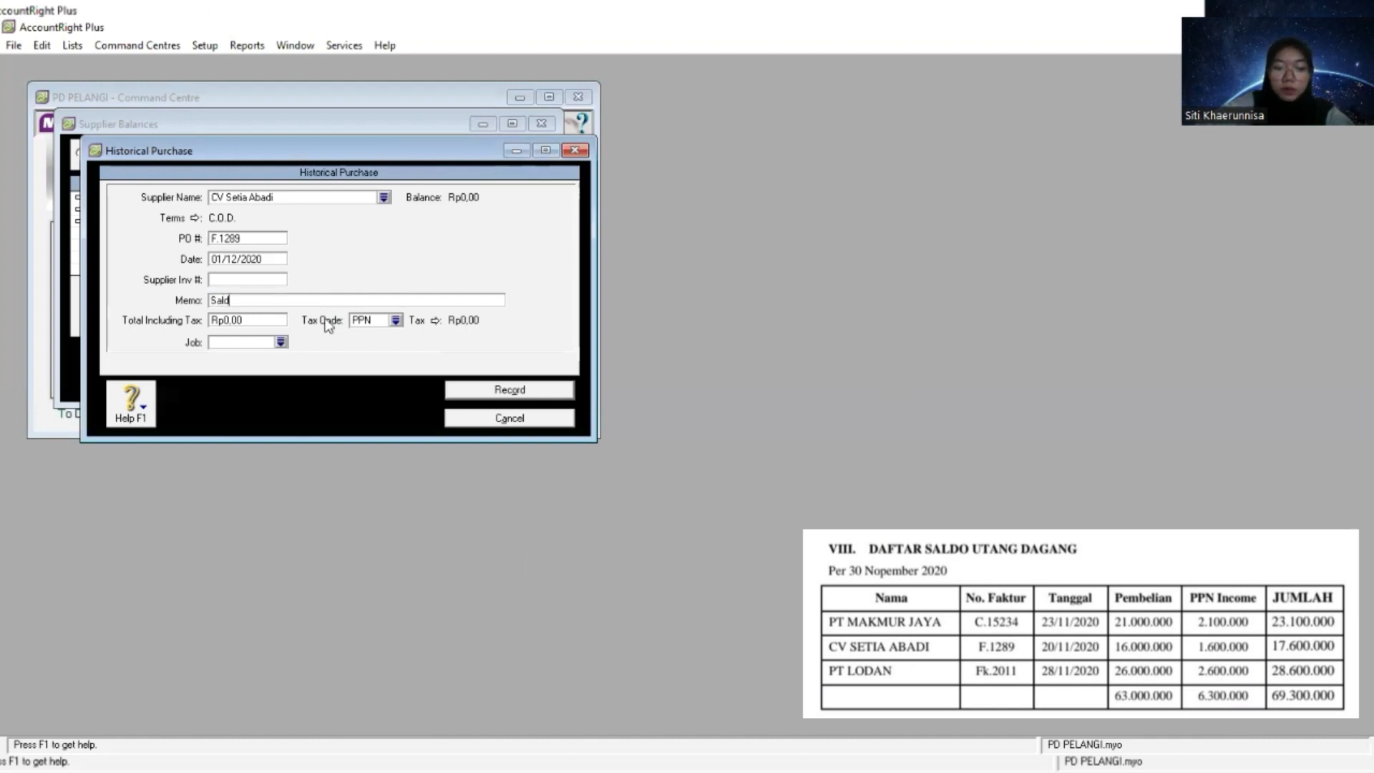
{"action": "type", "text": "o Awal Utang Dagang"}
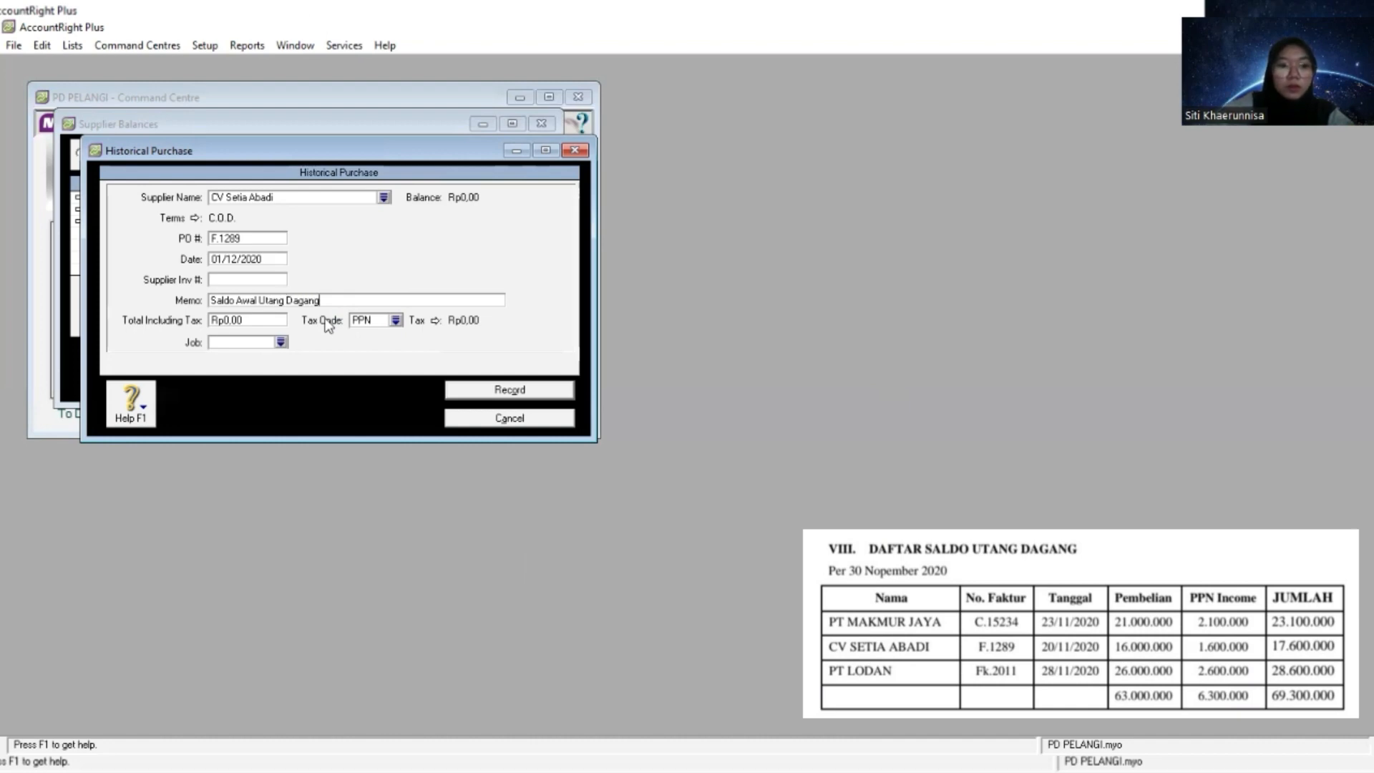
- Try to paste the payable amount as the total including tax of CV Setia Abadi's purchase
{"action": "key", "text": "Tab"}
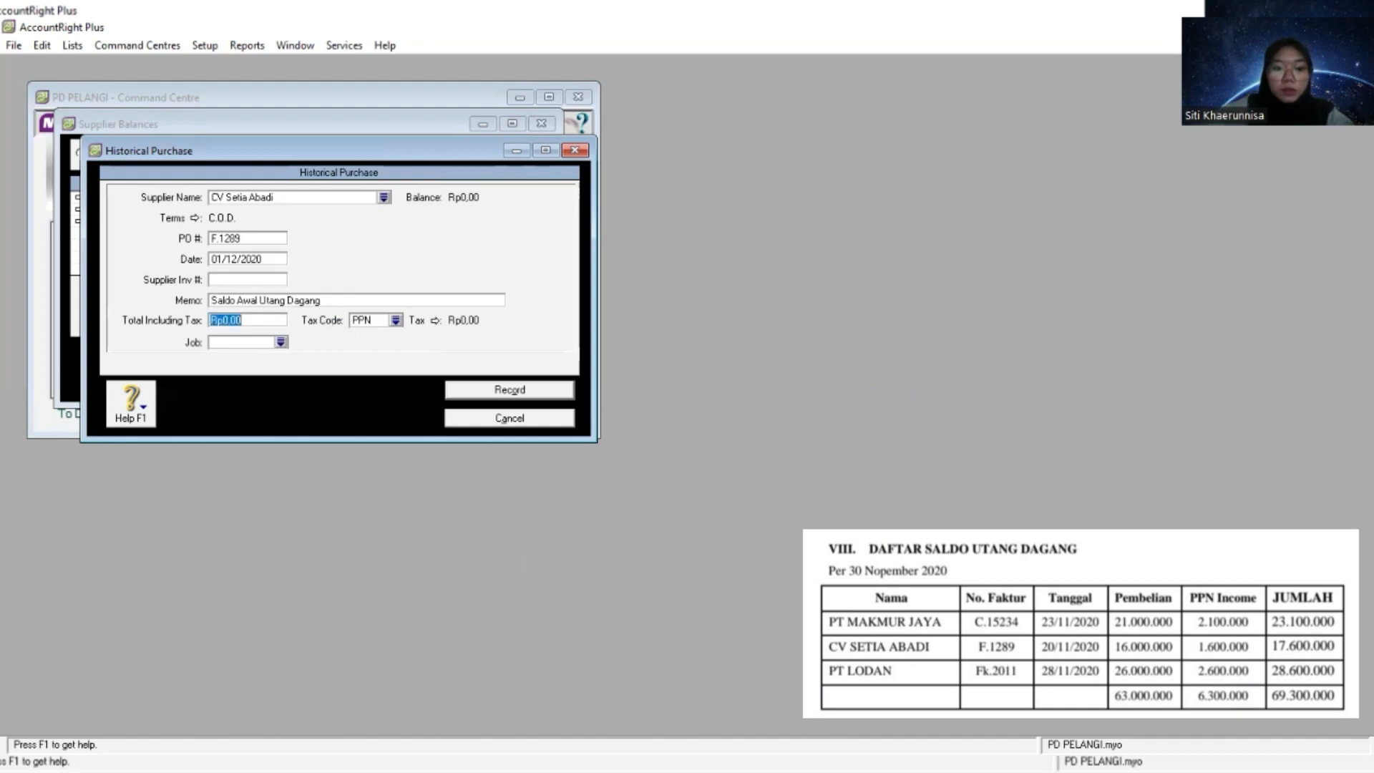
{"action": "key", "text": "alt+Tab"}
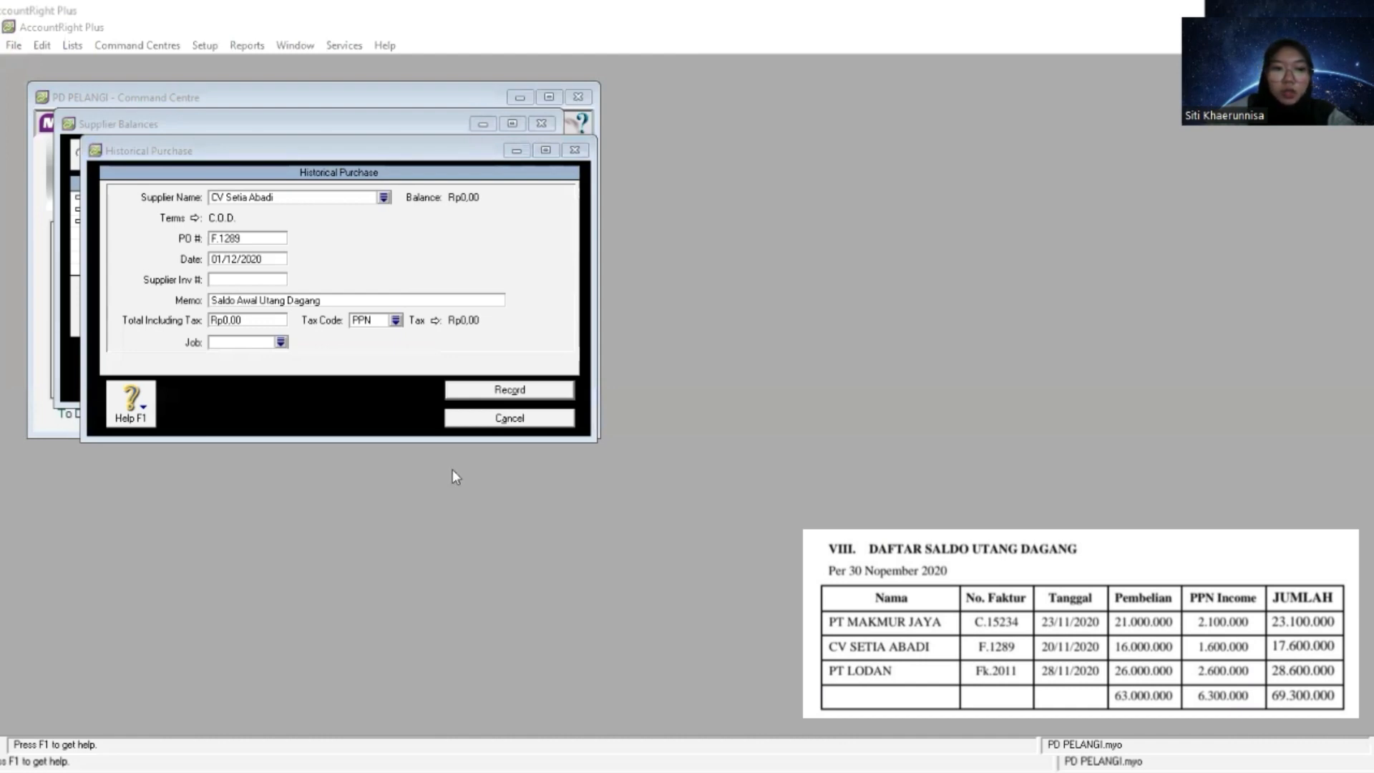
{"action": "left_click", "coordinate": [257, 323]}
{"action": "key", "text": "shift+F10"}
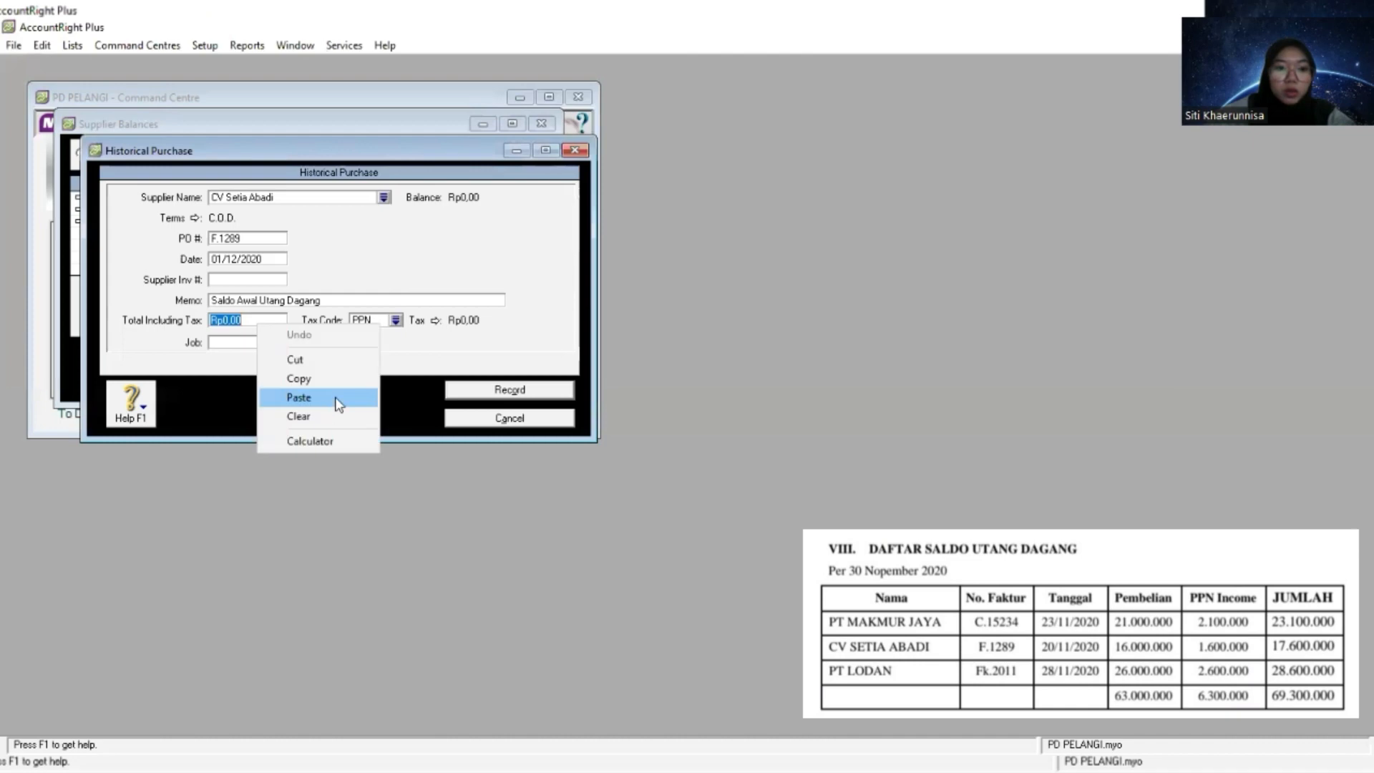
{"action": "left_click", "coordinate": [339, 404]}
{"action": "left_click", "coordinate": [262, 322]}
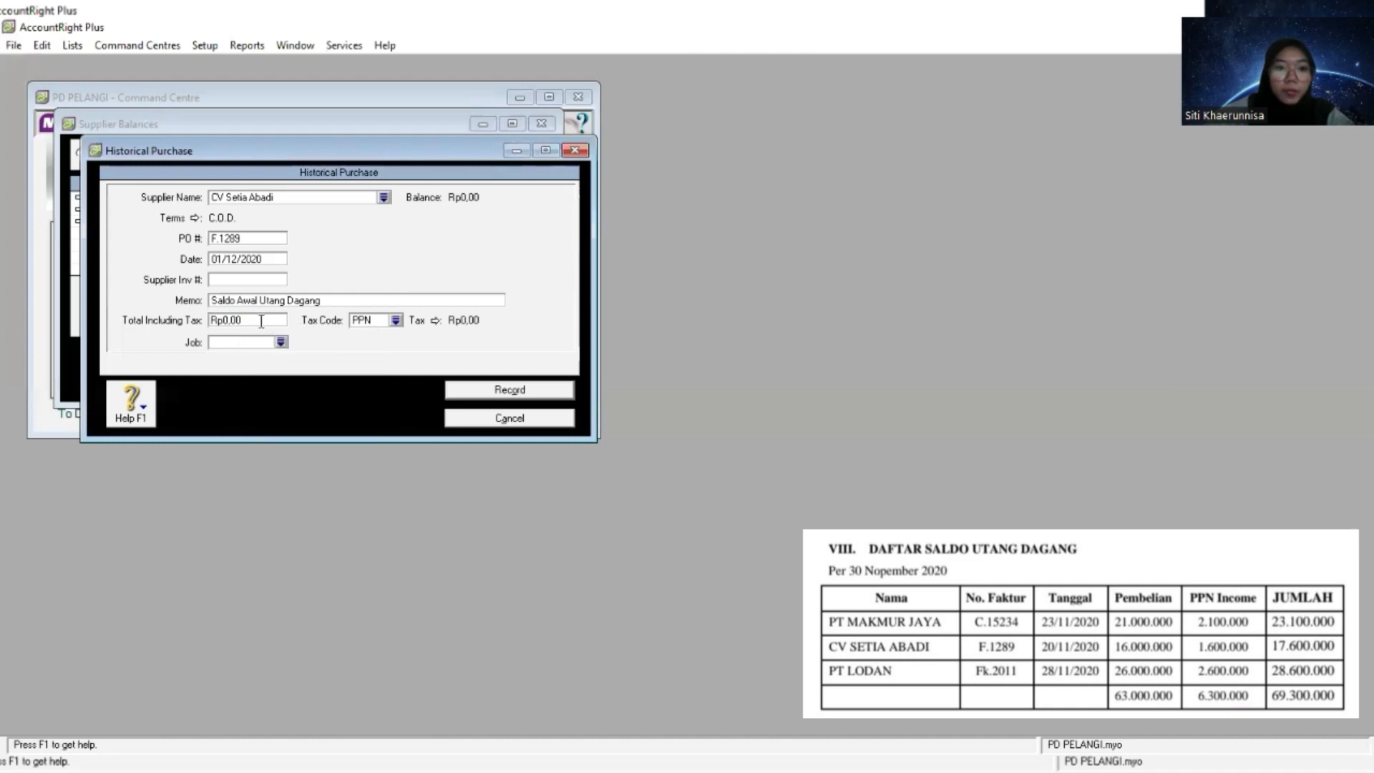
{"action": "left_click_drag", "start_coordinate": [240, 323], "coordinate": [209, 322]}
{"action": "key", "text": "BackSpace"}
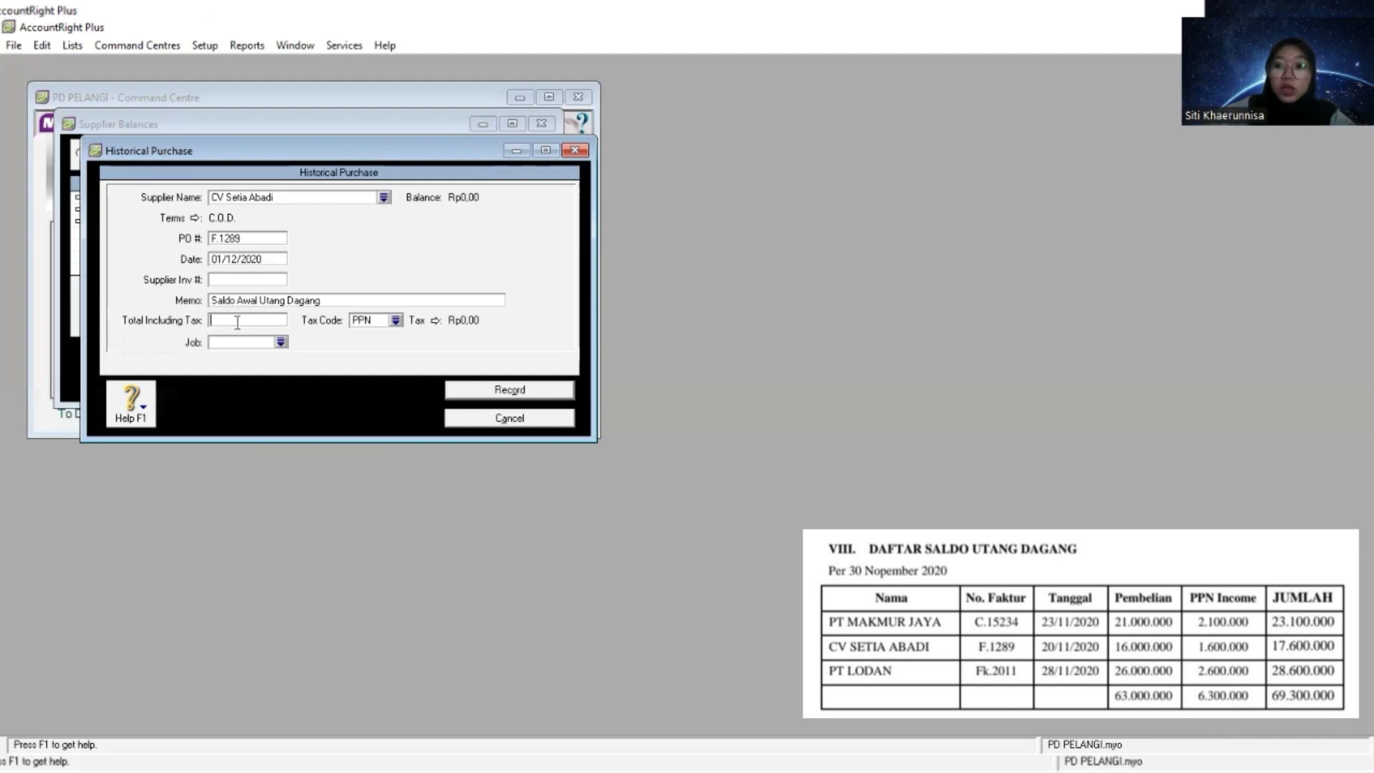
{"action": "right_click", "coordinate": [237, 324]}
{"action": "left_click", "coordinate": [294, 397]}
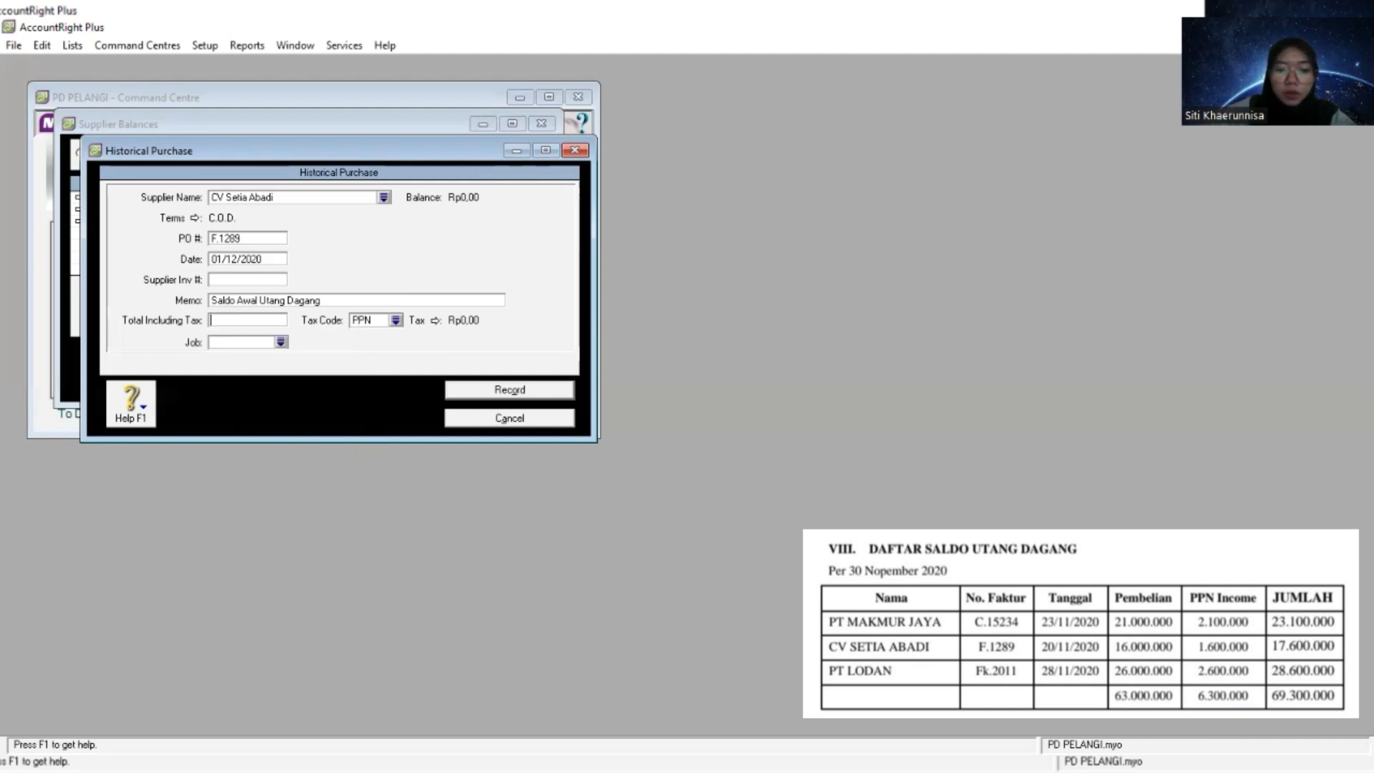
- Set the total including tax of CV Setia Abadi's historical purchase to 17.600.000
{"action": "key", "text": "alt+Tab"}
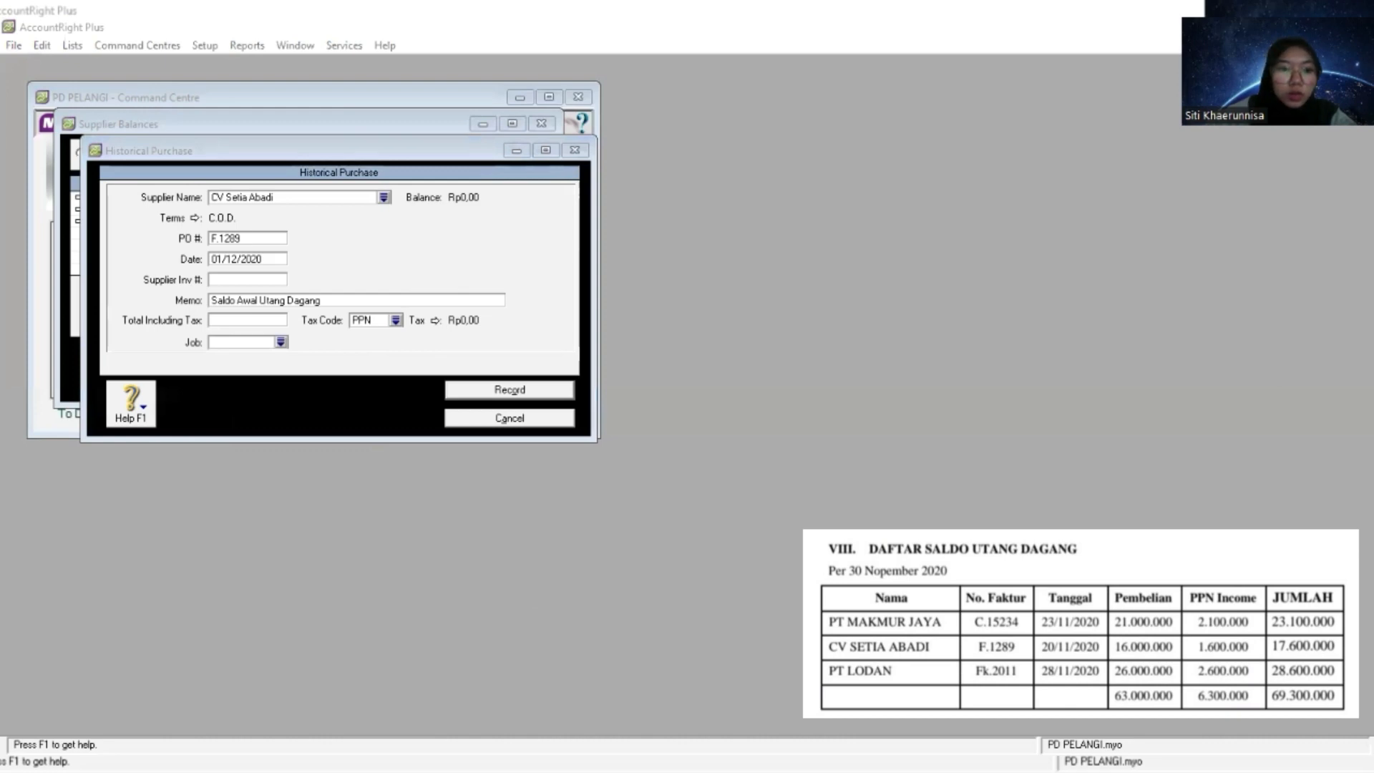
{"action": "key", "text": "alt+Tab"}
{"action": "right_click", "coordinate": [236, 317]}
{"action": "left_click", "coordinate": [286, 396]}
{"action": "type", "text": "7.600."}
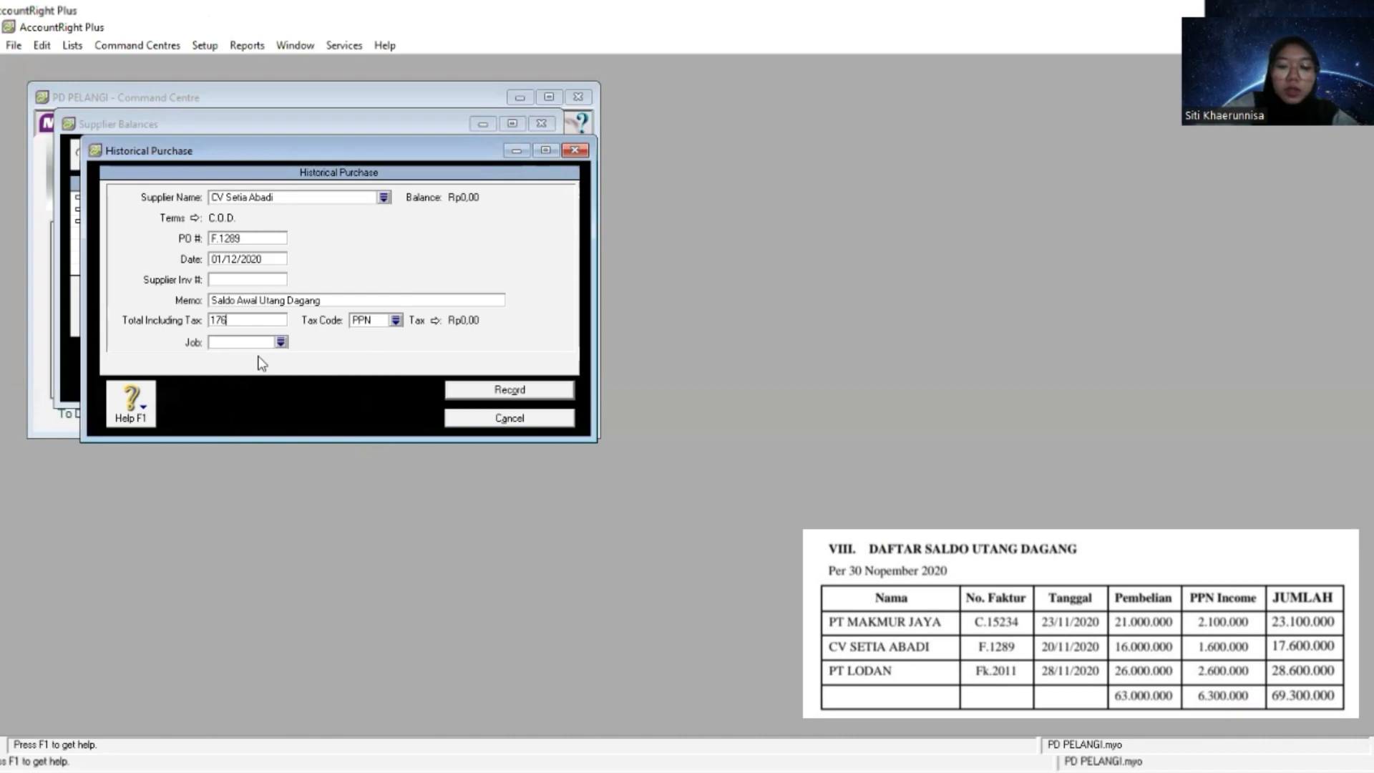
{"action": "type", "text": "00000"}
{"action": "key", "text": "Tab"}
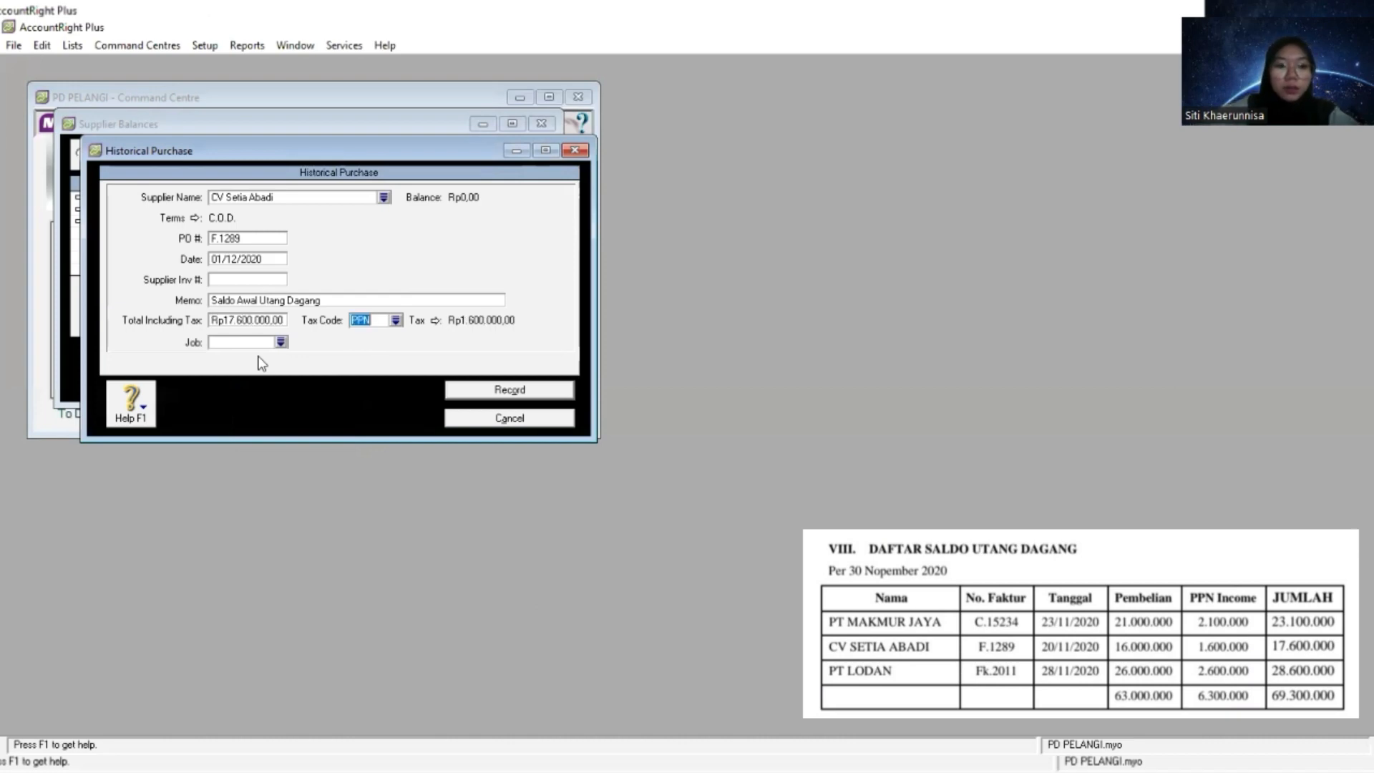
- Set the tax code of CV Setia Abadi's purchase to N-T and record the purchase
{"action": "left_click", "coordinate": [396, 321]}
{"action": "double_click", "coordinate": [564, 301]}
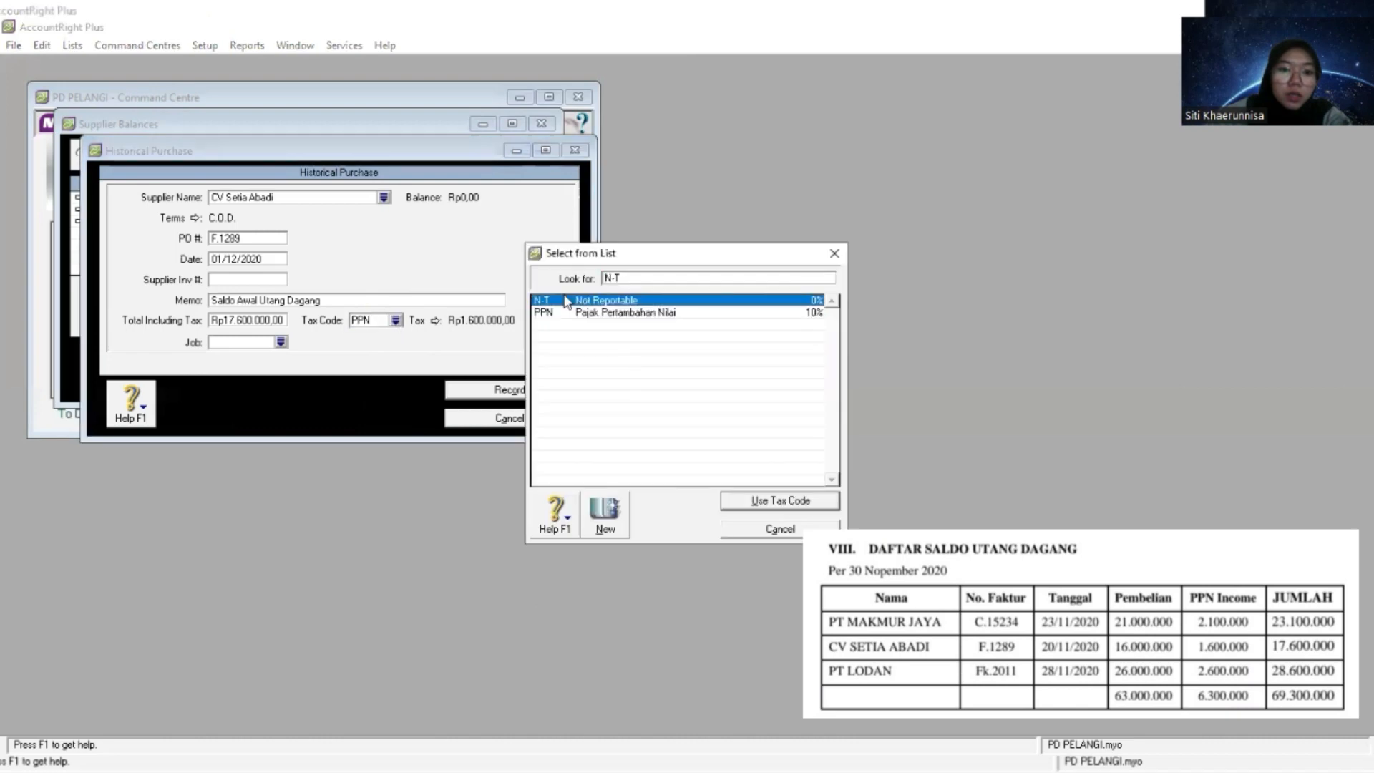
{"action": "left_click", "coordinate": [494, 390]}
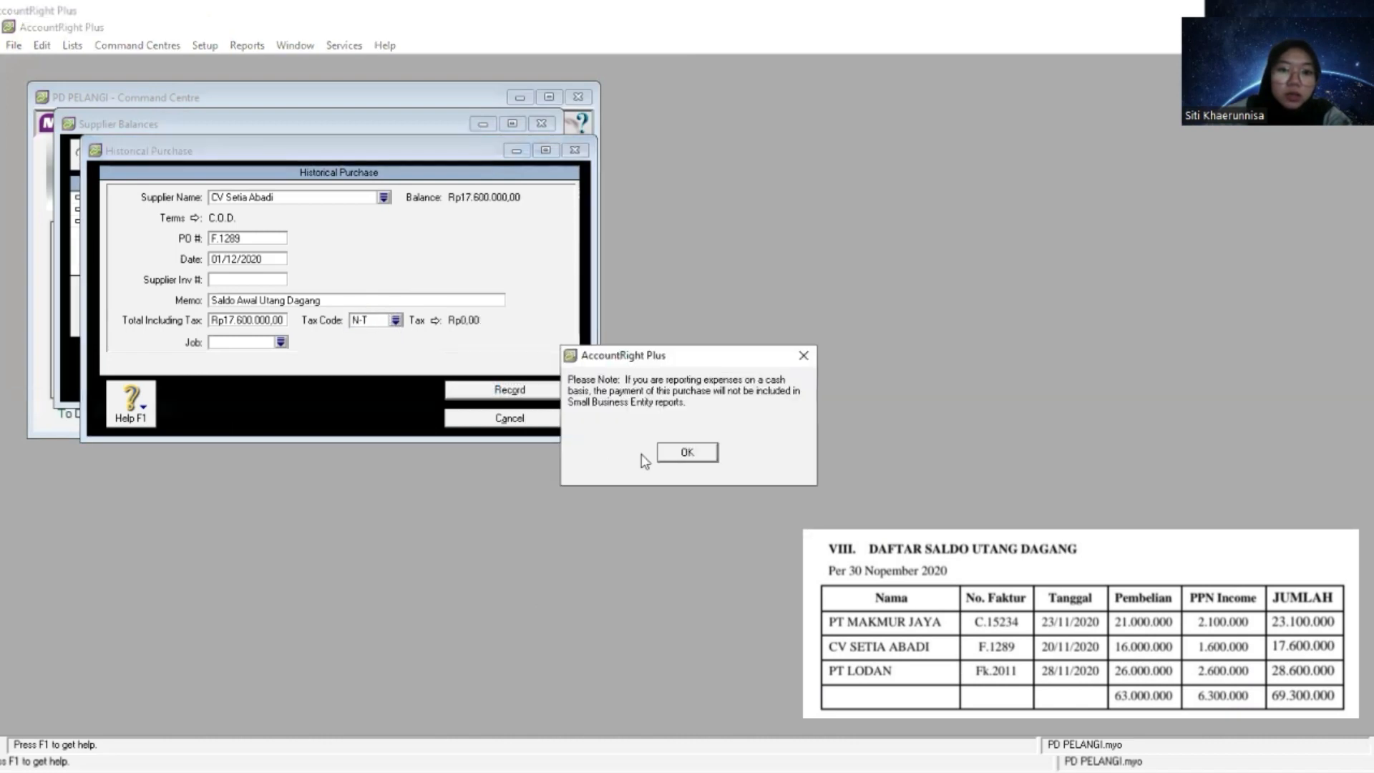
{"action": "left_click", "coordinate": [676, 455]}
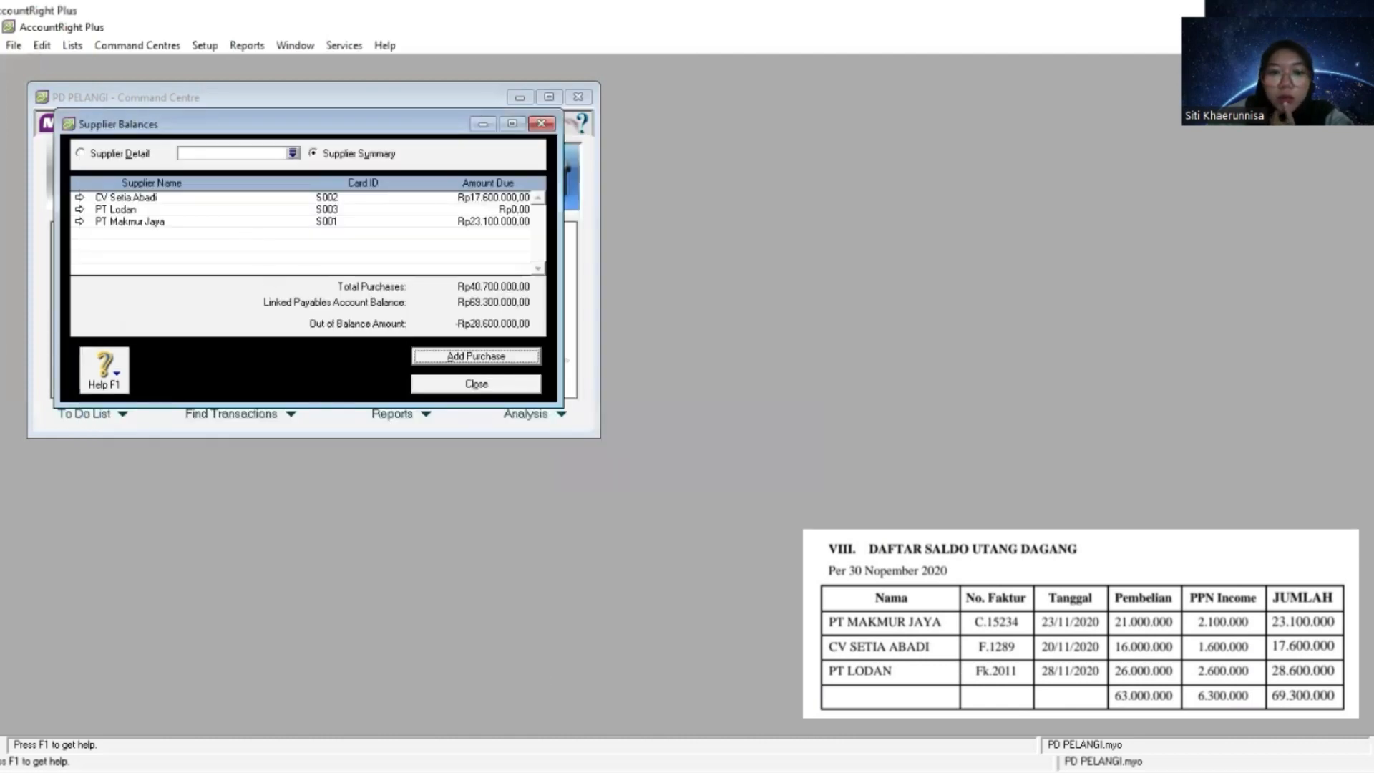
- Replace the PO number of PT Makmur Jaya's historical purchase with its invoice number from the payables table and save the change
{"action": "left_click", "coordinate": [77, 221]}
{"action": "double_click", "coordinate": [80, 199]}
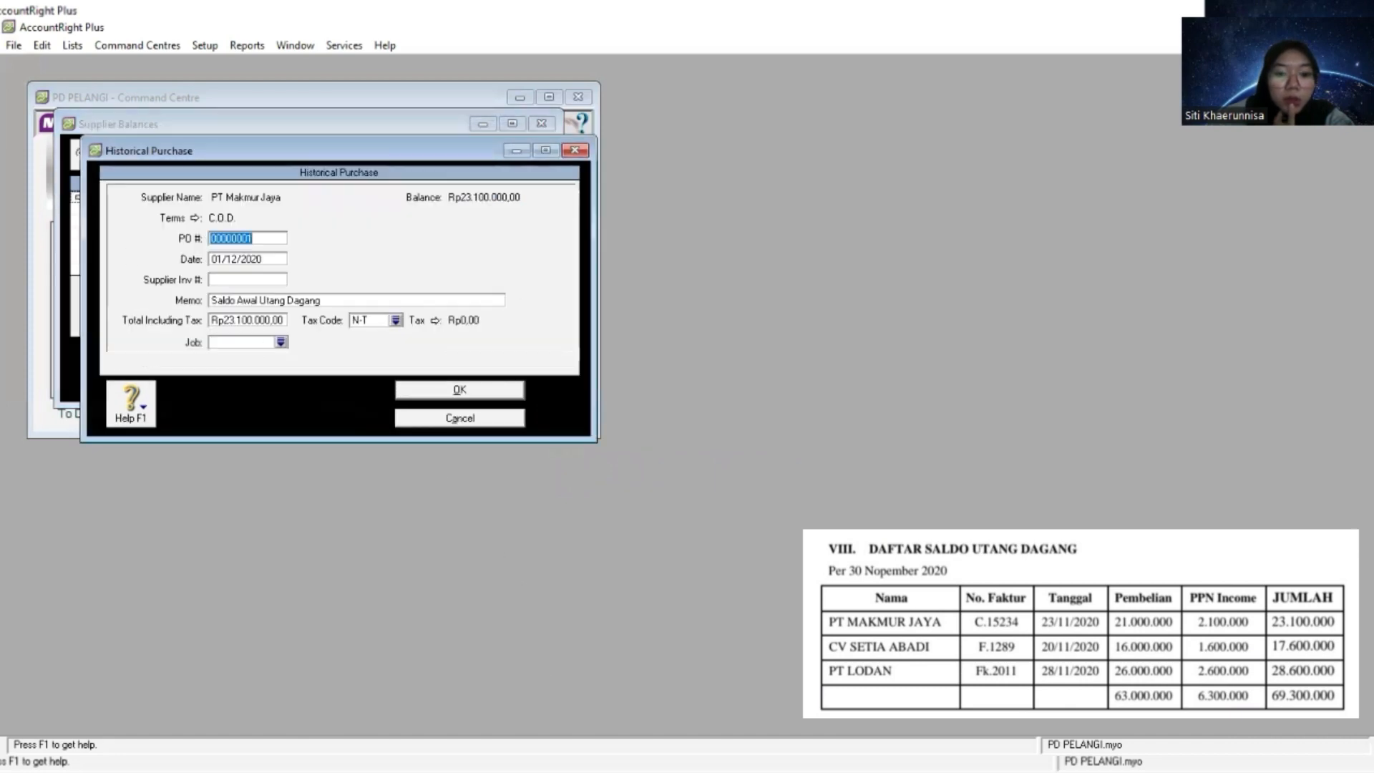
{"action": "key", "text": "alt+Tab"}
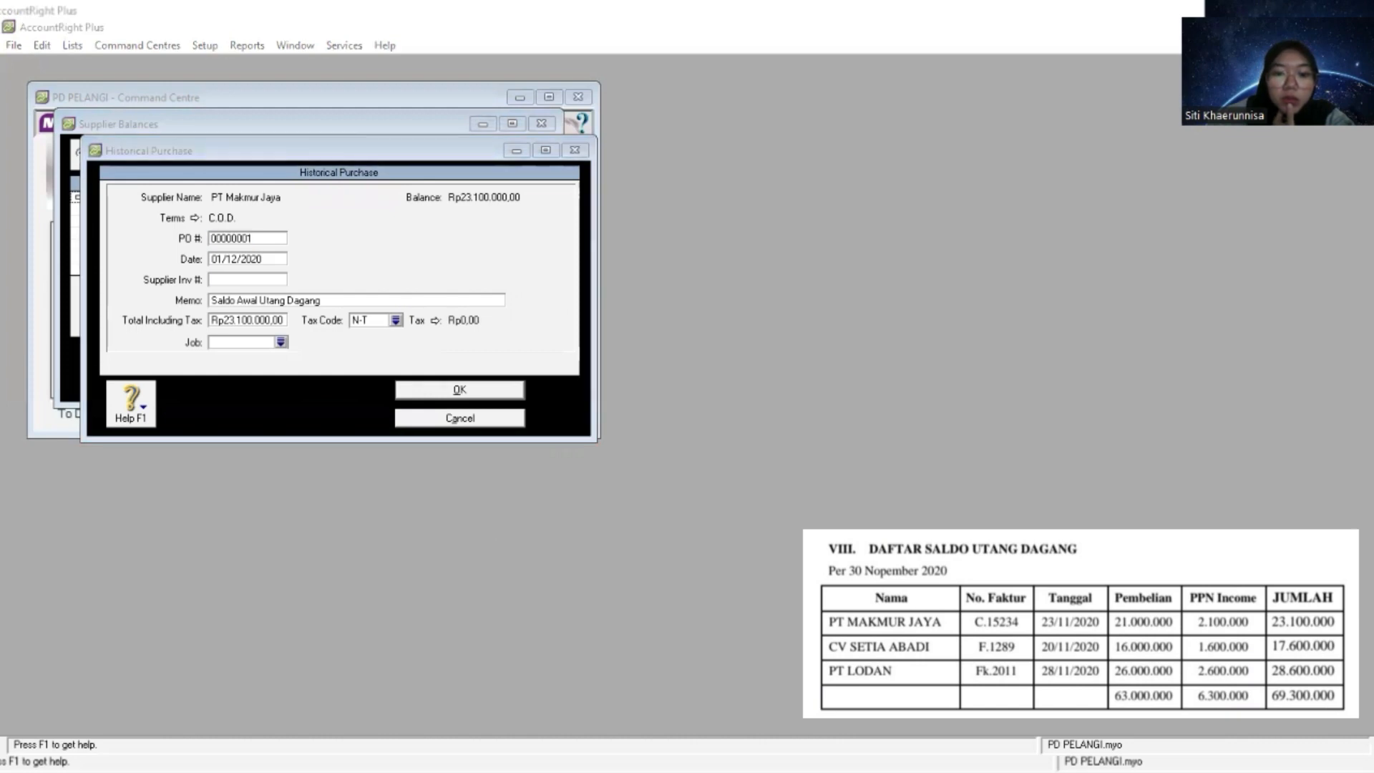
{"action": "left_click", "coordinate": [261, 237]}
{"action": "right_click", "coordinate": [263, 236]}
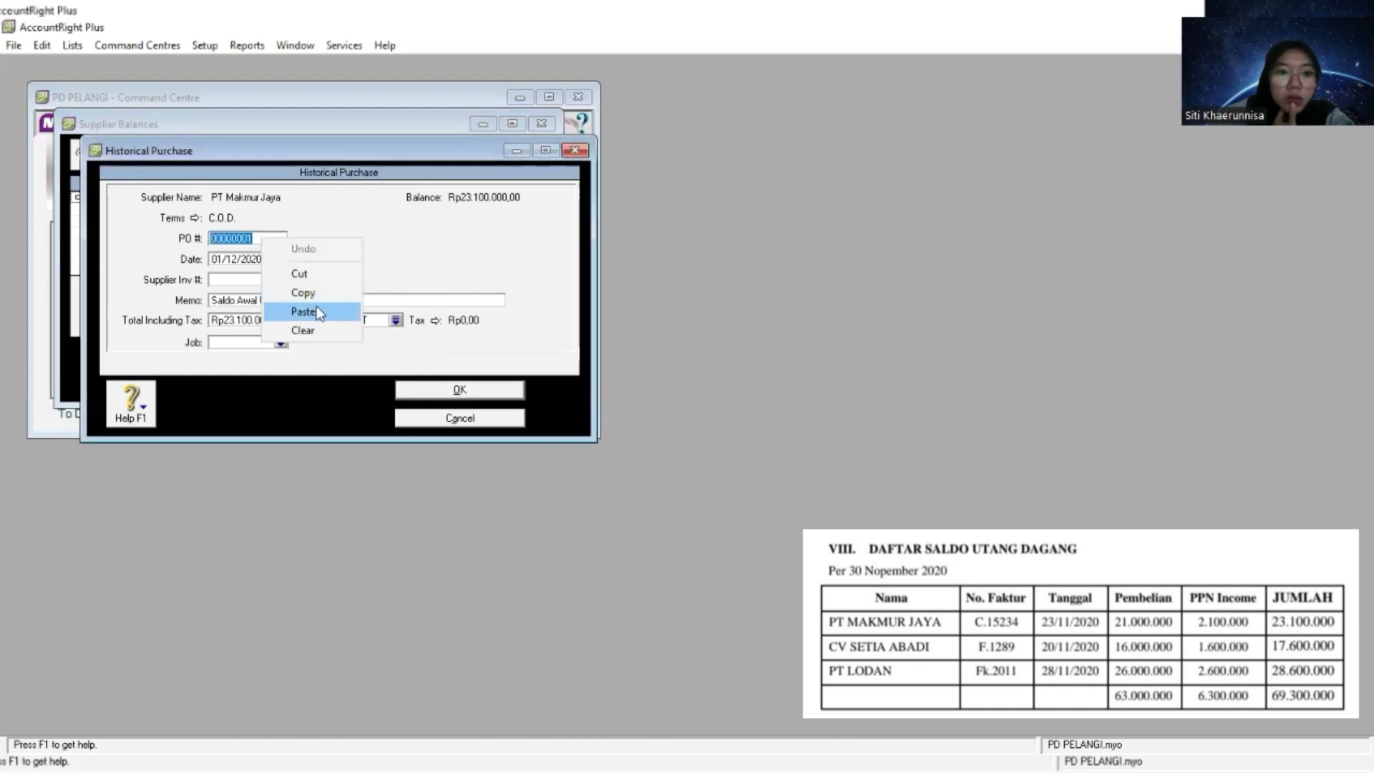
{"action": "left_click", "coordinate": [318, 312]}
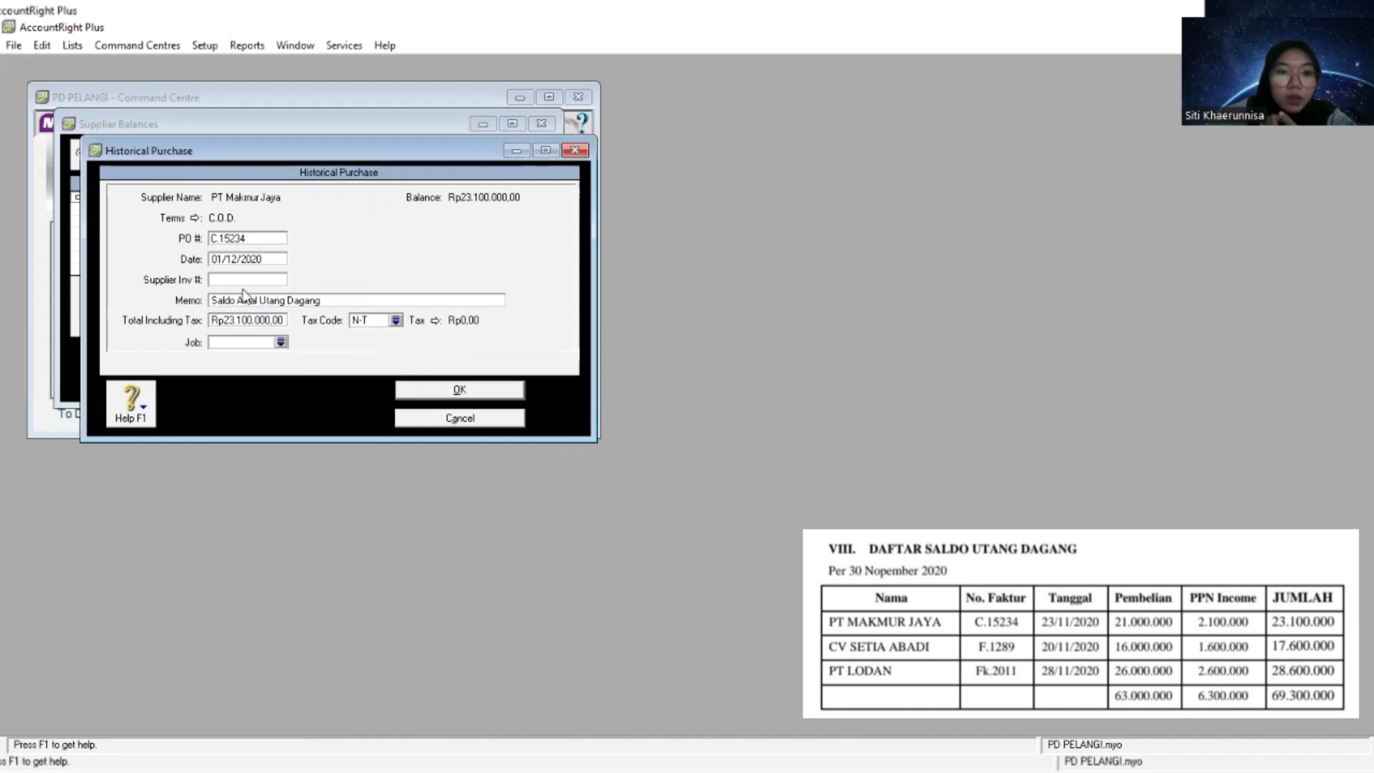
{"action": "left_click", "coordinate": [422, 388]}
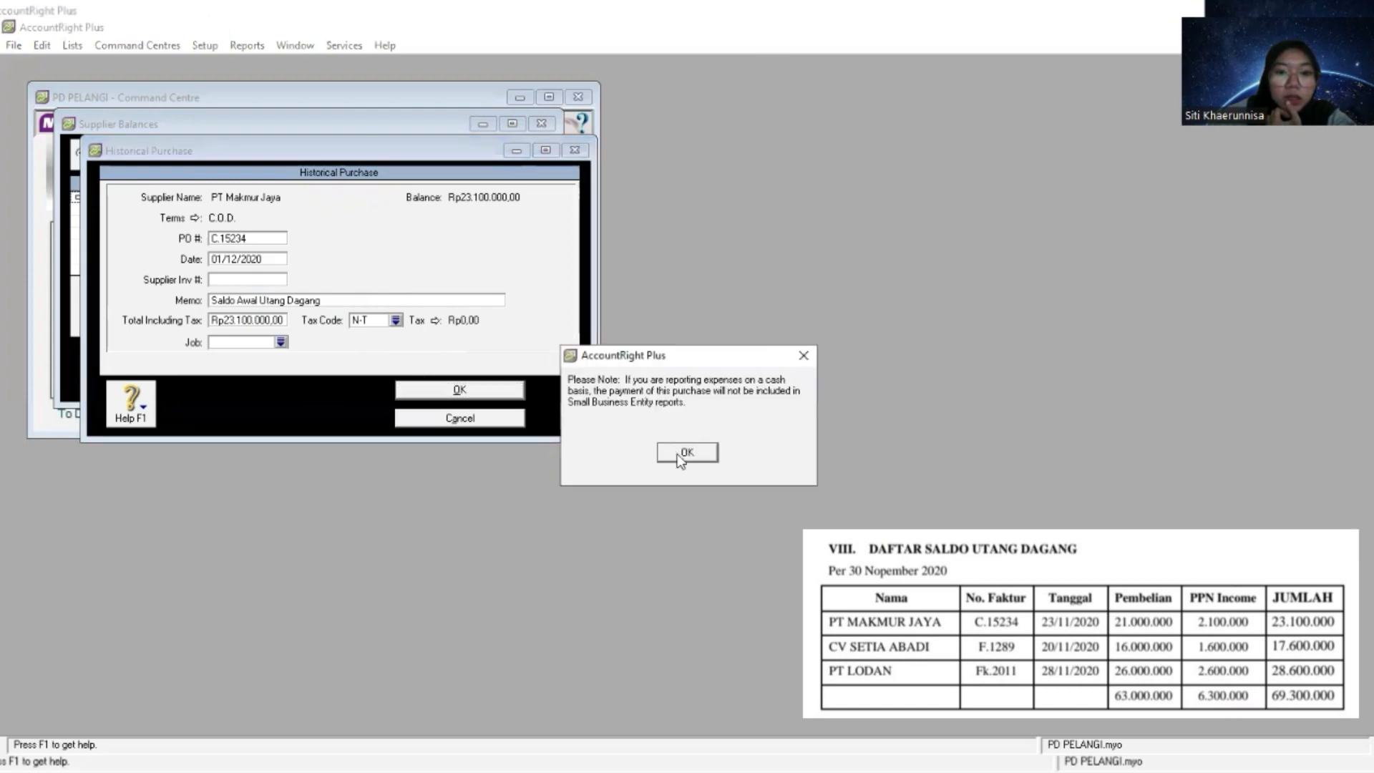
{"action": "left_click", "coordinate": [683, 455]}
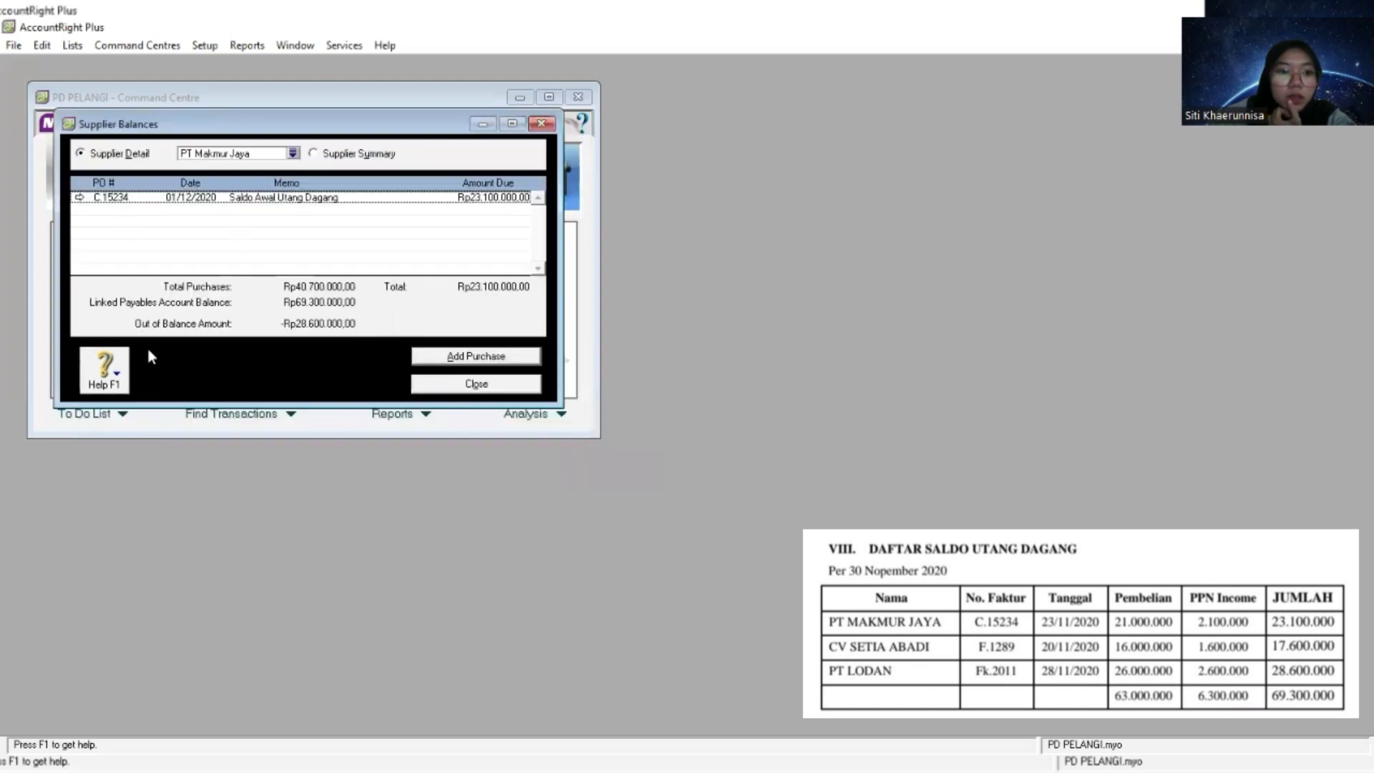
{"action": "left_click", "coordinate": [456, 358]}
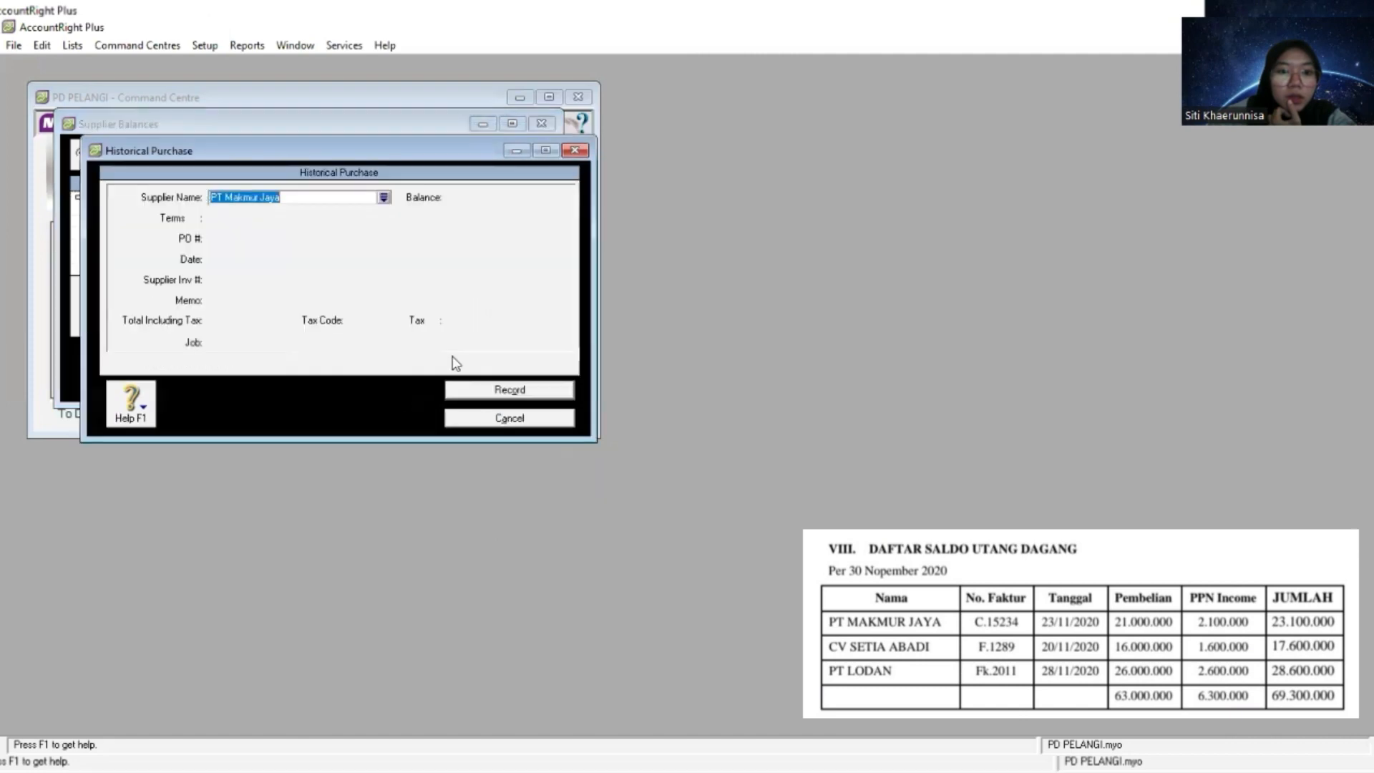
{"action": "left_click", "coordinate": [574, 152]}
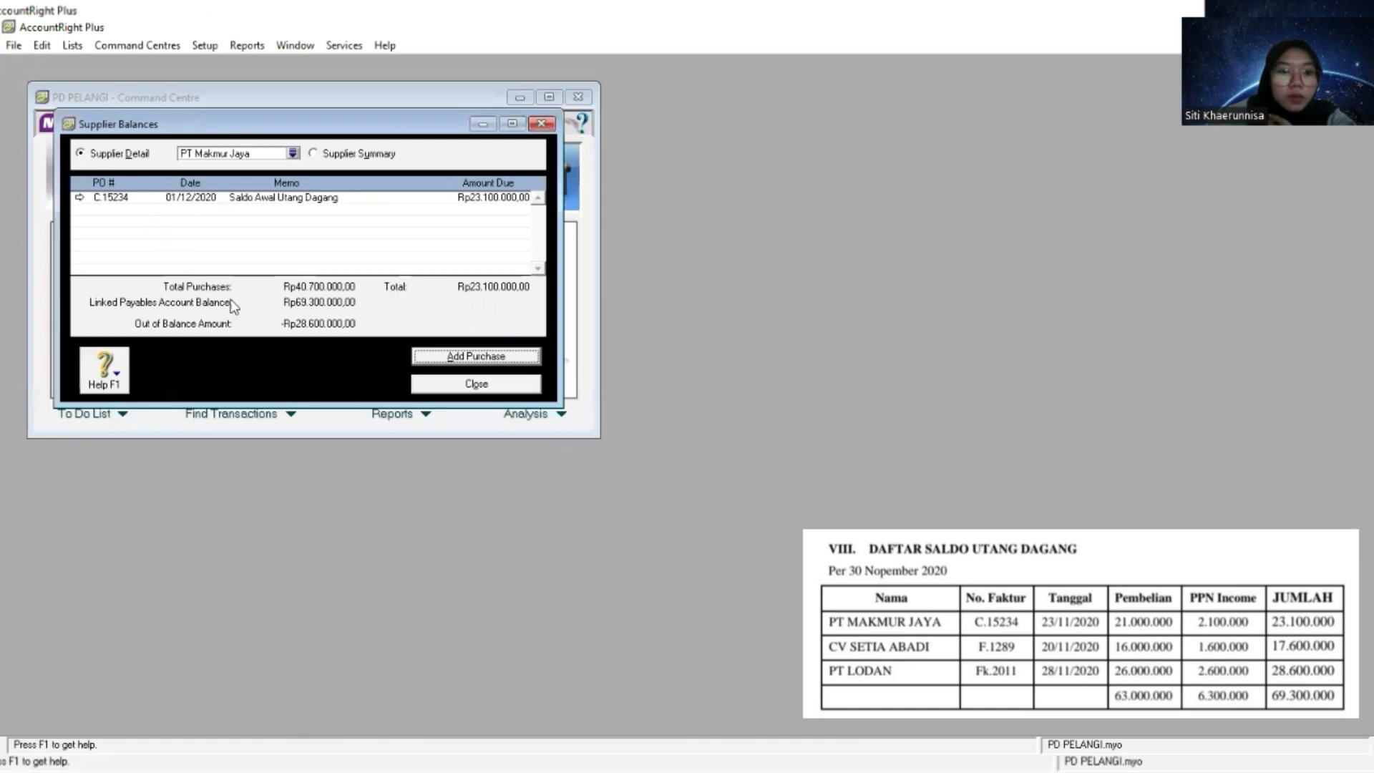
{"action": "left_click", "coordinate": [450, 387]}
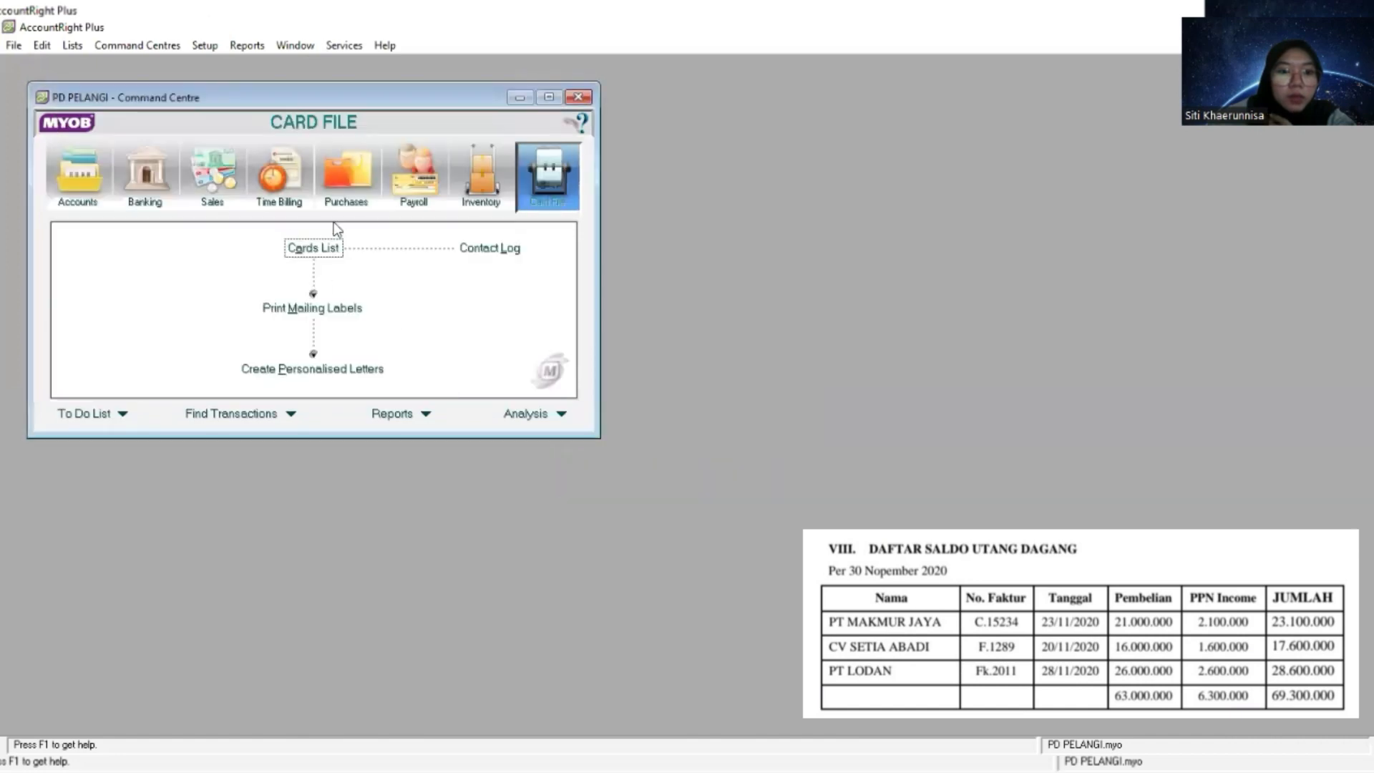
- Add a historical purchase for supplier PT Lodan in the supplier balances
{"action": "left_click", "coordinate": [205, 48]}
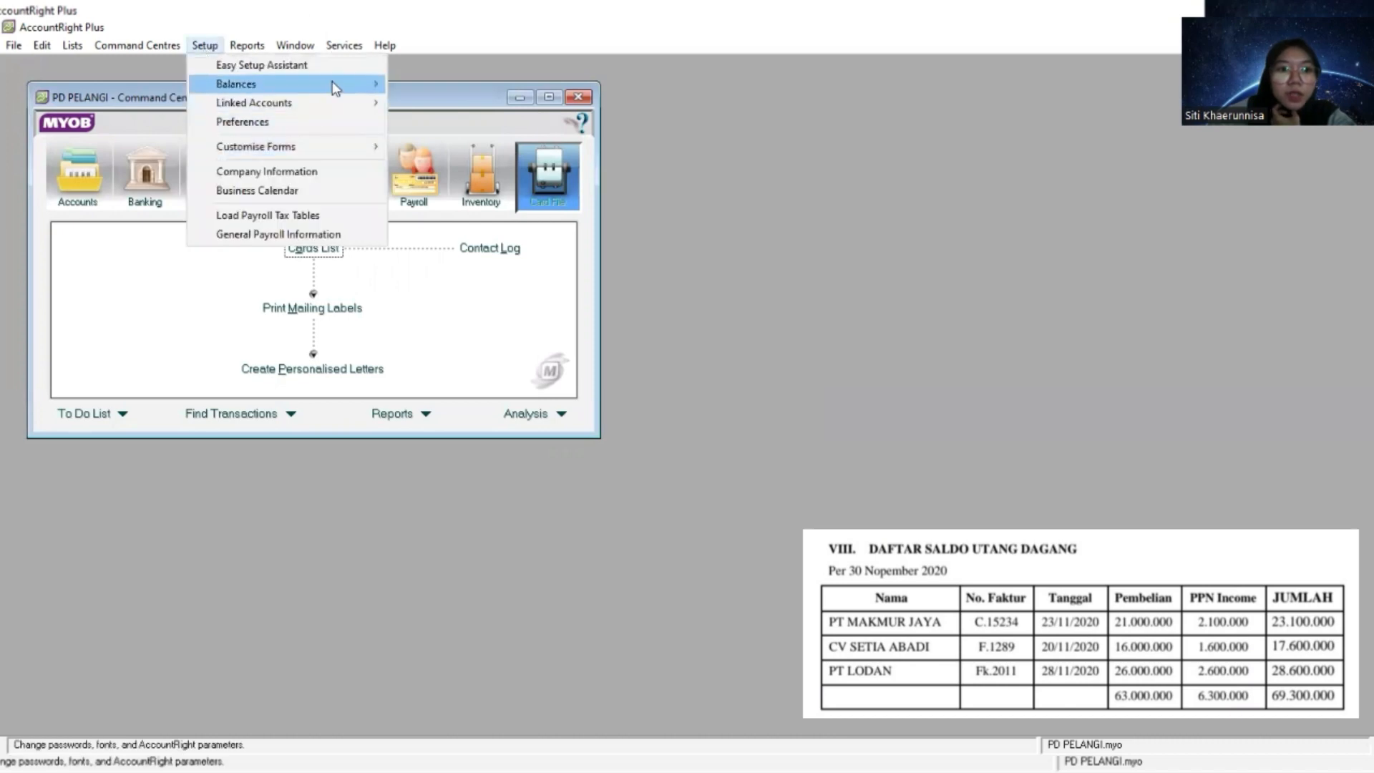
{"action": "mouse_move", "coordinate": [332, 85]}
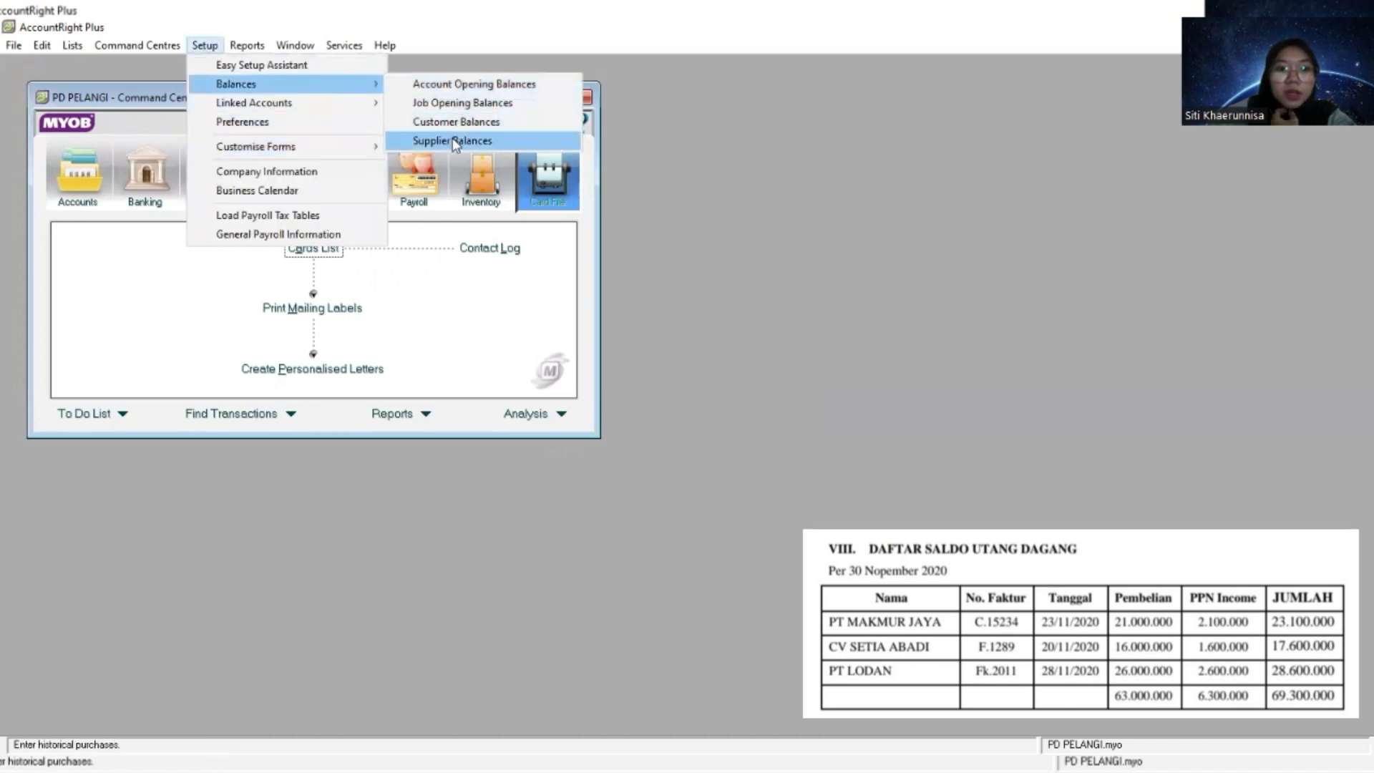
{"action": "left_click", "coordinate": [453, 140]}
{"action": "left_click", "coordinate": [458, 355]}
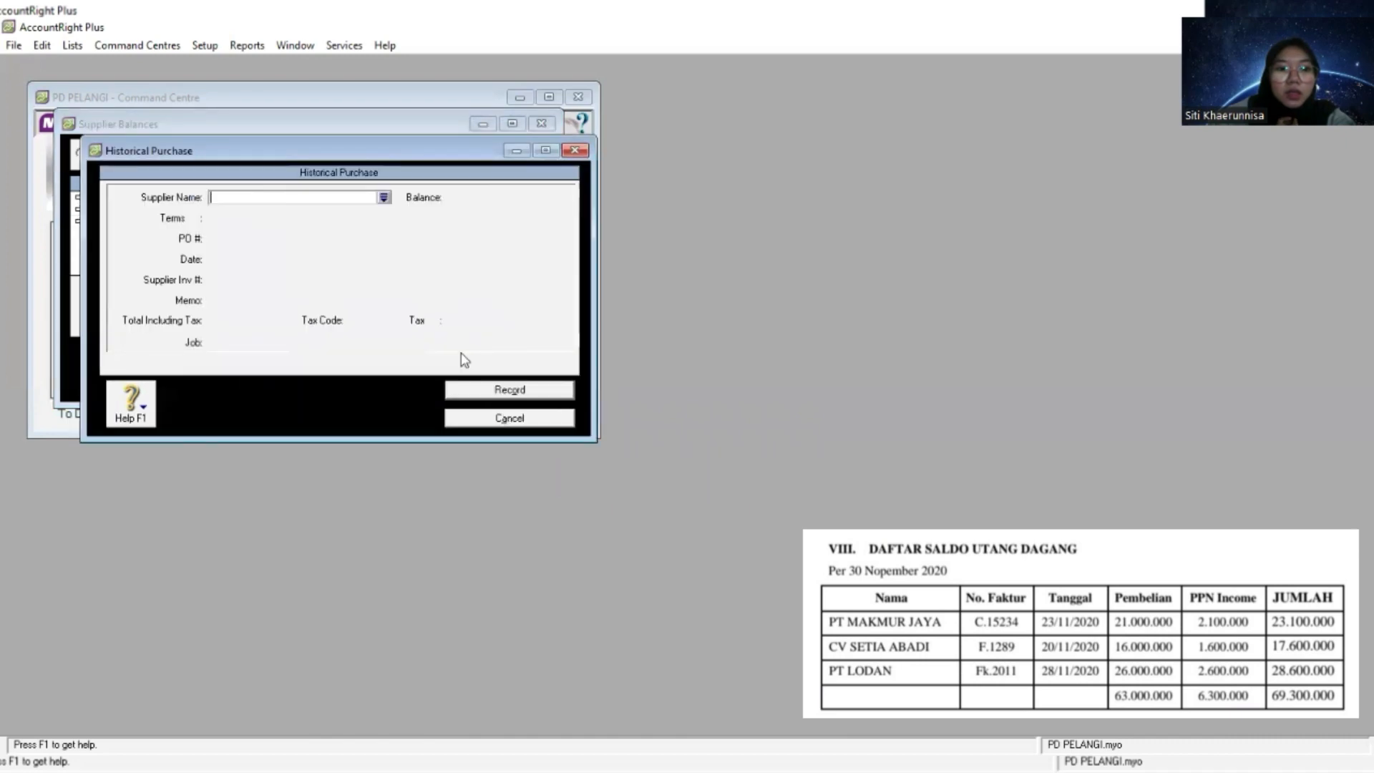
{"action": "key", "text": "Tab"}
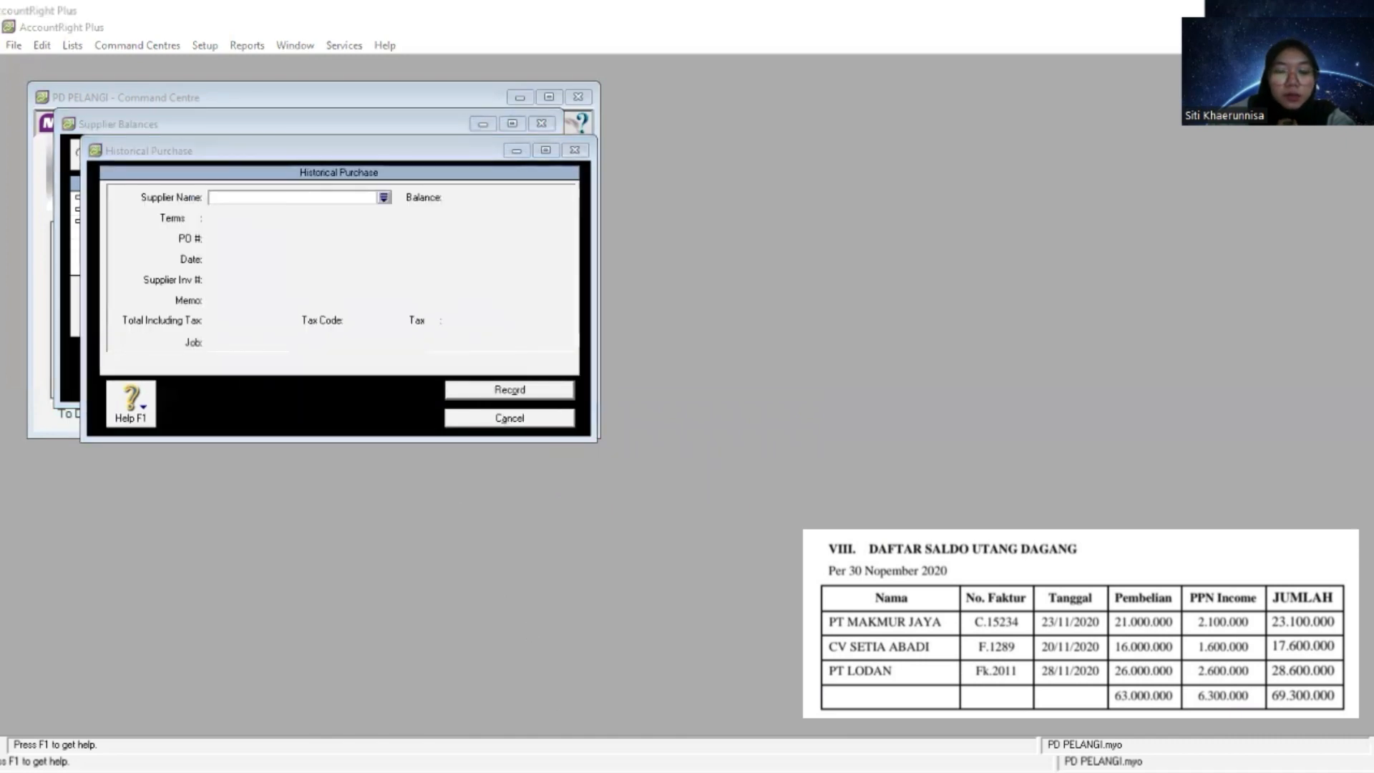
{"action": "right_click", "coordinate": [256, 198]}
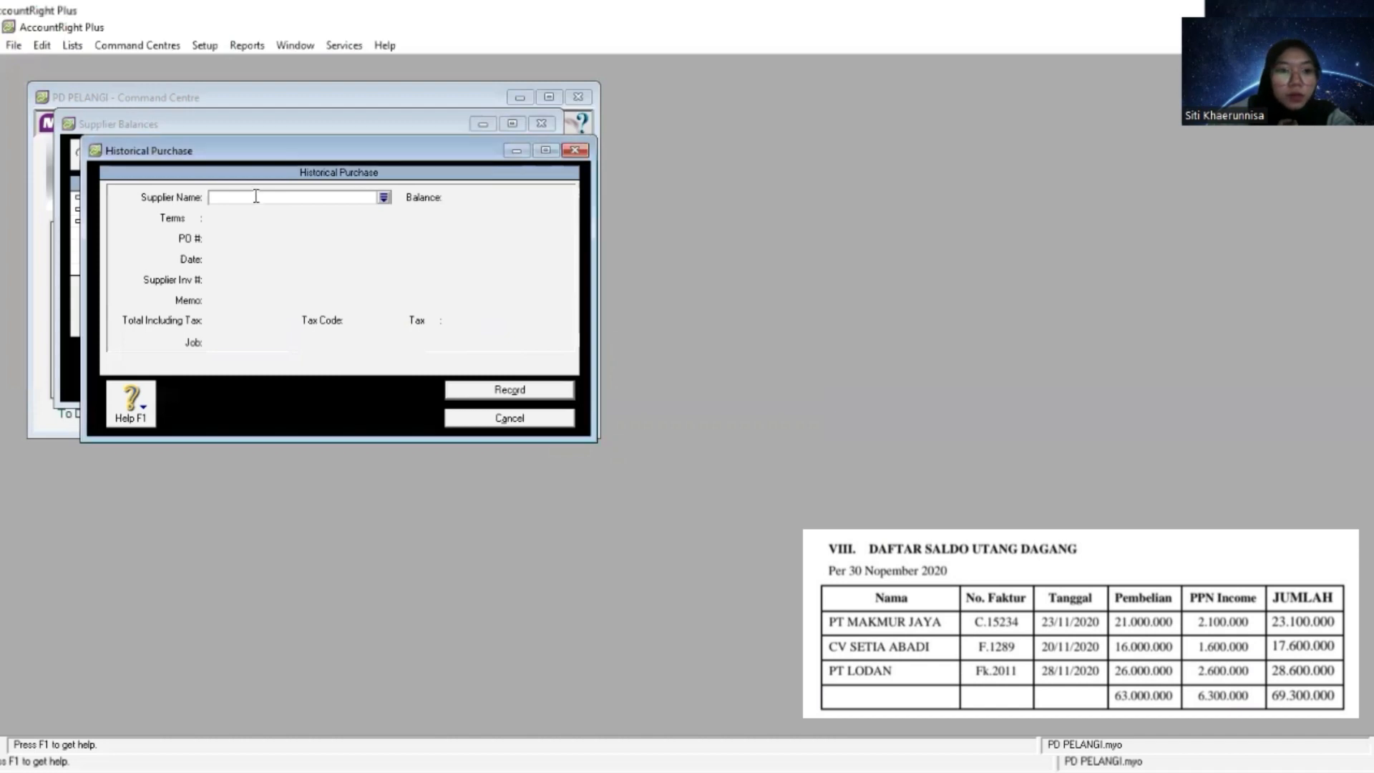
{"action": "left_click", "coordinate": [312, 270]}
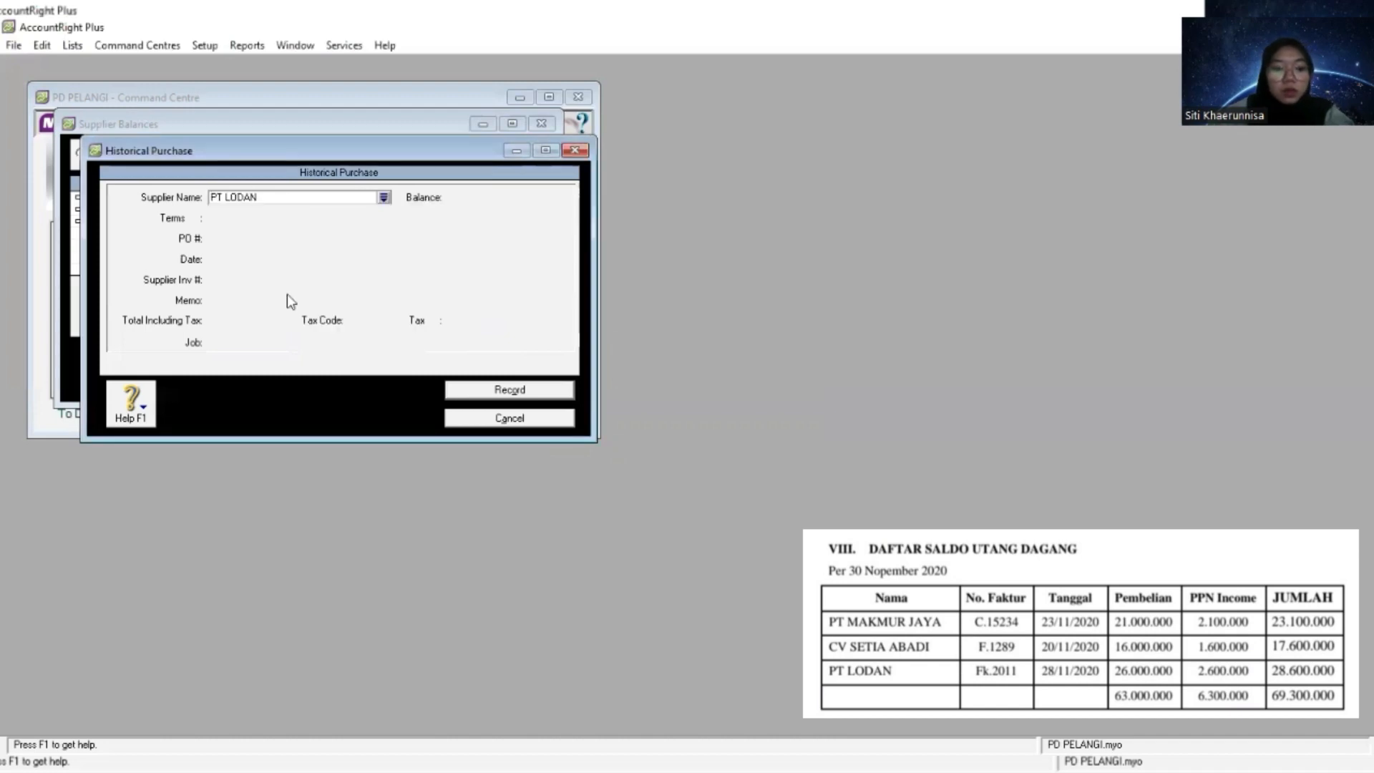
{"action": "key", "text": "Tab"}
- Set the credit terms of PT Lodan's historical purchase to C.O.D
{"action": "left_click", "coordinate": [195, 218]}
{"action": "left_click", "coordinate": [845, 285]}
{"action": "left_click", "coordinate": [823, 302]}
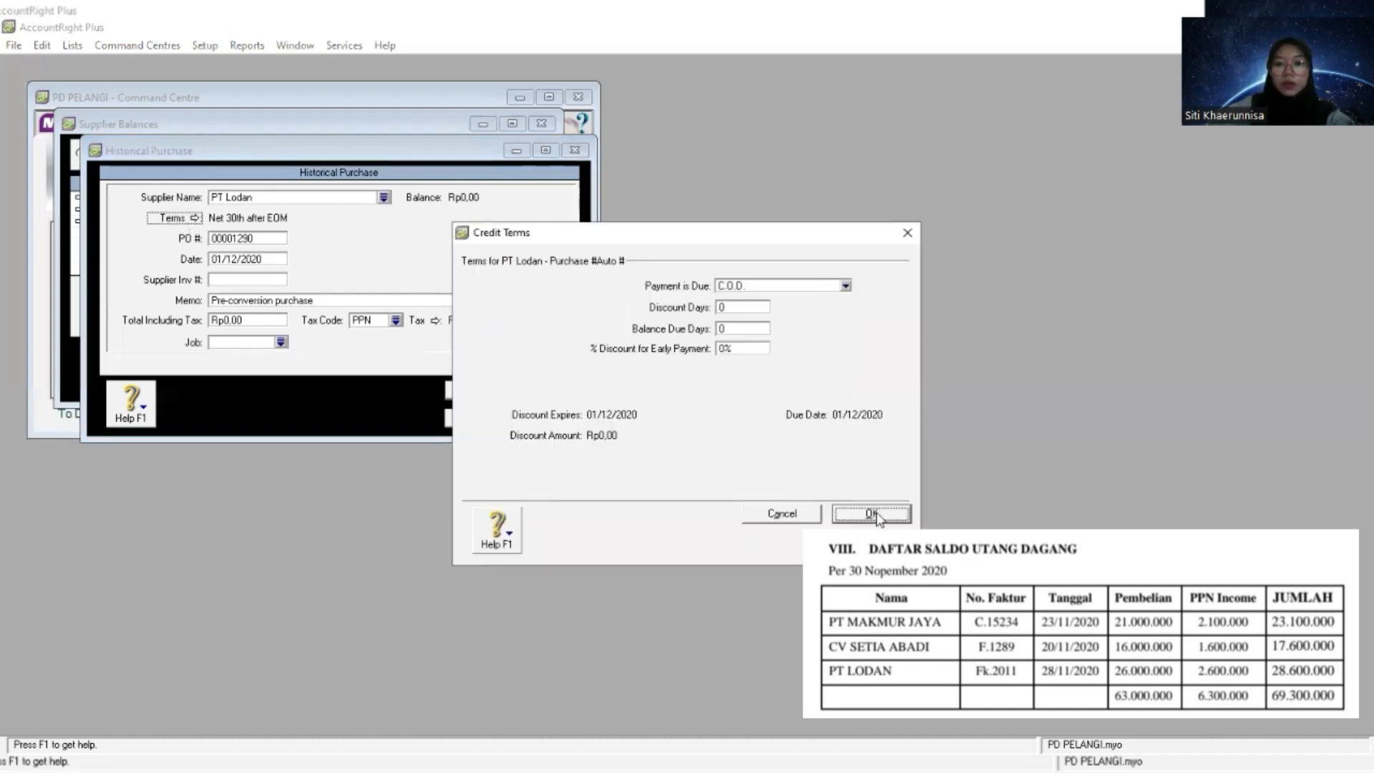
{"action": "left_click", "coordinate": [871, 513]}
{"action": "key", "text": "Tab"}
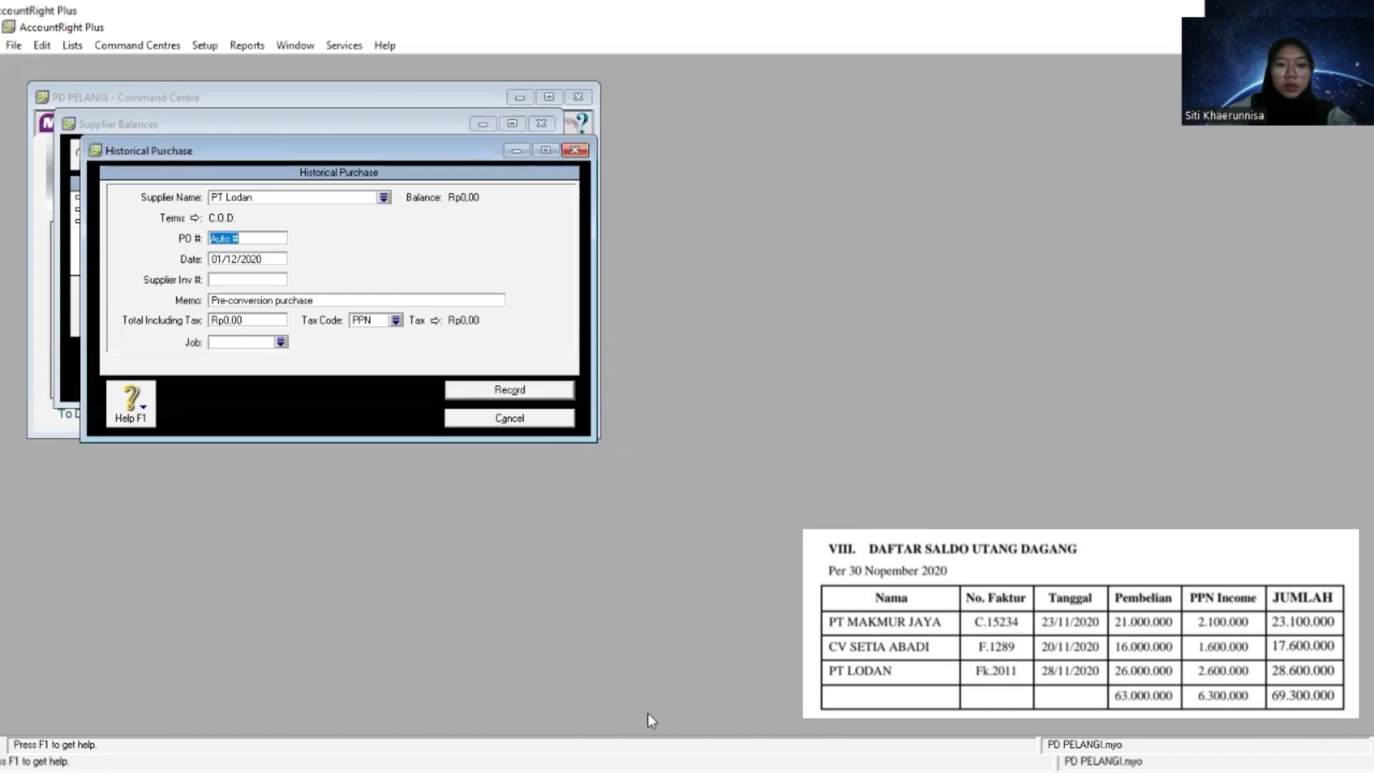
- Fill in the PO number of PT Lodan's purchase with its invoice number from the payables table
{"action": "key", "text": "alt+Tab"}
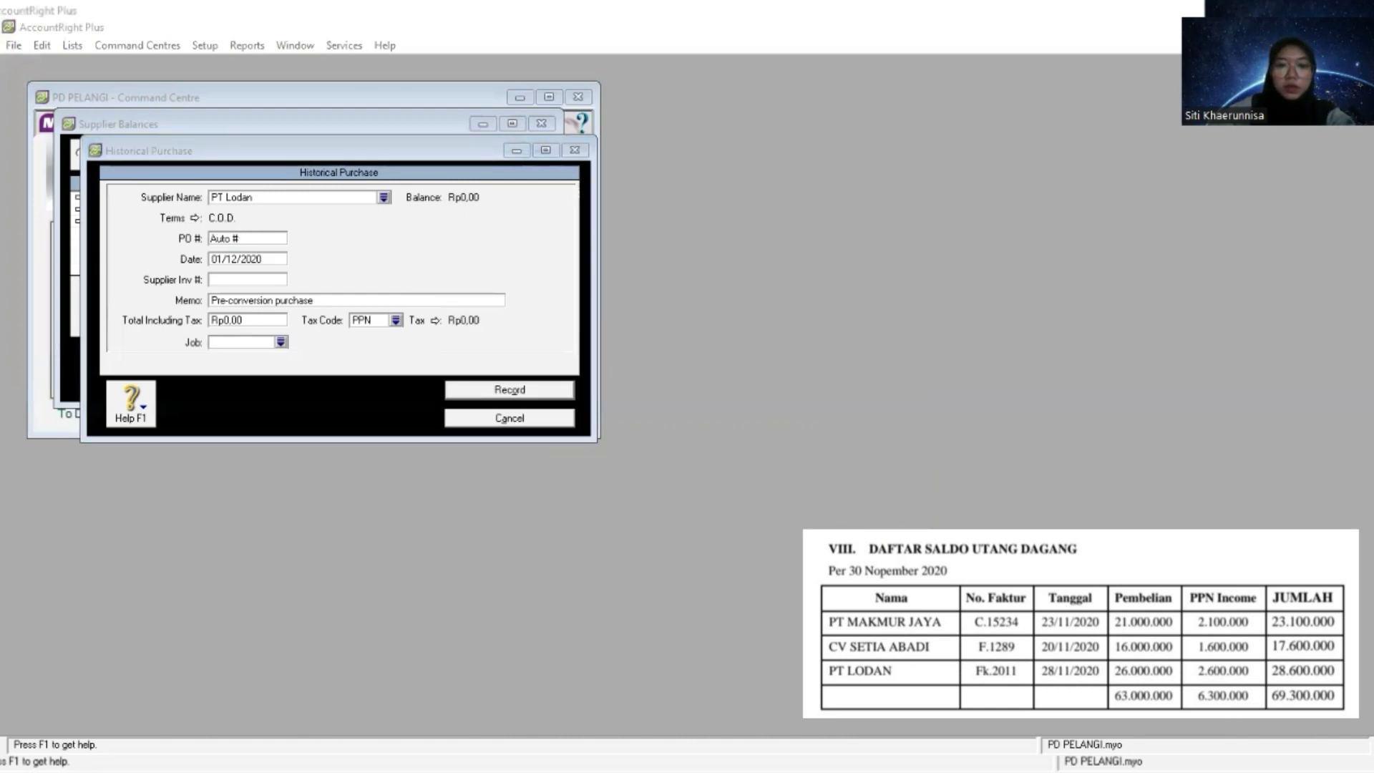
{"action": "left_click", "coordinate": [257, 243]}
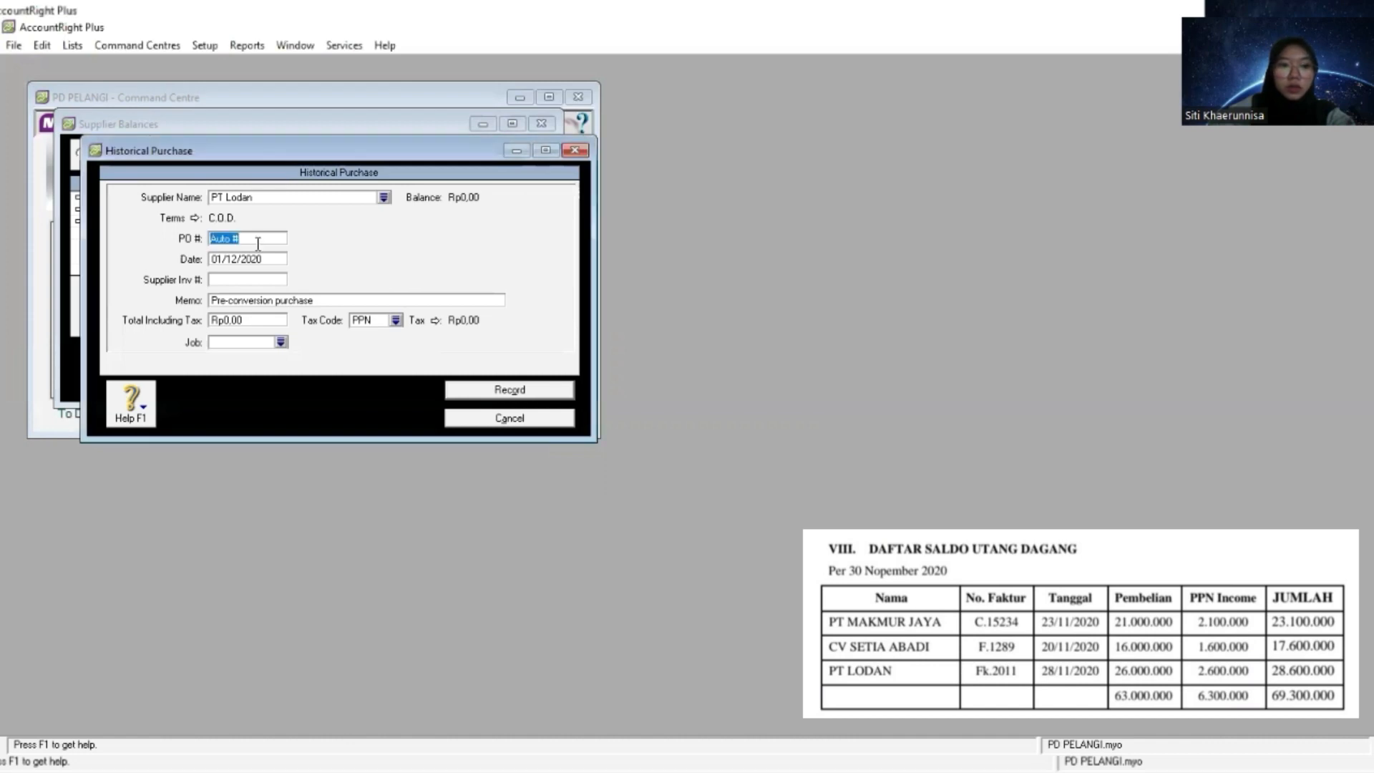
{"action": "right_click", "coordinate": [258, 239]}
{"action": "left_click", "coordinate": [305, 311]}
- Replace the memo of PT Lodan's historical purchase with "Saldo Awal Utang Dagang"
{"action": "key", "text": "Tab"}
{"action": "key", "text": "Tab"}
{"action": "key", "text": "Tab"}
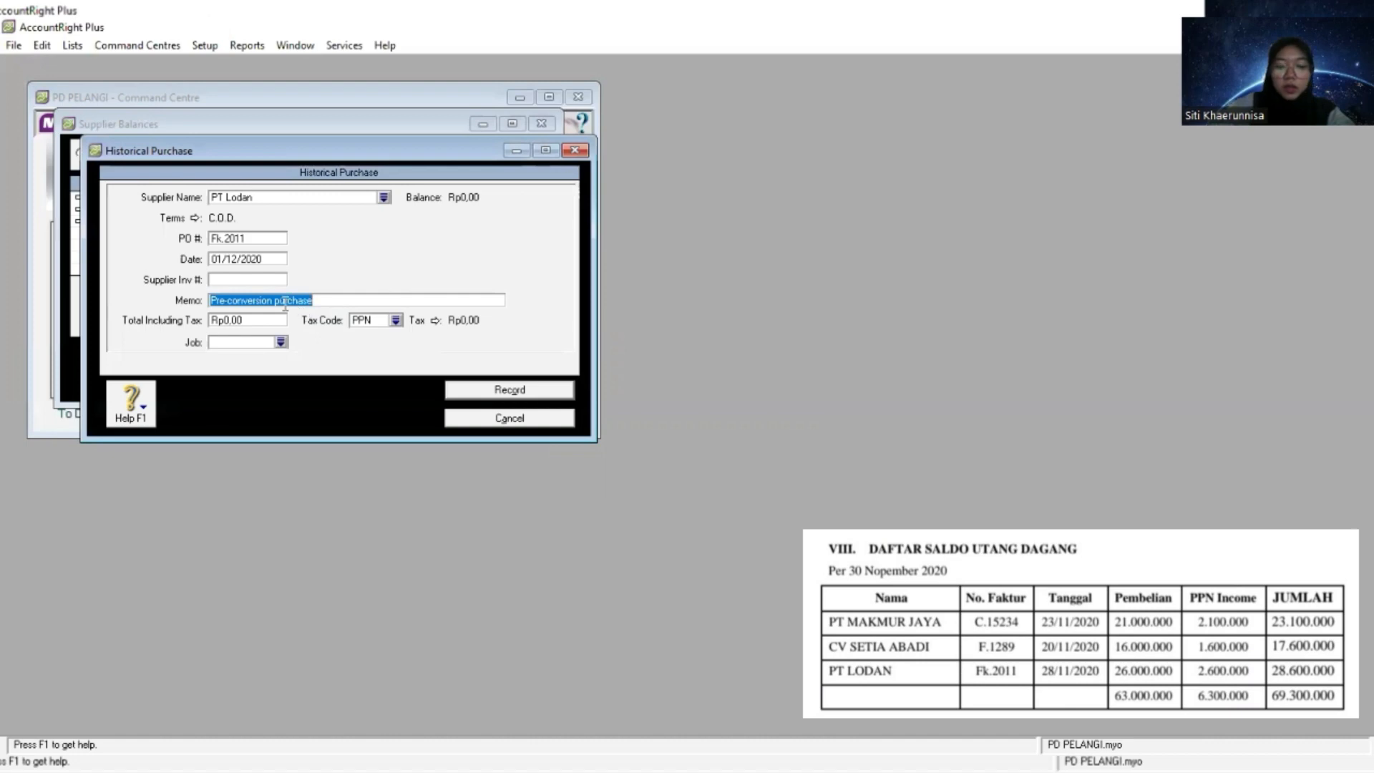
{"action": "type", "text": "Saldo"}
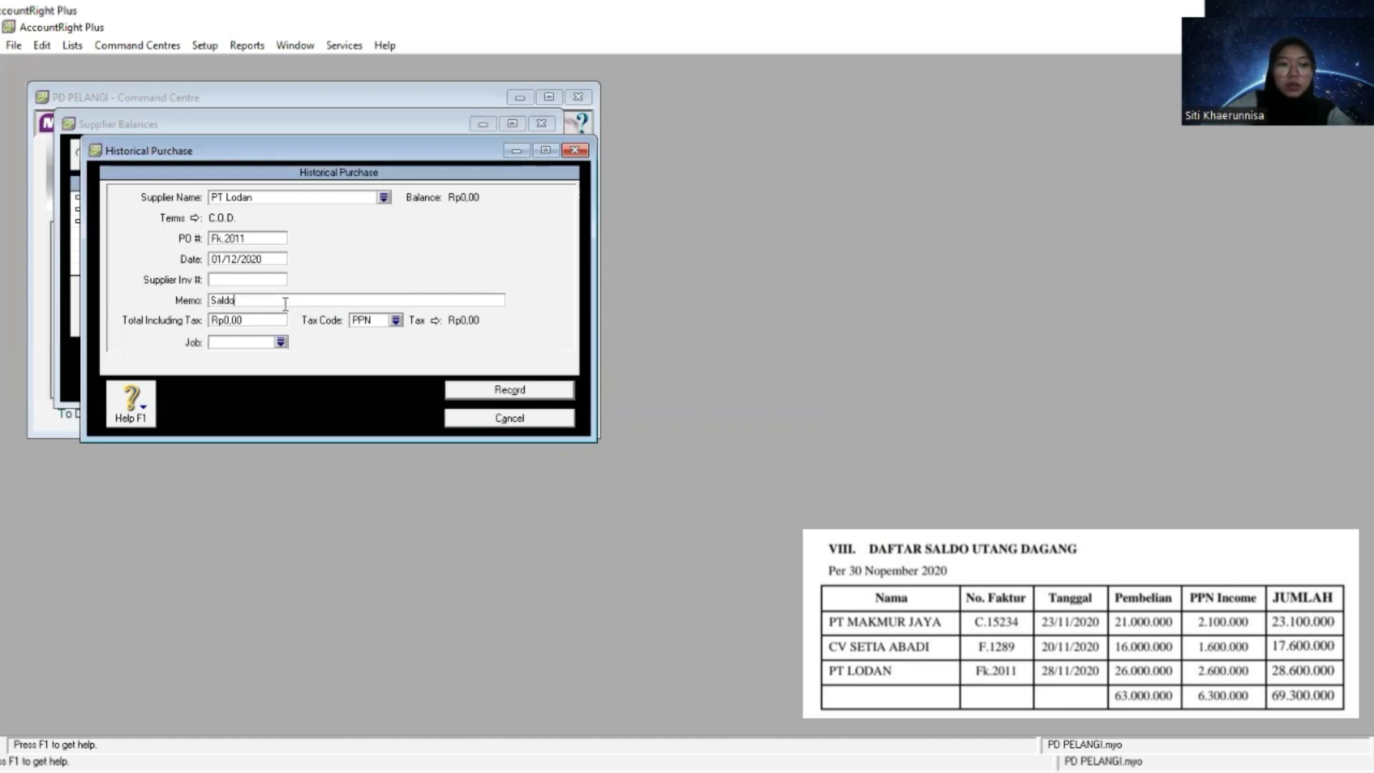
{"action": "type", "text": " Awal "}
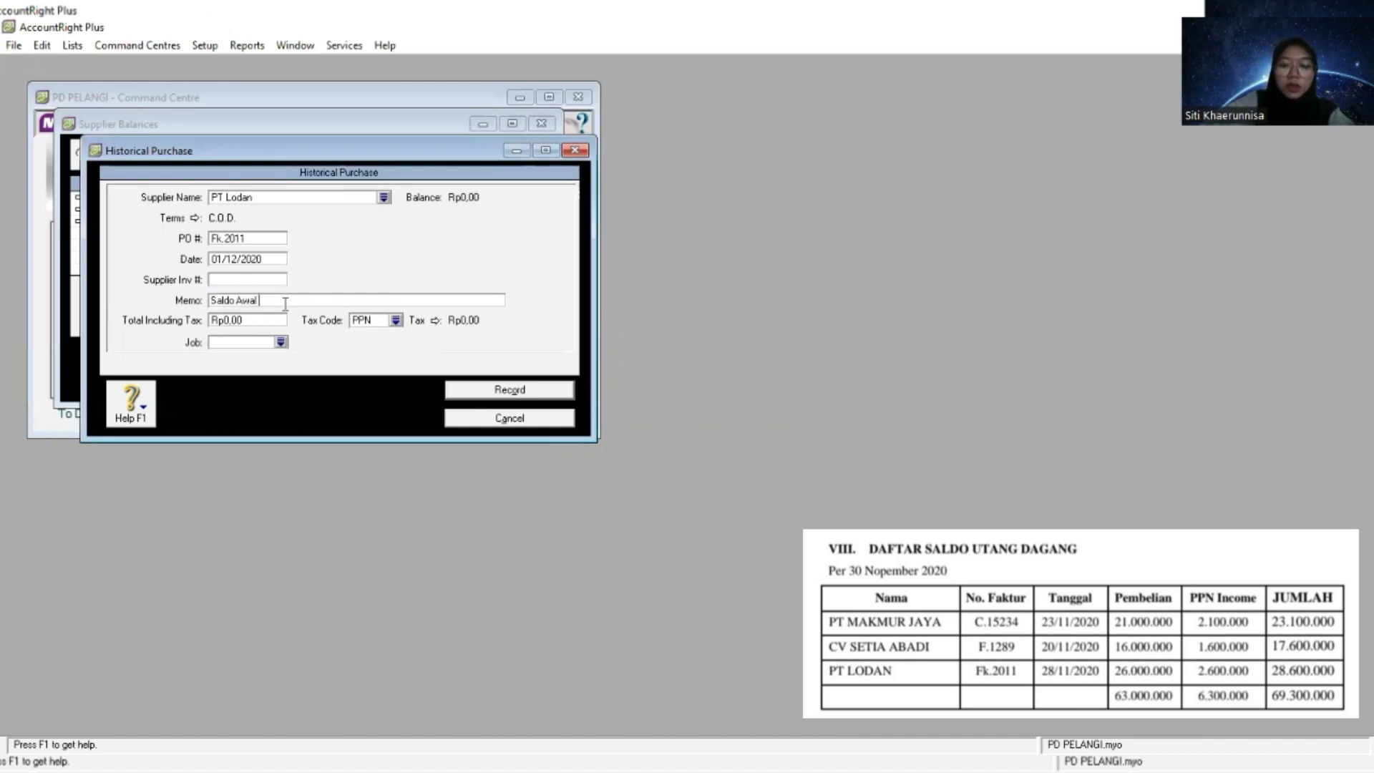
{"action": "type", "text": "Utang Dagang"}
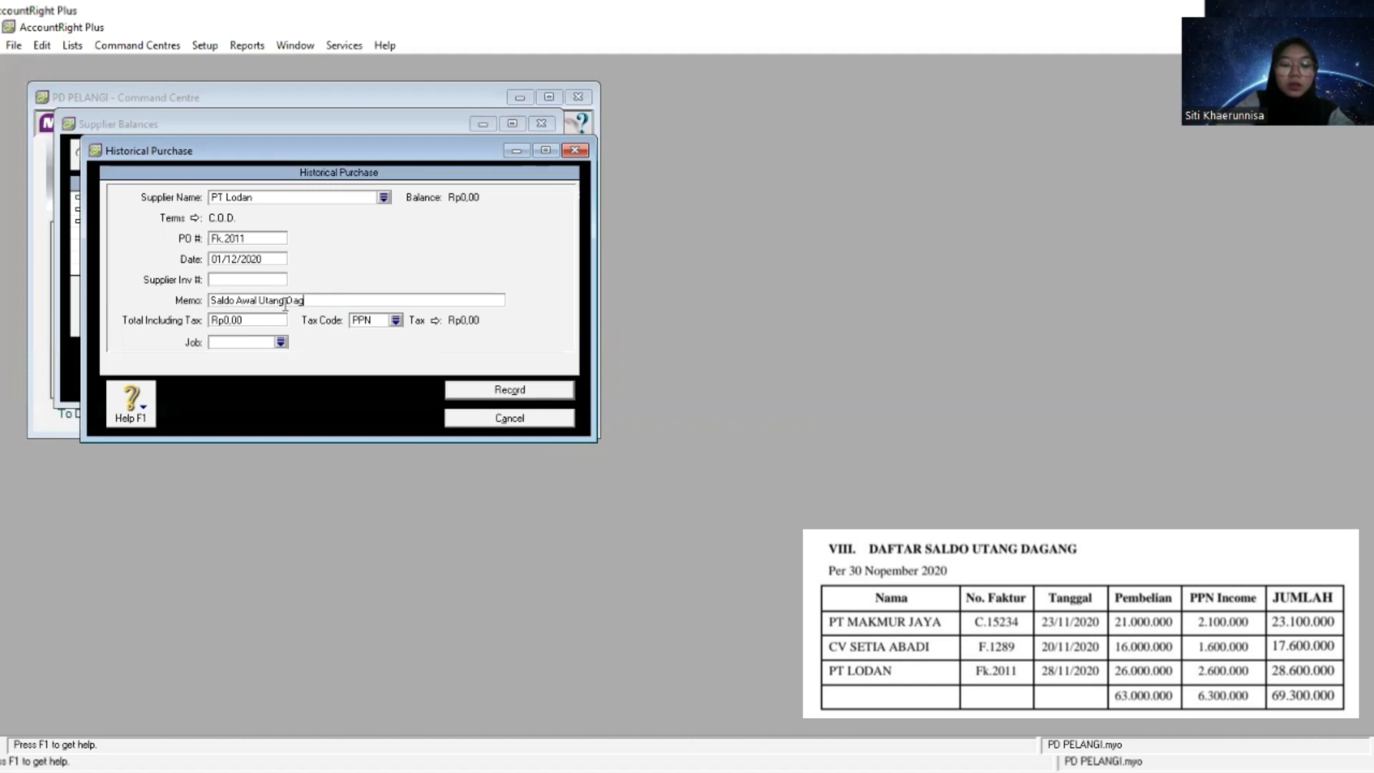
- Set the total including tax of PT Lodan's historical purchase to 28.600.000
{"action": "key", "text": "Tab"}
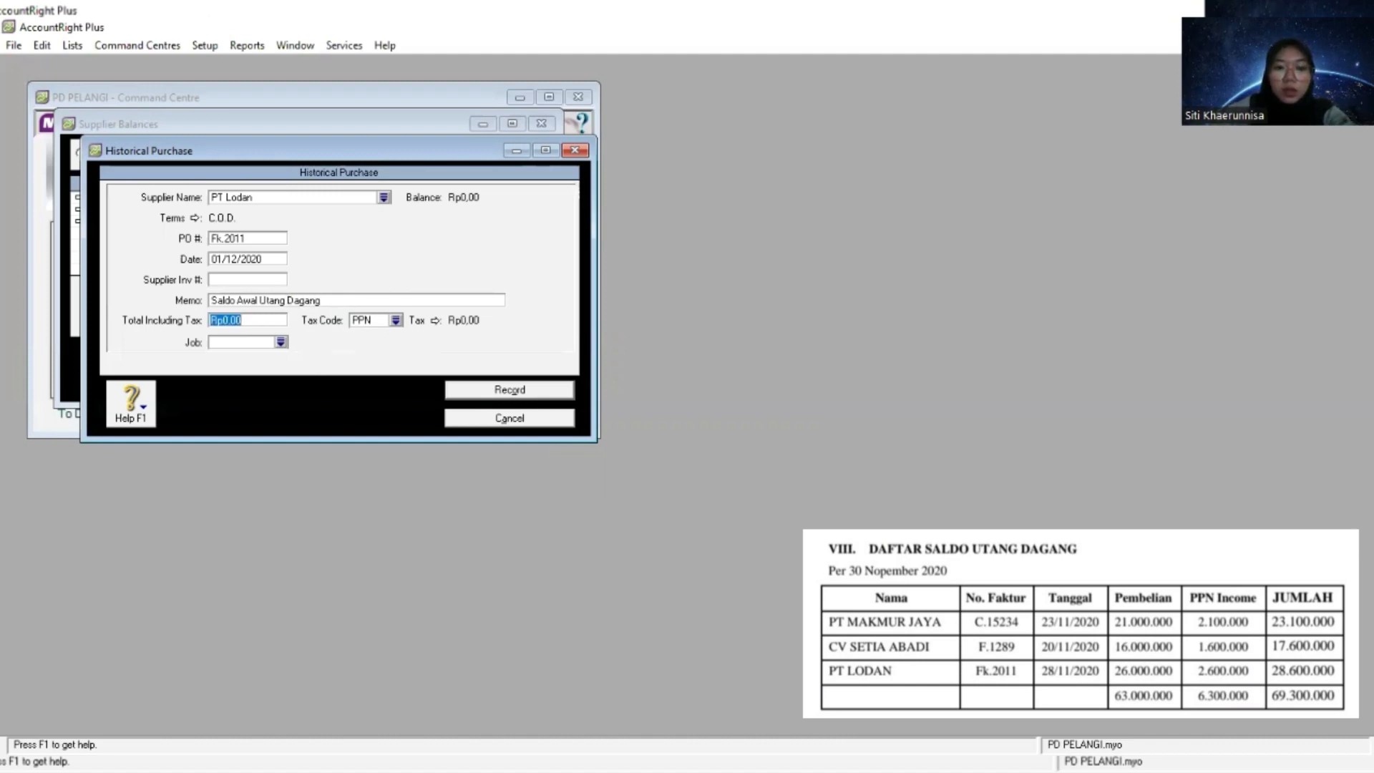
{"action": "key", "text": "alt+Tab"}
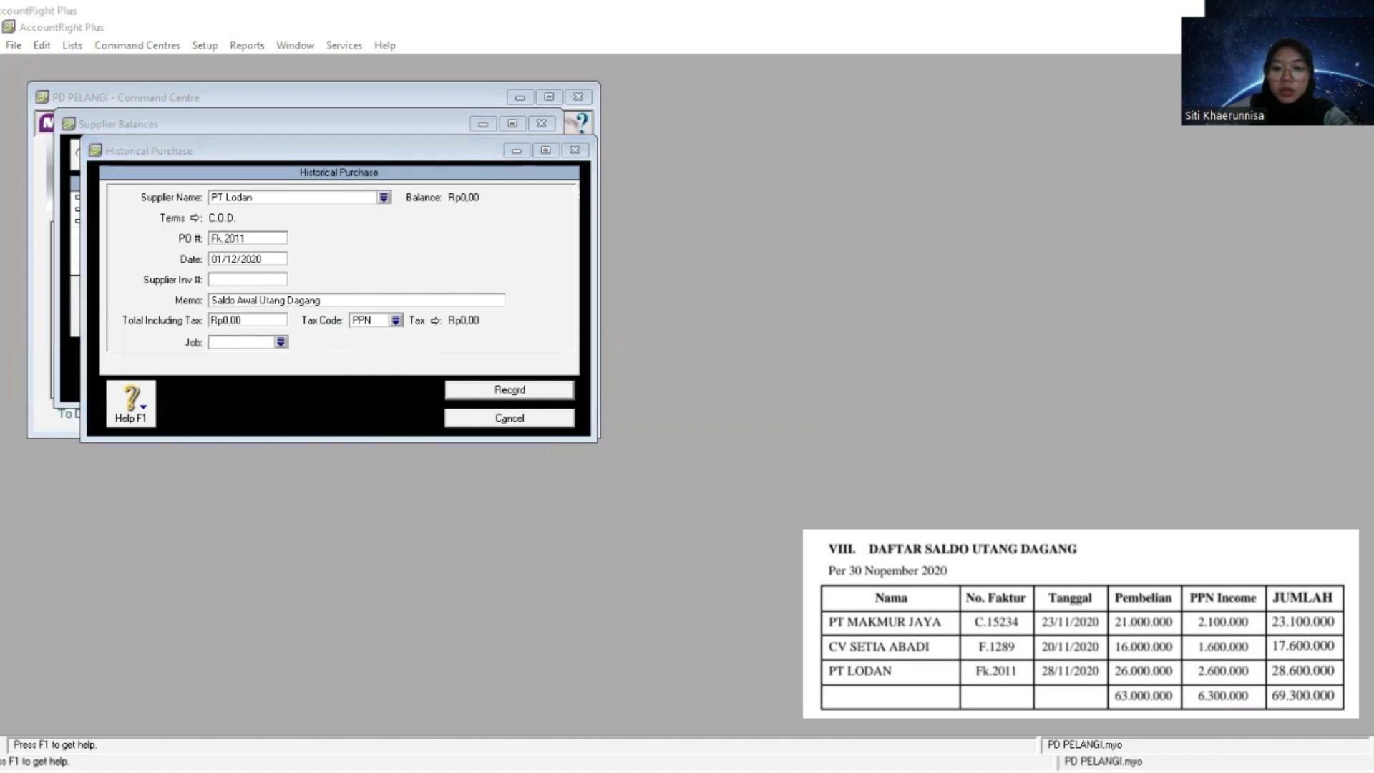
{"action": "right_click", "coordinate": [251, 319]}
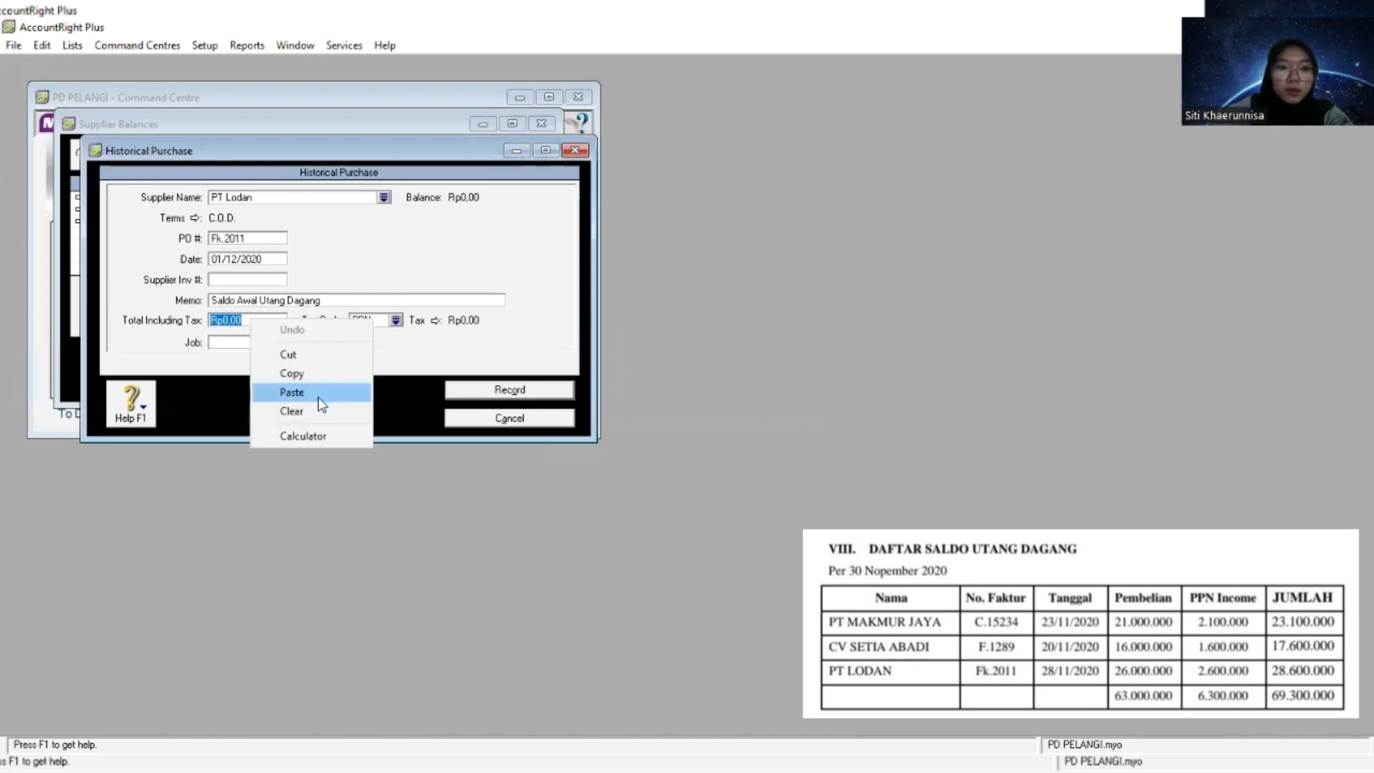
{"action": "left_click", "coordinate": [318, 401]}
- Set the tax code of PT Lodan's purchase to N-T, then record it and close the supplier balances
{"action": "key", "text": "Tab"}
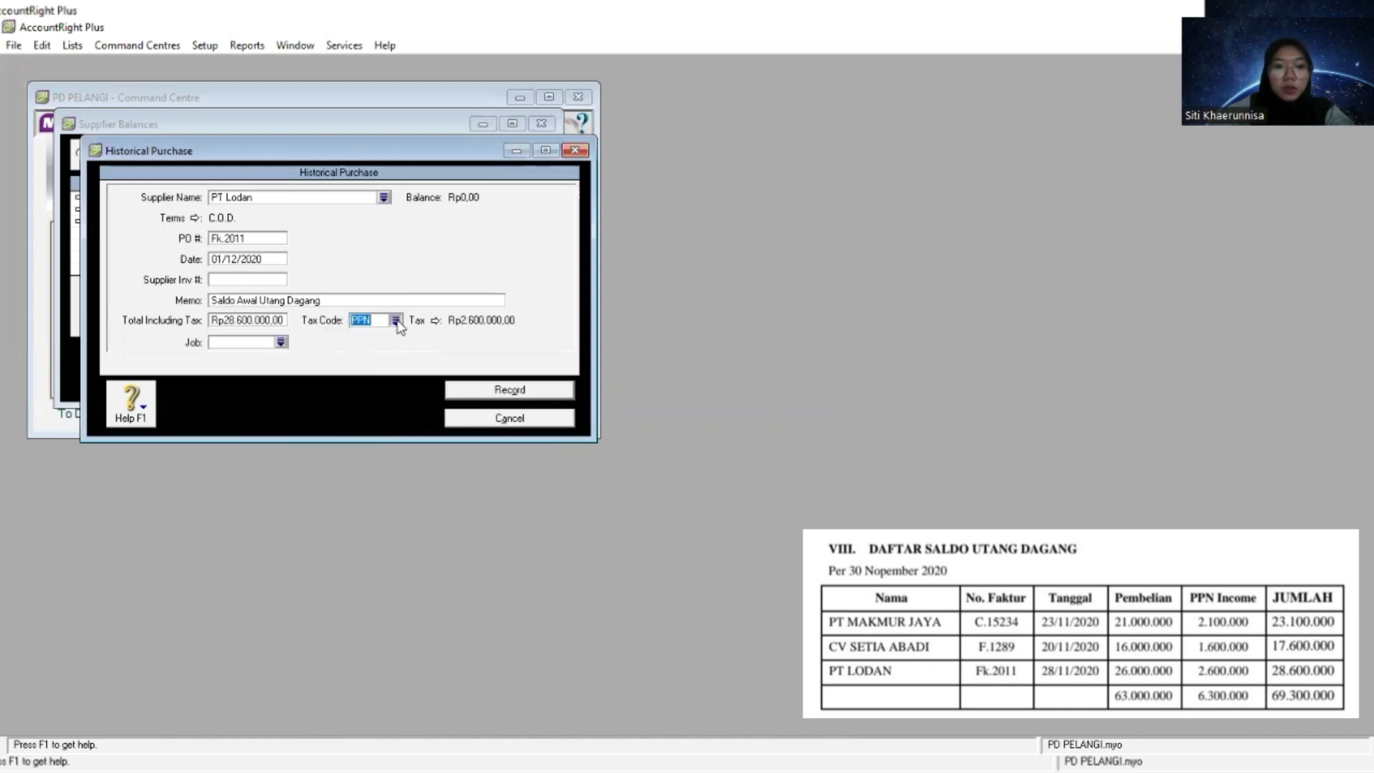
{"action": "left_click", "coordinate": [395, 319]}
{"action": "left_click", "coordinate": [556, 300]}
{"action": "double_click", "coordinate": [559, 302]}
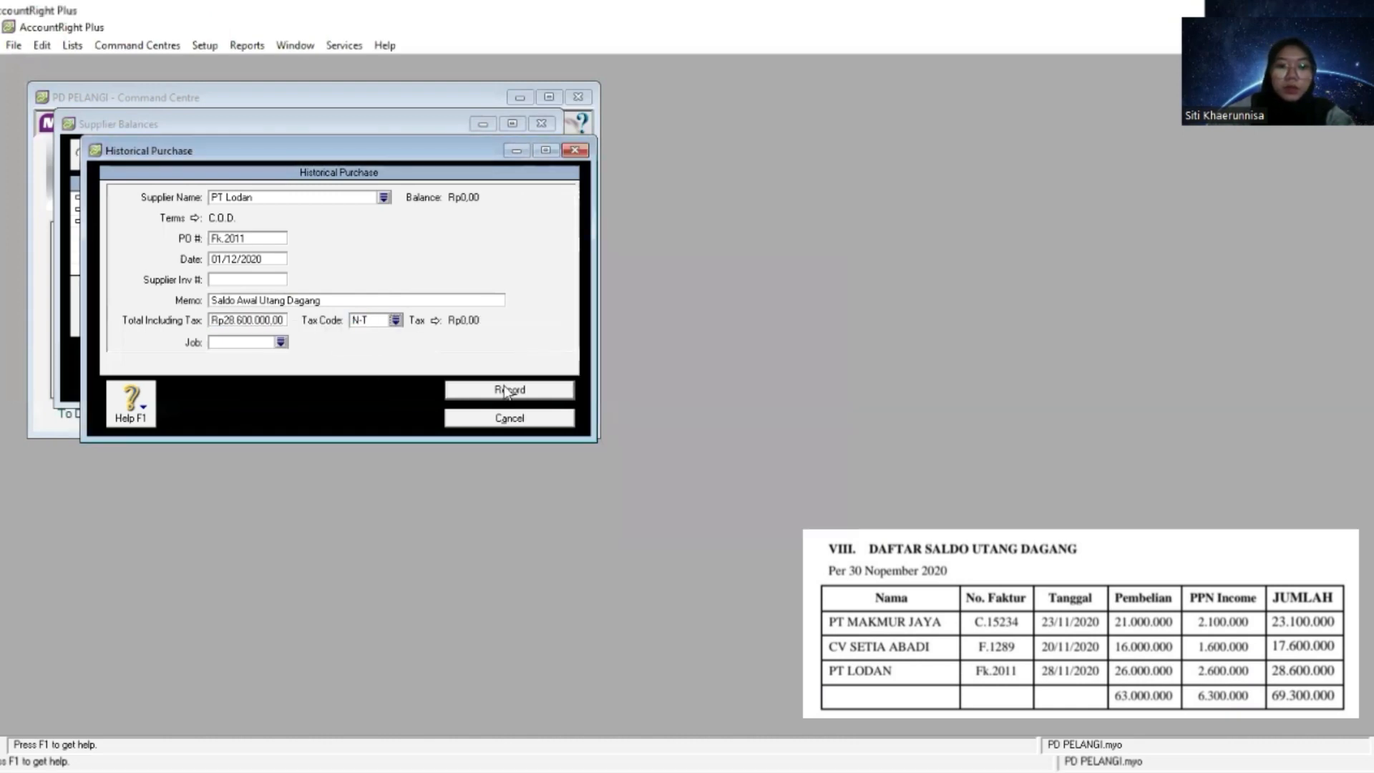
{"action": "left_click", "coordinate": [503, 390]}
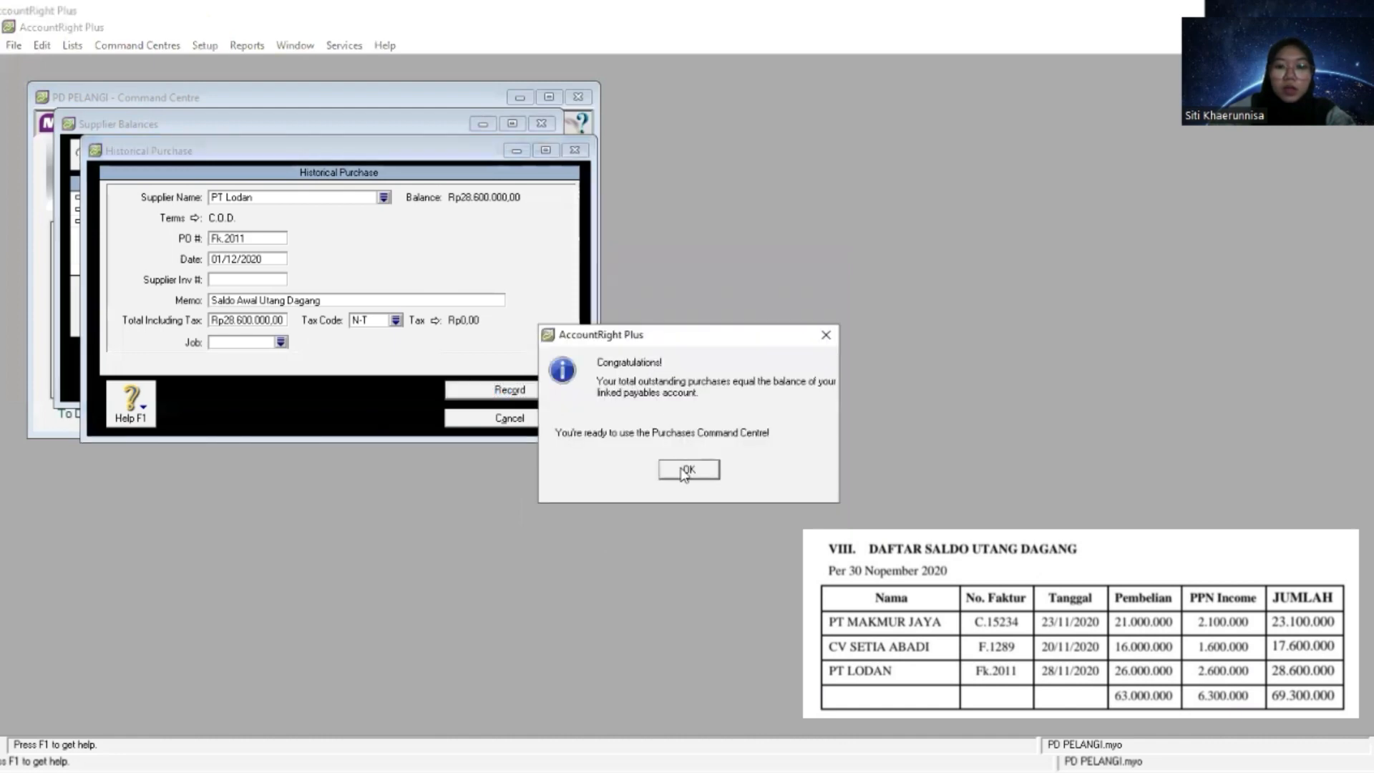
{"action": "left_click", "coordinate": [685, 473]}
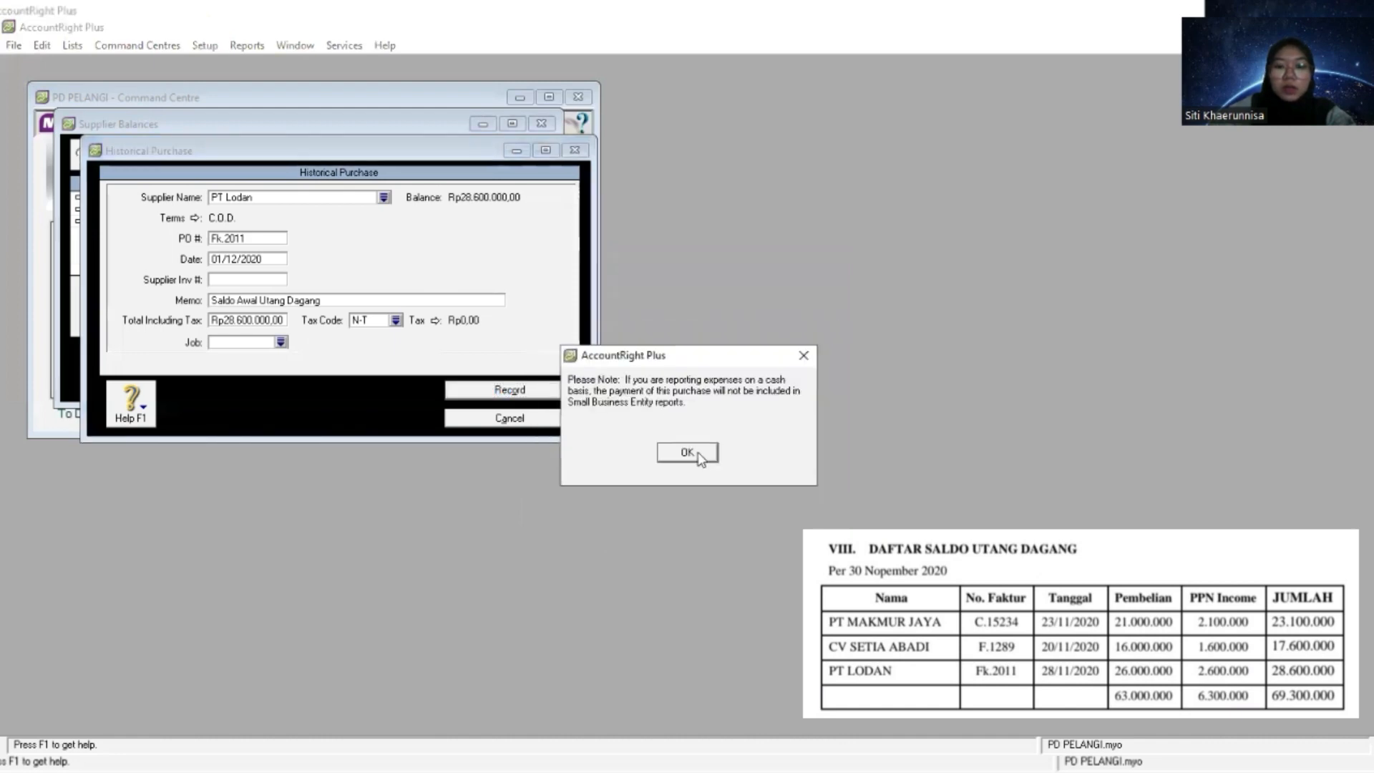
{"action": "left_click", "coordinate": [687, 453]}
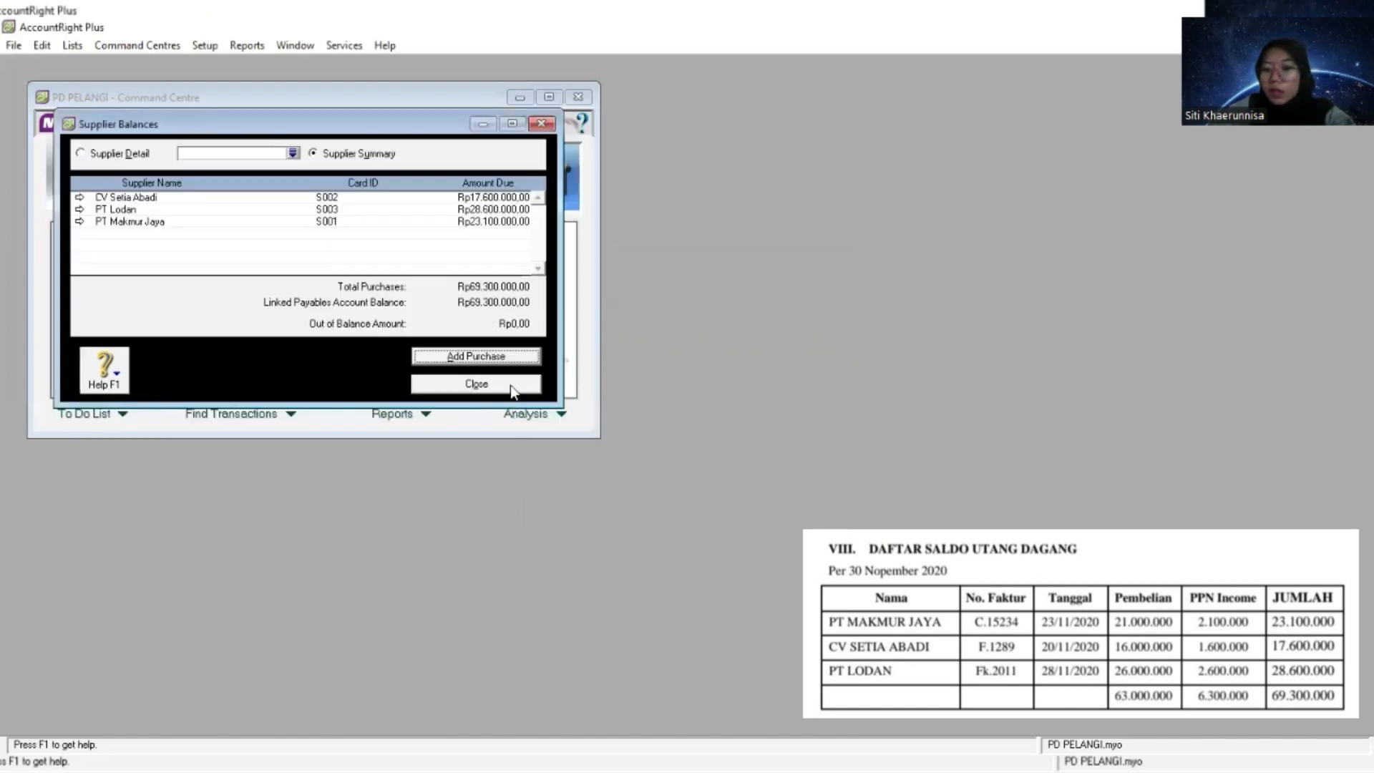
{"action": "left_click", "coordinate": [476, 384]}
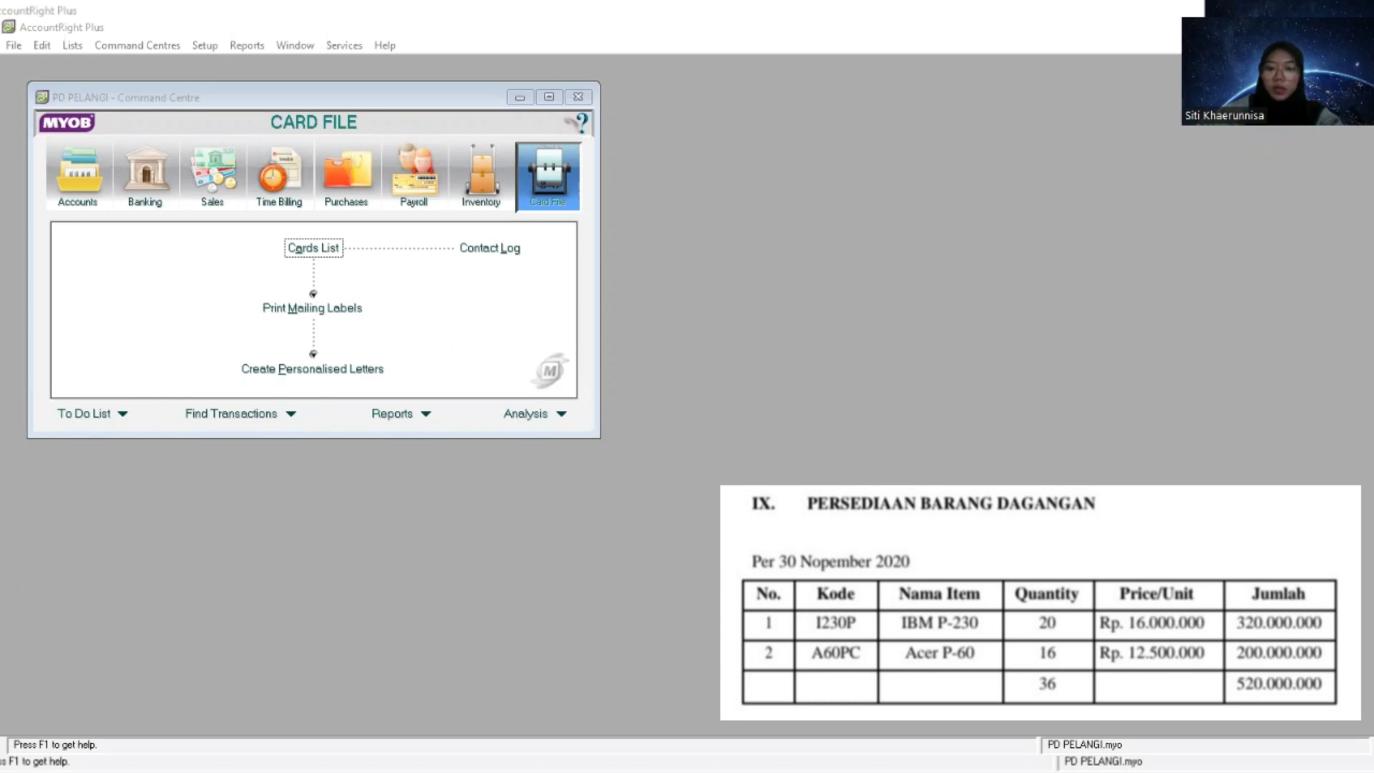
- Open the Items List of the Inventory command centre
{"action": "left_click", "coordinate": [483, 175]}
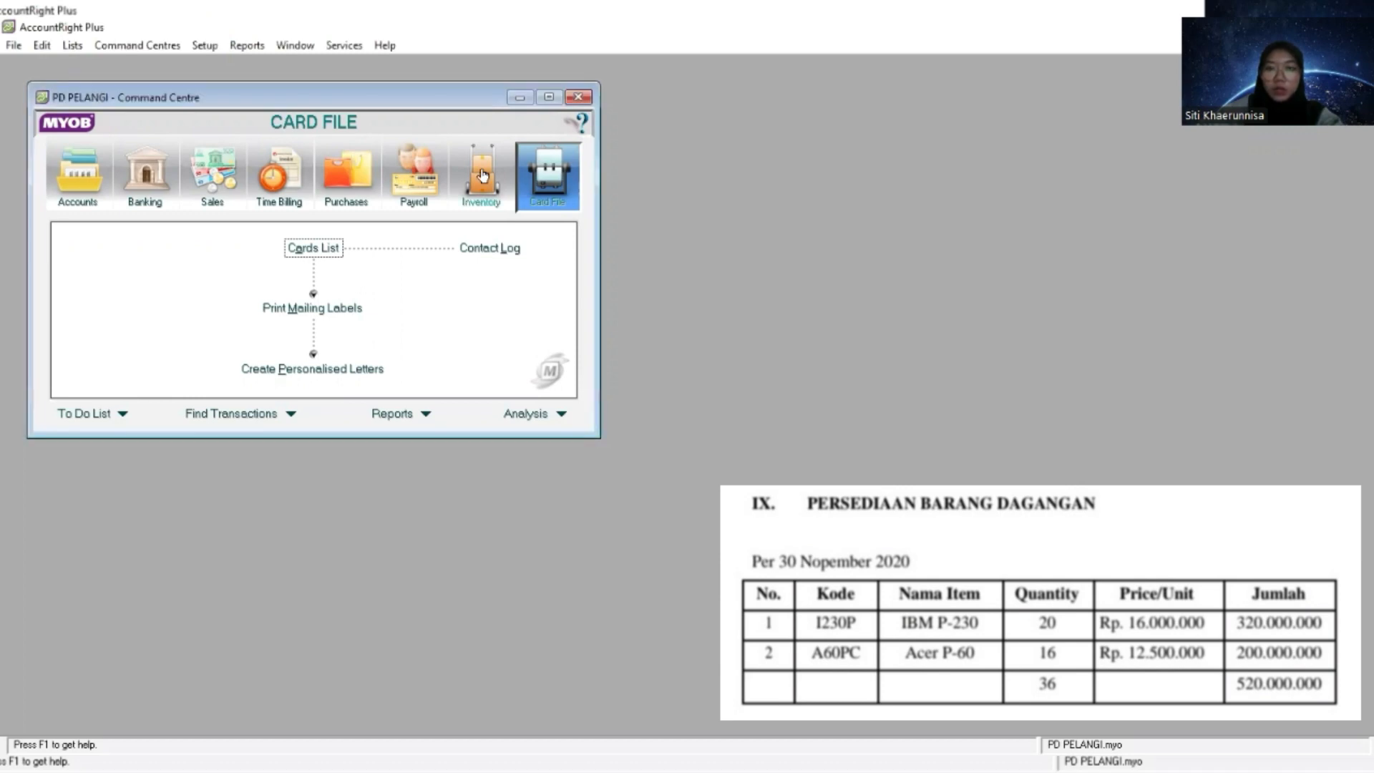
{"action": "left_click", "coordinate": [482, 175]}
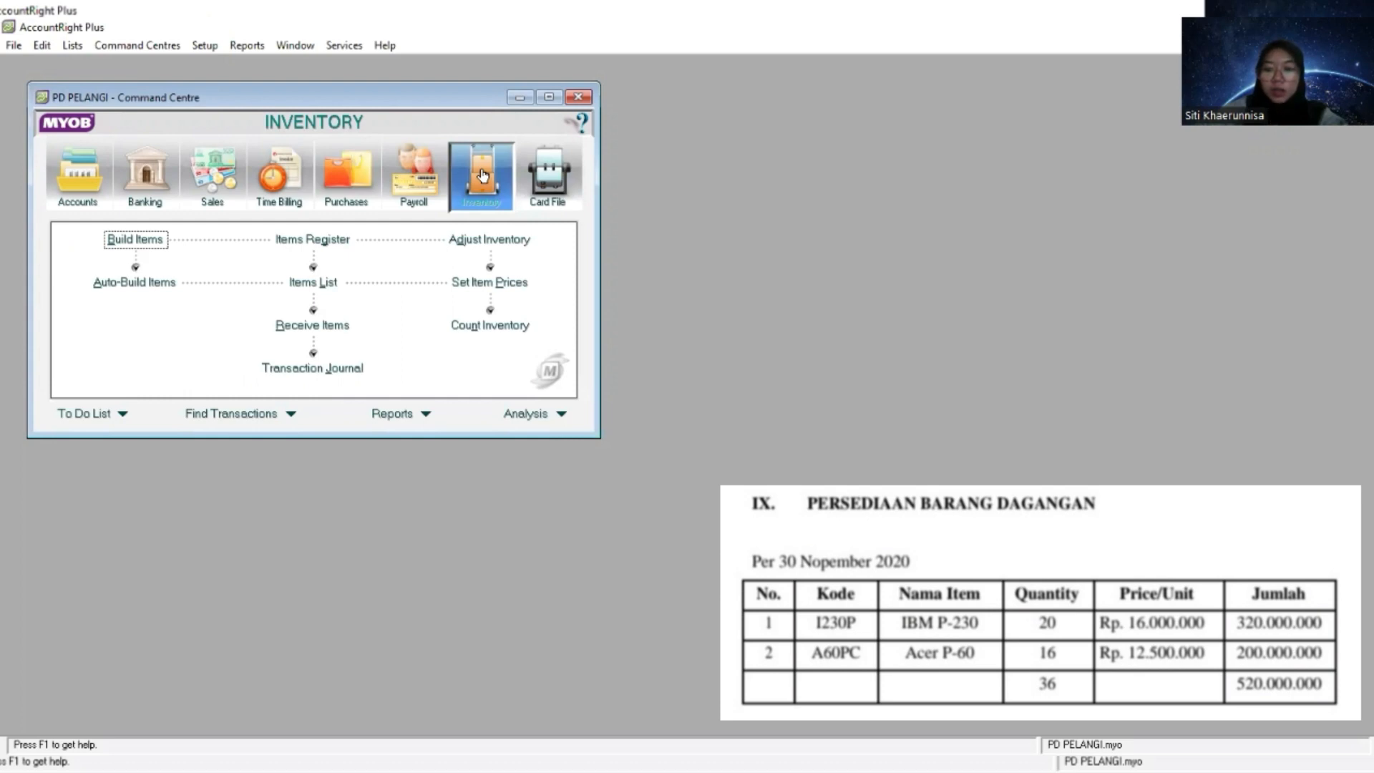
{"action": "left_click", "coordinate": [312, 283]}
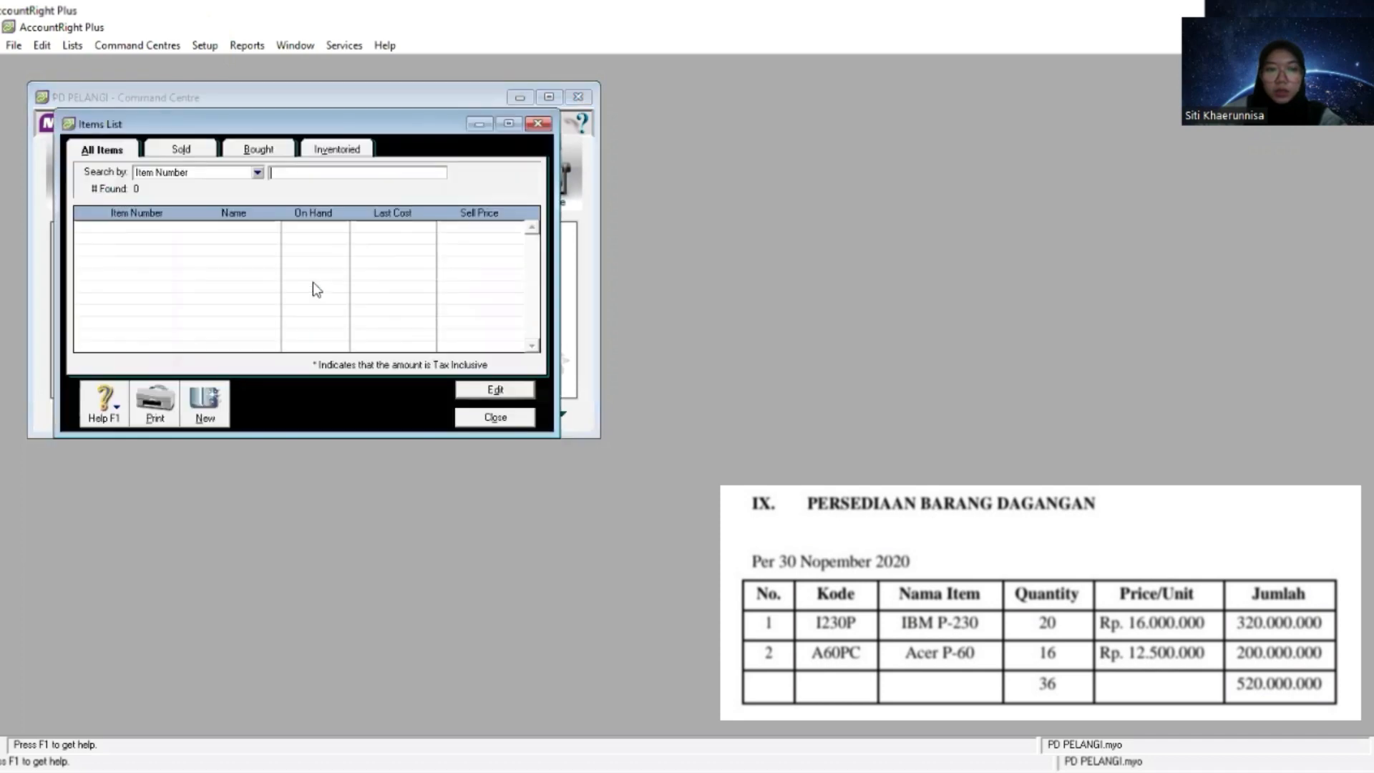
- Create a new inventory item with the item number I230P
{"action": "left_click", "coordinate": [209, 404]}
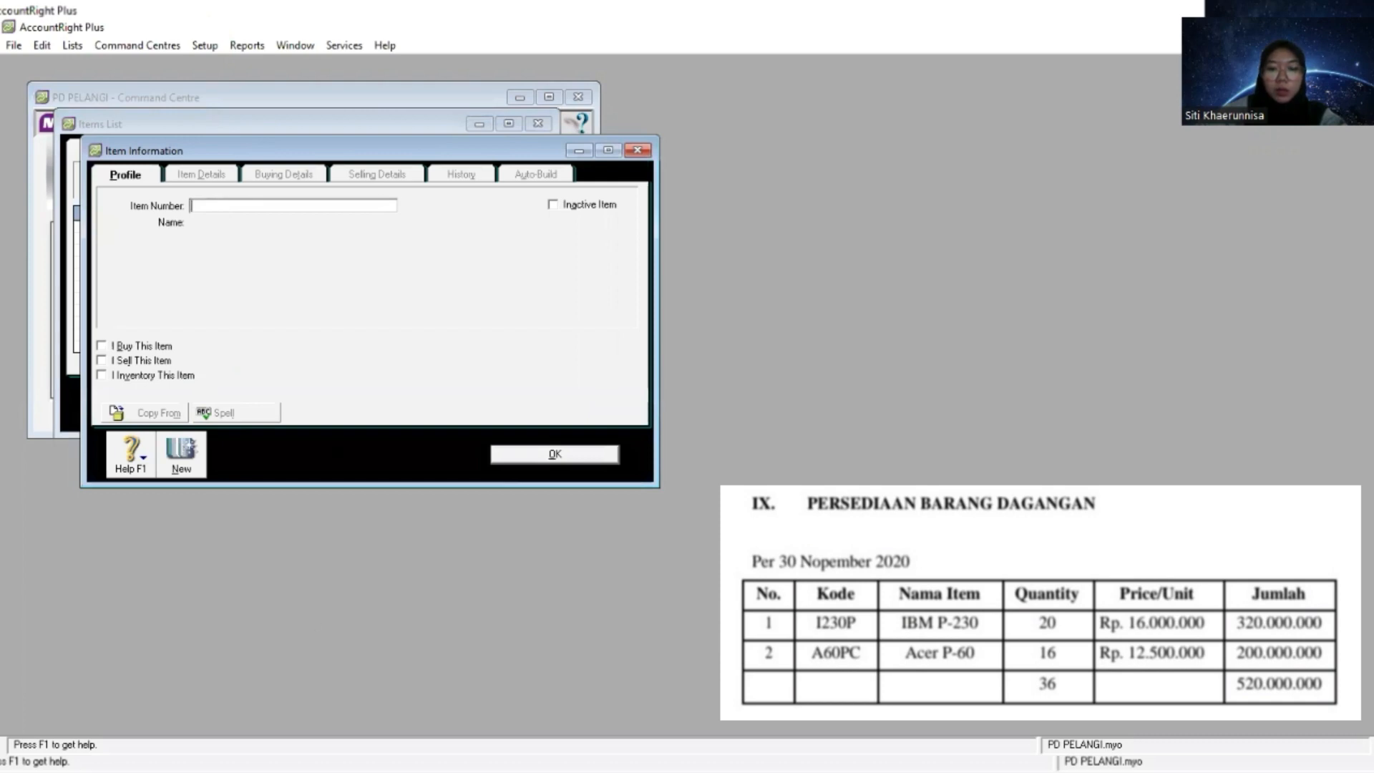
{"action": "key", "text": "alt+Tab"}
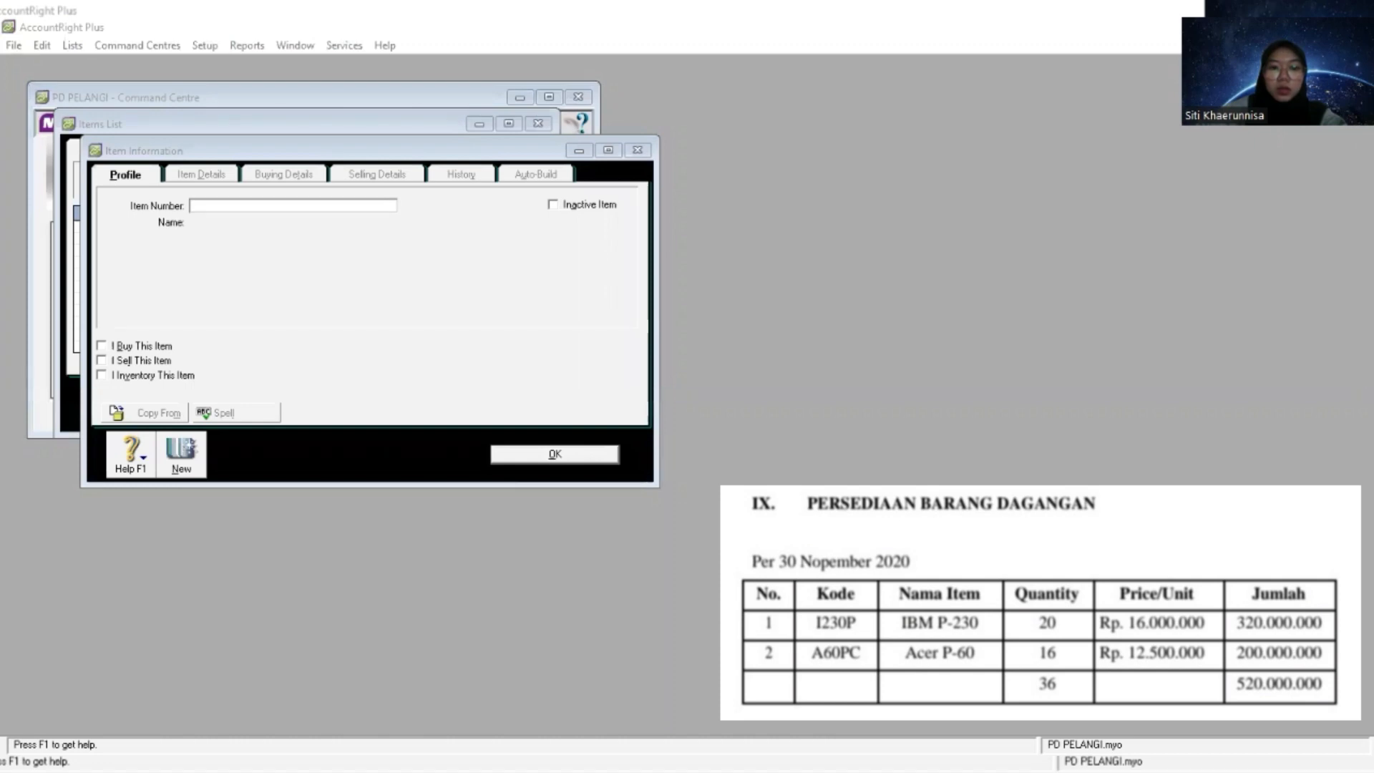
{"action": "right_click", "coordinate": [276, 276]}
{"action": "left_click", "coordinate": [277, 276]}
{"action": "key", "text": "Tab"}
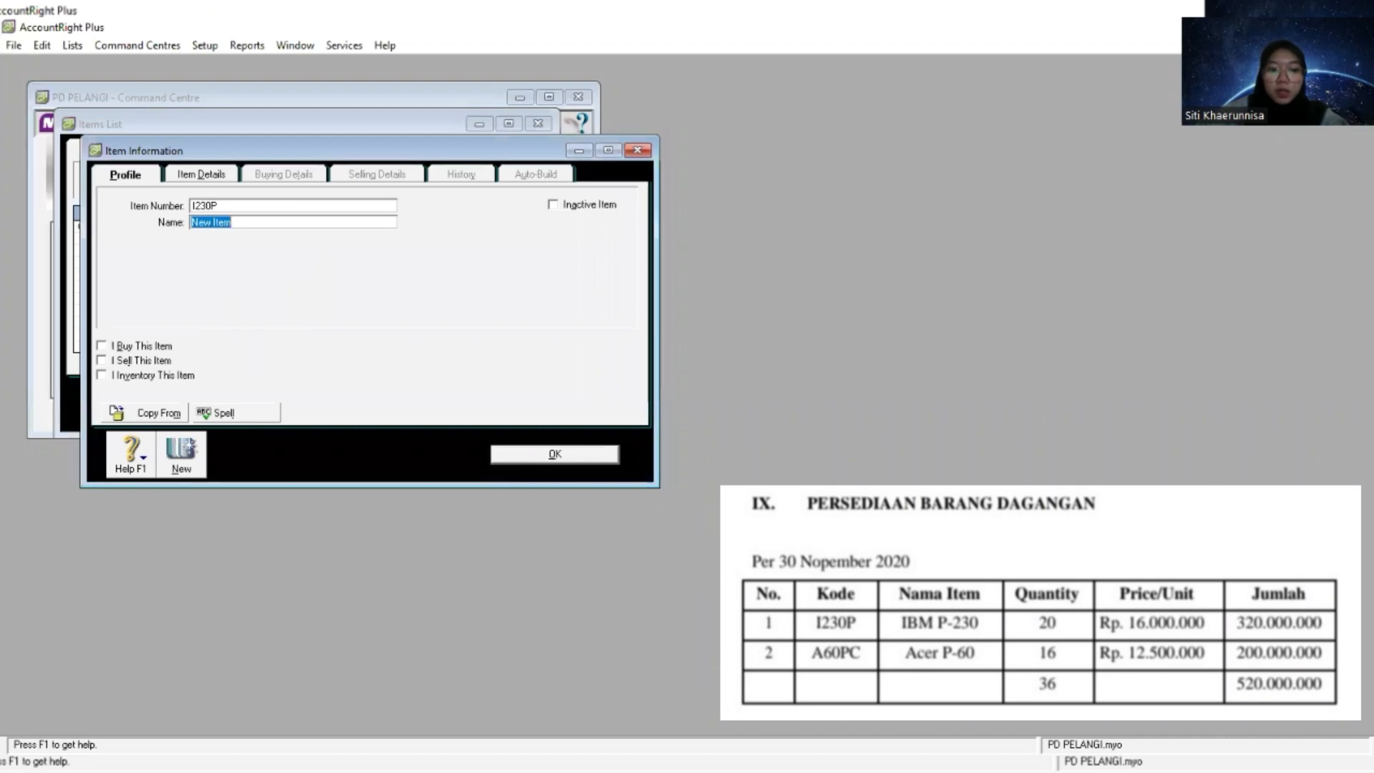
- Name the item I230P "IBM P-230"
{"action": "key", "text": "alt+Tab"}
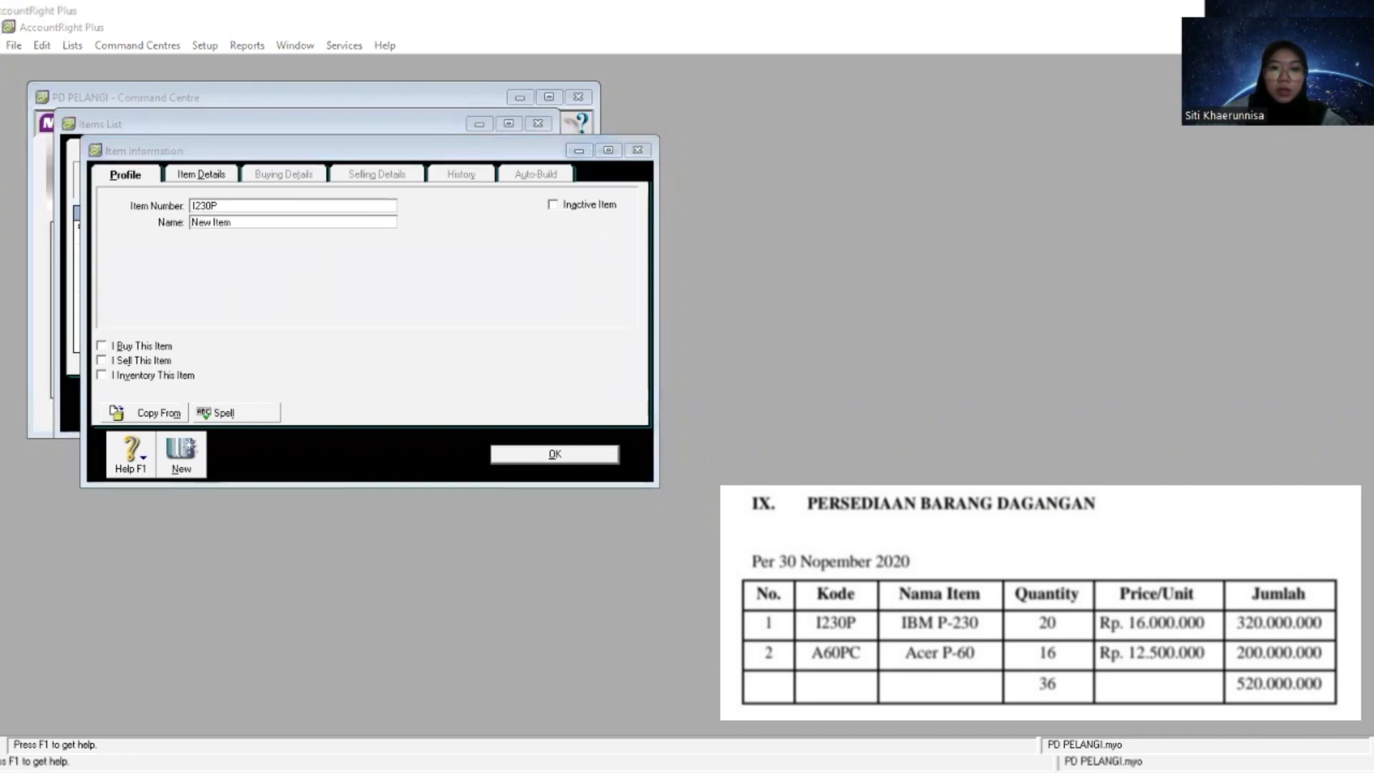
{"action": "left_click", "coordinate": [297, 268]}
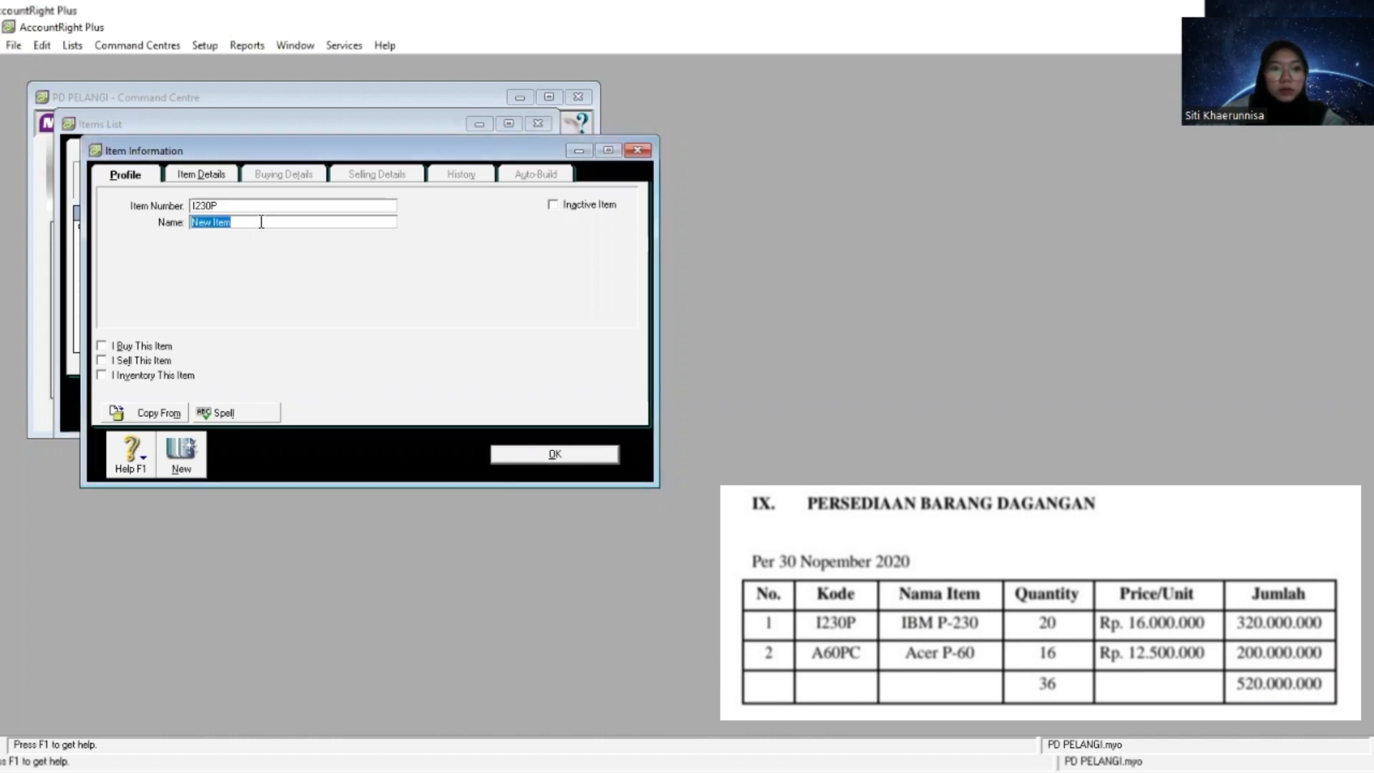
{"action": "right_click", "coordinate": [261, 222]}
{"action": "left_click", "coordinate": [302, 295]}
{"action": "key", "text": "Tab"}
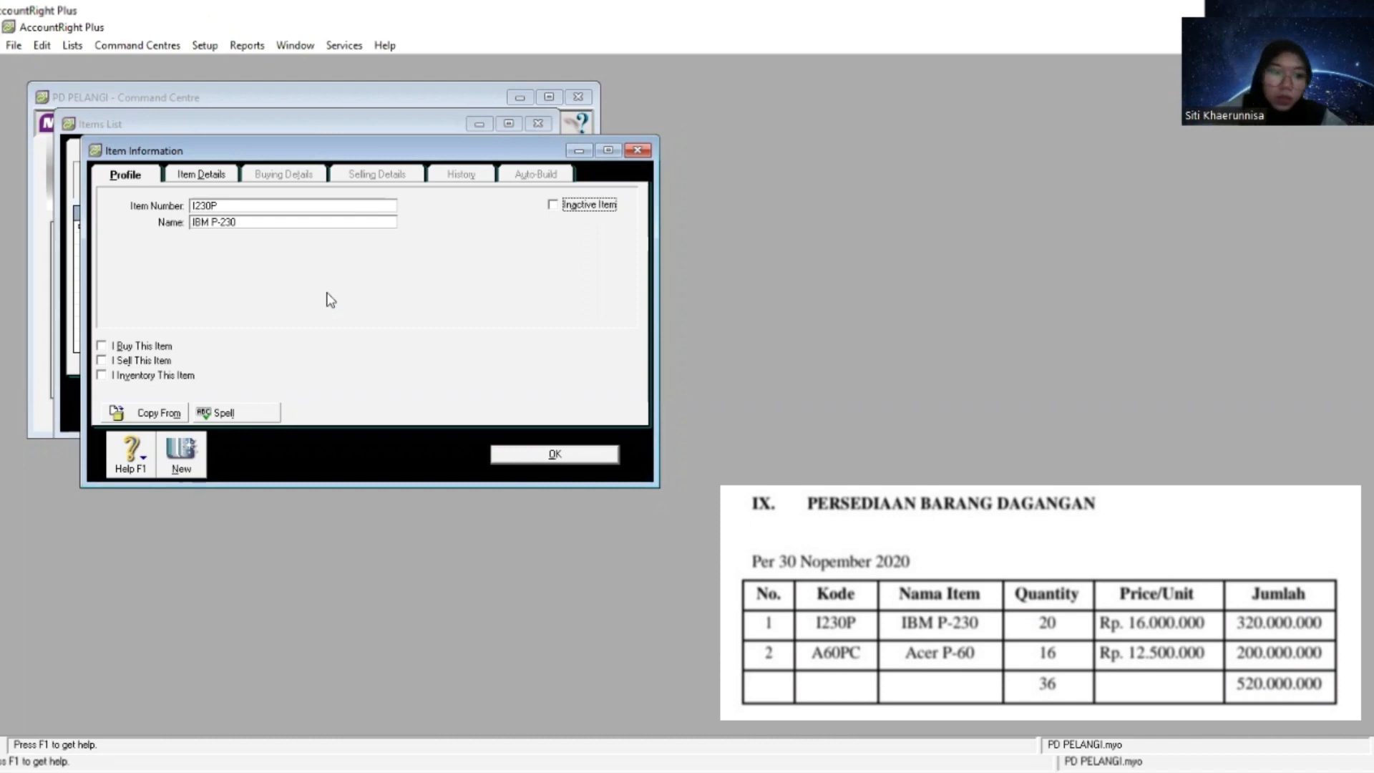
- Mark the IBM P-230 item as bought, sold and inventoried
{"action": "left_click", "coordinate": [103, 346]}
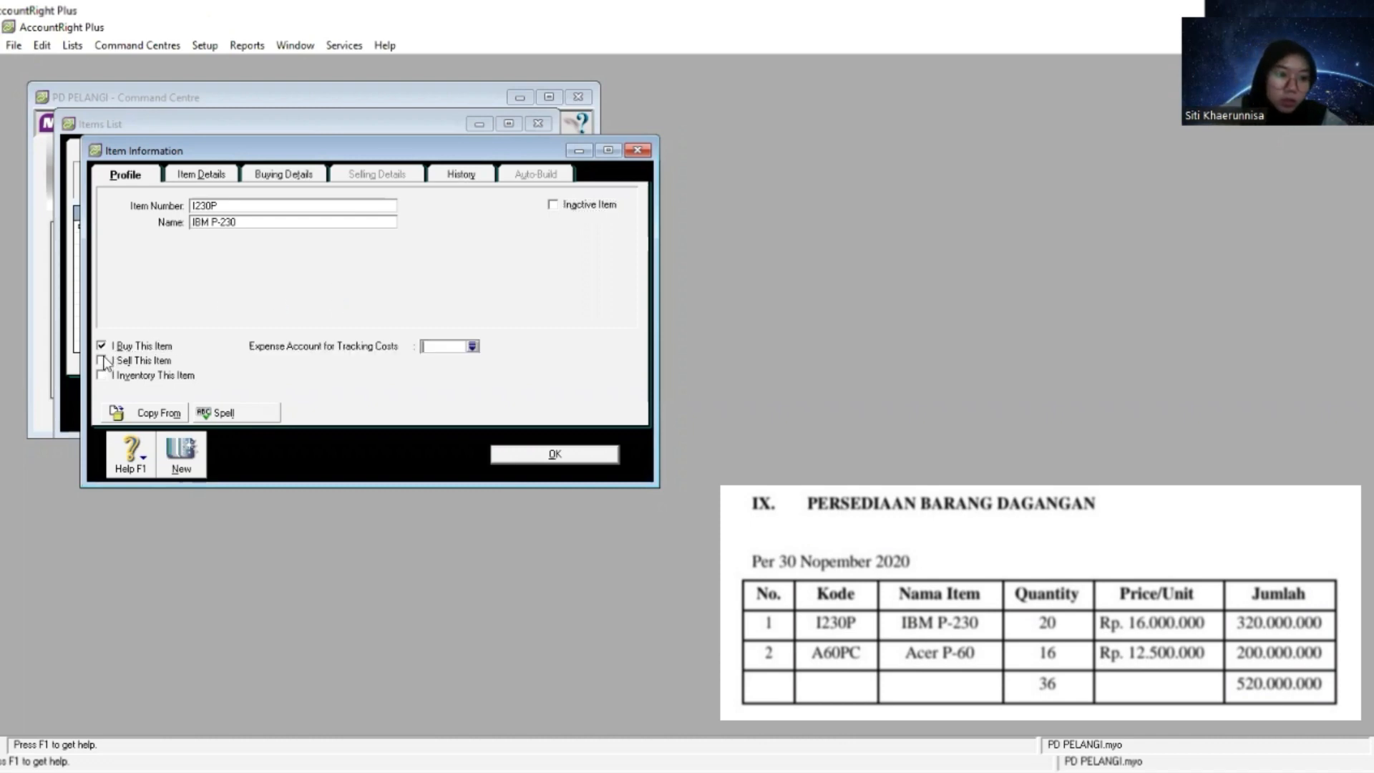
{"action": "left_click", "coordinate": [102, 360]}
{"action": "left_click", "coordinate": [102, 375]}
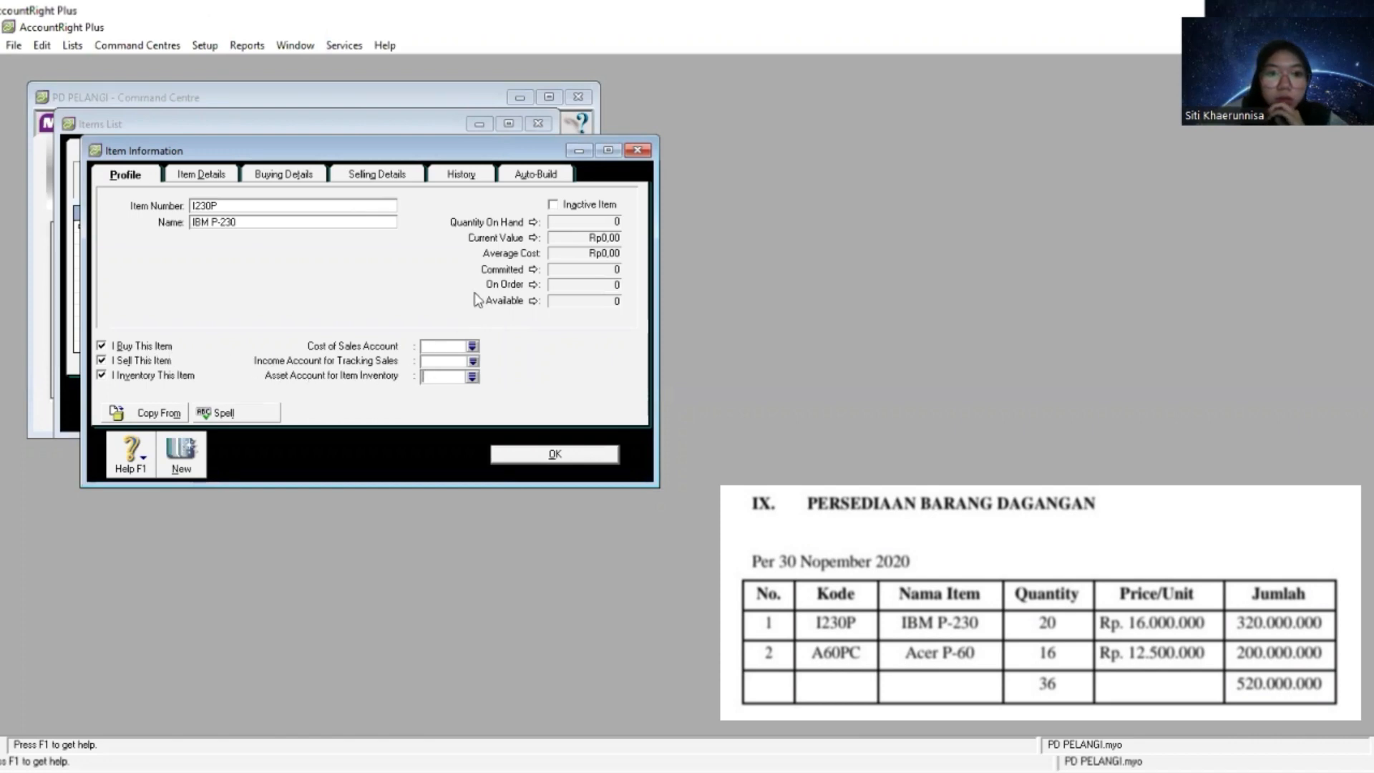
- Set the buying unit of measure of the IBM P-230 item to UNIT
{"action": "left_click", "coordinate": [292, 178]}
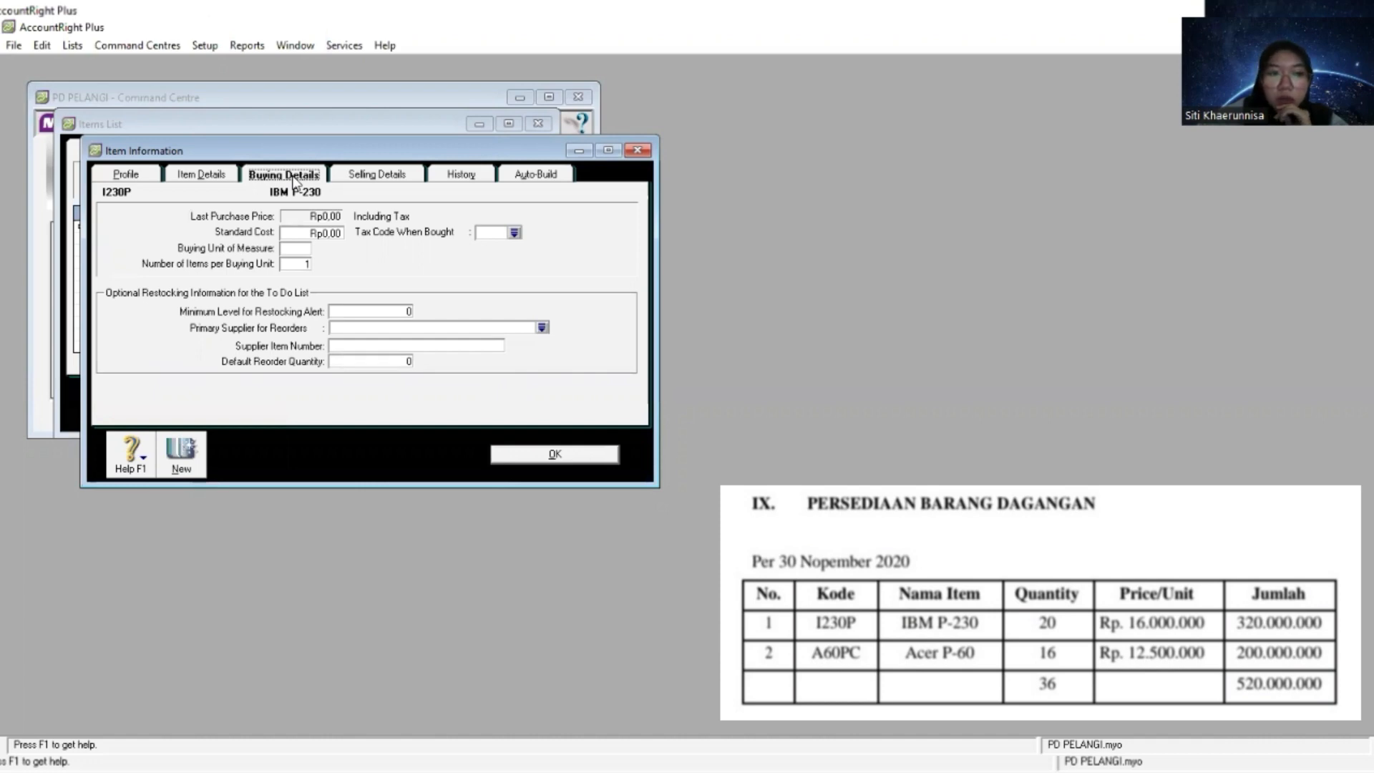
{"action": "left_click", "coordinate": [296, 249]}
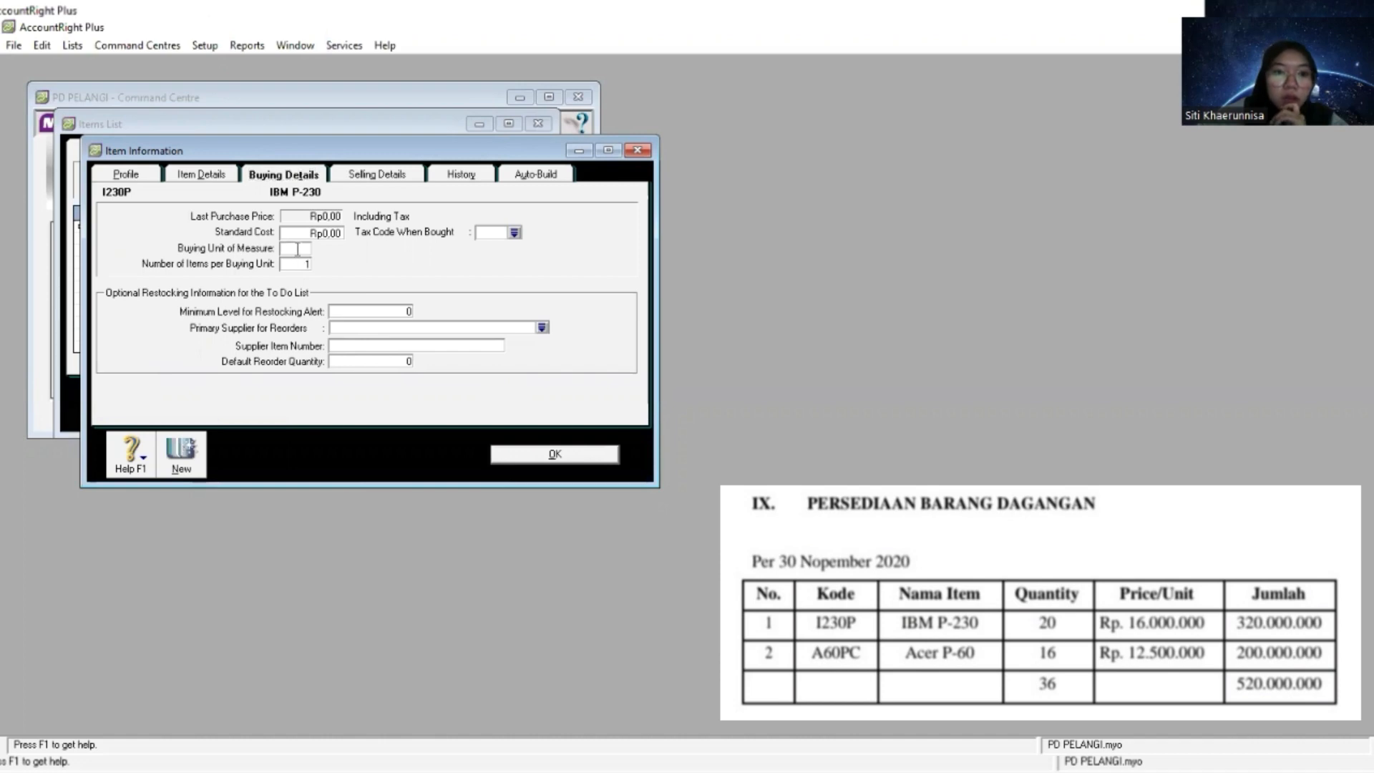
{"action": "type", "text": "UNIT"}
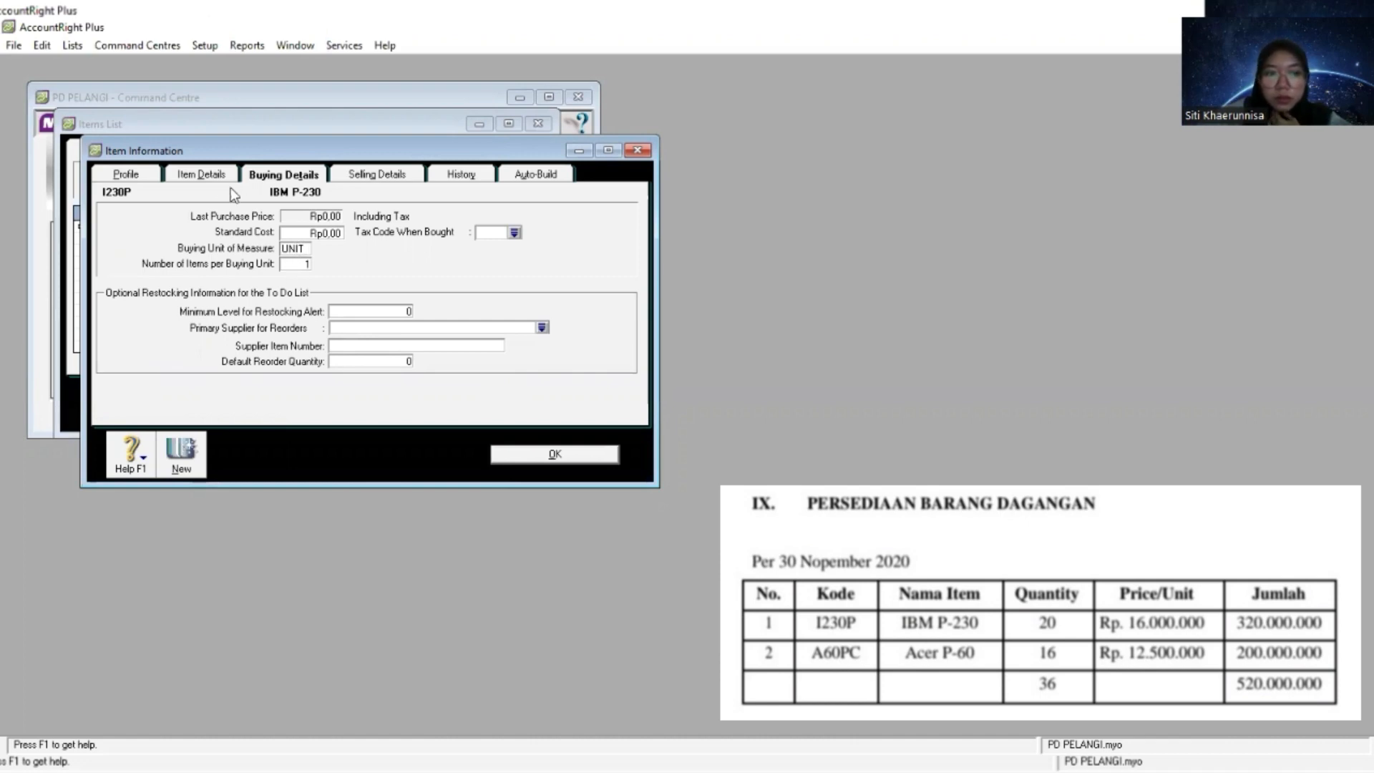
- Assign 5-1100 Cost of goods Sold as IBM P-230's cost of sales account and 4-1100 Sales as its income account
{"action": "left_click", "coordinate": [122, 175]}
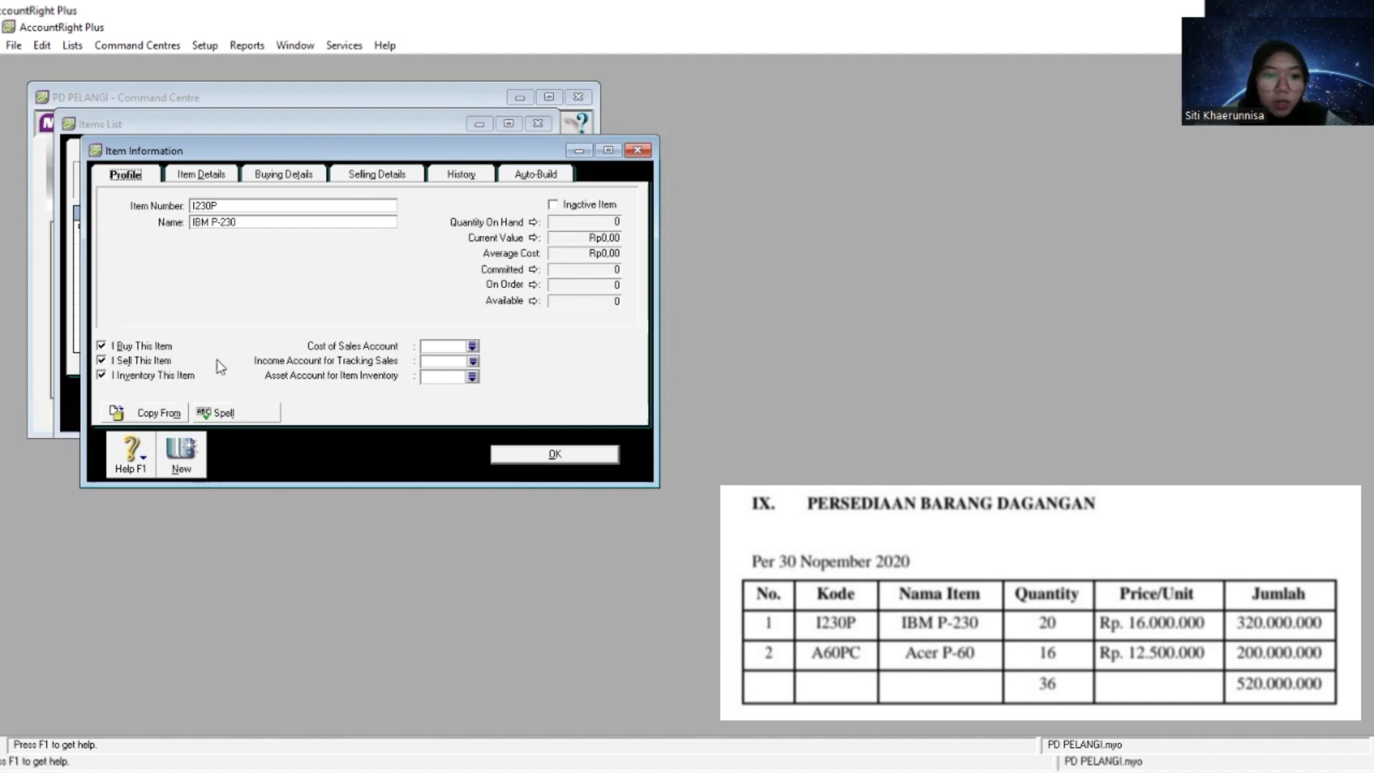
{"action": "left_click", "coordinate": [473, 348]}
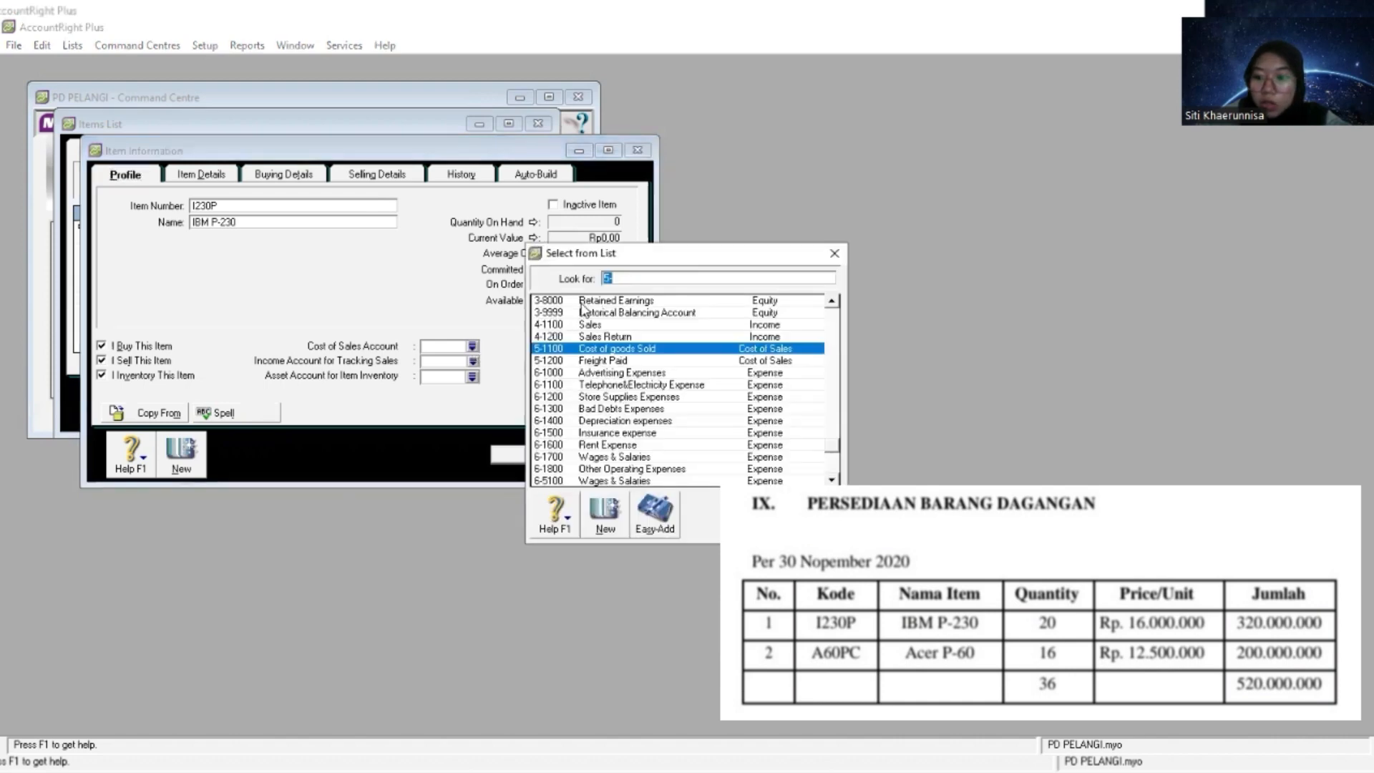
{"action": "left_click", "coordinate": [621, 349]}
{"action": "double_click", "coordinate": [621, 349]}
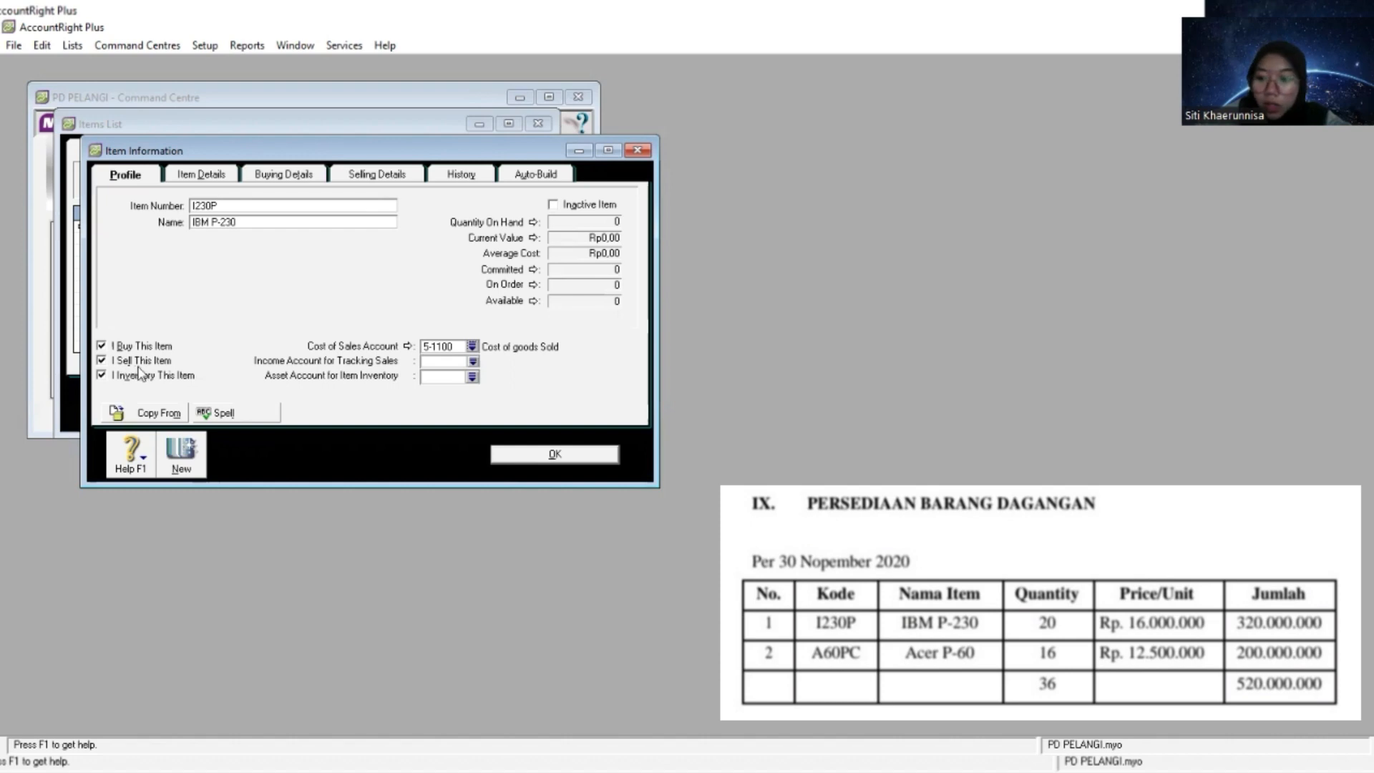
{"action": "left_click", "coordinate": [474, 365]}
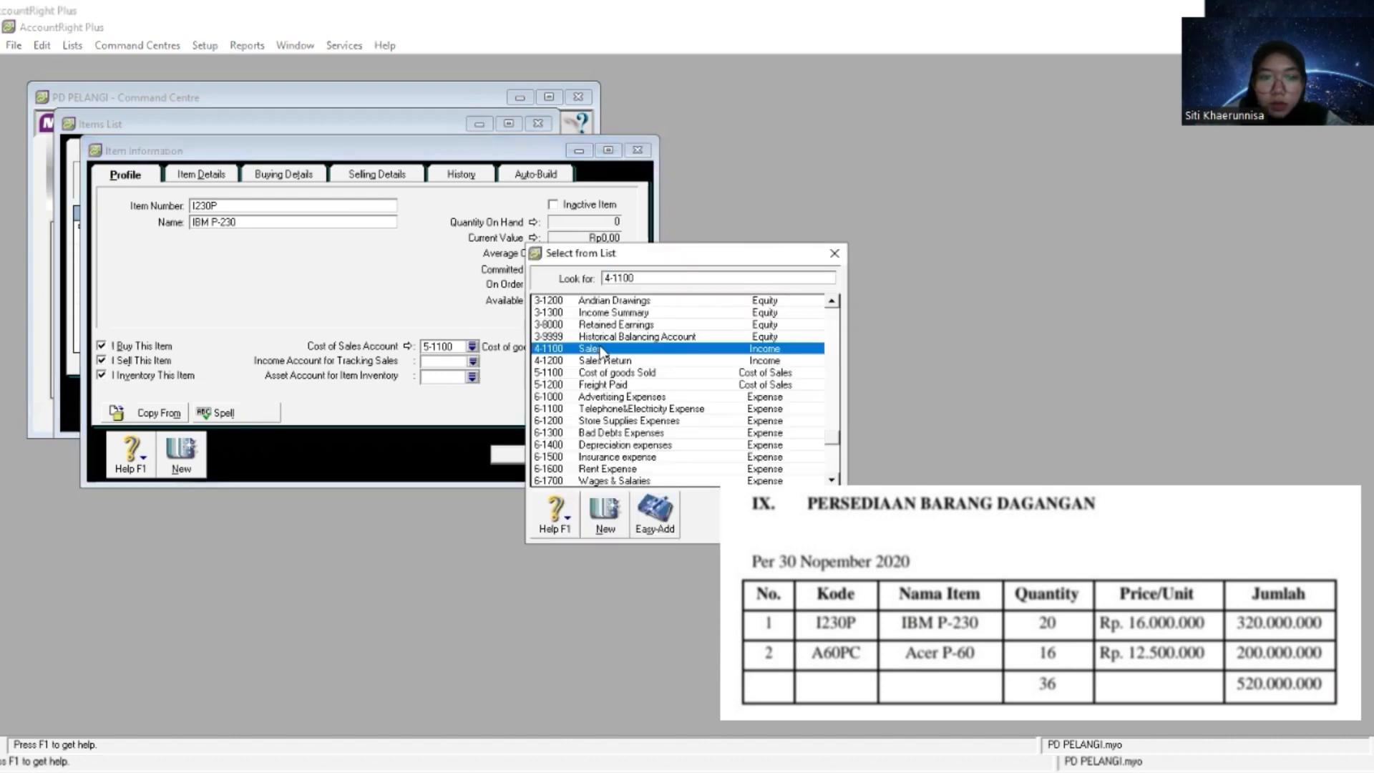
{"action": "double_click", "coordinate": [603, 350]}
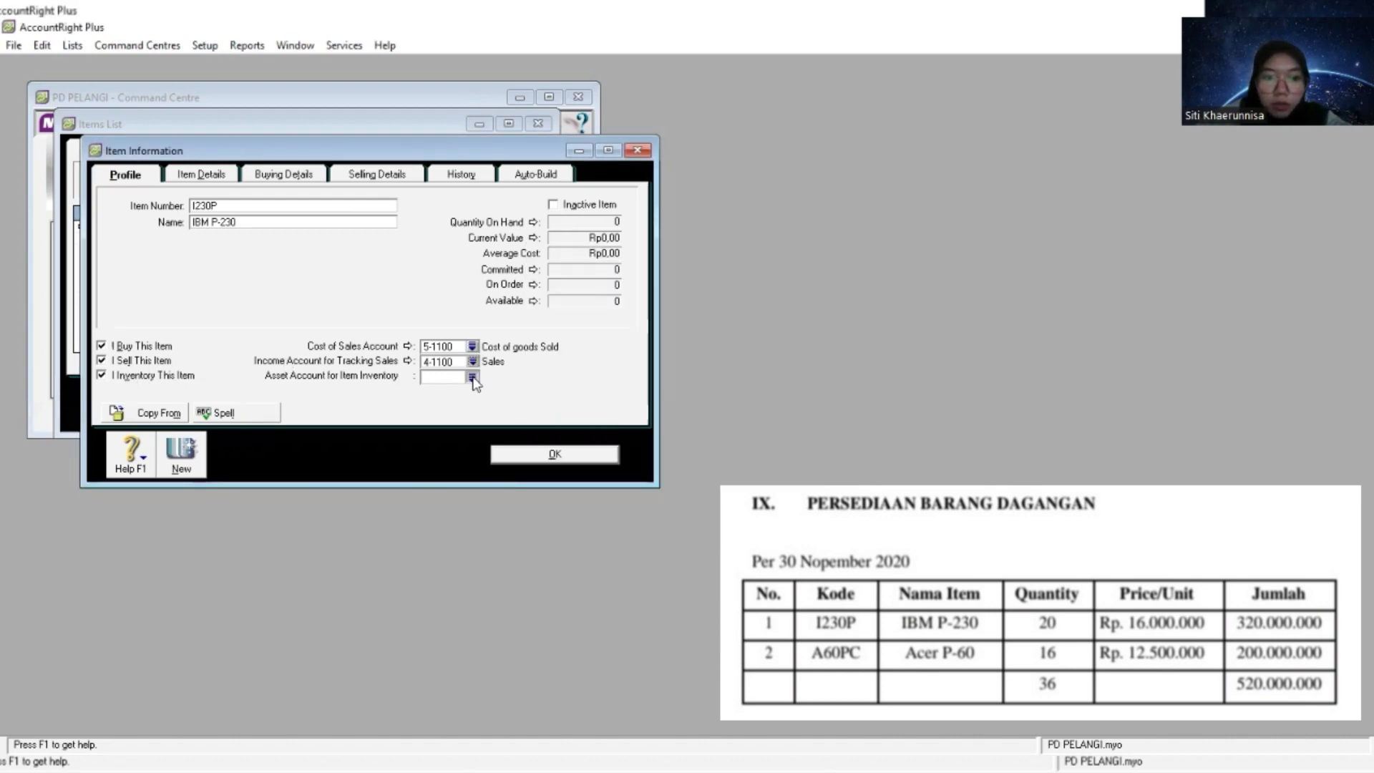
- Assign 1-1500 Merchandise Inventory as the asset account for the IBM P-230 item's inventory
{"action": "left_click", "coordinate": [473, 377]}
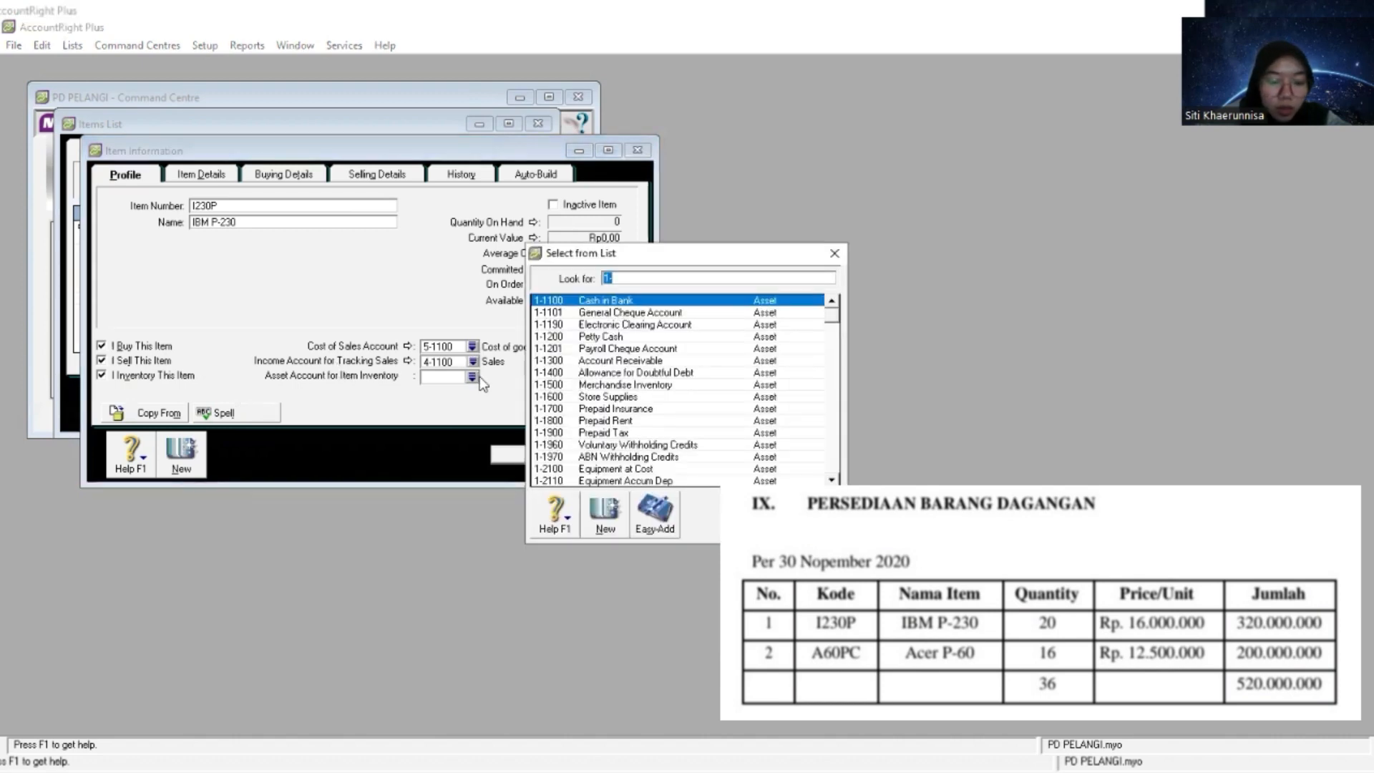
{"action": "scroll", "coordinate": [675, 412], "scroll_direction": "down", "scroll_amount": 2}
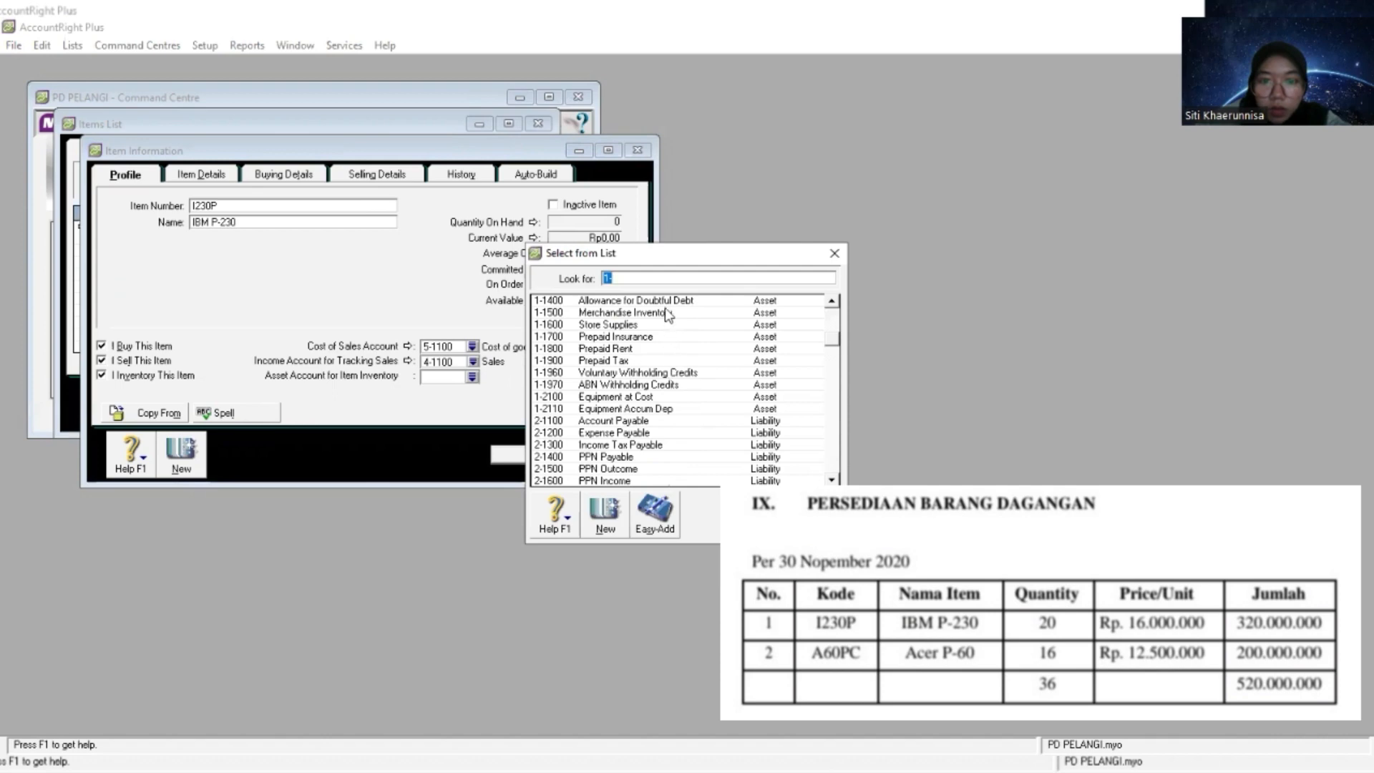
{"action": "double_click", "coordinate": [668, 316]}
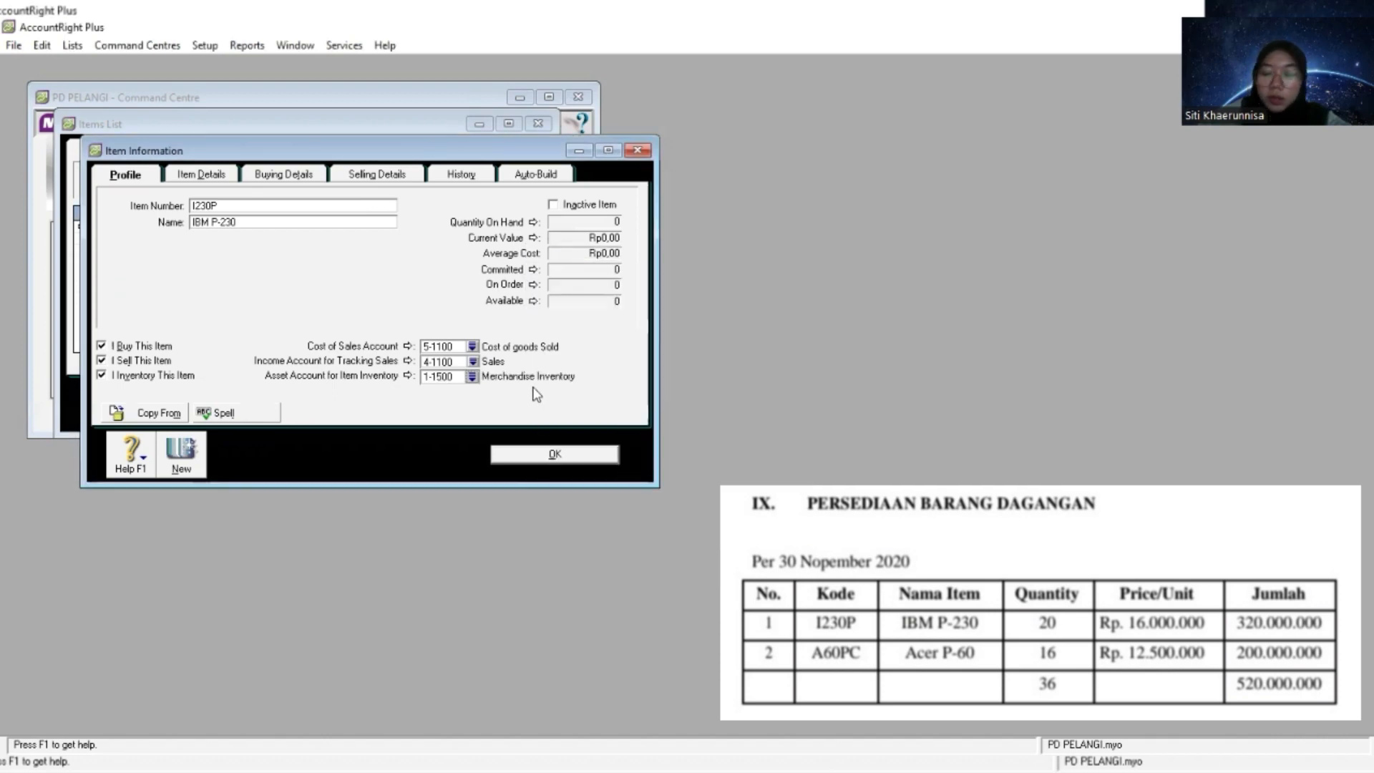
- Set the tax code when bought of the IBM P-230 item to PPN
{"action": "left_click", "coordinate": [276, 176]}
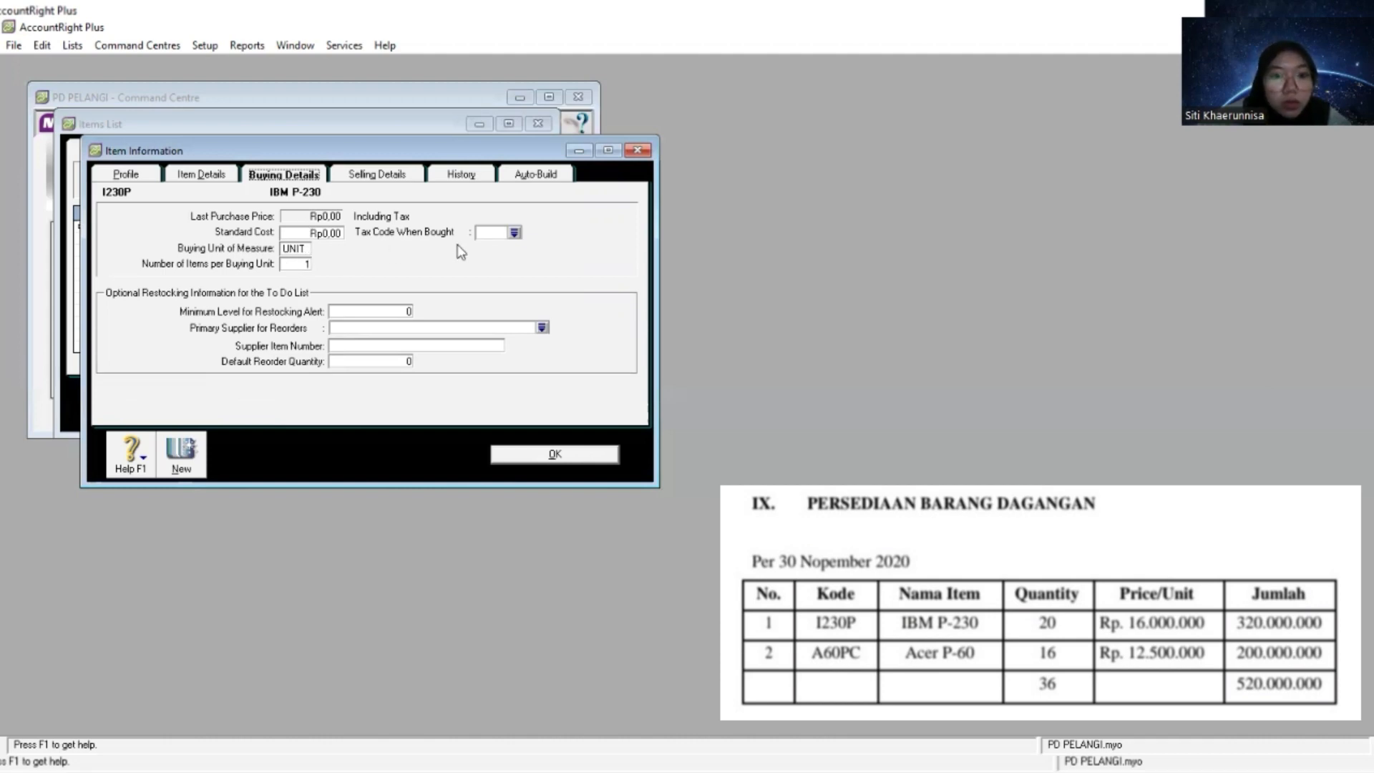
{"action": "key", "text": "Tab"}
{"action": "key", "text": "Tab"}
{"action": "key", "text": "Tab"}
{"action": "key", "text": "Tab"}
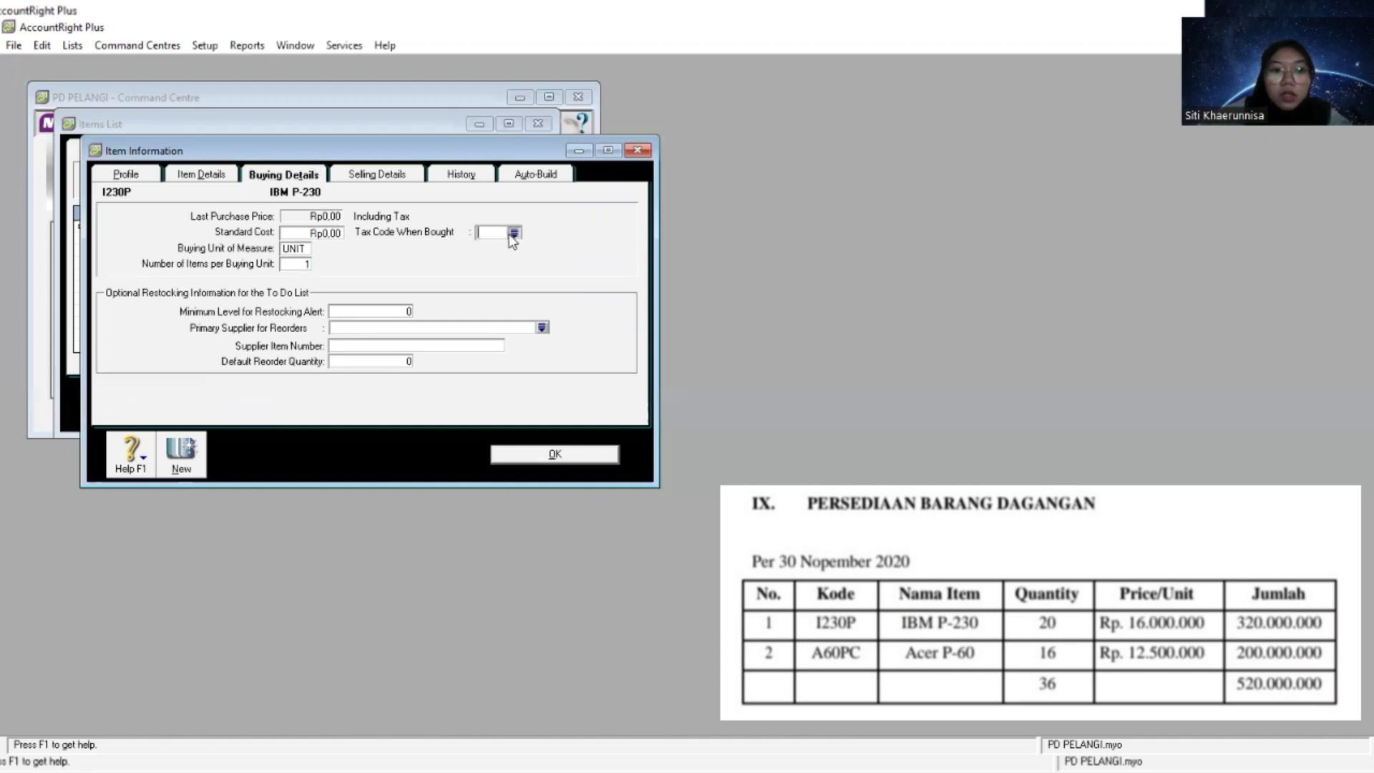
{"action": "left_click", "coordinate": [514, 233]}
{"action": "left_click", "coordinate": [561, 312]}
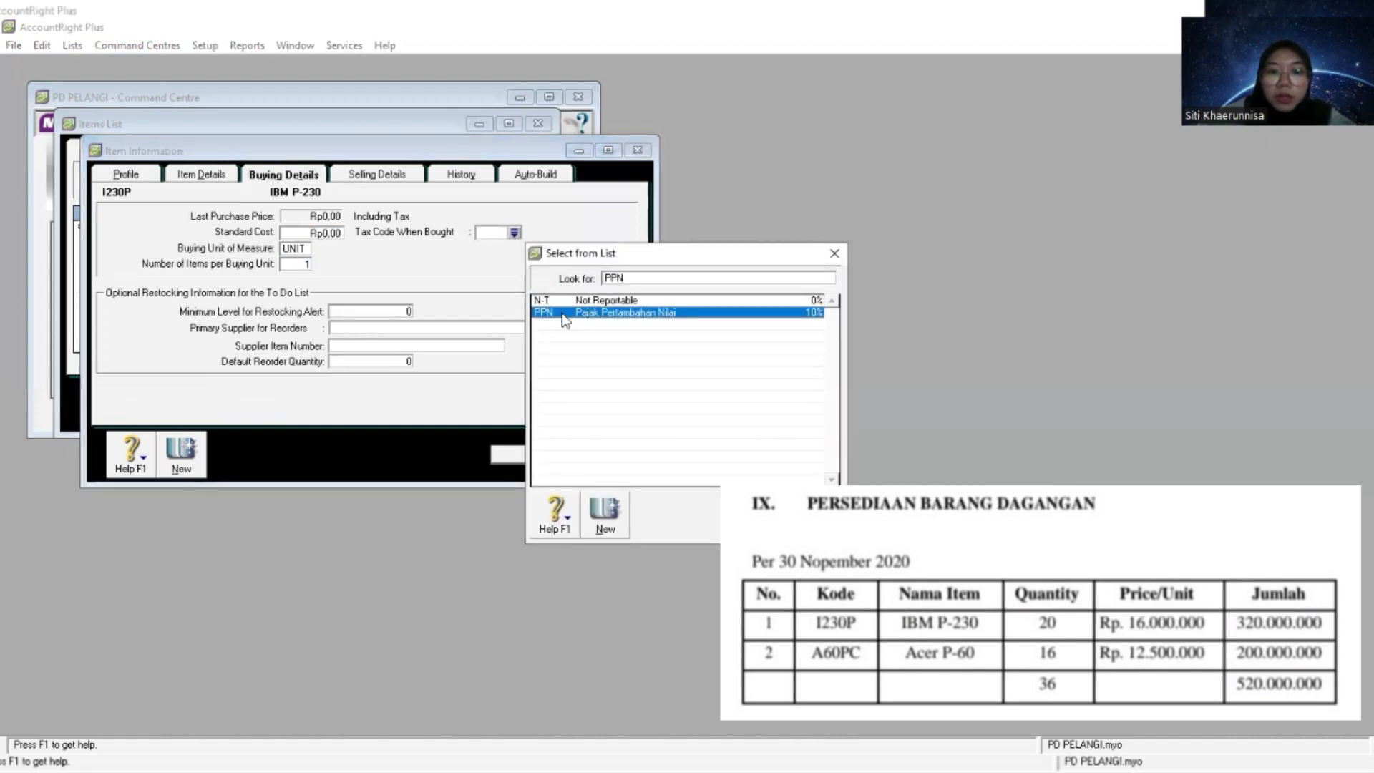
{"action": "key", "text": "Return"}
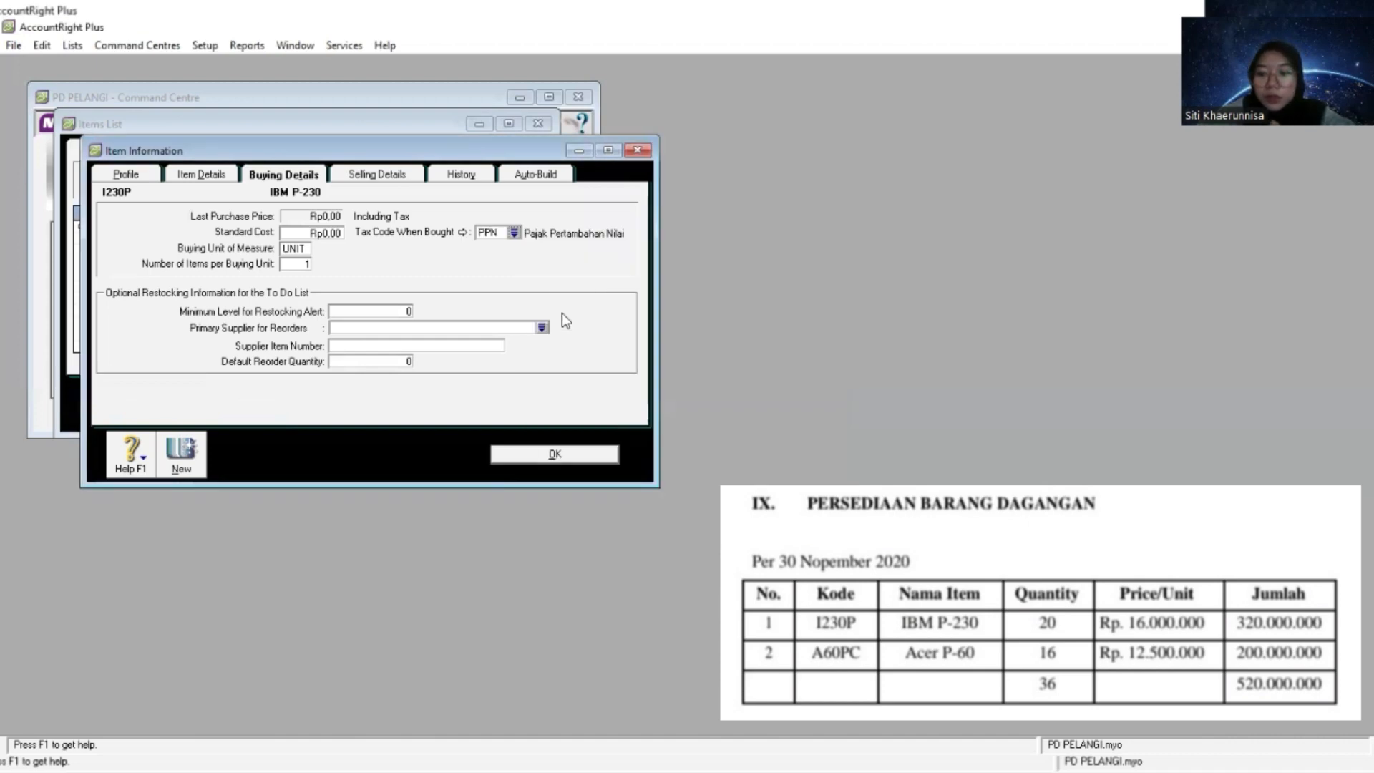
- Set the selling unit of measure of the IBM P-230 item to UNIT
{"action": "left_click", "coordinate": [383, 176]}
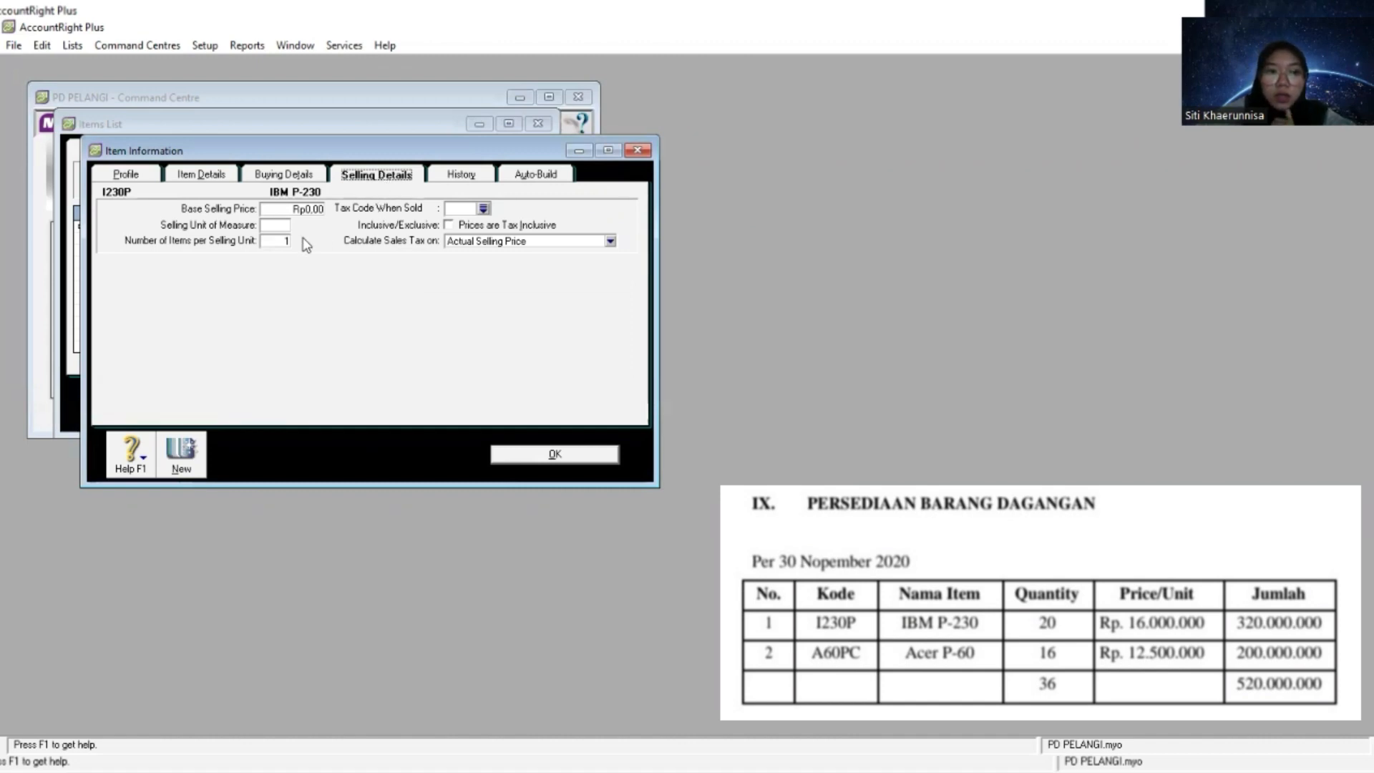
{"action": "left_click", "coordinate": [272, 225]}
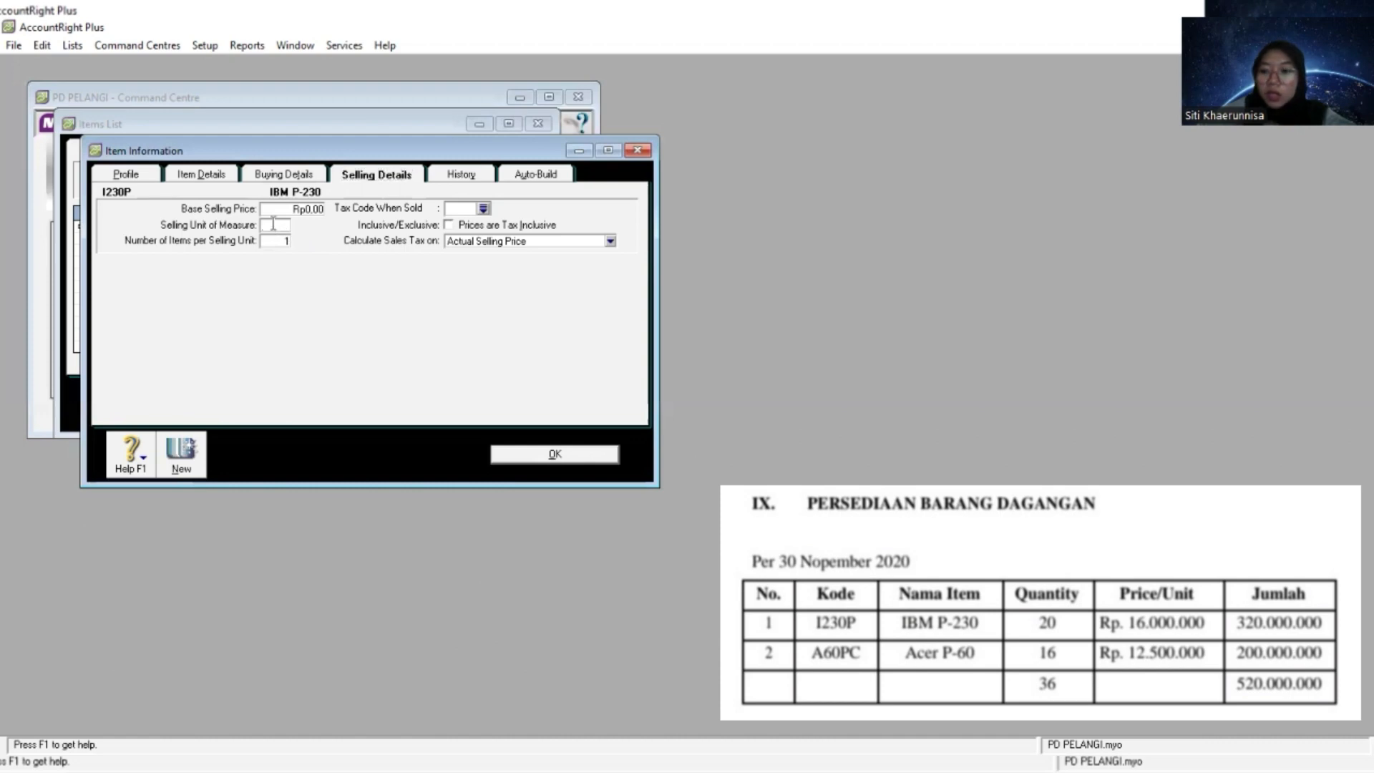
{"action": "type", "text": "Unit"}
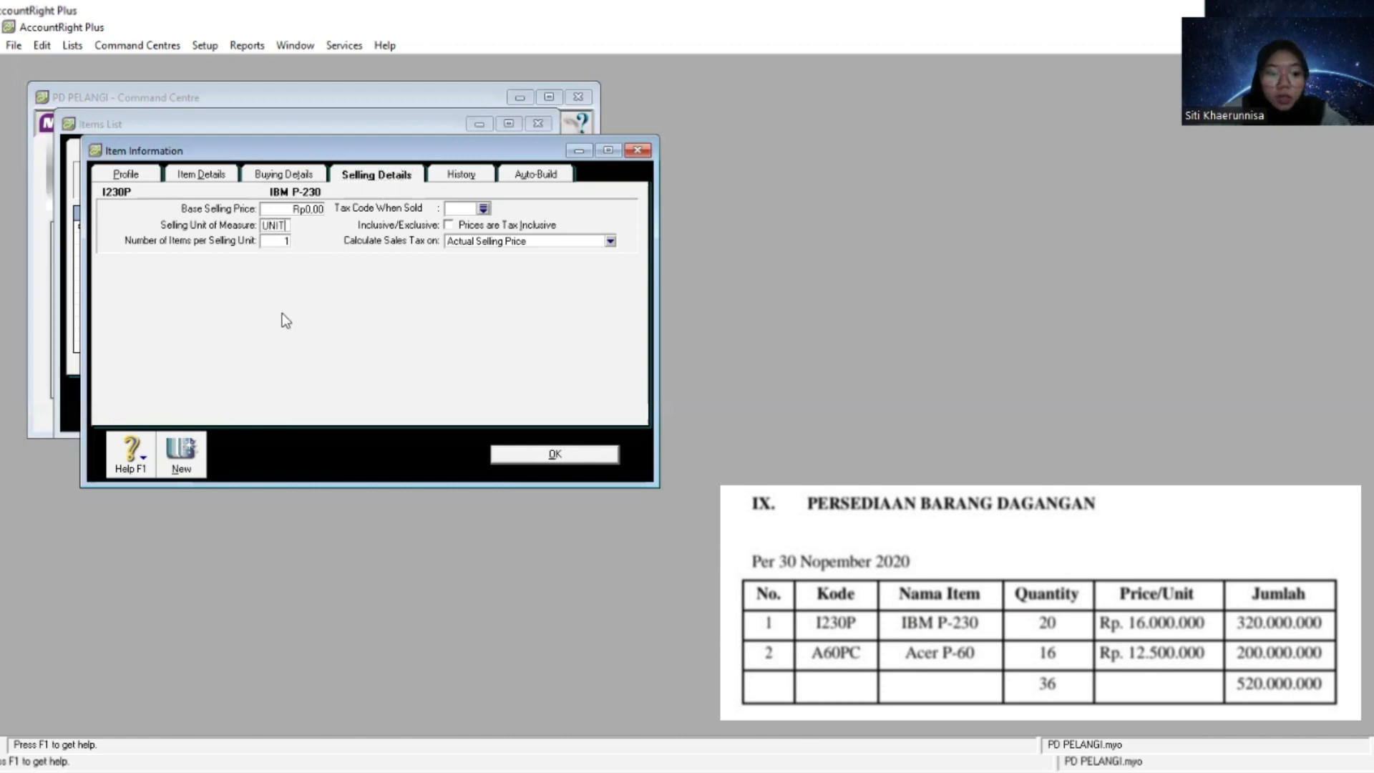
{"action": "key", "text": "Tab"}
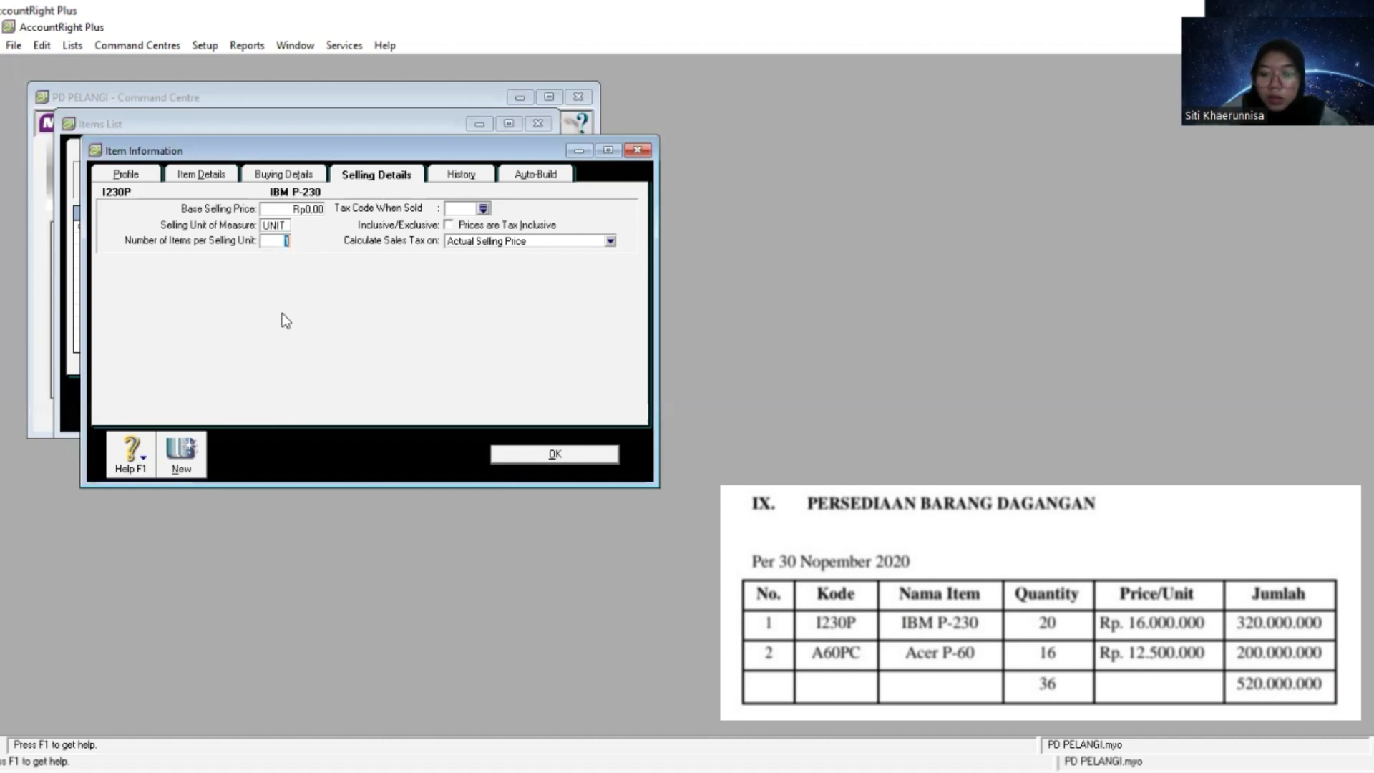
- Set the tax code when sold of the IBM P-230 item to PPN
{"action": "key", "text": "Tab"}
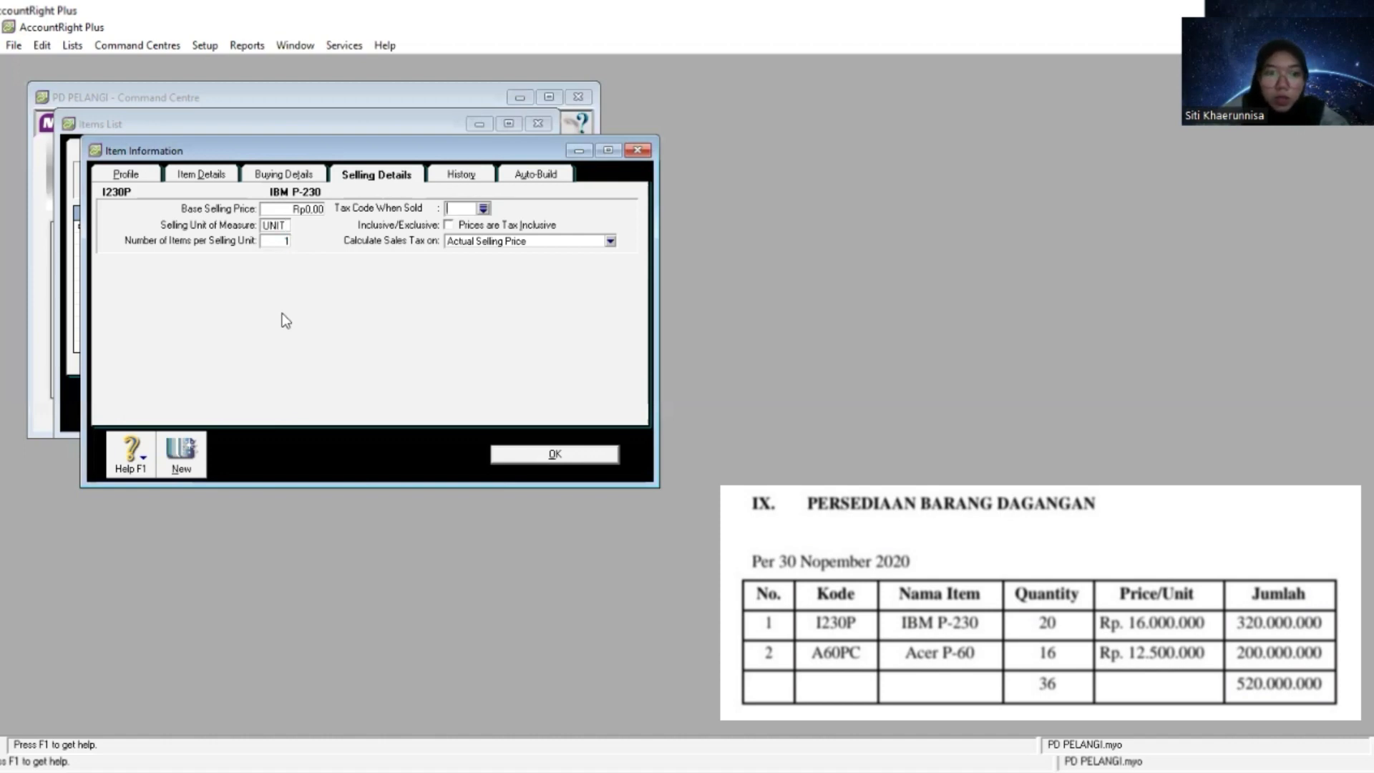
{"action": "left_click", "coordinate": [484, 209]}
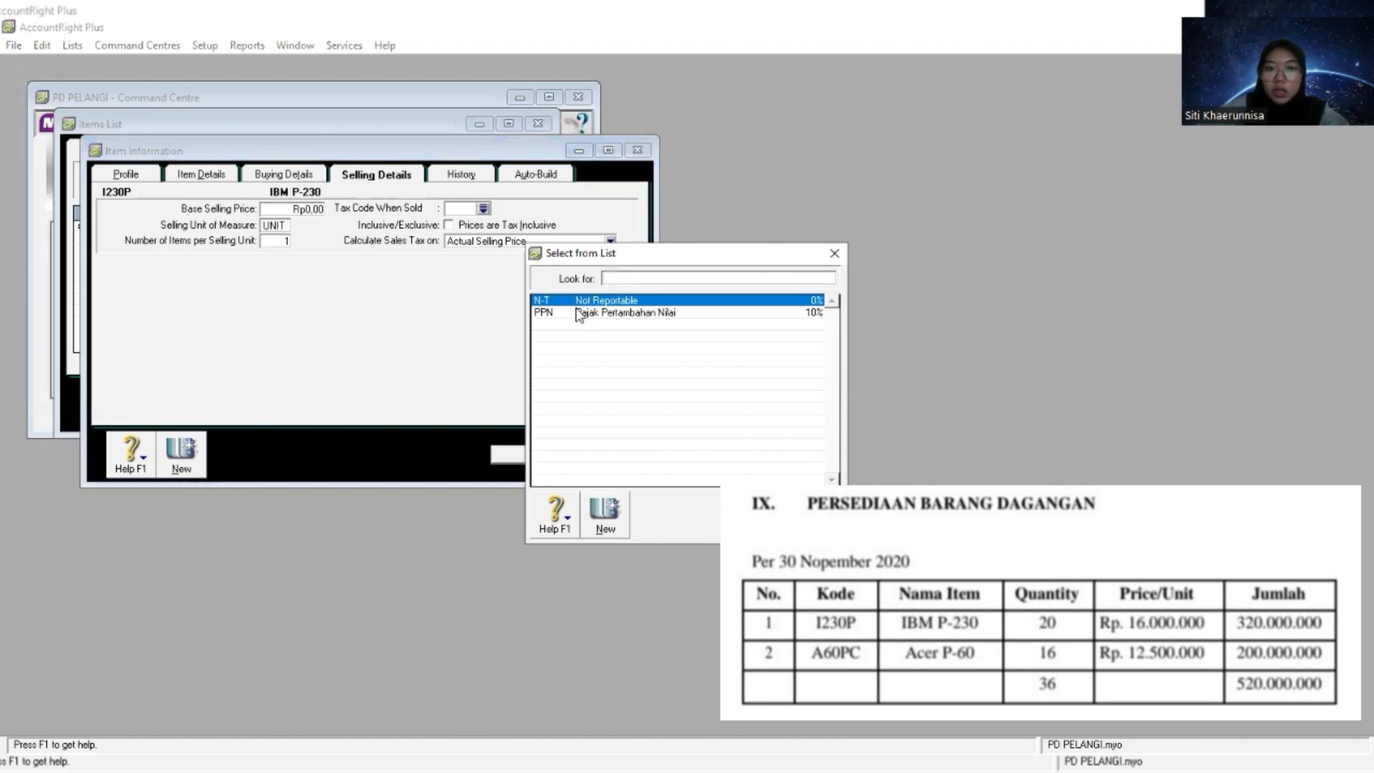
{"action": "left_click", "coordinate": [578, 313]}
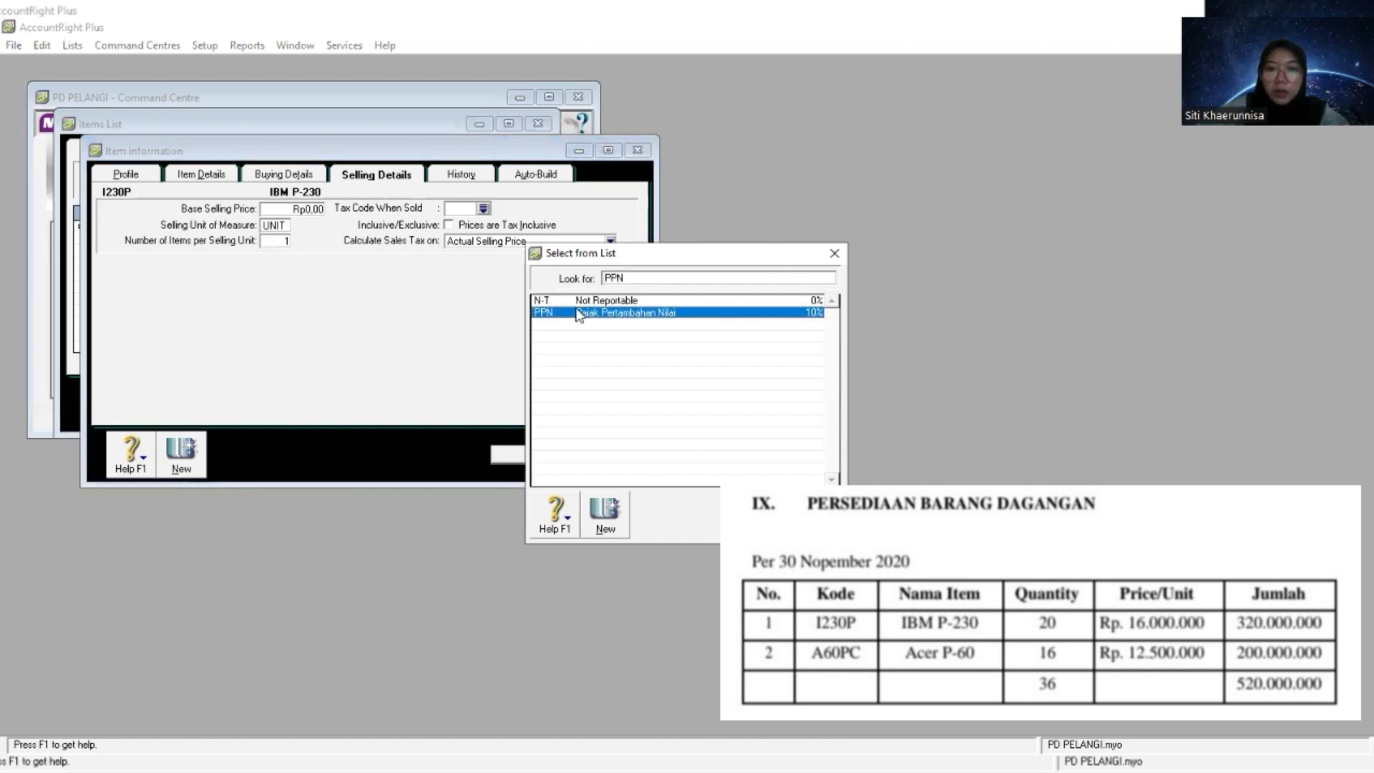
{"action": "double_click", "coordinate": [578, 314]}
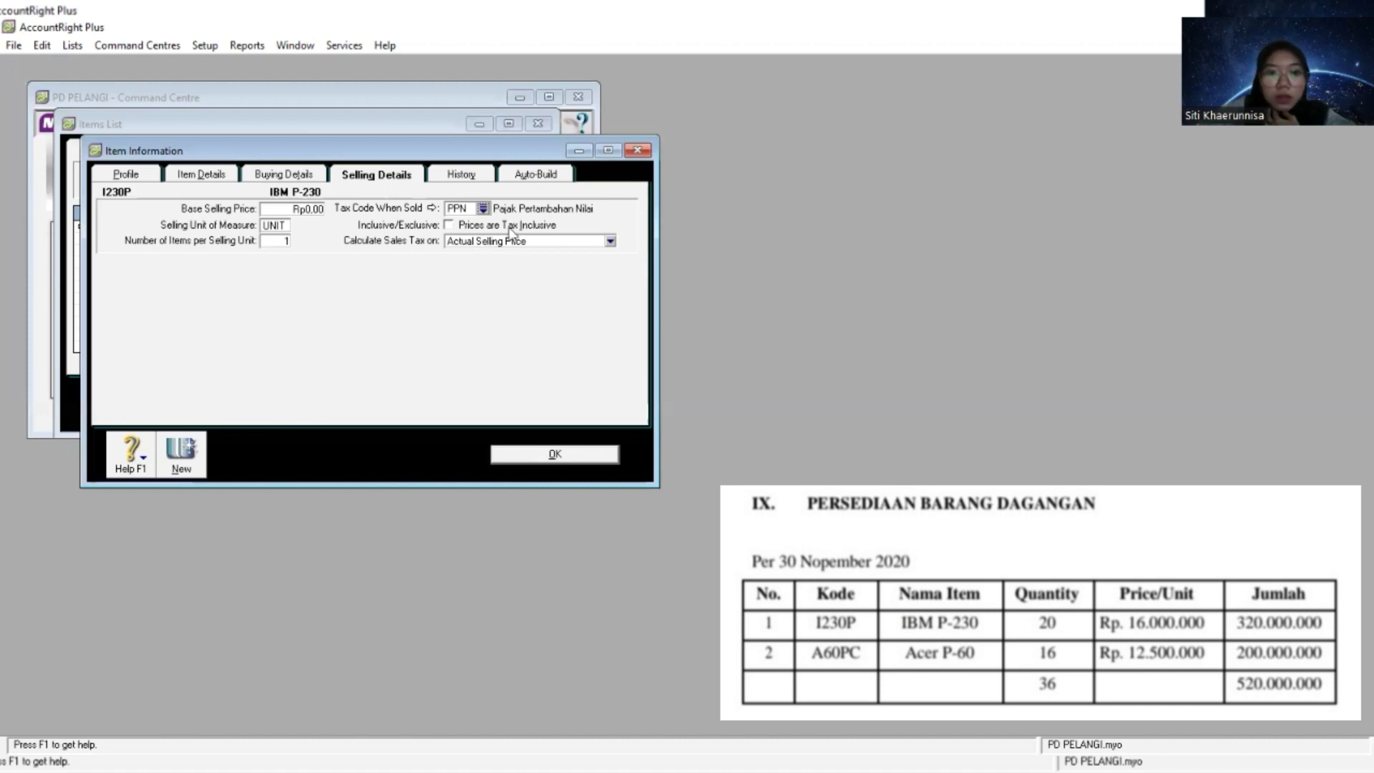
- Create a new inventory item with the item number A60PC
{"action": "left_click", "coordinate": [175, 461]}
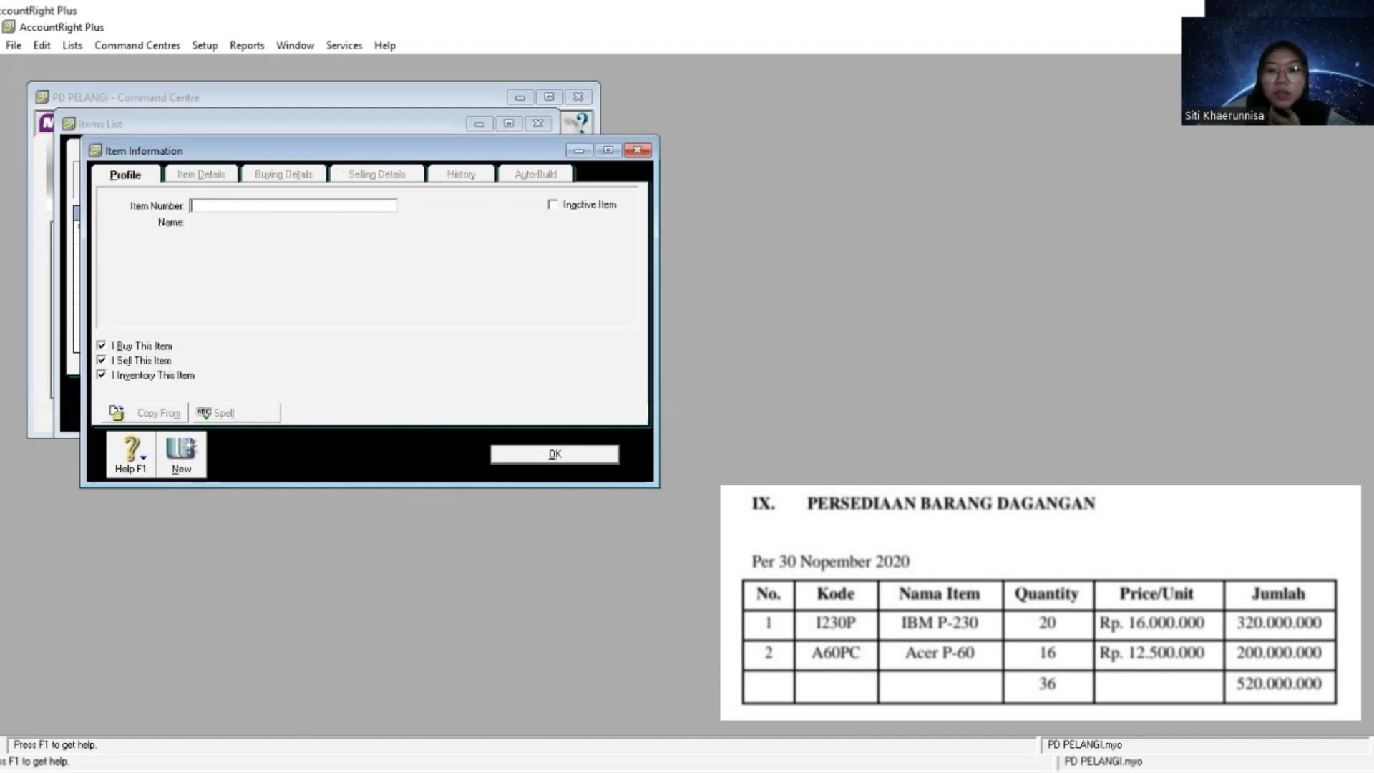
{"action": "key", "text": "alt+Tab"}
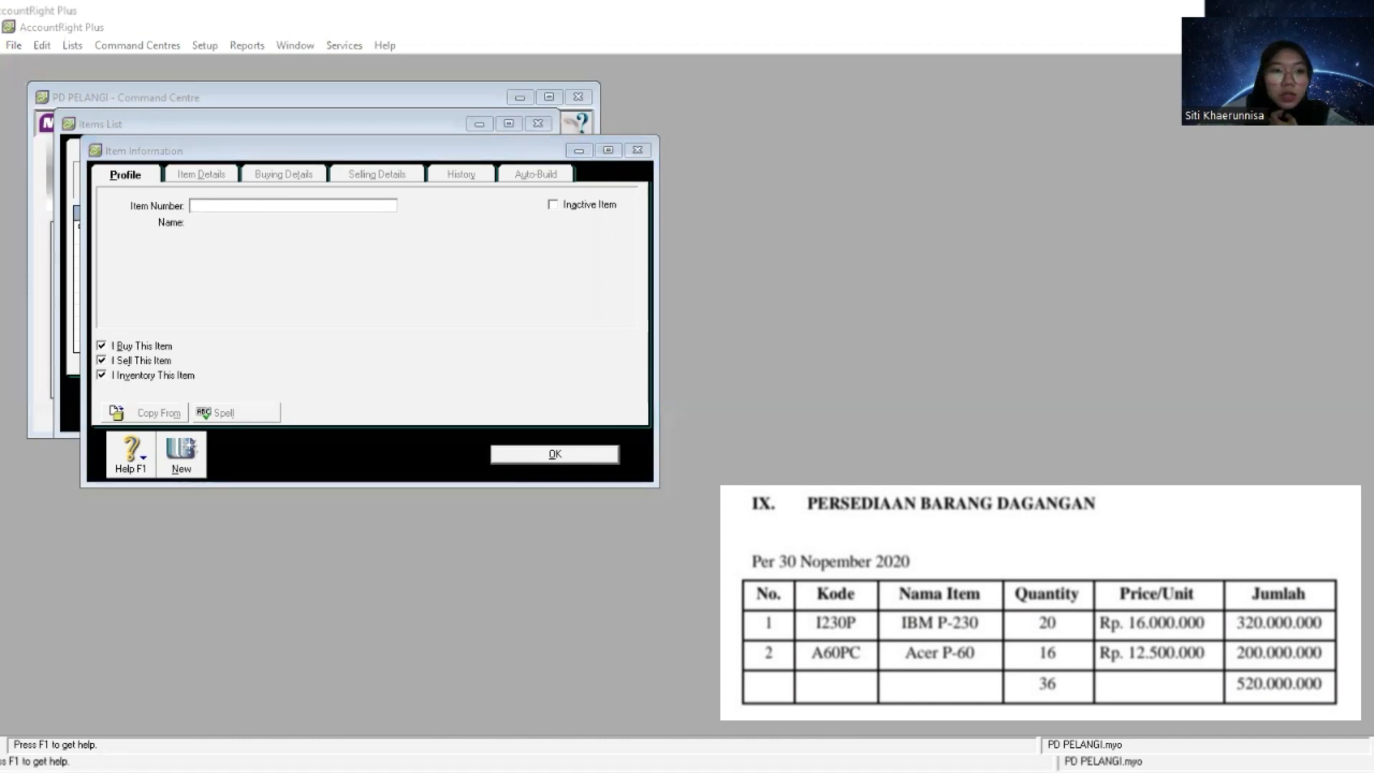
{"action": "key", "text": "alt+Tab"}
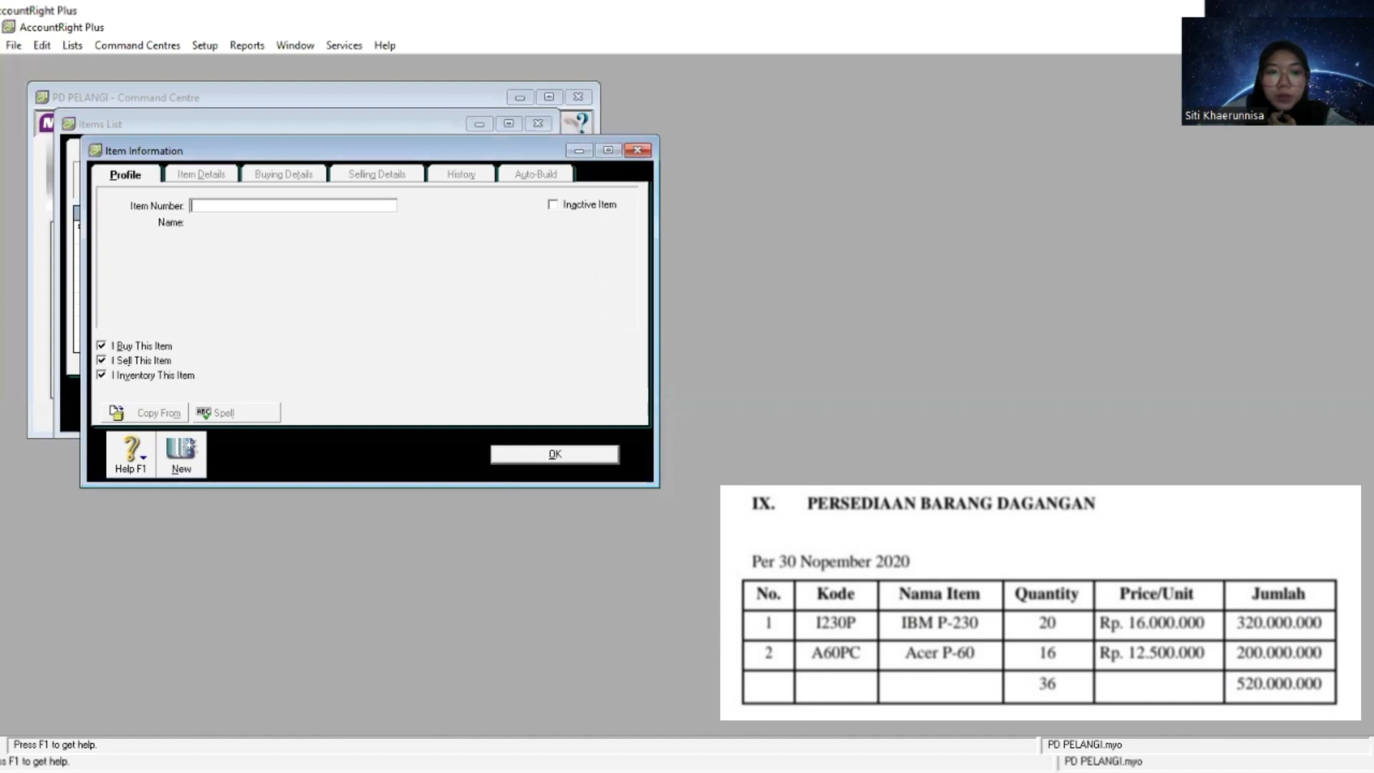
{"action": "key", "text": "alt+Tab"}
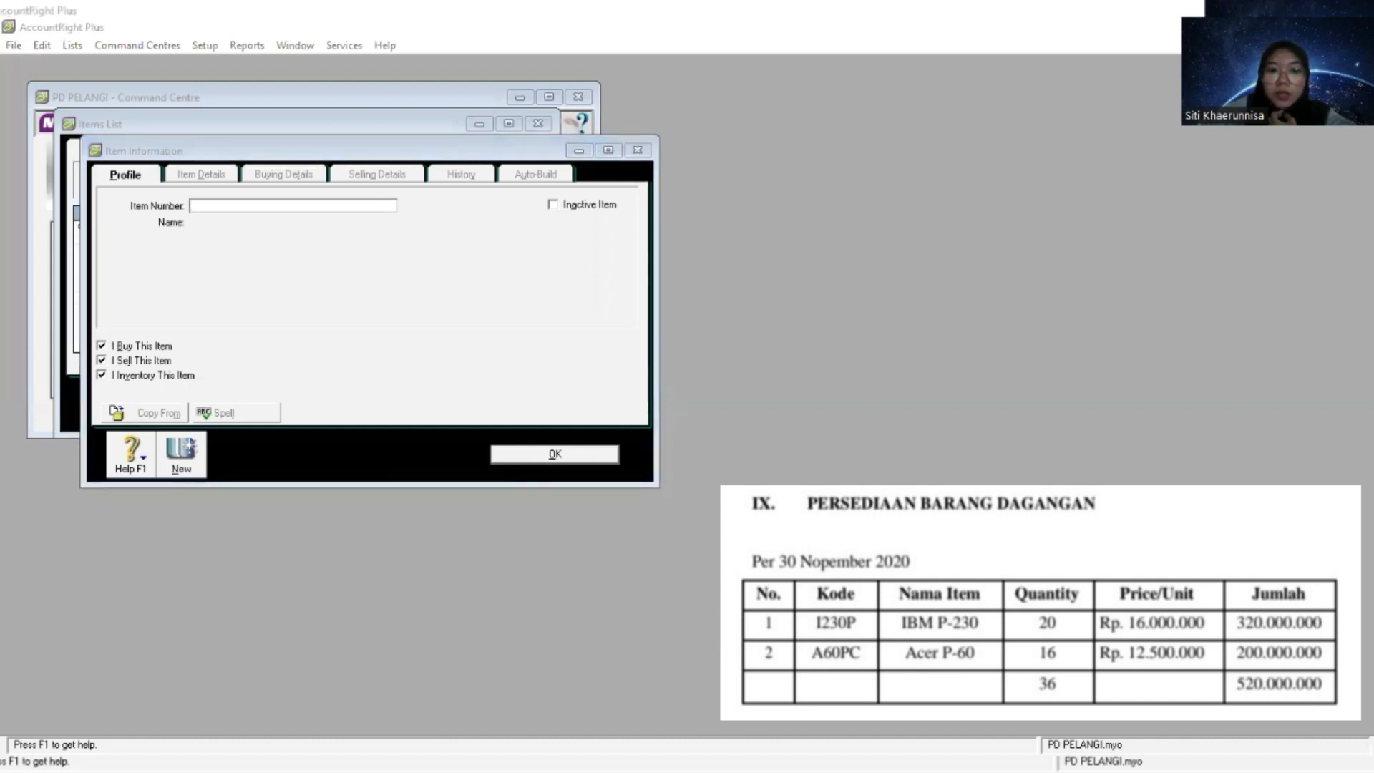
{"action": "left_click", "coordinate": [254, 210]}
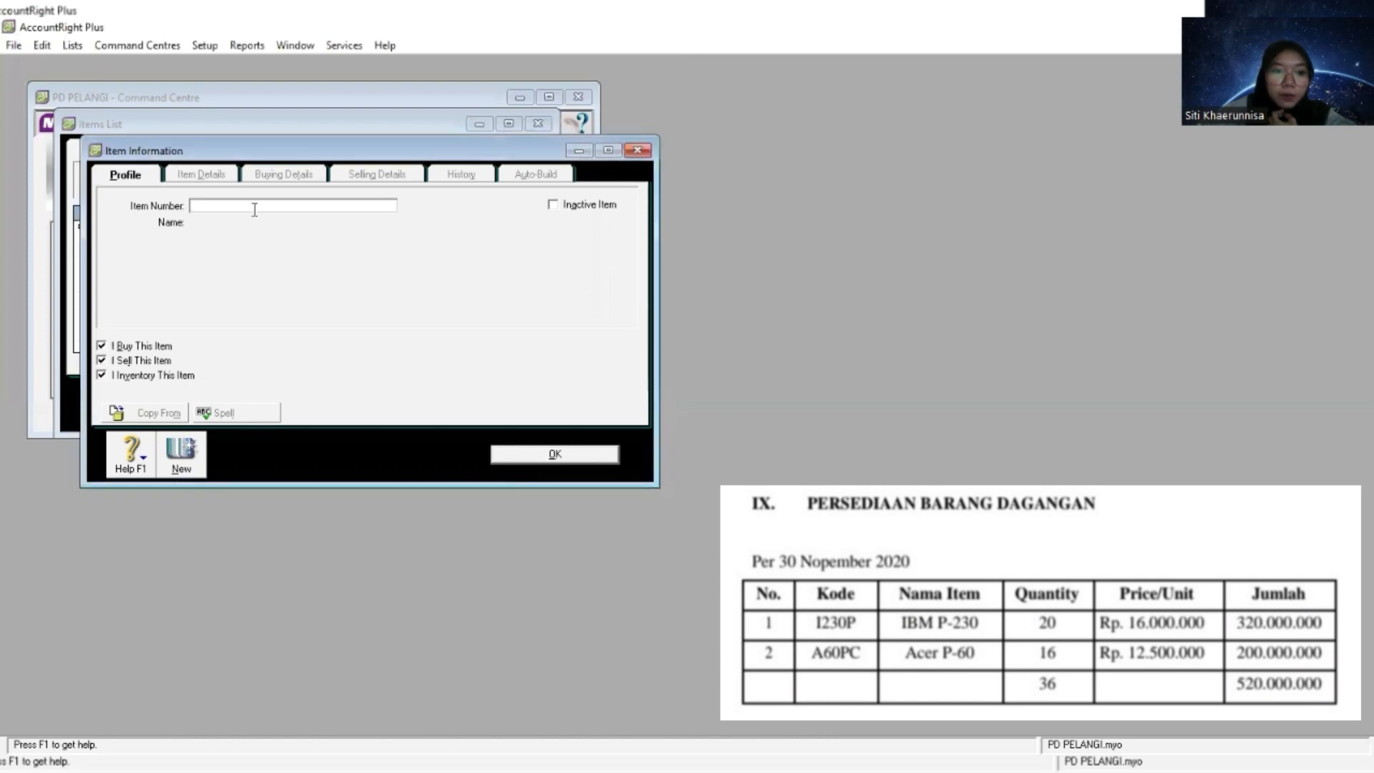
{"action": "right_click", "coordinate": [254, 209]}
{"action": "left_click", "coordinate": [306, 277]}
{"action": "key", "text": "Tab"}
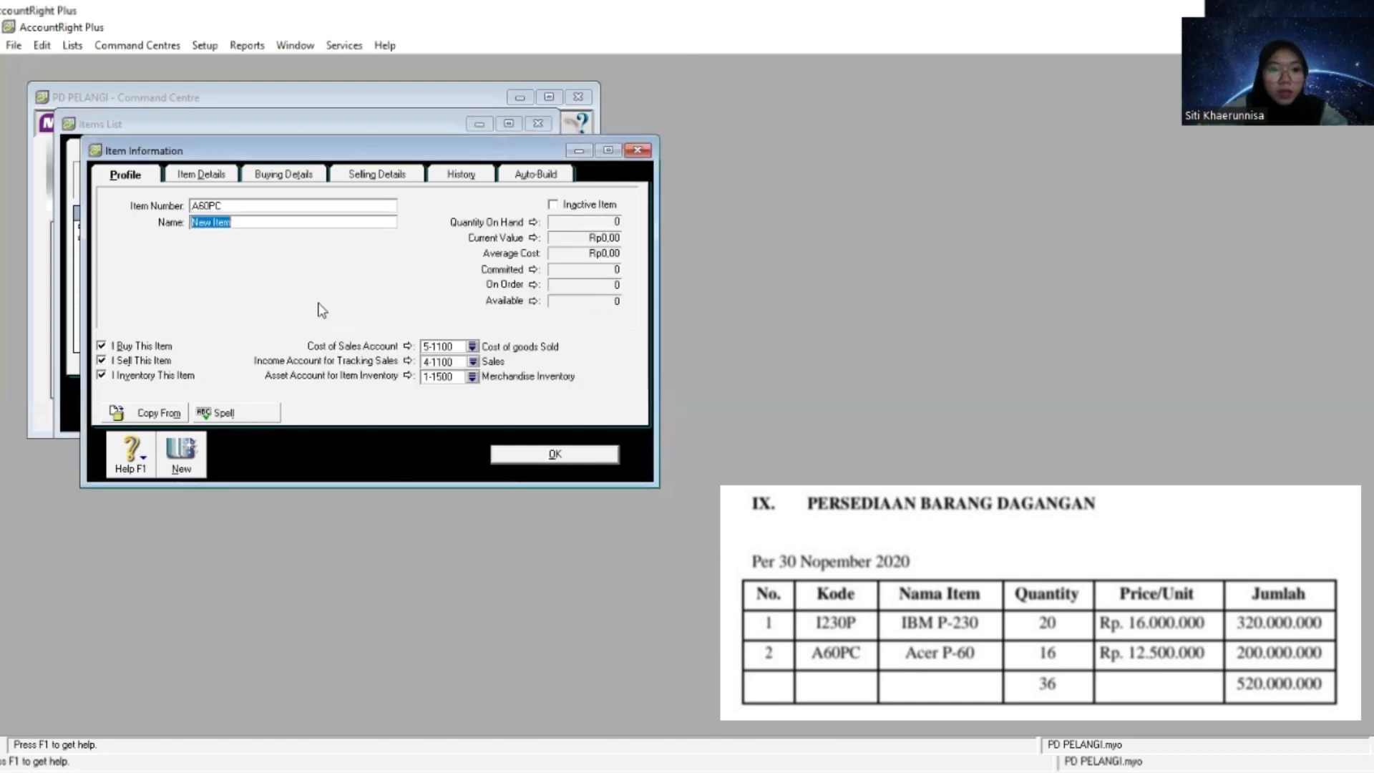
- Name the A60PC item Acer P-60
{"action": "key", "text": "alt+Tab"}
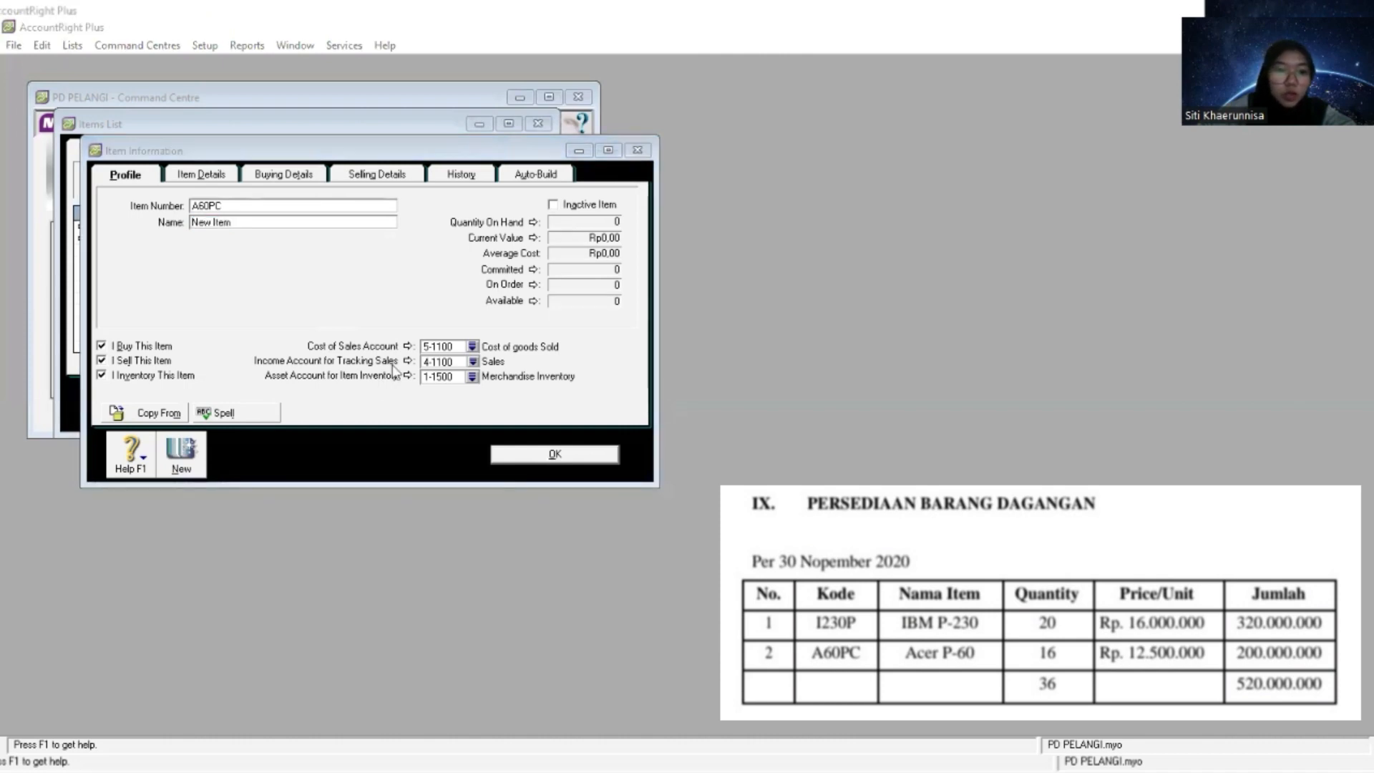
{"action": "left_click", "coordinate": [273, 222]}
{"action": "right_click", "coordinate": [272, 222]}
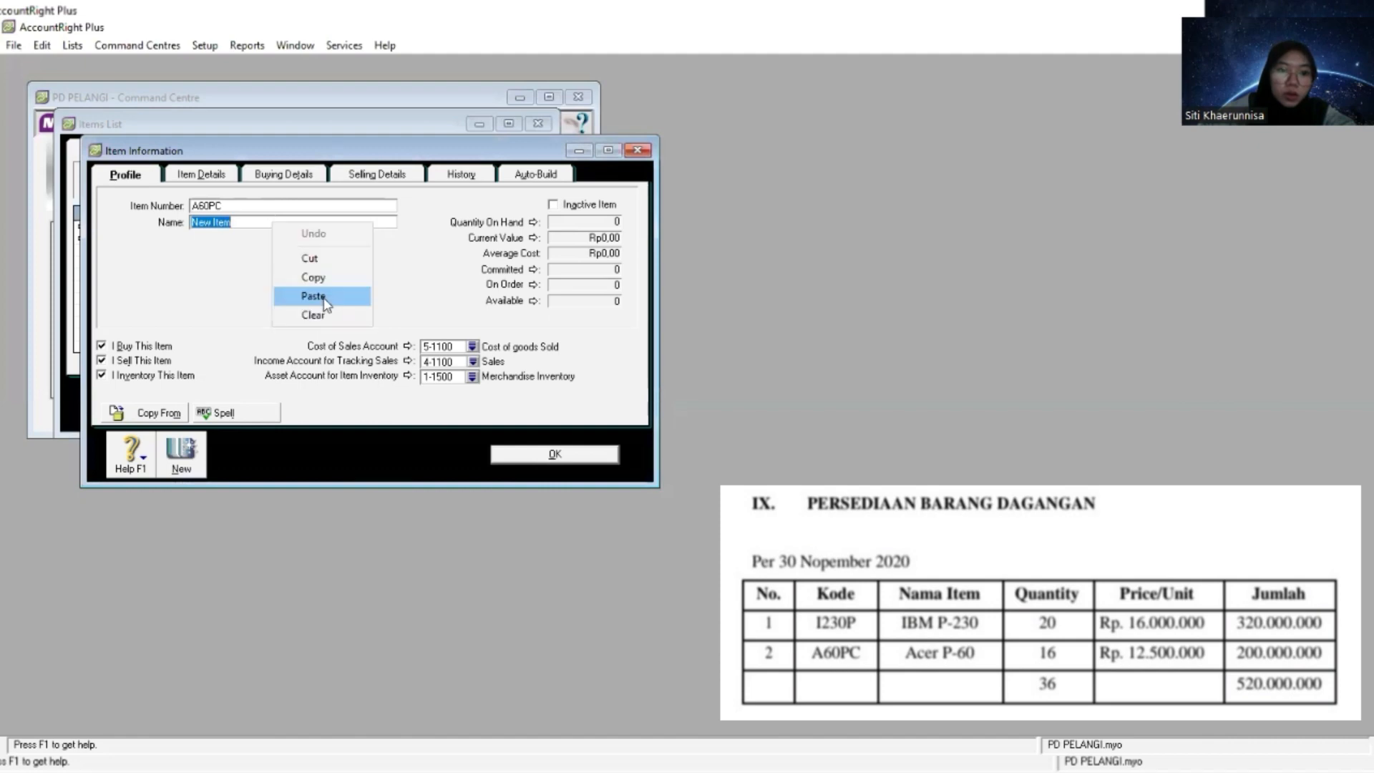
{"action": "left_click", "coordinate": [319, 273]}
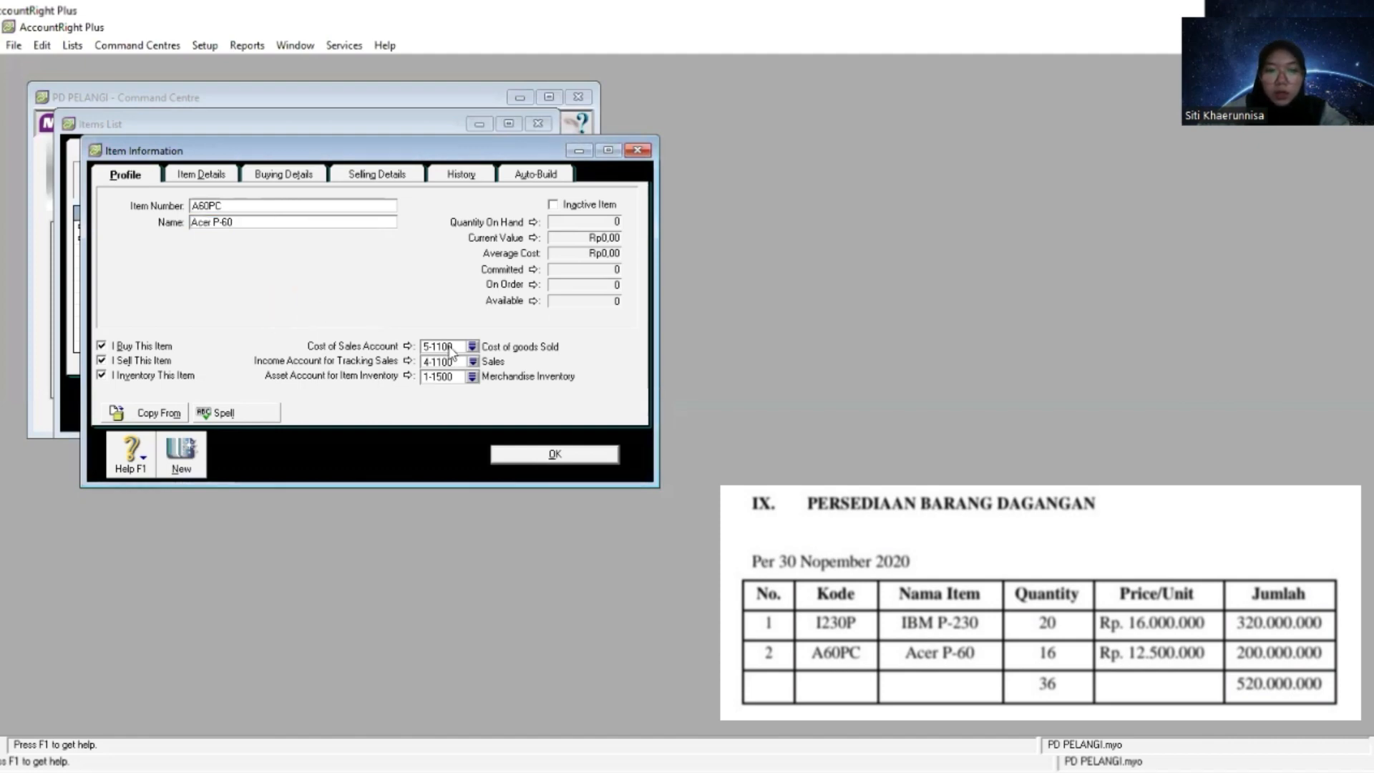
- Check the Acer P-60 item's buying and selling details, save the item and close the items list
{"action": "left_click", "coordinate": [294, 179]}
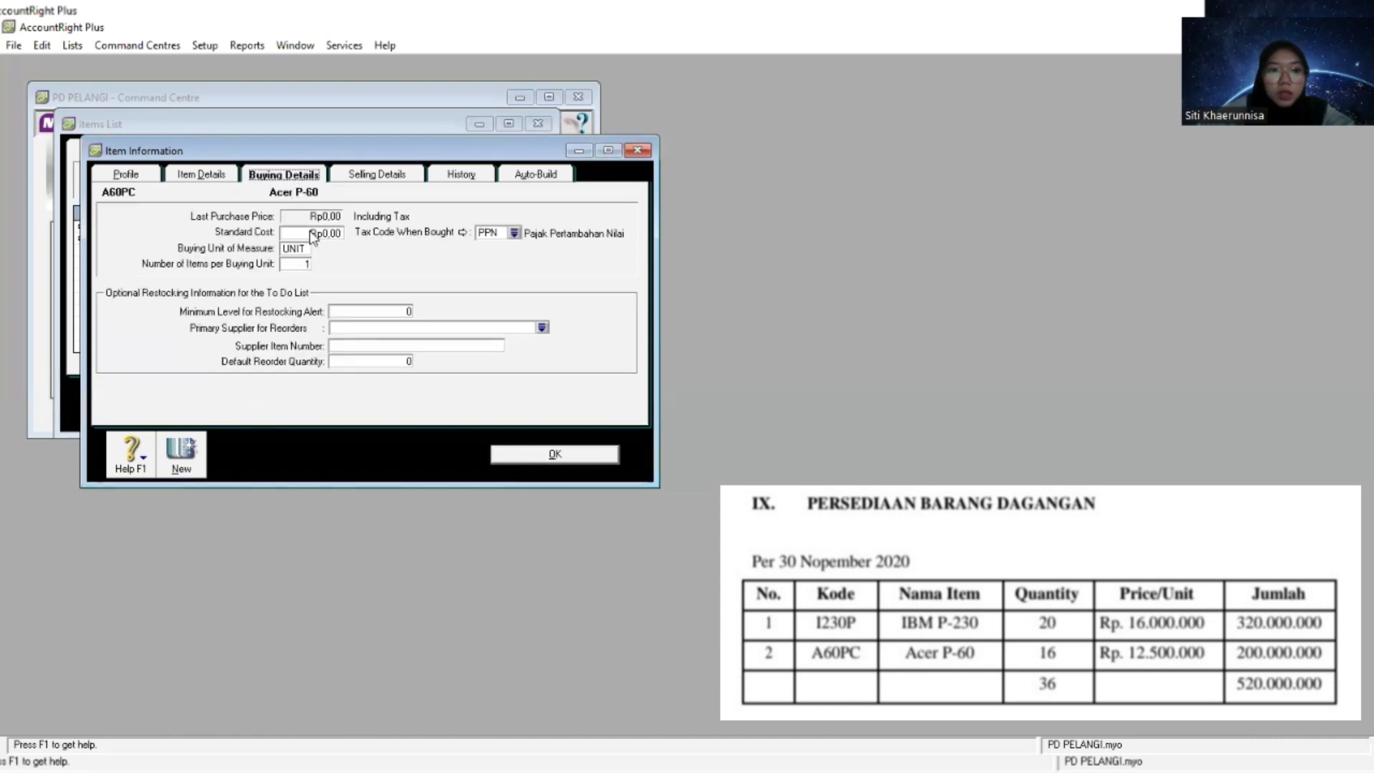
{"action": "left_click", "coordinate": [380, 177]}
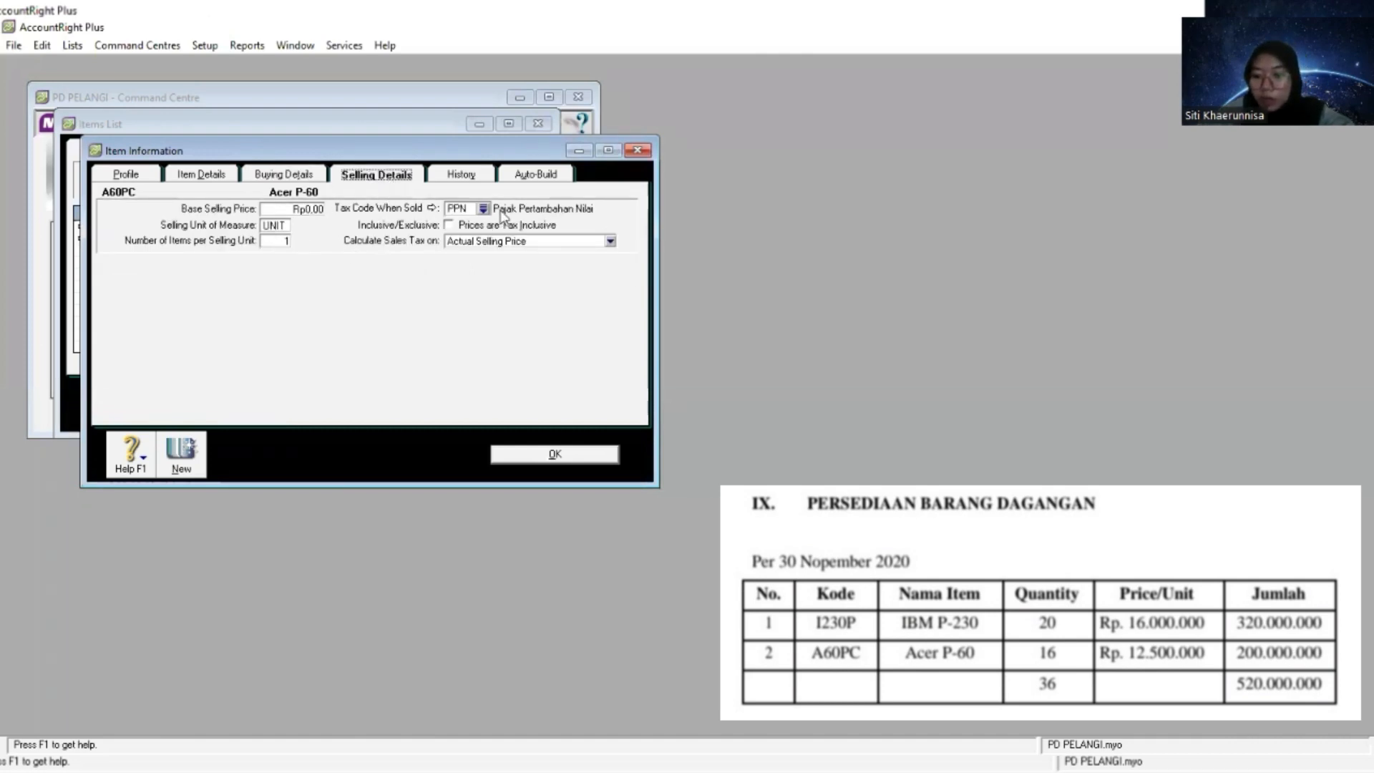
{"action": "left_click", "coordinate": [551, 455]}
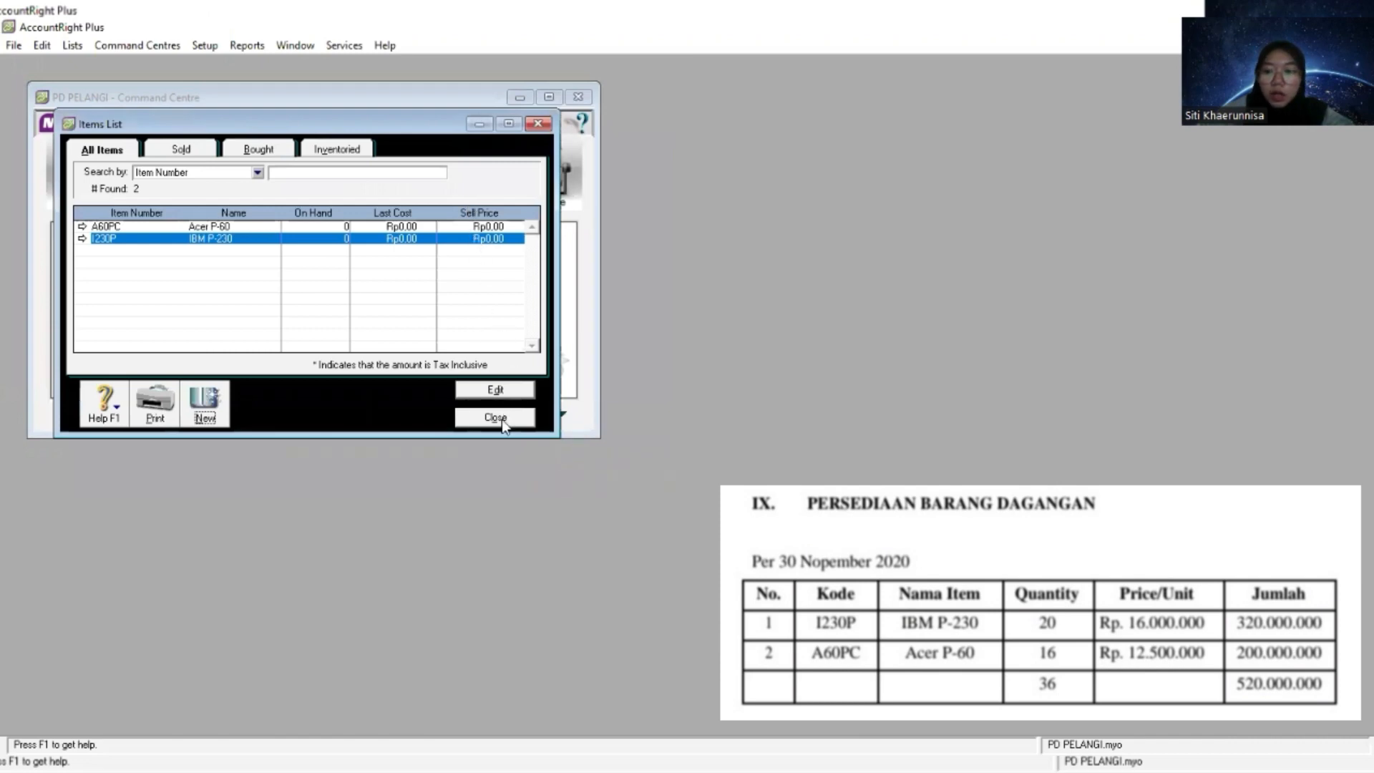
{"action": "left_click", "coordinate": [495, 418]}
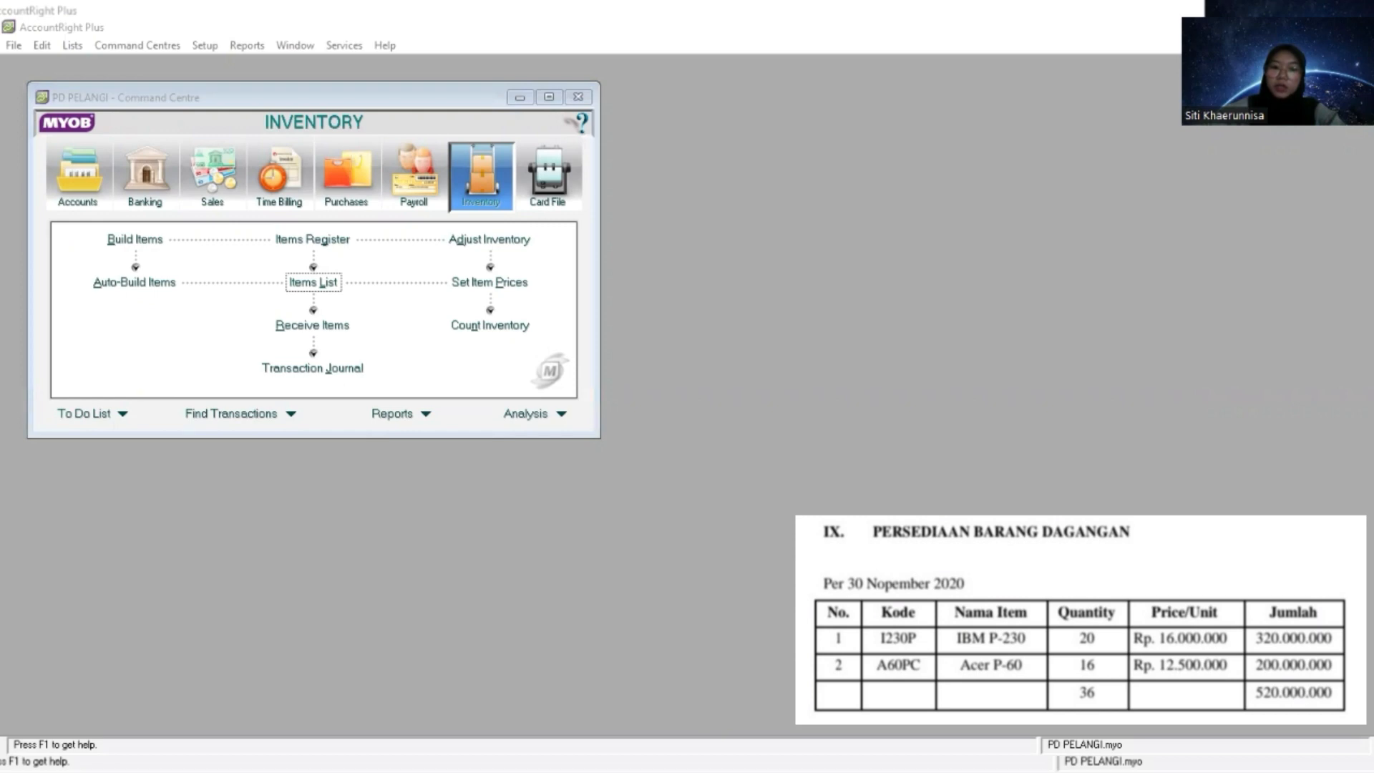
{"action": "left_click", "coordinate": [410, 317]}
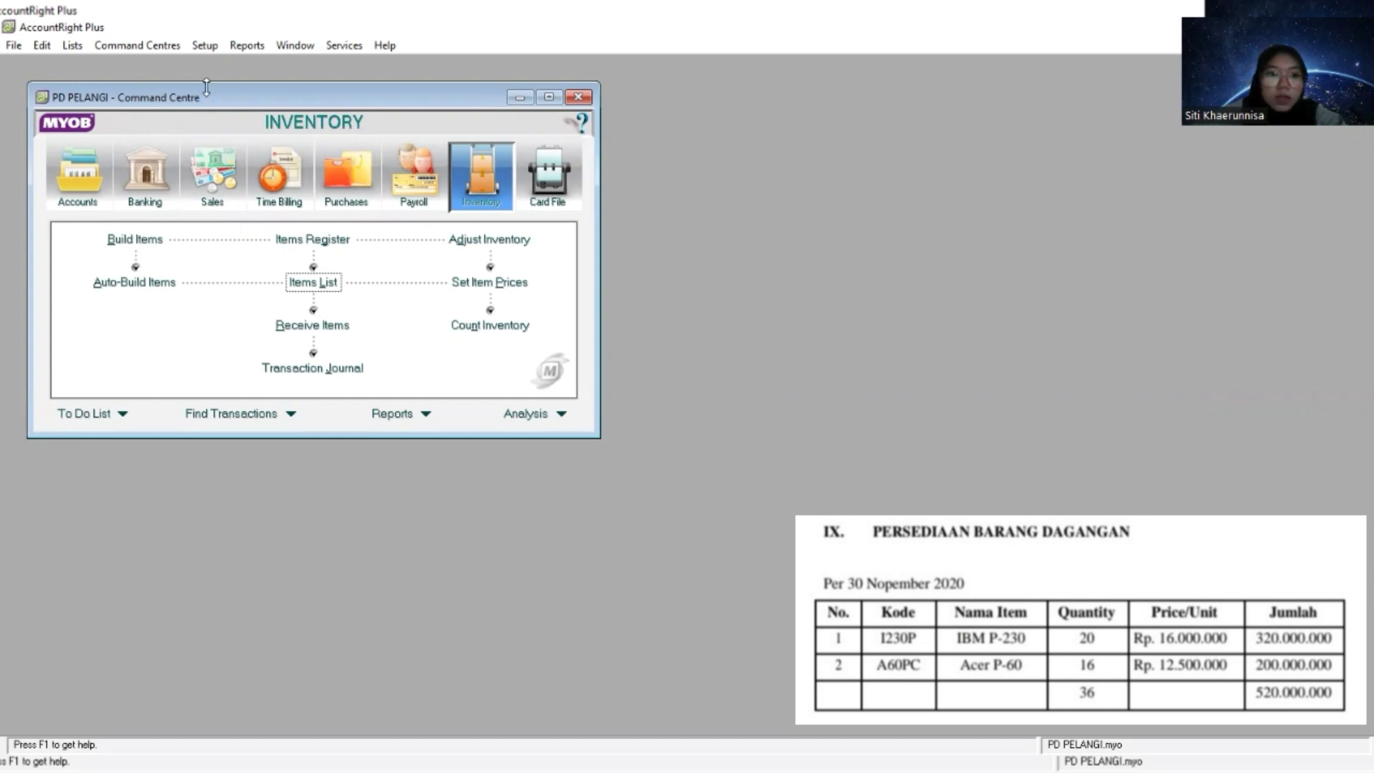
{"action": "left_click", "coordinate": [205, 46]}
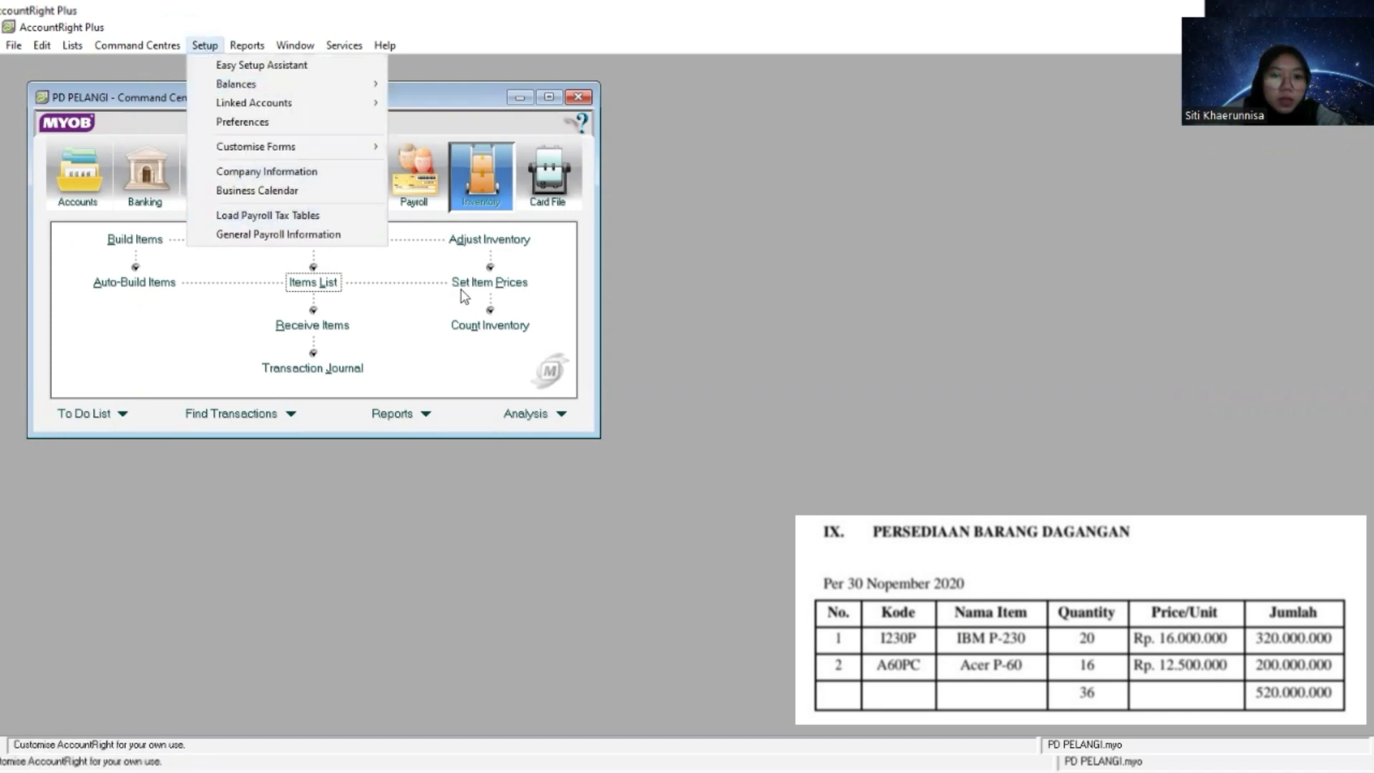
{"action": "left_click", "coordinate": [250, 328]}
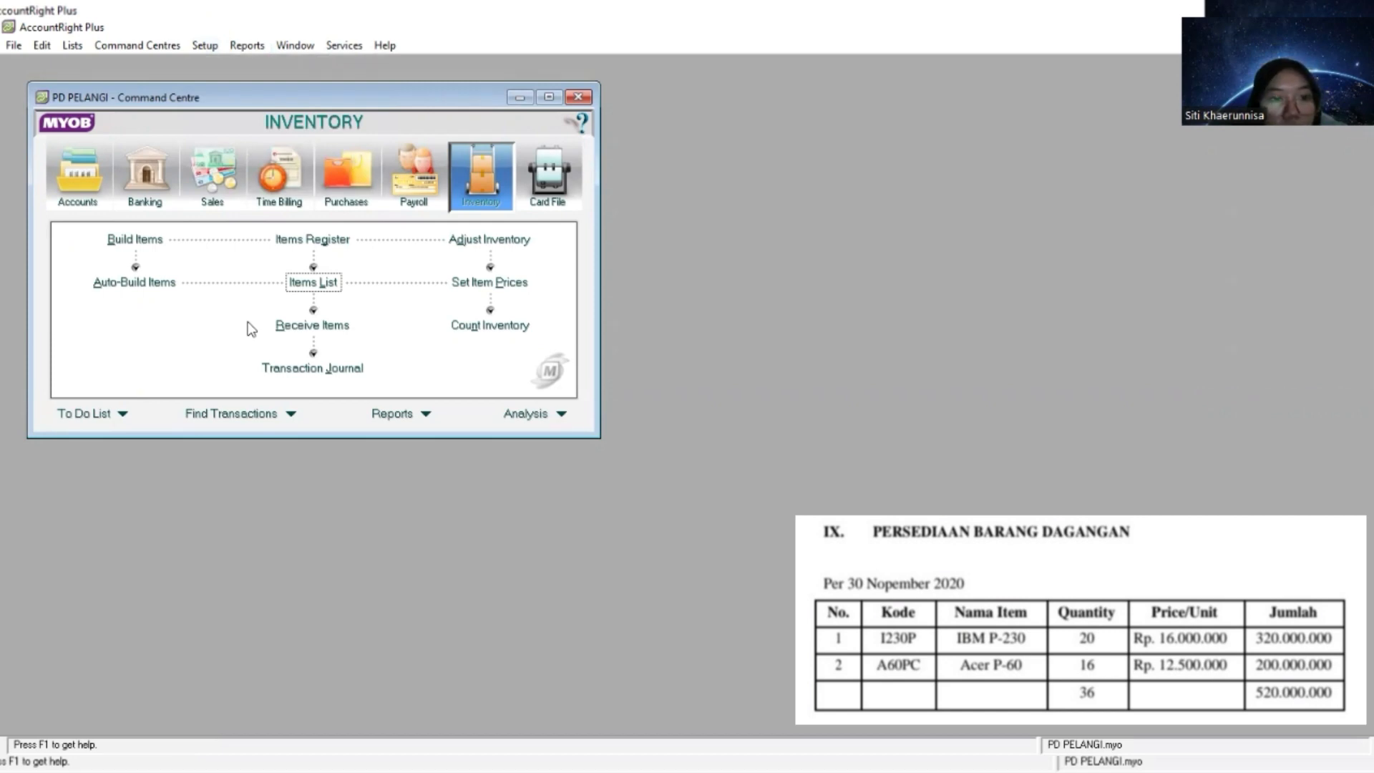
- Set the current price of the Acer P-60 item to 12.500.000 in Set Item Prices
{"action": "left_click", "coordinate": [496, 284]}
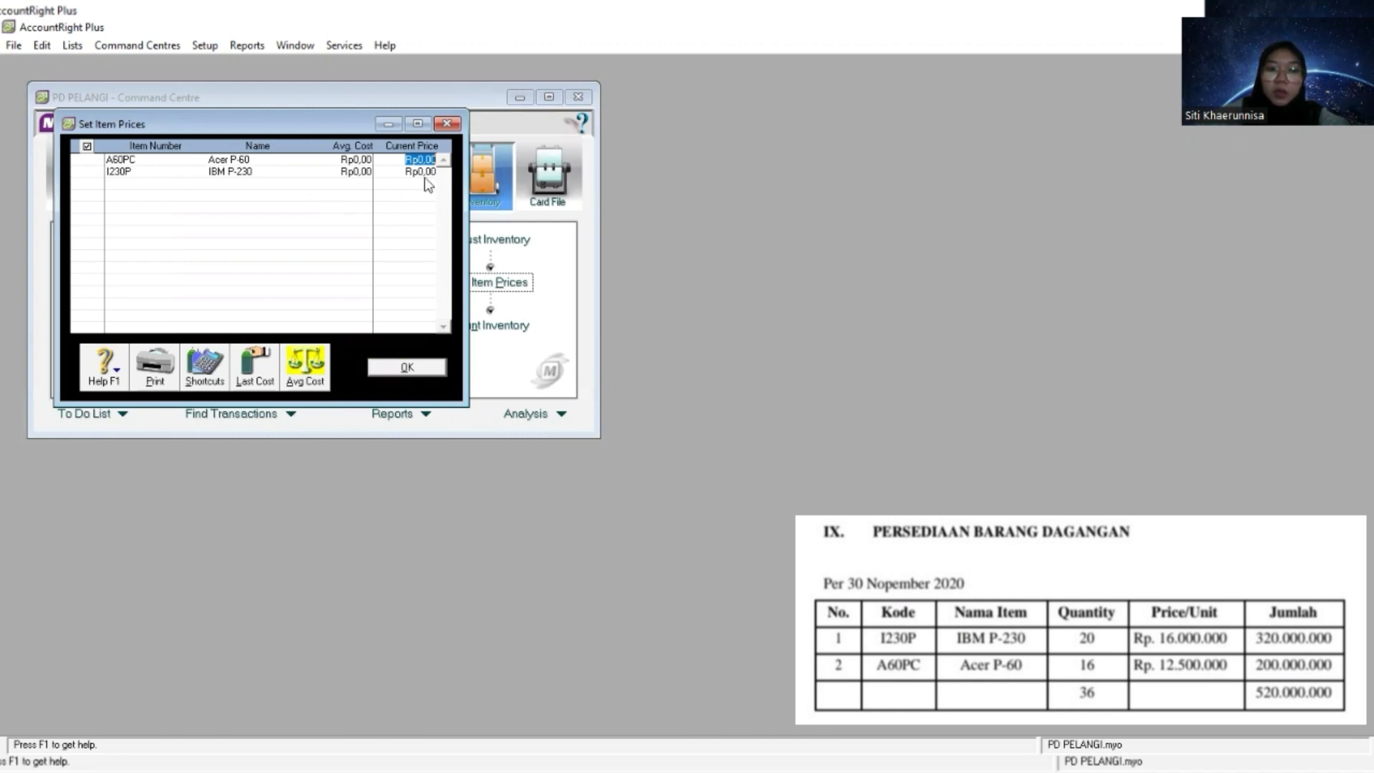
{"action": "key", "text": "alt+Tab"}
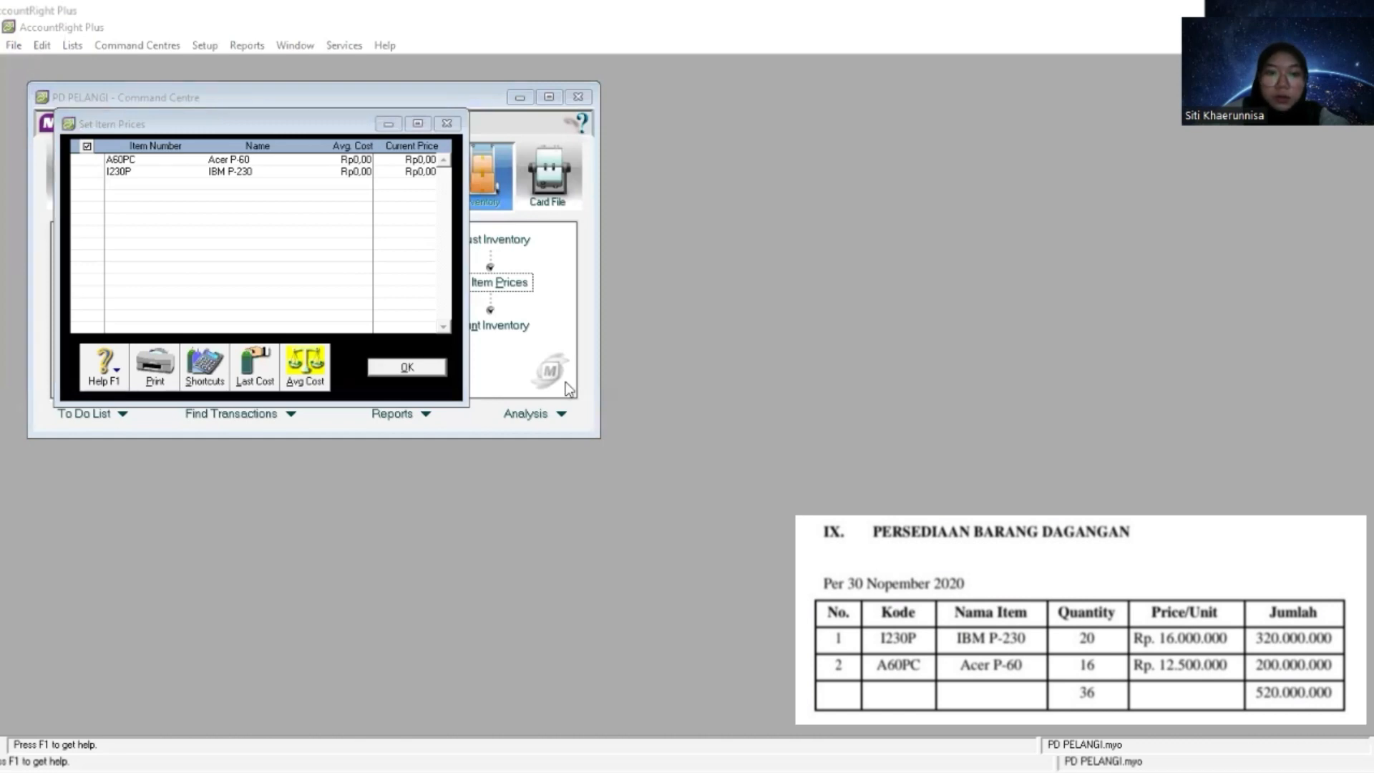
{"action": "left_click", "coordinate": [420, 160]}
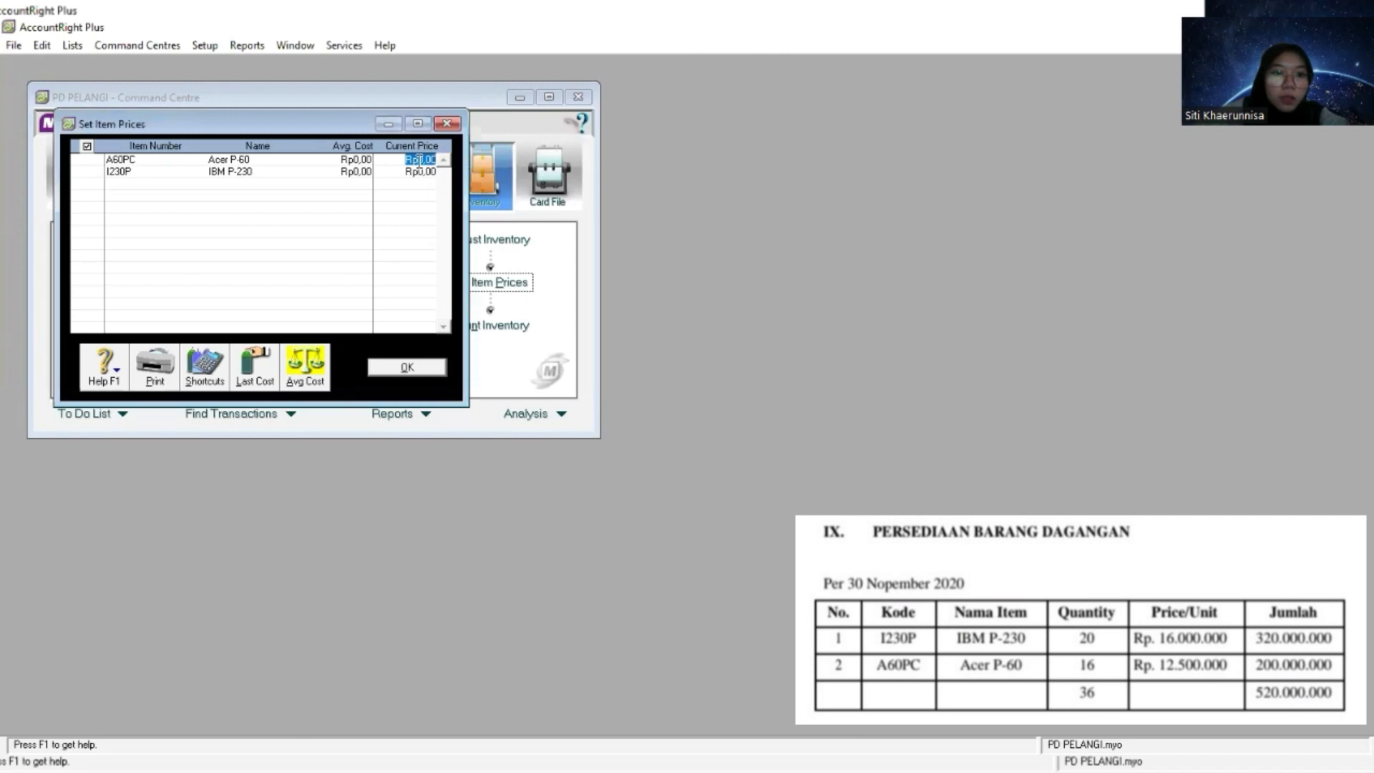
{"action": "right_click", "coordinate": [422, 161]}
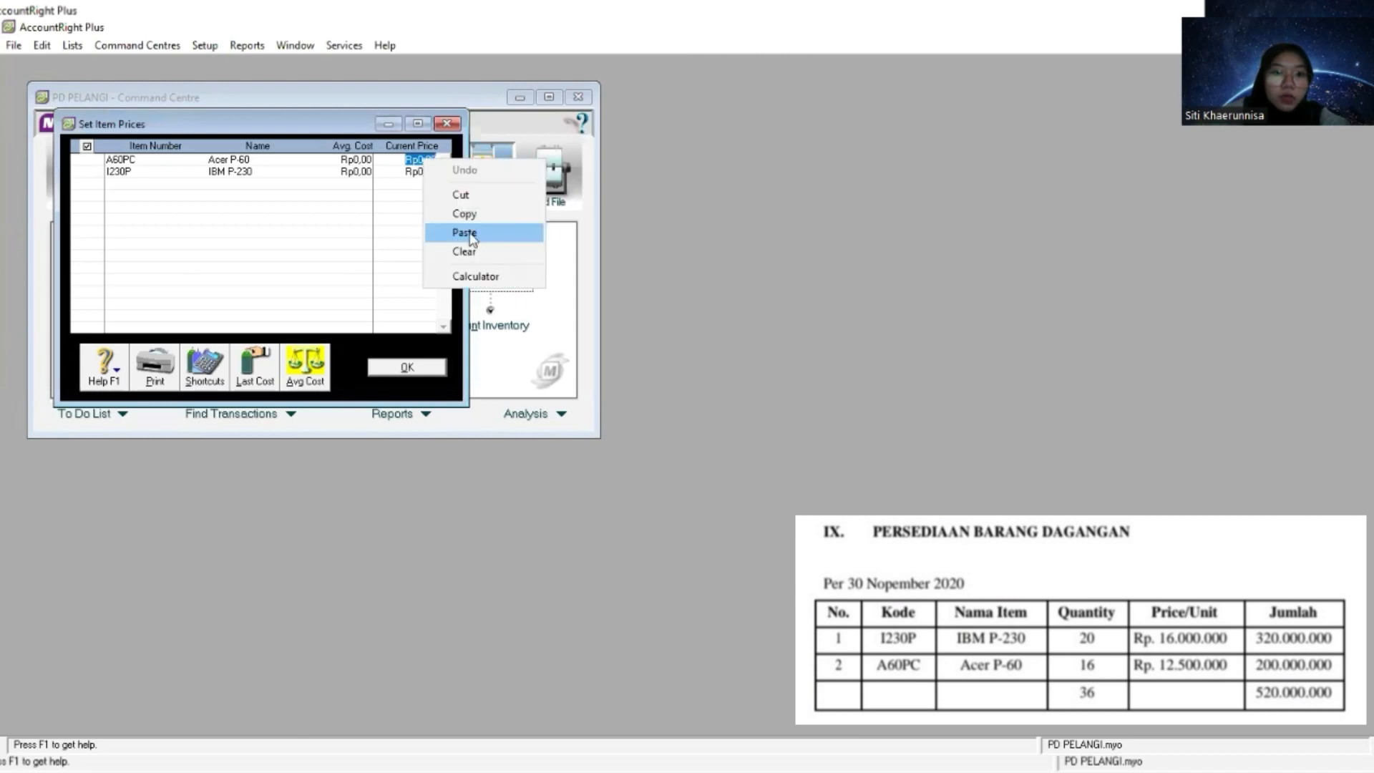
{"action": "left_click", "coordinate": [465, 232]}
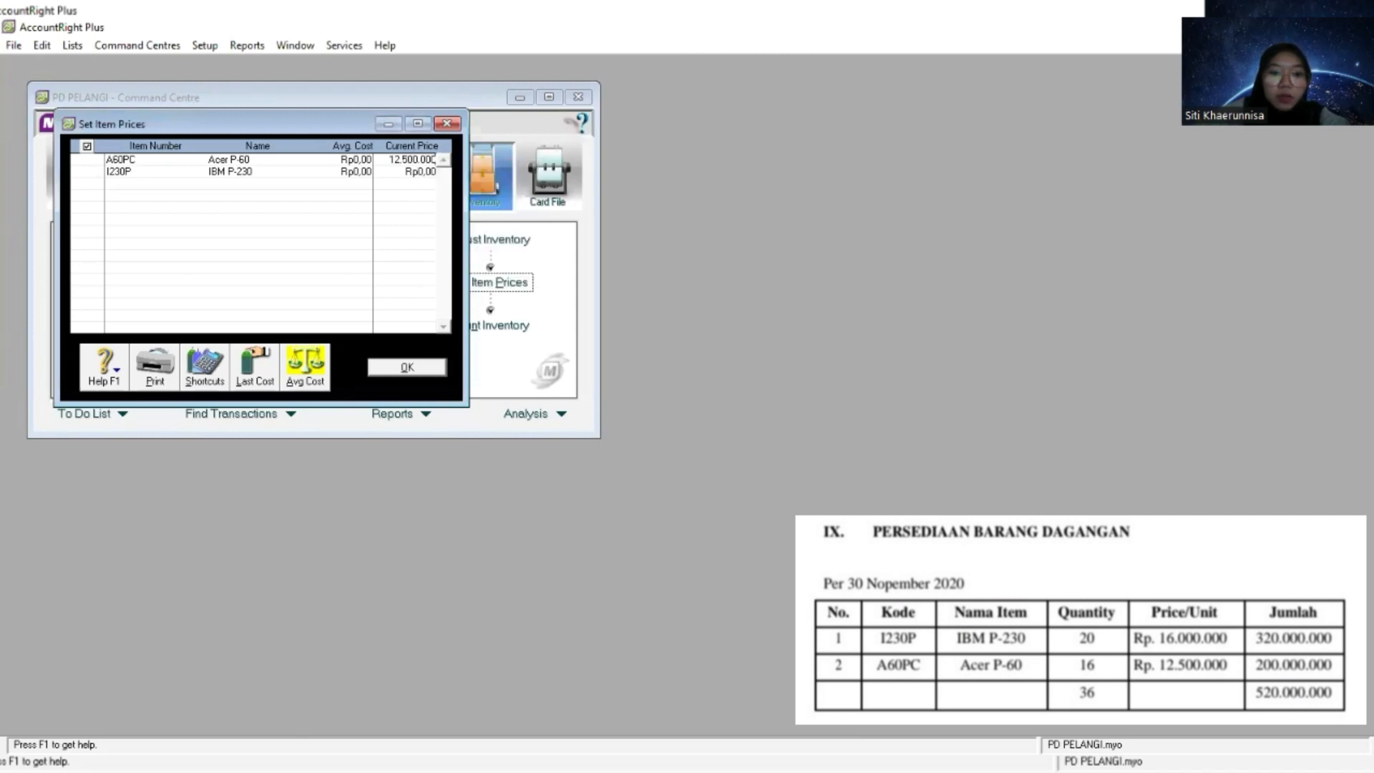
- Set the current price of the IBM P-230 item to 16.000.000 and save the item prices
{"action": "key", "text": "alt+Tab"}
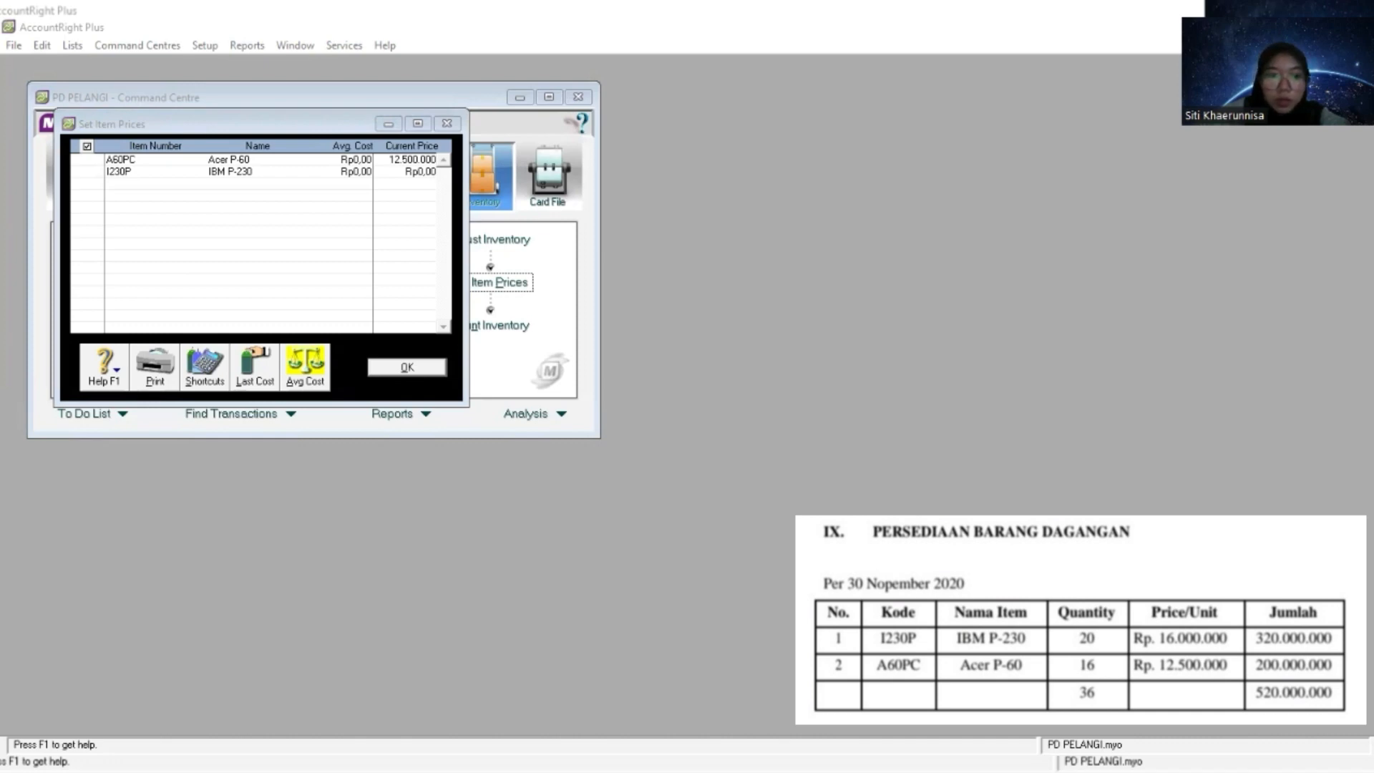
{"action": "left_click", "coordinate": [423, 172]}
{"action": "right_click", "coordinate": [423, 172]}
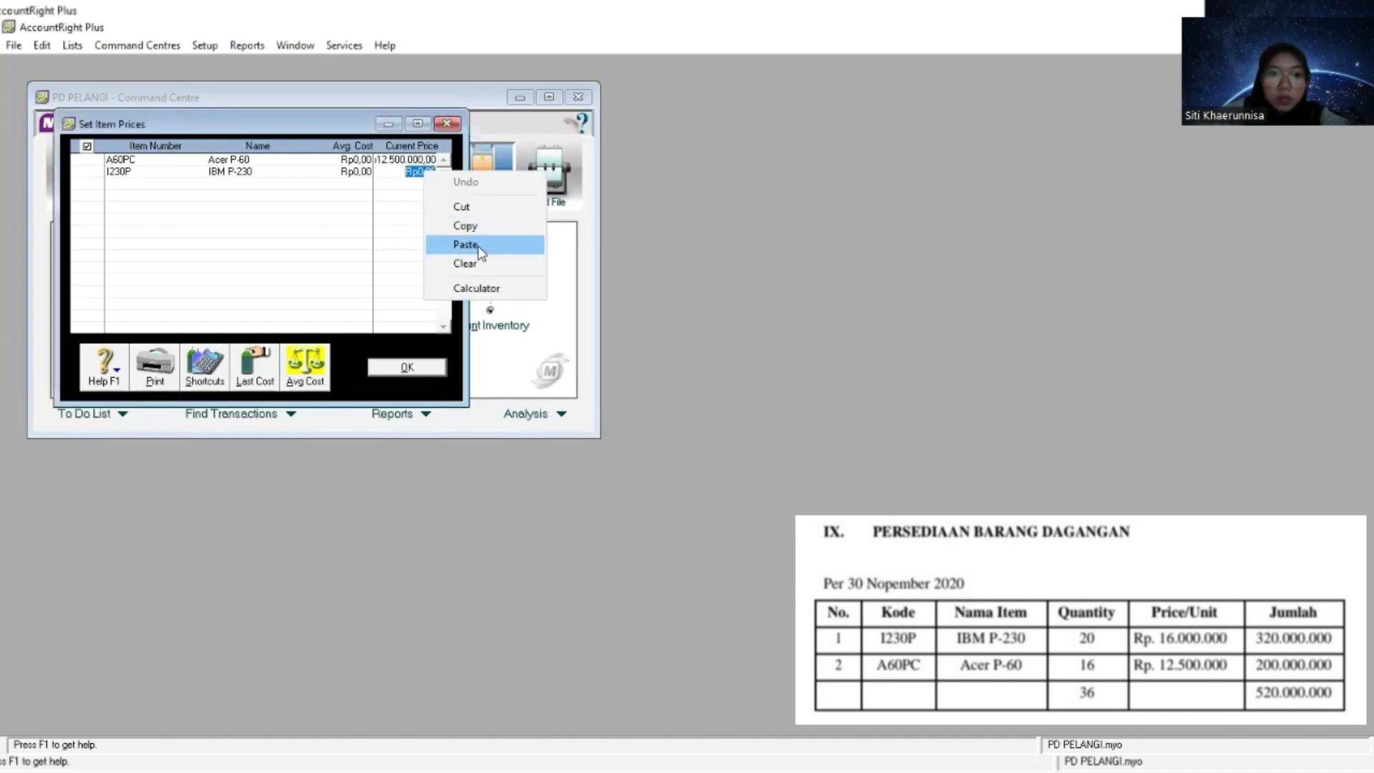
{"action": "left_click", "coordinate": [476, 249]}
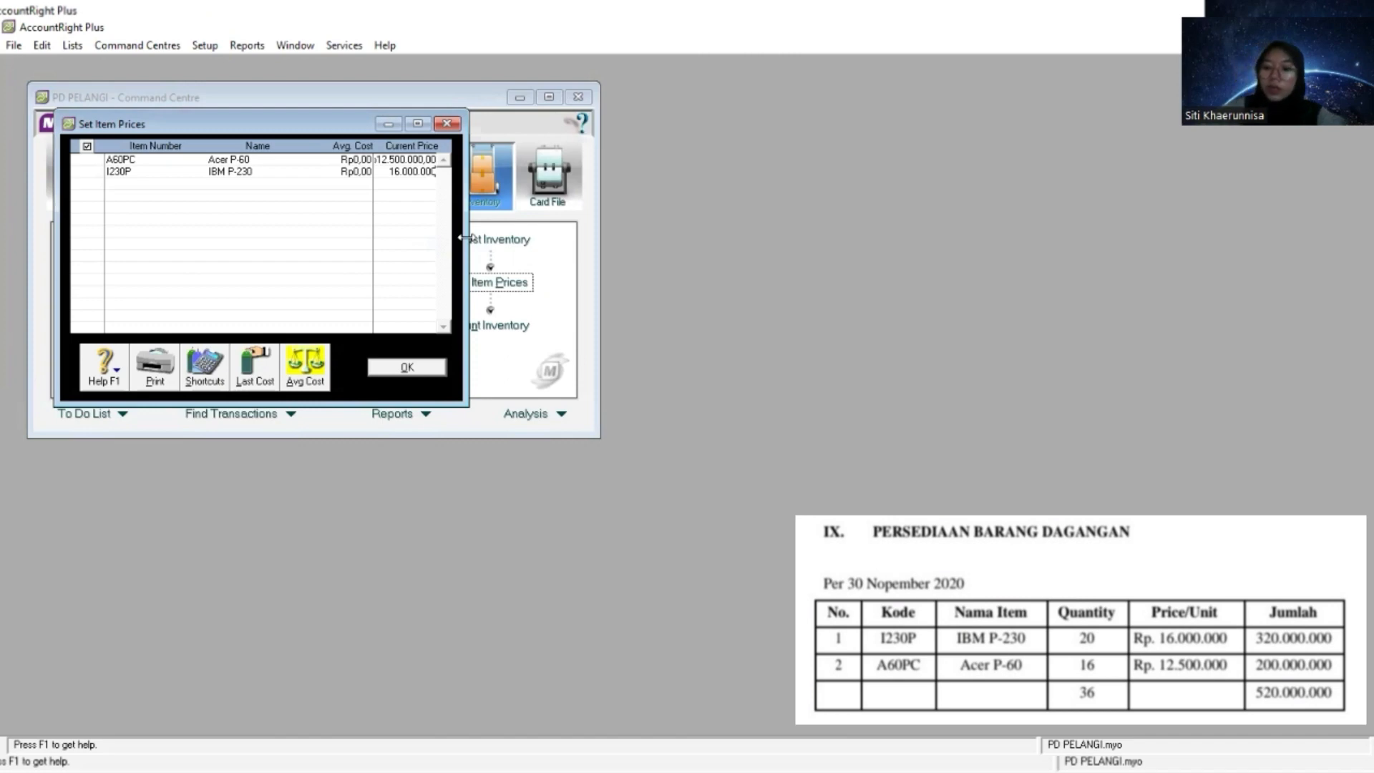
{"action": "left_click", "coordinate": [406, 162]}
{"action": "left_click", "coordinate": [410, 172]}
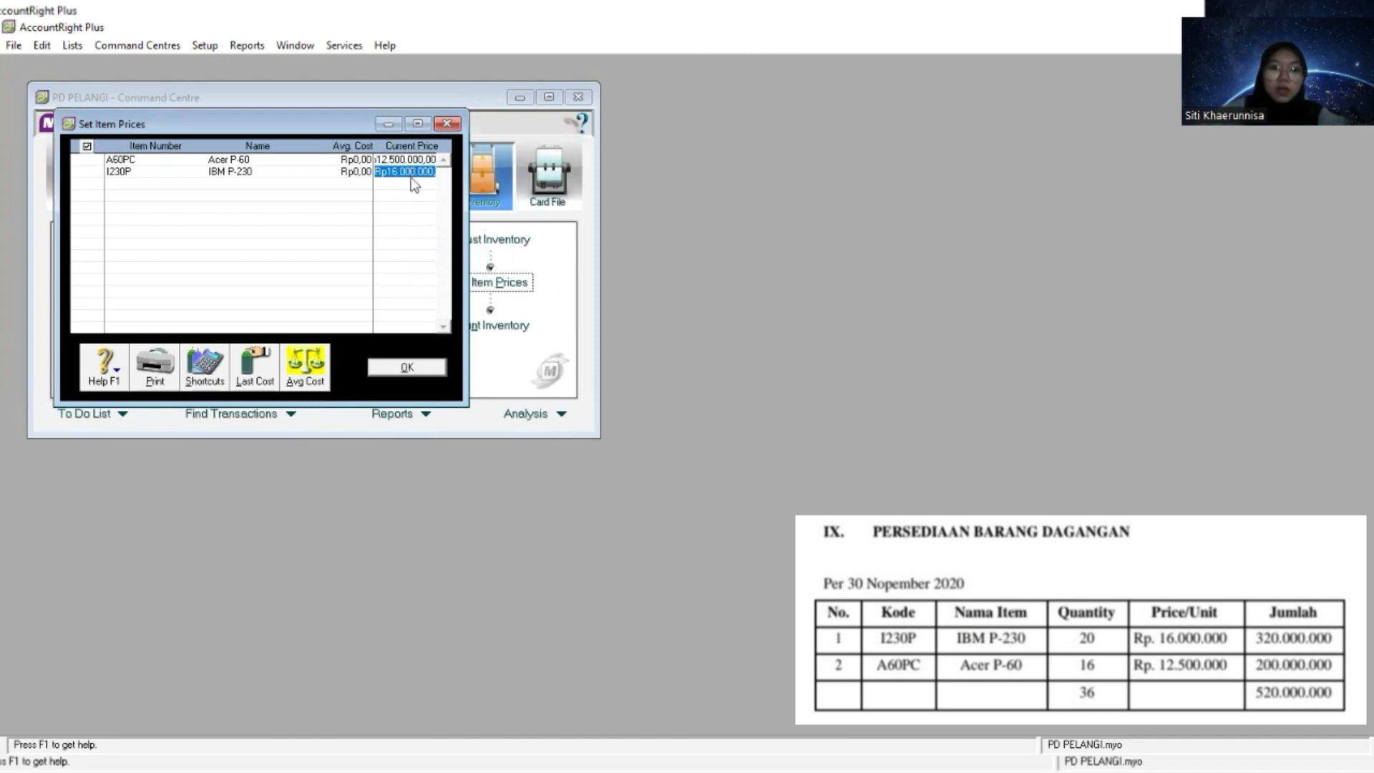
{"action": "left_click", "coordinate": [308, 370]}
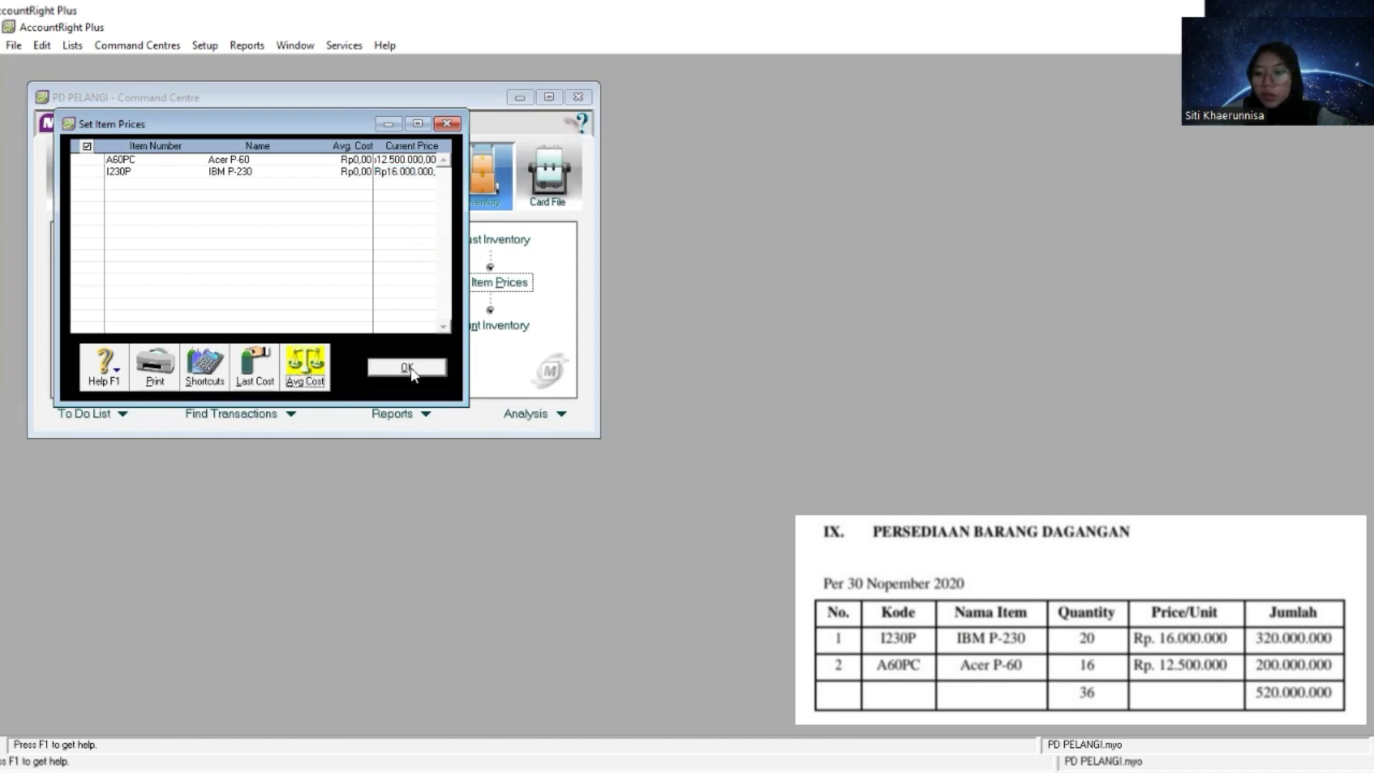
{"action": "left_click", "coordinate": [407, 368]}
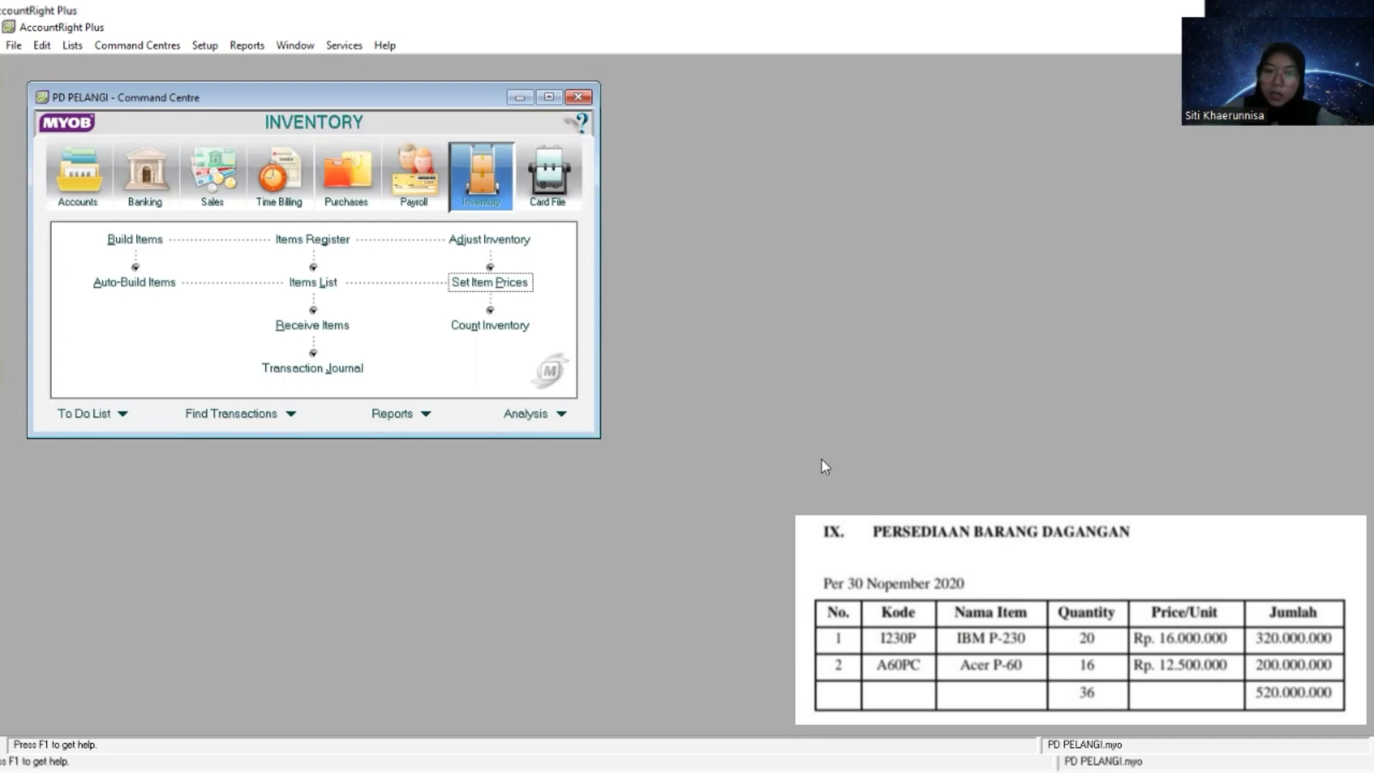
- Enter a counted quantity of 16 for the Acer P-60 item in Count Inventory
{"action": "left_click", "coordinate": [511, 328]}
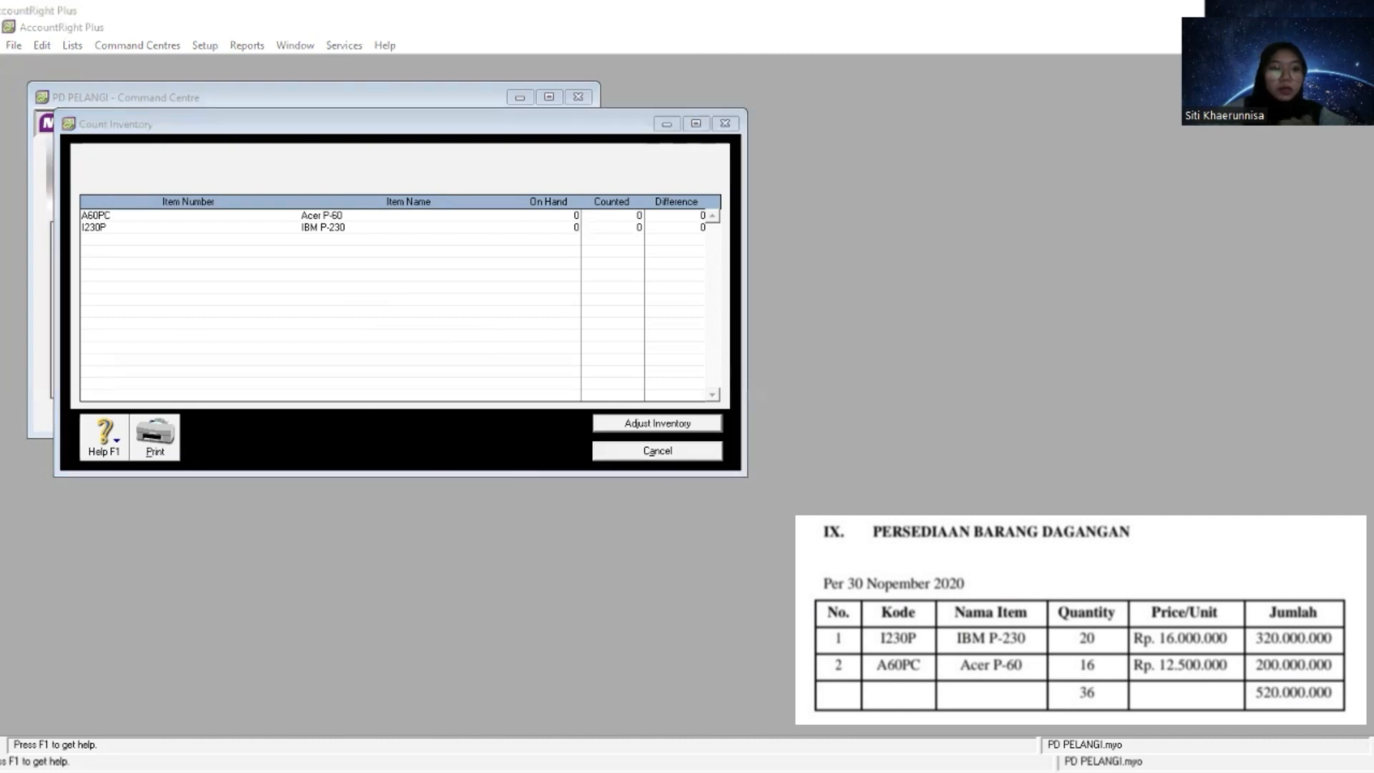
{"action": "left_click", "coordinate": [630, 215]}
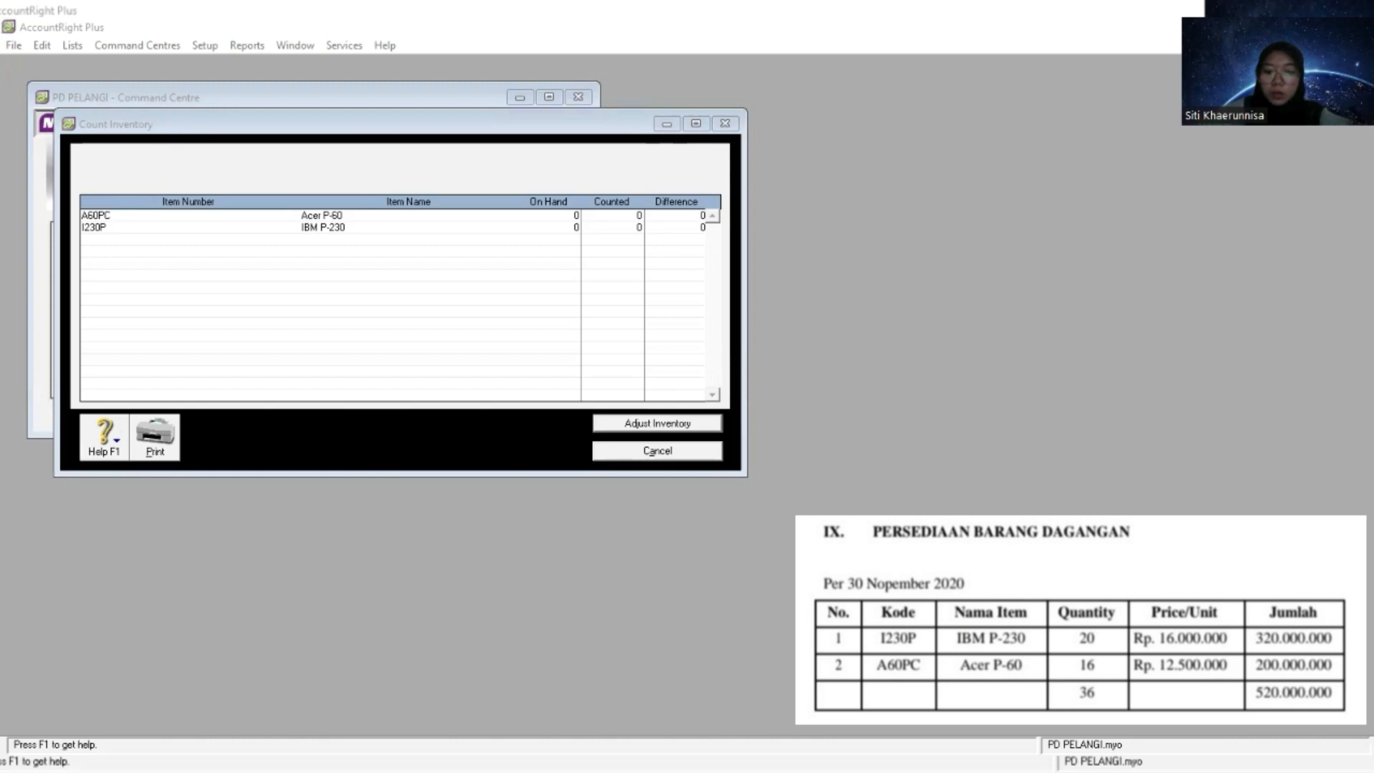
{"action": "left_click", "coordinate": [630, 216]}
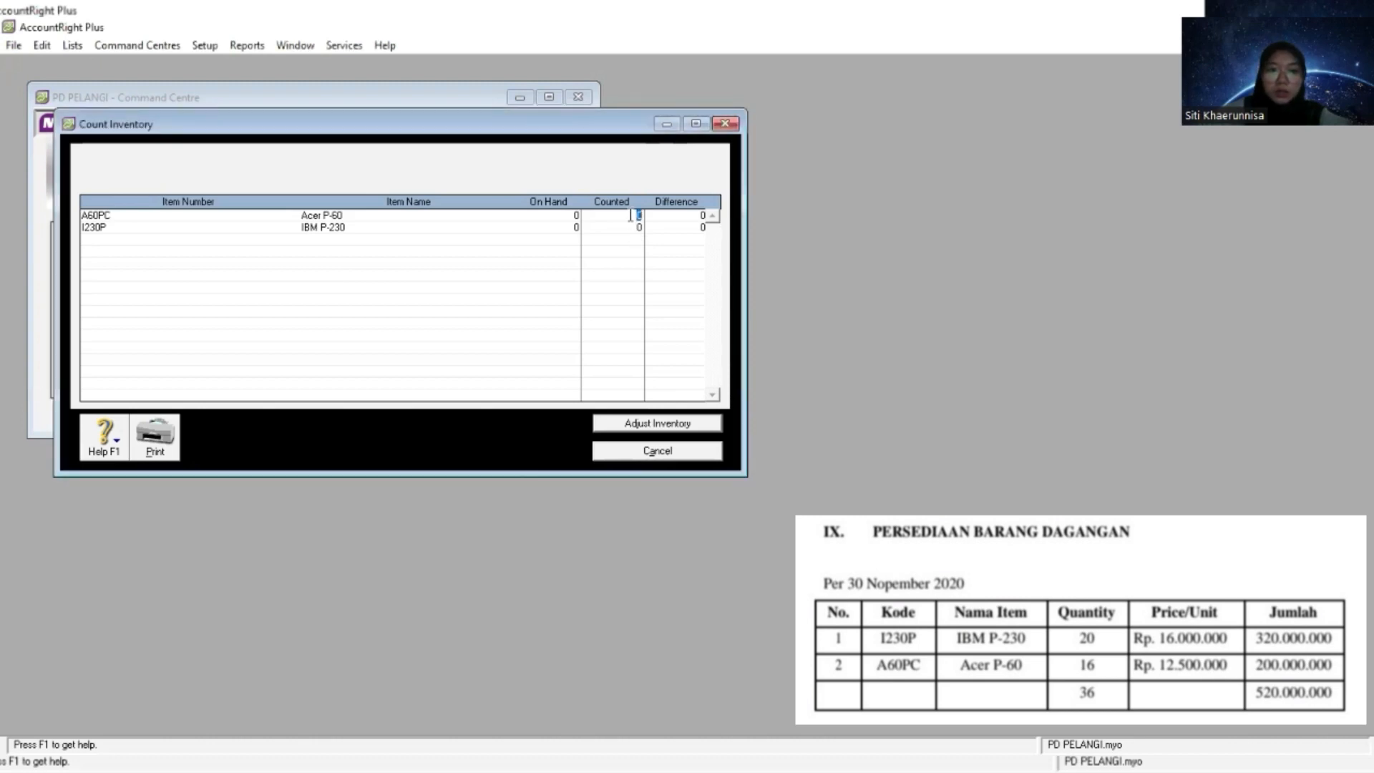
{"action": "right_click", "coordinate": [630, 215]}
{"action": "left_click", "coordinate": [673, 286]}
{"action": "left_click", "coordinate": [593, 694]}
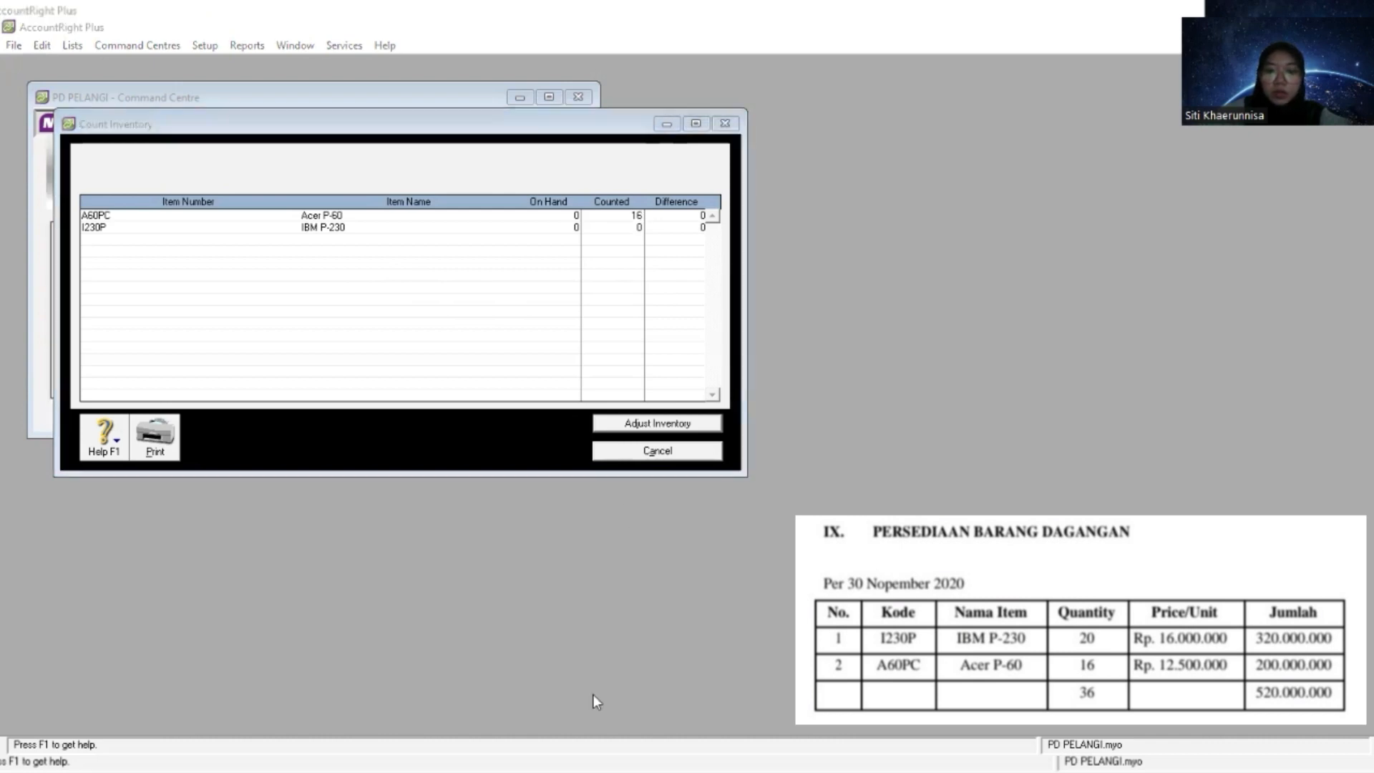
- Enter a counted quantity of 20 for the IBM P-230 item
{"action": "left_click", "coordinate": [632, 228]}
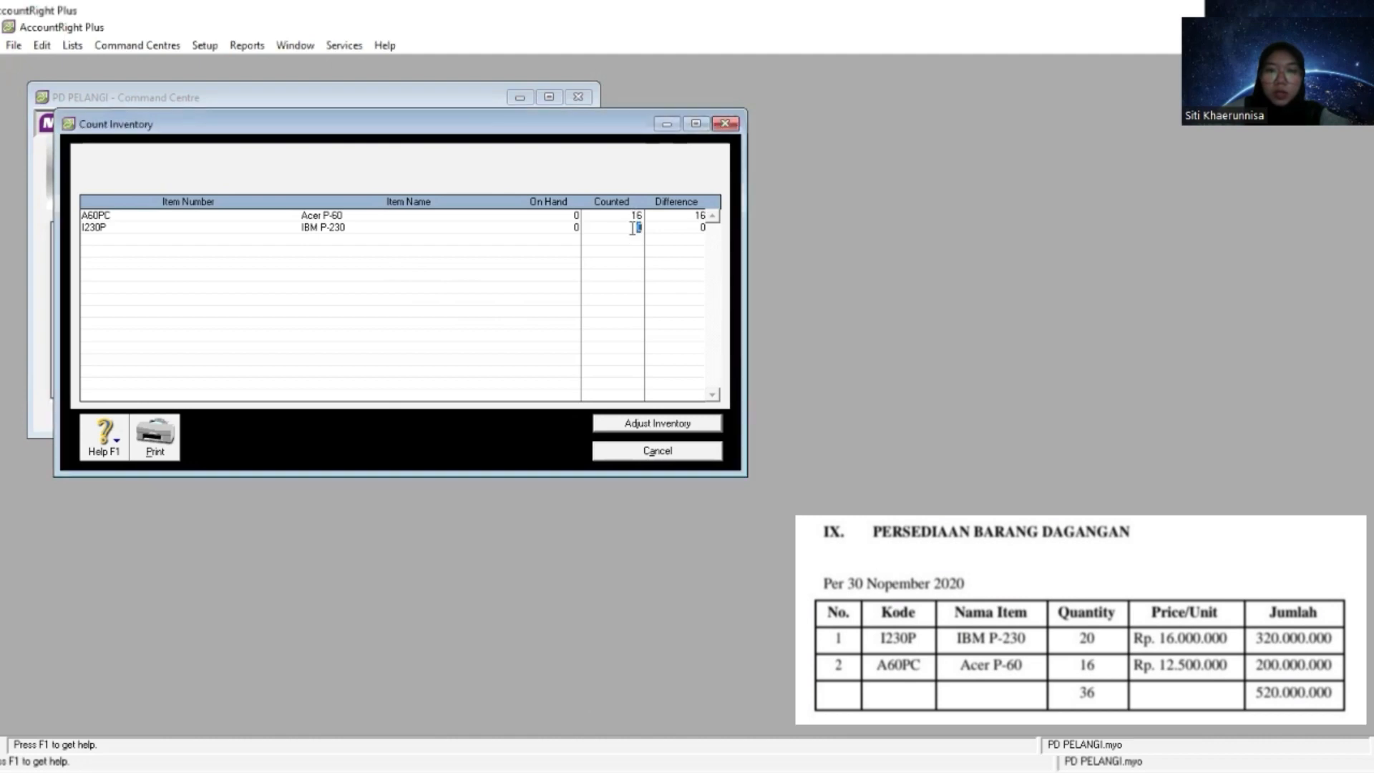
{"action": "right_click", "coordinate": [632, 228]}
{"action": "left_click", "coordinate": [676, 304]}
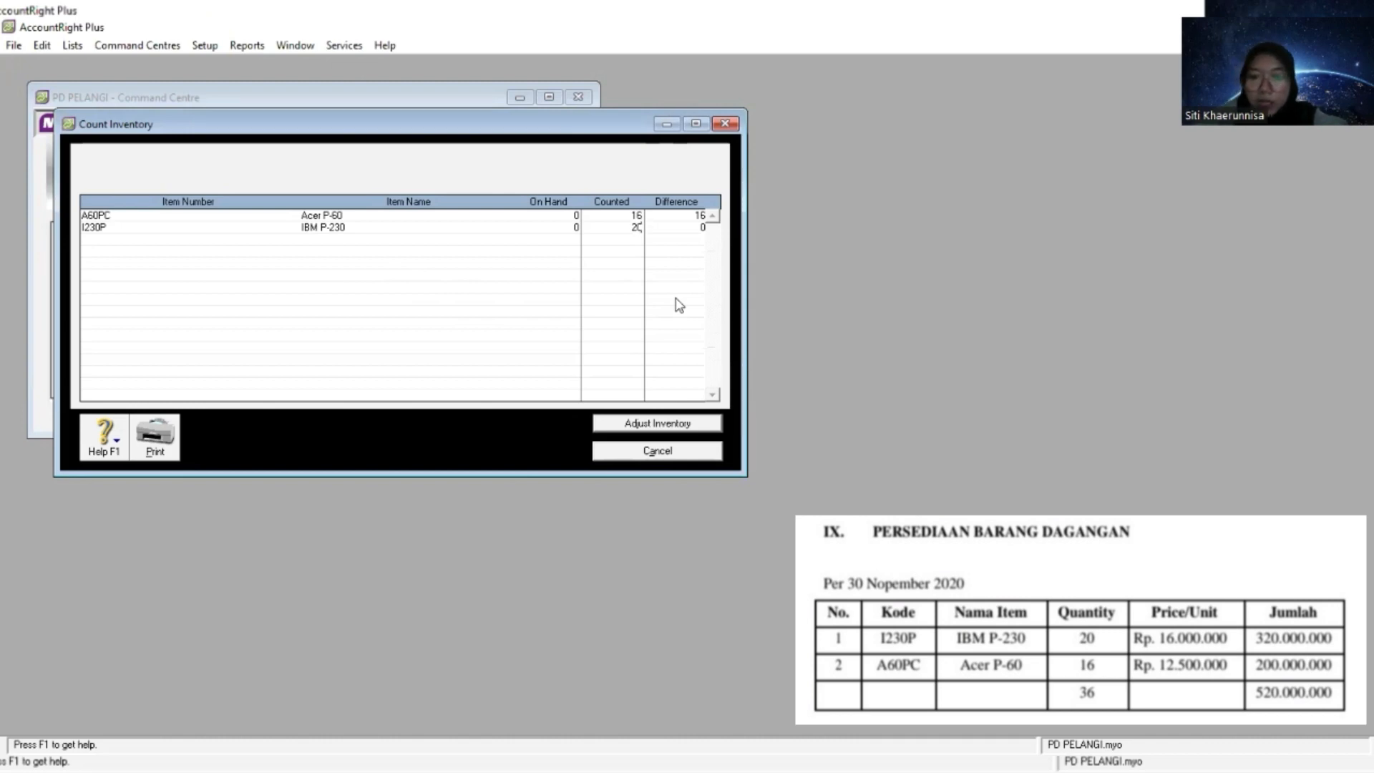
- Start the inventory adjustment from the count as opening balances, with 1-1500 Merchandise Inventory as the default adjustment account
{"action": "left_click", "coordinate": [678, 423]}
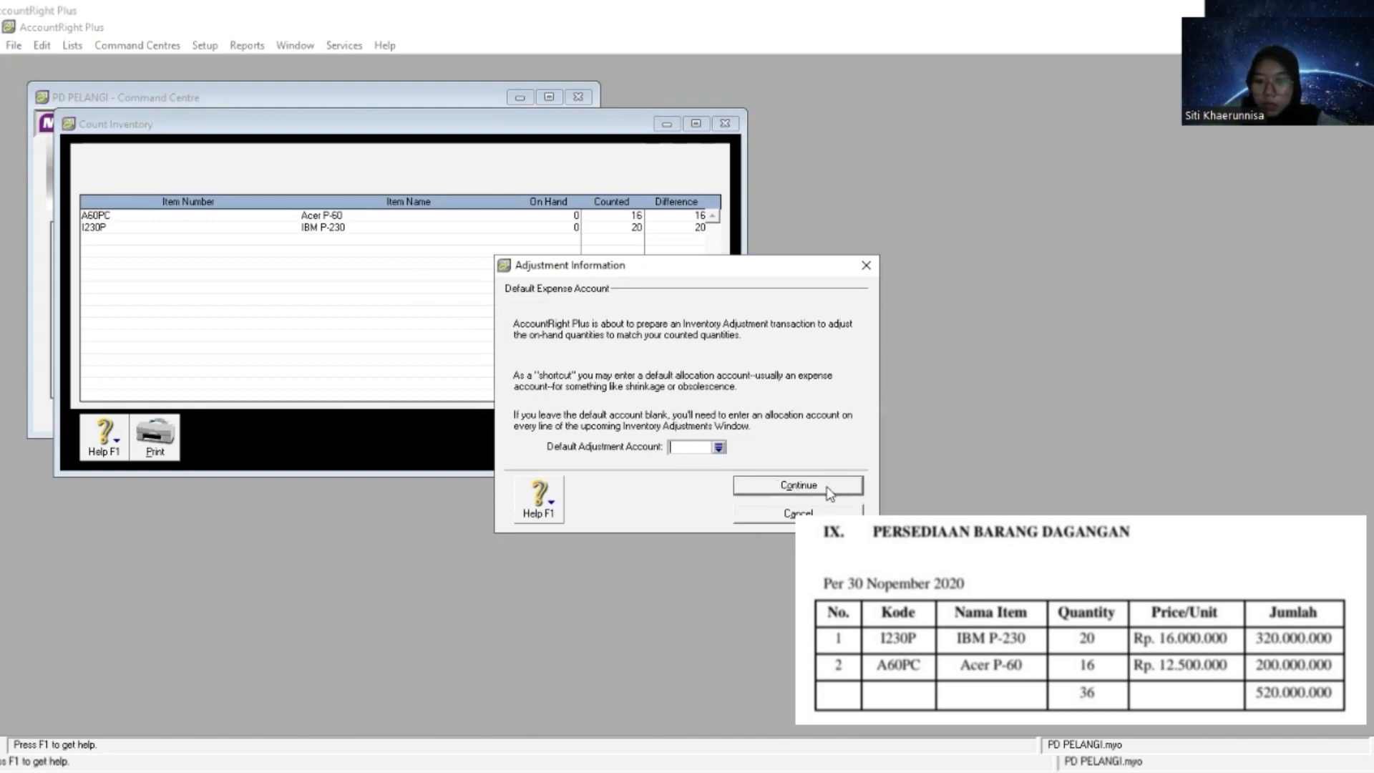
{"action": "left_click", "coordinate": [719, 448]}
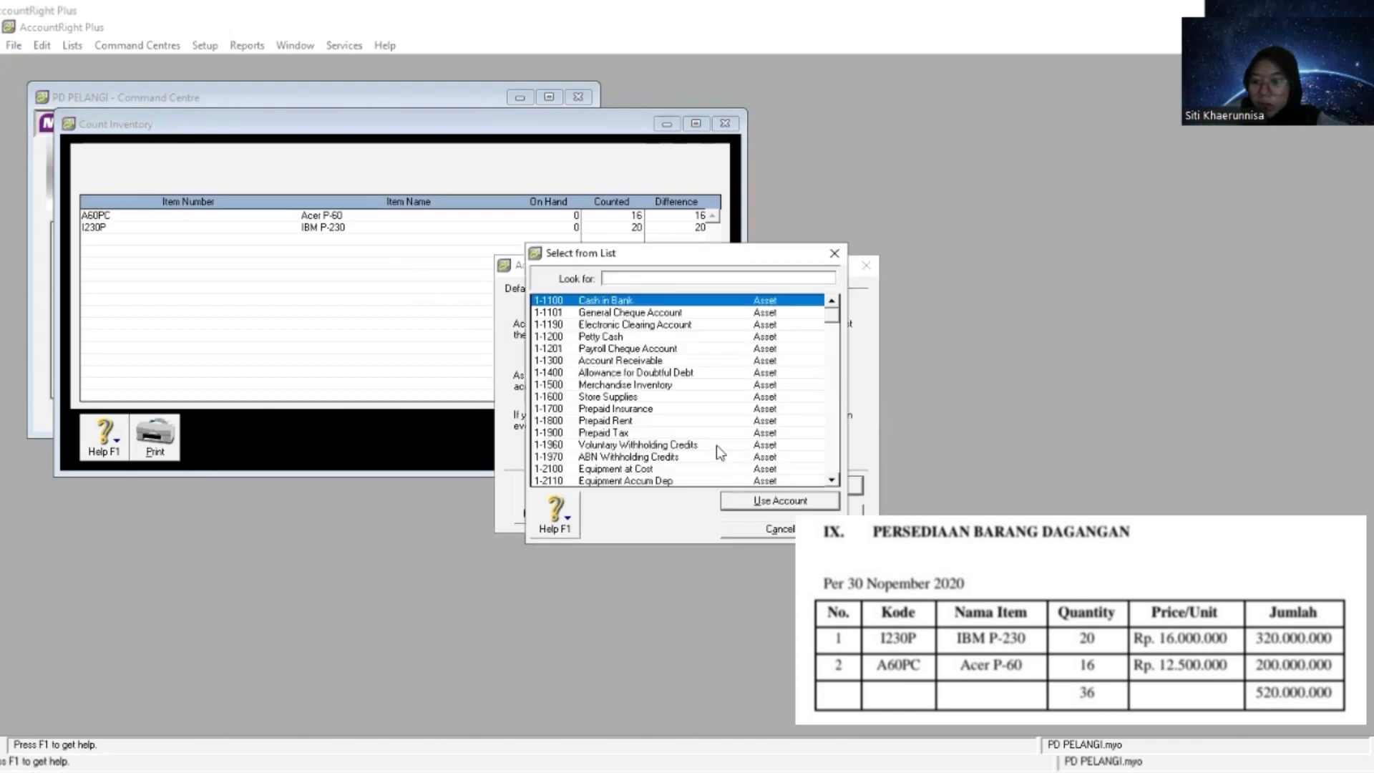
{"action": "double_click", "coordinate": [646, 387]}
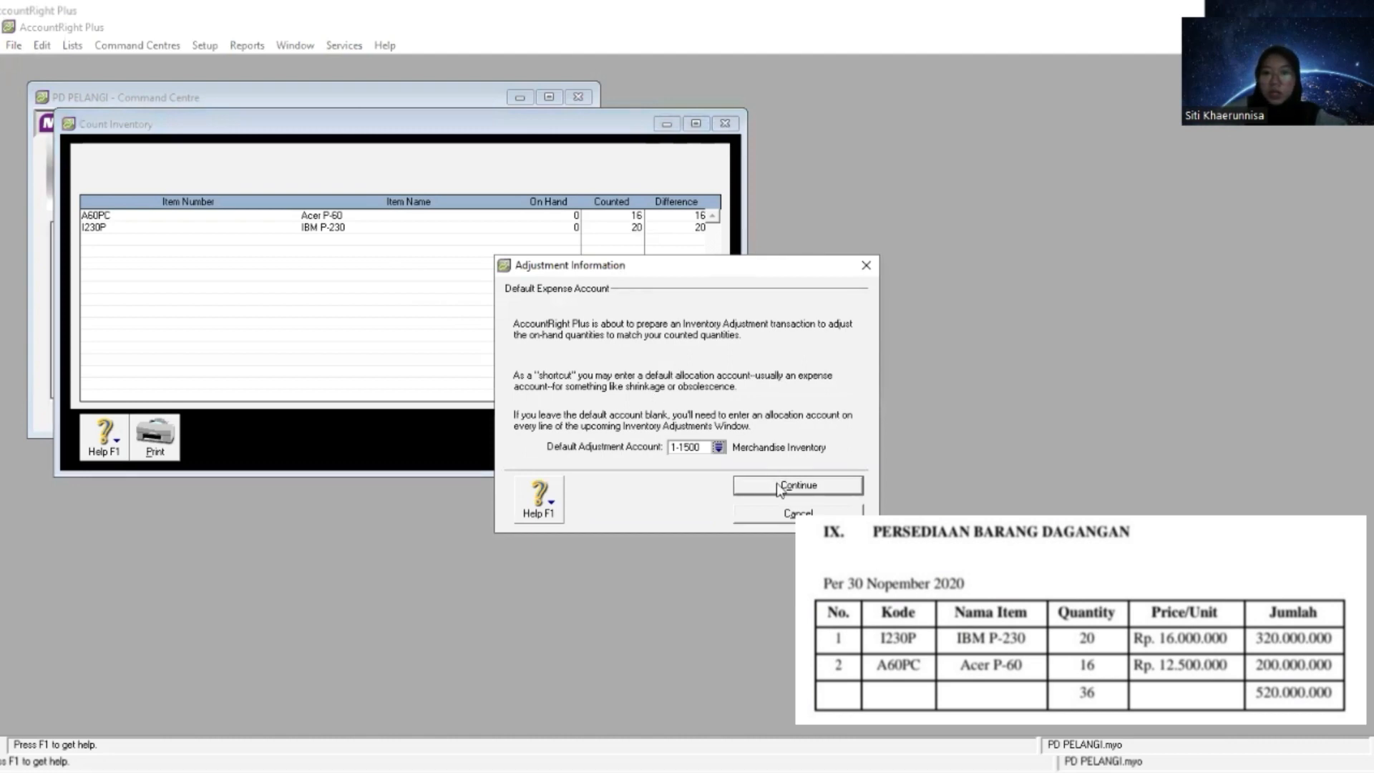
{"action": "left_click", "coordinate": [780, 489]}
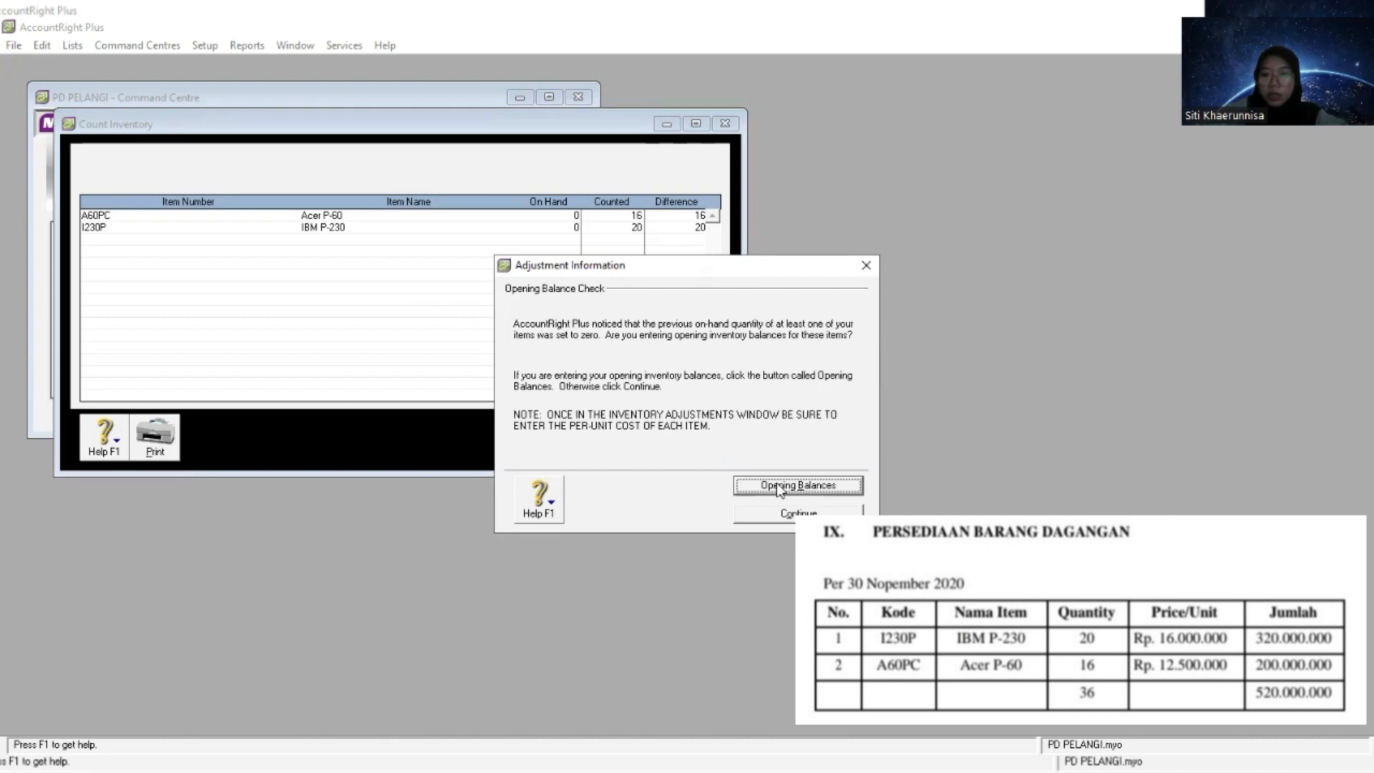
{"action": "left_click", "coordinate": [779, 489]}
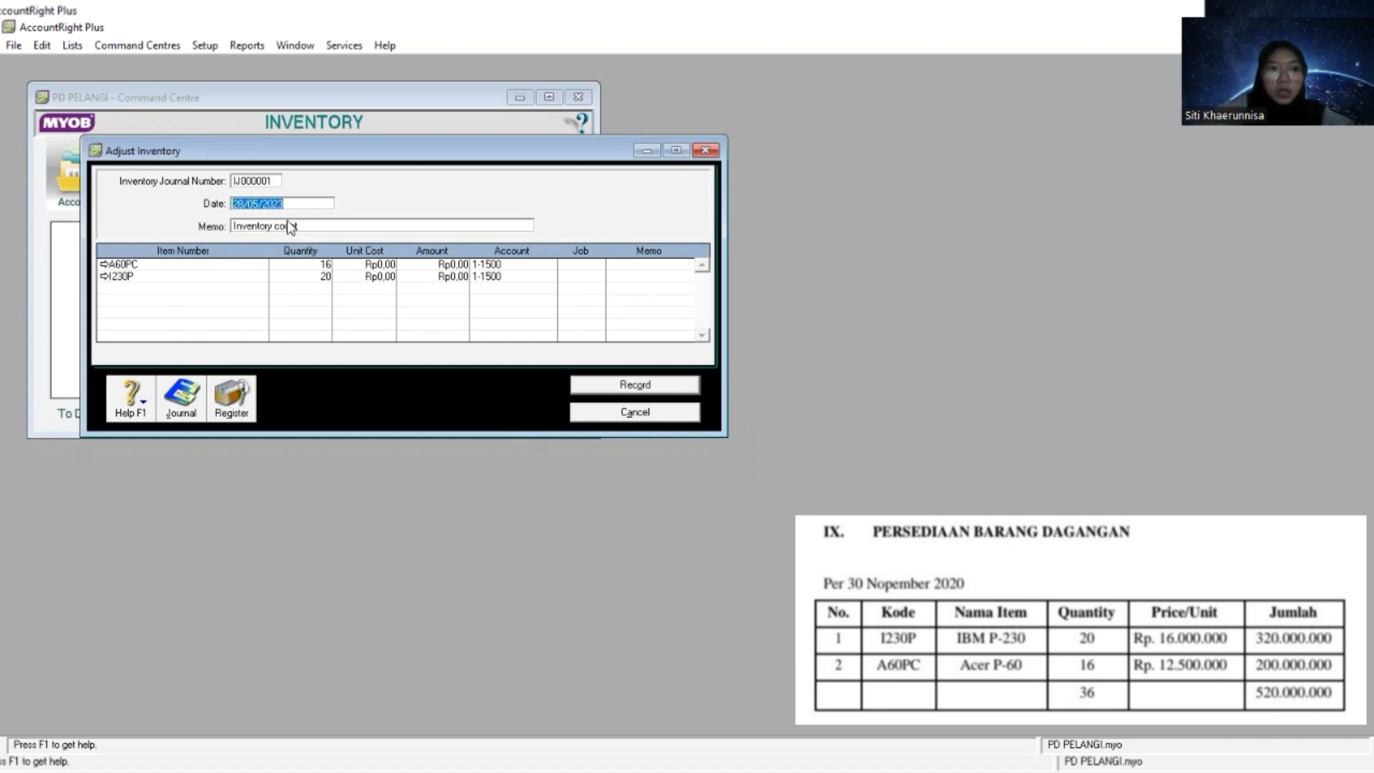
- Set the inventory adjustment date to 1/12/2020
{"action": "type", "text": "1"}
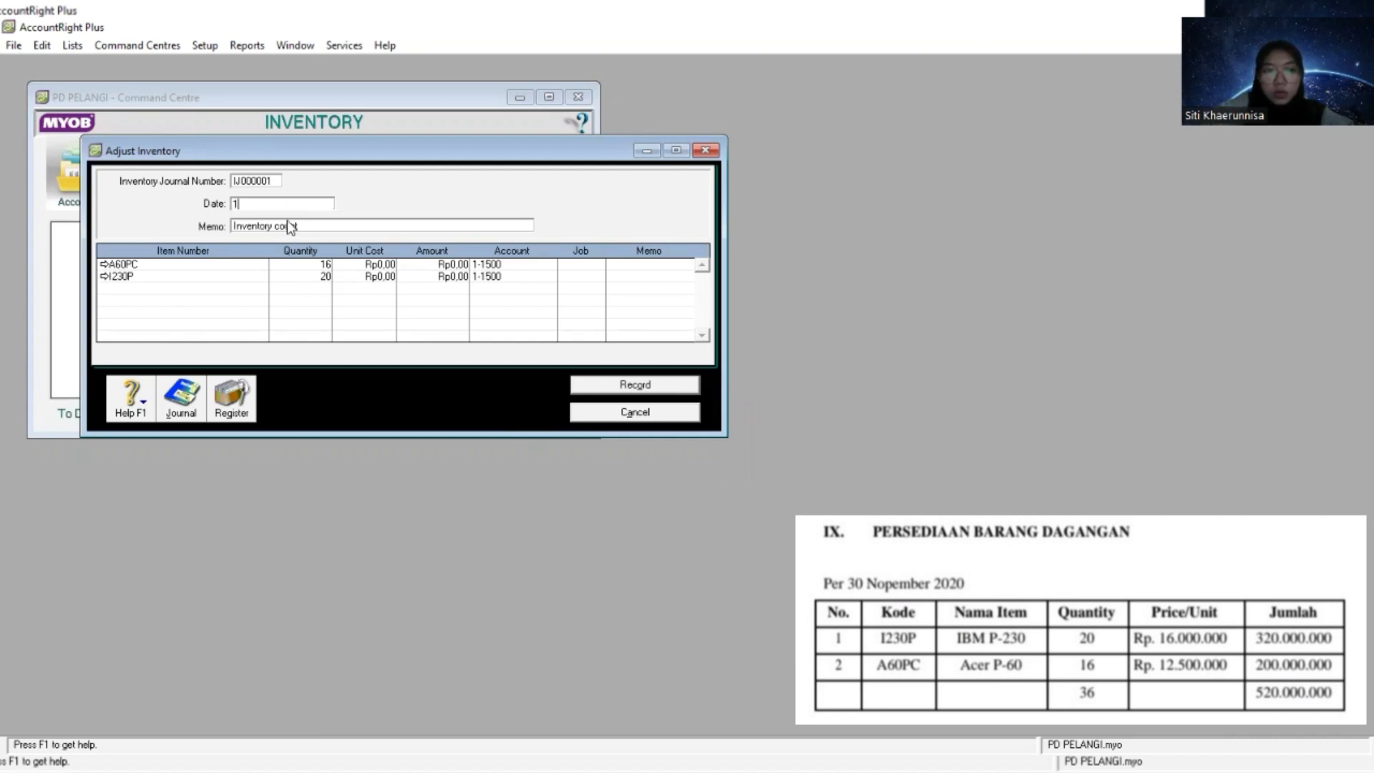
{"action": "type", "text": "/1"}
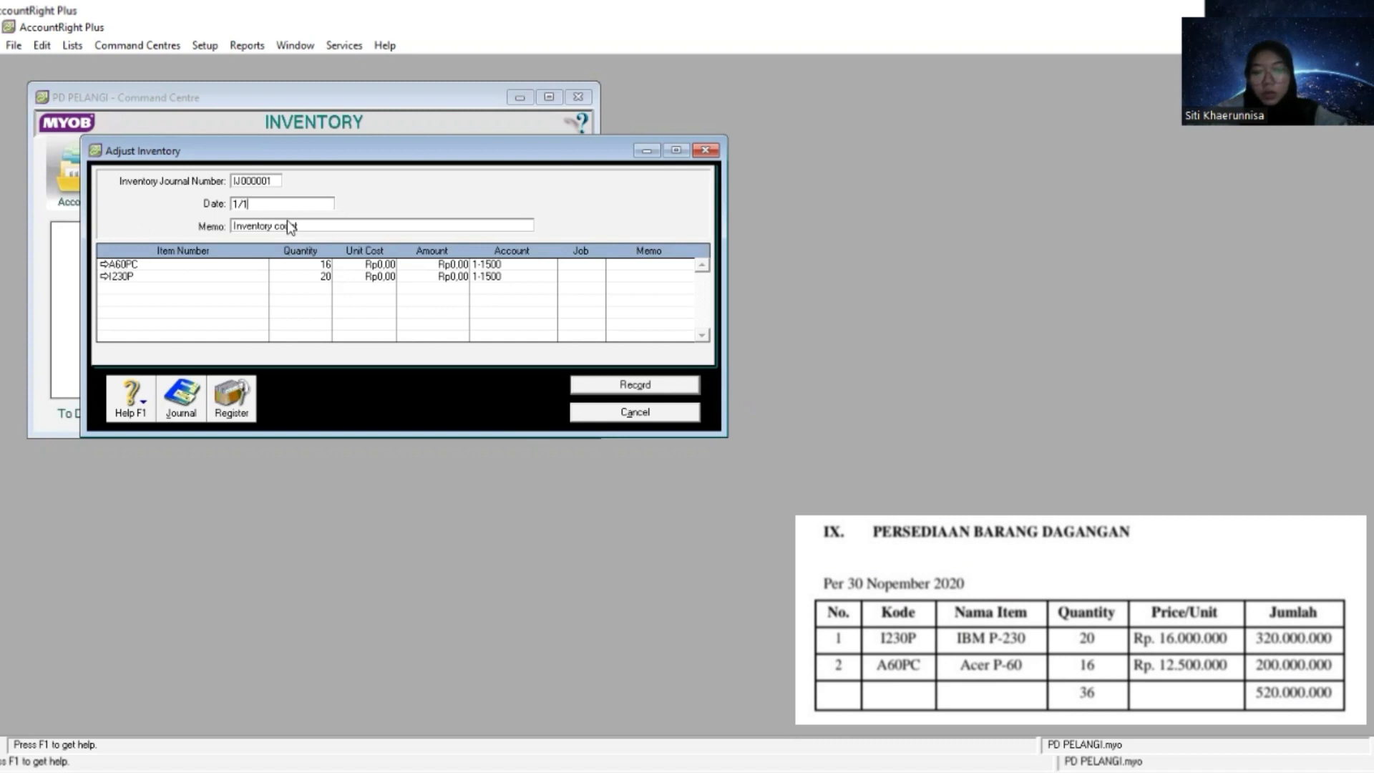
{"action": "type", "text": "2/2020"}
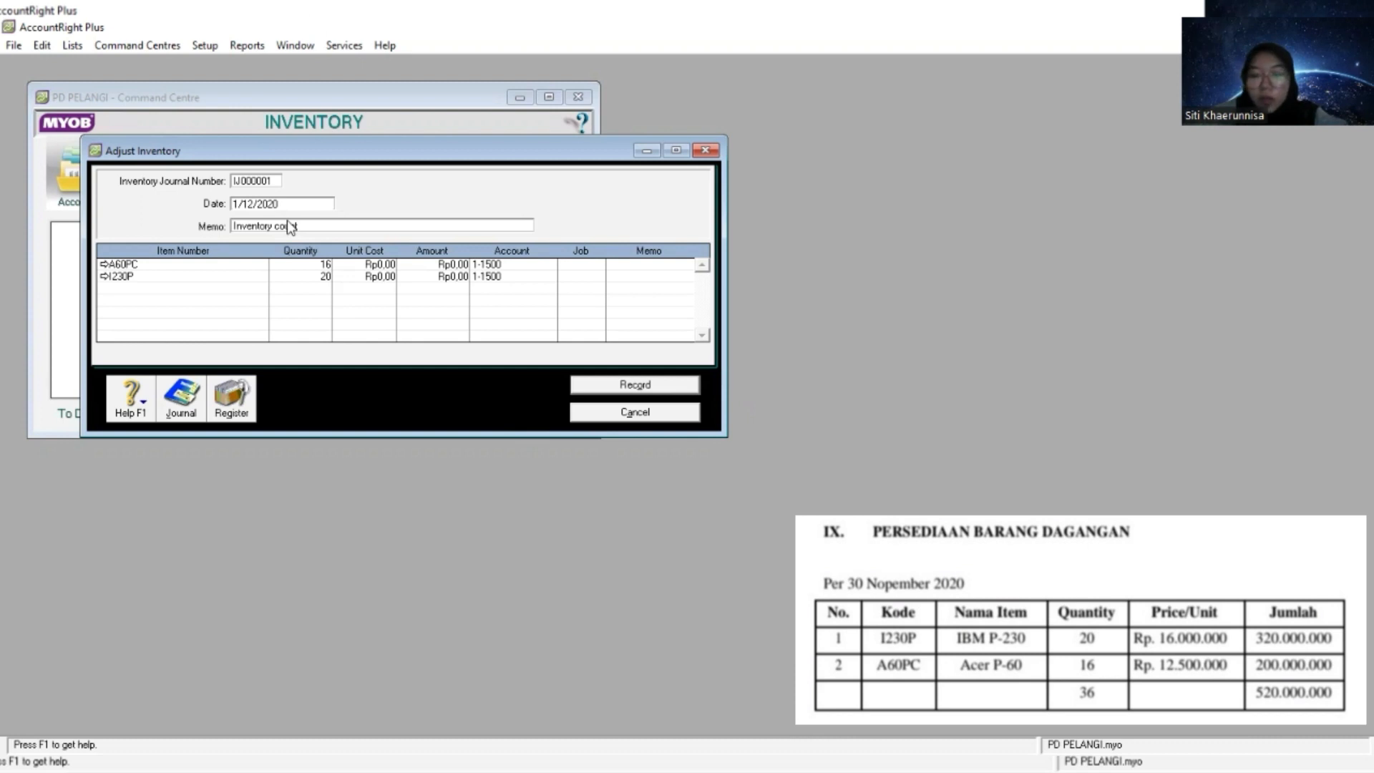
{"action": "key", "text": "Tab"}
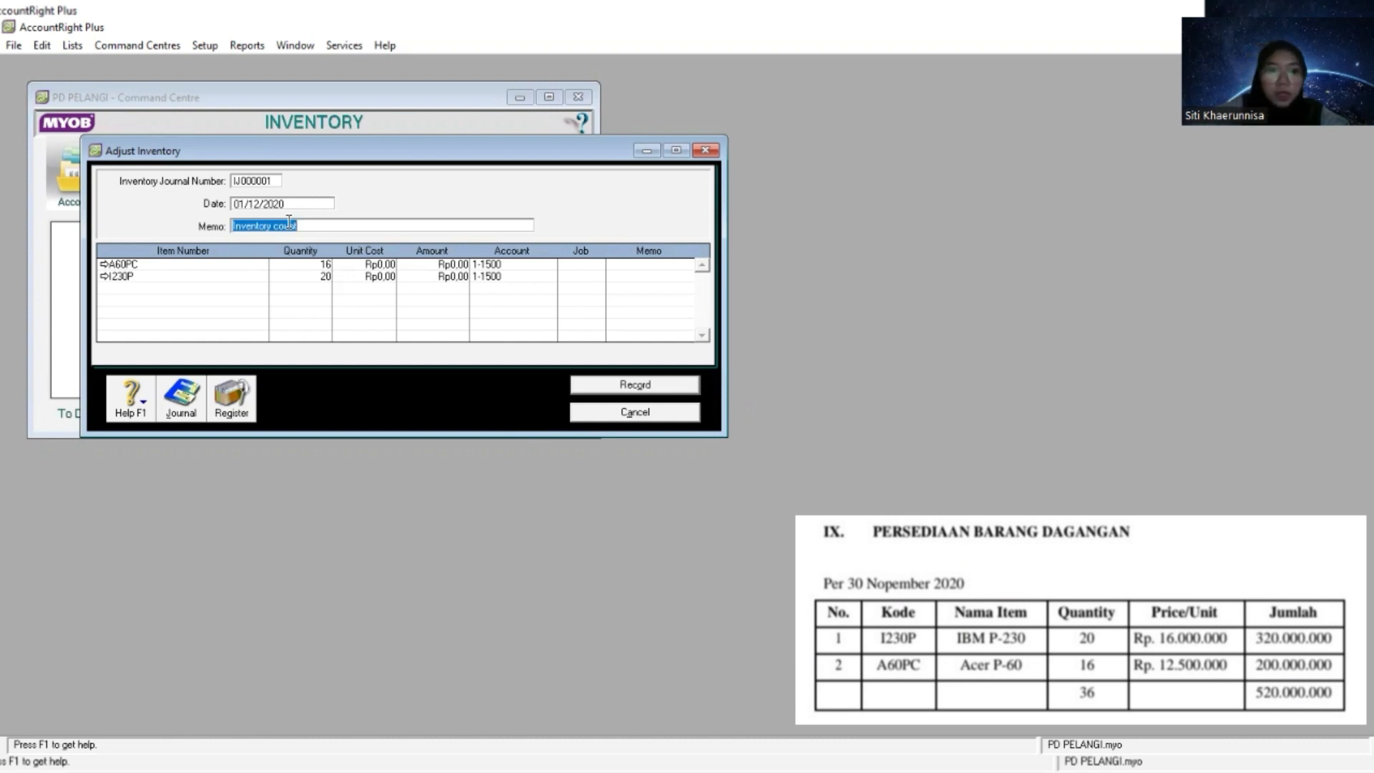
- Replace the adjustment memo with "Saldo Awal Persediaan"
{"action": "type", "text": "Sald"}
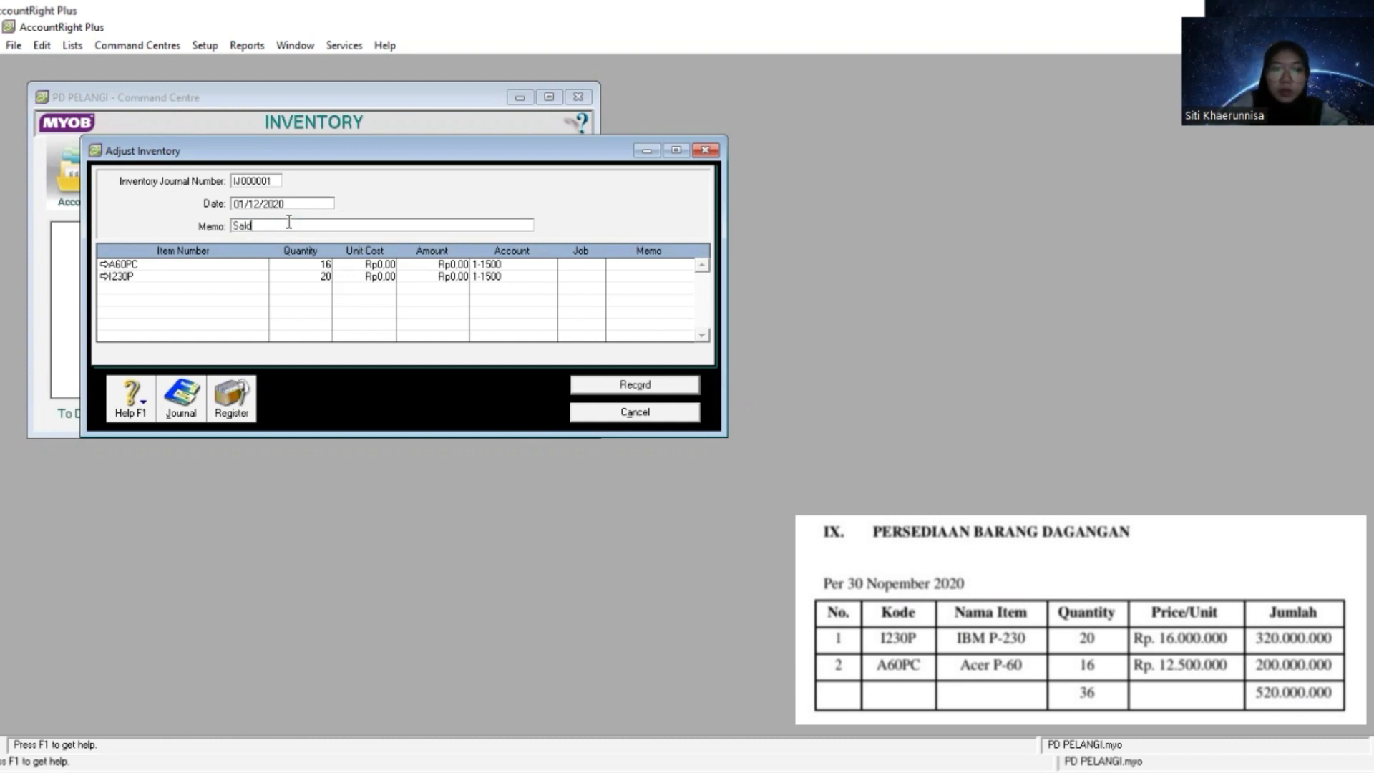
{"action": "type", "text": "o Awal Per"}
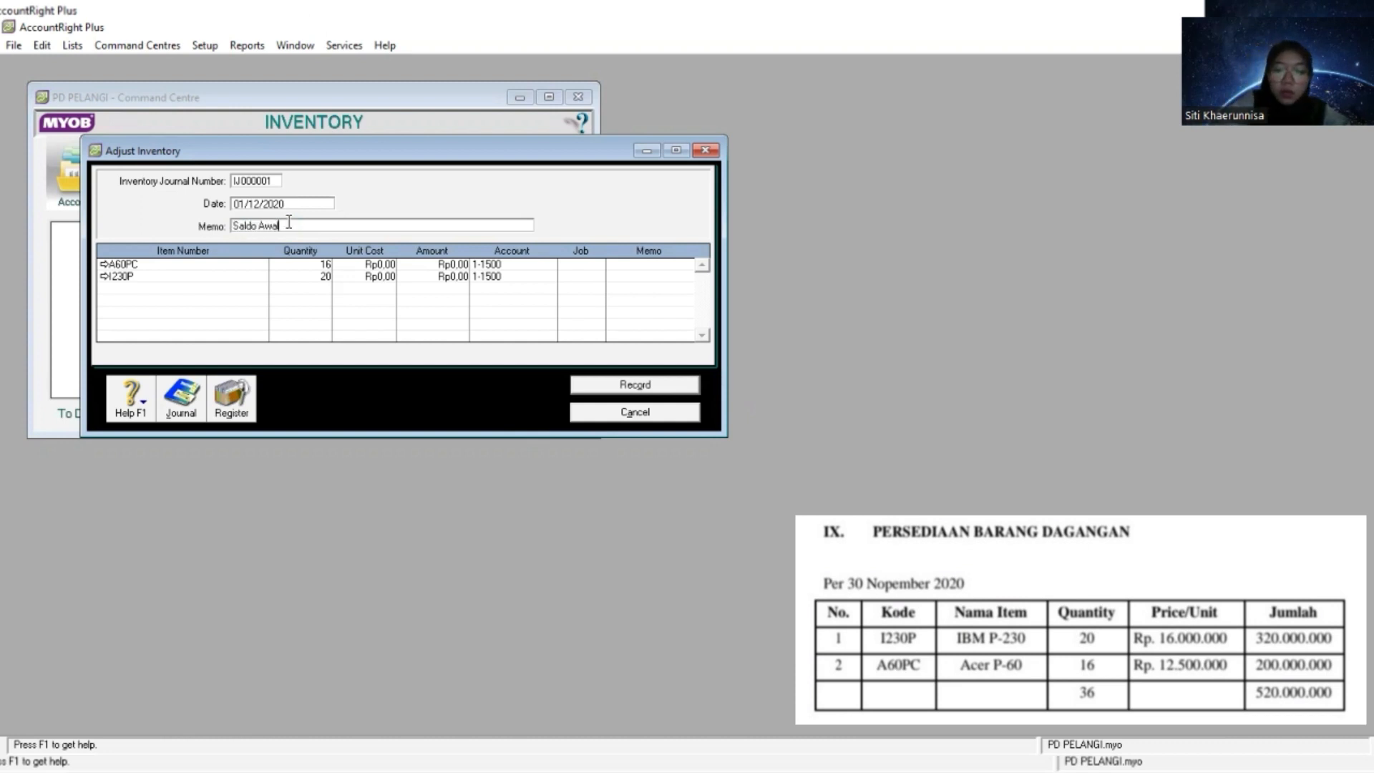
{"action": "type", "text": "se"}
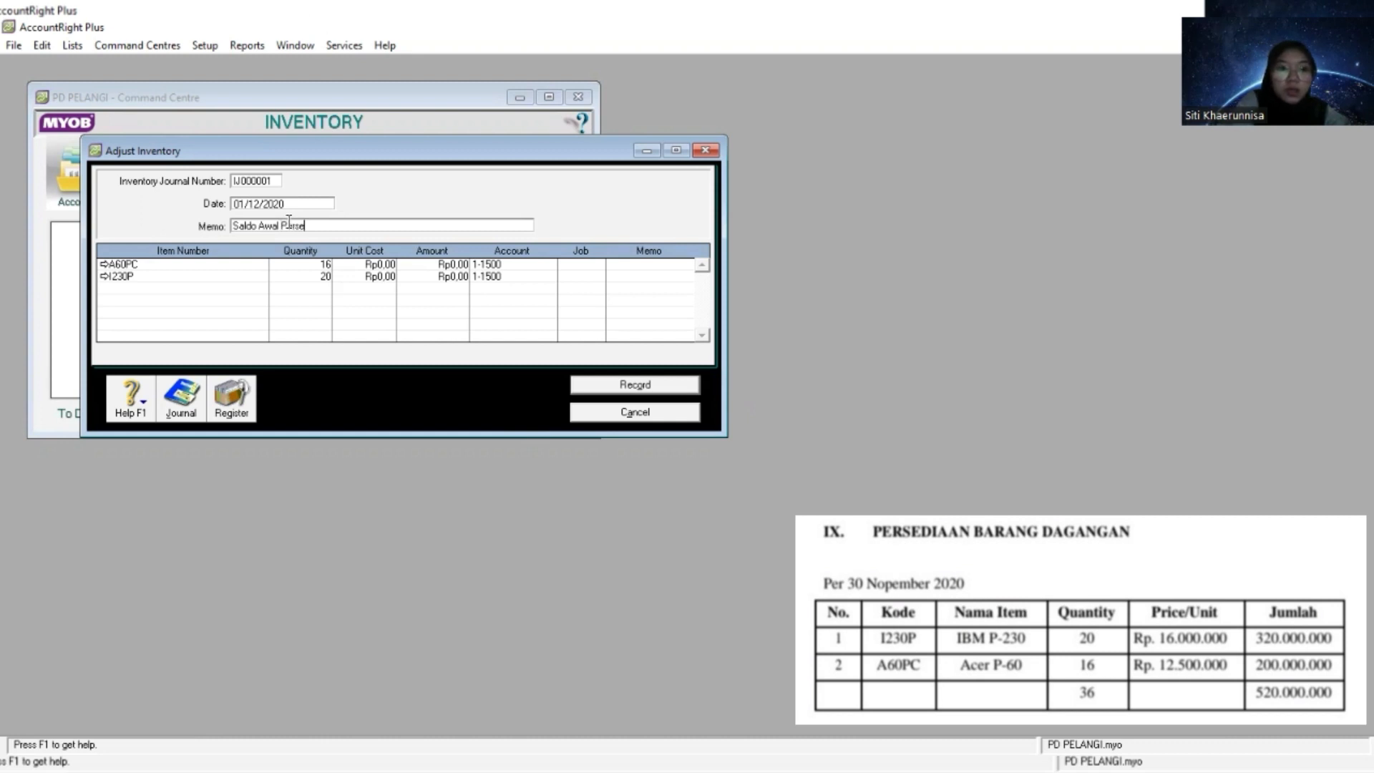
{"action": "type", "text": "diaan"}
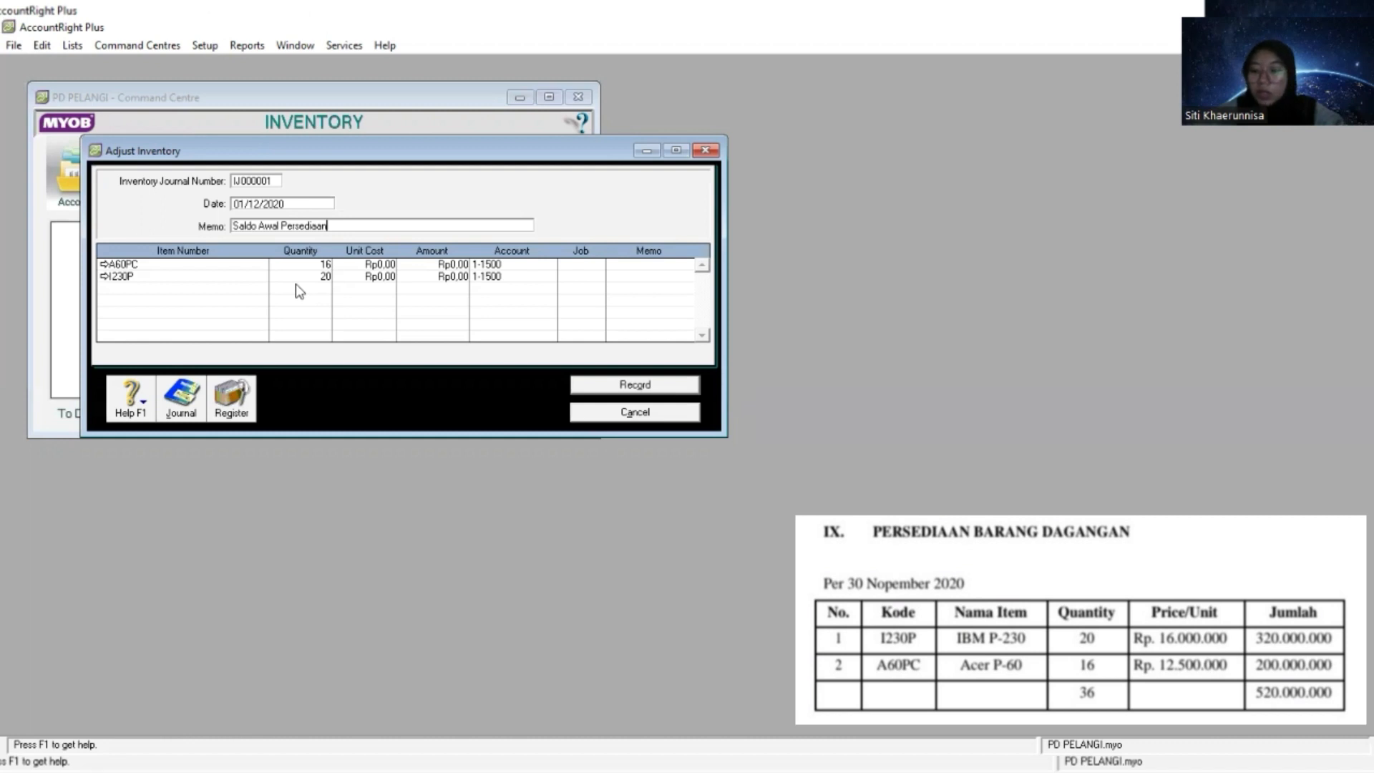
{"action": "key", "text": "Tab"}
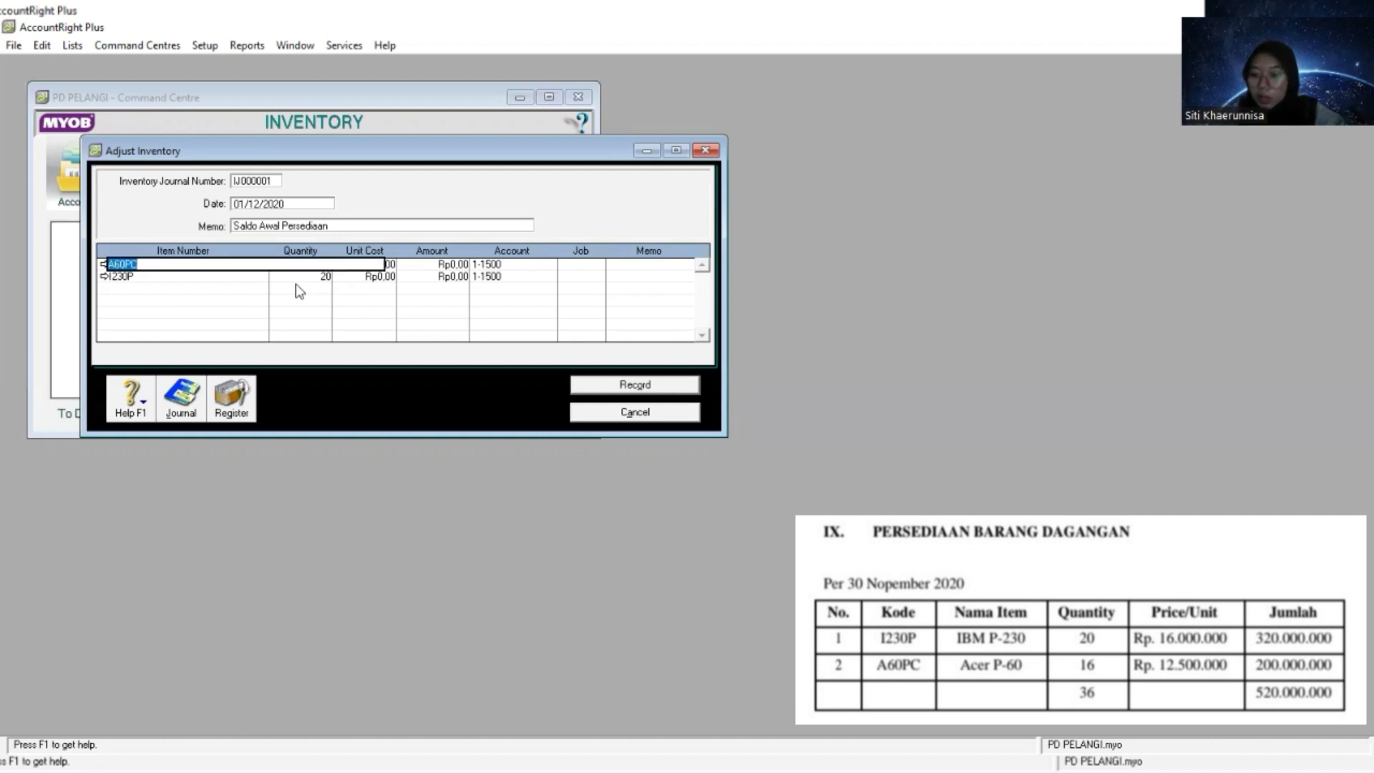
- Enter a unit cost of 12.500.000 for item A60PC in the inventory adjustment
{"action": "key", "text": "Tab"}
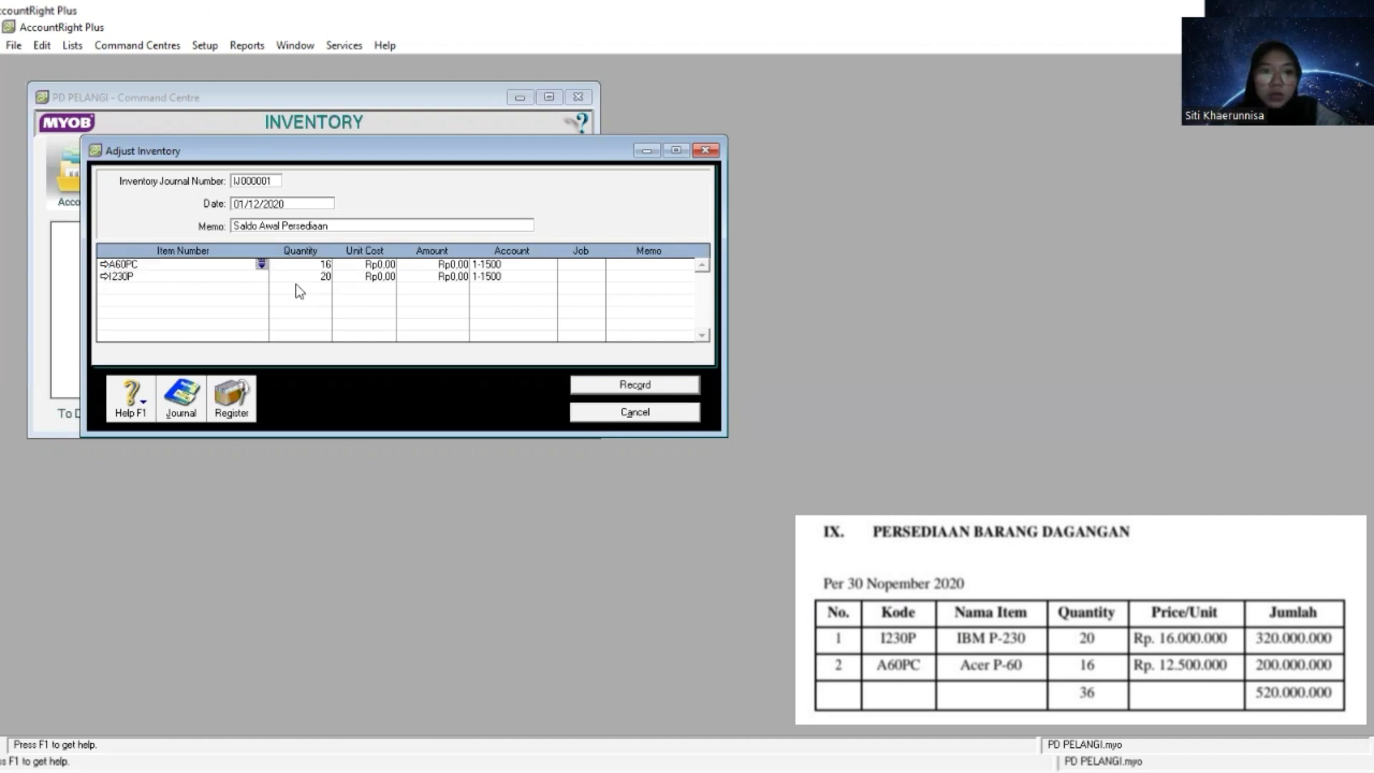
{"action": "key", "text": "Tab"}
{"action": "key", "text": "Tab"}
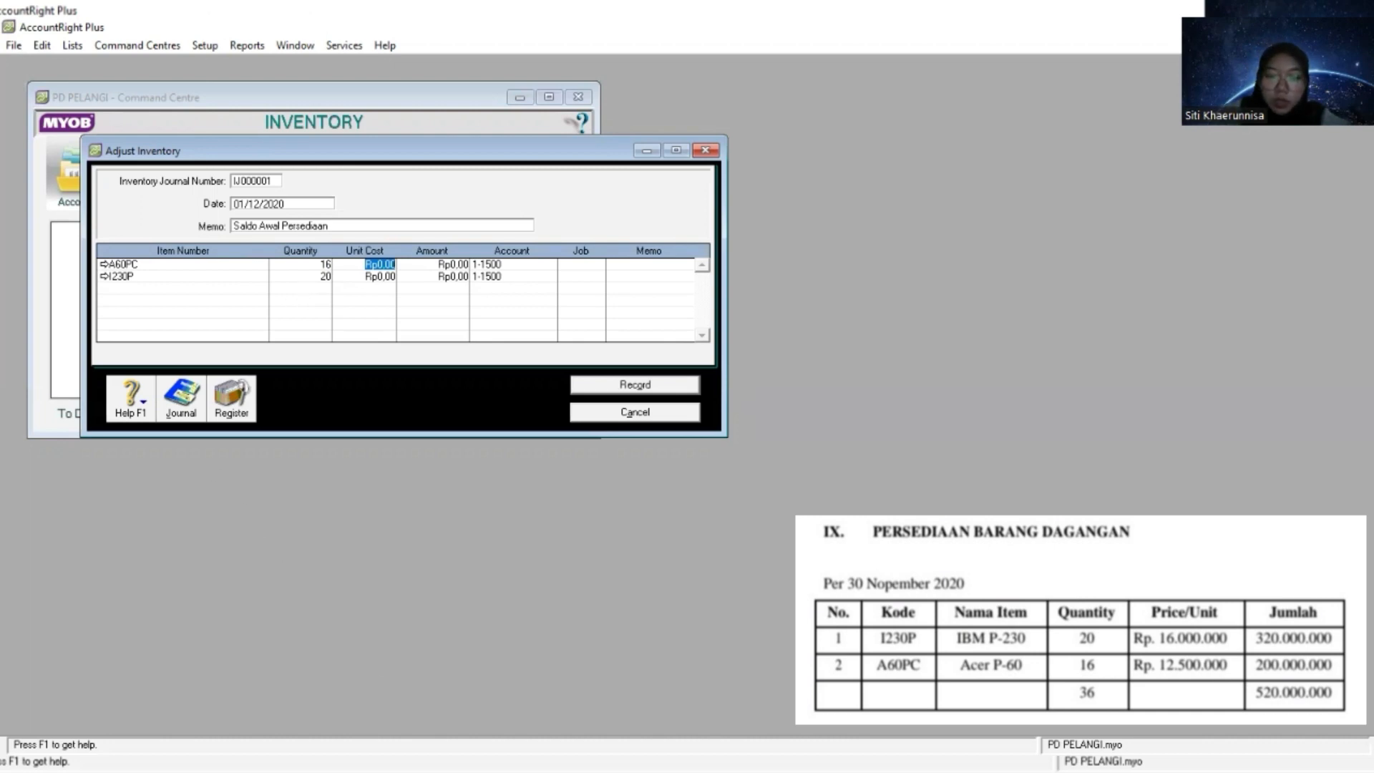
{"action": "key", "text": "alt+Tab"}
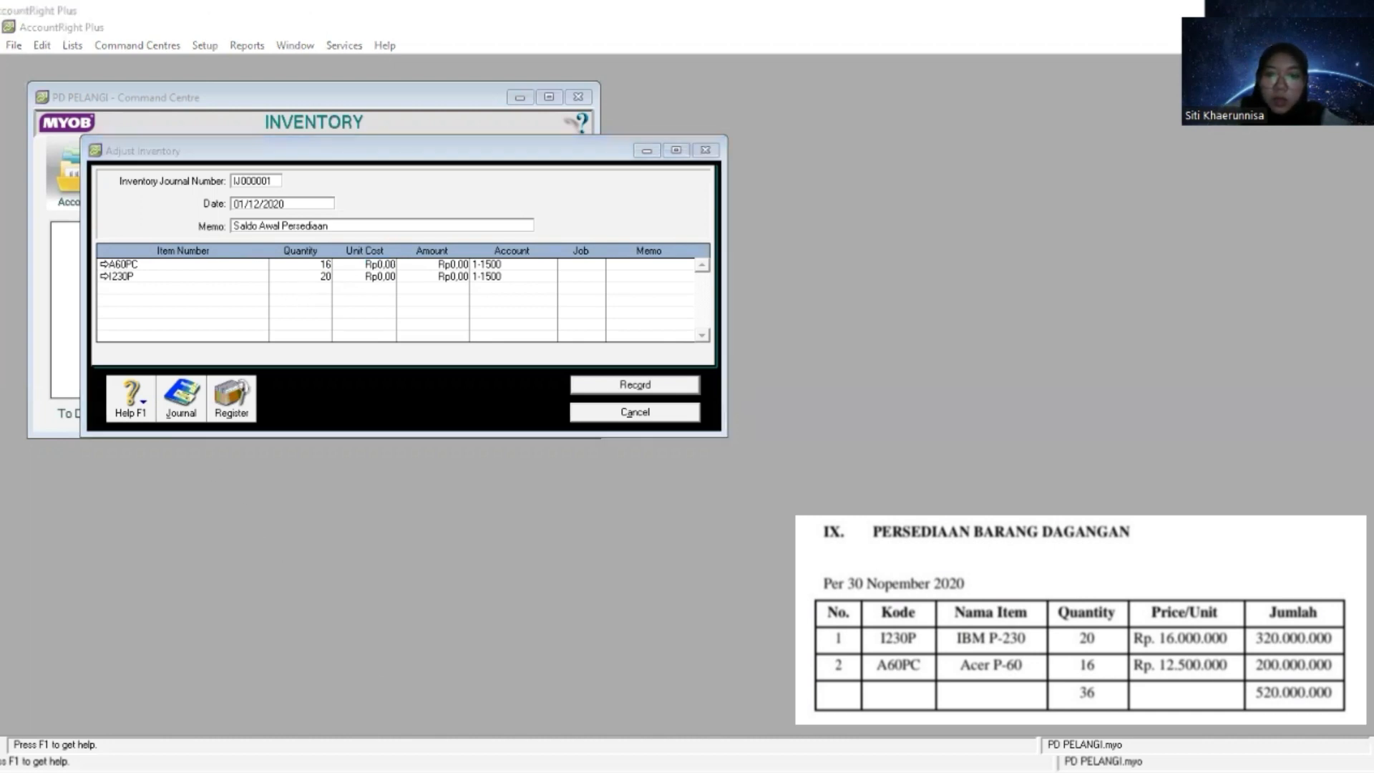
{"action": "key", "text": "alt+Tab"}
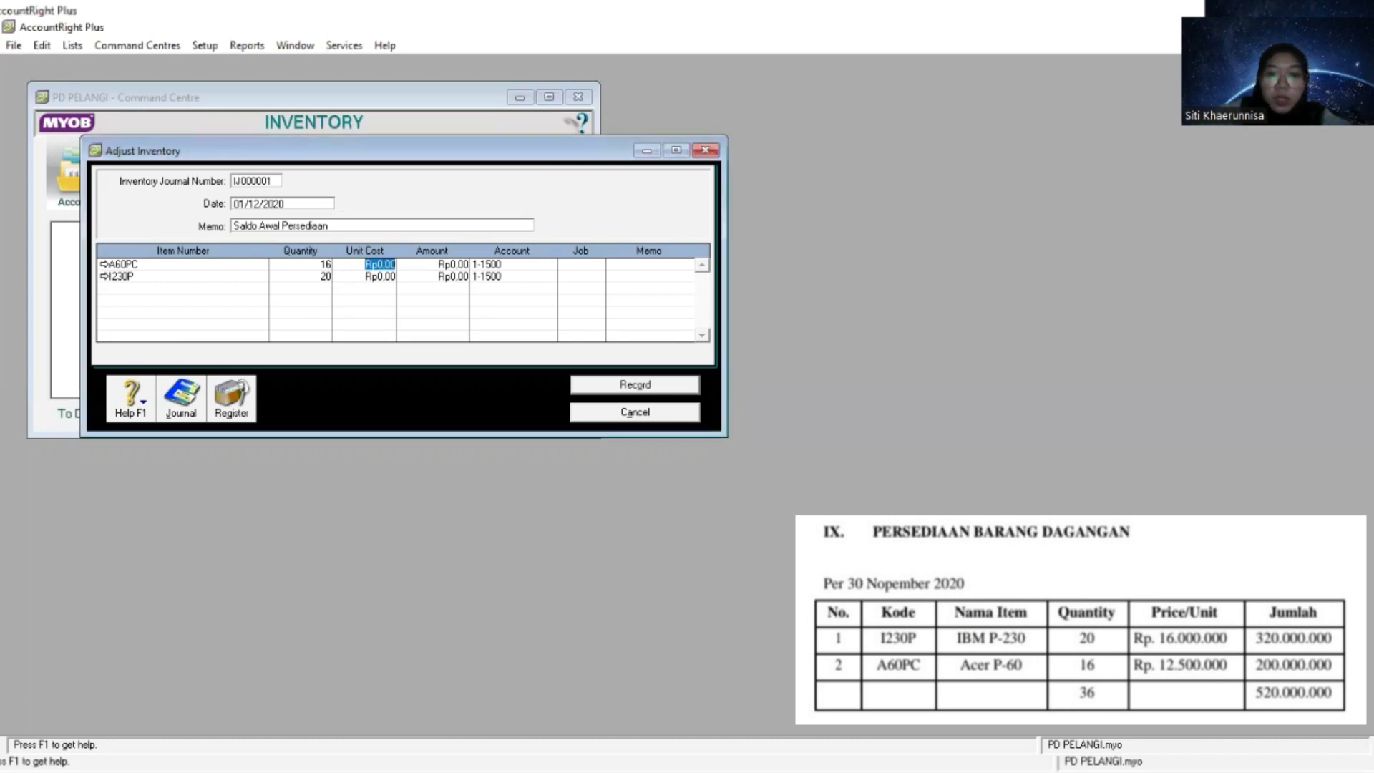
{"action": "key", "text": "alt+Tab"}
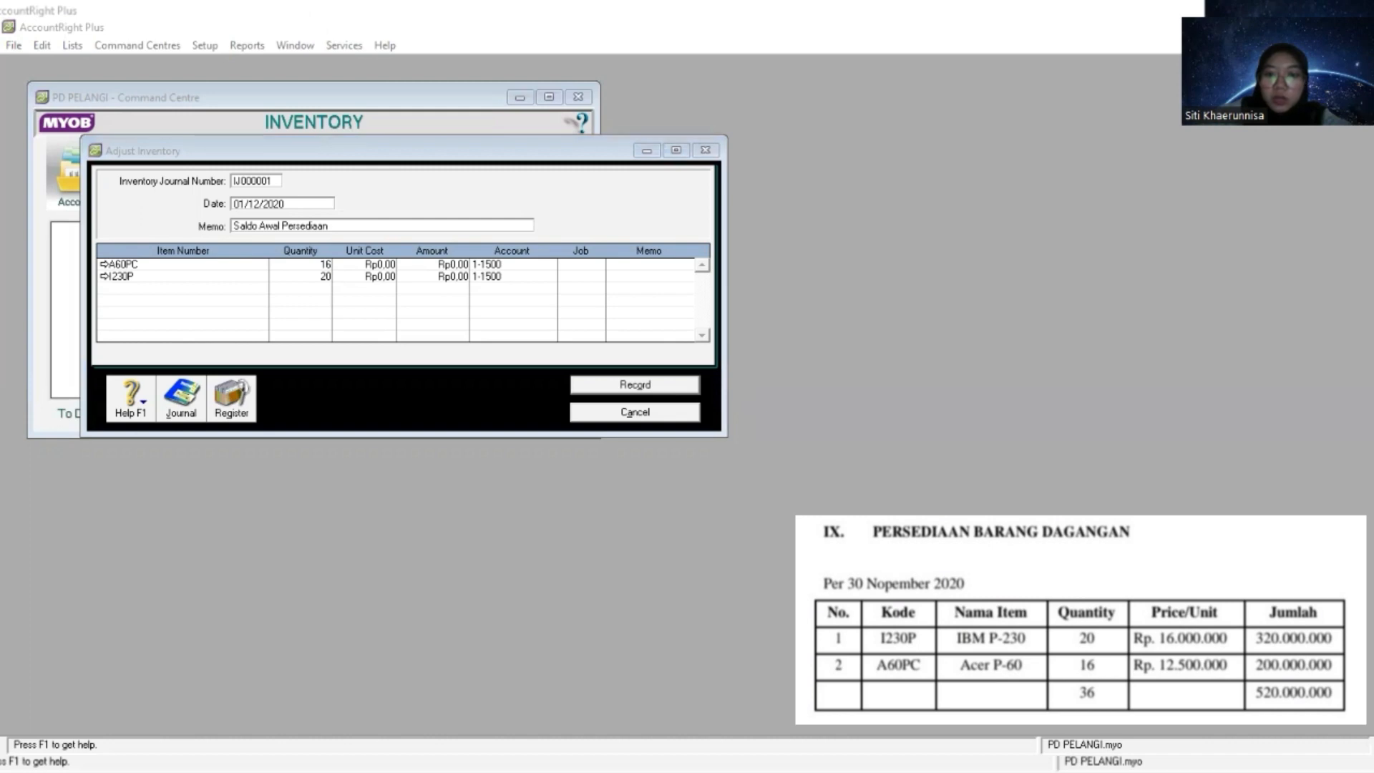
{"action": "left_click", "coordinate": [384, 262]}
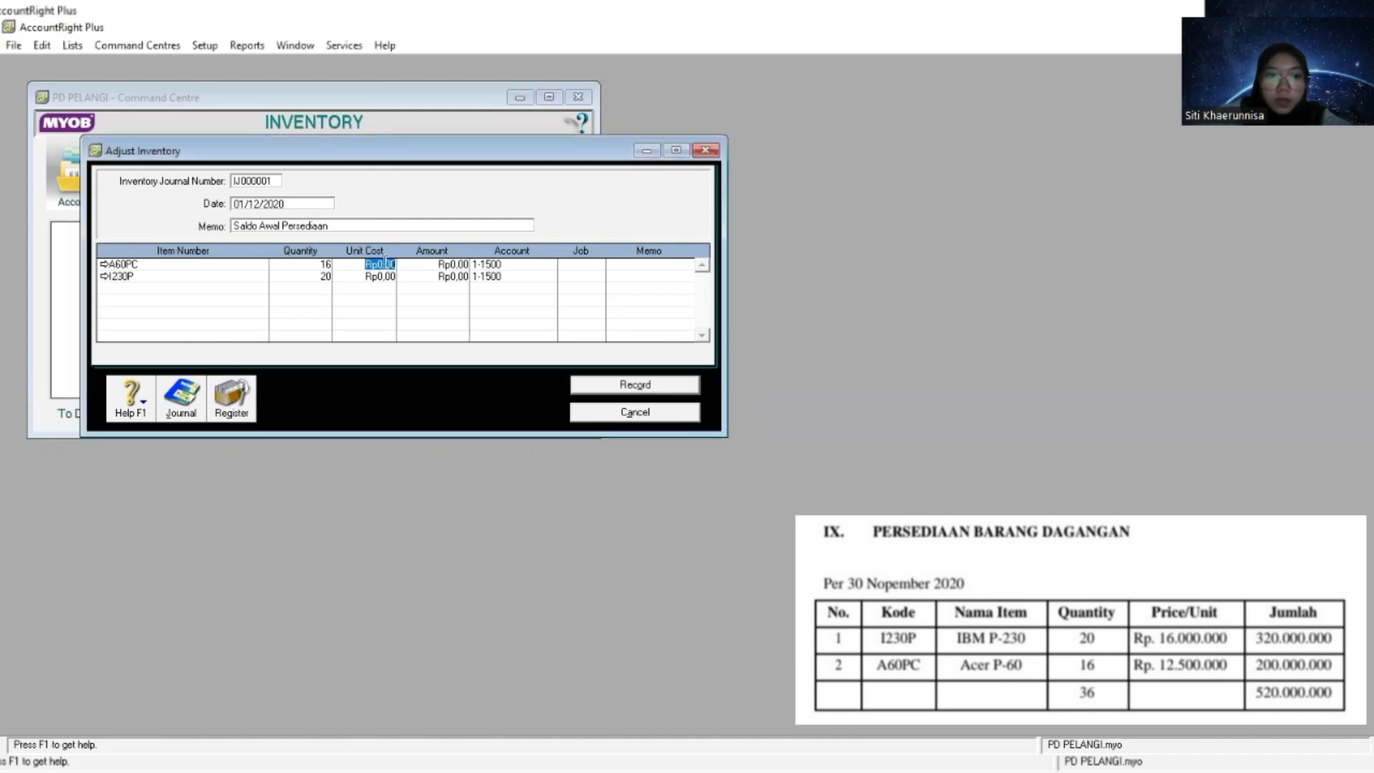
{"action": "right_click", "coordinate": [385, 261]}
{"action": "left_click", "coordinate": [435, 342]}
{"action": "key", "text": "alt+Tab"}
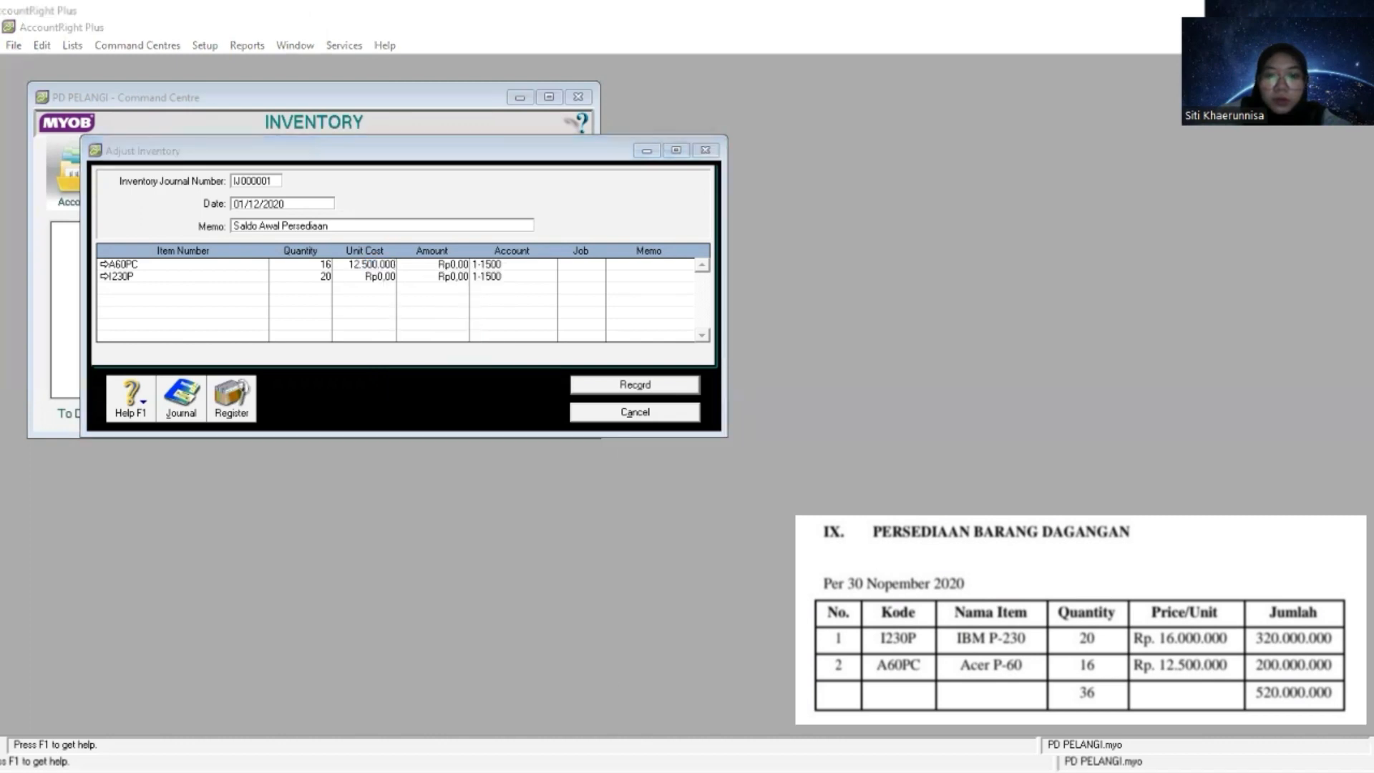
{"action": "key", "text": "alt+Tab"}
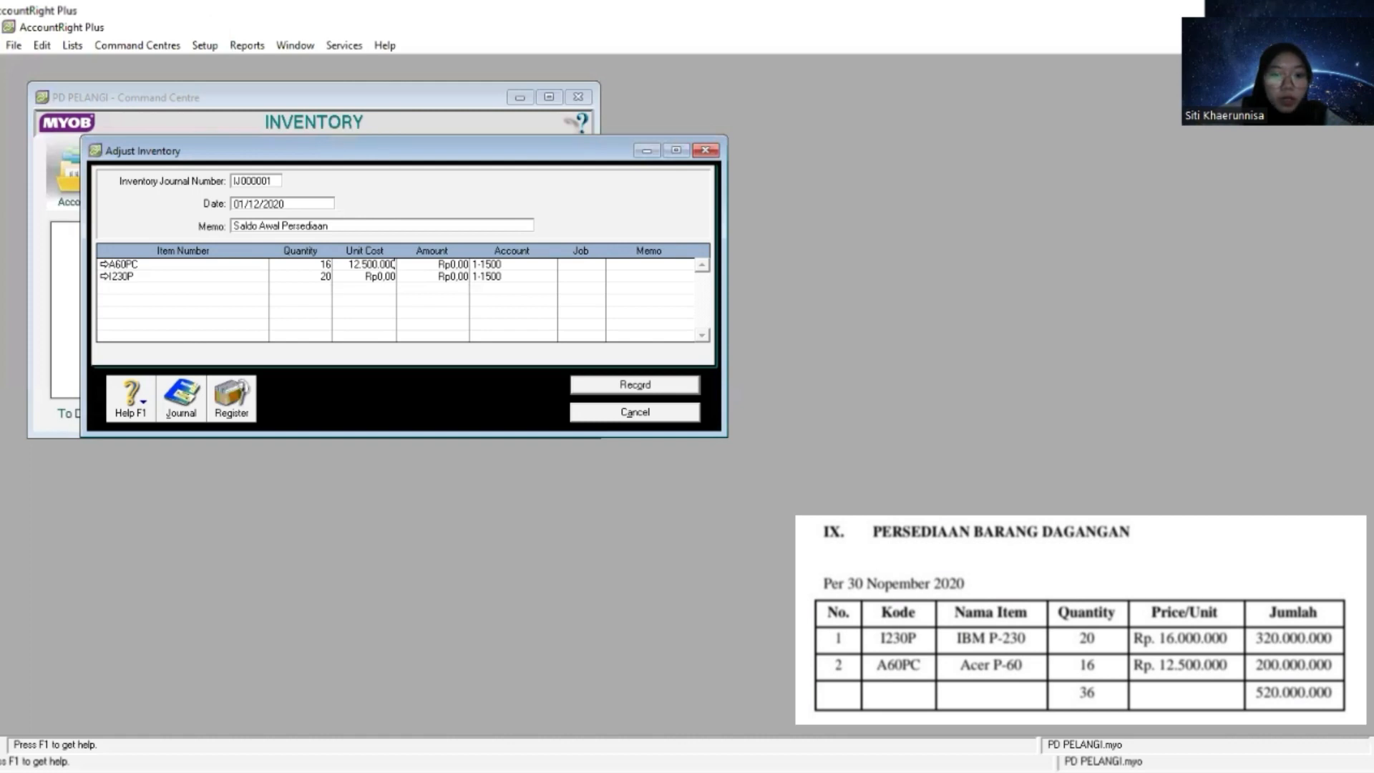
{"action": "key", "text": "alt+Tab"}
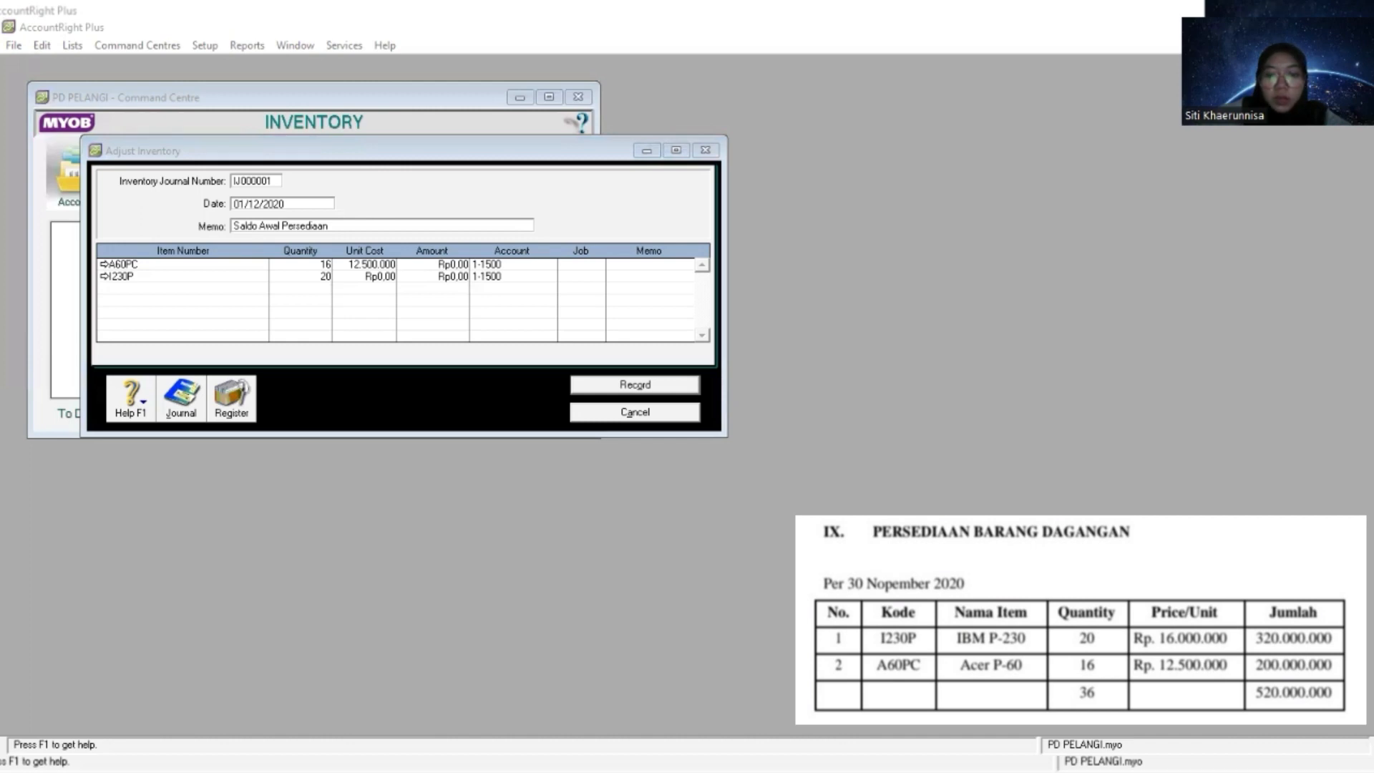
{"action": "key", "text": "alt+Tab"}
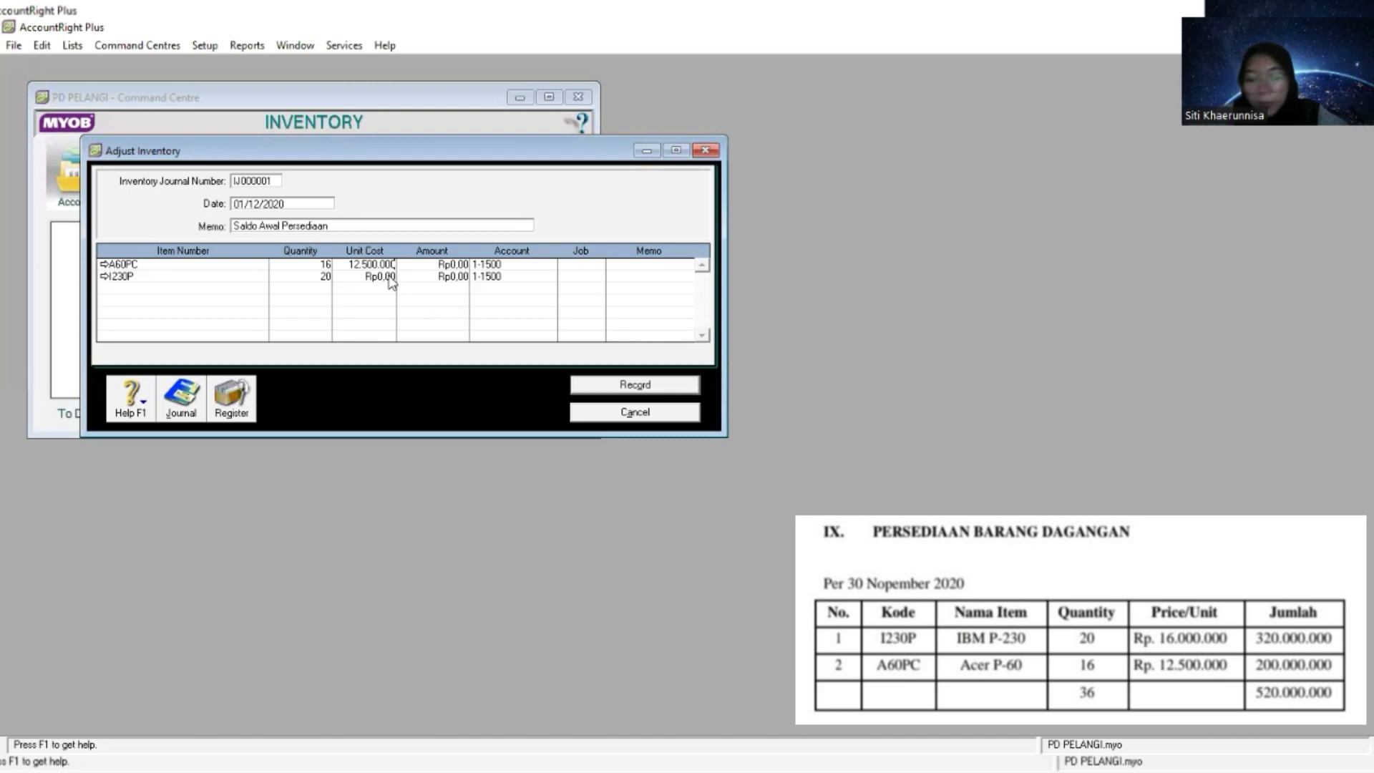
{"action": "key", "text": "Tab"}
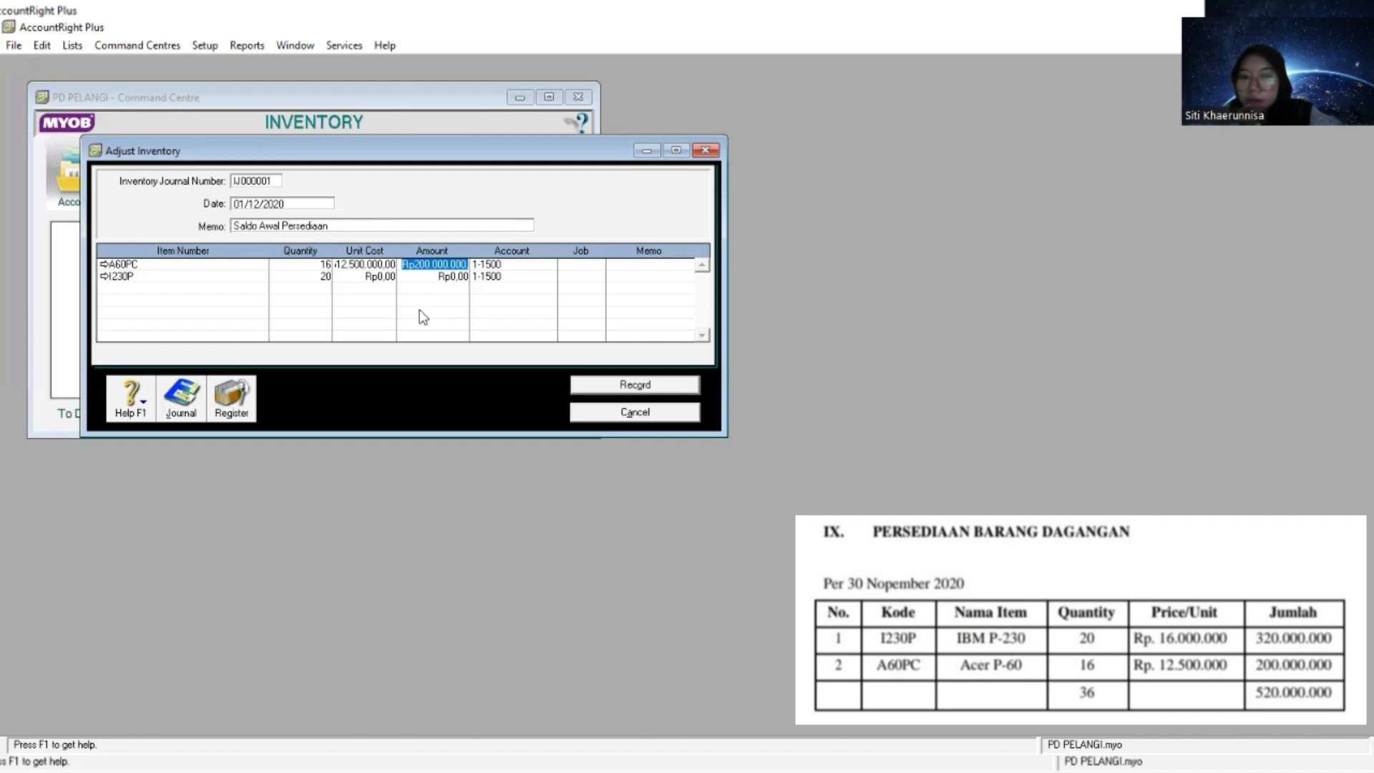
- Enter a unit cost of 16.000.000 for item I230P, keeping account 1-1500 on its line
{"action": "key", "text": "Tab"}
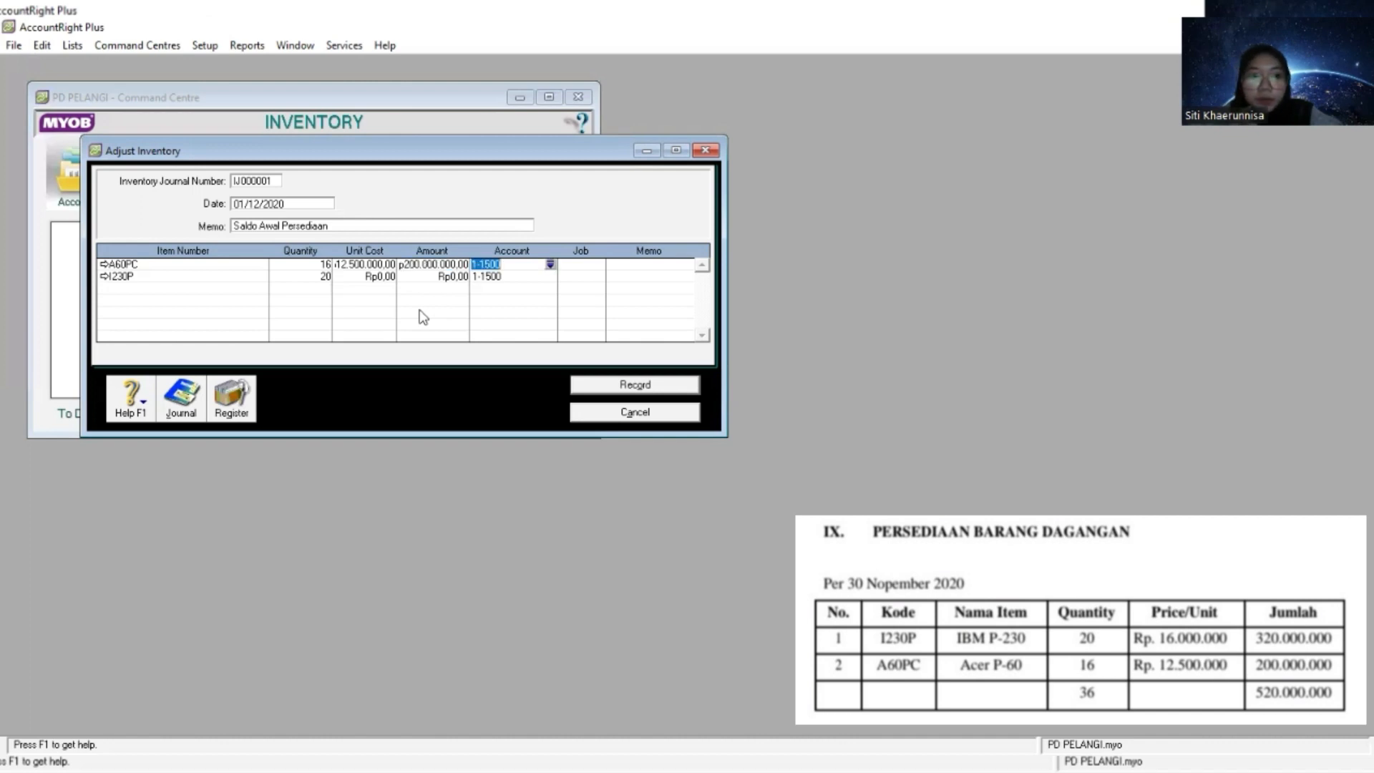
{"action": "key", "text": "Tab"}
{"action": "key", "text": "Tab"}
{"action": "key", "text": "Tab"}
{"action": "key", "text": "Tab"}
{"action": "key", "text": "Tab"}
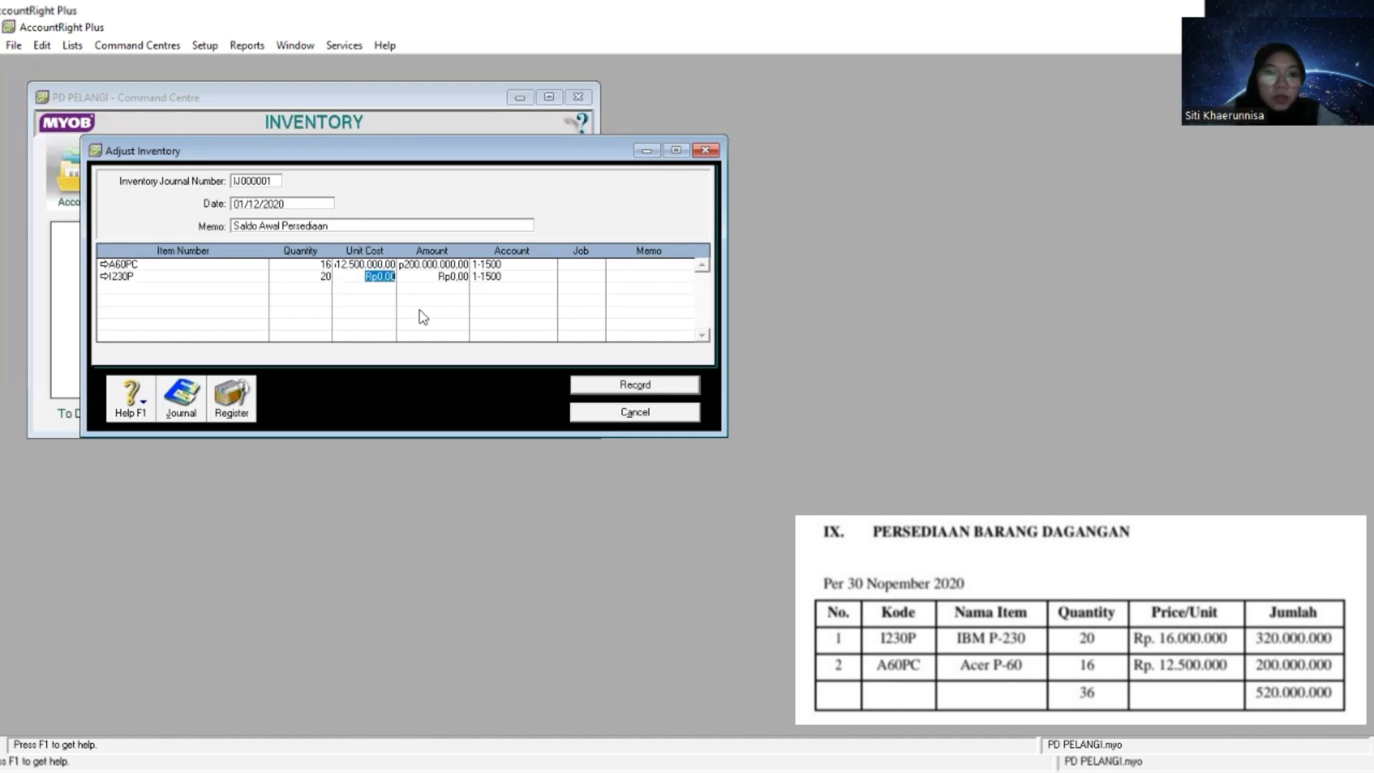
{"action": "right_click", "coordinate": [382, 278]}
{"action": "left_click", "coordinate": [434, 351]}
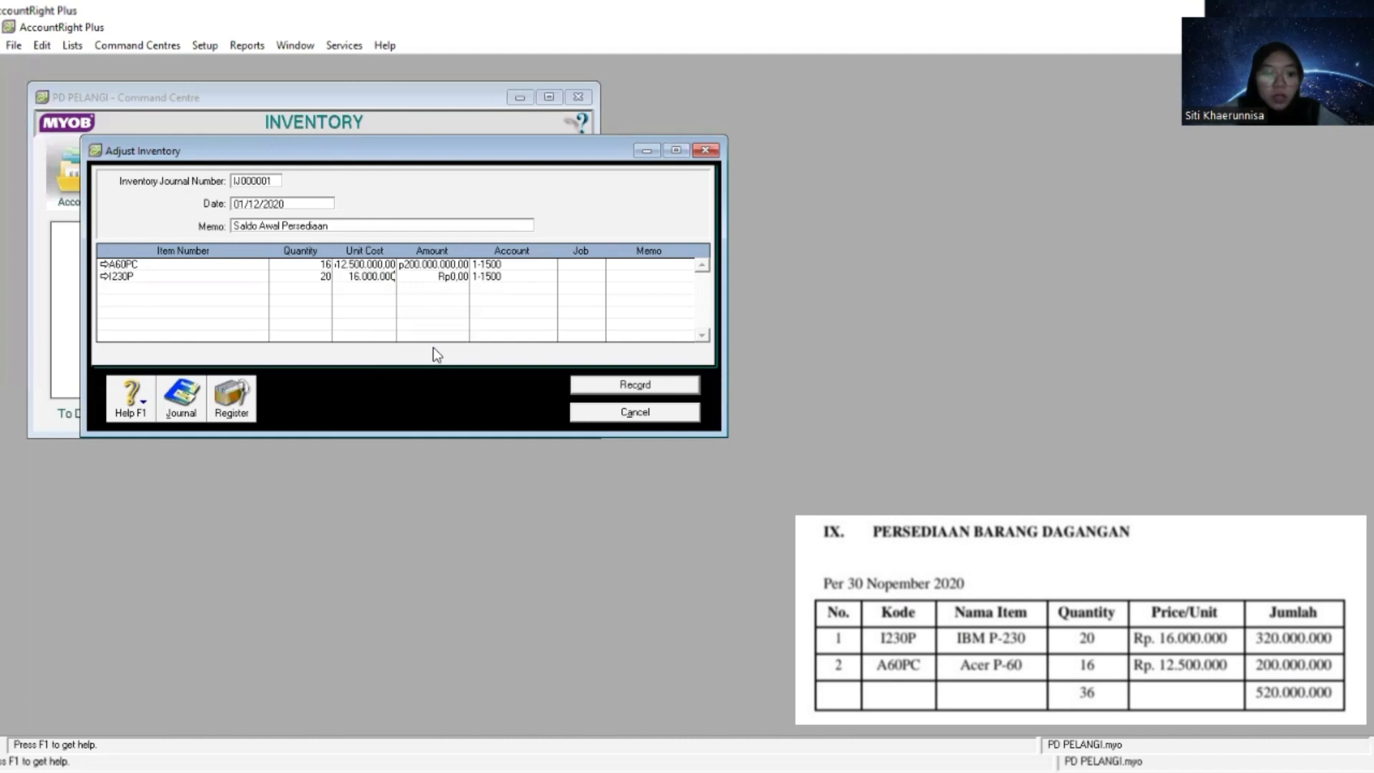
{"action": "key", "text": "Tab"}
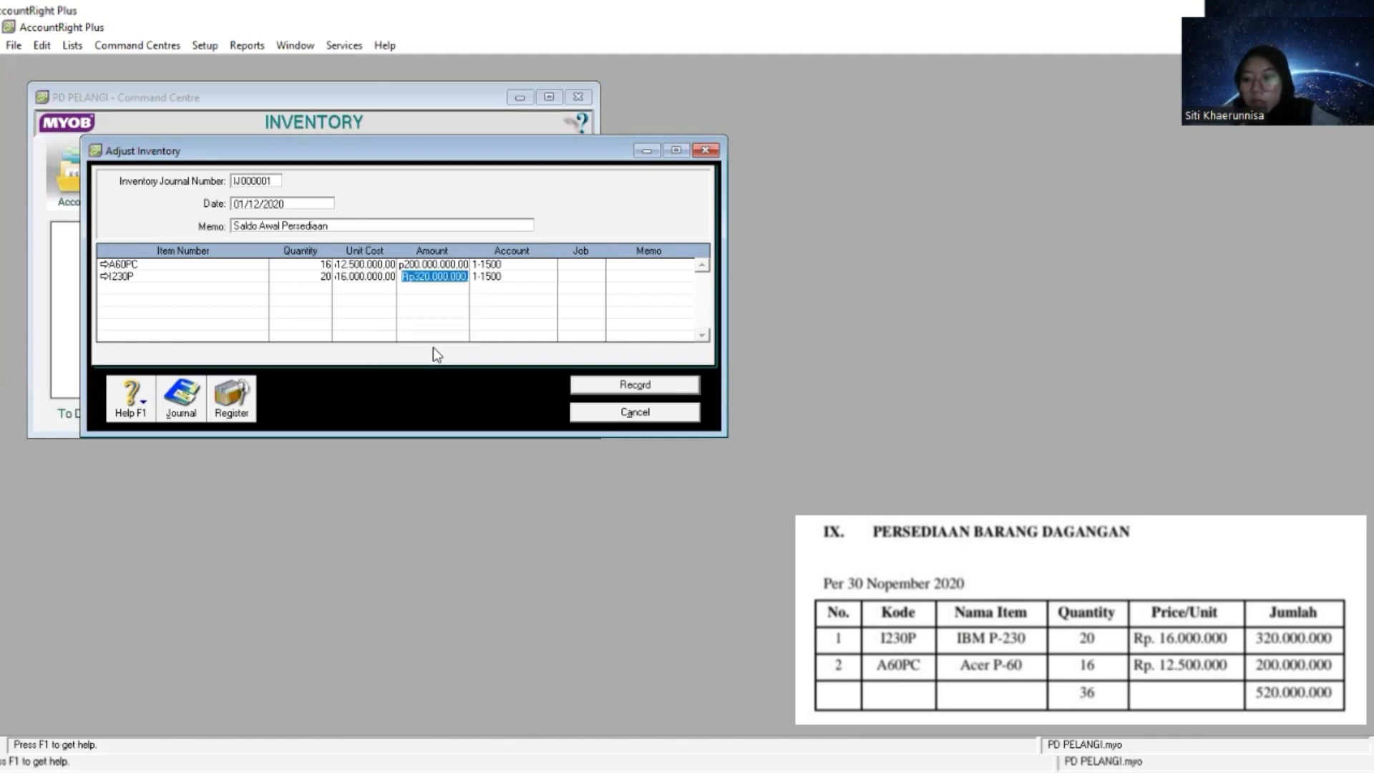
{"action": "key", "text": "Tab"}
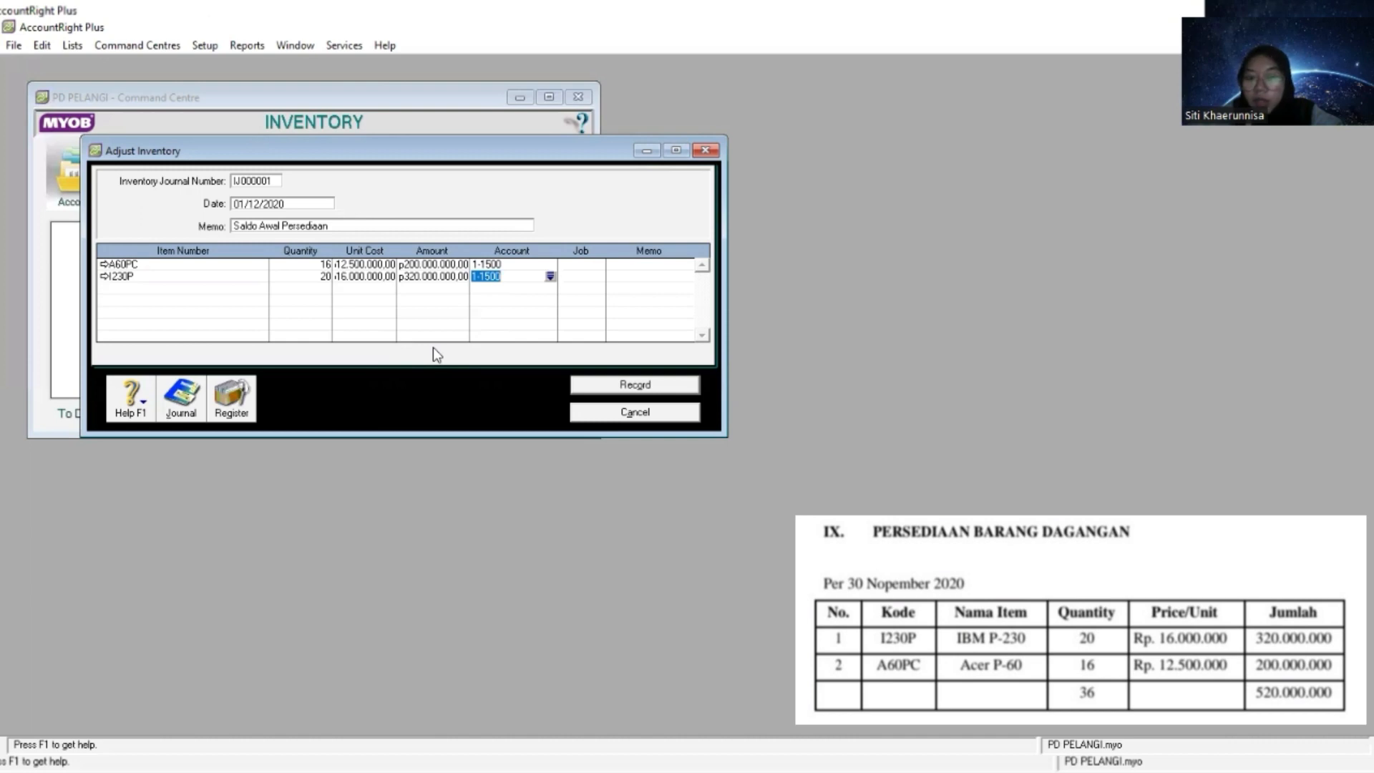
{"action": "key", "text": "Tab"}
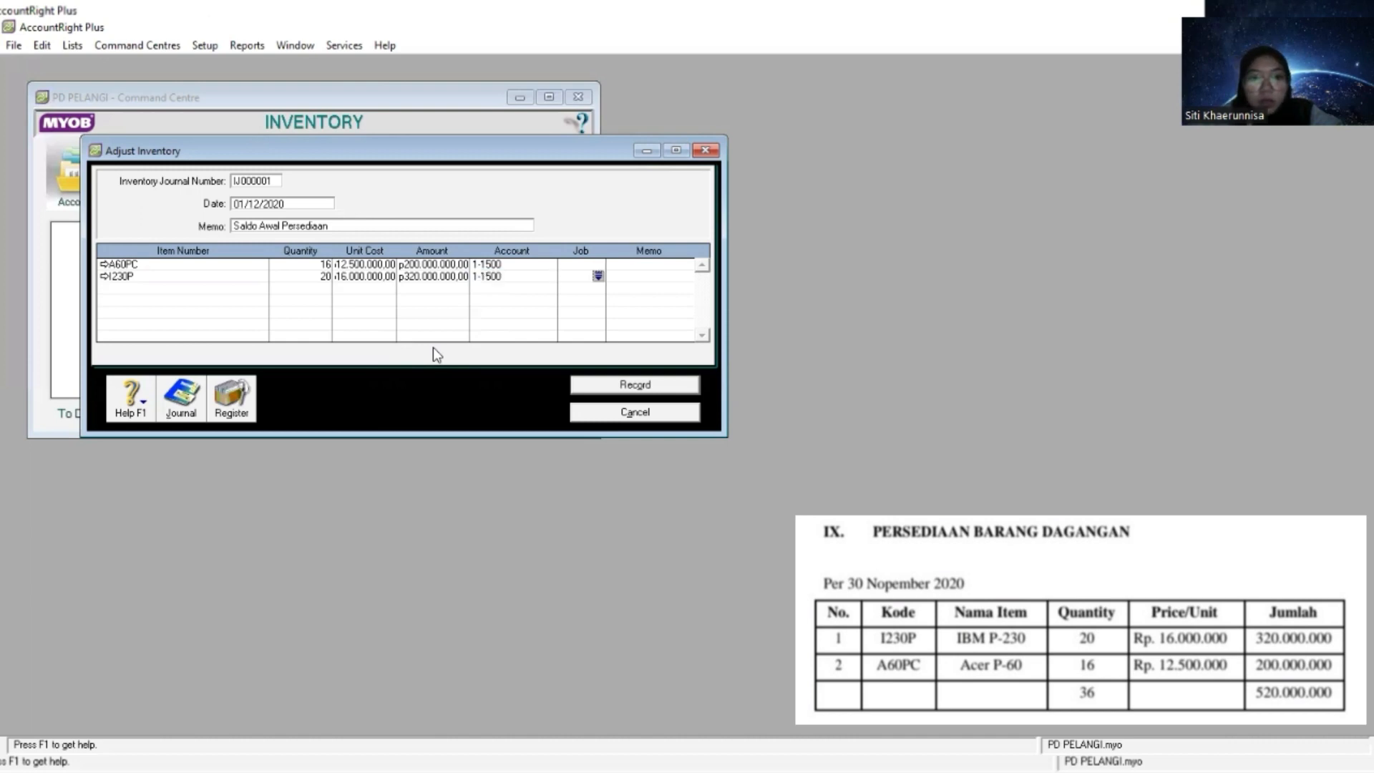
{"action": "key", "text": "Tab"}
{"action": "key", "text": "Tab"}
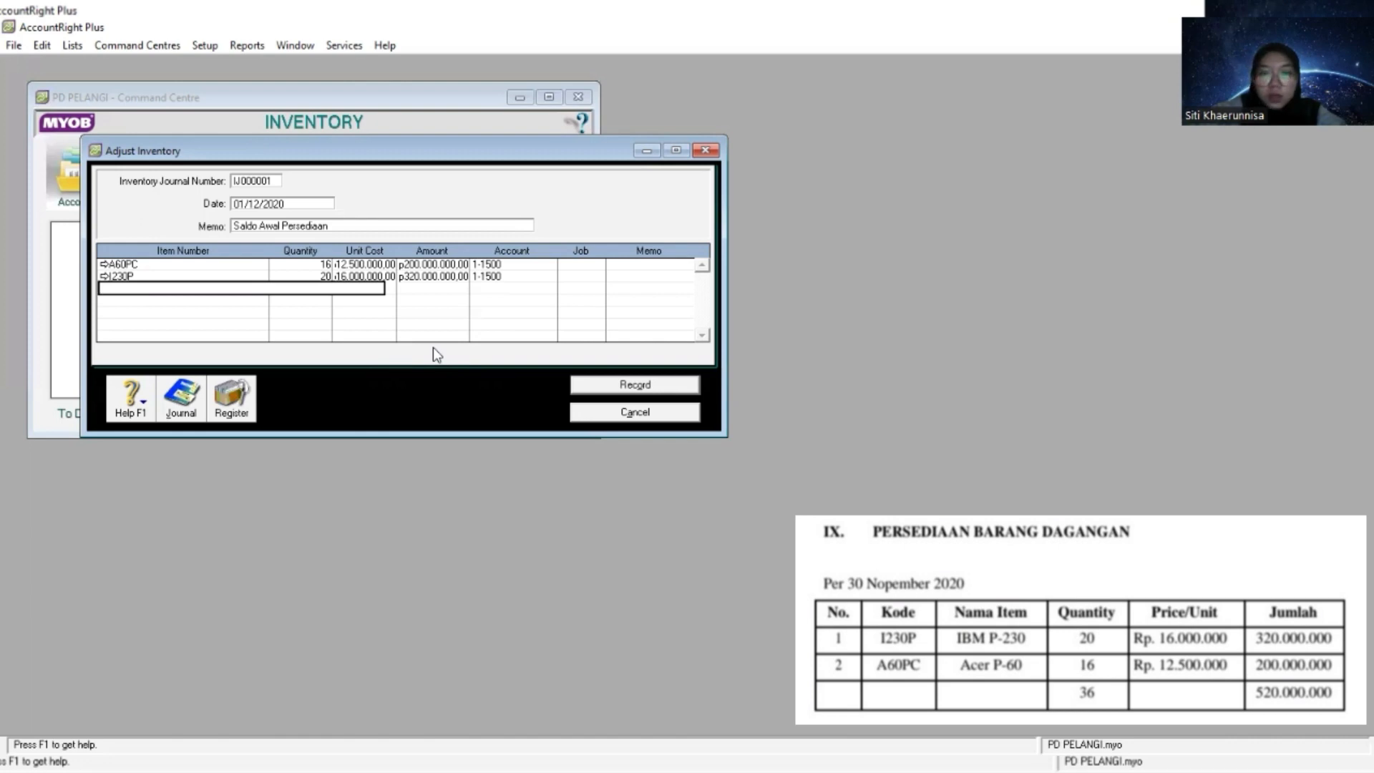
{"action": "key", "text": "Tab"}
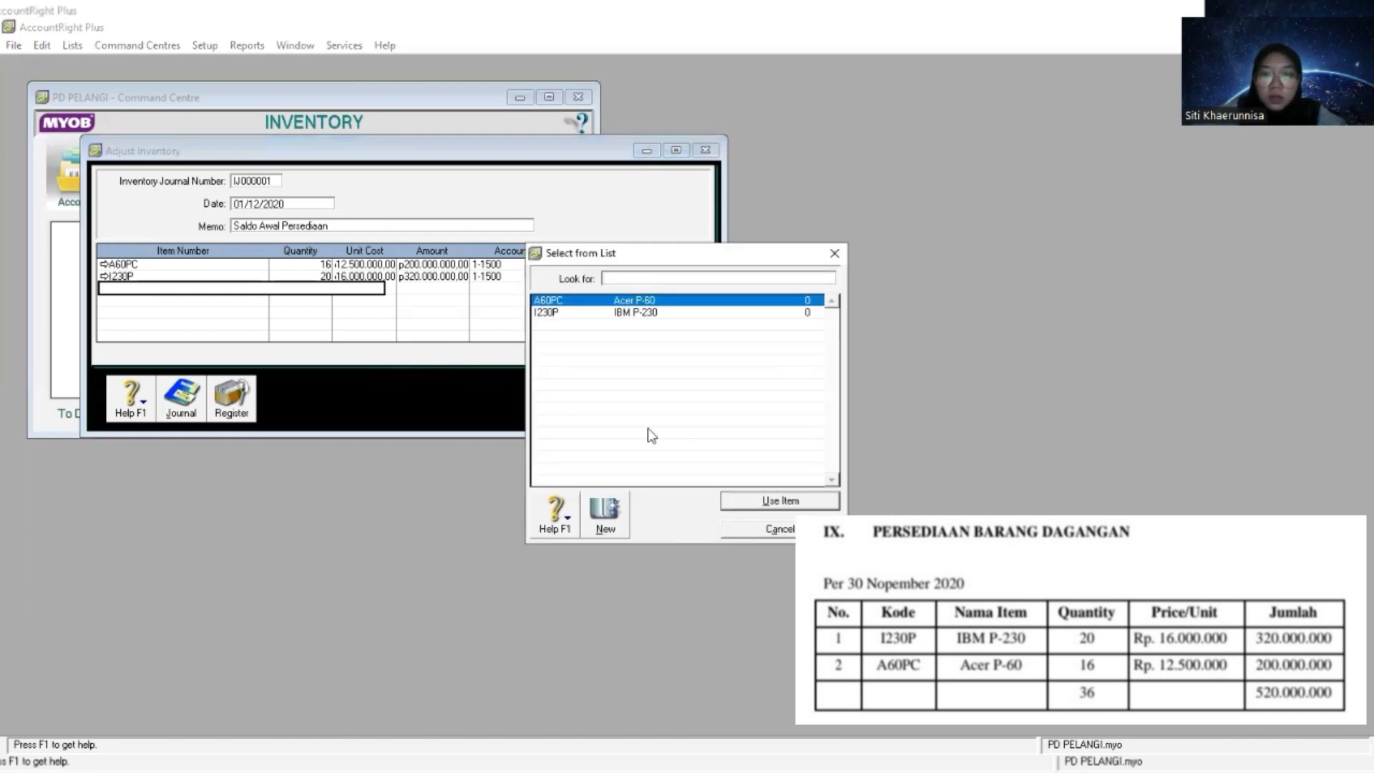
{"action": "left_click", "coordinate": [835, 257]}
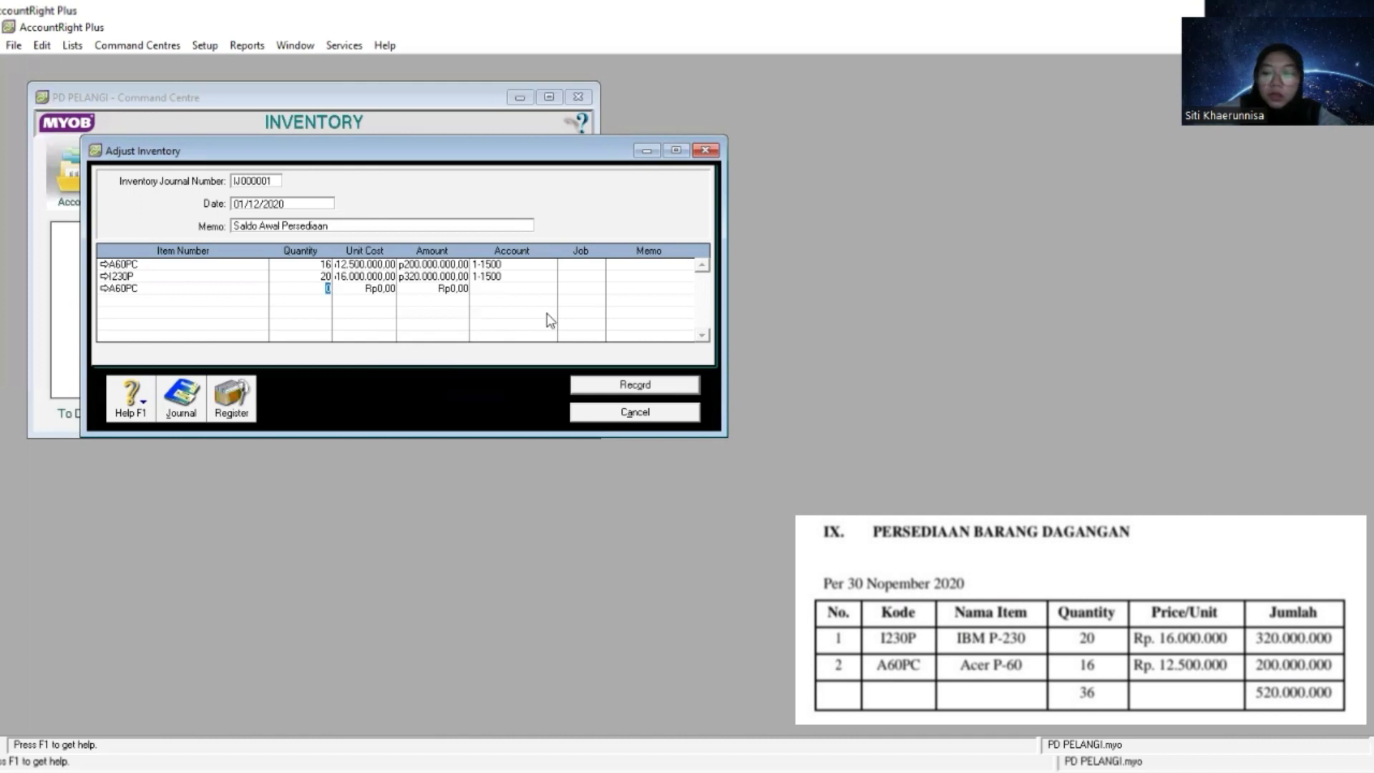
{"action": "key", "text": "BackSpace"}
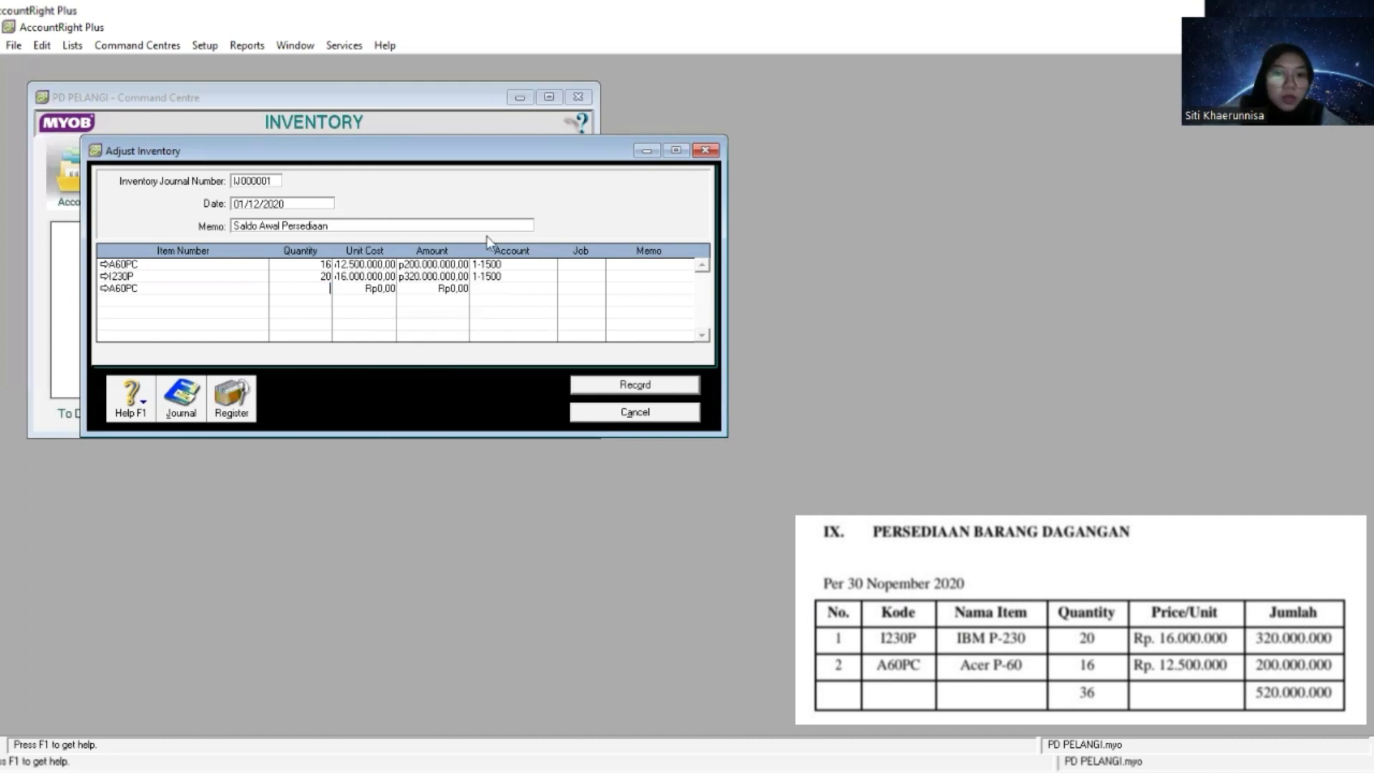
{"action": "left_click", "coordinate": [218, 287]}
{"action": "key", "text": "BackSpace"}
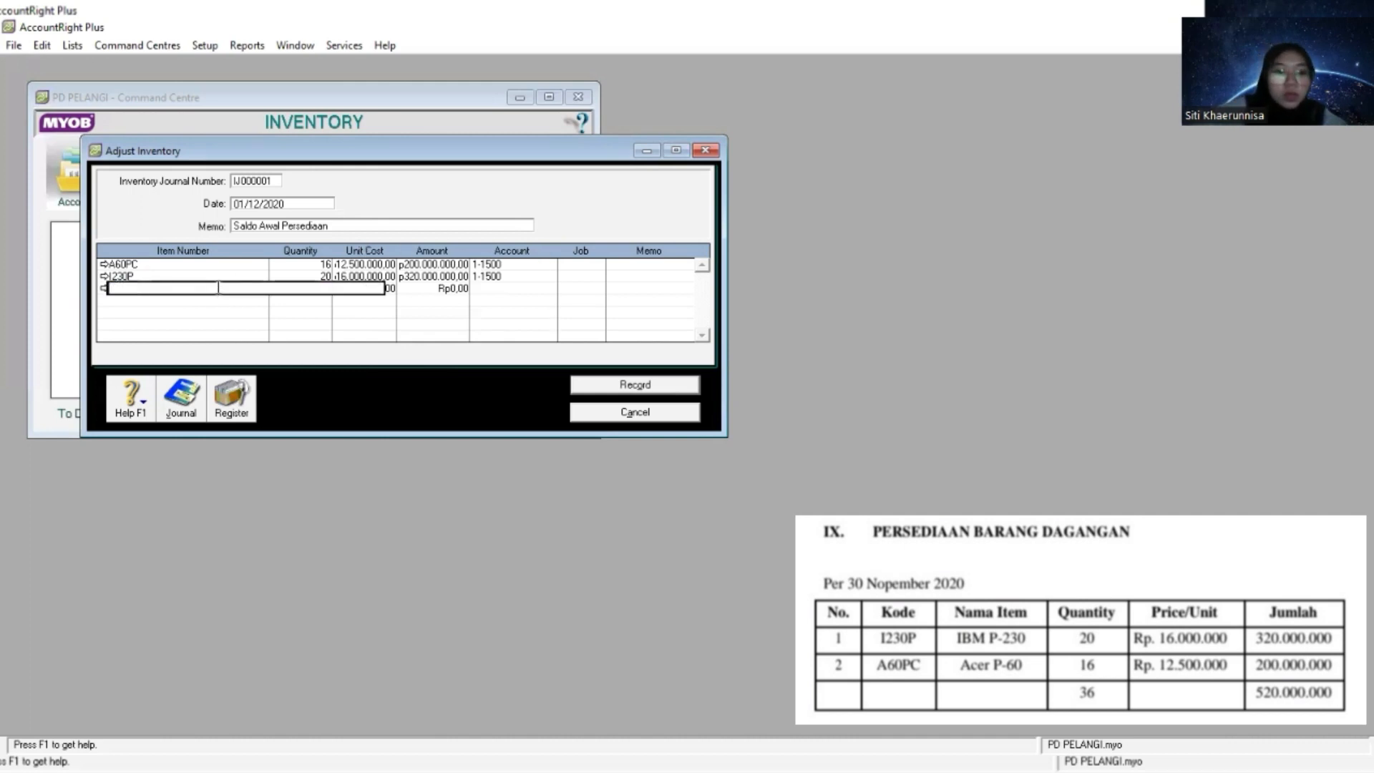
{"action": "left_click", "coordinate": [593, 278]}
{"action": "left_click", "coordinate": [651, 282]}
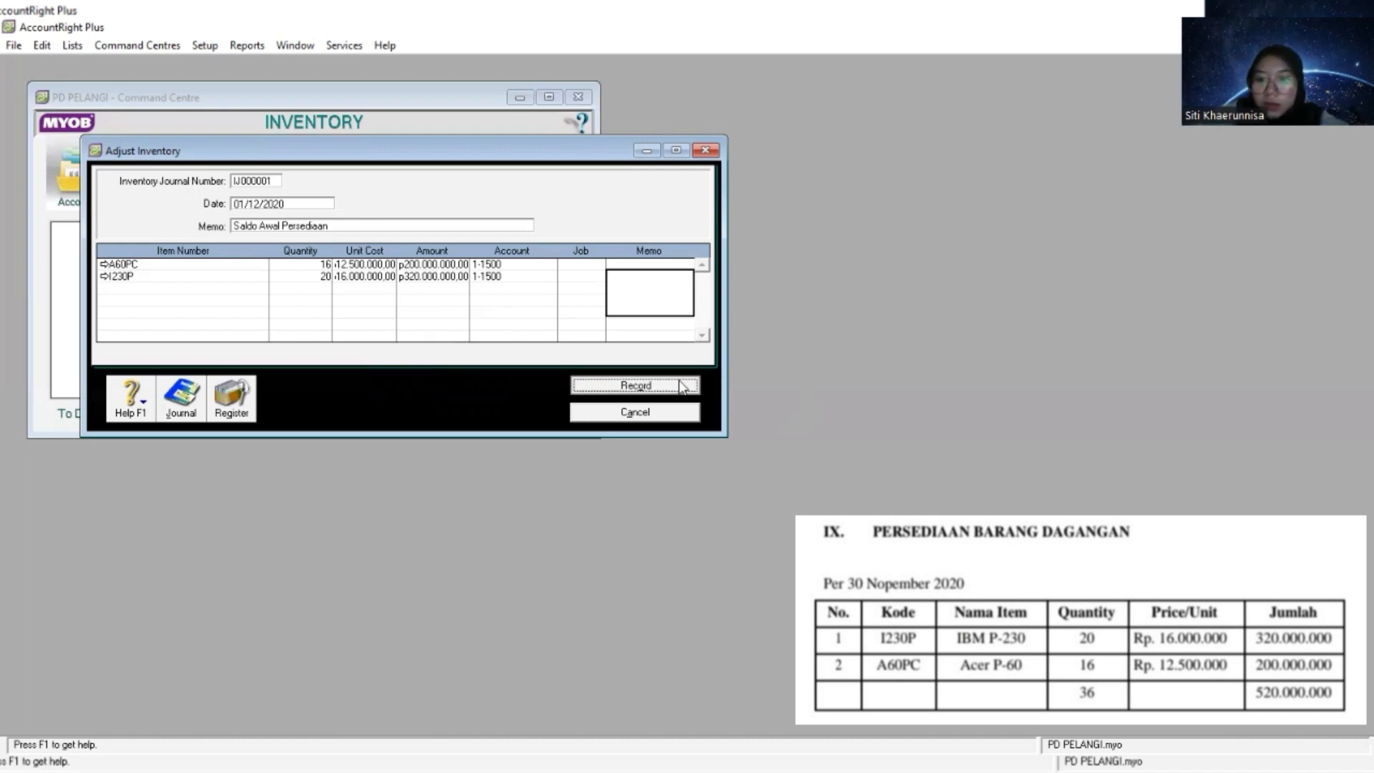
- Record the opening inventory adjustment for items A60PC and I230P
{"action": "left_click", "coordinate": [635, 384]}
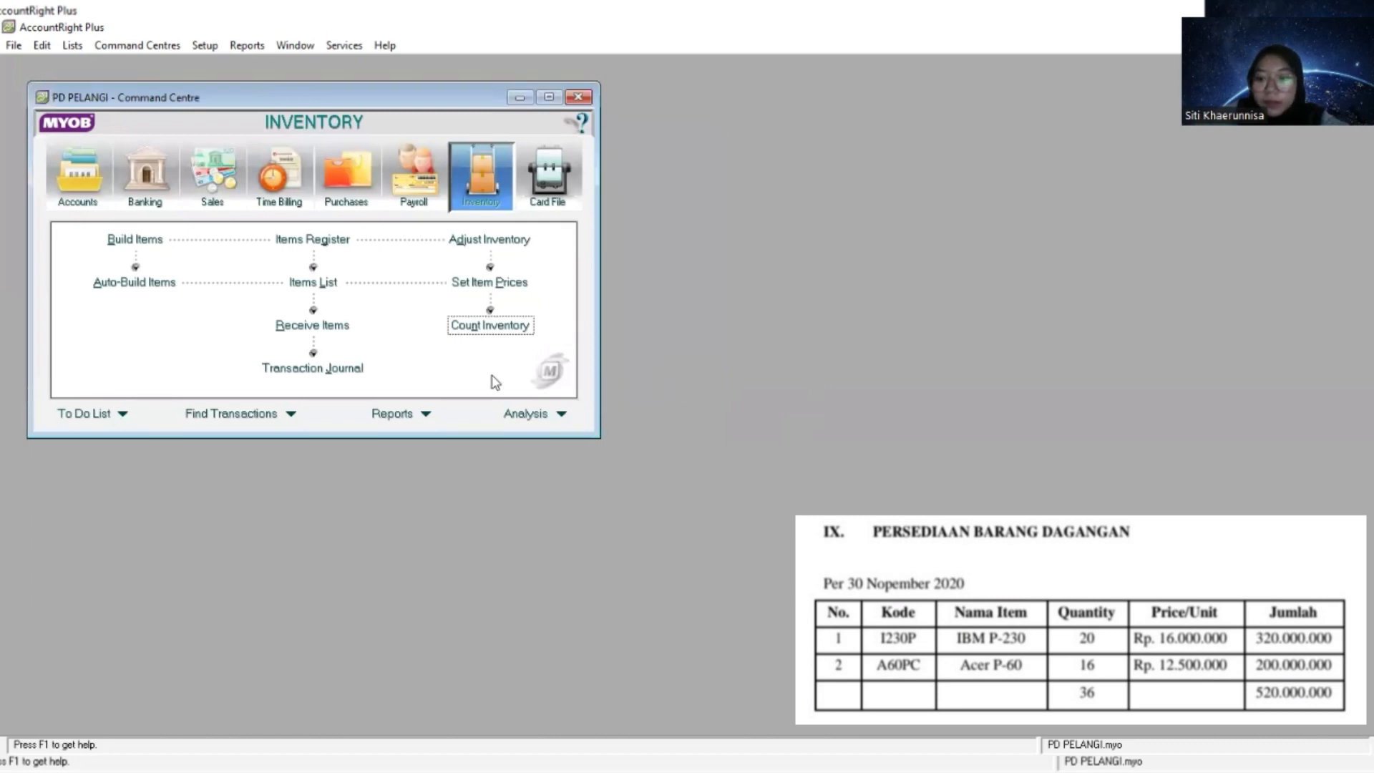
- Check the recorded inventory adjustment in the inventory transaction journal, listing entries dated from 1/12/2020, and close the journal
{"action": "left_click", "coordinate": [336, 371]}
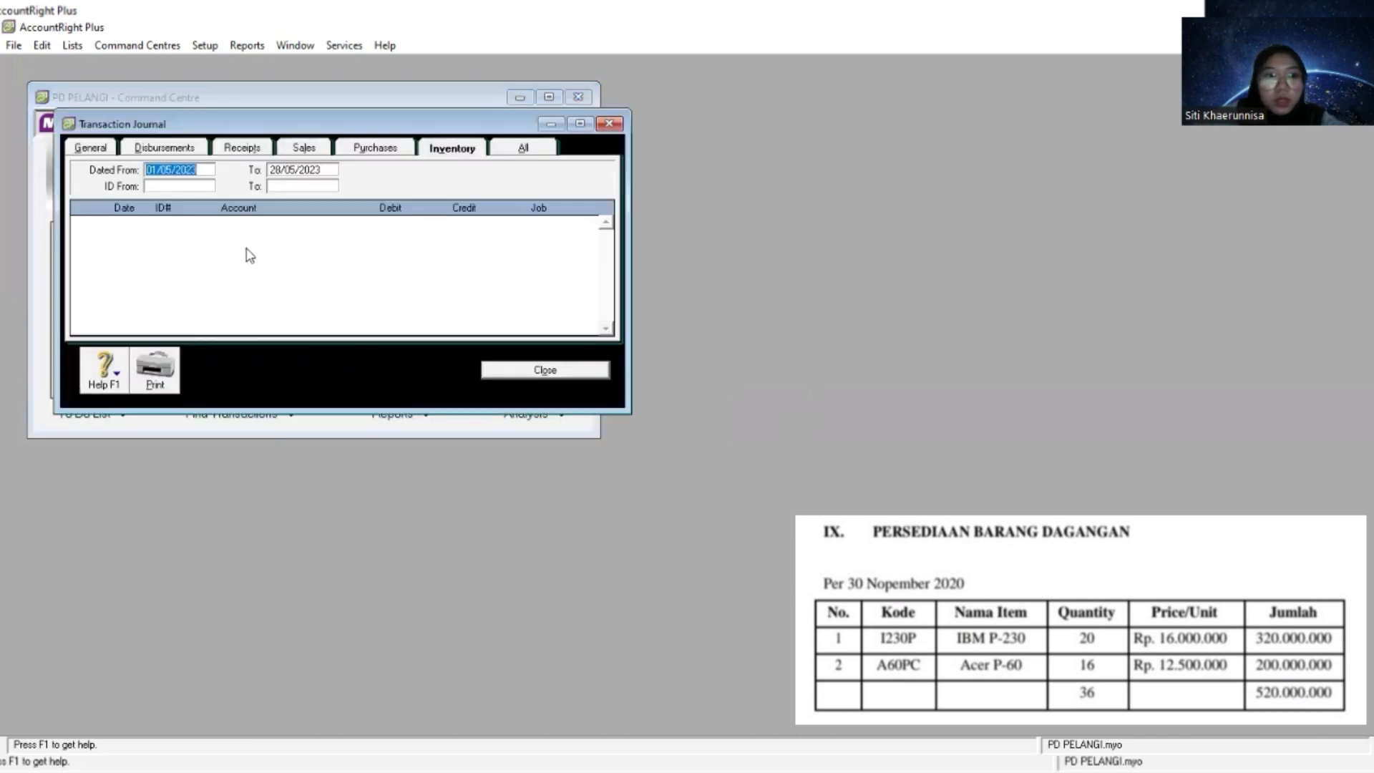
{"action": "type", "text": "1"}
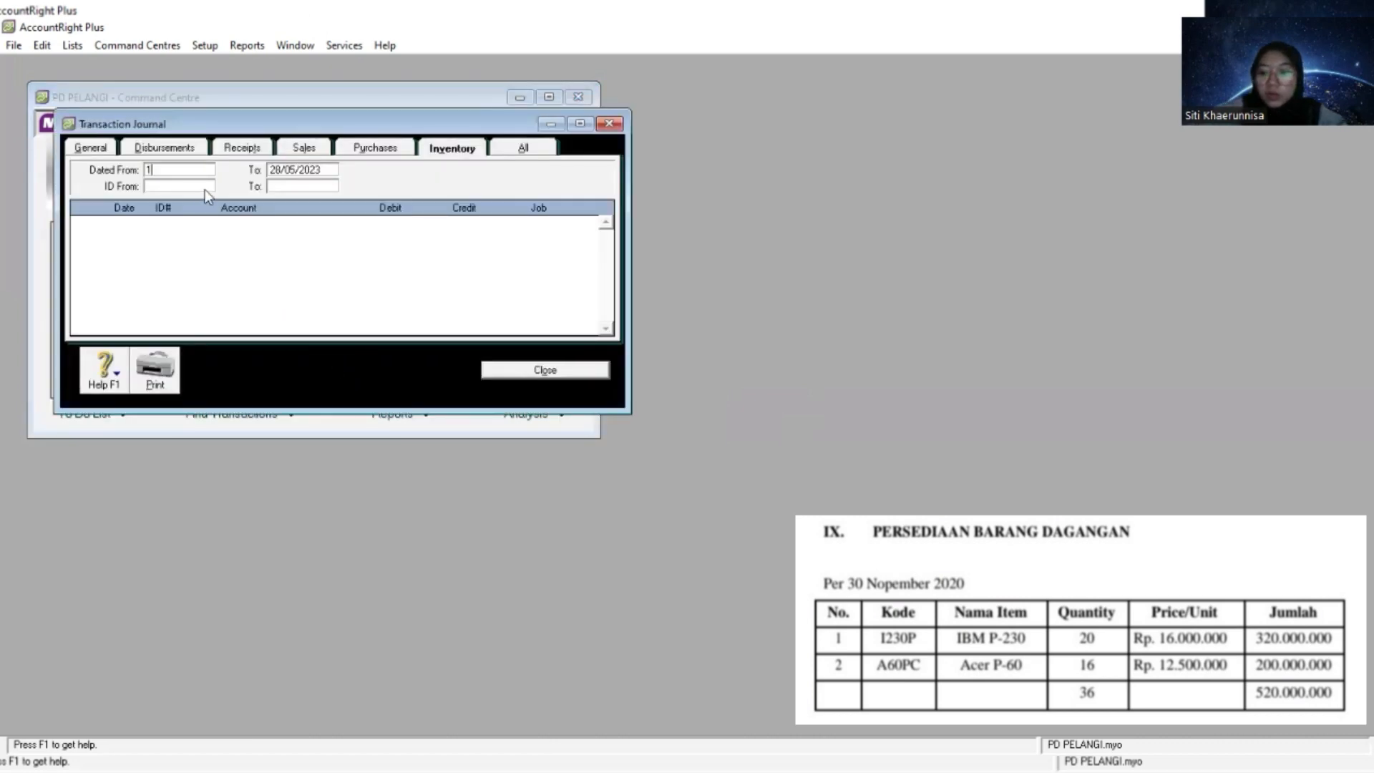
{"action": "type", "text": "/12/2"}
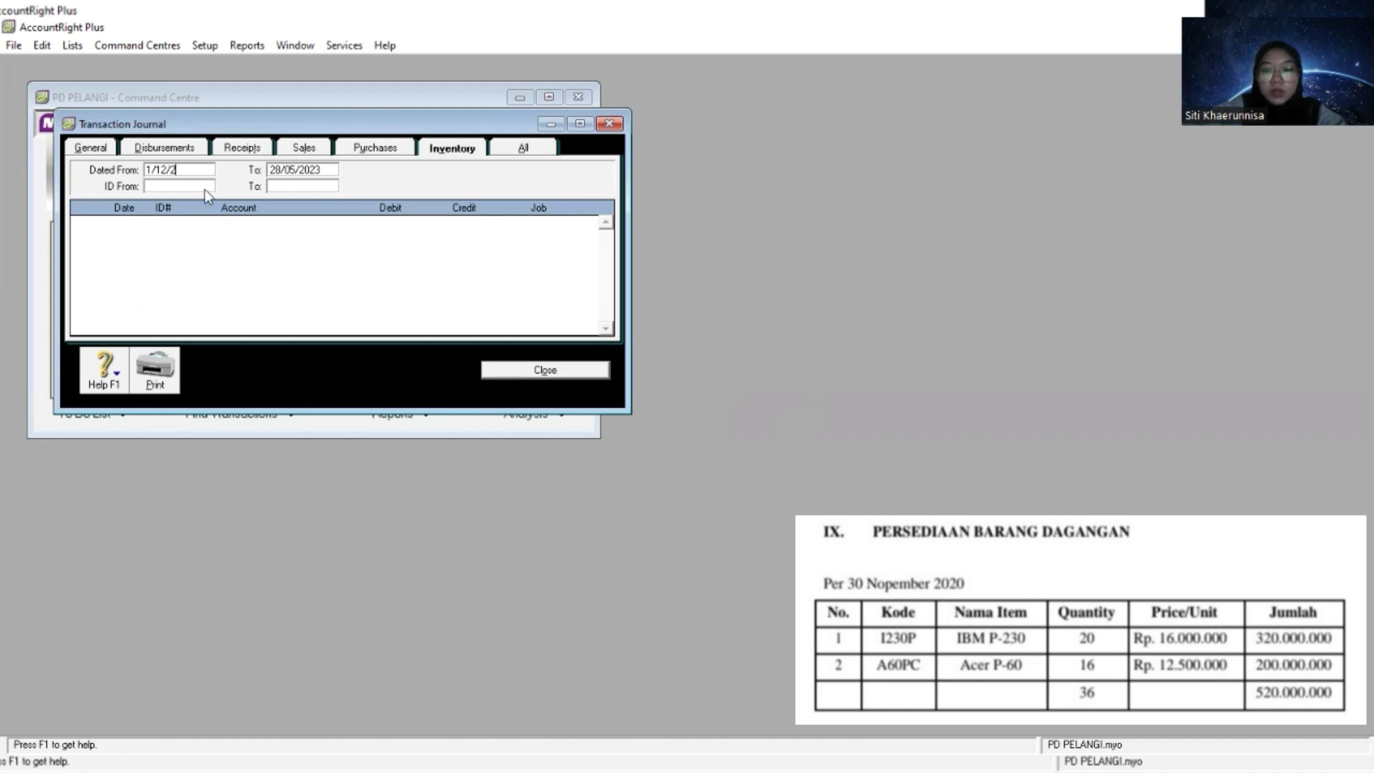
{"action": "type", "text": "020"}
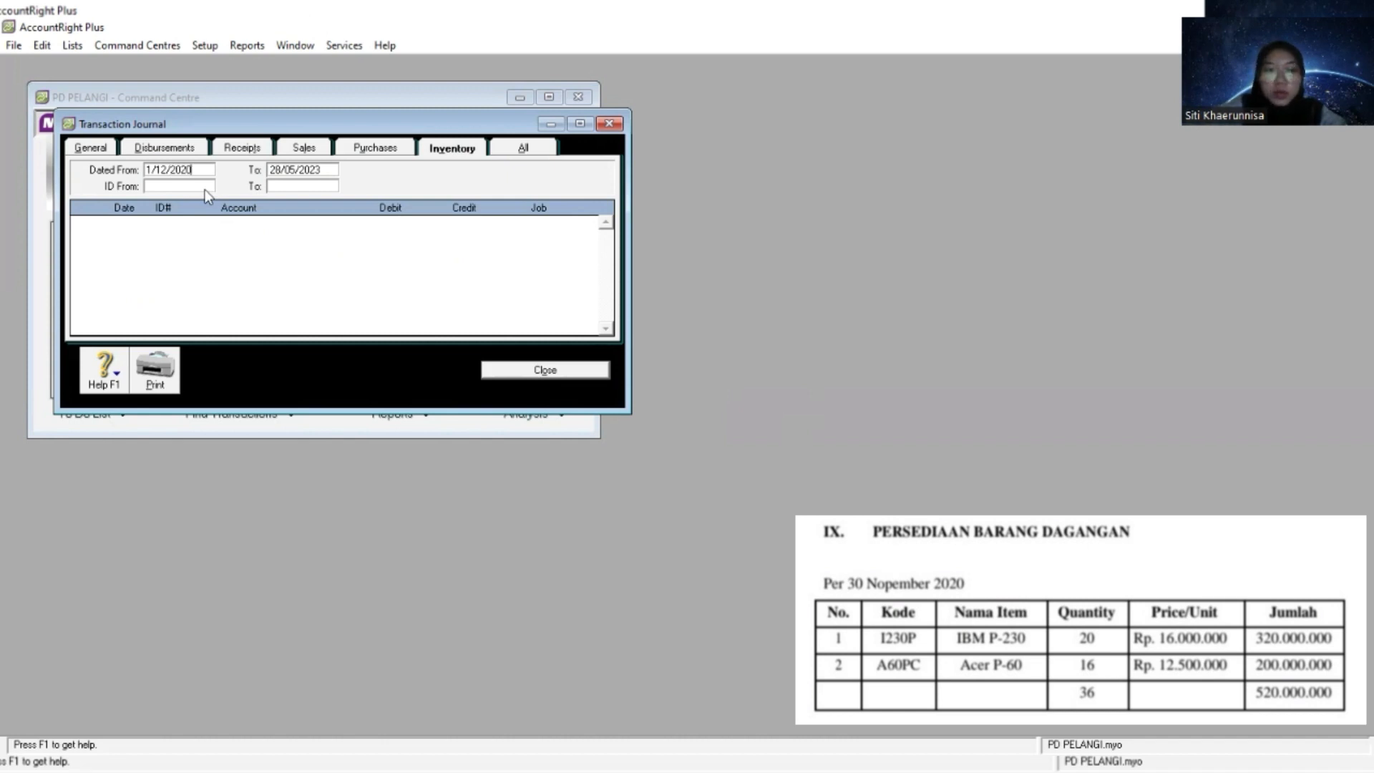
{"action": "key", "text": "Tab"}
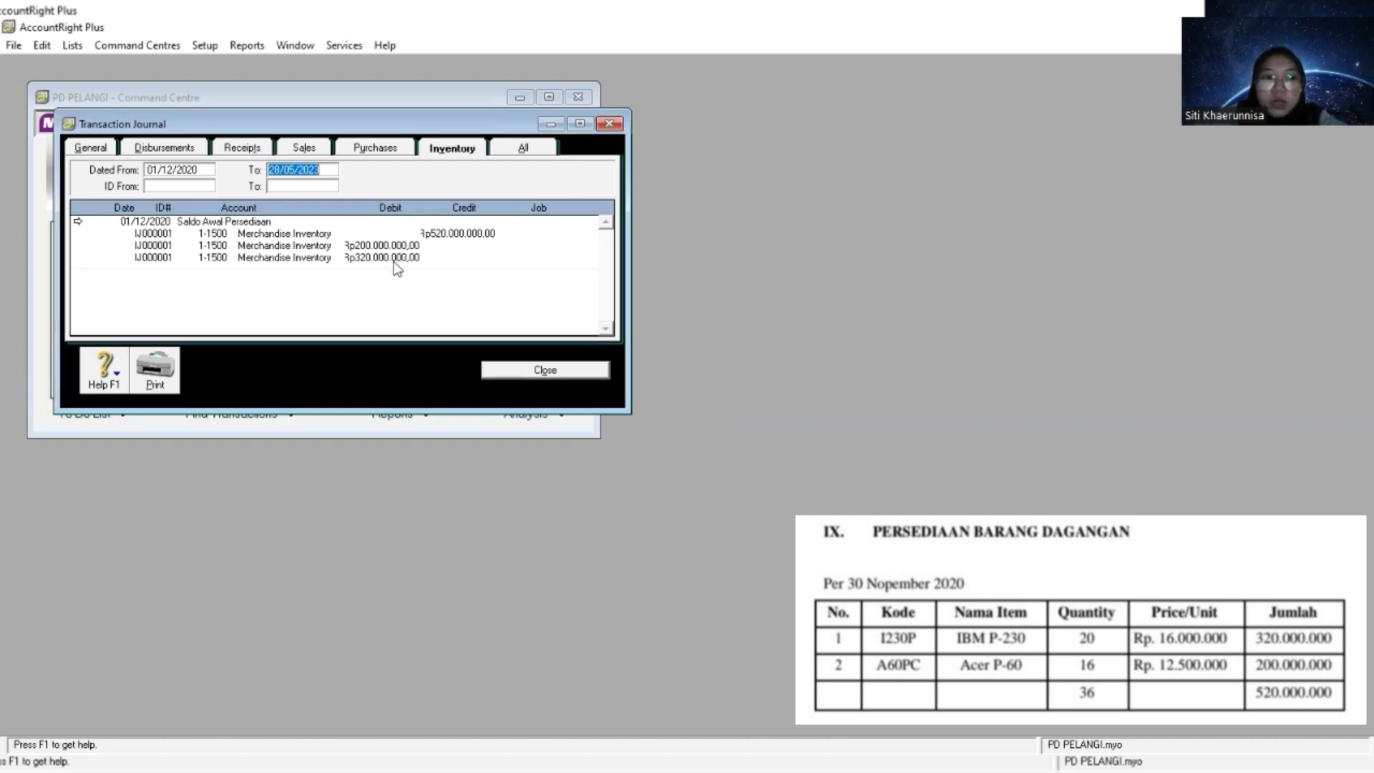
{"action": "left_click", "coordinate": [507, 371]}
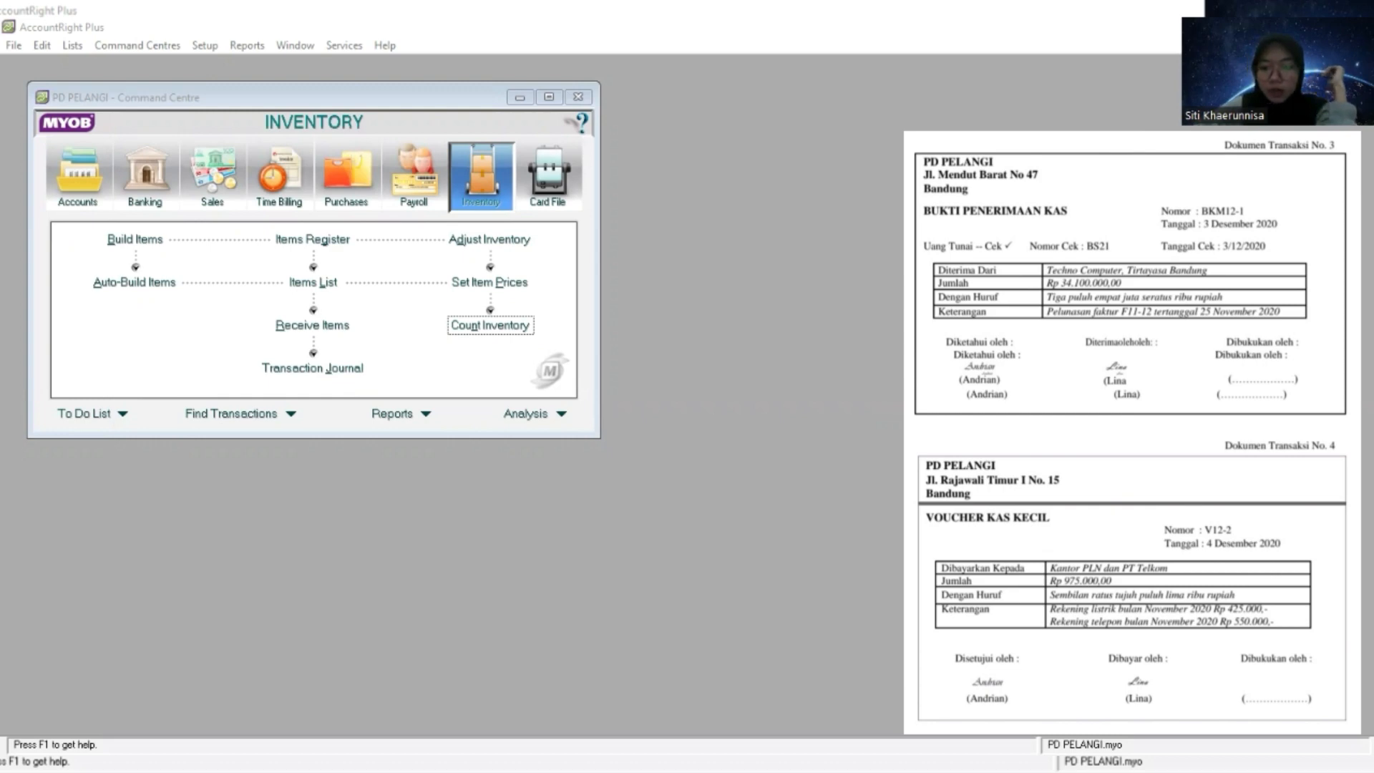
- Open the Receive Payments form in Sales for the customer receipt
{"action": "left_click", "coordinate": [379, 298]}
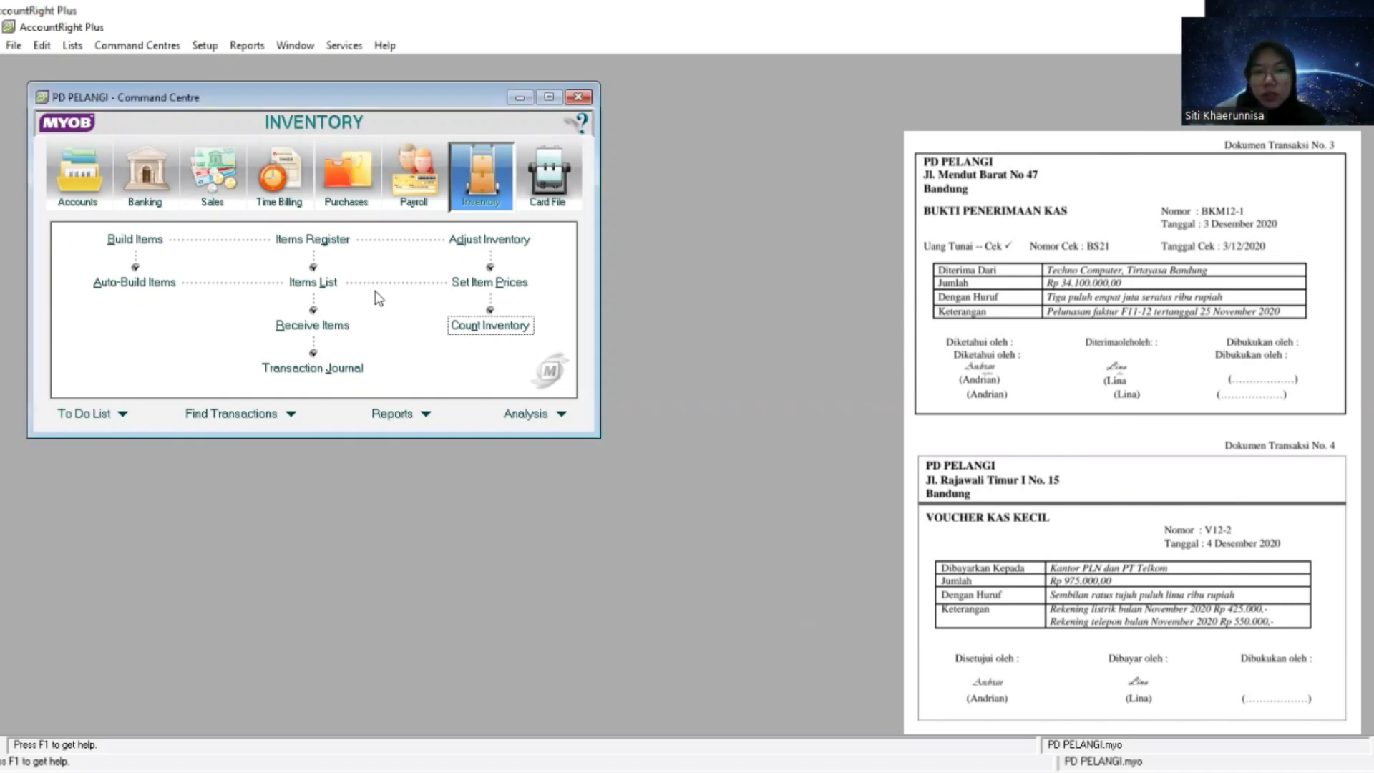
{"action": "left_click", "coordinate": [216, 185]}
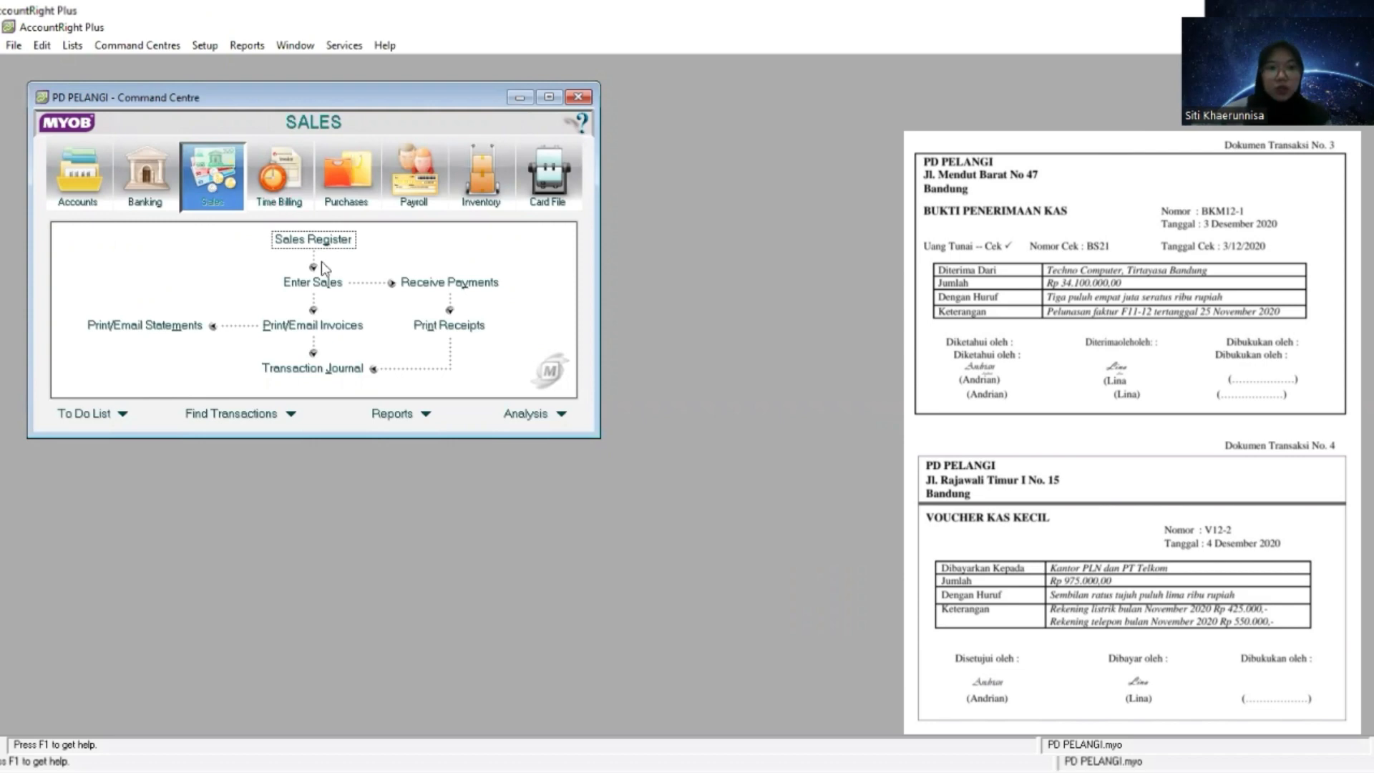
{"action": "left_click", "coordinate": [448, 284]}
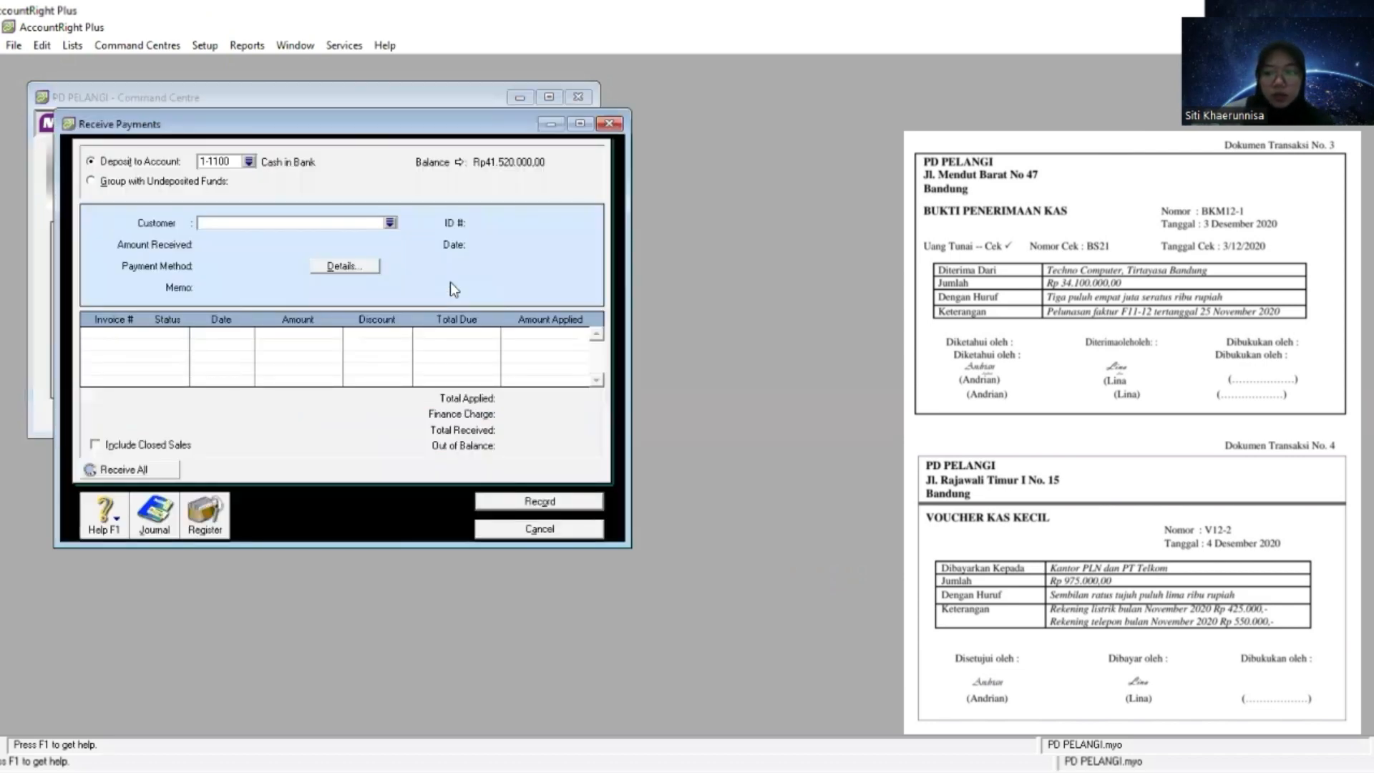
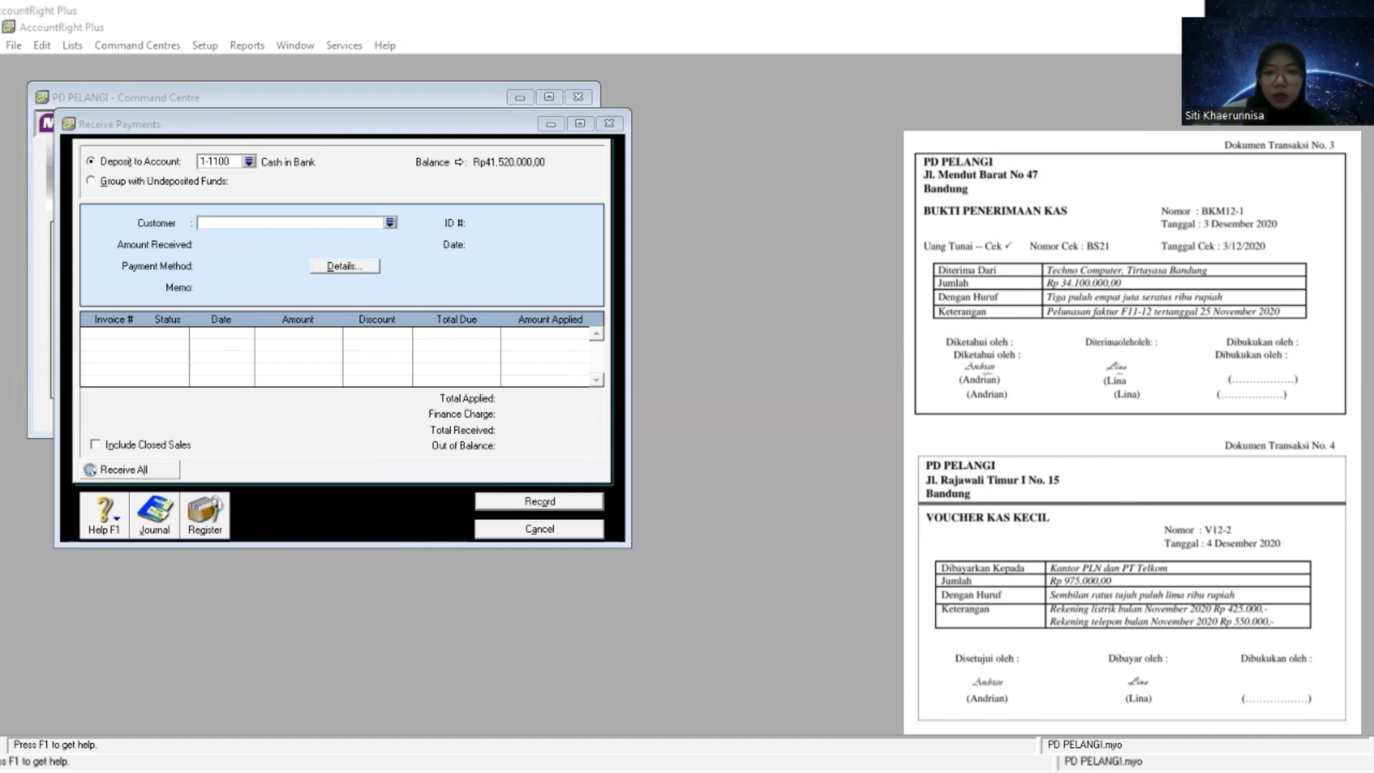
- Select Techno Computer as the customer for the received payment
{"action": "left_click", "coordinate": [304, 224]}
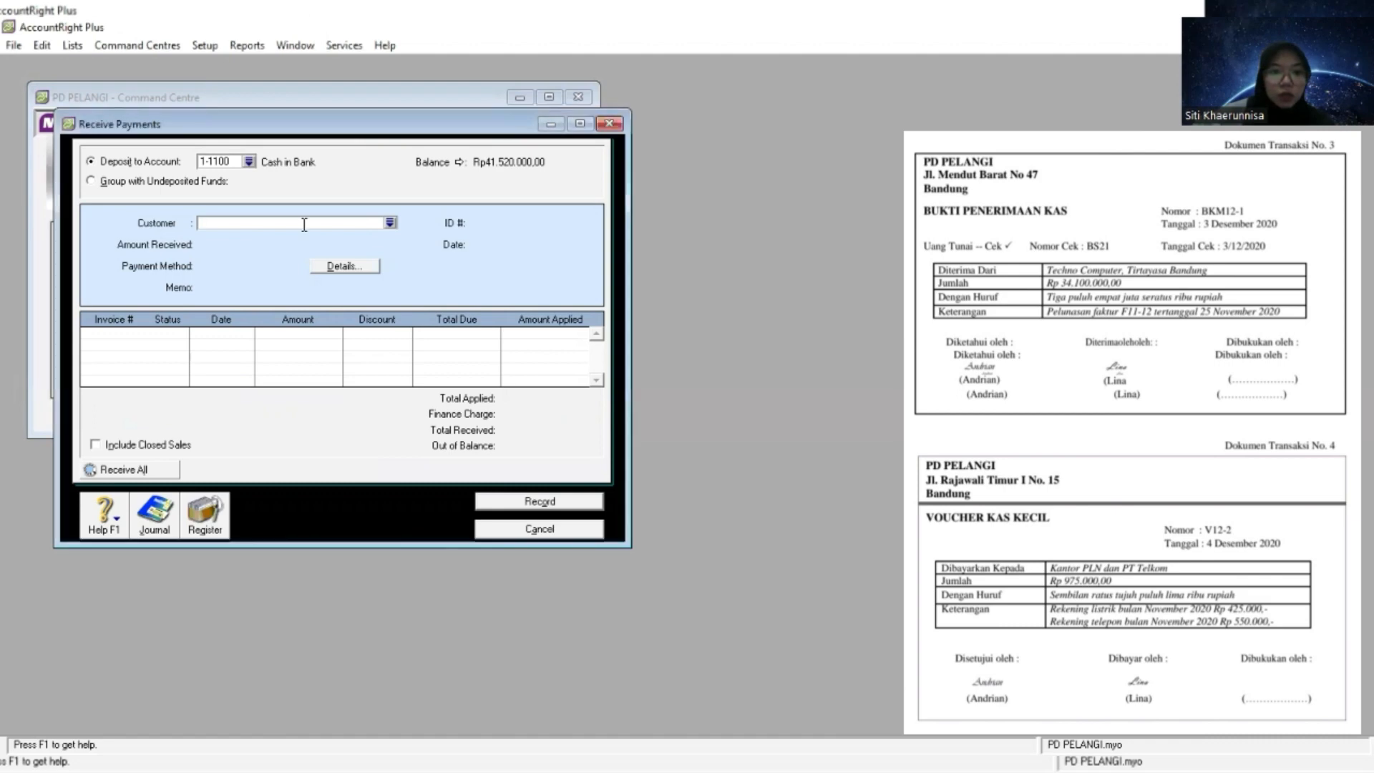
{"action": "right_click", "coordinate": [305, 224]}
{"action": "left_click", "coordinate": [344, 299]}
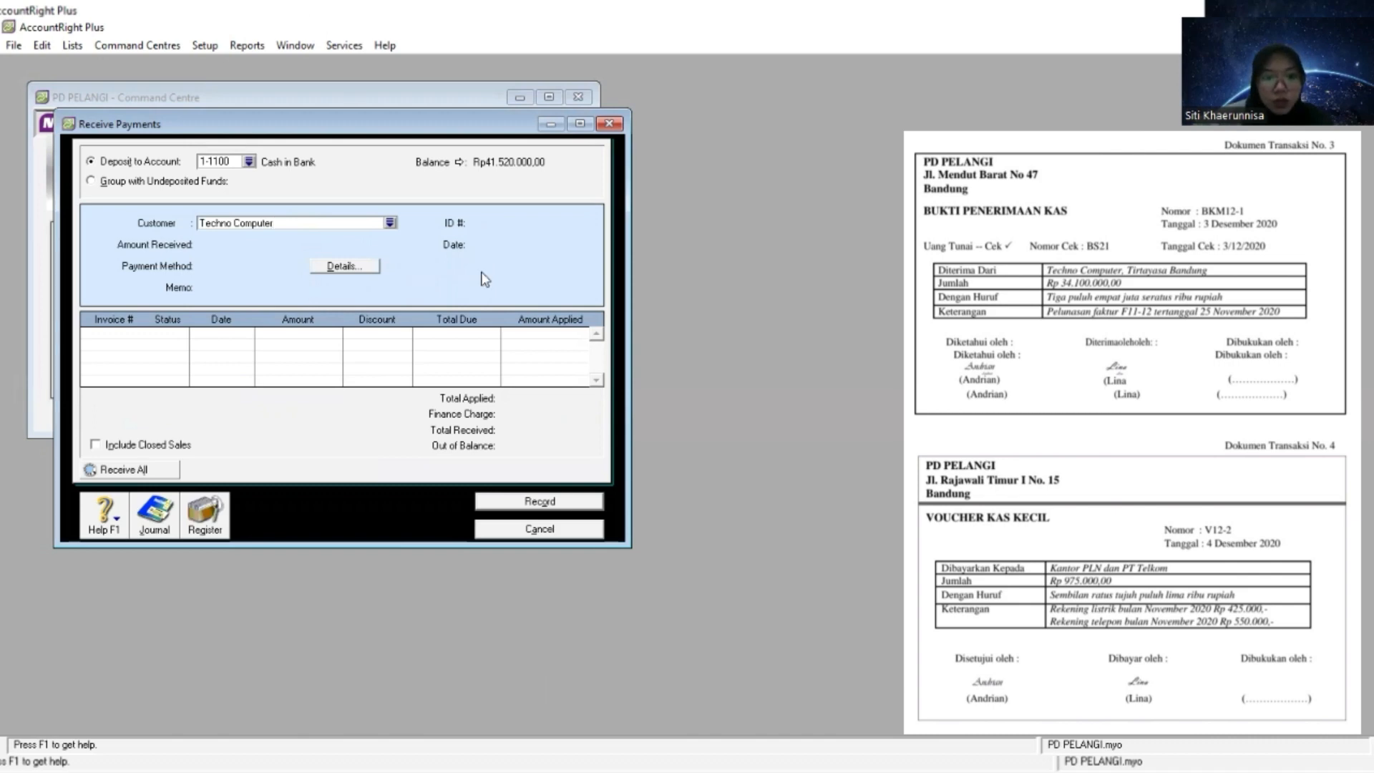
{"action": "key", "text": "Tab"}
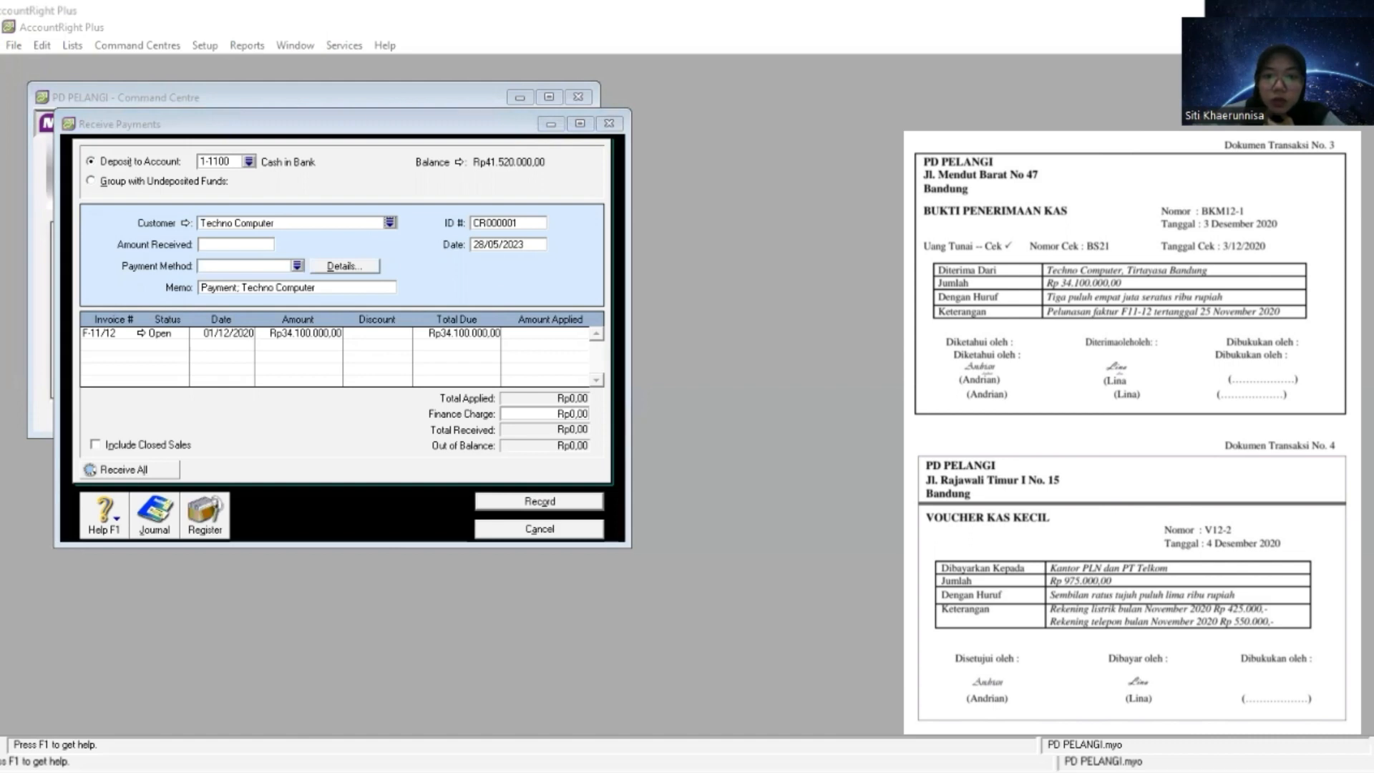
- Set the amount received from the customer to Rp34.100.000,00
{"action": "left_click", "coordinate": [254, 247]}
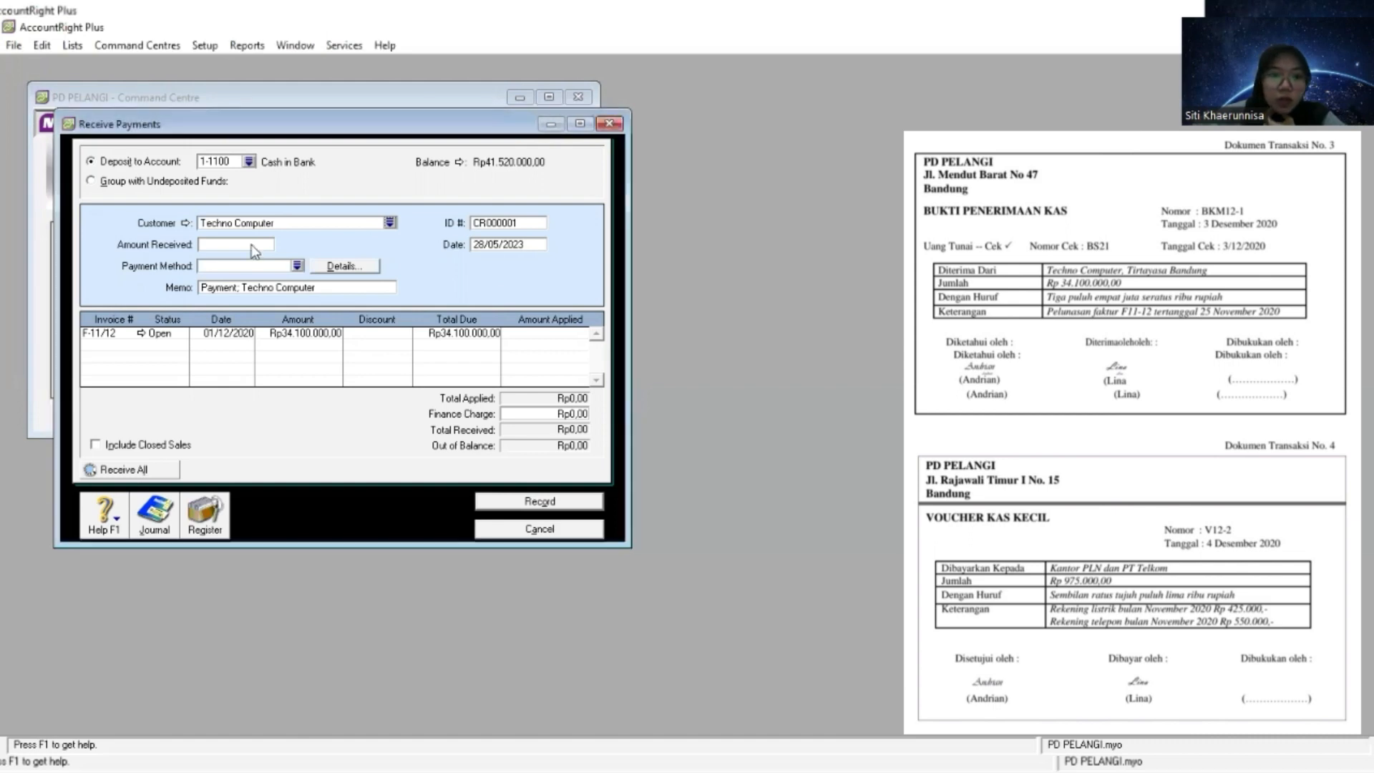
{"action": "right_click", "coordinate": [253, 247]}
{"action": "left_click", "coordinate": [220, 243]}
{"action": "right_click", "coordinate": [220, 241]}
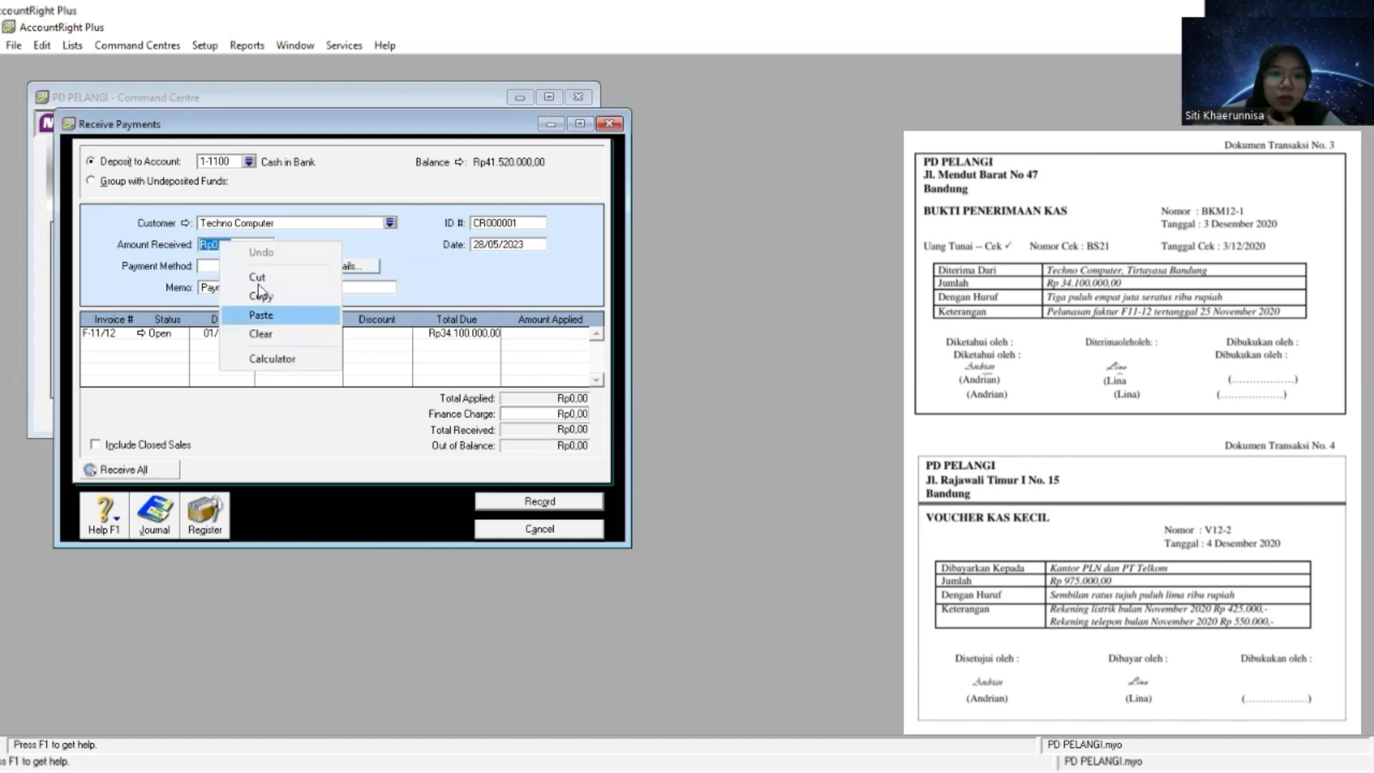
{"action": "left_click", "coordinate": [260, 311]}
{"action": "key", "text": "Tab"}
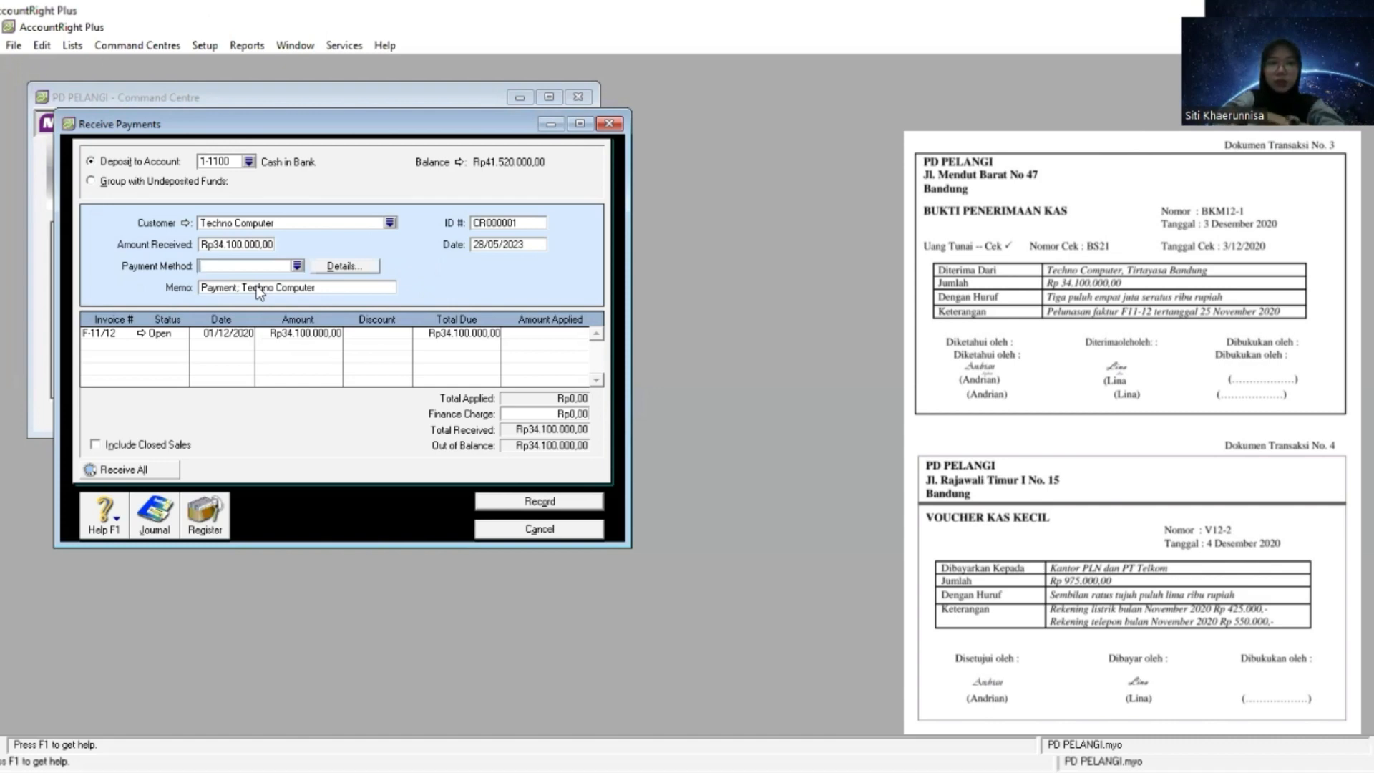
- Set the payment method to Cheque, keeping the default memo
{"action": "left_click", "coordinate": [297, 267]}
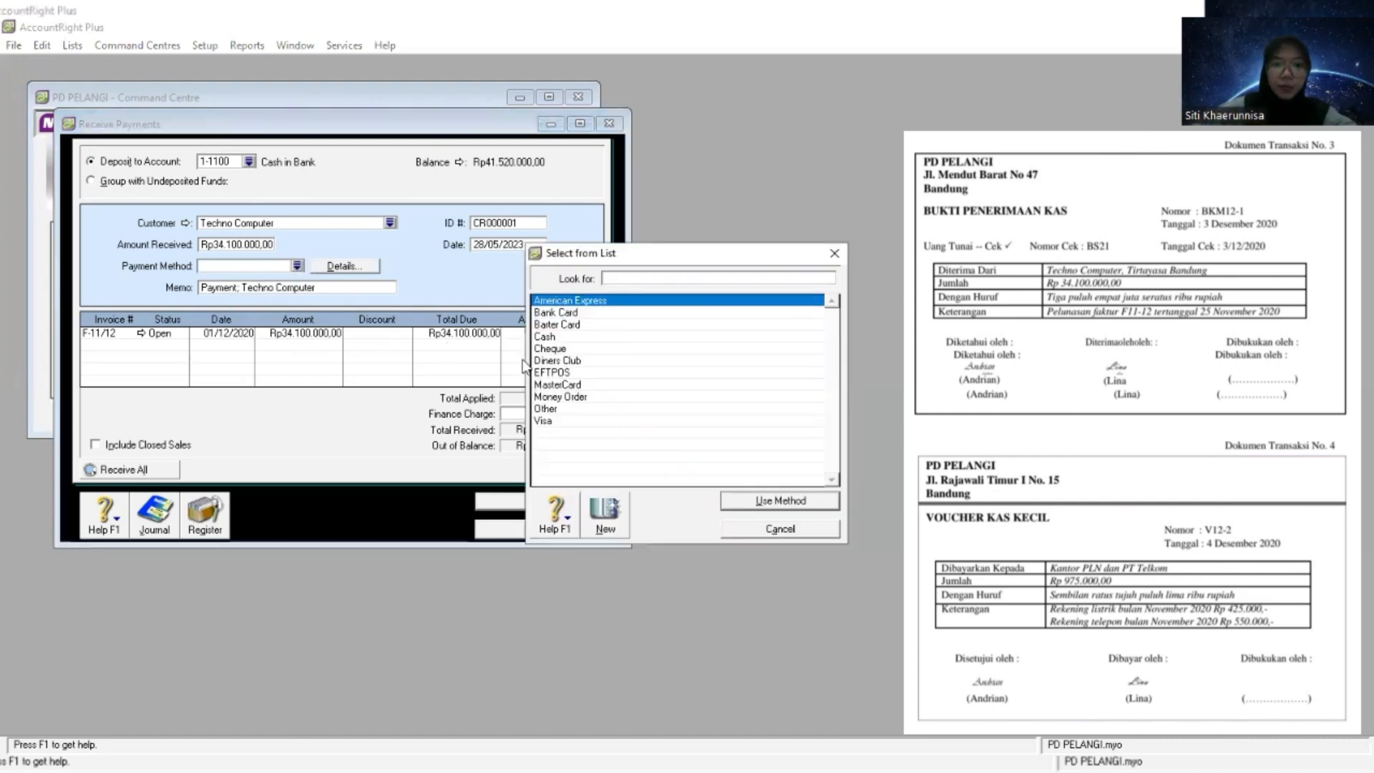
{"action": "left_click", "coordinate": [571, 350]}
{"action": "double_click", "coordinate": [571, 350]}
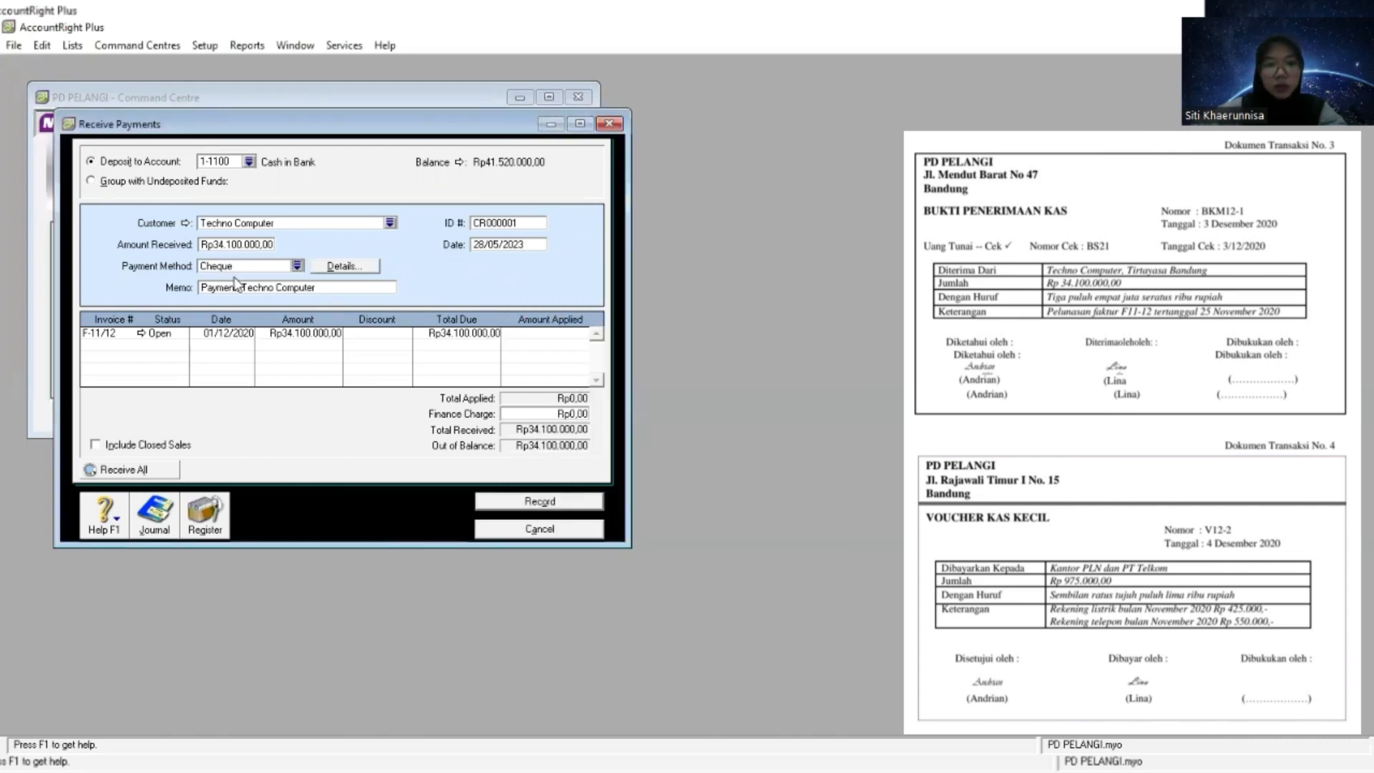
{"action": "key", "text": "Tab"}
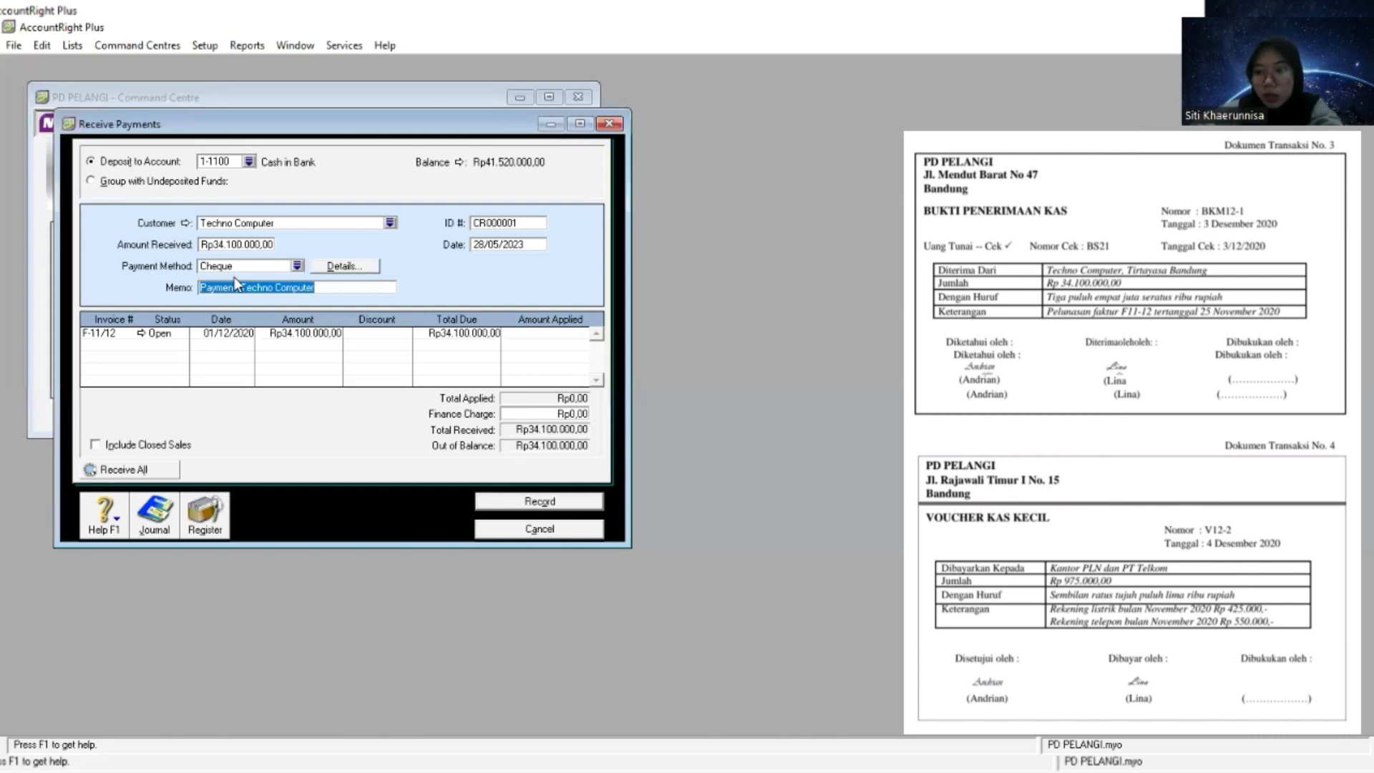
- Replace the payment's automatic ID number with BKM12-1 from the cash receipt document
{"action": "key", "text": "Tab"}
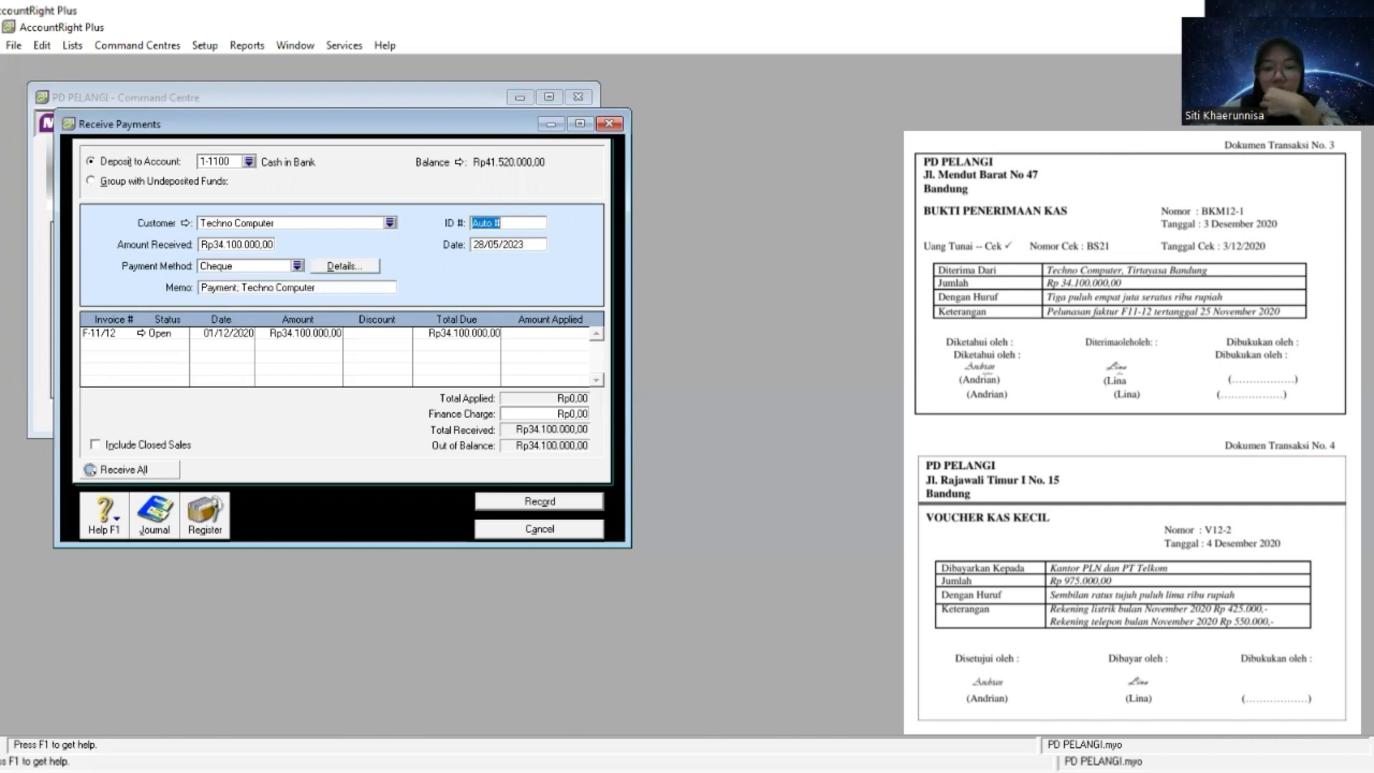
{"action": "key", "text": "alt+Tab"}
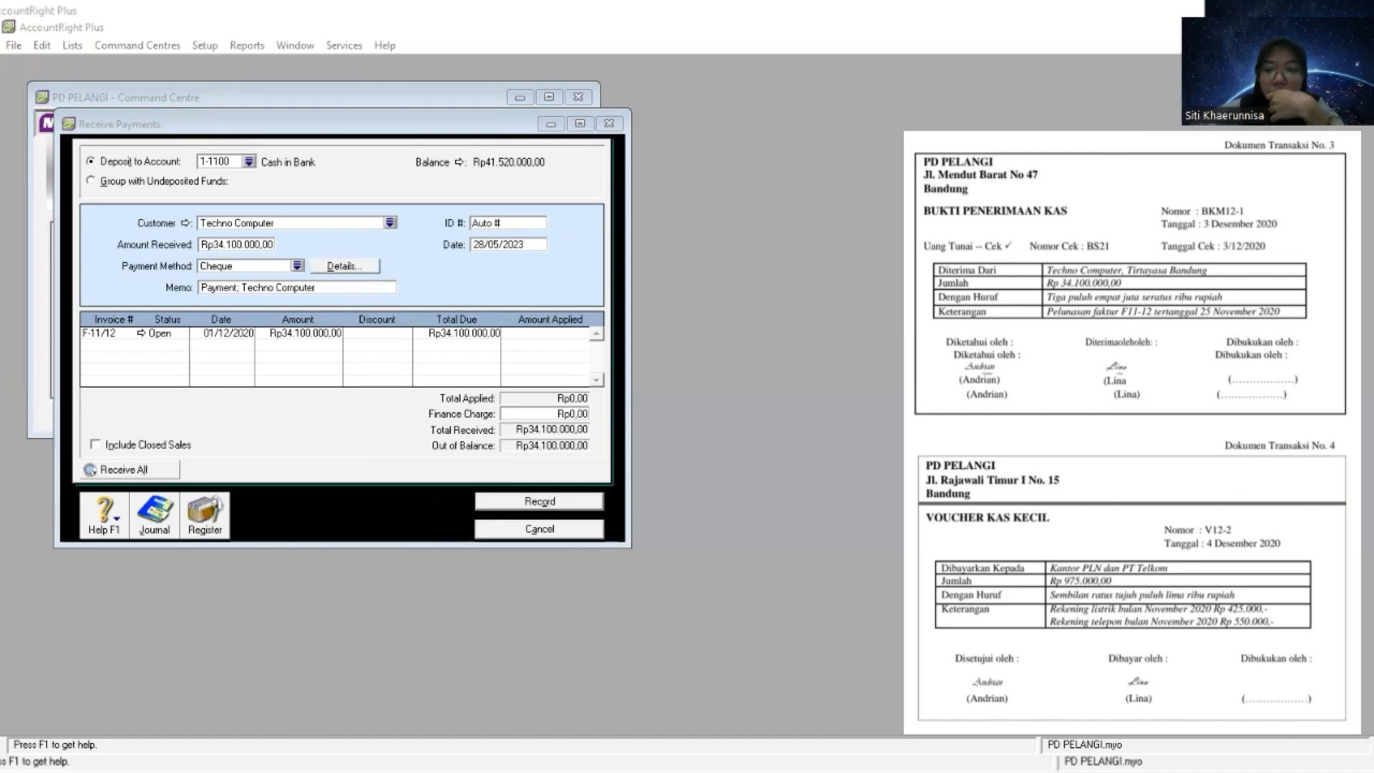
{"action": "left_click", "coordinate": [516, 223]}
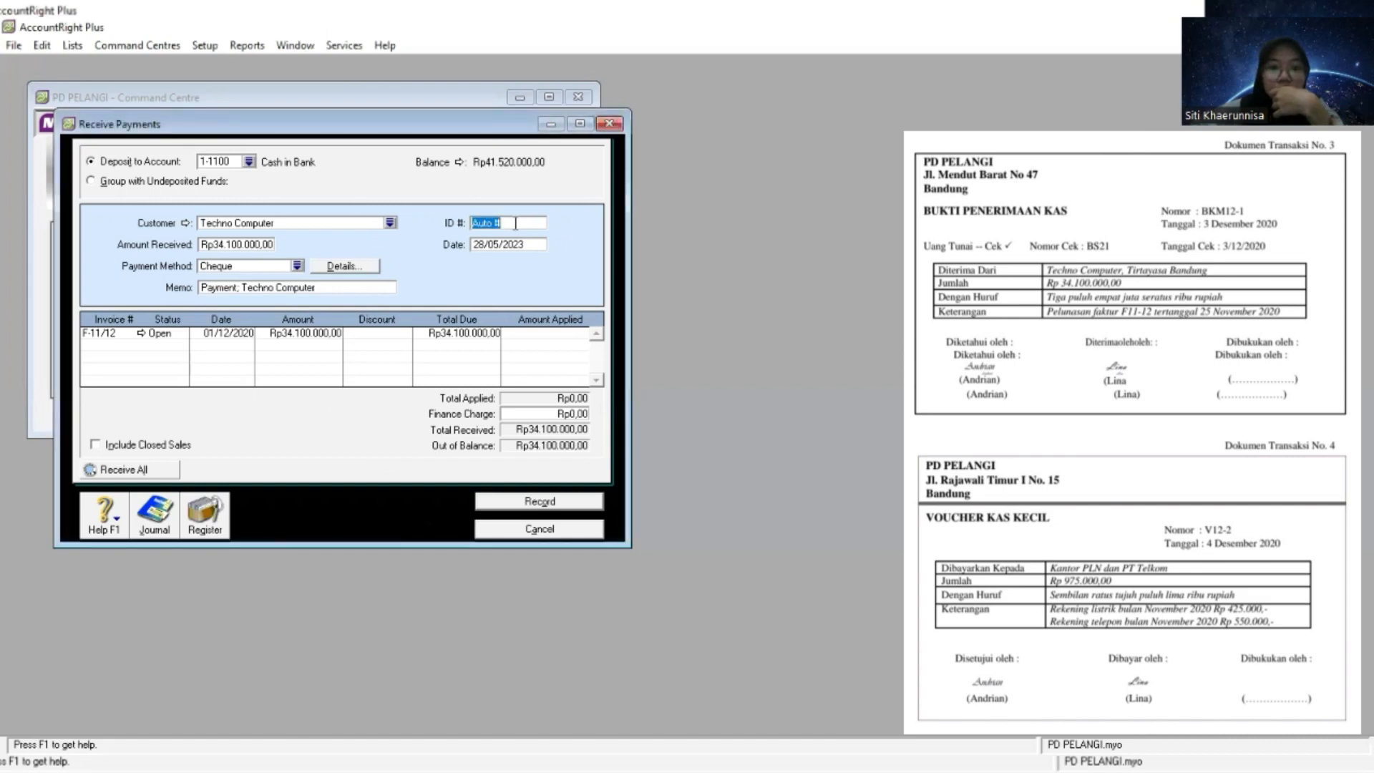
{"action": "right_click", "coordinate": [515, 222]}
{"action": "left_click", "coordinate": [572, 300]}
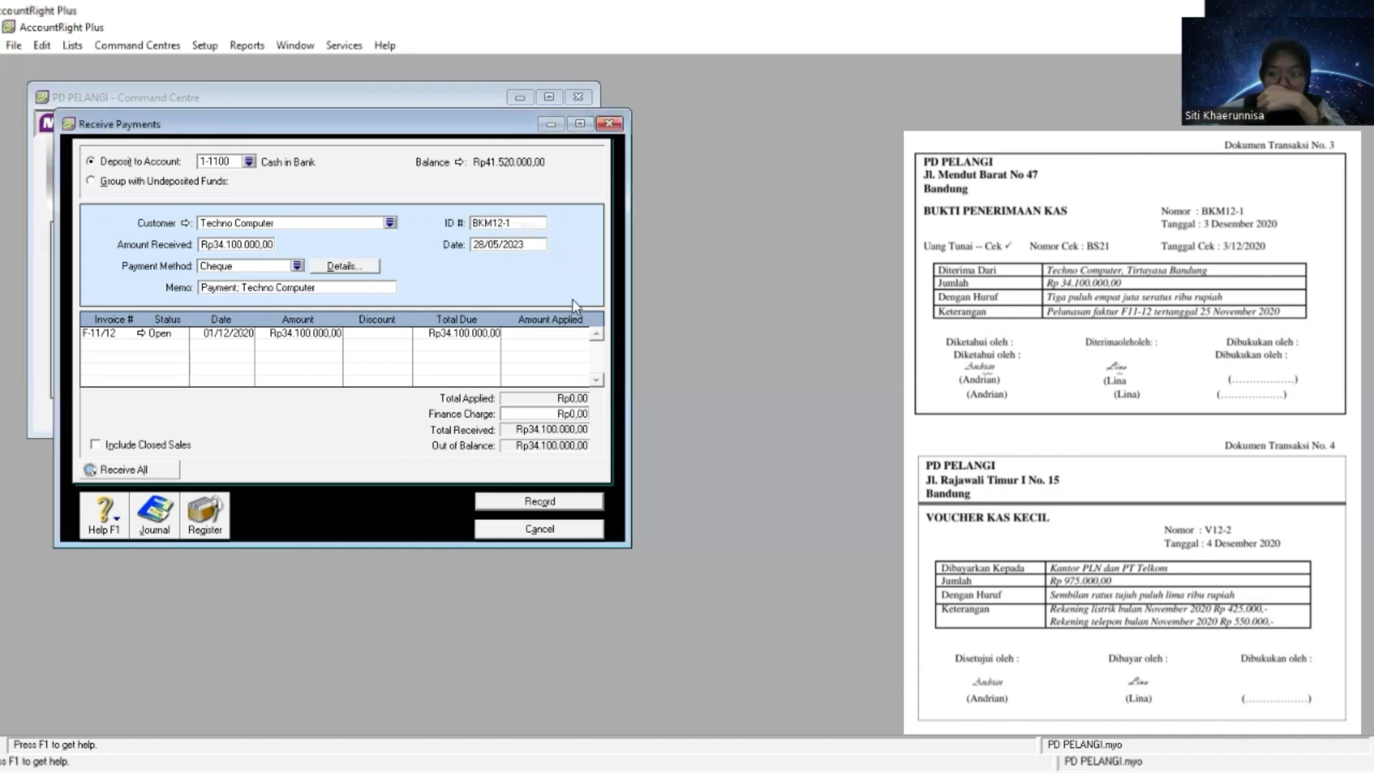
- Set the customer payment's date to 3/12/20
{"action": "key", "text": "Tab"}
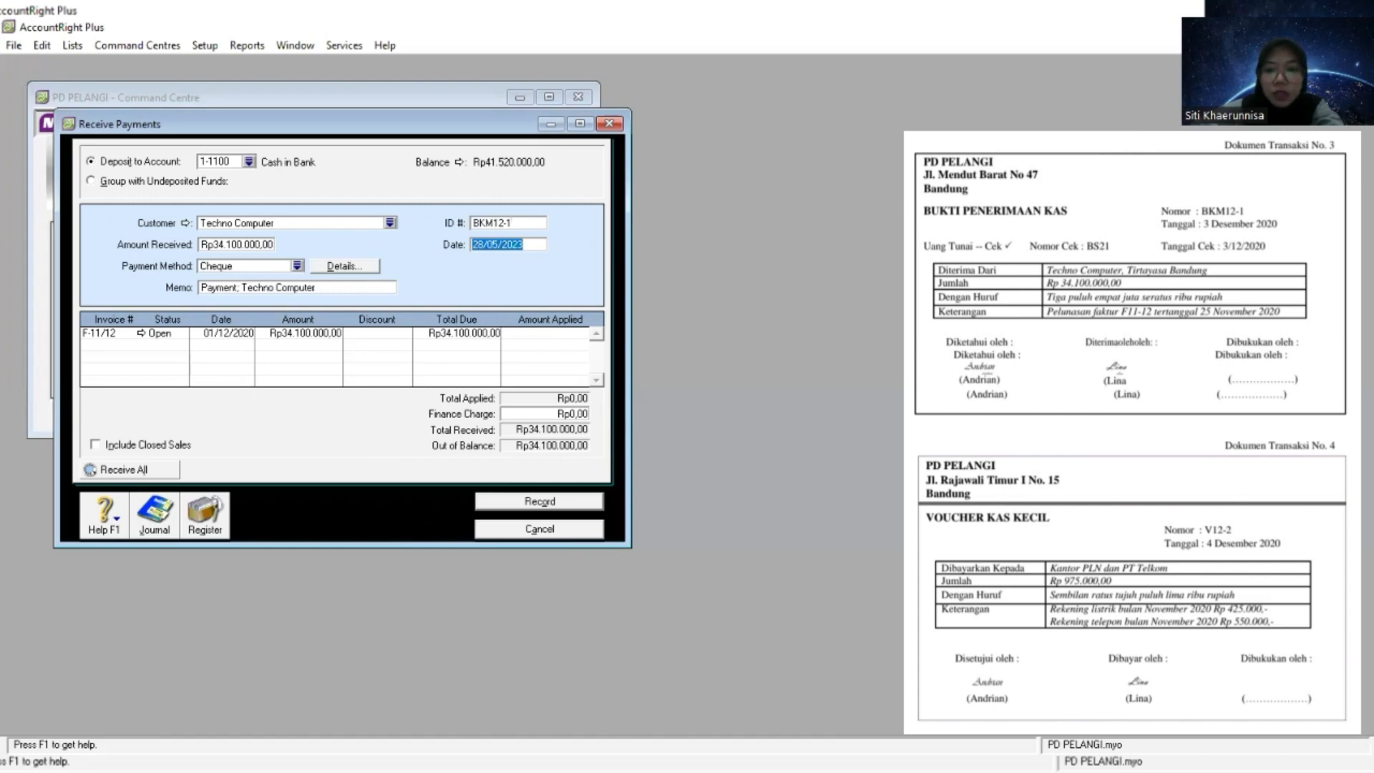
{"action": "key", "text": "alt+Tab"}
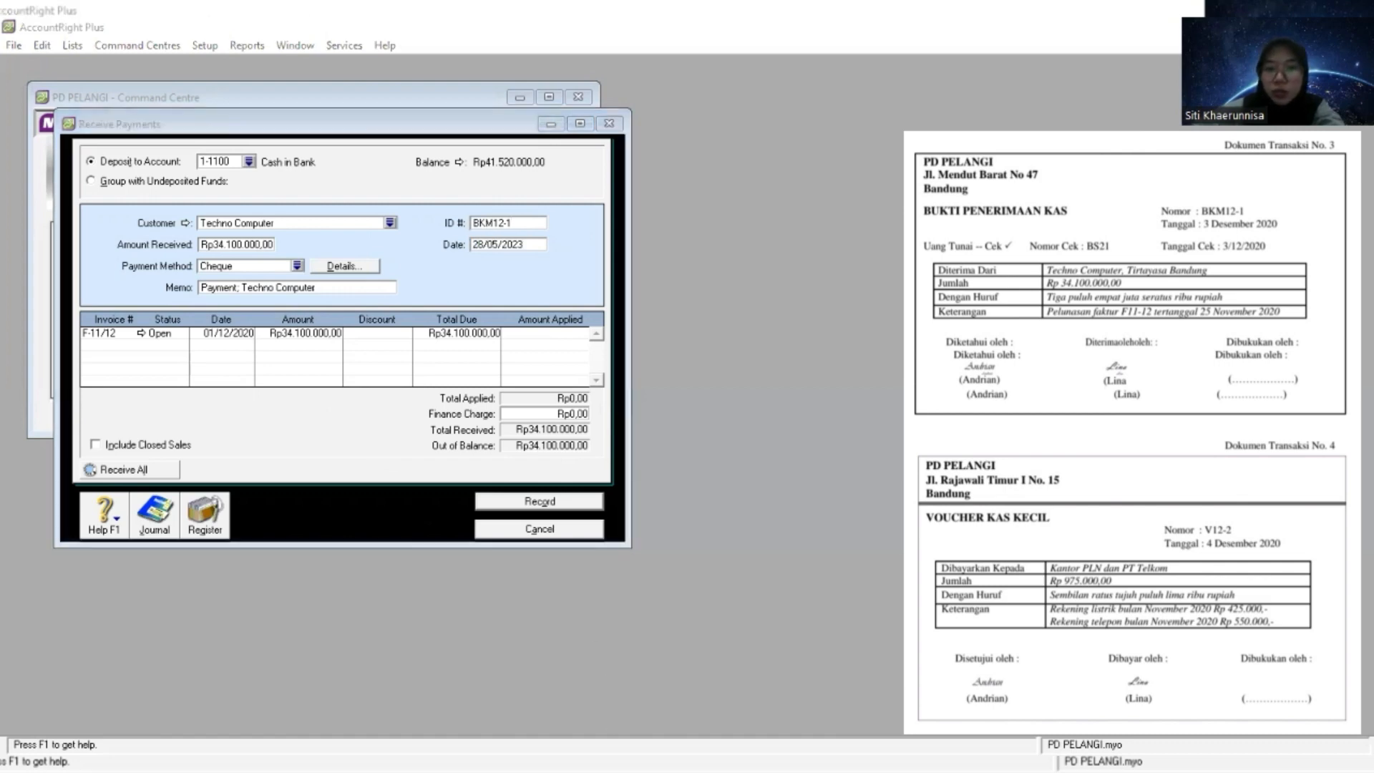
{"action": "key", "text": "alt+Tab"}
{"action": "type", "text": "3/12/20"}
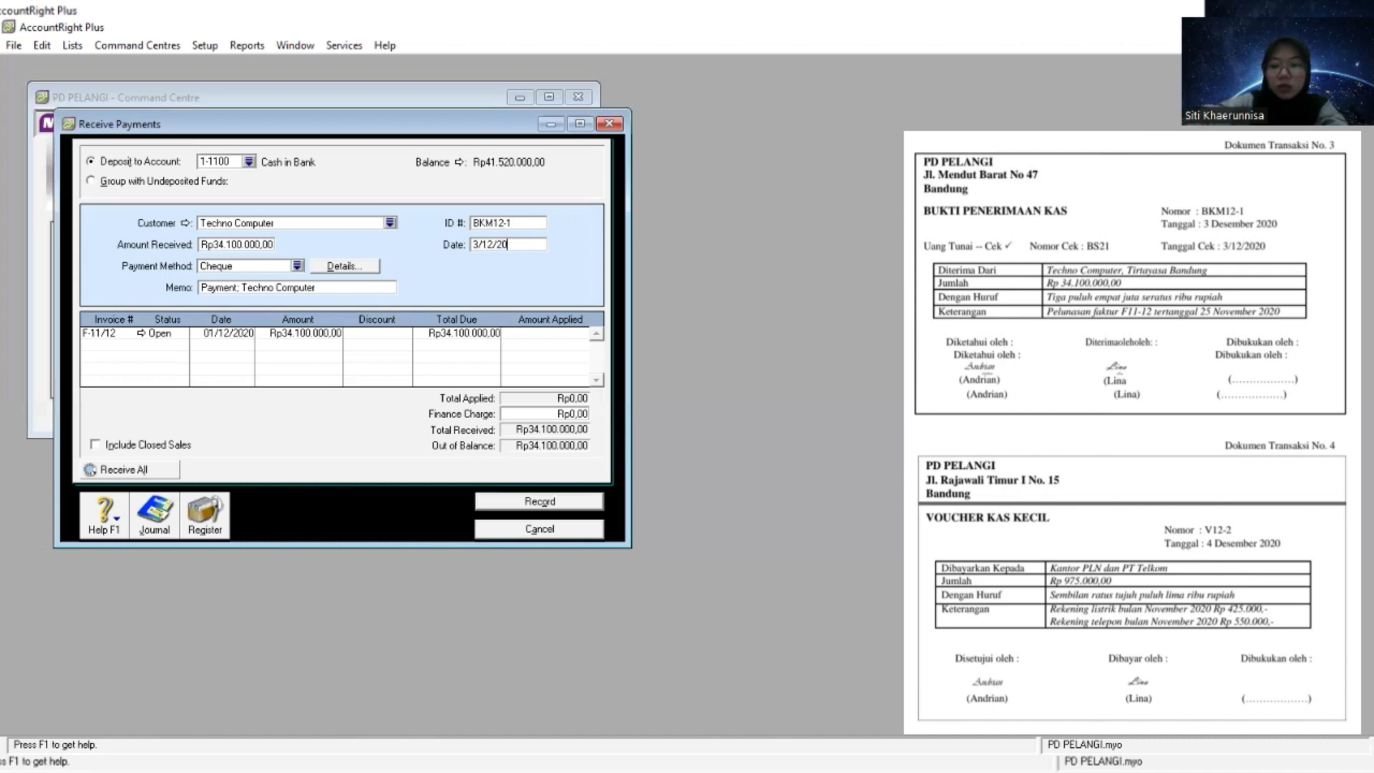
{"action": "key", "text": "Tab"}
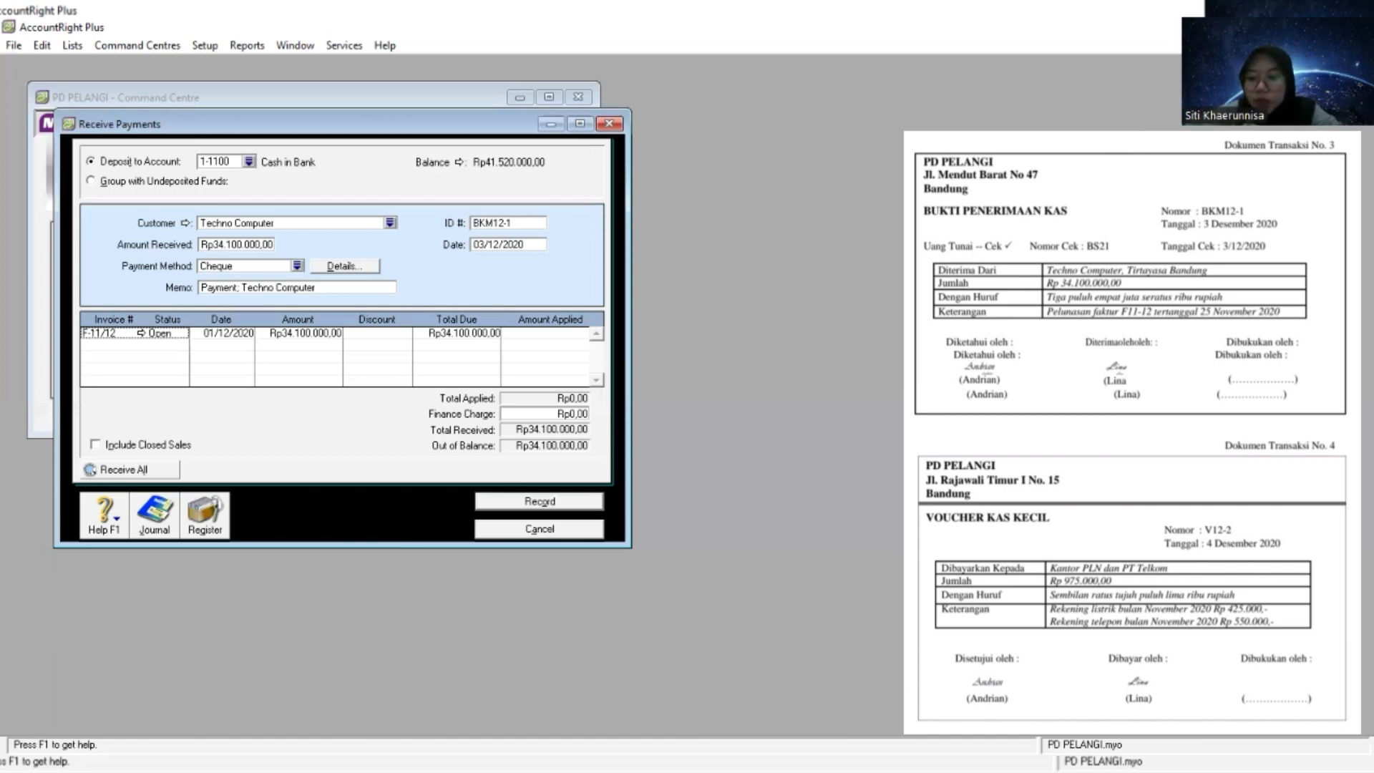
- Apply the full Rp34.100.000,00 to invoice F-11/12 without discount or finance charge, and record the payment
{"action": "key", "text": "Tab"}
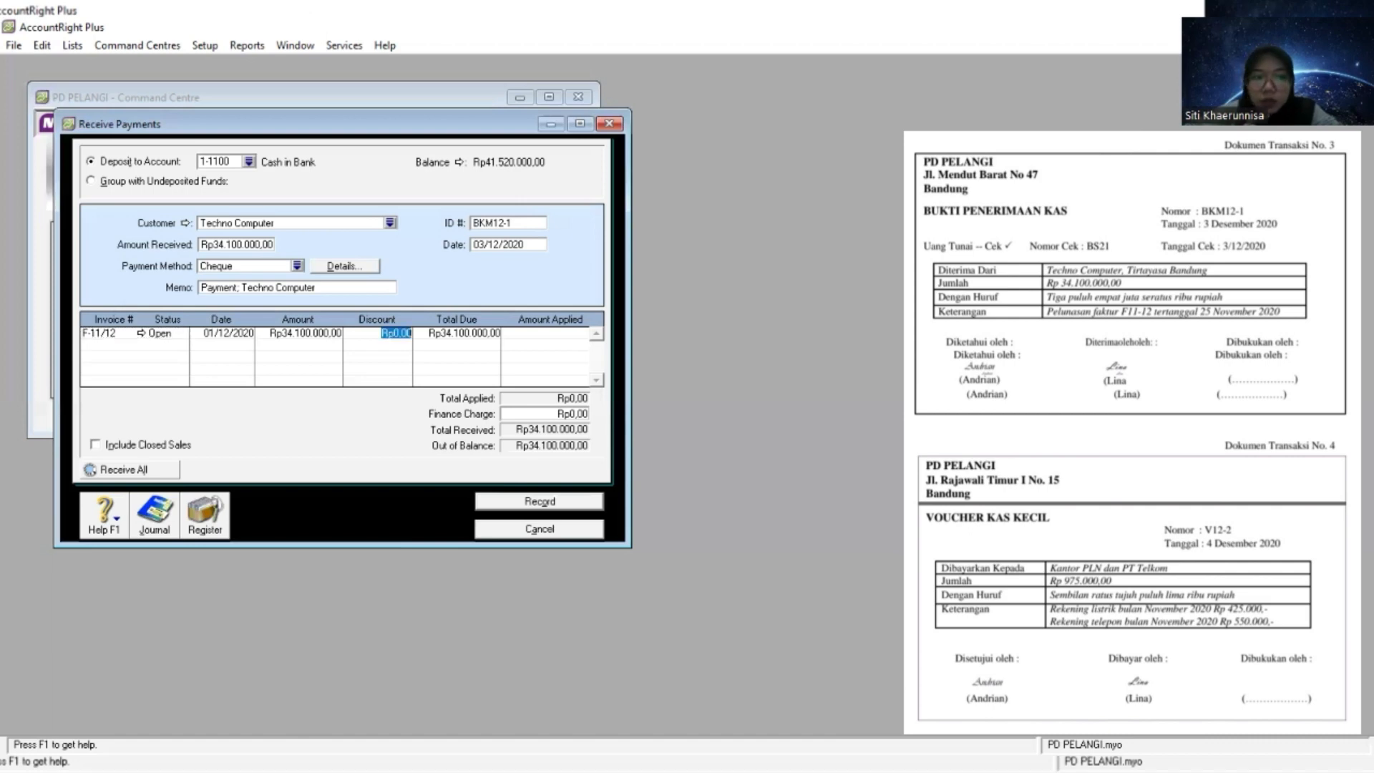
{"action": "key", "text": "Tab"}
{"action": "key", "text": "Tab"}
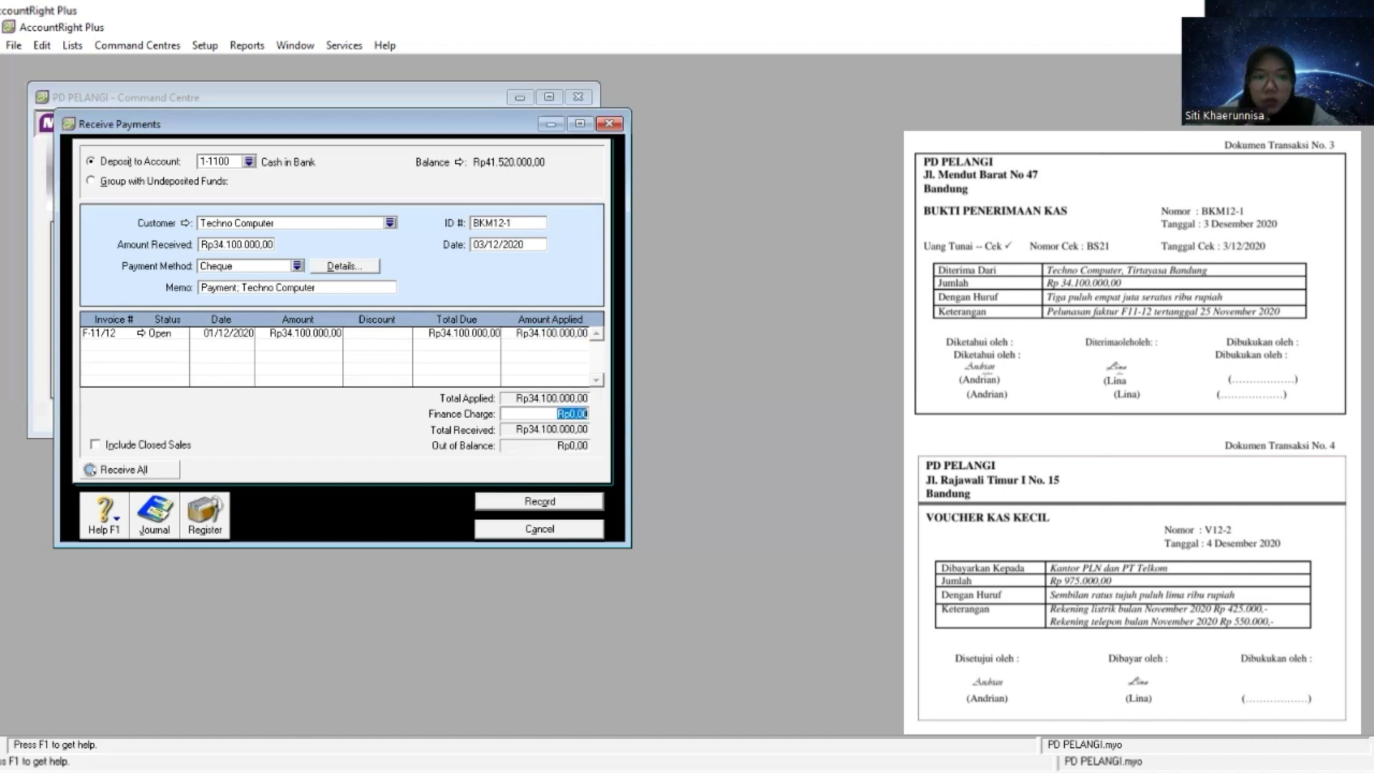
{"action": "key", "text": "Tab"}
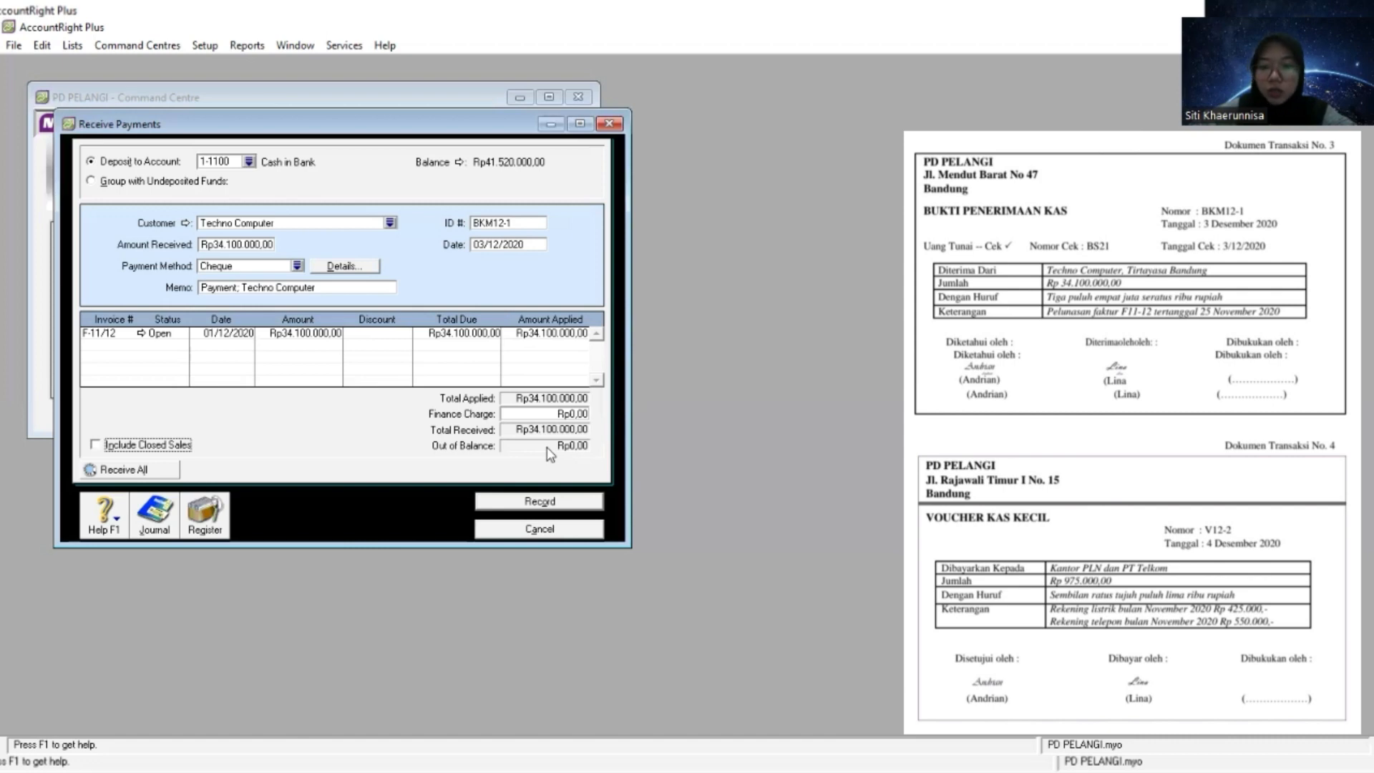
{"action": "left_click", "coordinate": [561, 506]}
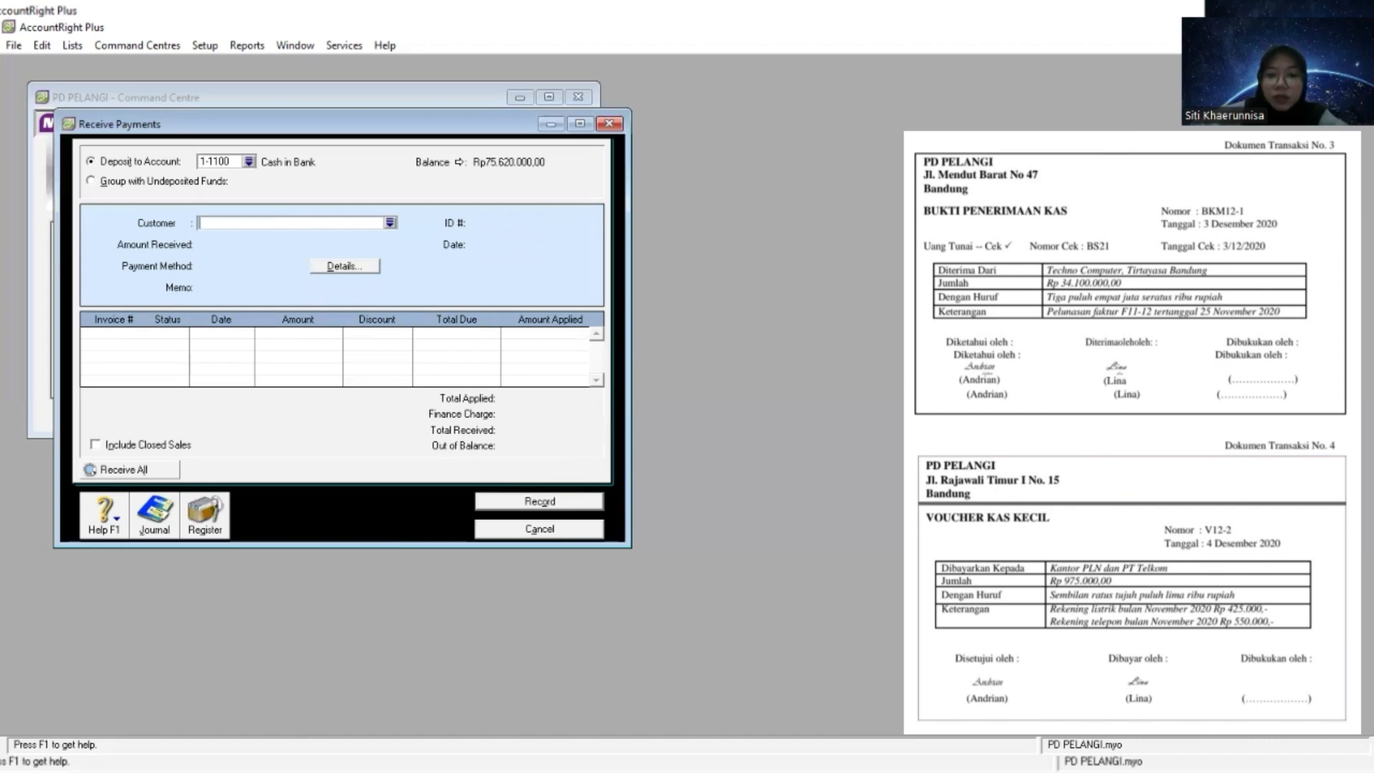
- Close the Receive Payments form and open a Spend Money form from the Banking command centre
{"action": "key", "text": "alt+Tab"}
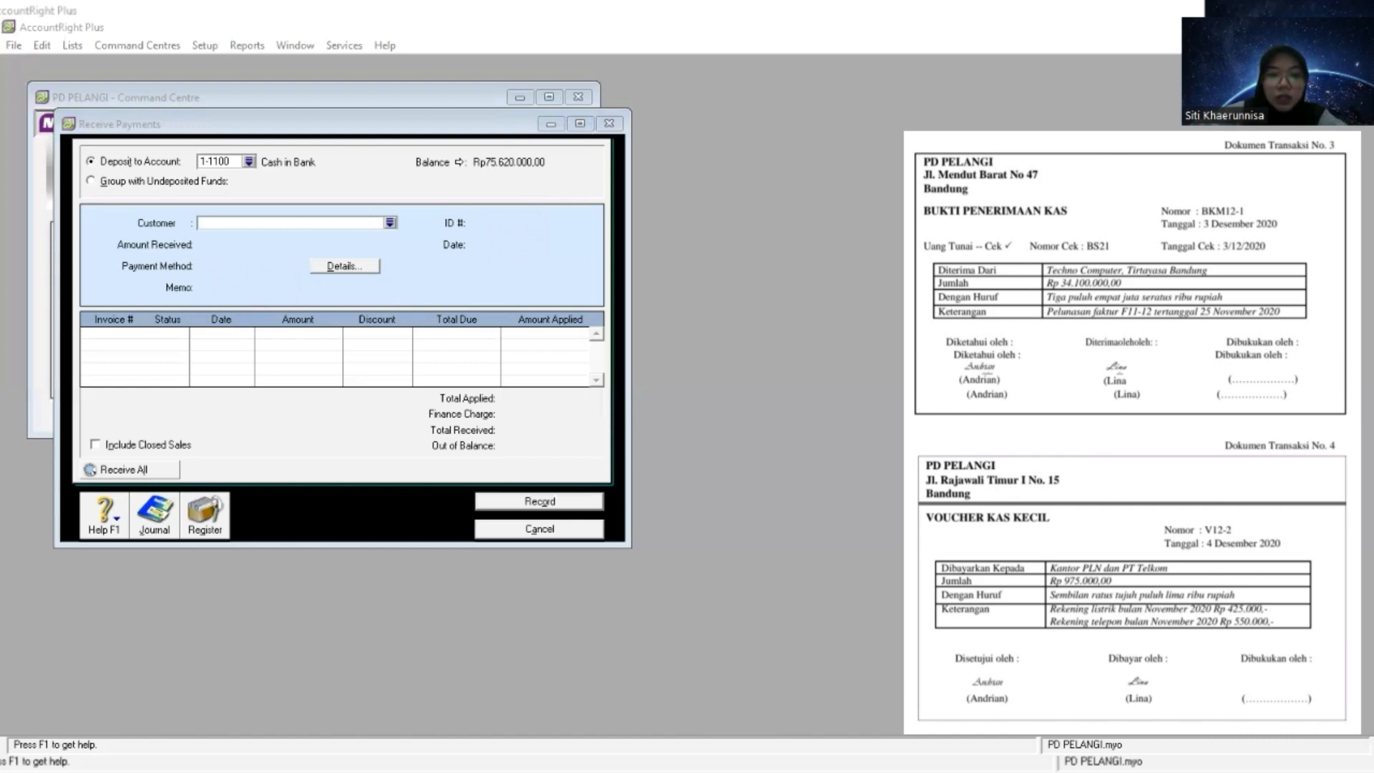
{"action": "left_click", "coordinate": [566, 515]}
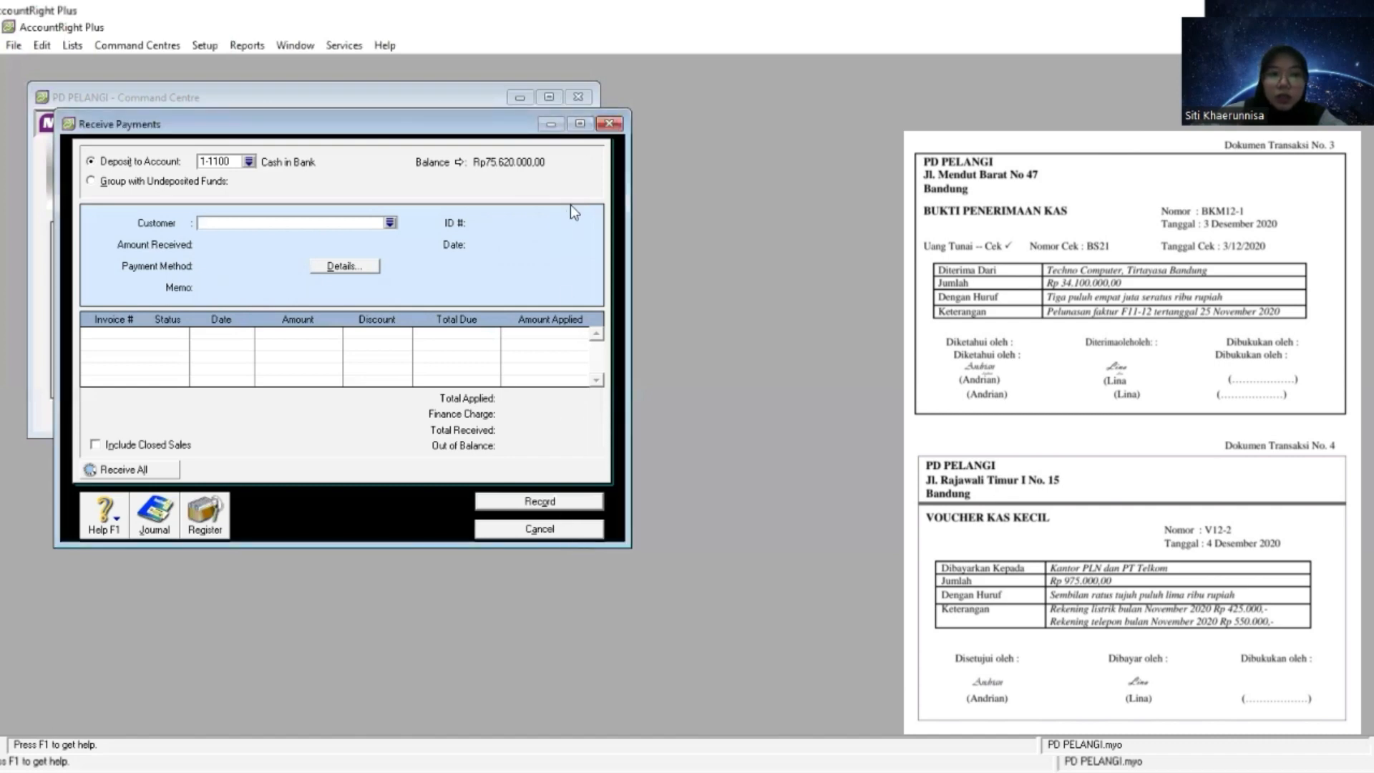
{"action": "left_click", "coordinate": [548, 529]}
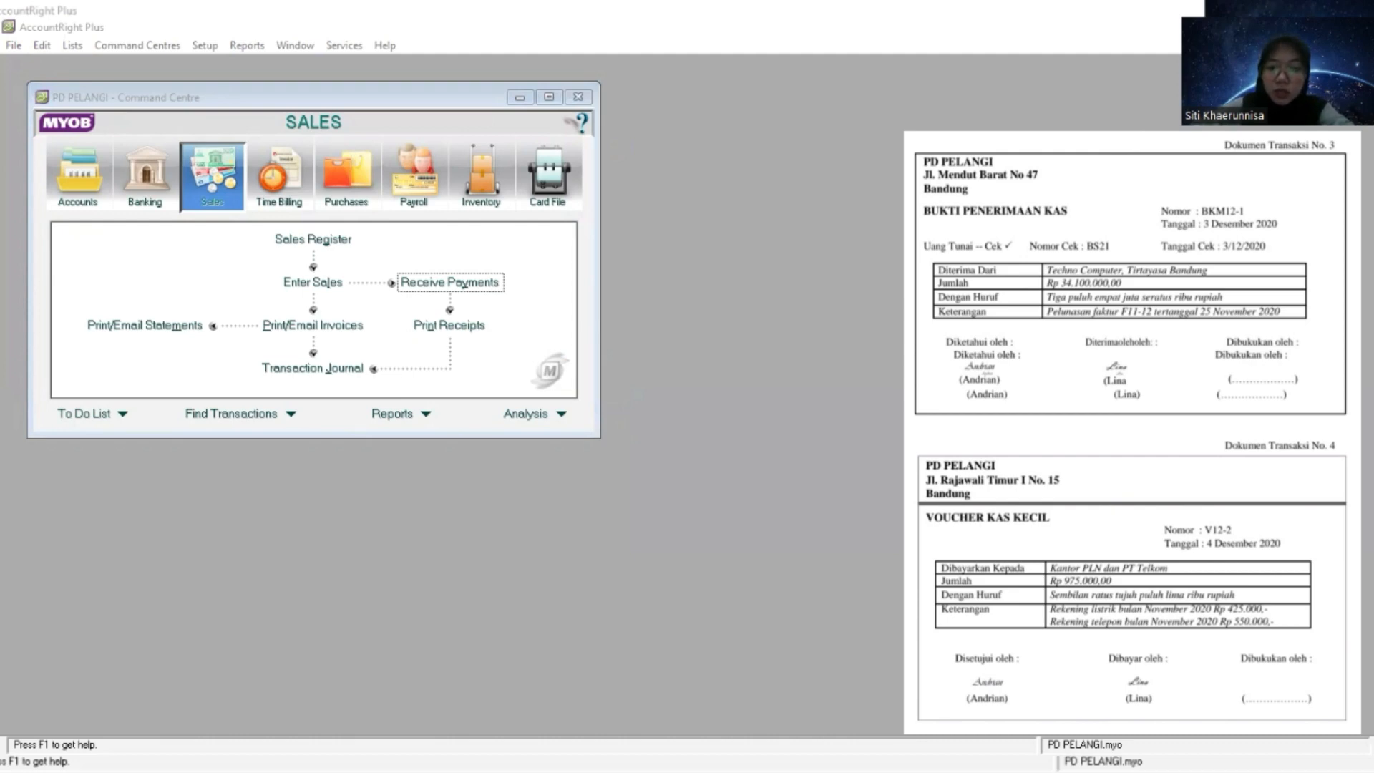
{"action": "left_click", "coordinate": [630, 628]}
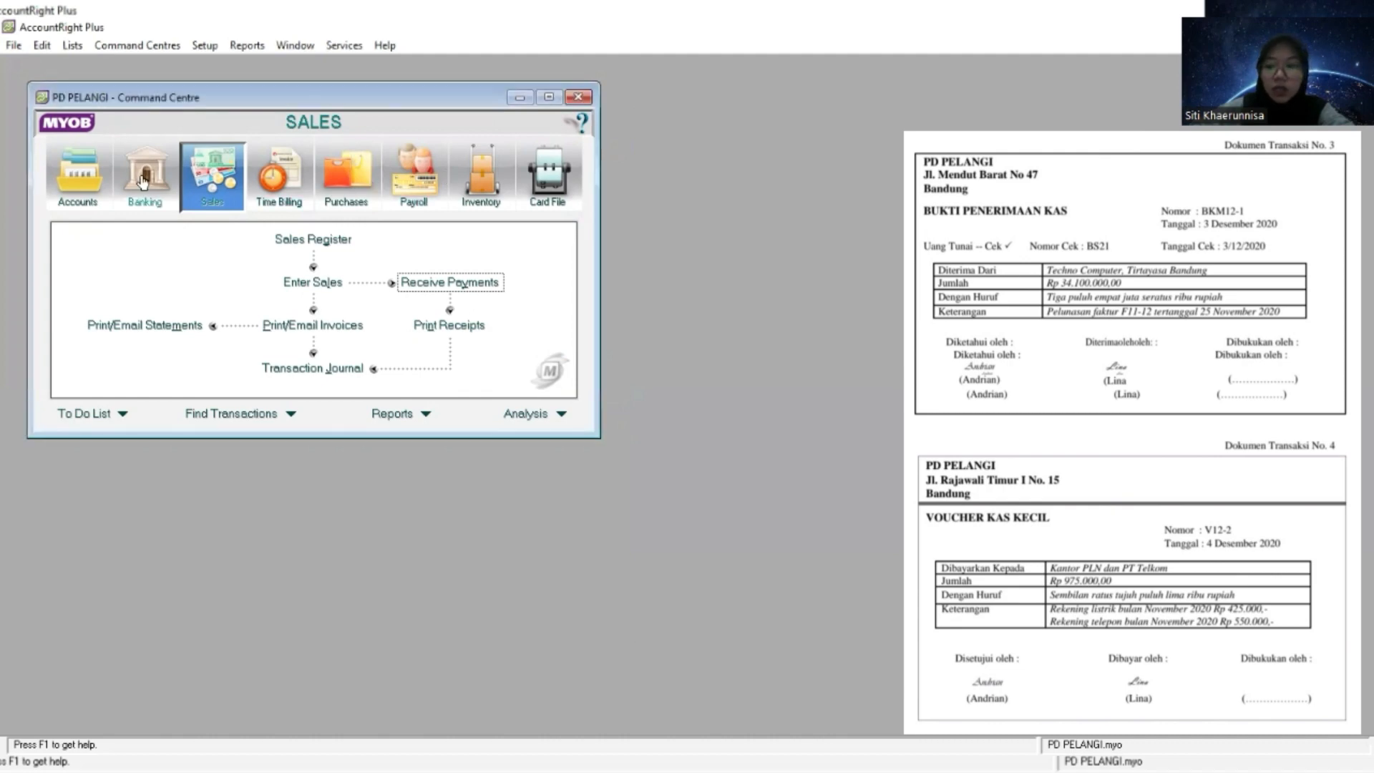
{"action": "left_click", "coordinate": [142, 183]}
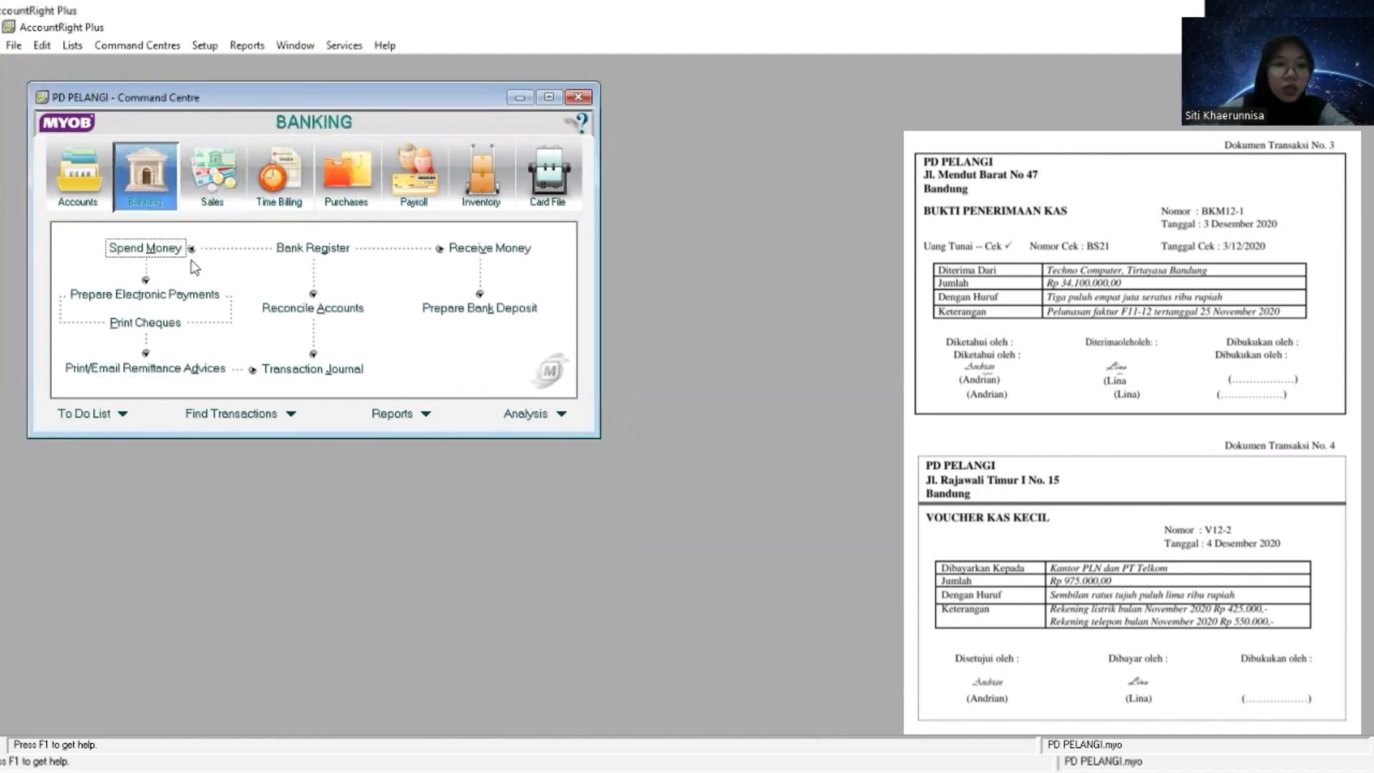
{"action": "left_click", "coordinate": [163, 251]}
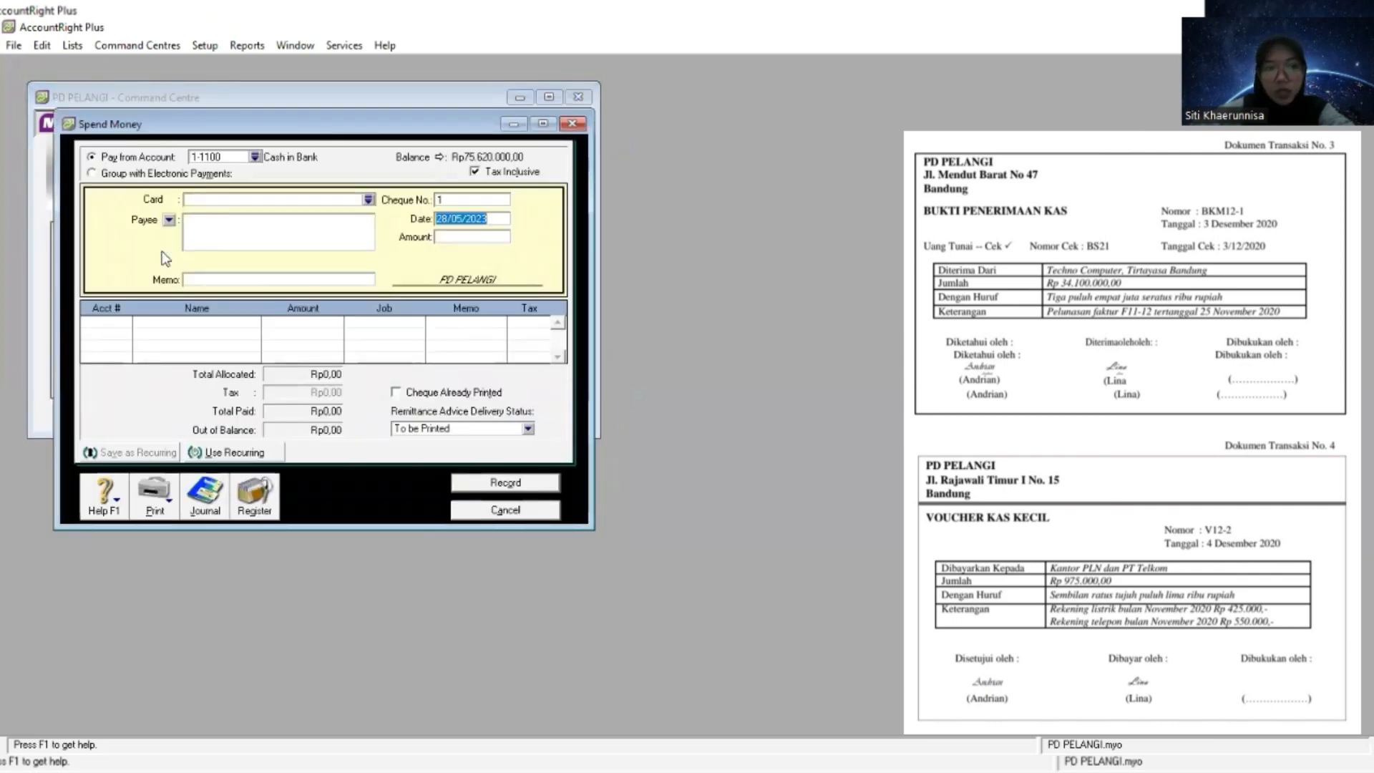
- Choose account 1-1200 Petty Cash as the account to pay from
{"action": "left_click", "coordinate": [255, 157]}
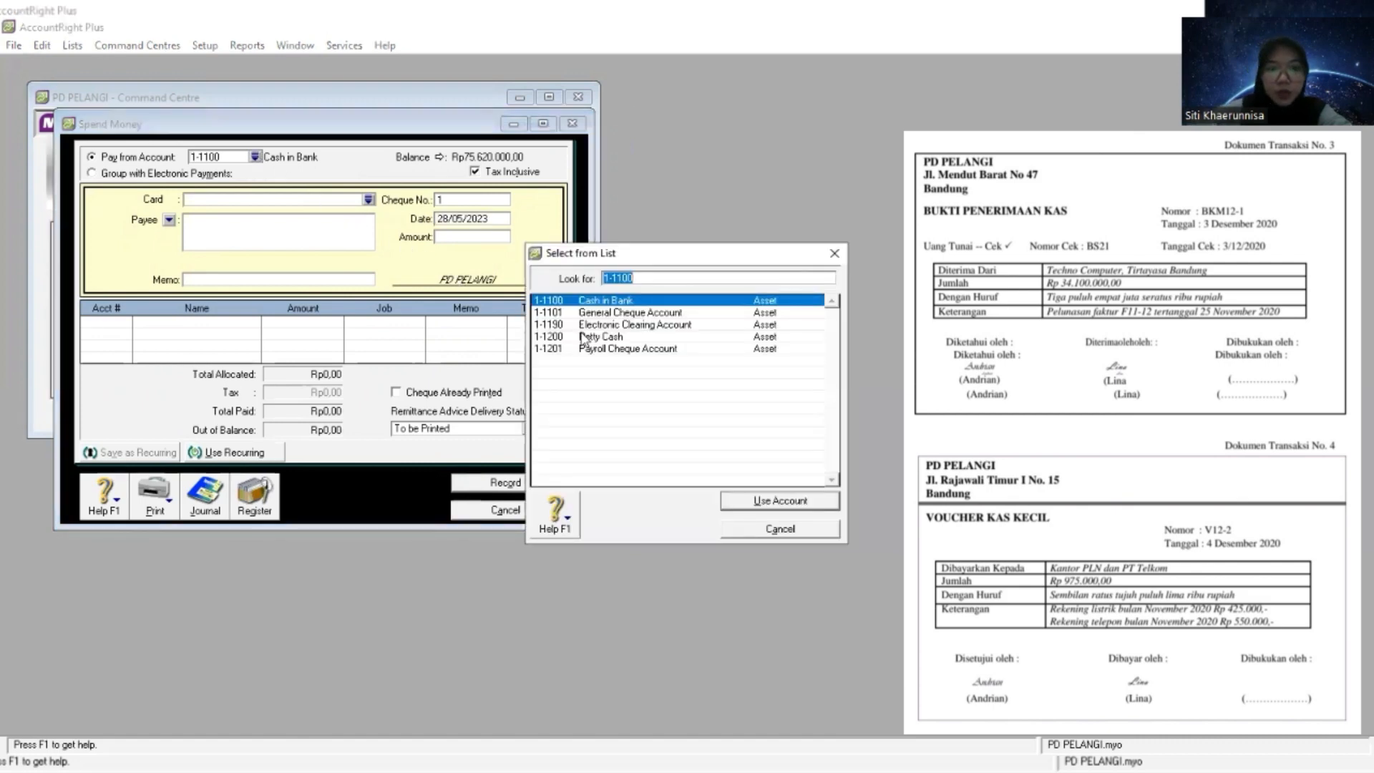
{"action": "left_click", "coordinate": [621, 335]}
{"action": "double_click", "coordinate": [621, 336]}
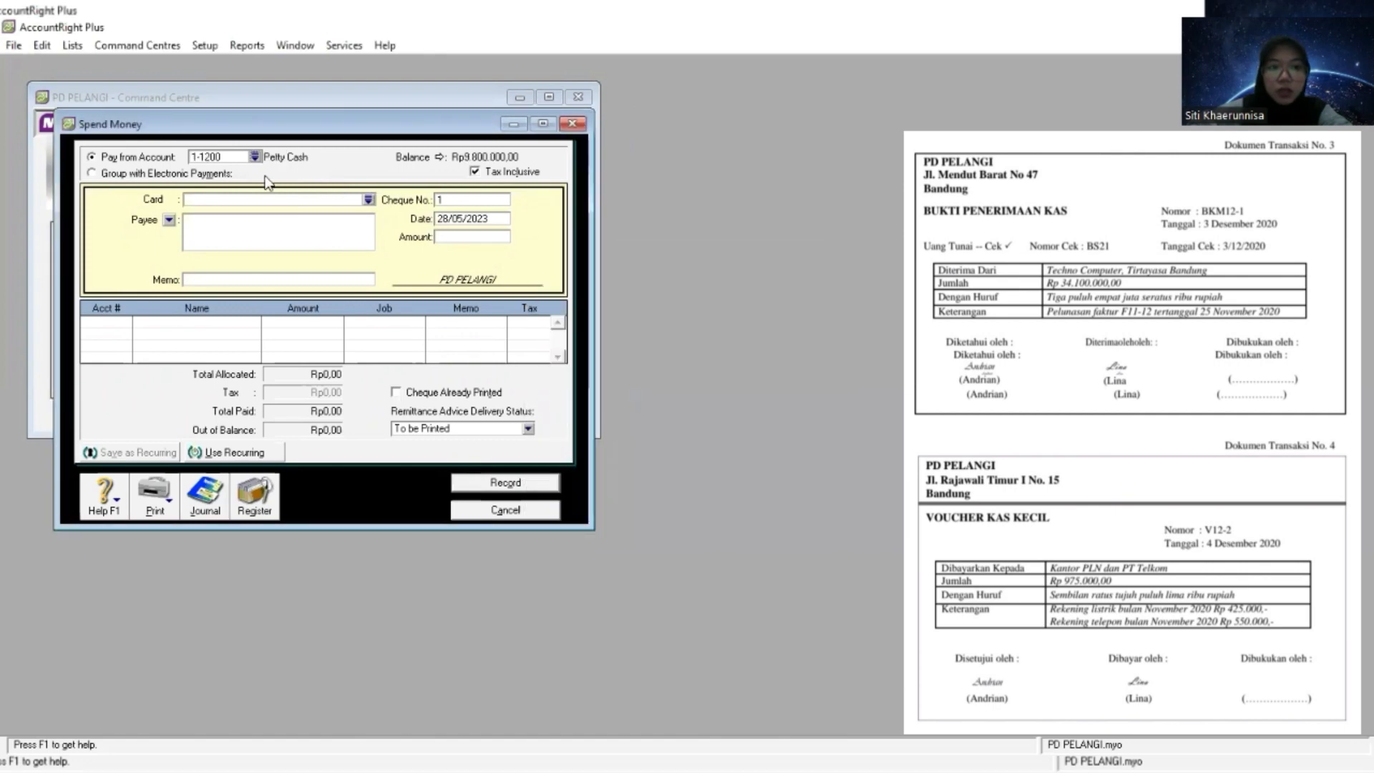
{"action": "key", "text": "Tab"}
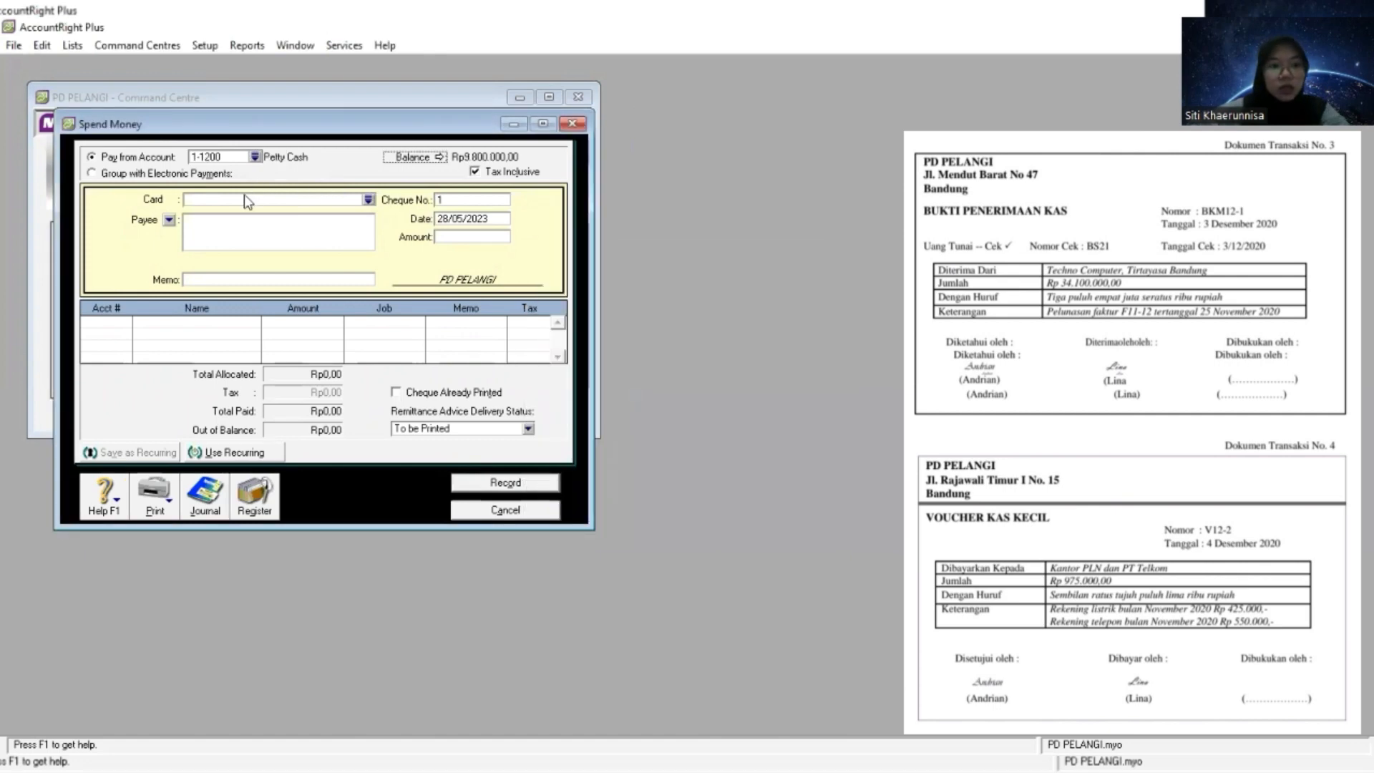
- Set the cheque number of the petty cash payment to V12-2 from the voucher
{"action": "key", "text": "Tab"}
{"action": "key", "text": "Tab"}
{"action": "key", "text": "Tab"}
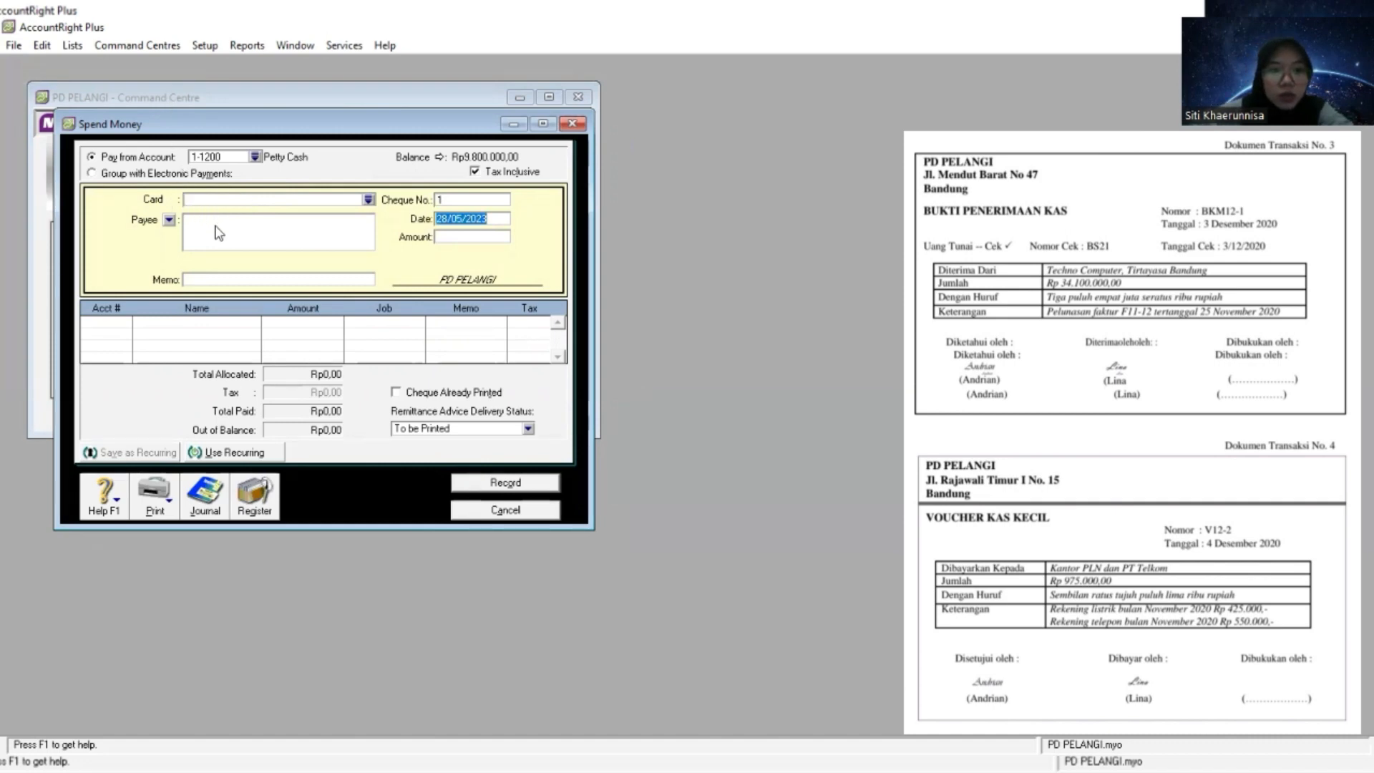
{"action": "left_click", "coordinate": [465, 201]}
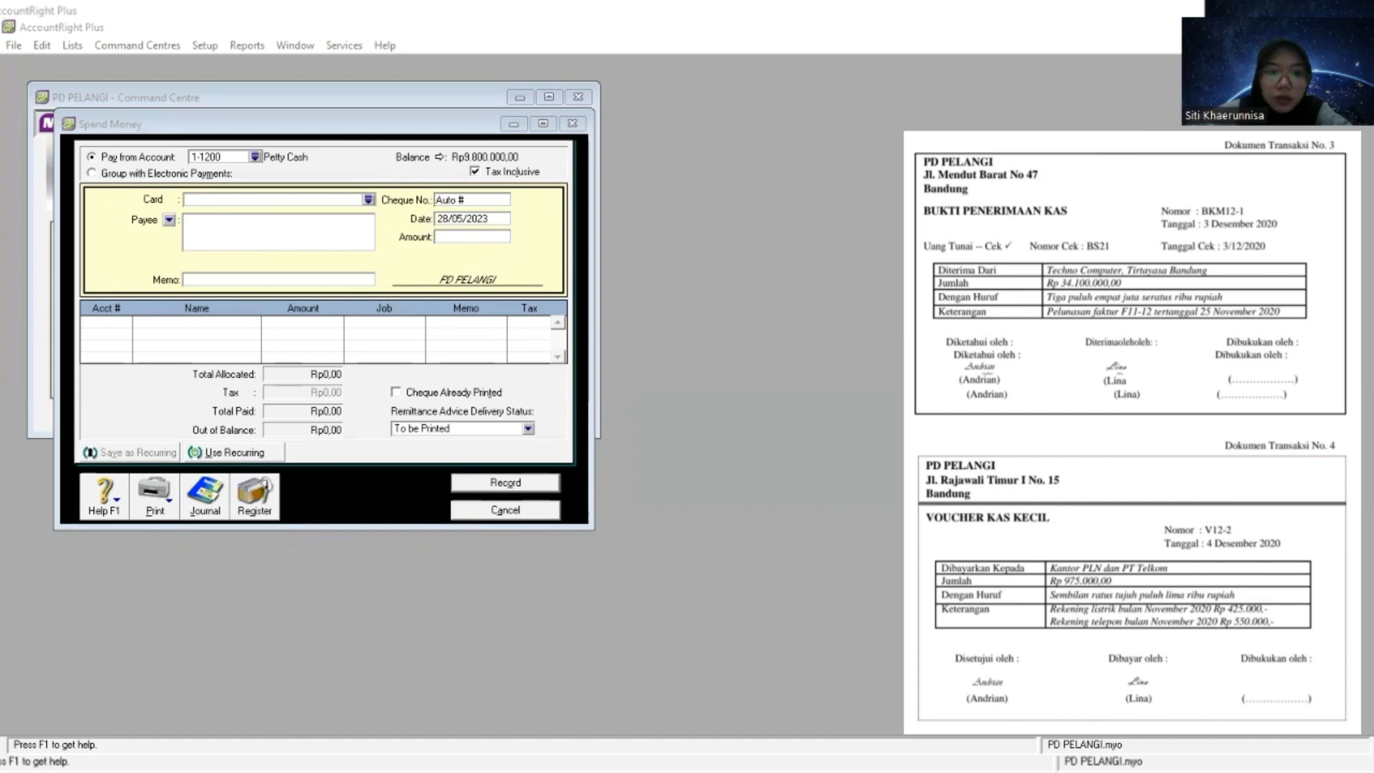
{"action": "right_click", "coordinate": [481, 199]}
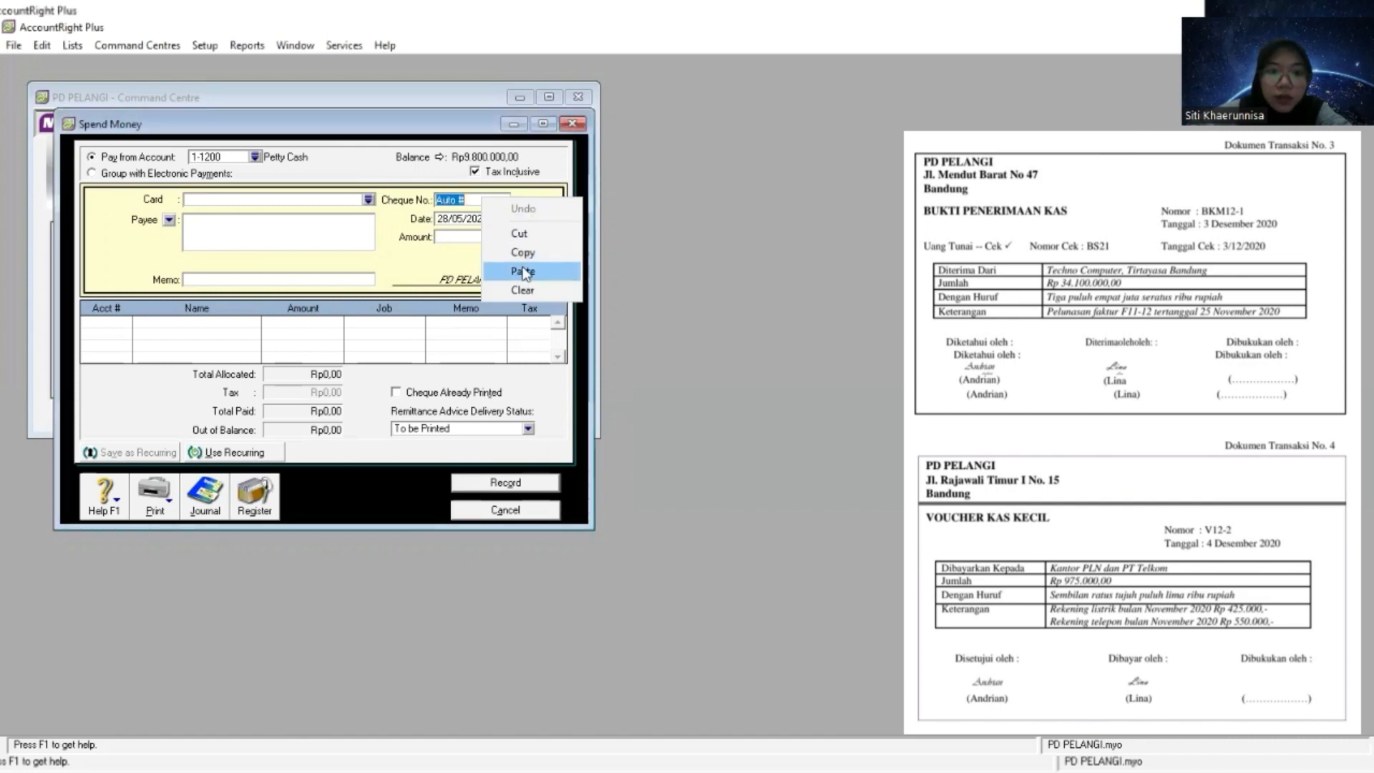
{"action": "left_click", "coordinate": [524, 272]}
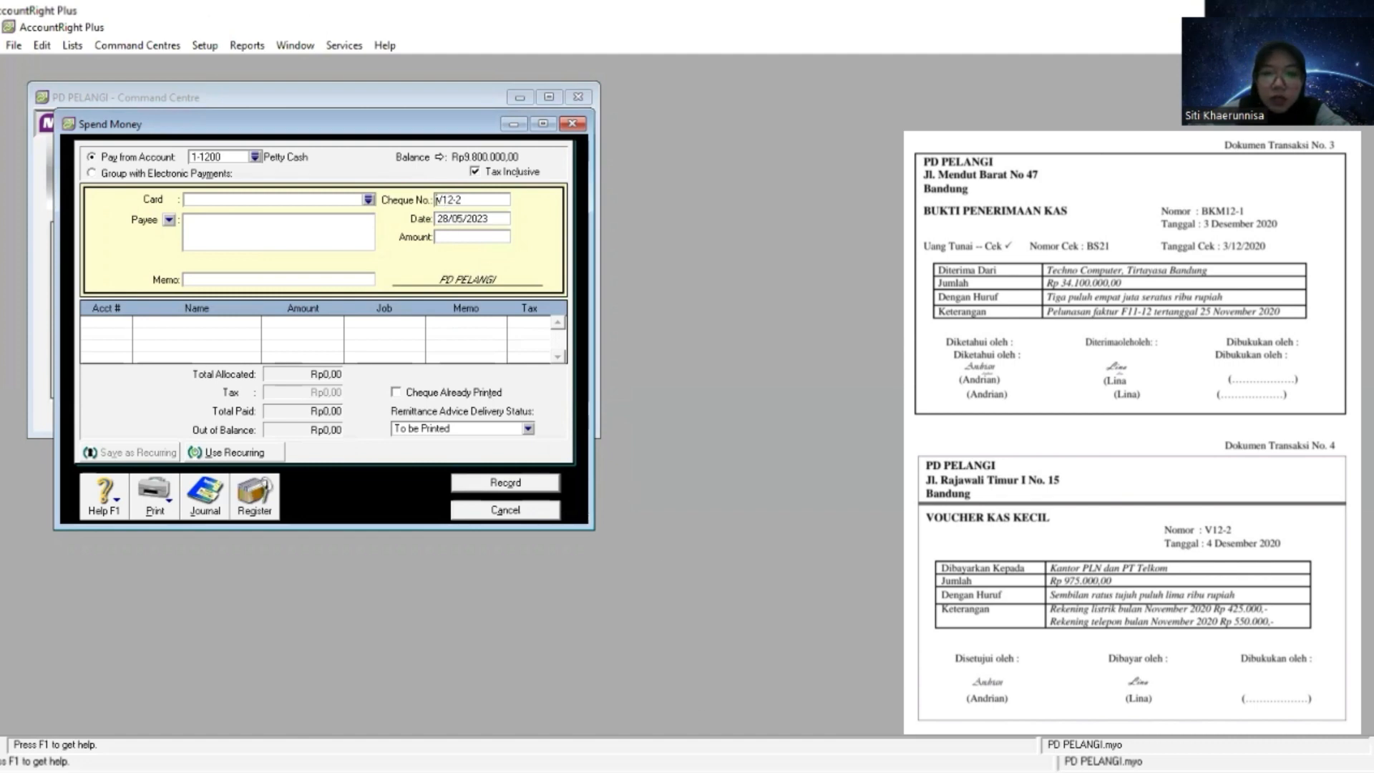
{"action": "key", "text": "alt+Tab"}
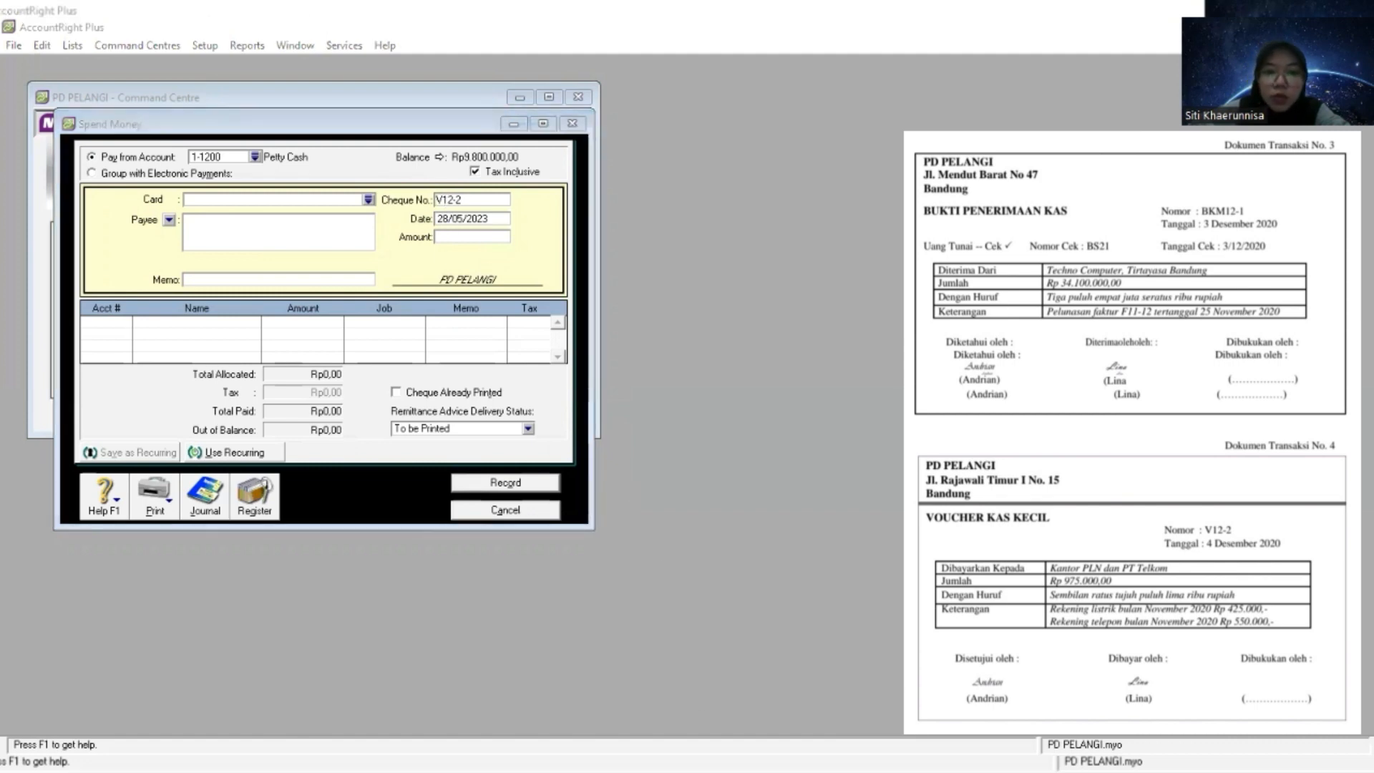
- Set the date of the petty cash payment to 4/12/2020 from the voucher
{"action": "left_click", "coordinate": [450, 258]}
{"action": "key", "text": "Tab"}
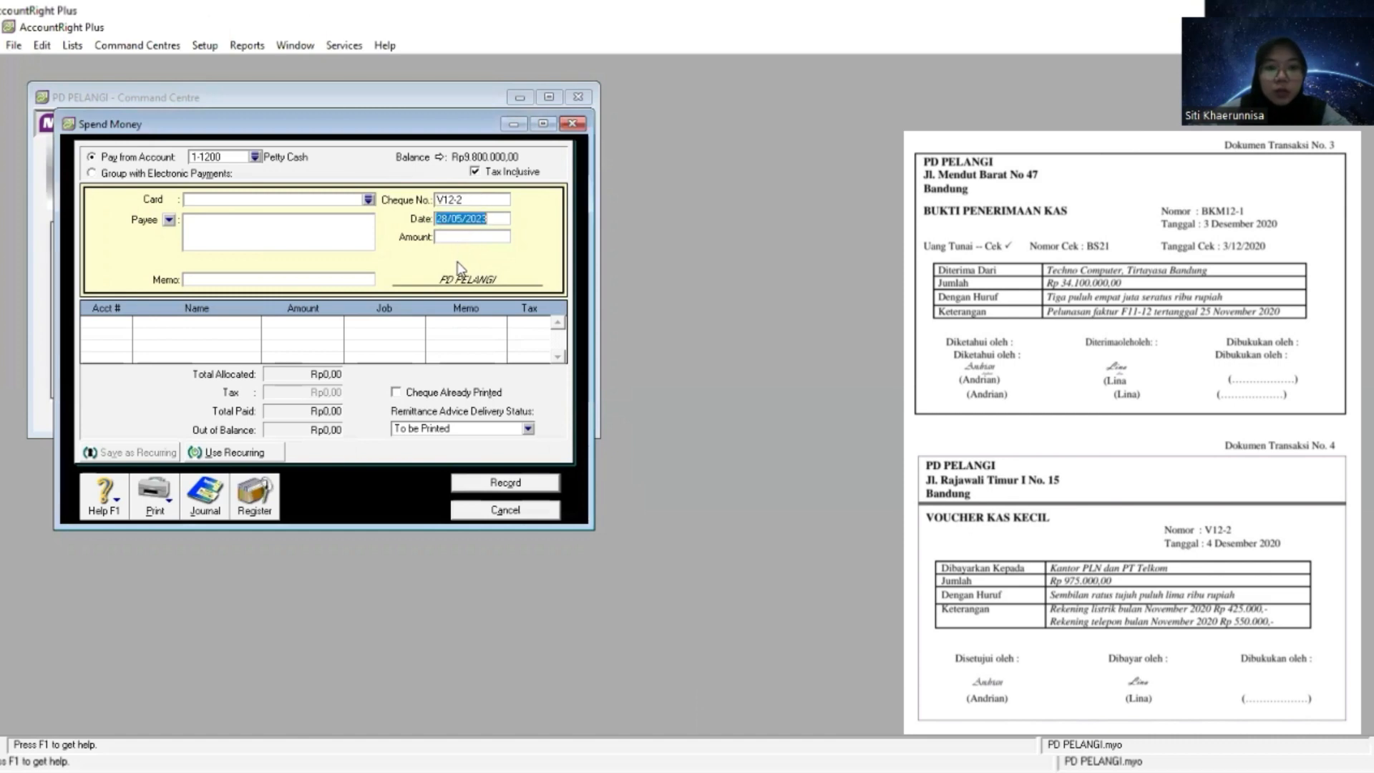
{"action": "type", "text": "4/12/2020"}
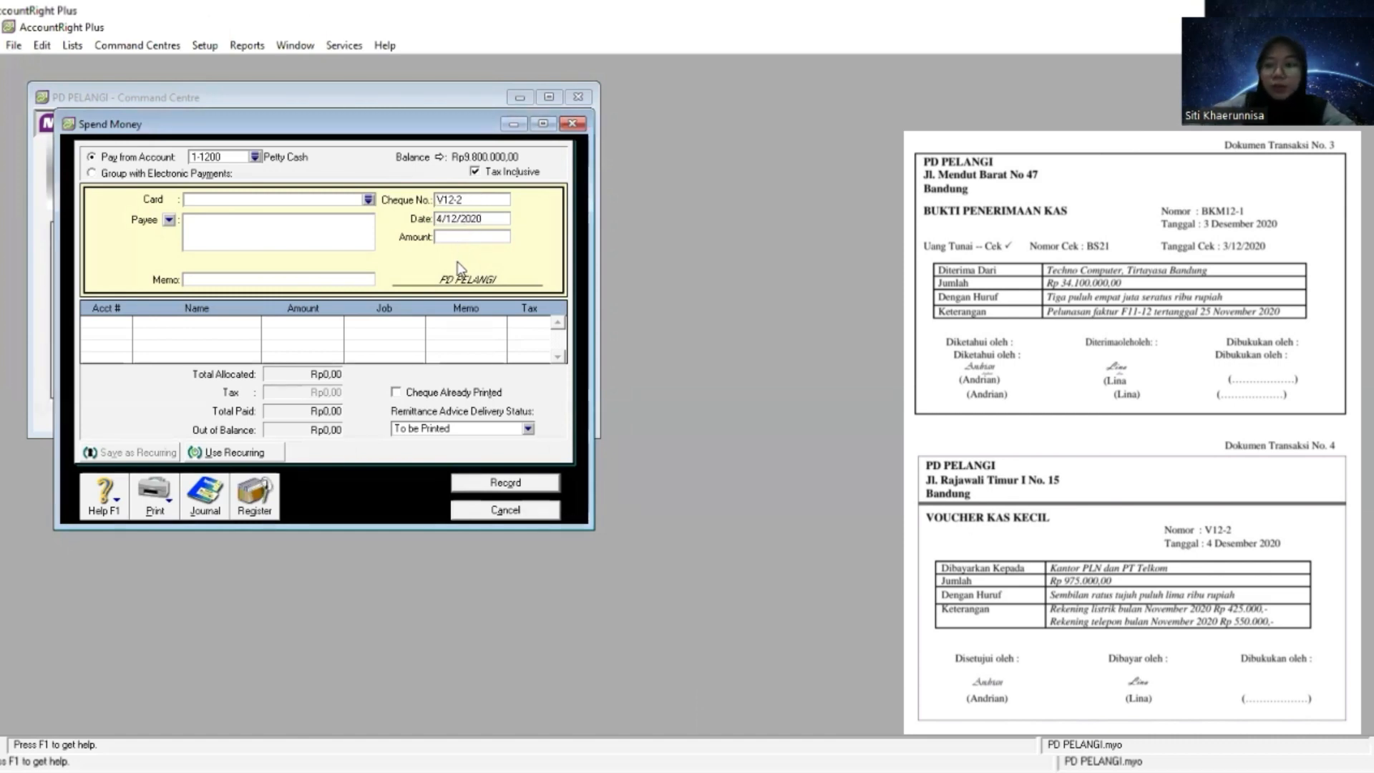
{"action": "key", "text": "Tab"}
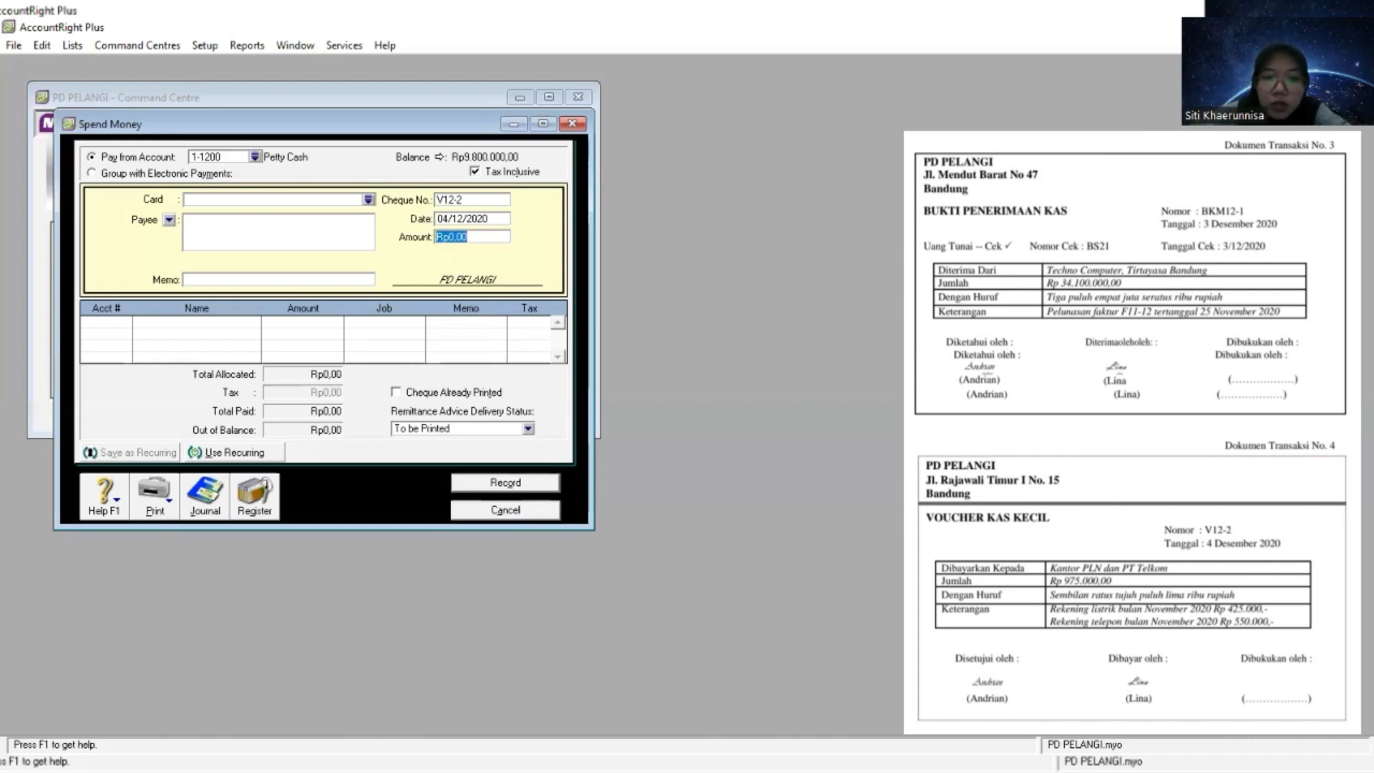
- Copy the amount 975.000,00 from voucher V12-2 into the payment's Amount
{"action": "key", "text": "alt+Tab"}
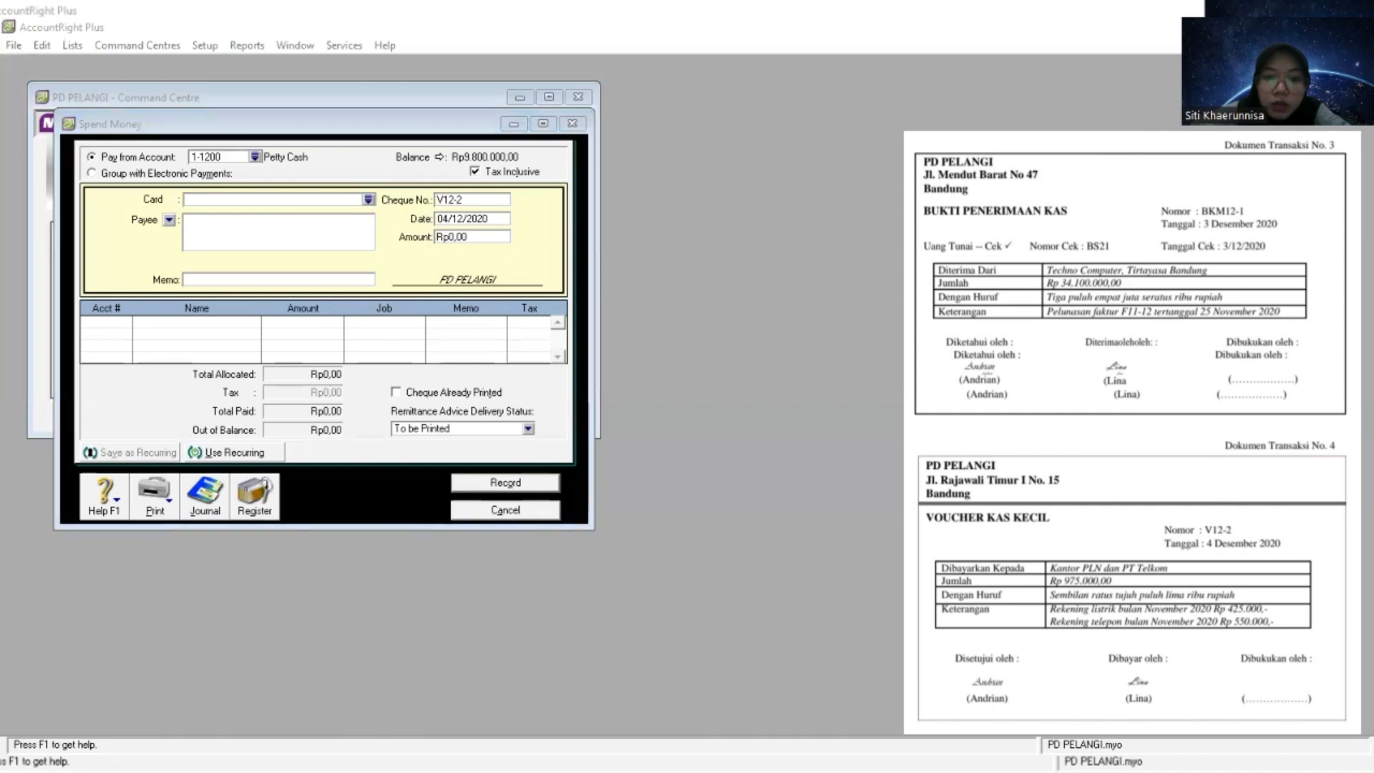
{"action": "key", "text": "alt+Tab"}
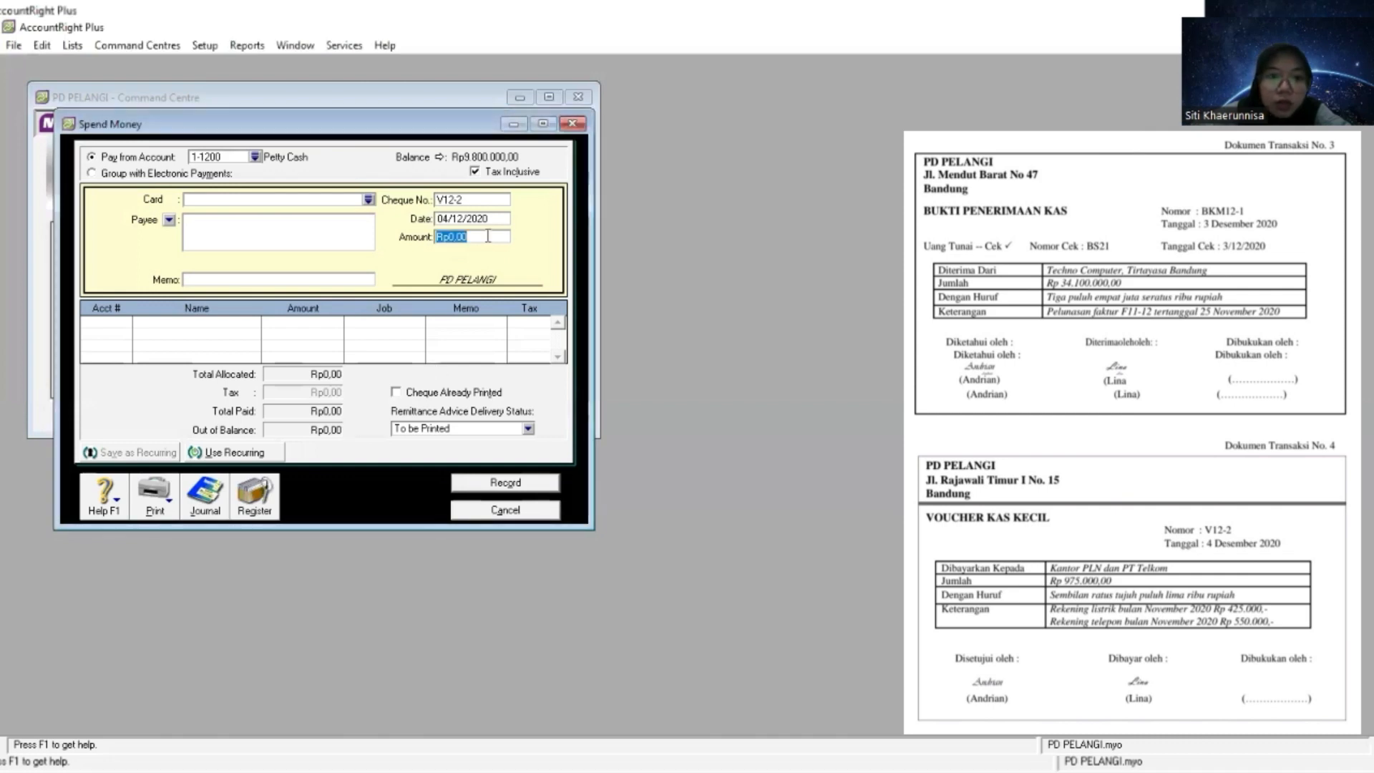
{"action": "right_click", "coordinate": [488, 236]}
{"action": "left_click", "coordinate": [527, 308]}
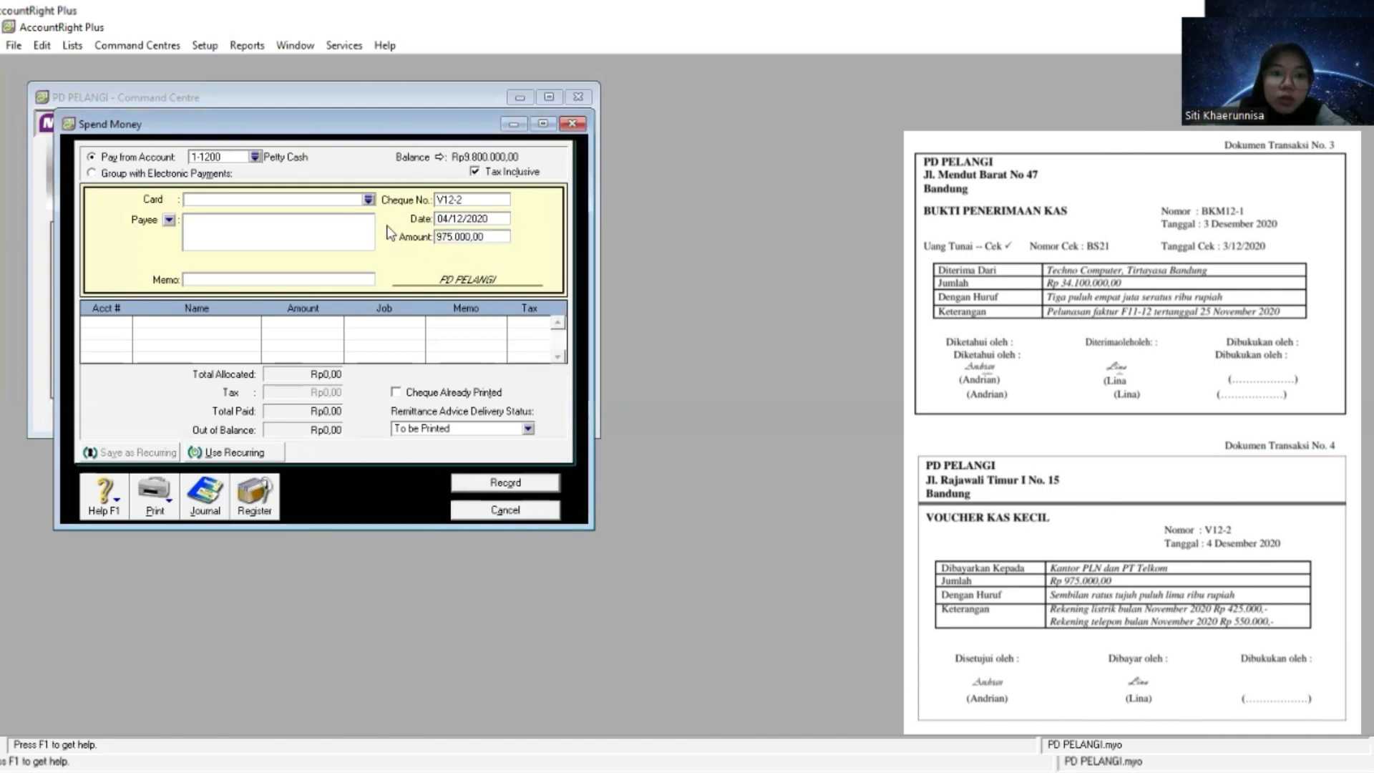
{"action": "left_click", "coordinate": [368, 199]}
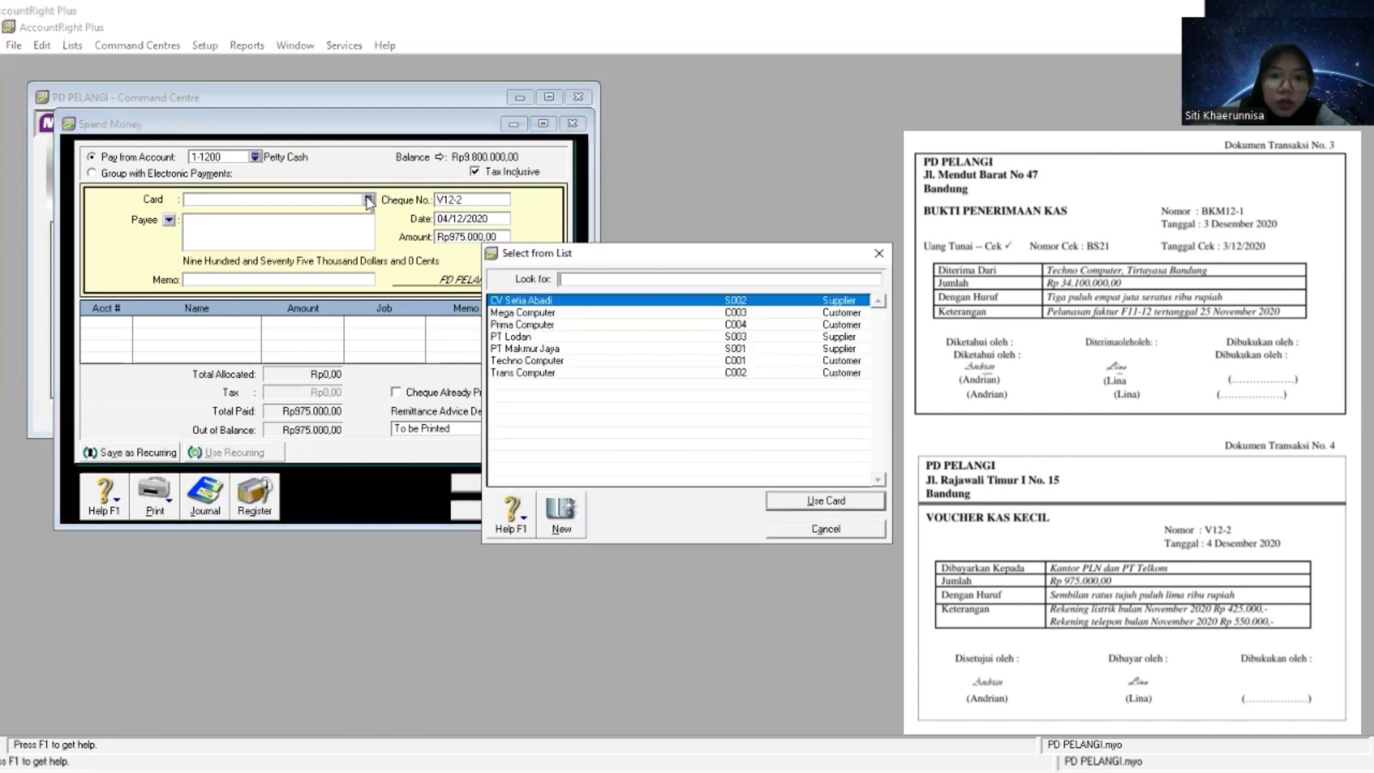
{"action": "left_click", "coordinate": [879, 254]}
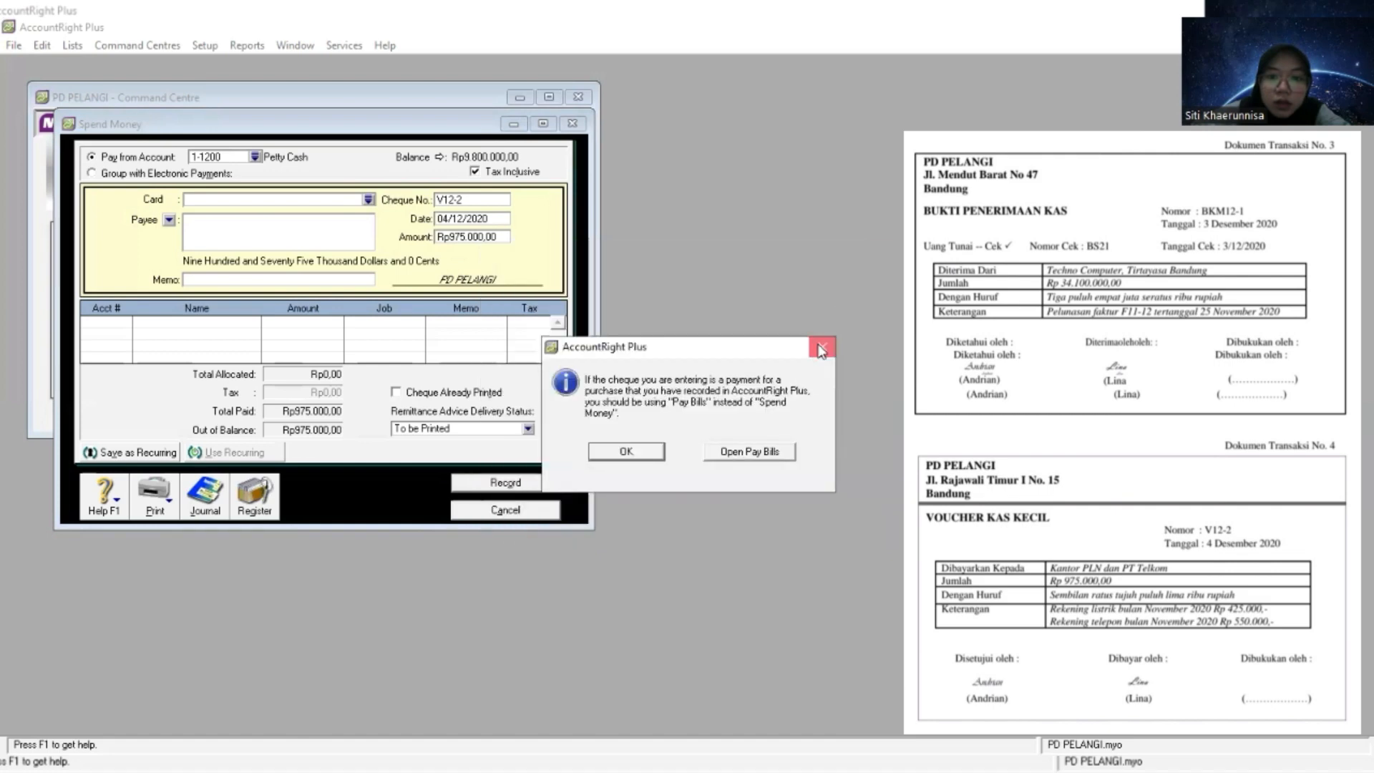
{"action": "left_click", "coordinate": [748, 451]}
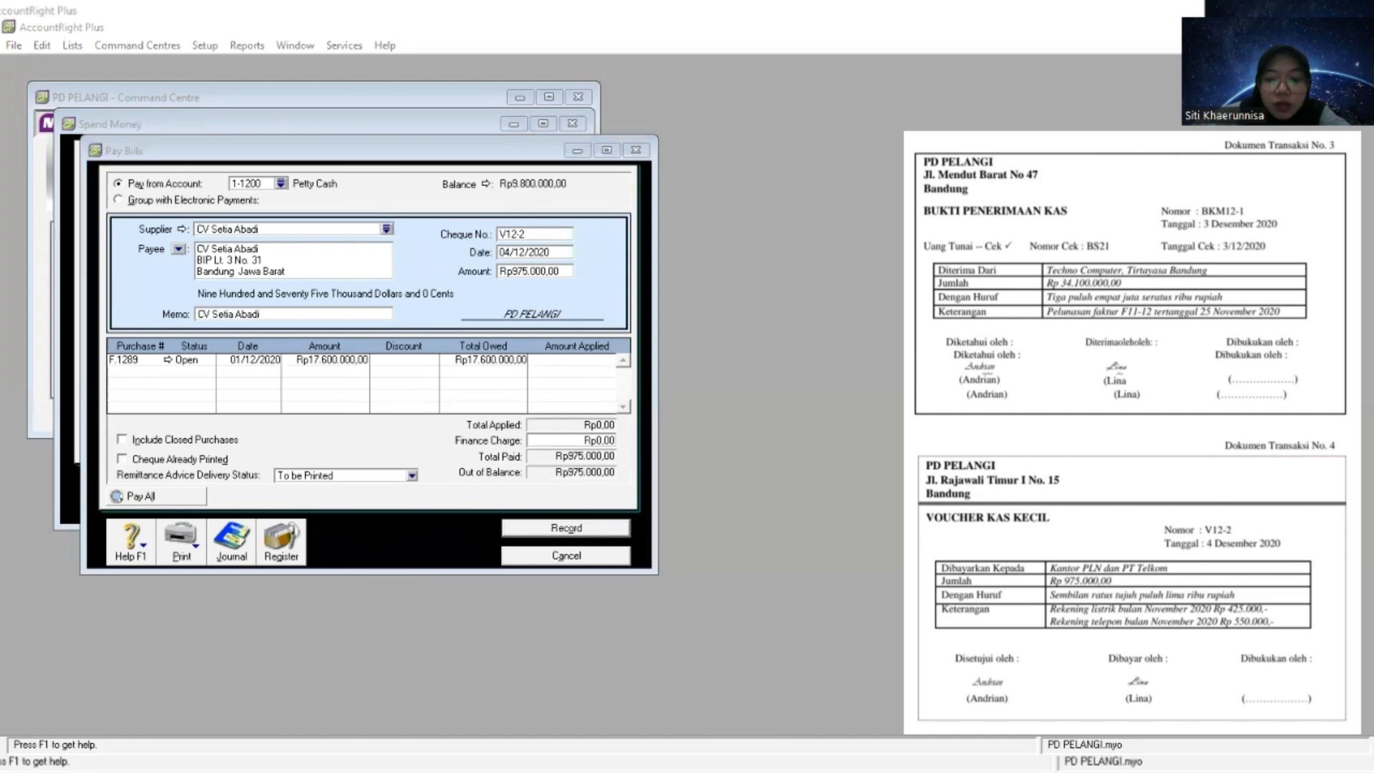
{"action": "left_click", "coordinate": [599, 702]}
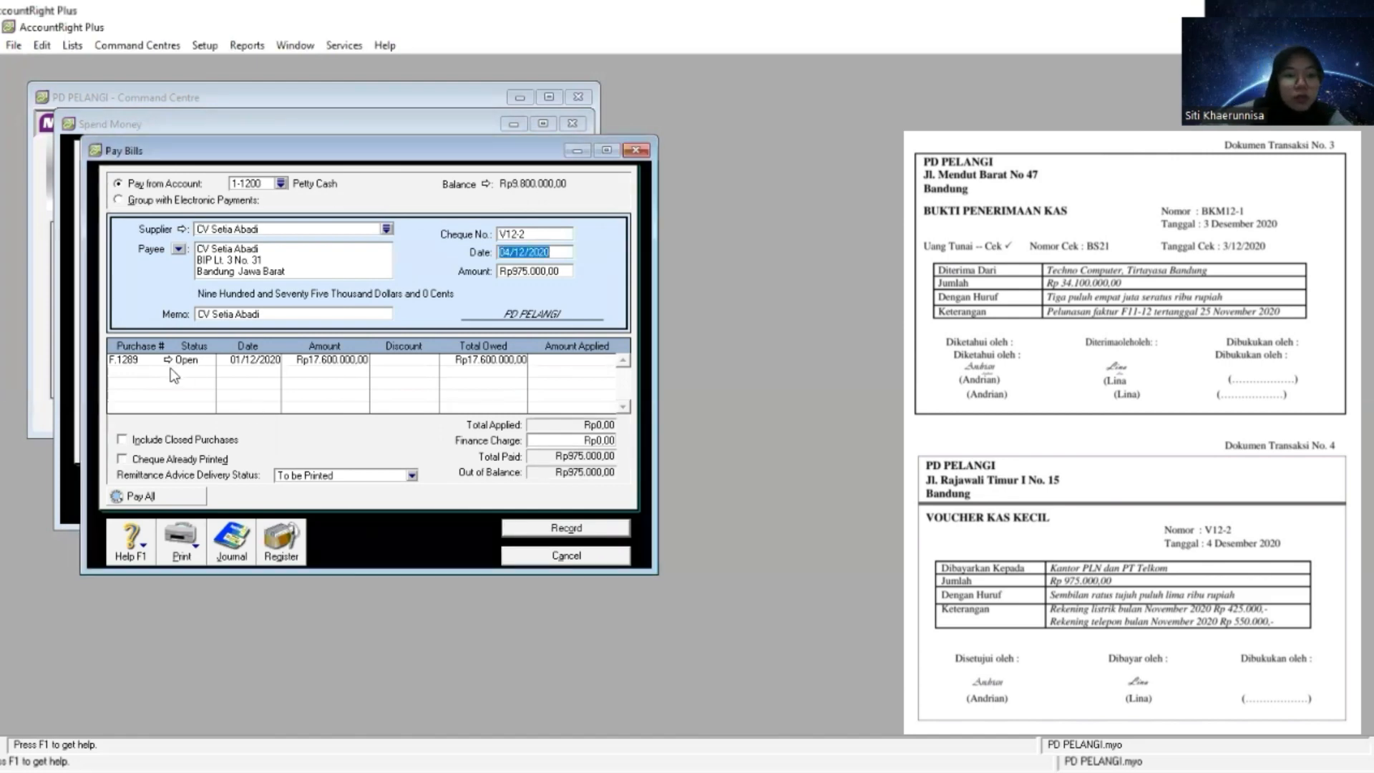
{"action": "left_click", "coordinate": [536, 561]}
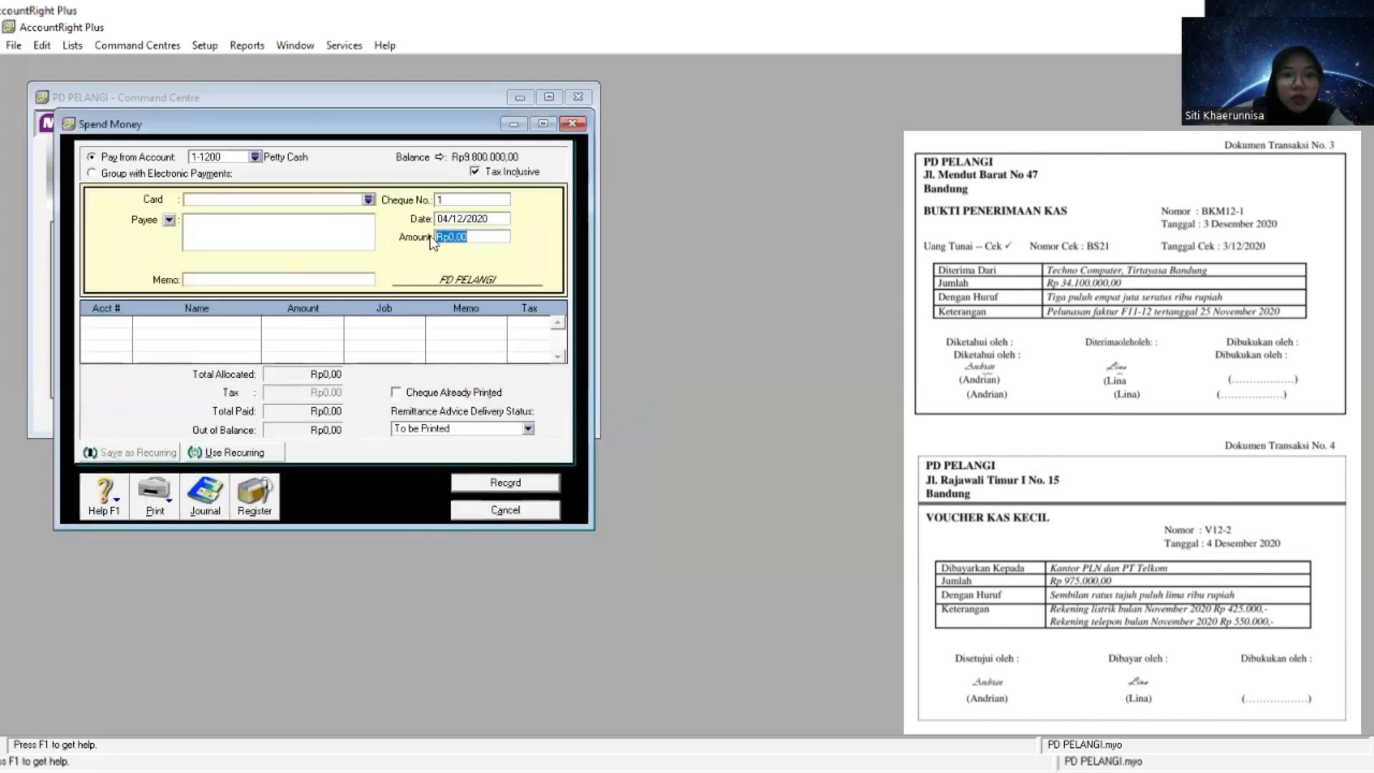
- Replace the zero amount of the Spend Money payment with 975.000,00 from the voucher
{"action": "left_click", "coordinate": [482, 236]}
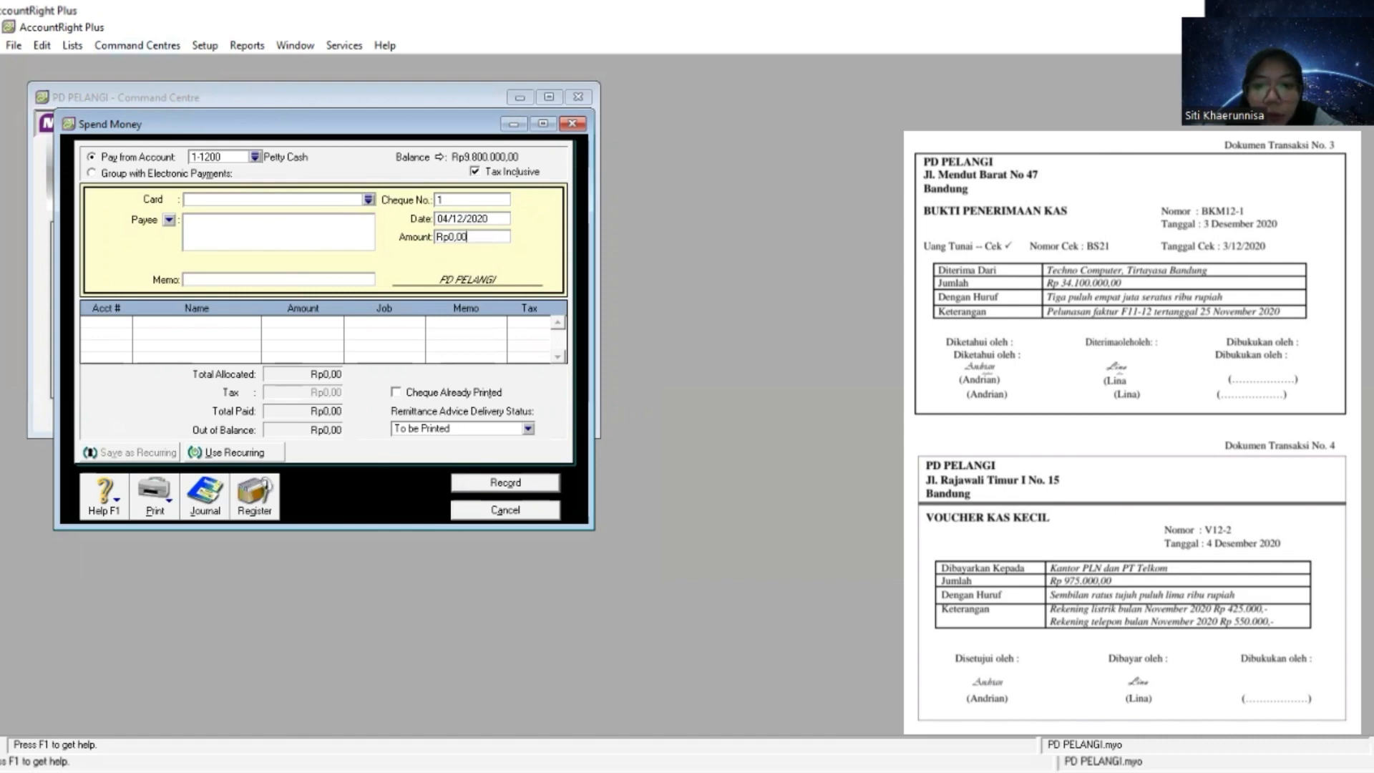
{"action": "key", "text": "alt+Tab"}
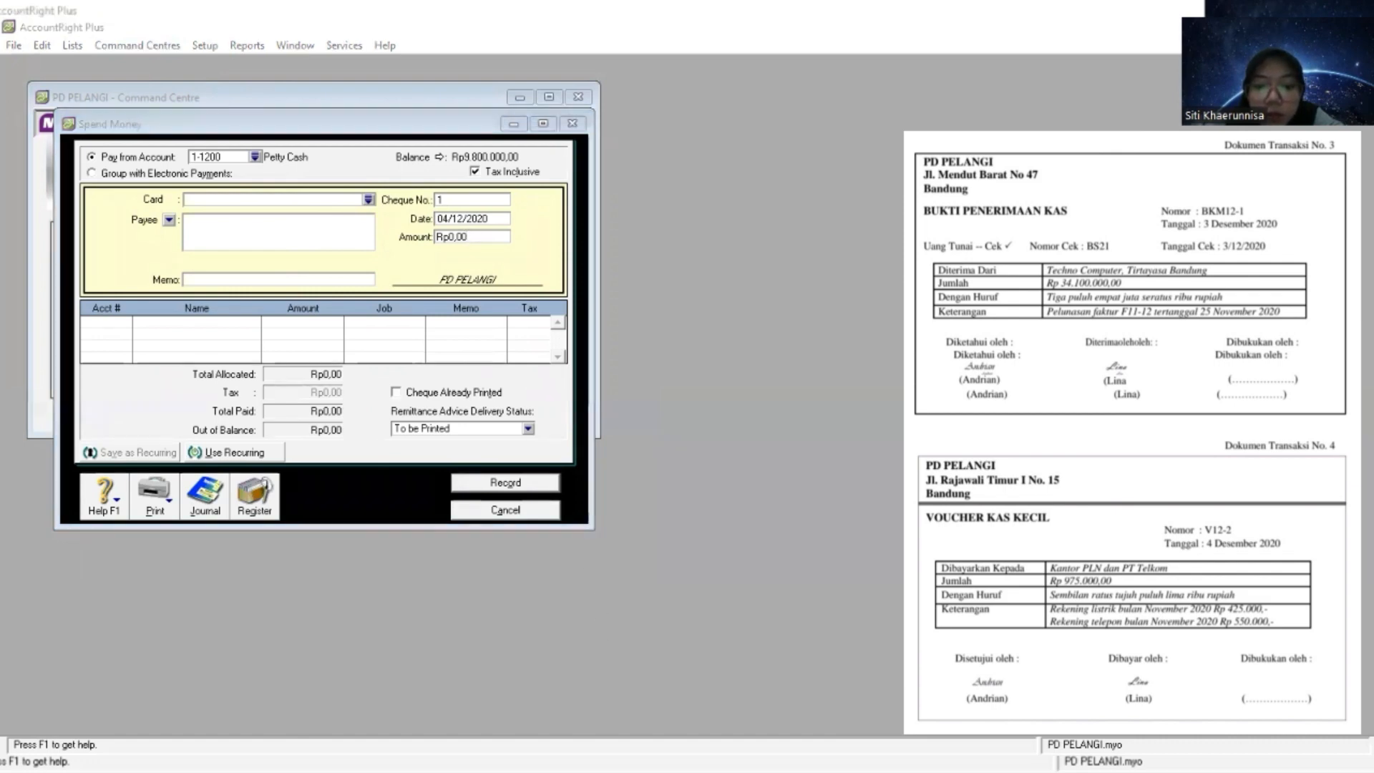
{"action": "left_click", "coordinate": [464, 233]}
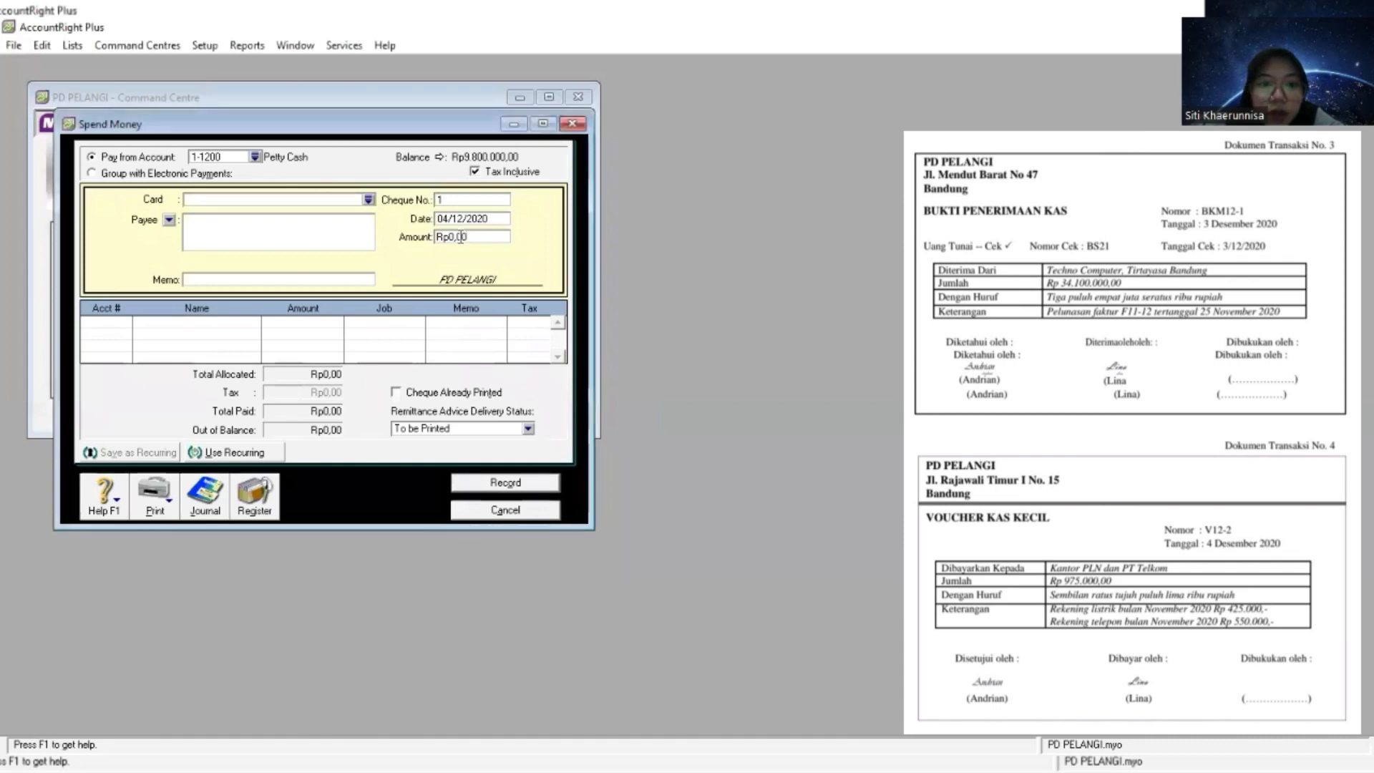
{"action": "left_click_drag", "start_coordinate": [471, 239], "coordinate": [432, 235]}
{"action": "key", "text": "BackSpace"}
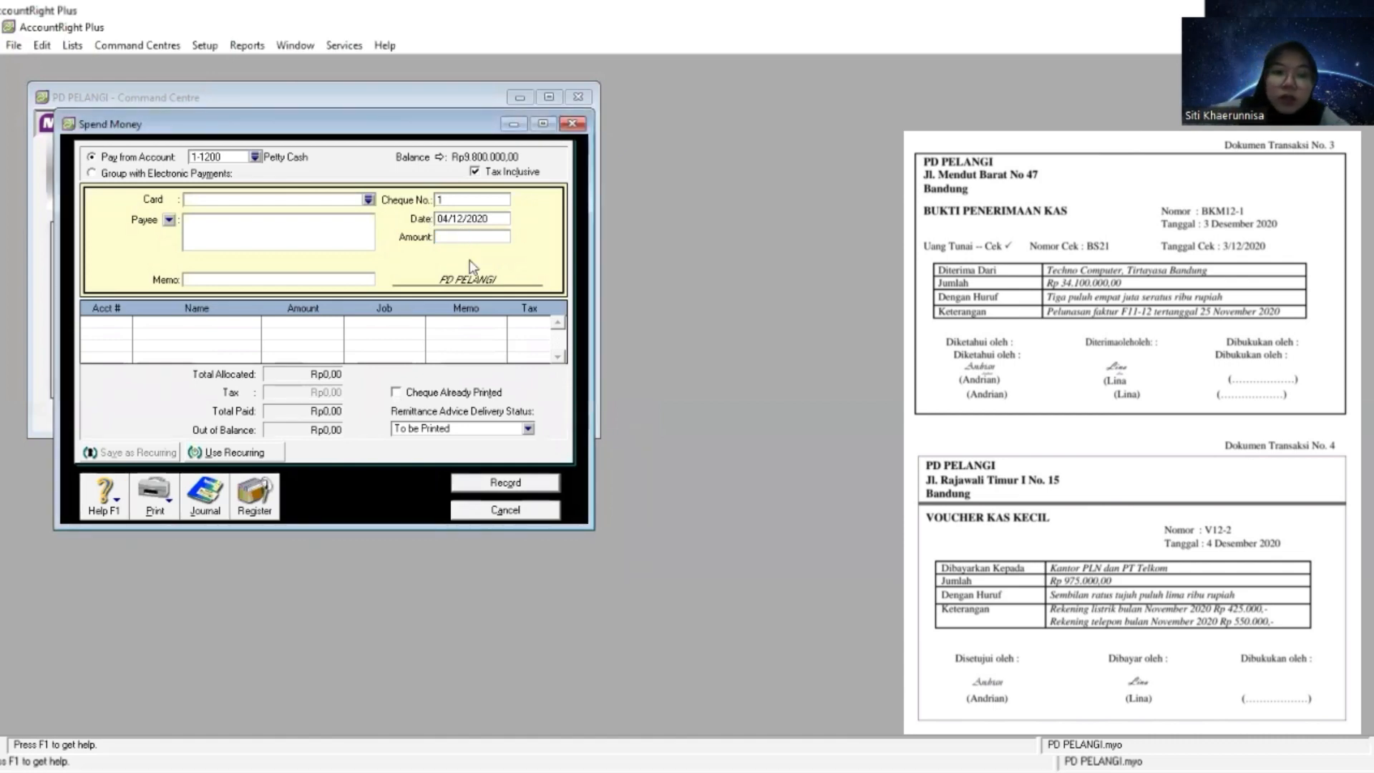
{"action": "right_click", "coordinate": [449, 235]}
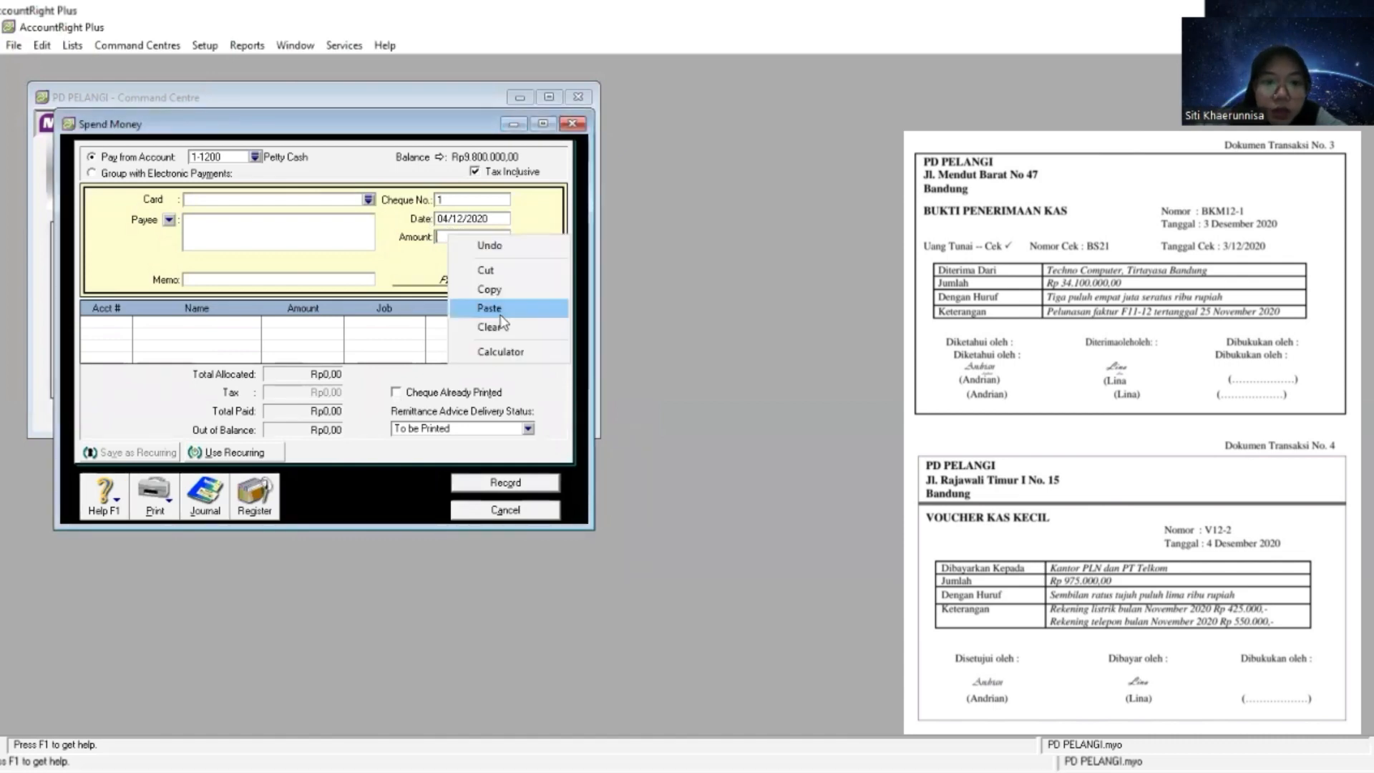
{"action": "left_click", "coordinate": [490, 308]}
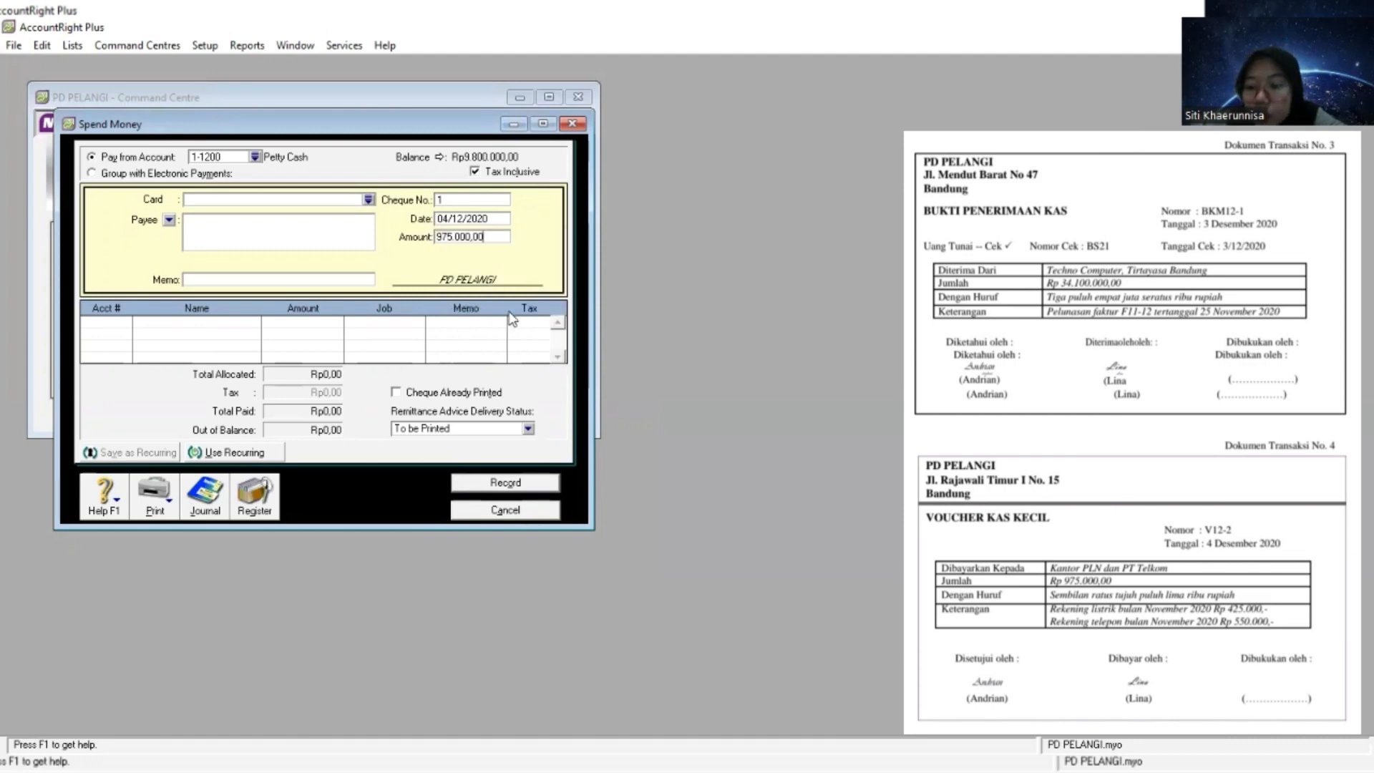
{"action": "key", "text": "Tab"}
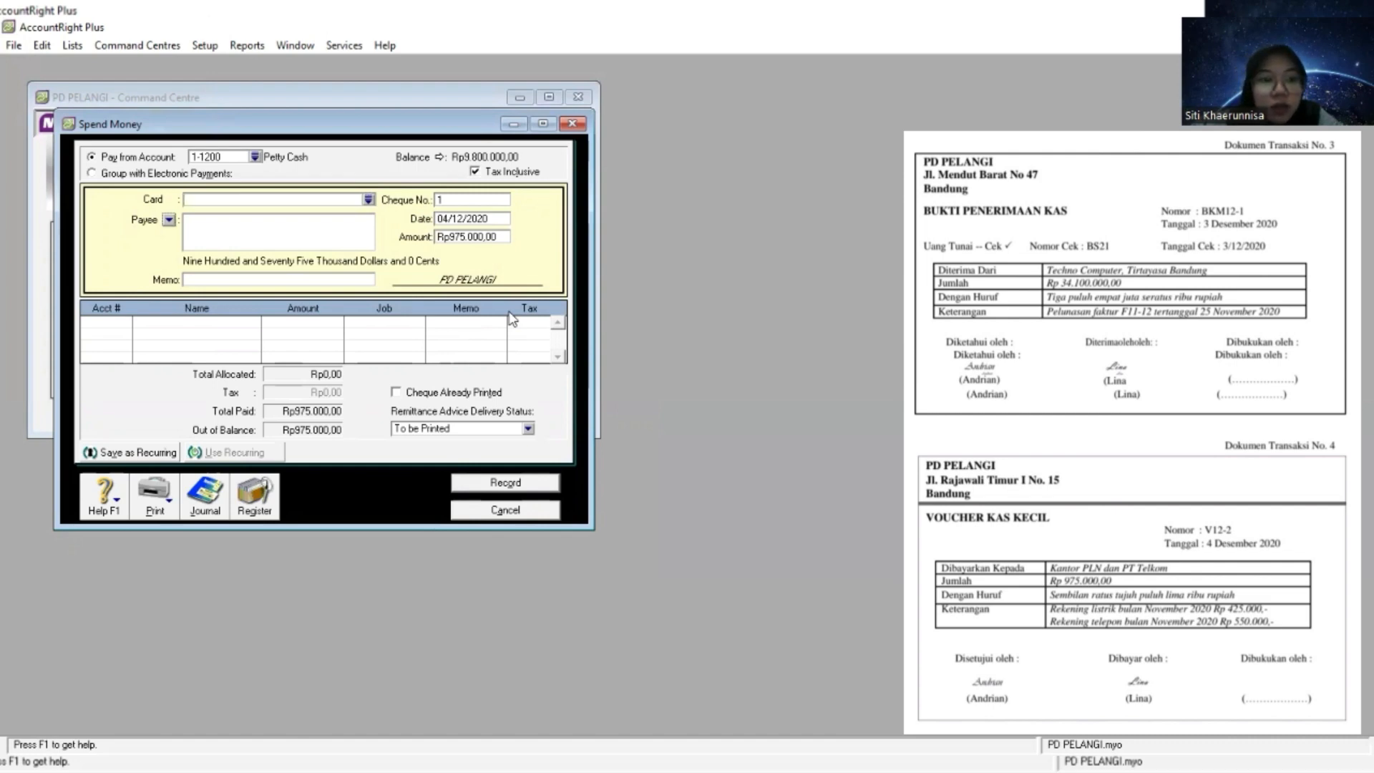
{"action": "key", "text": "Tab"}
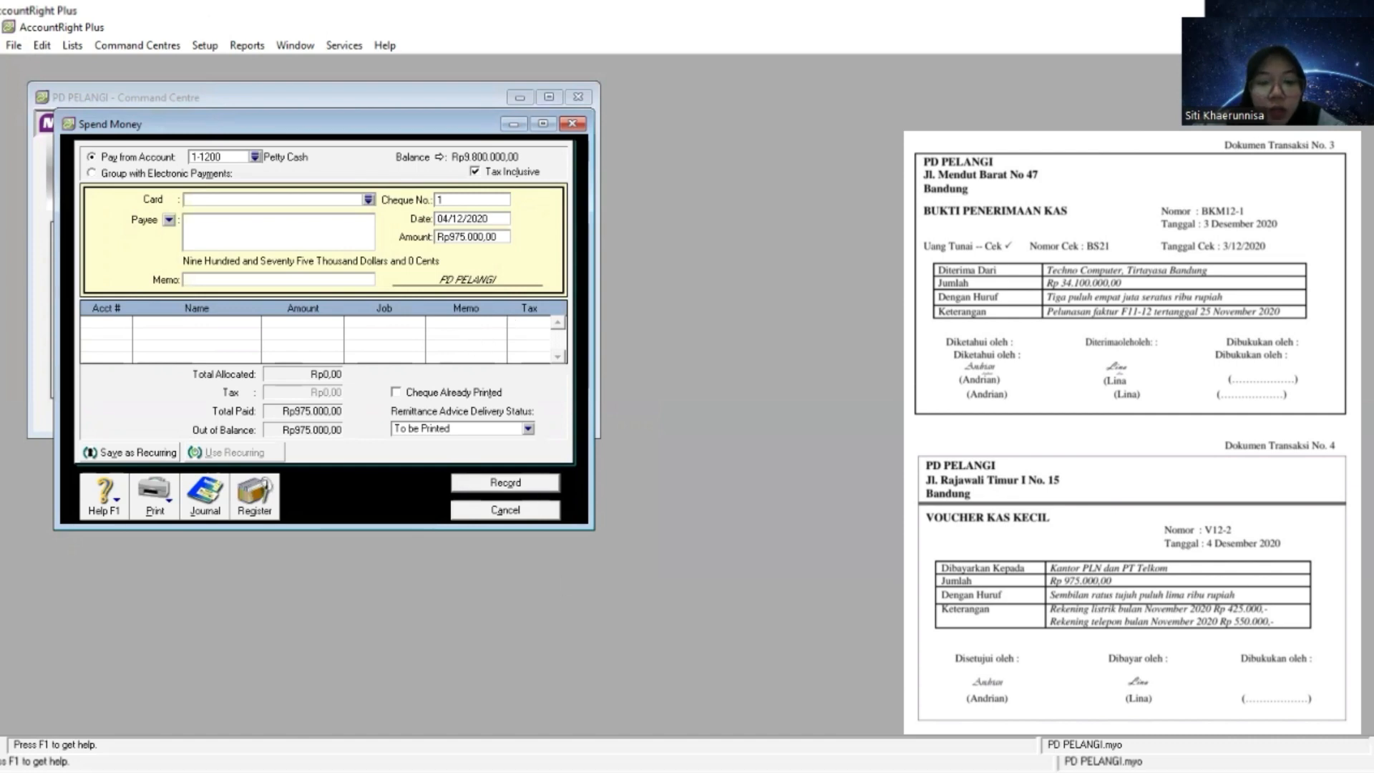
- Enter the payment memo "Rekening listrik dan Telepon", based on the voucher's description
{"action": "key", "text": "alt+Tab"}
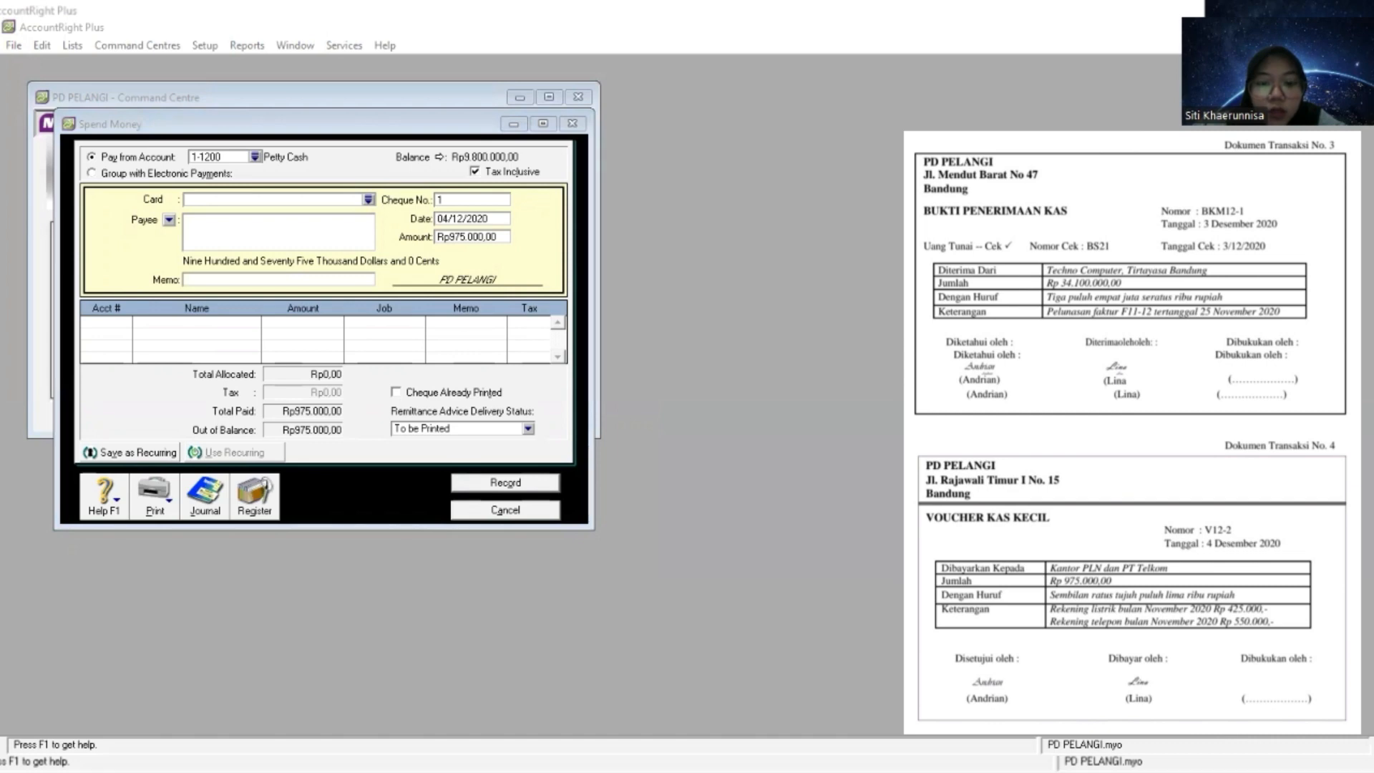
{"action": "left_click", "coordinate": [309, 278]}
{"action": "right_click", "coordinate": [310, 274]}
{"action": "left_click", "coordinate": [287, 277]}
{"action": "right_click", "coordinate": [286, 277]}
{"action": "left_click", "coordinate": [331, 351]}
{"action": "key", "text": "BackSpace"}
{"action": "key", "text": "BackSpace"}
{"action": "key", "text": "BackSpace"}
{"action": "key", "text": "BackSpace"}
{"action": "key", "text": "BackSpace"}
{"action": "type", "text": "dan "}
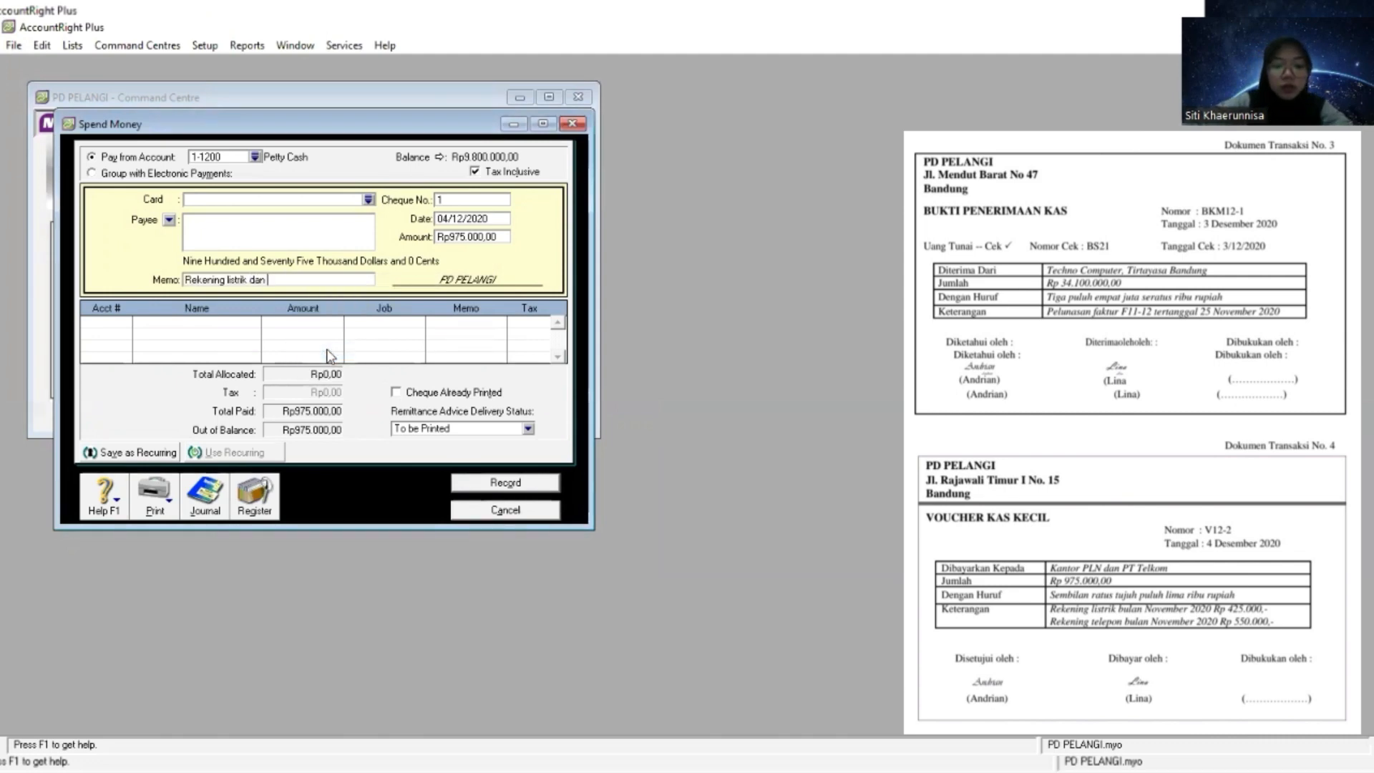
{"action": "type", "text": "Telepon"}
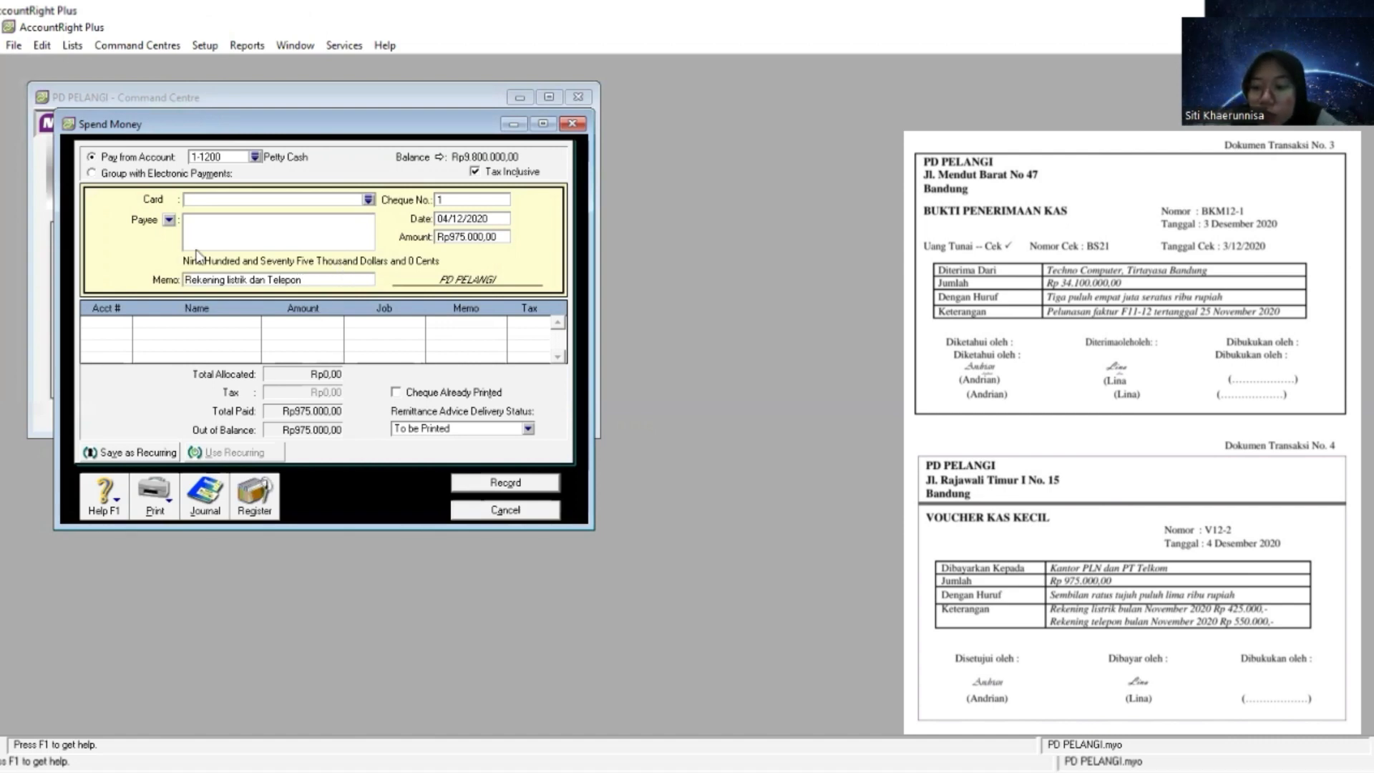
- Allocate the full Rp975.000,00 to account 6-1100 Telephone&Electricity Expense, leaving the line's job and memo blank
{"action": "key", "text": "Tab"}
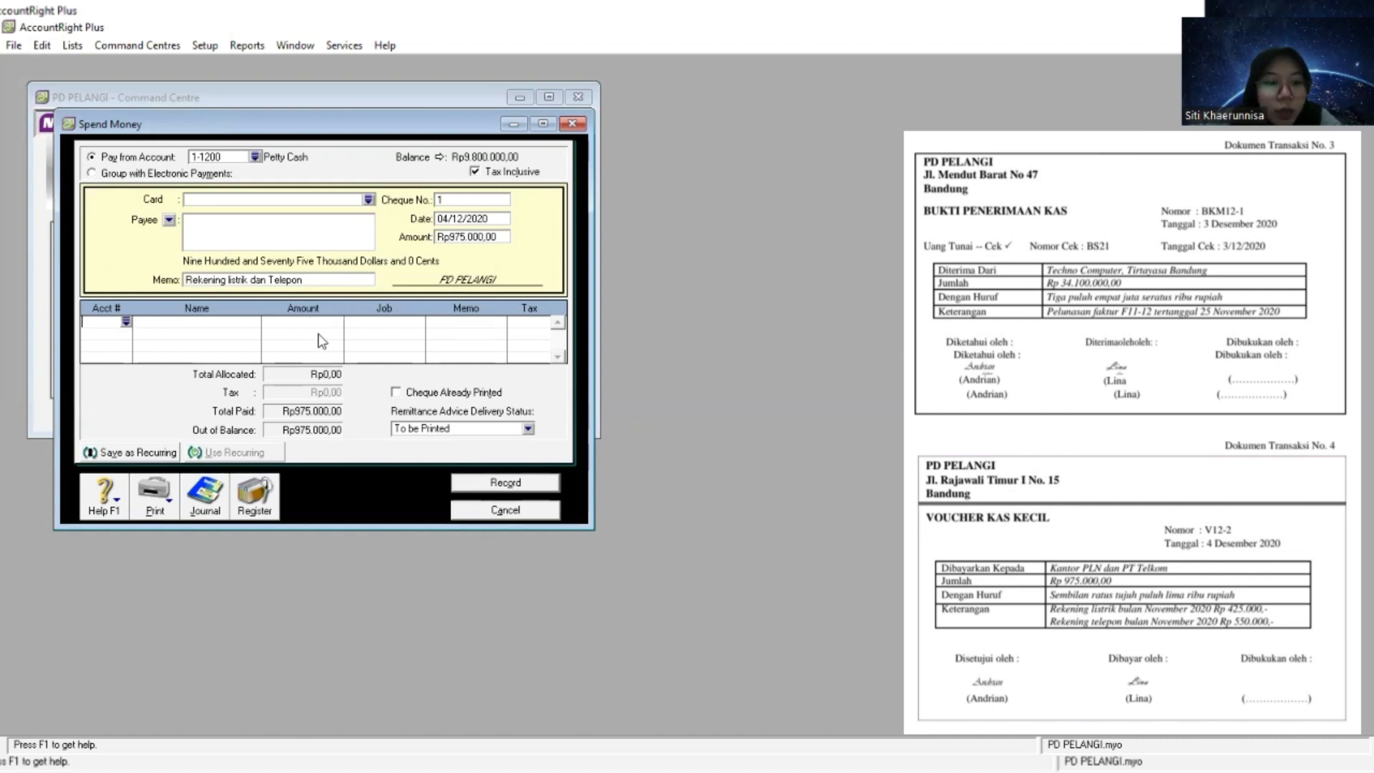
{"action": "left_click", "coordinate": [126, 321]}
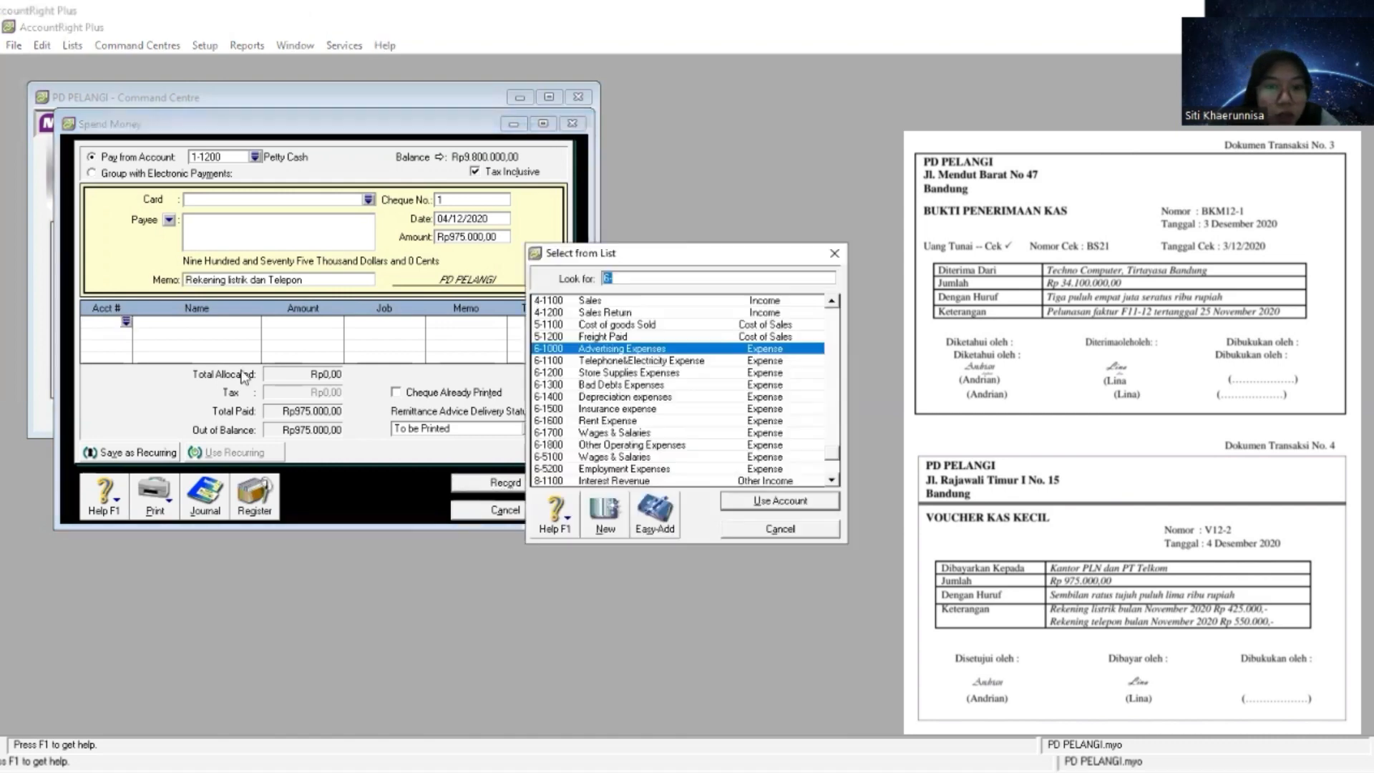
{"action": "left_click", "coordinate": [604, 359]}
{"action": "key", "text": "Return"}
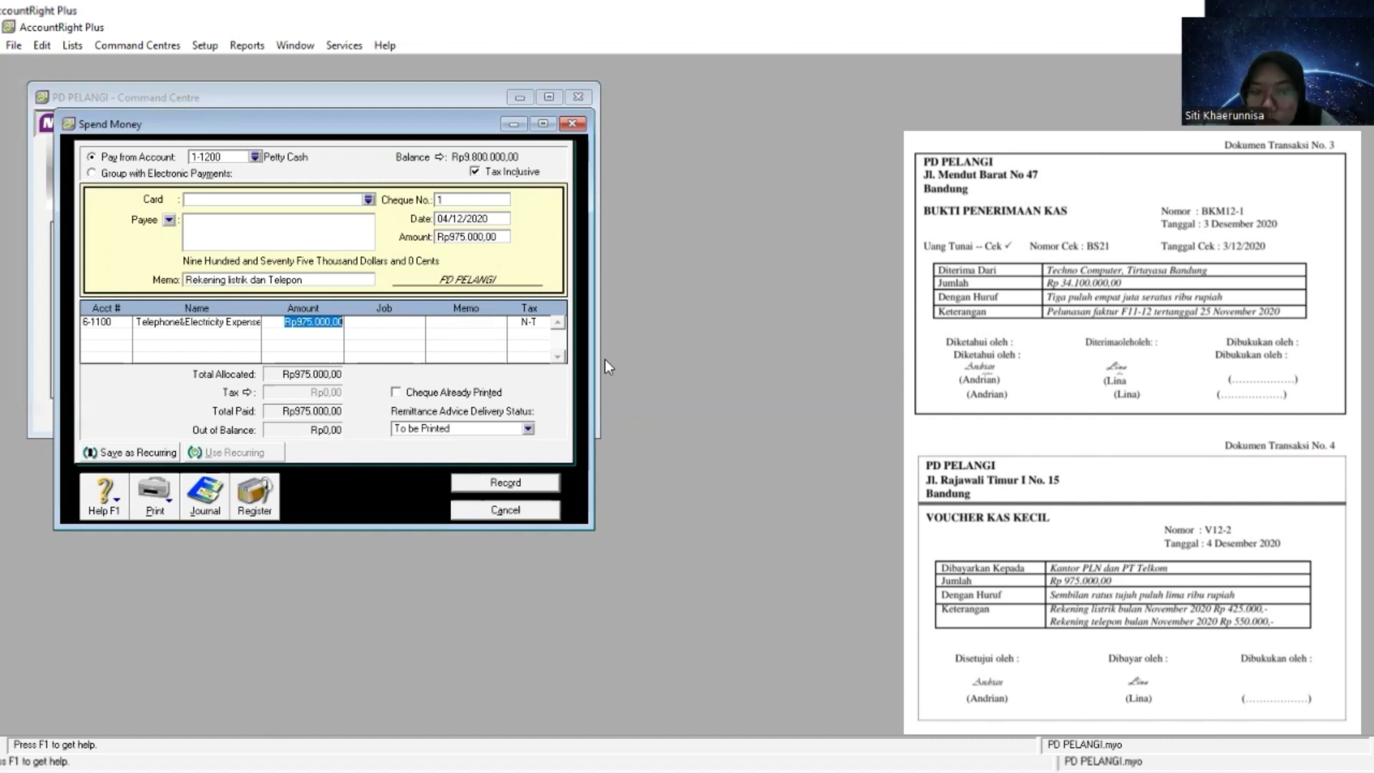
{"action": "left_click", "coordinate": [385, 322]}
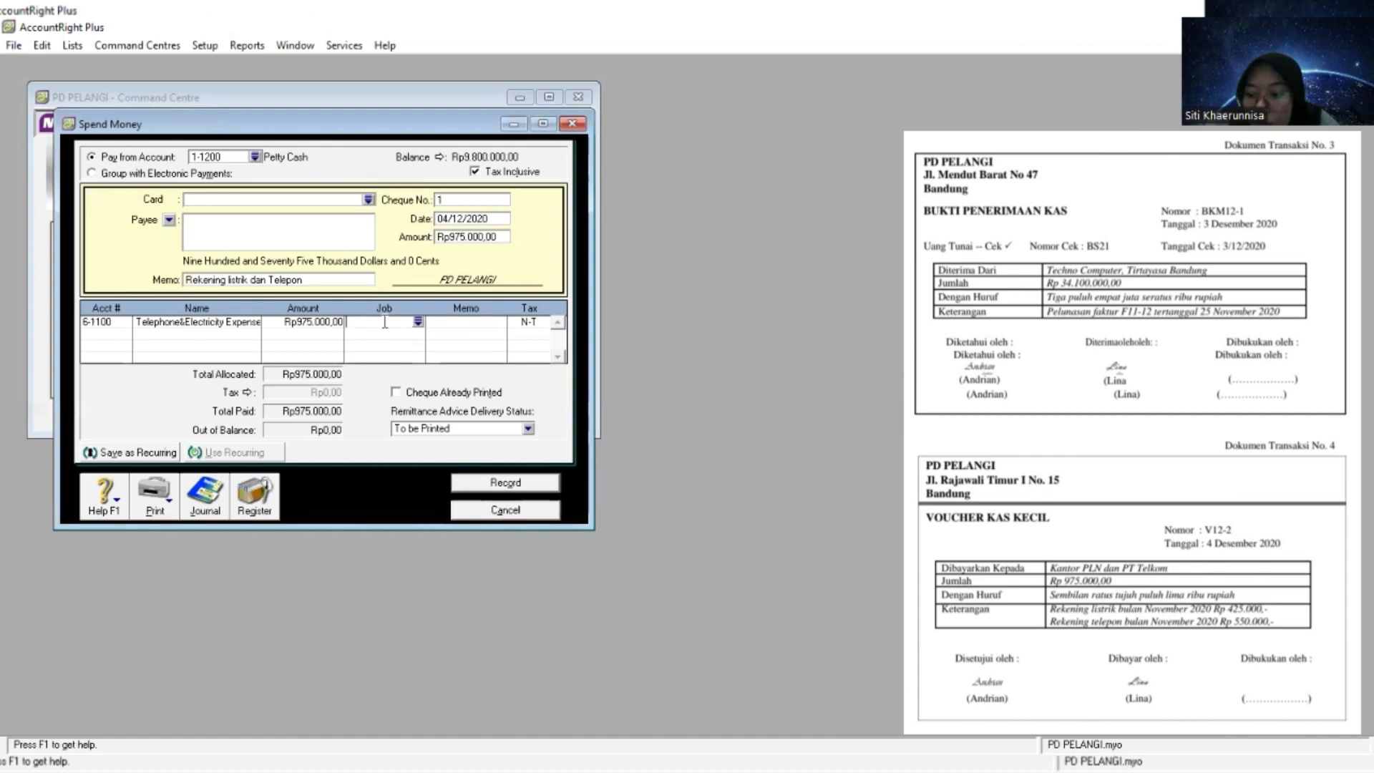
{"action": "key", "text": "Tab"}
{"action": "key", "text": "Tab"}
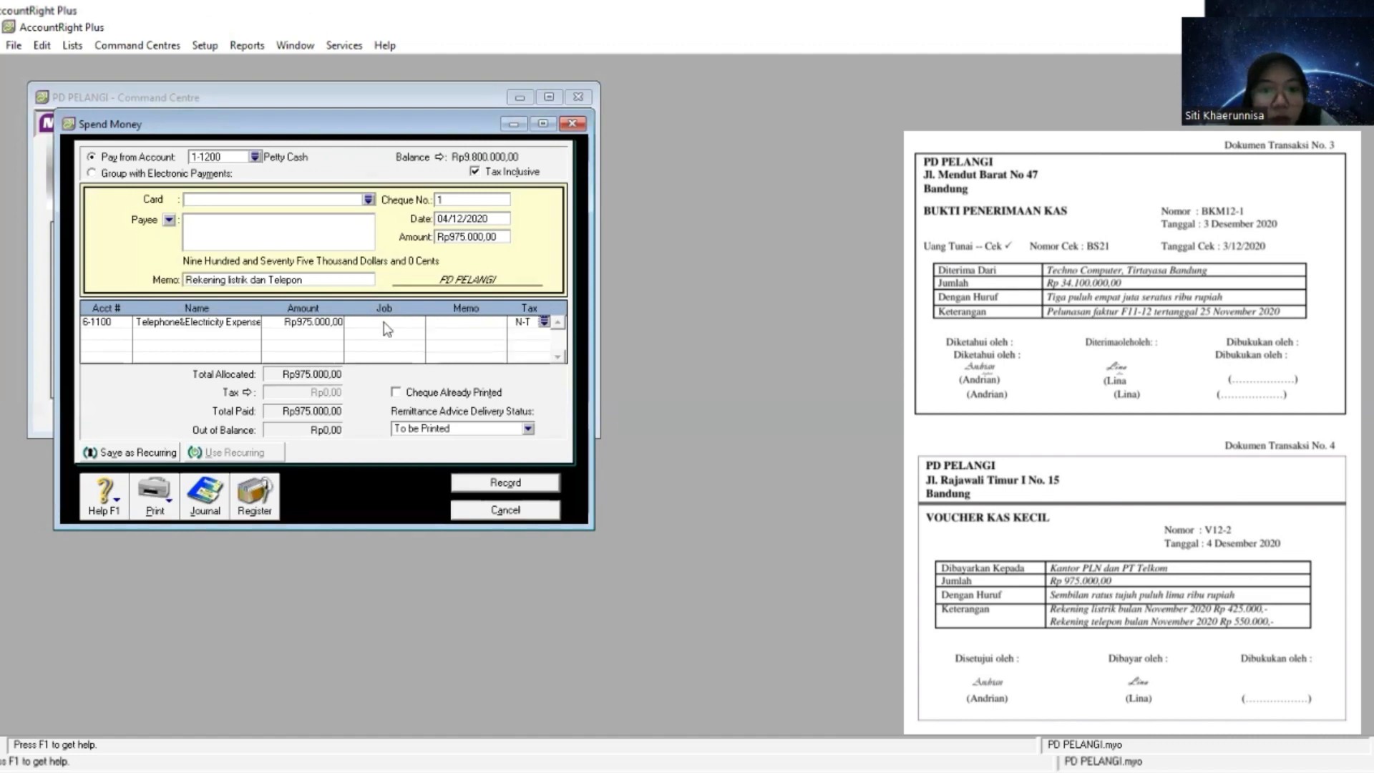
{"action": "key", "text": "Tab"}
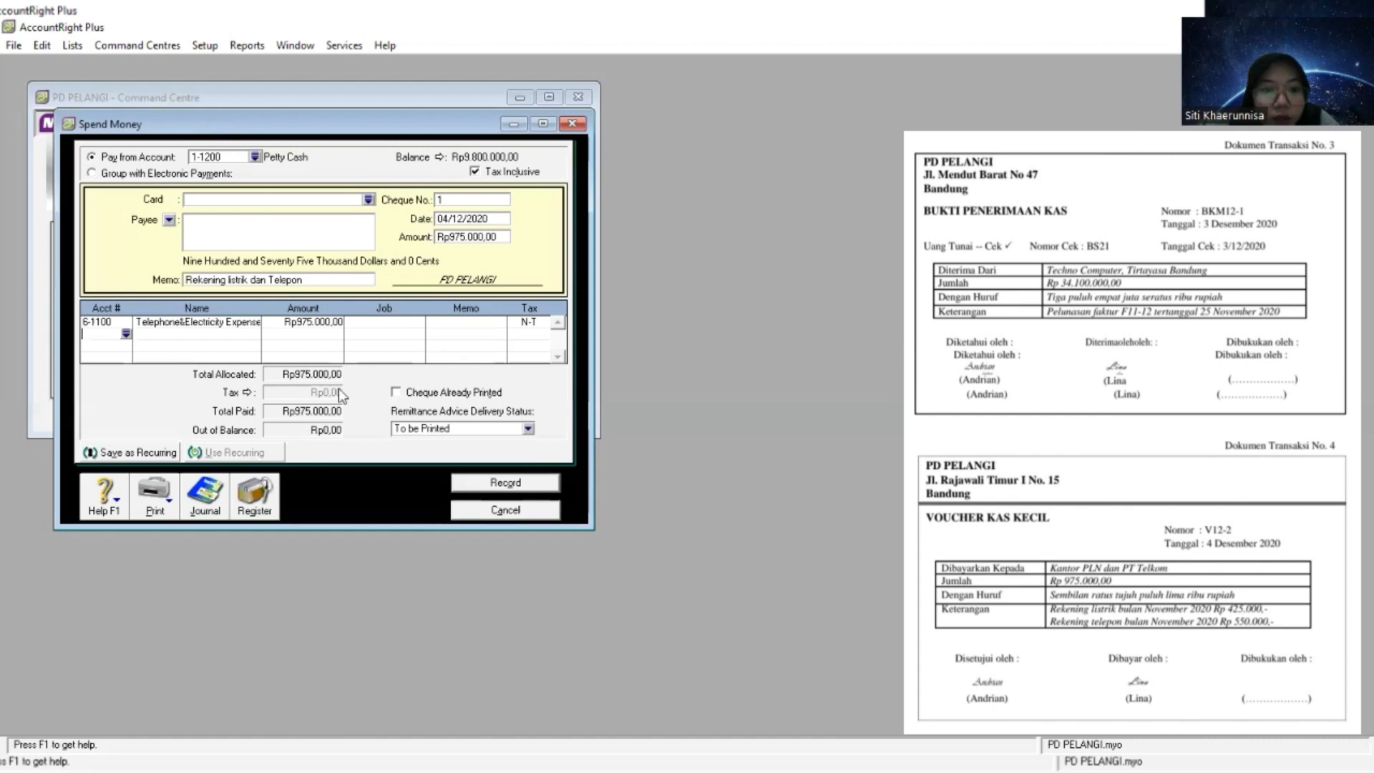
{"action": "type", "text": "6-"}
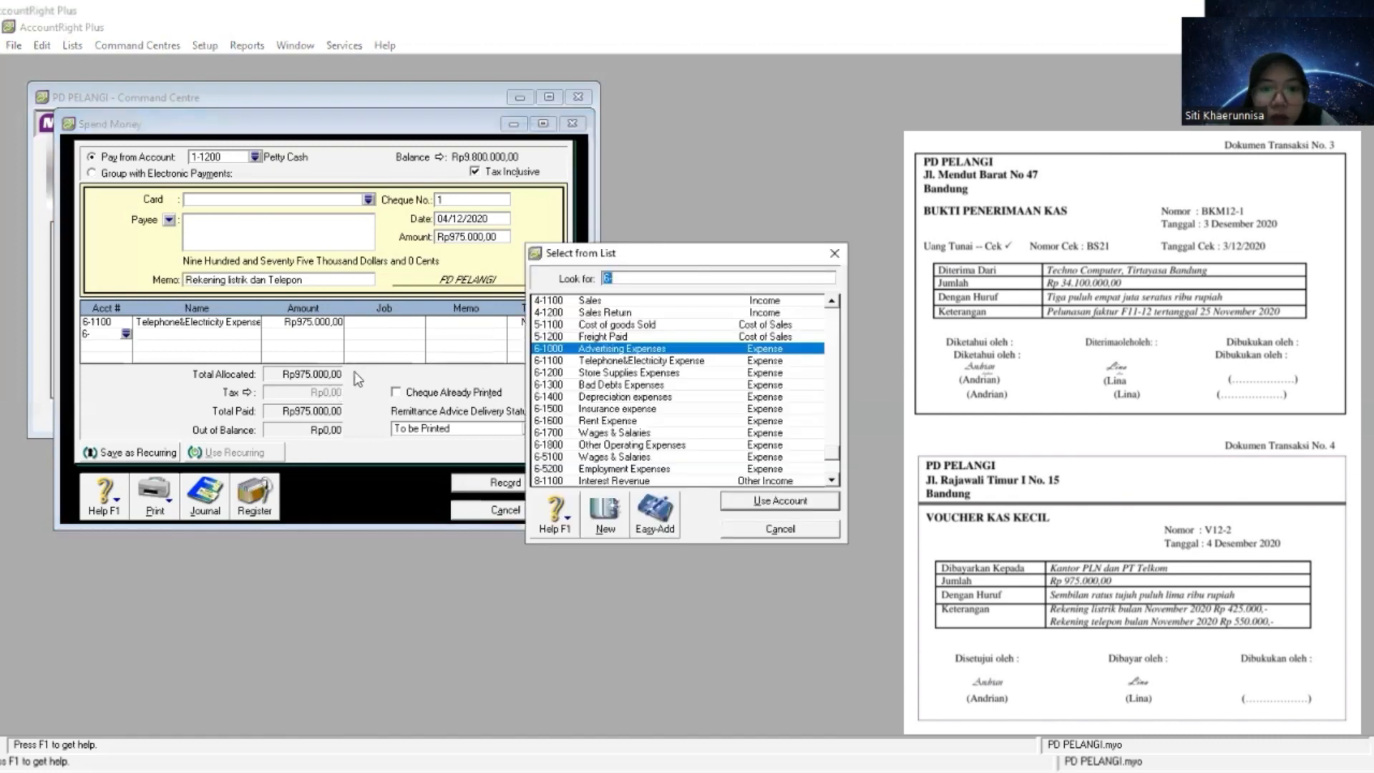
{"action": "left_click", "coordinate": [832, 255]}
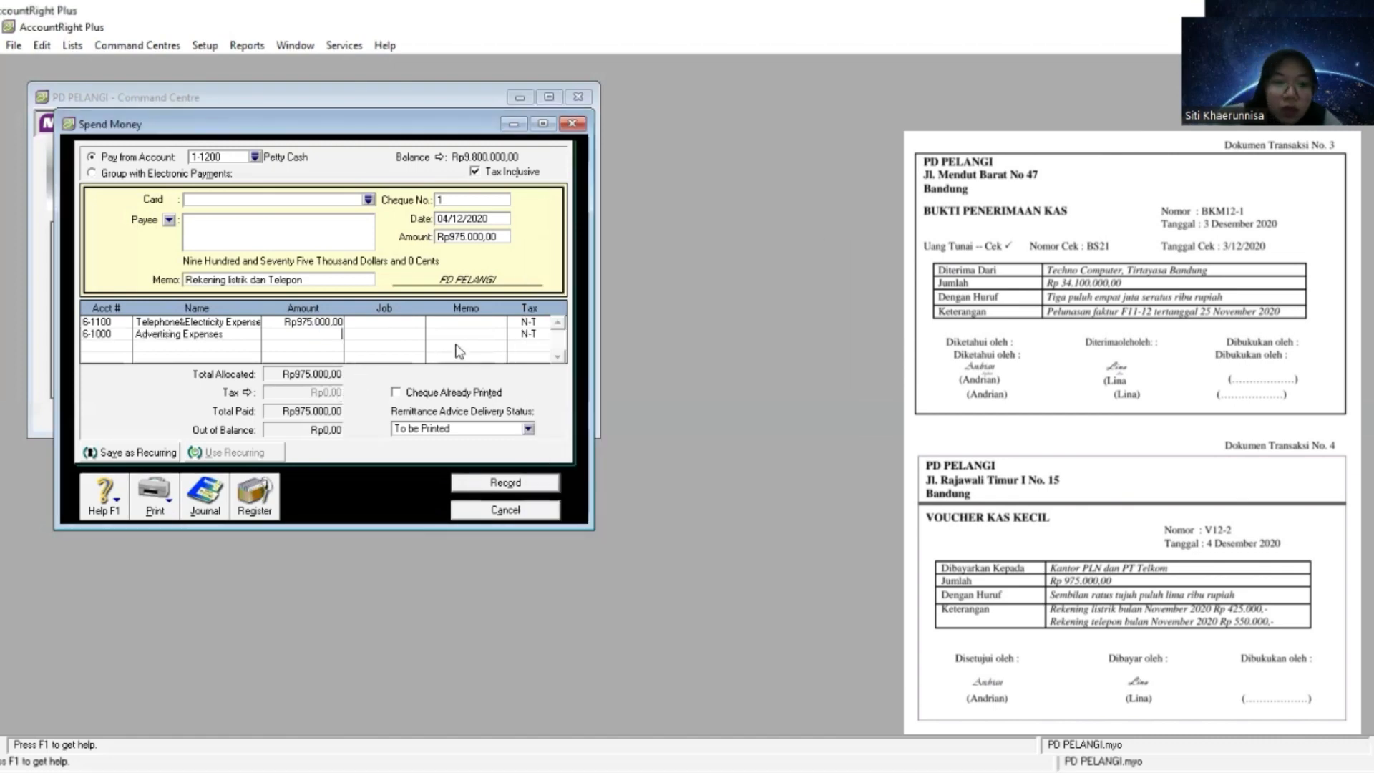
{"action": "left_click", "coordinate": [109, 336]}
{"action": "key", "text": "BackSpace"}
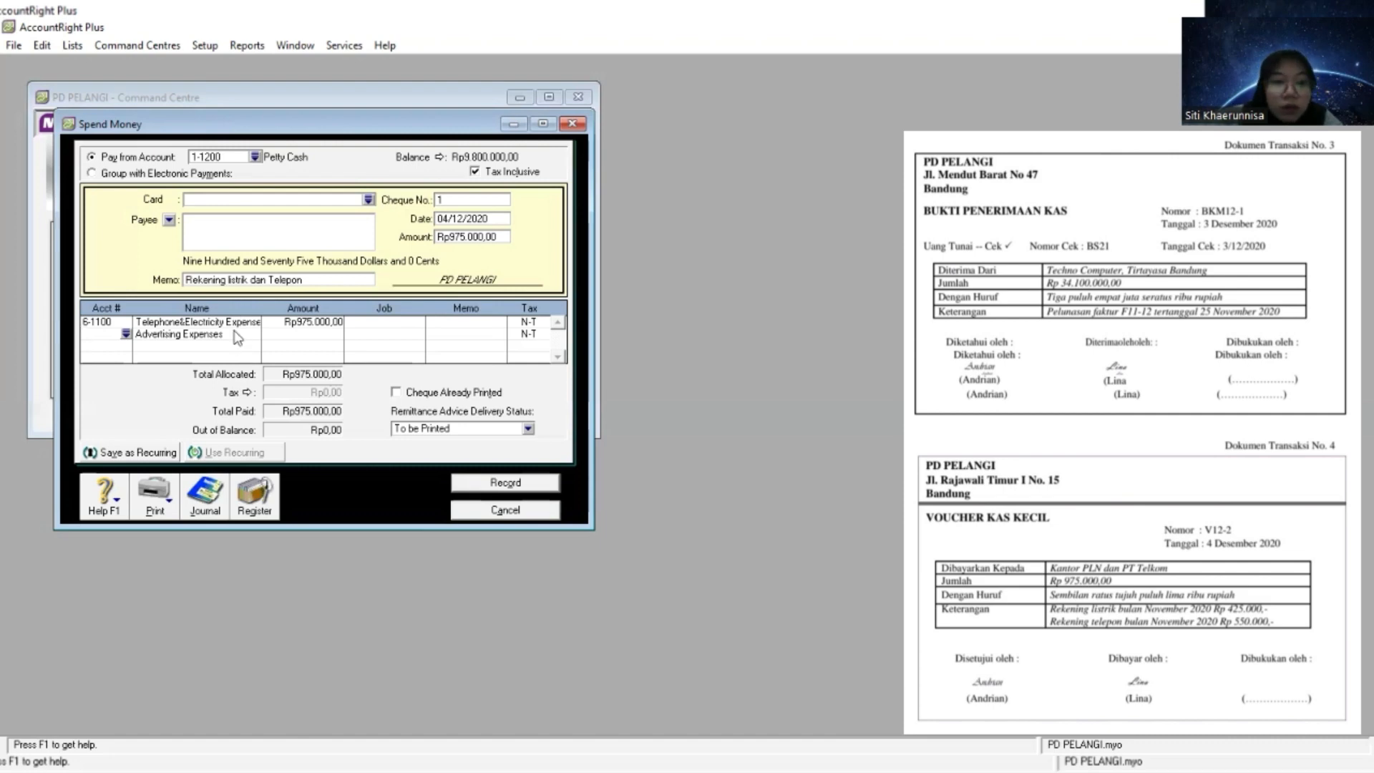
{"action": "type", "text": "6-"}
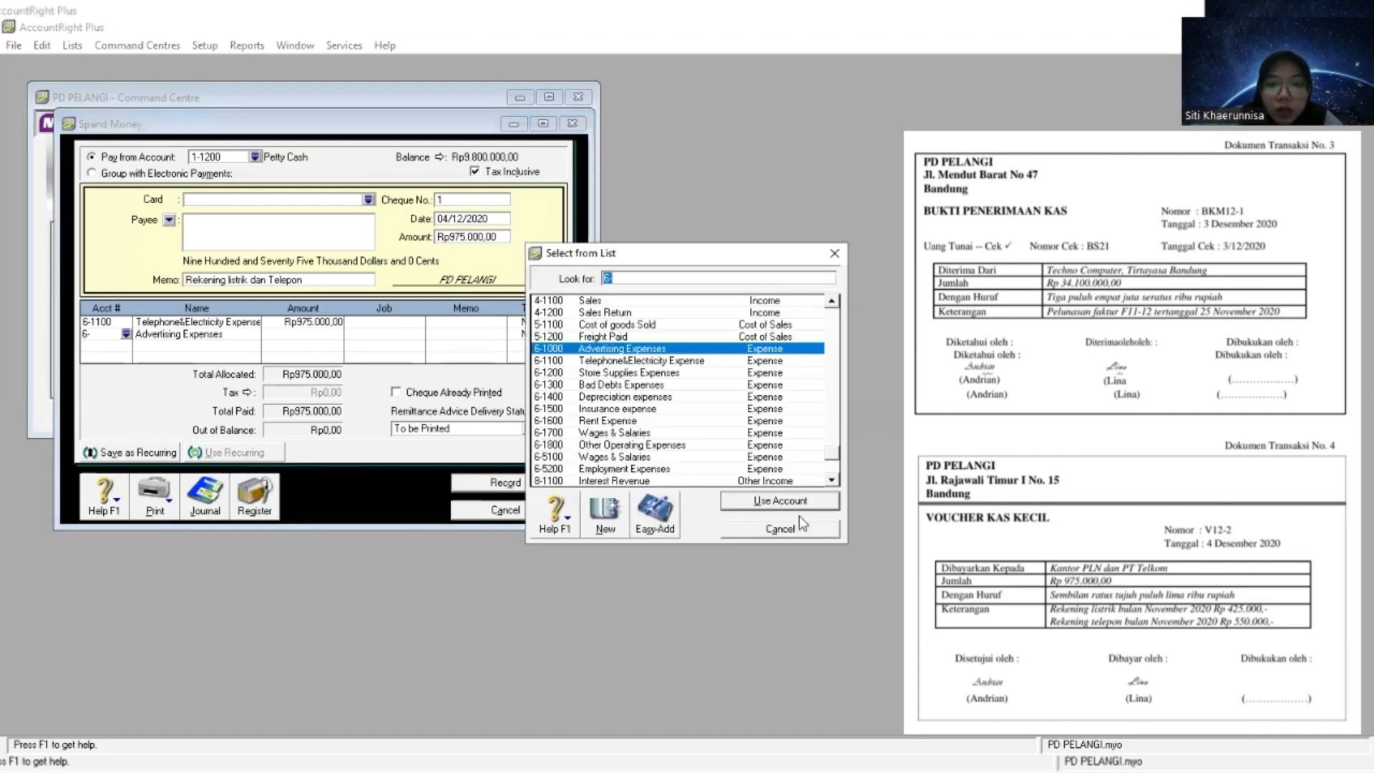
{"action": "left_click", "coordinate": [780, 530]}
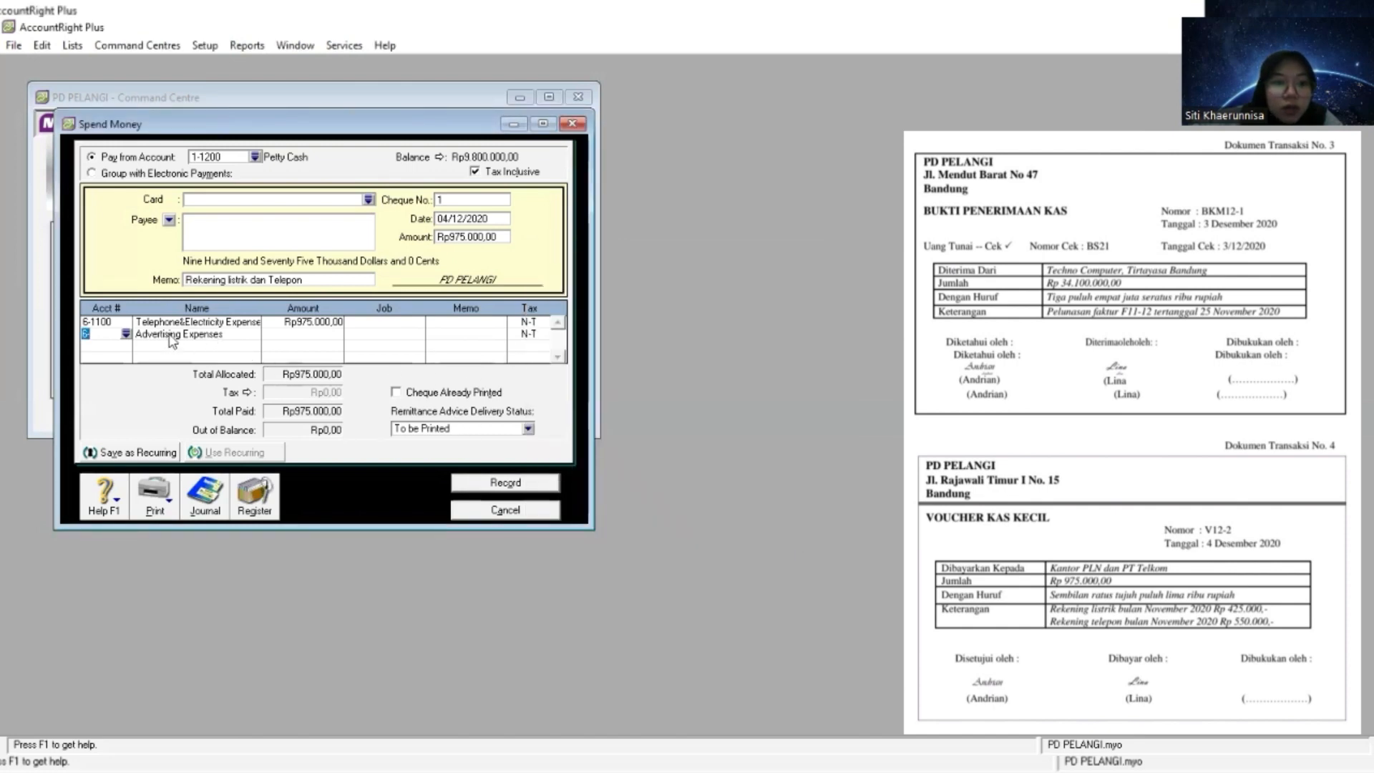
{"action": "key", "text": "BackSpace"}
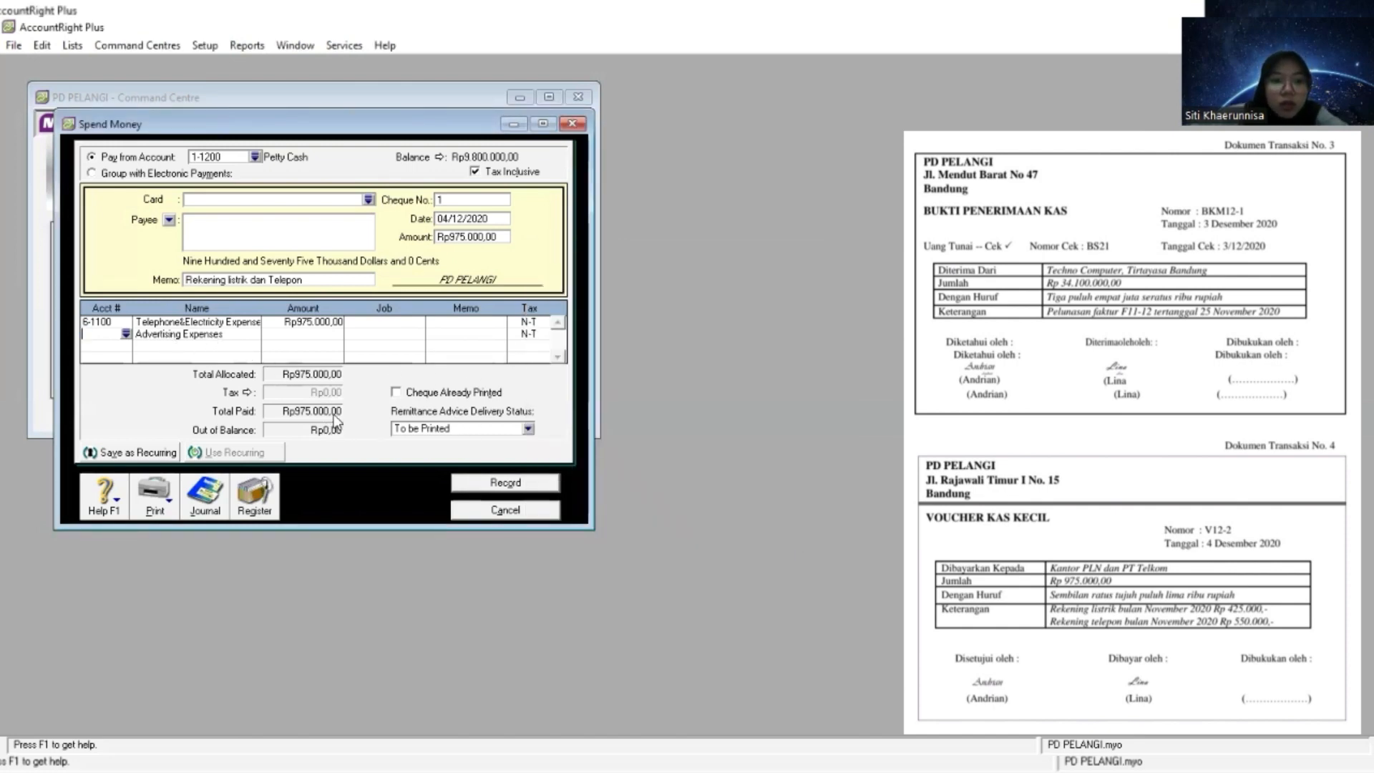
{"action": "left_click", "coordinate": [315, 323]}
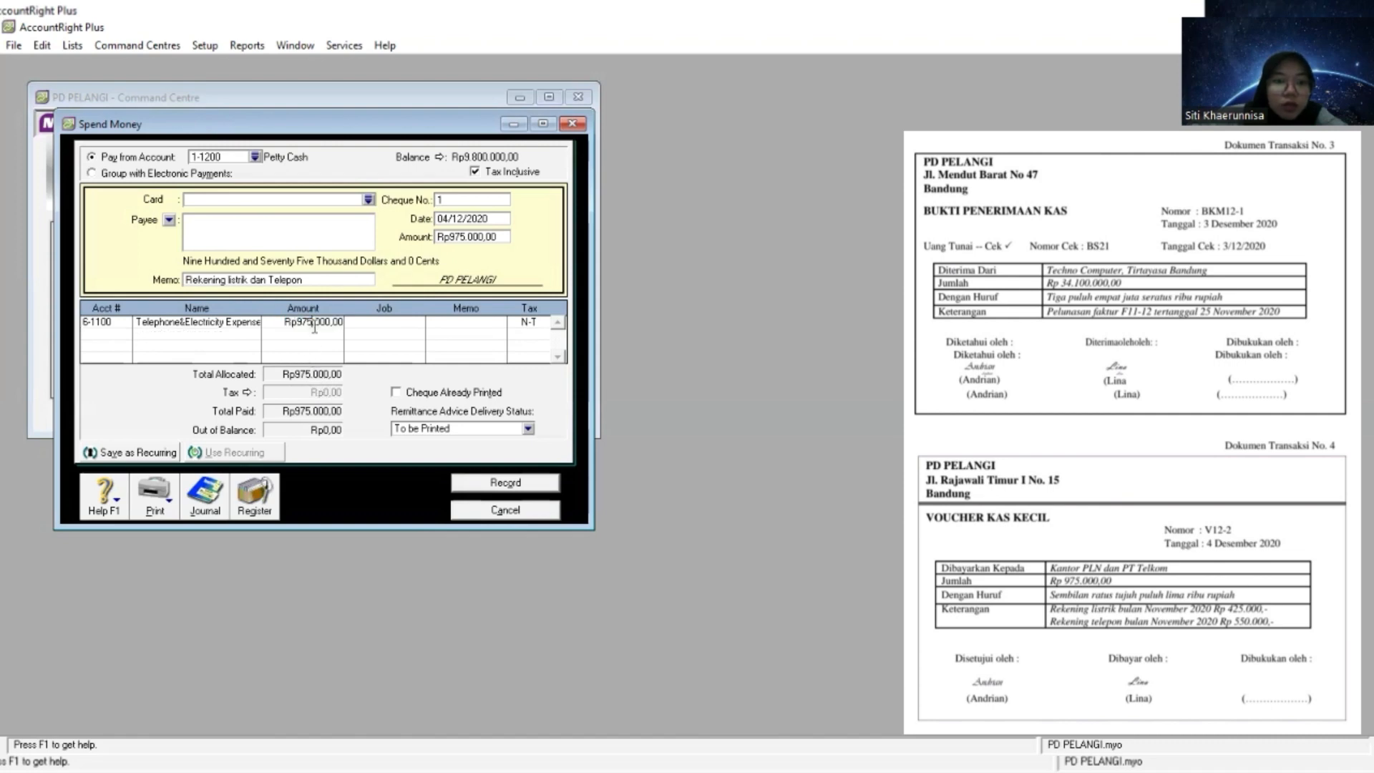
- Record the Rp975.000,00 petty cash payment without a job and close the Spend Money window
{"action": "left_click", "coordinate": [353, 323]}
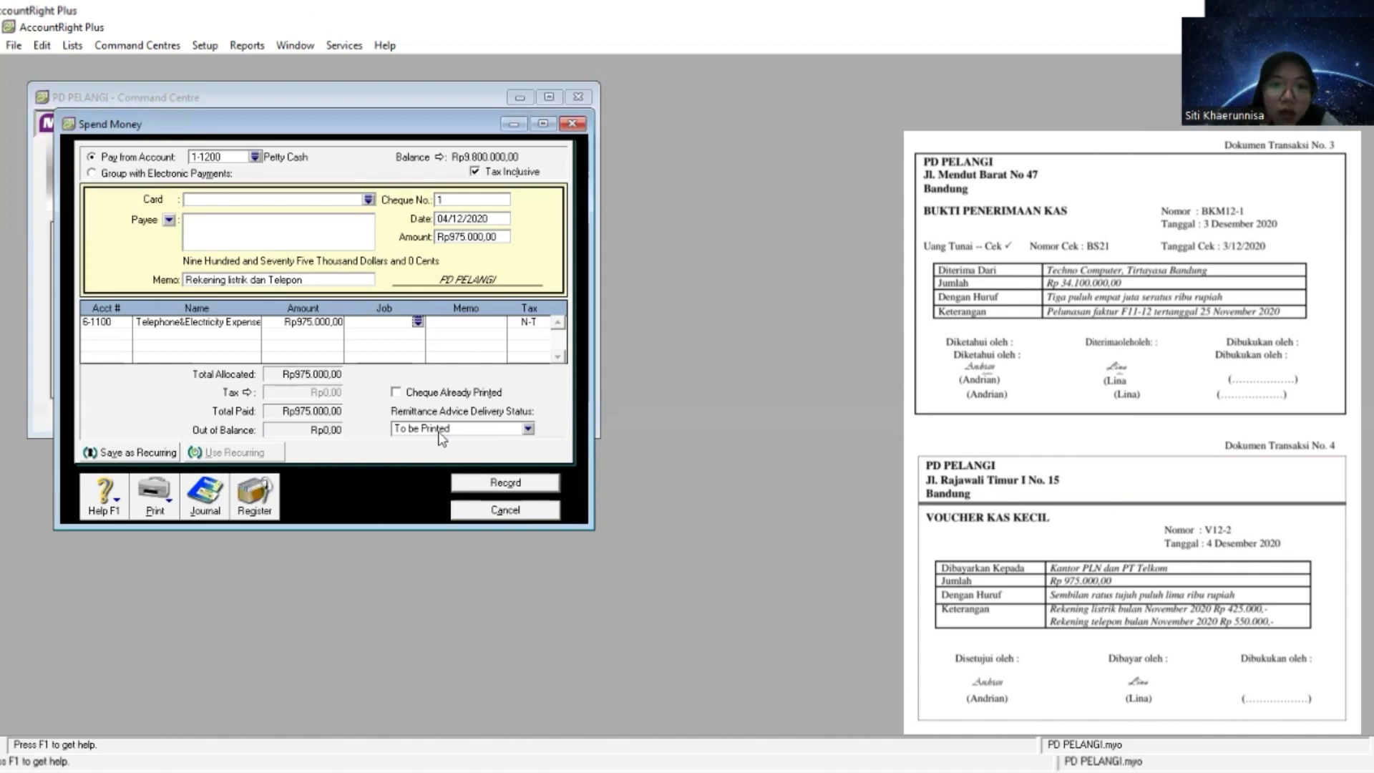
{"action": "left_click", "coordinate": [505, 490]}
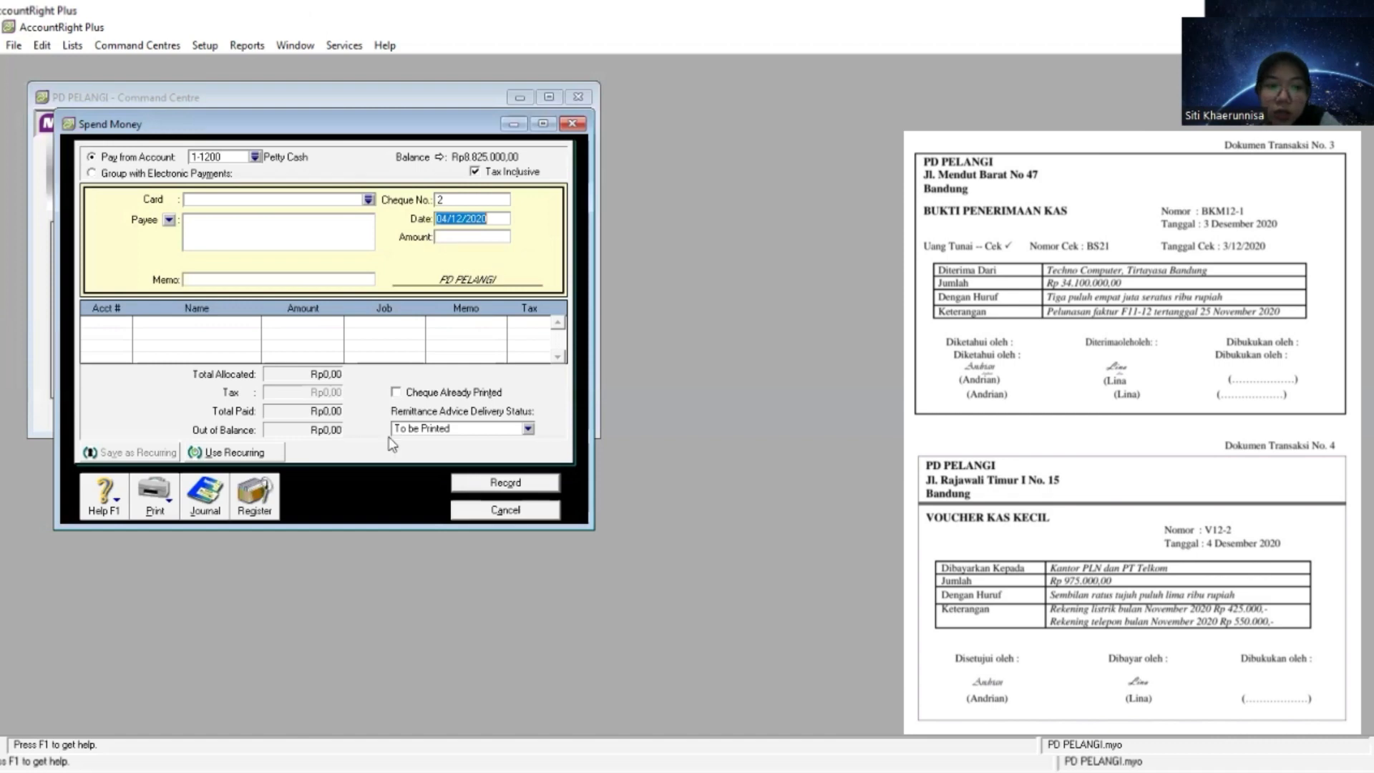
{"action": "left_click", "coordinate": [572, 125]}
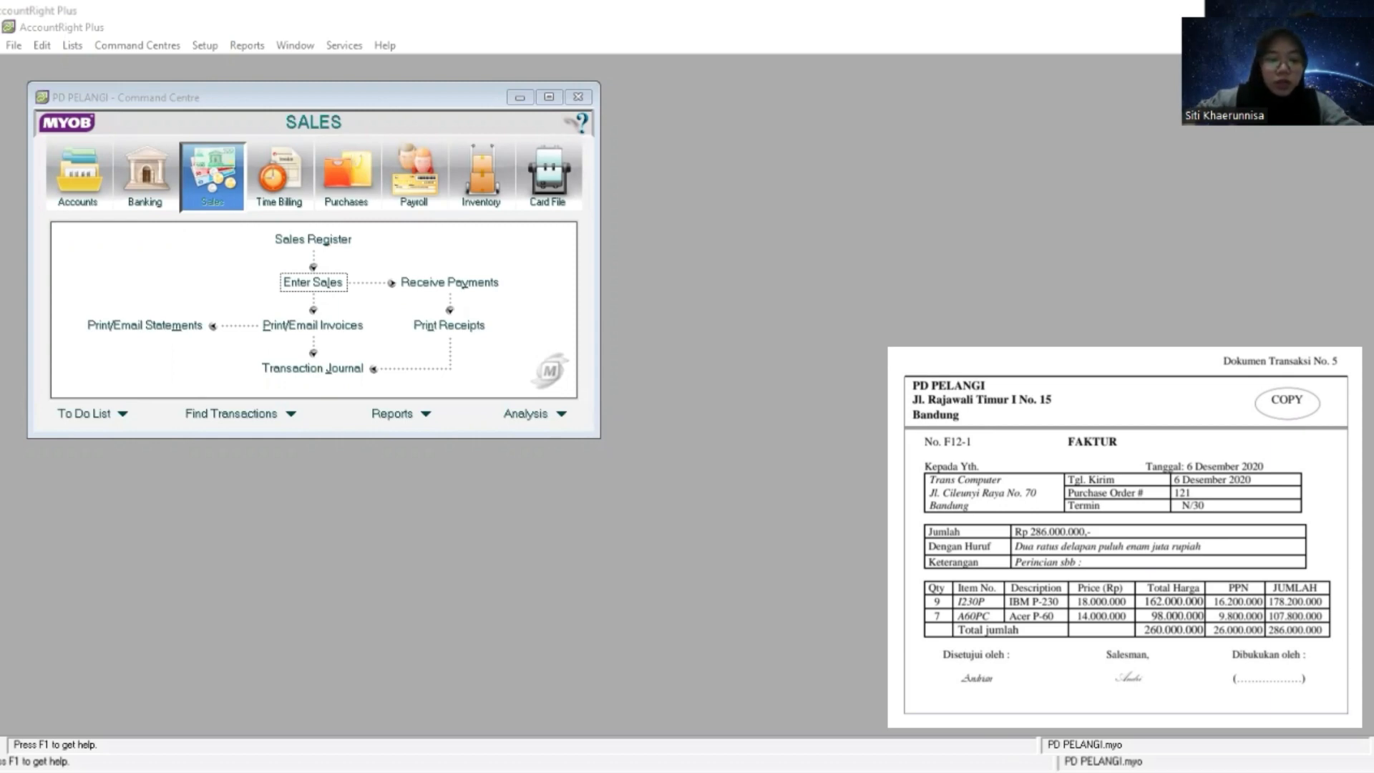
- Start a new sales invoice in the Item layout for customer Trans Computer, based on invoice document F12-1
{"action": "left_click", "coordinate": [555, 431]}
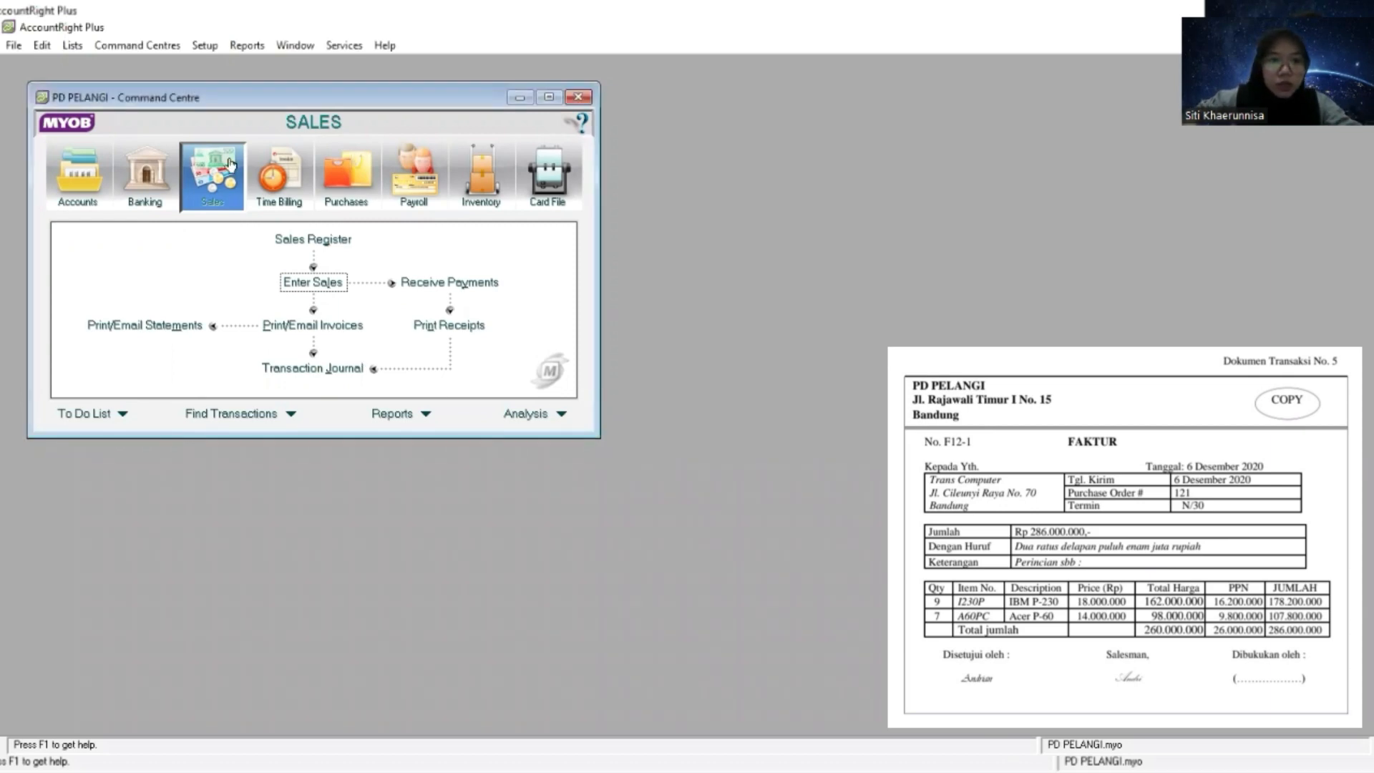
{"action": "left_click", "coordinate": [322, 285]}
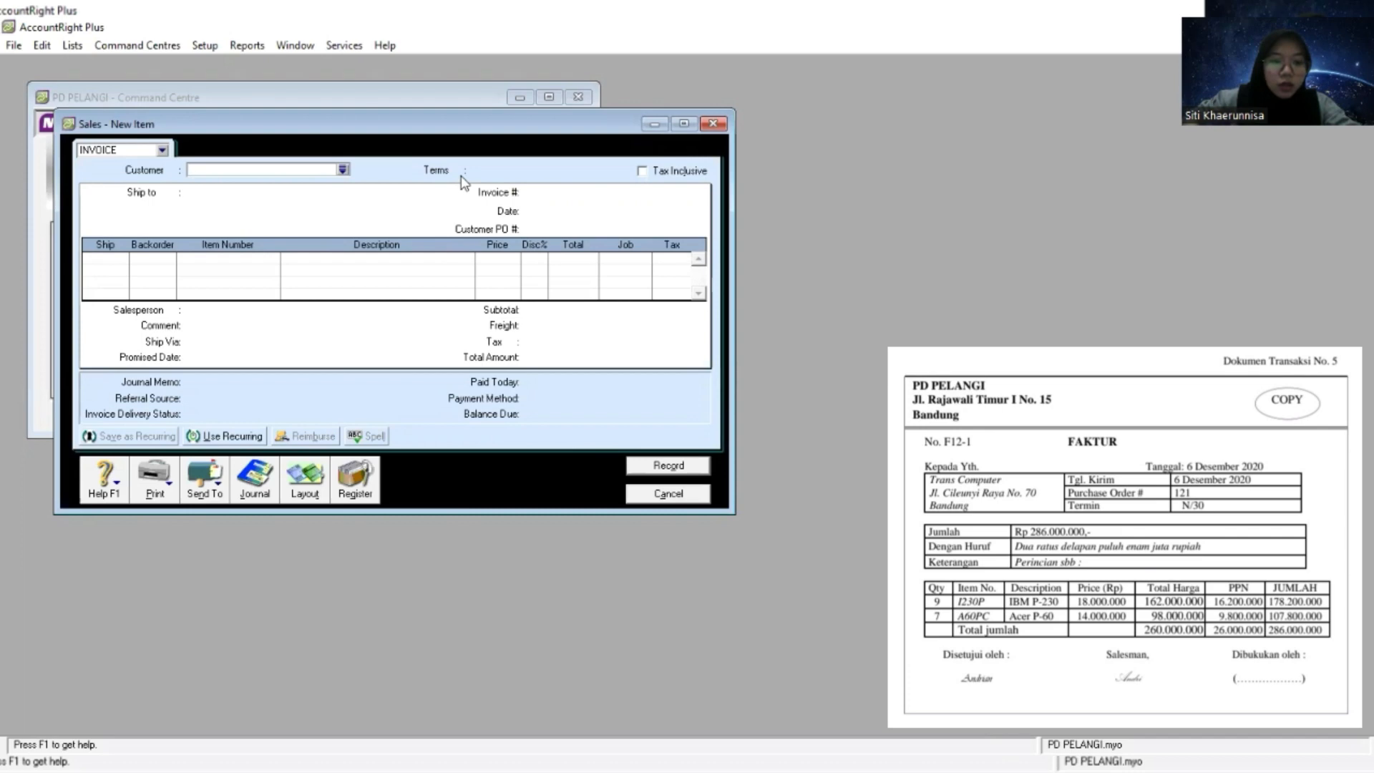
{"action": "left_click", "coordinate": [305, 478]}
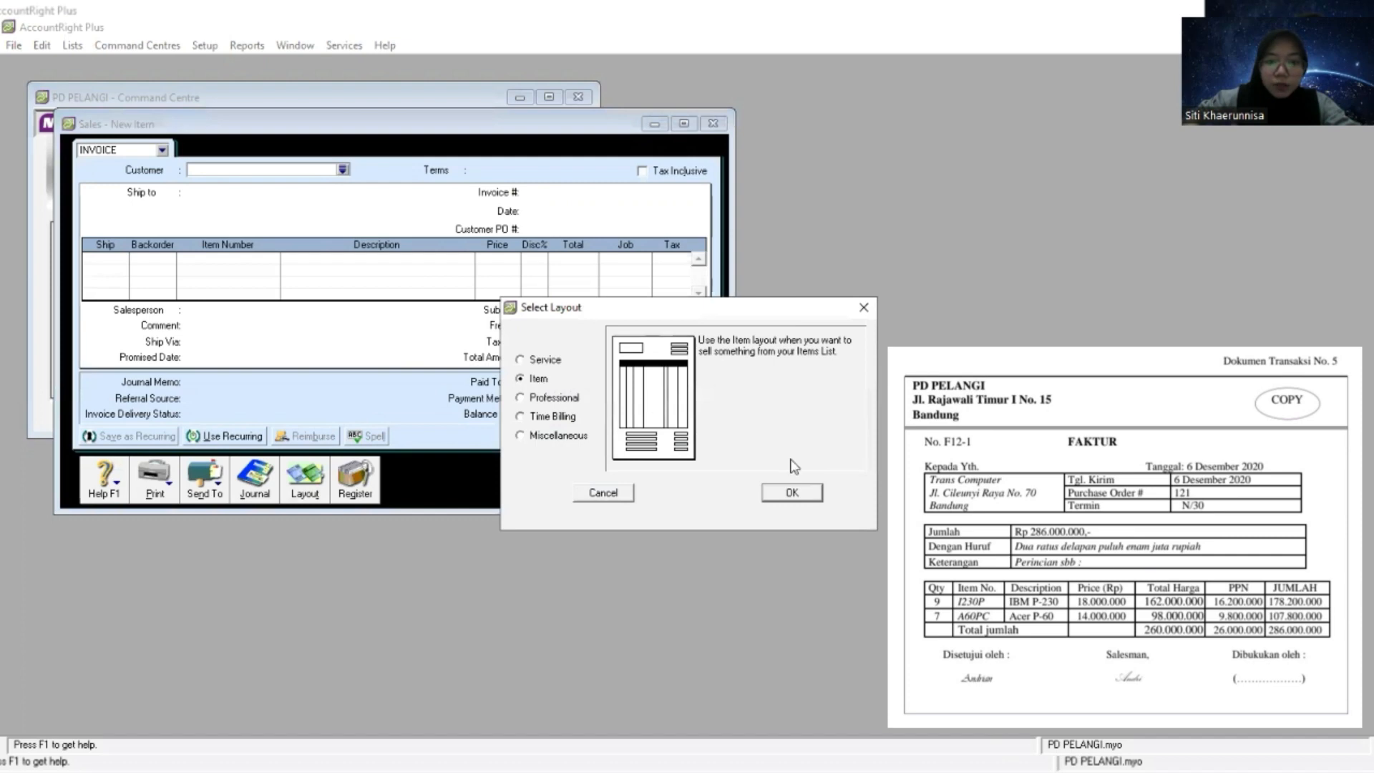
{"action": "left_click", "coordinate": [793, 497]}
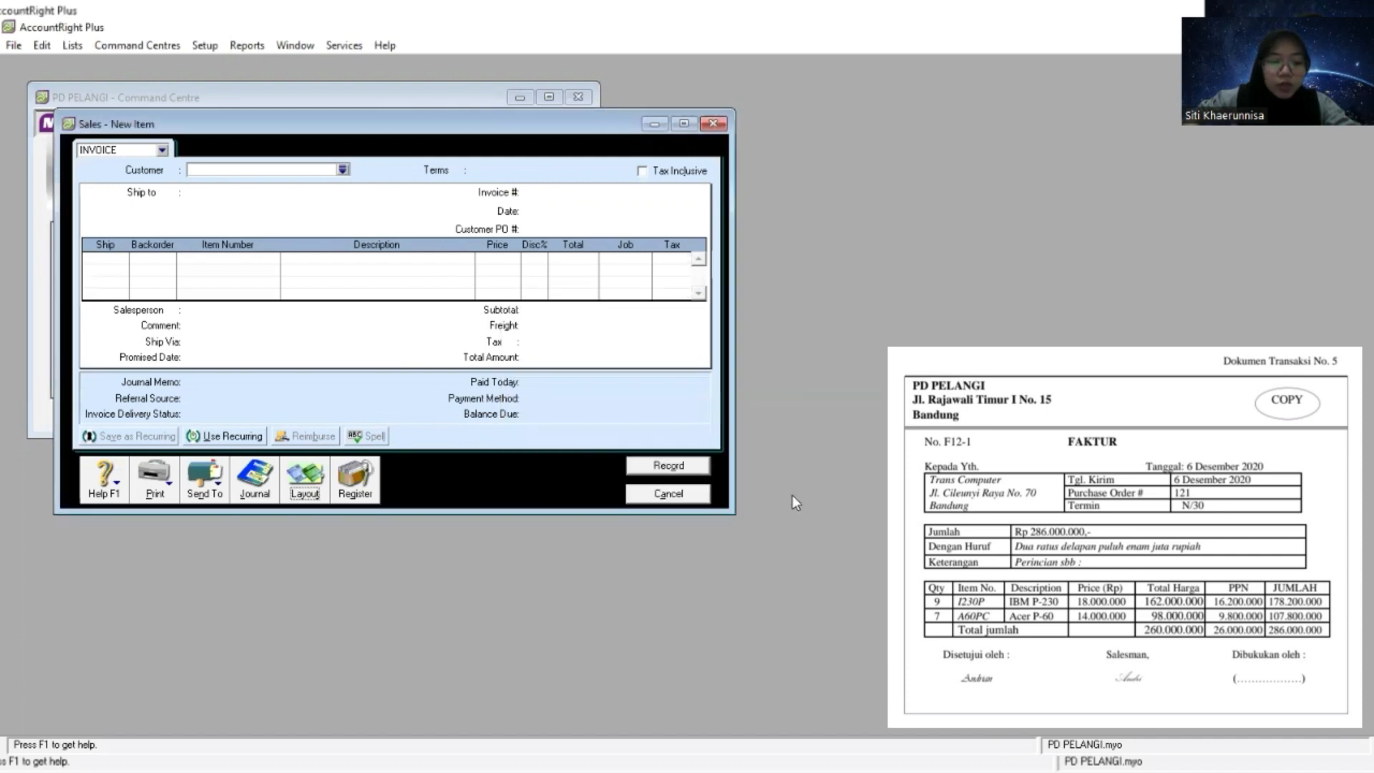
{"action": "left_click", "coordinate": [342, 169]}
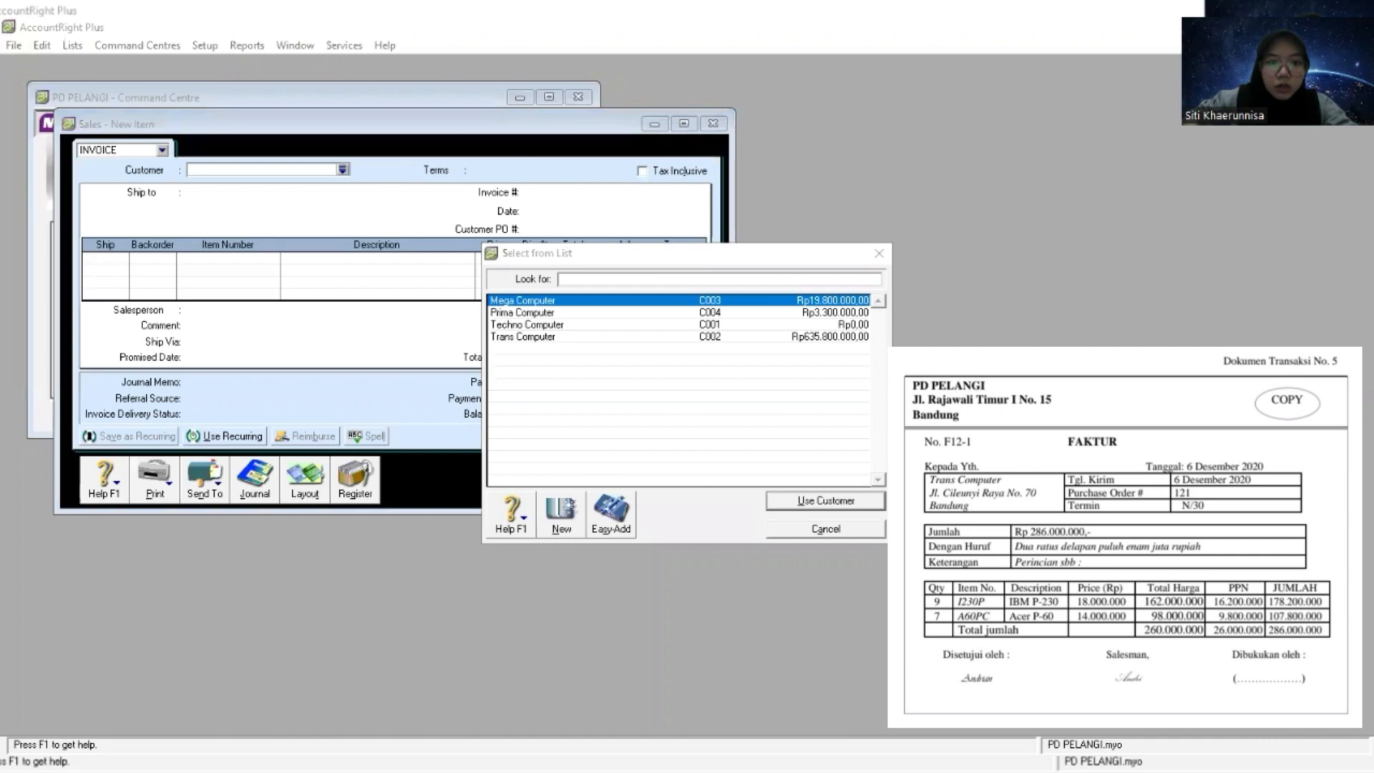
{"action": "double_click", "coordinate": [569, 336]}
- Set the invoice's credit terms to In a Given # of Days with 30 balance due days
{"action": "left_click", "coordinate": [458, 169]}
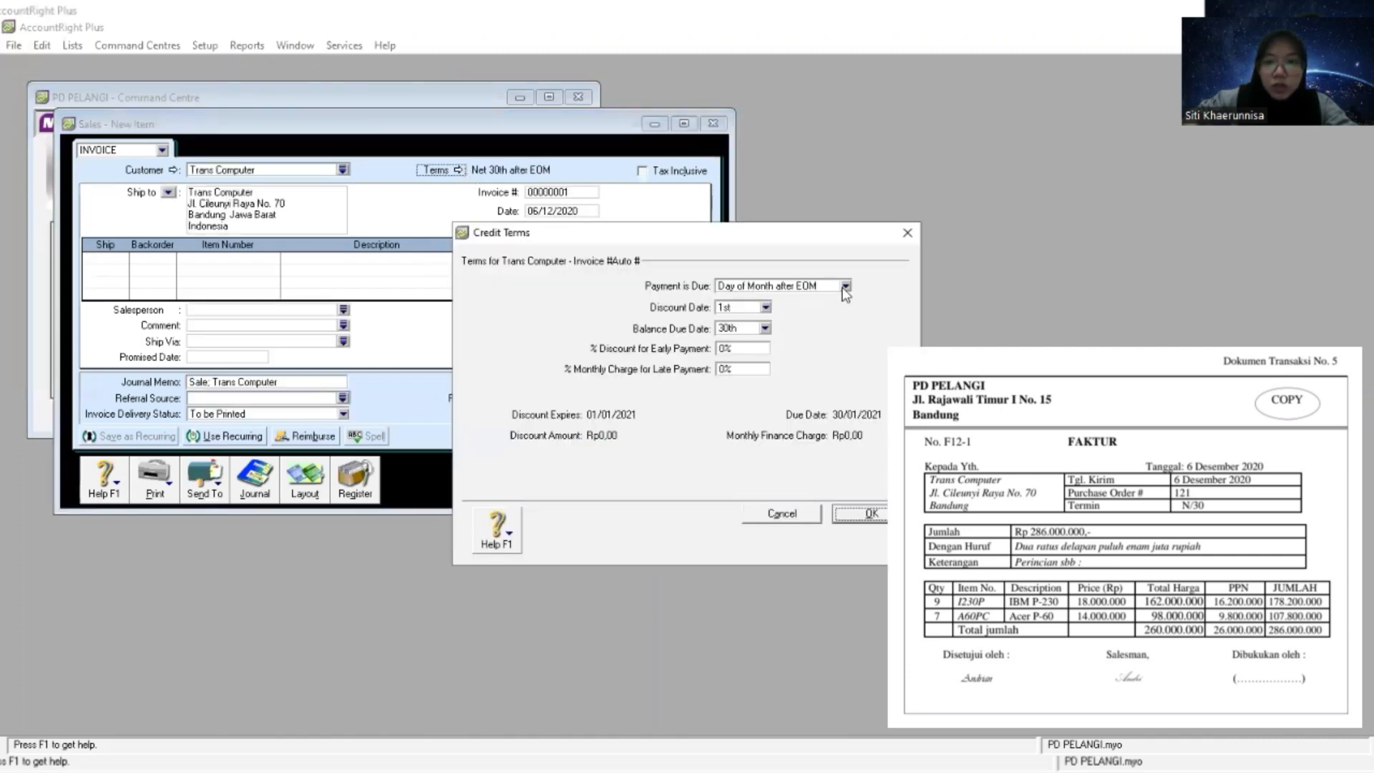
{"action": "left_click", "coordinate": [845, 286]}
{"action": "left_click", "coordinate": [815, 326]}
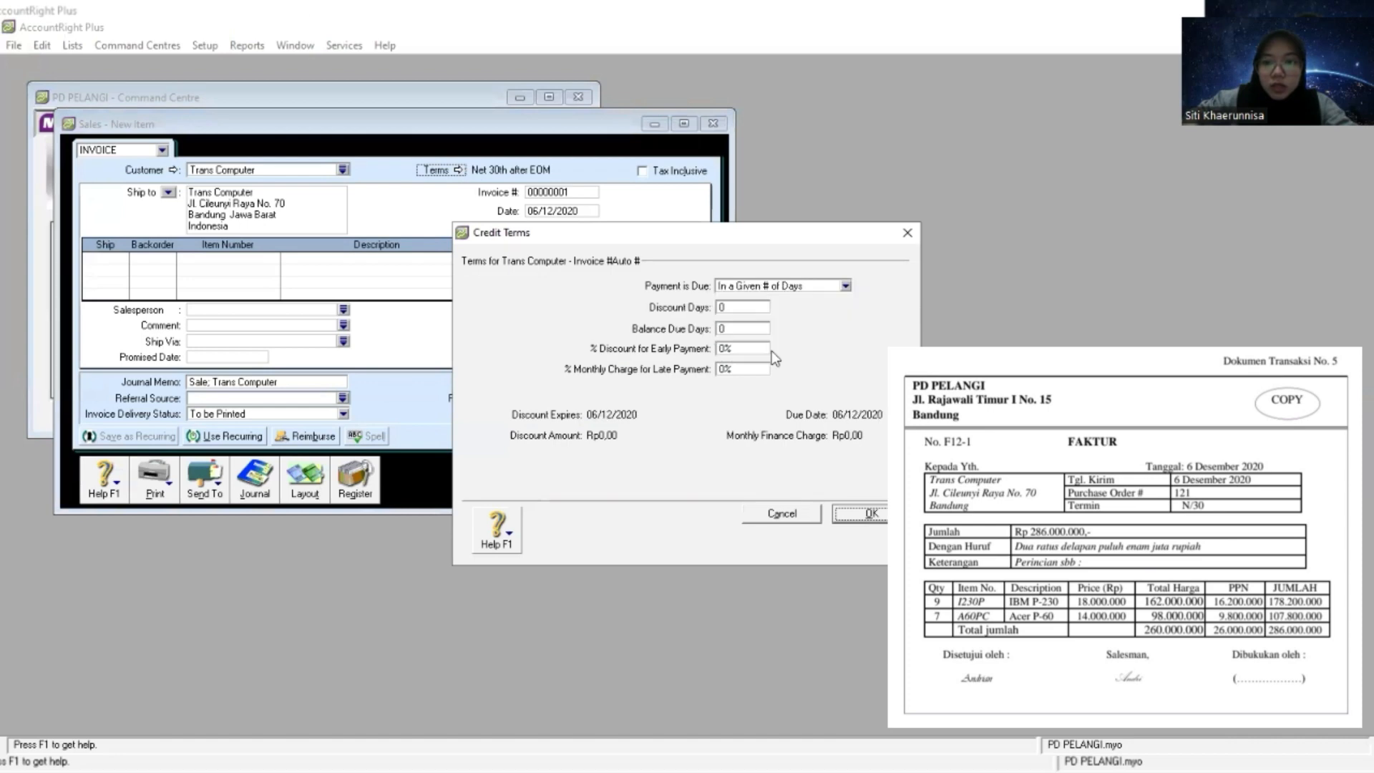
{"action": "left_click", "coordinate": [755, 330]}
{"action": "type", "text": "30"}
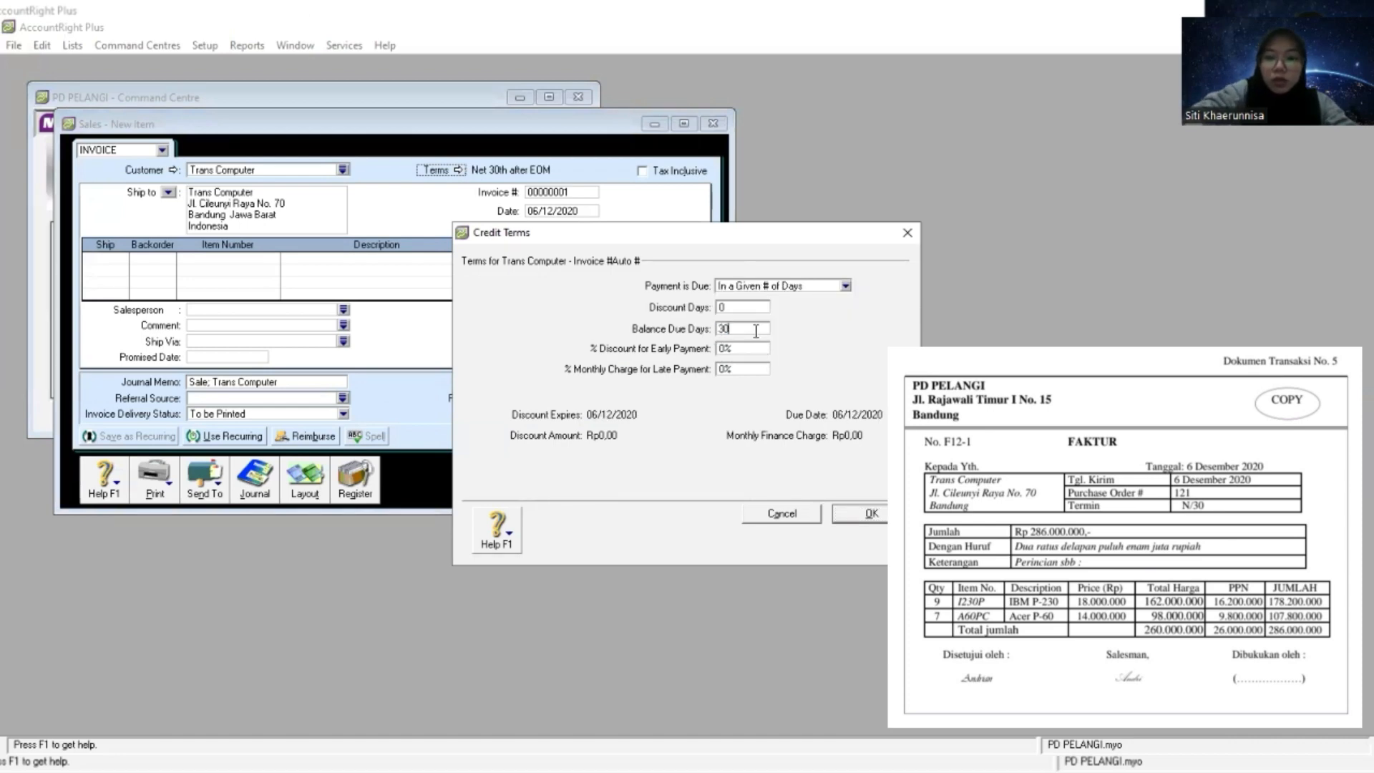
{"action": "left_click", "coordinate": [876, 513]}
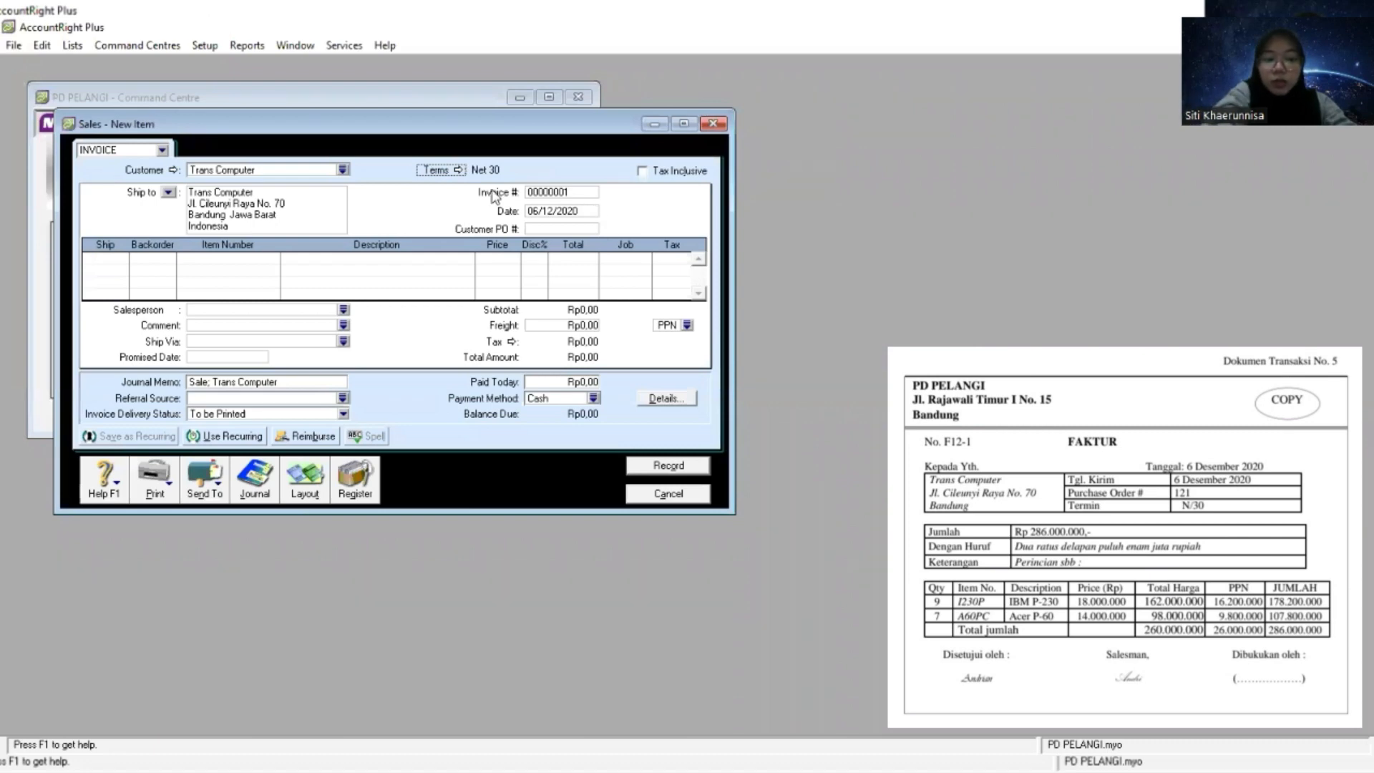
- Replace the automatic invoice number with F12-1 from the source document, keeping the date 06/12/2020
{"action": "key", "text": "Tab"}
{"action": "key", "text": "Tab"}
{"action": "key", "text": "Tab"}
{"action": "key", "text": "Tab"}
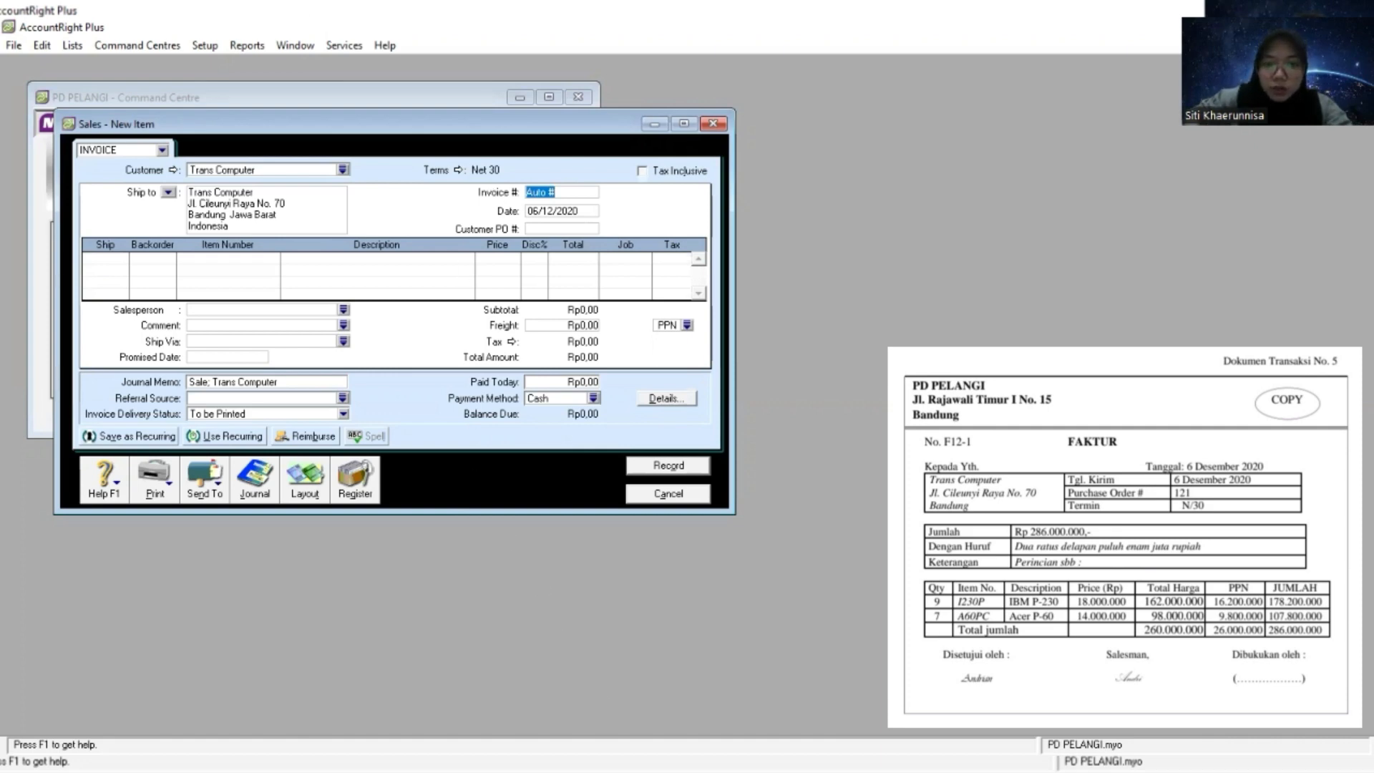
{"action": "key", "text": "alt+Tab"}
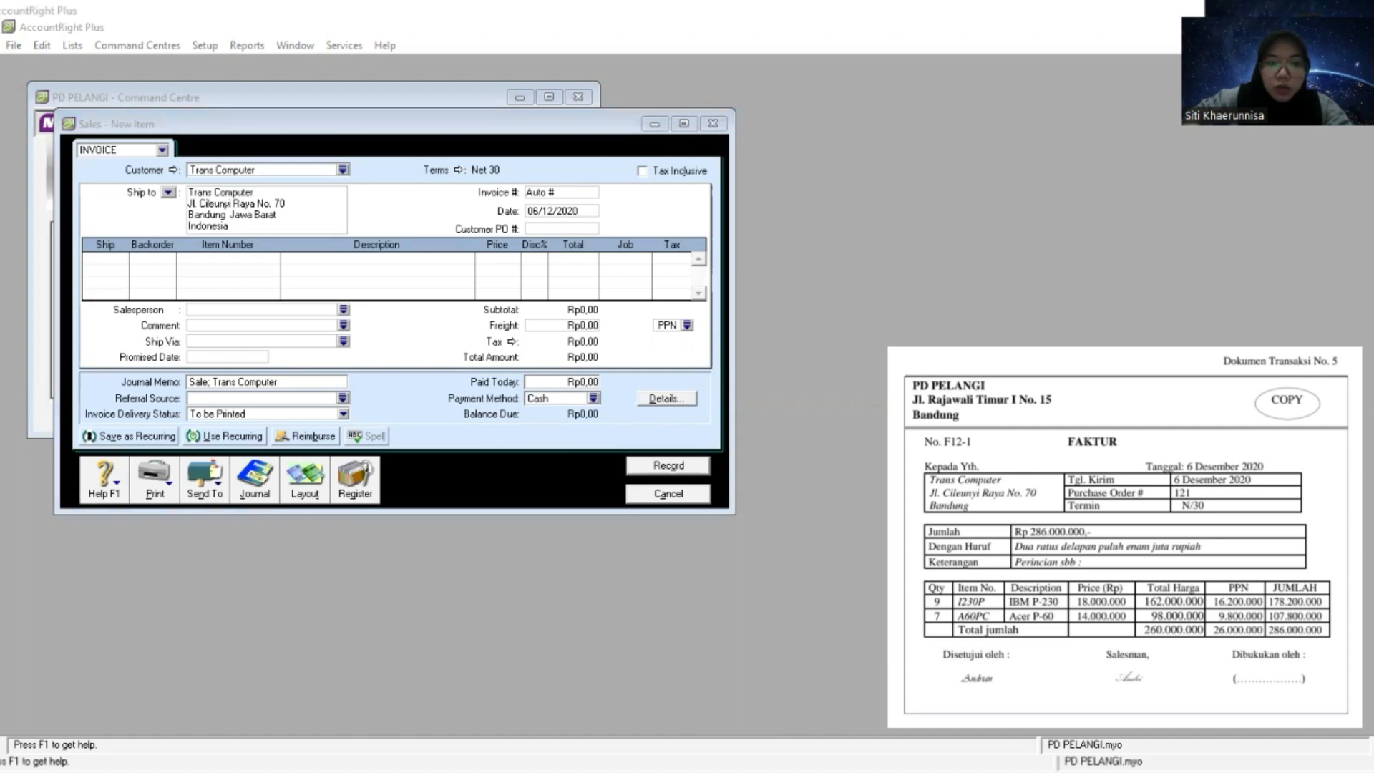
{"action": "key", "text": "alt+Tab"}
{"action": "right_click", "coordinate": [548, 191]}
{"action": "left_click", "coordinate": [582, 266]}
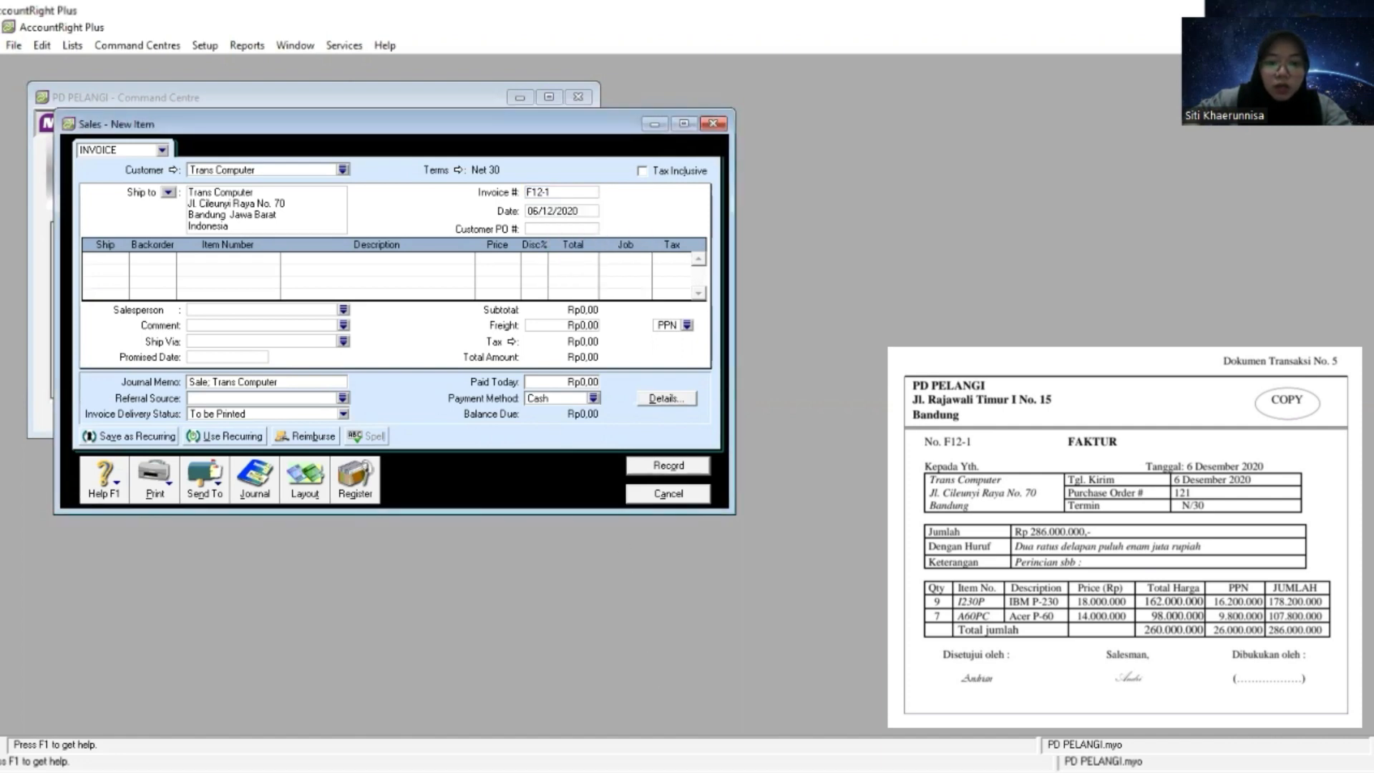
{"action": "key", "text": "alt+Tab"}
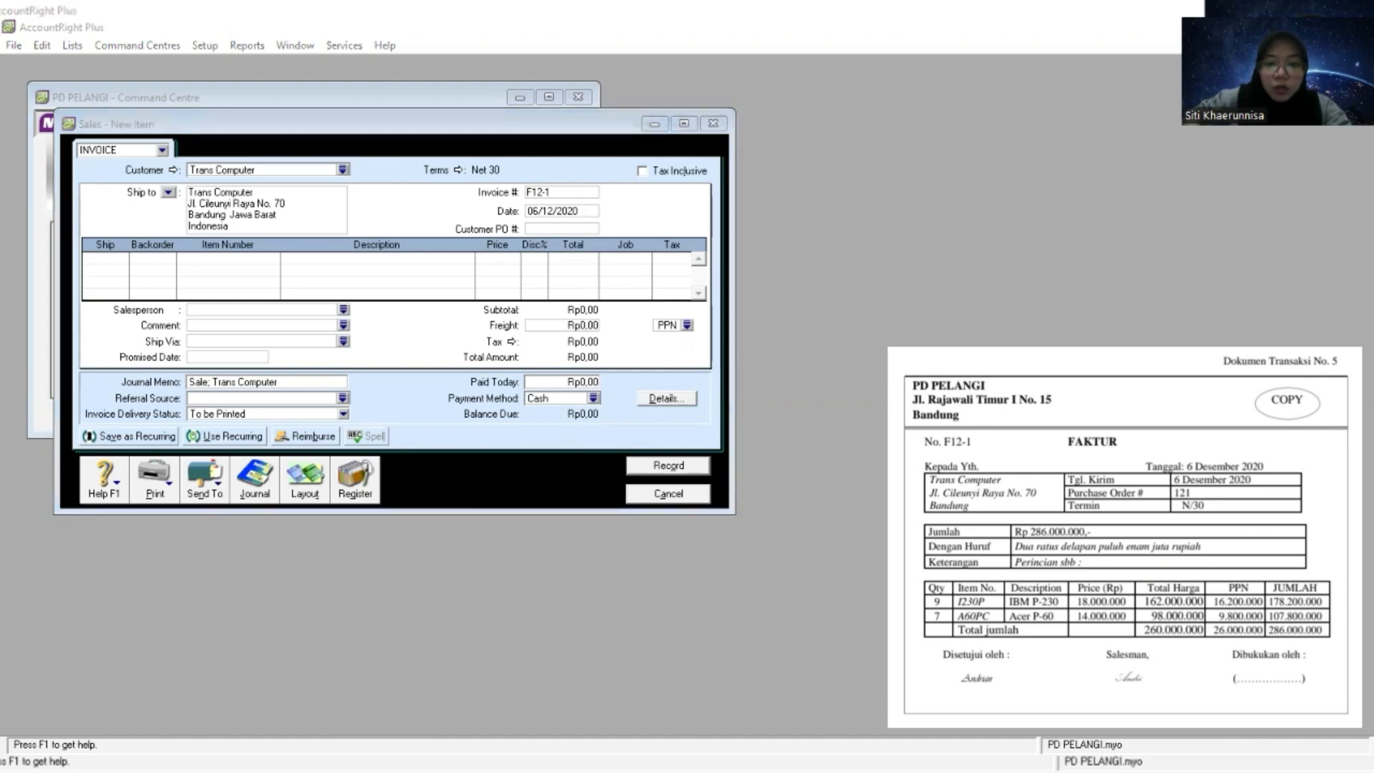
{"action": "left_click", "coordinate": [549, 213]}
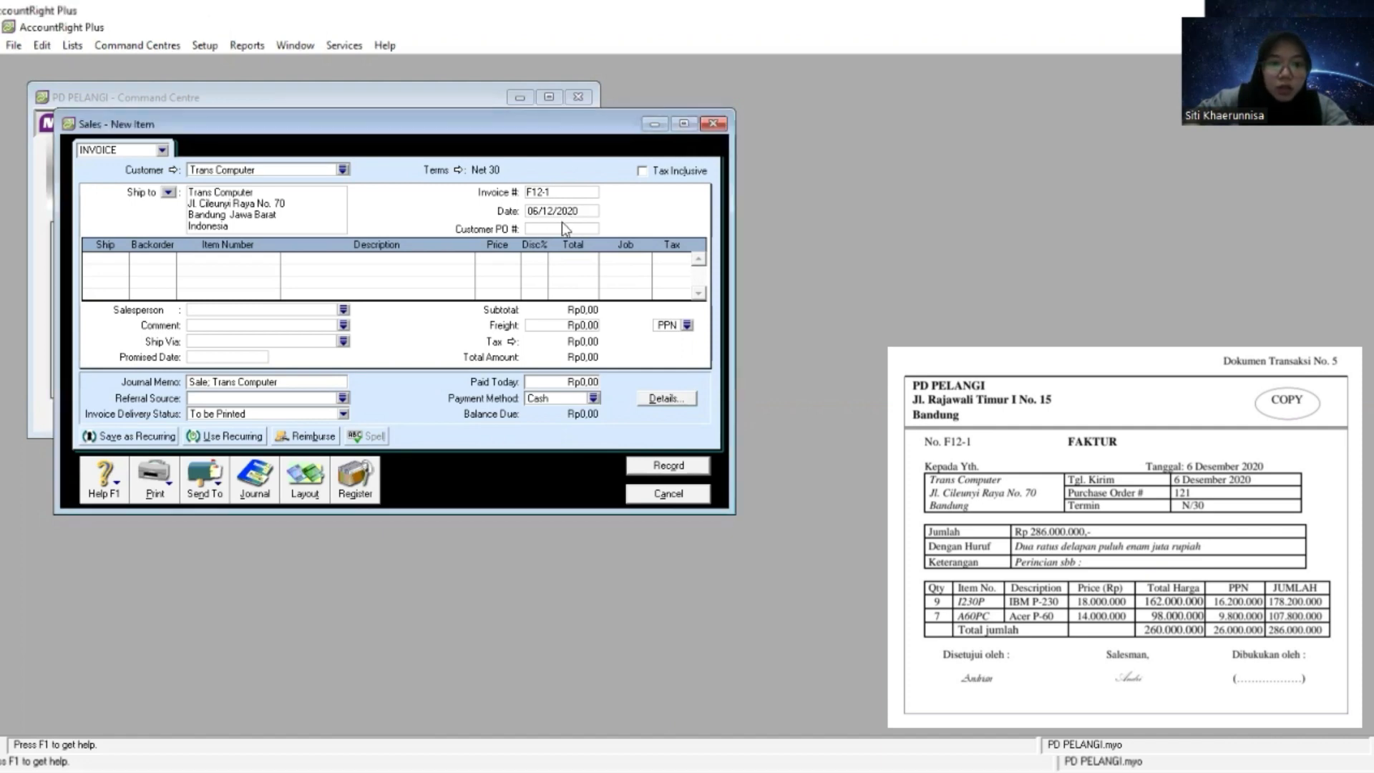
- Enter the first invoice line with a shipped quantity of 9 and item number I230P
{"action": "key", "text": "Tab"}
{"action": "key", "text": "Tab"}
{"action": "key", "text": "Tab"}
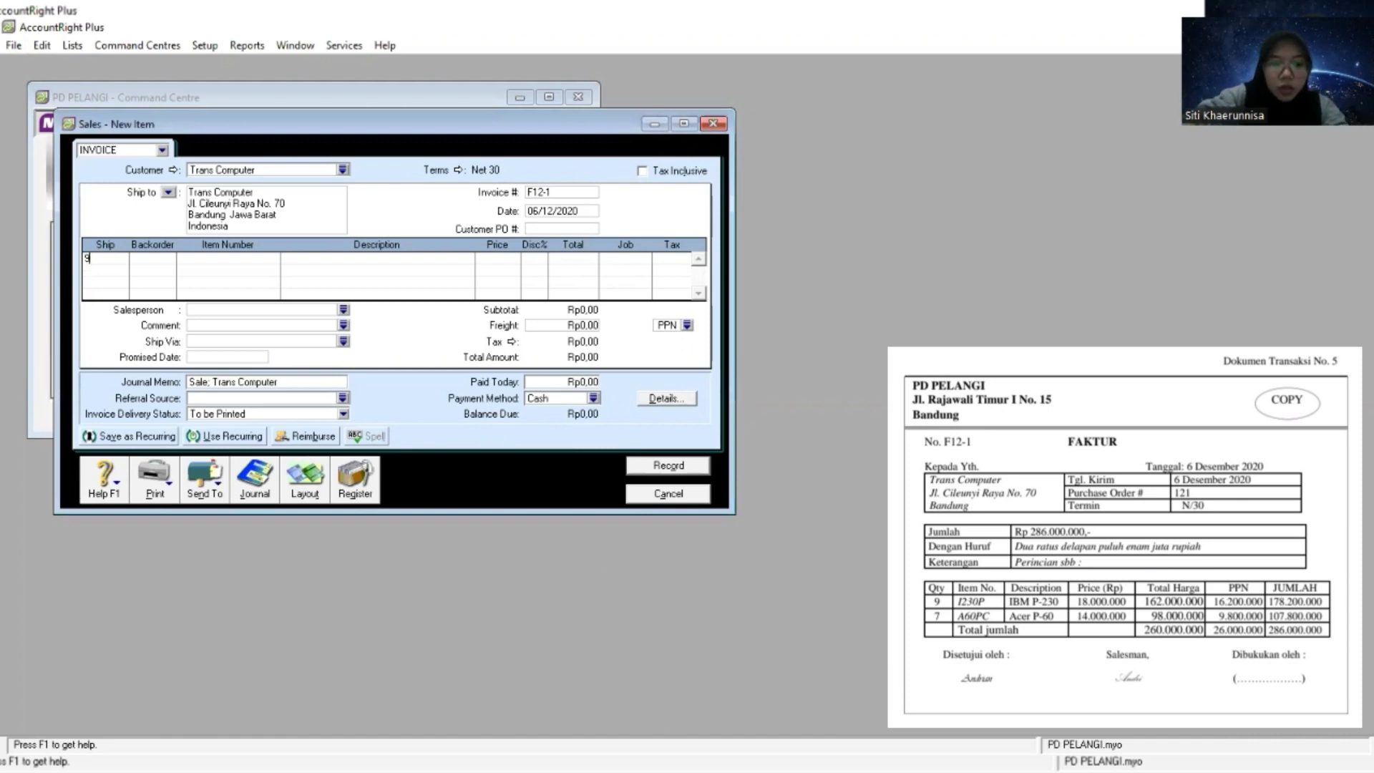
{"action": "type", "text": "9"}
{"action": "key", "text": "Tab"}
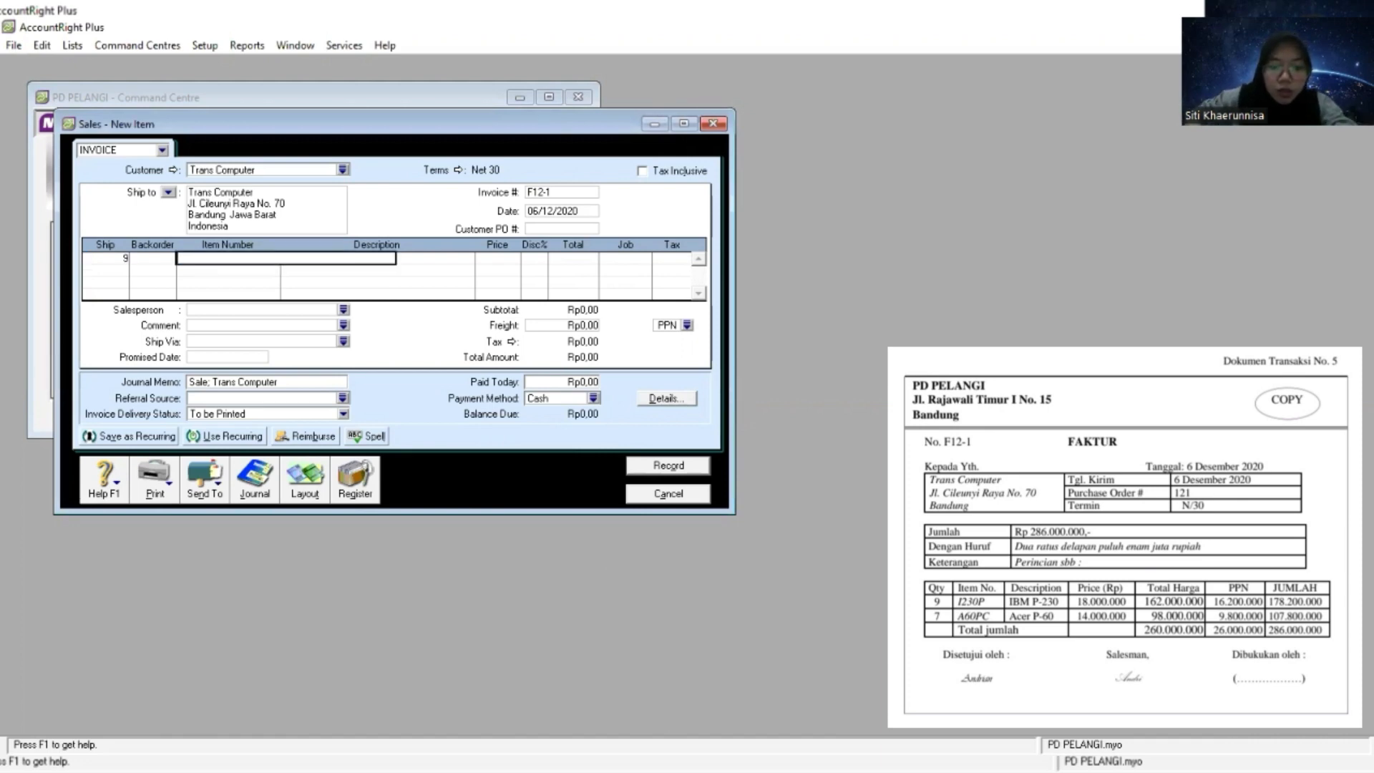
{"action": "key", "text": "Tab"}
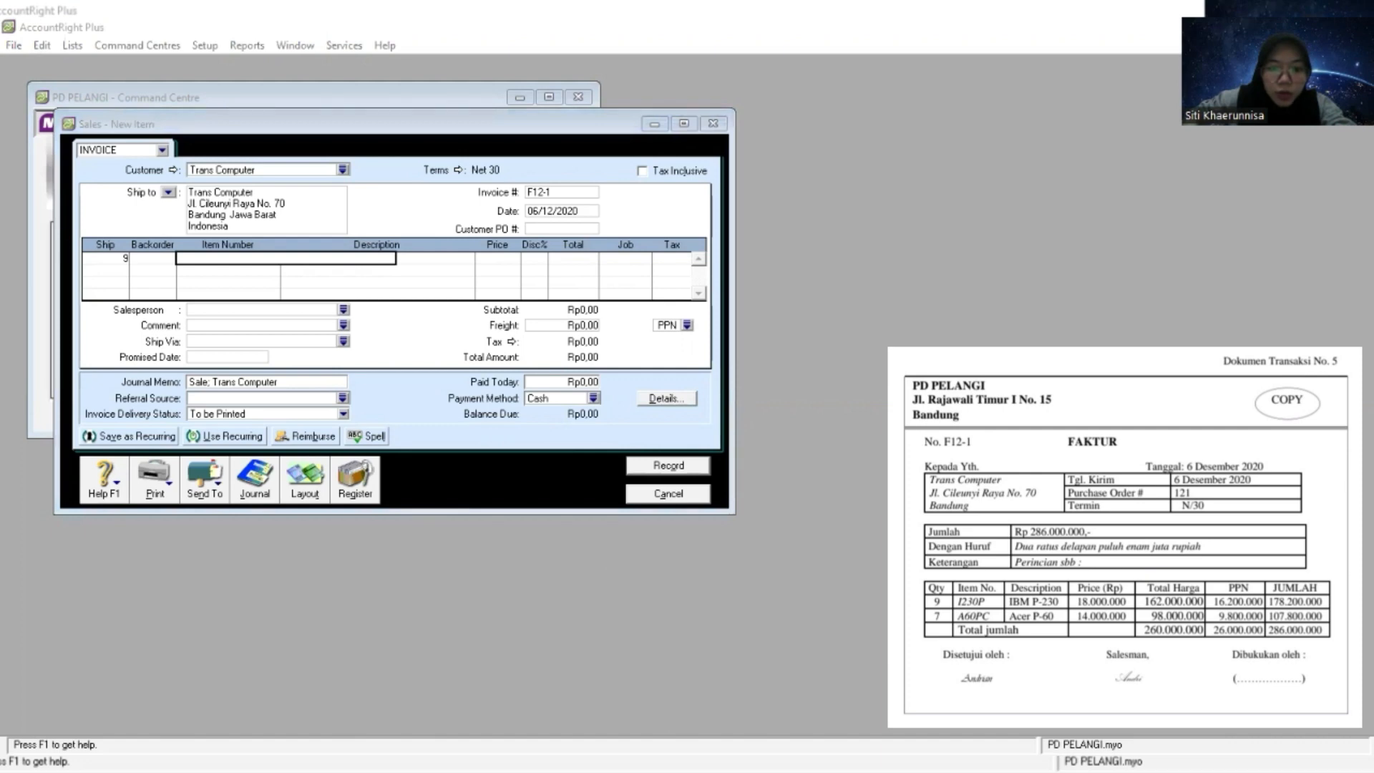
{"action": "right_click", "coordinate": [209, 259]}
{"action": "left_click", "coordinate": [249, 333]}
{"action": "key", "text": "Tab"}
{"action": "key", "text": "Tab"}
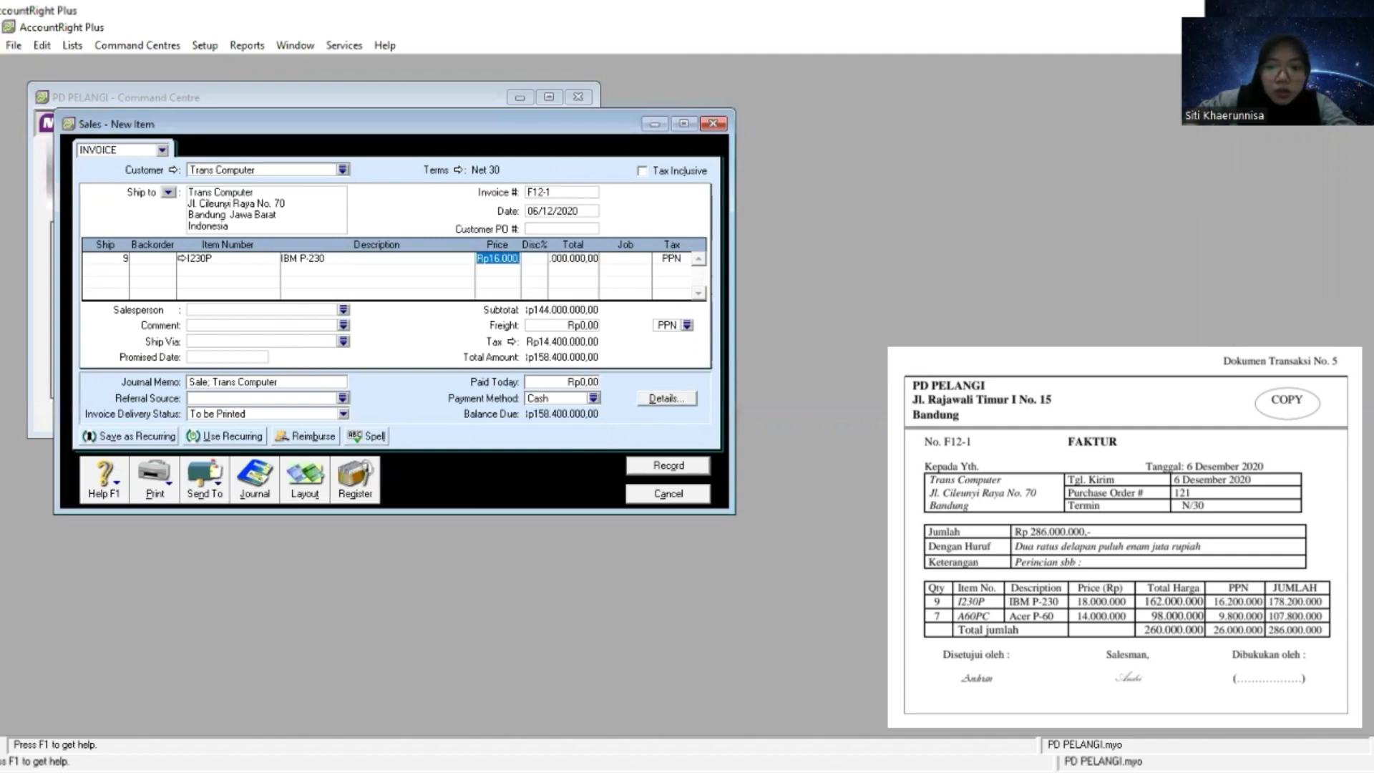
- Set the I230P line's unit price to 18.000.000 from the source document, keeping the PPN tax code
{"action": "key", "text": "alt+Tab"}
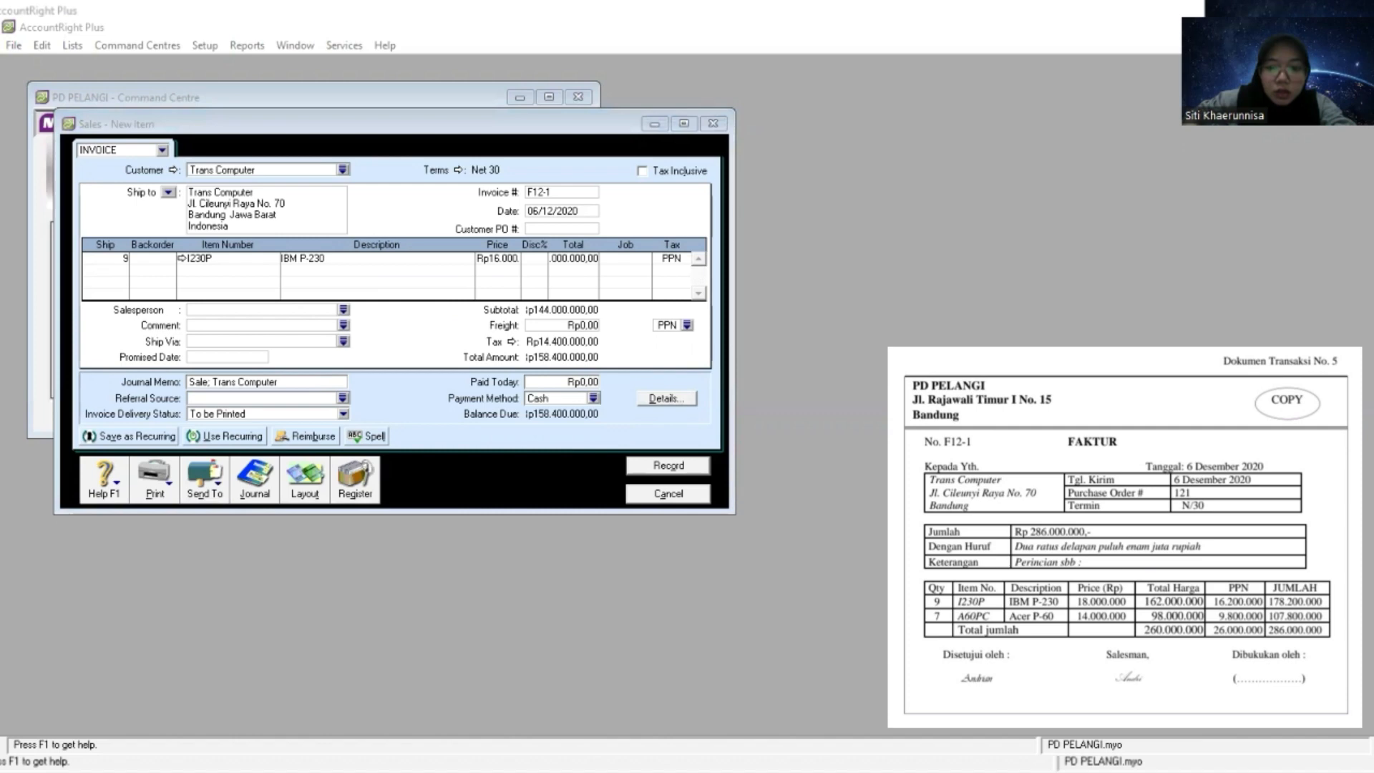
{"action": "right_click", "coordinate": [505, 259]}
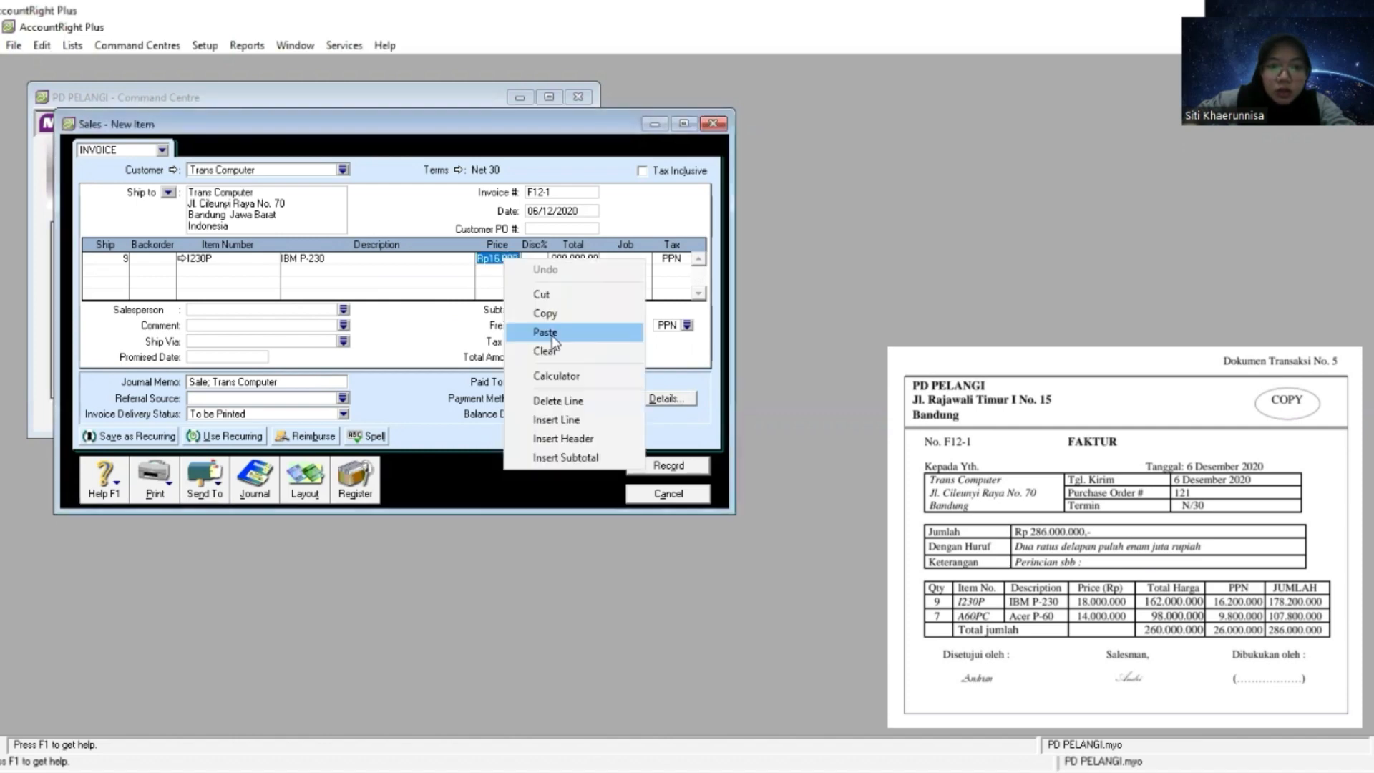
{"action": "left_click", "coordinate": [545, 332]}
{"action": "key", "text": "Tab"}
{"action": "key", "text": "Tab"}
{"action": "key", "text": "Tab"}
{"action": "key", "text": "Tab"}
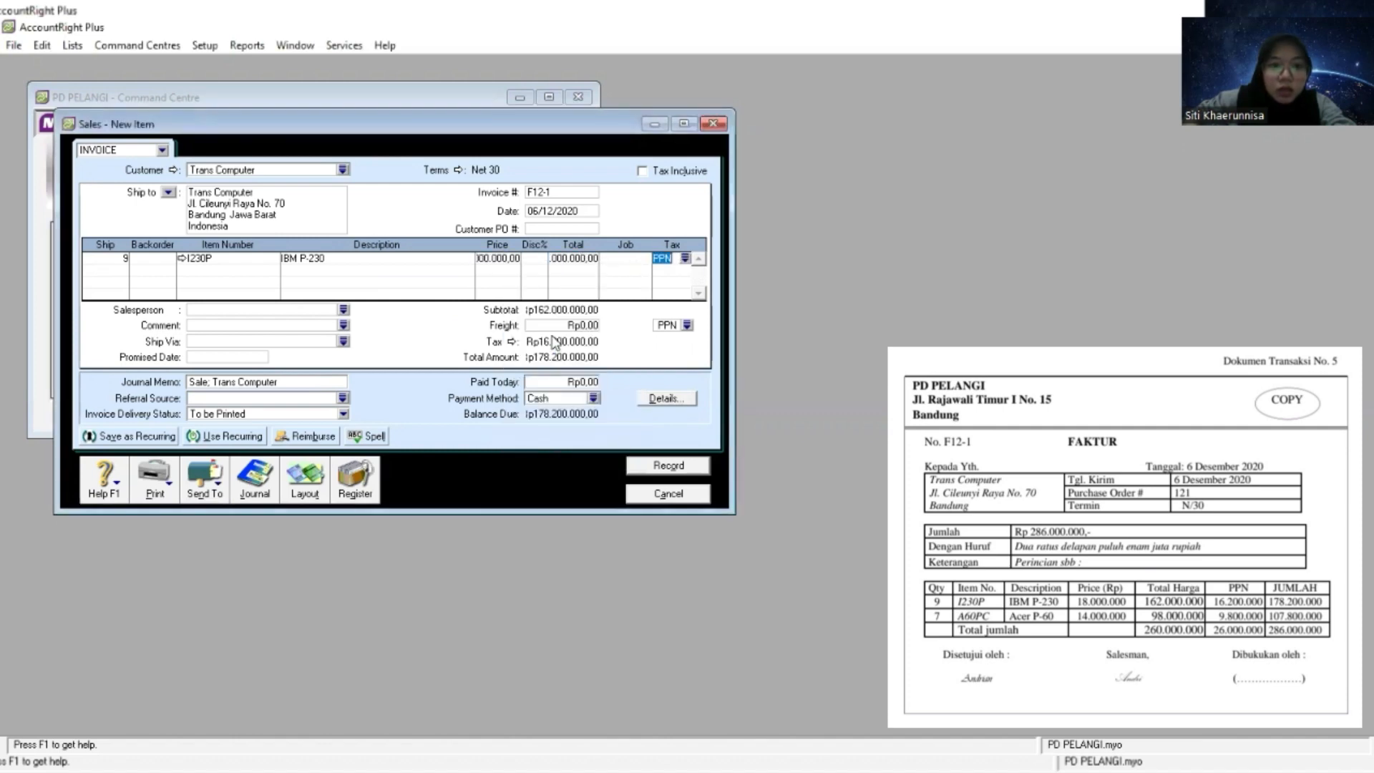
{"action": "key", "text": "Tab"}
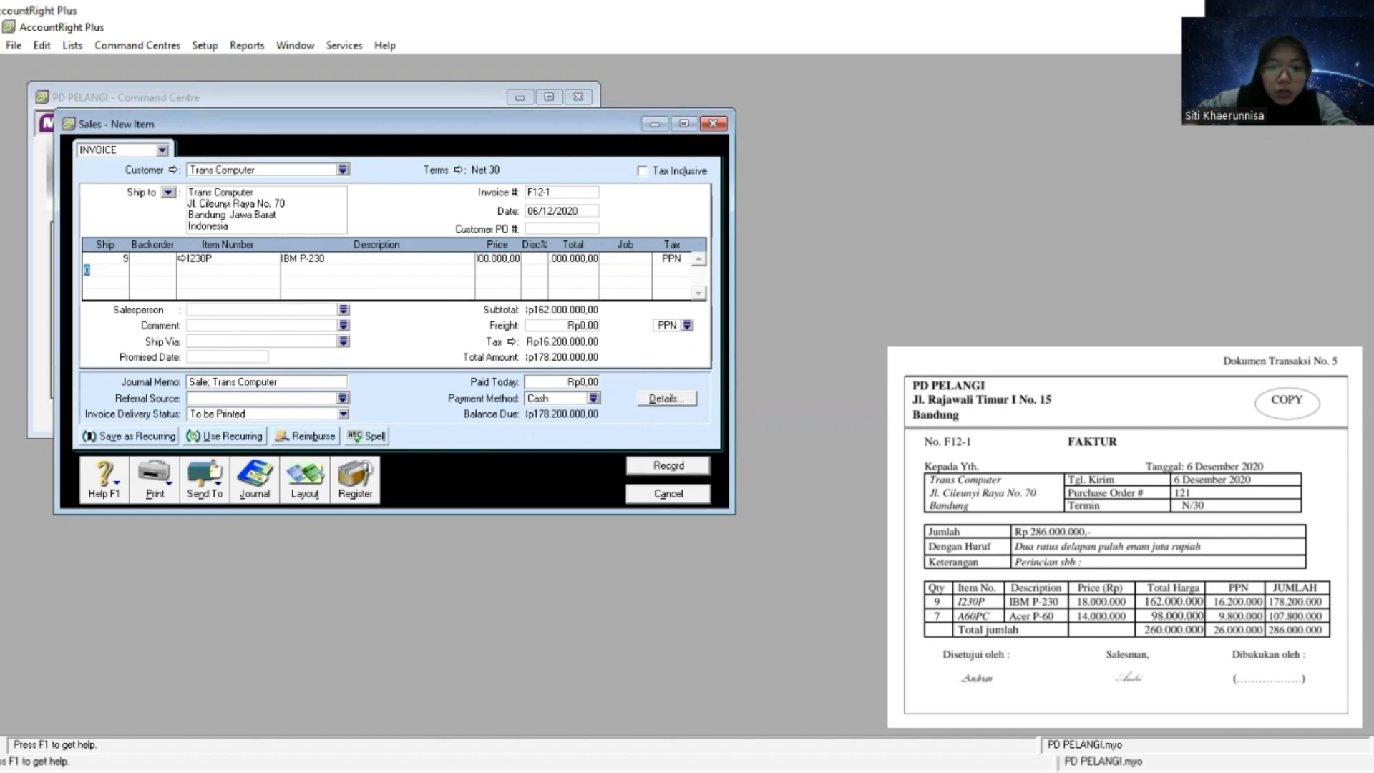
- Add a second invoice line with a shipped quantity of 7 and item number A60PC
{"action": "key", "text": "alt+Tab"}
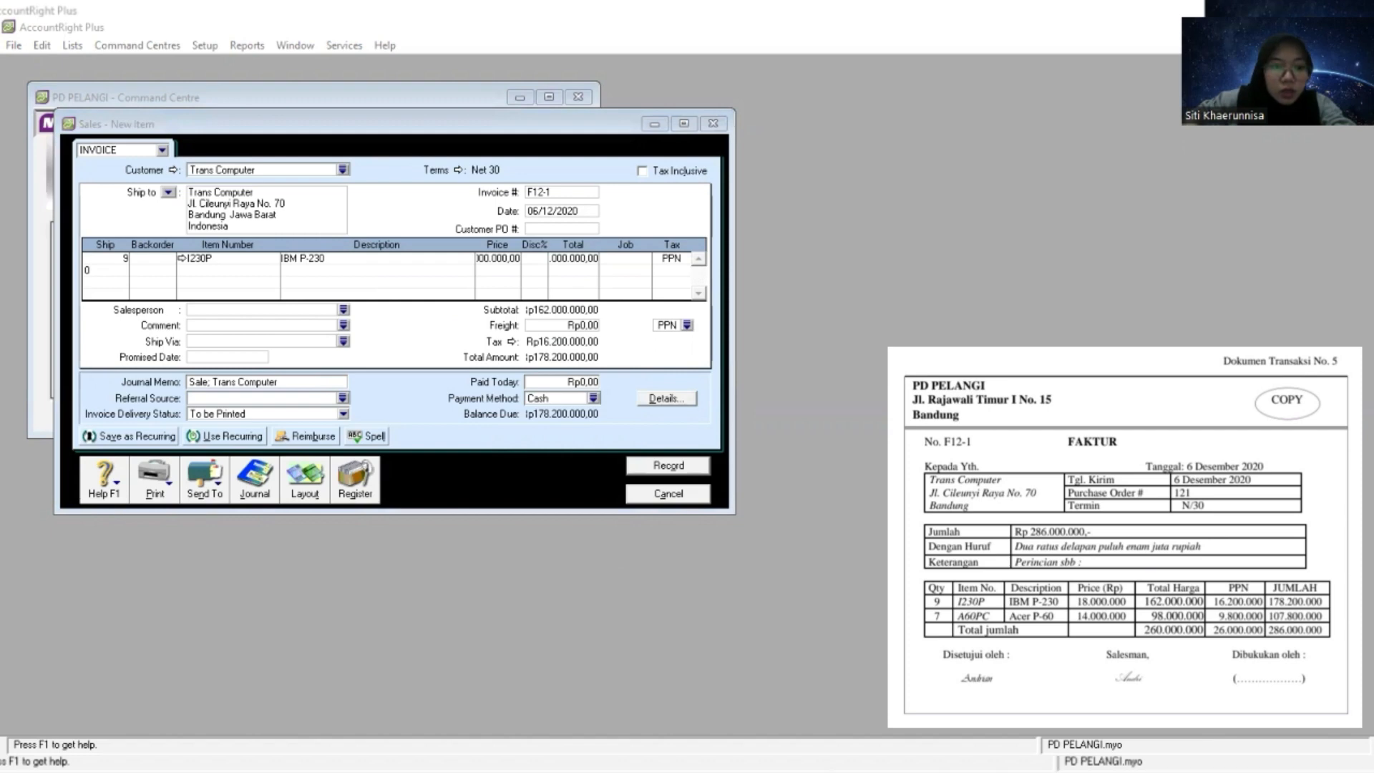
{"action": "key", "text": "alt+Tab"}
{"action": "type", "text": "7"}
{"action": "key", "text": "Tab"}
{"action": "right_click", "coordinate": [223, 270]}
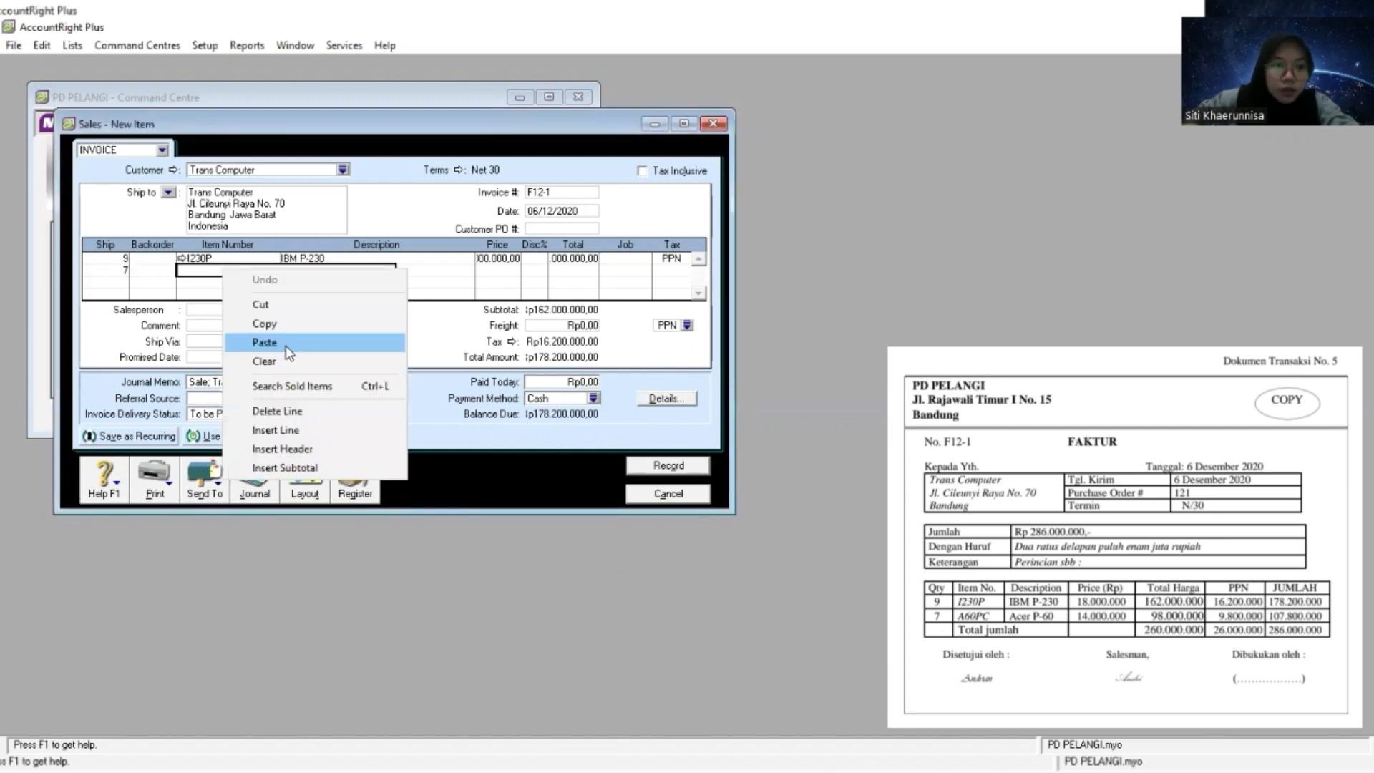
{"action": "left_click", "coordinate": [264, 342]}
{"action": "key", "text": "Tab"}
{"action": "key", "text": "Tab"}
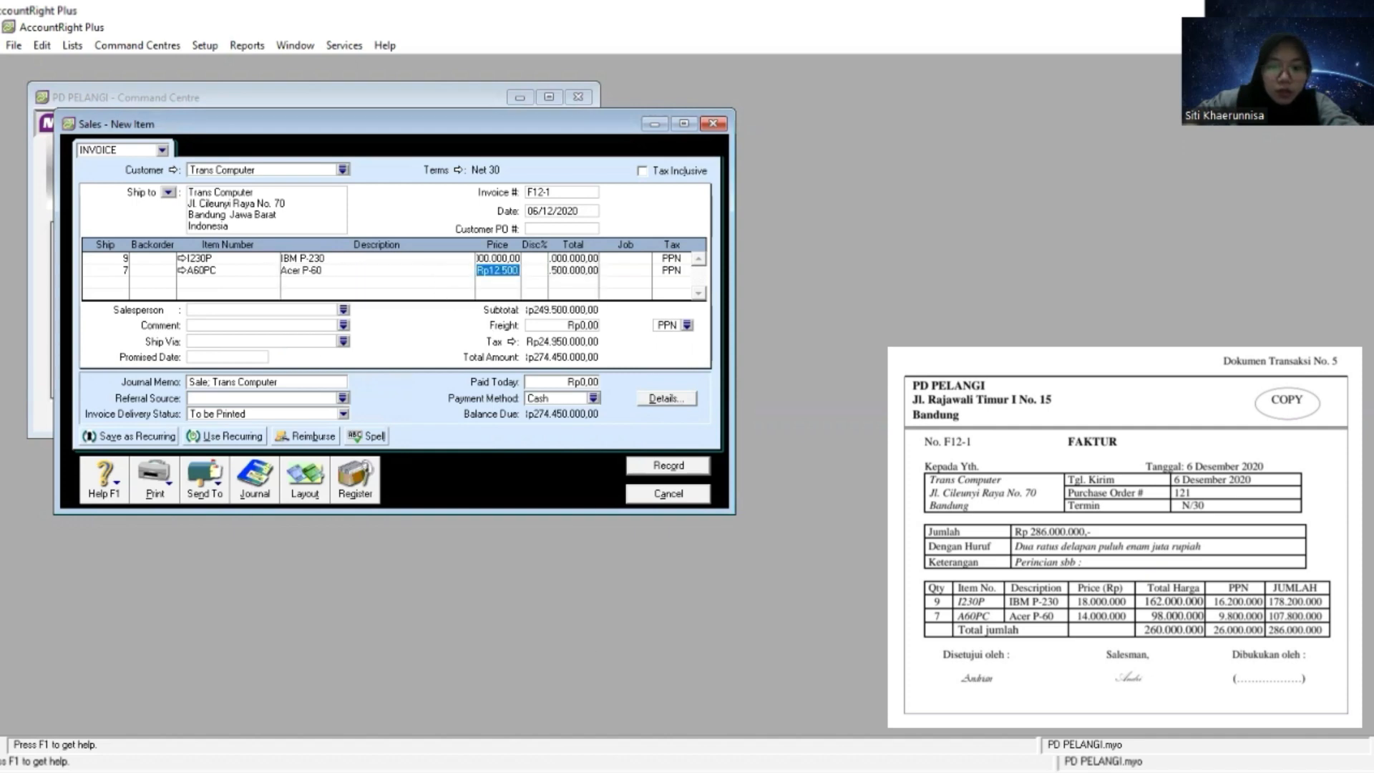
- Set the A60PC line's unit price to 14.000.000 with tax code PPN, and record and close the finished invoice
{"action": "key", "text": "alt+Tab"}
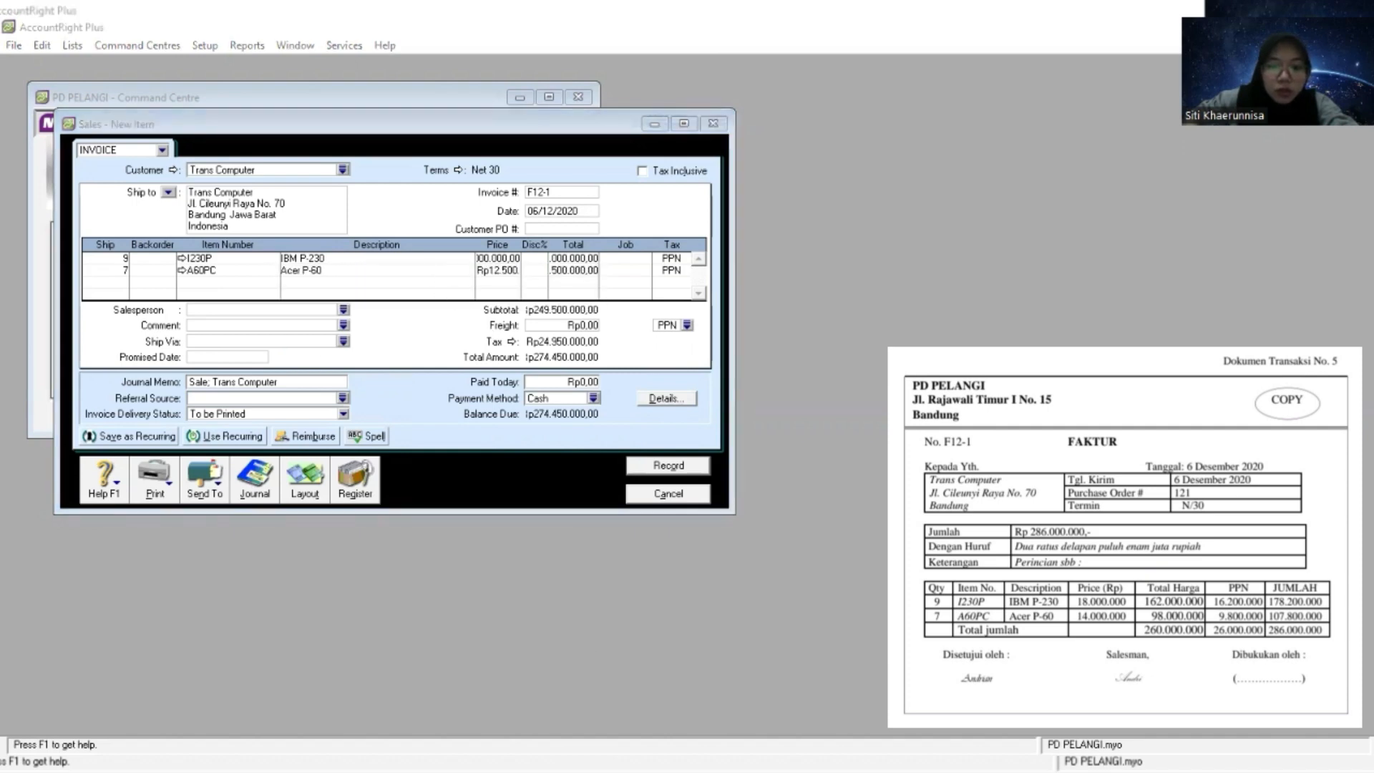
{"action": "right_click", "coordinate": [505, 273]}
{"action": "left_click", "coordinate": [547, 349]}
{"action": "key", "text": "Tab"}
{"action": "key", "text": "Tab"}
{"action": "key", "text": "Tab"}
{"action": "key", "text": "Tab"}
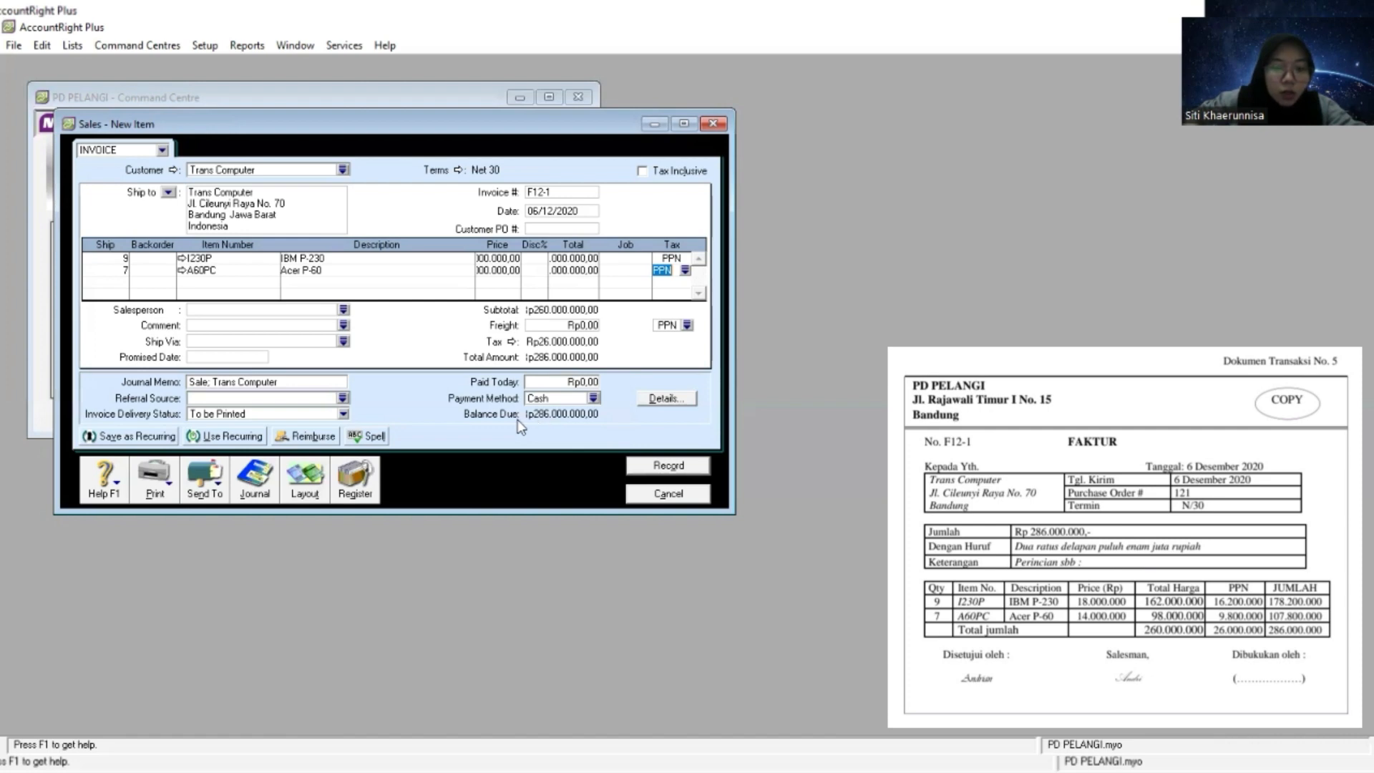
{"action": "left_click", "coordinate": [667, 466]}
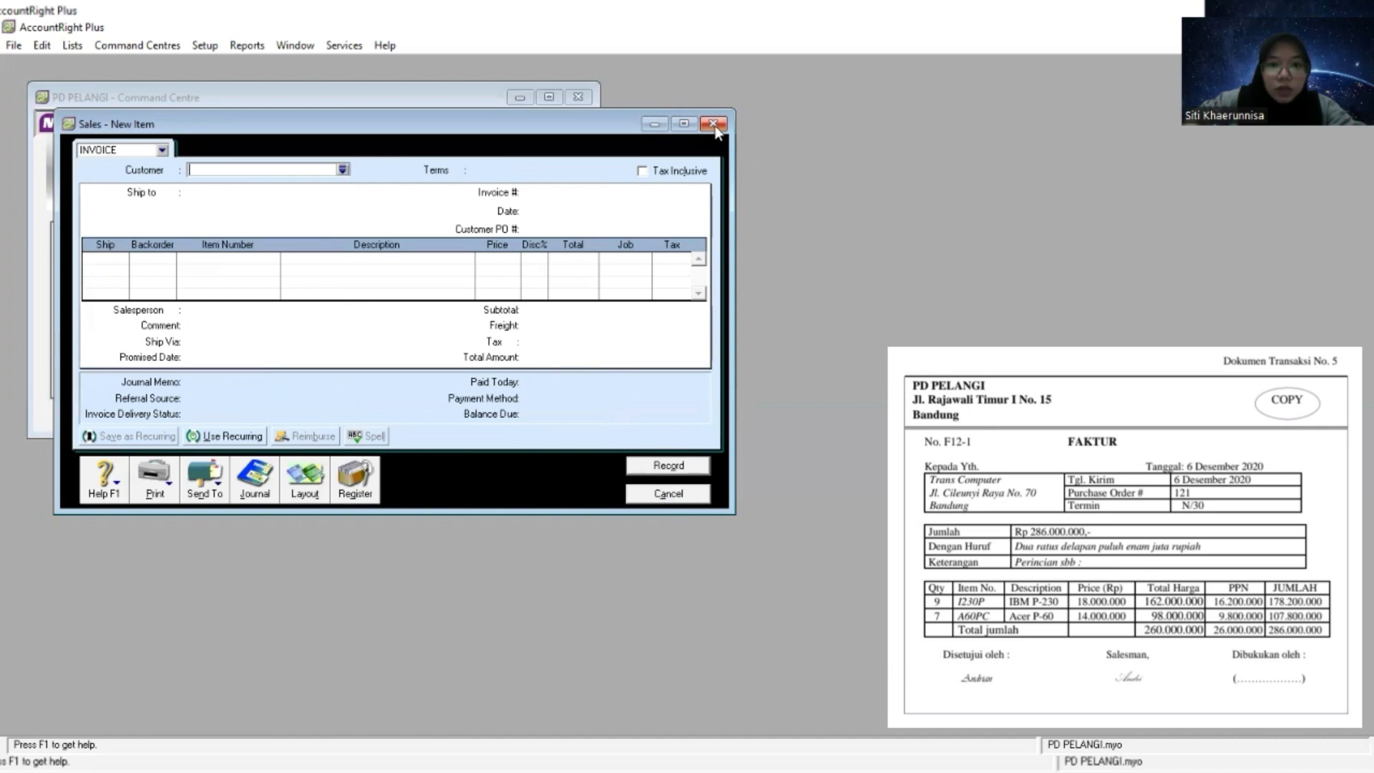
{"action": "left_click", "coordinate": [673, 493]}
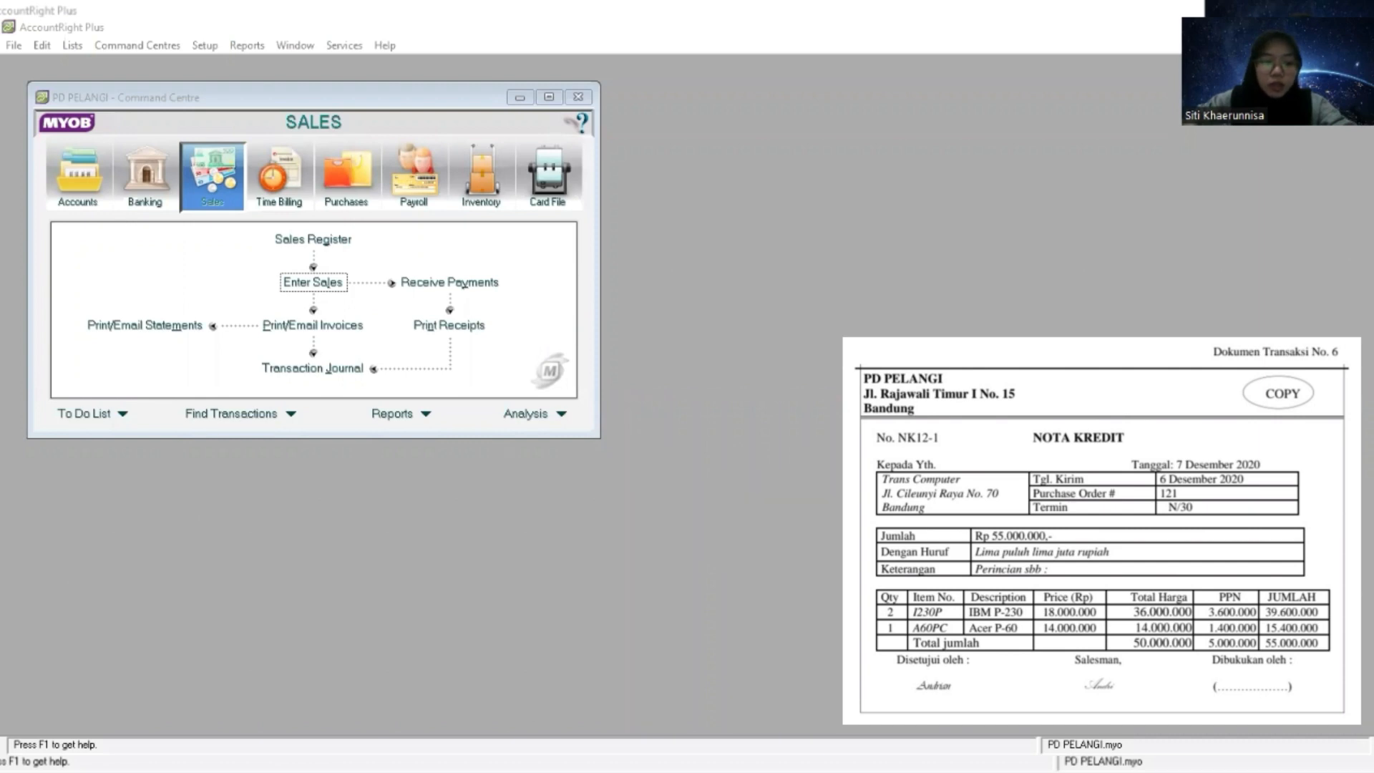
- Start a new item sale for customer Trans Computer from the Sales command centre
{"action": "left_click", "coordinate": [207, 198]}
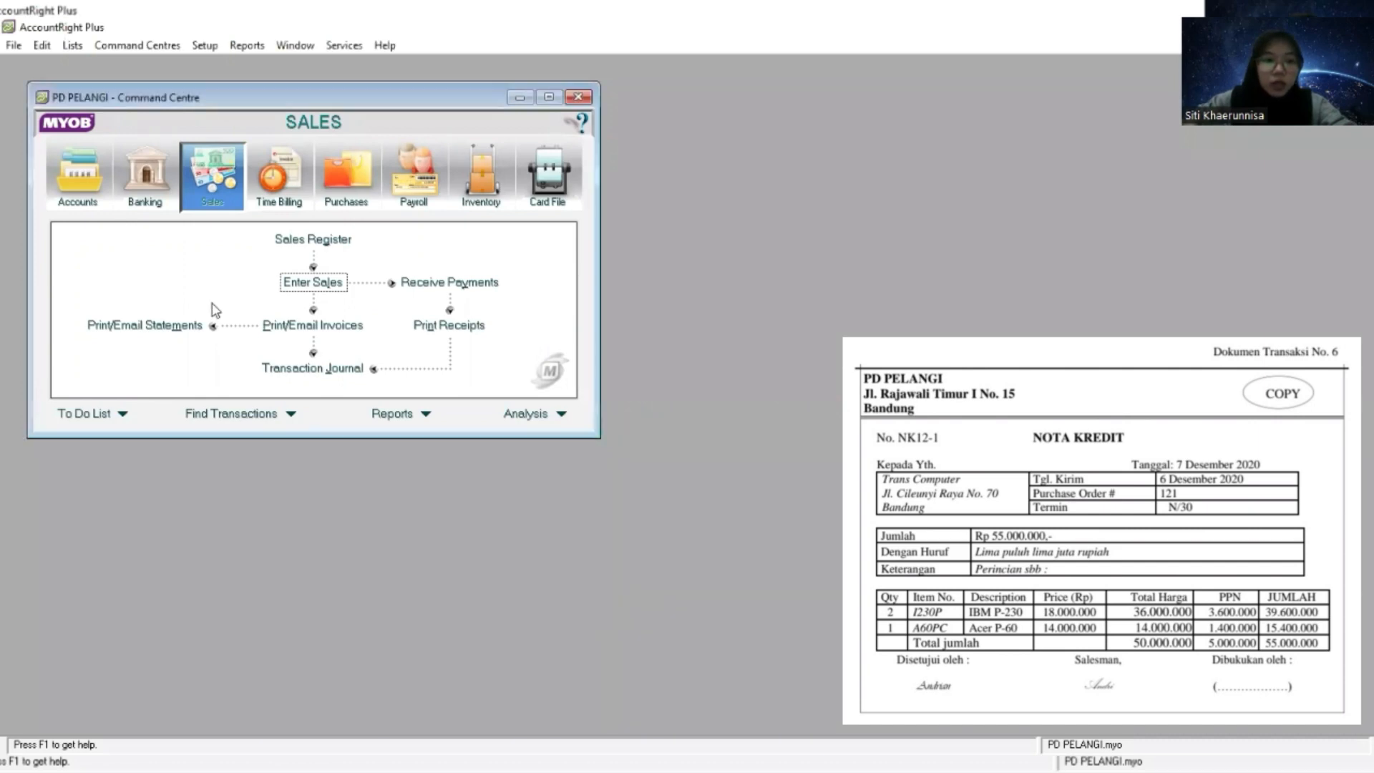
{"action": "left_click", "coordinate": [315, 280]}
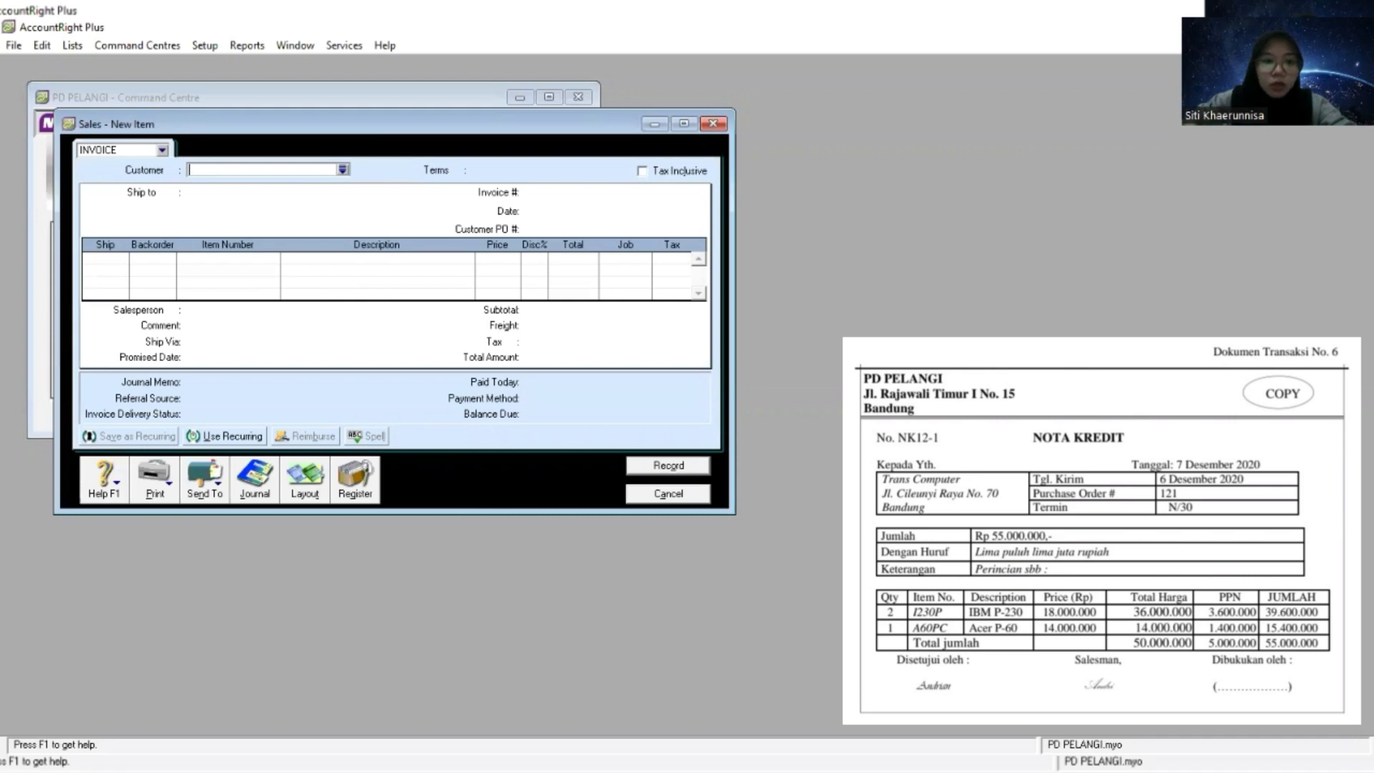
{"action": "key", "text": "Tab"}
{"action": "double_click", "coordinate": [583, 340]}
- Set the sale's credit terms to In a Given # of Days with 30 balance due days
{"action": "left_click", "coordinate": [458, 170]}
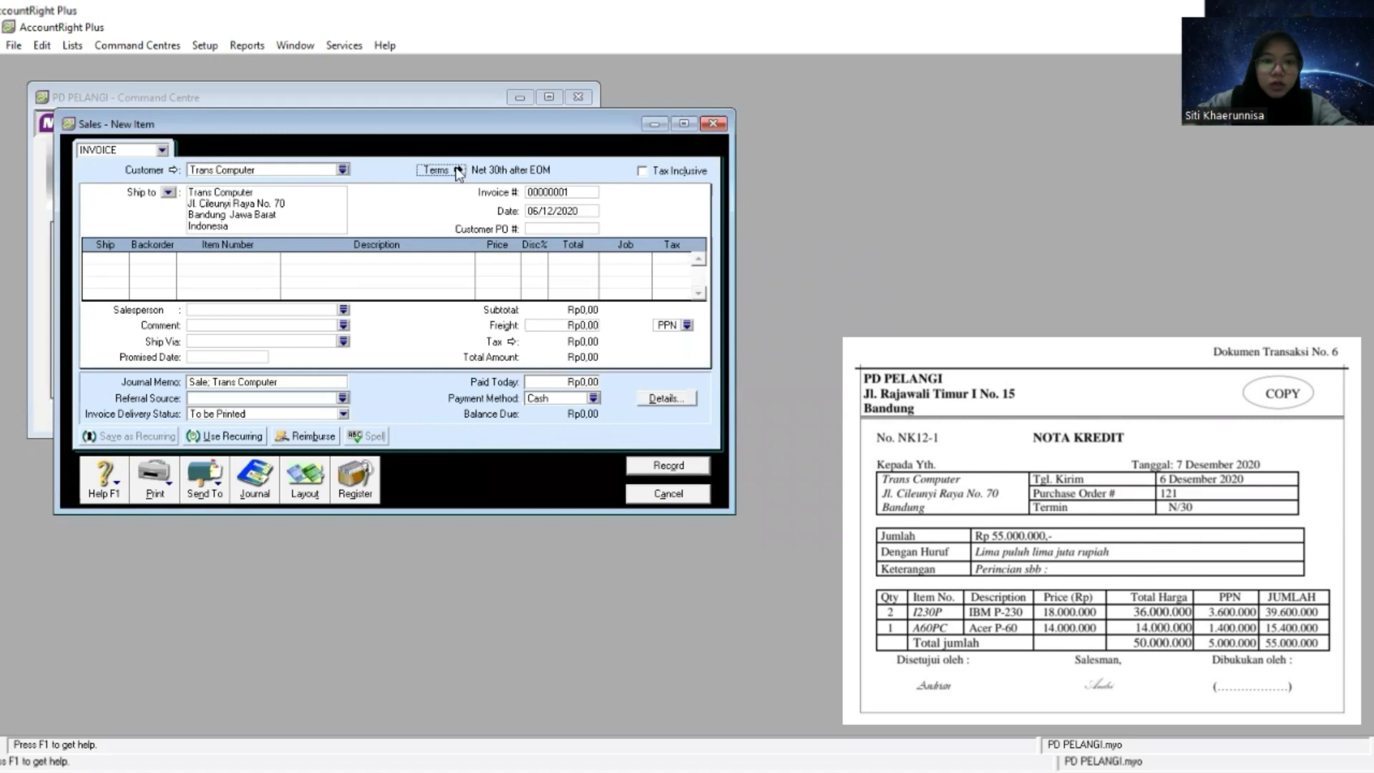
{"action": "left_click", "coordinate": [846, 286]}
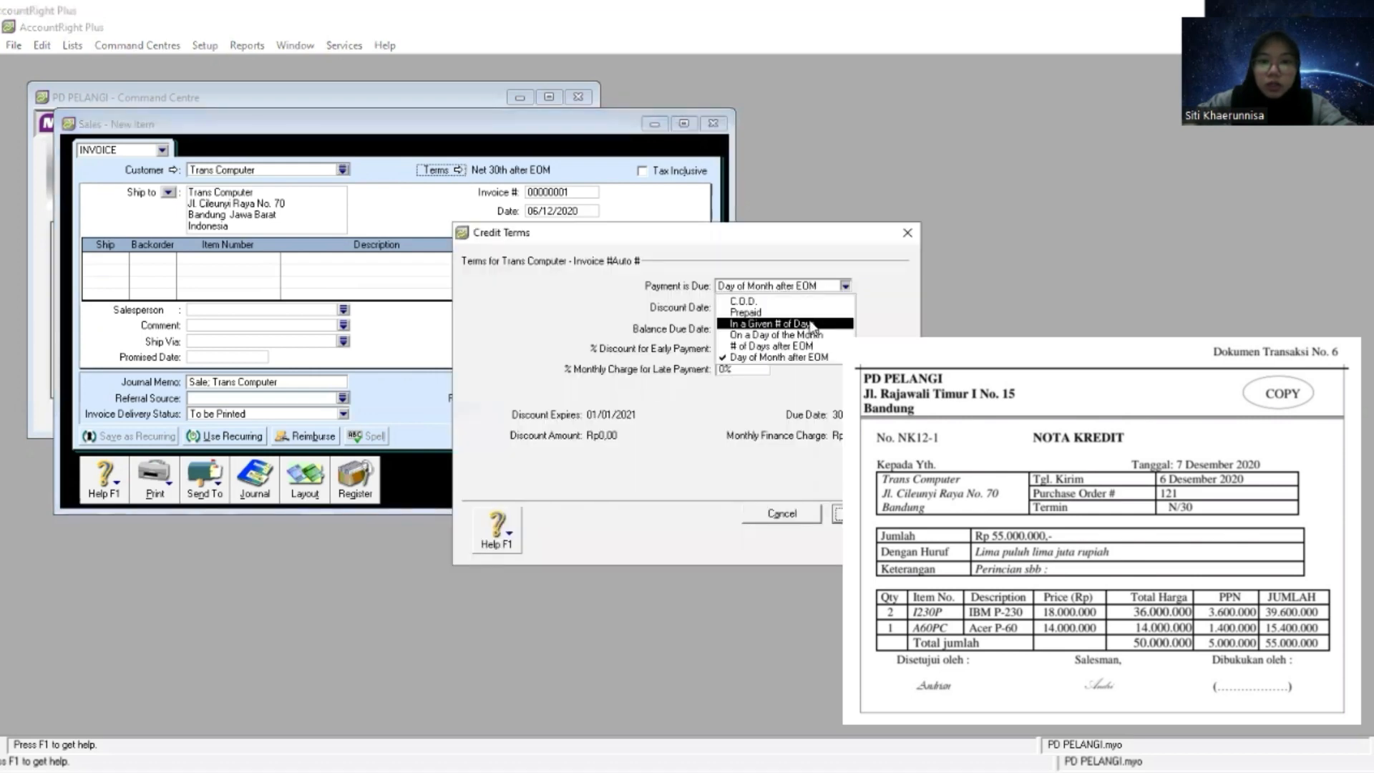
{"action": "left_click", "coordinate": [782, 324]}
{"action": "type", "text": "30"}
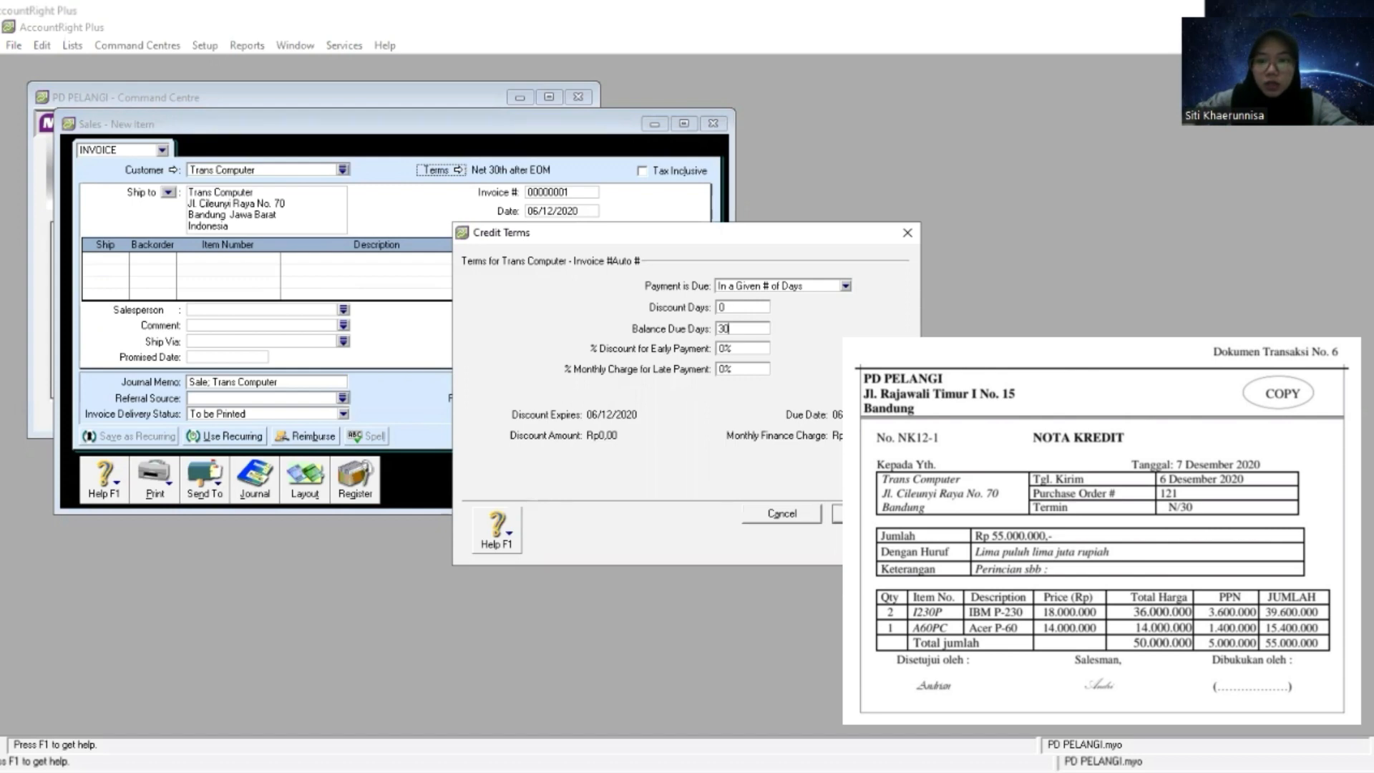
{"action": "left_click", "coordinate": [871, 514]}
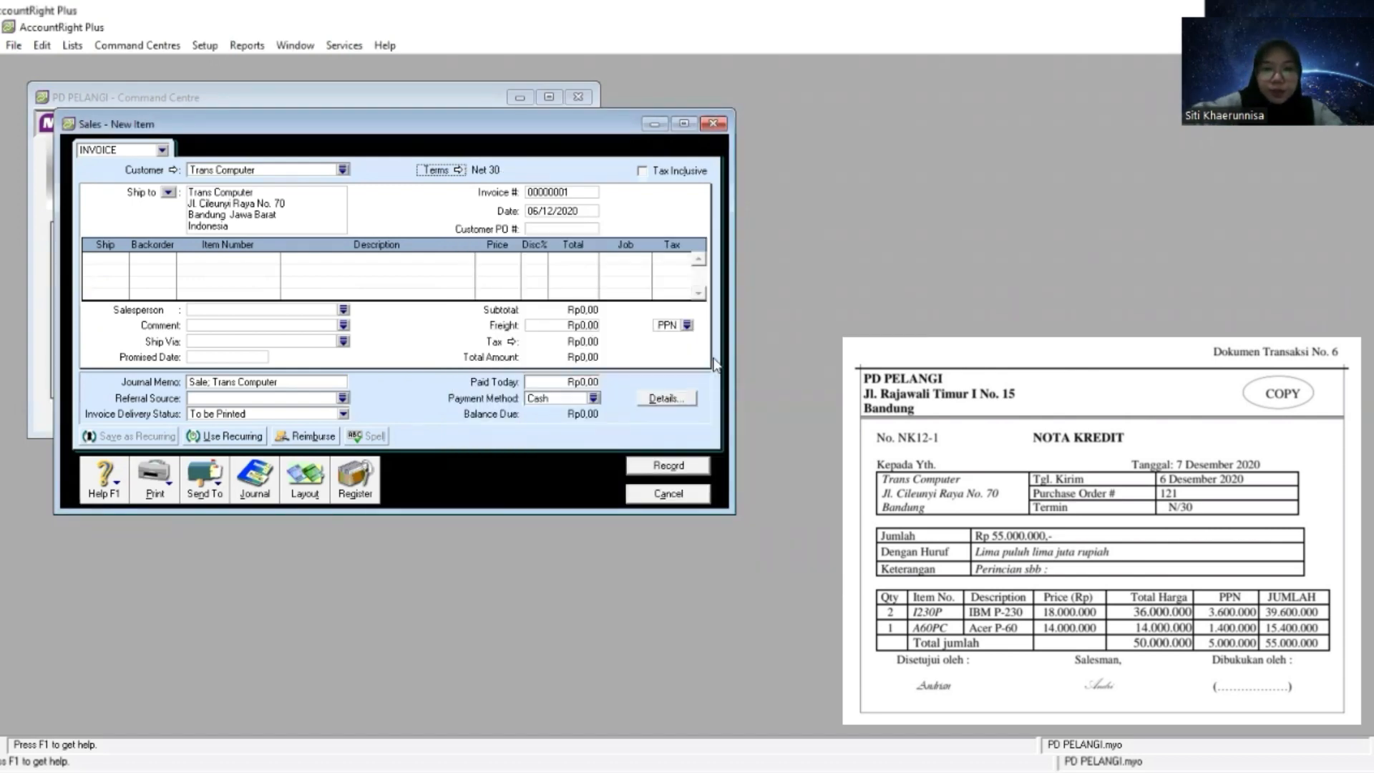
- Replace the automatic invoice number with NK12-1 copied from the source document
{"action": "key", "text": "Tab"}
{"action": "key", "text": "Tab"}
{"action": "key", "text": "Tab"}
{"action": "key", "text": "Tab"}
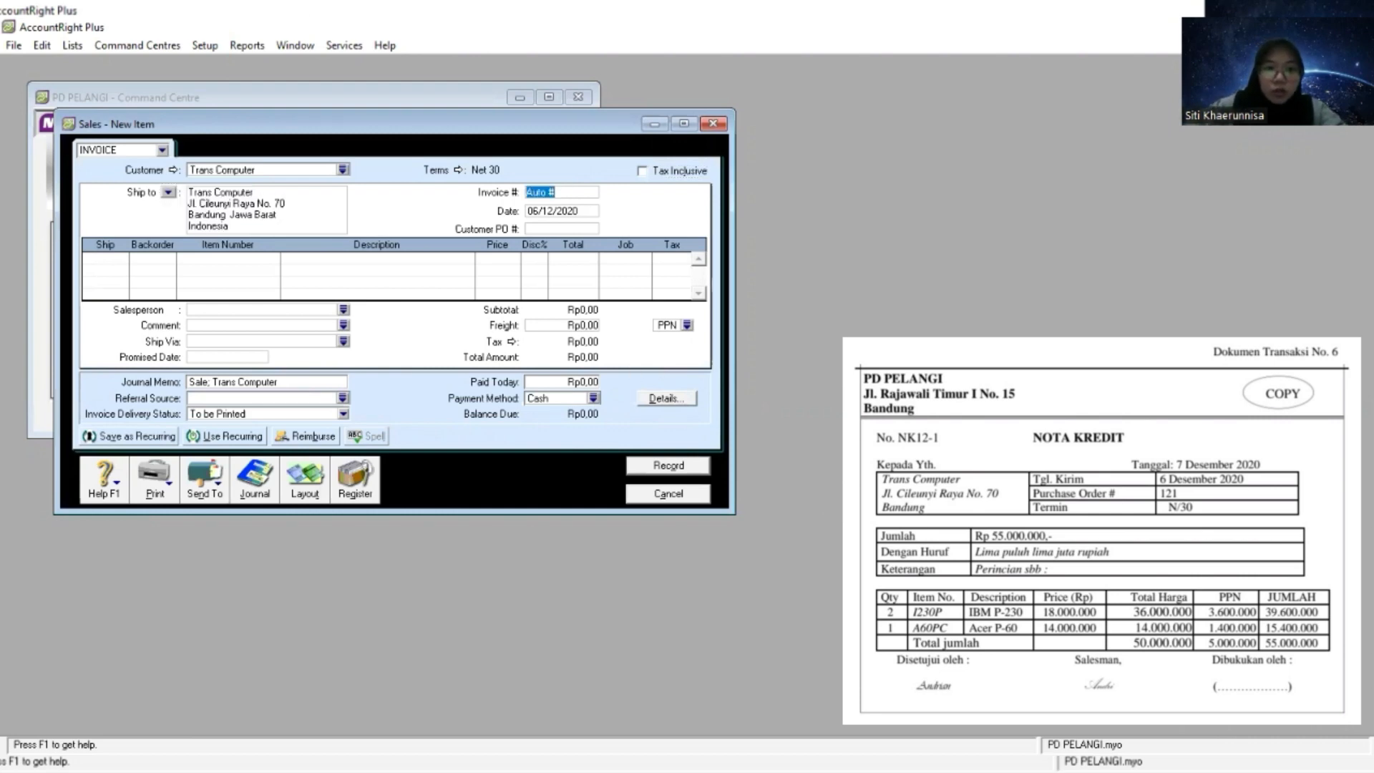
{"action": "key", "text": "alt+Tab"}
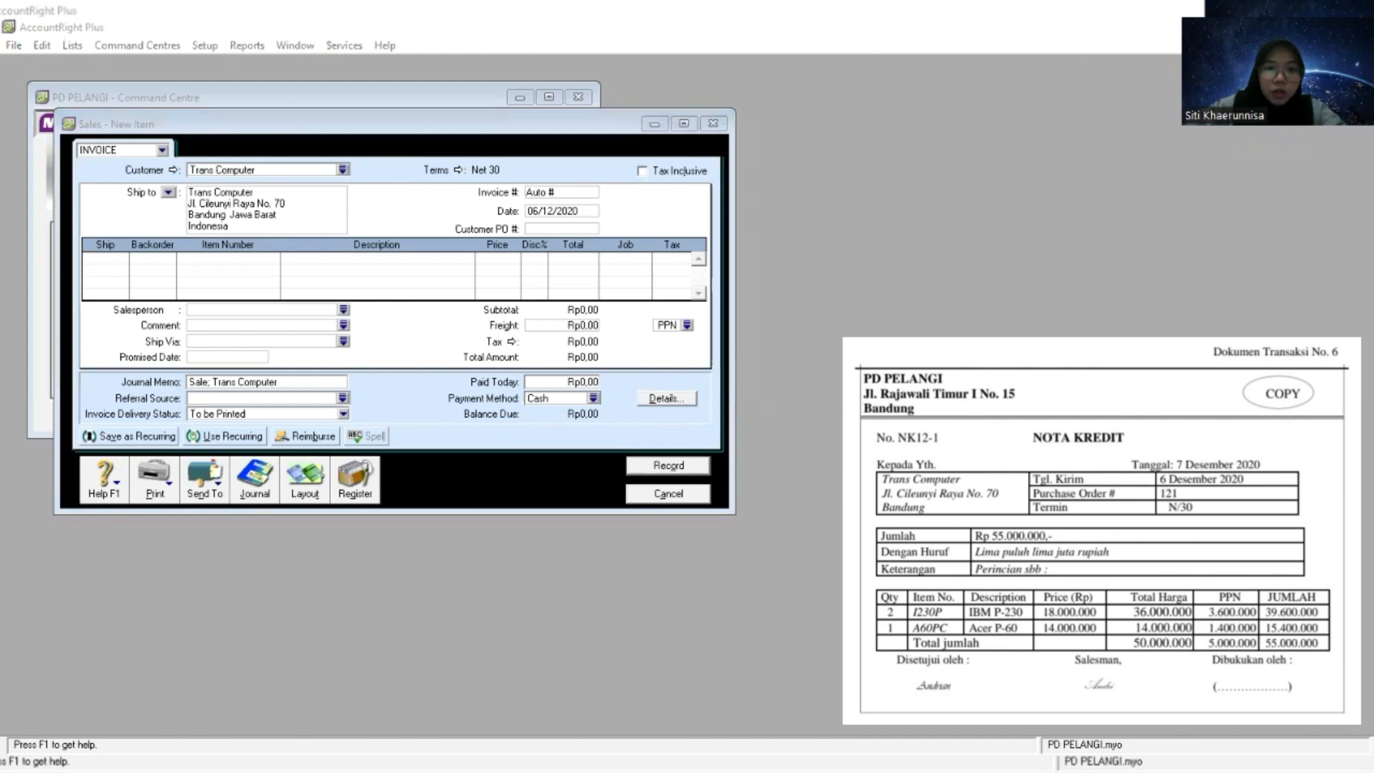
{"action": "left_click", "coordinate": [544, 192]}
{"action": "right_click", "coordinate": [536, 193]}
{"action": "left_click", "coordinate": [600, 265]}
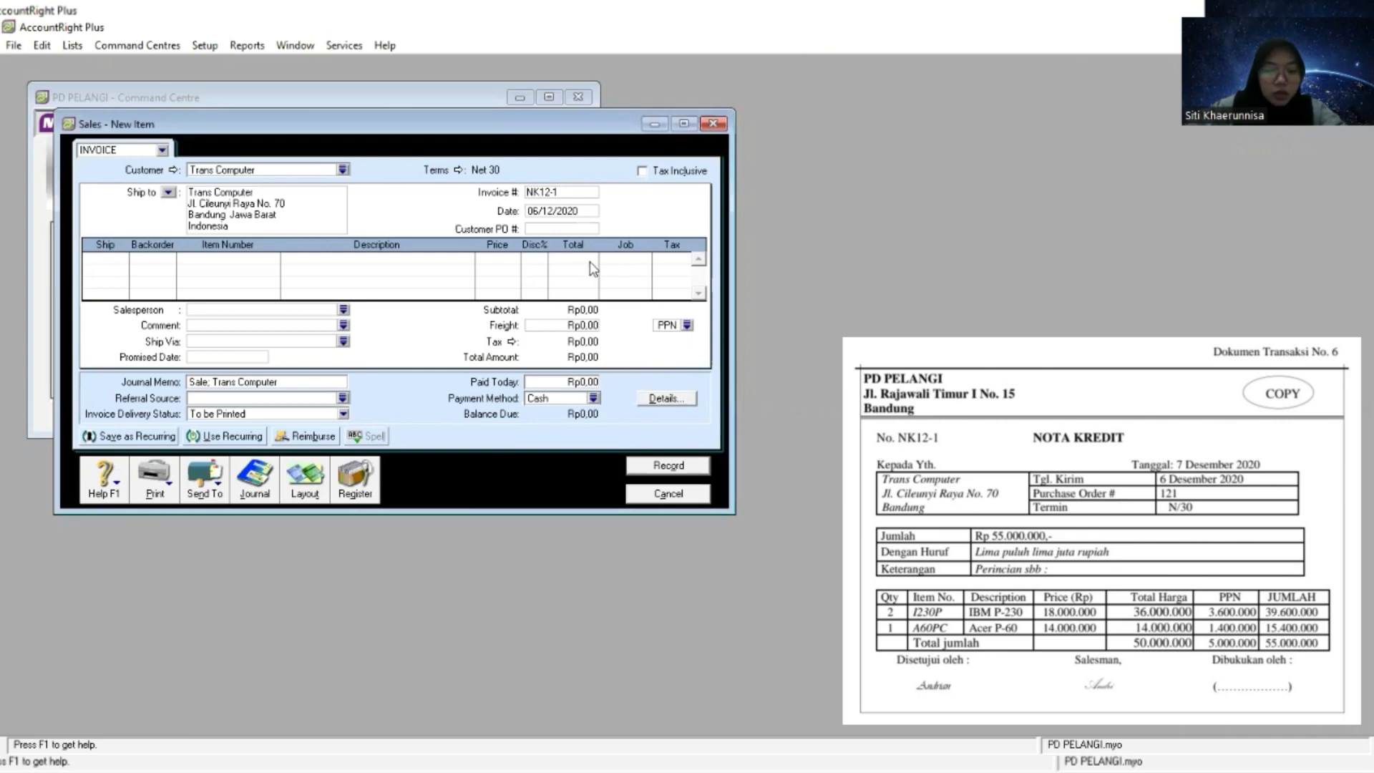
- Enter the first return line with a shipped quantity of -2 and item number I230P
{"action": "key", "text": "Tab"}
{"action": "key", "text": "Tab"}
{"action": "key", "text": "Tab"}
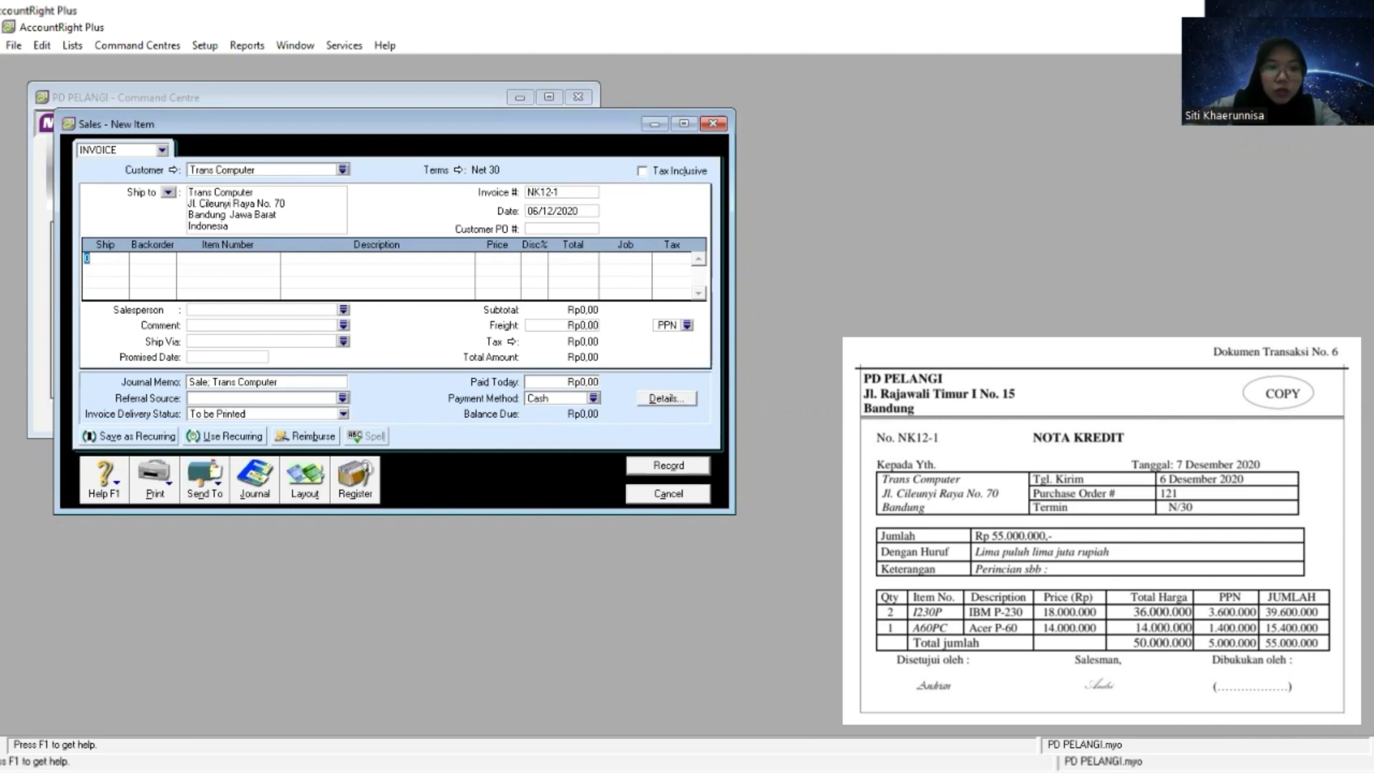
{"action": "type", "text": "-2"}
{"action": "key", "text": "Tab"}
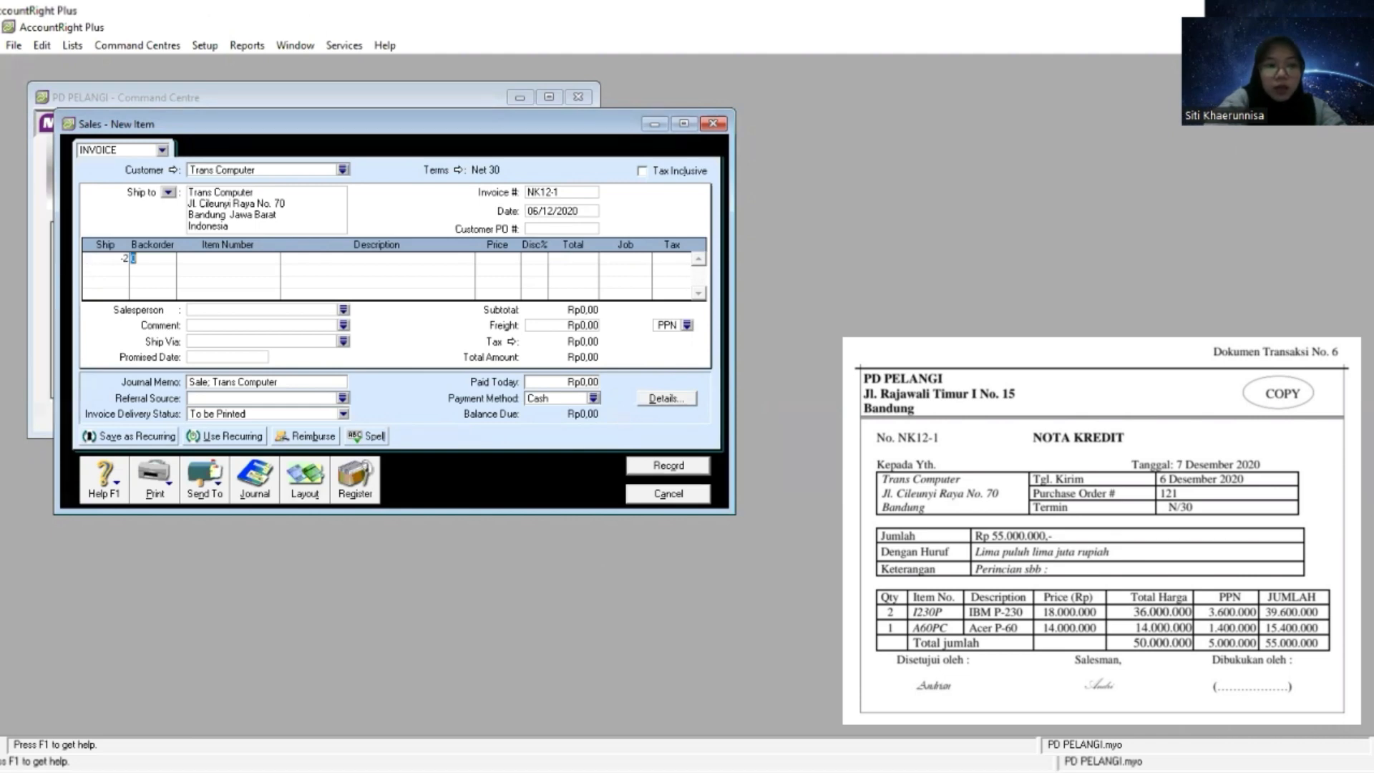
{"action": "key", "text": "Tab"}
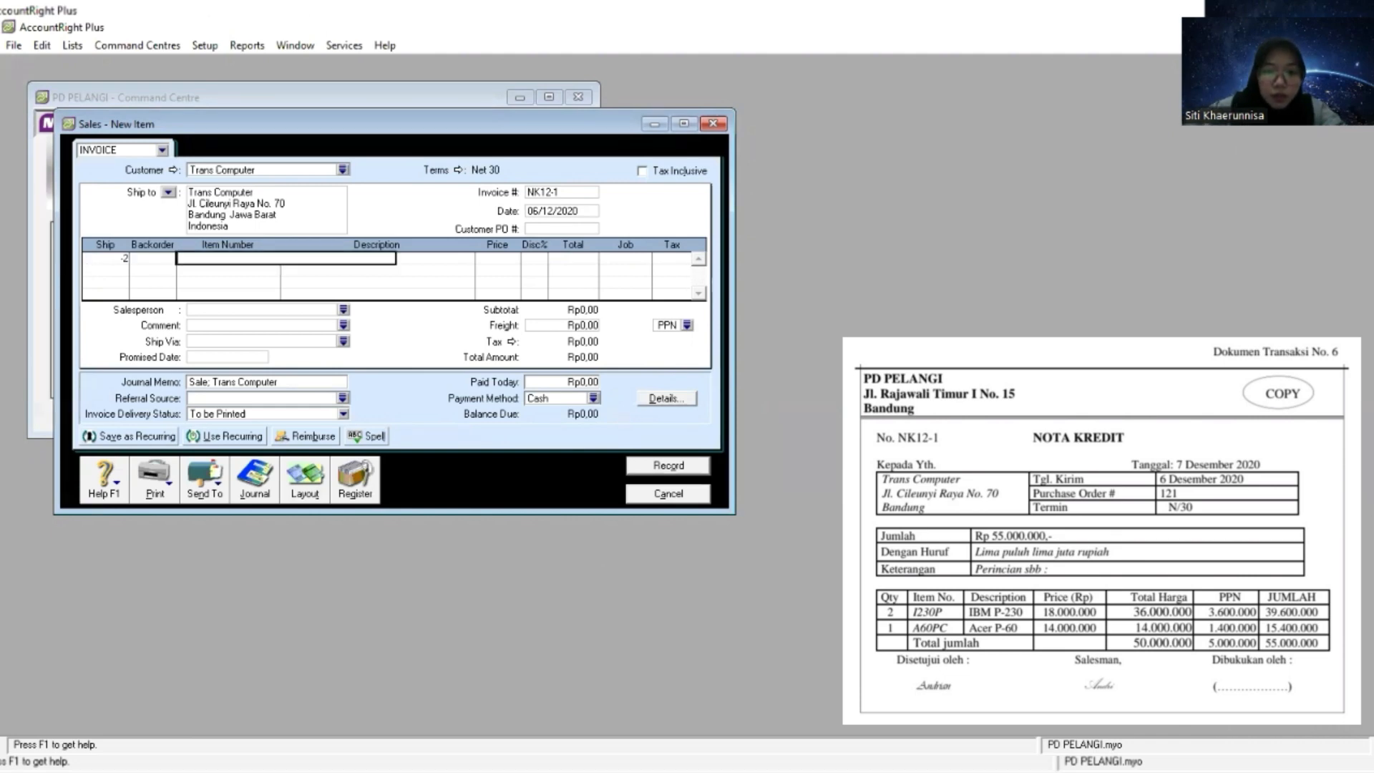
{"action": "key", "text": "Tab"}
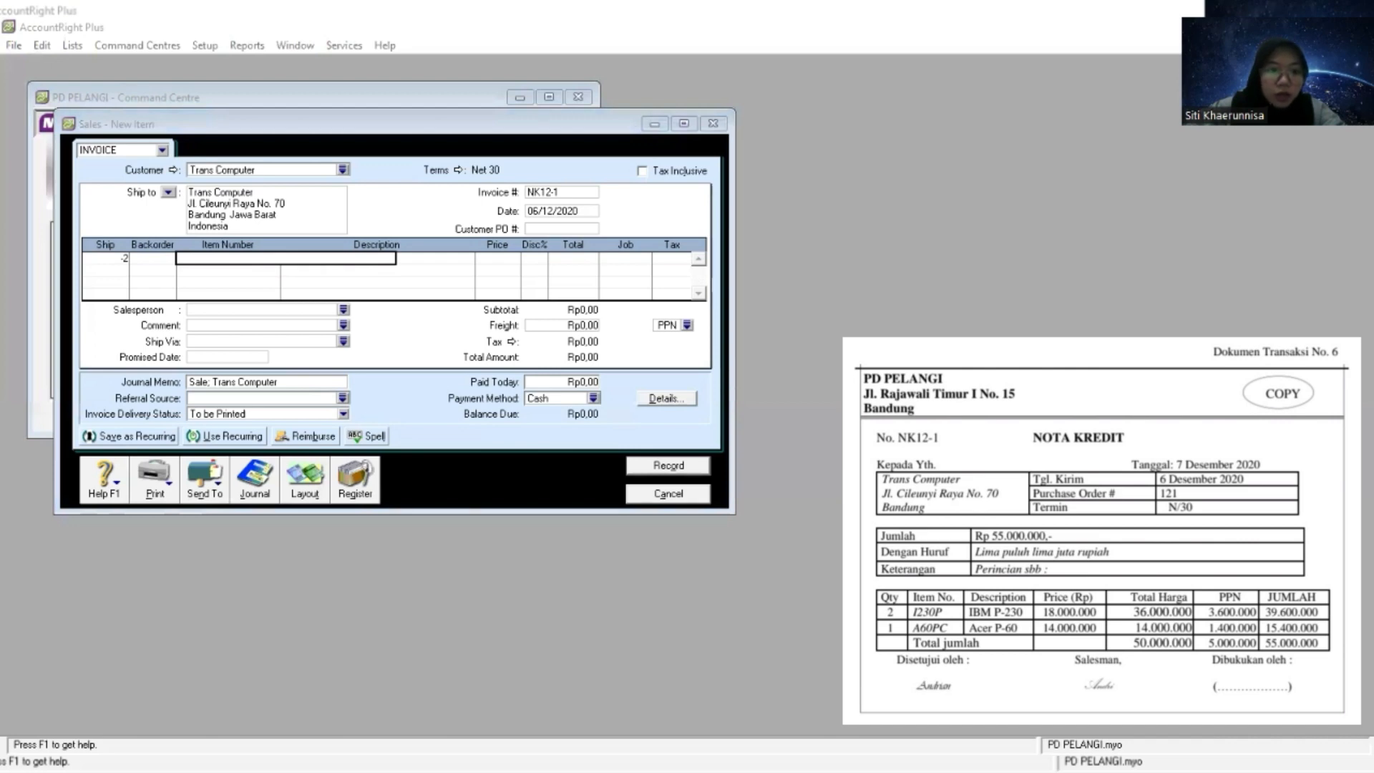
{"action": "right_click", "coordinate": [252, 258]}
{"action": "left_click", "coordinate": [341, 333]}
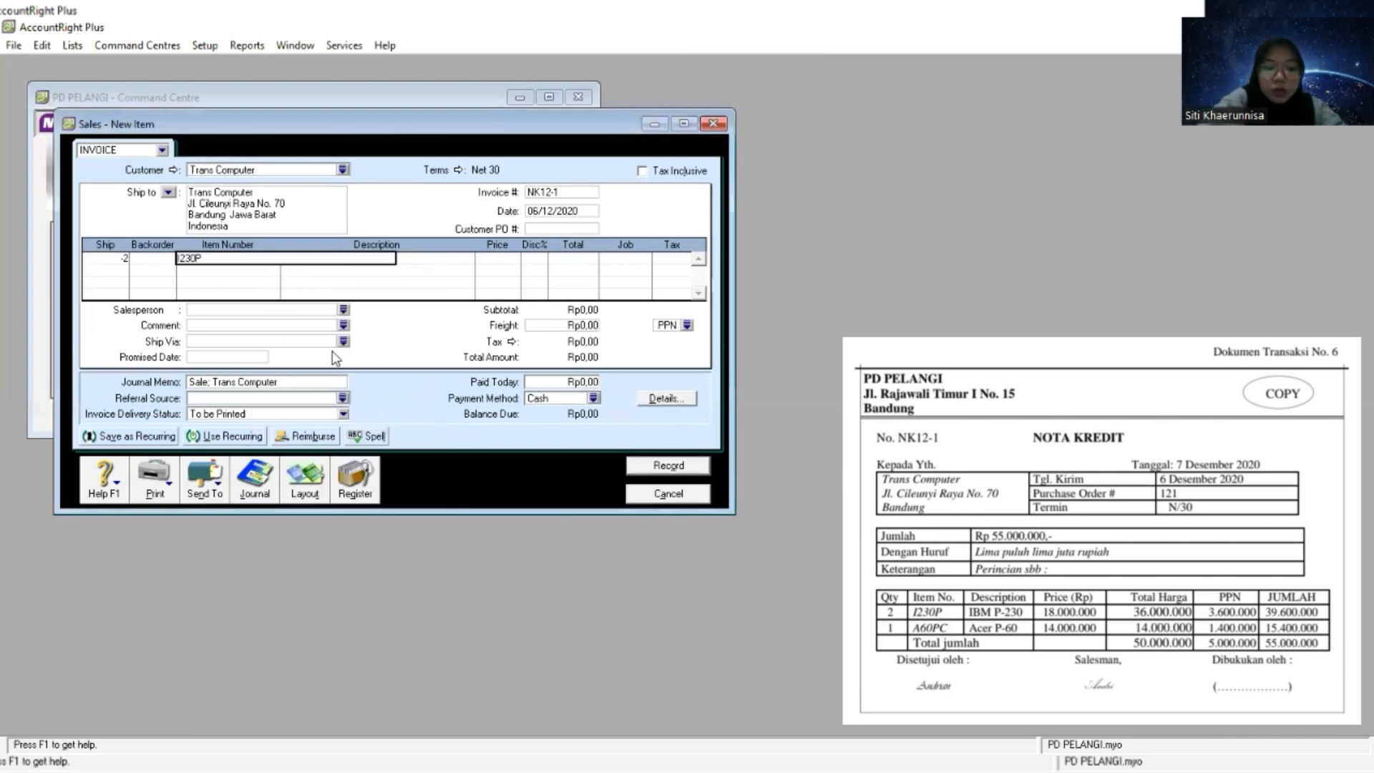
{"action": "left_click", "coordinate": [182, 258]}
{"action": "left_click", "coordinate": [543, 455]}
{"action": "key", "text": "Tab"}
{"action": "key", "text": "Tab"}
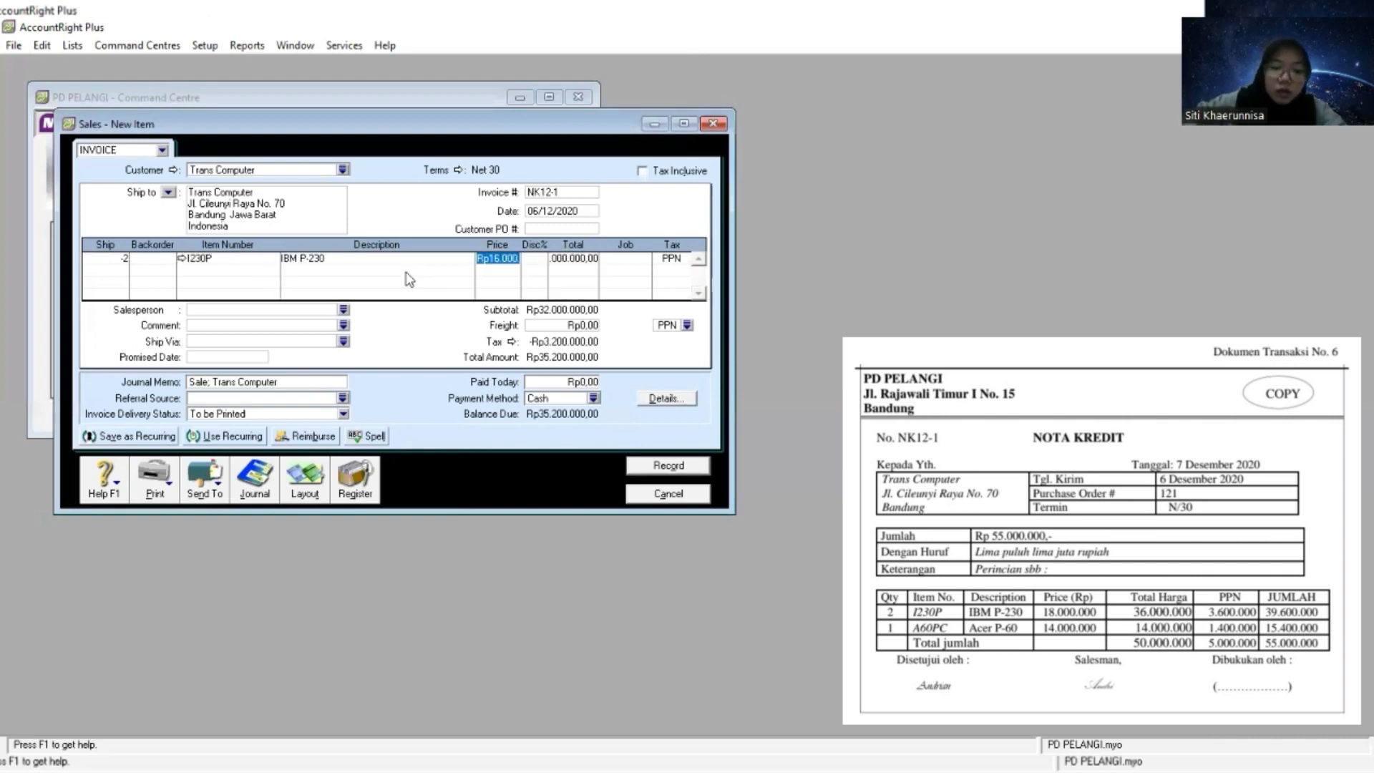
- Set the returned I230P line's unit price to 18.000.000 from the credit note, keeping the PPN tax code
{"action": "left_click", "coordinate": [564, 450]}
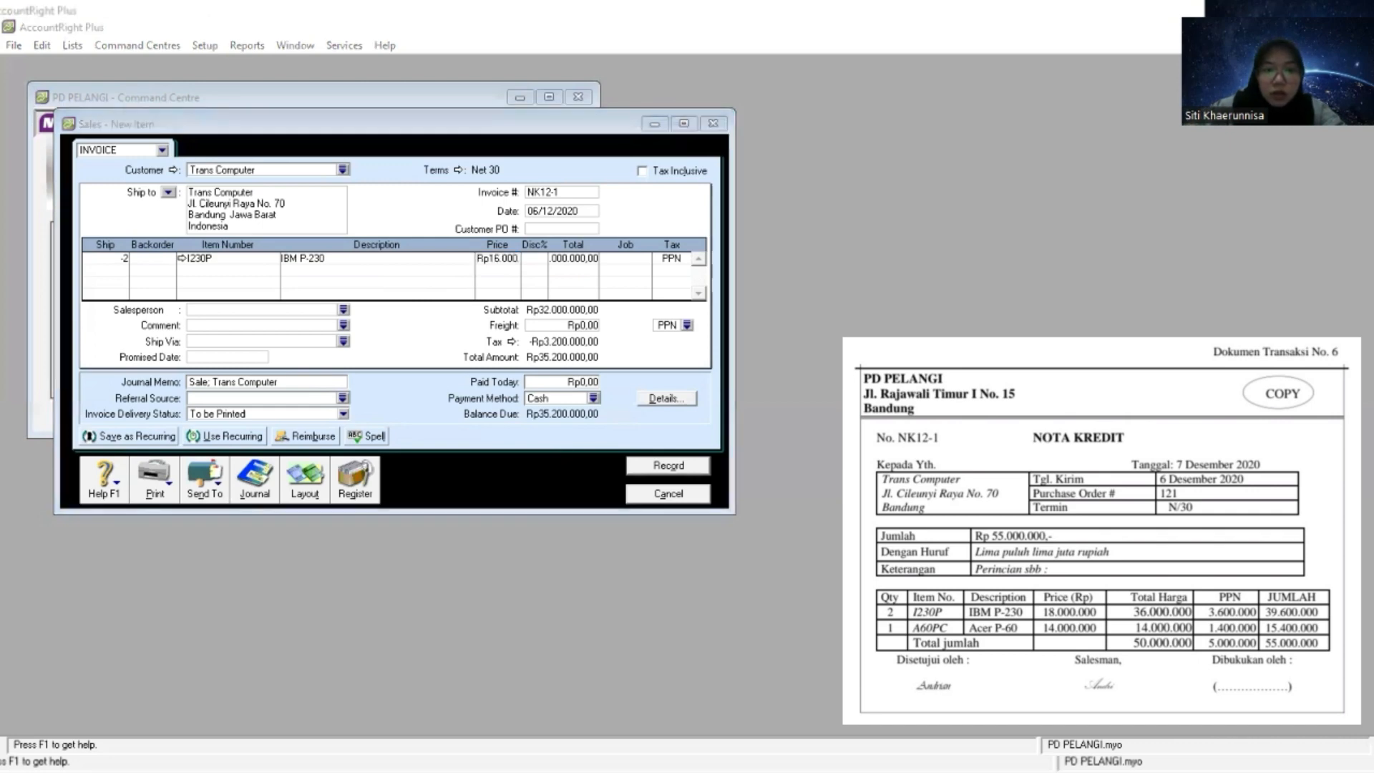
{"action": "left_click", "coordinate": [505, 258]}
{"action": "right_click", "coordinate": [506, 258]}
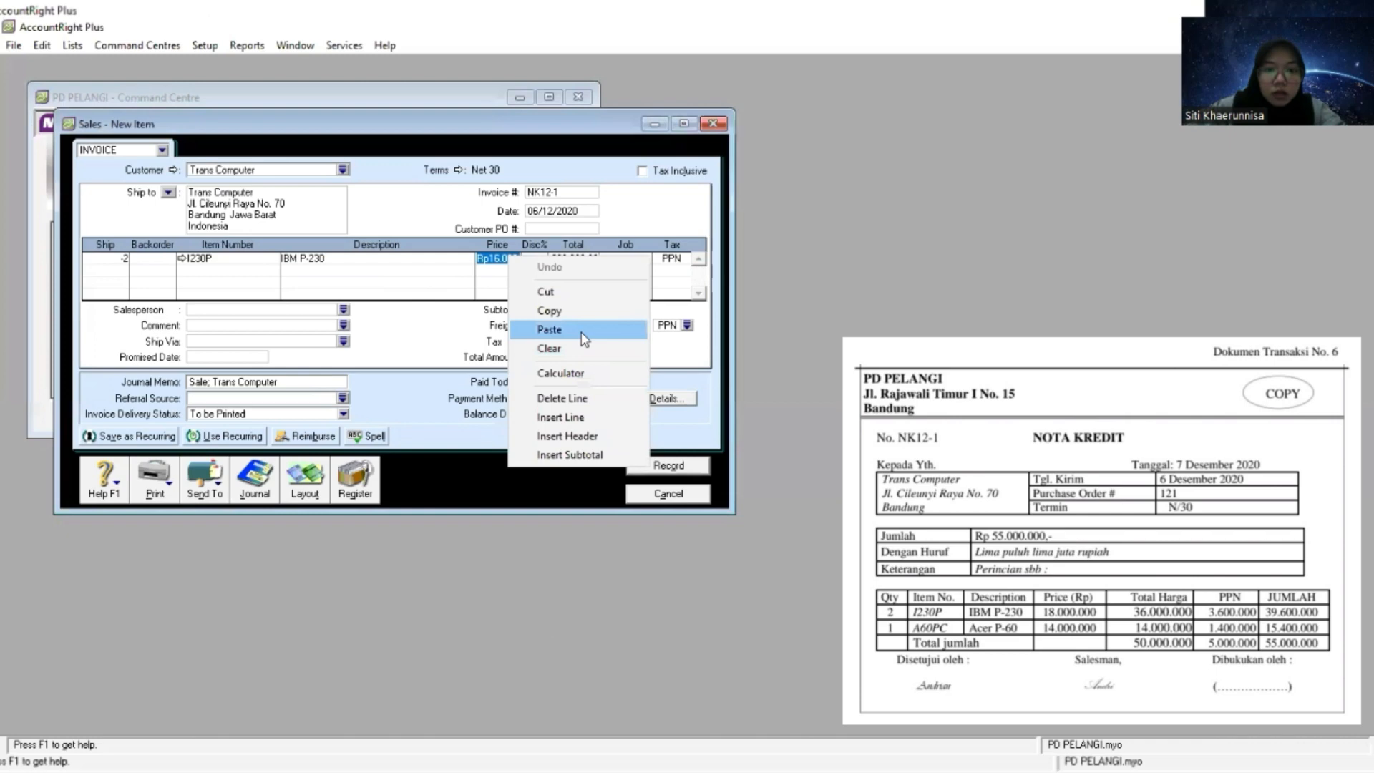
{"action": "left_click", "coordinate": [585, 330]}
{"action": "key", "text": "Tab"}
{"action": "key", "text": "Tab"}
{"action": "key", "text": "Tab"}
{"action": "key", "text": "Tab"}
- Add a second return line with a shipped quantity of -1 and item number A60PC
{"action": "key", "text": "Tab"}
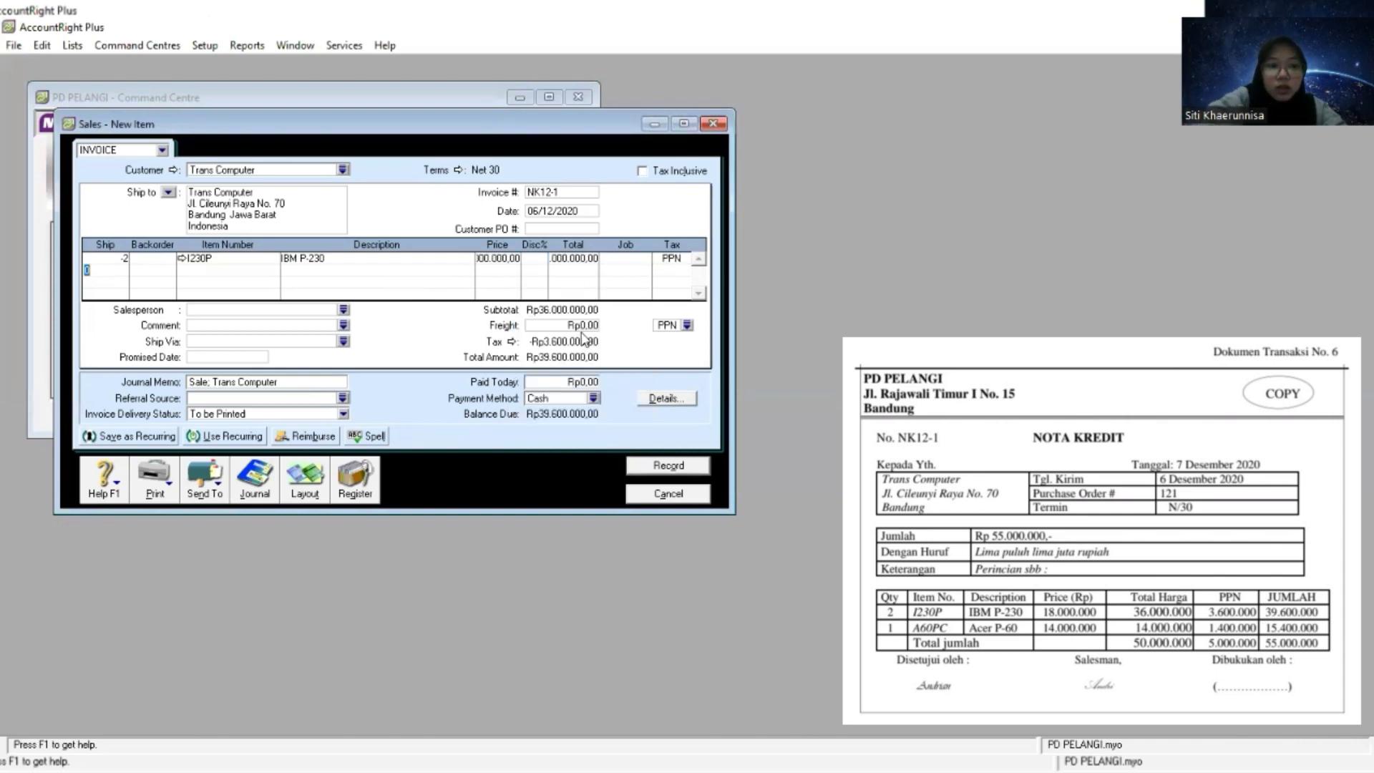
{"action": "type", "text": "-1"}
{"action": "key", "text": "Tab"}
{"action": "key", "text": "Tab"}
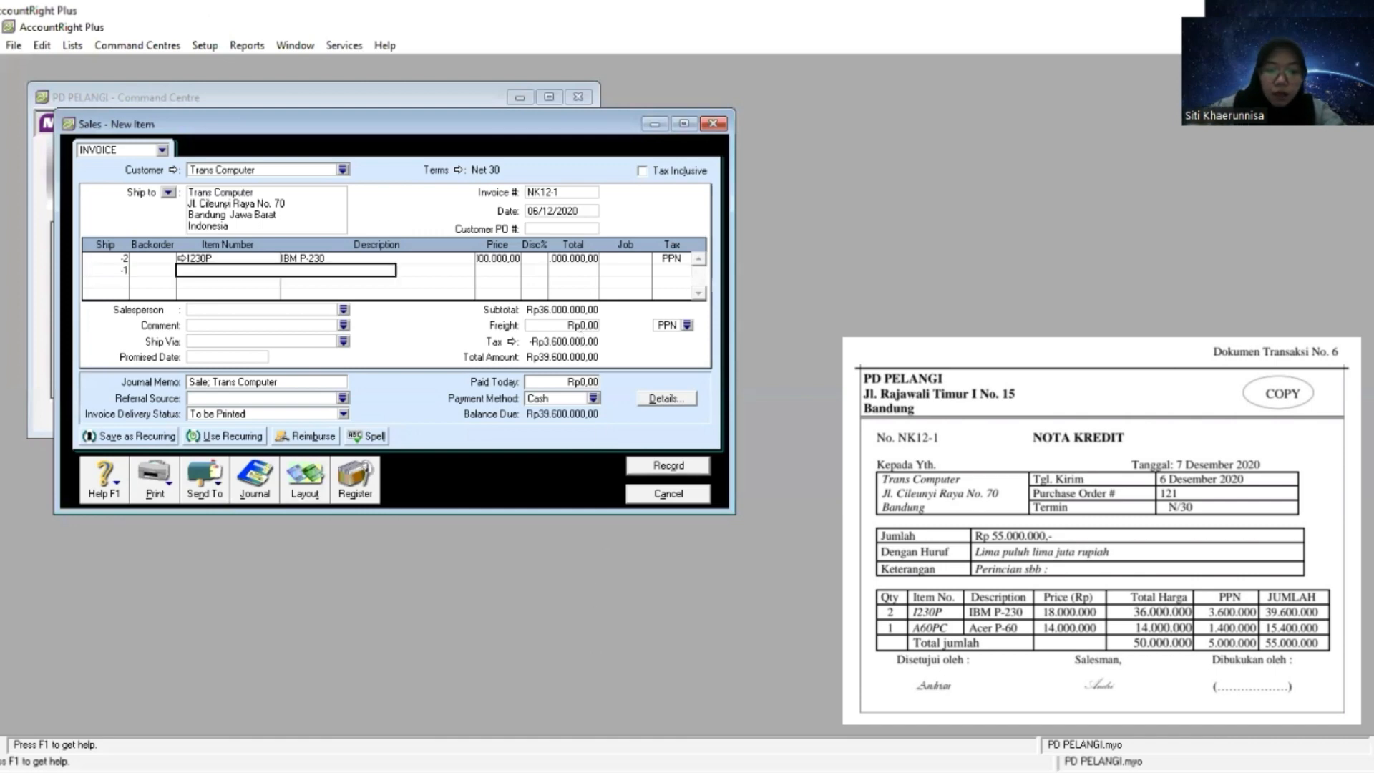
{"action": "key", "text": "Tab"}
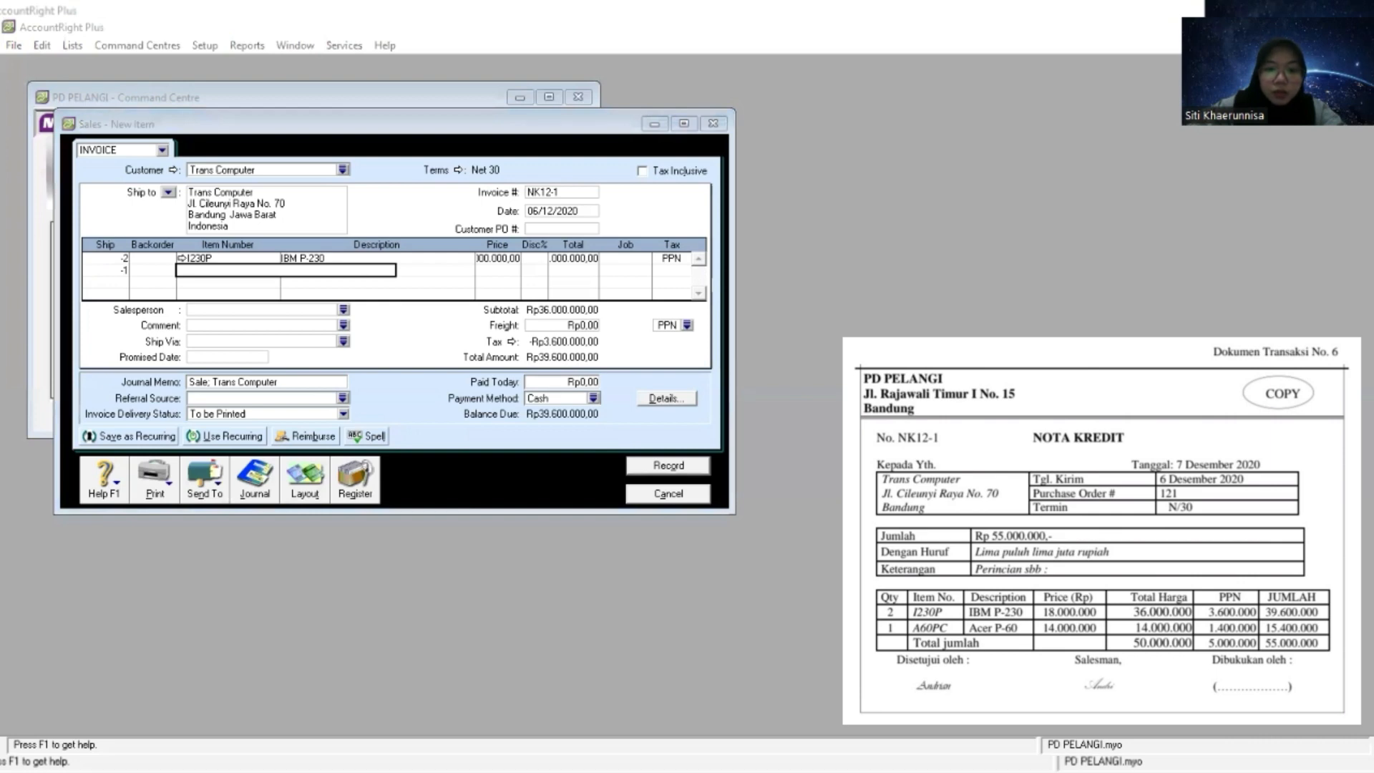
{"action": "left_click", "coordinate": [314, 299]}
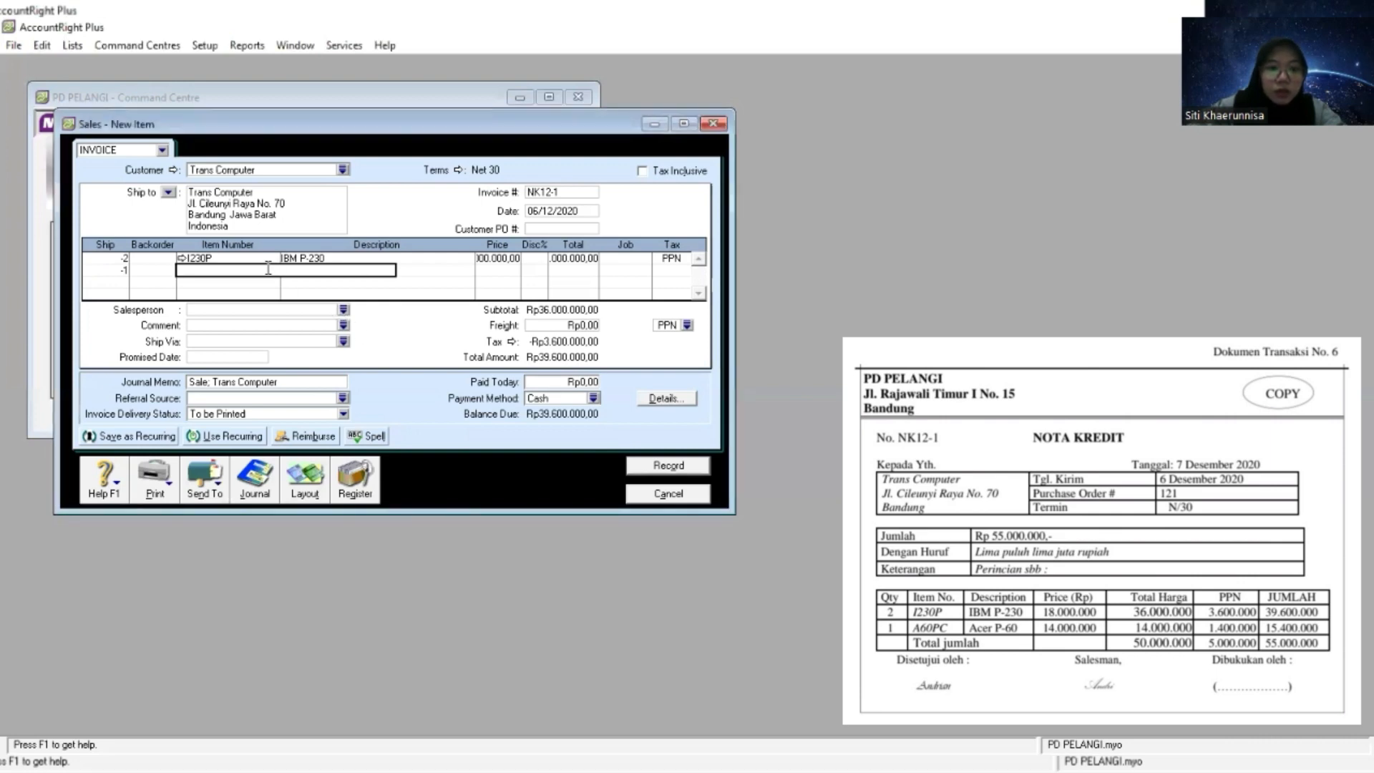
{"action": "right_click", "coordinate": [268, 269]}
{"action": "left_click", "coordinate": [354, 347]}
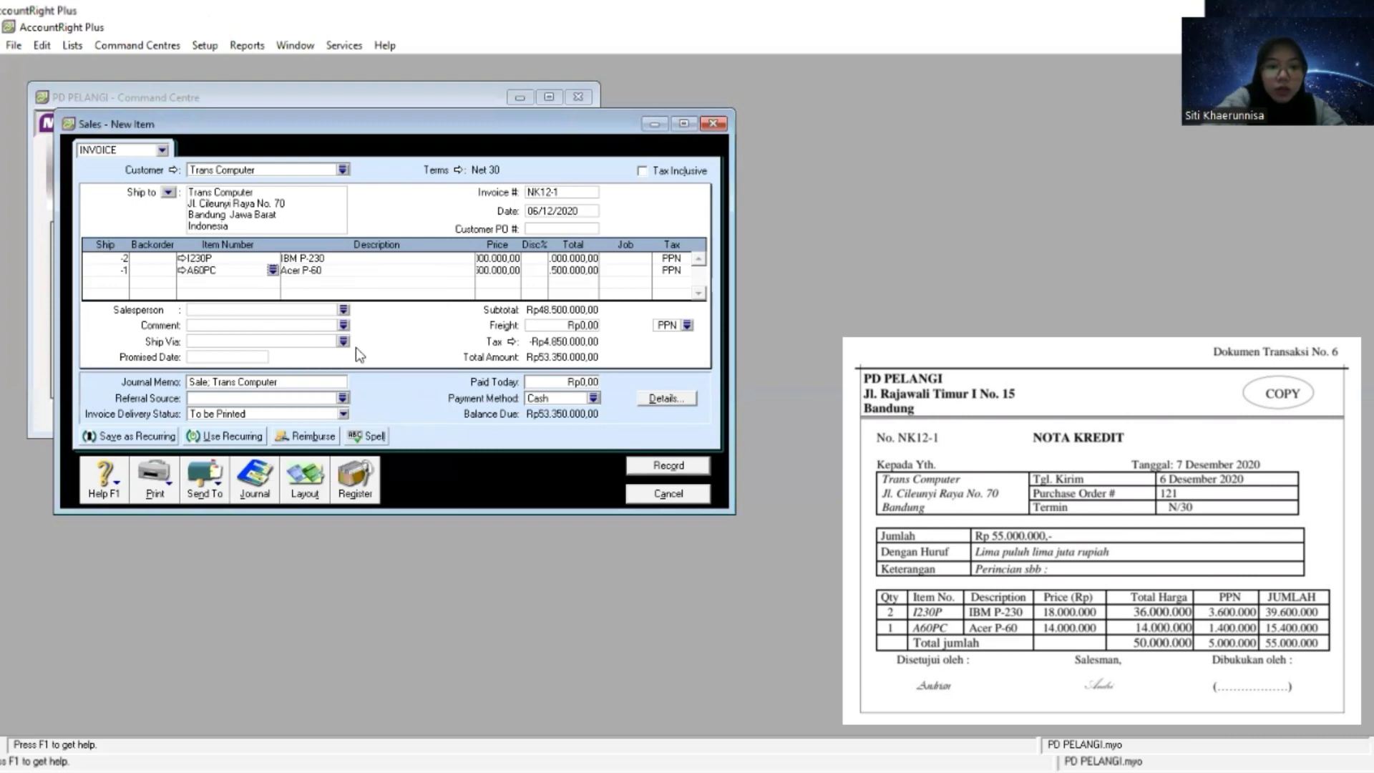
{"action": "key", "text": "Tab"}
{"action": "key", "text": "Tab"}
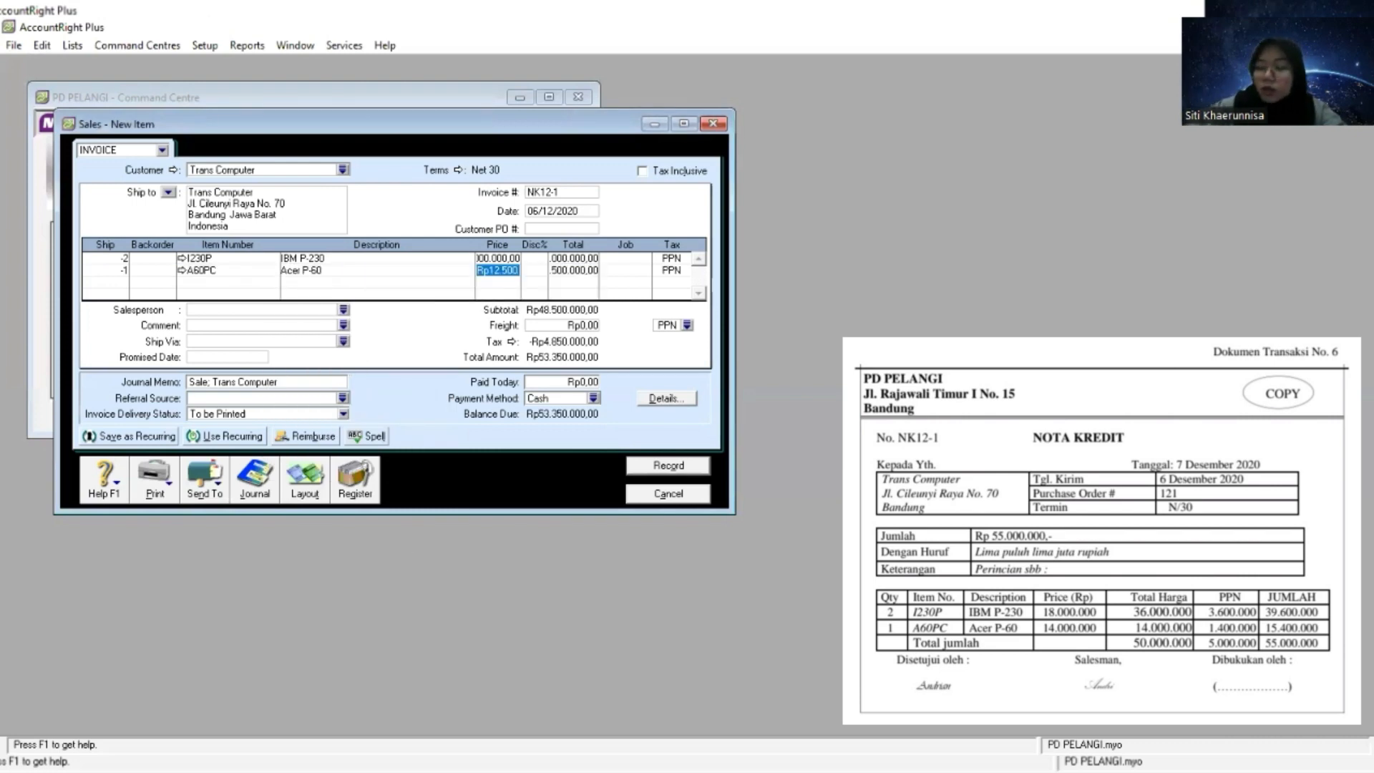
- Set the returned A60PC line's unit price to 14.000.000 with tax code PPN, and record and close the credit note
{"action": "key", "text": "alt+Tab"}
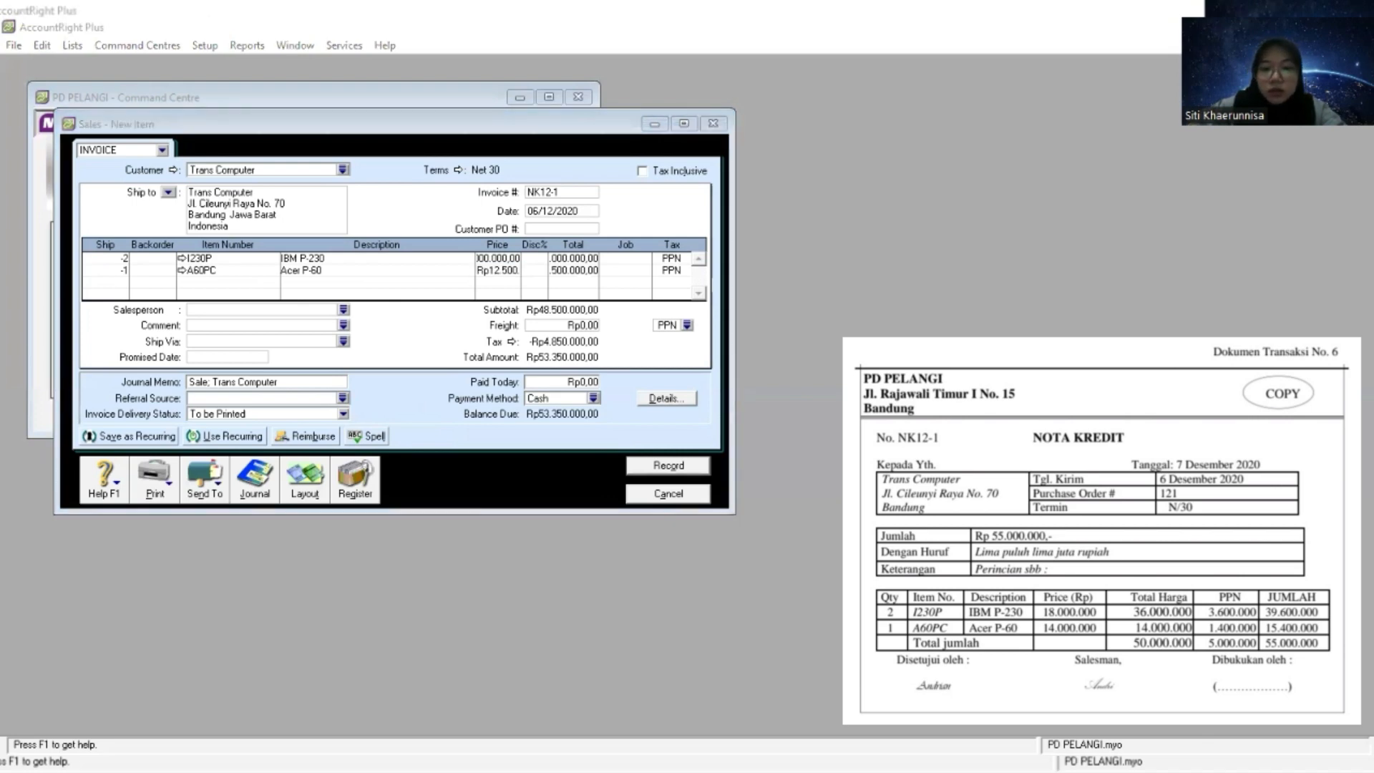
{"action": "left_click", "coordinate": [540, 309]}
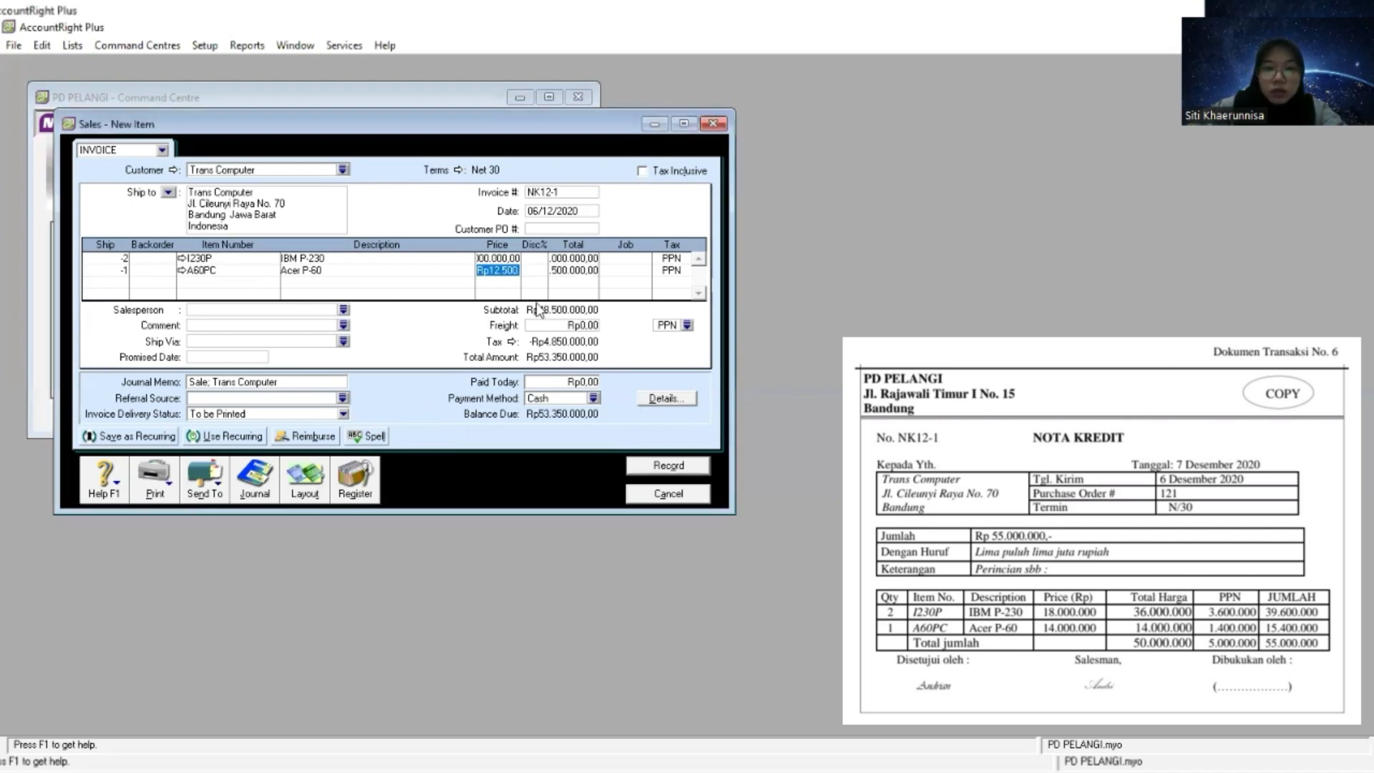
{"action": "right_click", "coordinate": [504, 269]}
{"action": "left_click", "coordinate": [573, 343]}
{"action": "key", "text": "Tab"}
{"action": "key", "text": "Tab"}
{"action": "key", "text": "Tab"}
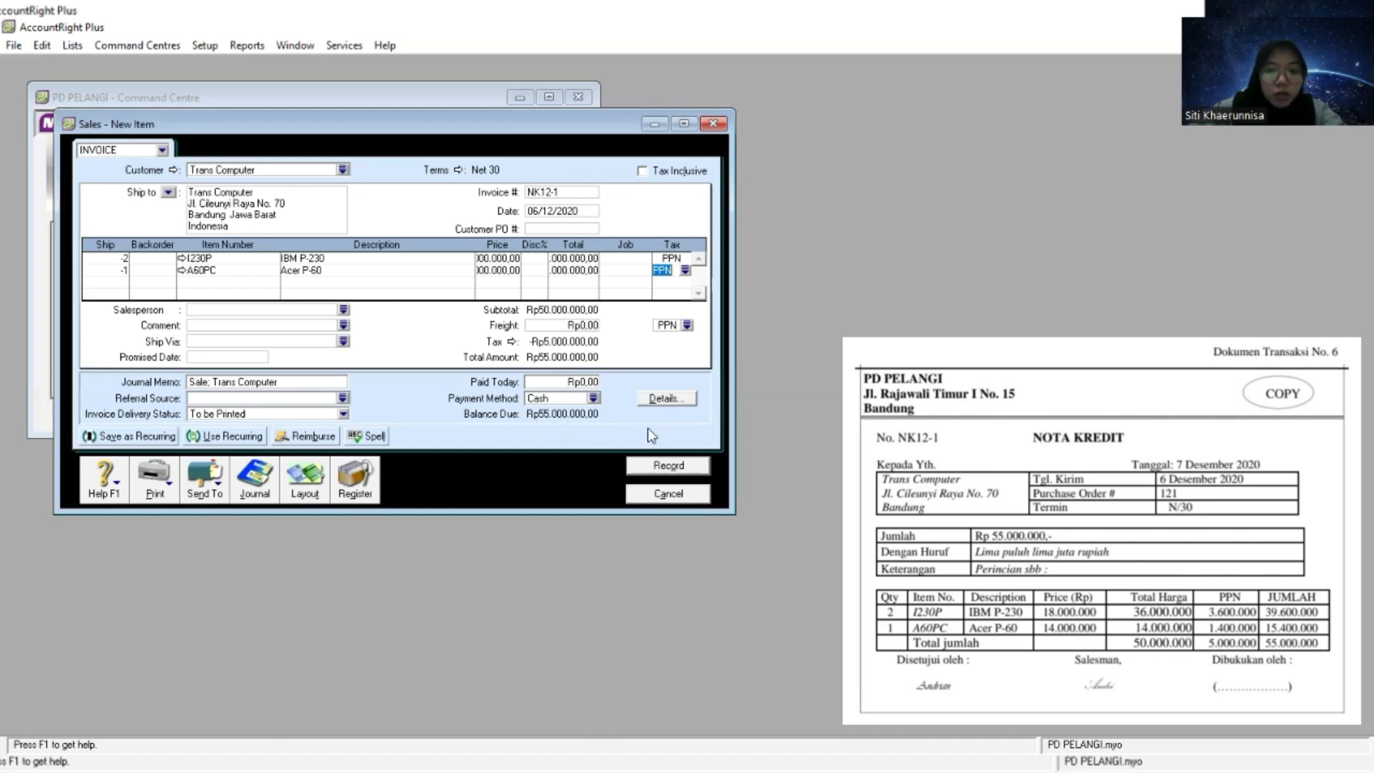
{"action": "left_click", "coordinate": [666, 468]}
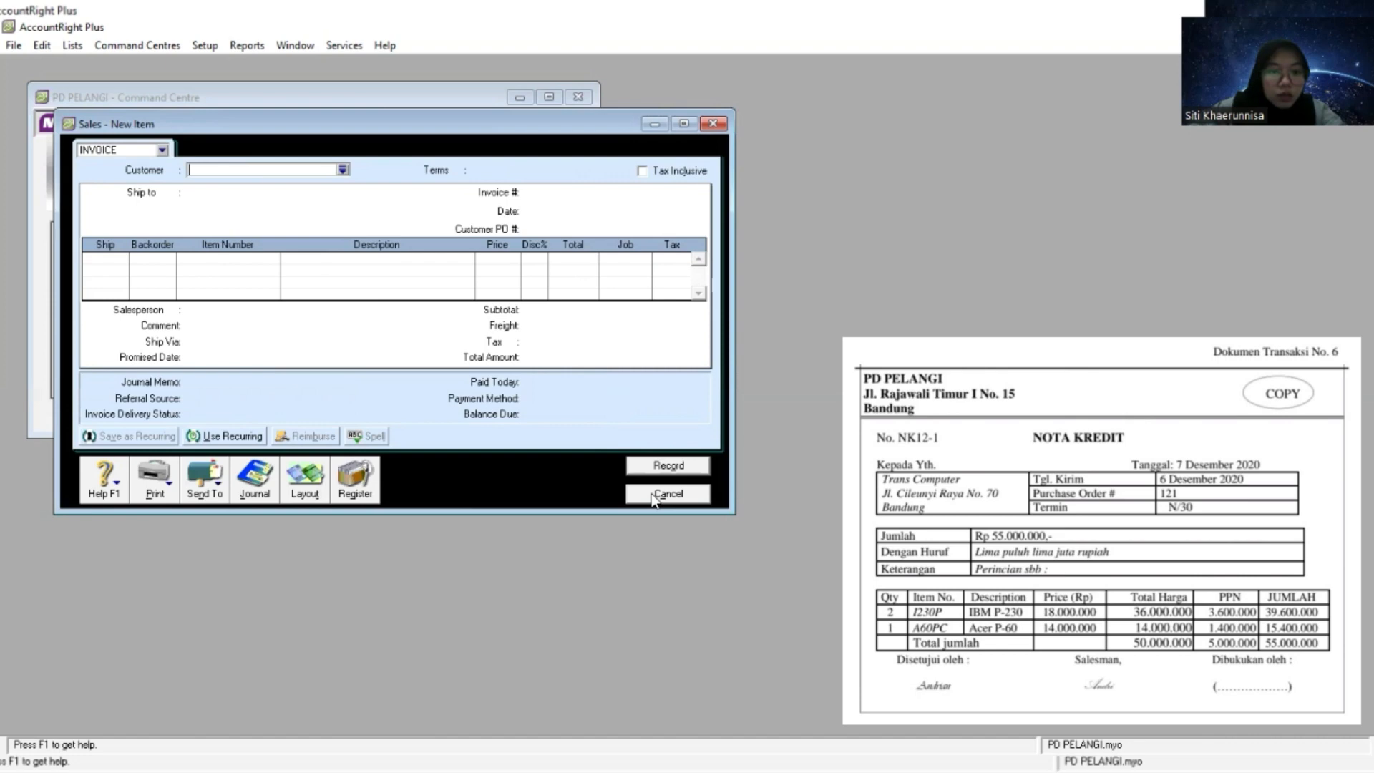
{"action": "left_click", "coordinate": [653, 494]}
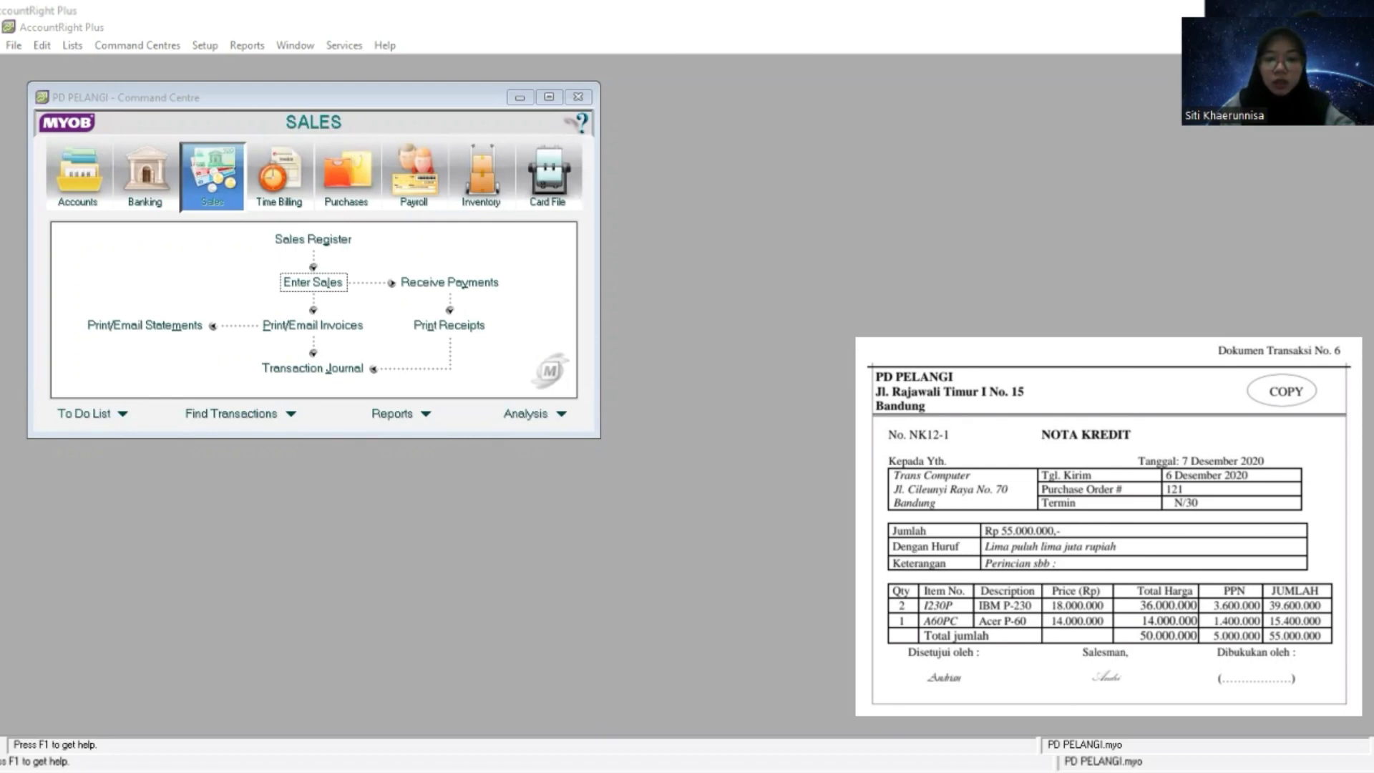
- Open the sales register's returns and credits and start applying Trans Computer's NK12-1 credit to a sale
{"action": "left_click", "coordinate": [322, 284]}
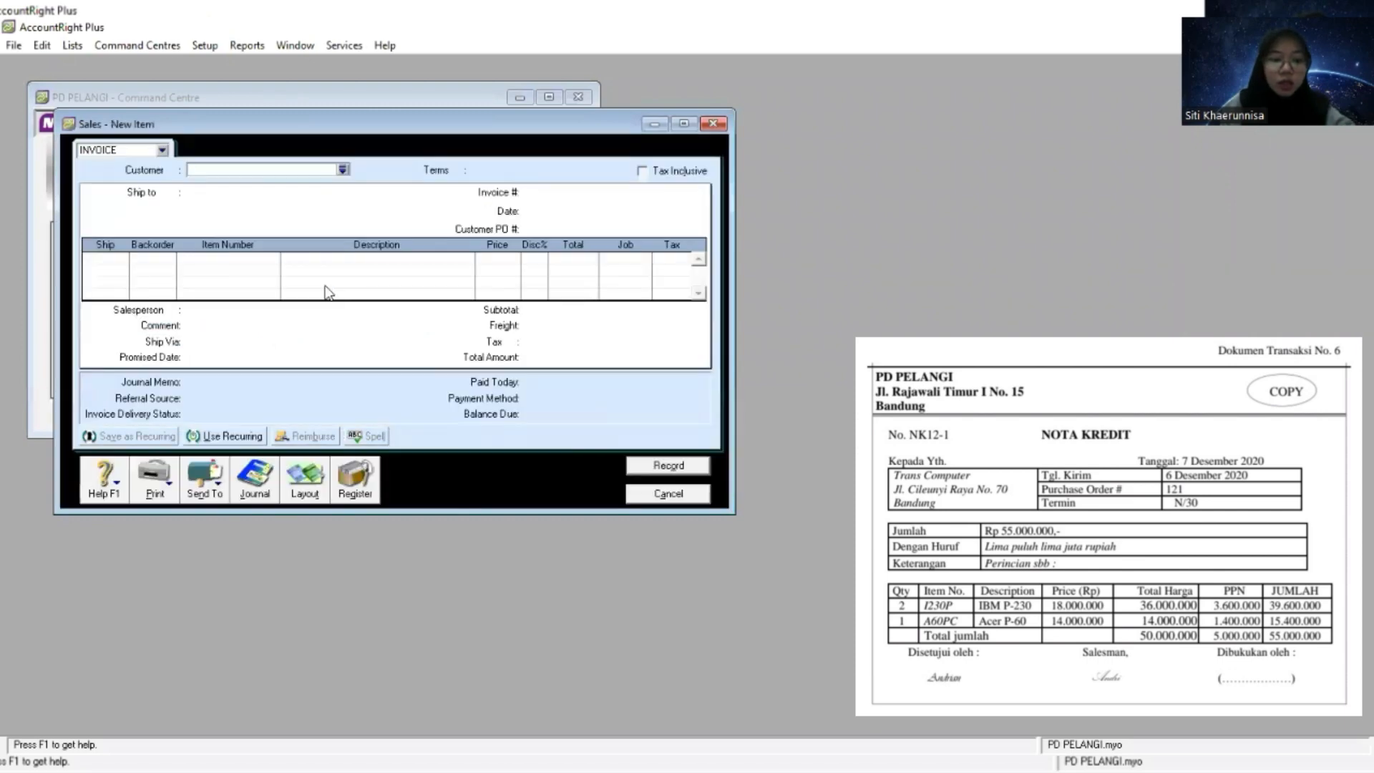
{"action": "left_click", "coordinate": [359, 481]}
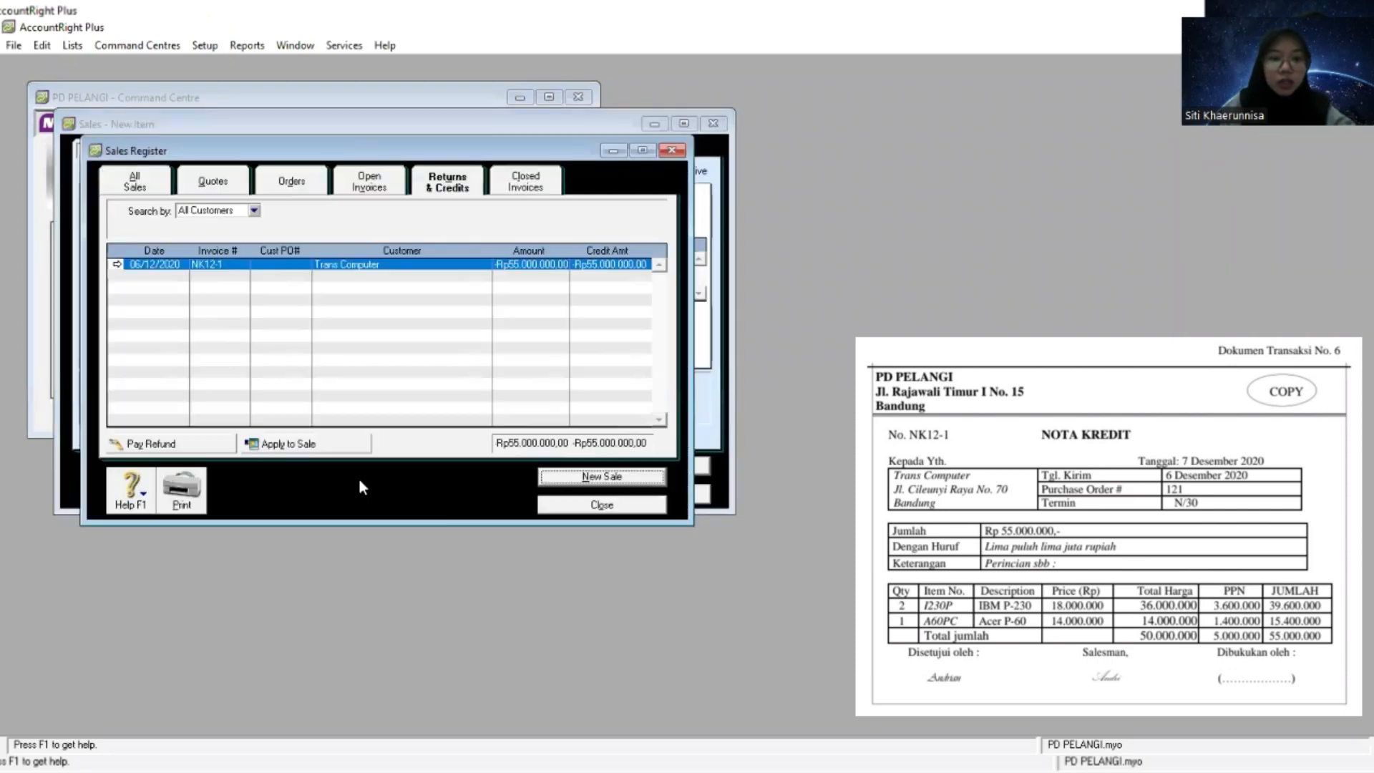
{"action": "left_click", "coordinate": [293, 444]}
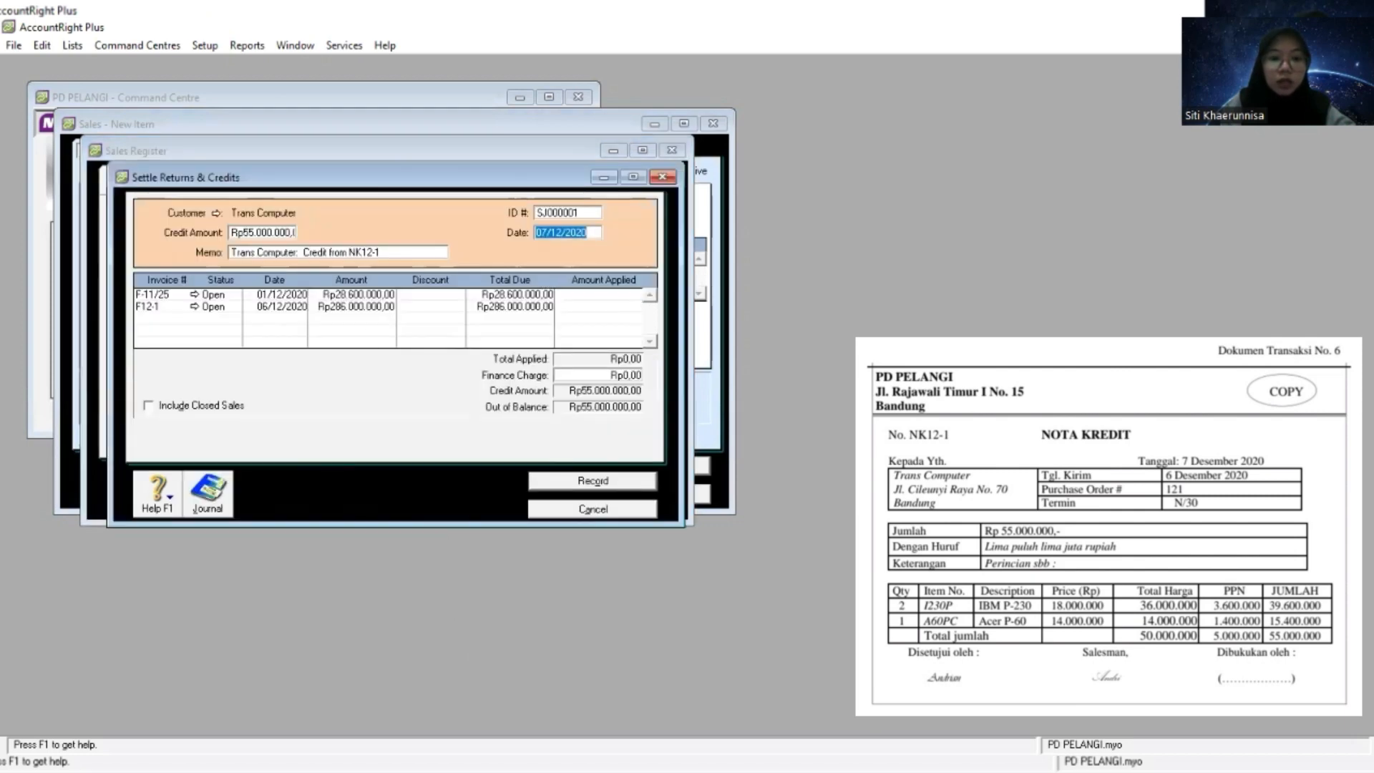
- Set the credit settlement's ID number to NK12-1 from the source document and select its date
{"action": "key", "text": "alt+Tab"}
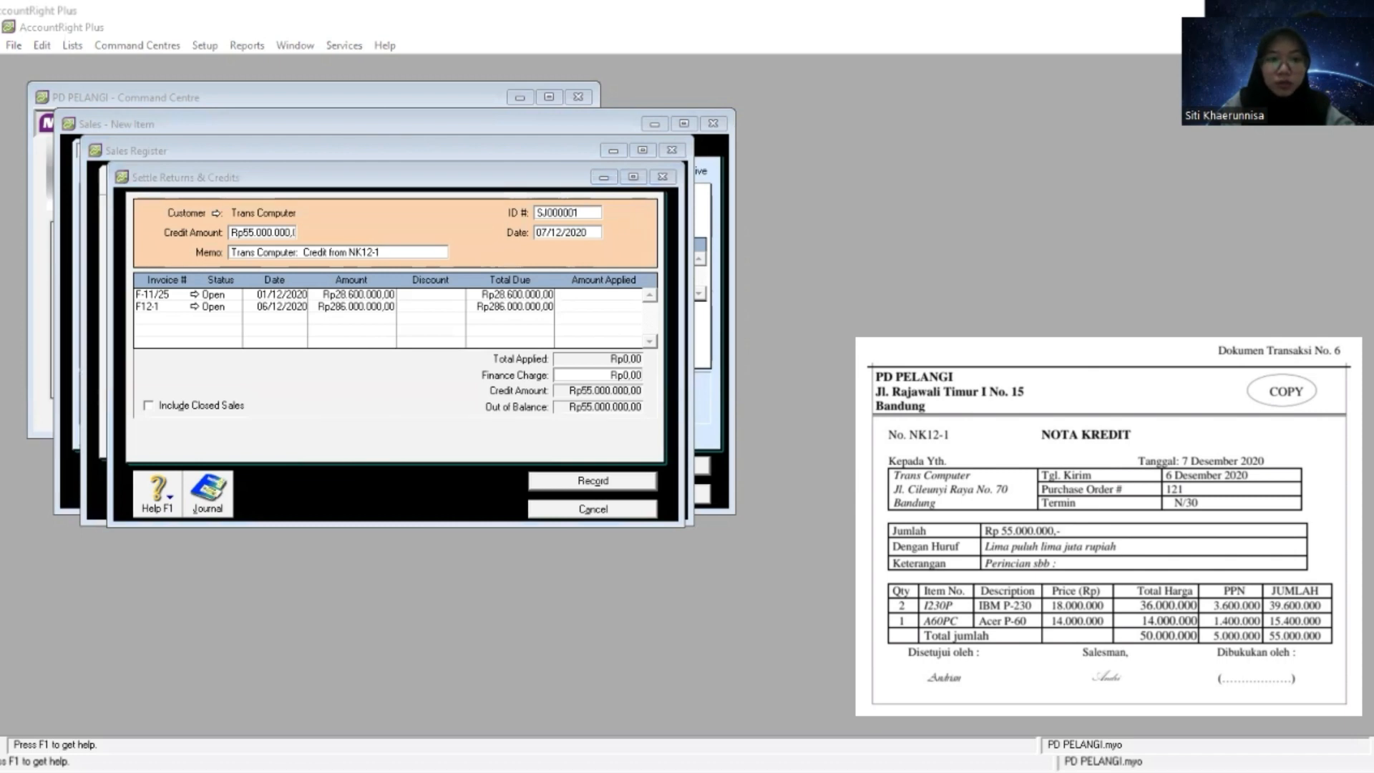
{"action": "left_click", "coordinate": [568, 214]}
{"action": "left_click", "coordinate": [568, 214]}
{"action": "right_click", "coordinate": [567, 215]}
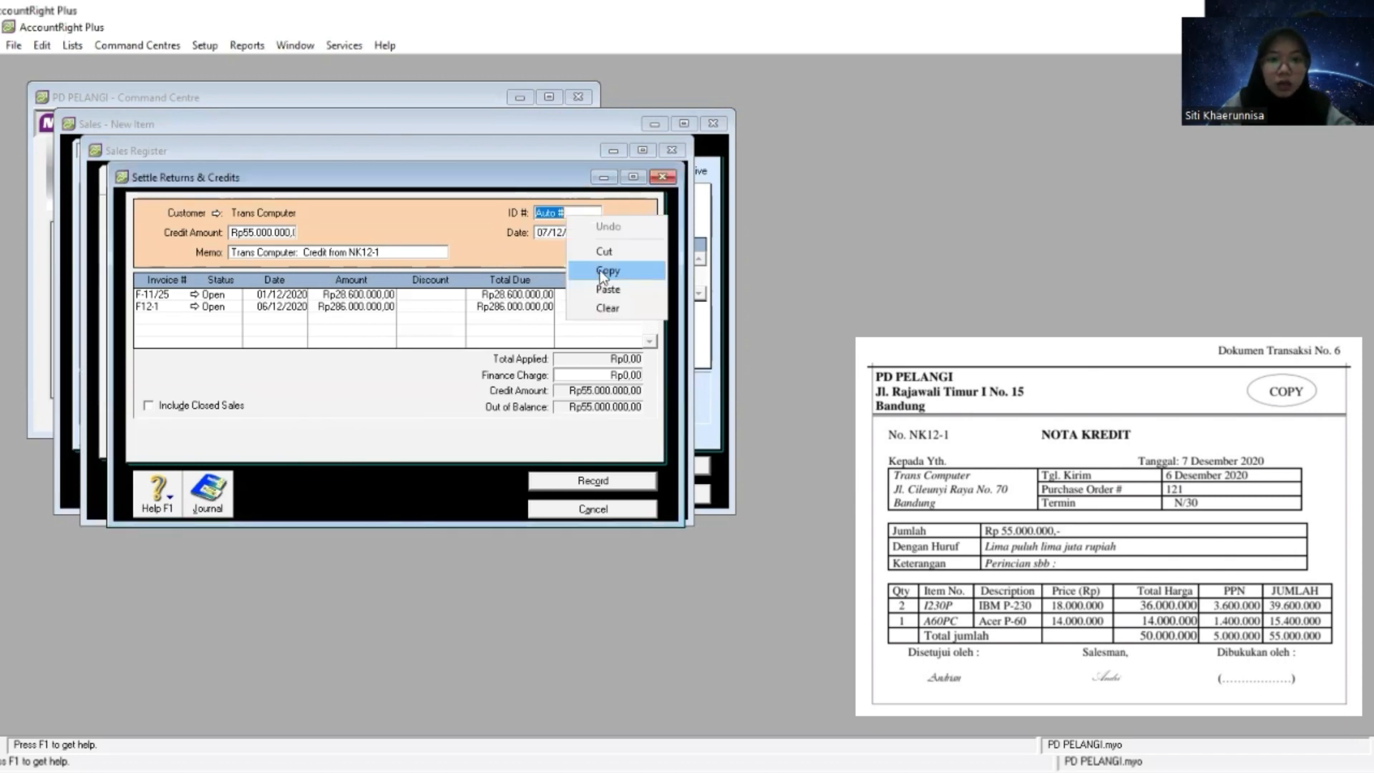
{"action": "left_click", "coordinate": [607, 288]}
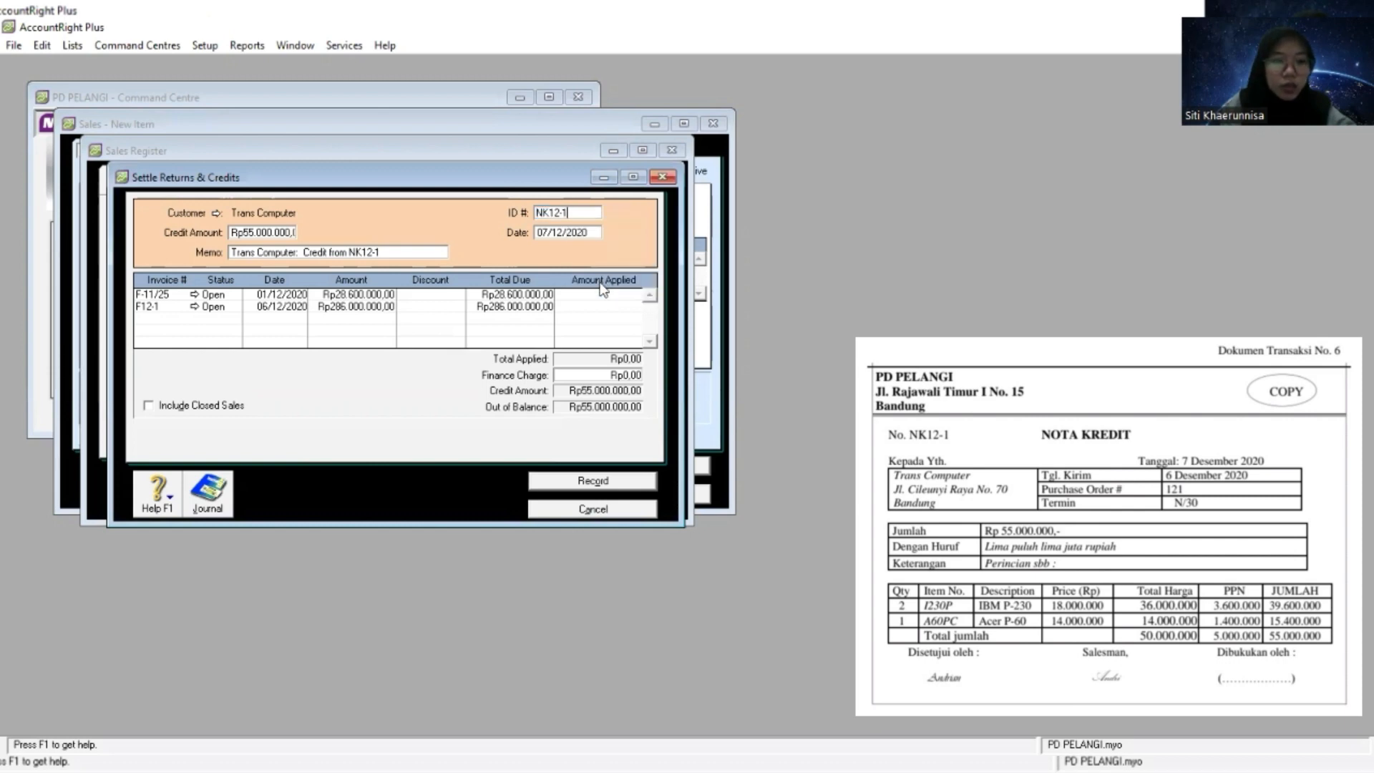
{"action": "left_click", "coordinate": [553, 237]}
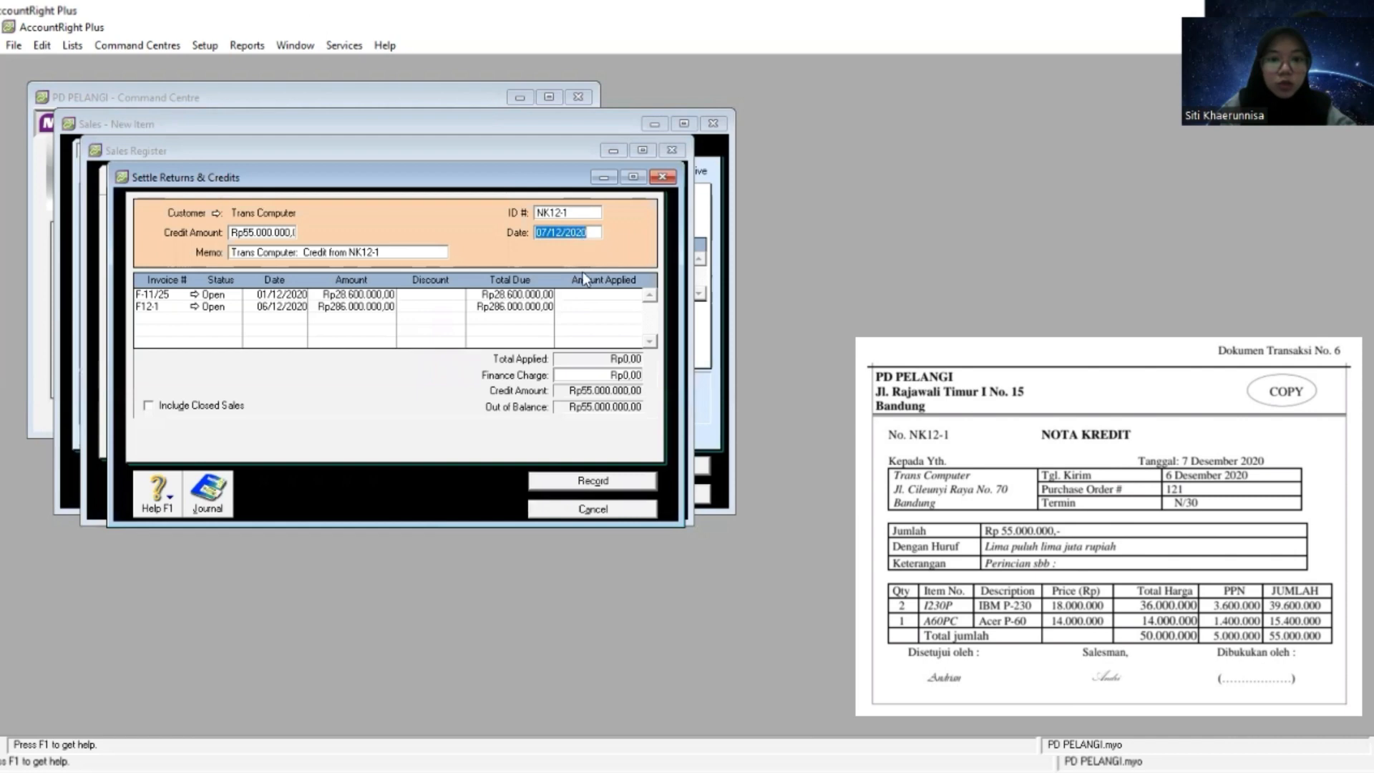
- Apply Rp55.000.000 of the credit to invoice F12-1, record the settlement, and close the sales register and new sale form
{"action": "left_click", "coordinate": [588, 308]}
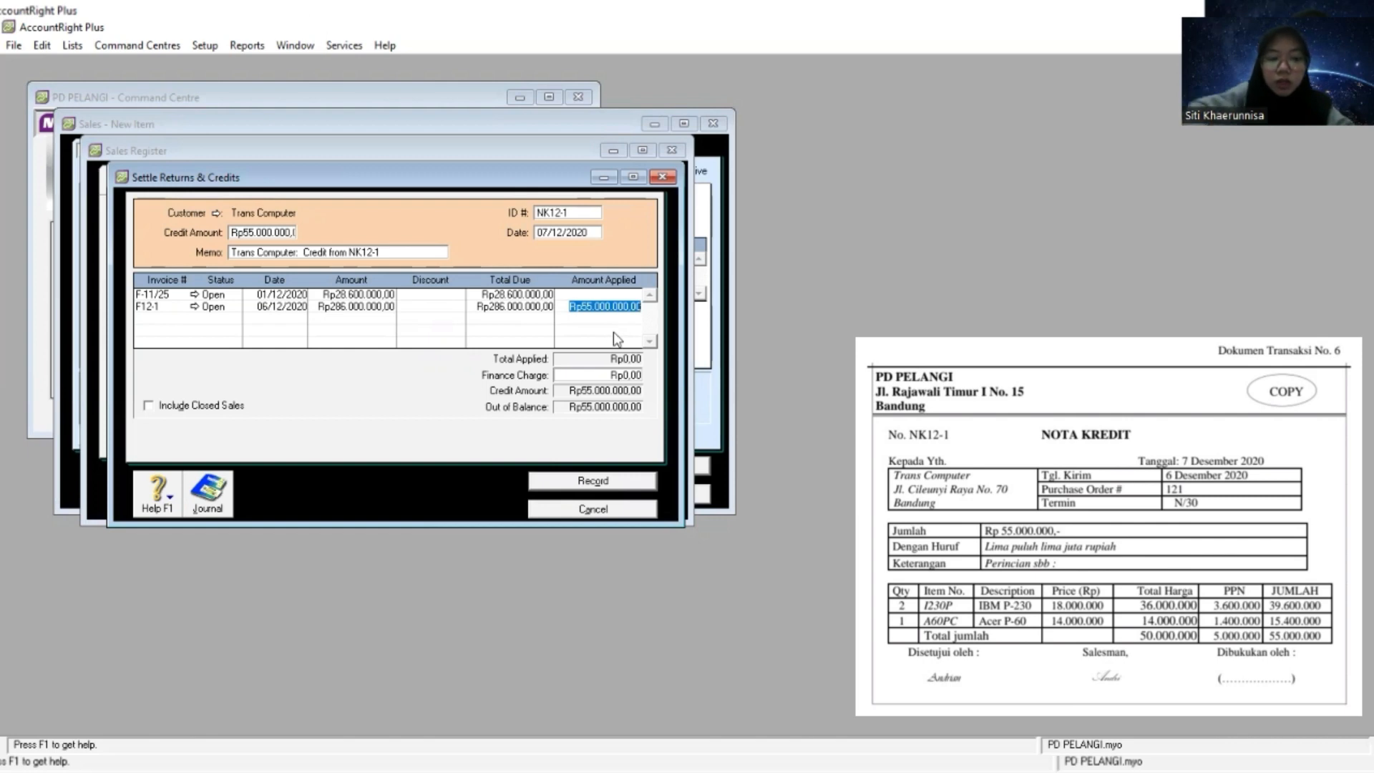
{"action": "key", "text": "Tab"}
{"action": "key", "text": "Tab"}
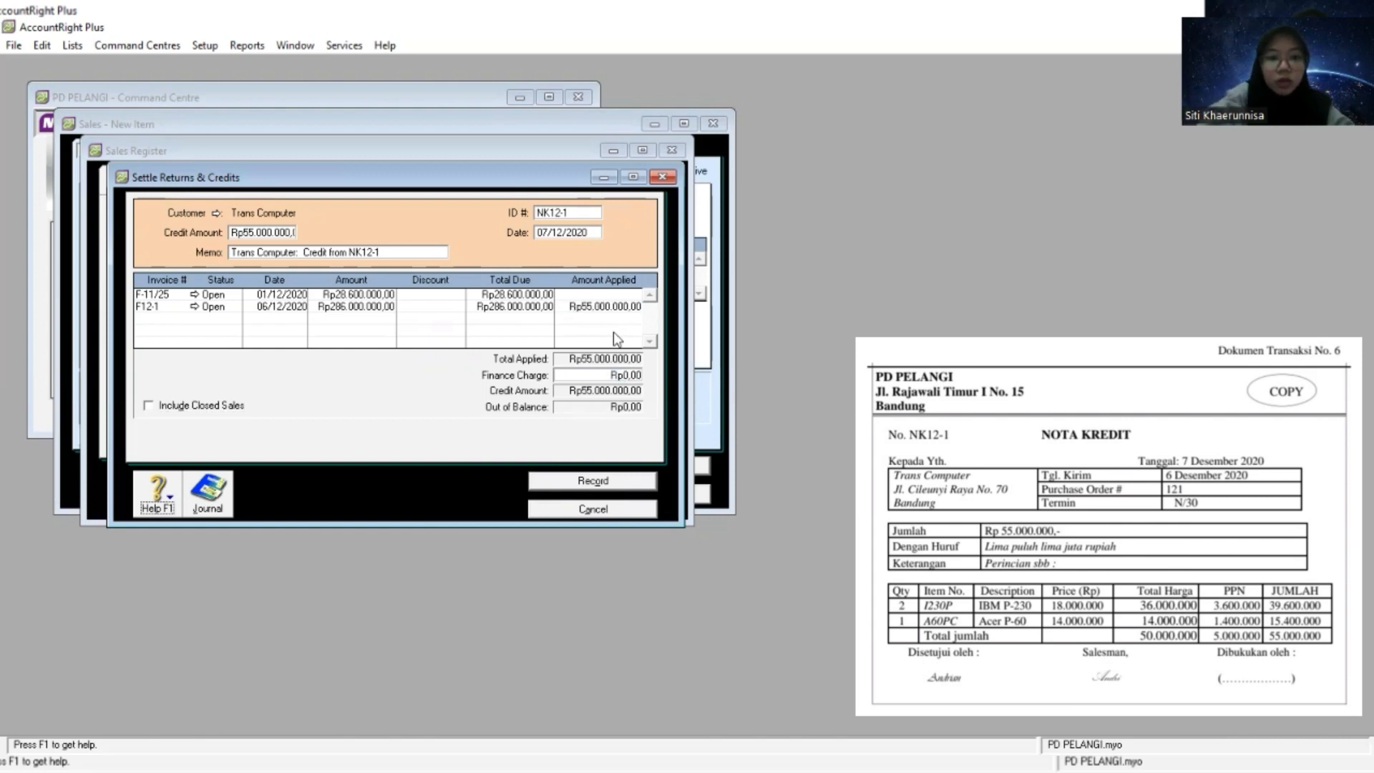
{"action": "key", "text": "Tab"}
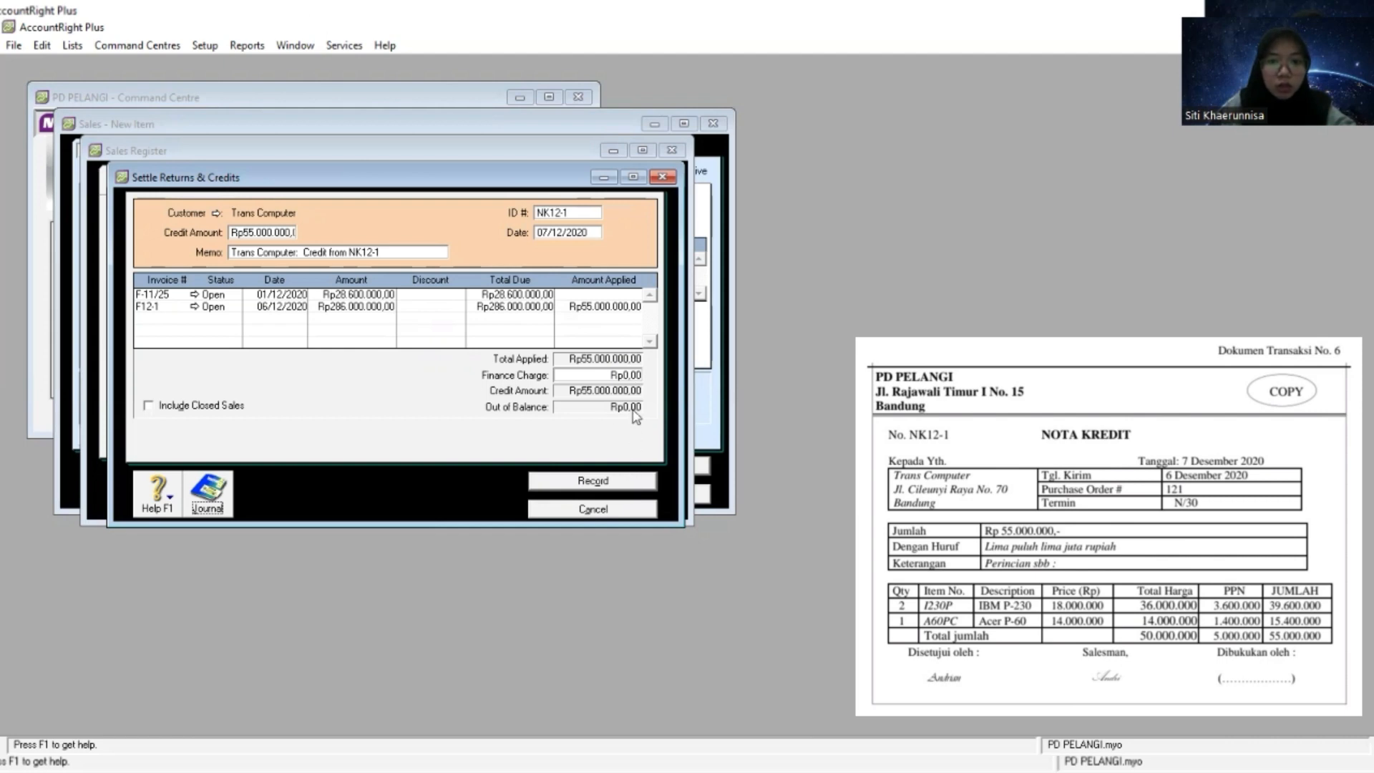
{"action": "left_click", "coordinate": [613, 483]}
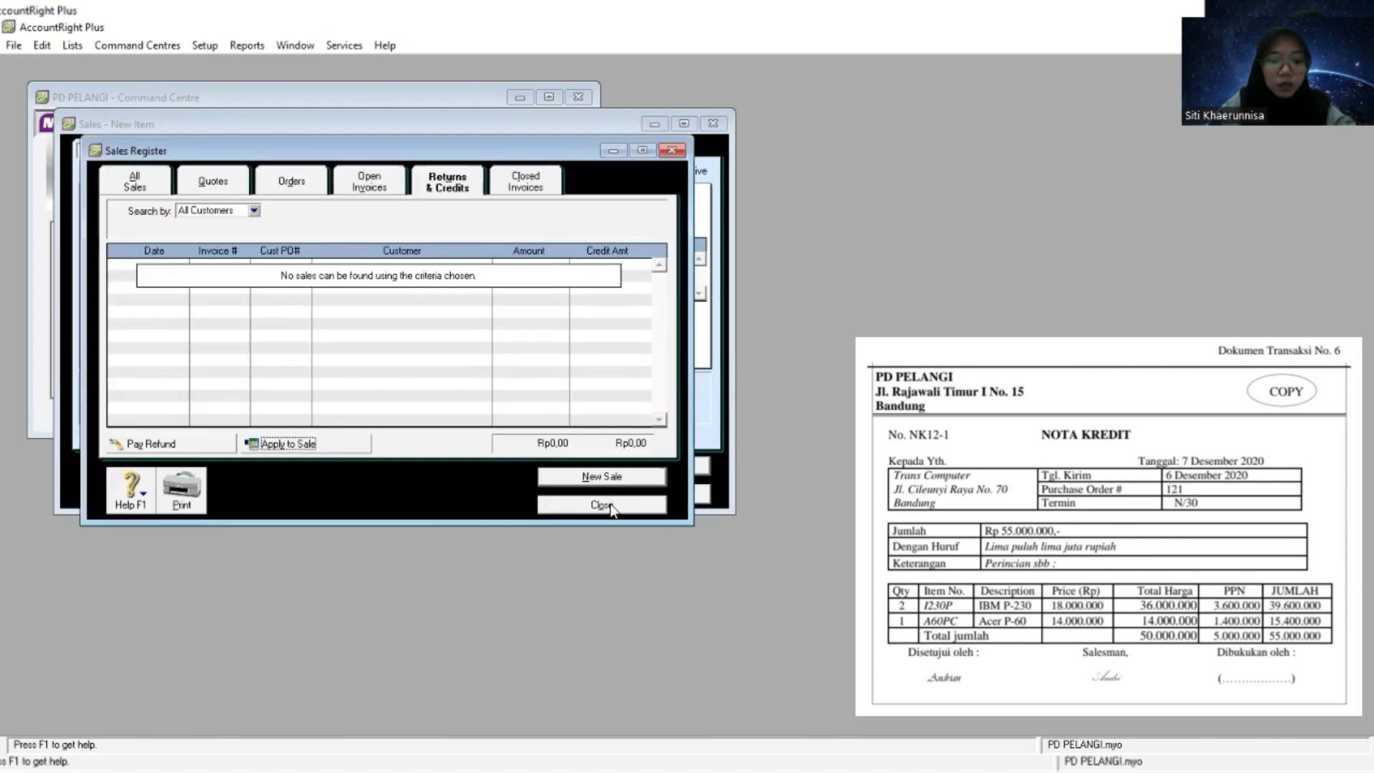
{"action": "left_click", "coordinate": [602, 504]}
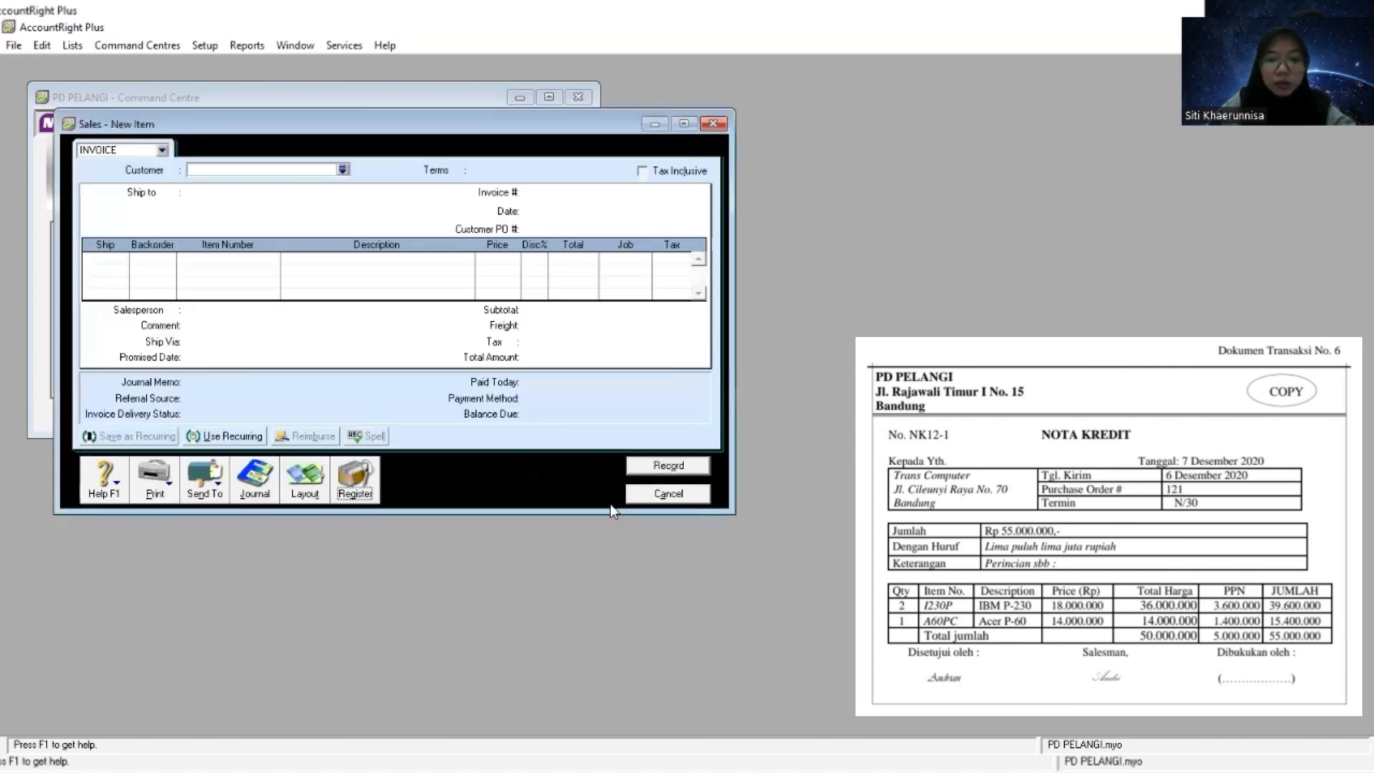
{"action": "left_click", "coordinate": [667, 494]}
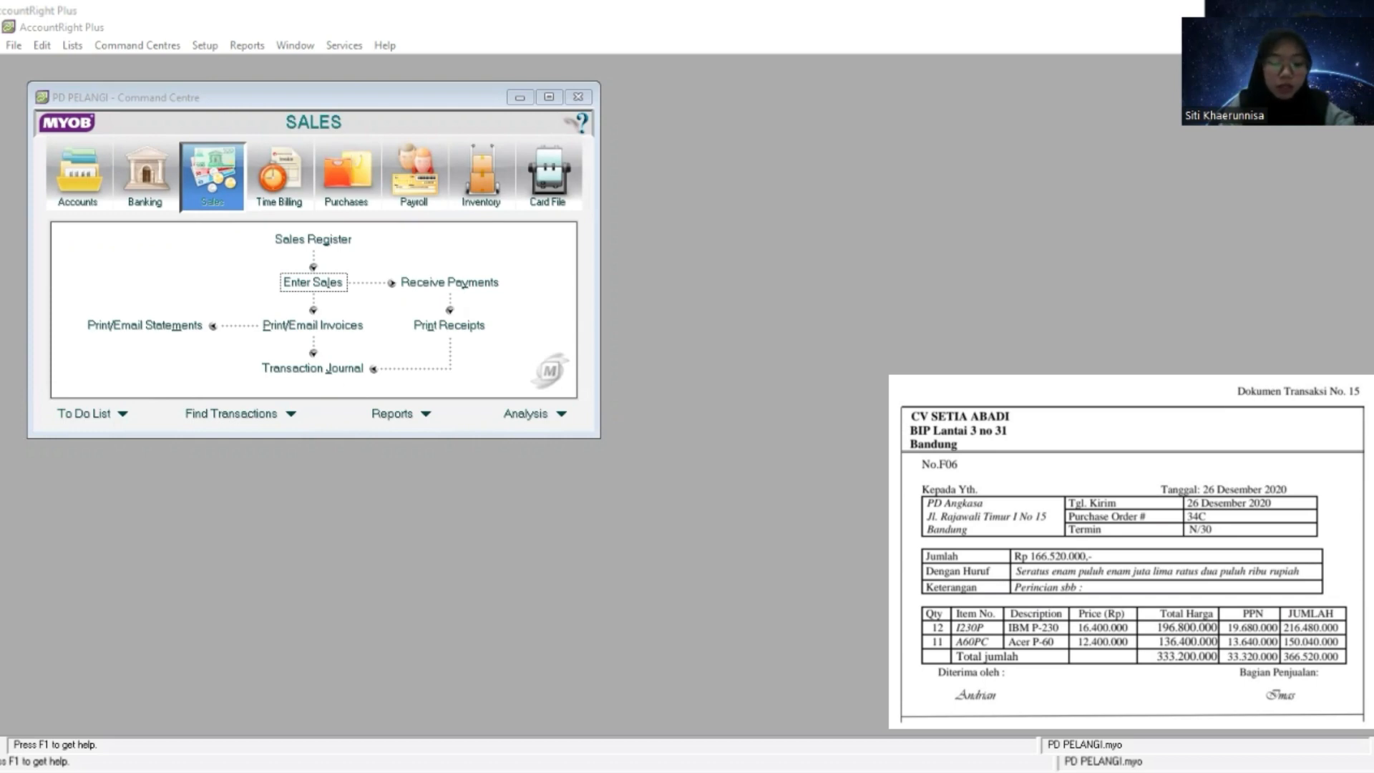
- Start a new purchase bill and set its layout to Item
{"action": "key", "text": "alt+Tab"}
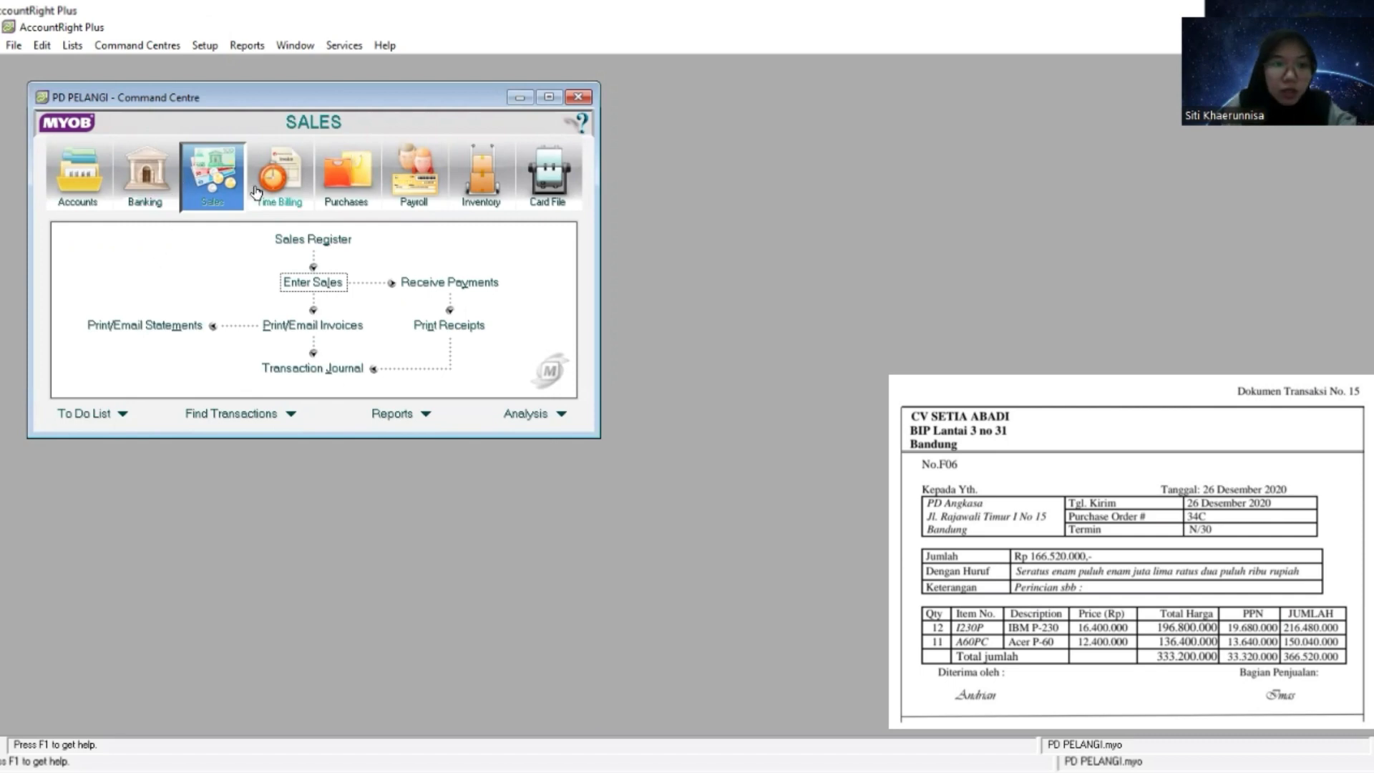
{"action": "left_click", "coordinate": [331, 192]}
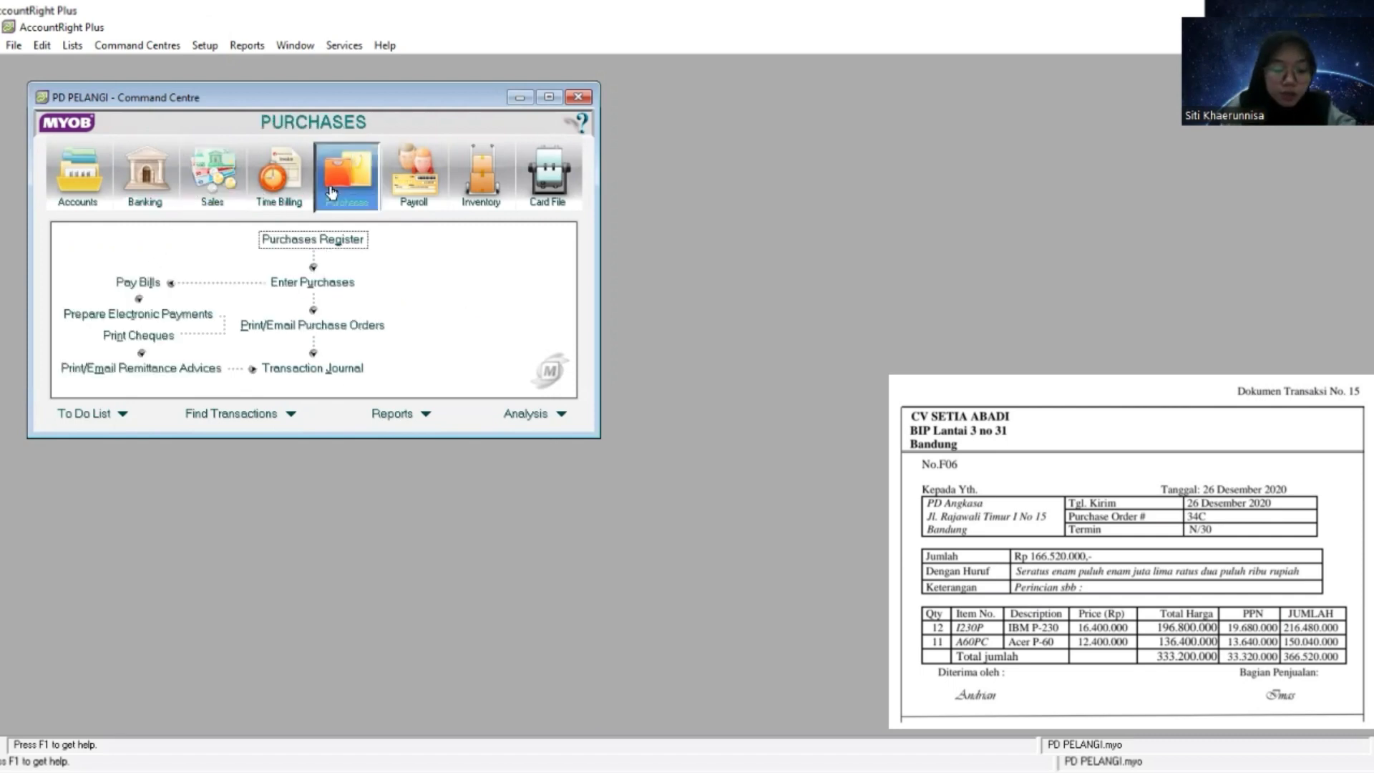
{"action": "left_click", "coordinate": [334, 284]}
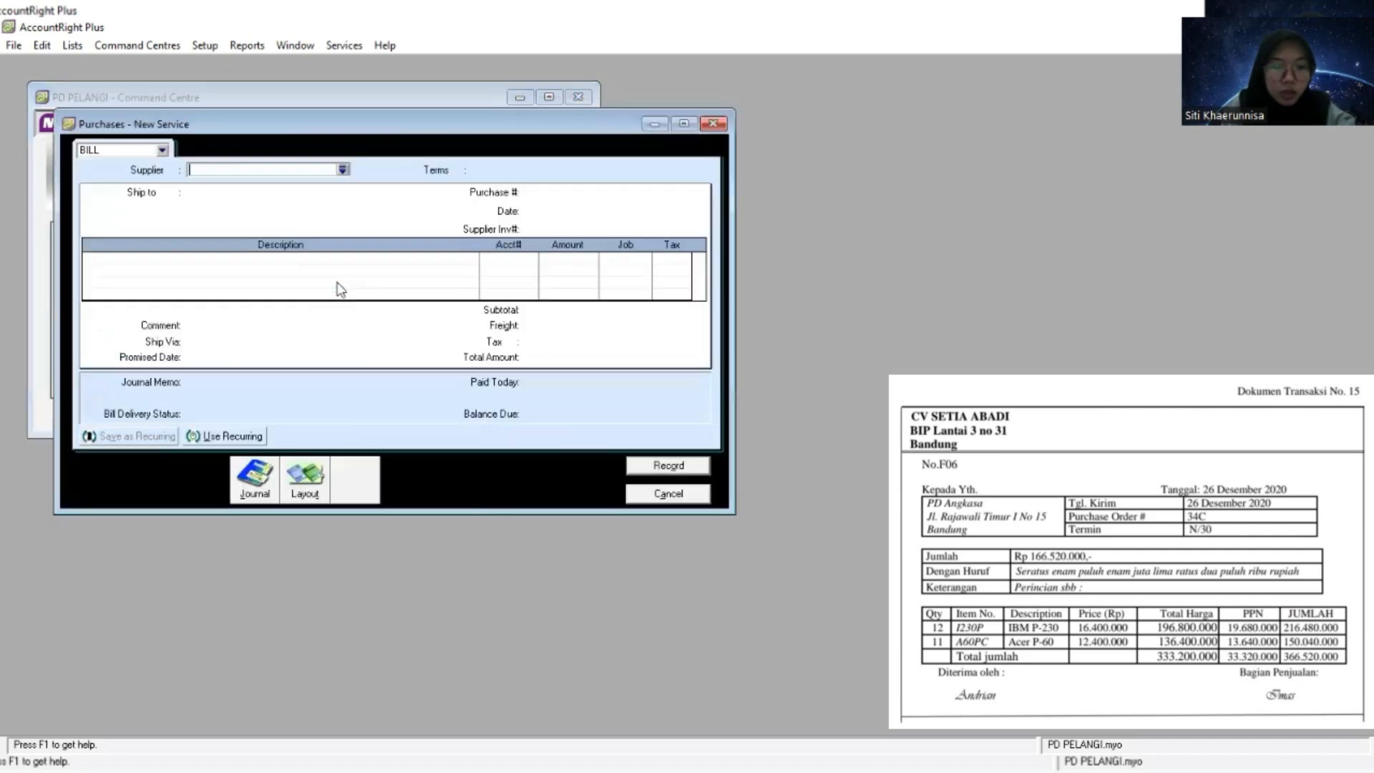
{"action": "left_click", "coordinate": [302, 482]}
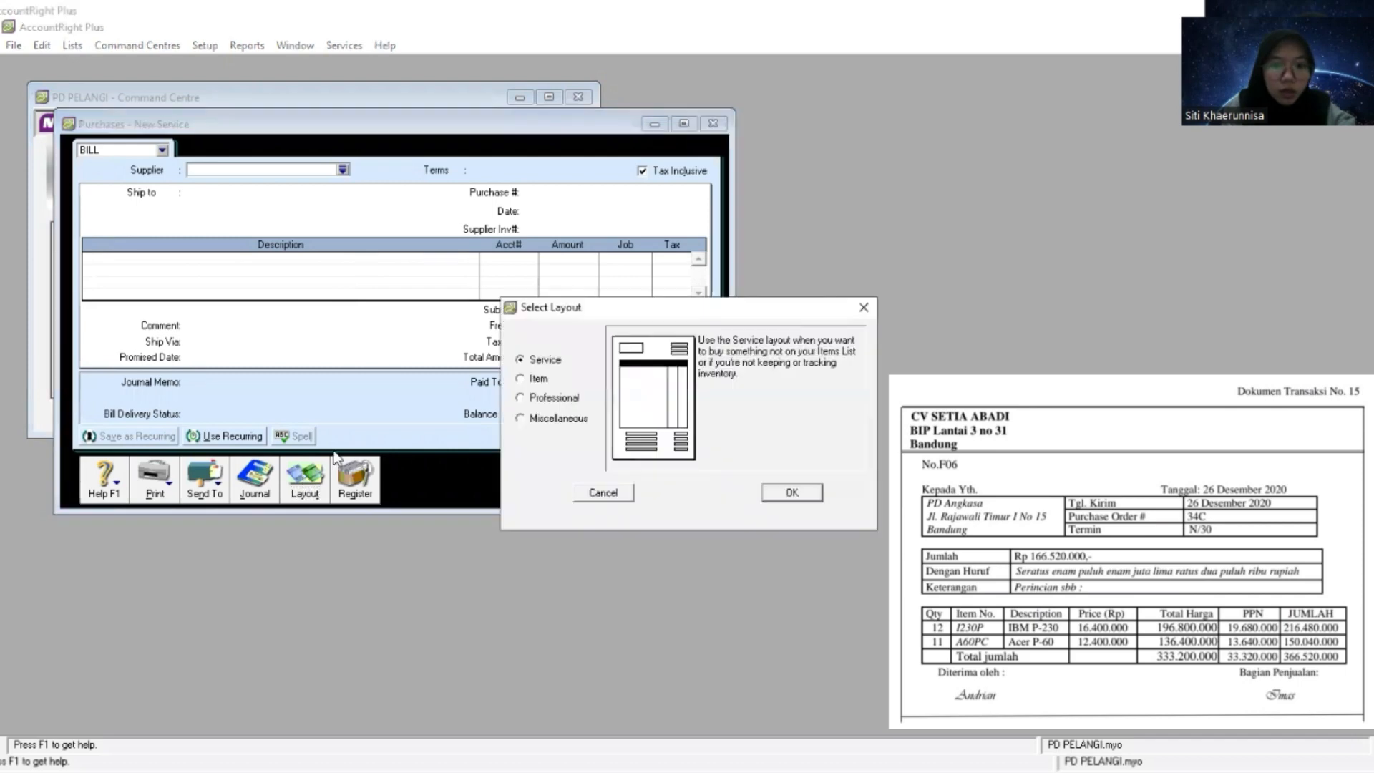
{"action": "left_click", "coordinate": [530, 382]}
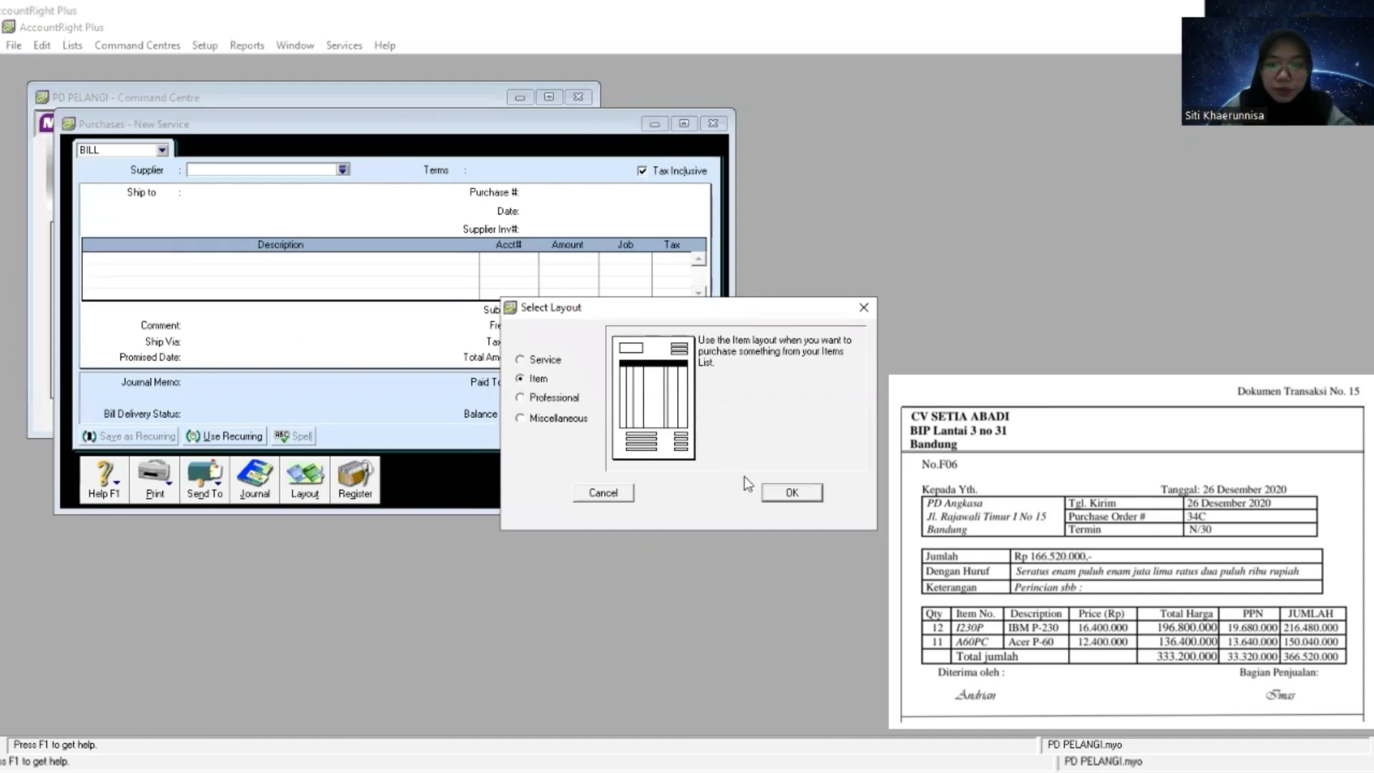
{"action": "left_click", "coordinate": [793, 493]}
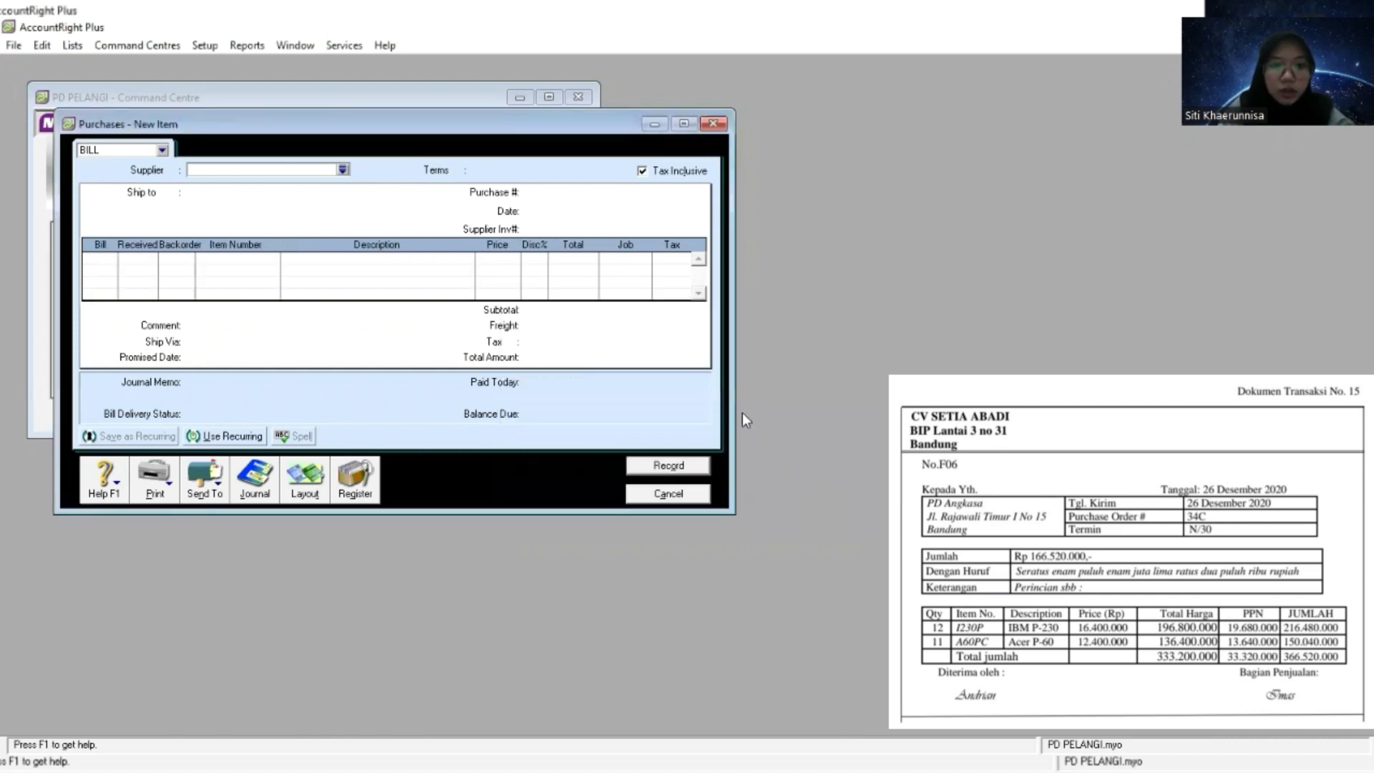
- Turn off tax-inclusive pricing on the bill and choose CV Setia Abadi as the supplier
{"action": "left_click", "coordinate": [642, 172]}
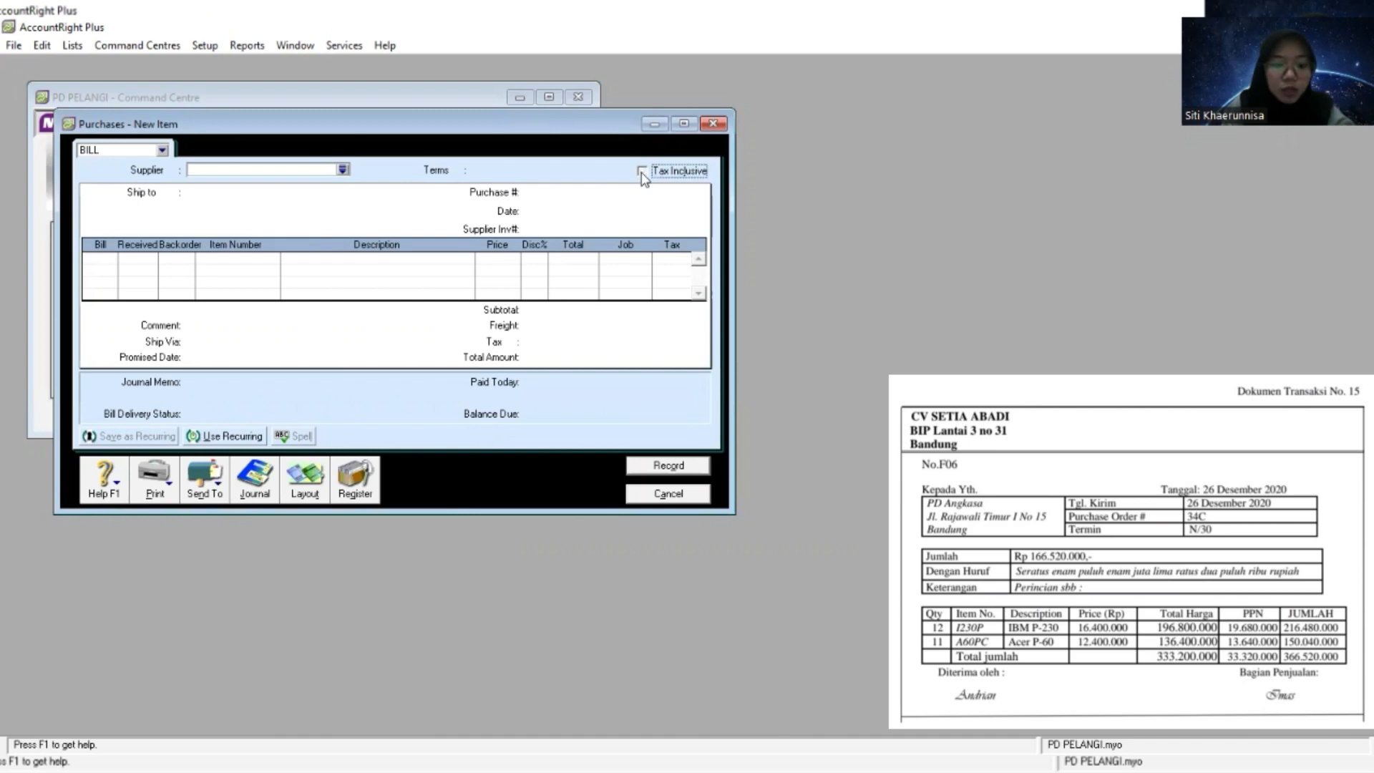
{"action": "left_click", "coordinate": [343, 170]}
{"action": "double_click", "coordinate": [528, 302]}
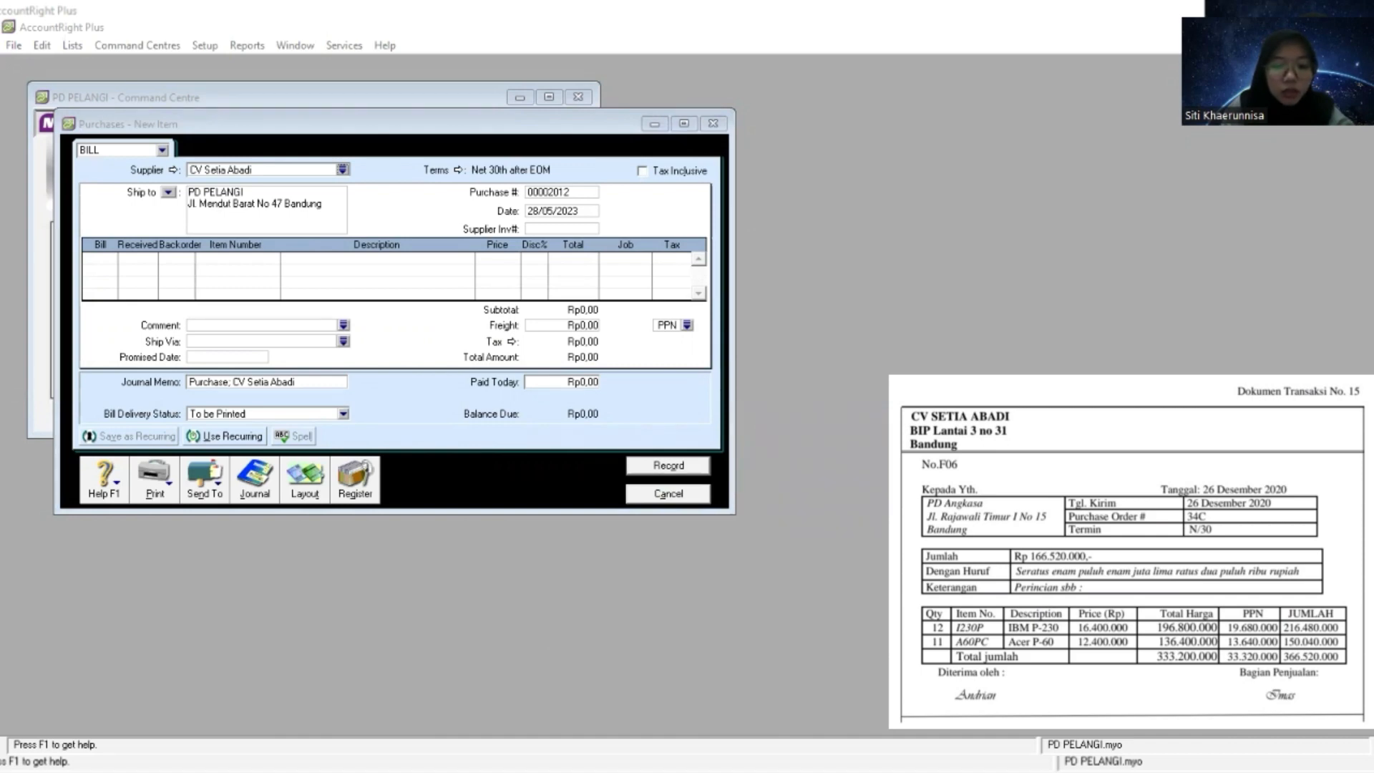
{"action": "left_click", "coordinate": [164, 173]}
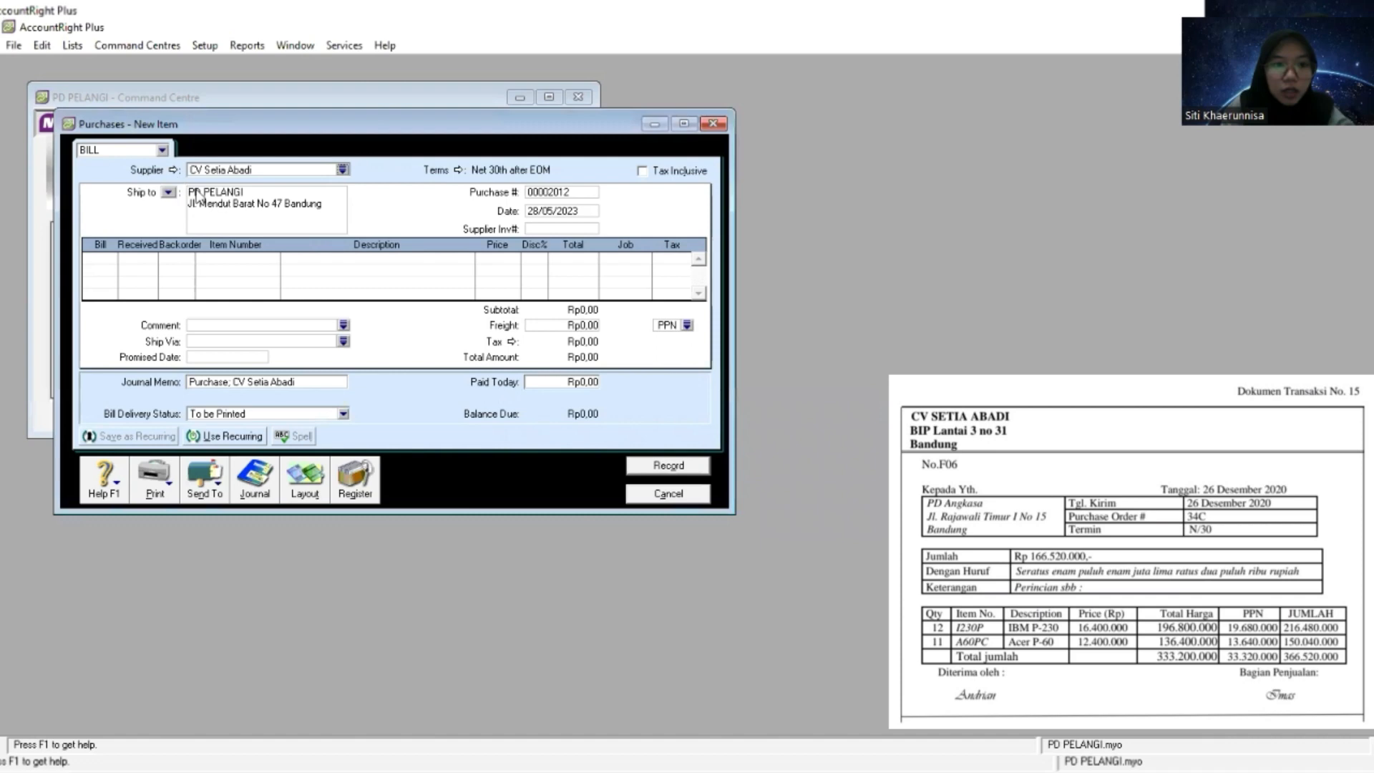
- Set the bill's credit terms to In a Given # of Days with 30 balance due days
{"action": "left_click", "coordinate": [458, 171]}
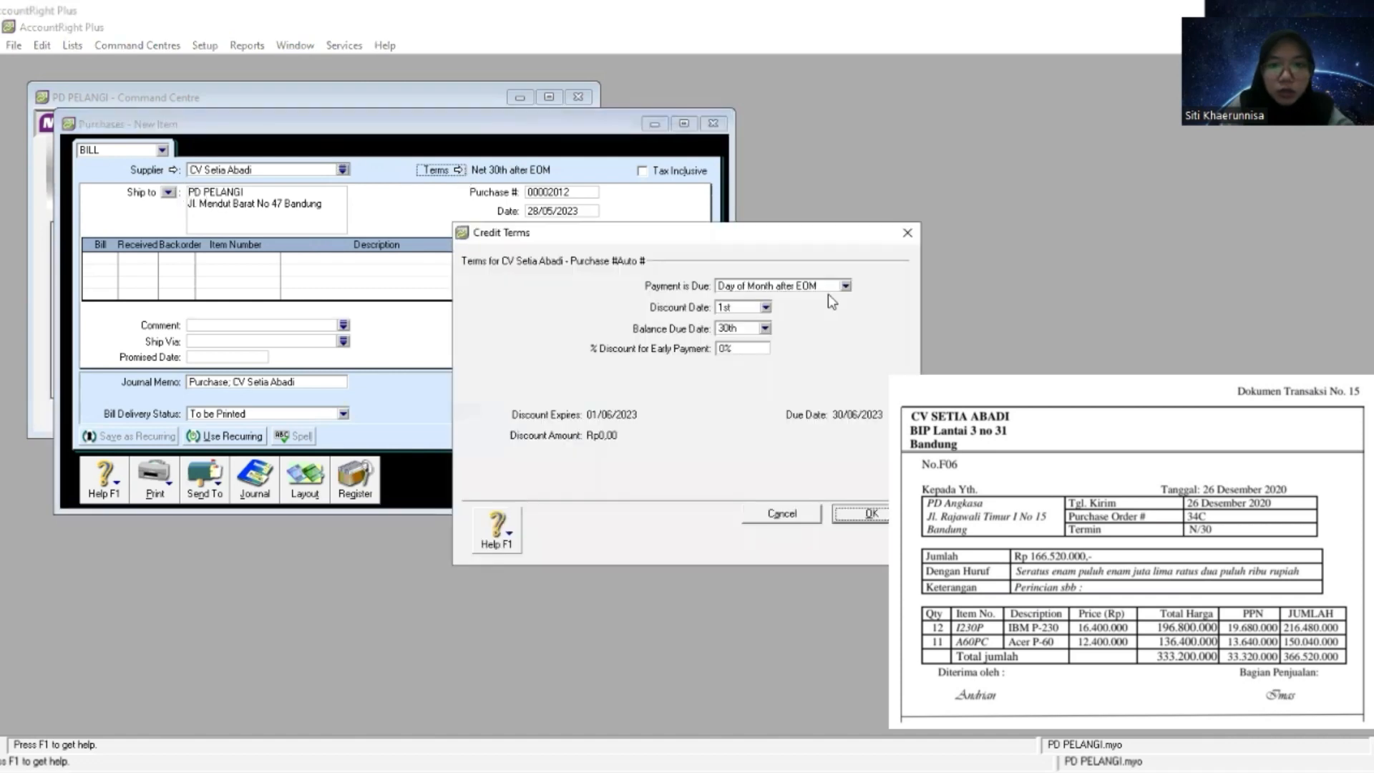
{"action": "left_click", "coordinate": [844, 286]}
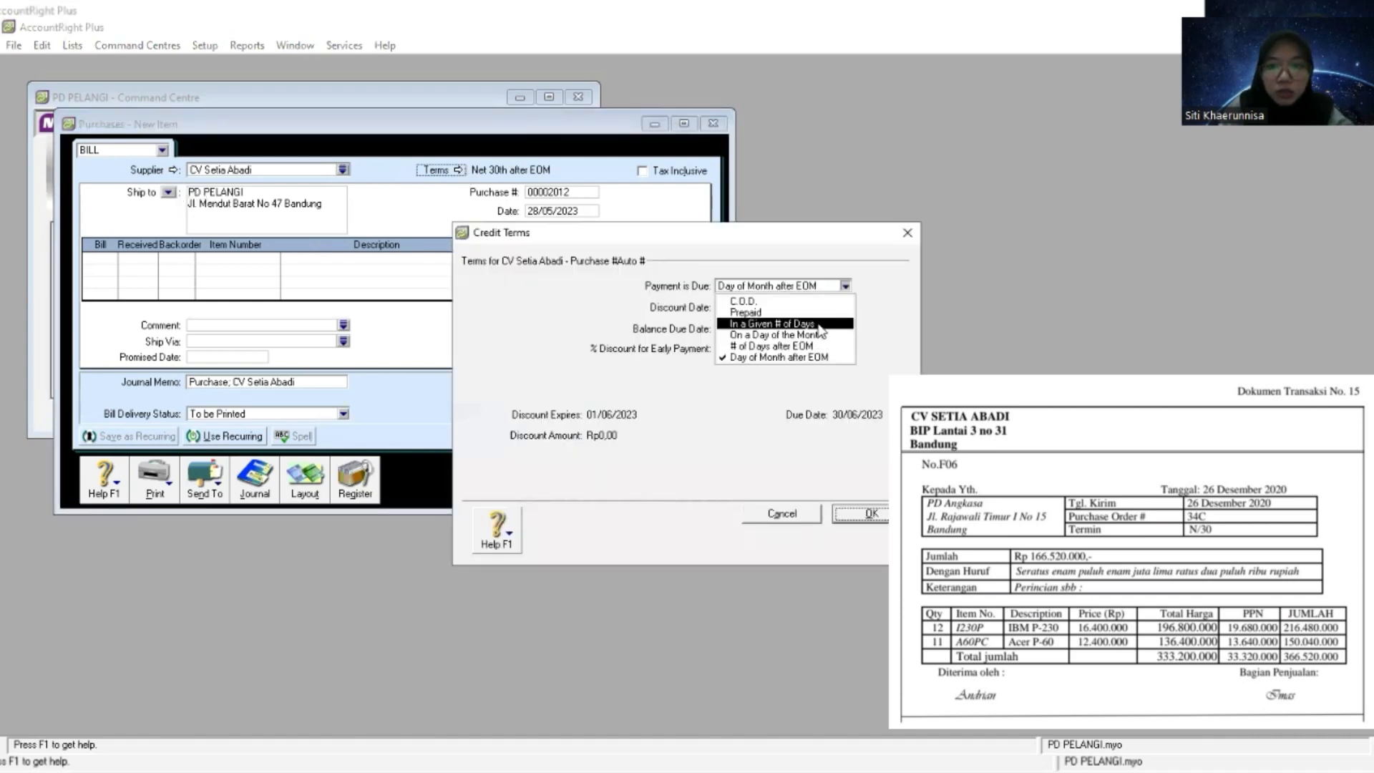
{"action": "left_click", "coordinate": [818, 326]}
{"action": "left_click", "coordinate": [730, 329]}
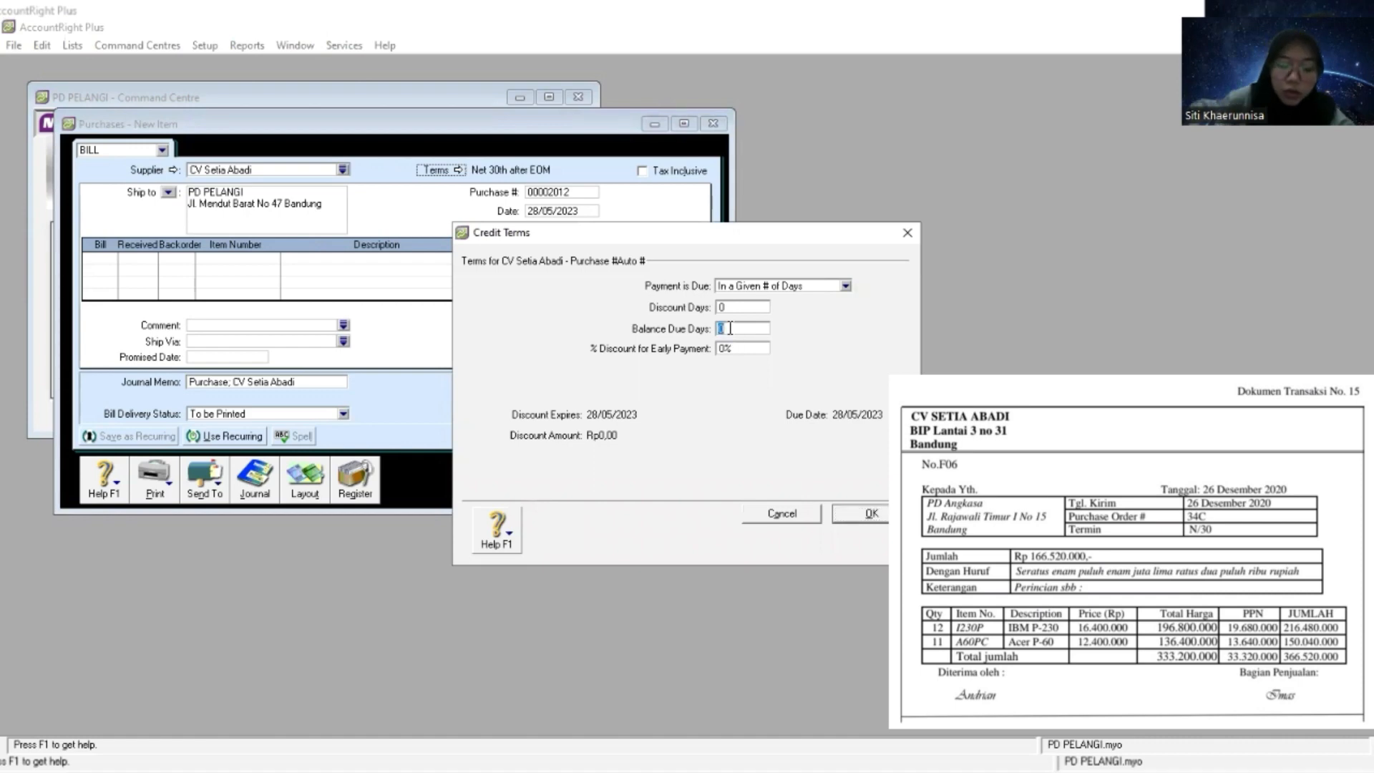
{"action": "type", "text": "30"}
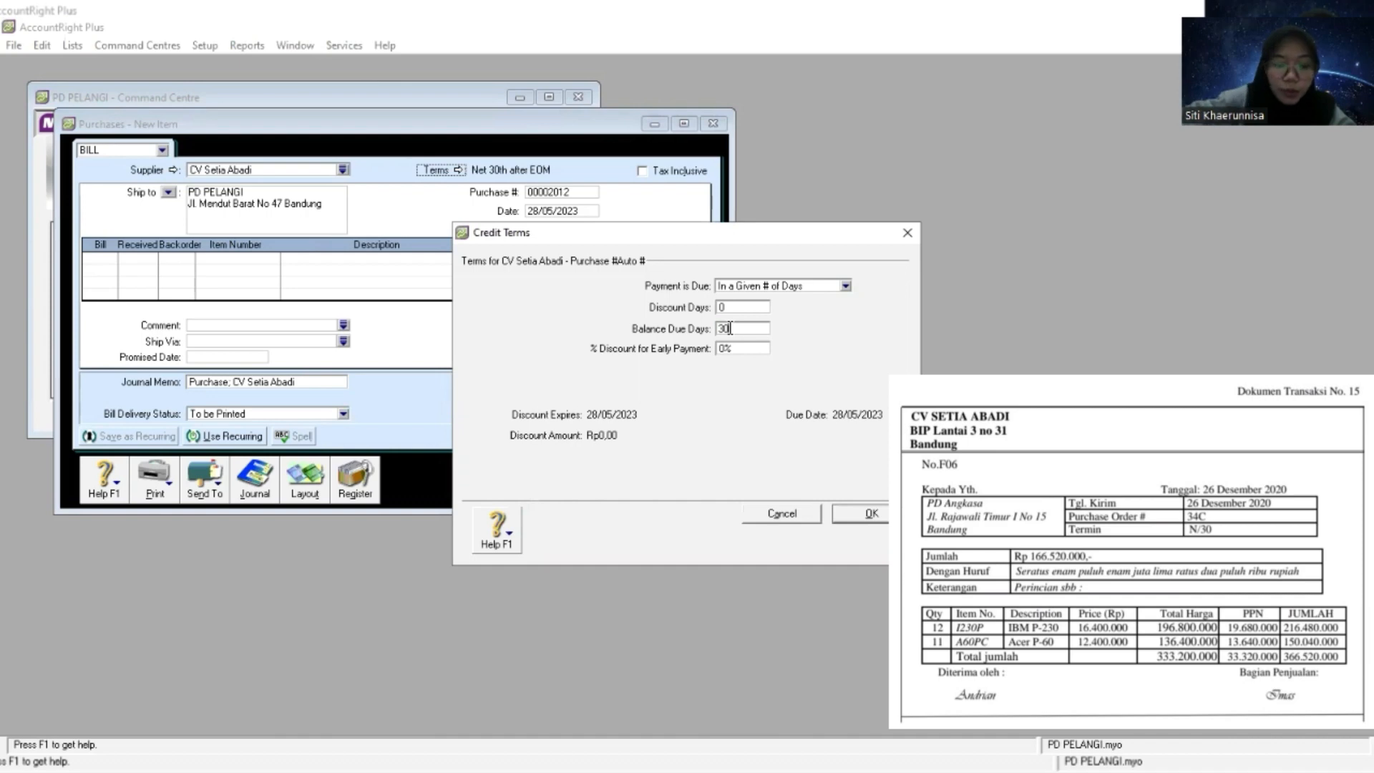
{"action": "left_click", "coordinate": [879, 515]}
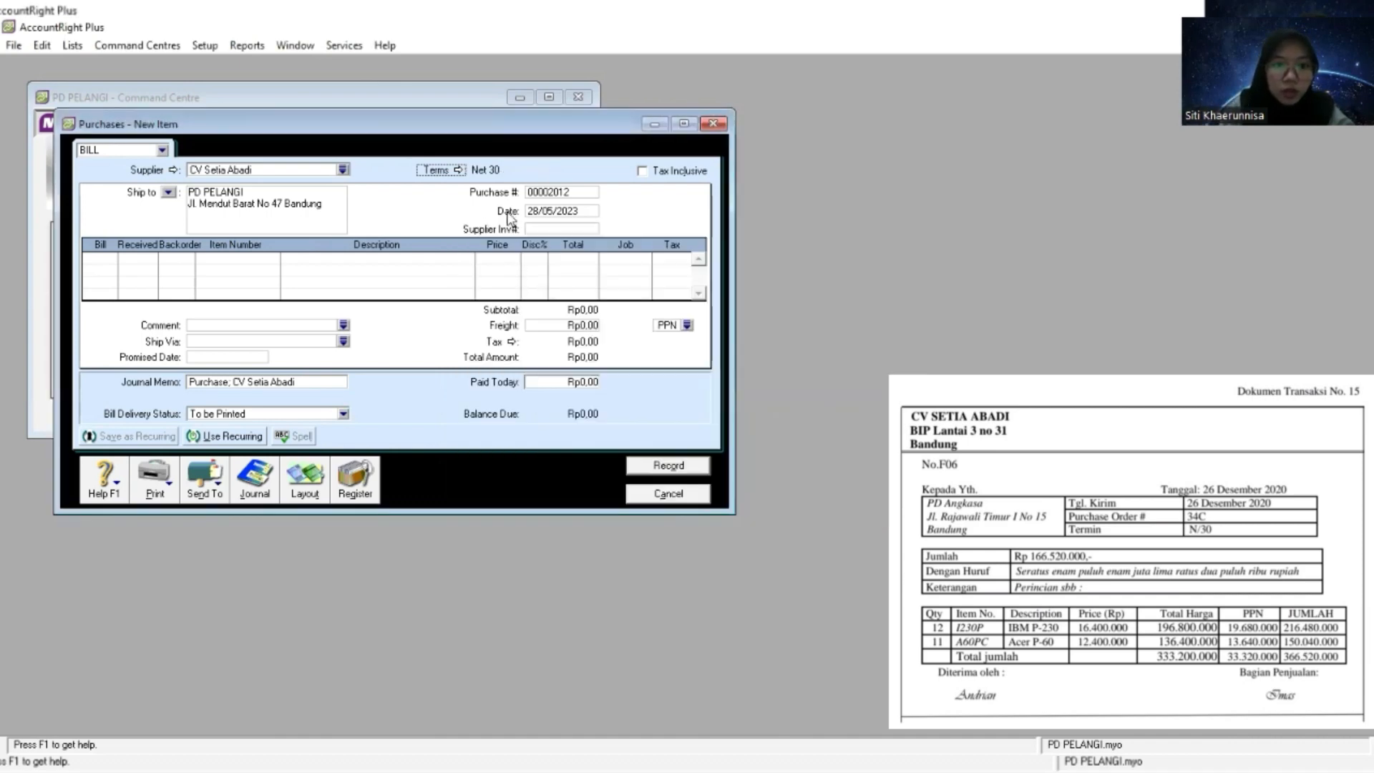
- Set the bill's purchase number to F06 from the source document
{"action": "left_click", "coordinate": [561, 198]}
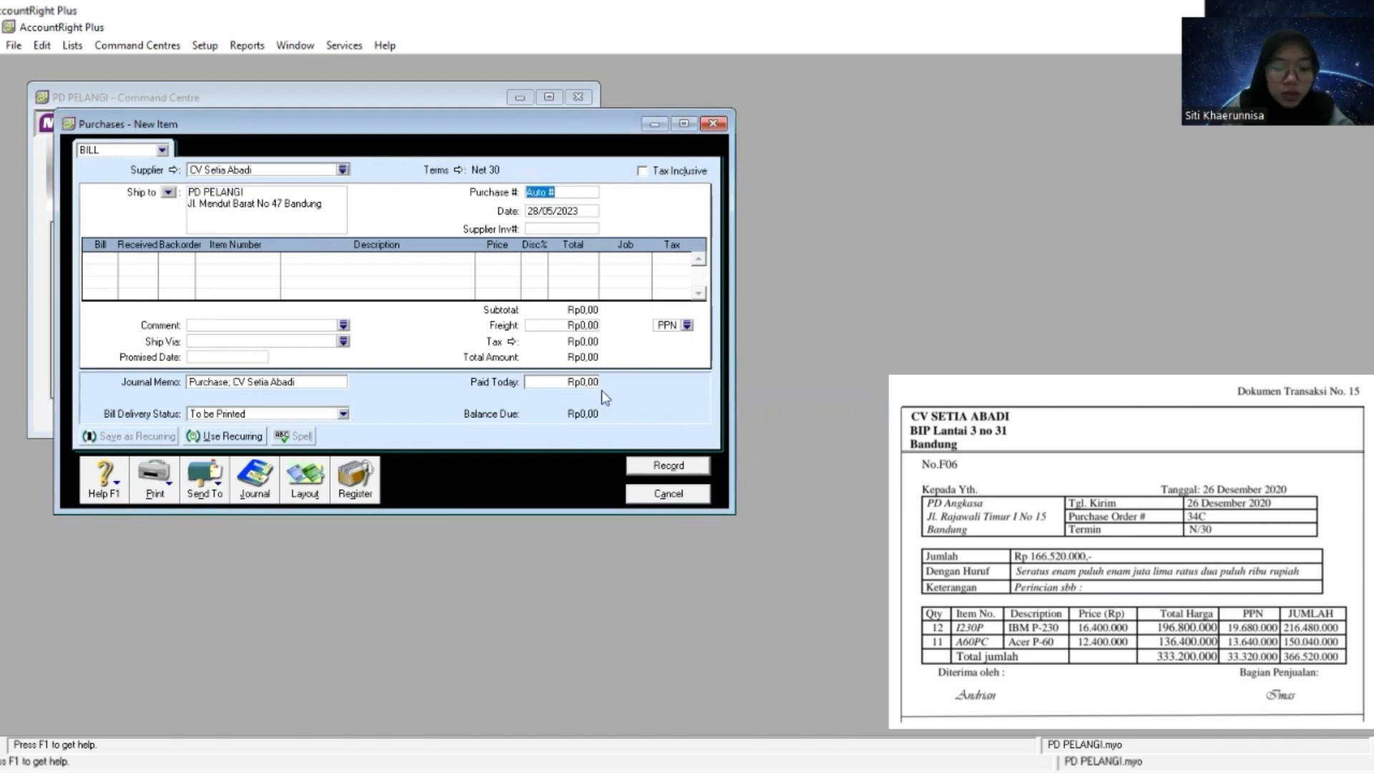
{"action": "key", "text": "alt+Tab"}
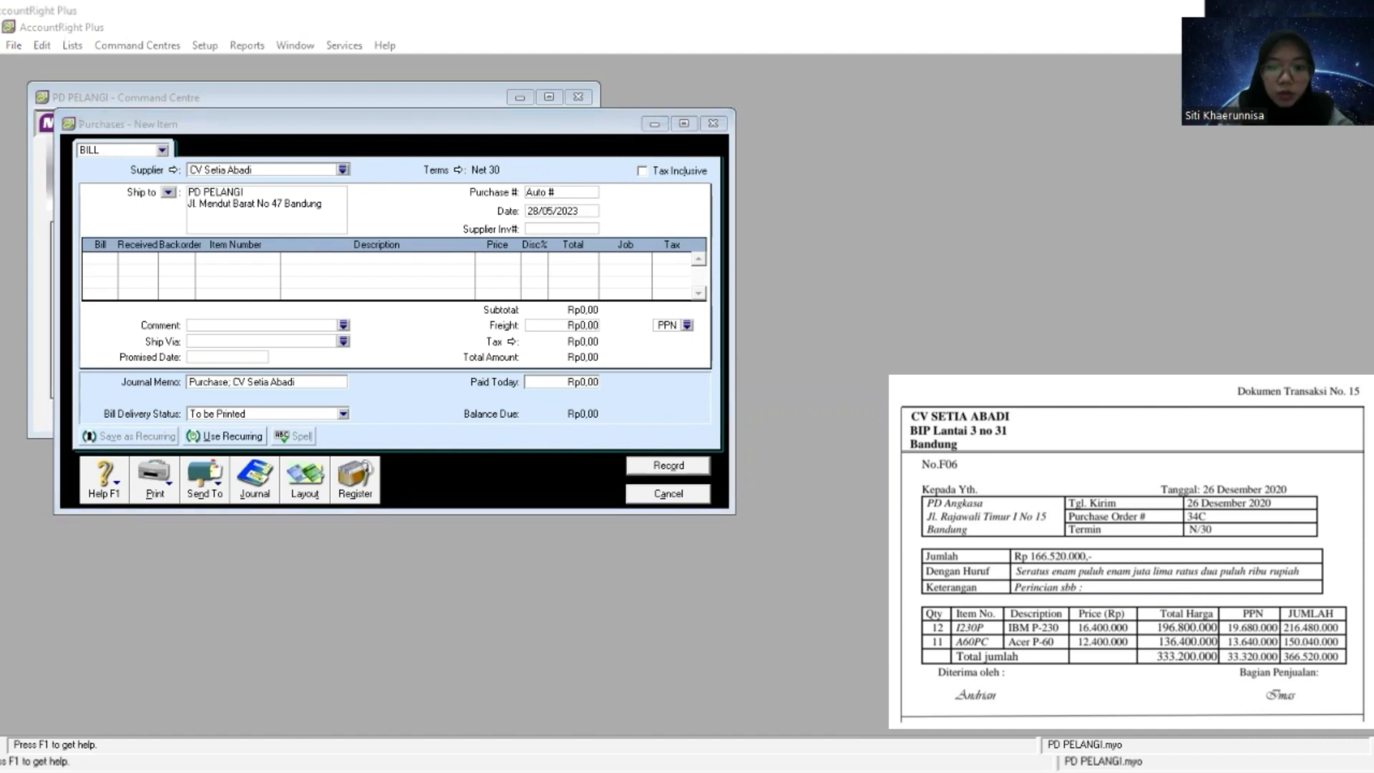
{"action": "key", "text": "alt+Tab"}
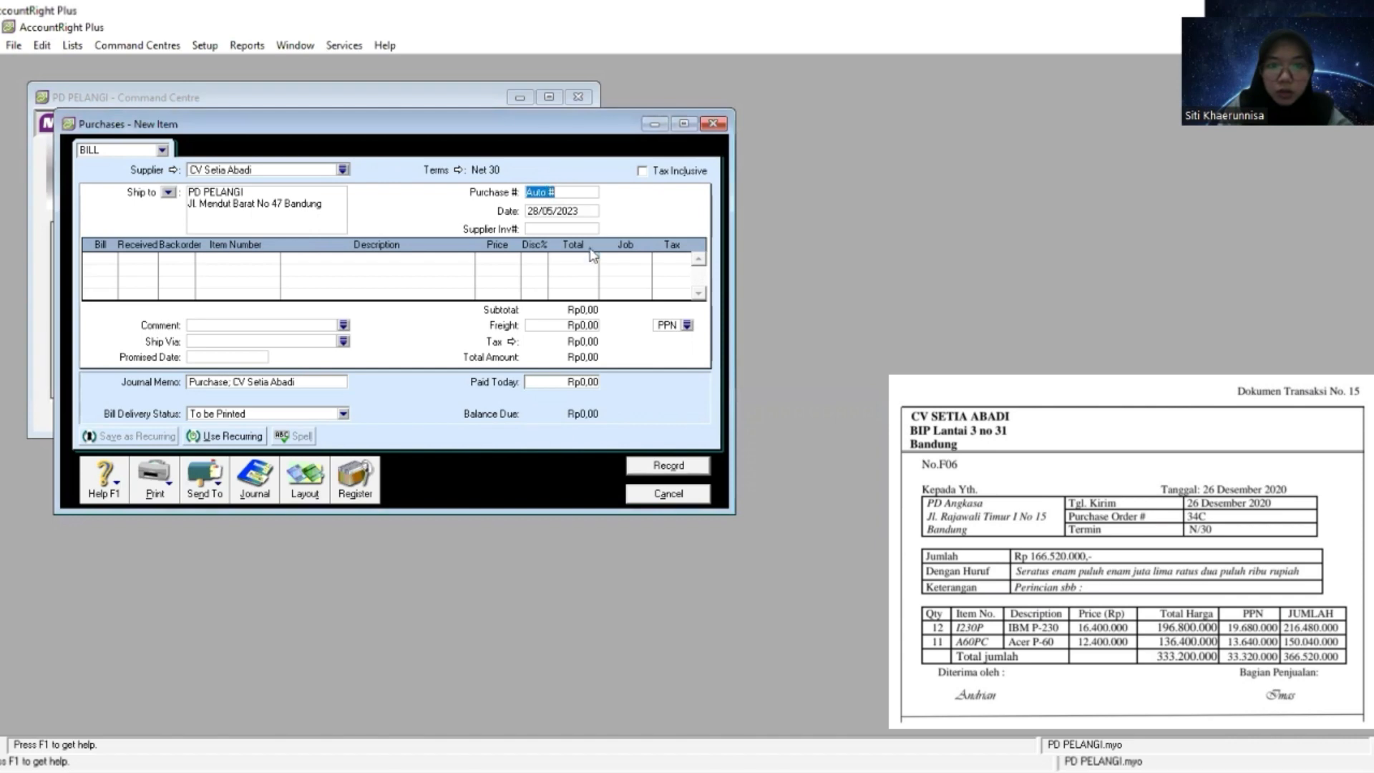
{"action": "right_click", "coordinate": [547, 193]}
{"action": "left_click", "coordinate": [586, 266]}
{"action": "key", "text": "BackSpace"}
{"action": "key", "text": "BackSpace"}
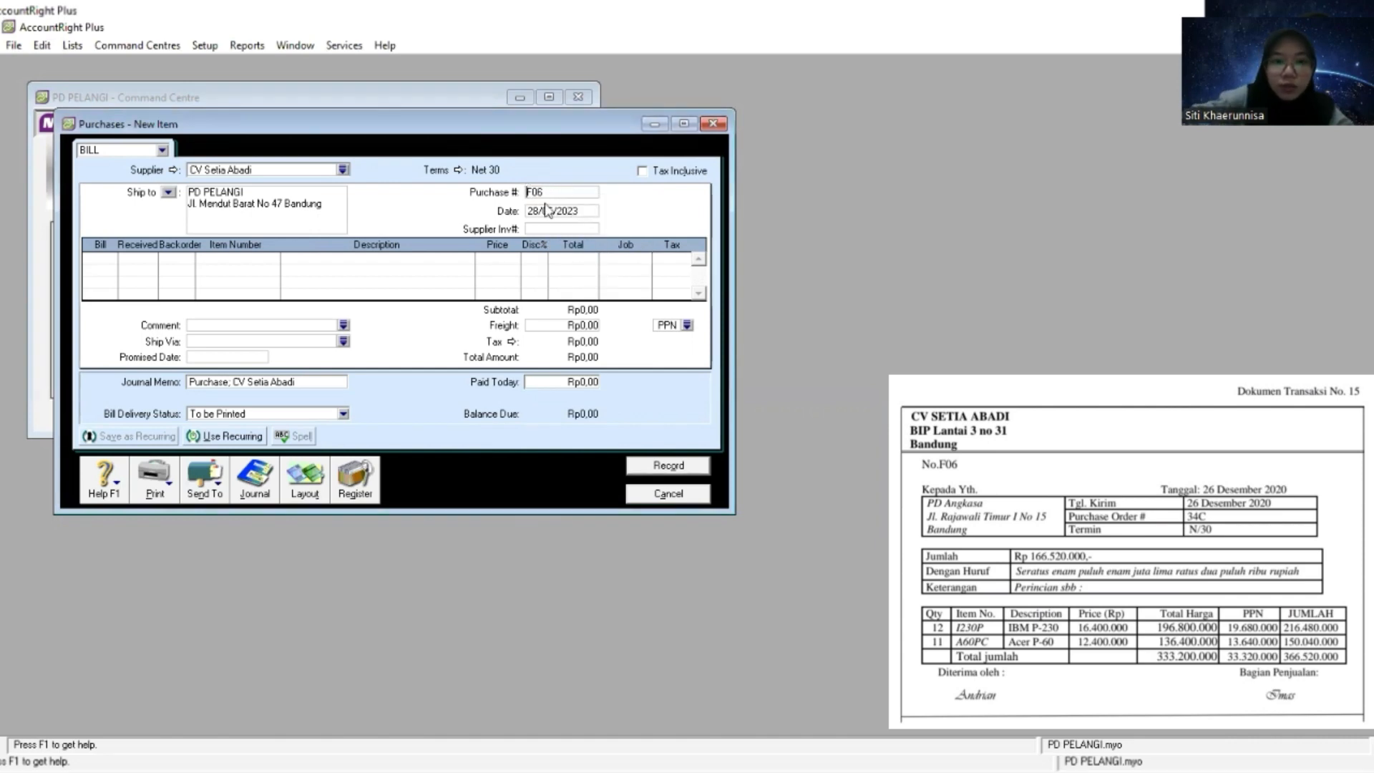
- Set the purchase bill's date to 26/12/2020
{"action": "left_click", "coordinate": [548, 209]}
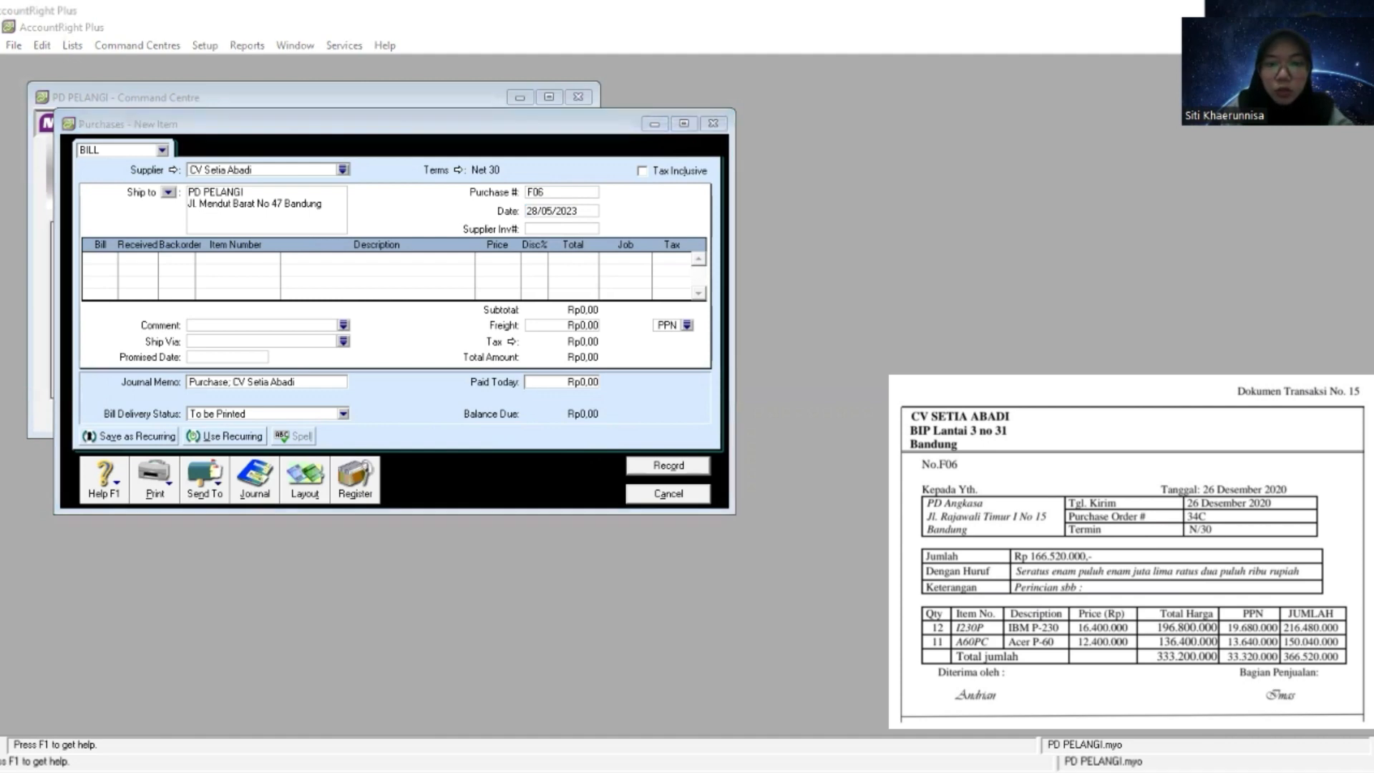
{"action": "key", "text": "alt+Tab"}
{"action": "type", "text": "26"}
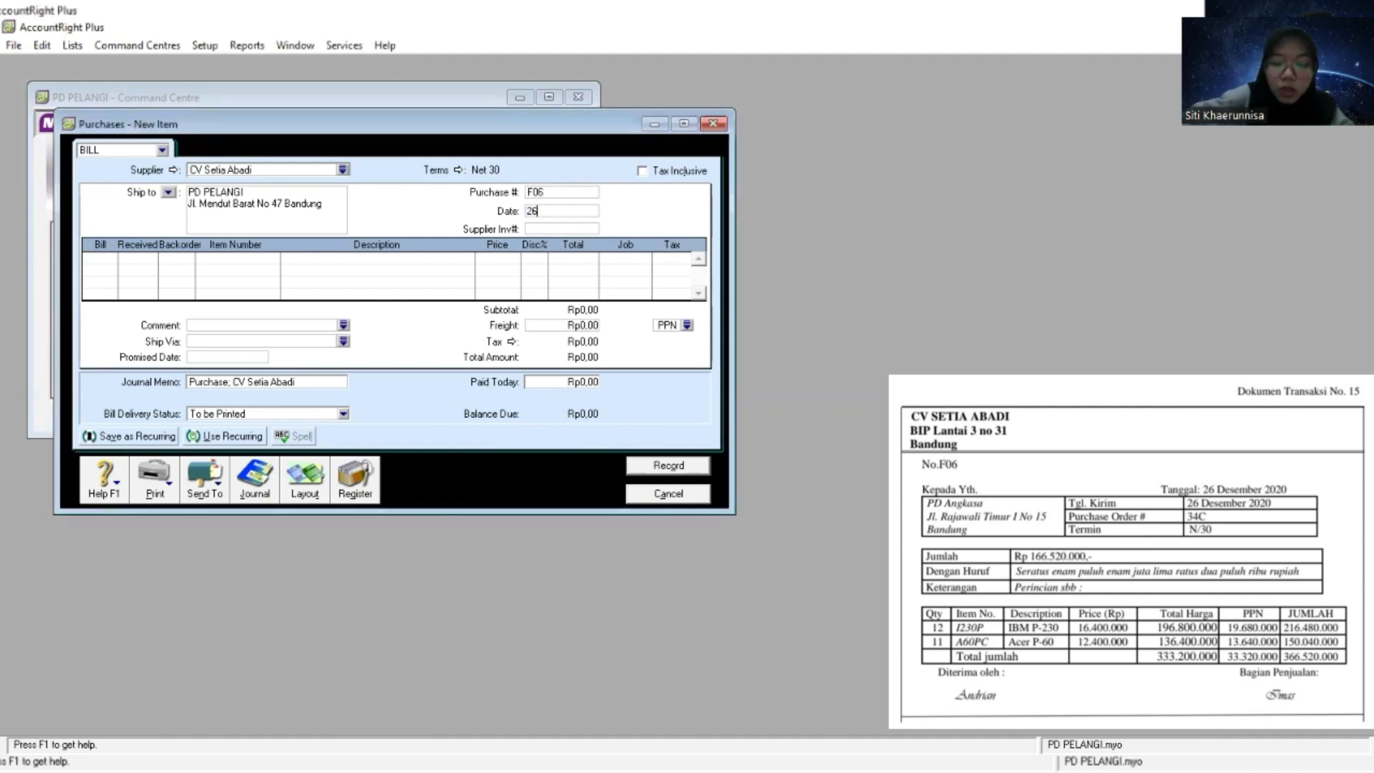
{"action": "type", "text": "/12/"}
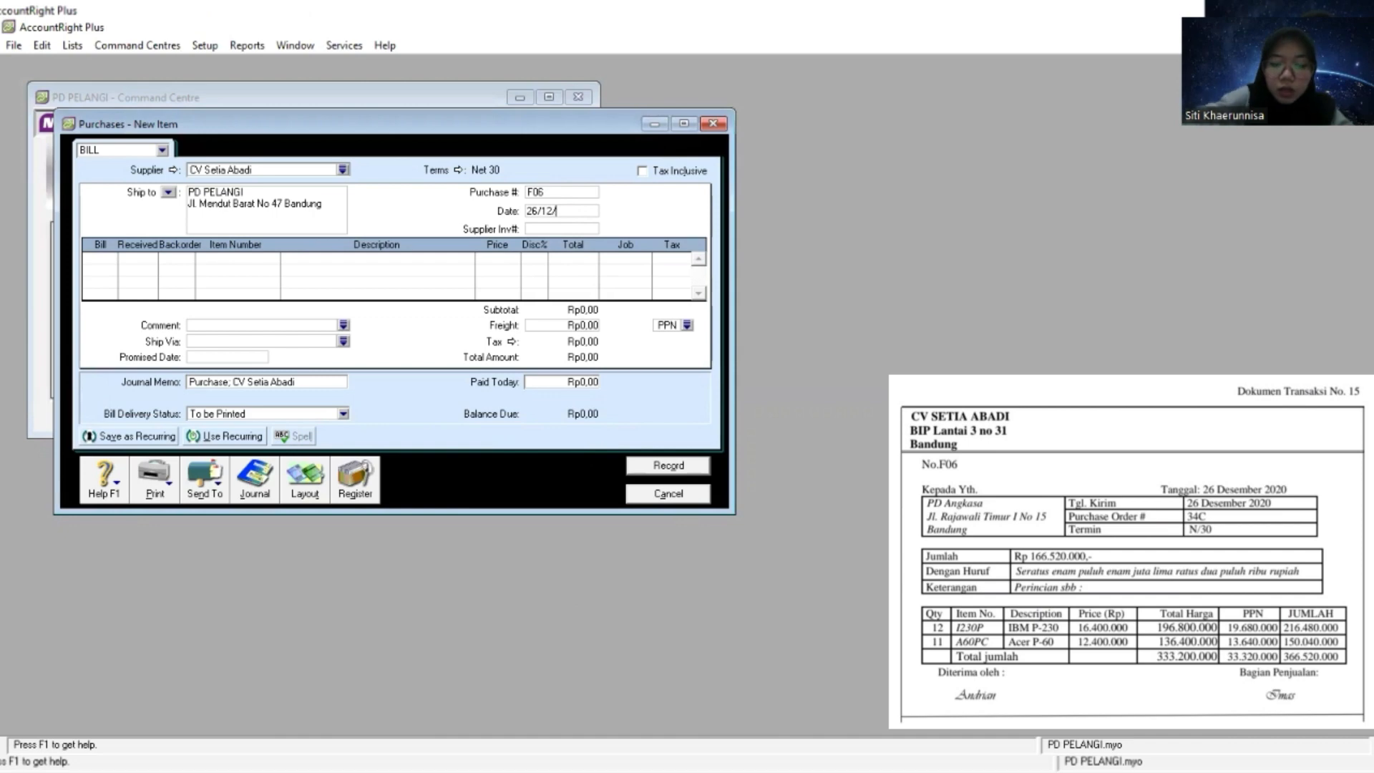
{"action": "type", "text": "2020"}
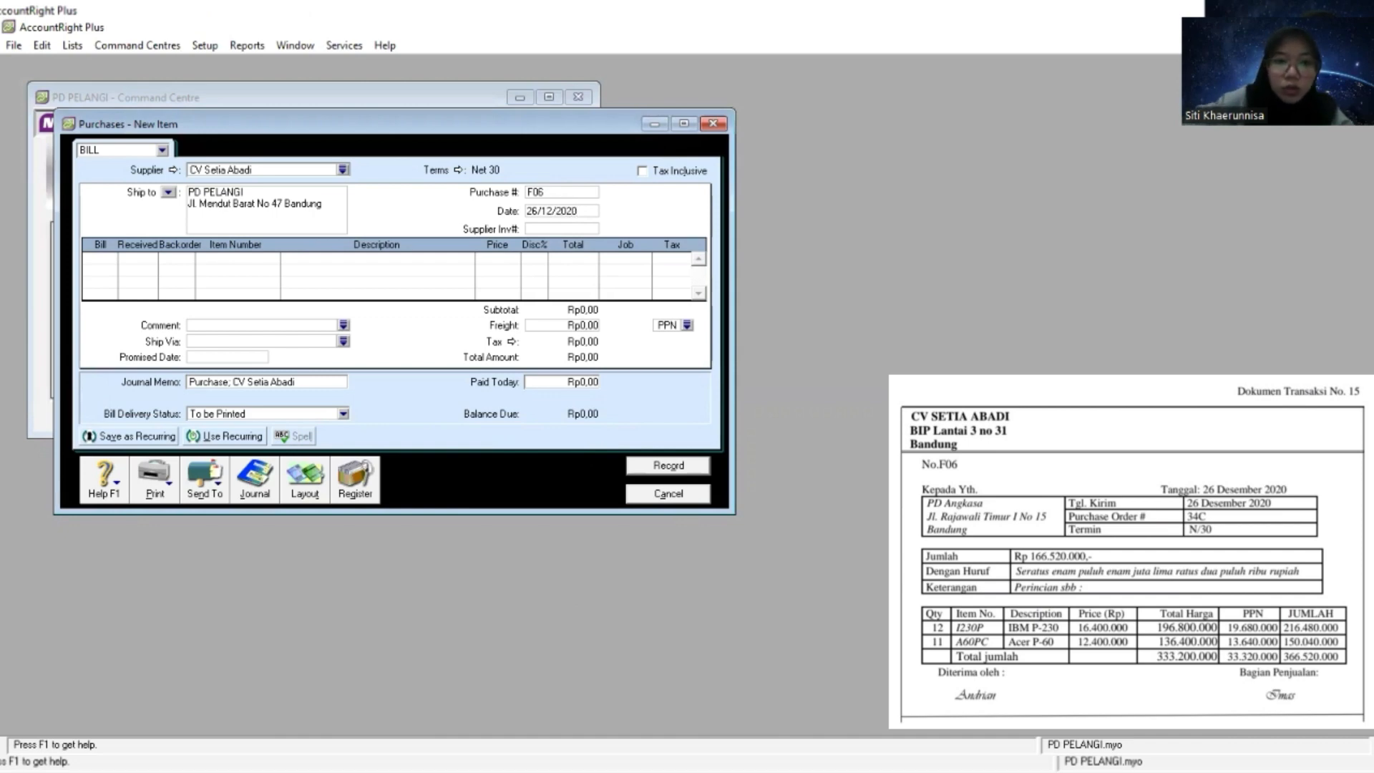
{"action": "key", "text": "Tab"}
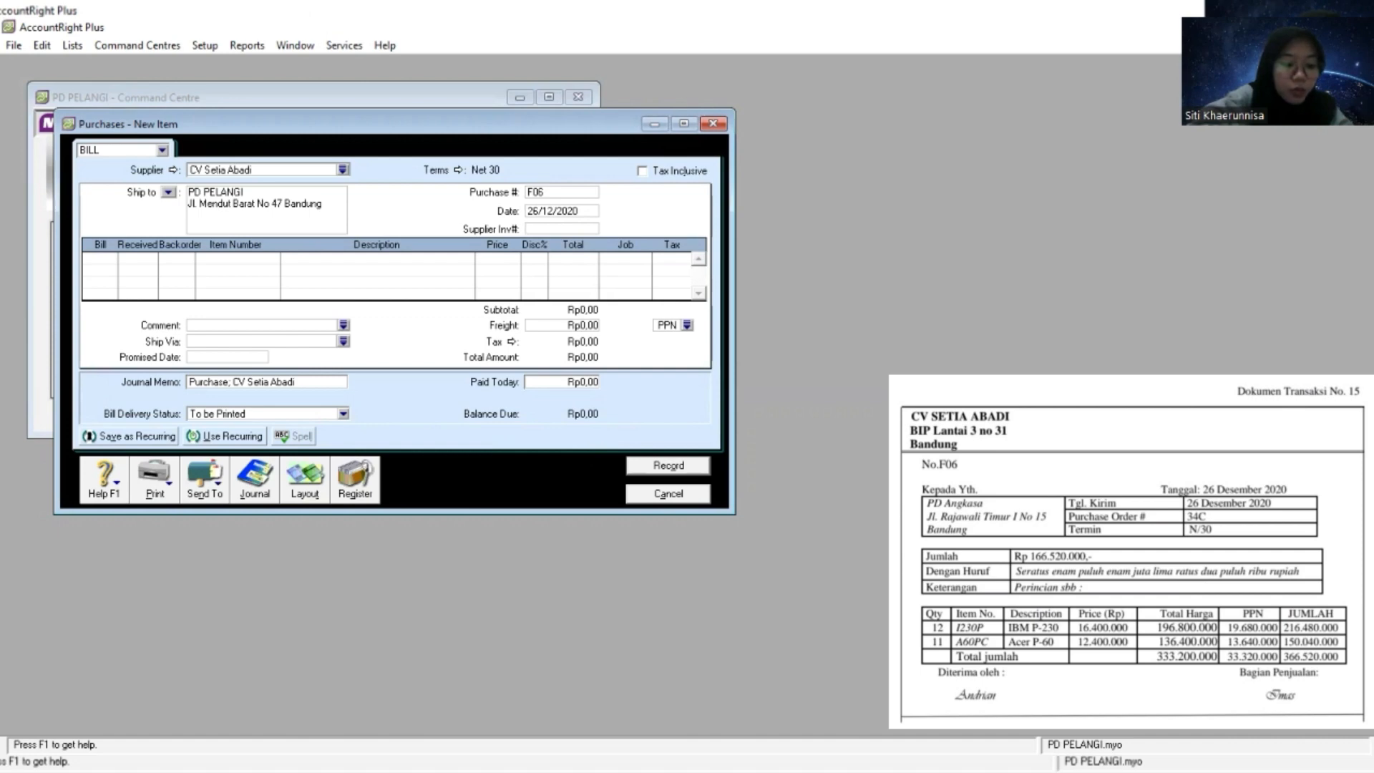
- Enter a billed quantity of 12 on the first purchase line and advance to its item number
{"action": "key", "text": "Tab"}
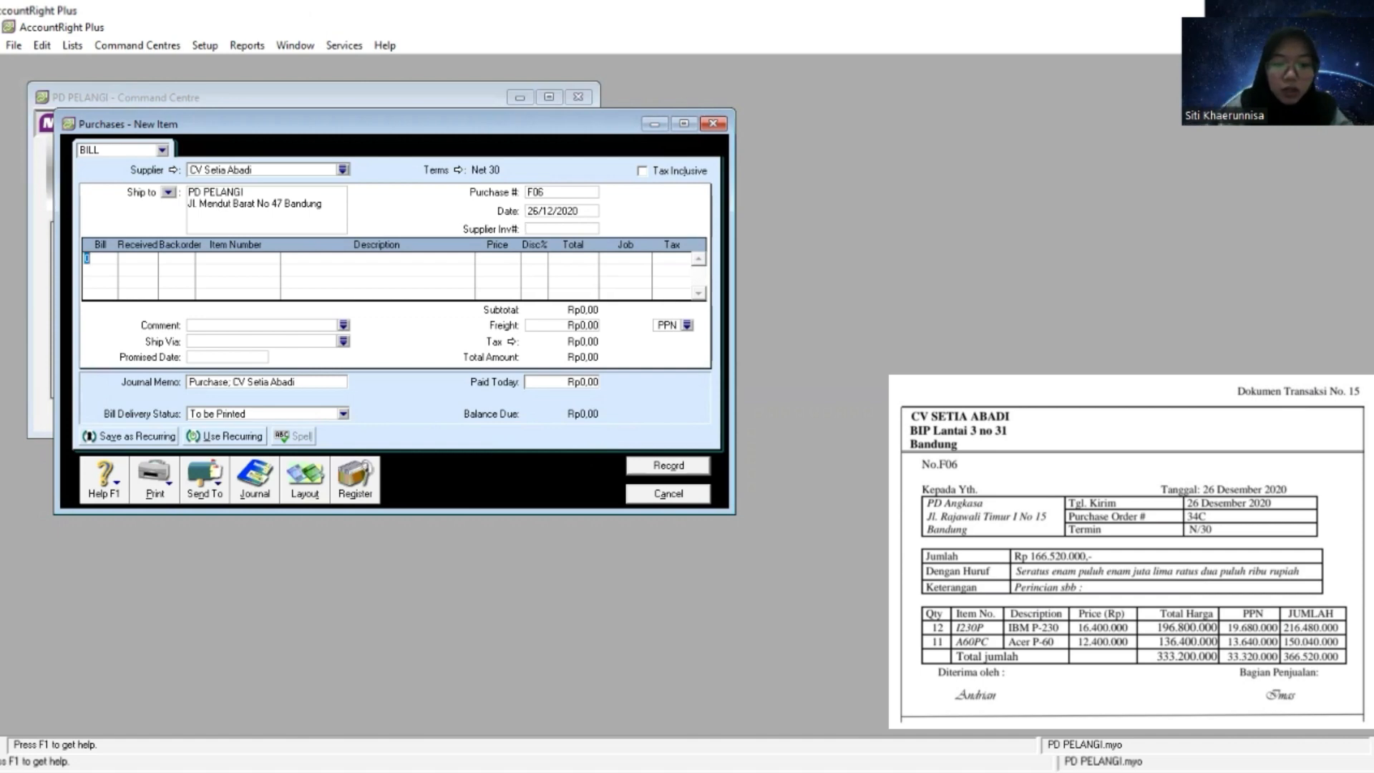
{"action": "key", "text": "alt+Tab"}
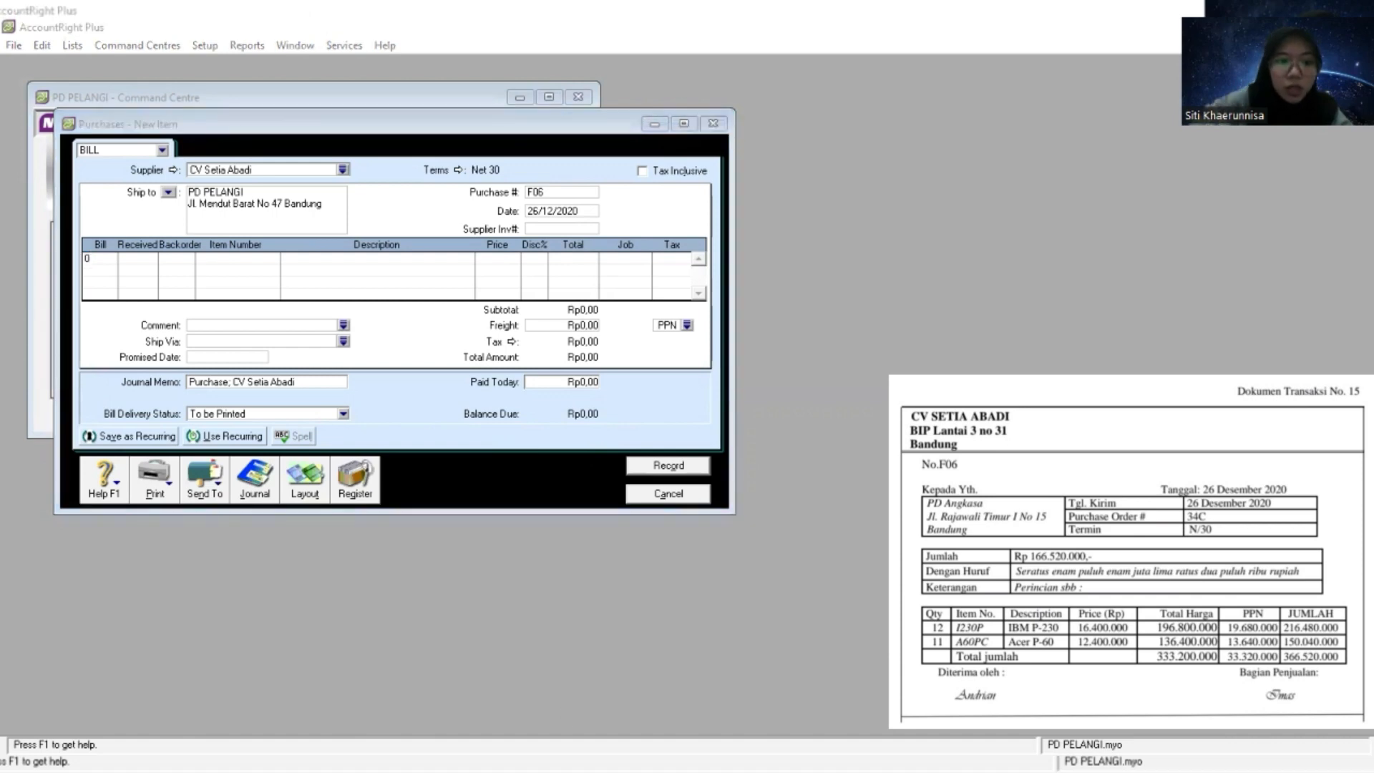
{"action": "key", "text": "alt+Tab"}
{"action": "type", "text": "12"}
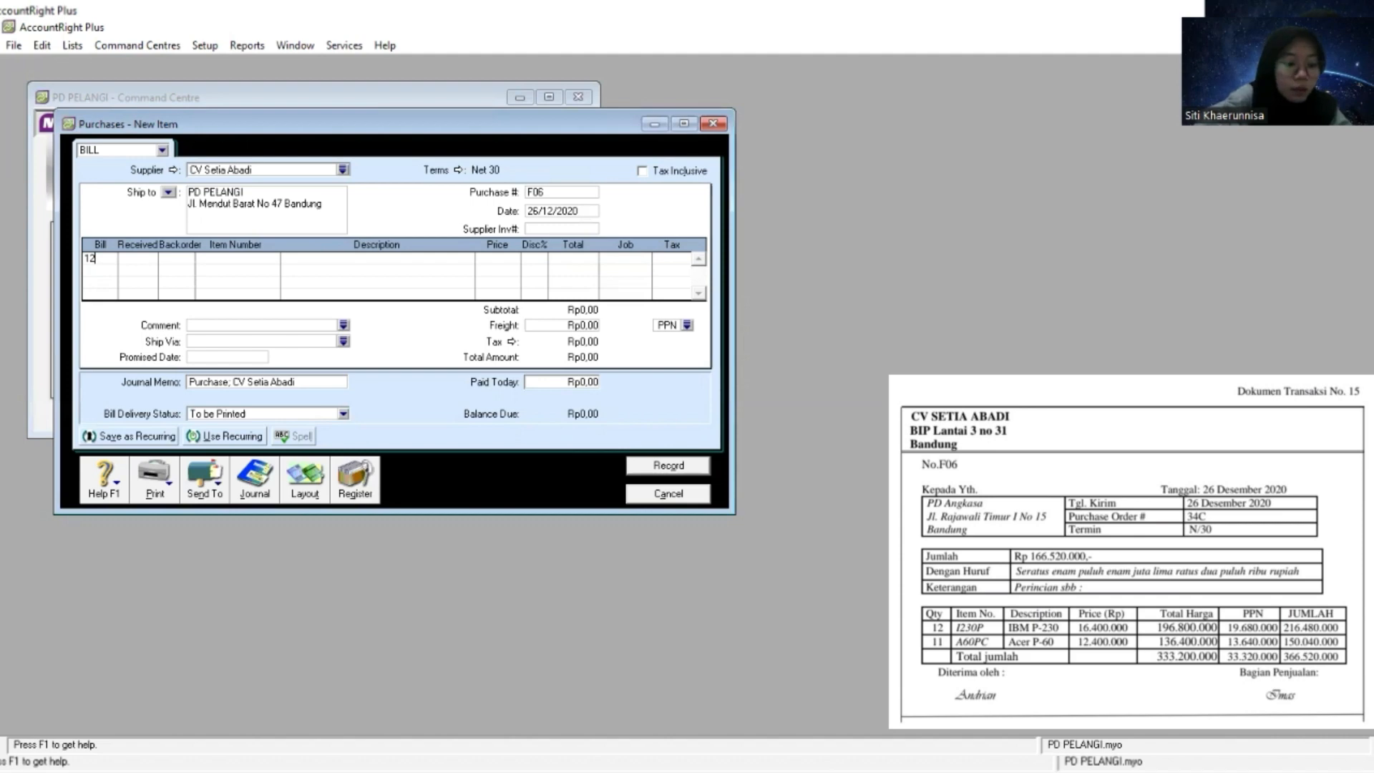
{"action": "key", "text": "Tab"}
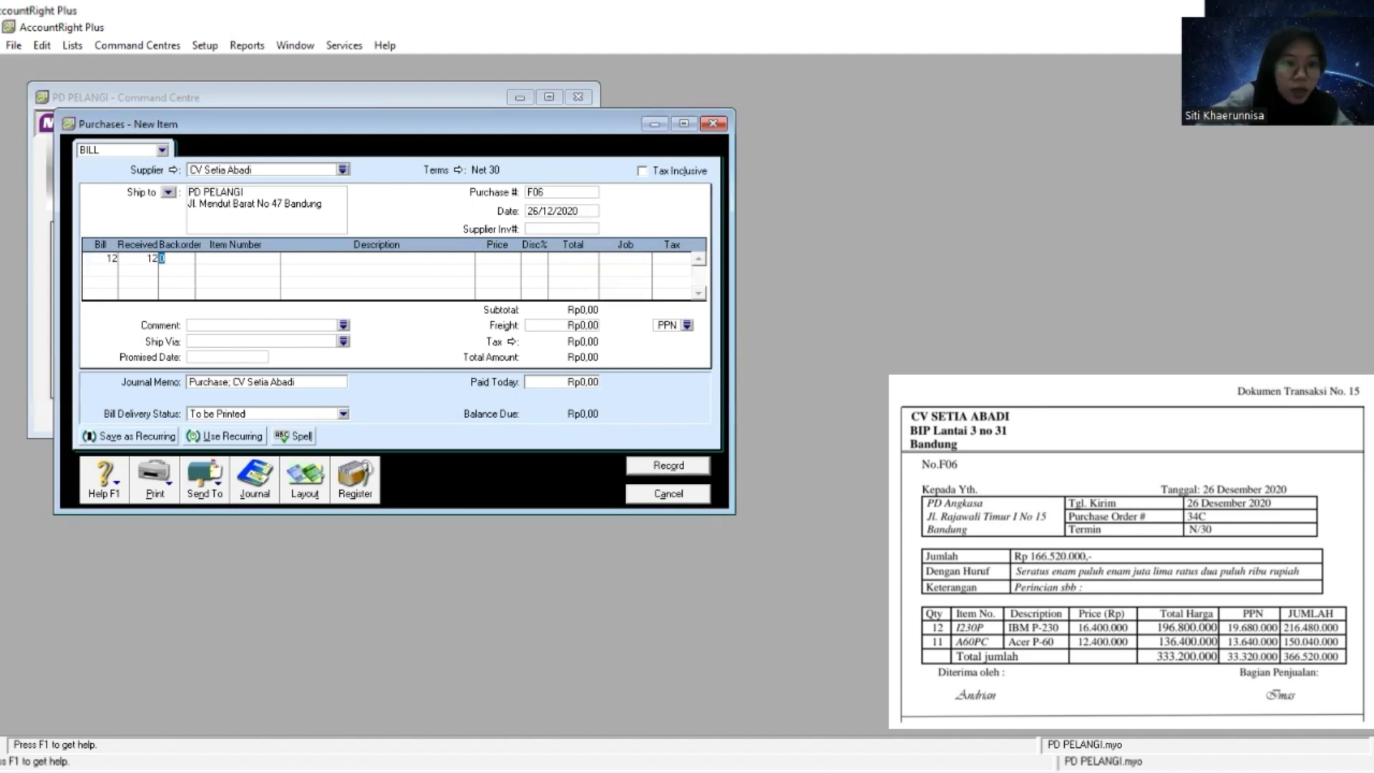
{"action": "key", "text": "Tab"}
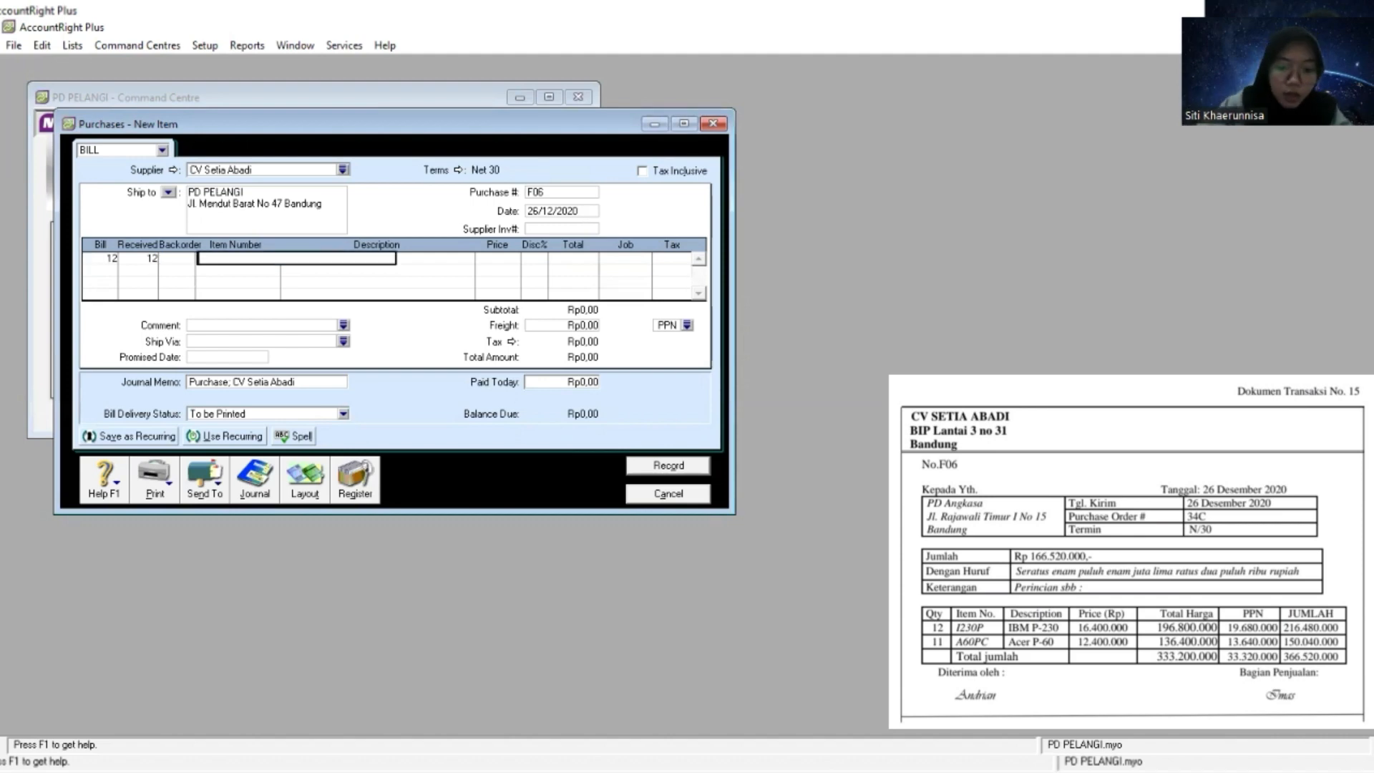
{"action": "key", "text": "Tab"}
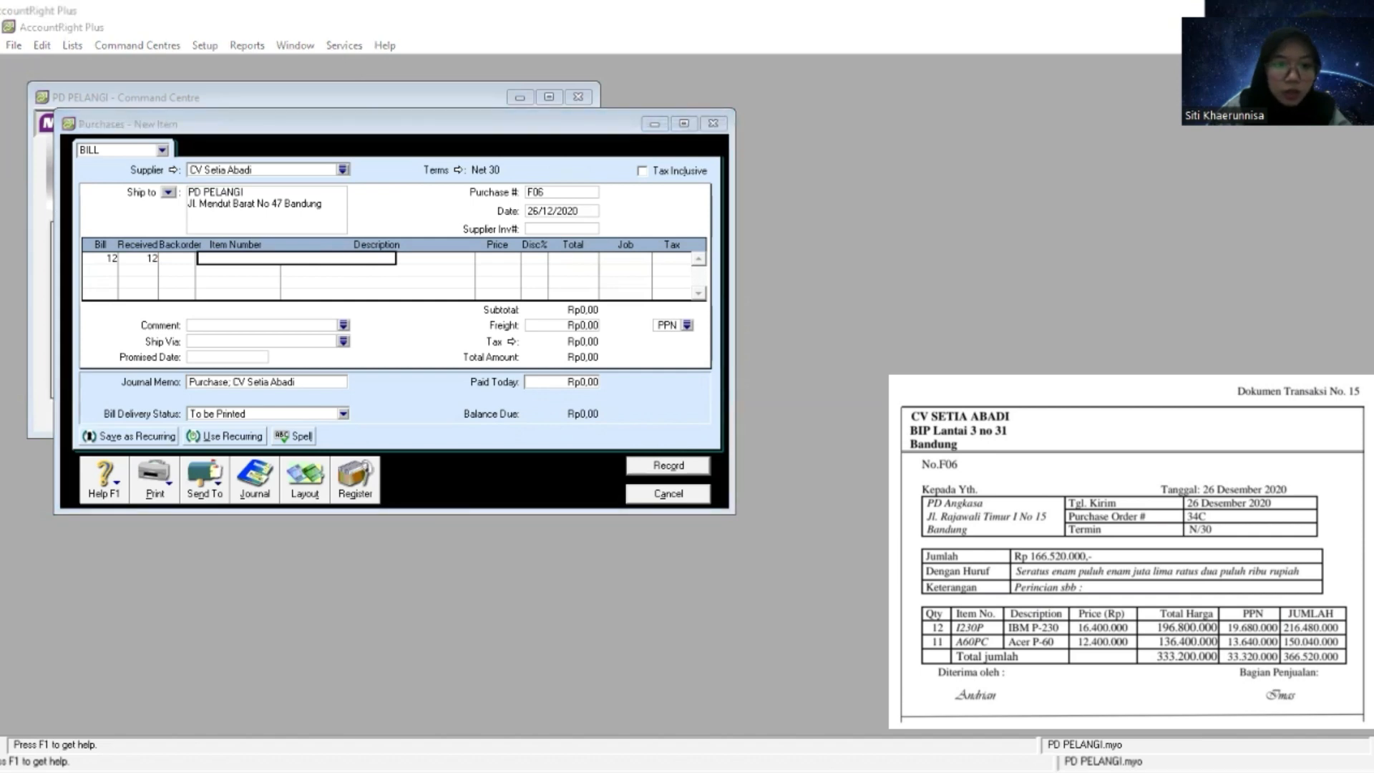
- Paste item number I230P into the first purchase line and accept the item
{"action": "left_click", "coordinate": [261, 257]}
{"action": "right_click", "coordinate": [261, 257]}
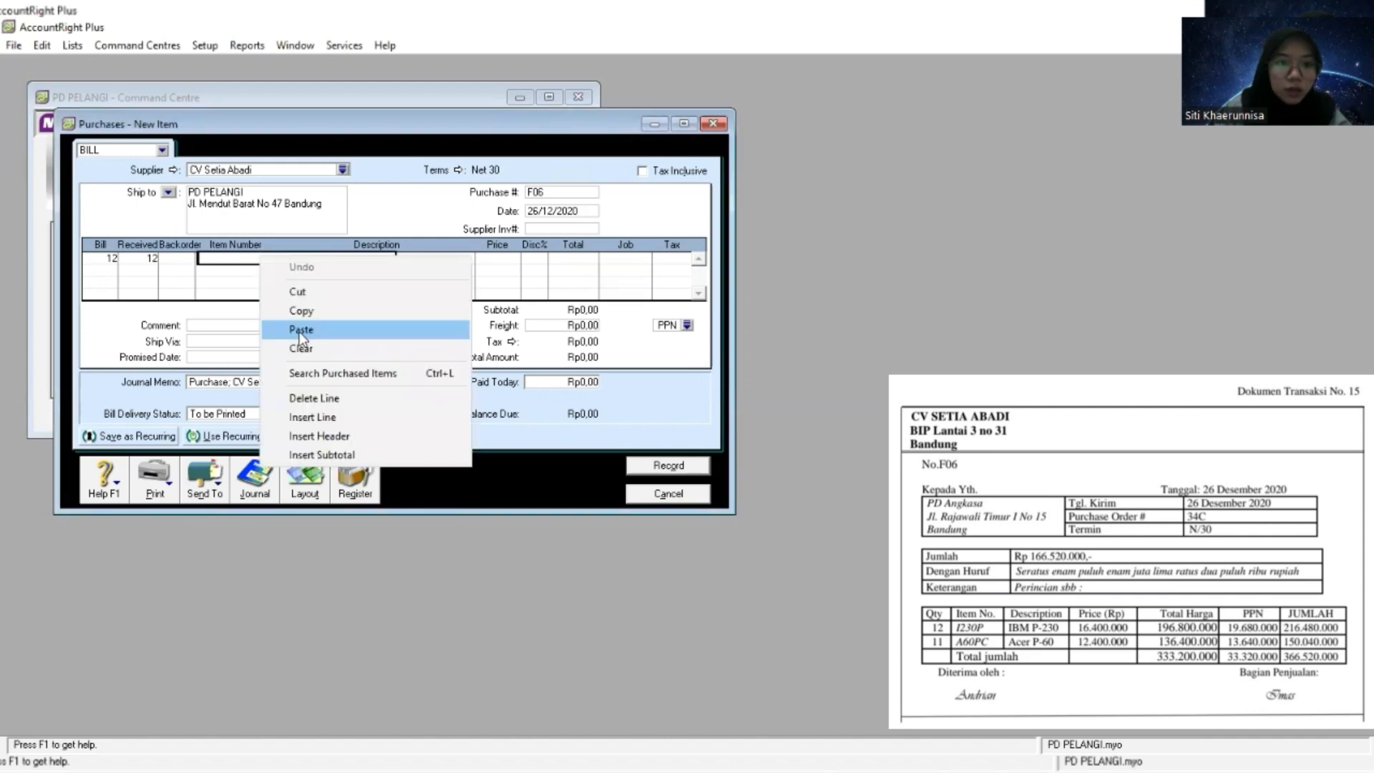
{"action": "left_click", "coordinate": [300, 329]}
{"action": "key", "text": "Tab"}
{"action": "key", "text": "Tab"}
{"action": "key", "text": "Tab"}
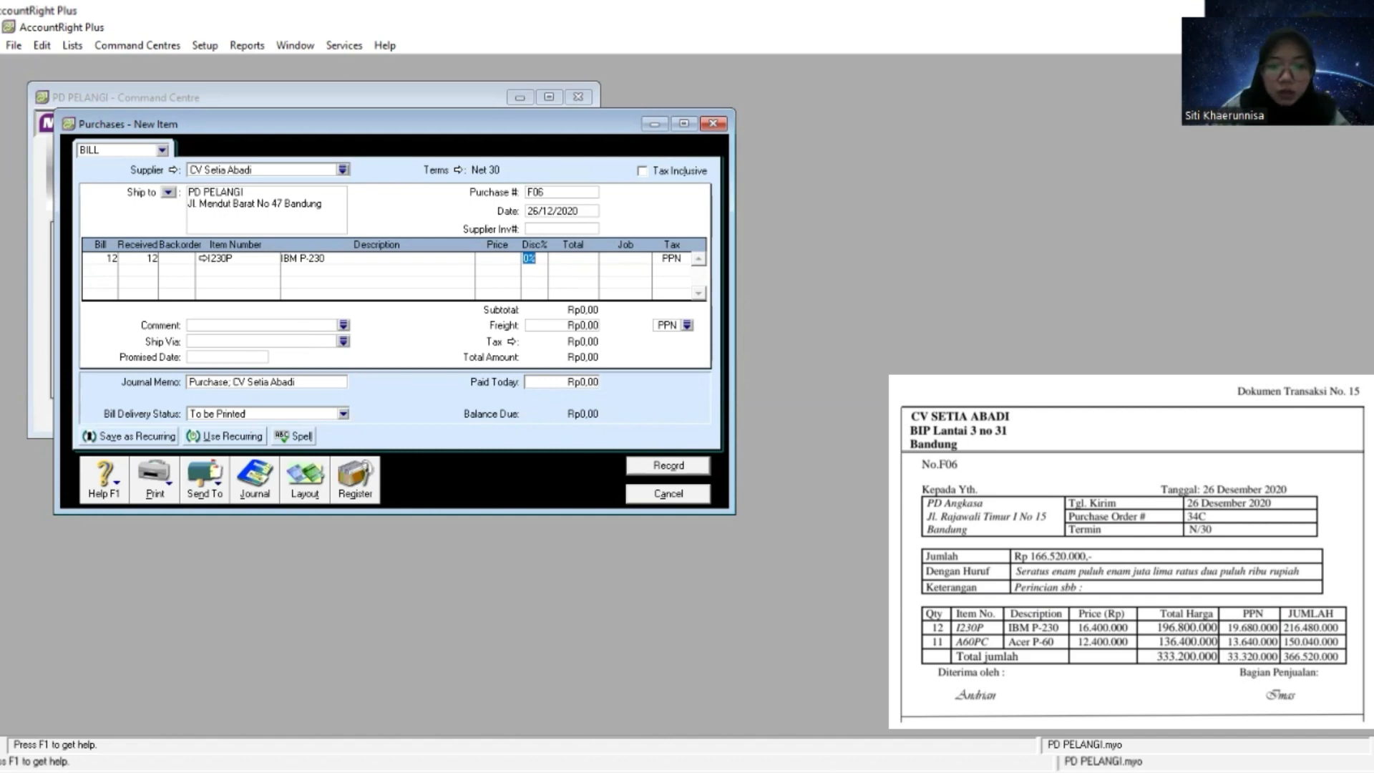
- Paste the source document's price of 16.400.000 into the I230P line and advance to the second purchase line
{"action": "key", "text": "alt+Tab"}
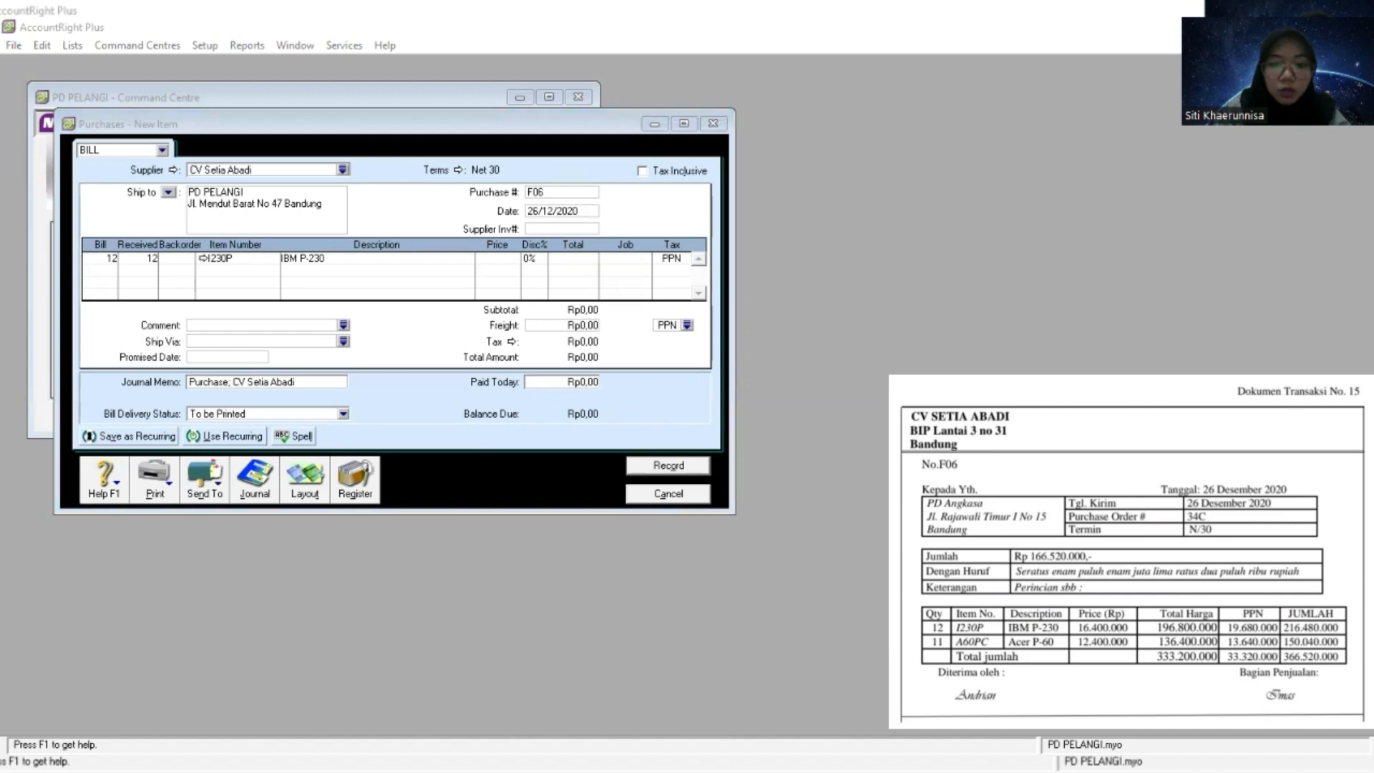
{"action": "key", "text": "alt+Tab"}
{"action": "left_click", "coordinate": [505, 258]}
{"action": "right_click", "coordinate": [505, 257]}
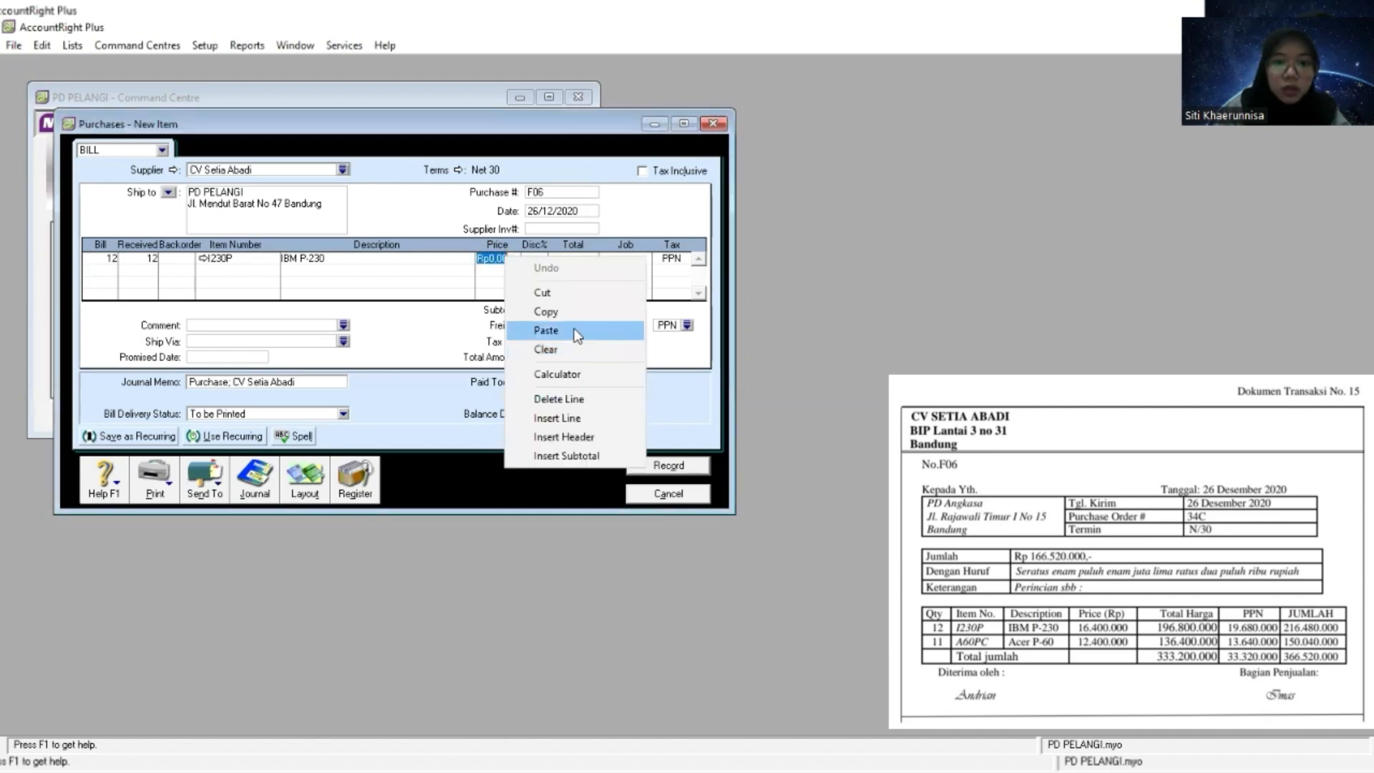
{"action": "left_click", "coordinate": [546, 330]}
{"action": "key", "text": "Tab"}
{"action": "key", "text": "Tab"}
{"action": "key", "text": "Tab"}
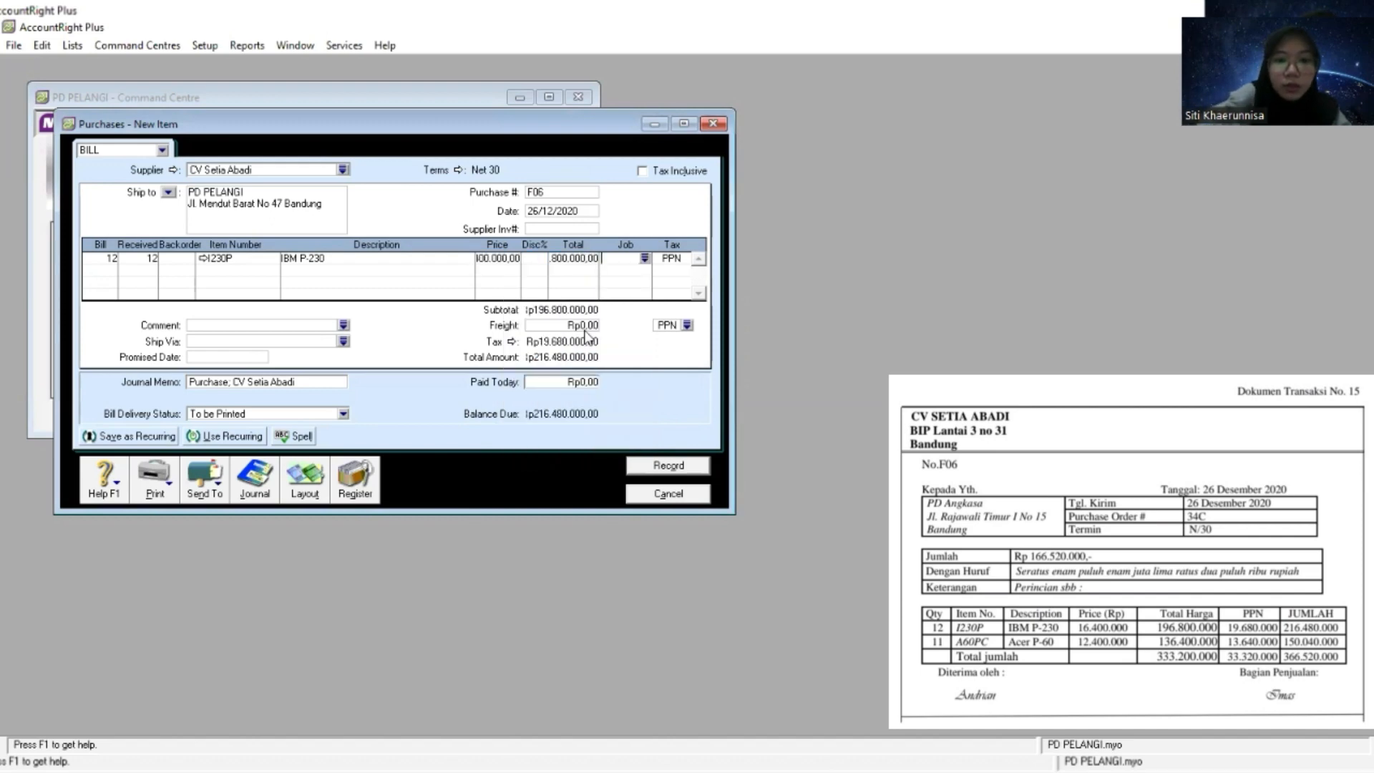
{"action": "key", "text": "Tab"}
{"action": "key", "text": "Tab"}
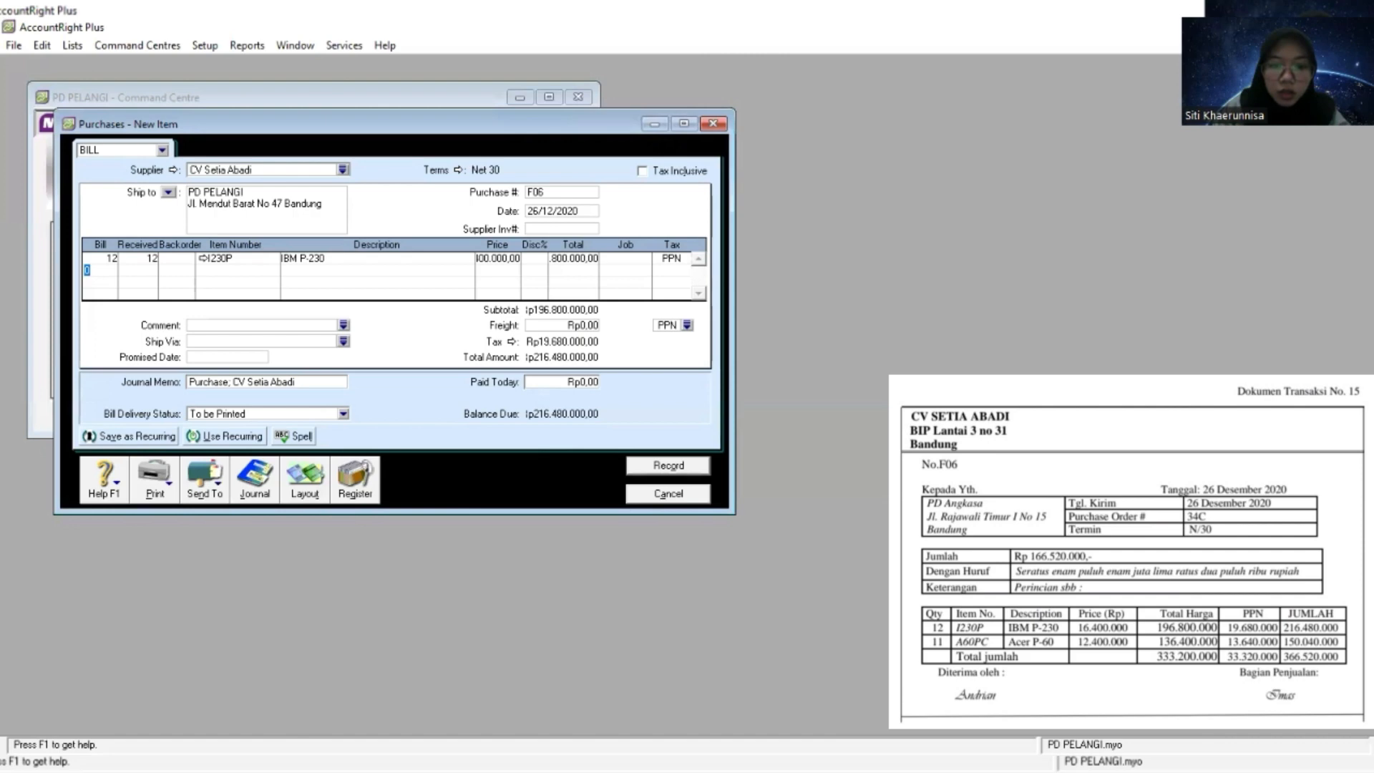
- Fill the second purchase line with a billed quantity of 11 and item number A60PC
{"action": "key", "text": "alt+Tab"}
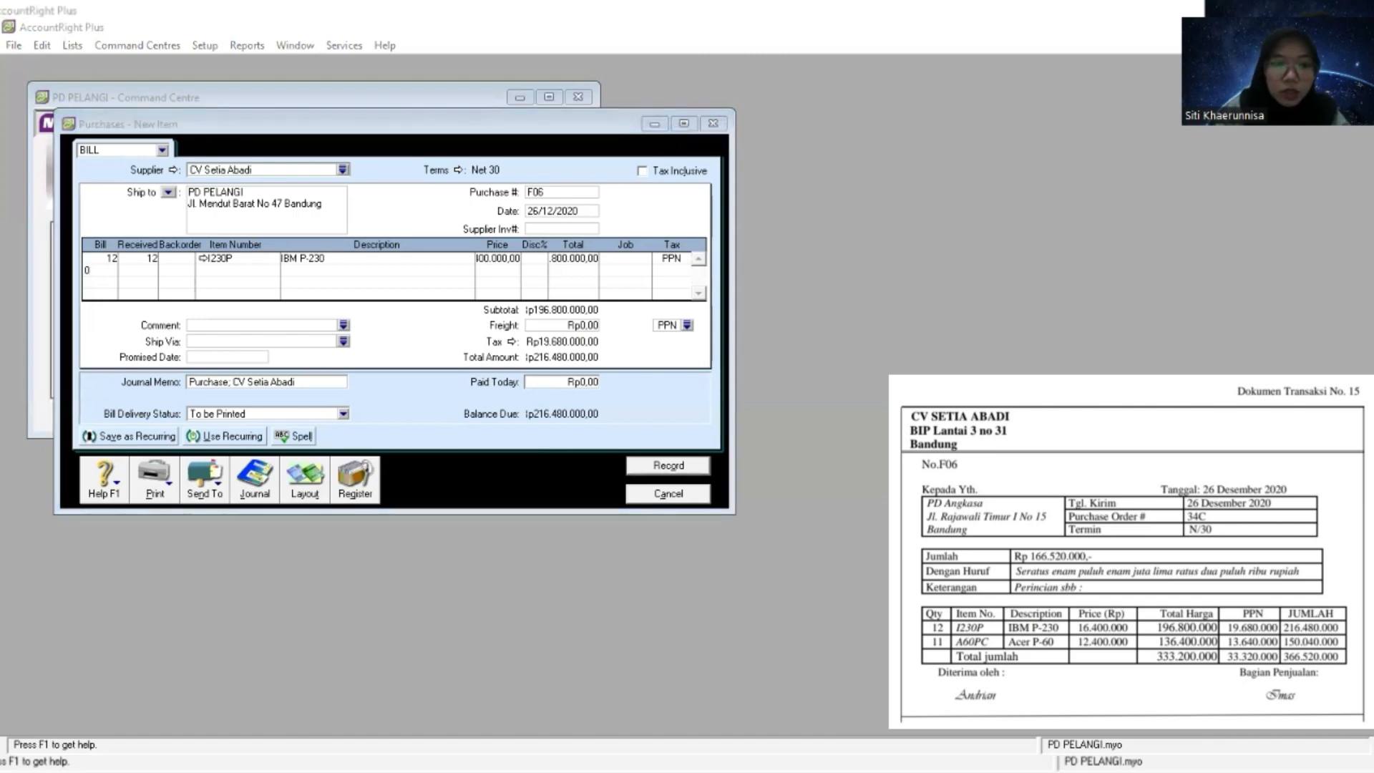
{"action": "key", "text": "alt+Tab"}
{"action": "type", "text": "11"}
{"action": "key", "text": "Tab"}
{"action": "key", "text": "Tab"}
{"action": "key", "text": "Tab"}
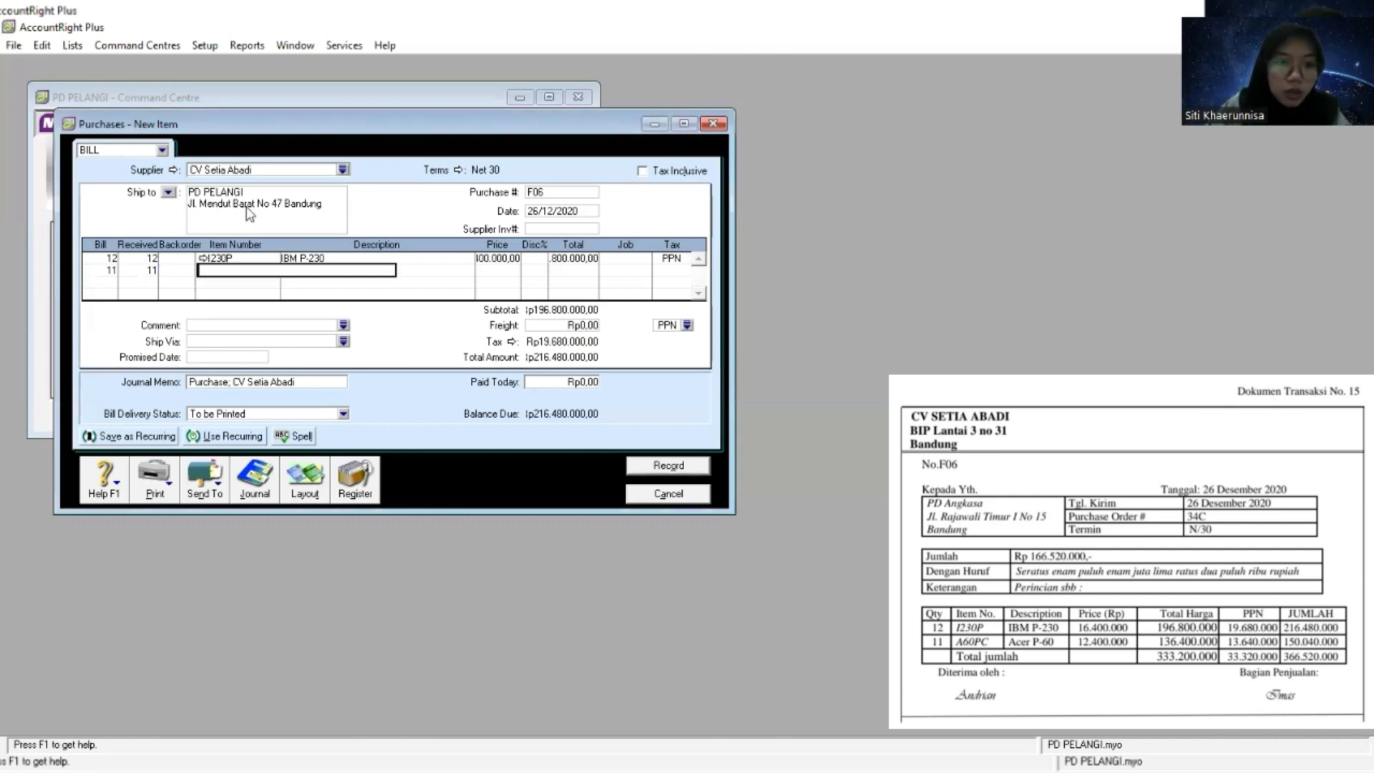
{"action": "right_click", "coordinate": [212, 270]}
{"action": "left_click", "coordinate": [278, 345]}
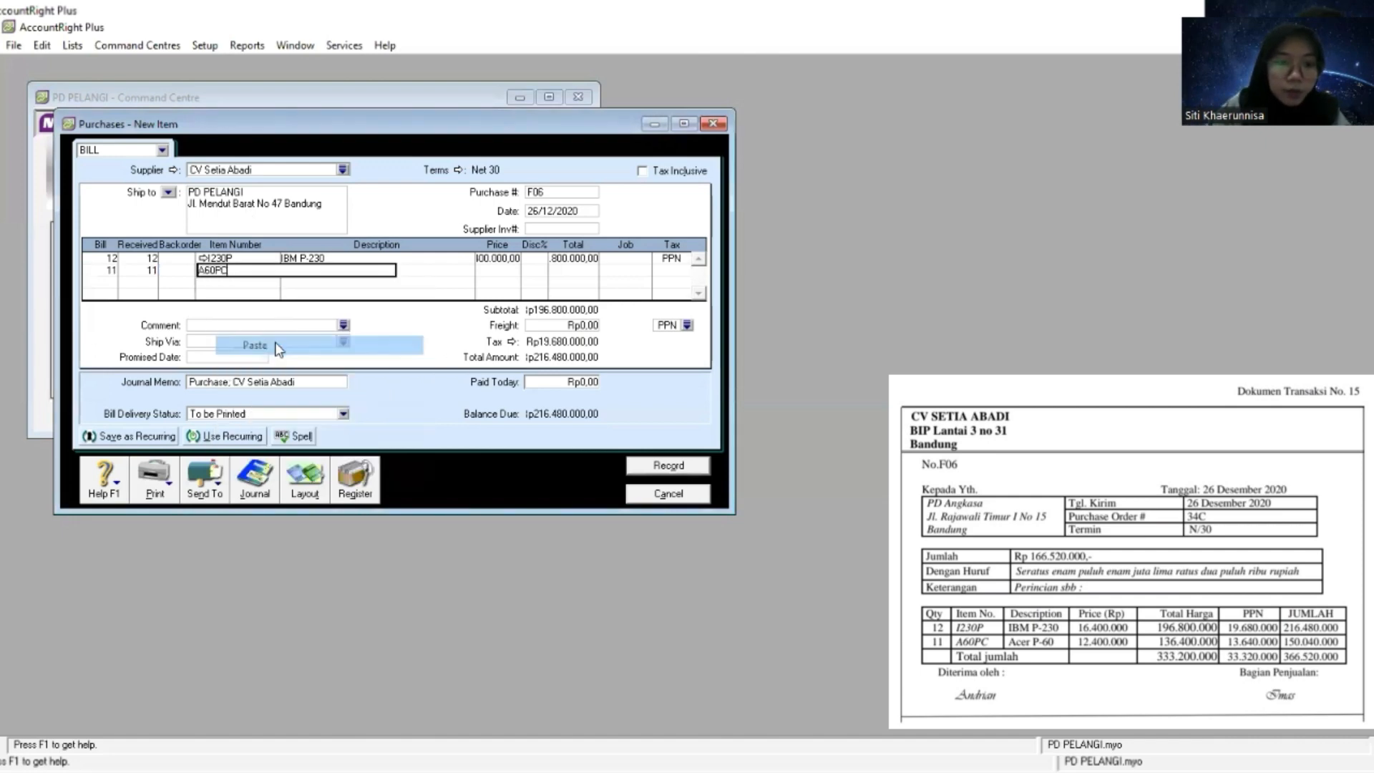
{"action": "key", "text": "Tab"}
{"action": "key", "text": "Tab"}
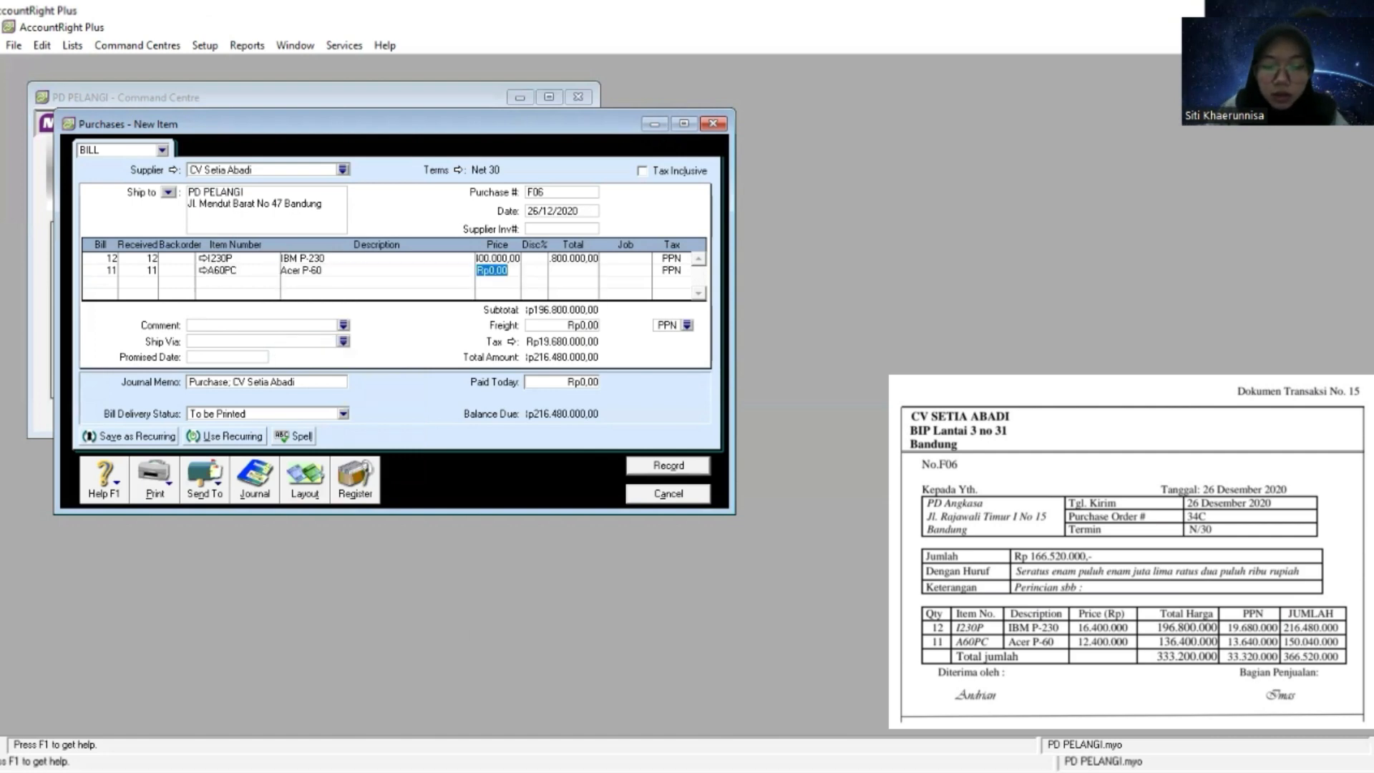
- Paste the source document's price of 12.400.000 into the A60PC line and advance to its tax code
{"action": "key", "text": "alt+Tab"}
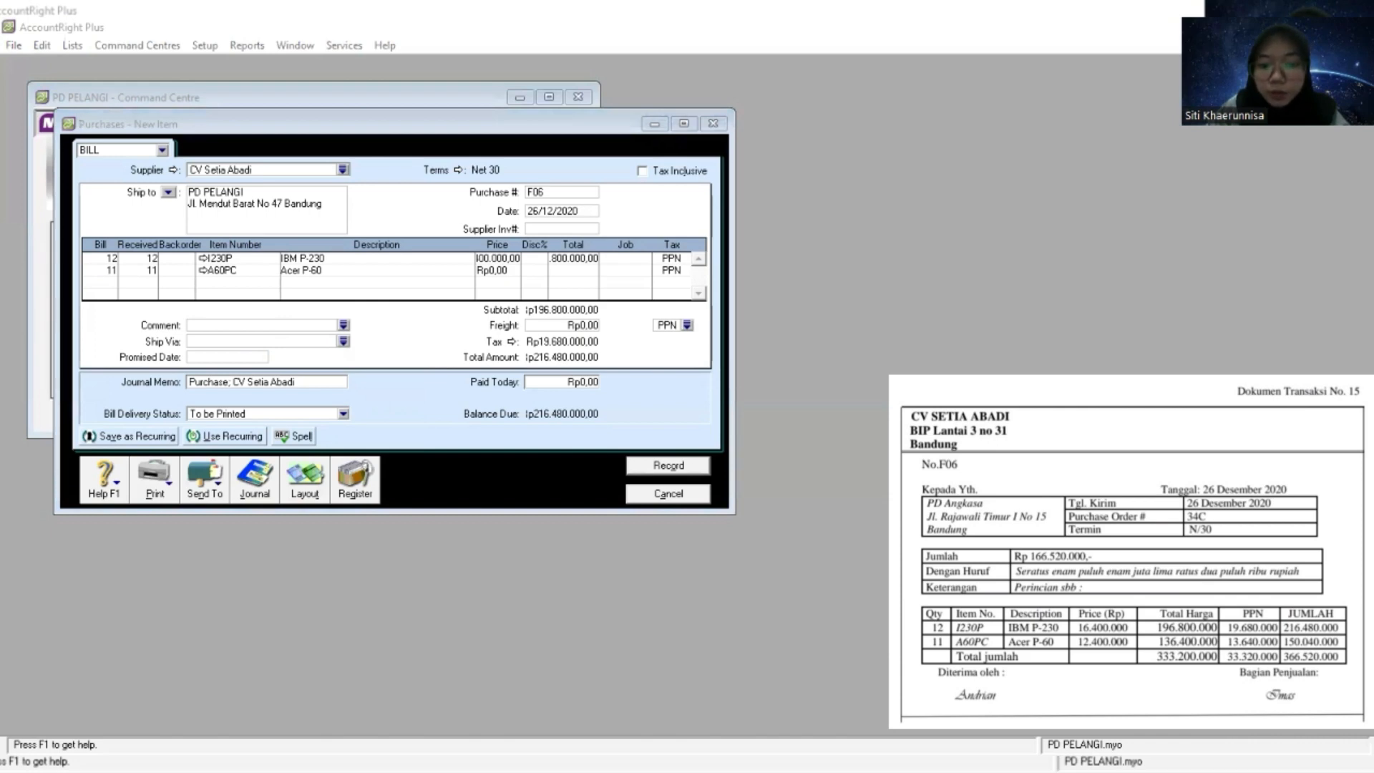
{"action": "key", "text": "alt+Tab"}
{"action": "right_click", "coordinate": [501, 270]}
{"action": "left_click", "coordinate": [542, 343]}
{"action": "key", "text": "Tab"}
{"action": "key", "text": "Tab"}
{"action": "key", "text": "Tab"}
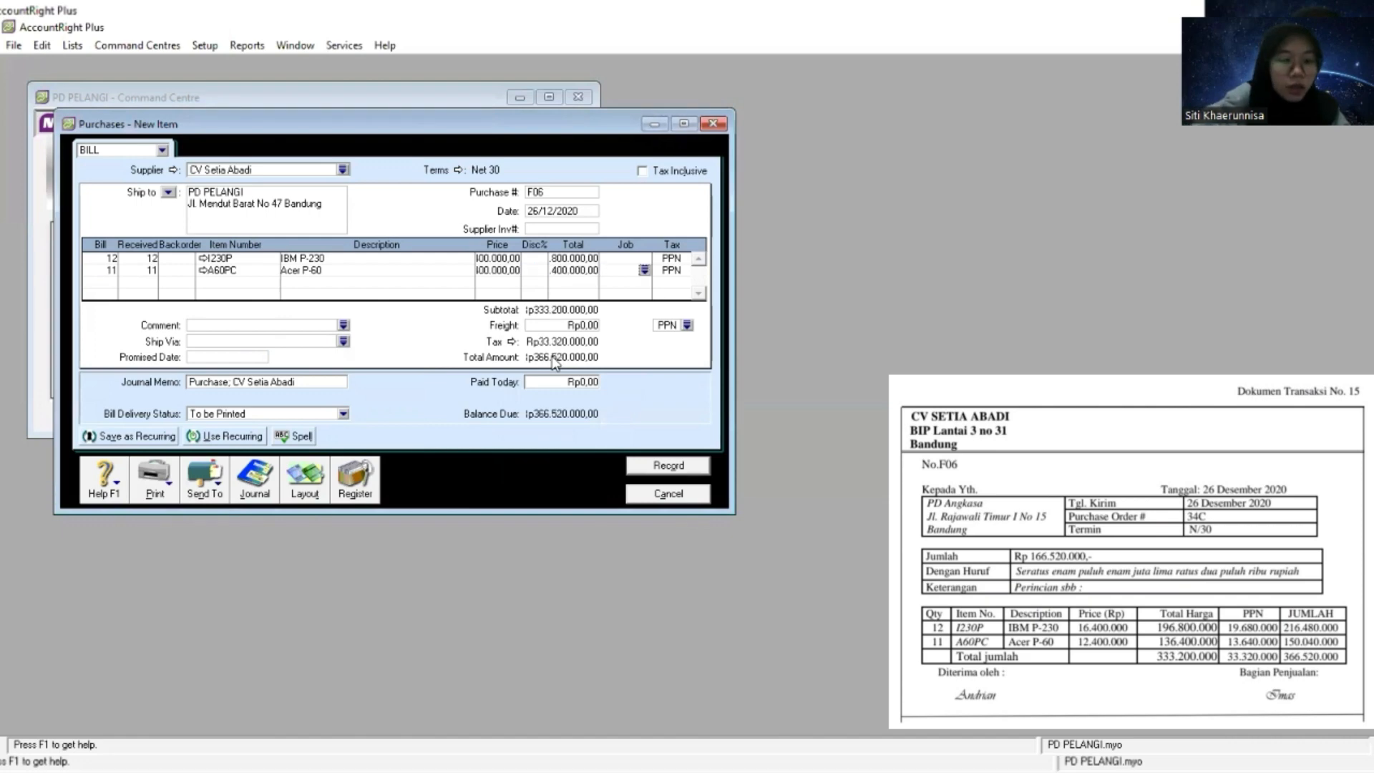
{"action": "key", "text": "Tab"}
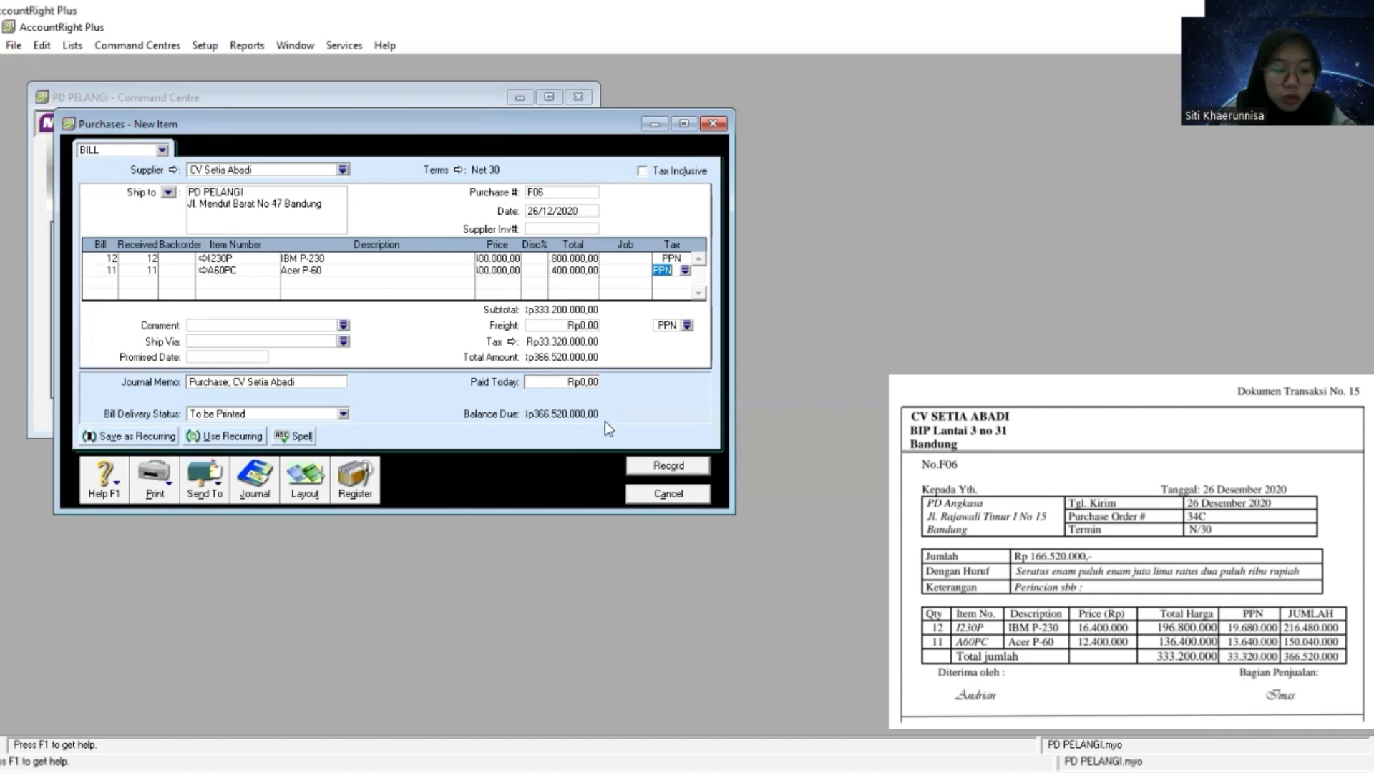
- Record purchase bill F06 without changing its tax code, and close the purchase entry window
{"action": "left_click", "coordinate": [659, 468]}
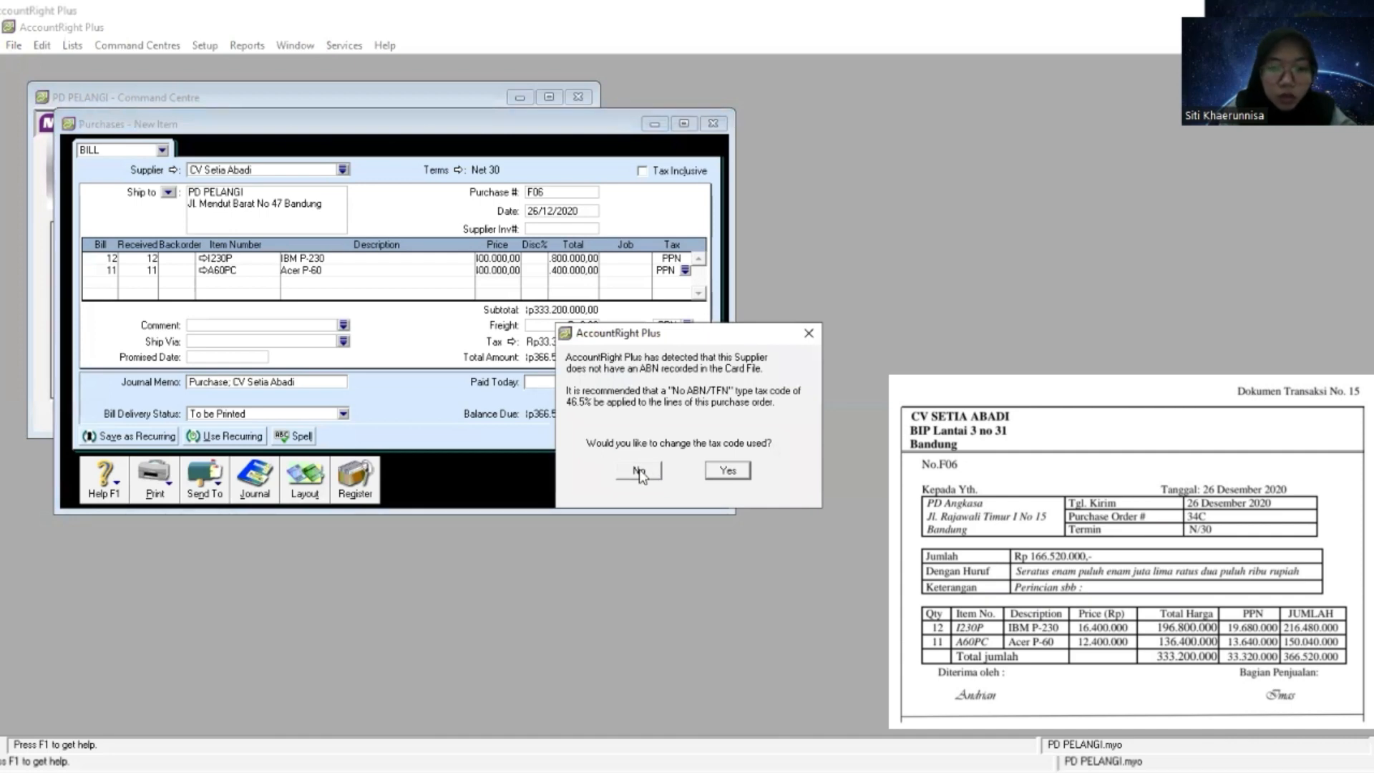
{"action": "left_click", "coordinate": [639, 472]}
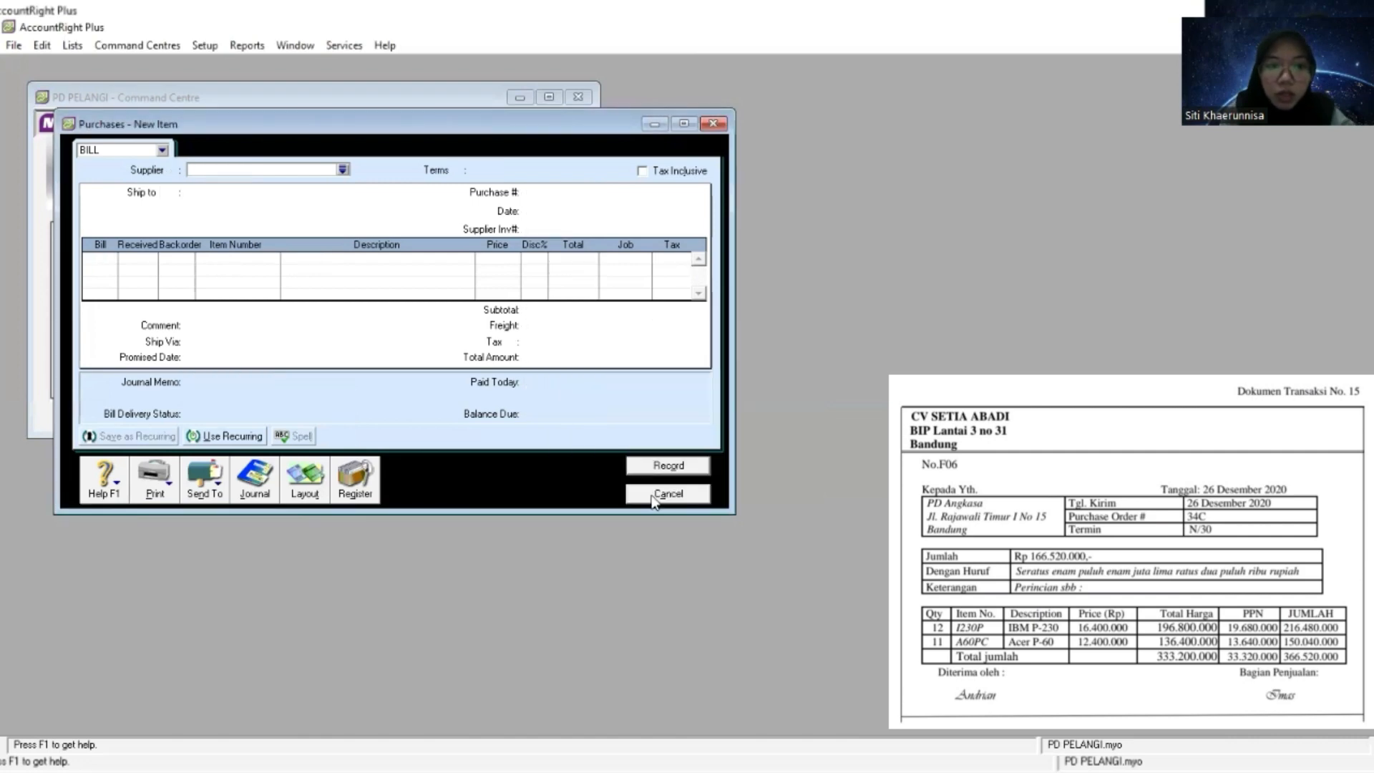
{"action": "left_click", "coordinate": [652, 493]}
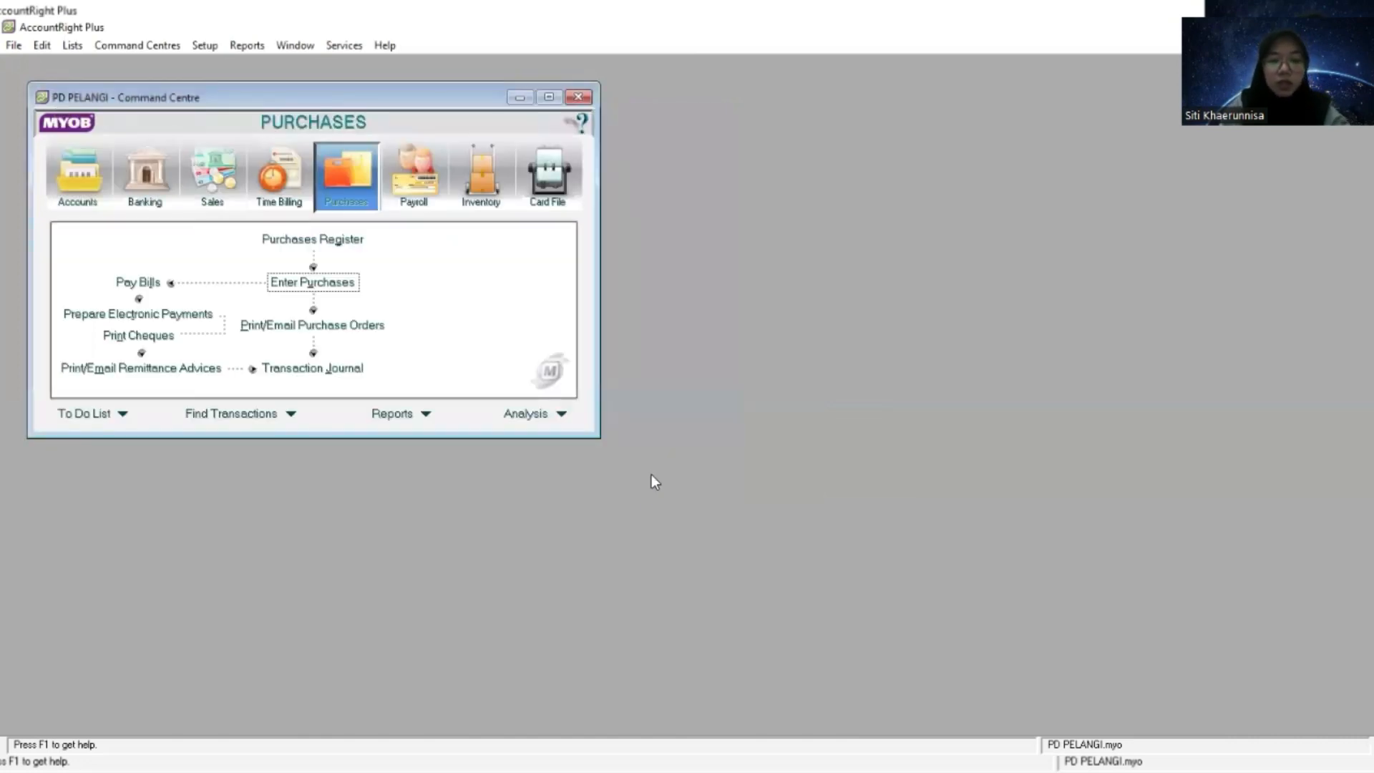
- Exit the accounting program, choosing to back up the PD PELANGI company file and continuing to the backup's save location
{"action": "left_click", "coordinate": [10, 46]}
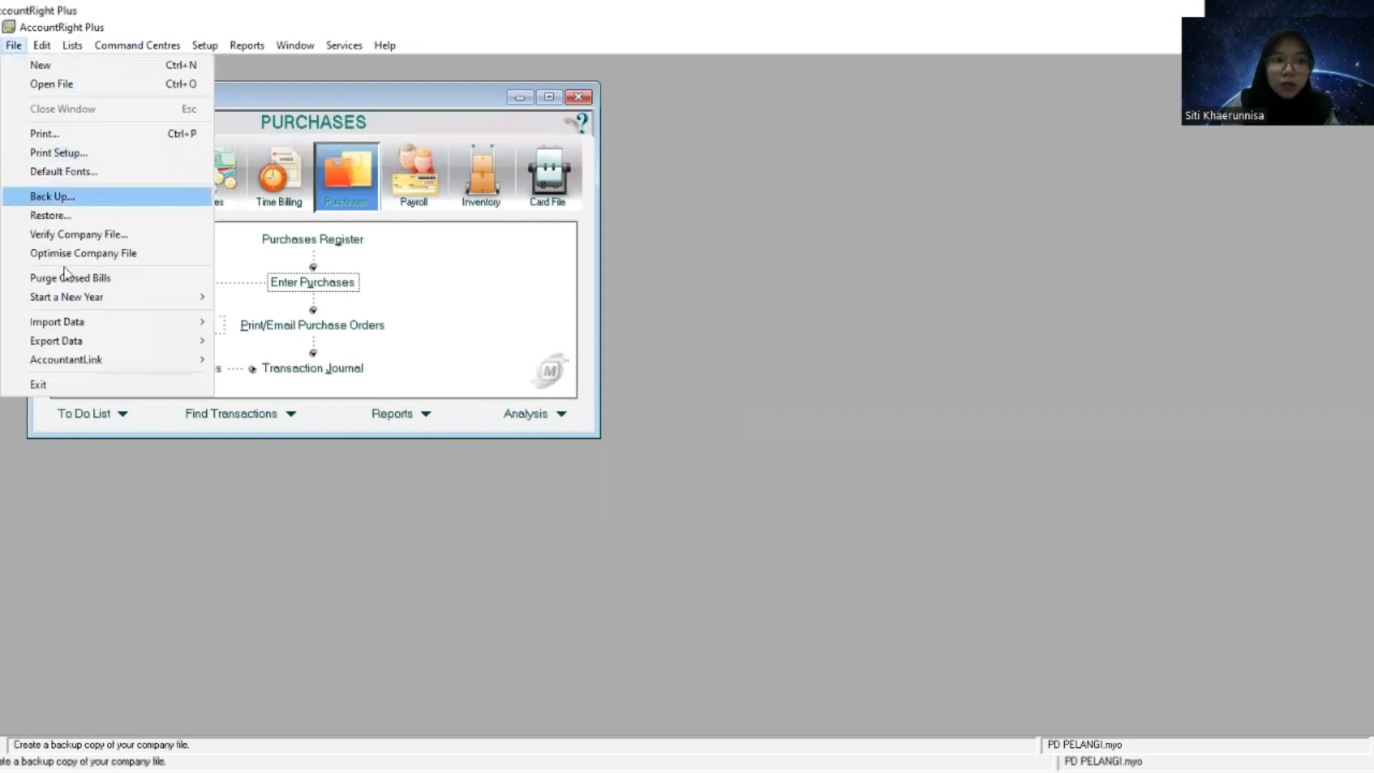
{"action": "left_click", "coordinate": [60, 384]}
{"action": "left_click", "coordinate": [691, 480]}
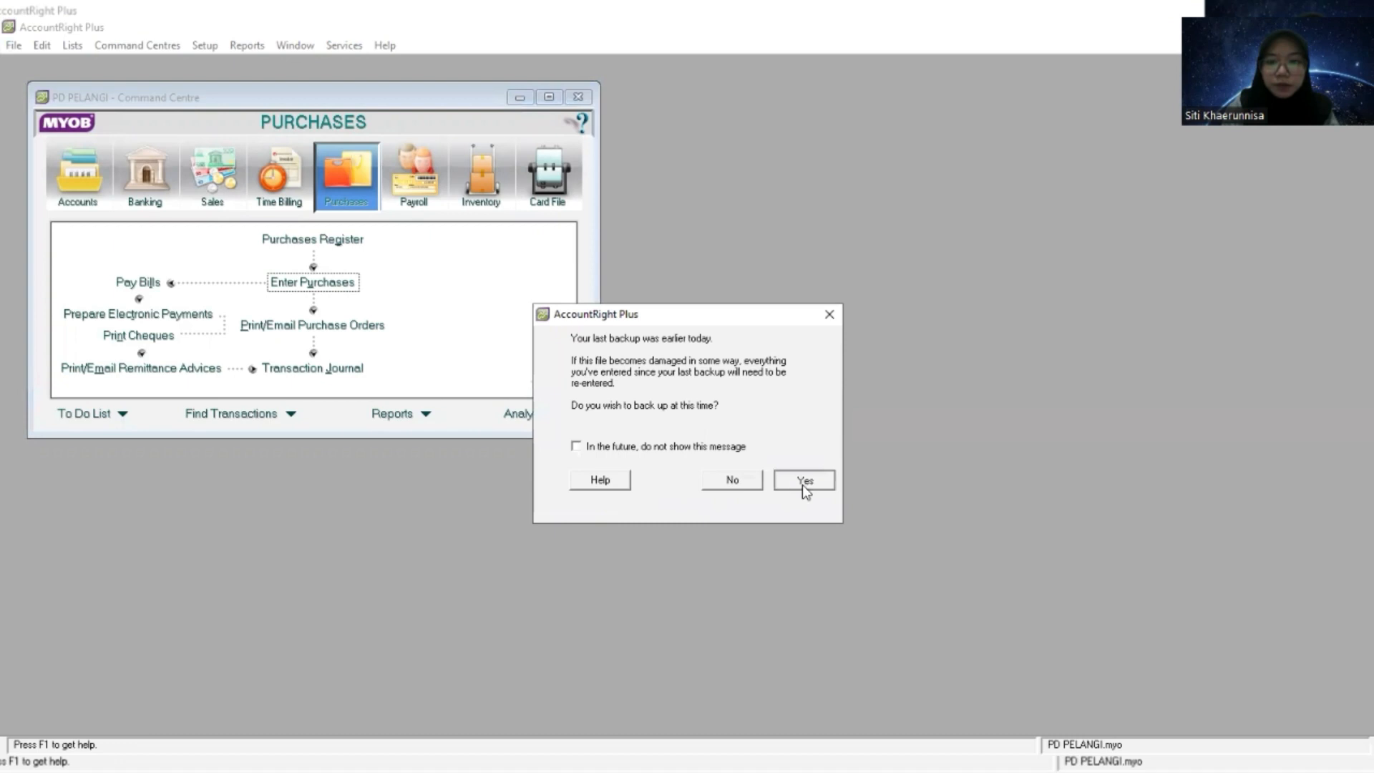
{"action": "left_click", "coordinate": [802, 484]}
{"action": "left_click", "coordinate": [833, 538]}
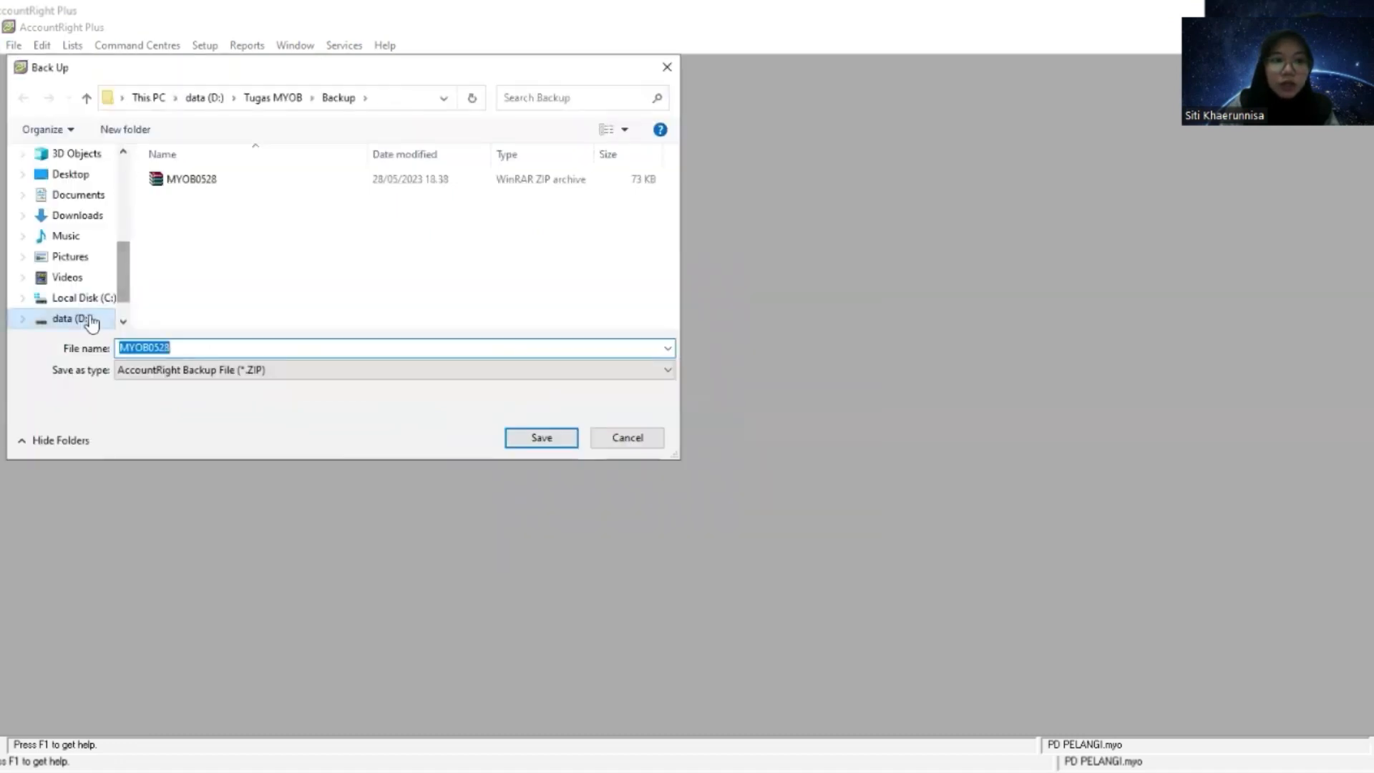